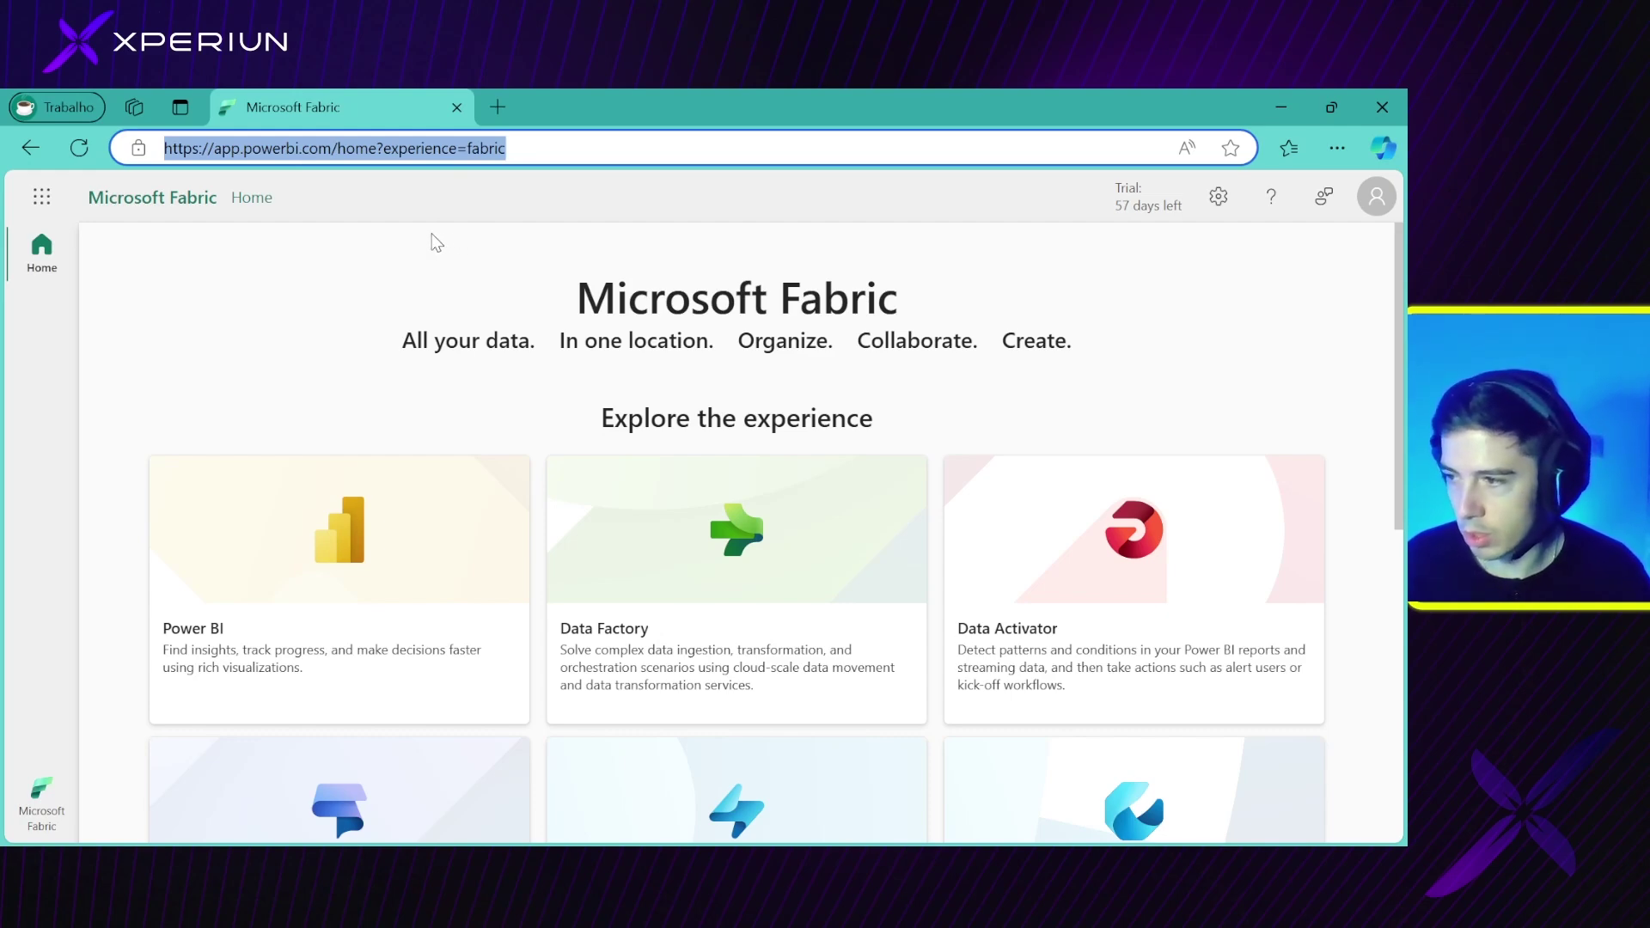
# Switch from the Microsoft Fabric home page to the Power BI experience
pyautogui.click(296, 309)
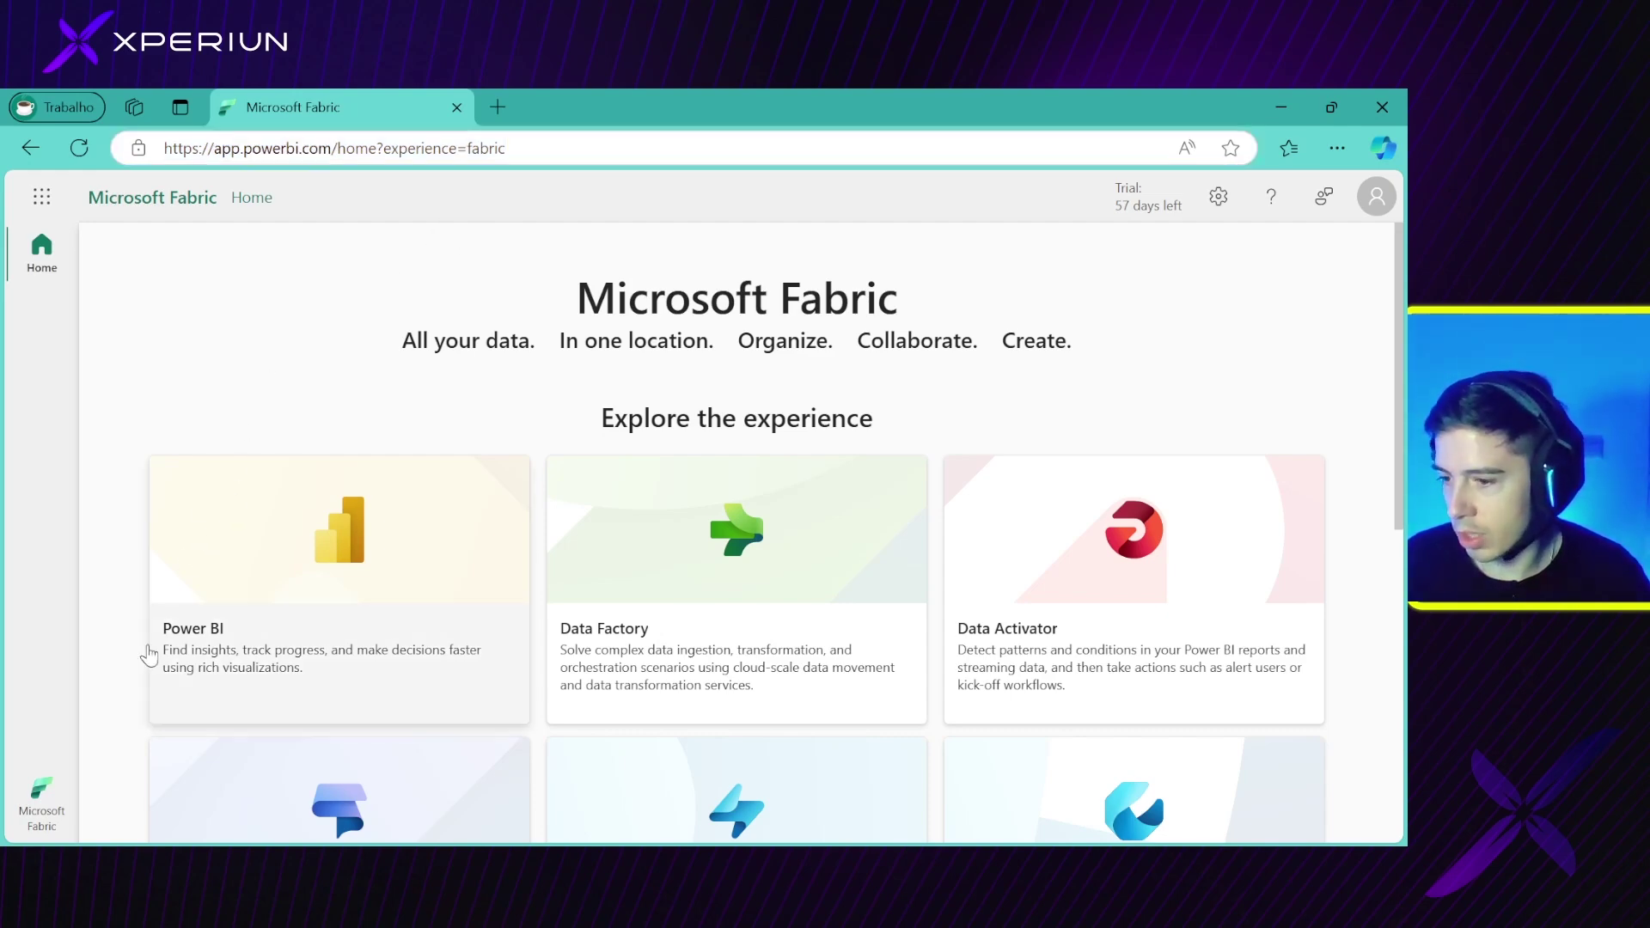
pyautogui.click(42, 795)
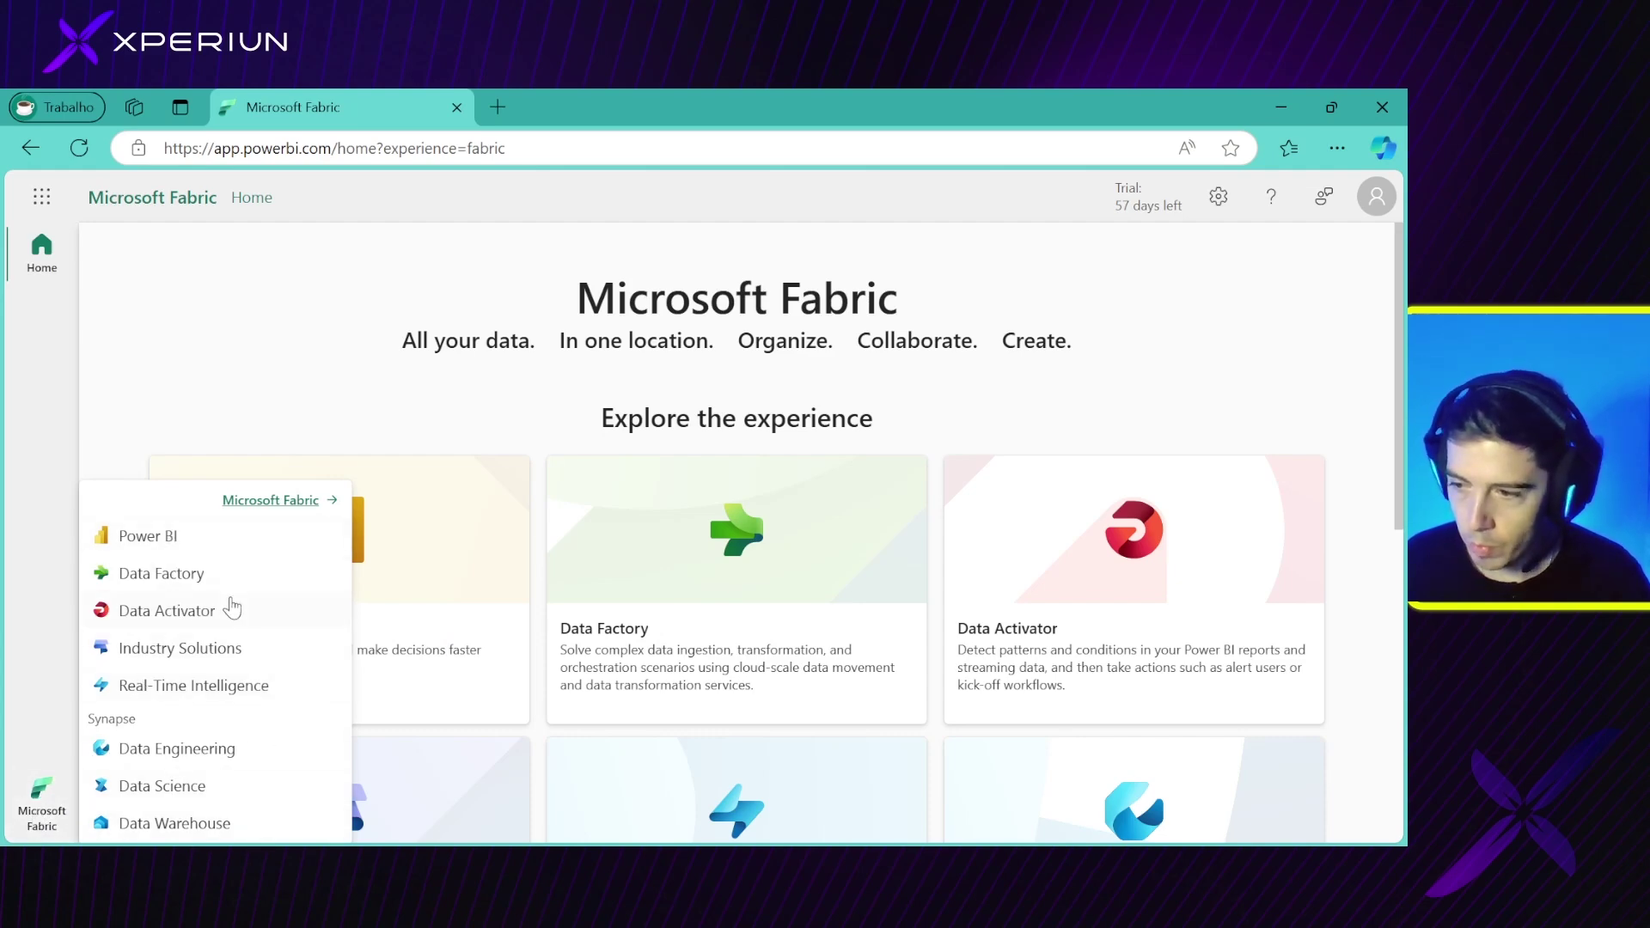
pyautogui.click(153, 537)
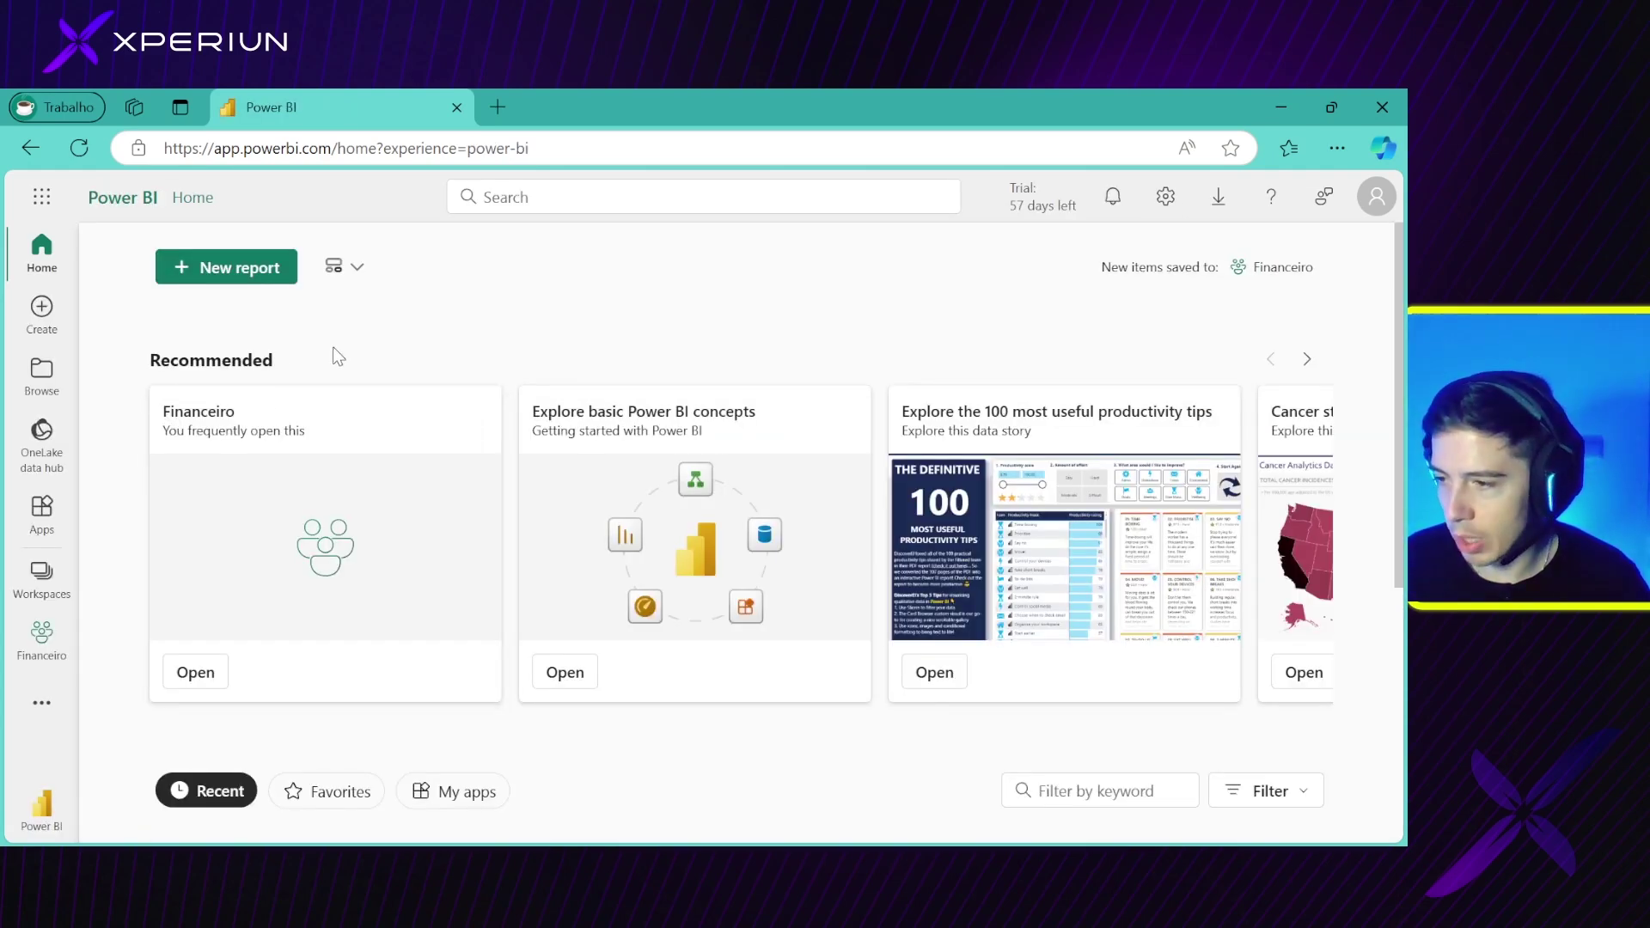
# Review the list of workspaces and check the account profile's license type and trial status
pyautogui.click(43, 577)
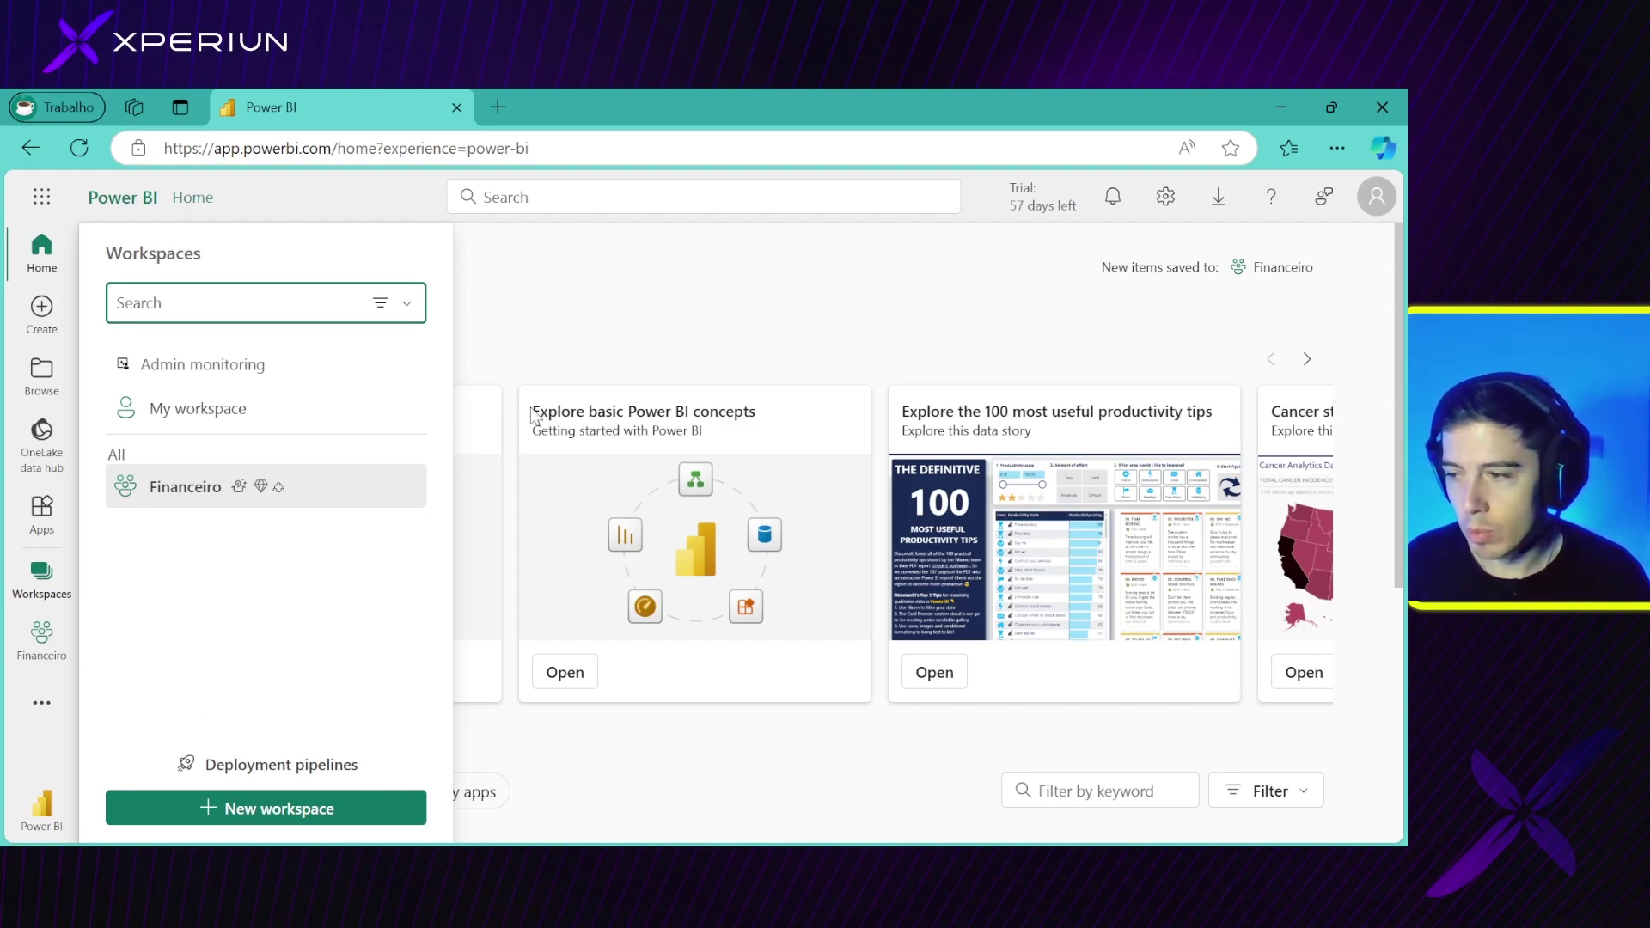
pyautogui.click(590, 301)
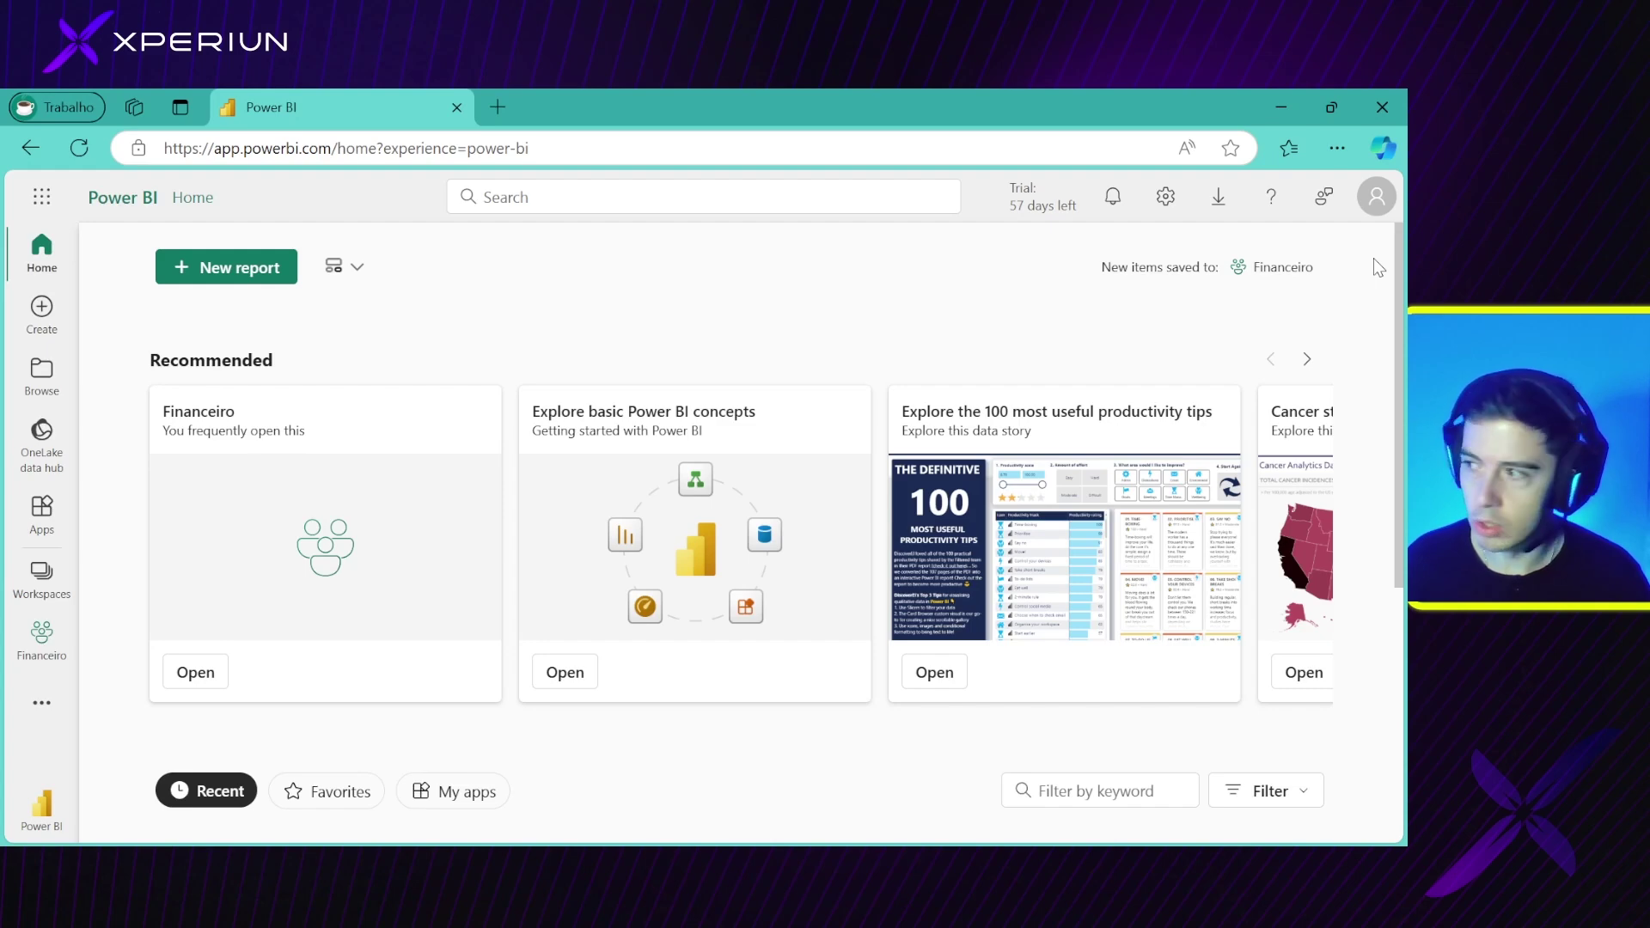
pyautogui.click(1376, 199)
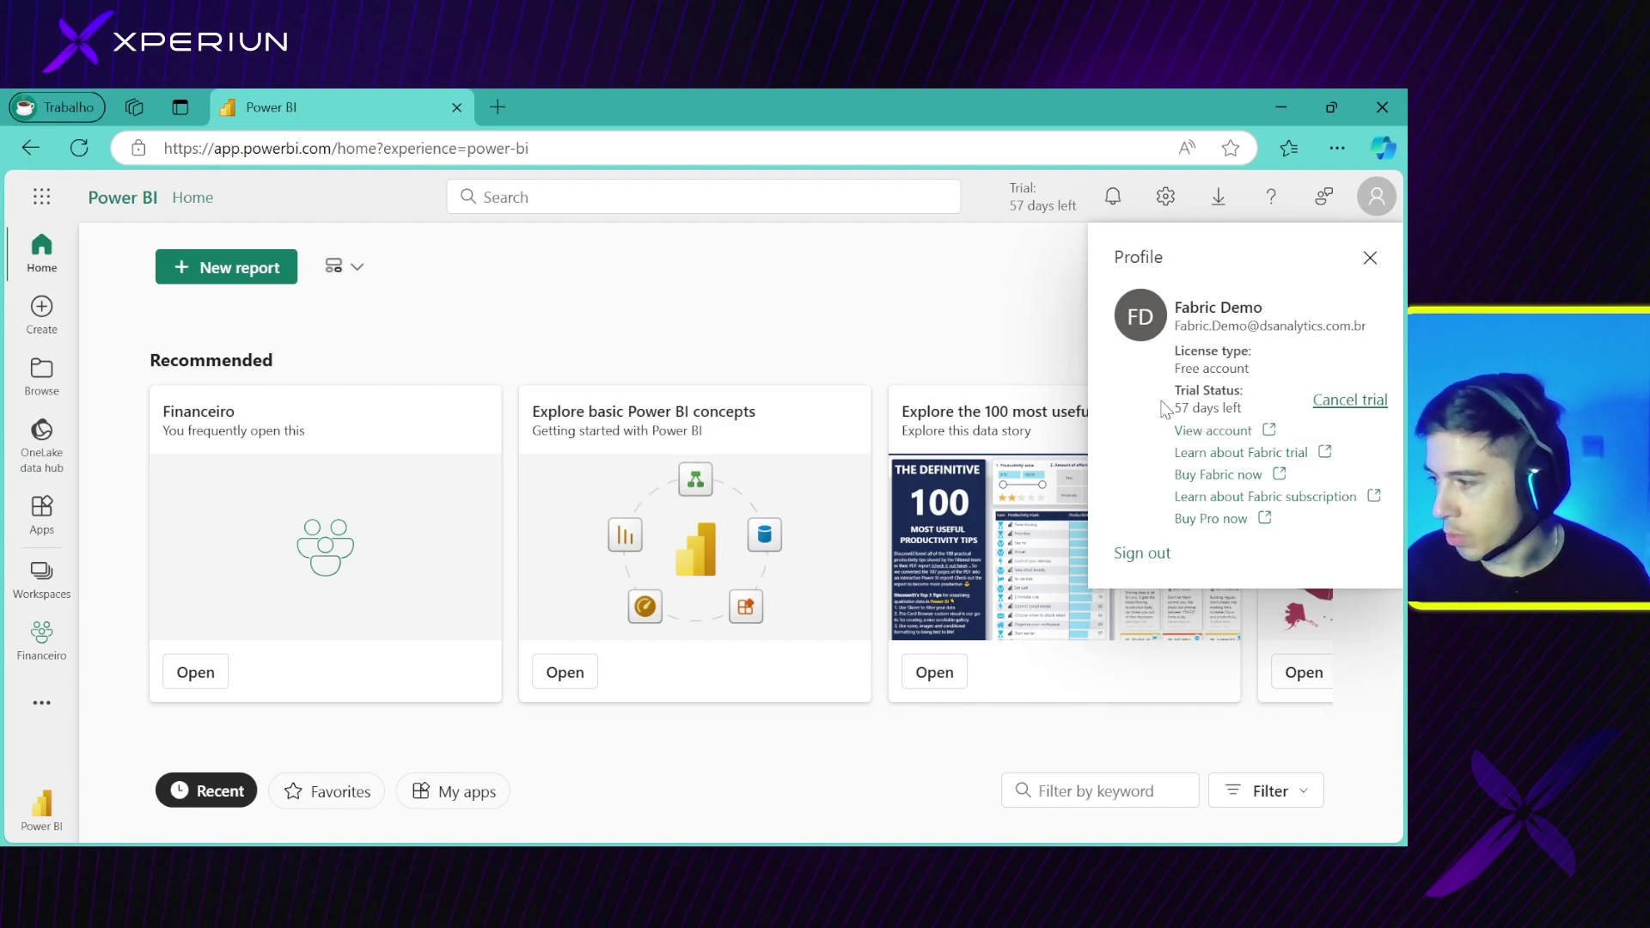
pyautogui.moveTo(1169, 409); pyautogui.dragTo(1260, 416)
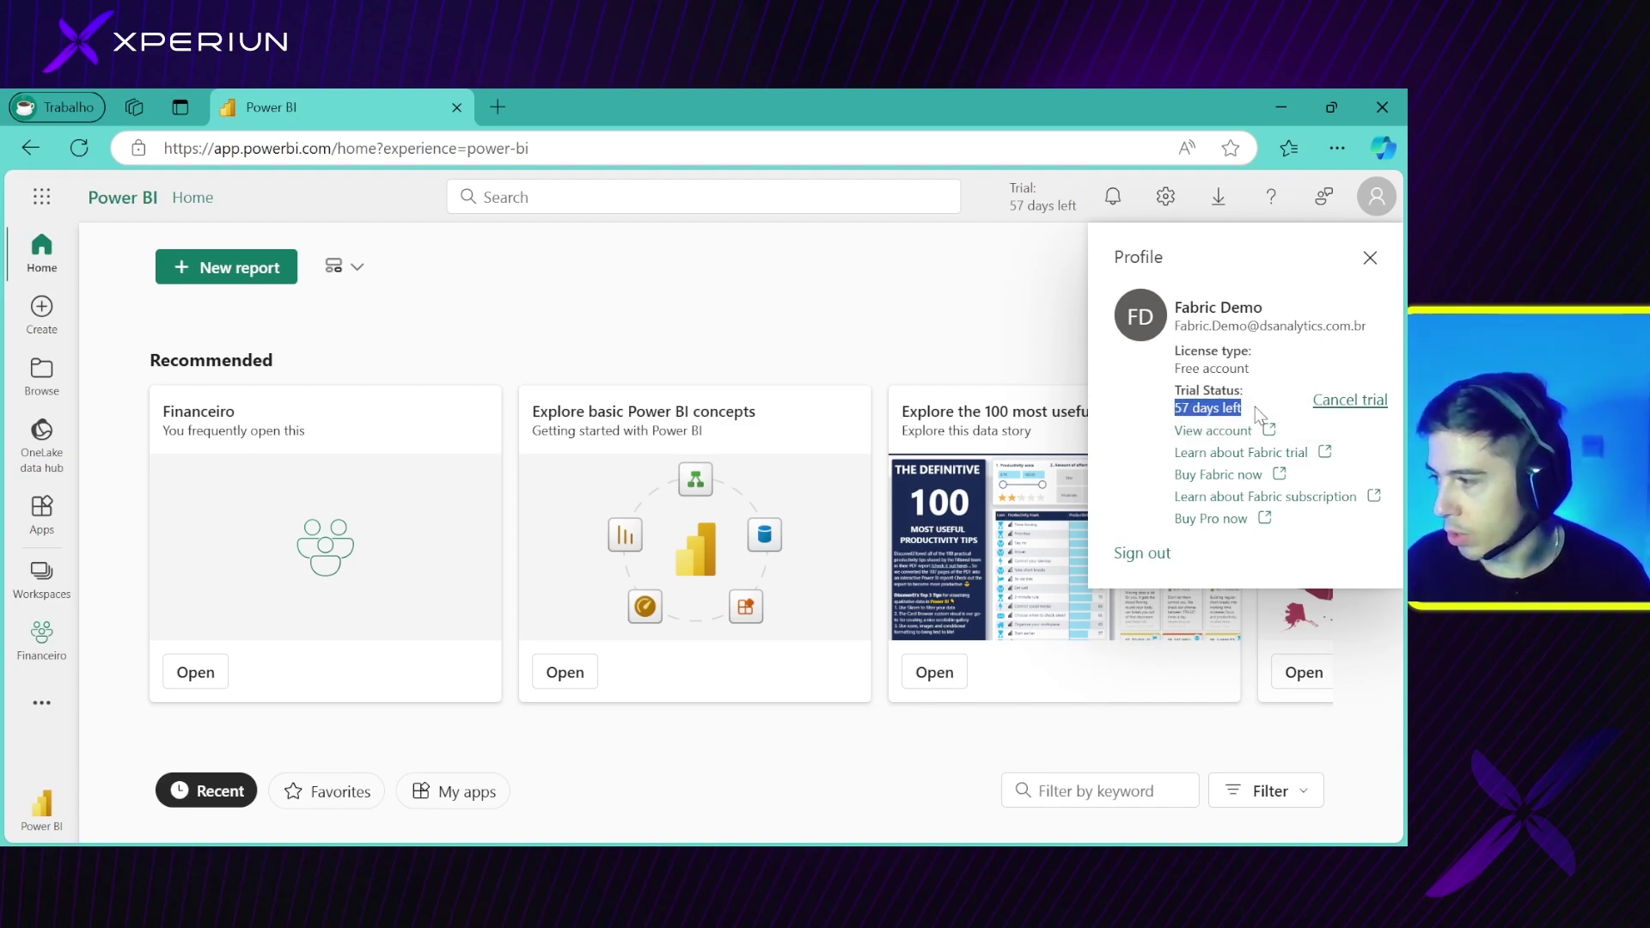
pyautogui.click(1151, 409)
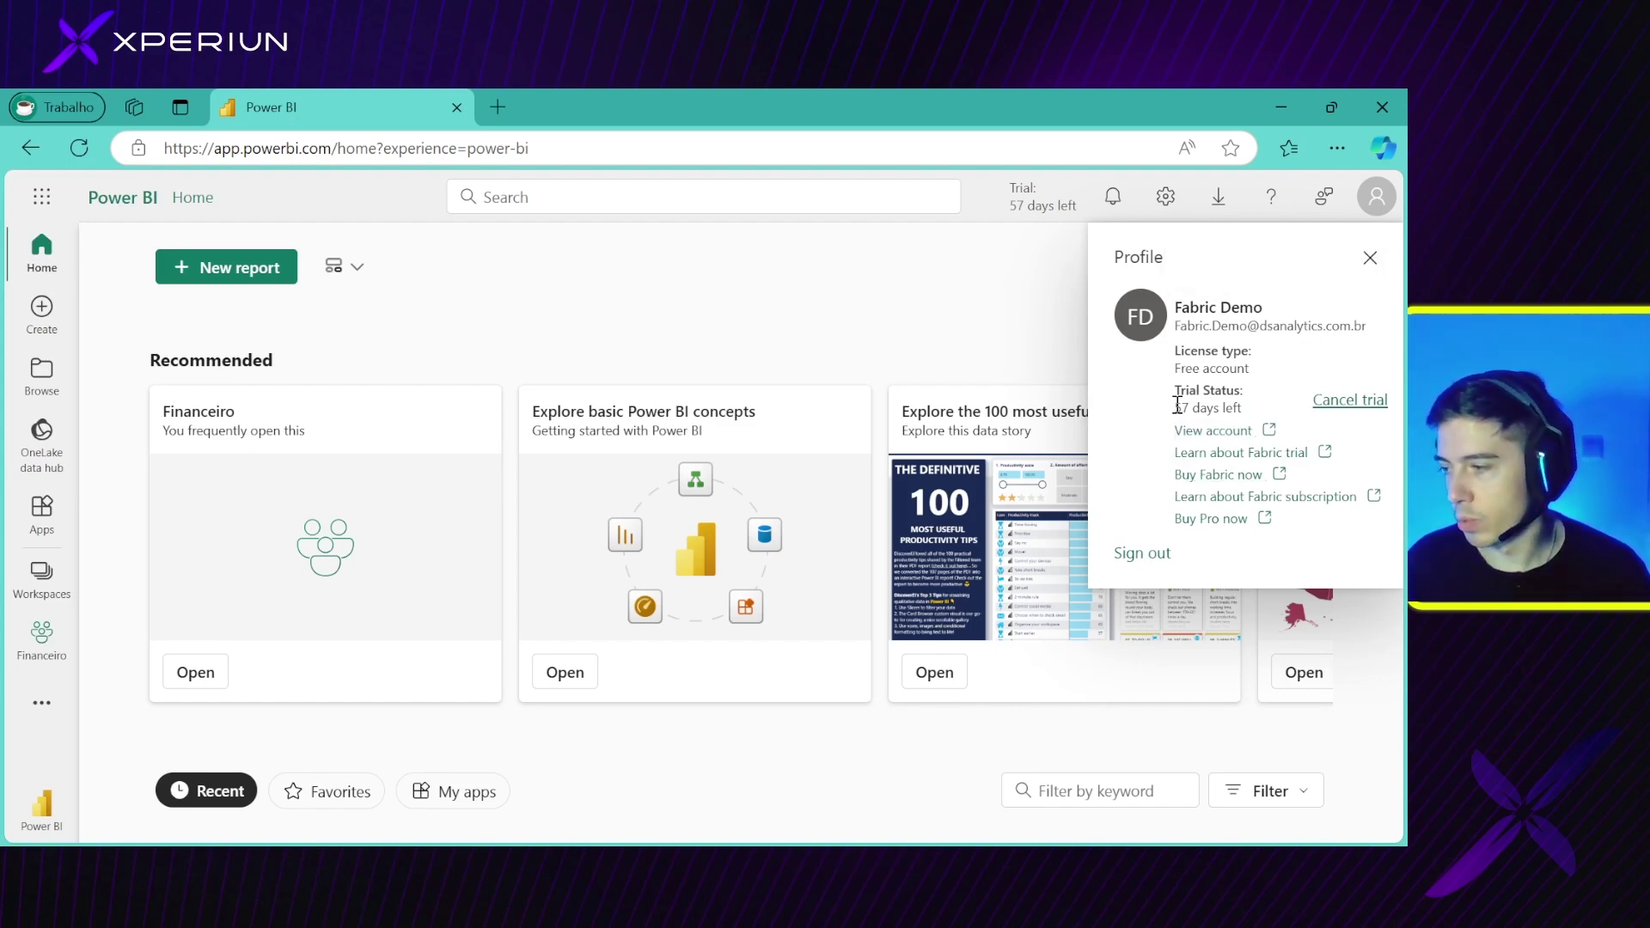
pyautogui.click(1006, 325)
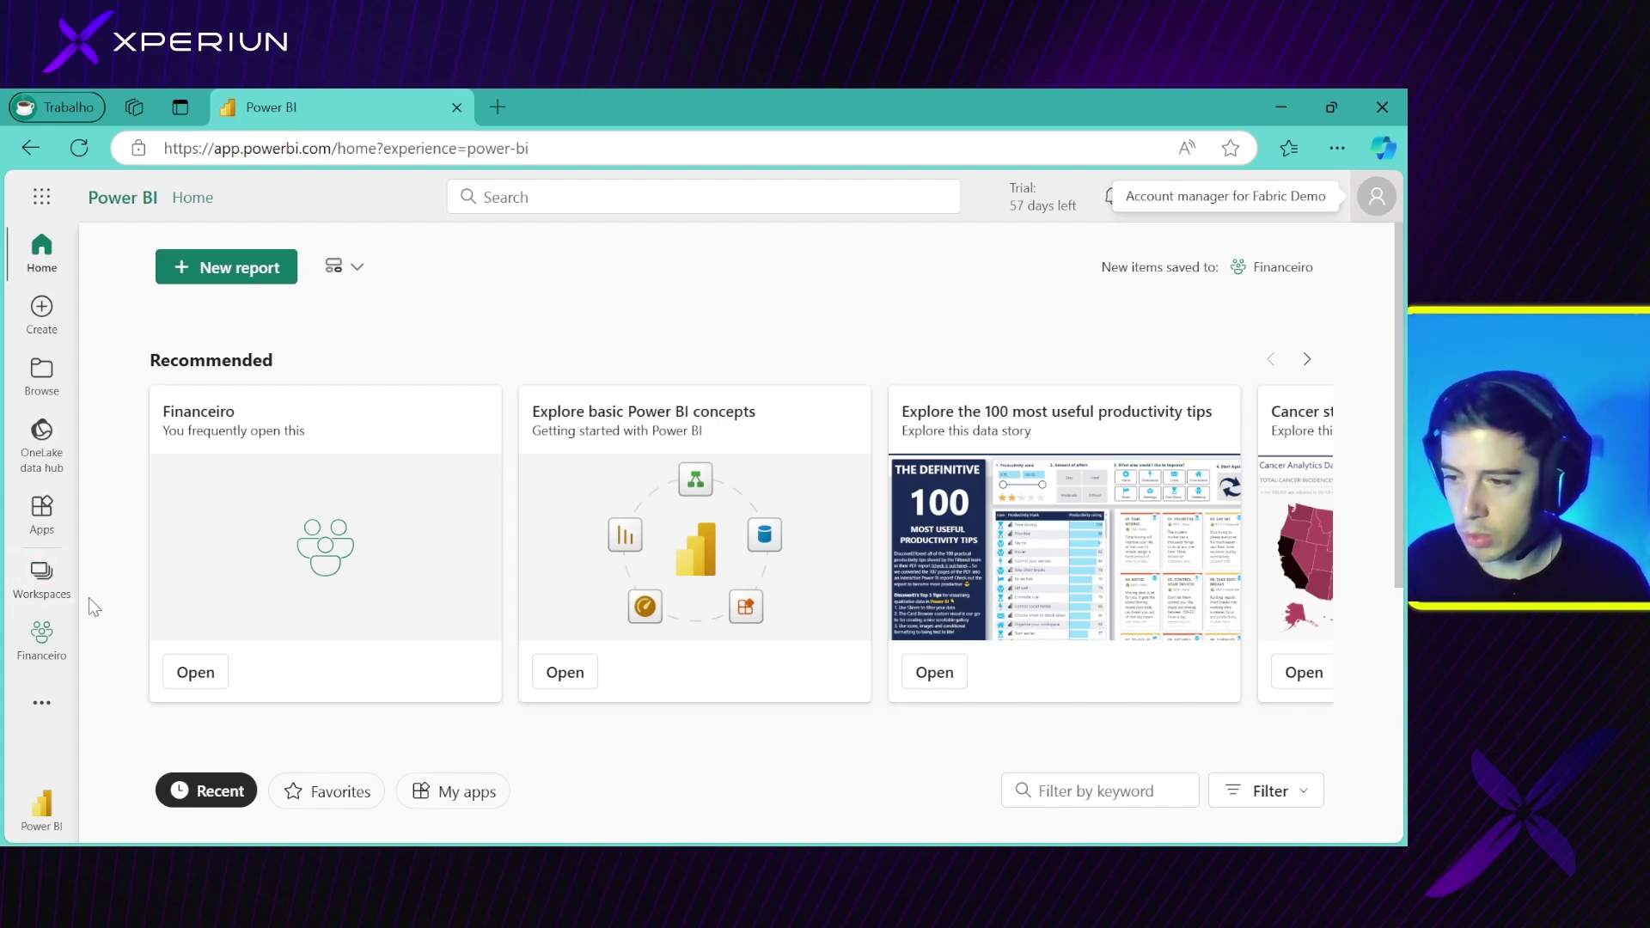
# Begin creating a new workspace and enter the name "Workspace"
pyautogui.click(54, 576)
pyautogui.click(328, 812)
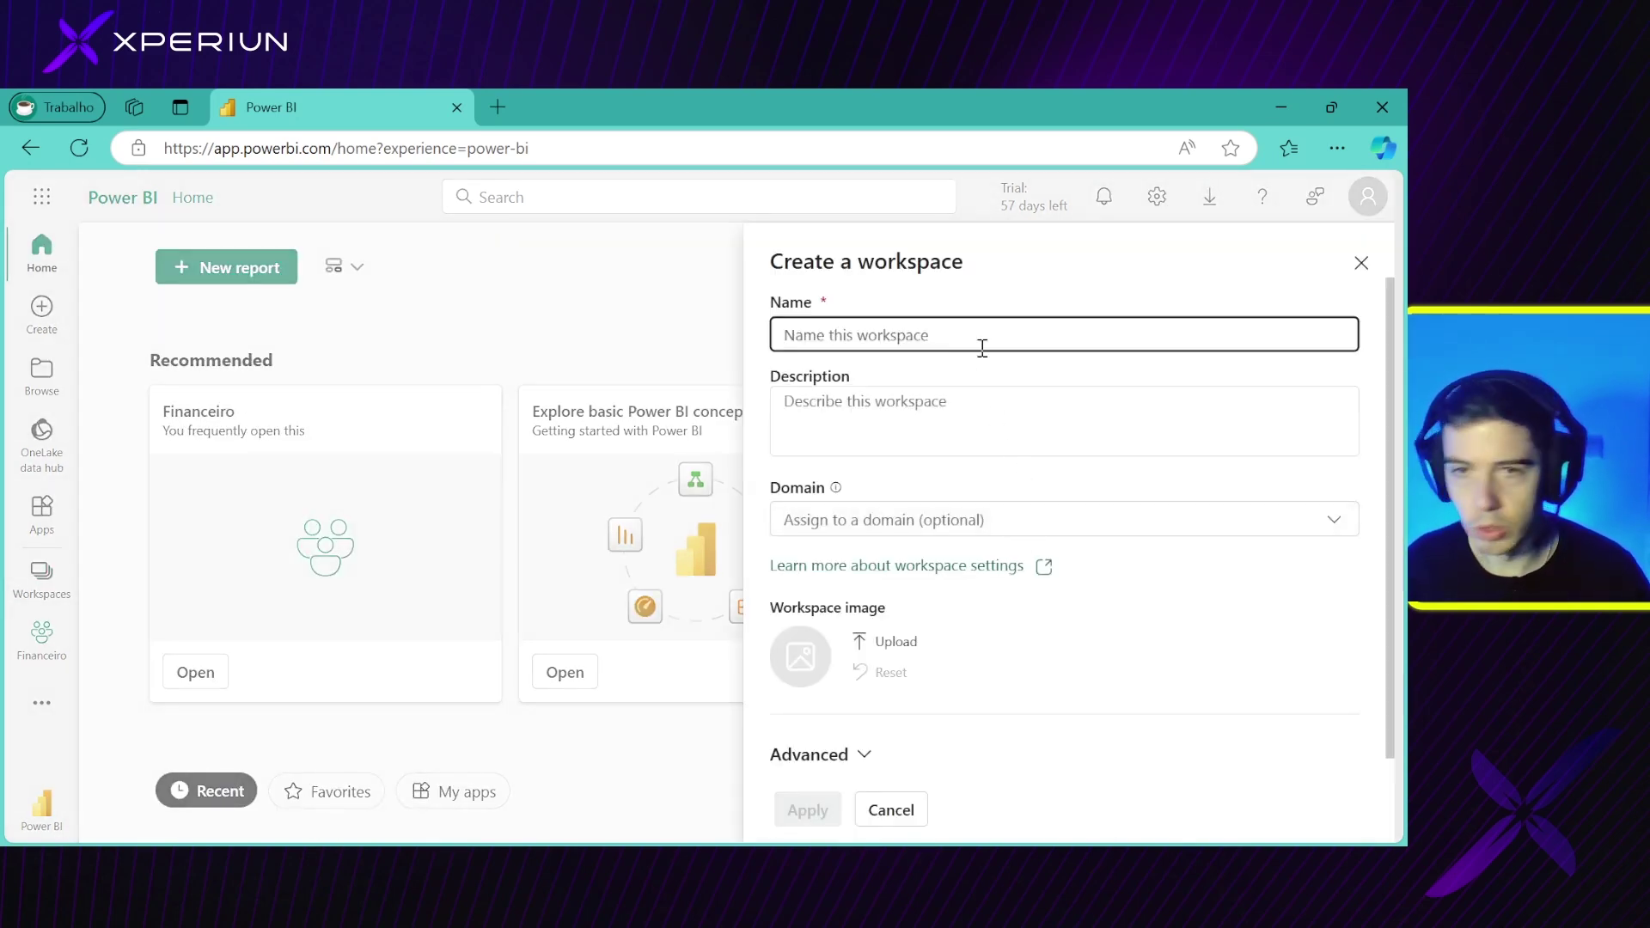
pyautogui.write('Worksa')
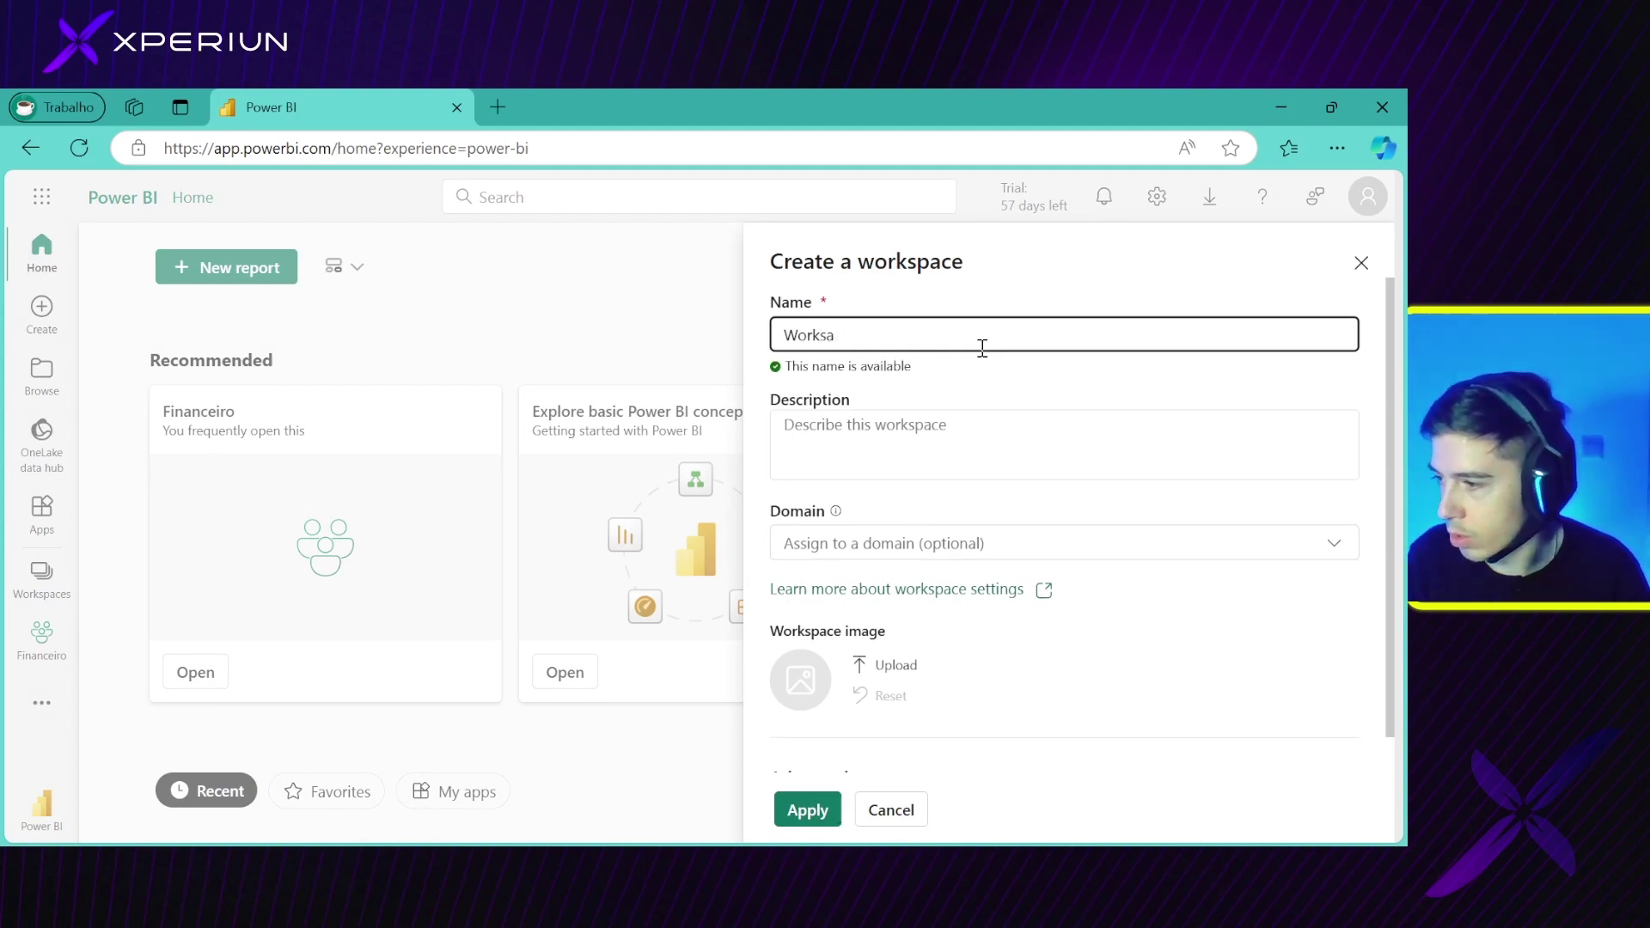
pyautogui.press('BackSpace')
pyautogui.write('pace')
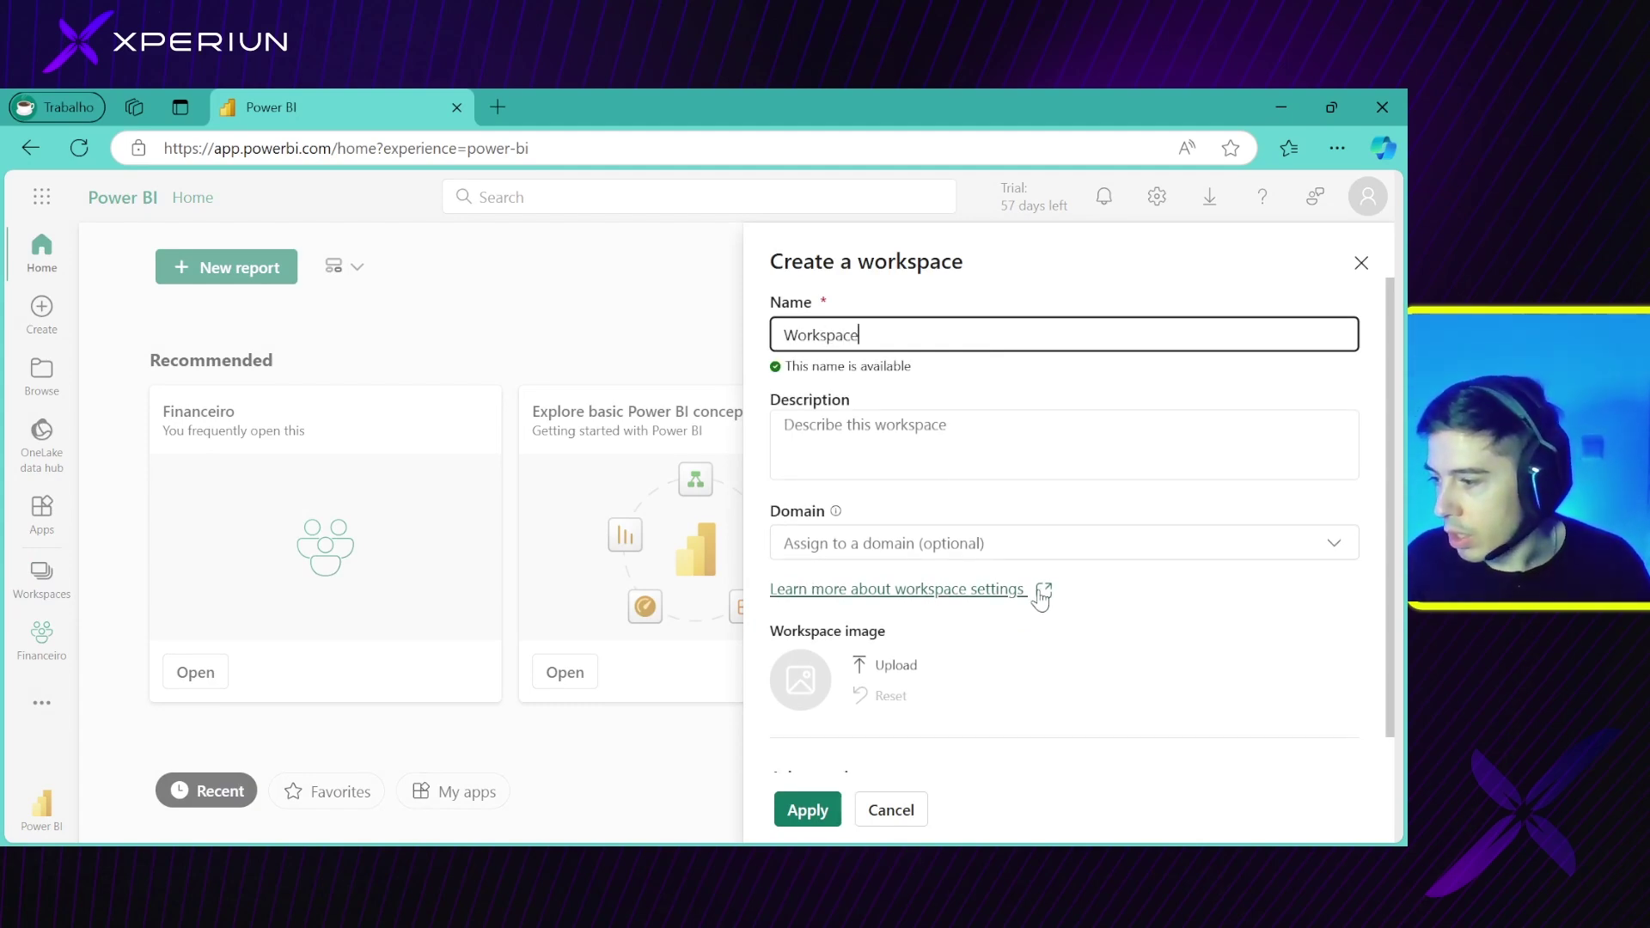
# Examine the advanced license modes and semantic model storage formats for the new workspace, and dismiss the form without creating it
pyautogui.scroll(-1, 1041, 593)
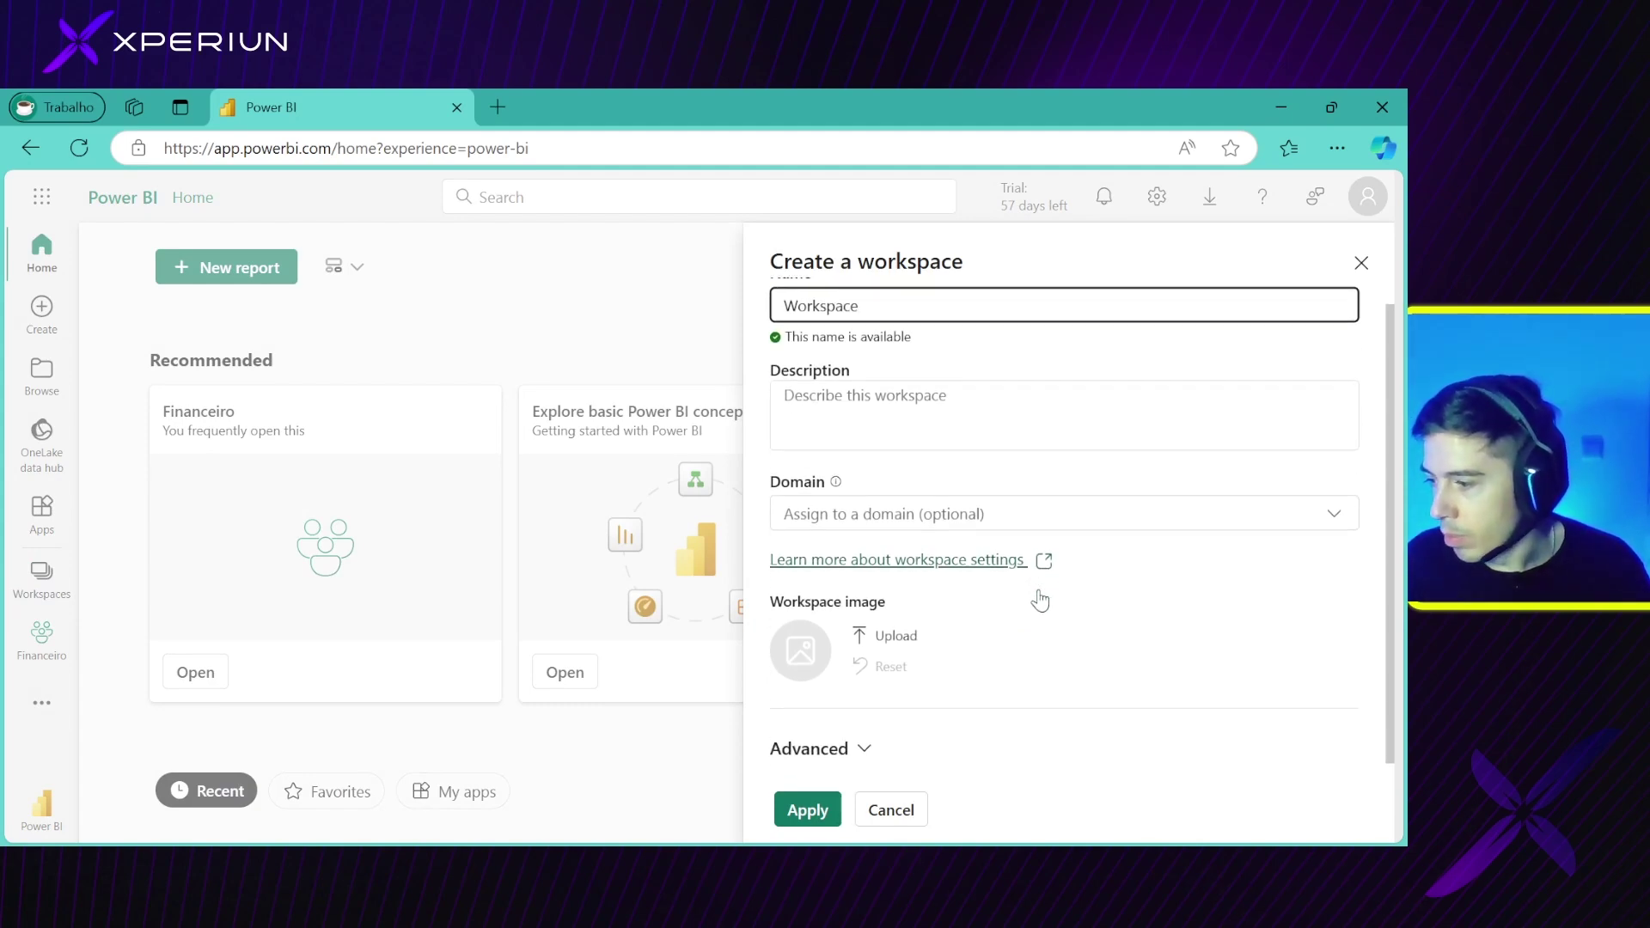
pyautogui.click(863, 757)
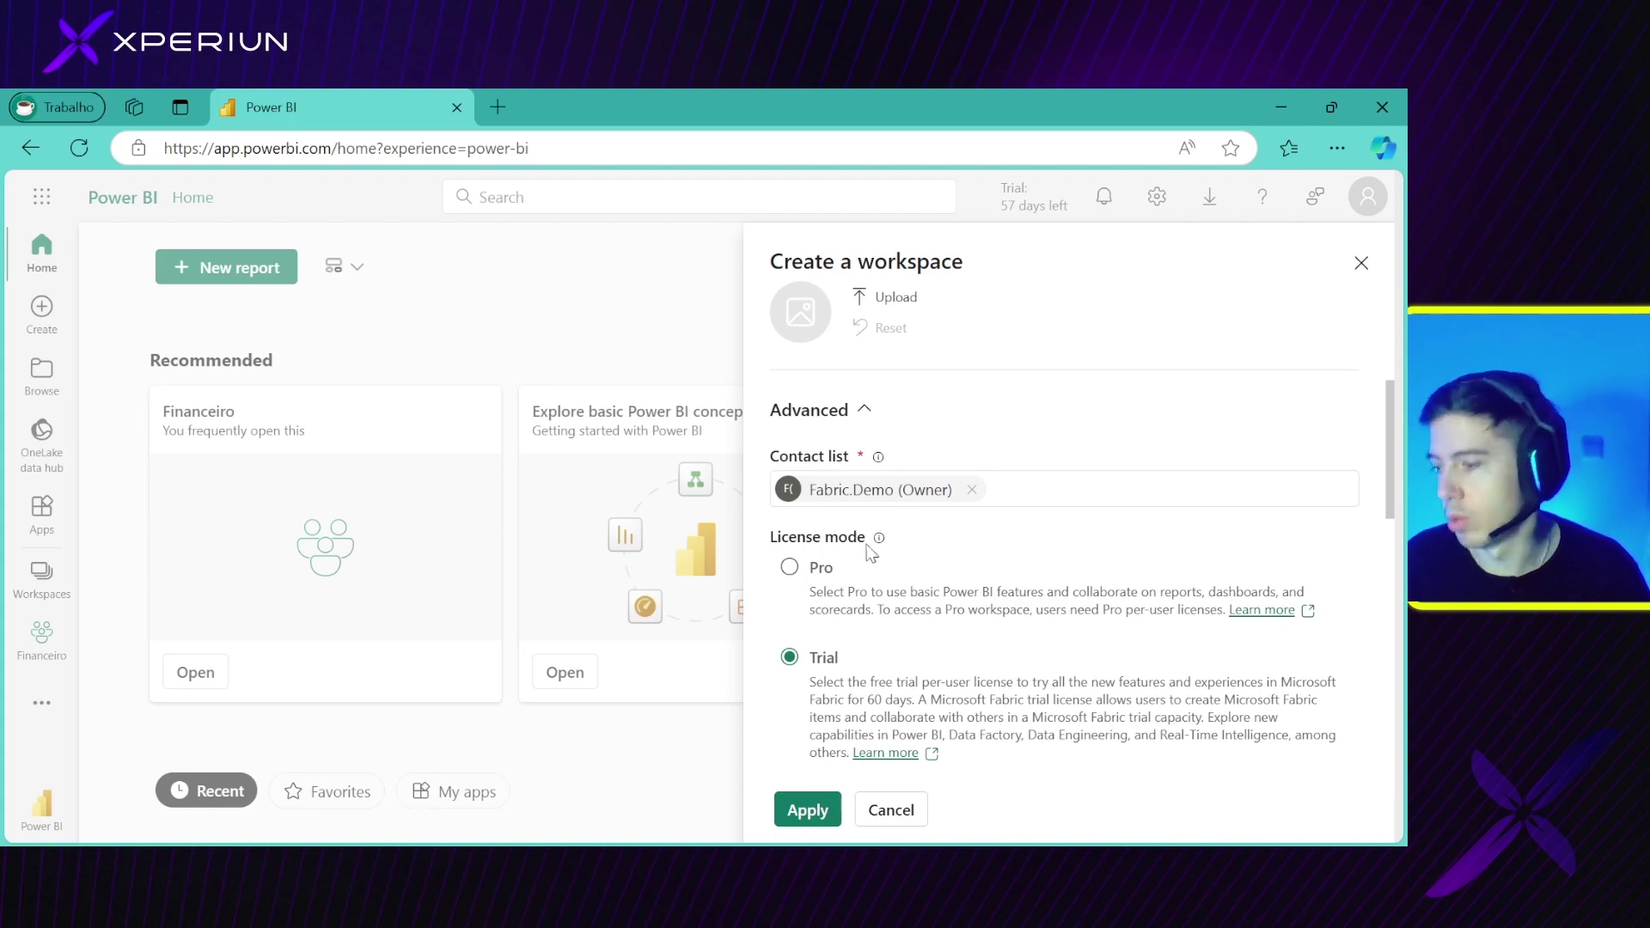
pyautogui.scroll(-1, 933, 589)
pyautogui.scroll(-2, 932, 588)
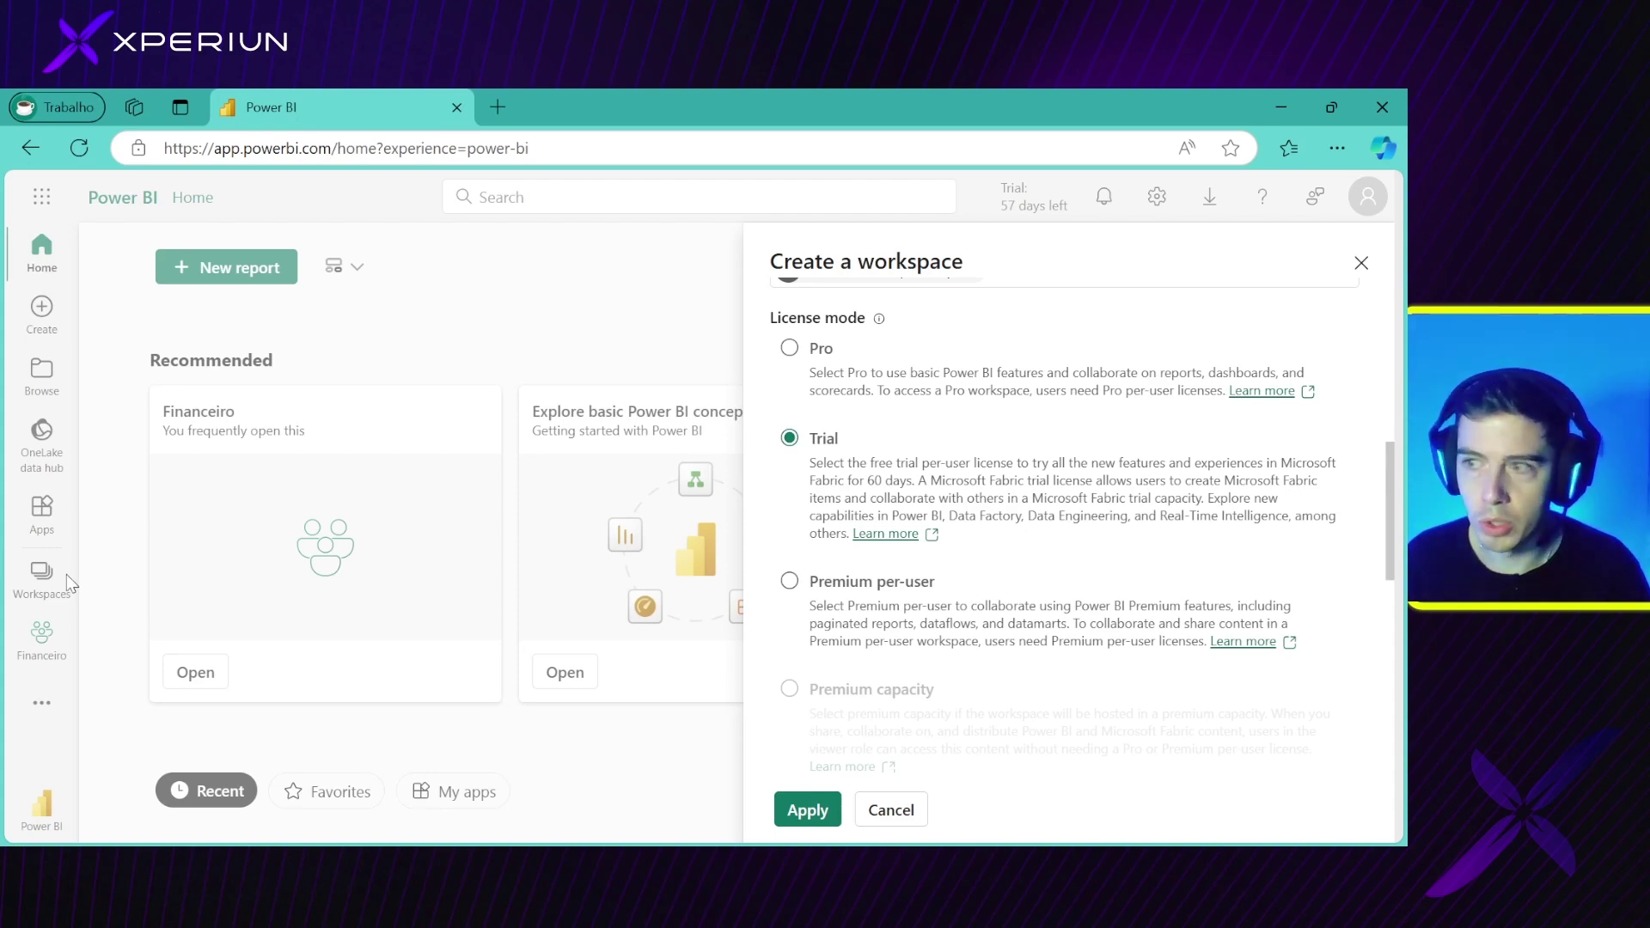
pyautogui.scroll(-5, 1057, 590)
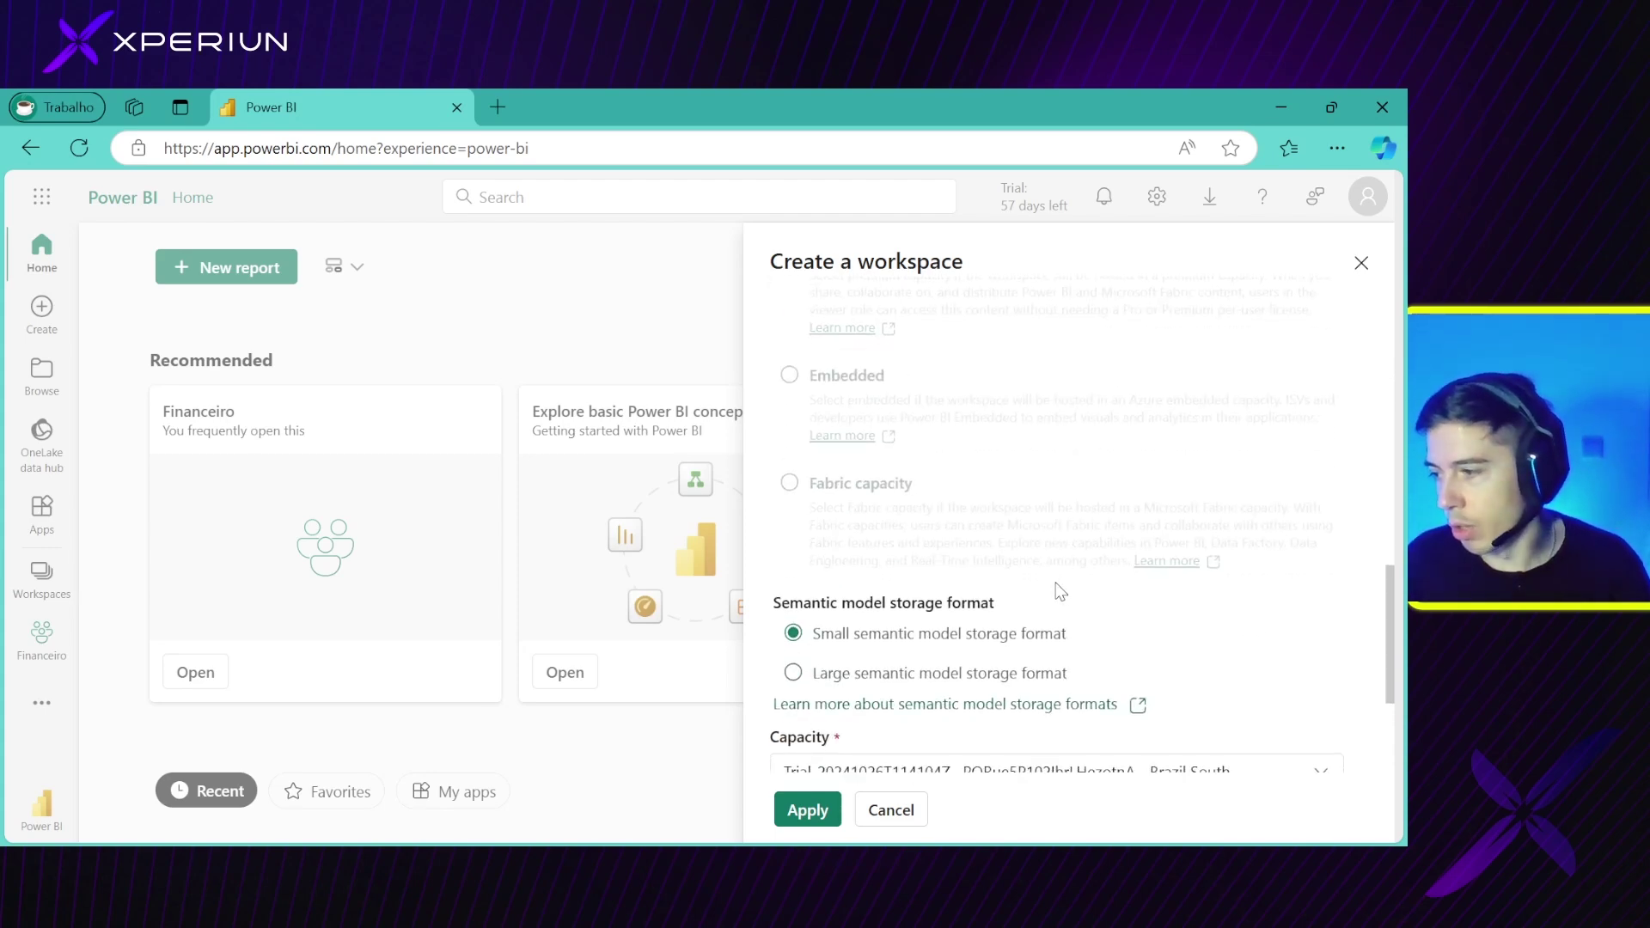
pyautogui.scroll(2, 1055, 591)
pyautogui.scroll(4, 1051, 586)
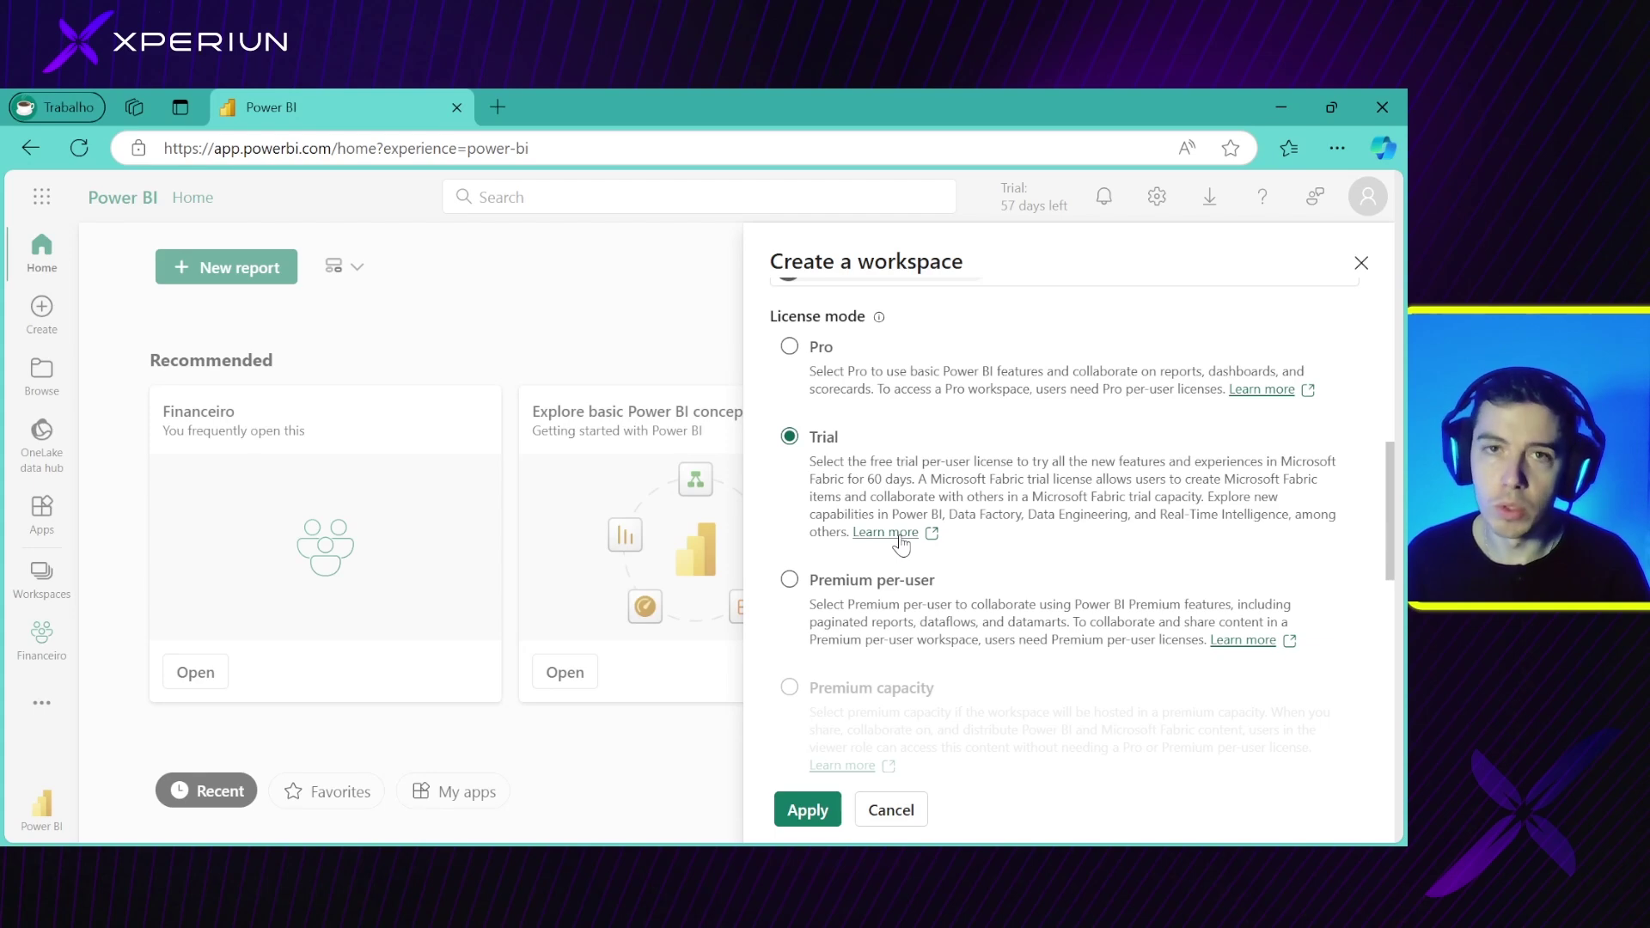
pyautogui.click(637, 280)
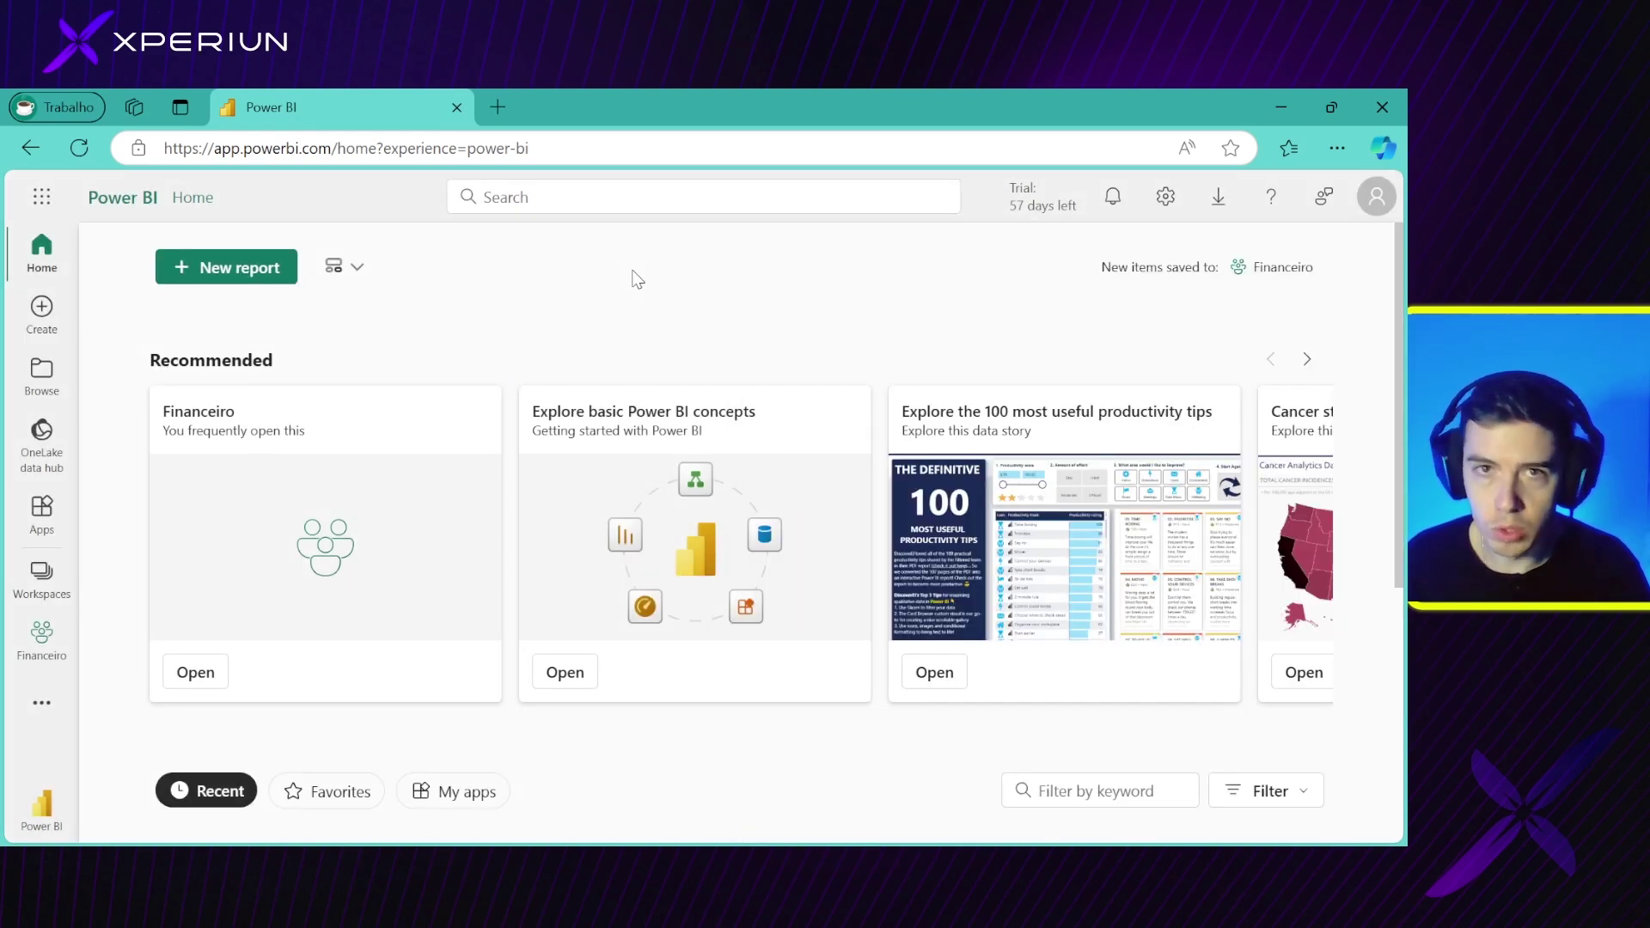
# Check the account profile's license details and view the General preferences in the settings
pyautogui.click(1371, 196)
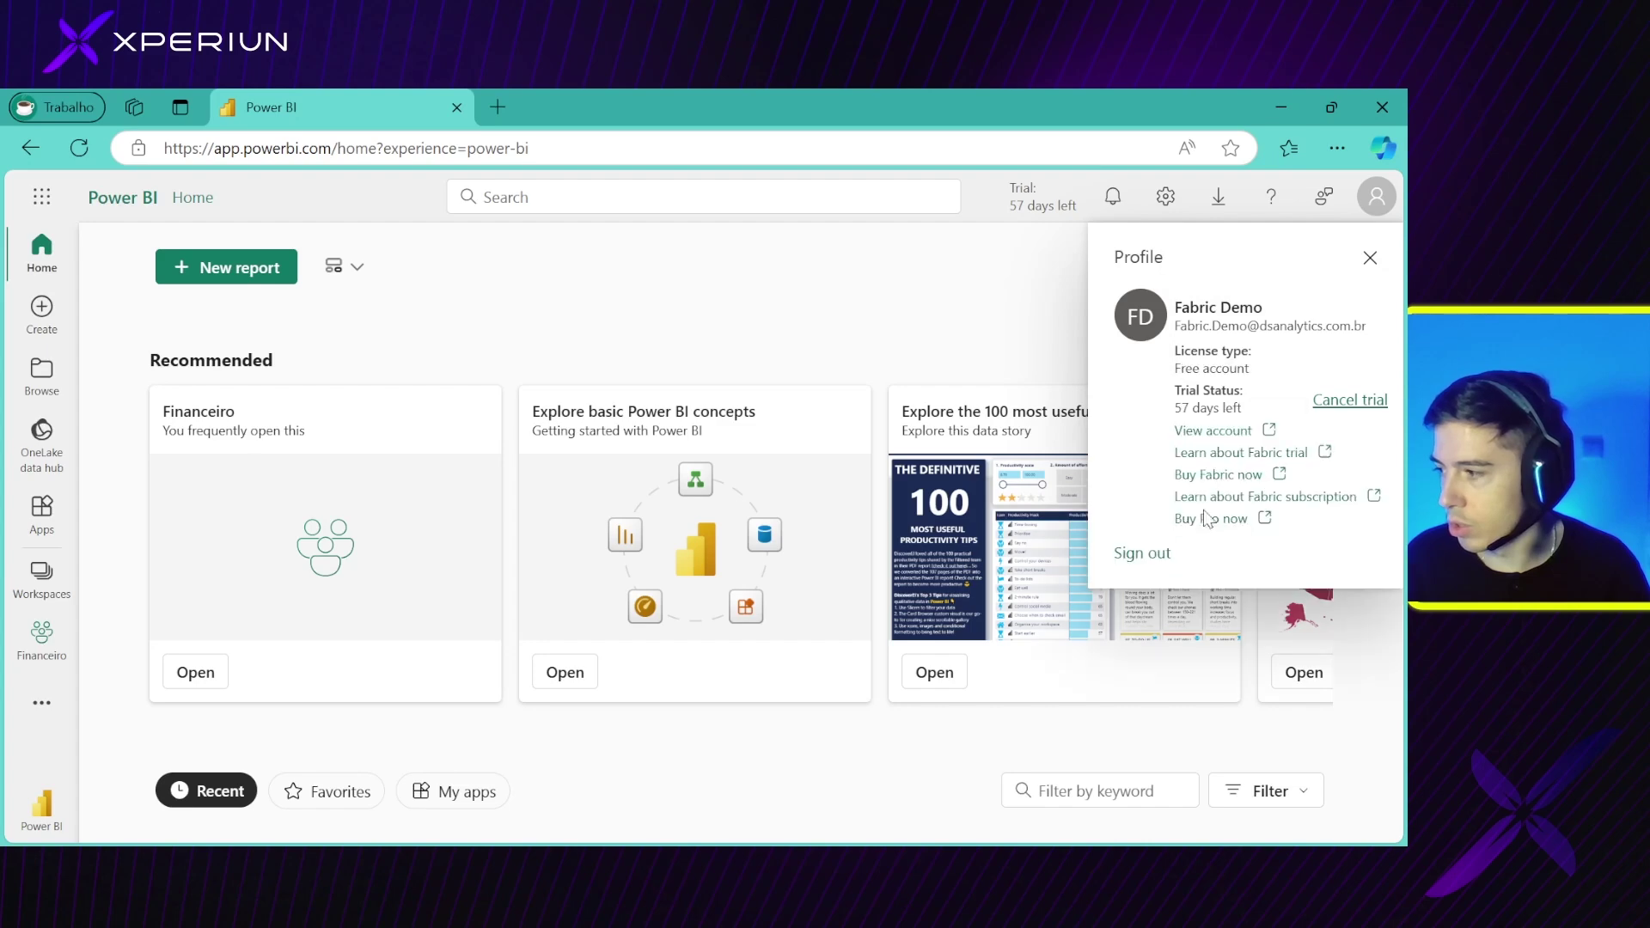
pyautogui.click(1166, 197)
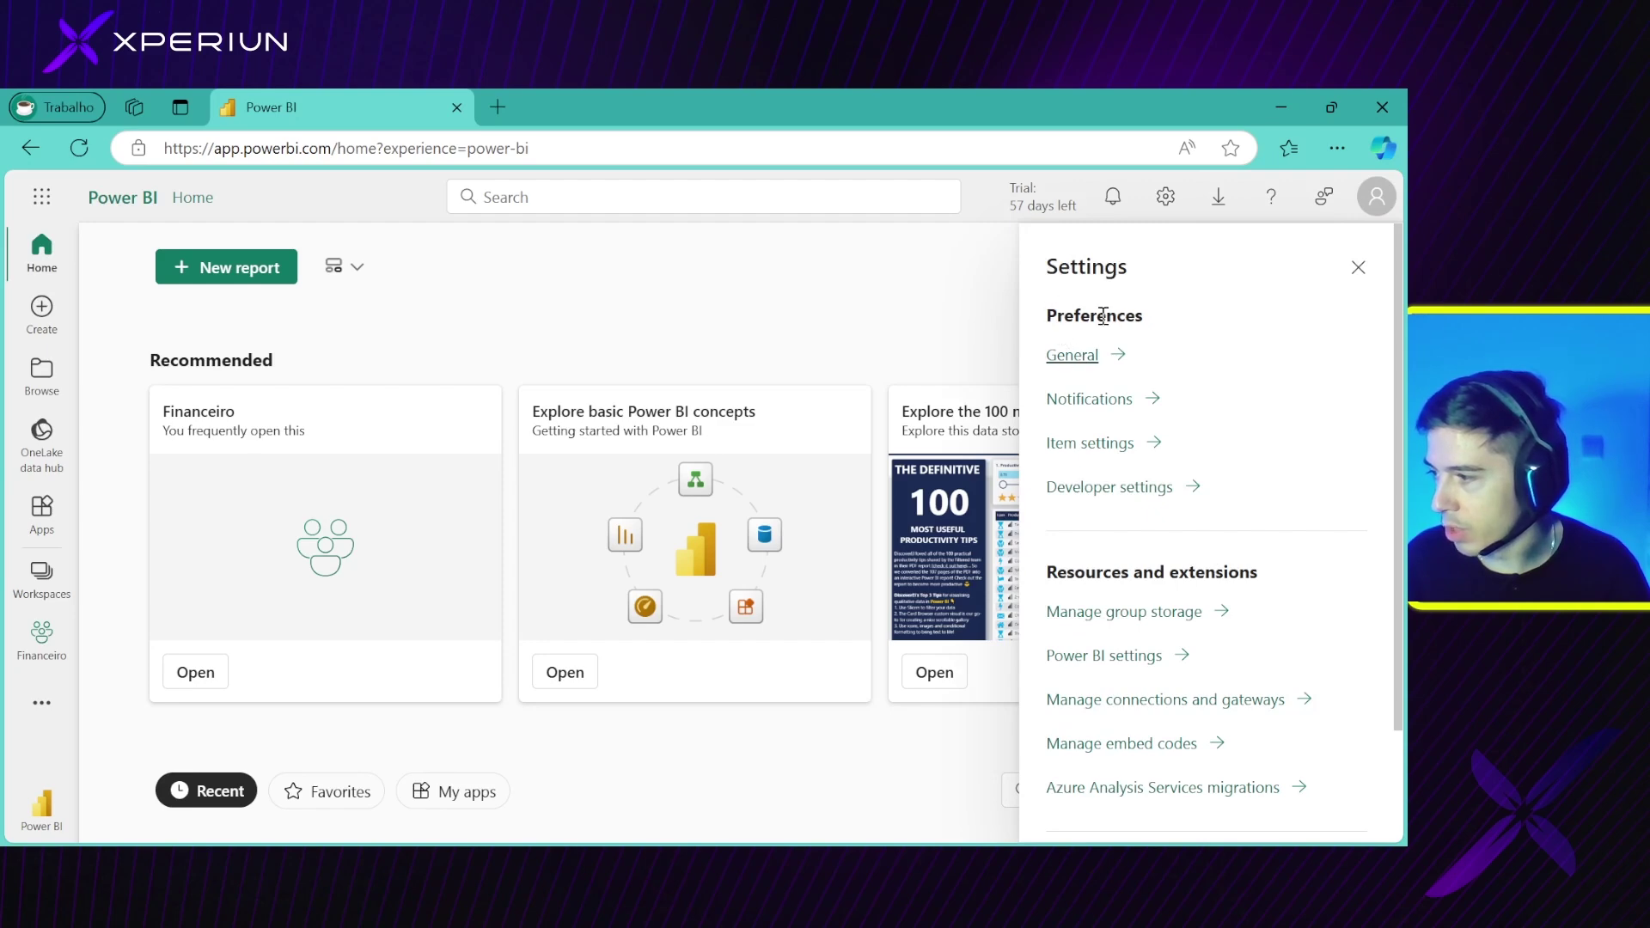
pyautogui.click(1071, 355)
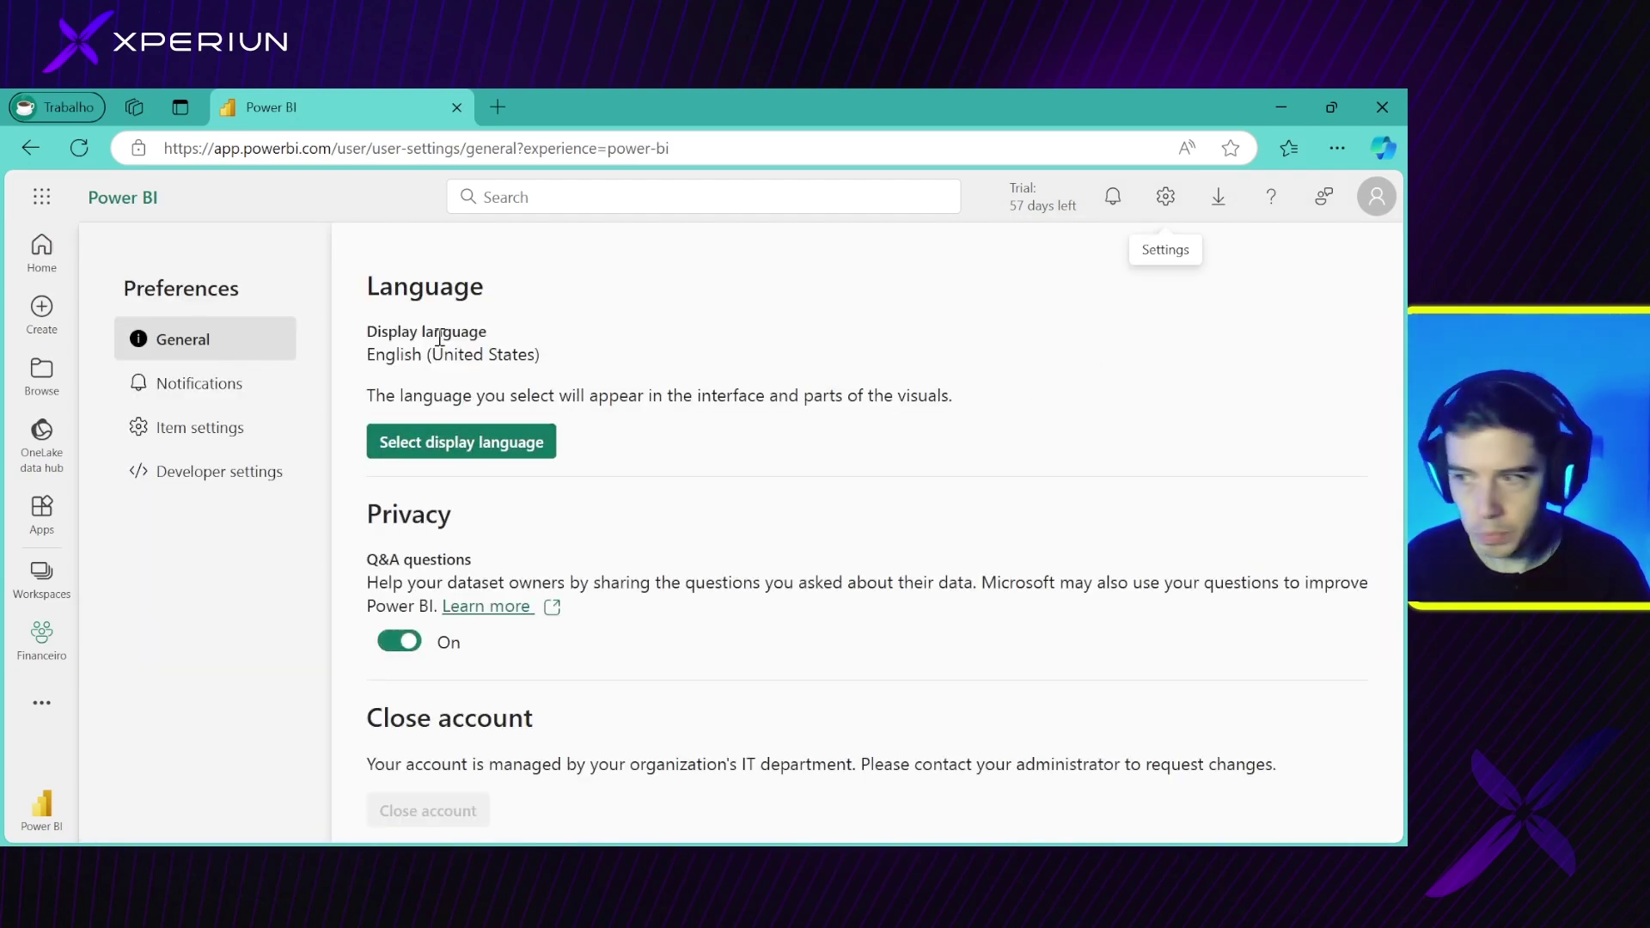
# Look over the workspace list again and briefly view the account profile from the preferences page
pyautogui.click(41, 574)
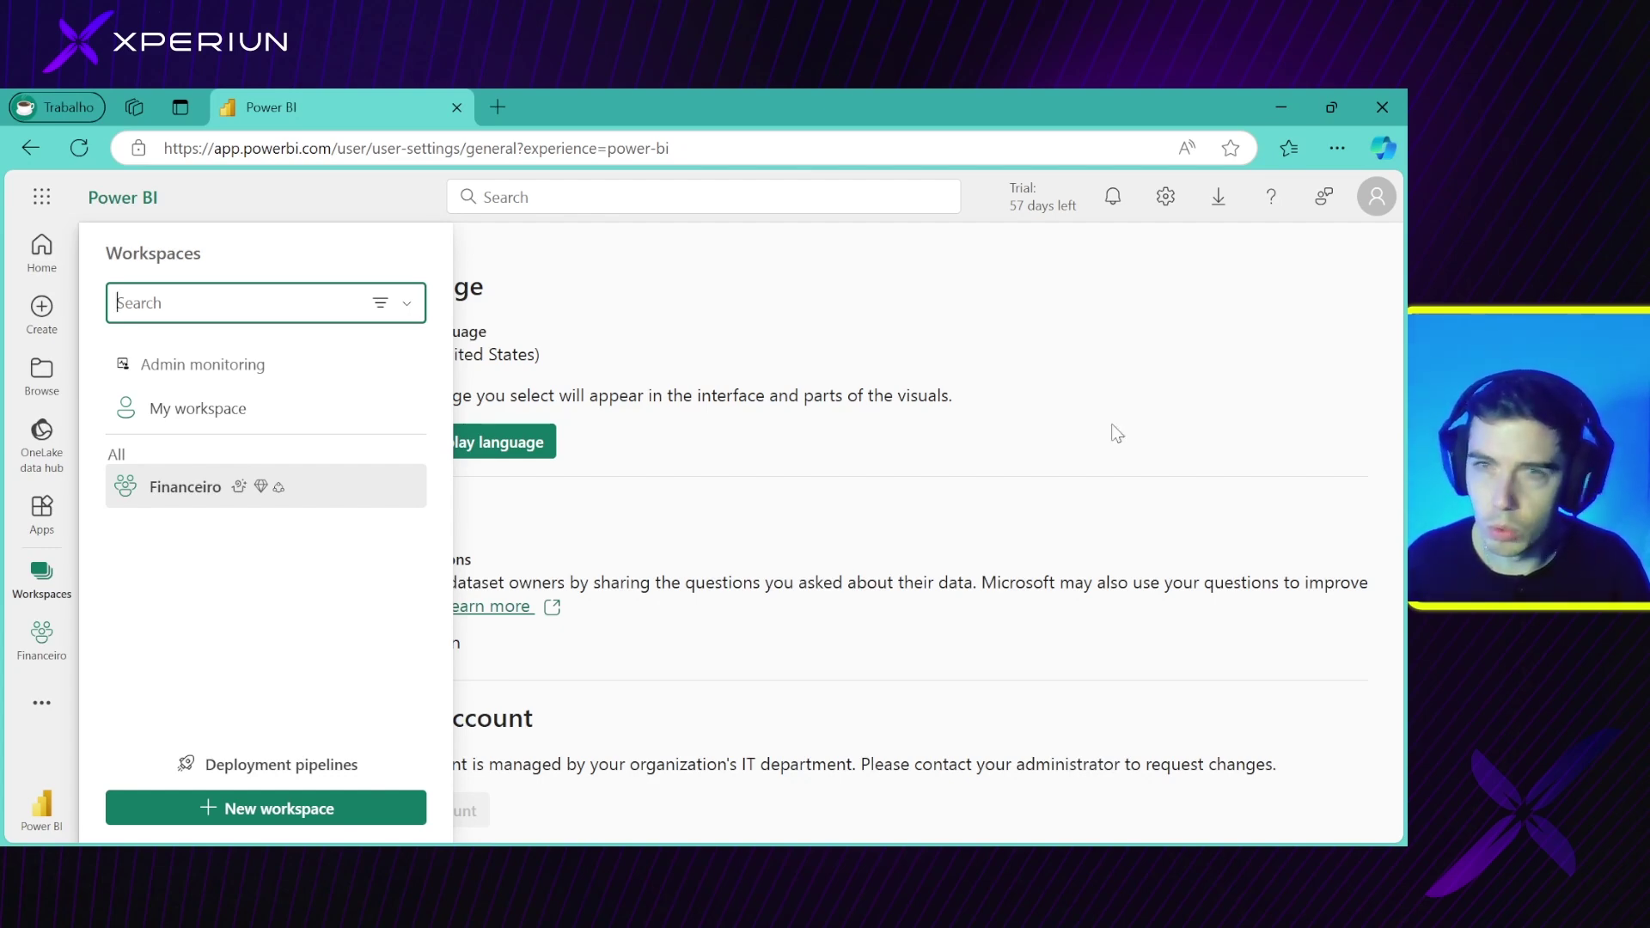
pyautogui.click(1291, 326)
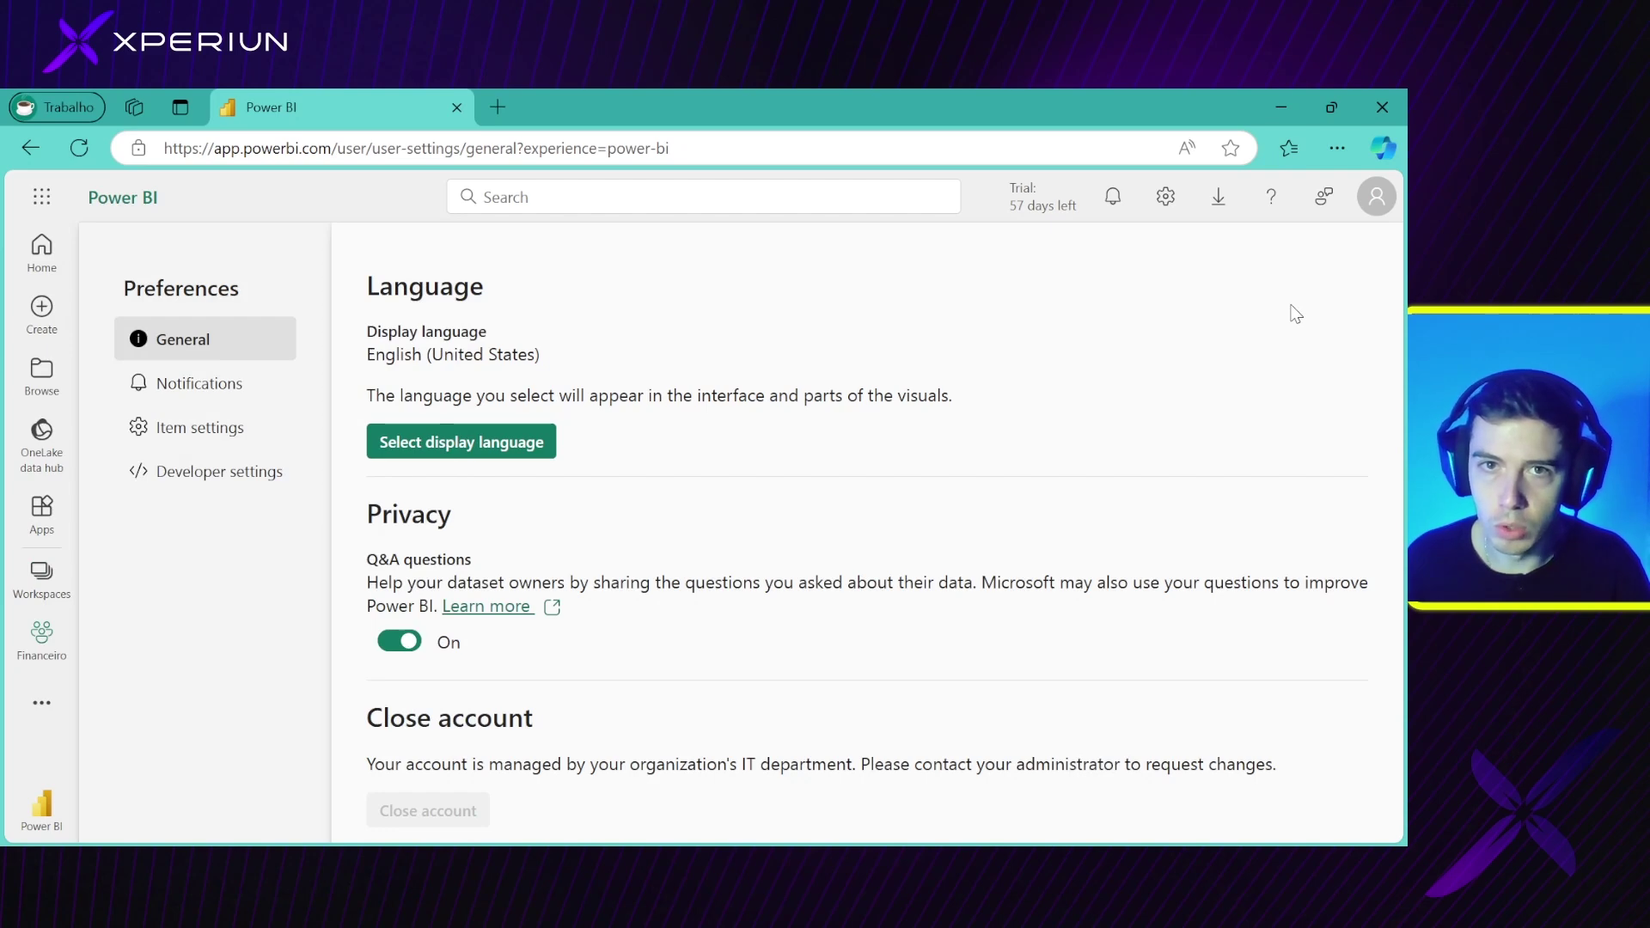
pyautogui.click(1376, 198)
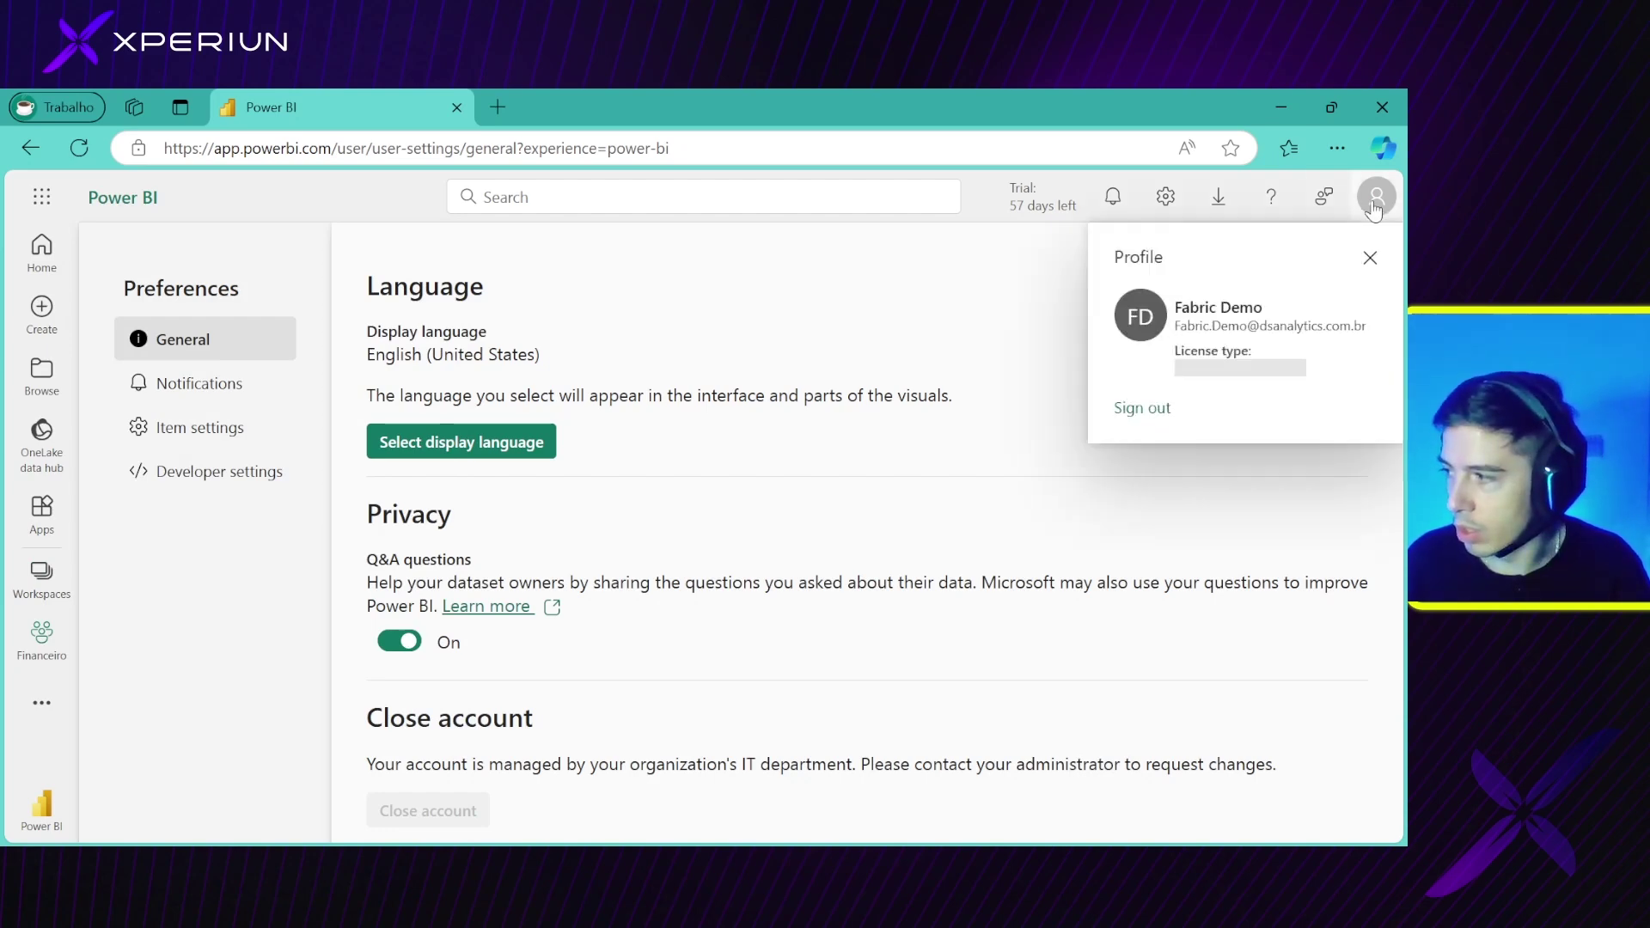
pyautogui.click(927, 307)
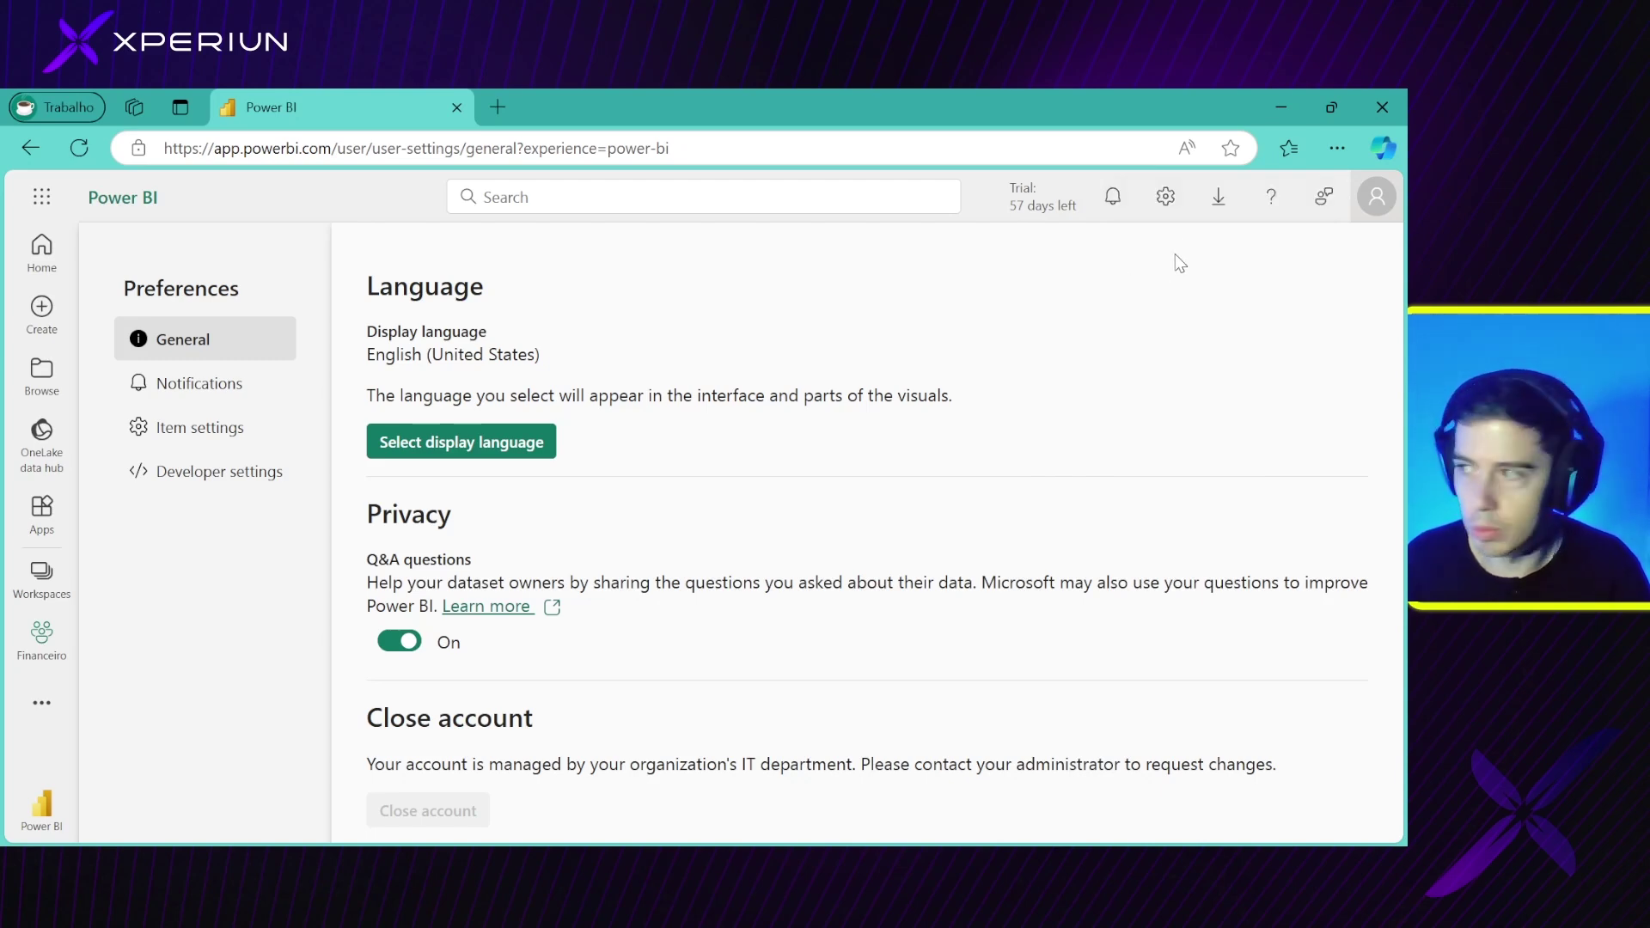
# View the organization's Domains page in the Admin portal
pyautogui.click(1160, 197)
pyautogui.scroll(-2, 1190, 633)
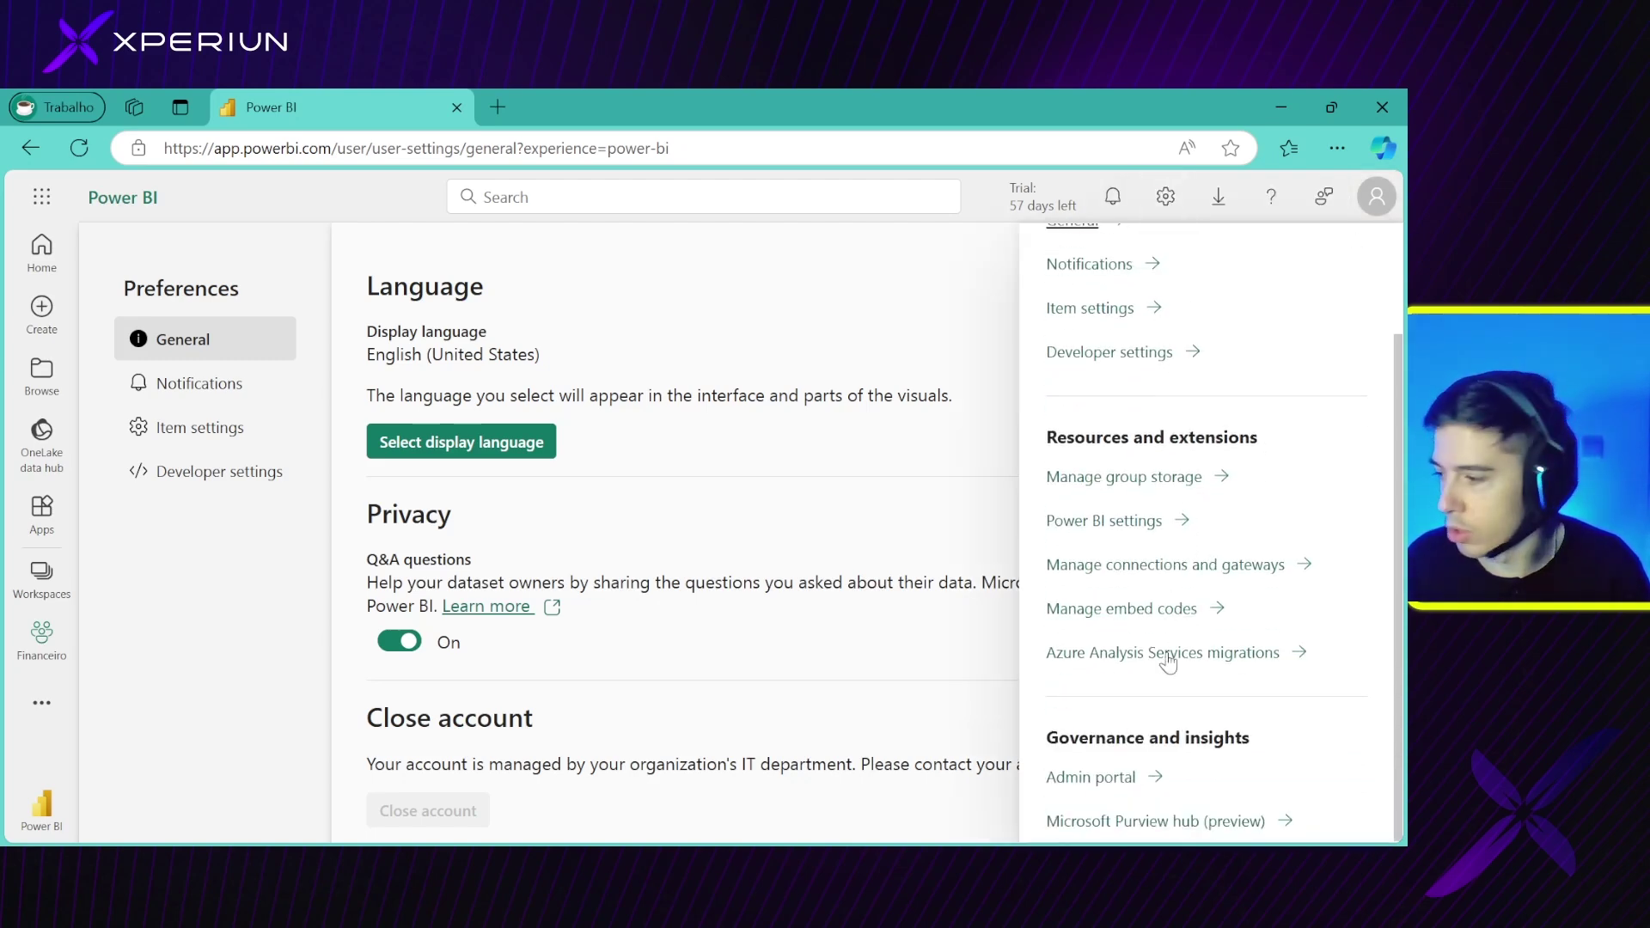
pyautogui.click(1114, 778)
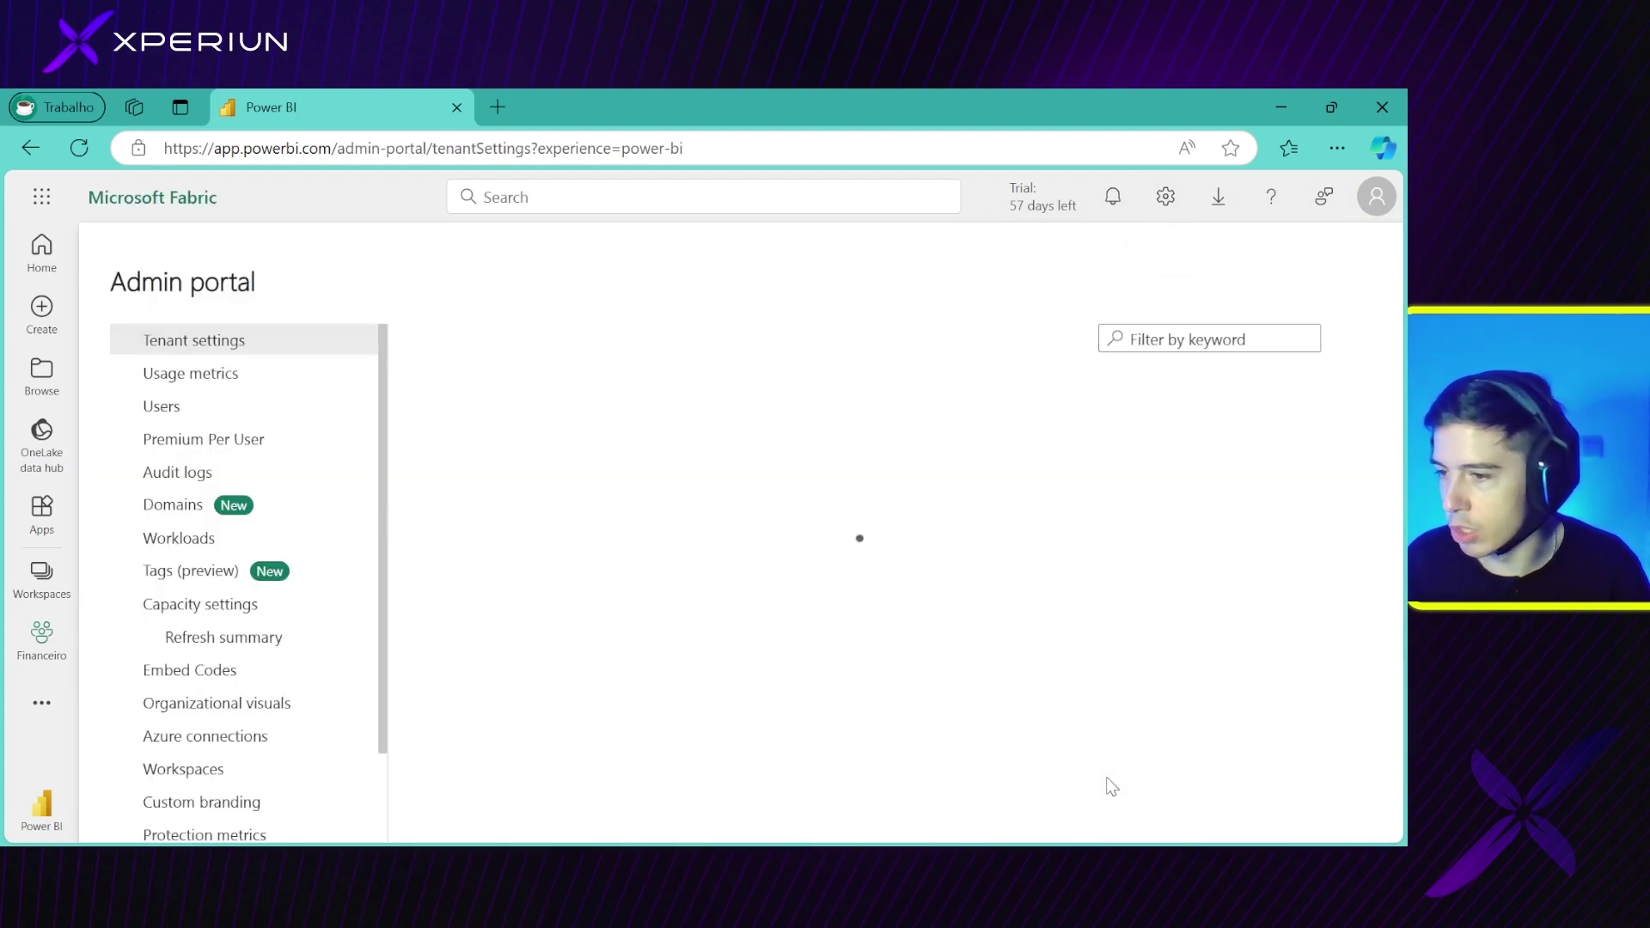
pyautogui.click(169, 513)
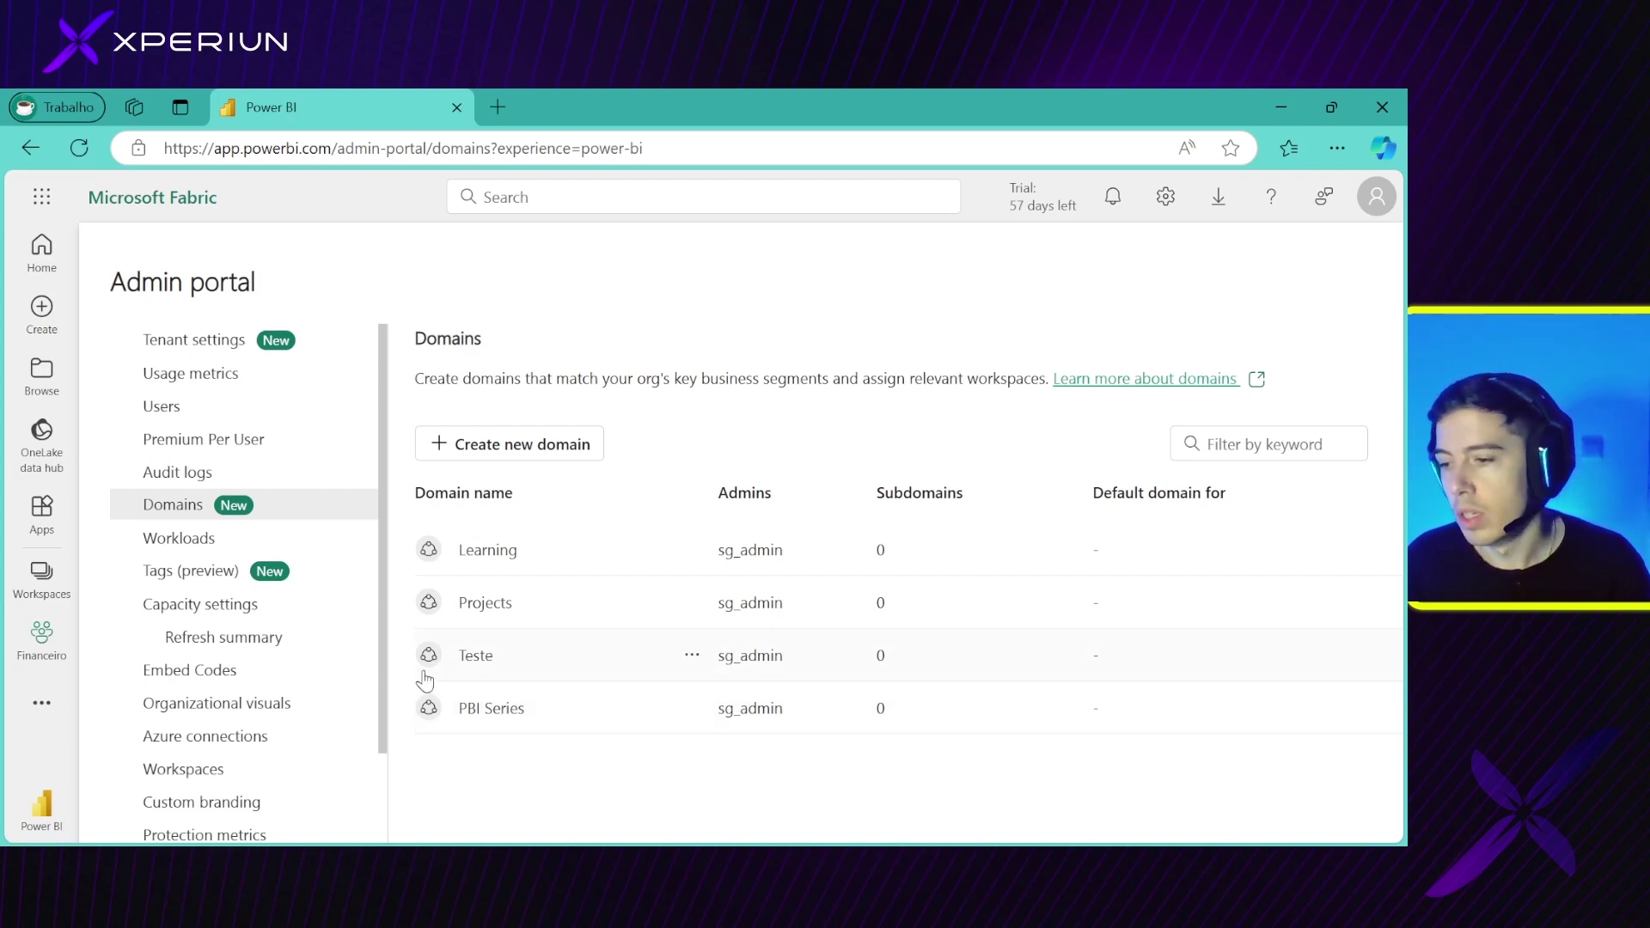
# Examine the domains that can be assigned to a new workspace, and leave the creation form without applying it
pyautogui.click(41, 575)
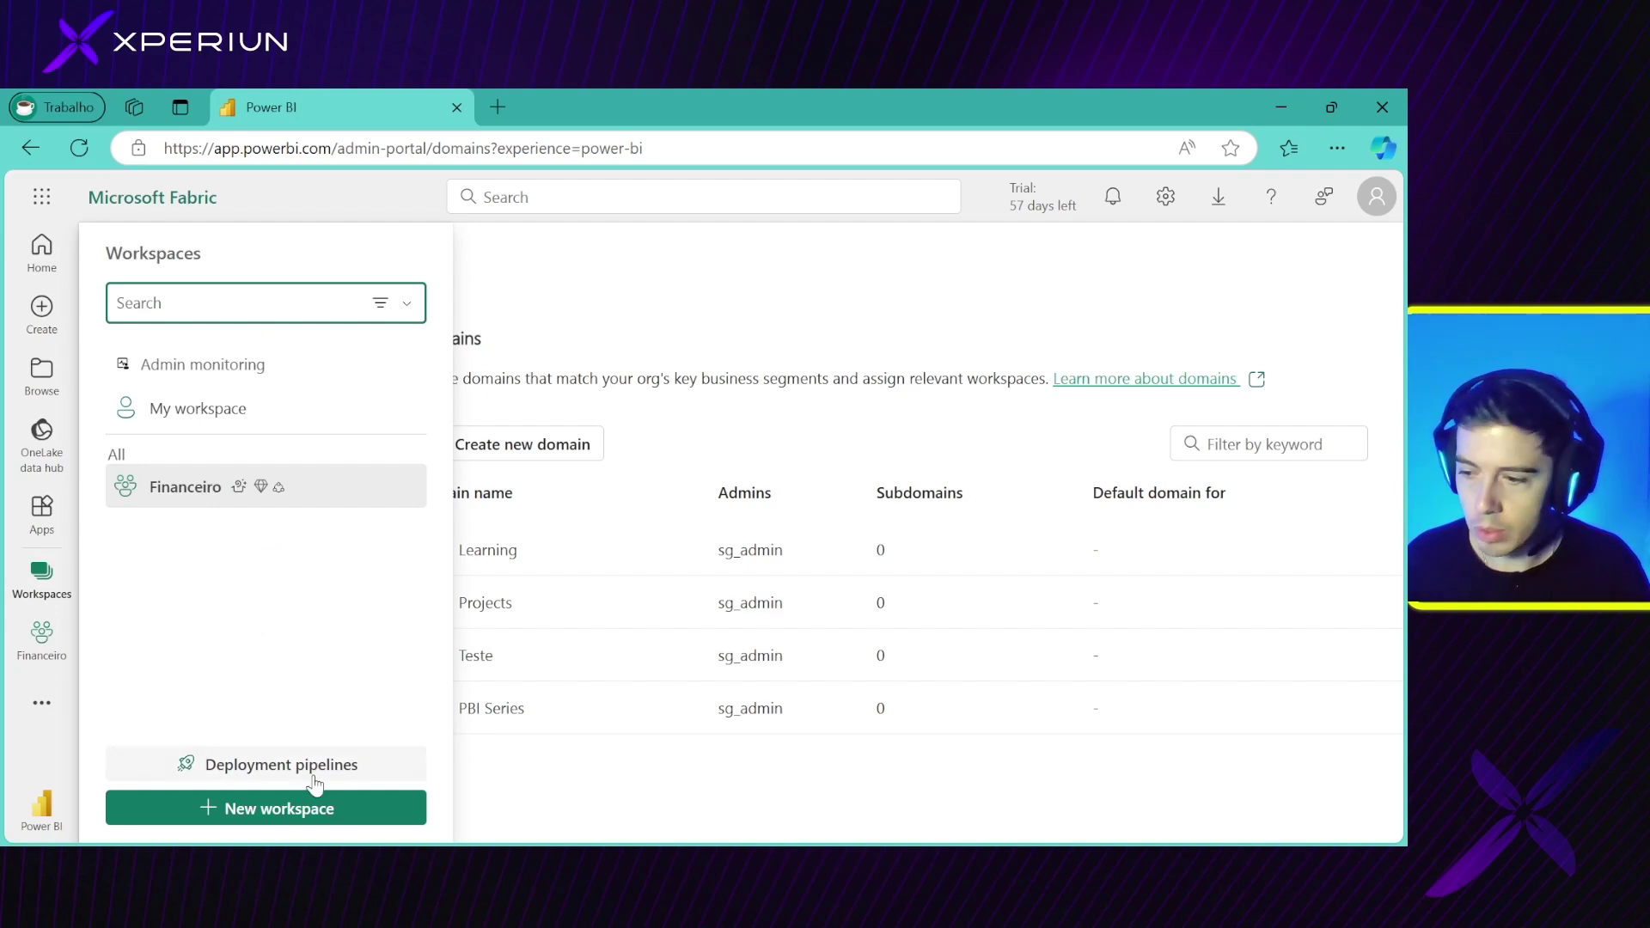
pyautogui.click(234, 813)
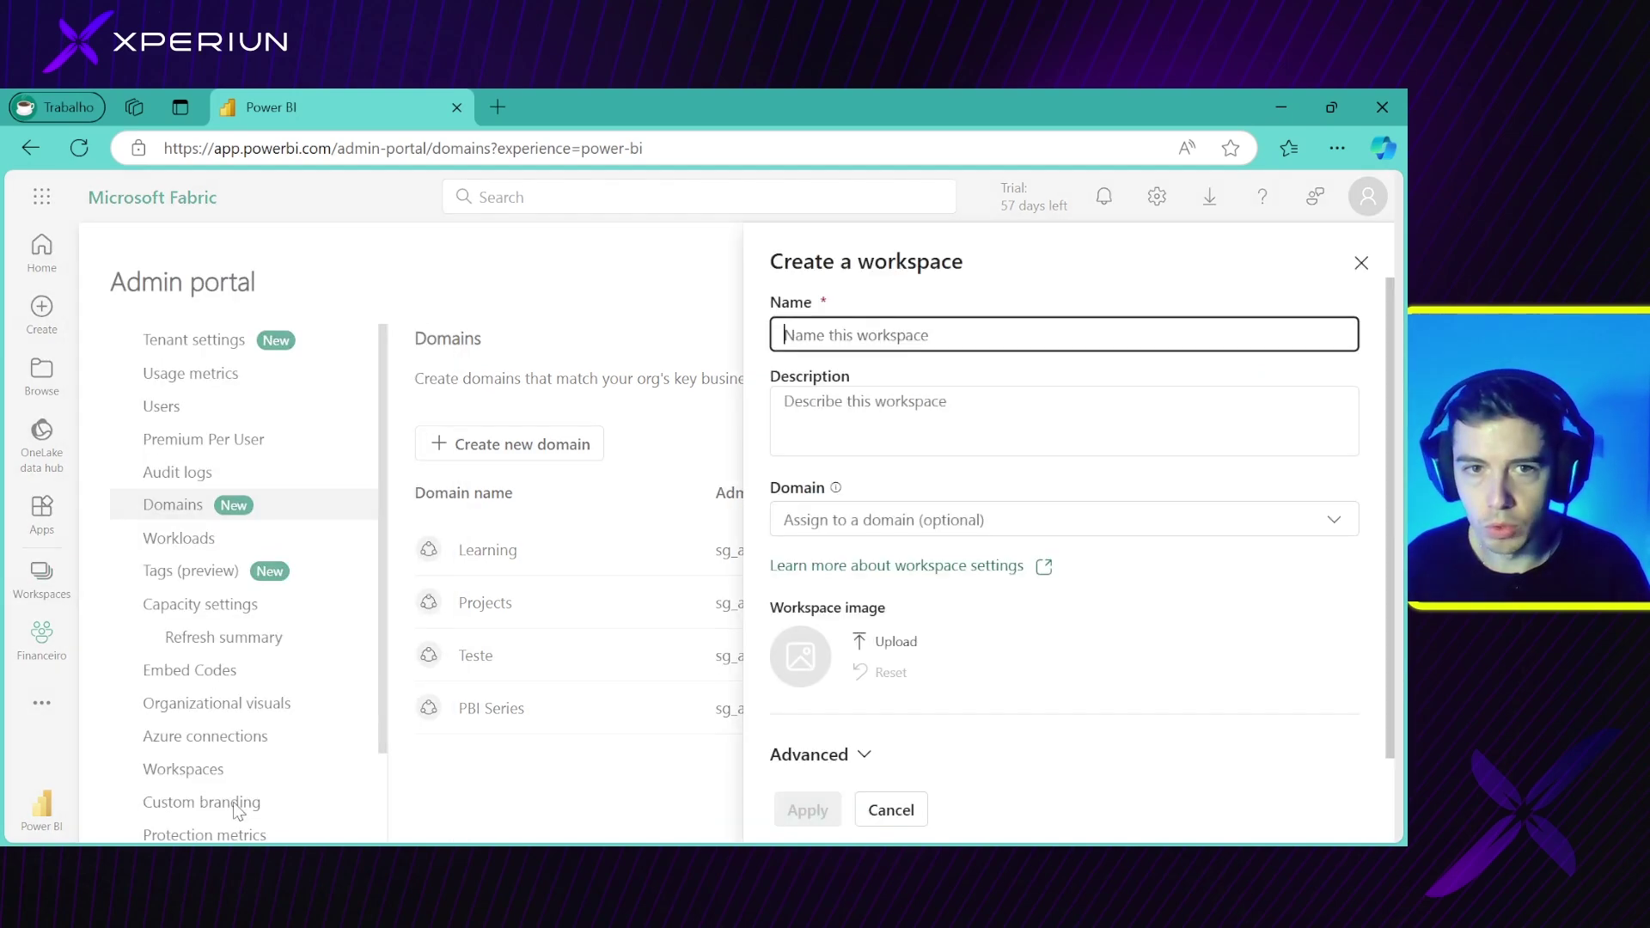
pyautogui.click(1347, 532)
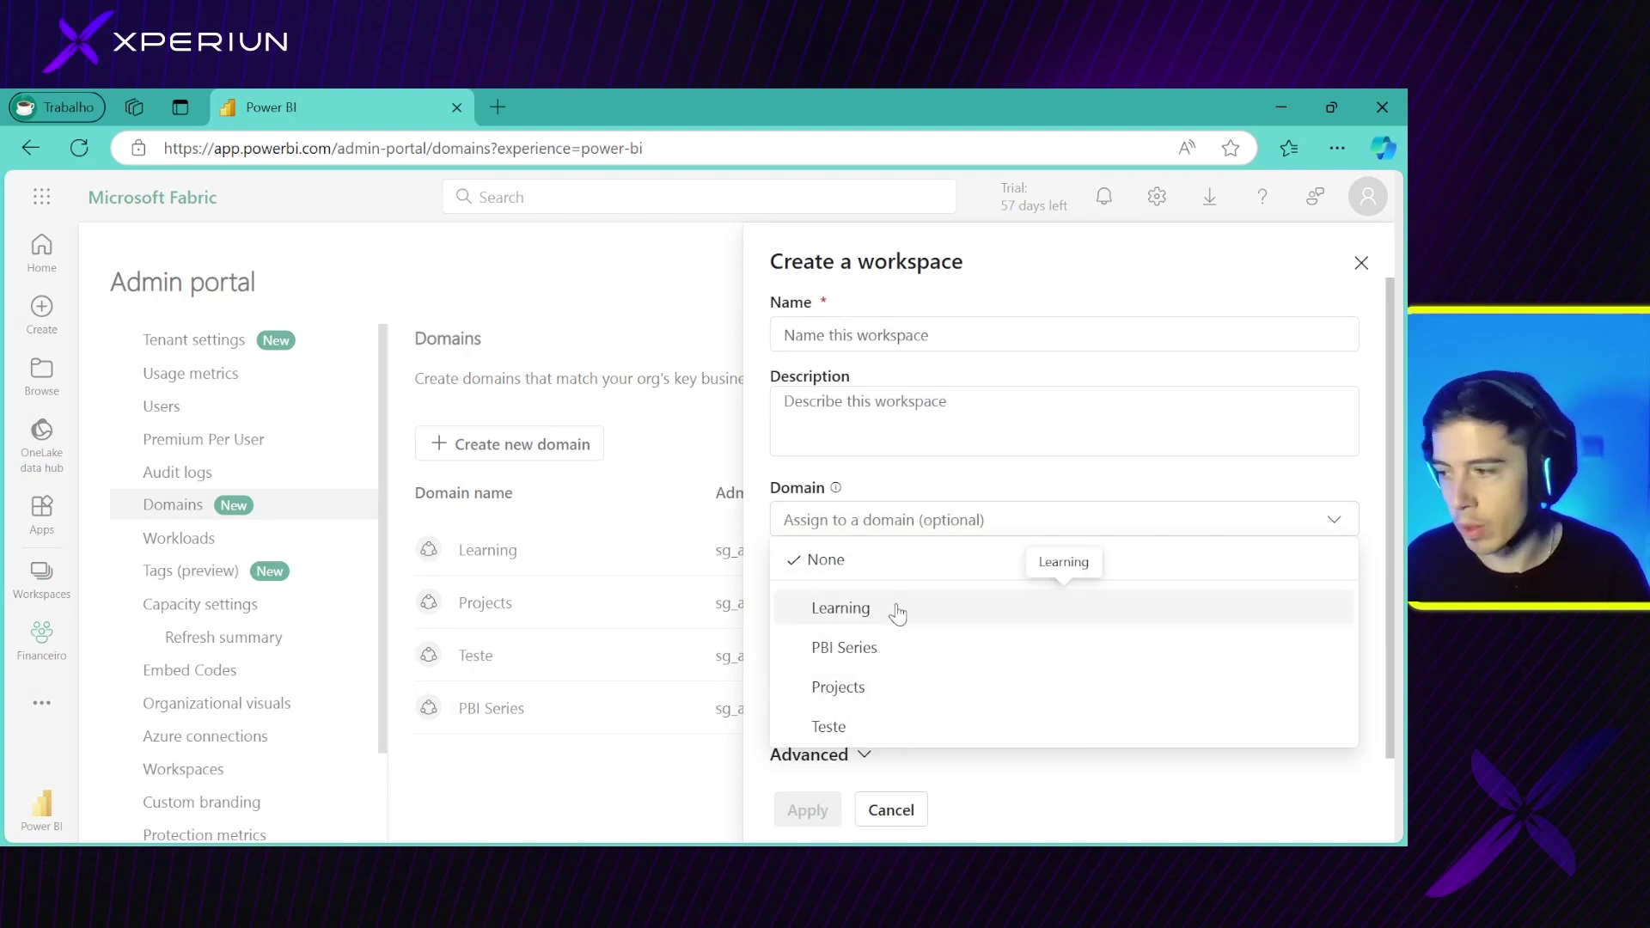
pyautogui.click(685, 780)
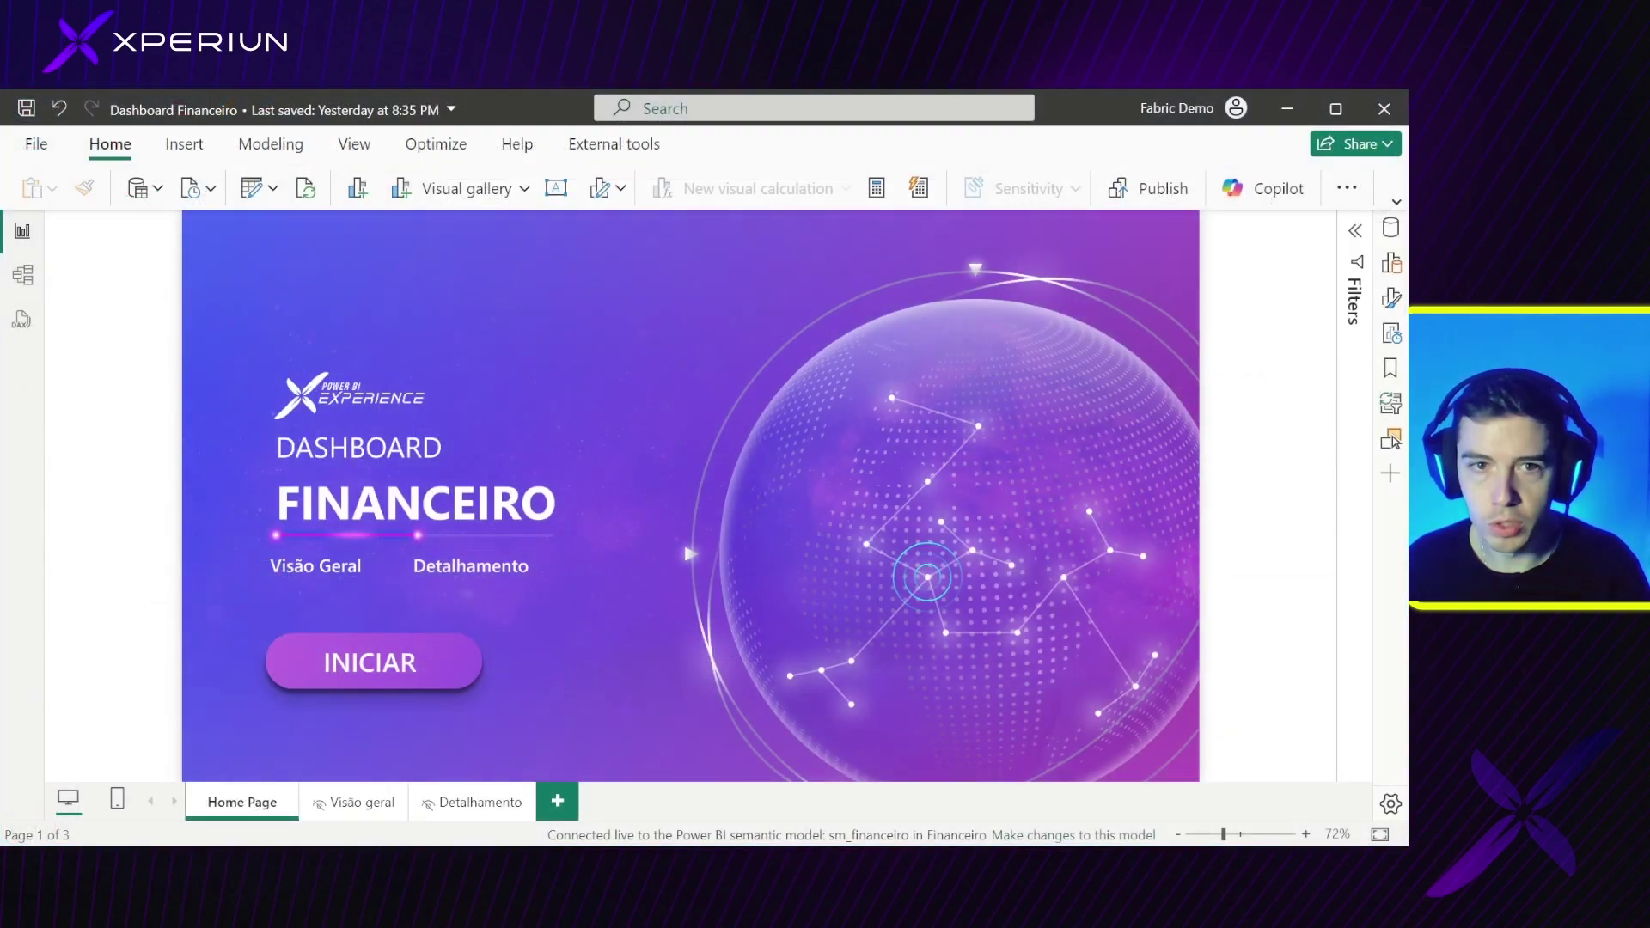
# Switch to Power BI Desktop and start the Dashboard Financeiro report from its home page with INICIAR
pyautogui.keyDown('ctrl'); pyautogui.click(395, 667); pyautogui.keyUp('ctrl')
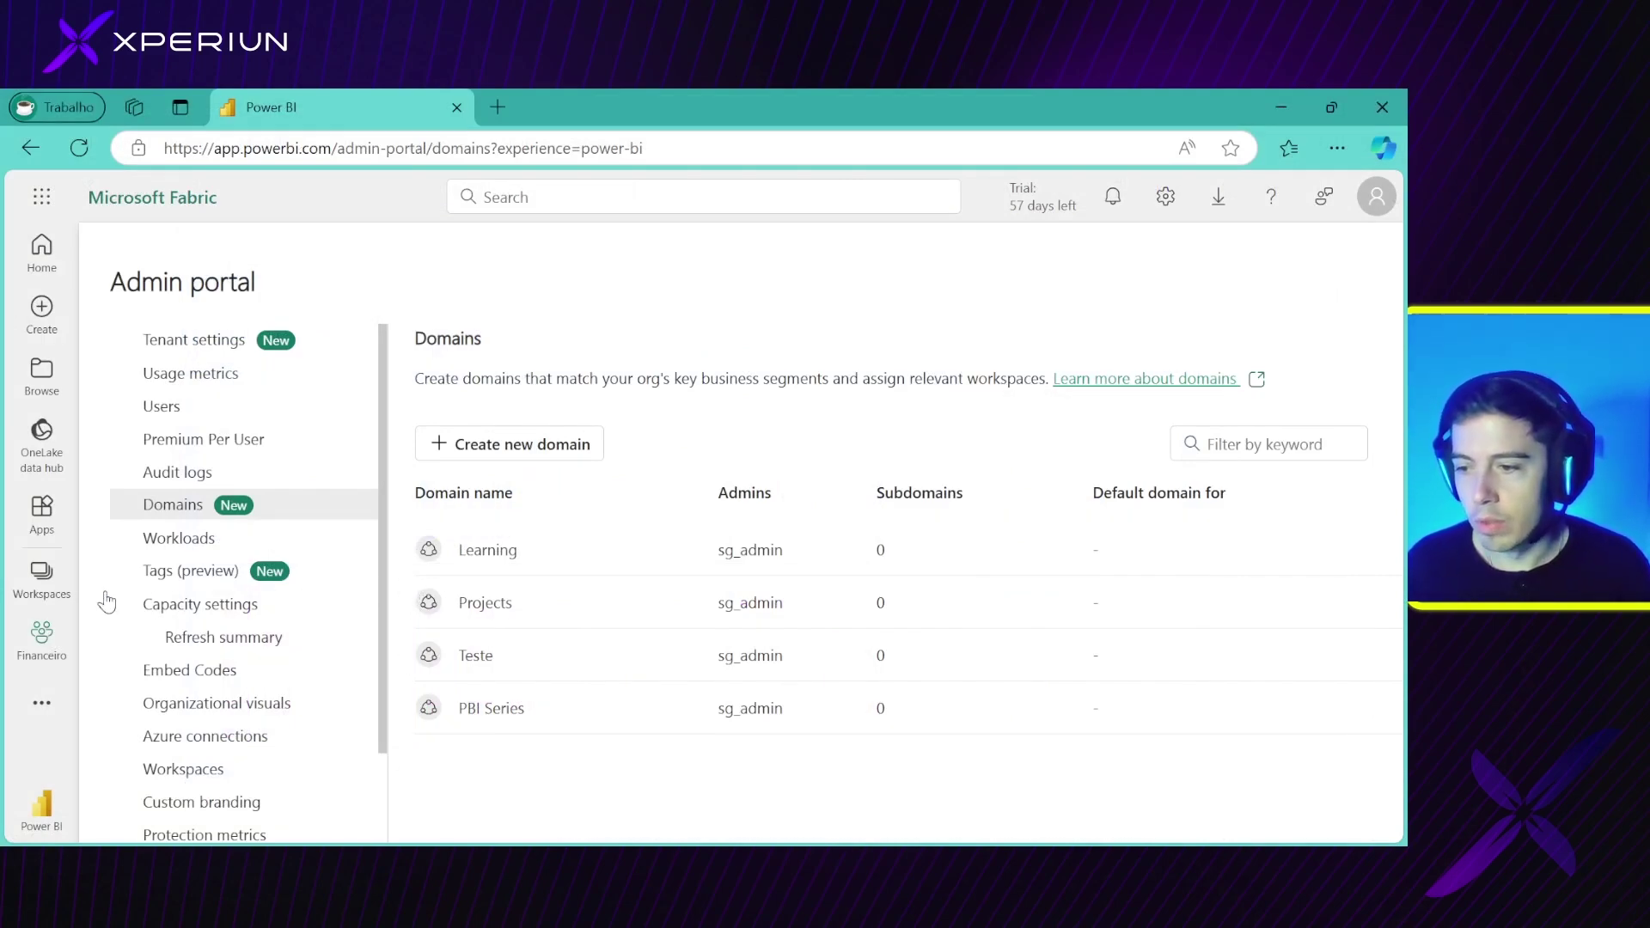
# Return to the Power BI service in the browser and open the Financeiro workspace
pyautogui.click(53, 593)
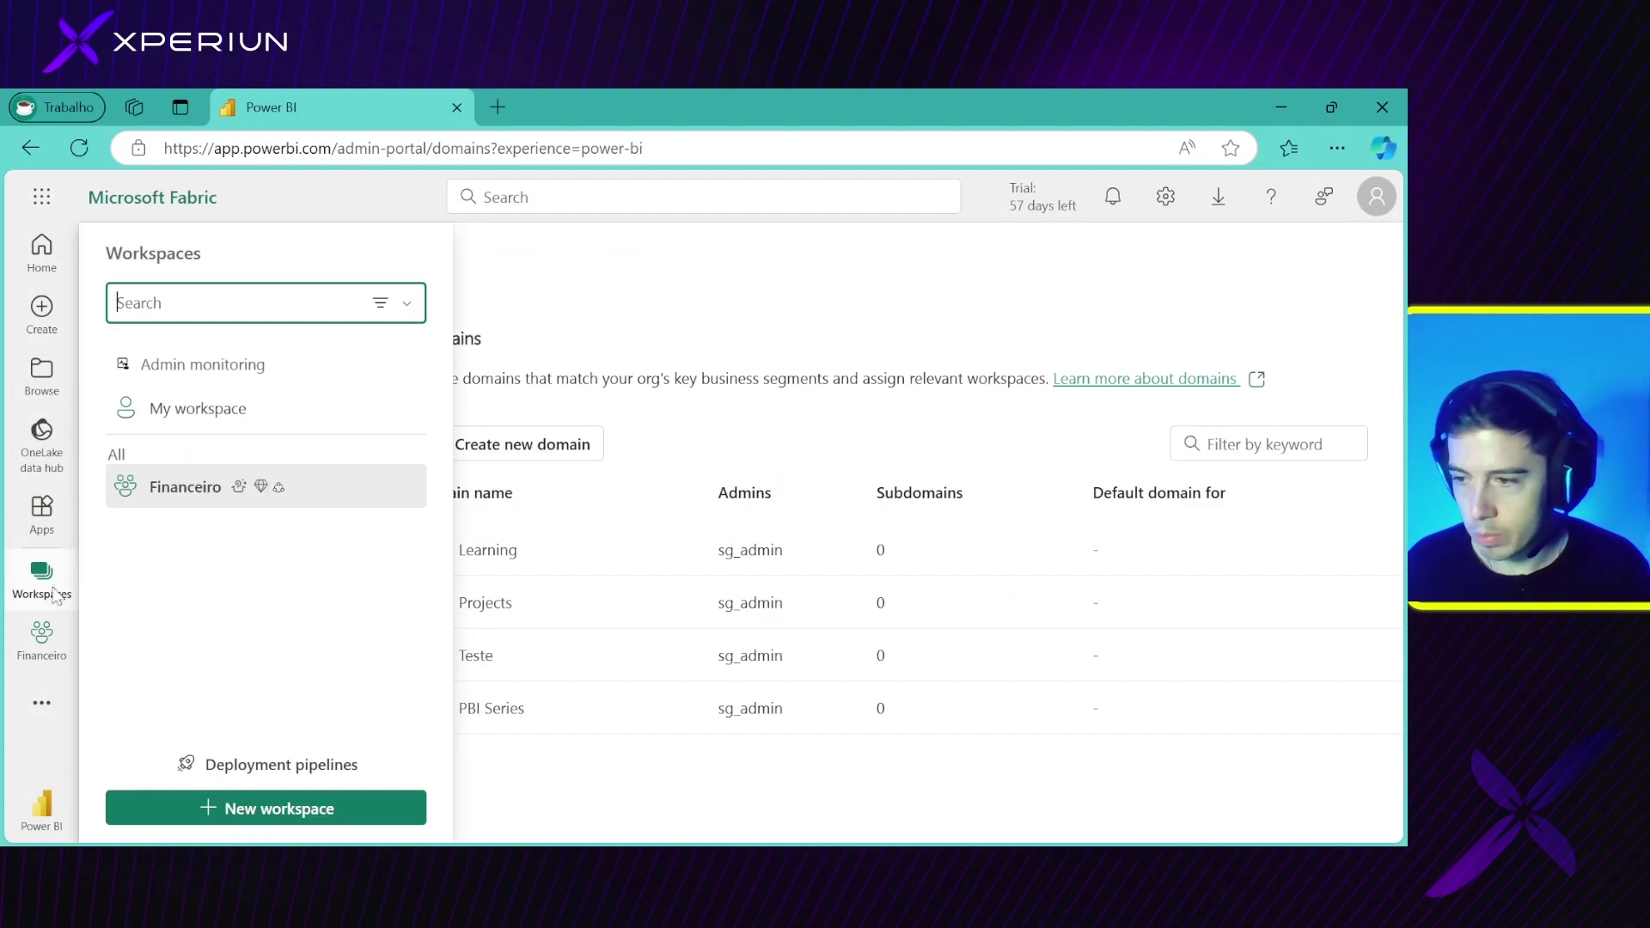
pyautogui.click(206, 498)
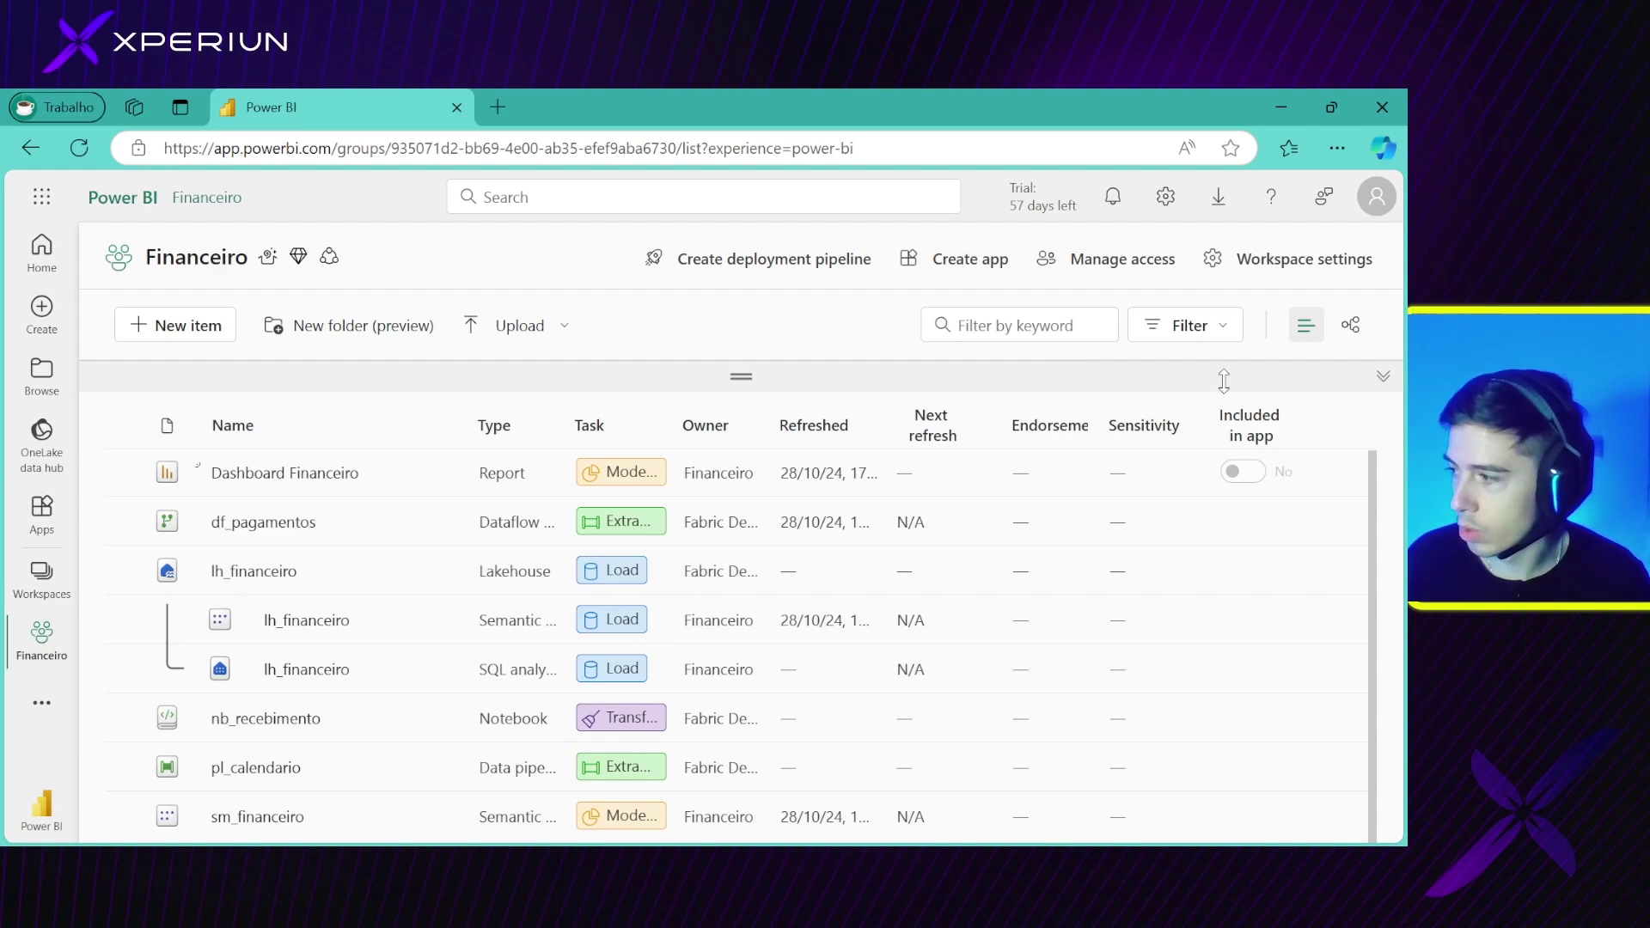
# Show the ETL Financeiro task flow and review the items of its Extract & Transform, Load, Transform and Model & Visualize tasks
pyautogui.click(1383, 379)
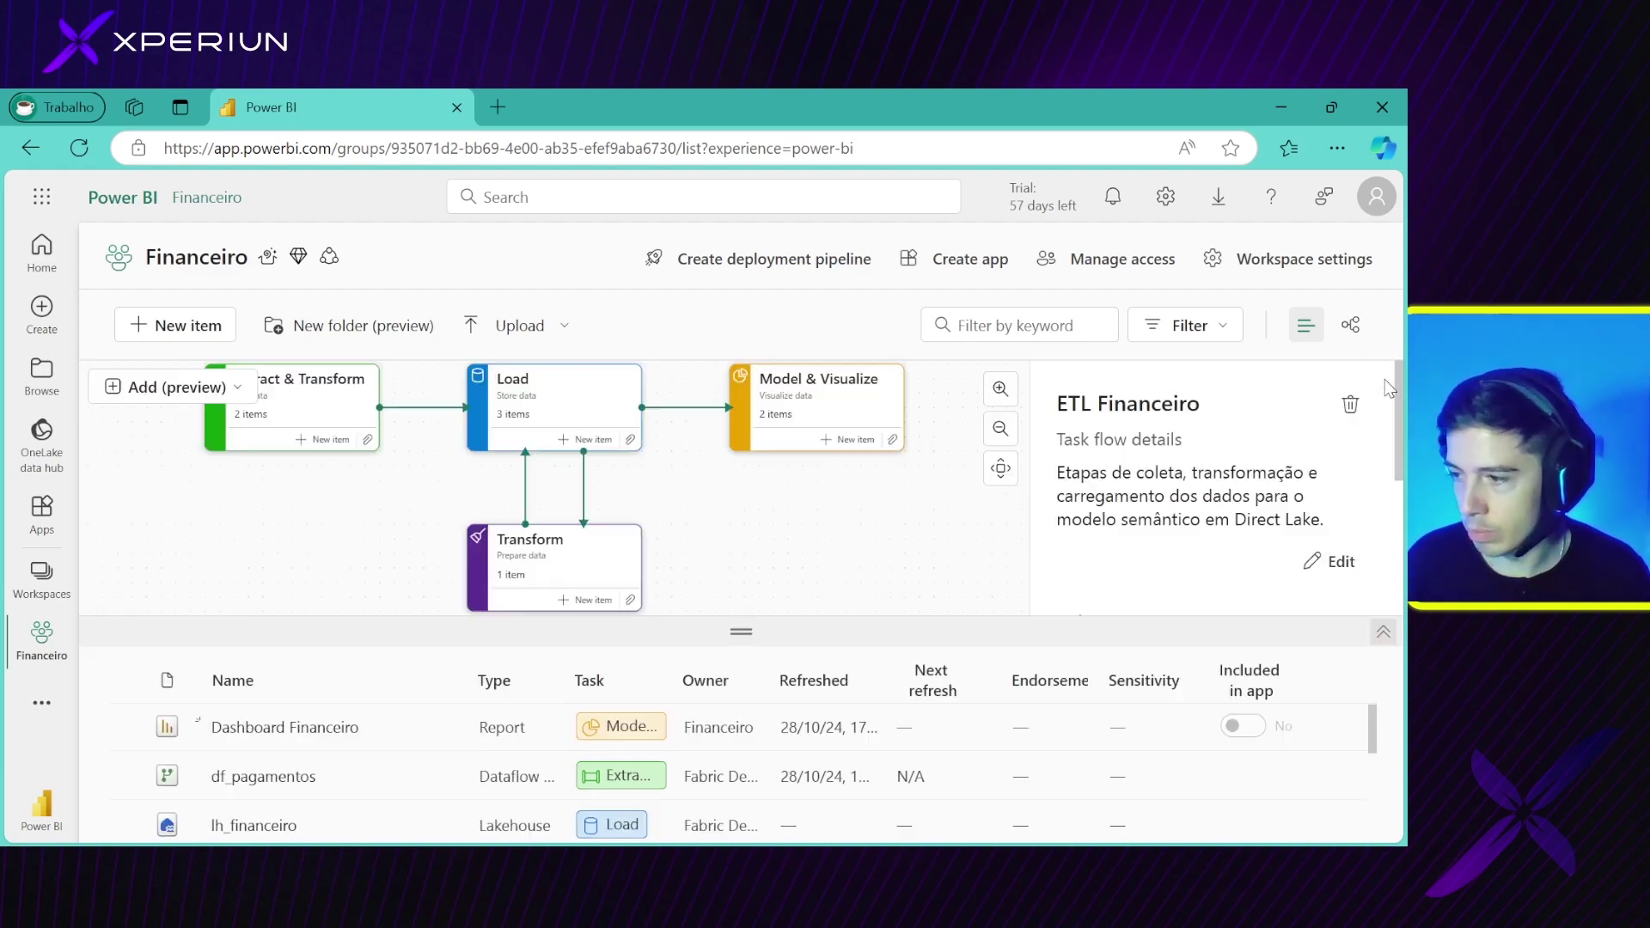
pyautogui.click(1000, 428)
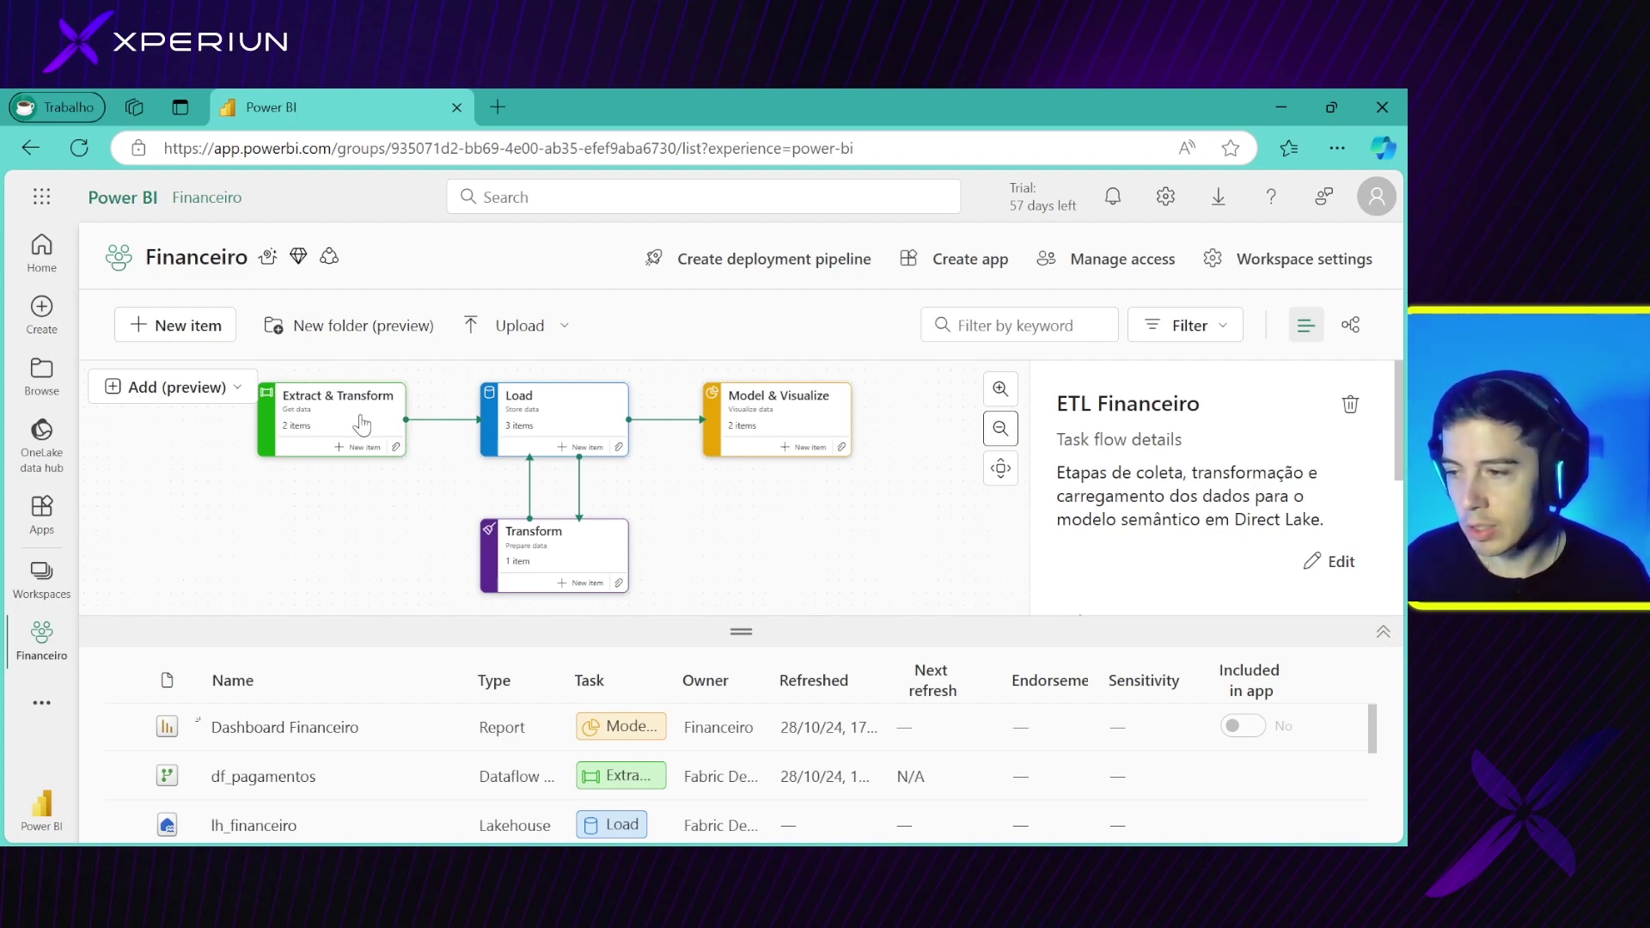
pyautogui.click(318, 417)
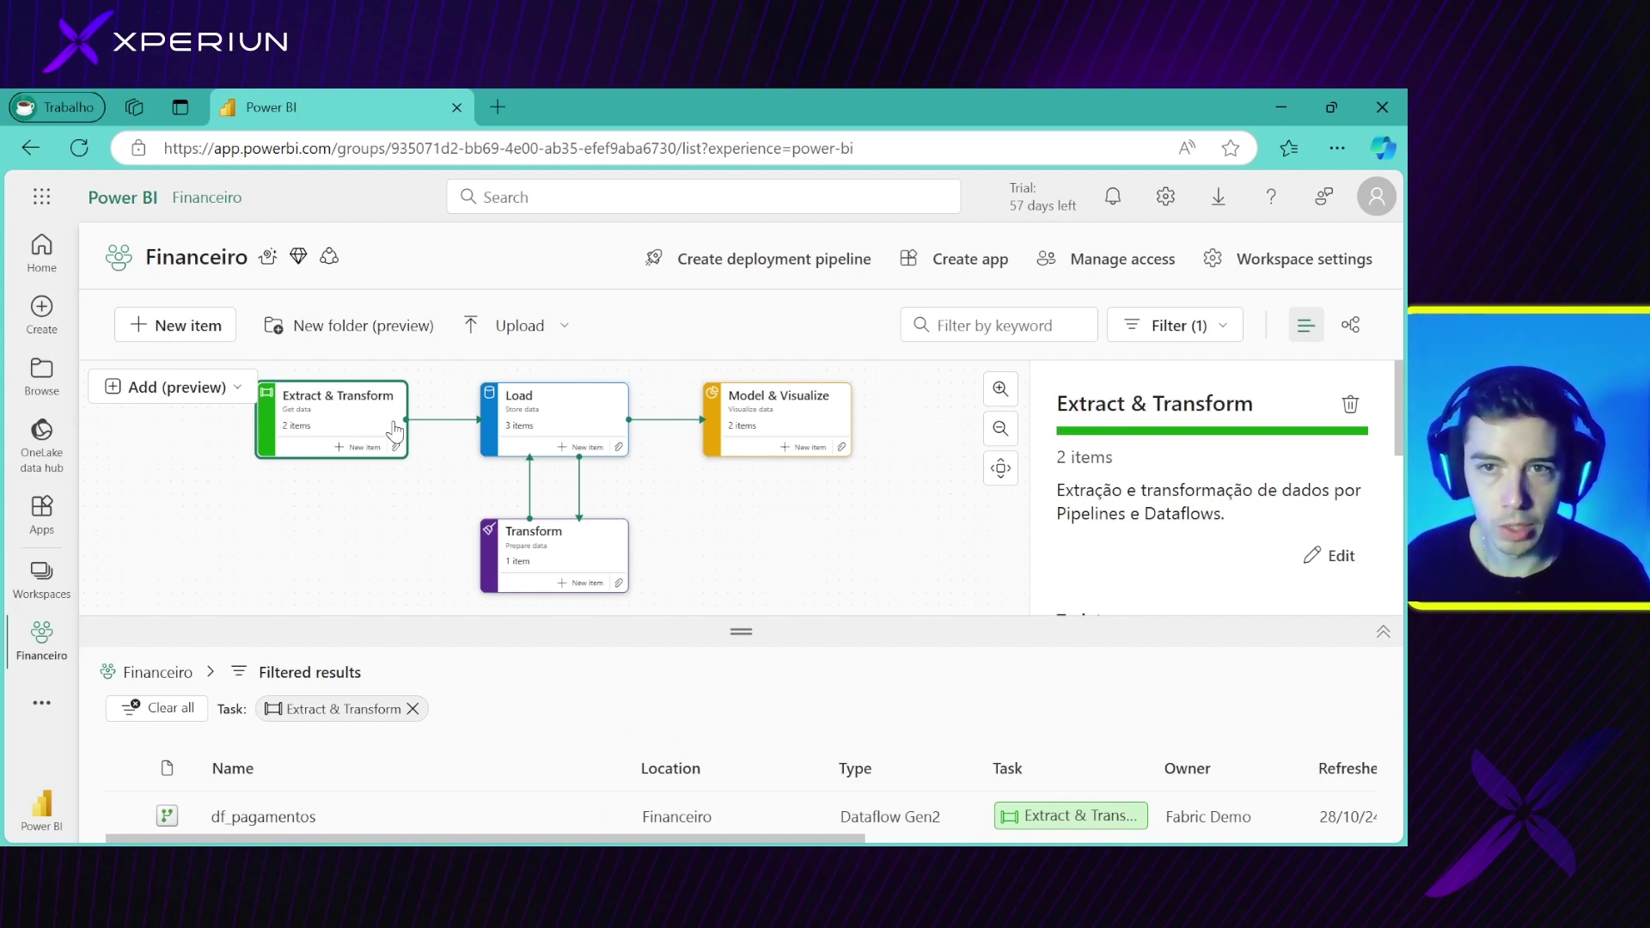
pyautogui.click(546, 429)
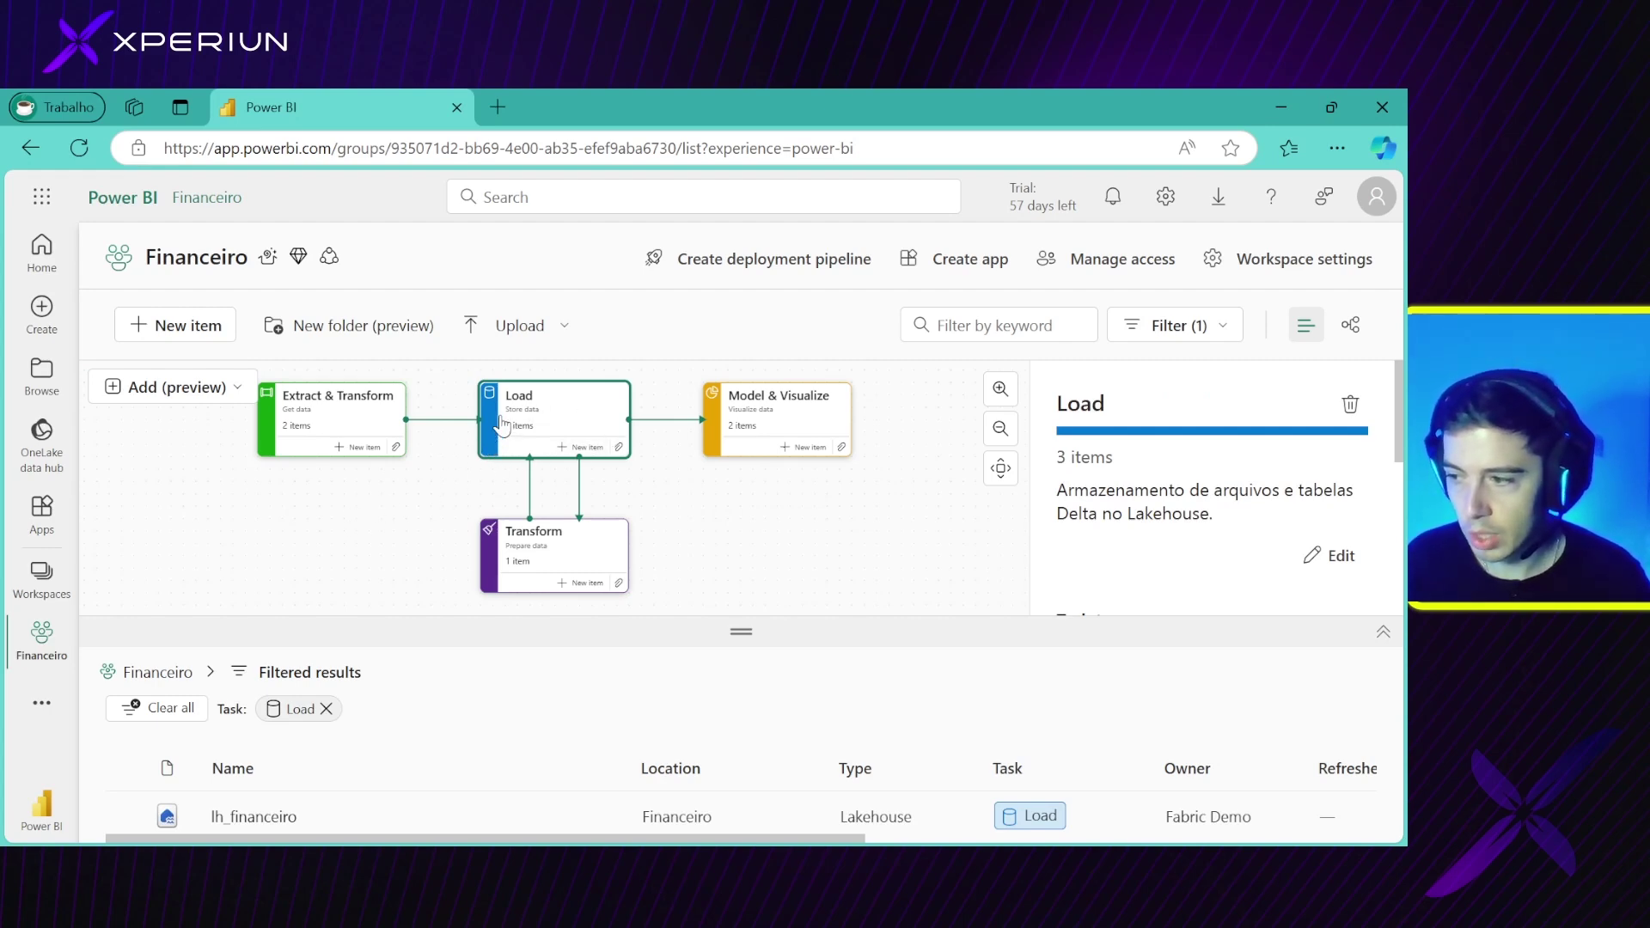
pyautogui.click(591, 569)
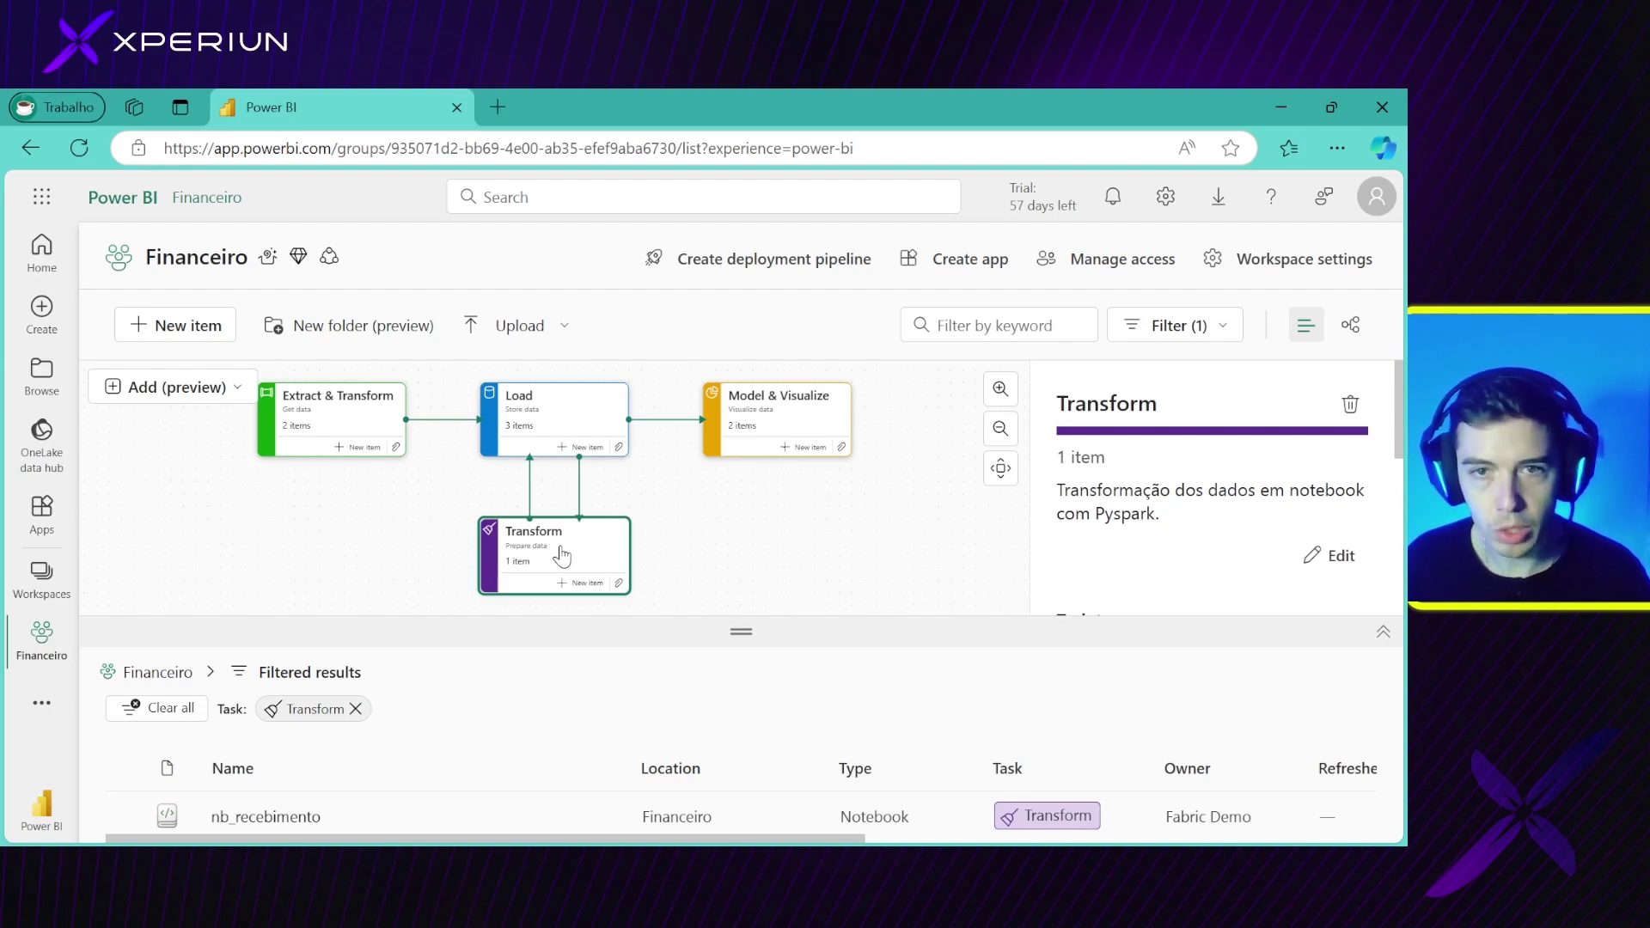
pyautogui.click(815, 430)
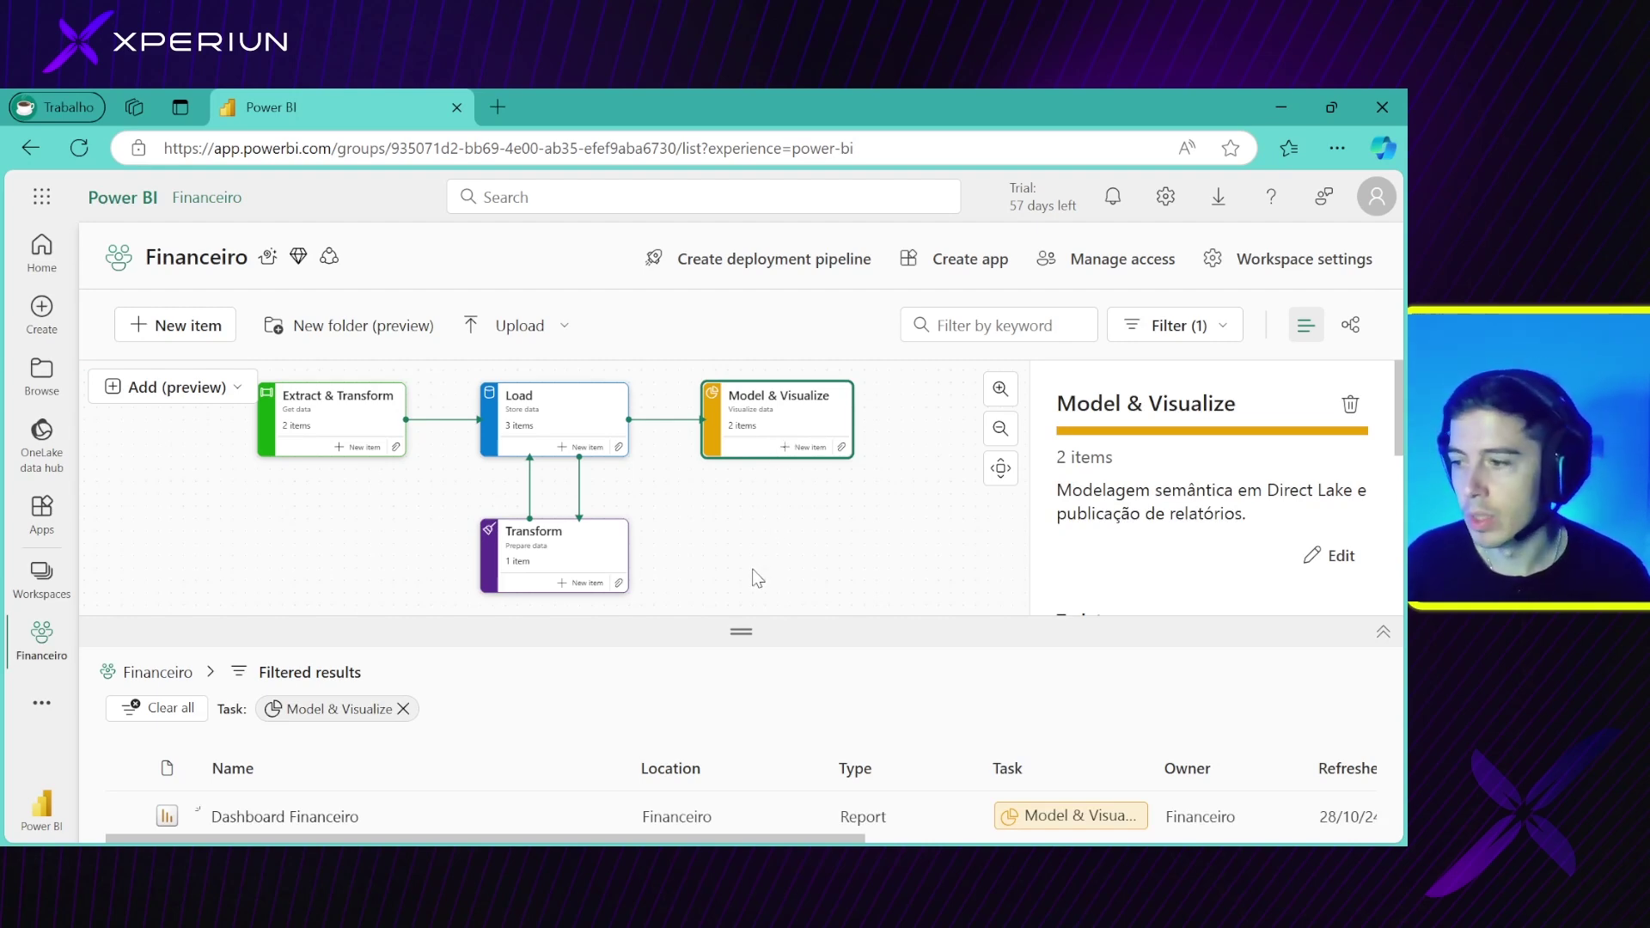
# Review the Extract & Transform task again, and list the Load task's items with the task flow collapsed
pyautogui.click(337, 421)
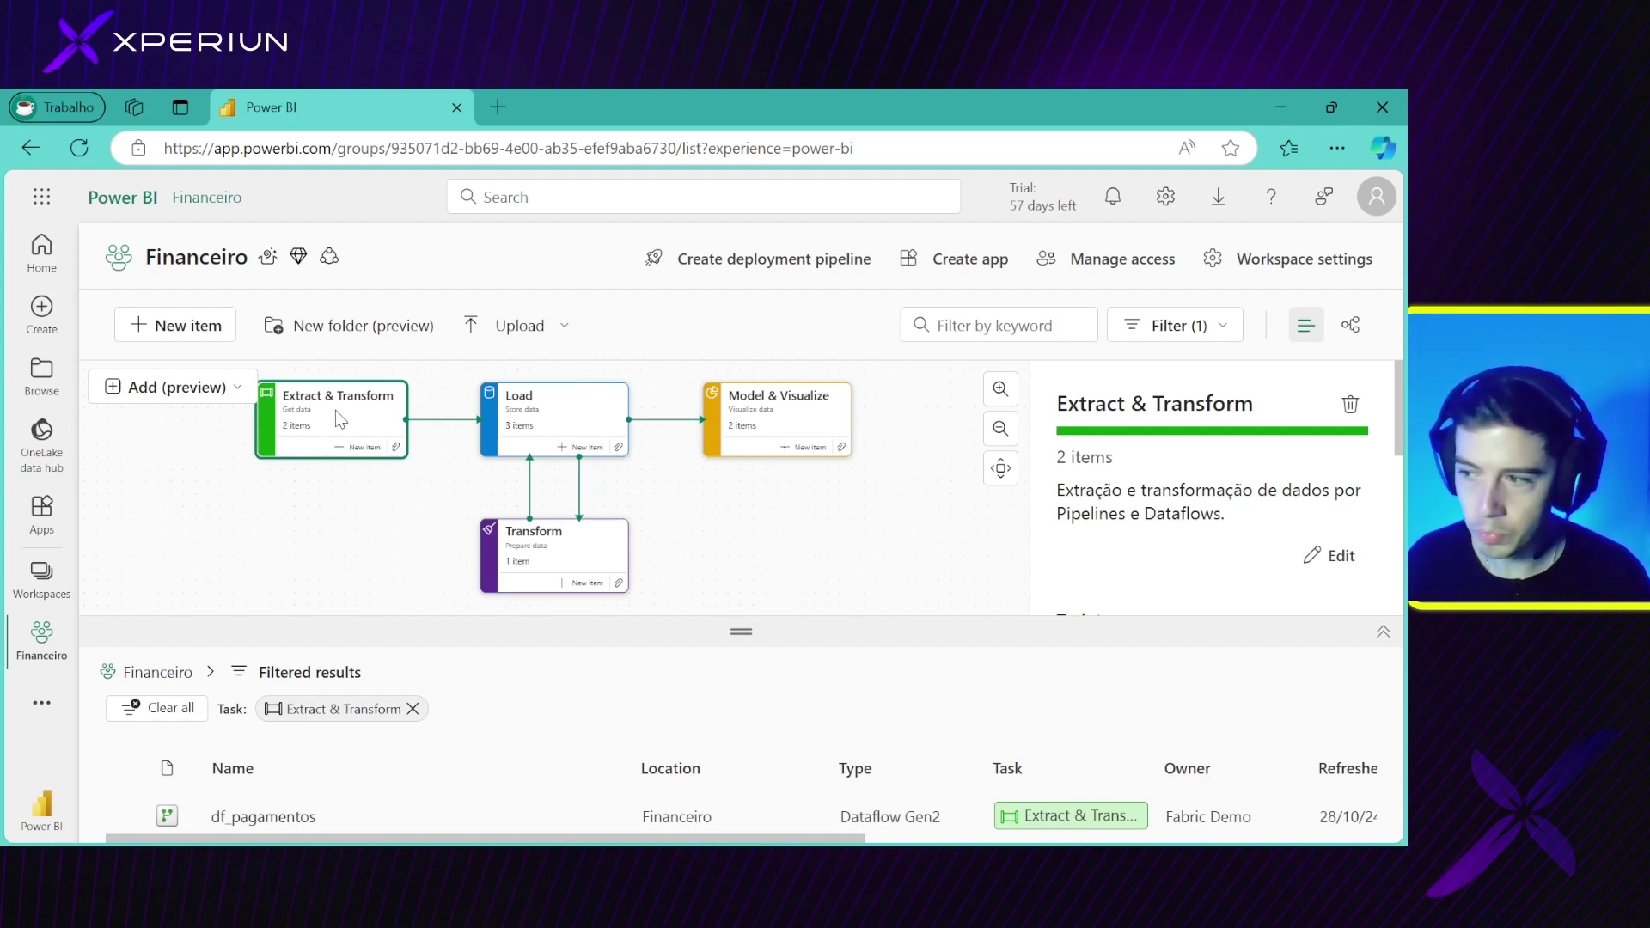
pyautogui.click(585, 413)
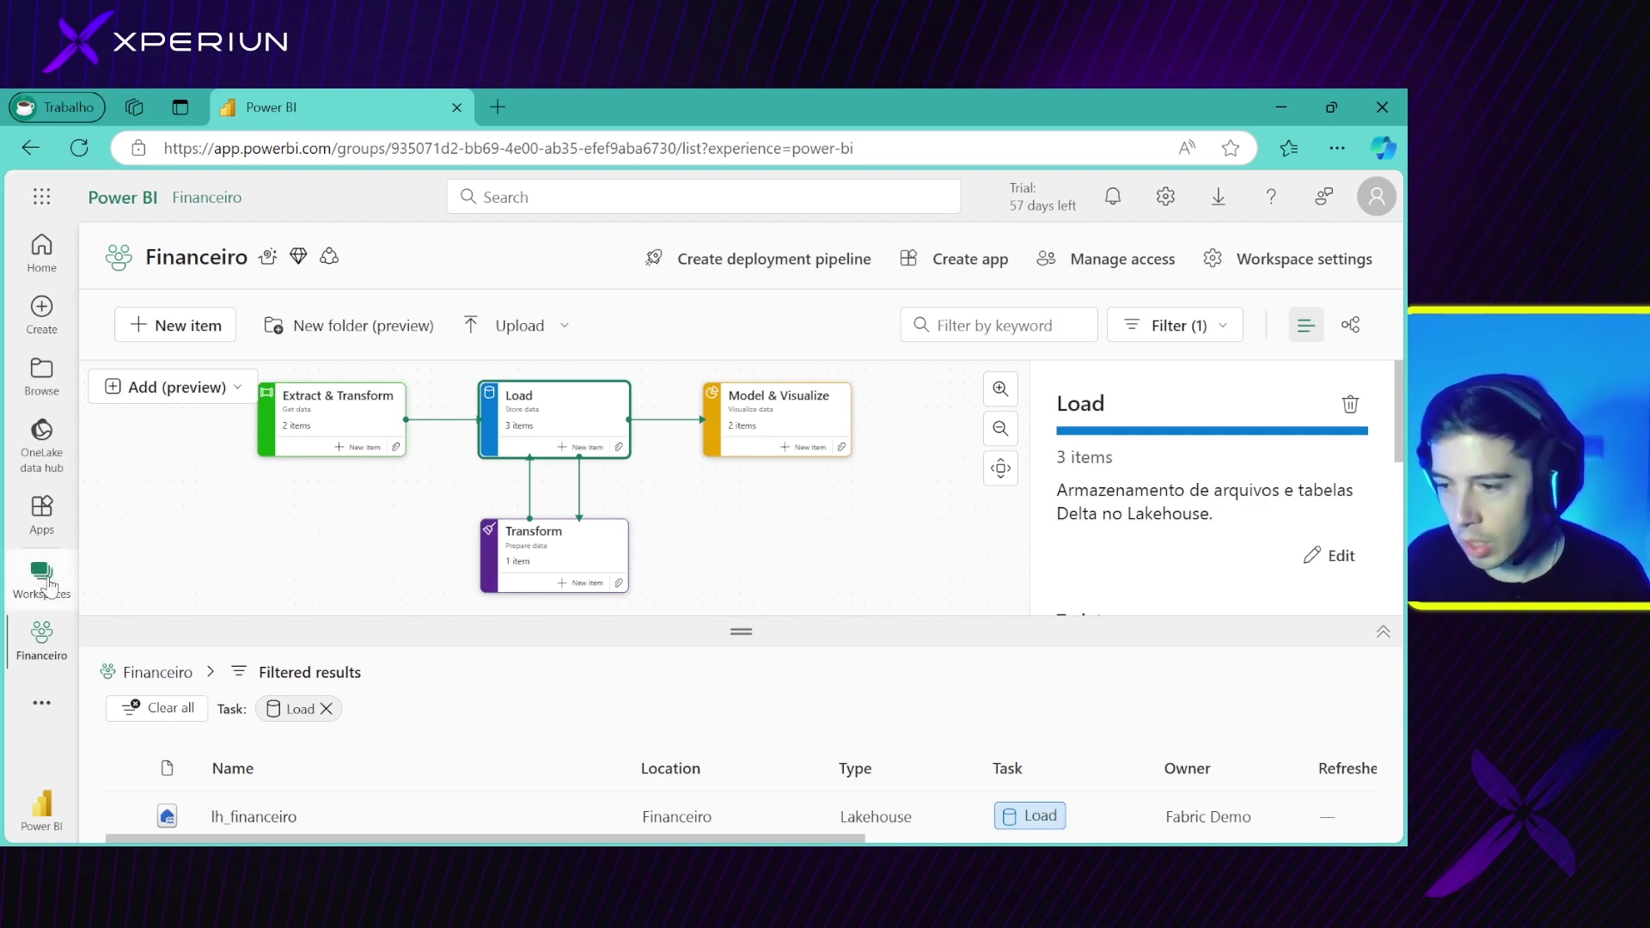
pyautogui.click(1384, 634)
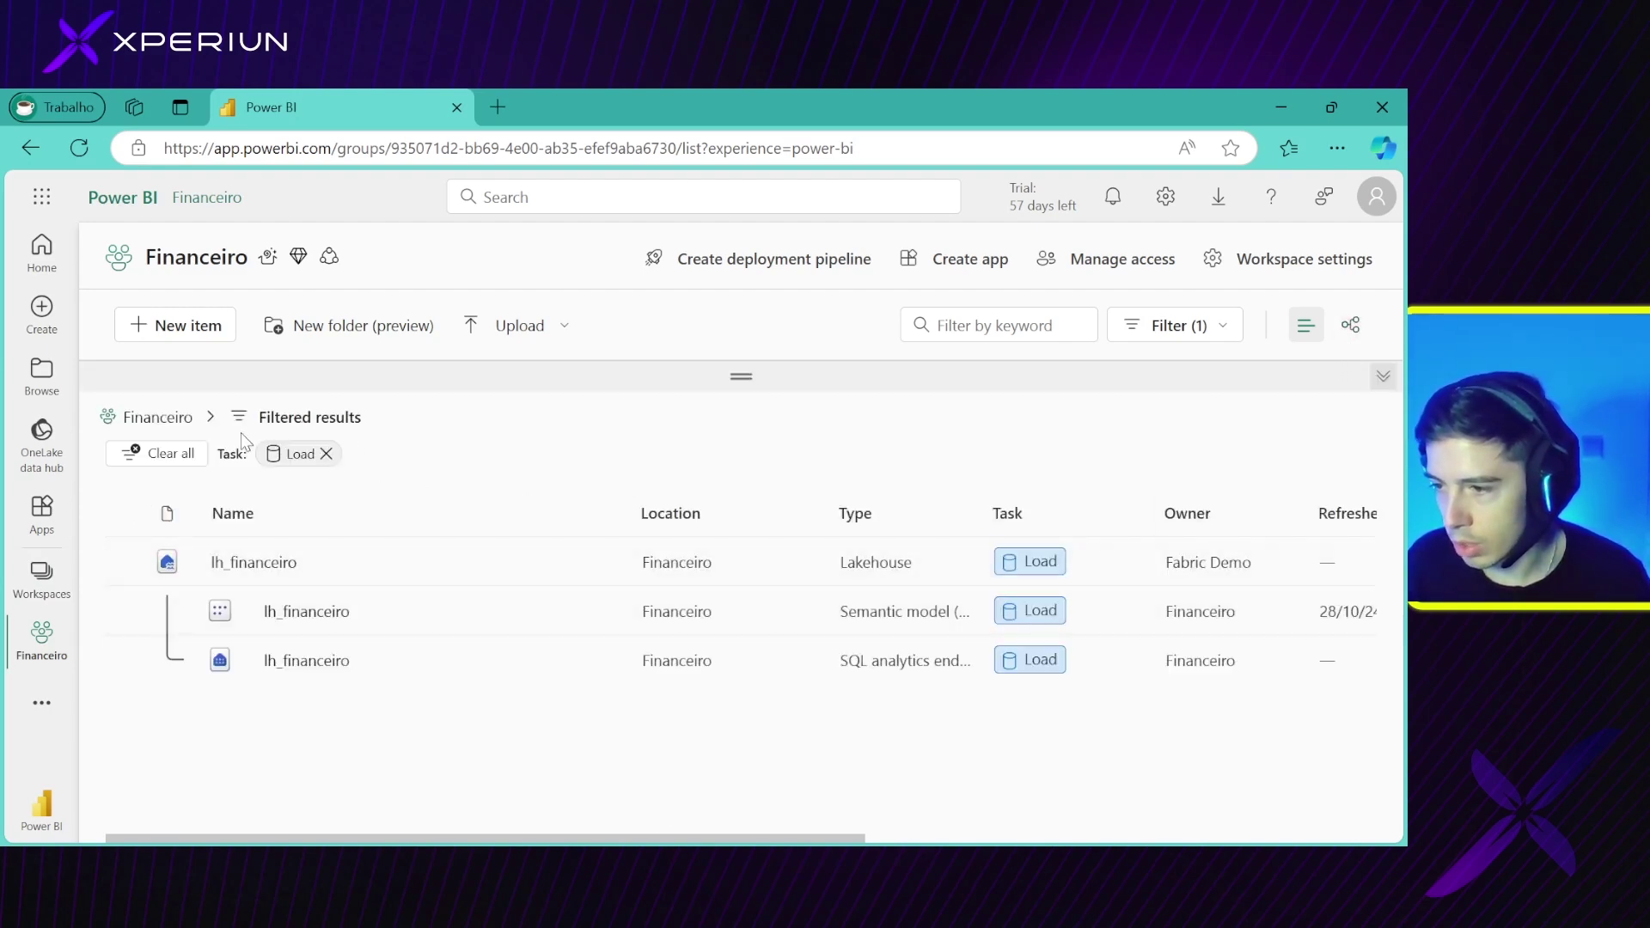
# Remove the Load filter to show all workspace items, and reapply it from the task flow to view only that task's items
pyautogui.click(327, 455)
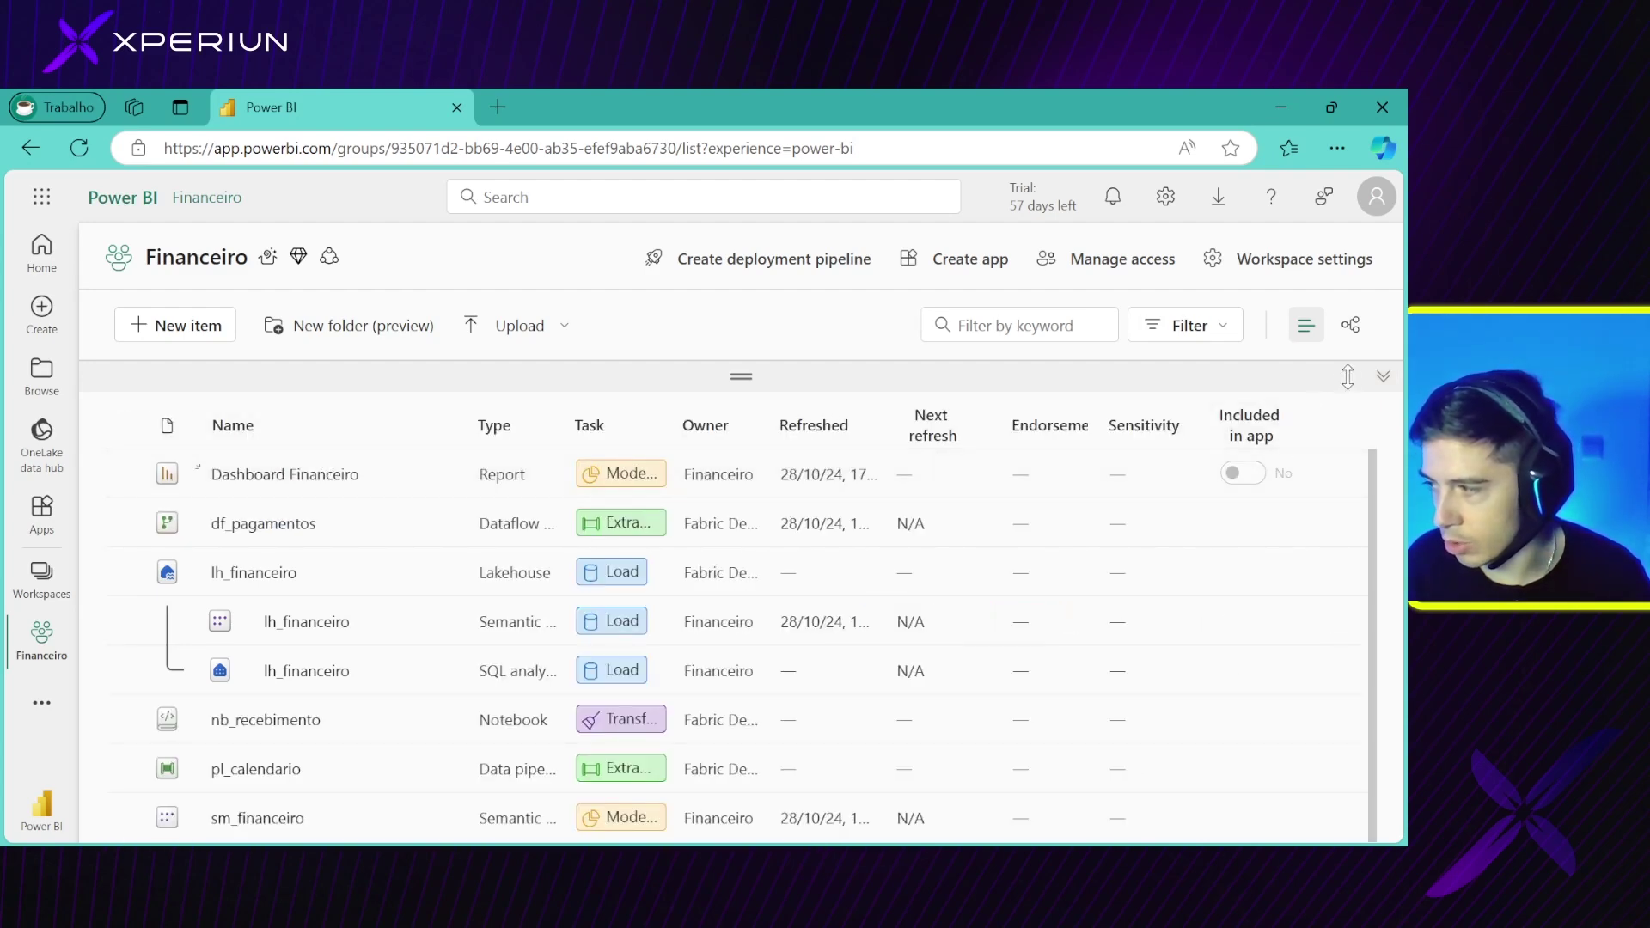
pyautogui.click(1383, 375)
pyautogui.click(572, 384)
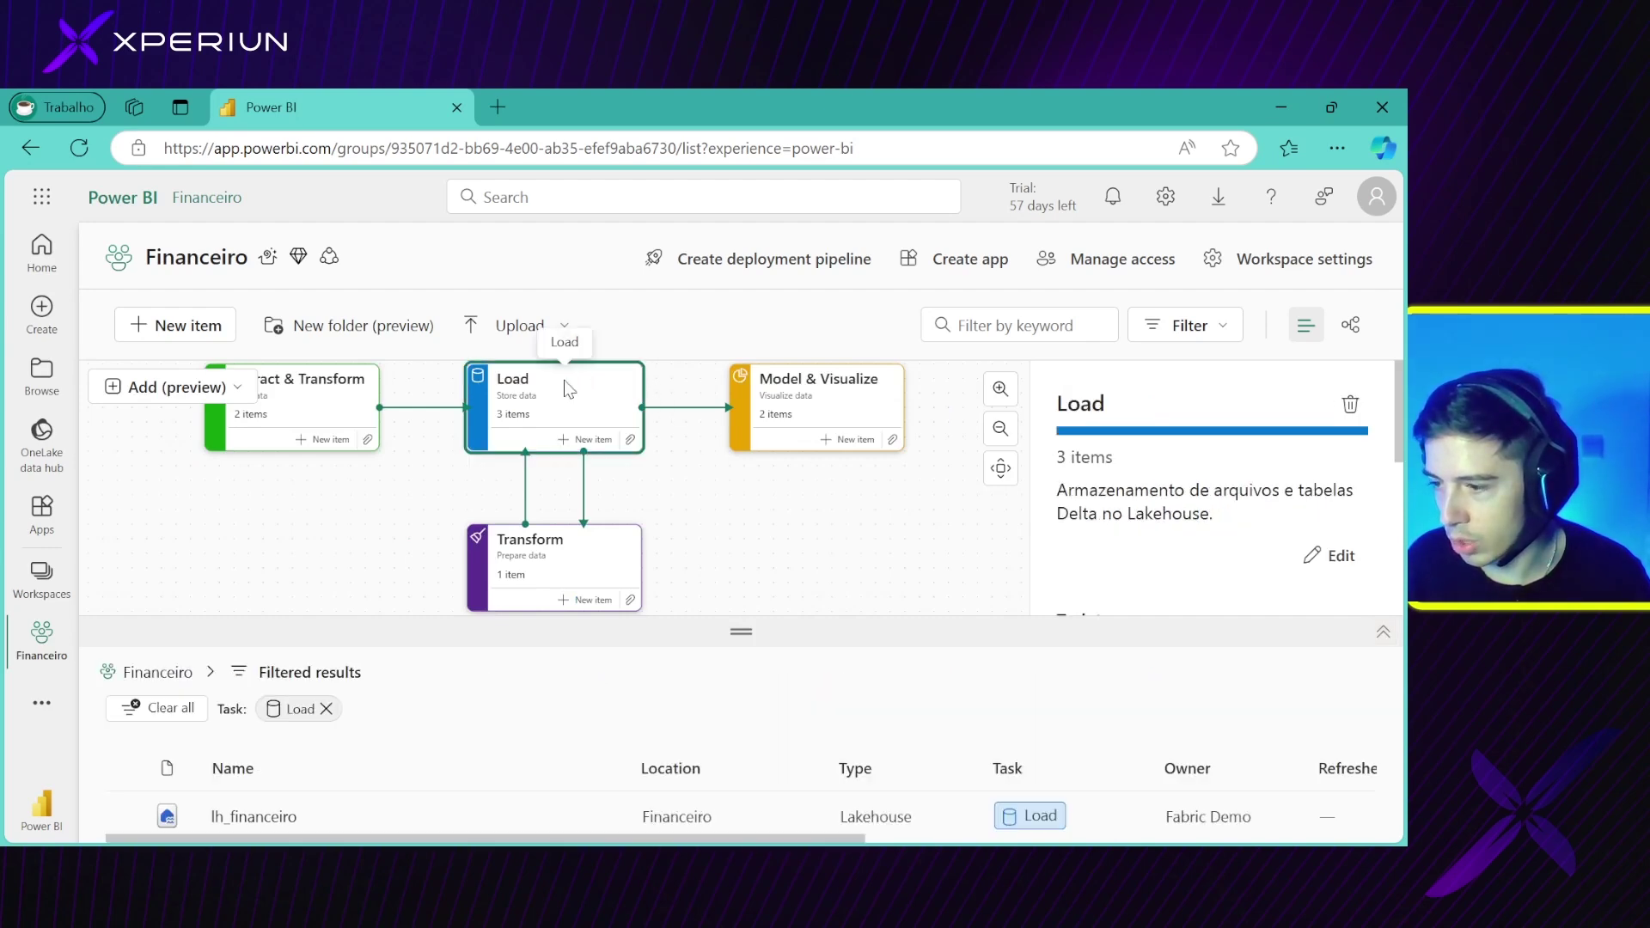
pyautogui.click(1381, 636)
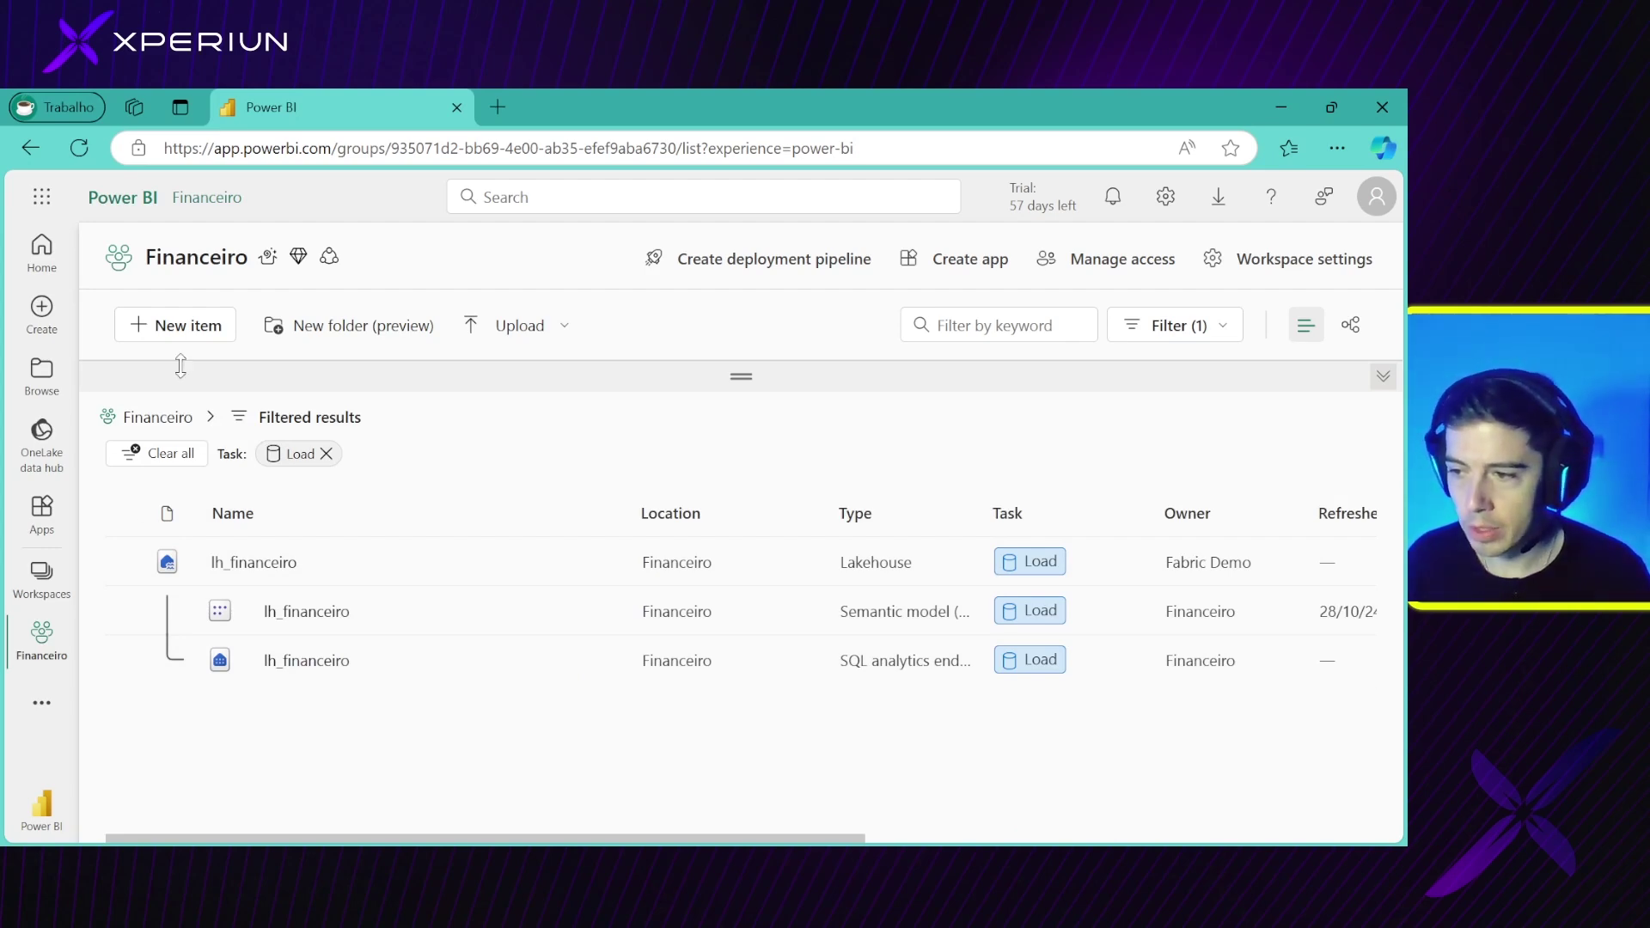
# Browse all item types available for a new item, including the Visualize data, Get data and Store data categories
pyautogui.click(180, 335)
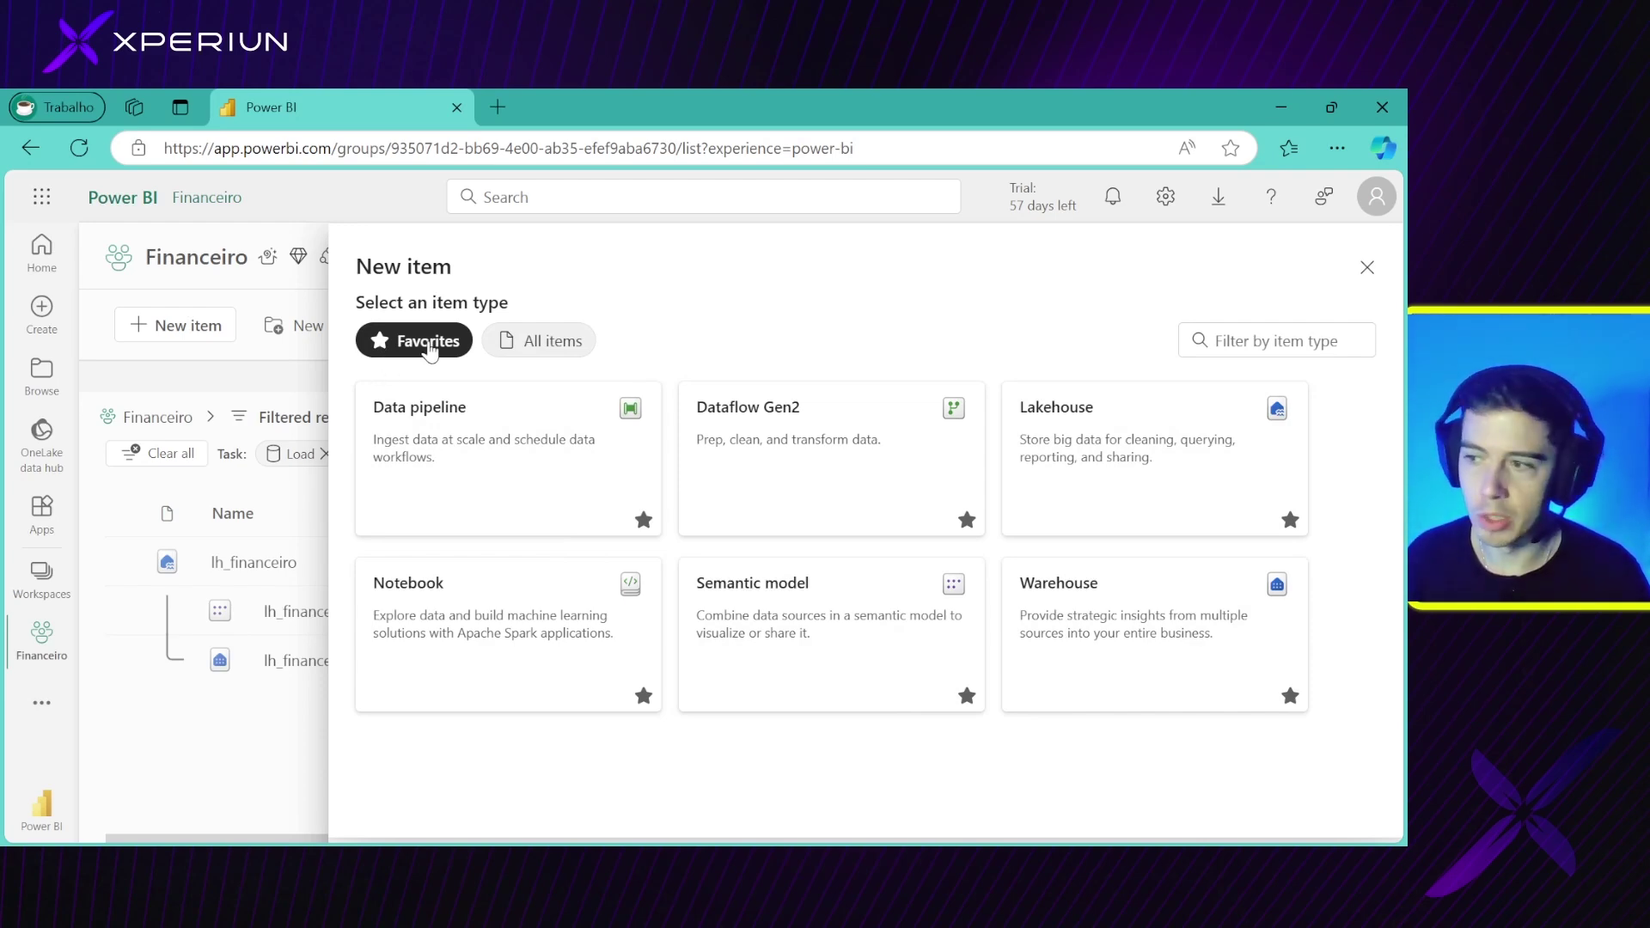
pyautogui.click(517, 353)
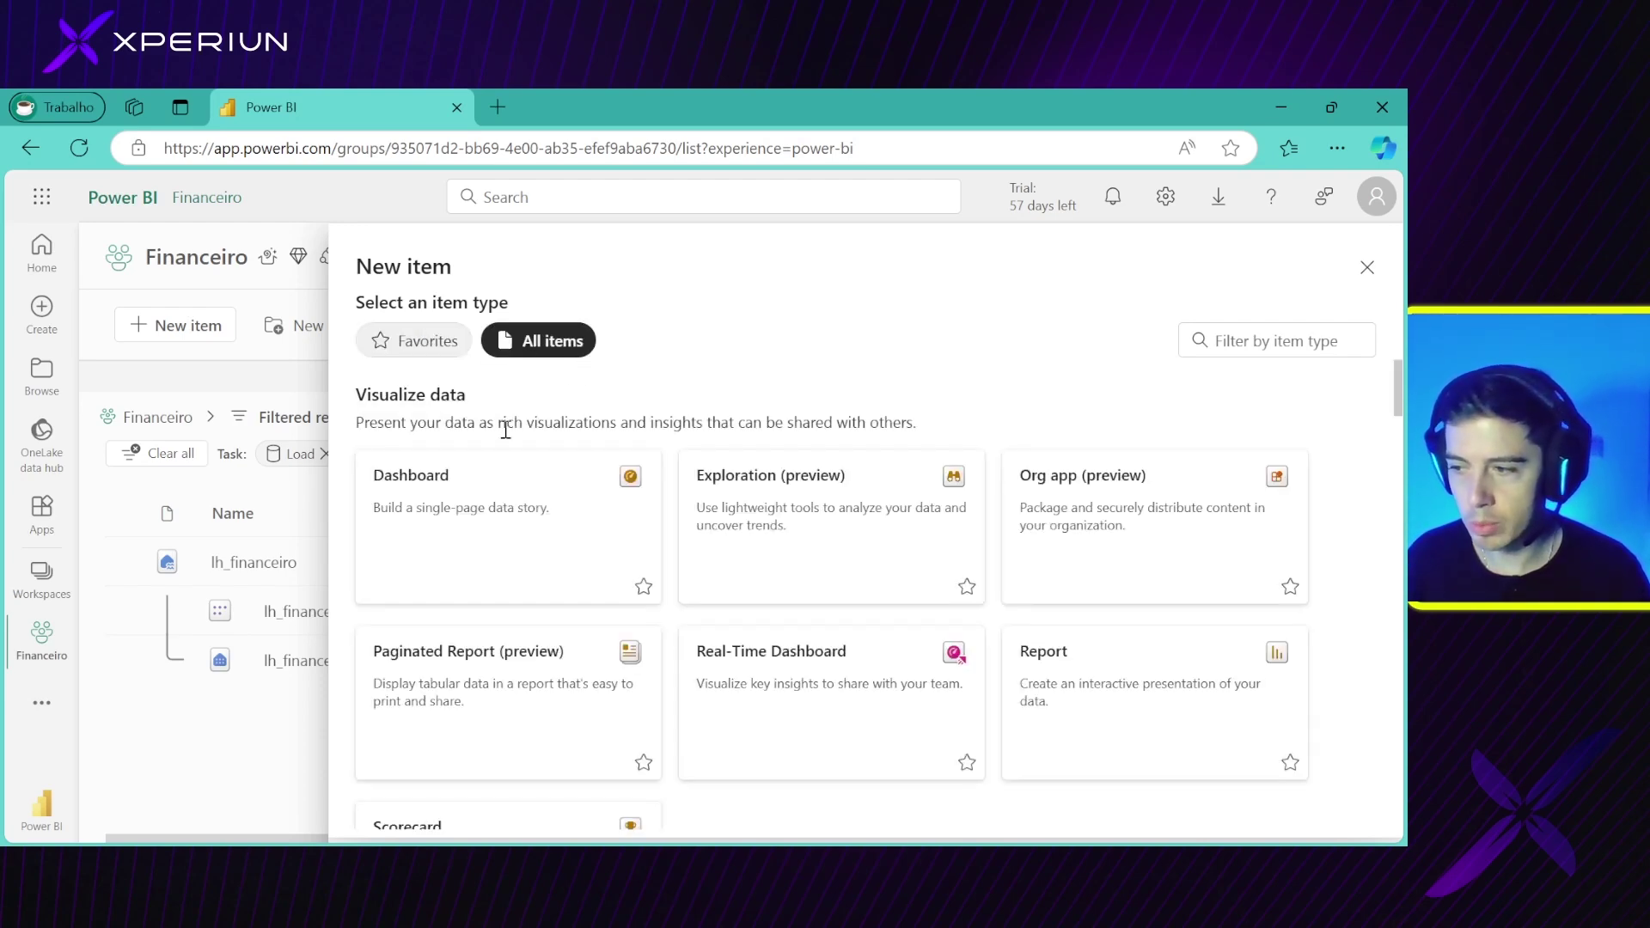
pyautogui.scroll(-5, 505, 582)
pyautogui.scroll(-15, 654, 585)
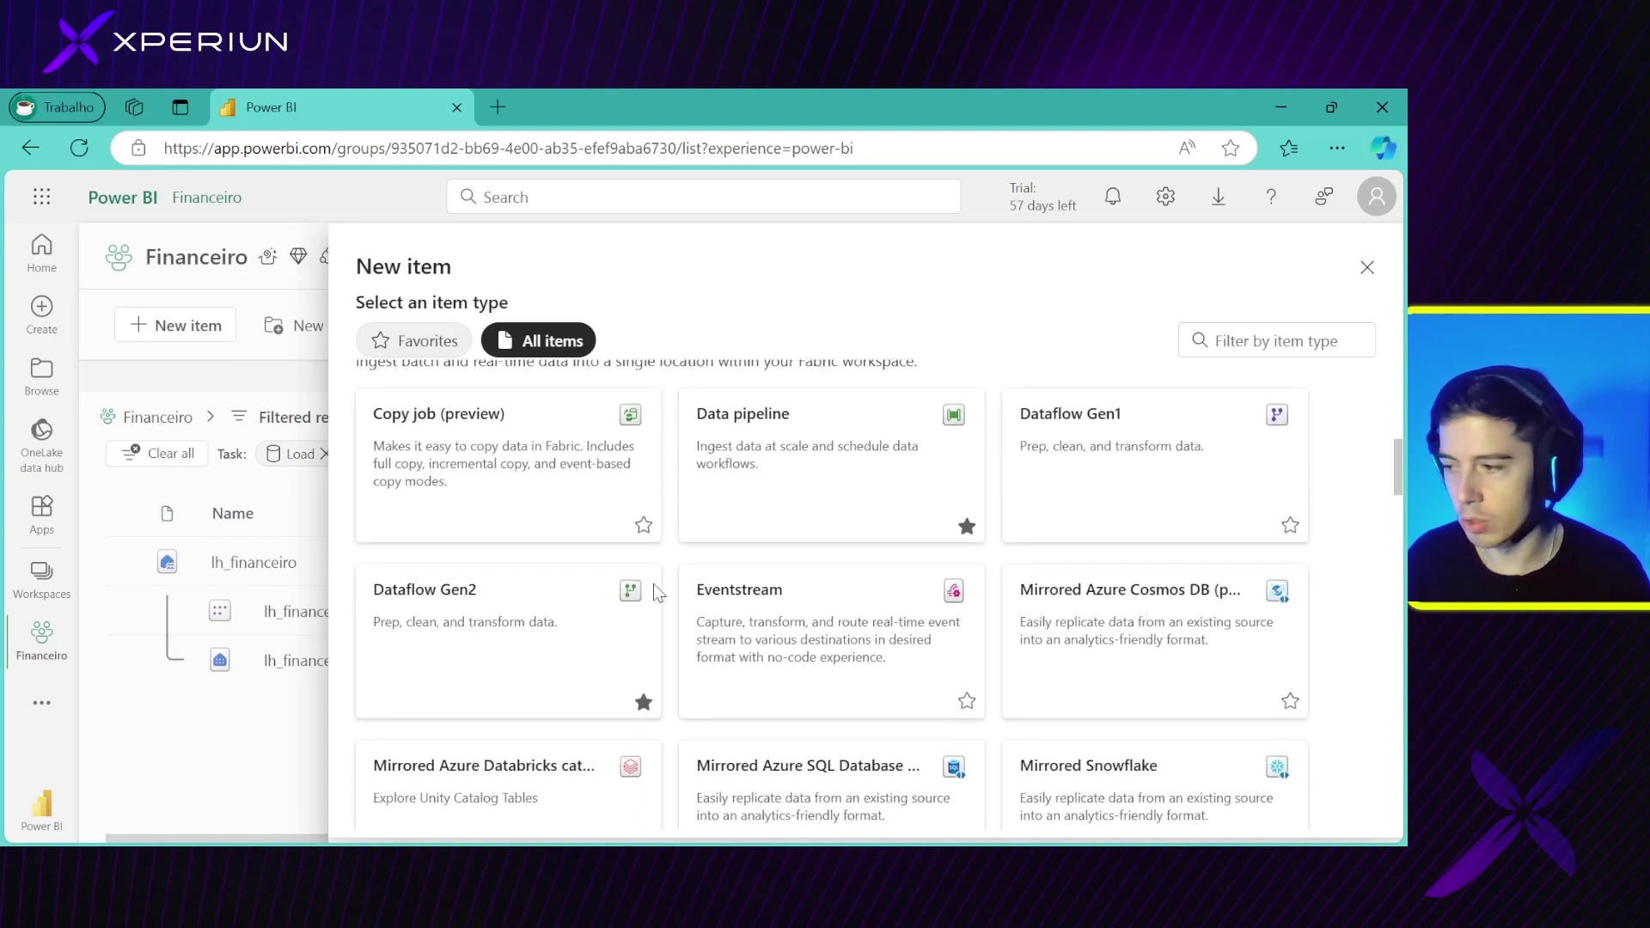
pyautogui.scroll(-15, 654, 601)
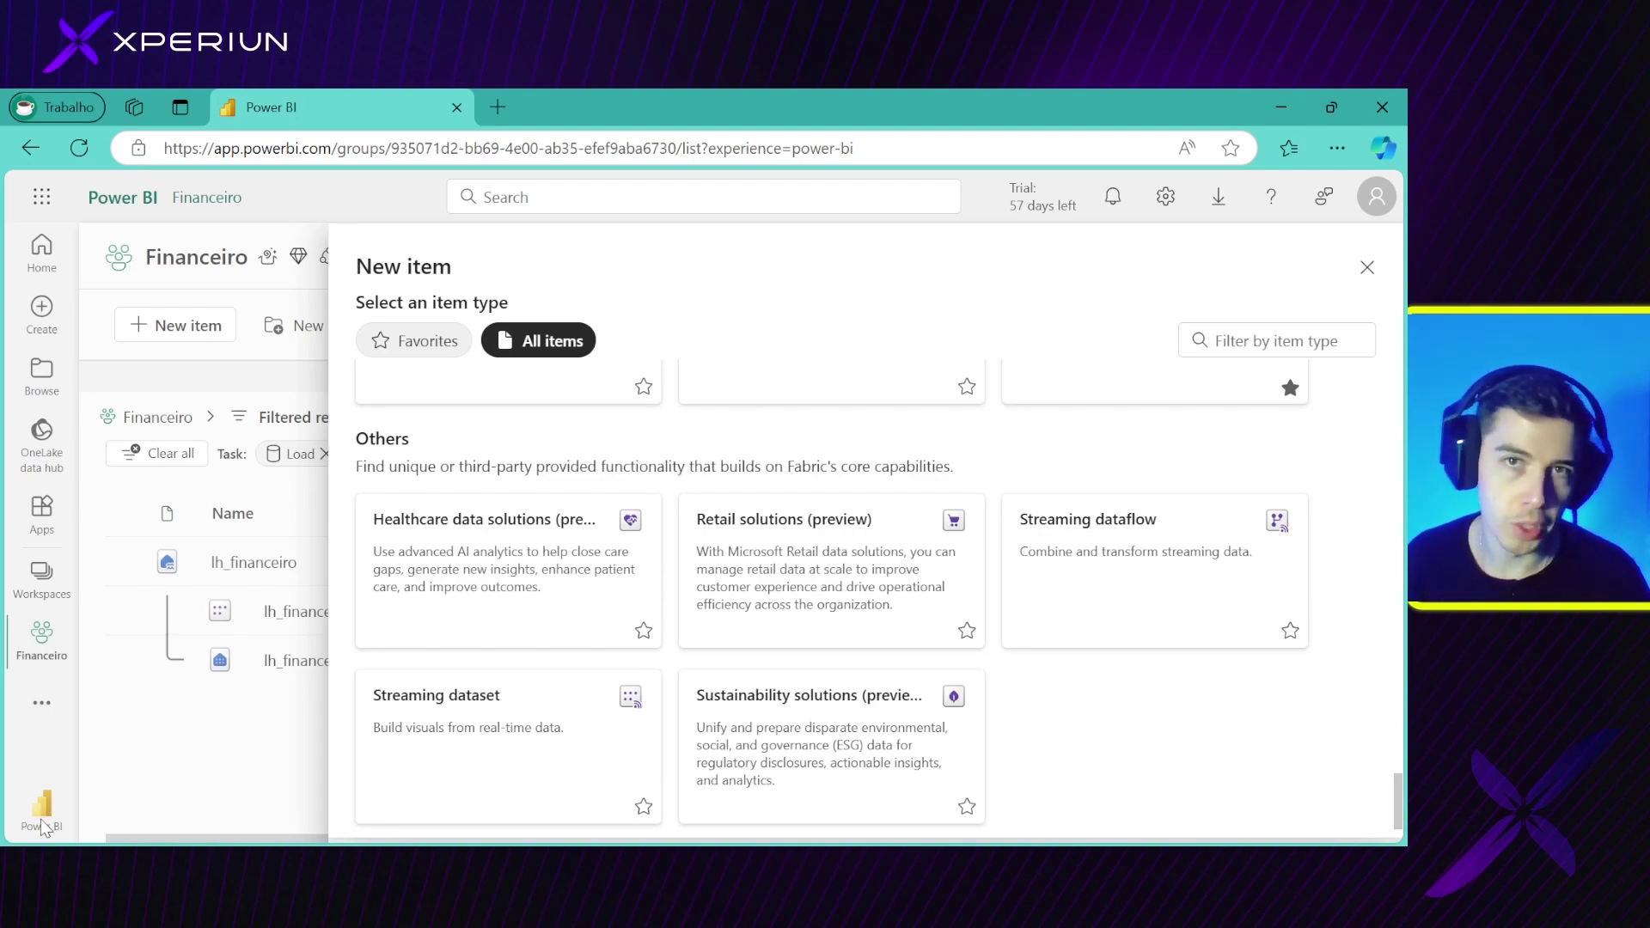
pyautogui.scroll(8, 714, 718)
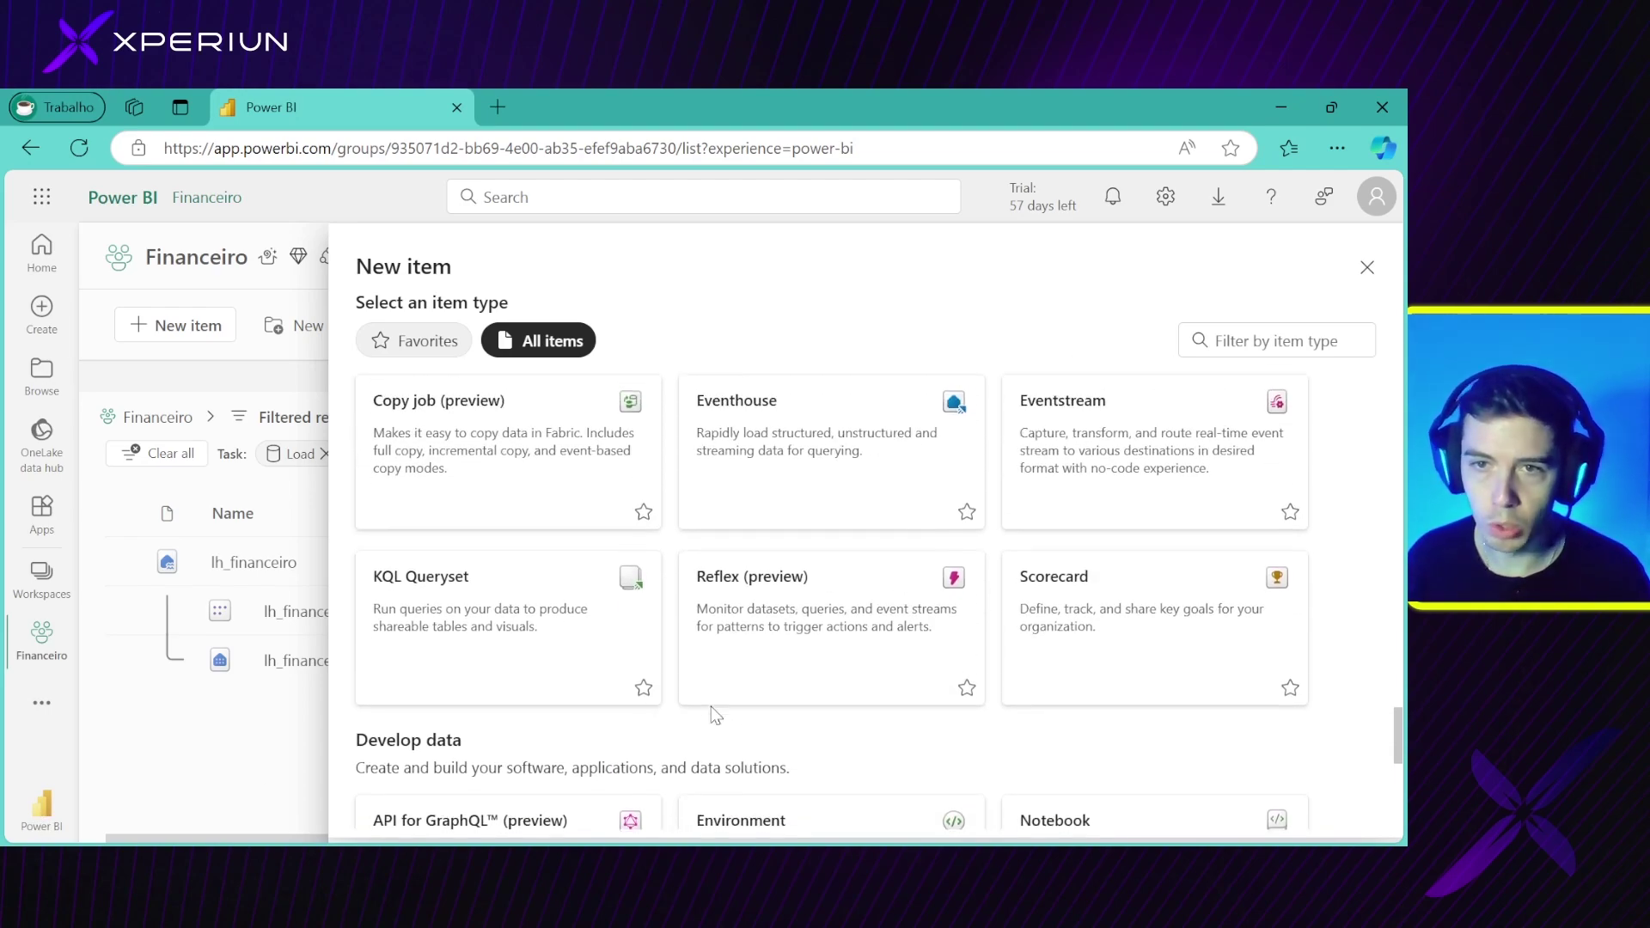
pyautogui.scroll(12, 722, 701)
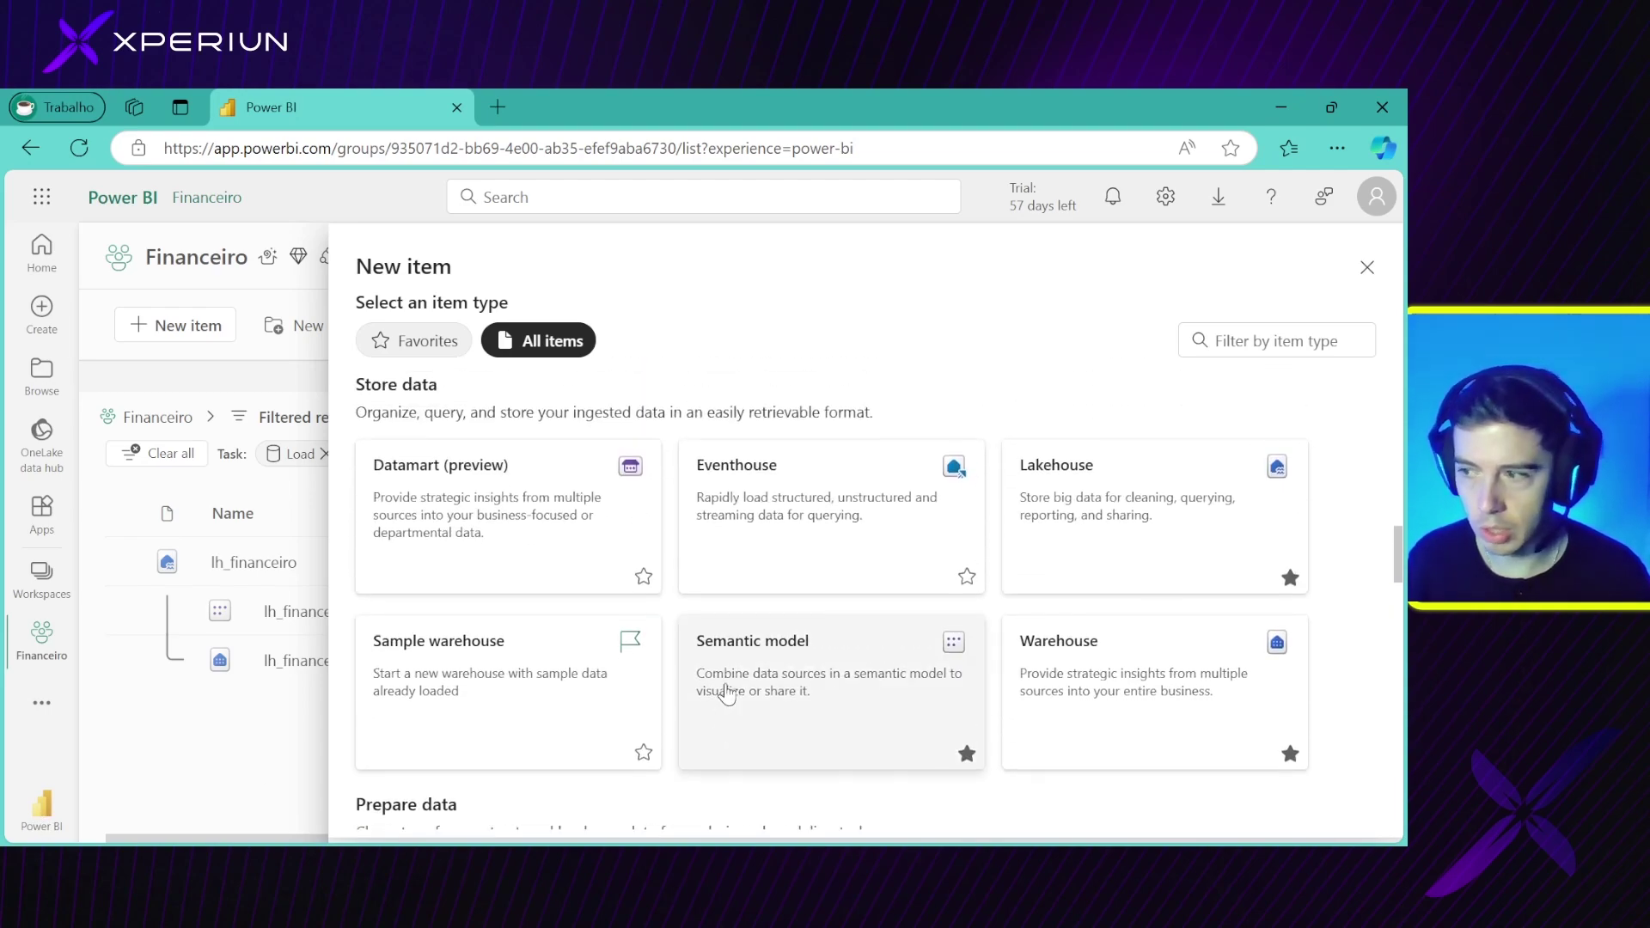
pyautogui.scroll(6, 726, 692)
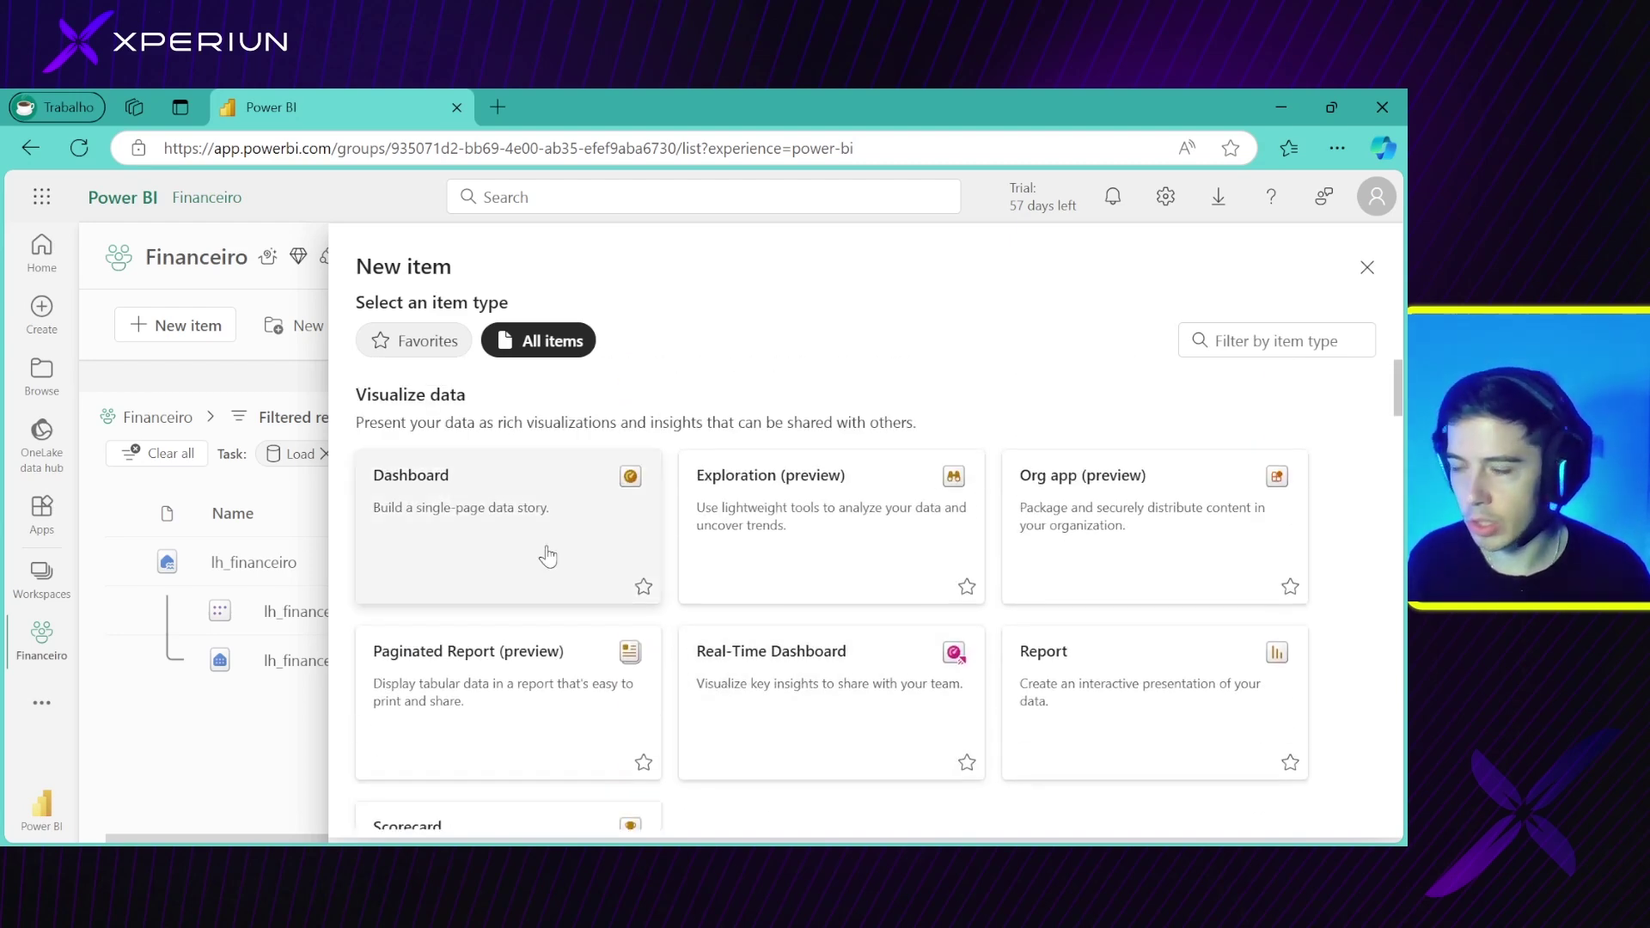
pyautogui.scroll(-5, 506, 473)
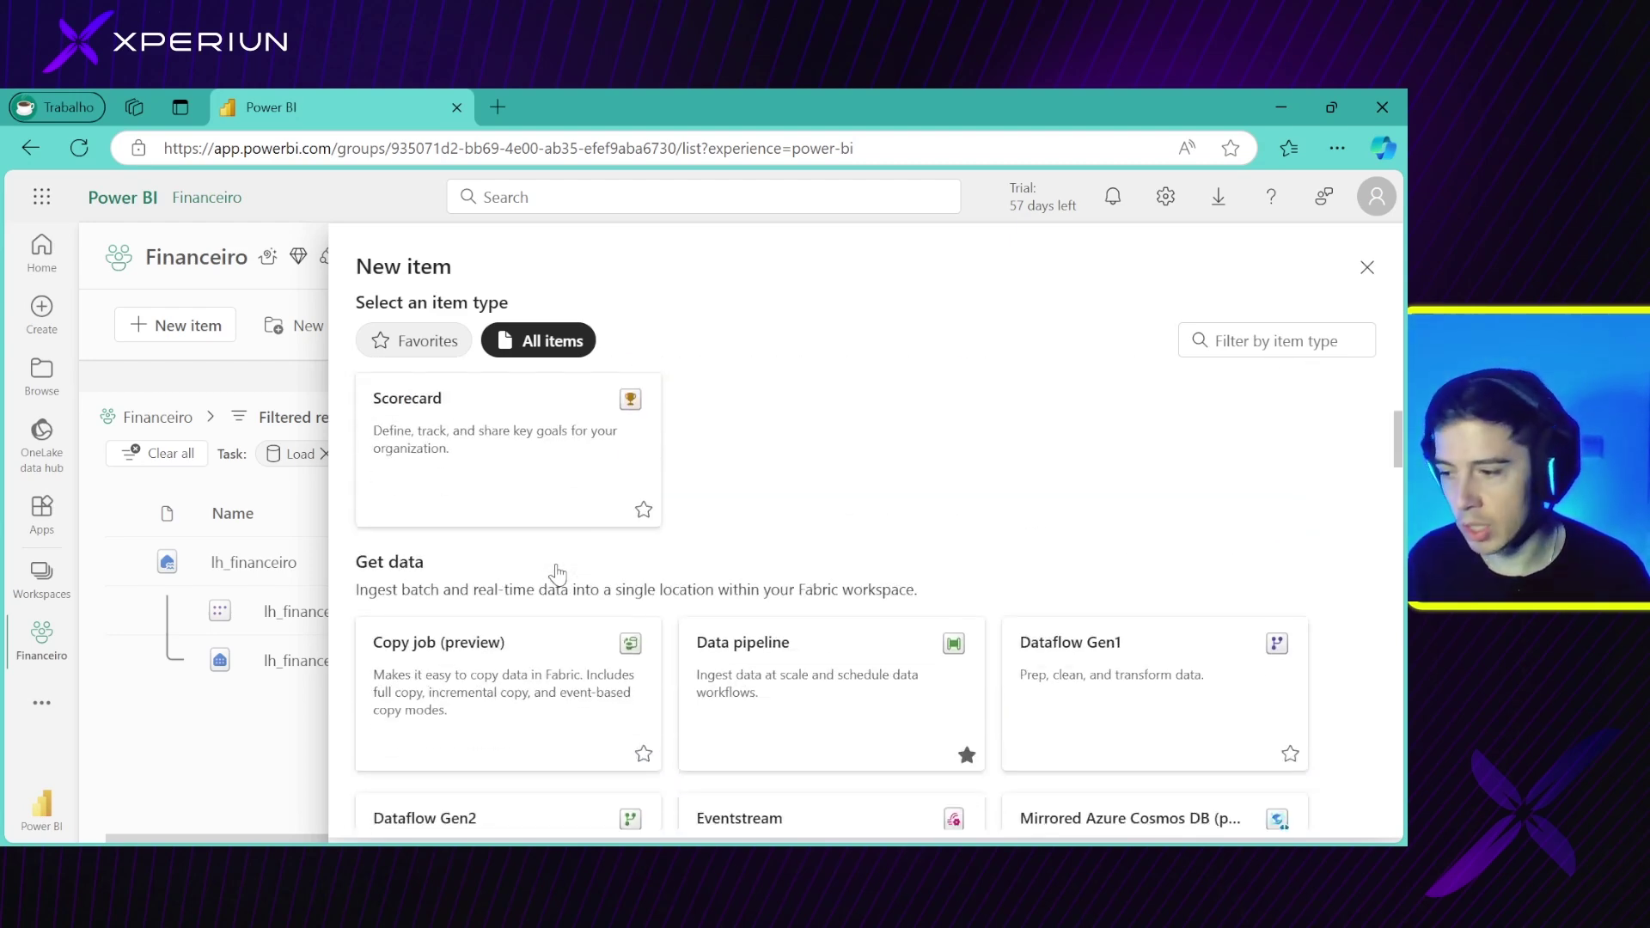
pyautogui.scroll(-6, 438, 533)
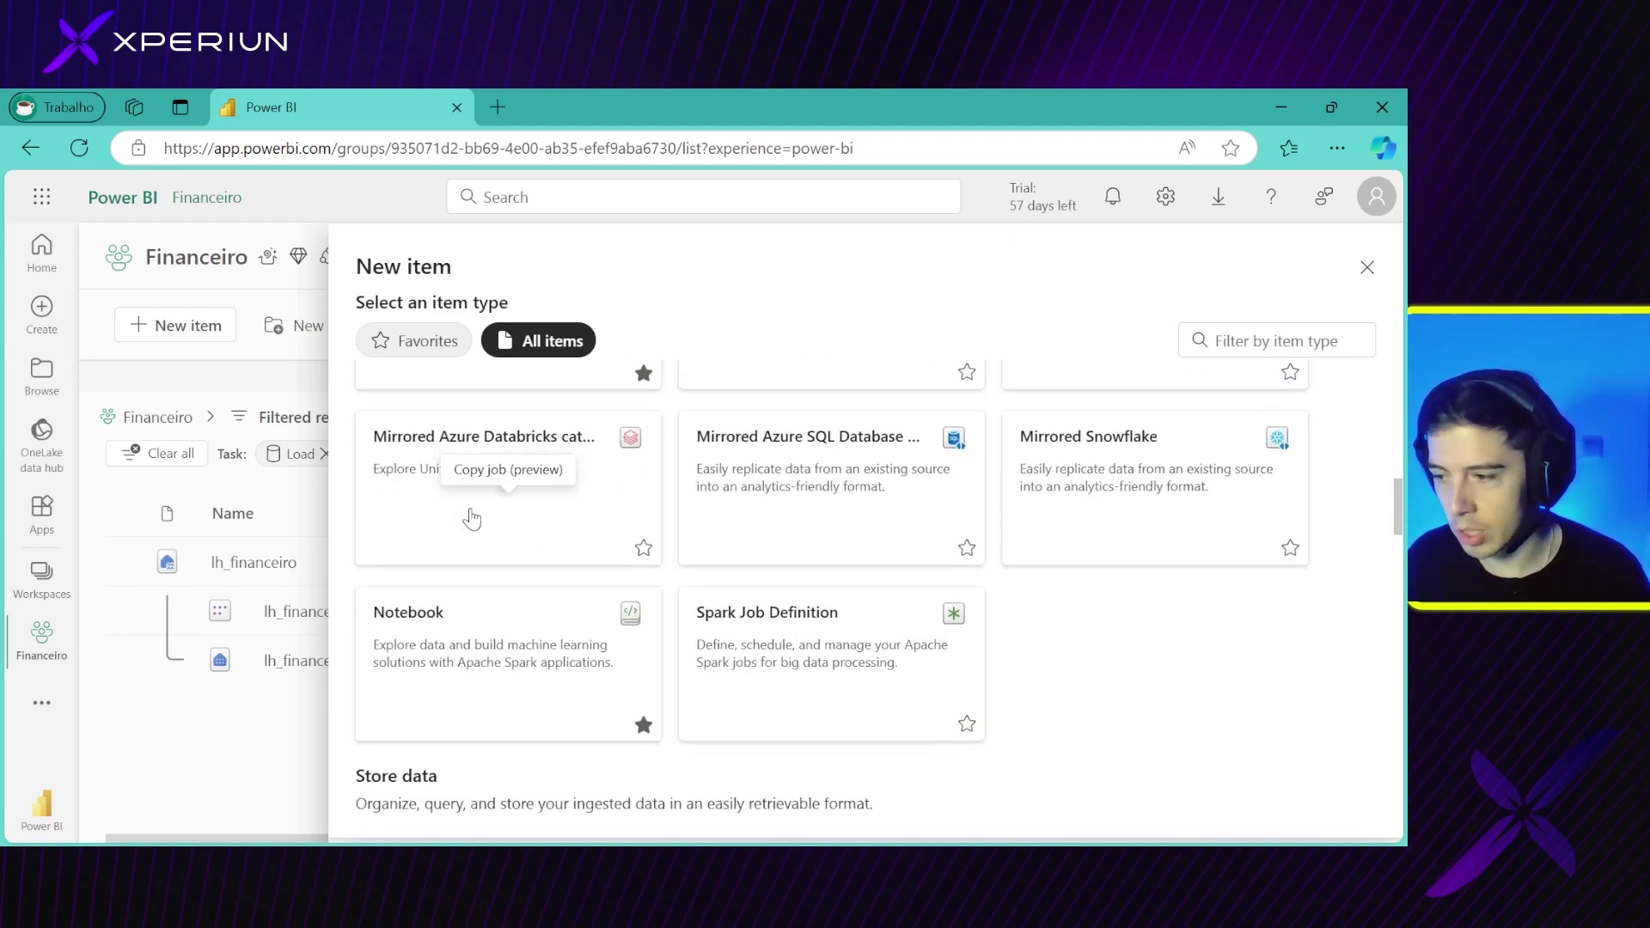
pyautogui.scroll(-2, 450, 606)
pyautogui.moveTo(361, 444); pyautogui.dragTo(472, 456)
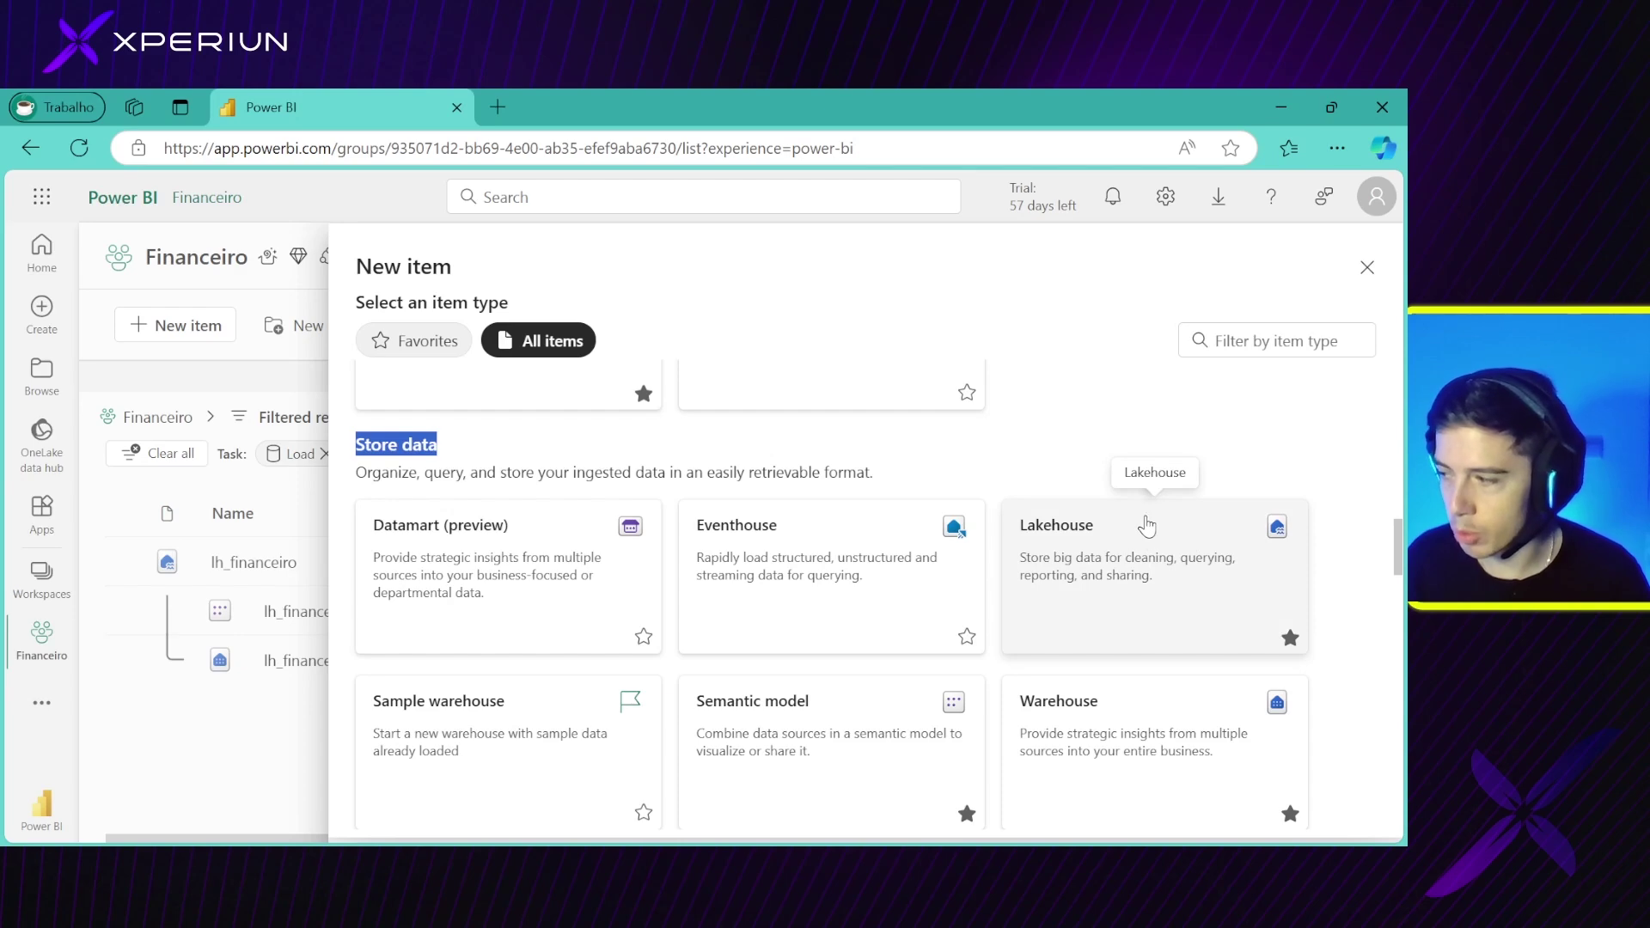
# Add the Report item type to the favorites, check it in the favorites list, and remove it from there again
pyautogui.click(411, 340)
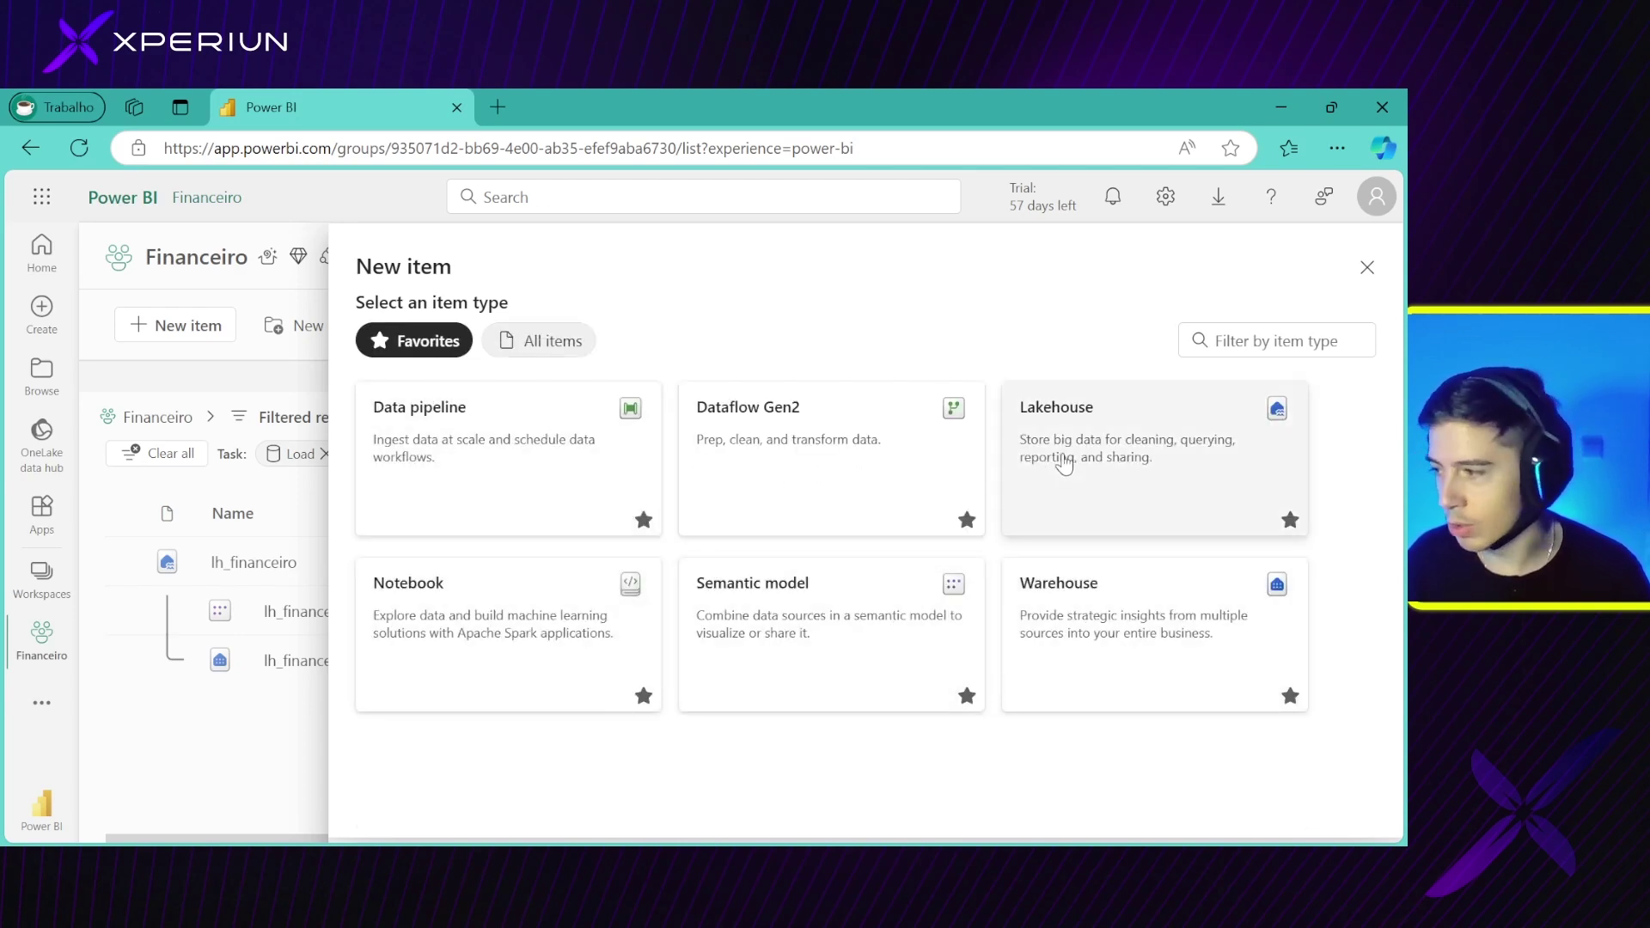
pyautogui.click(518, 348)
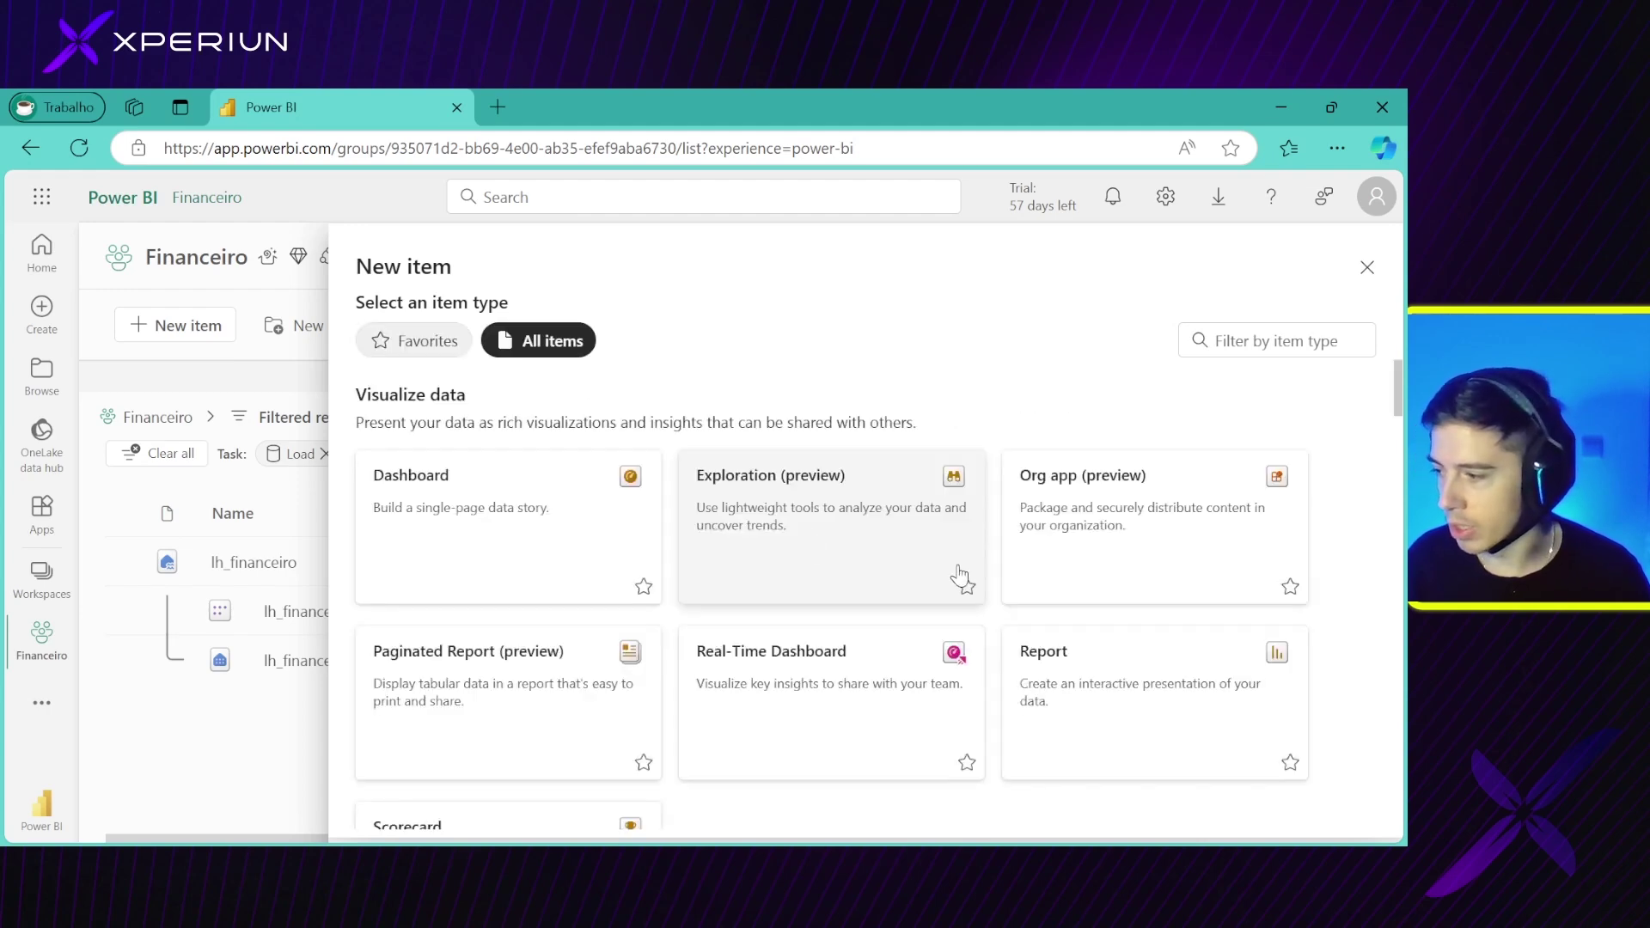
pyautogui.click(1289, 764)
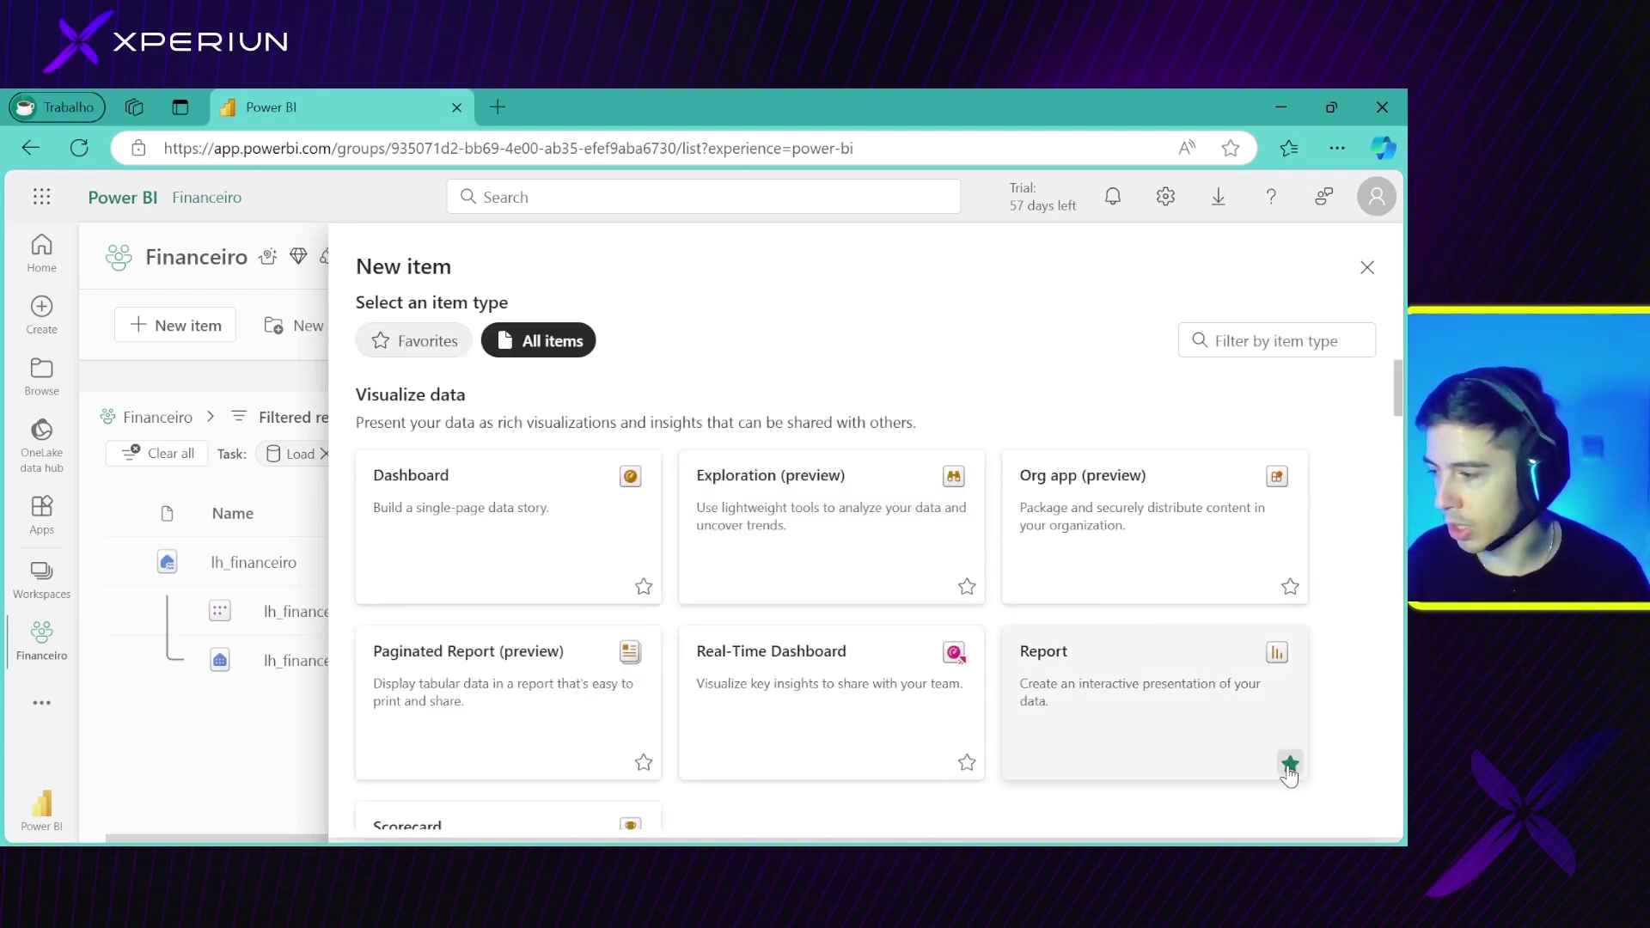
pyautogui.click(428, 346)
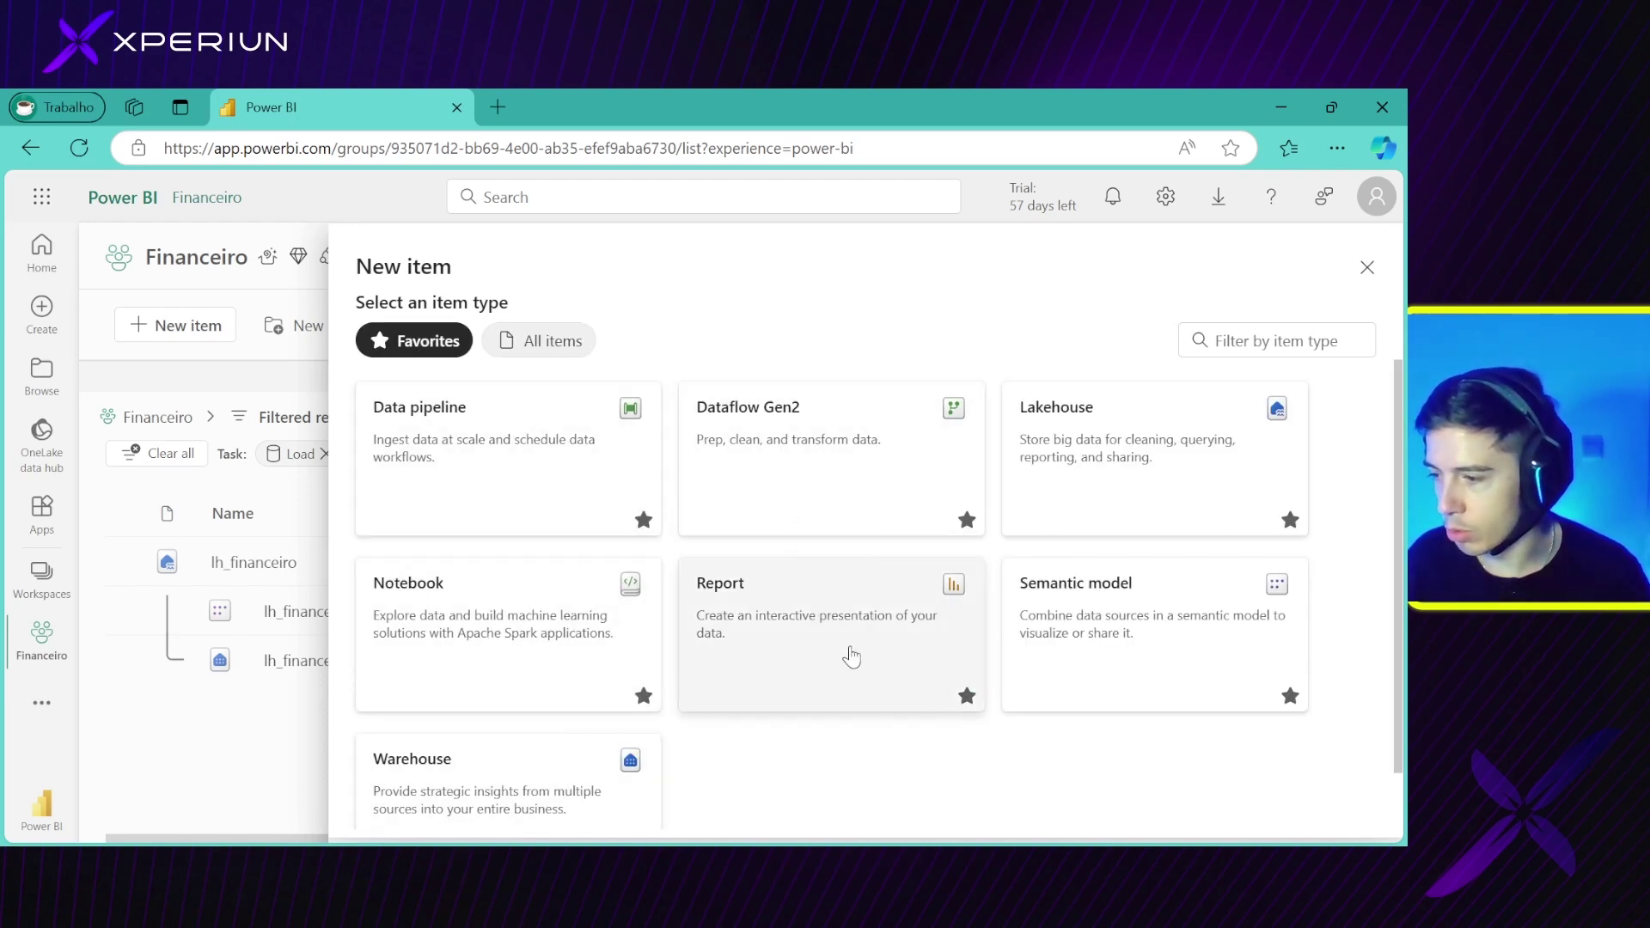
pyautogui.click(967, 696)
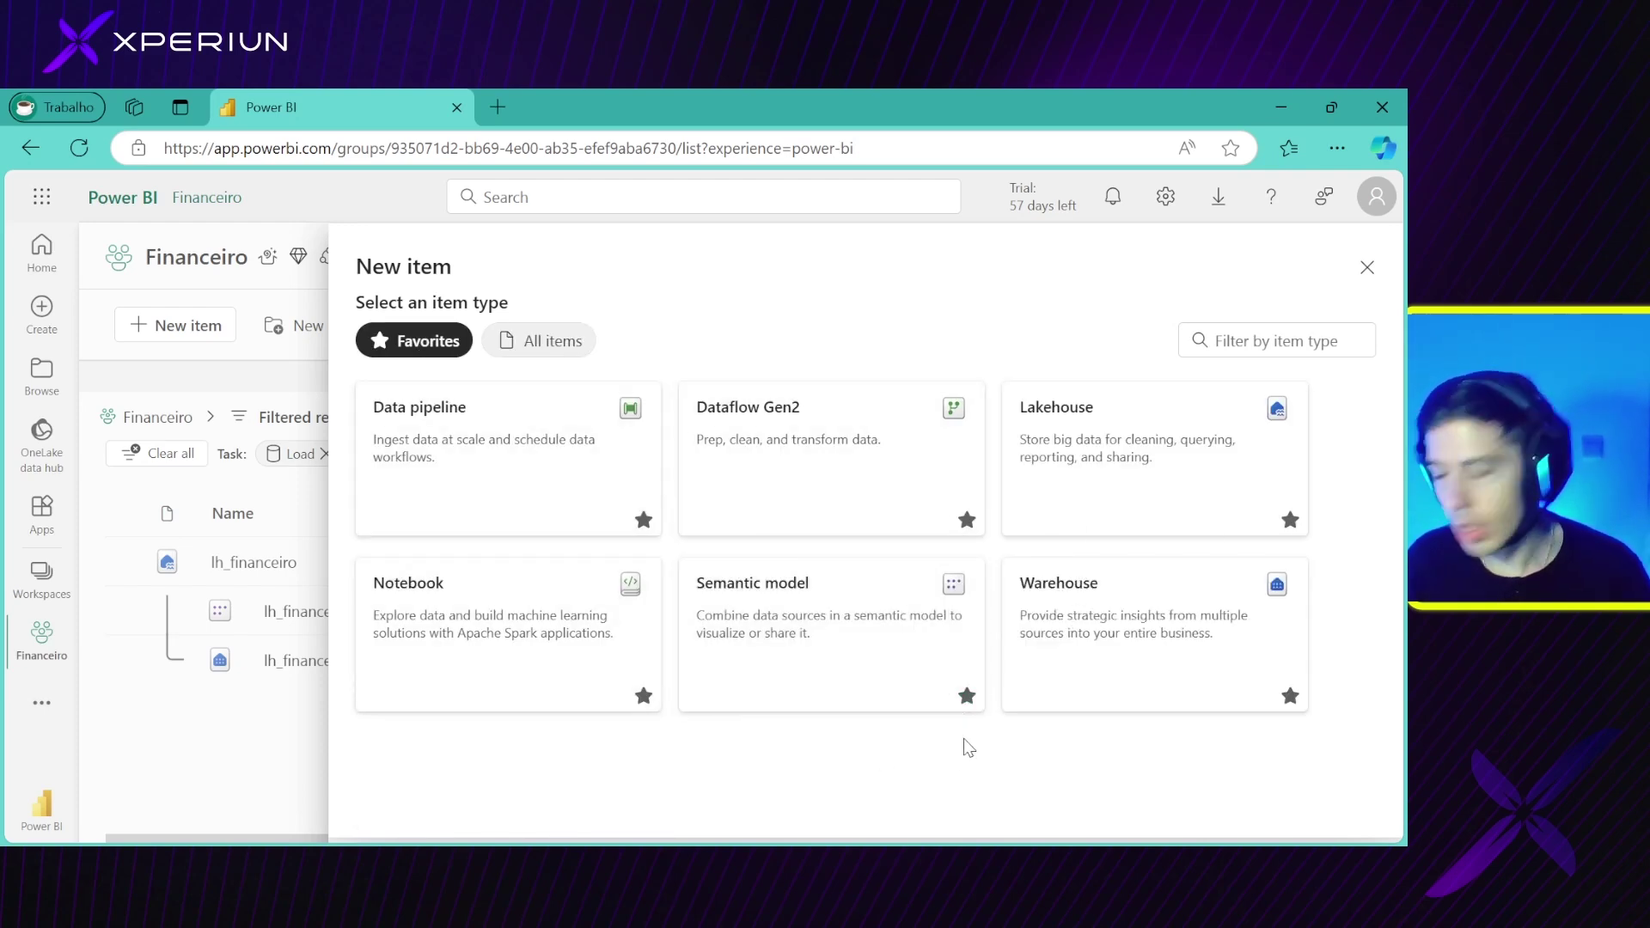
# View the creation form for a new lakehouse and leave it without creating anything
pyautogui.click(1066, 471)
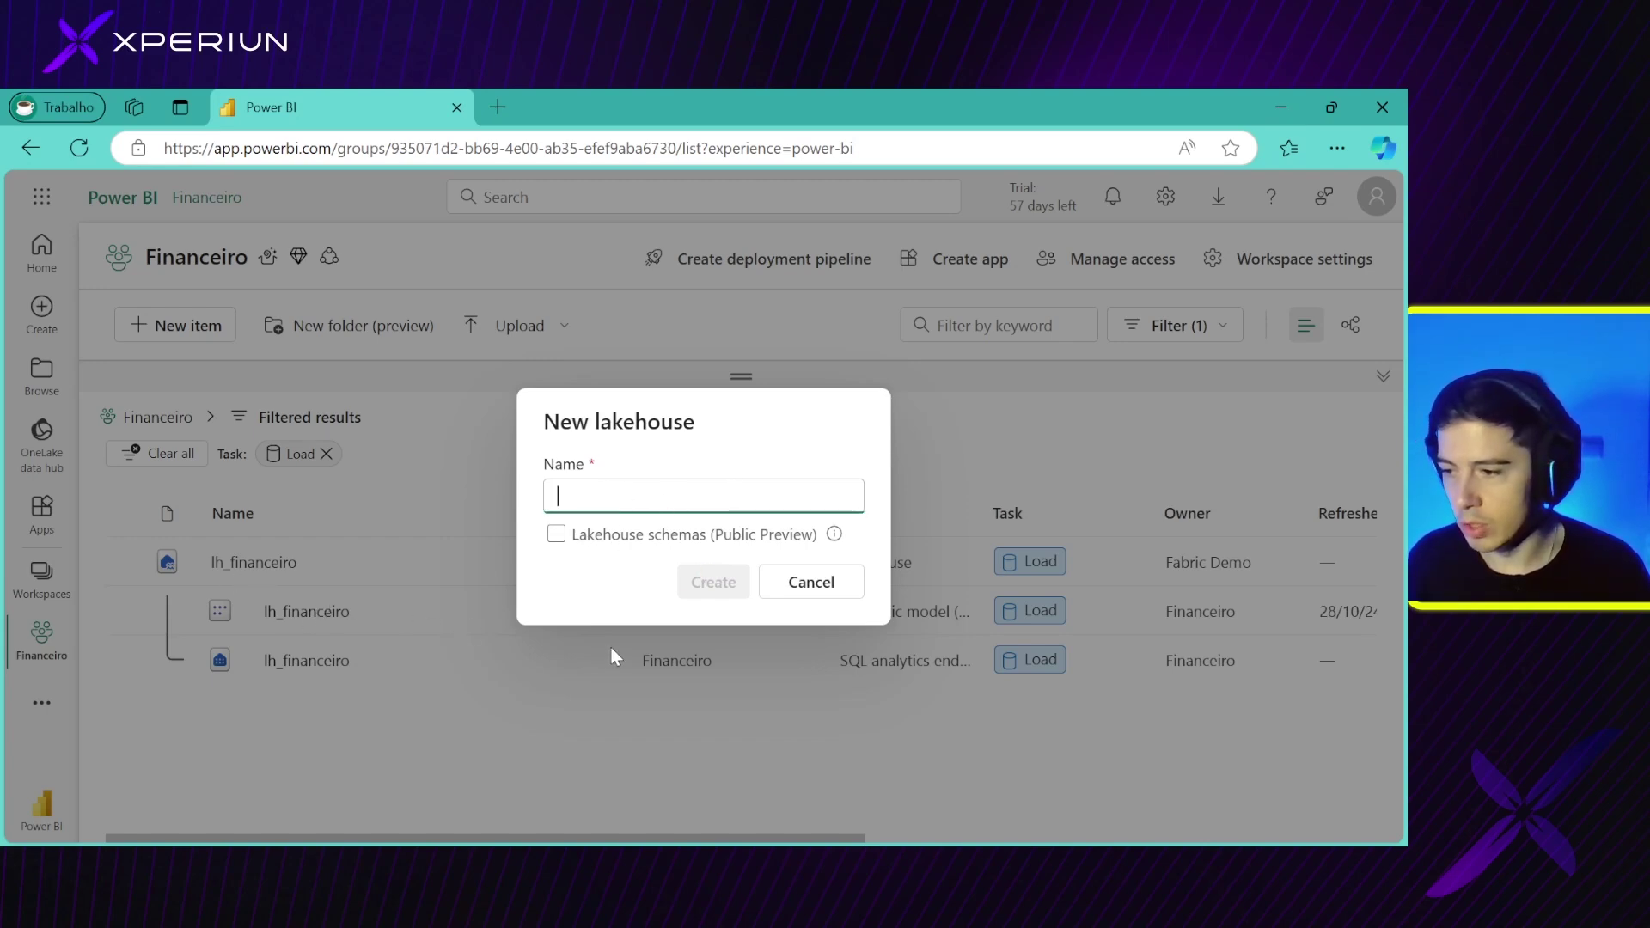
pyautogui.click(827, 582)
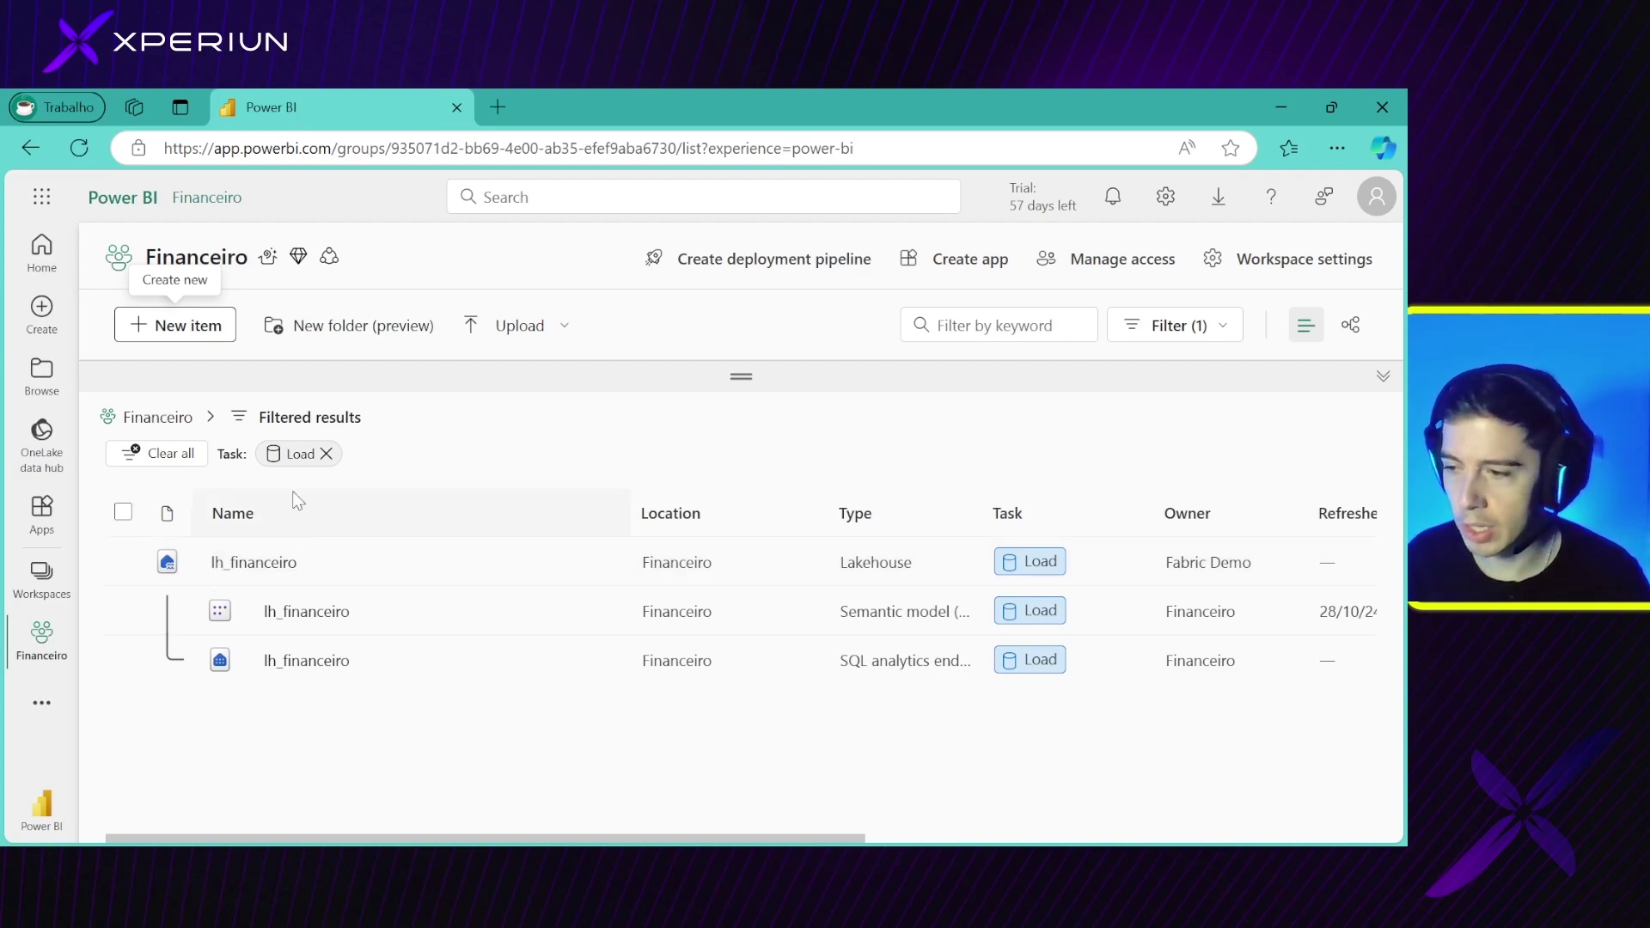
# View the complete list of Financeiro items without a task filter, and narrow it to the Load task through the task flow
pyautogui.click(327, 455)
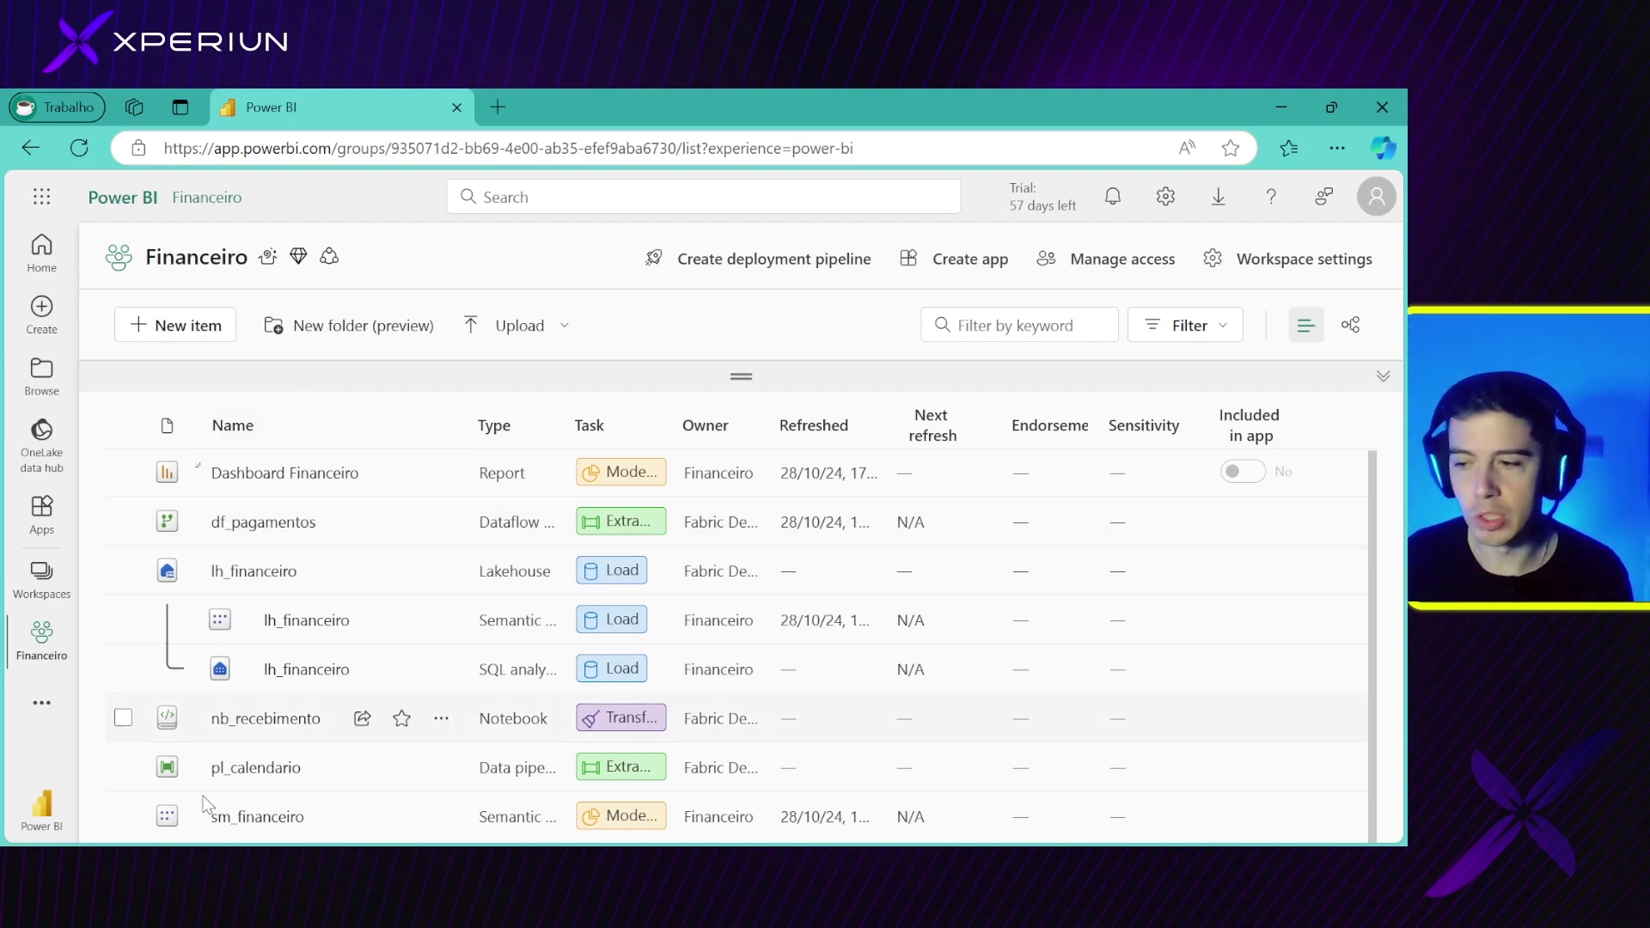
pyautogui.click(1388, 388)
pyautogui.click(526, 402)
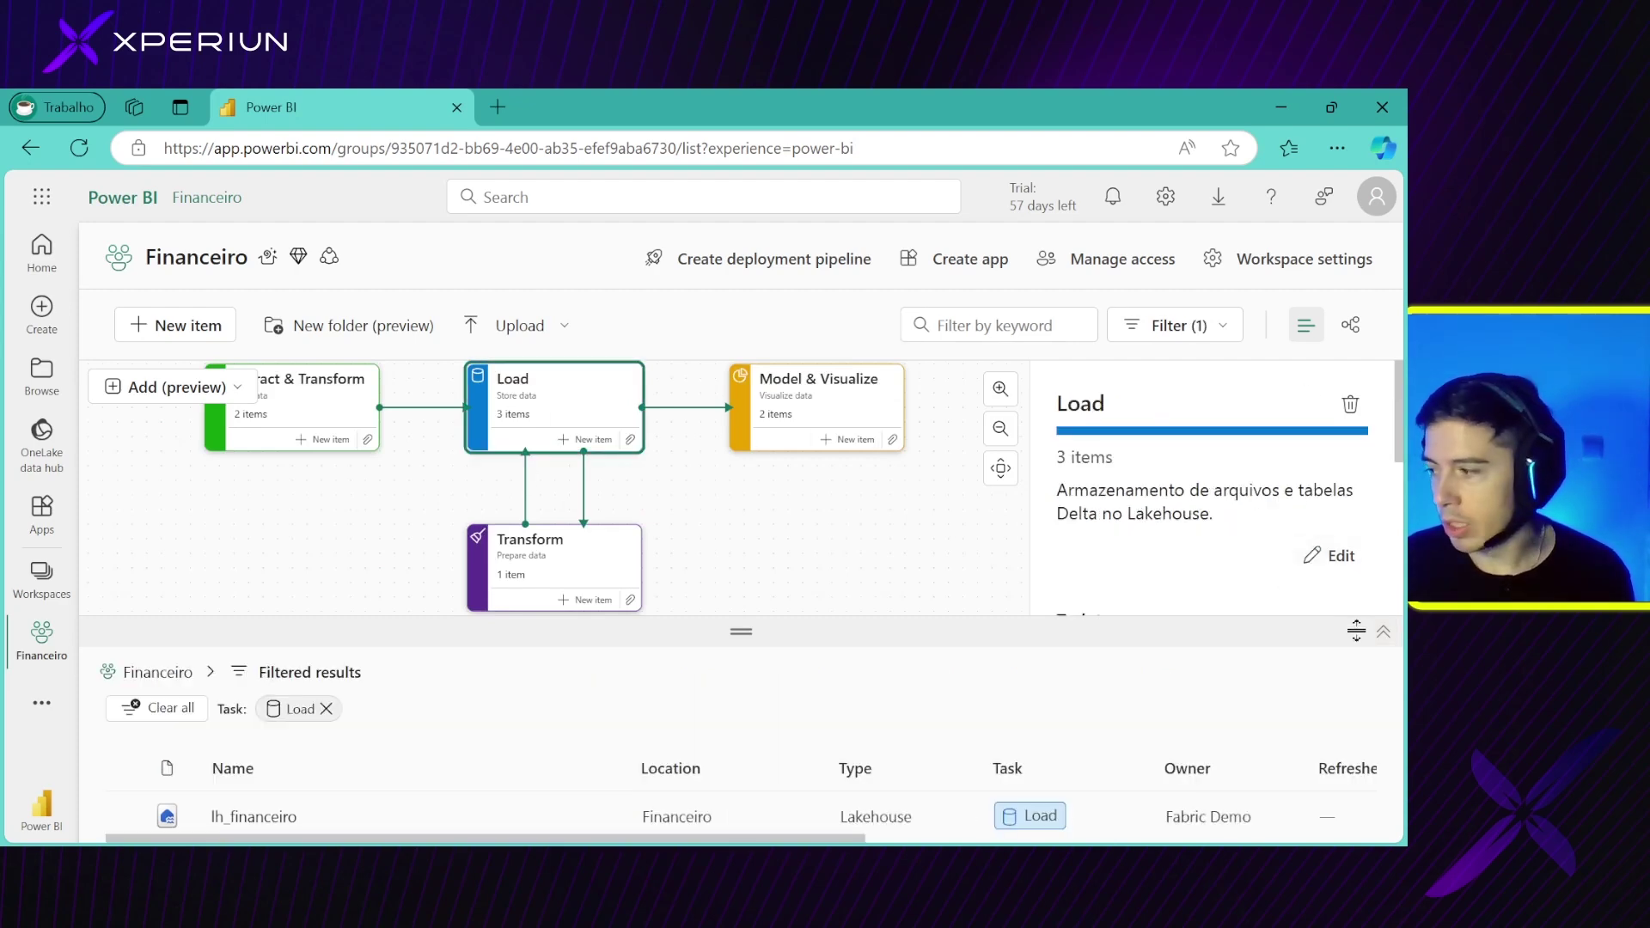
pyautogui.click(1383, 632)
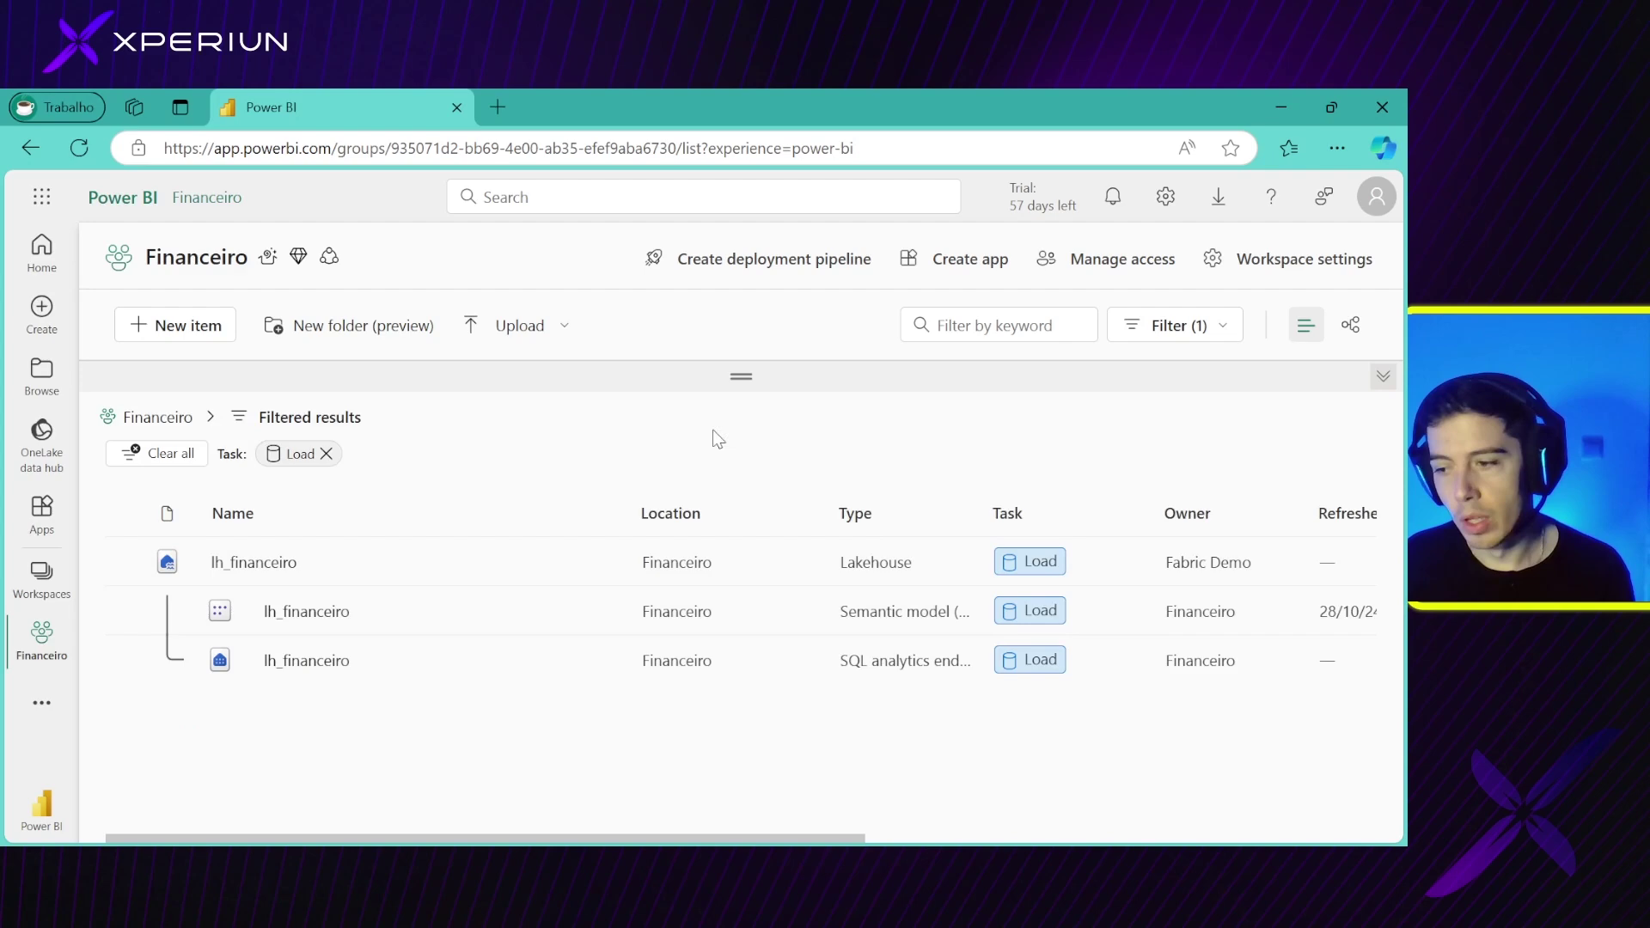
# Open the lh_financeiro lakehouse and examine its Tables and Files sections in the explorer
pyautogui.click(229, 563)
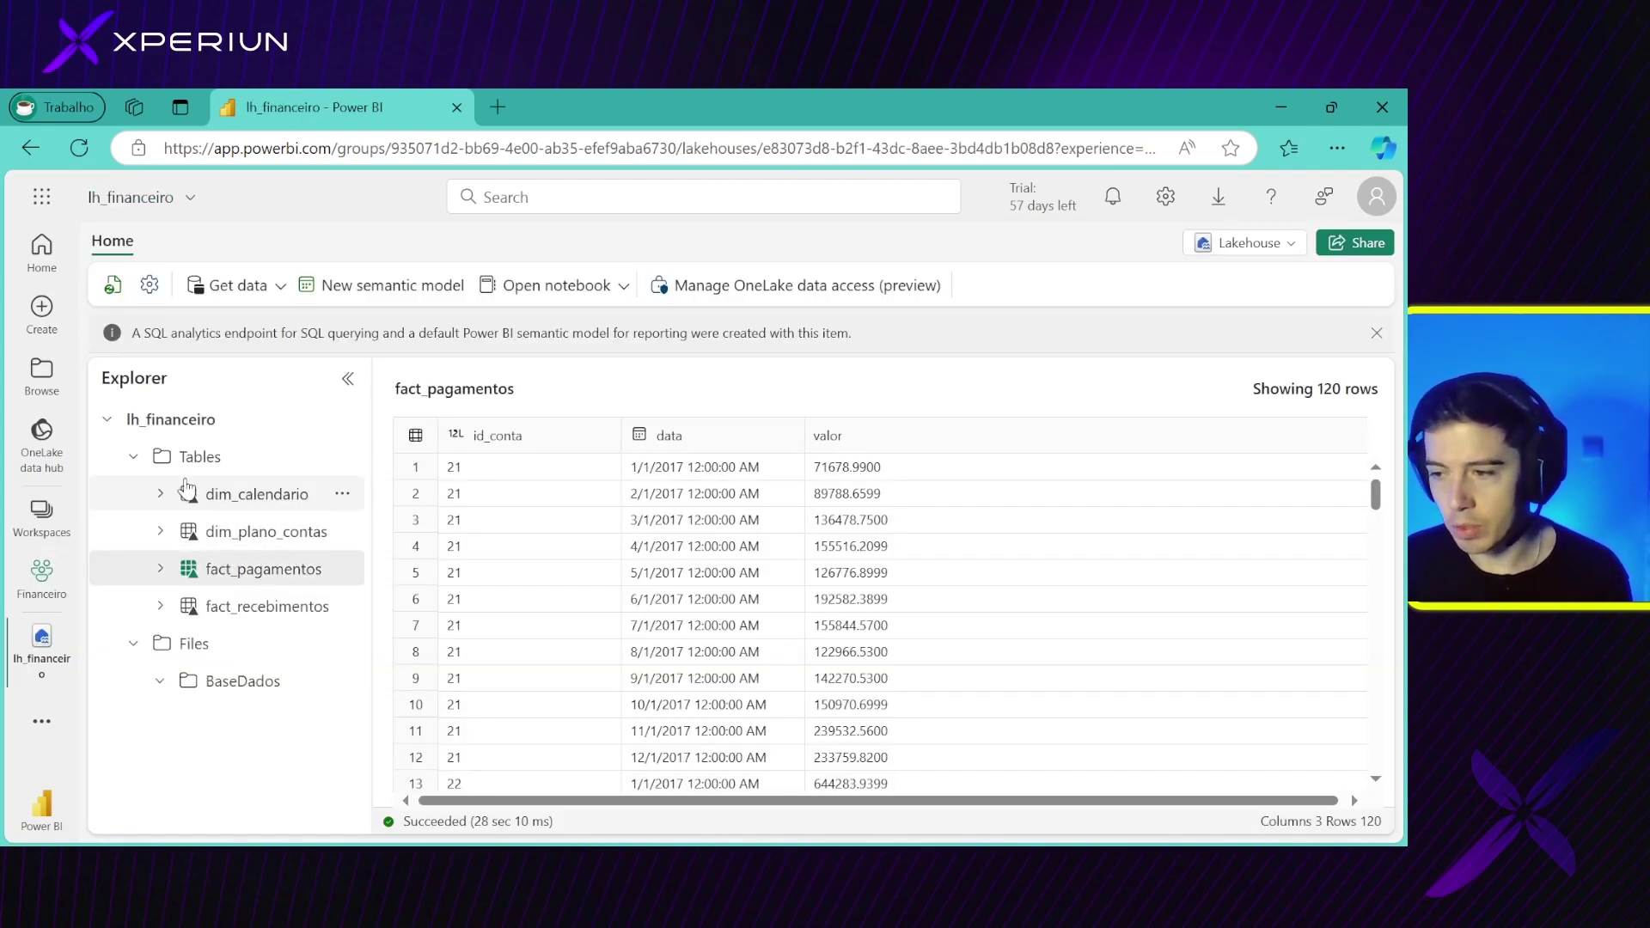
pyautogui.click(136, 456)
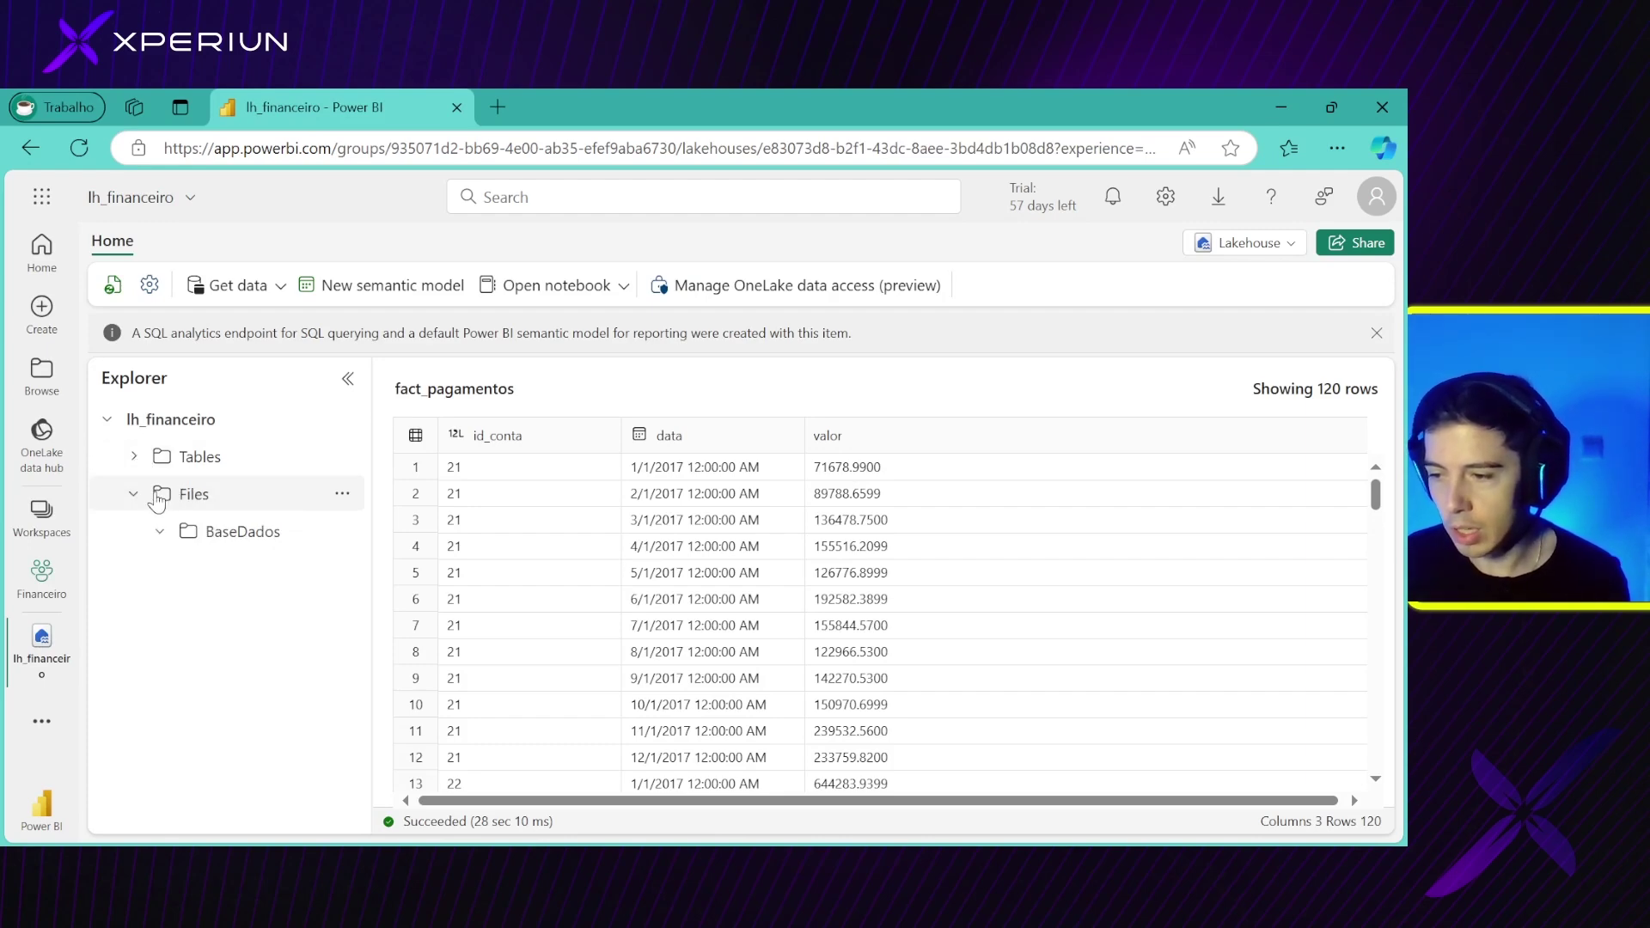
pyautogui.click(134, 456)
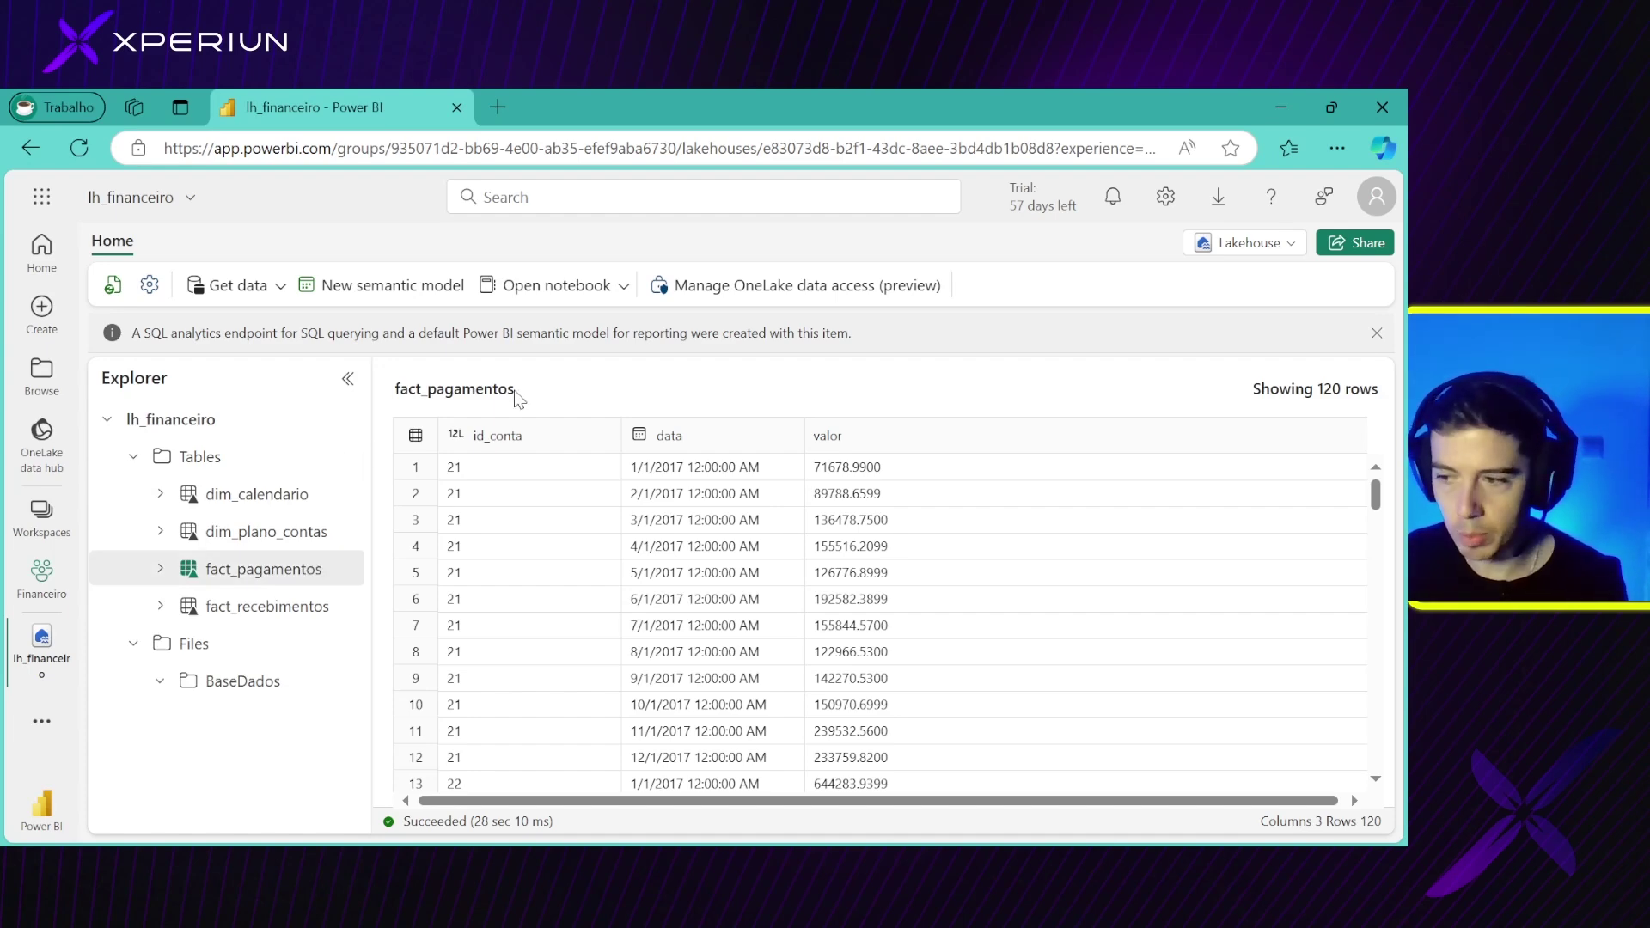
# Preview the dim_calendario, dim_plano_contas and fact_recebimentos tables of the lakehouse
pyautogui.click(286, 508)
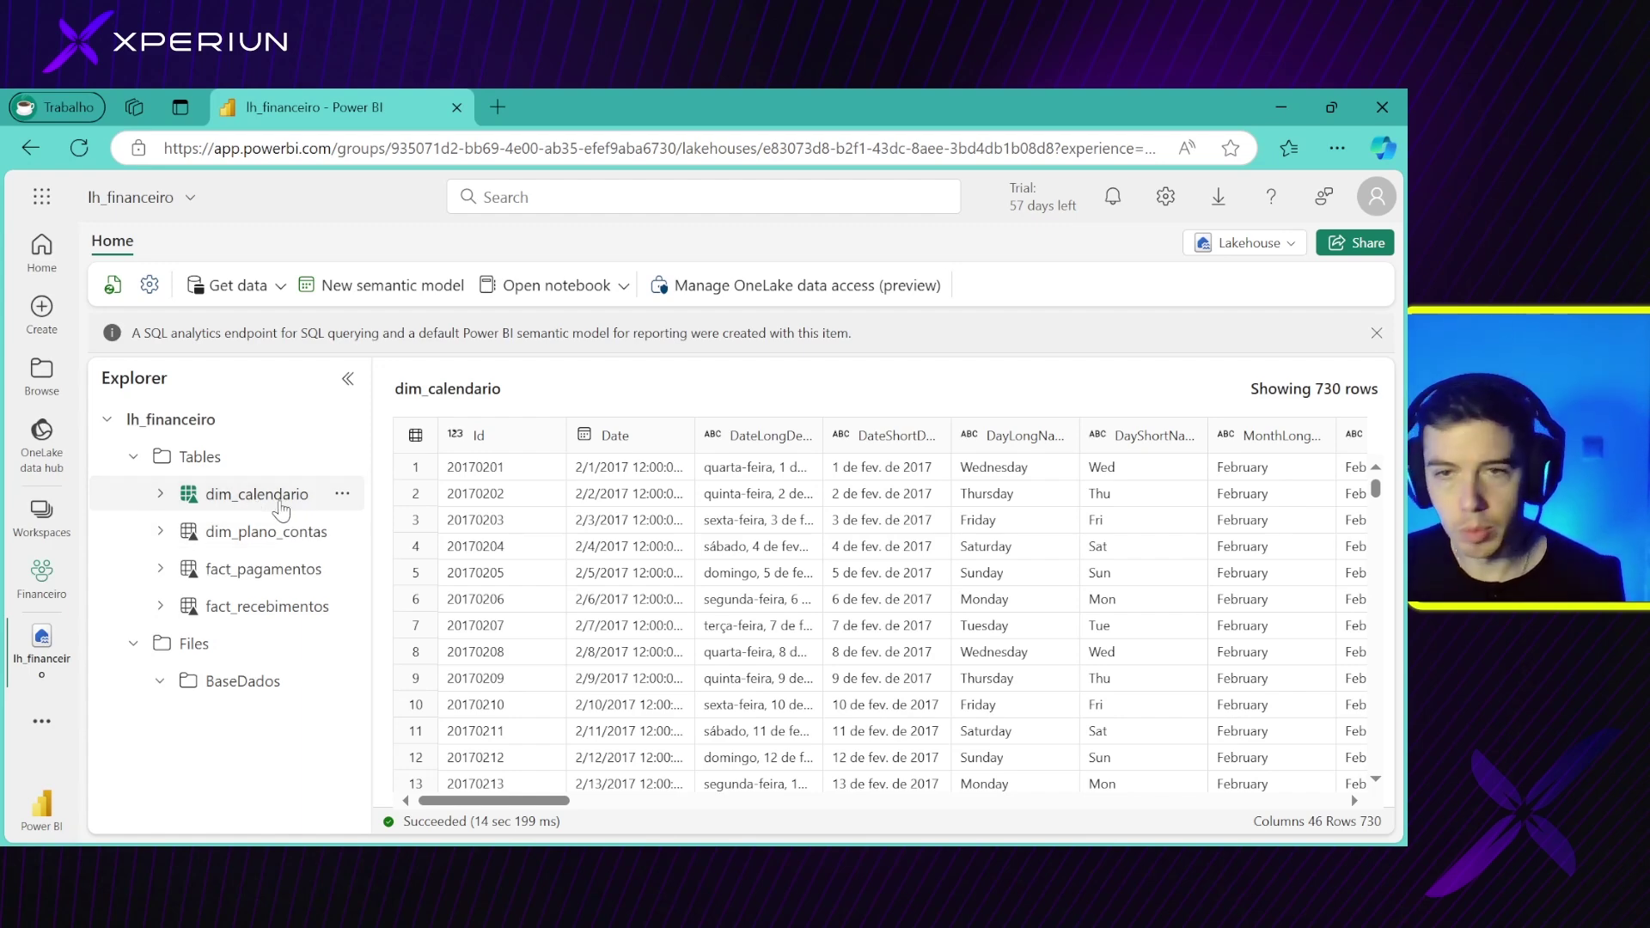
pyautogui.click(285, 533)
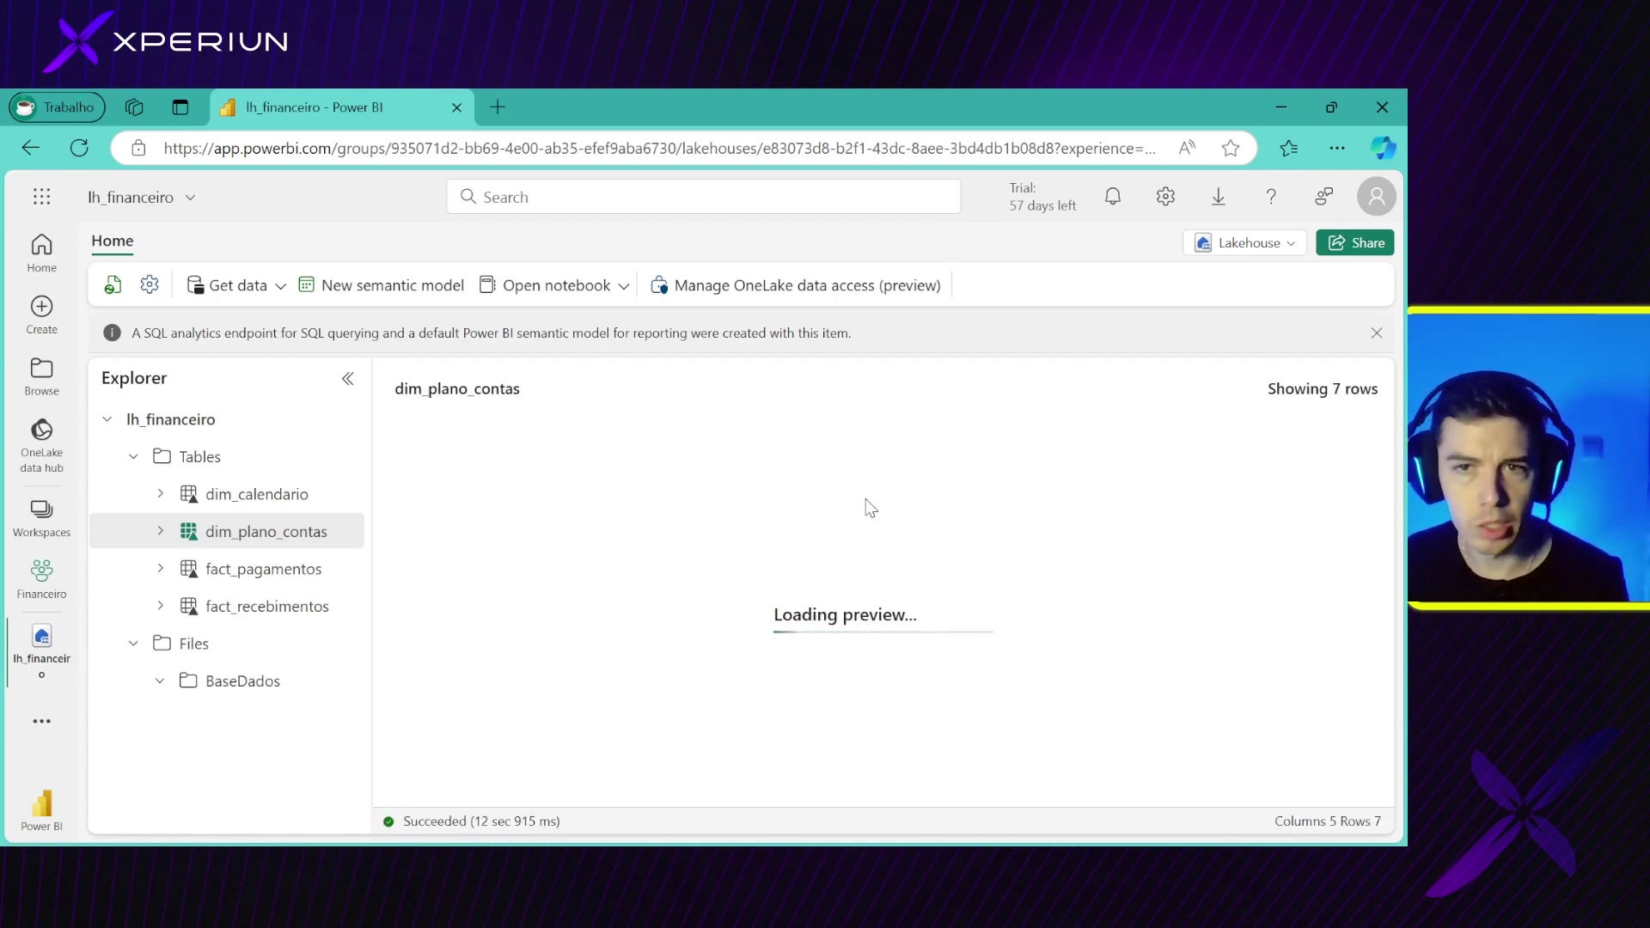
pyautogui.click(279, 606)
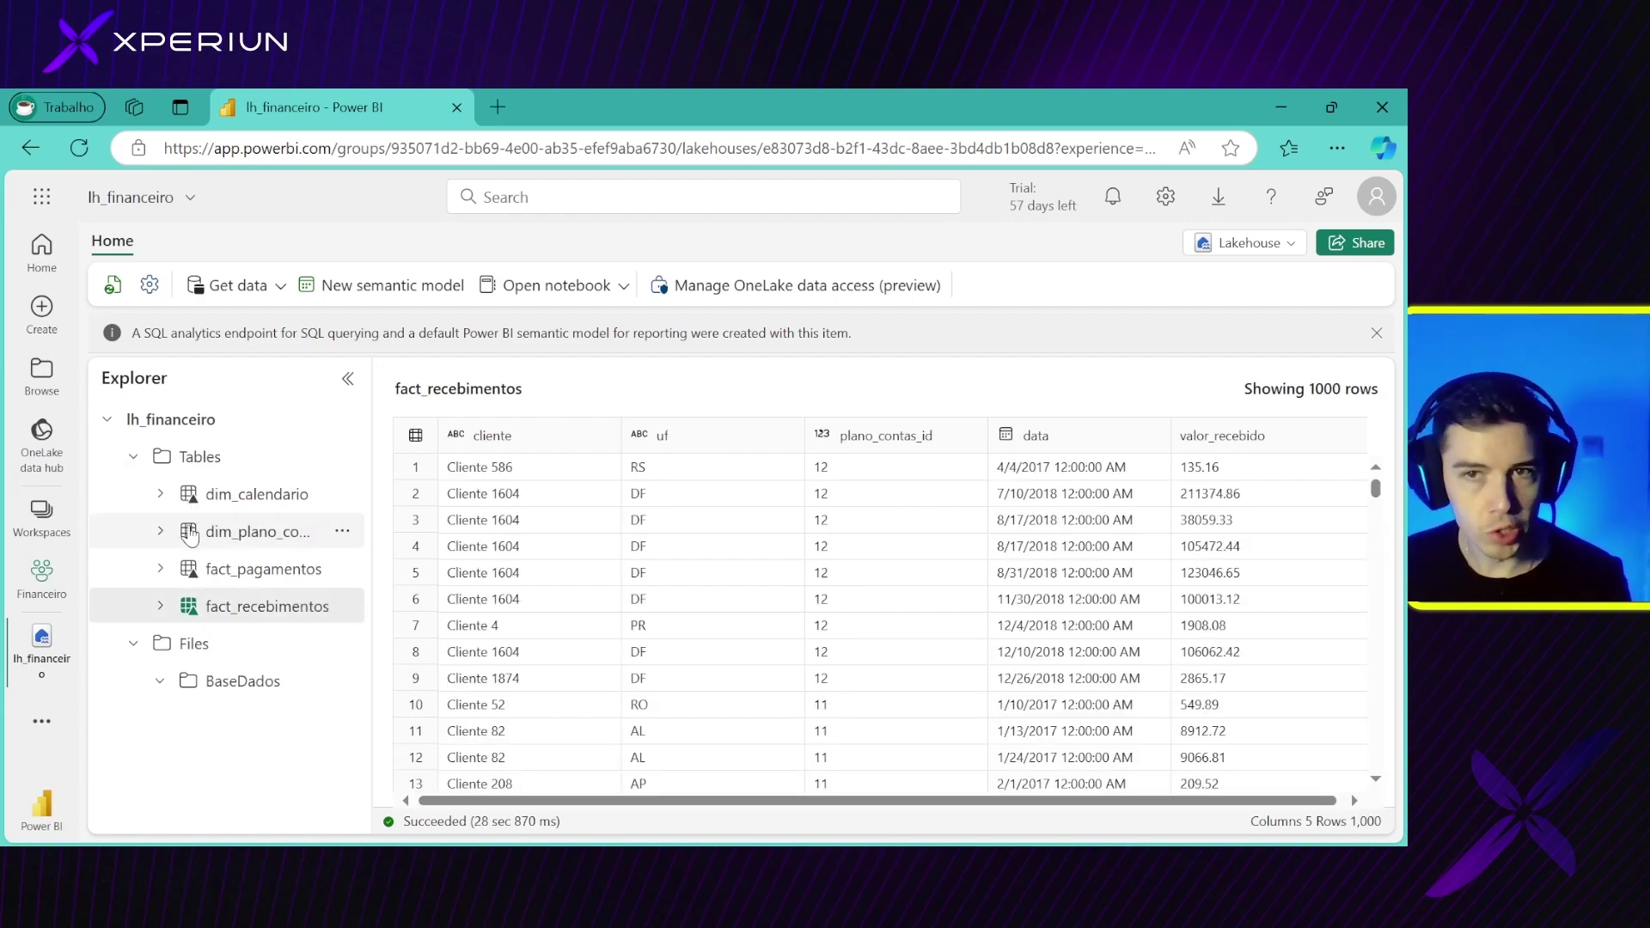
# Collapse the Tables section and view the files stored in the BaseDados folder under Files
pyautogui.click(134, 462)
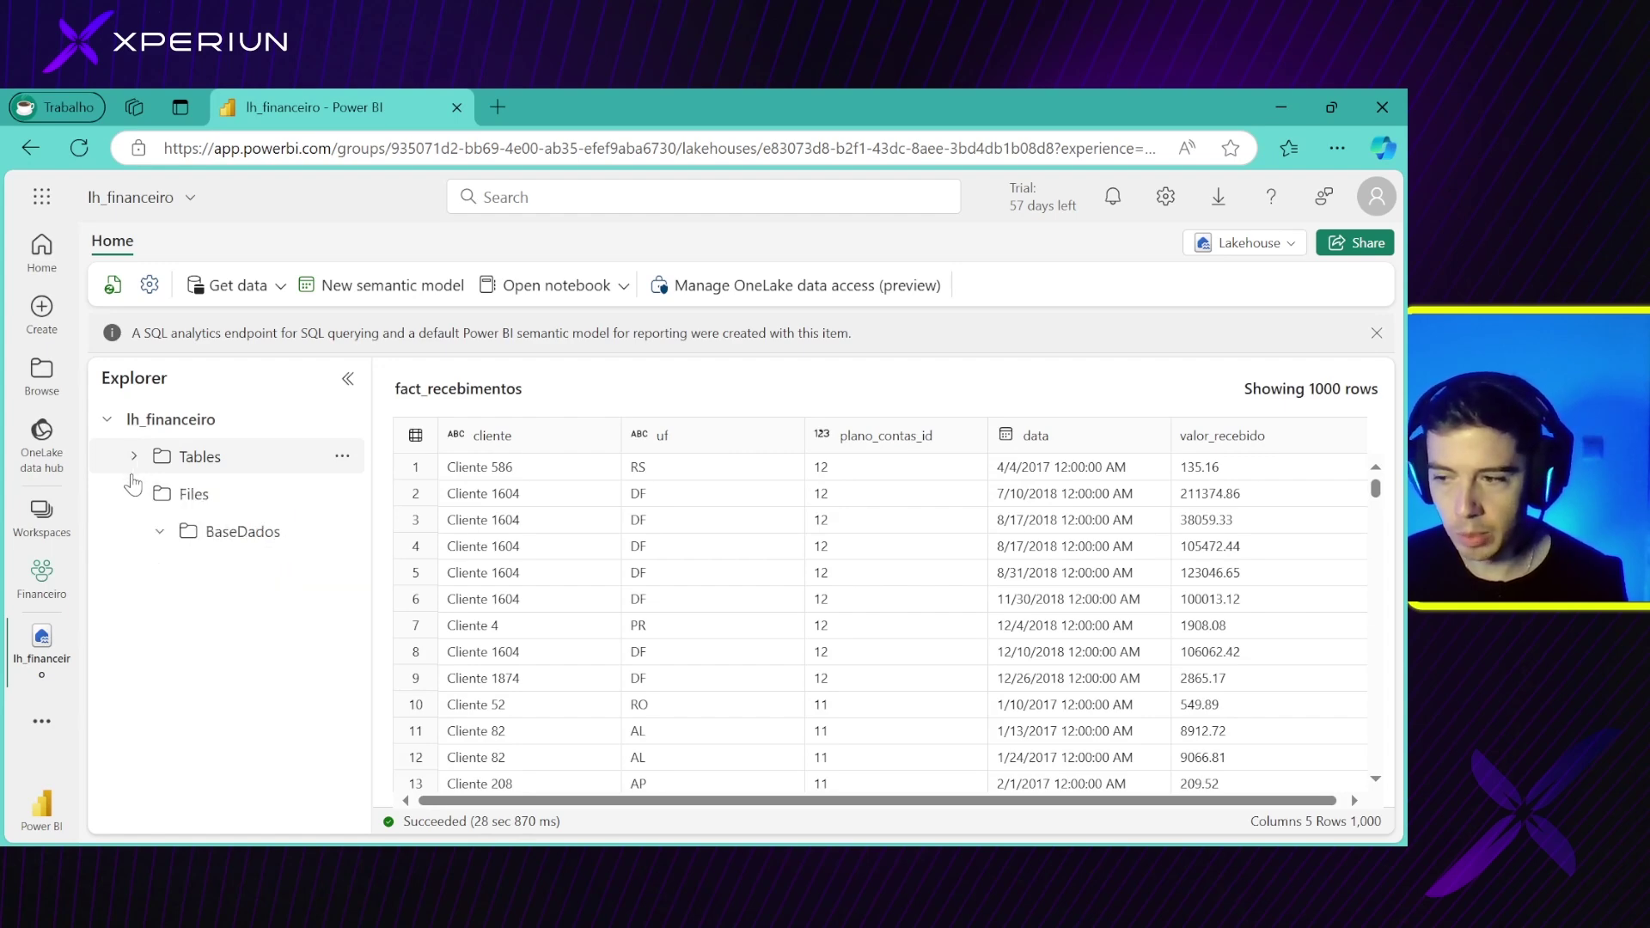
pyautogui.click(132, 494)
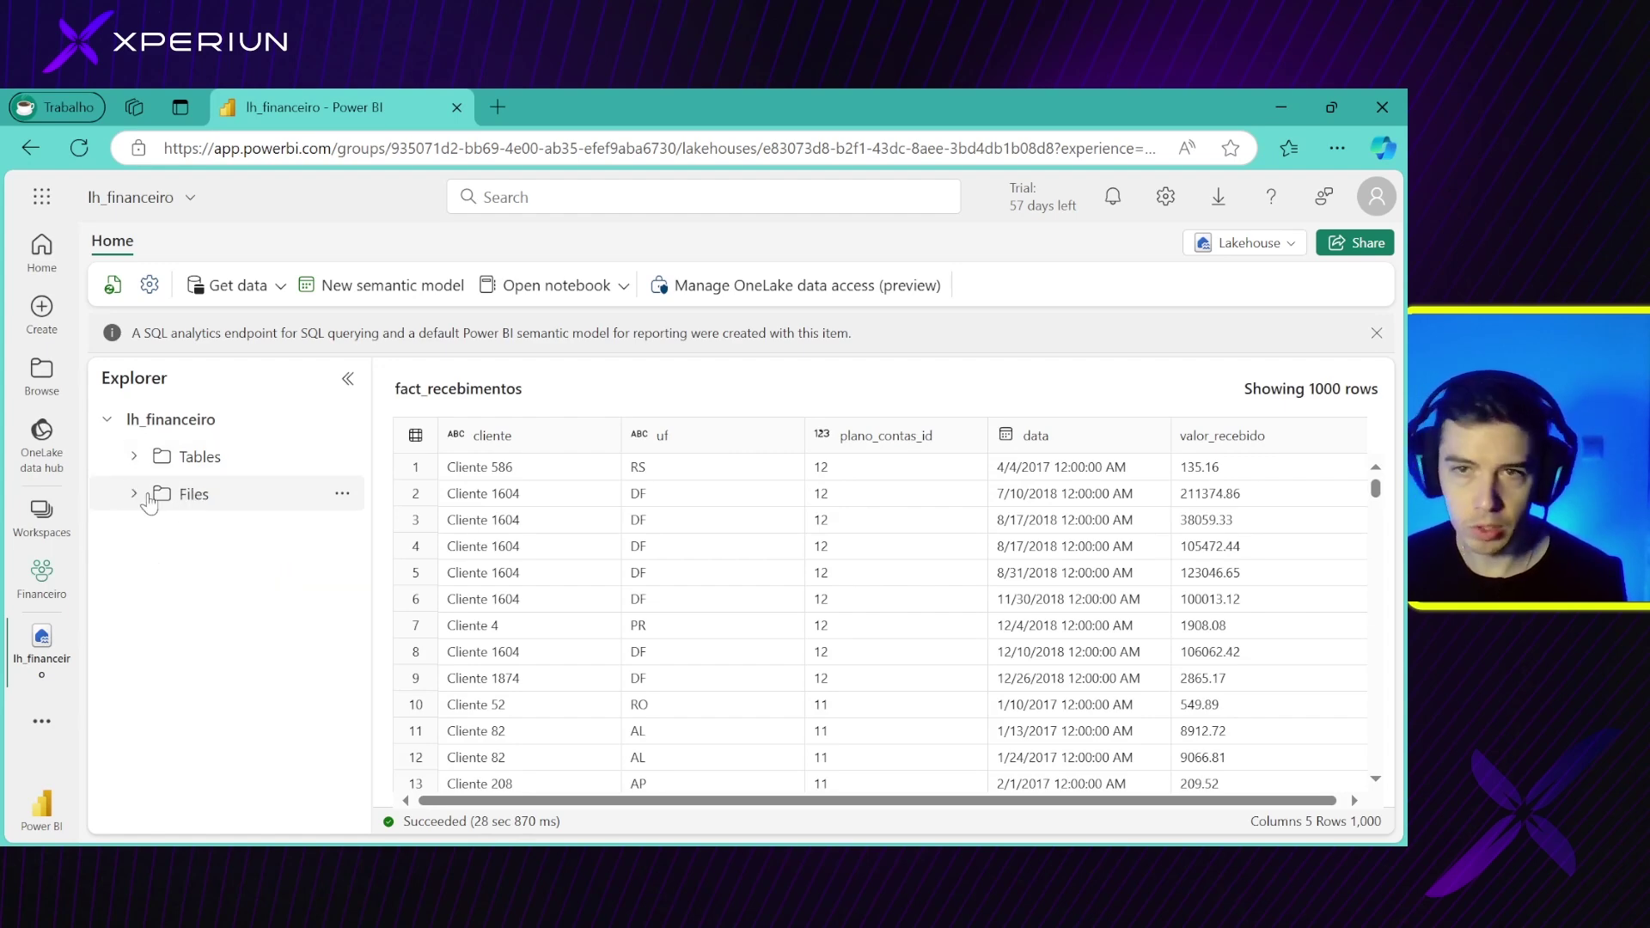
pyautogui.click(134, 494)
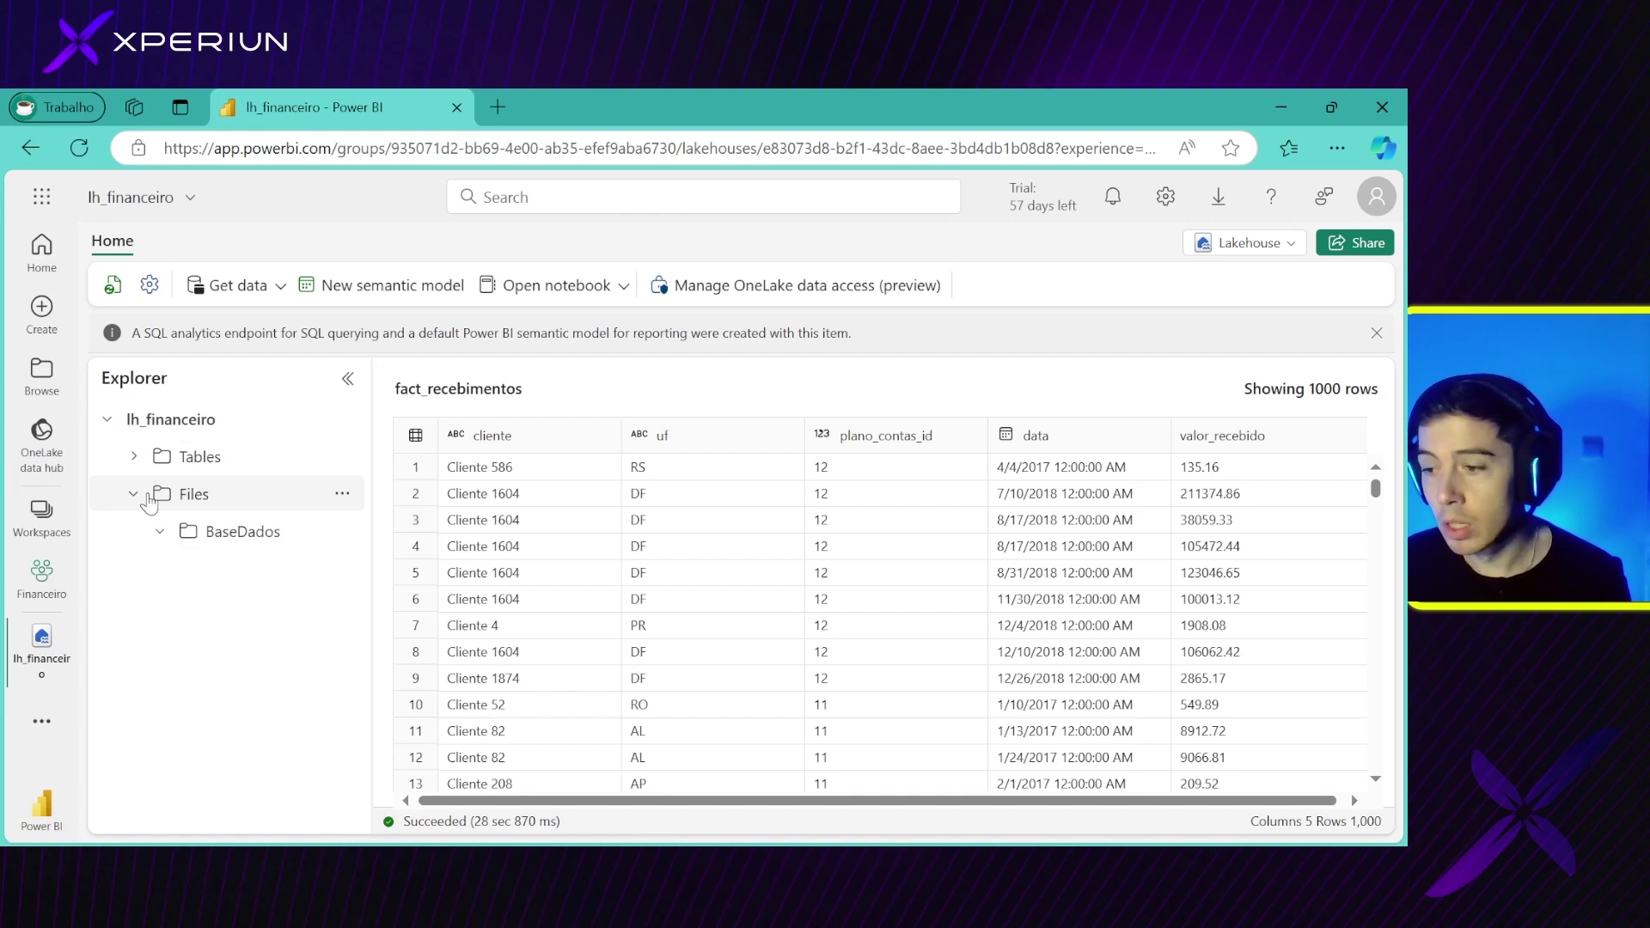
pyautogui.click(208, 541)
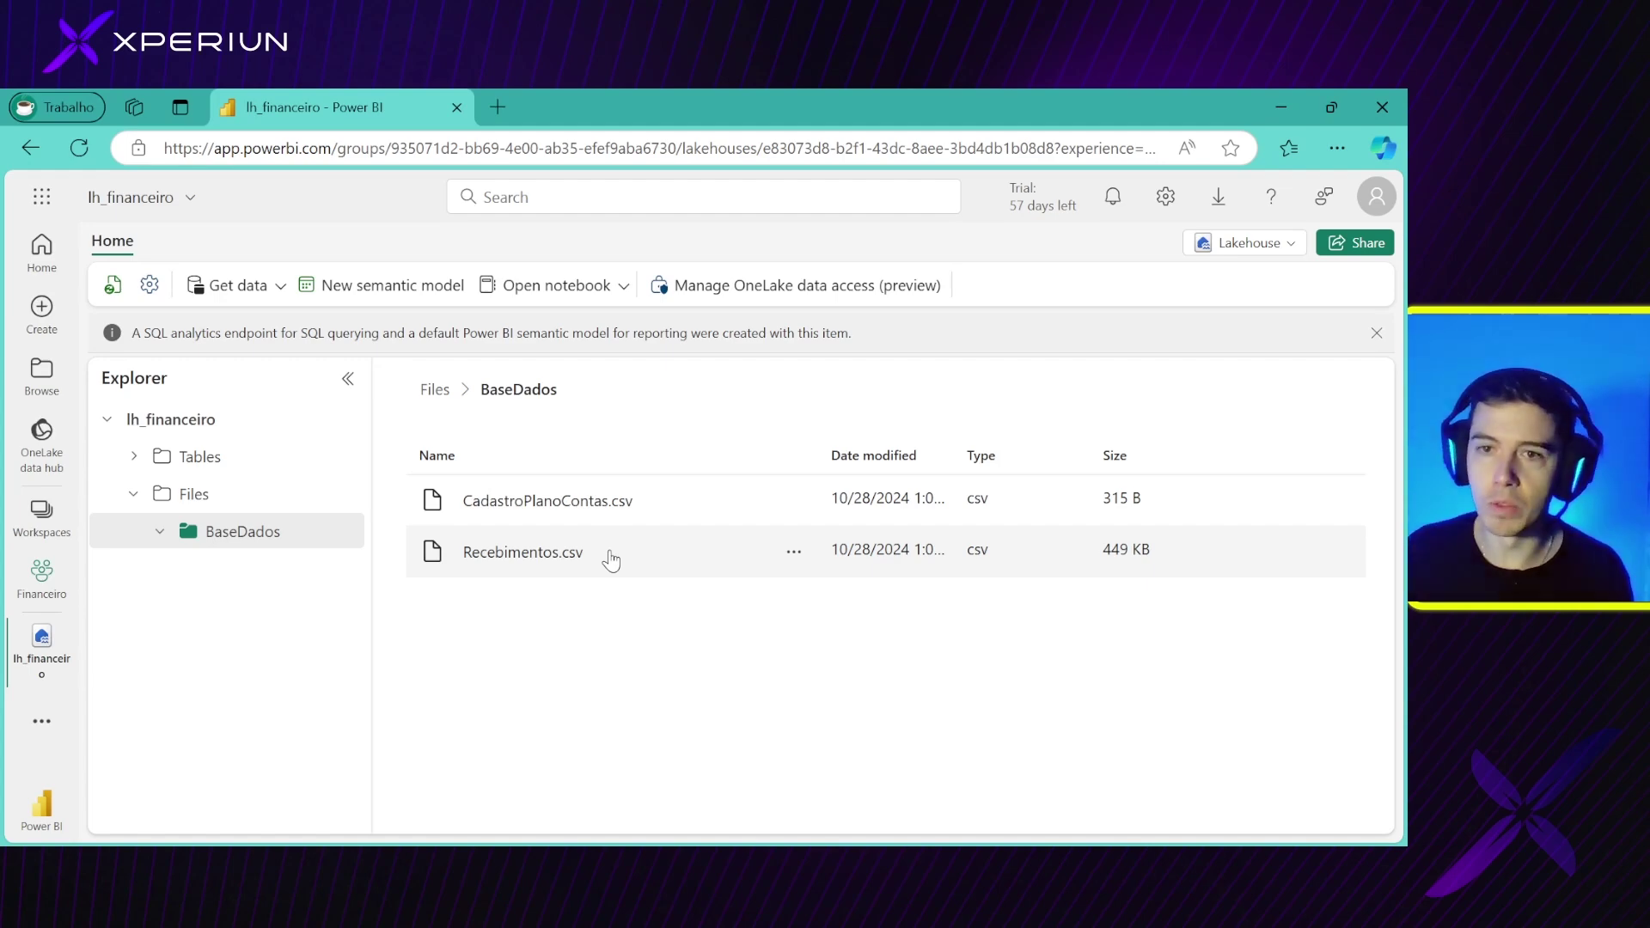
# Expand the Tables section again and preview the data in the dim_calendario table
pyautogui.click(136, 458)
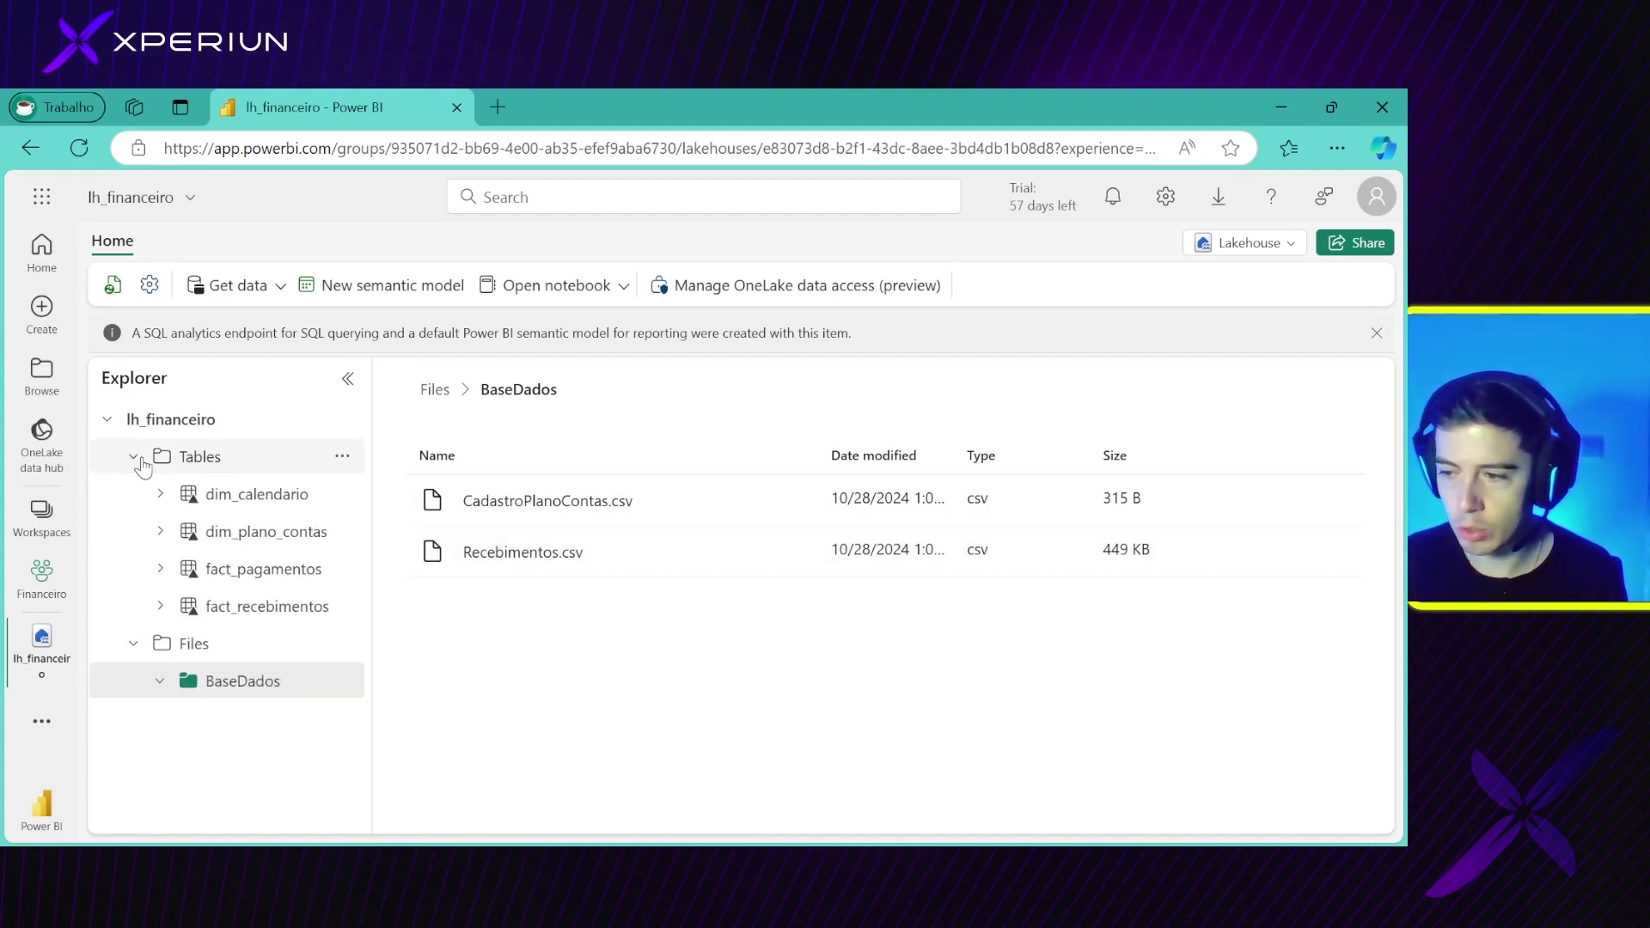
pyautogui.click(135, 457)
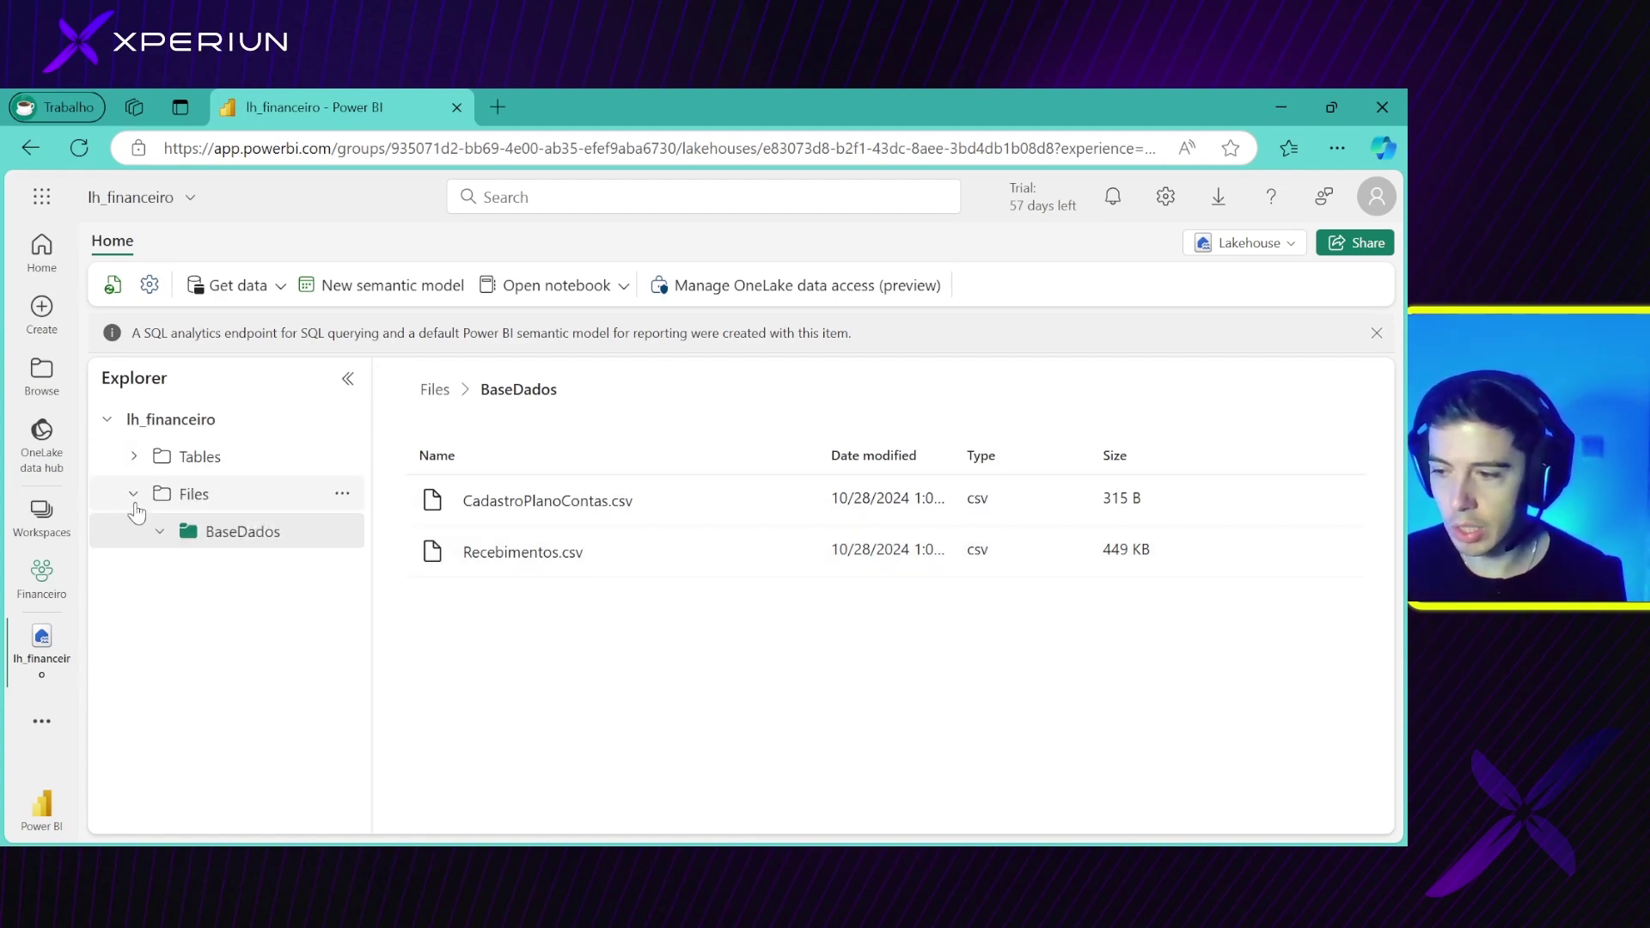
pyautogui.click(137, 458)
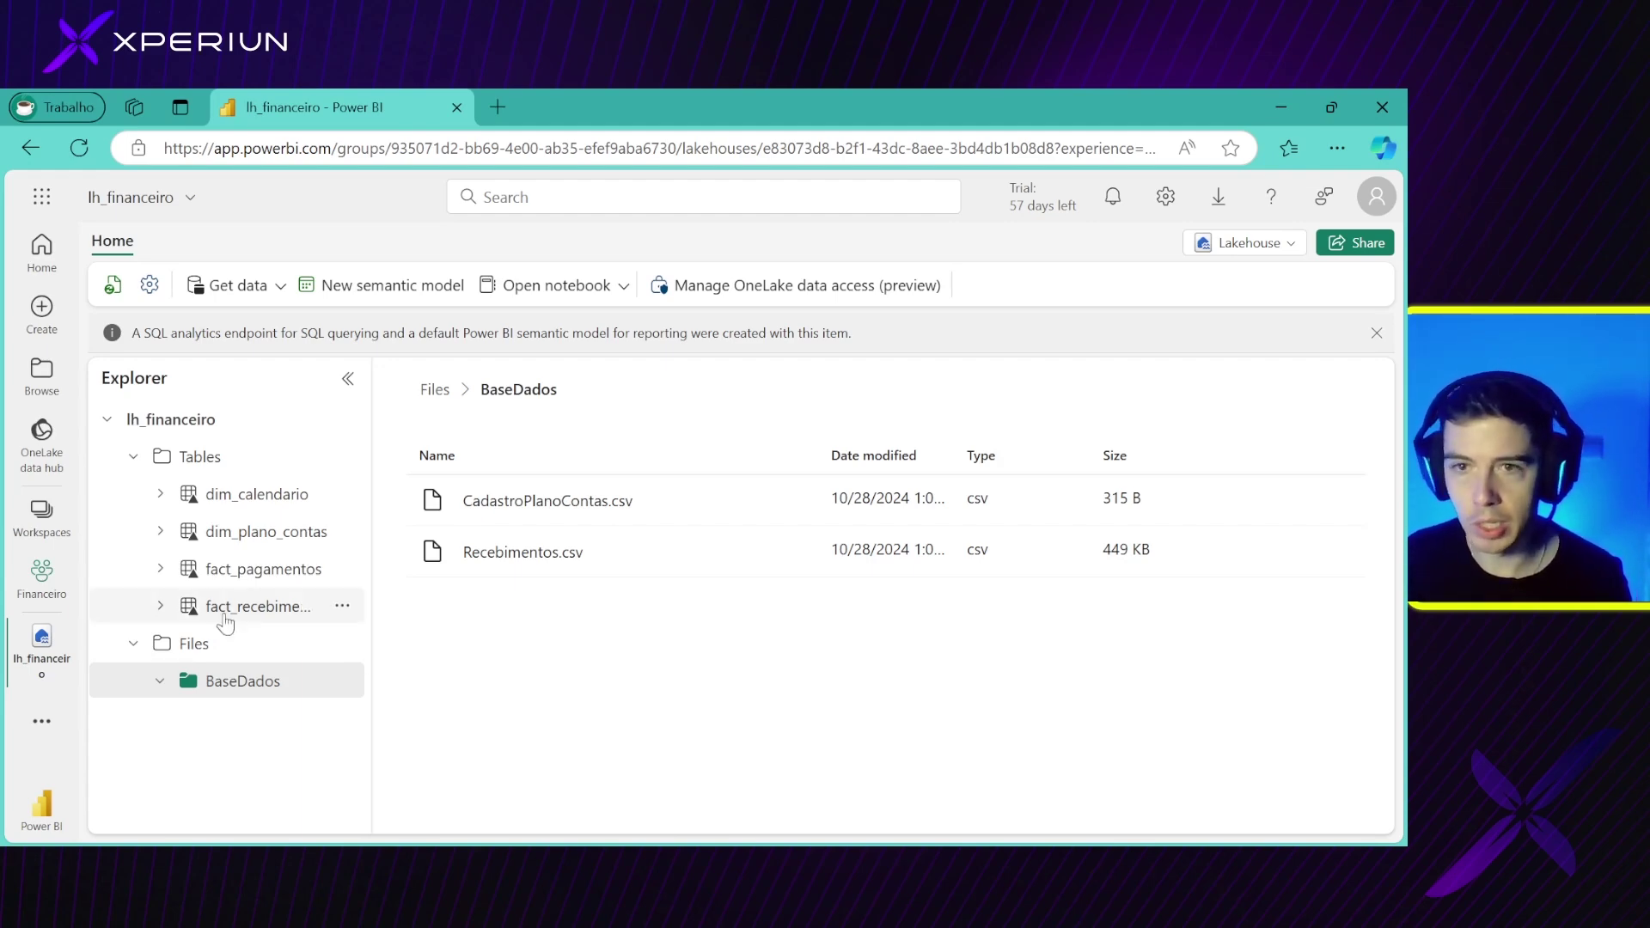
pyautogui.click(262, 495)
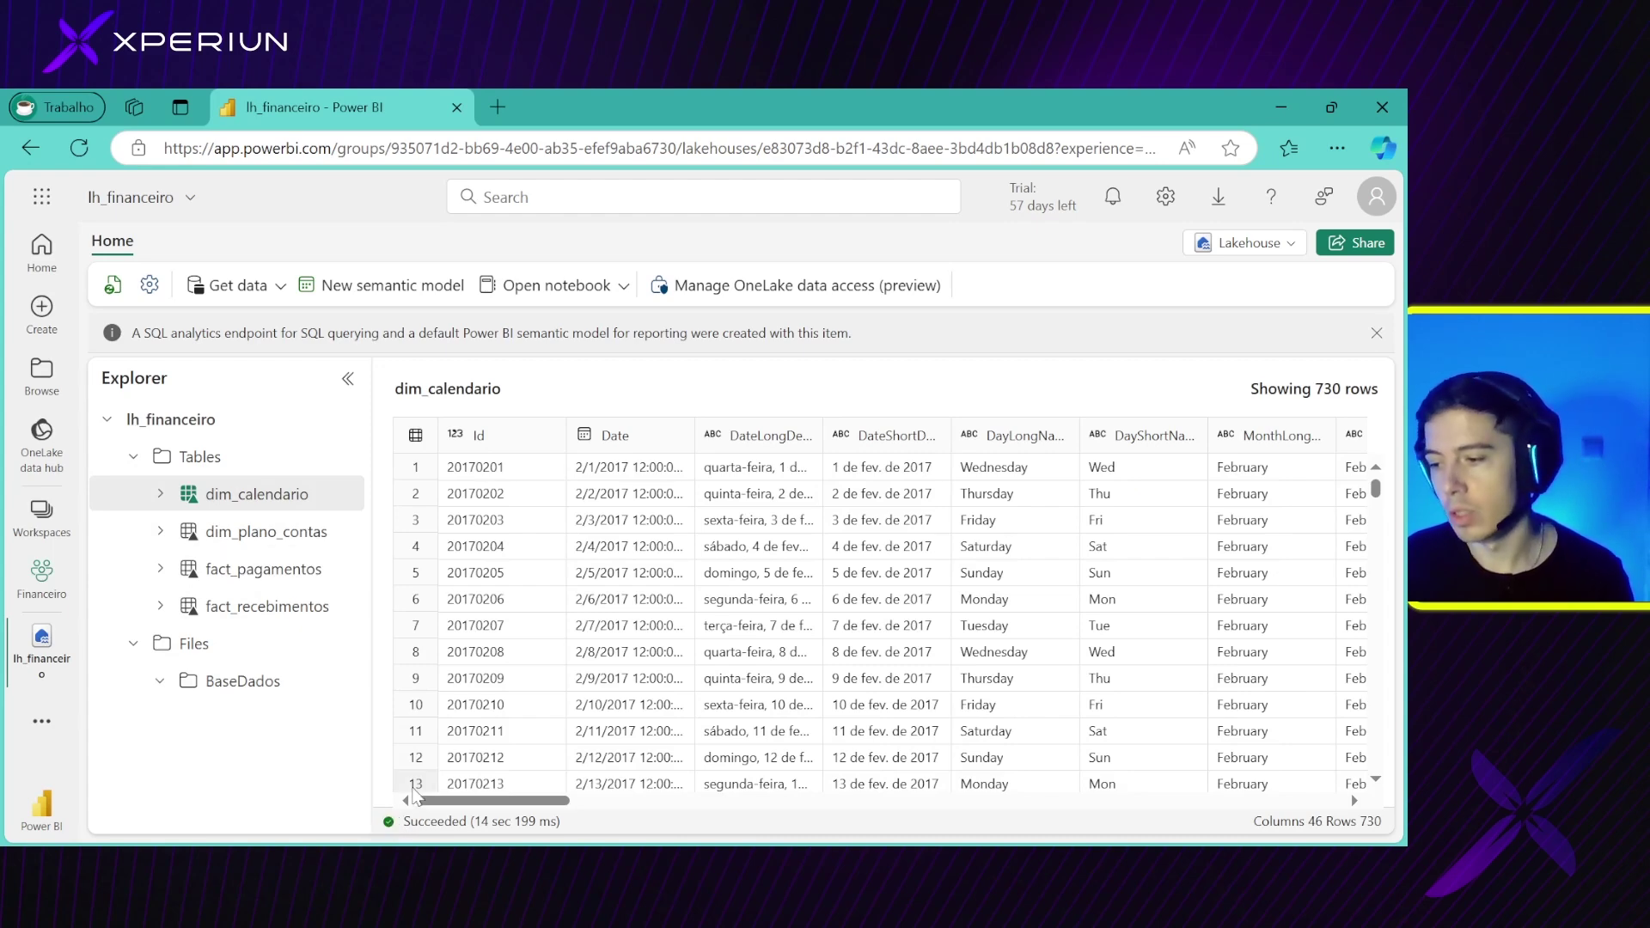
pyautogui.moveTo(492, 803); pyautogui.dragTo(324, 763)
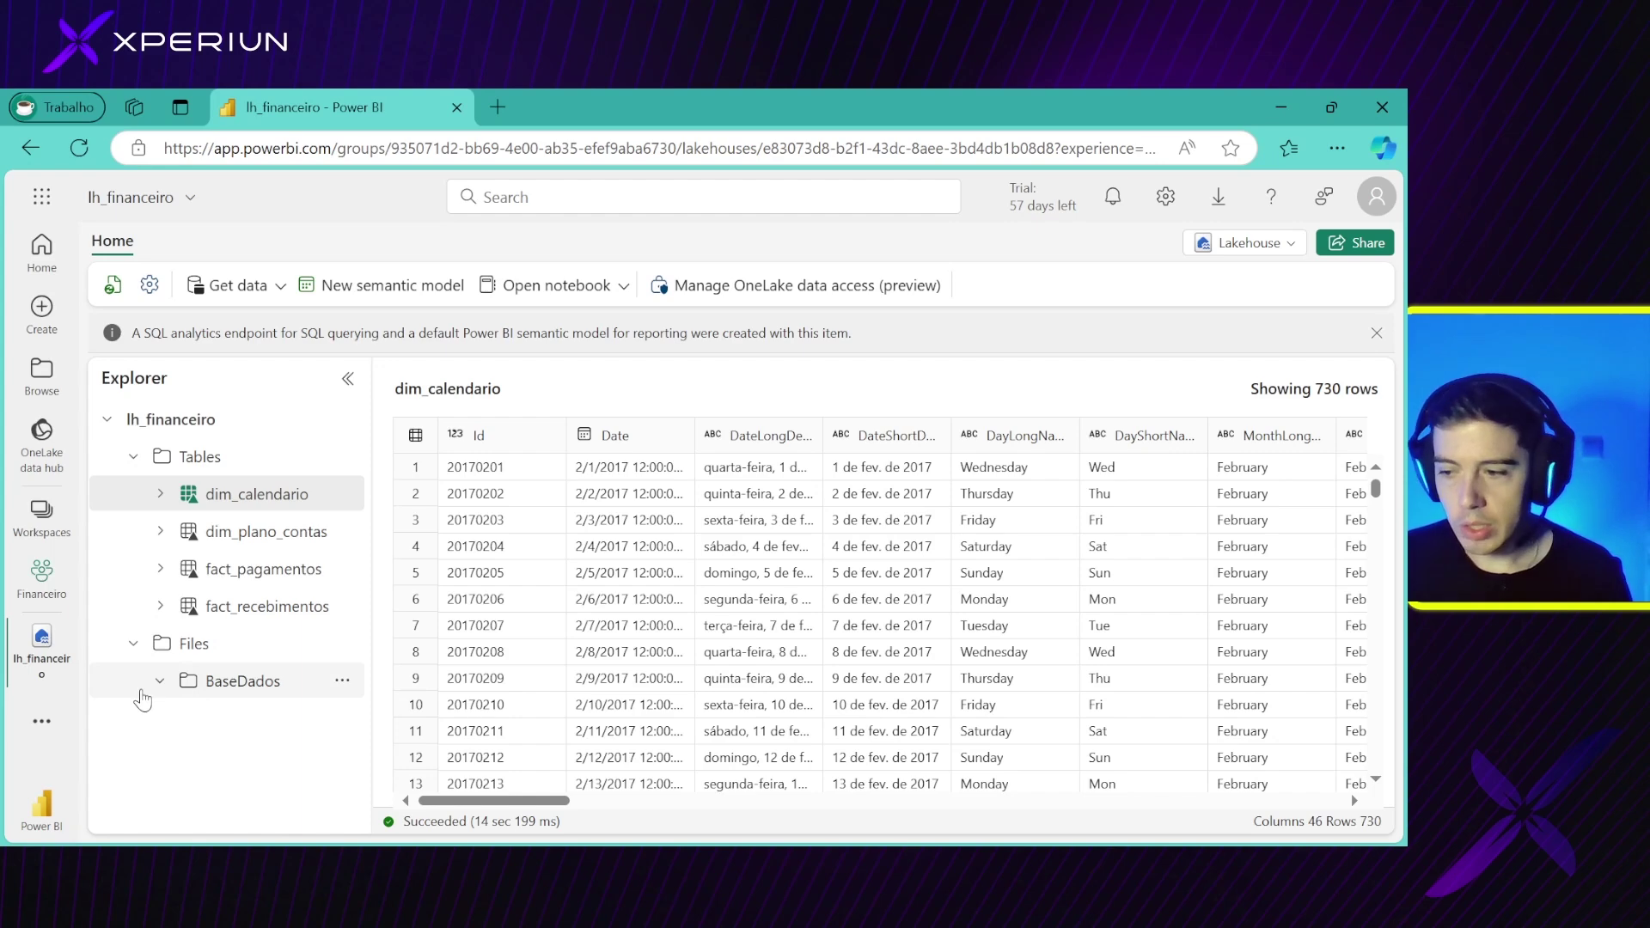
# Return to the BaseDados folder and examine the upload choices for files and folders offered on the Files section
pyautogui.click(203, 684)
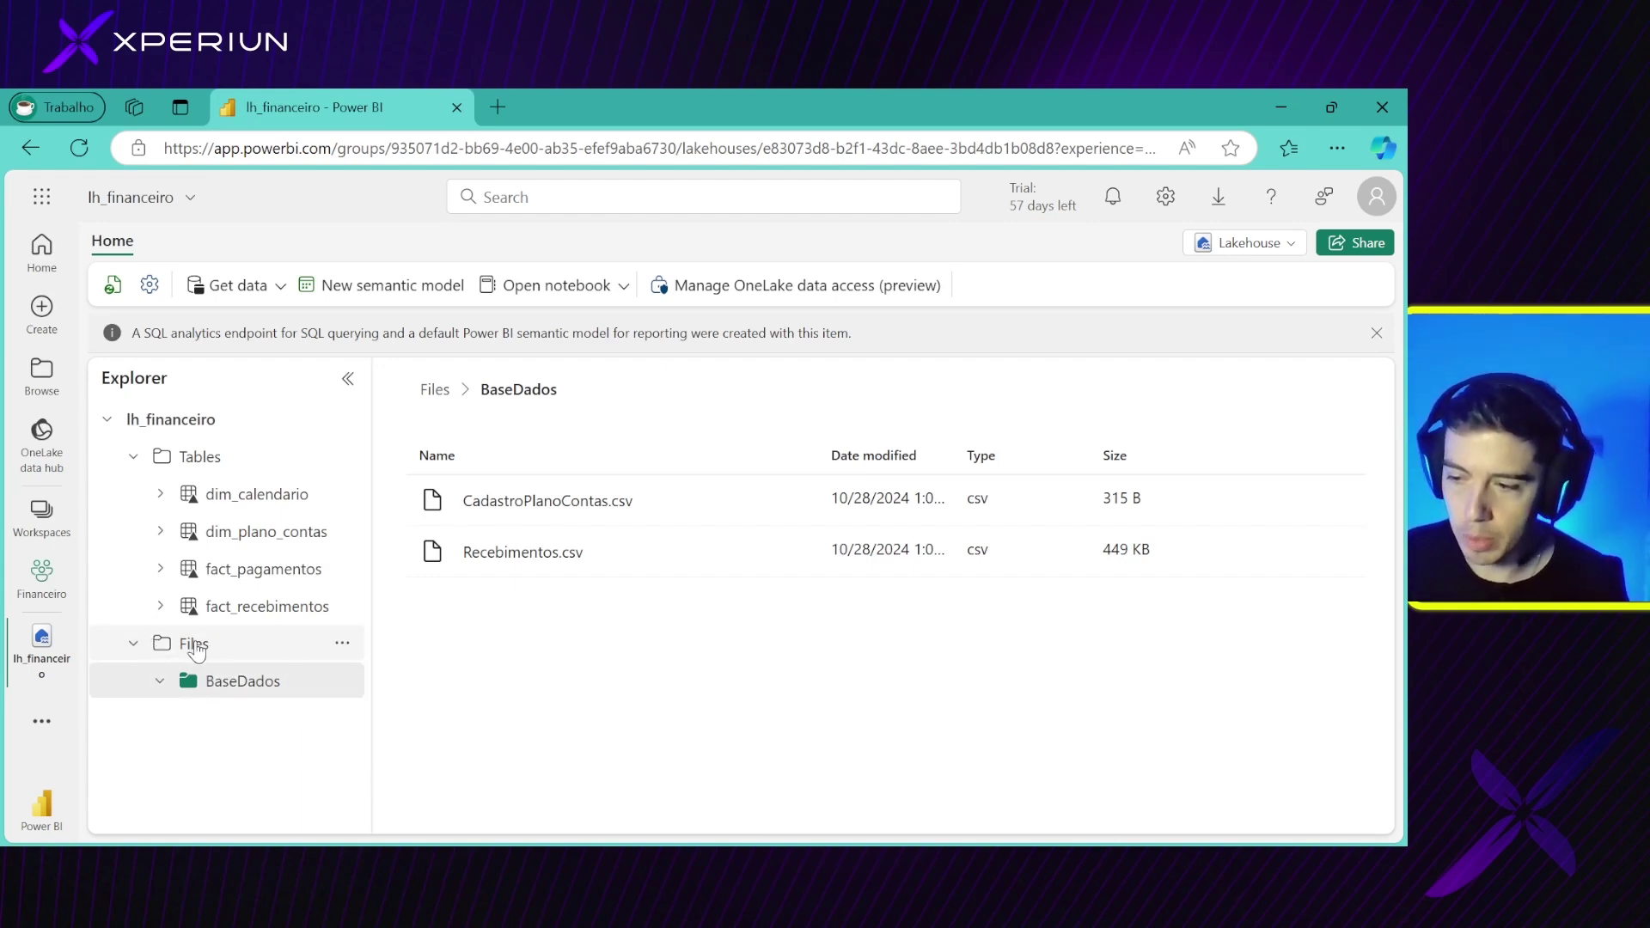
pyautogui.click(342, 646)
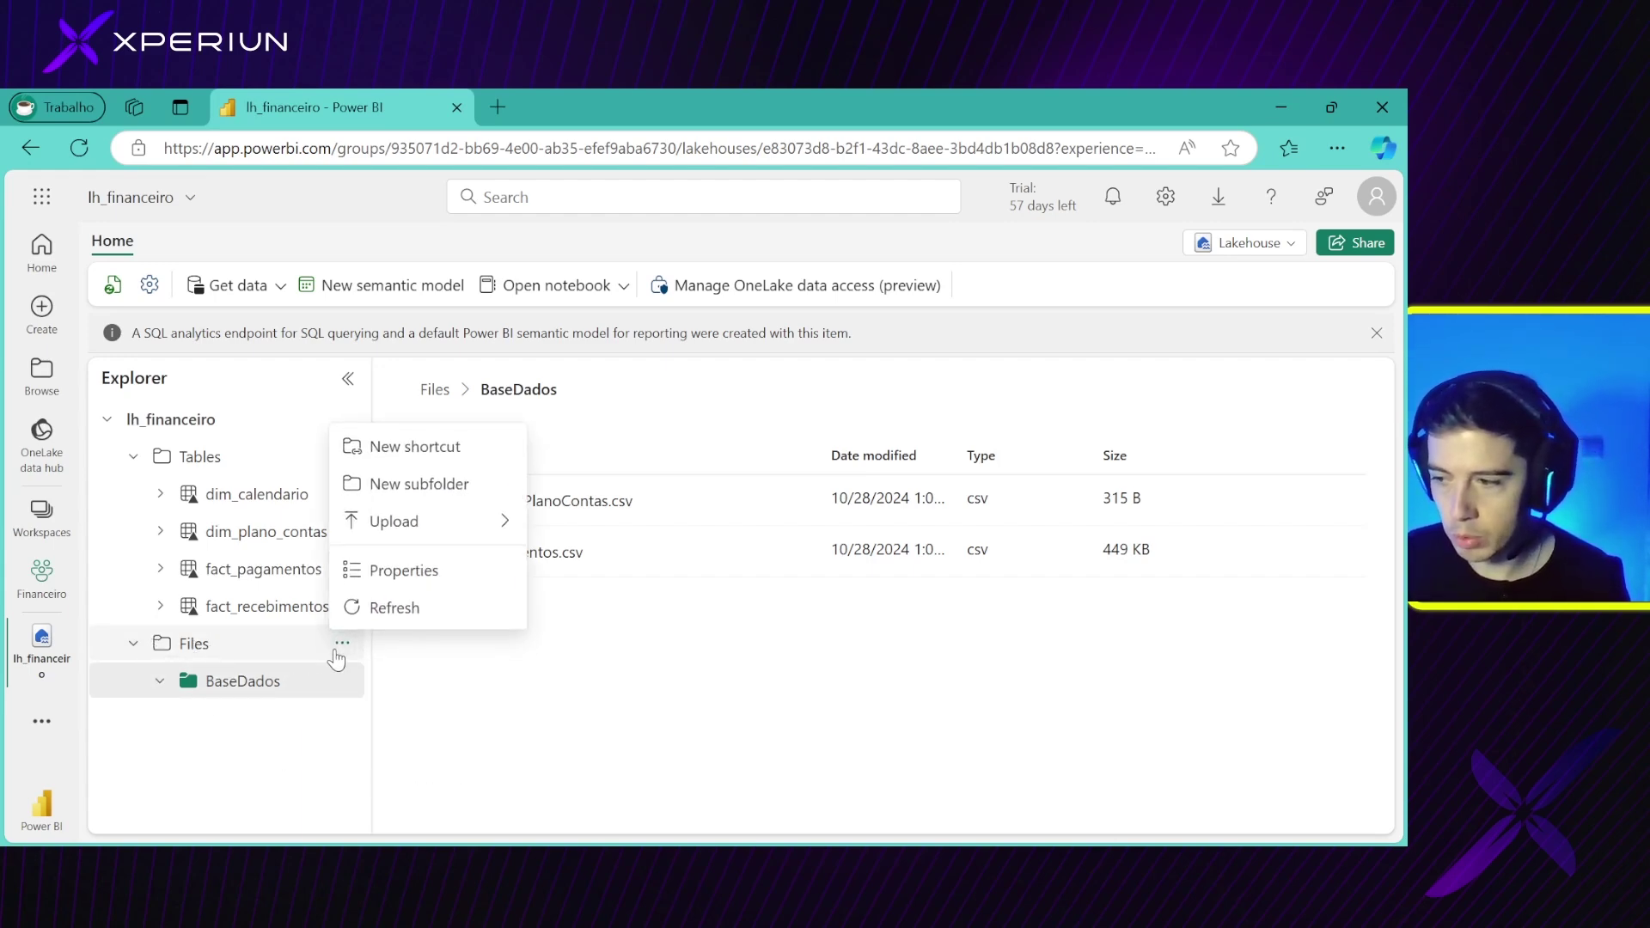
pyautogui.moveTo(411, 526)
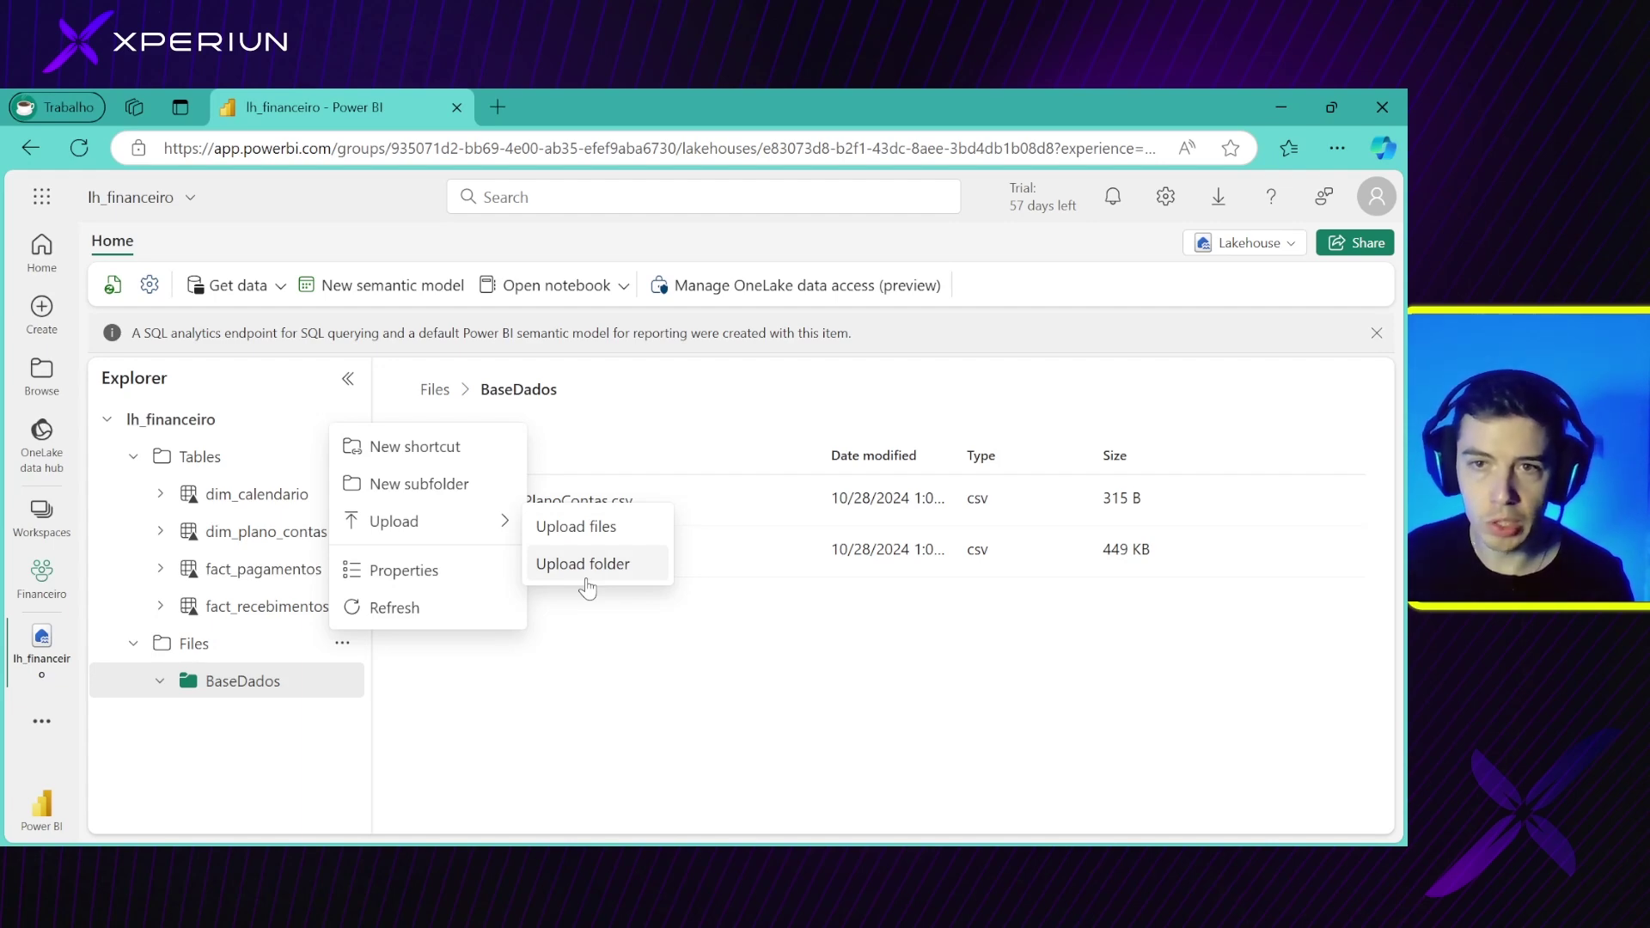
pyautogui.click(231, 679)
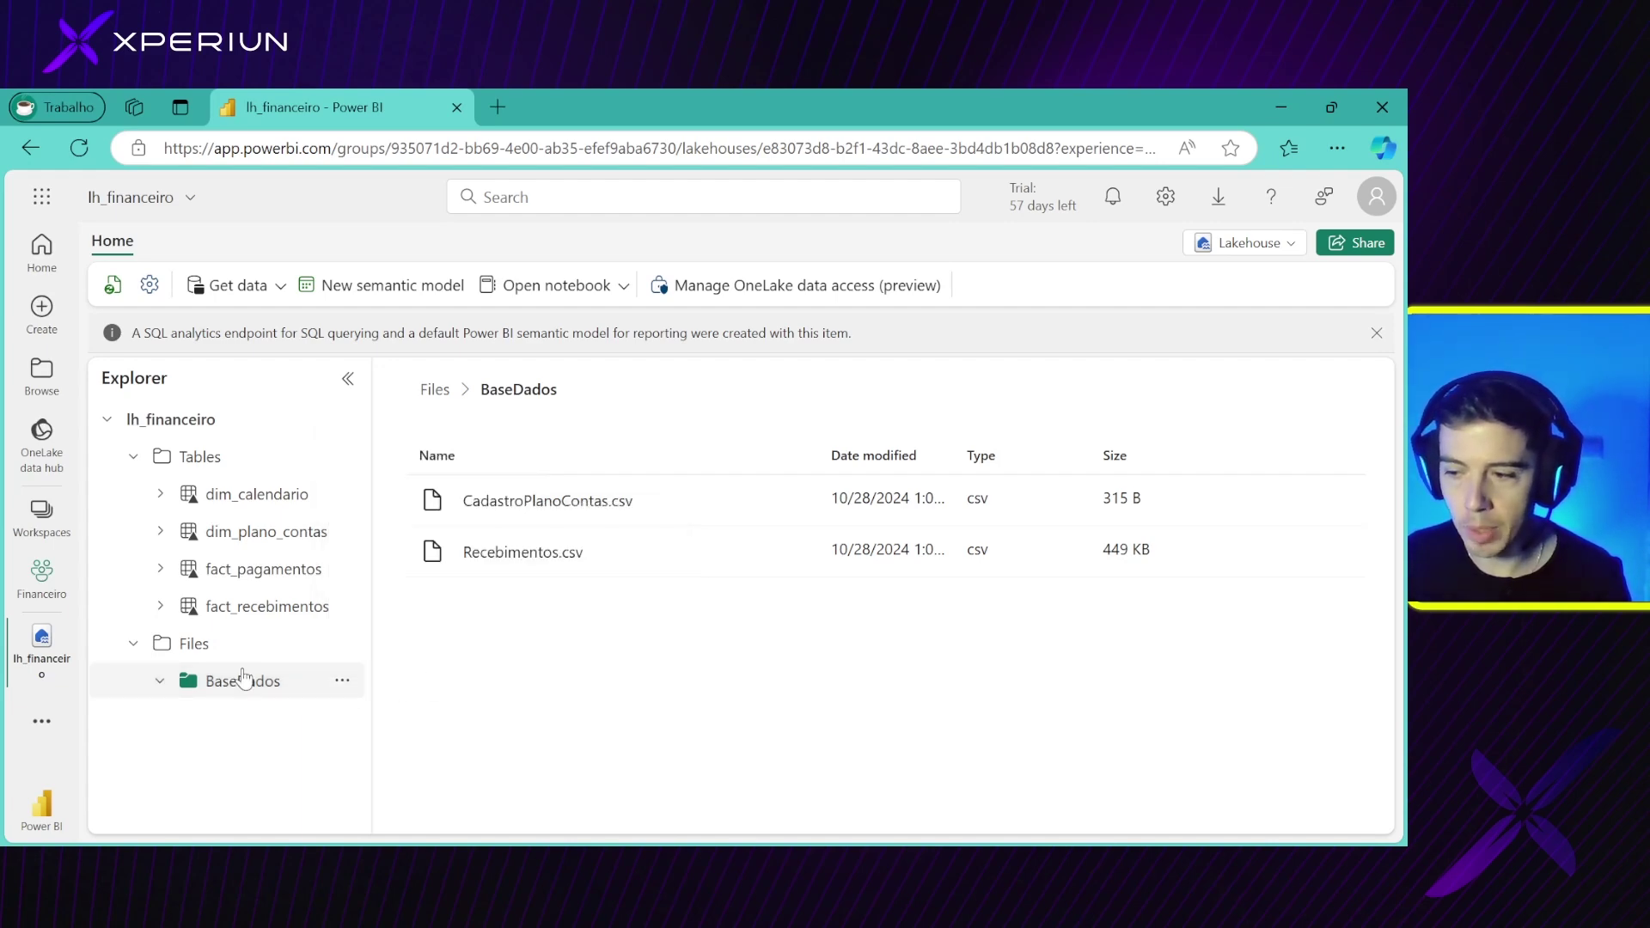
pyautogui.click(198, 646)
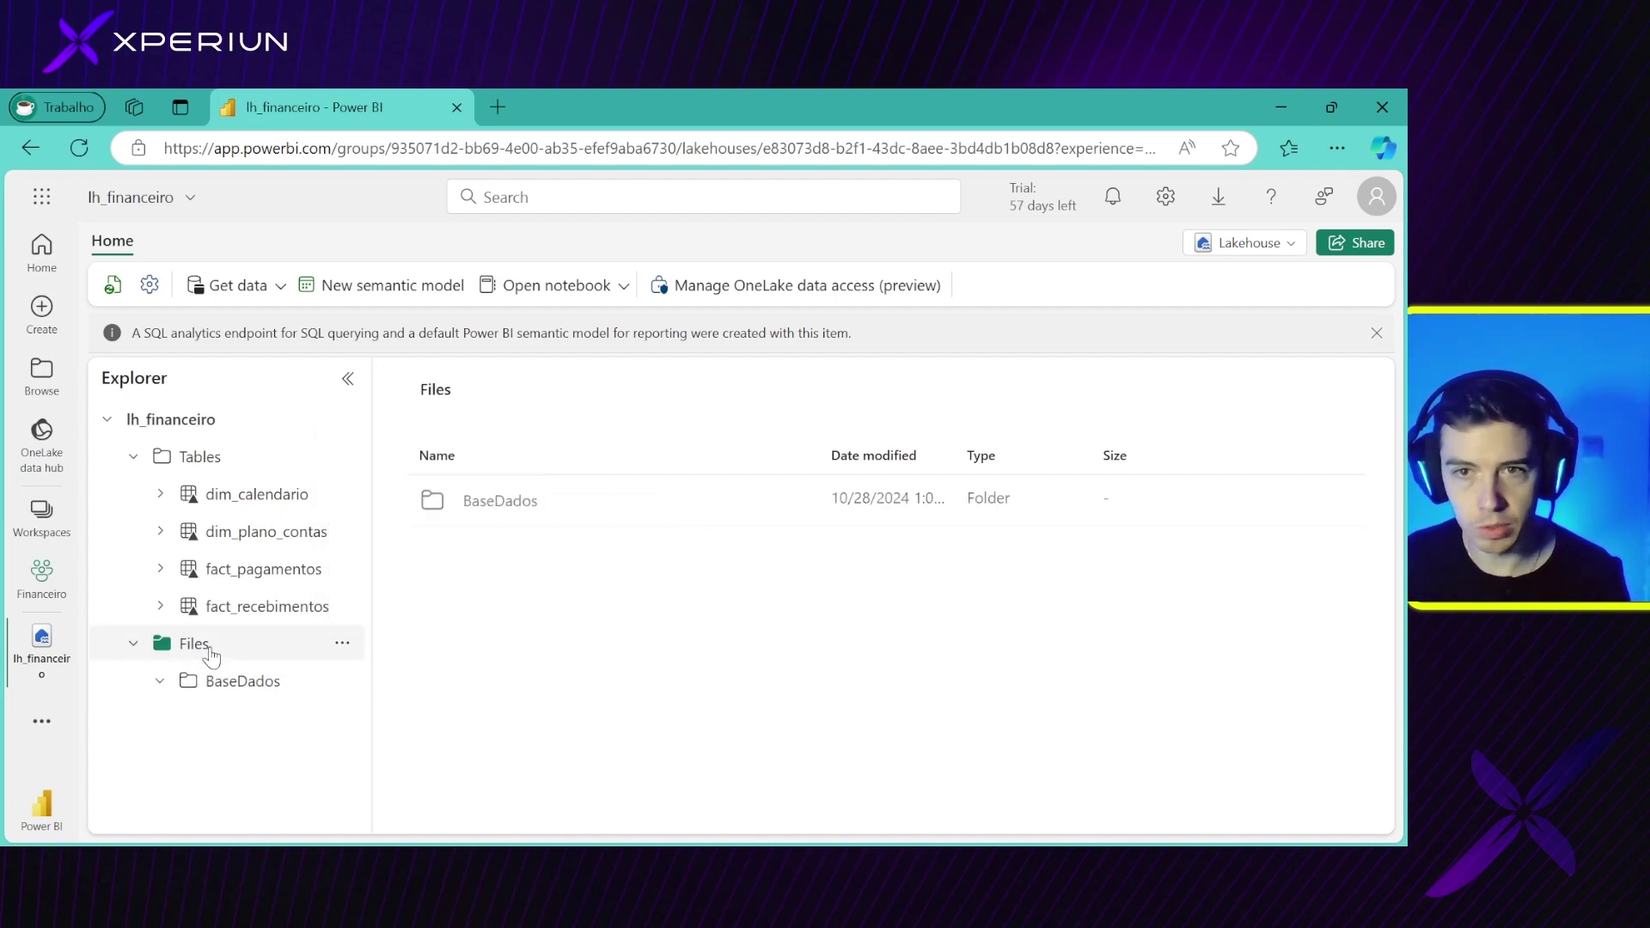
pyautogui.click(342, 644)
pyautogui.moveTo(487, 521)
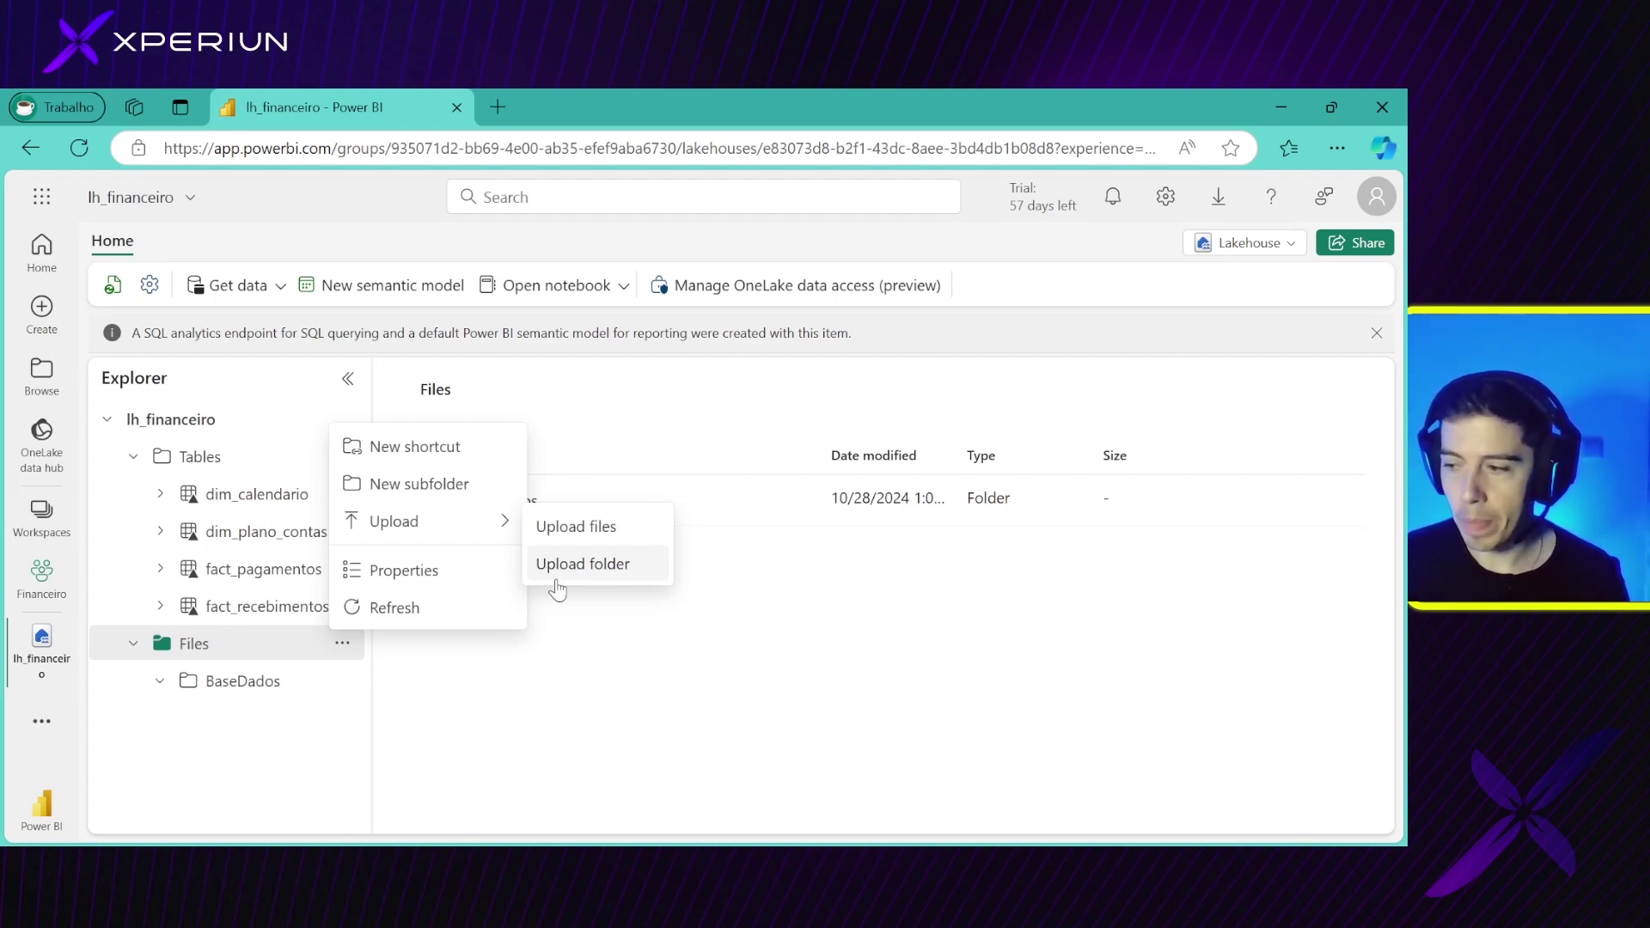
pyautogui.click(520, 657)
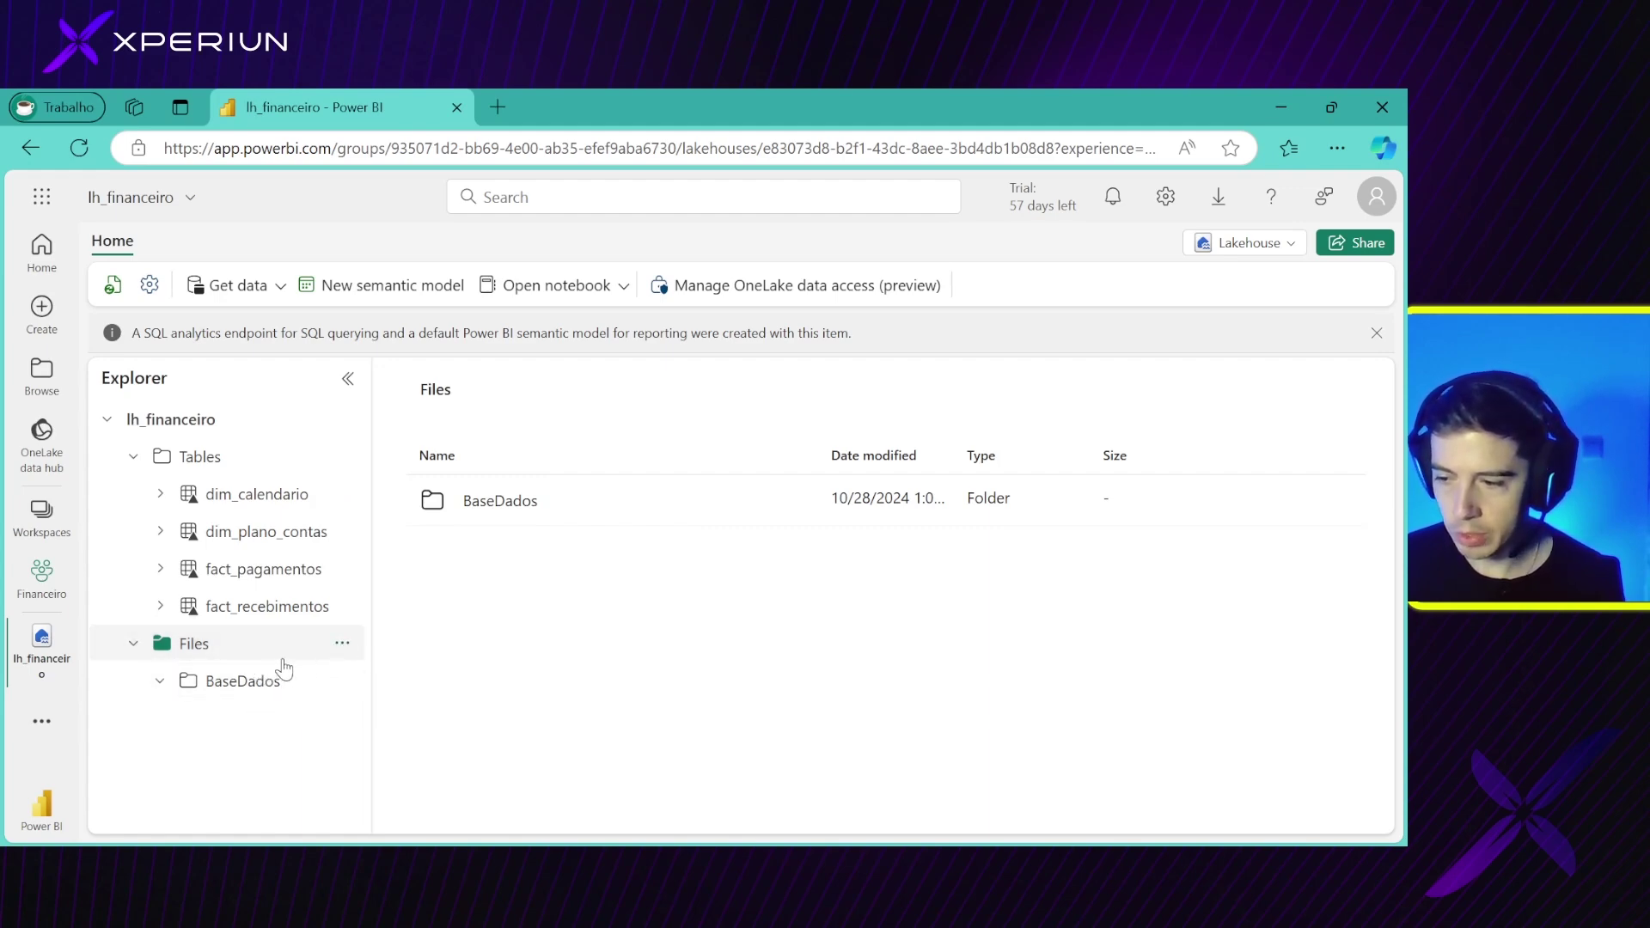
# Create a new subfolder named Dados in the Files section of the lakehouse
pyautogui.click(339, 645)
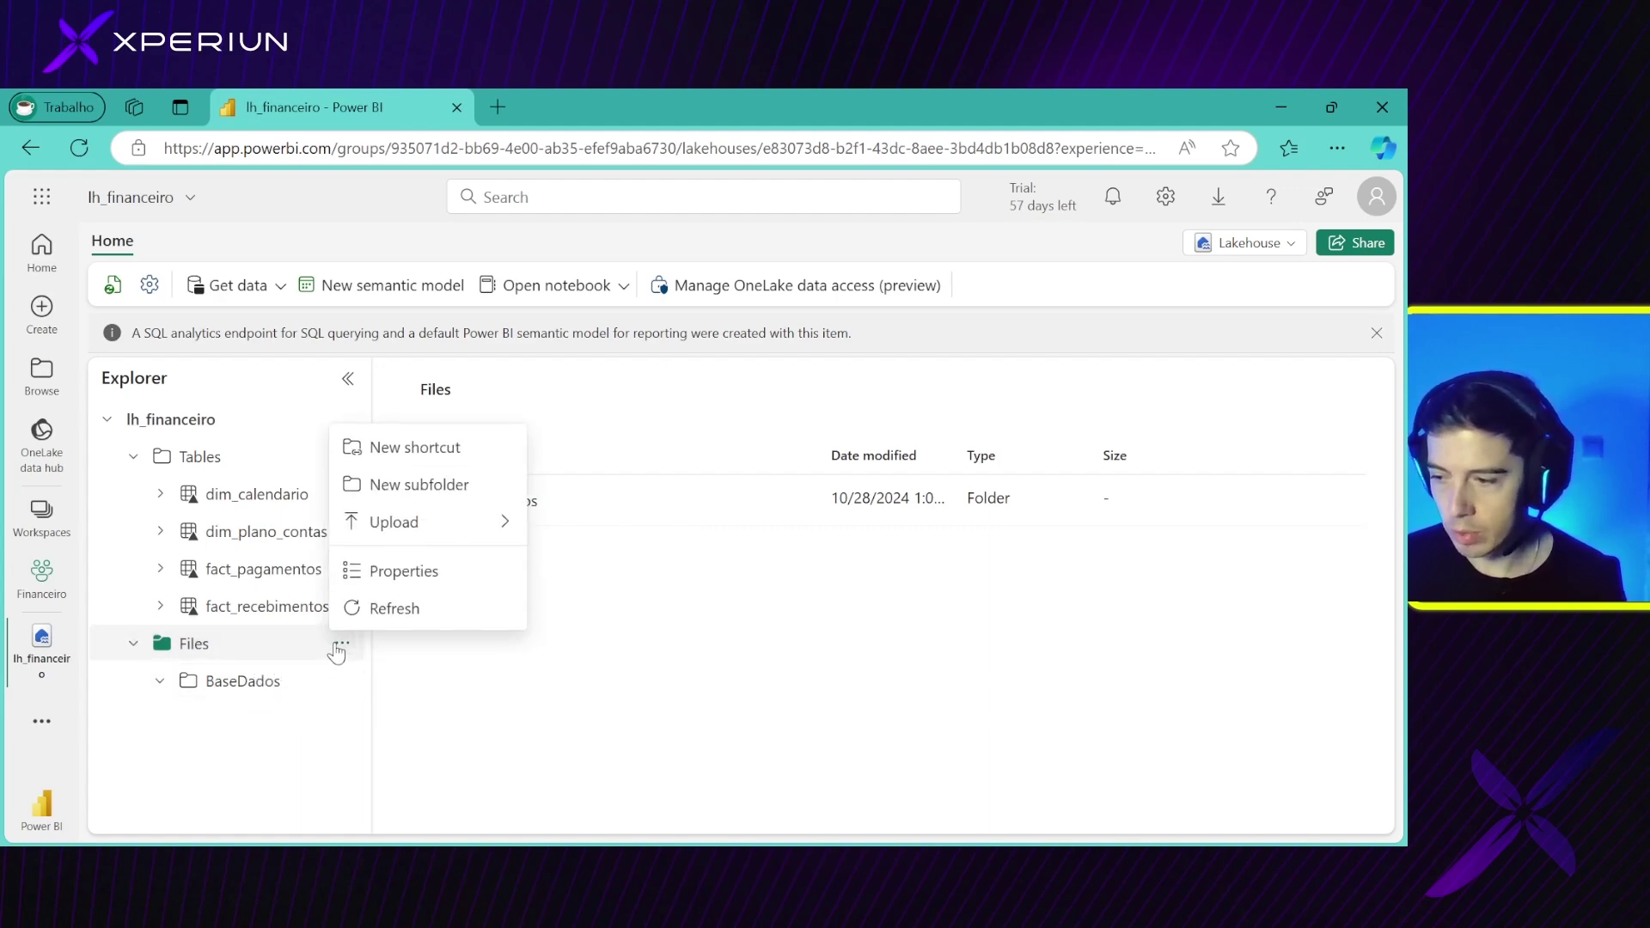
pyautogui.click(476, 486)
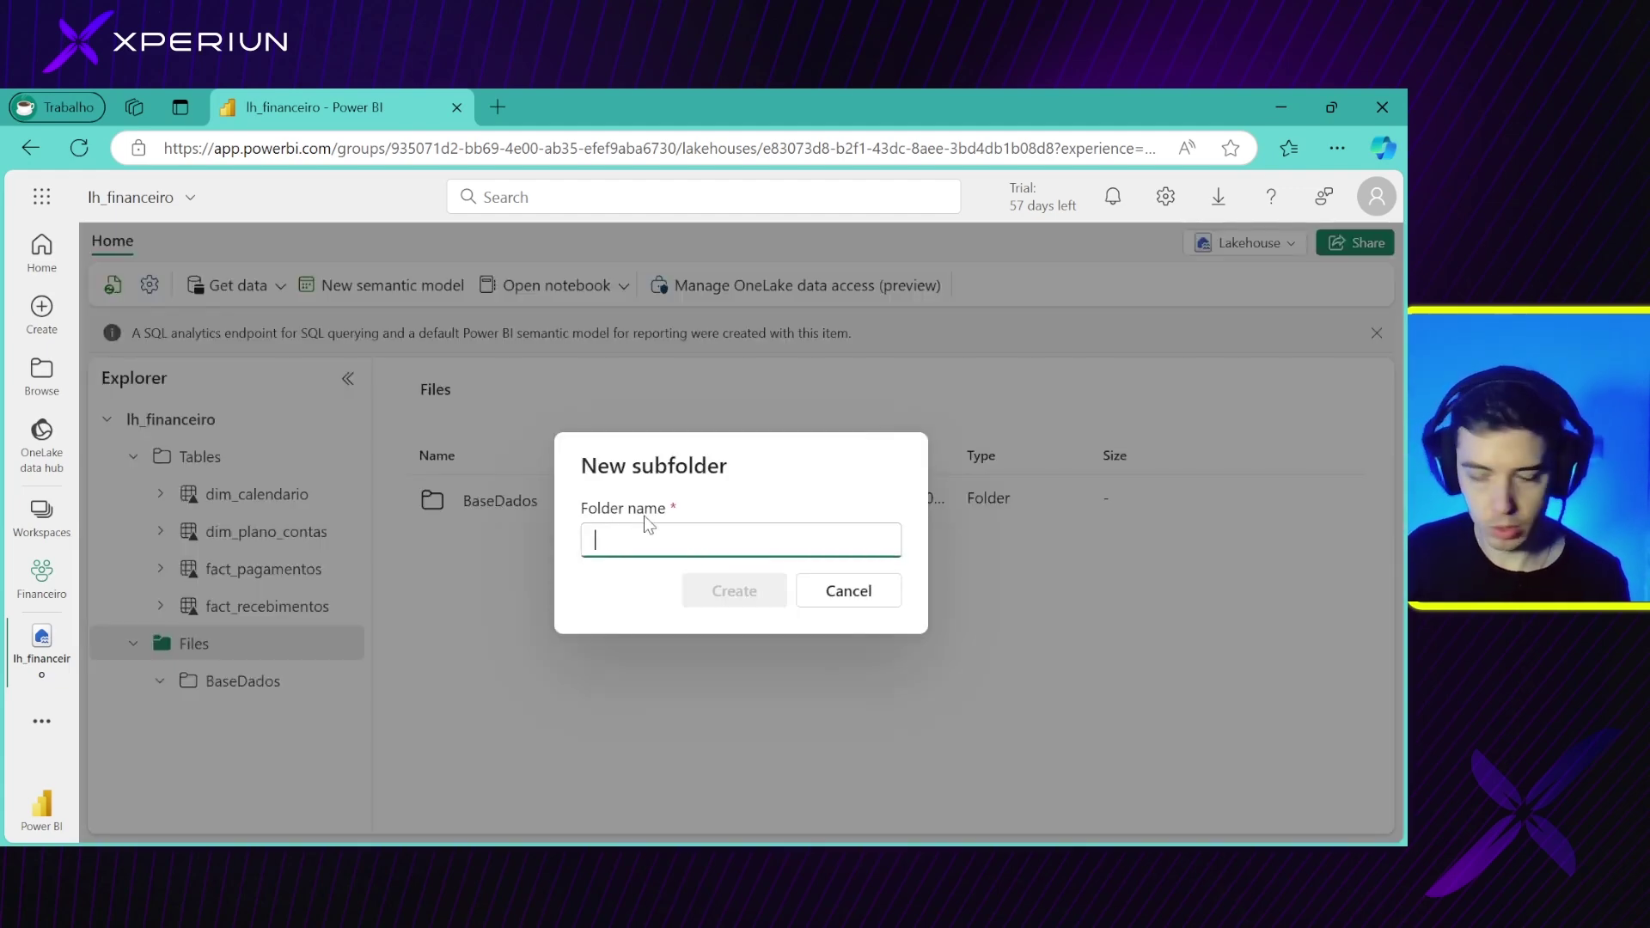
pyautogui.write('Dados')
pyautogui.click(719, 593)
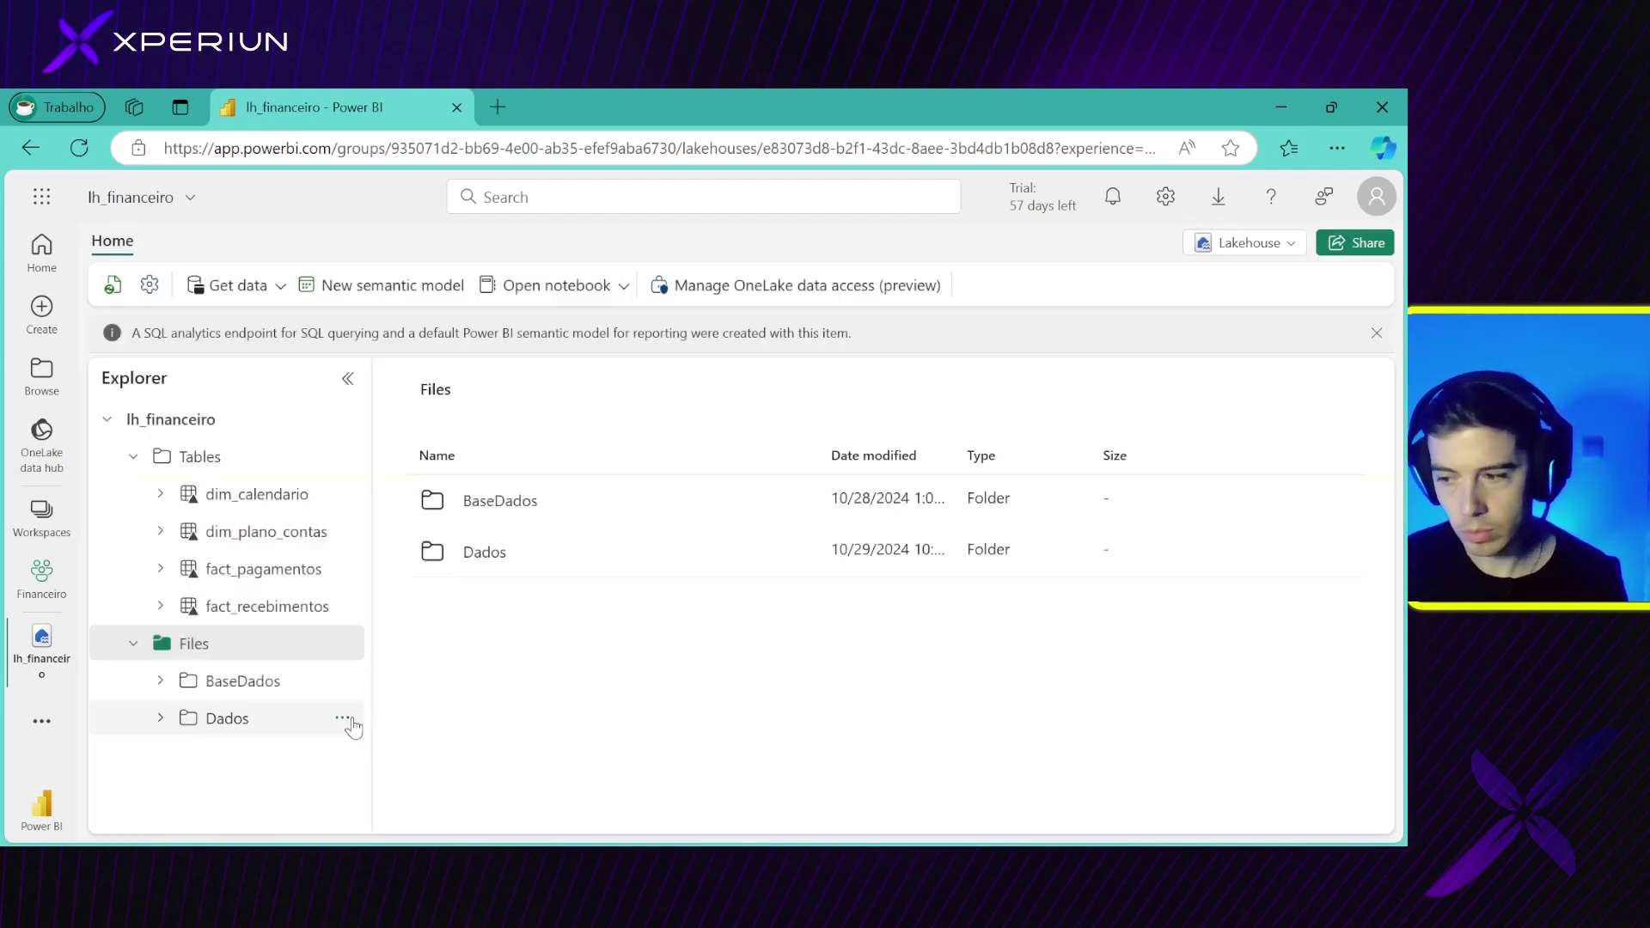
# Select CadastroPlanoContas.csv and Recebimentos.csv for upload to the Dados folder, and leave the upload form without uploading
pyautogui.click(241, 717)
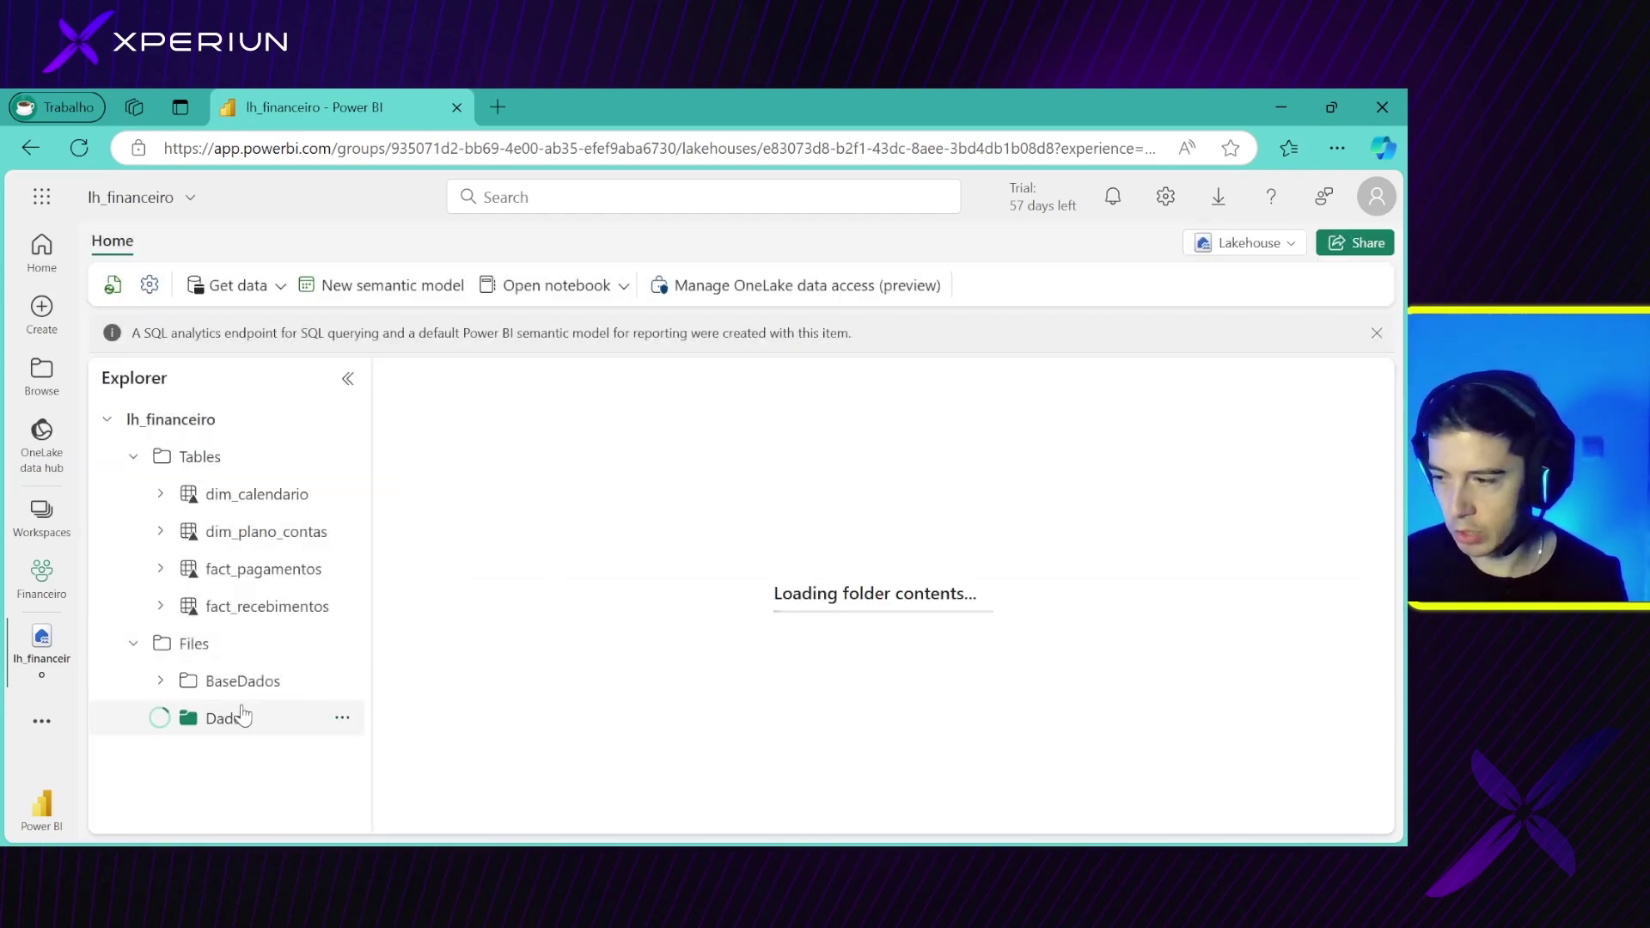
pyautogui.click(342, 718)
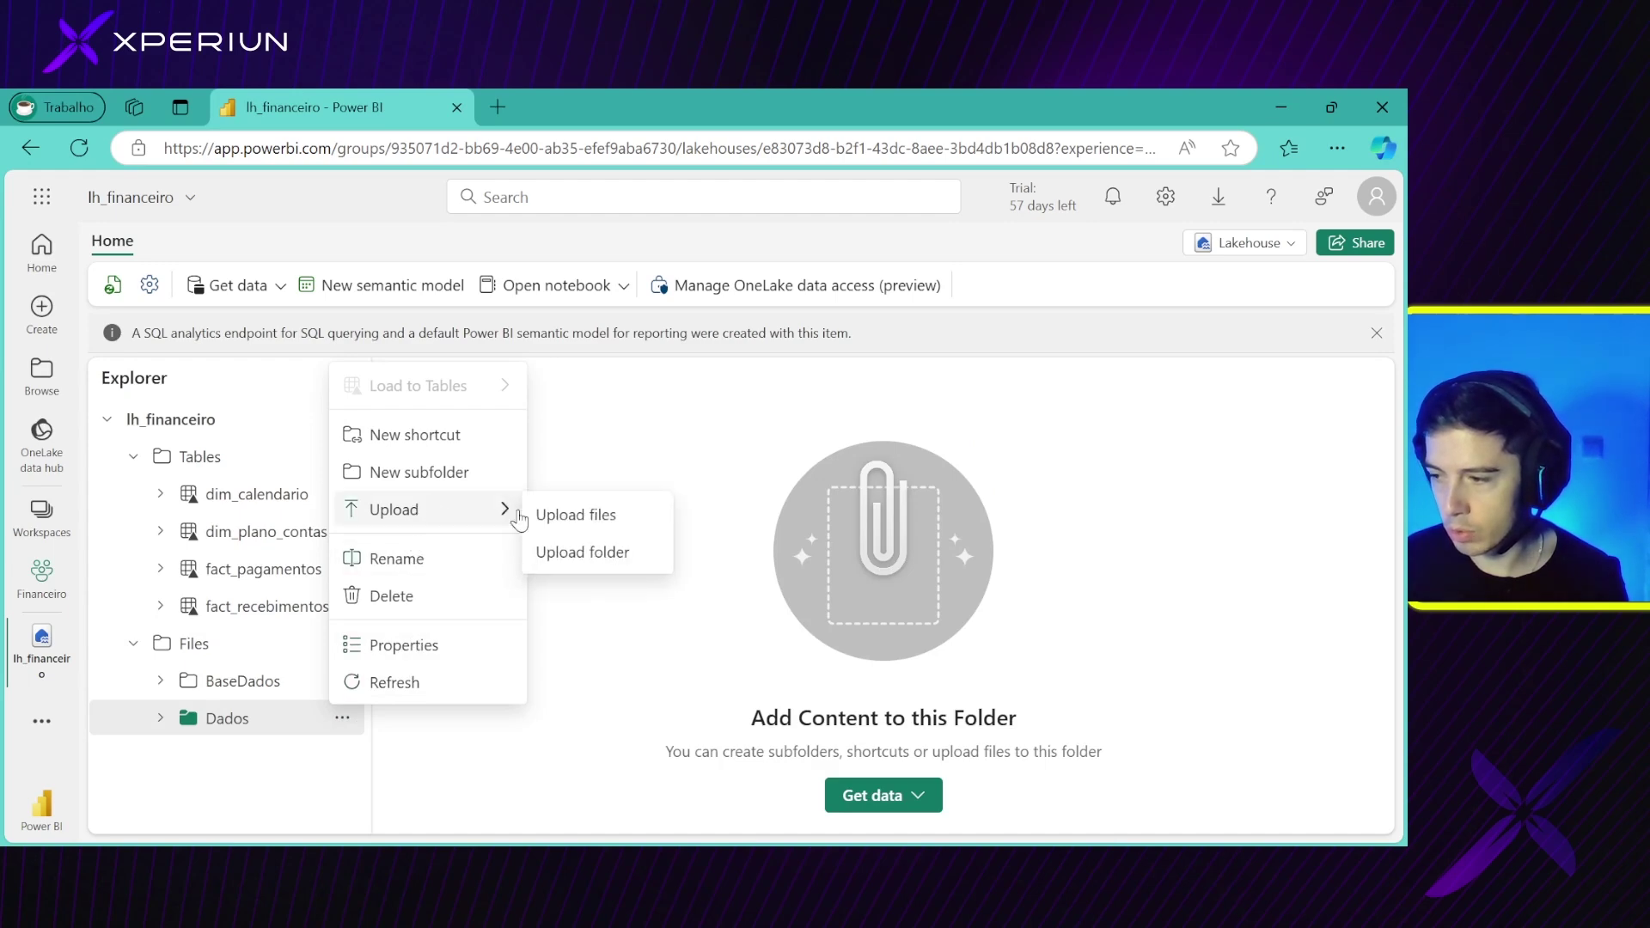
pyautogui.click(554, 516)
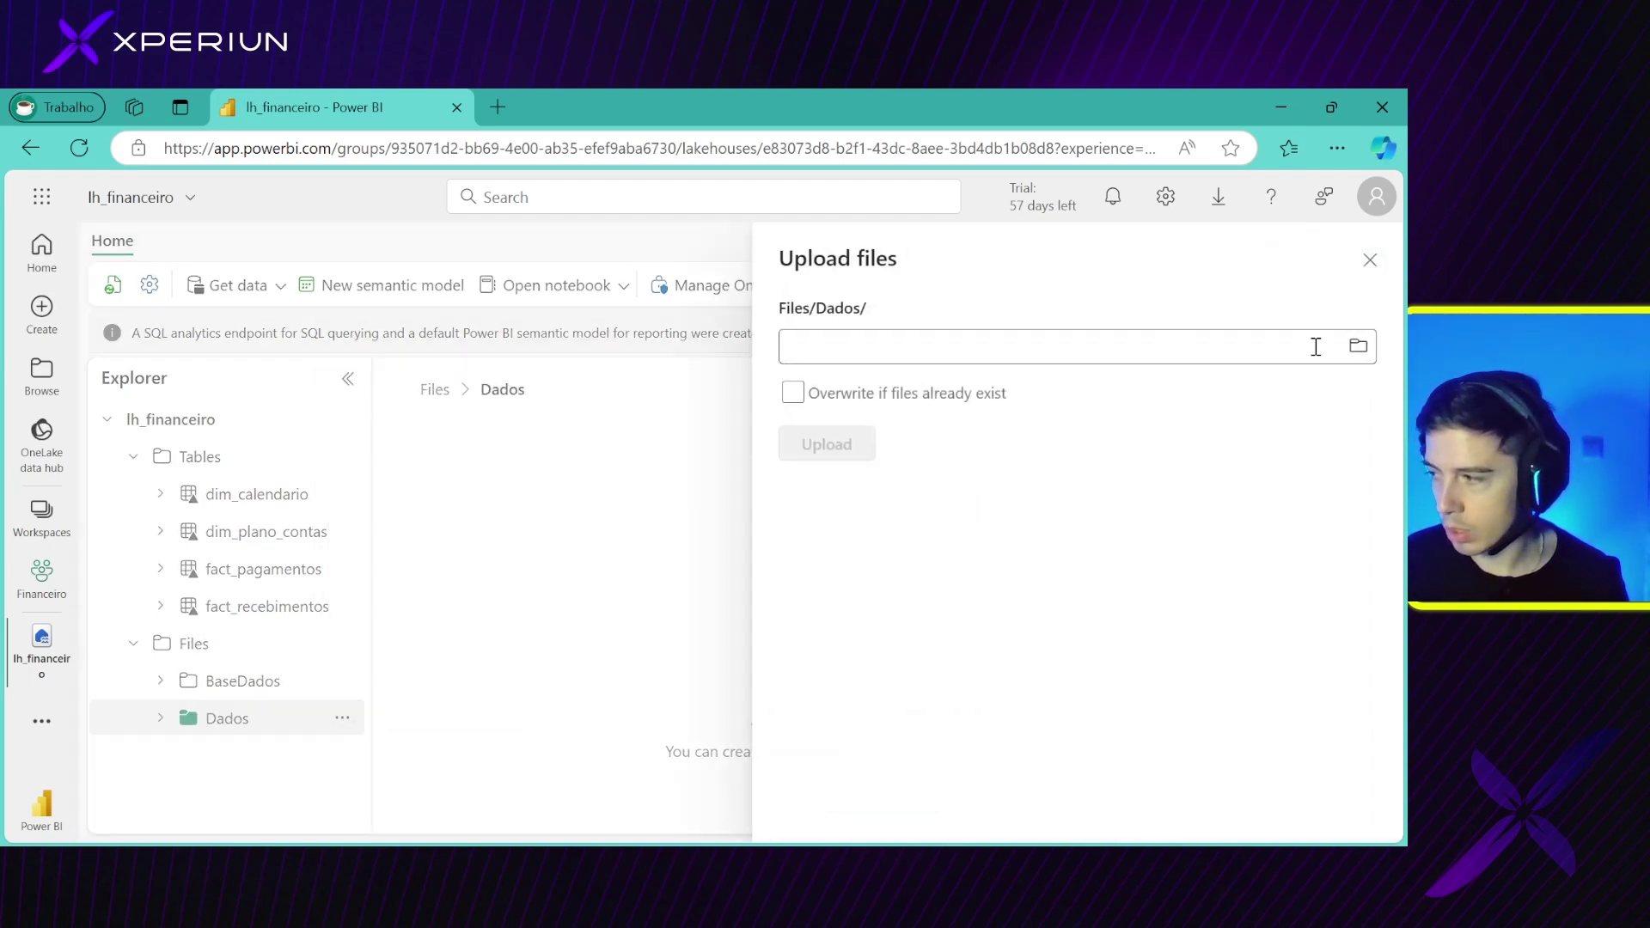
pyautogui.click(1357, 346)
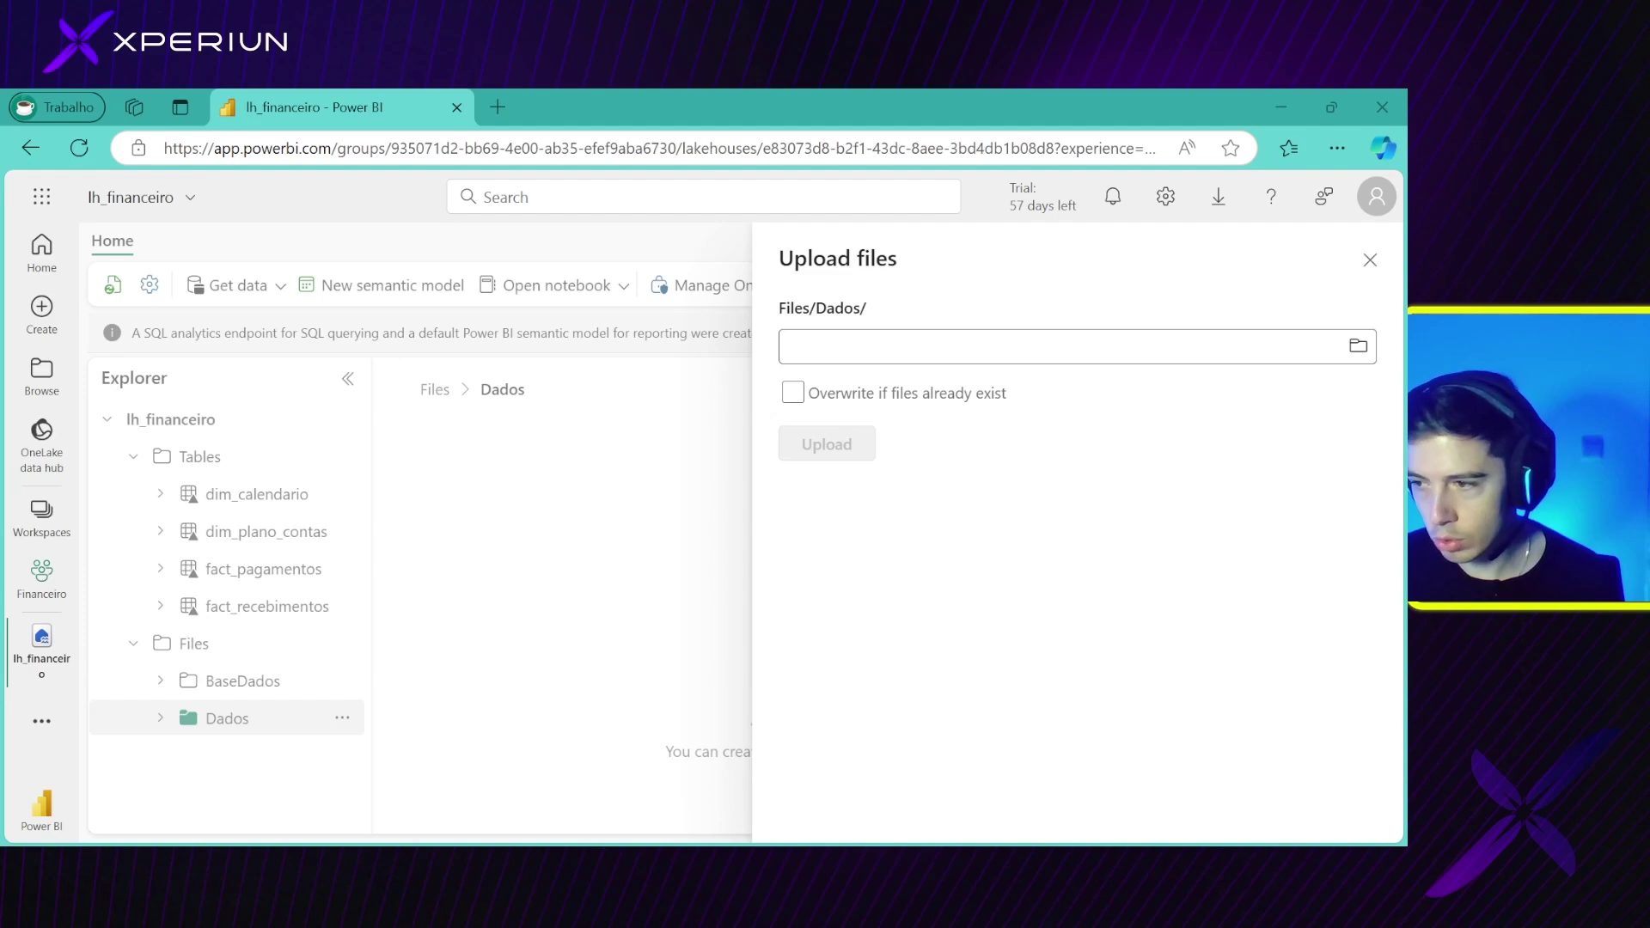
pyautogui.click(863, 652)
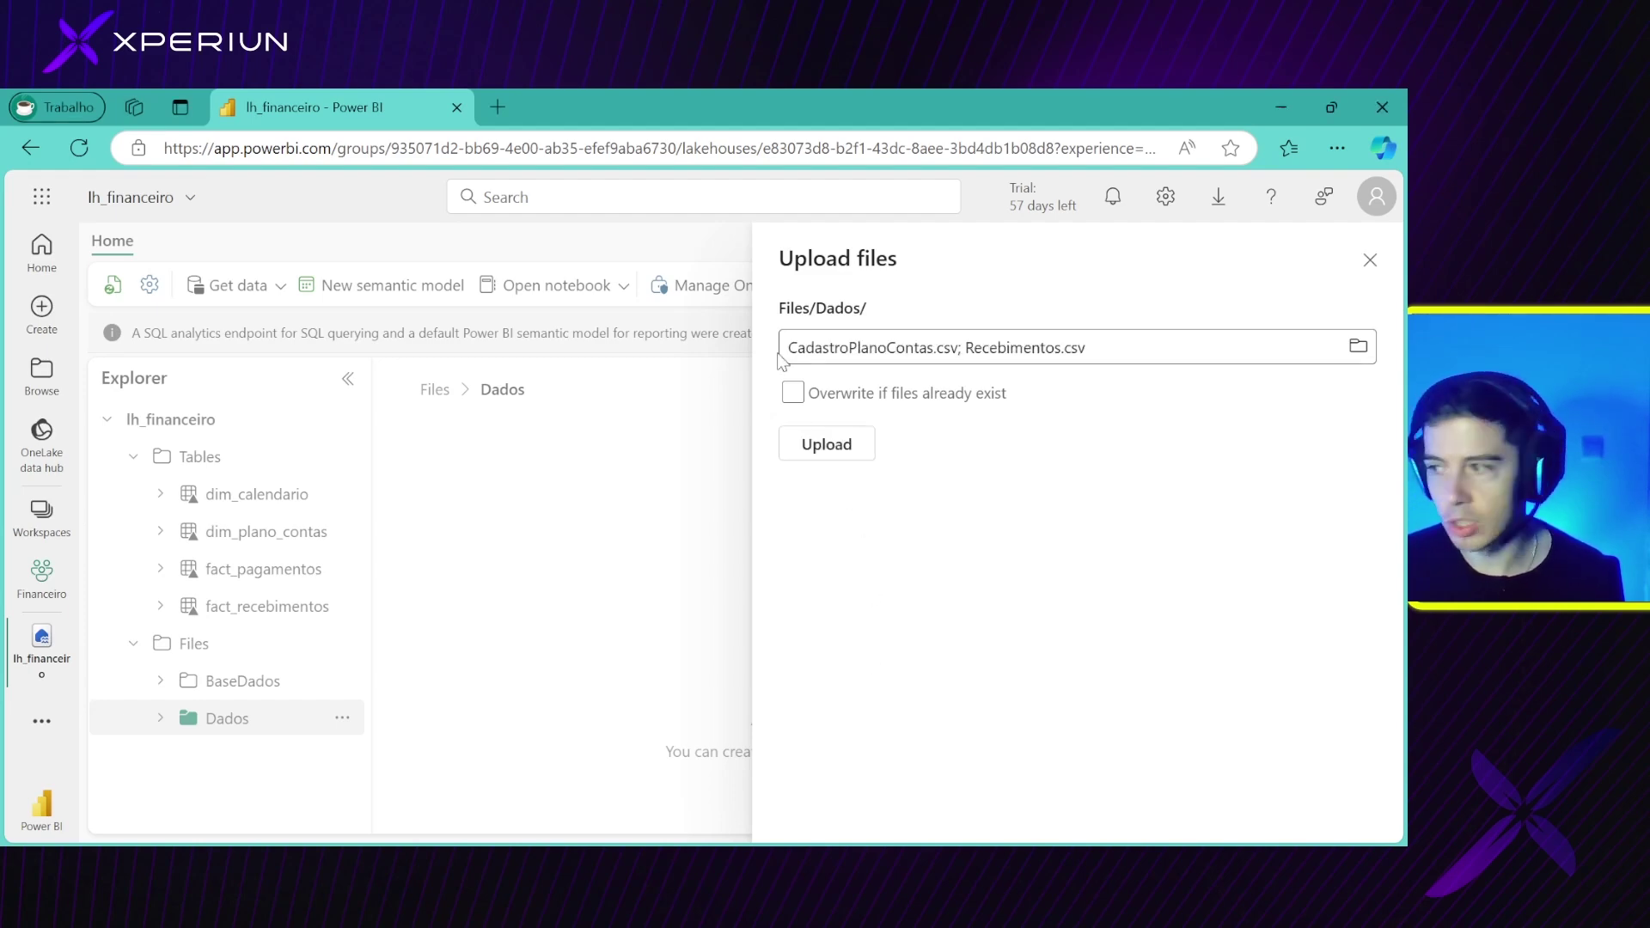
pyautogui.moveTo(788, 347); pyautogui.dragTo(1138, 346)
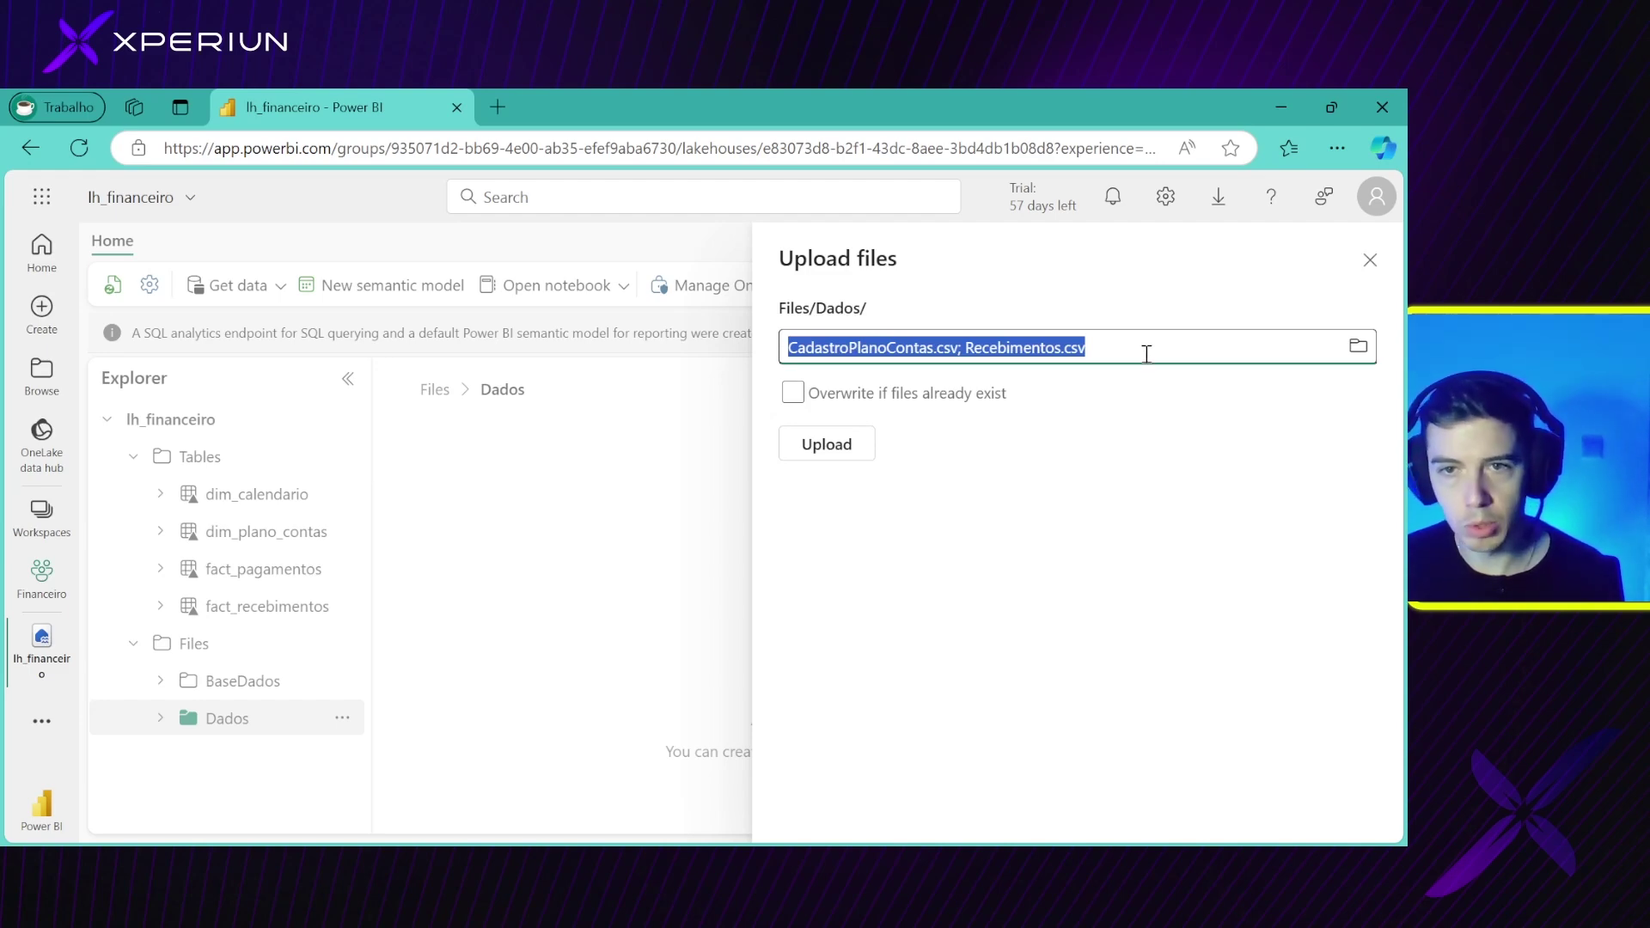
pyautogui.hotkey('alt', 'Tab')
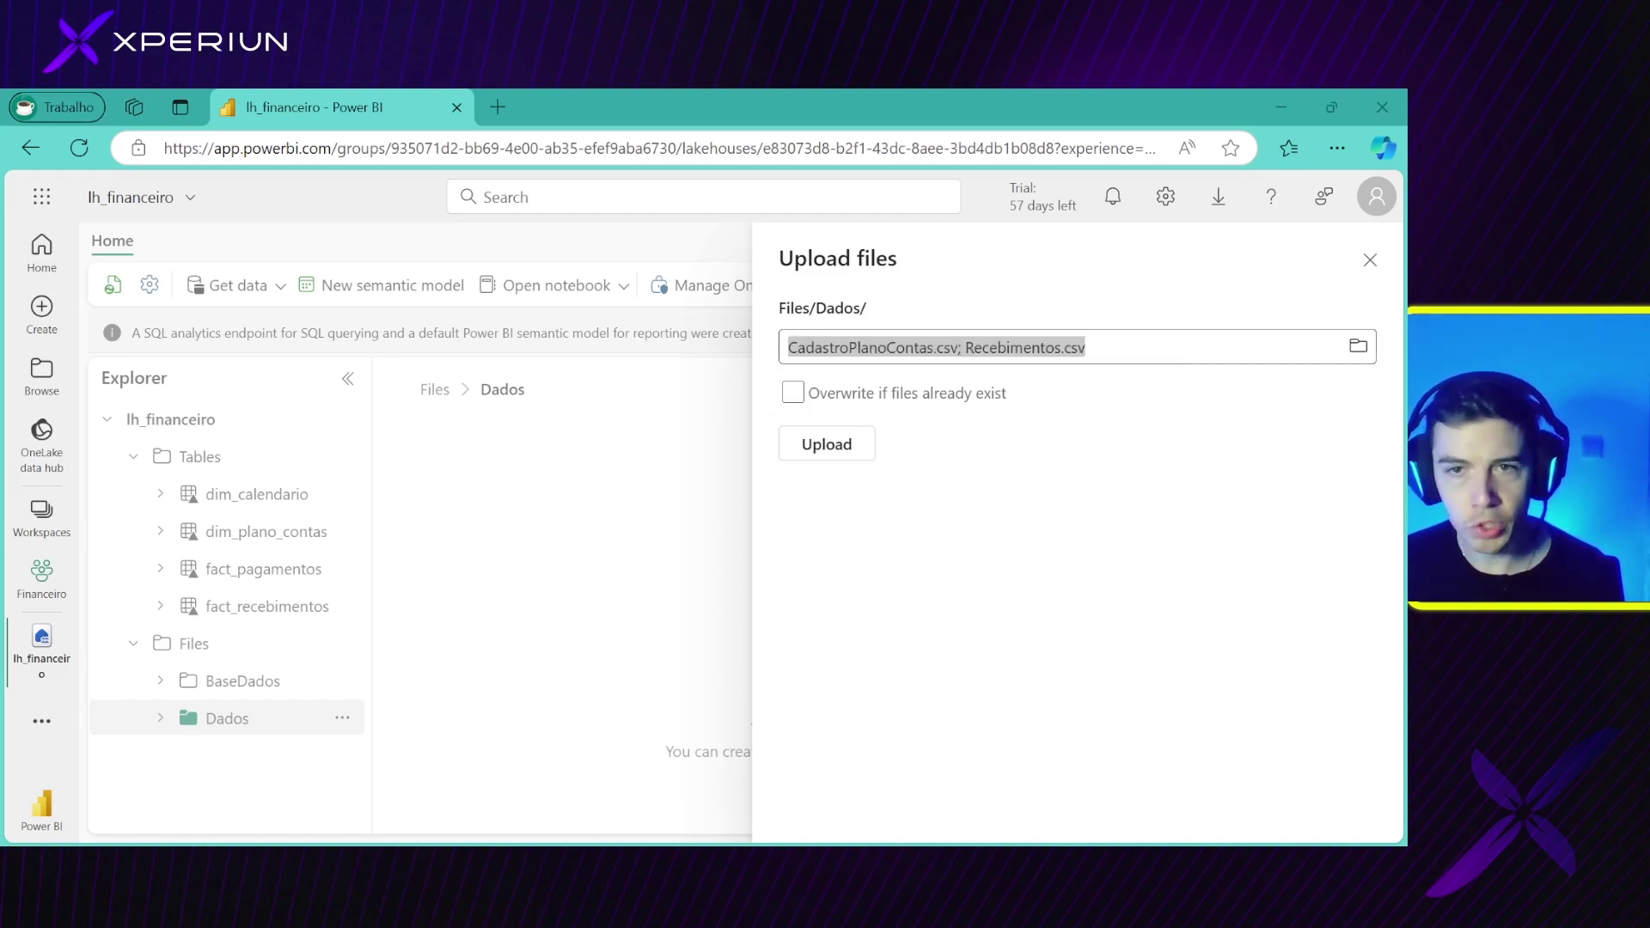
pyautogui.click(996, 664)
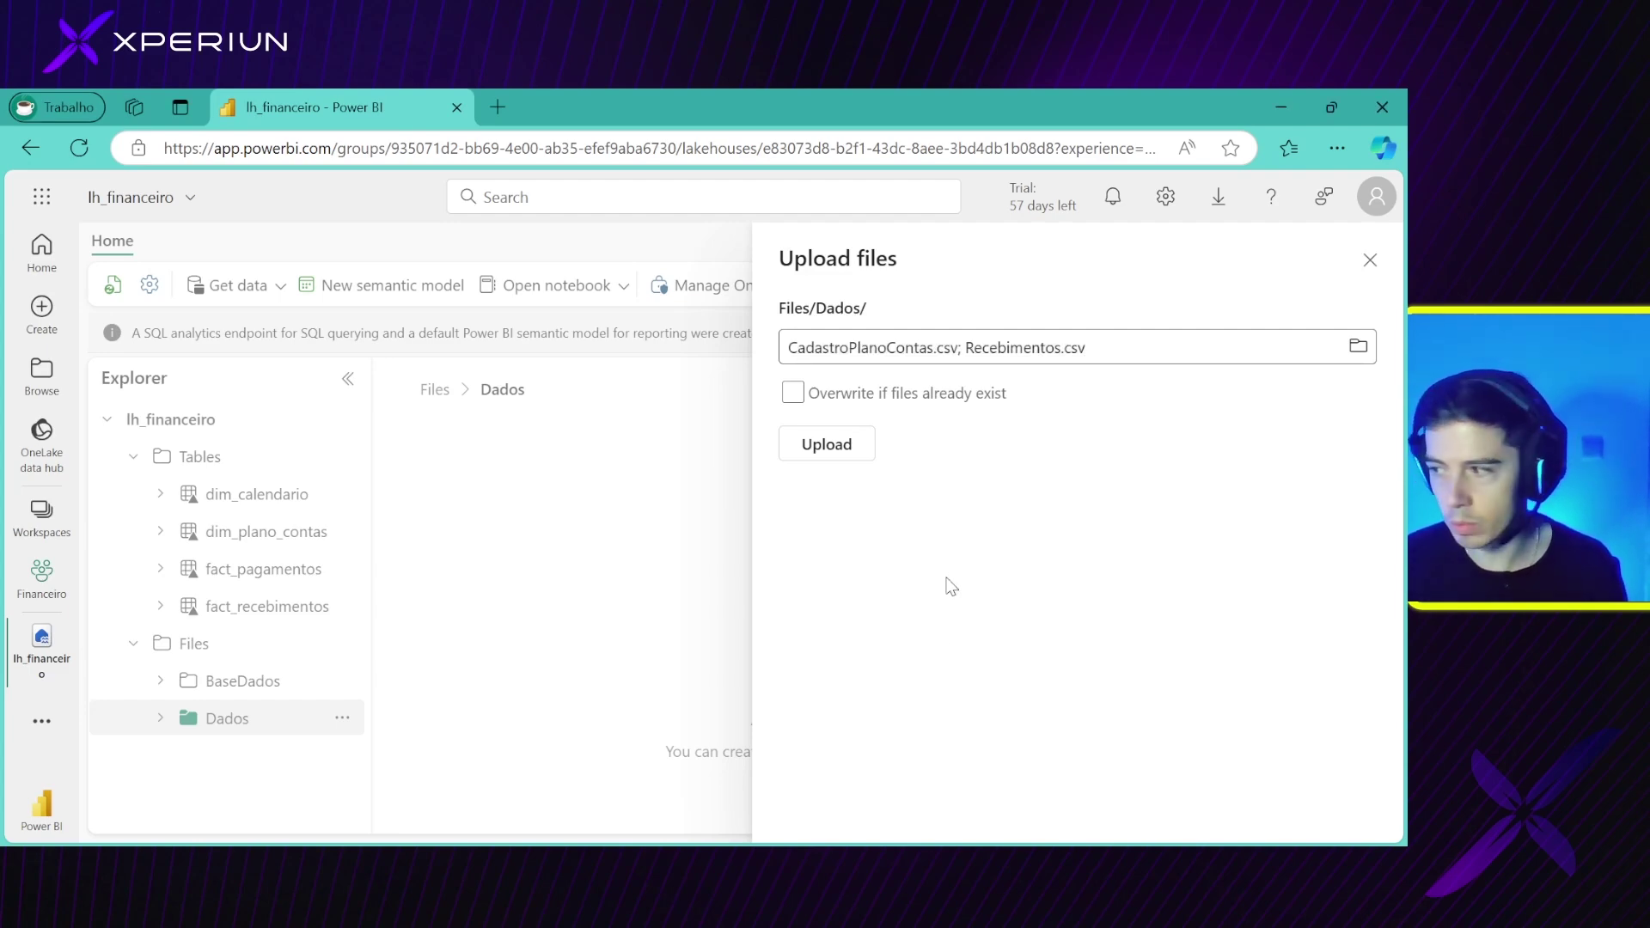
pyautogui.click(1370, 260)
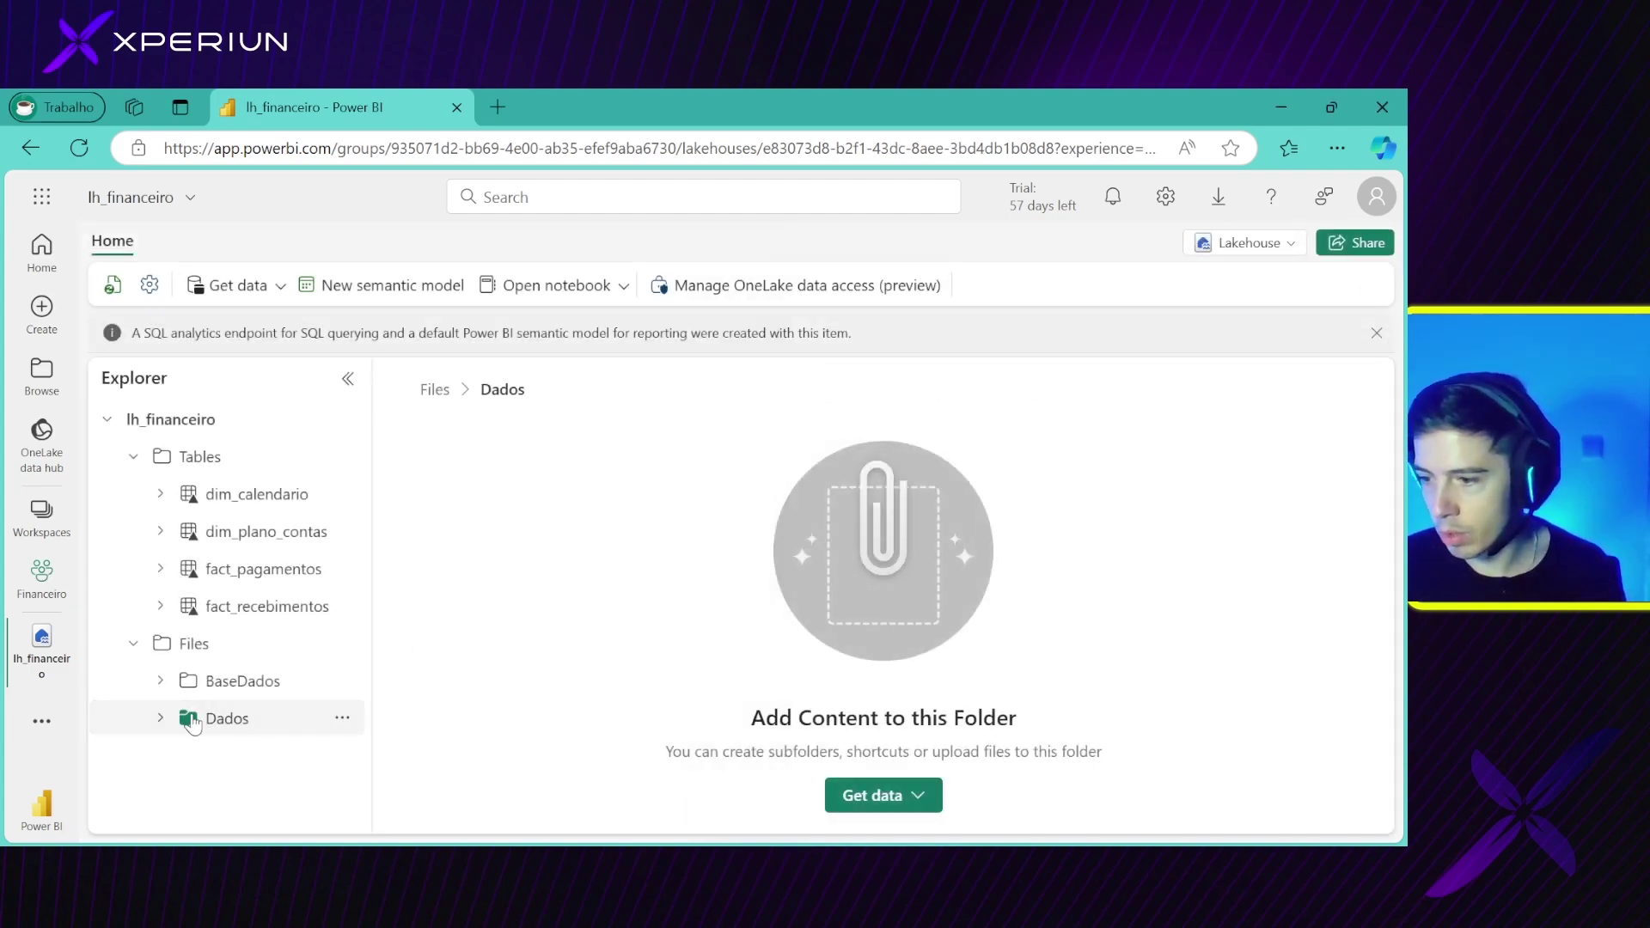
# Delete the Dados folder from the Files section and dismiss the notification
pyautogui.click(342, 718)
pyautogui.click(405, 591)
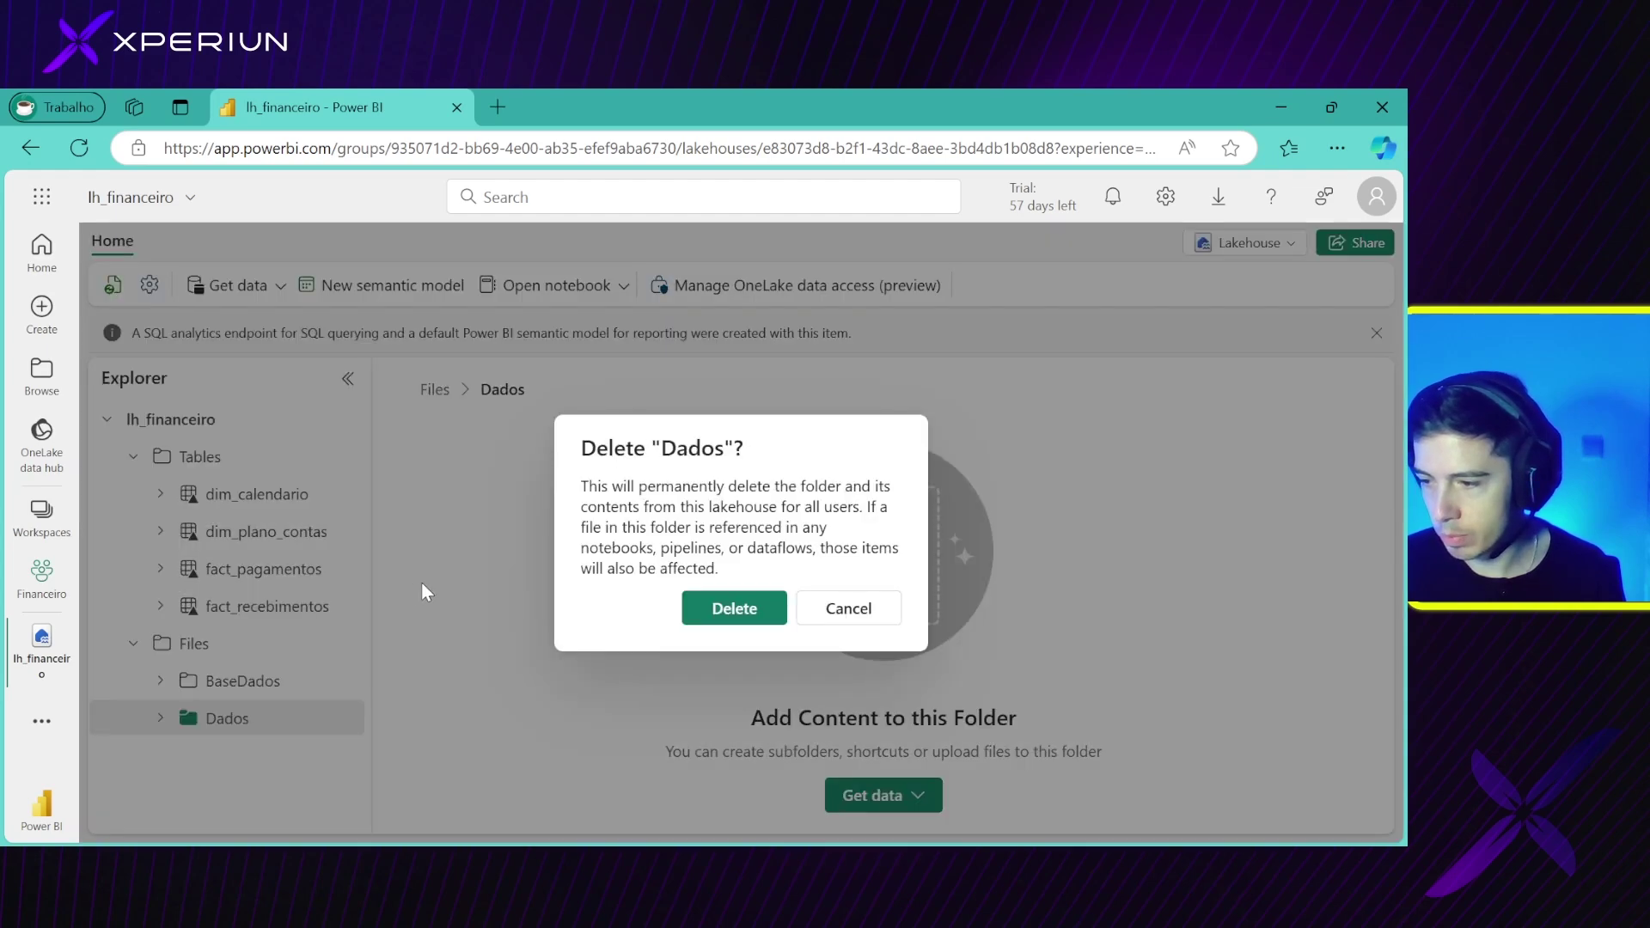
pyautogui.click(688, 609)
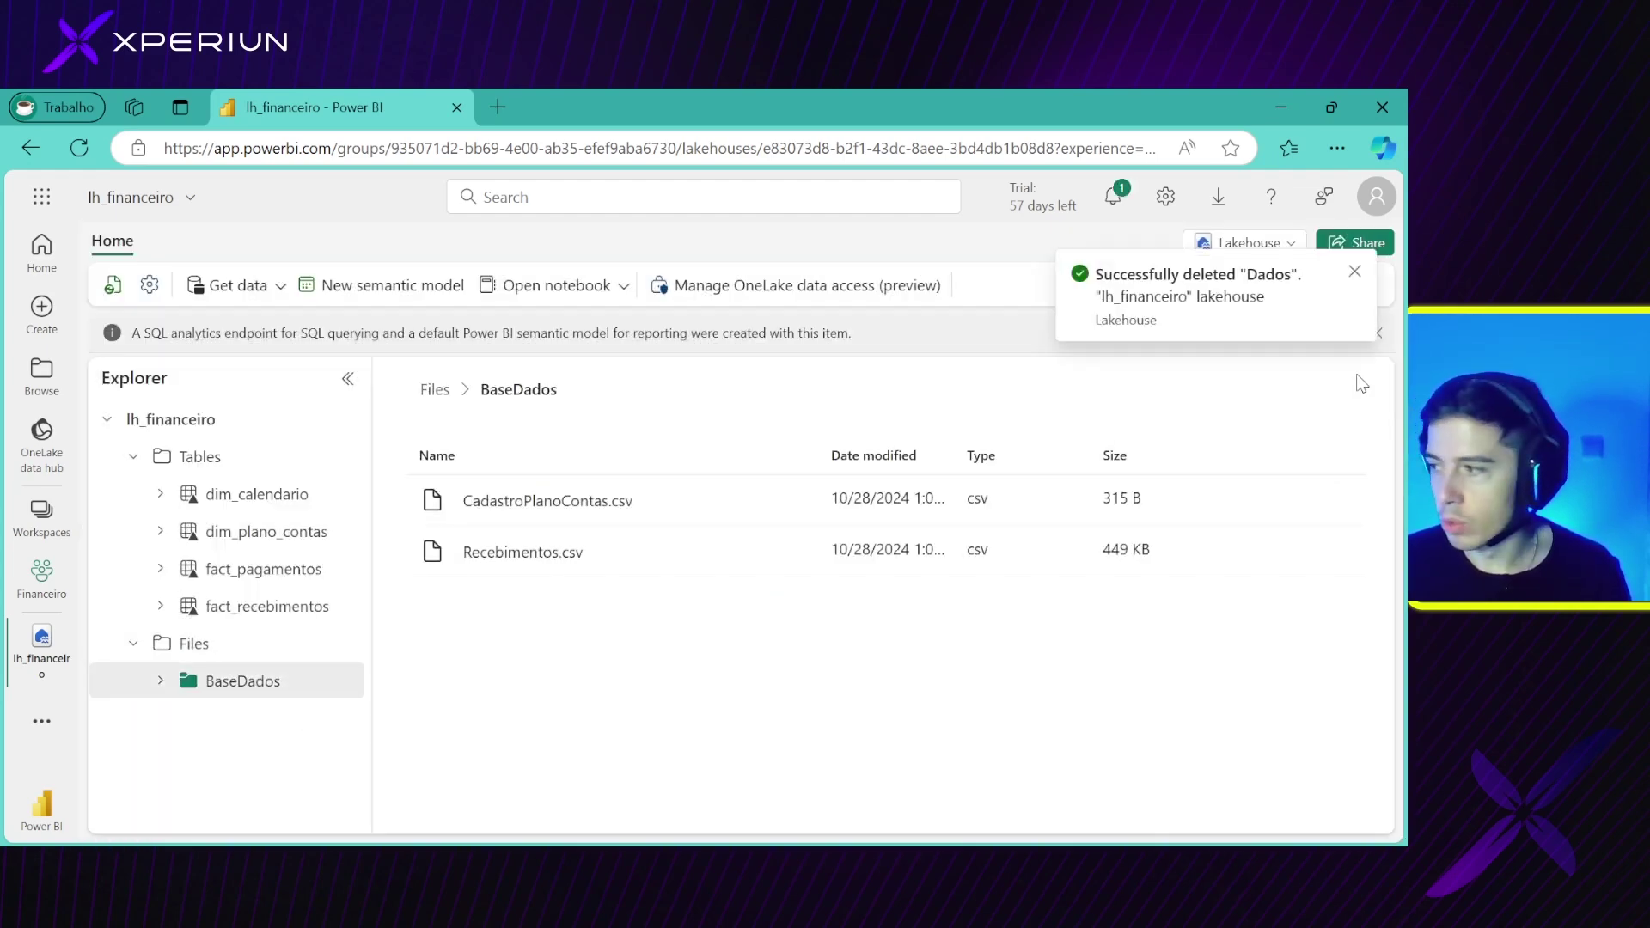
pyautogui.click(1355, 271)
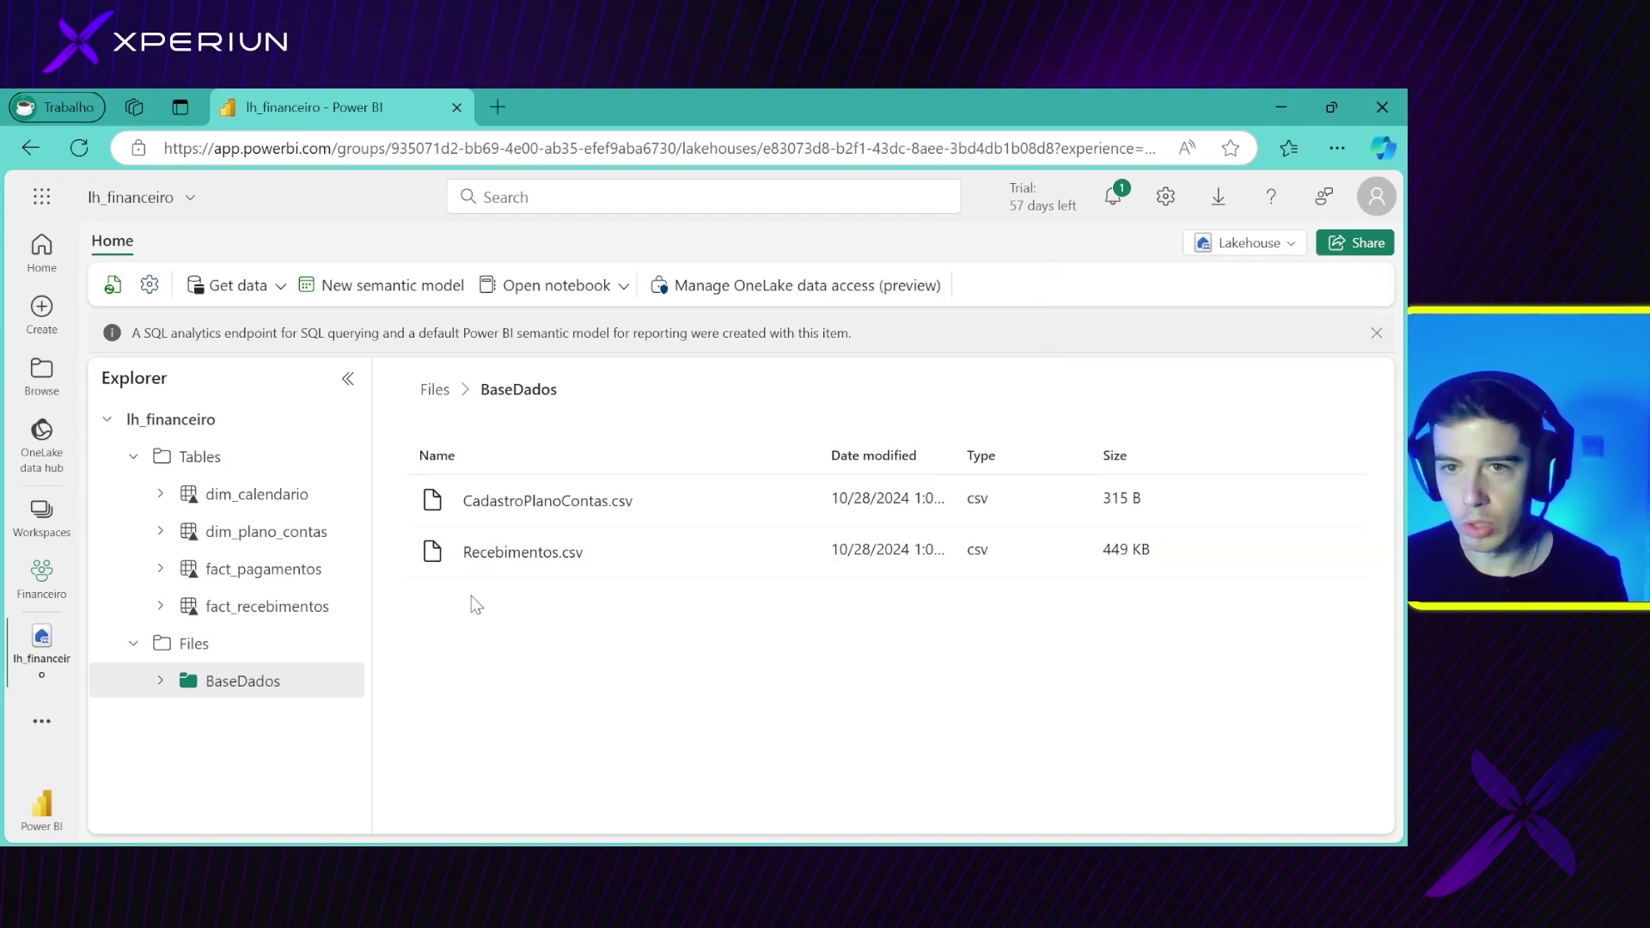
# Preview the contents of the CadastroPlanoContas.csv file in the BaseDados folder
pyautogui.click(571, 500)
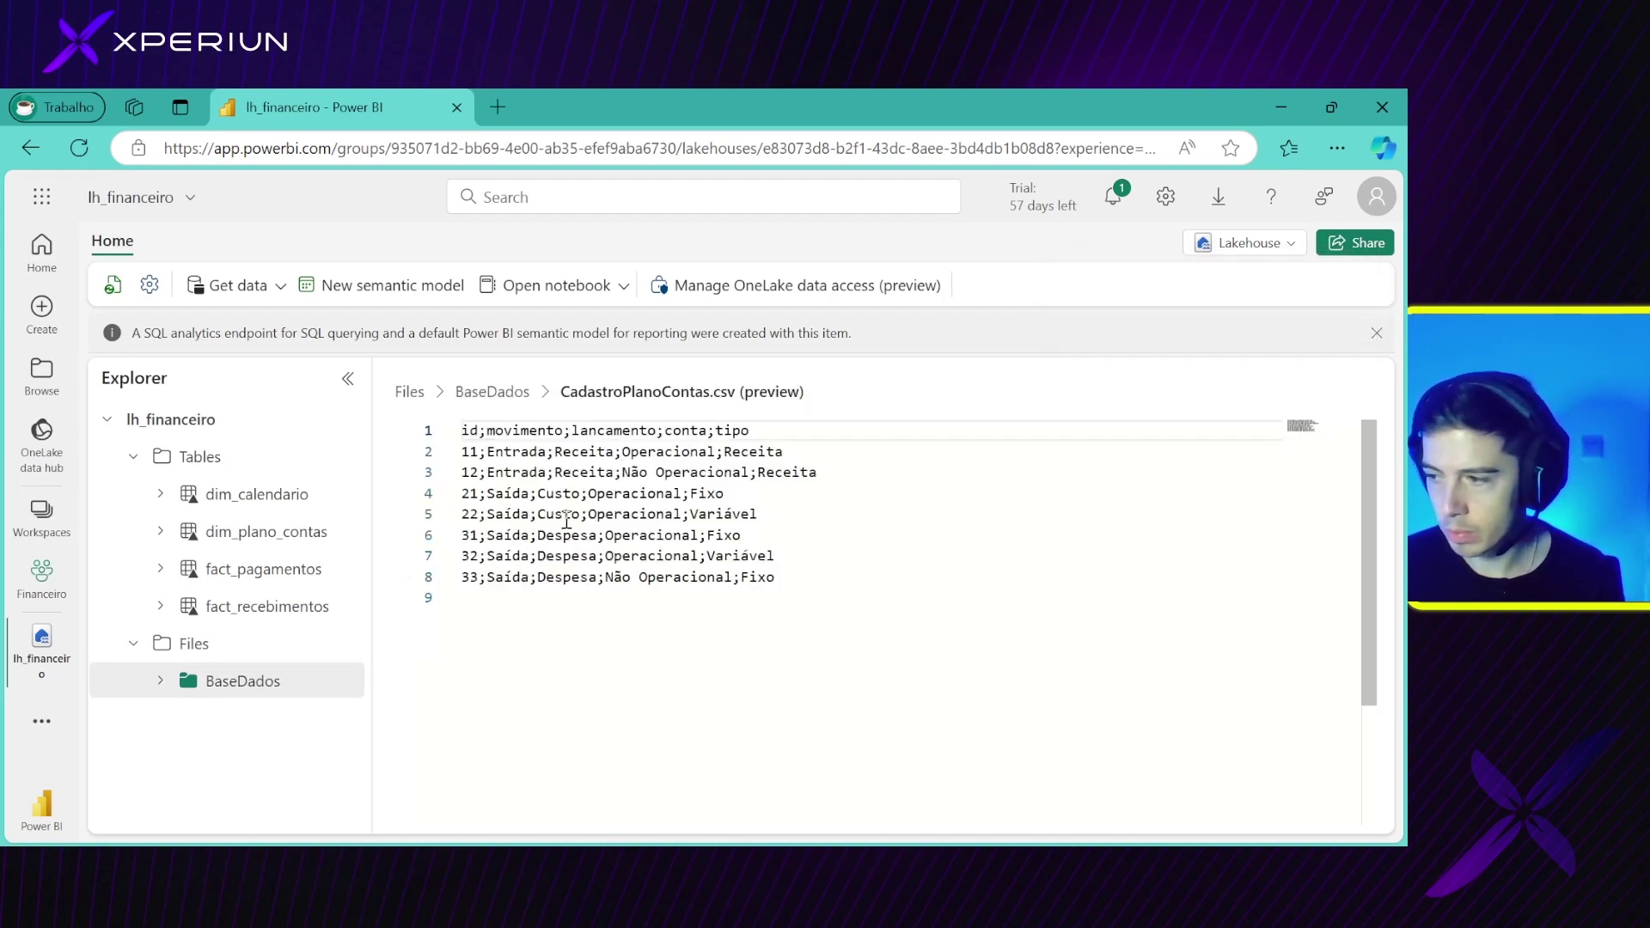
# Reopen the preview of CadastroPlanoContas.csv to check its column separator, and return to the BaseDados folder
pyautogui.click(498, 400)
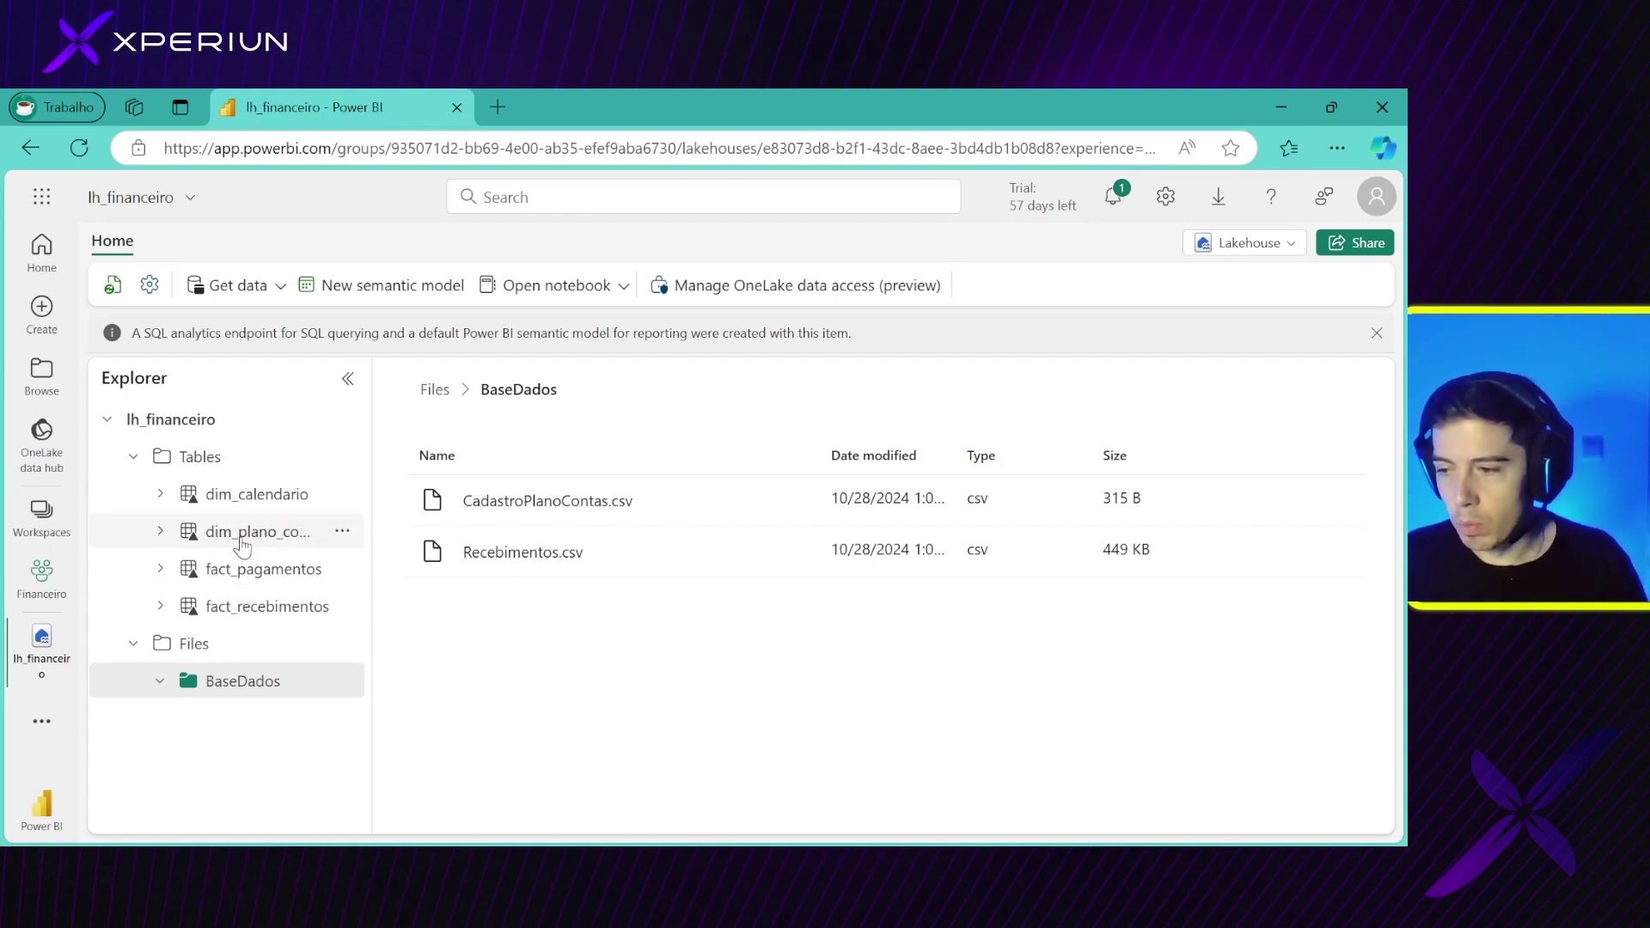
pyautogui.click(540, 501)
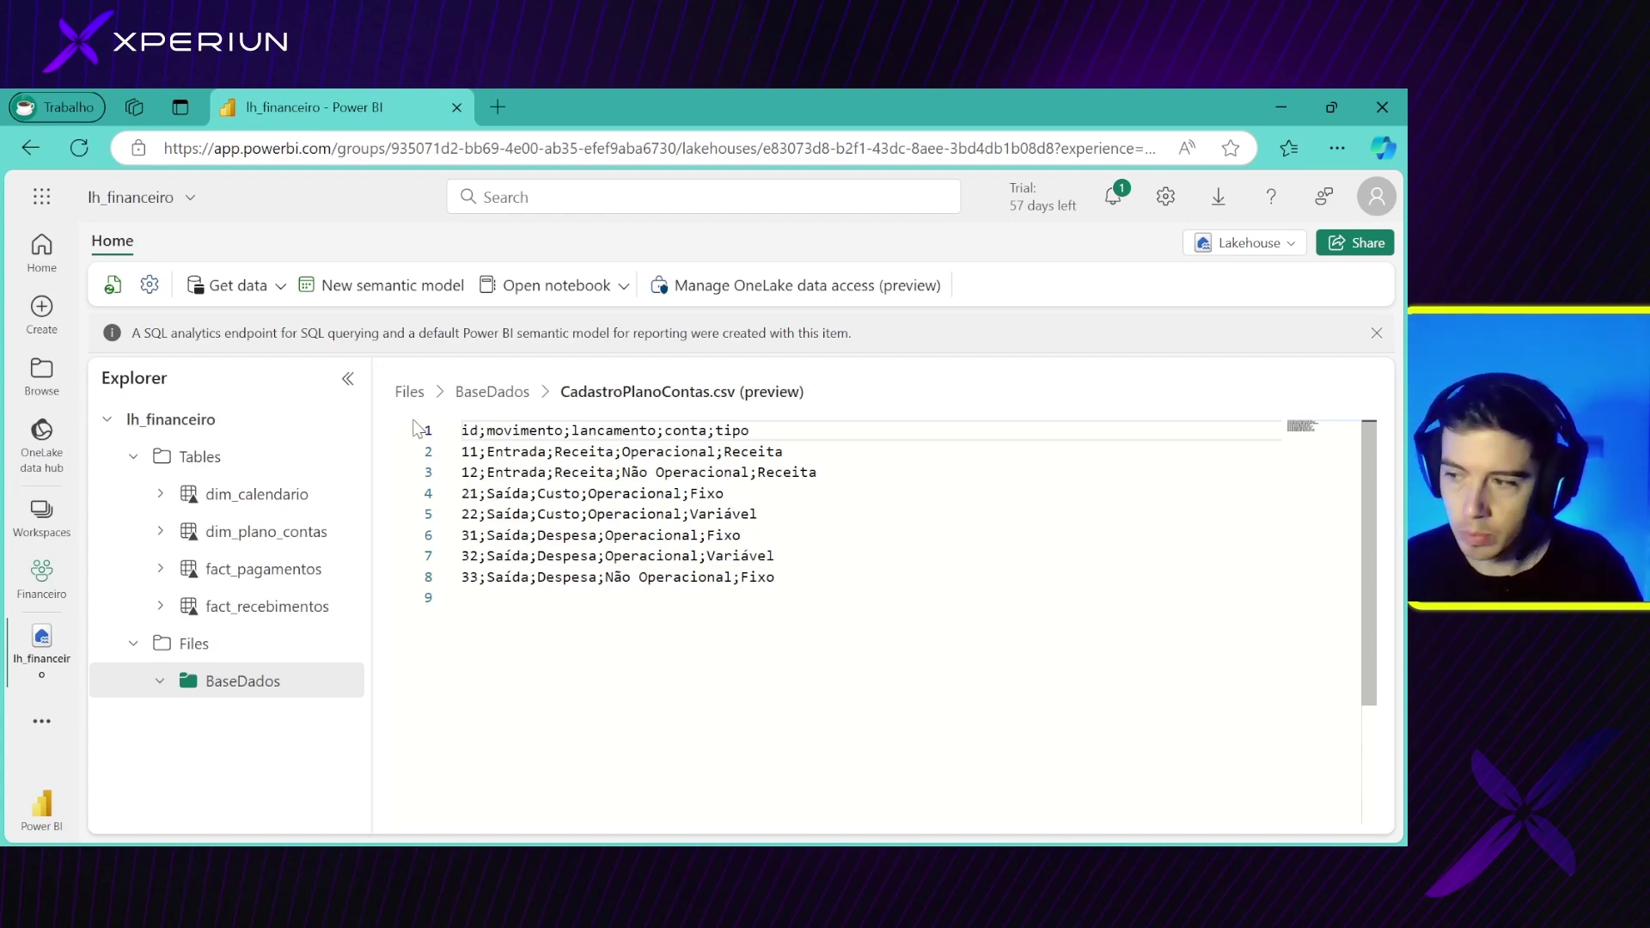
pyautogui.click(505, 396)
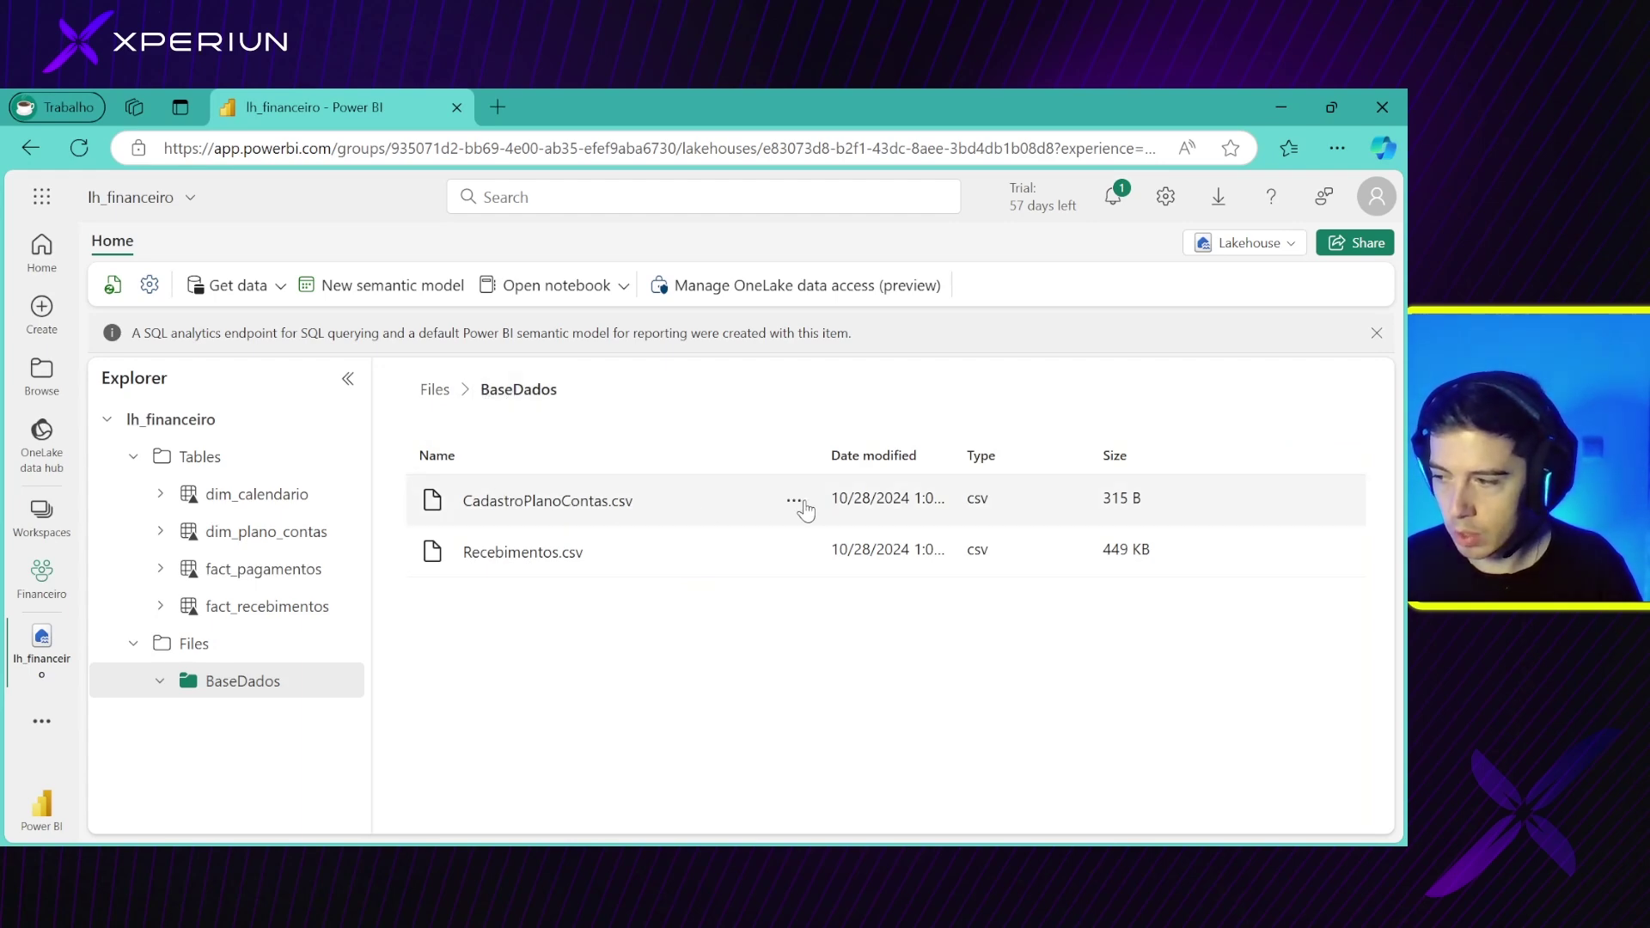
# Set up loading CadastroPlanoContas.csv from the BaseDados folder into a new table named plano_contas
pyautogui.click(801, 503)
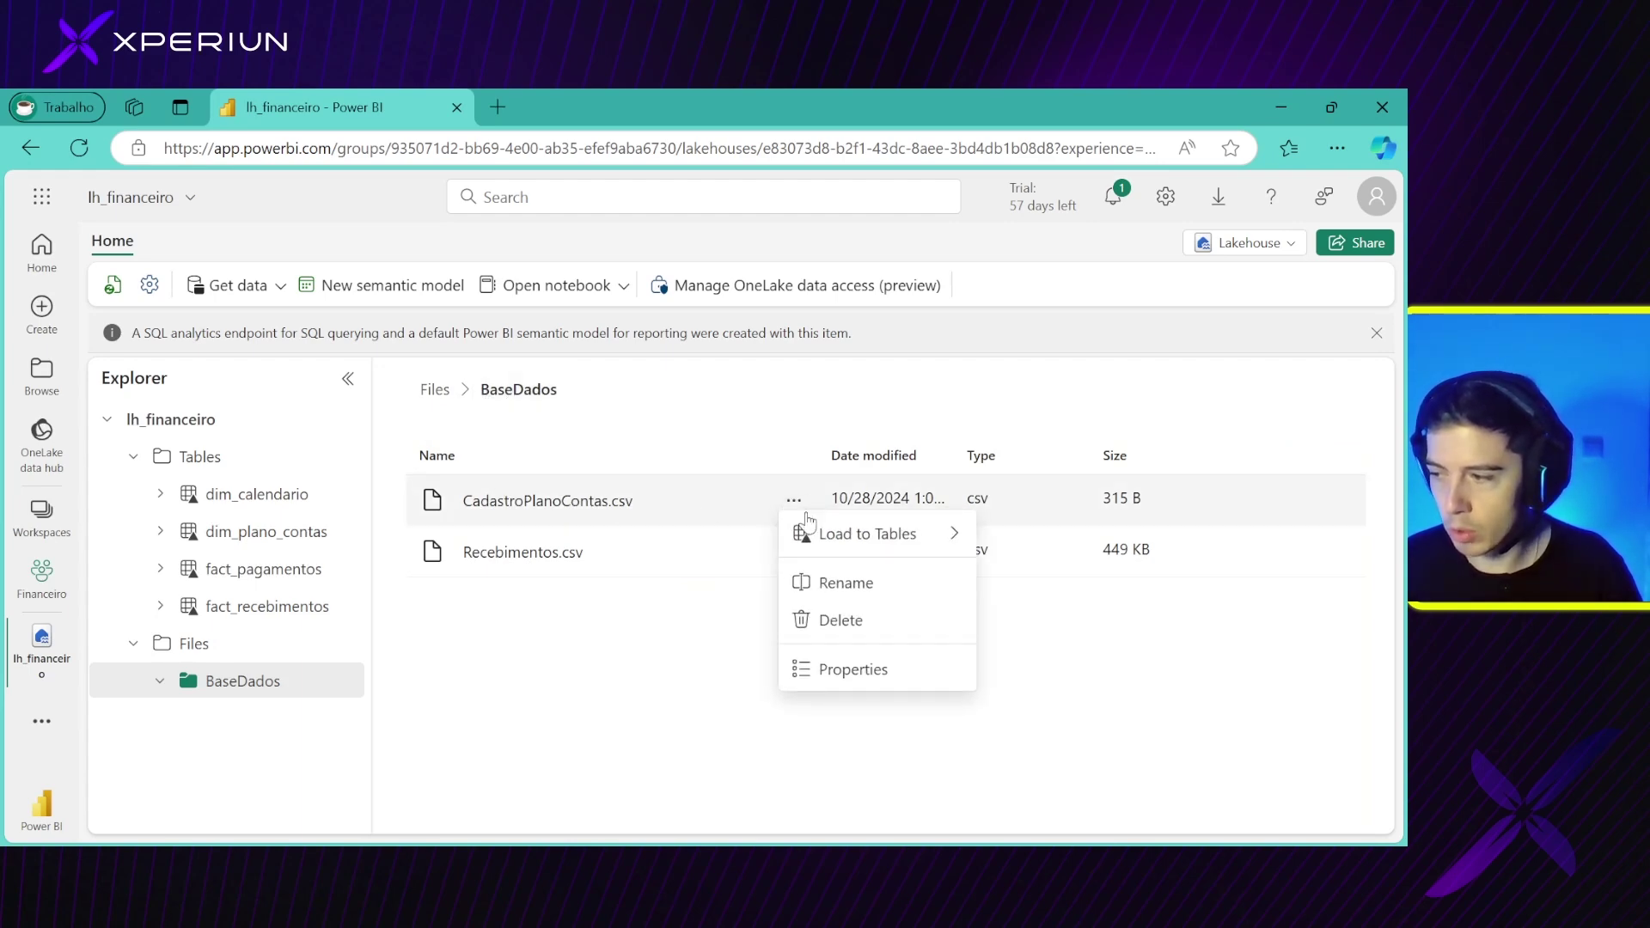
pyautogui.moveTo(846, 545)
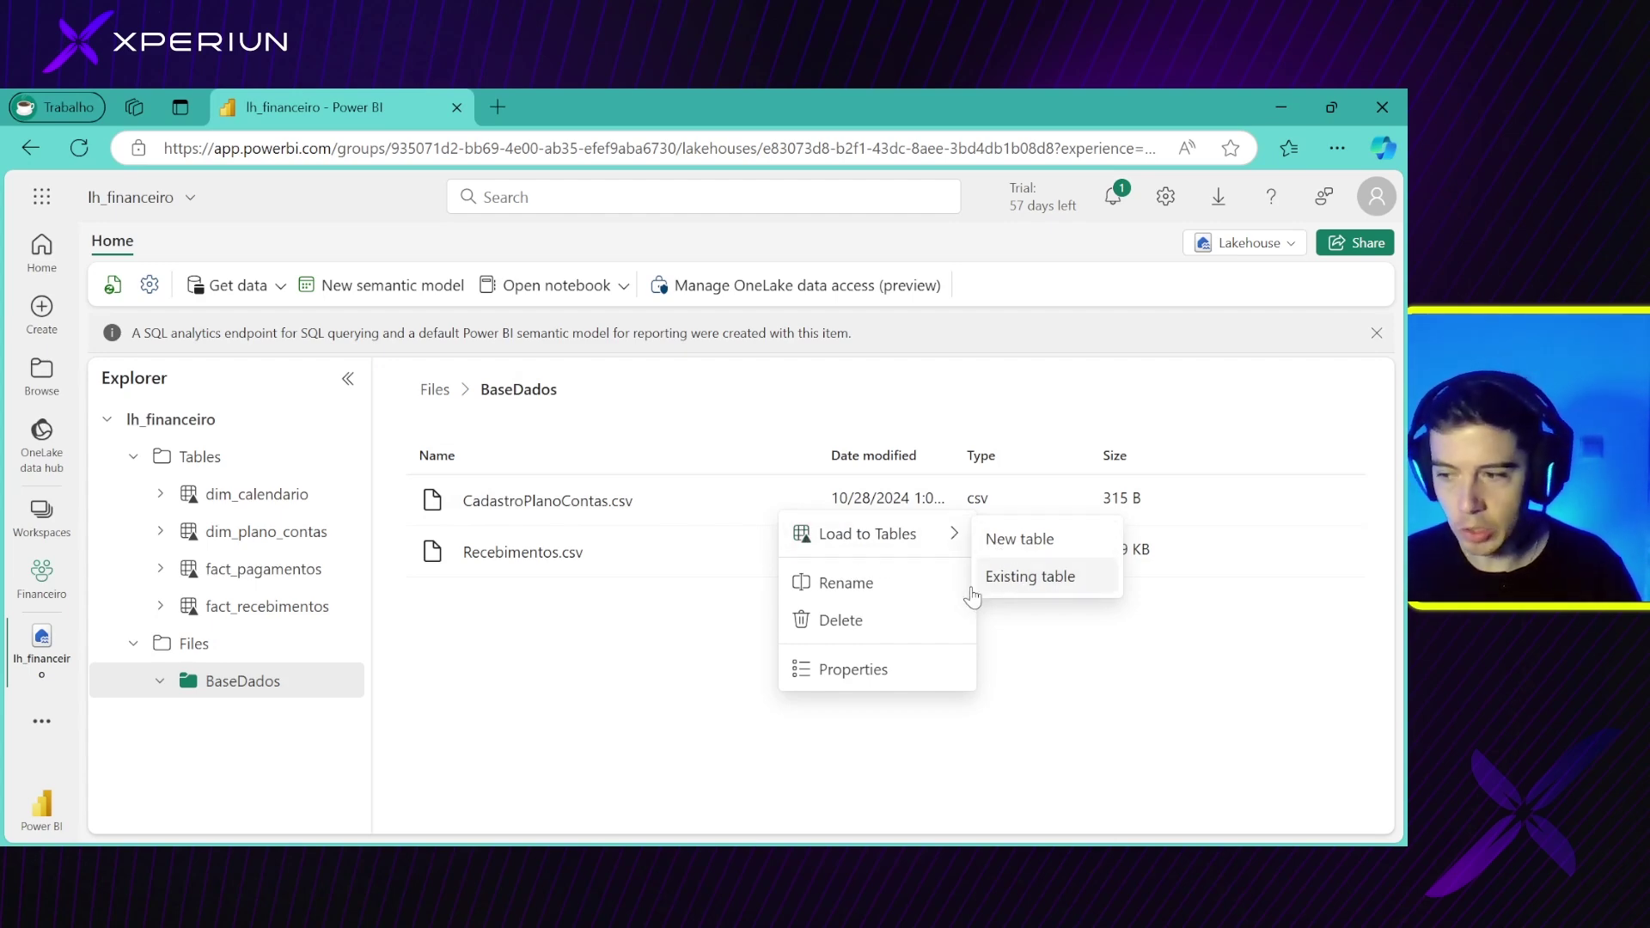
pyautogui.moveTo(913, 545)
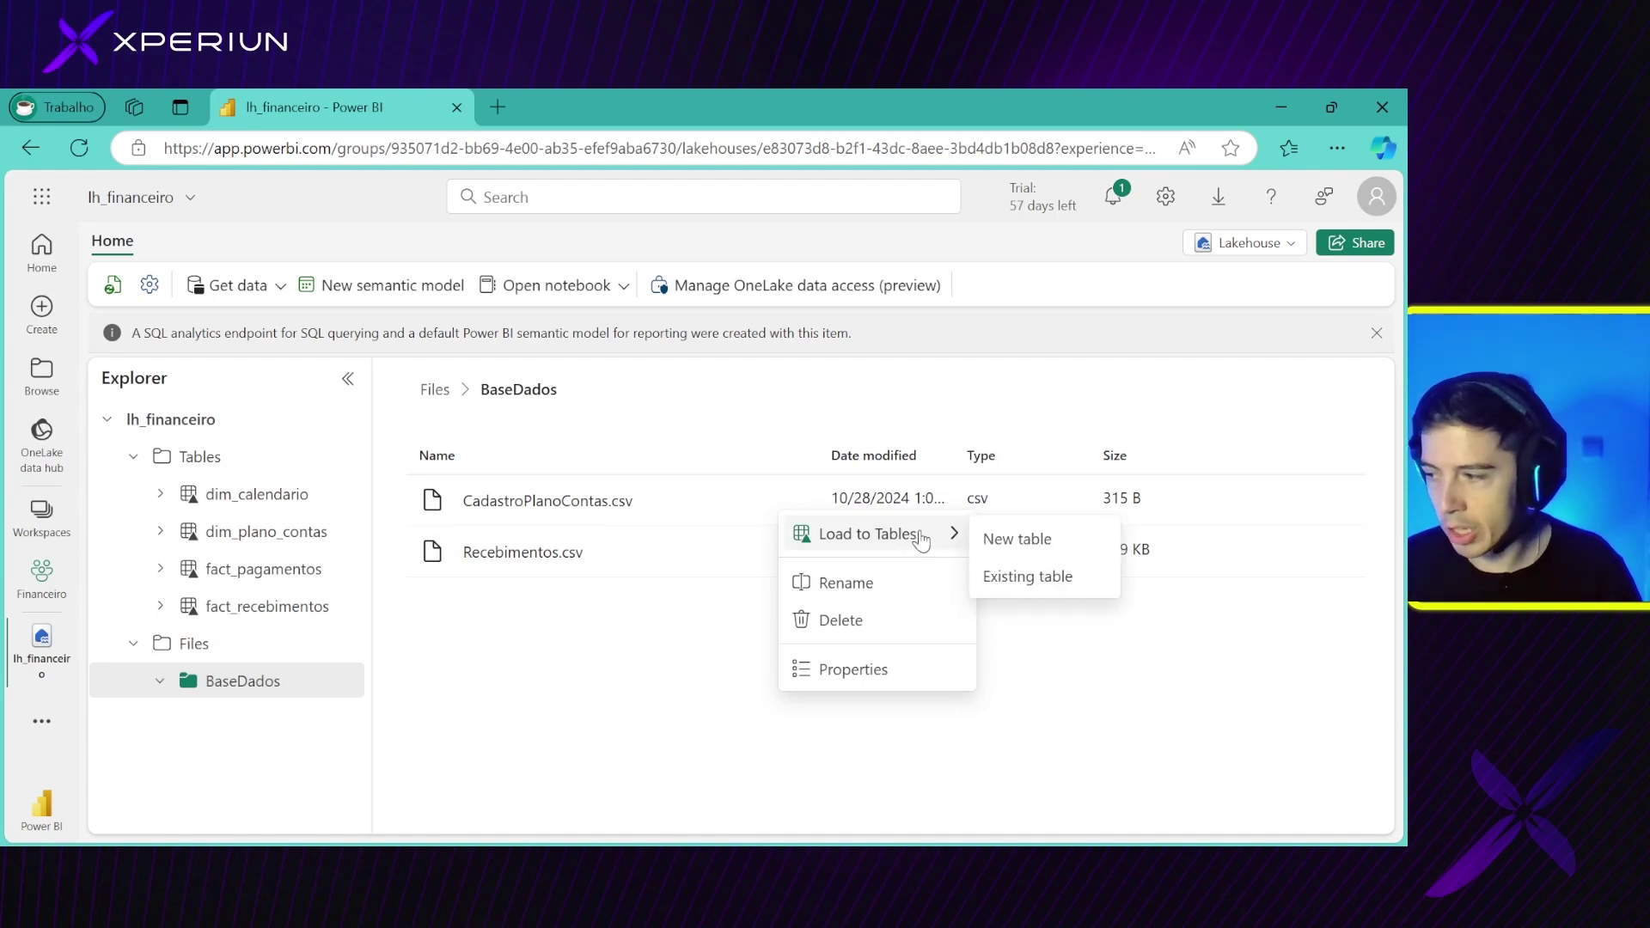
pyautogui.click(1014, 542)
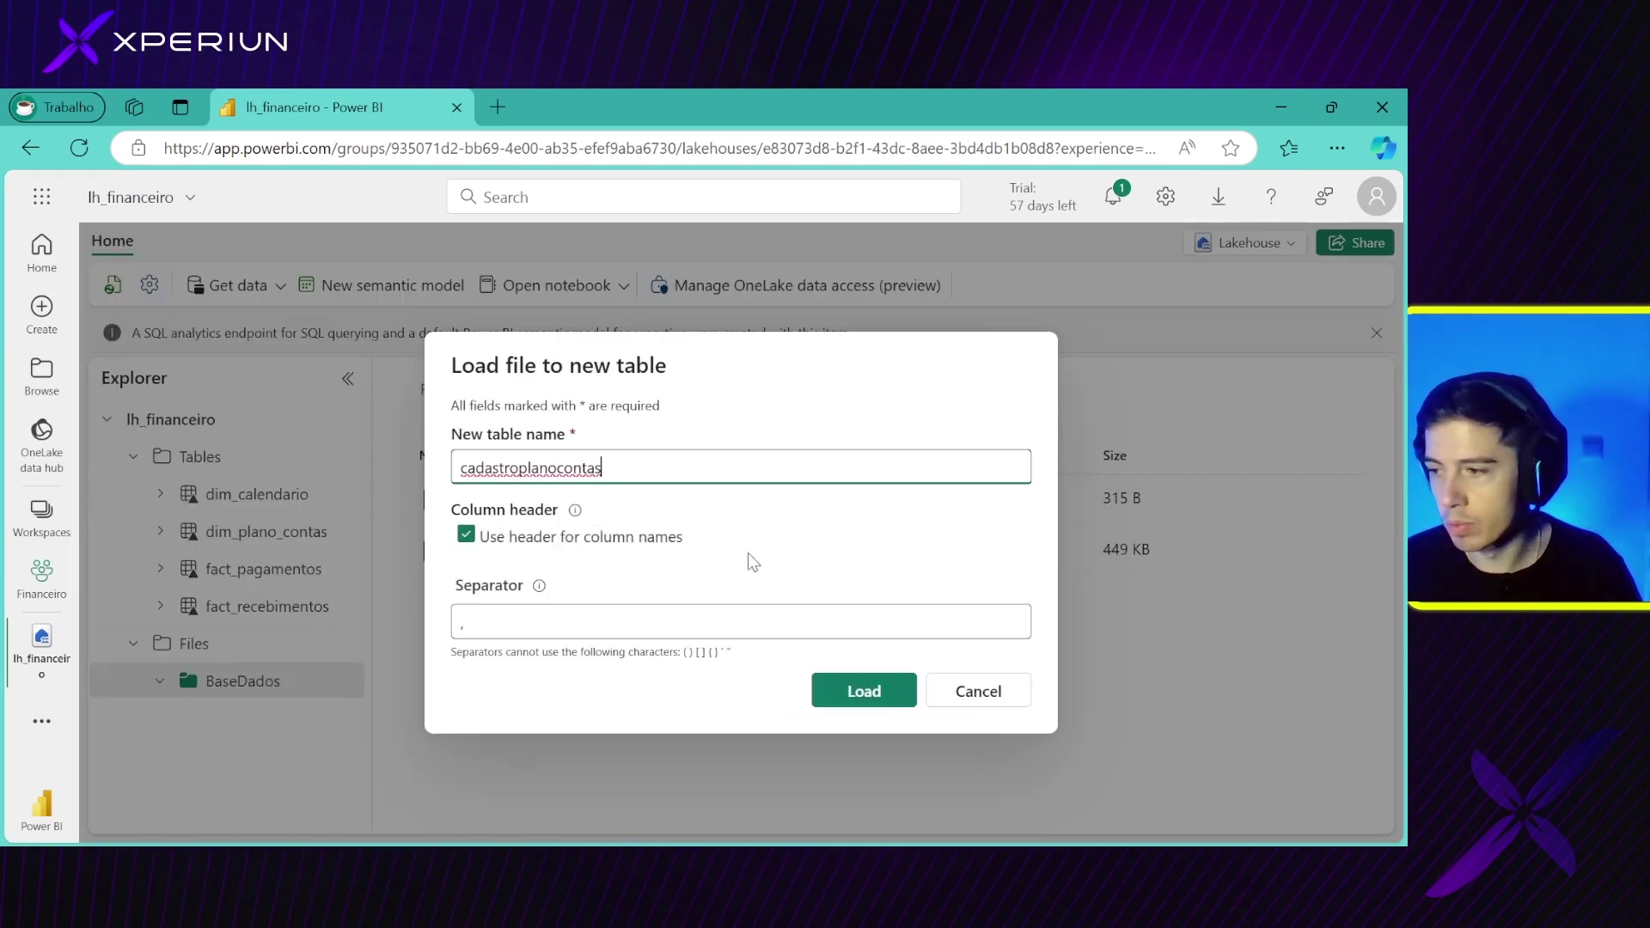
pyautogui.doubleClick(478, 462)
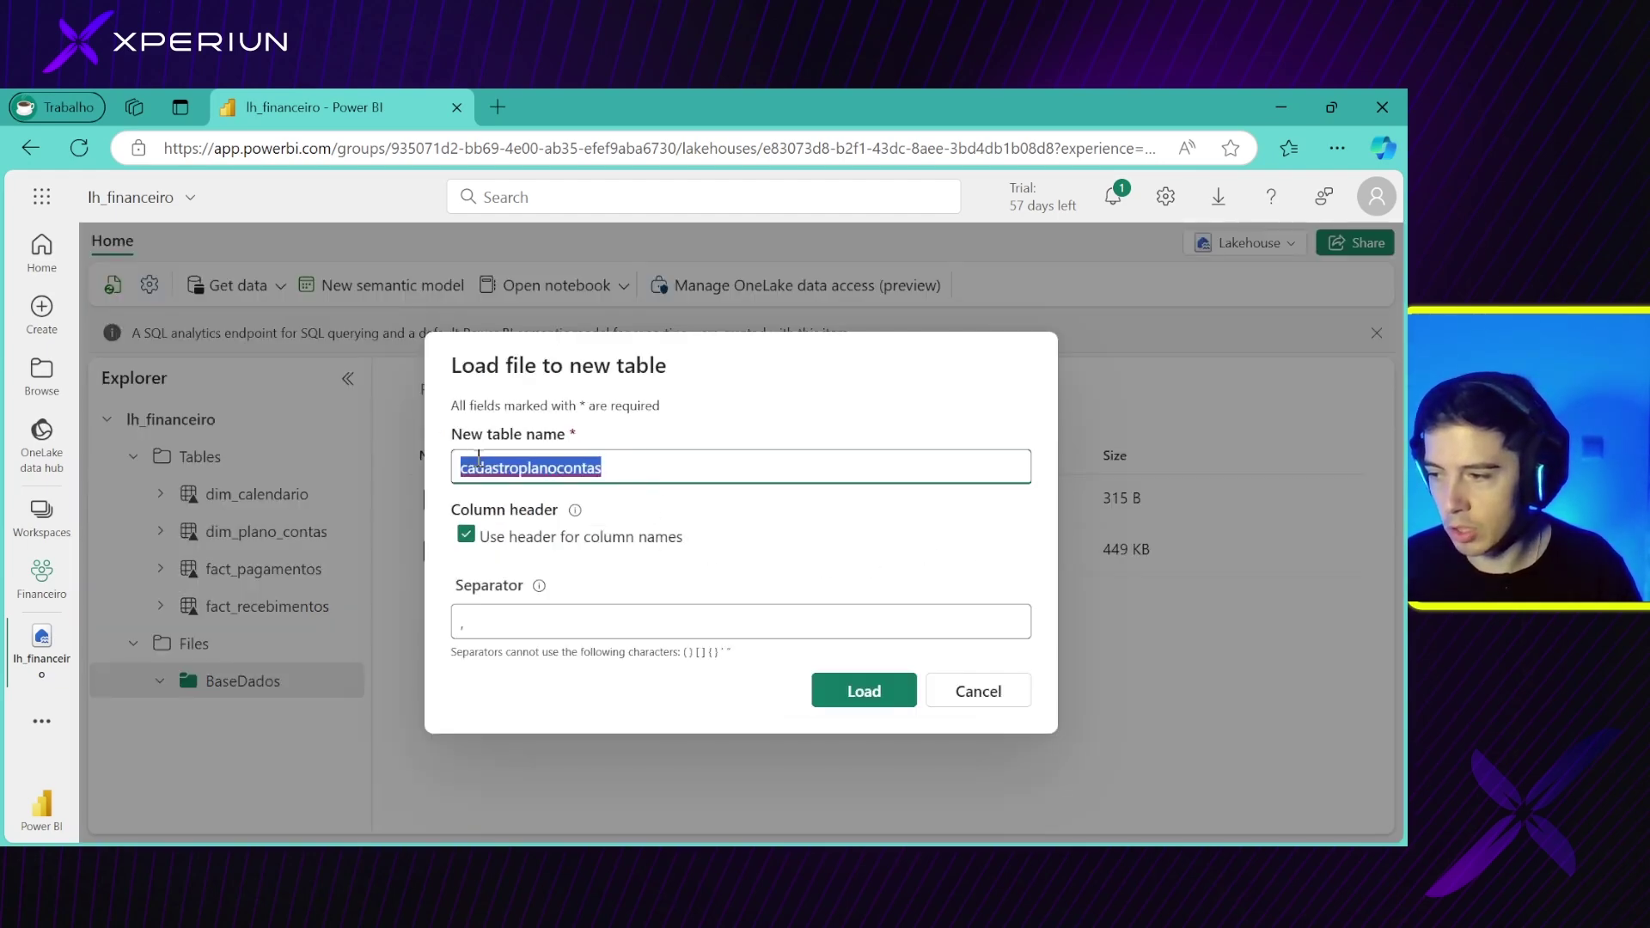
pyautogui.click(489, 463)
pyautogui.moveTo(629, 469); pyautogui.dragTo(344, 478)
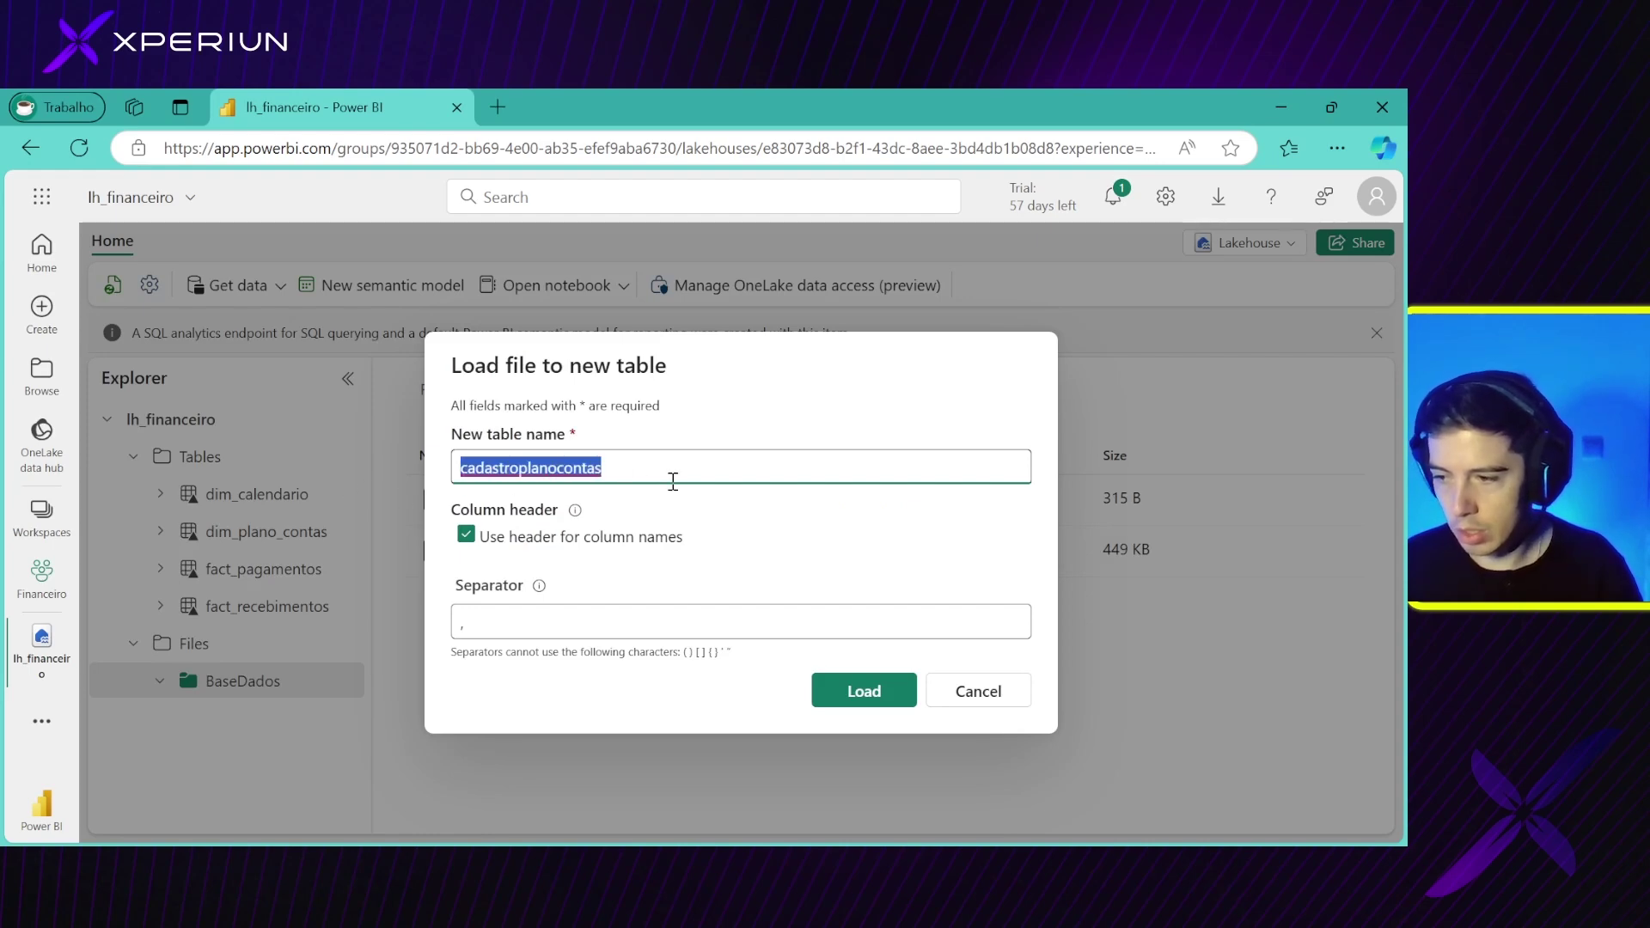
pyautogui.write('plan')
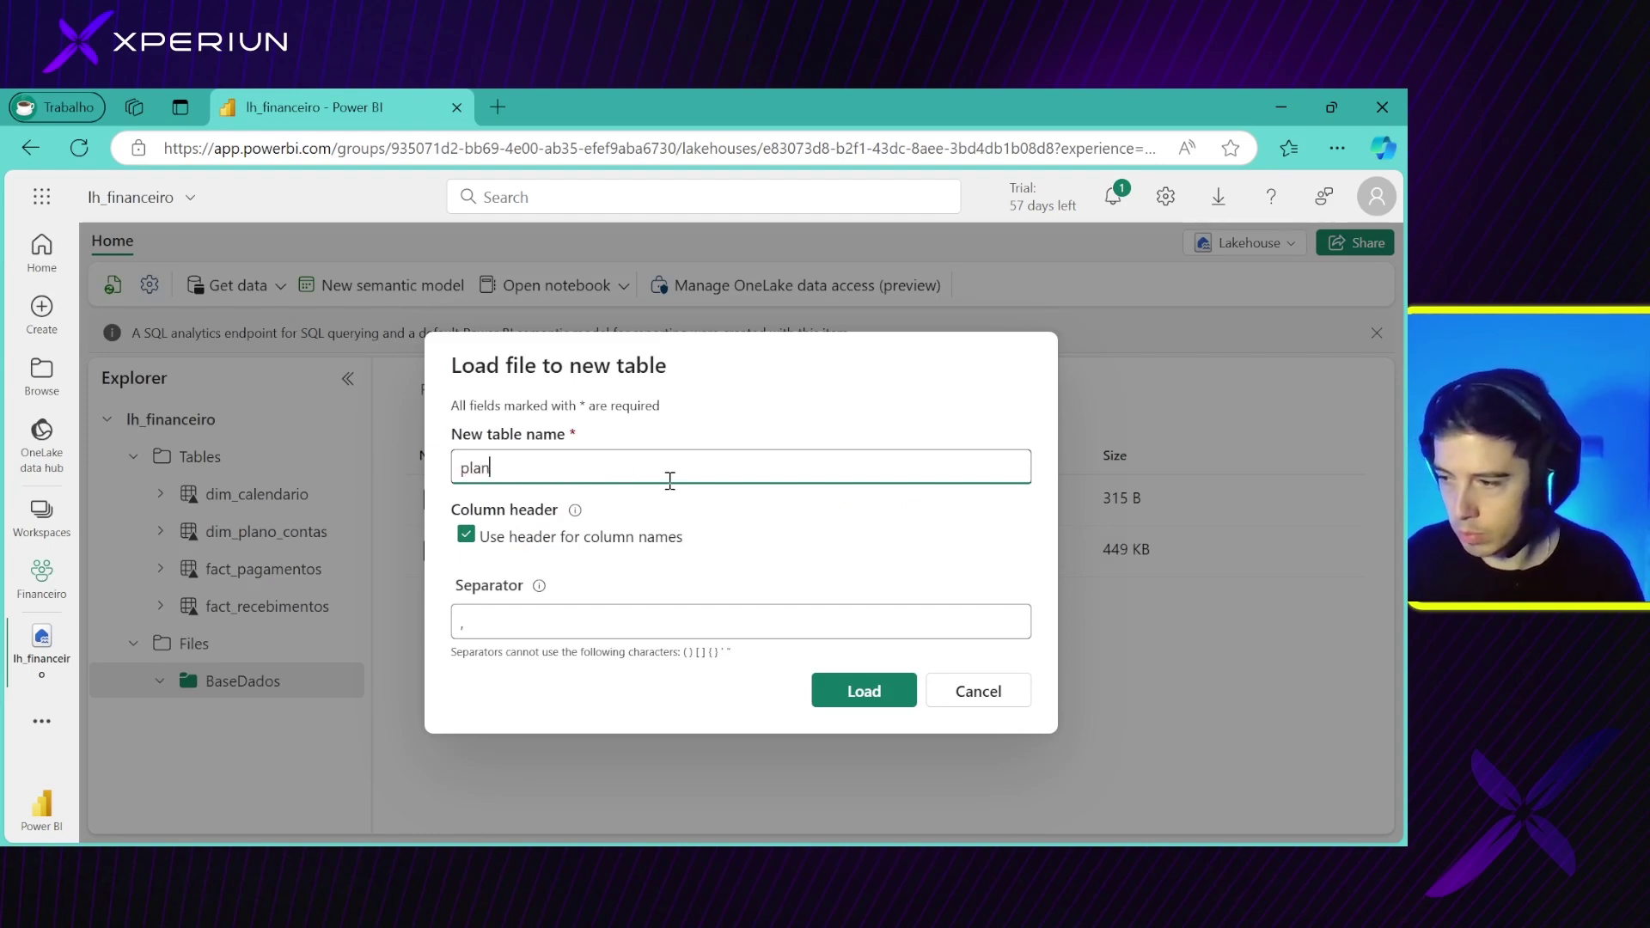
pyautogui.write('o_contas')
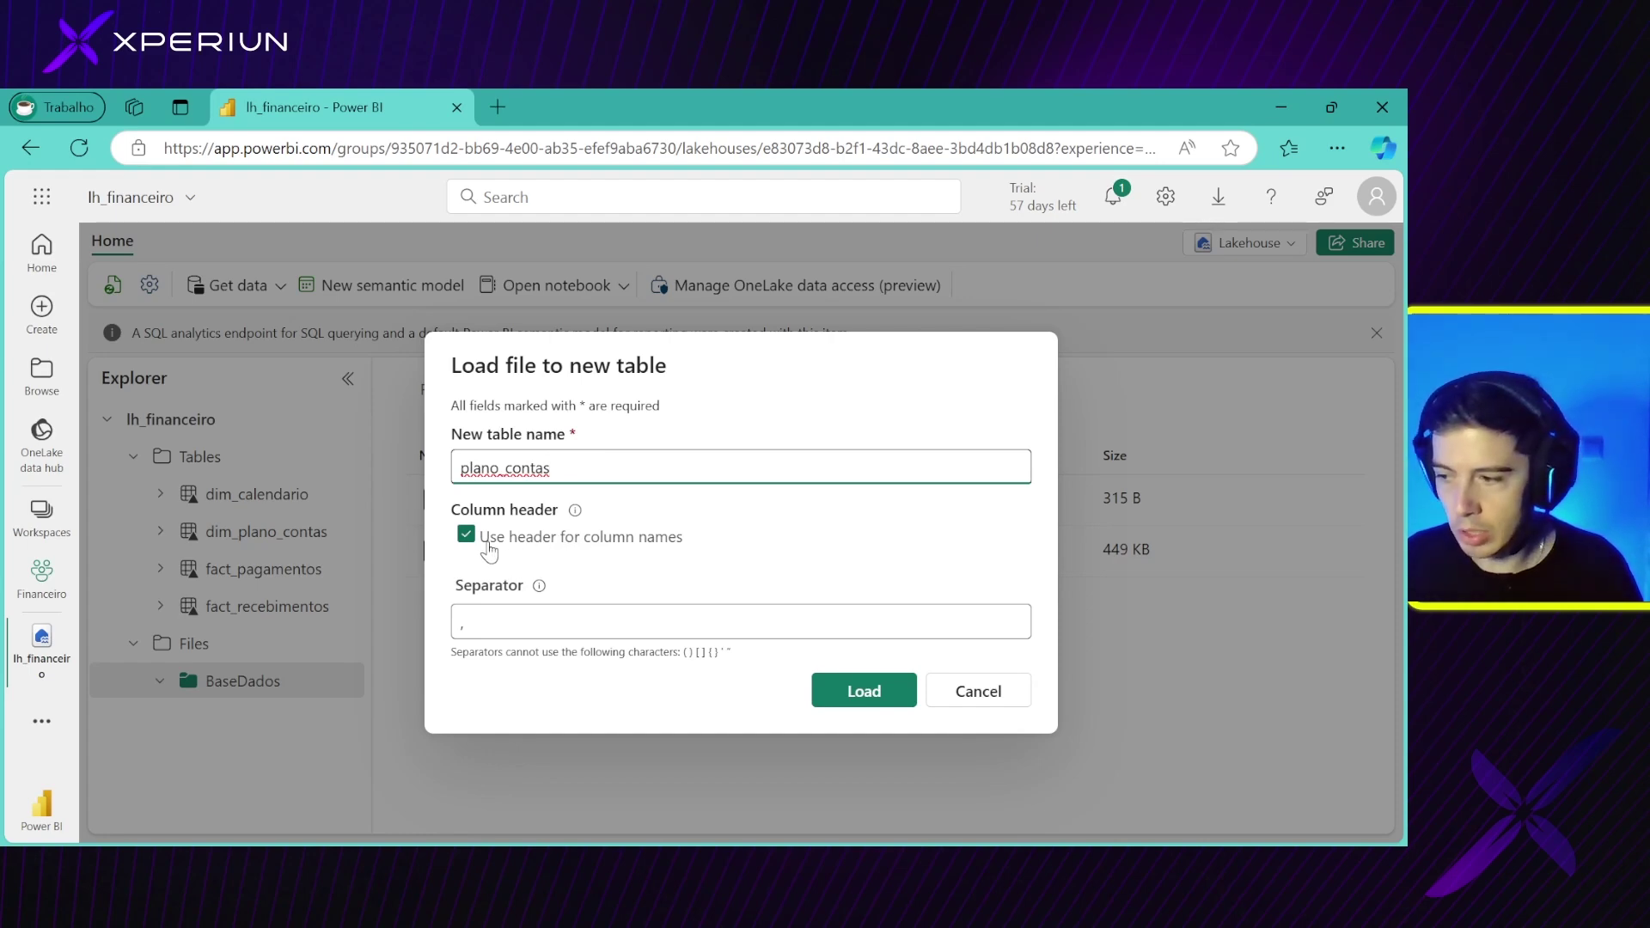
# Set the separator to a semicolon (;) and load the CSV file into the new table
pyautogui.click(484, 619)
pyautogui.press('BackSpace')
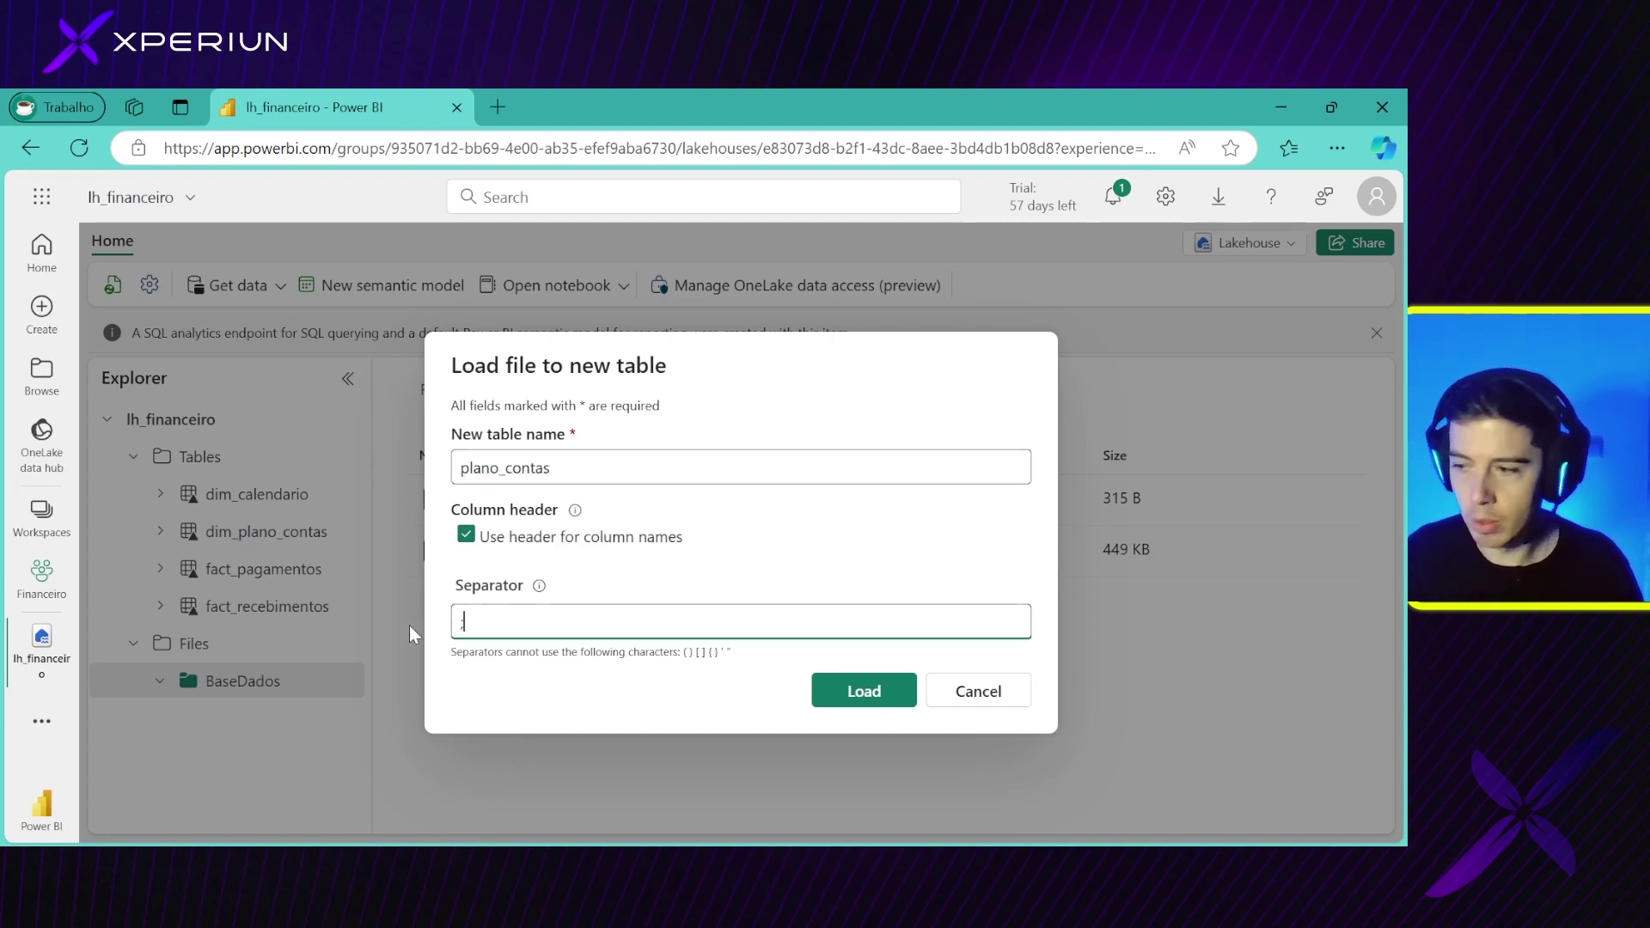
pyautogui.write(';')
pyautogui.click(877, 700)
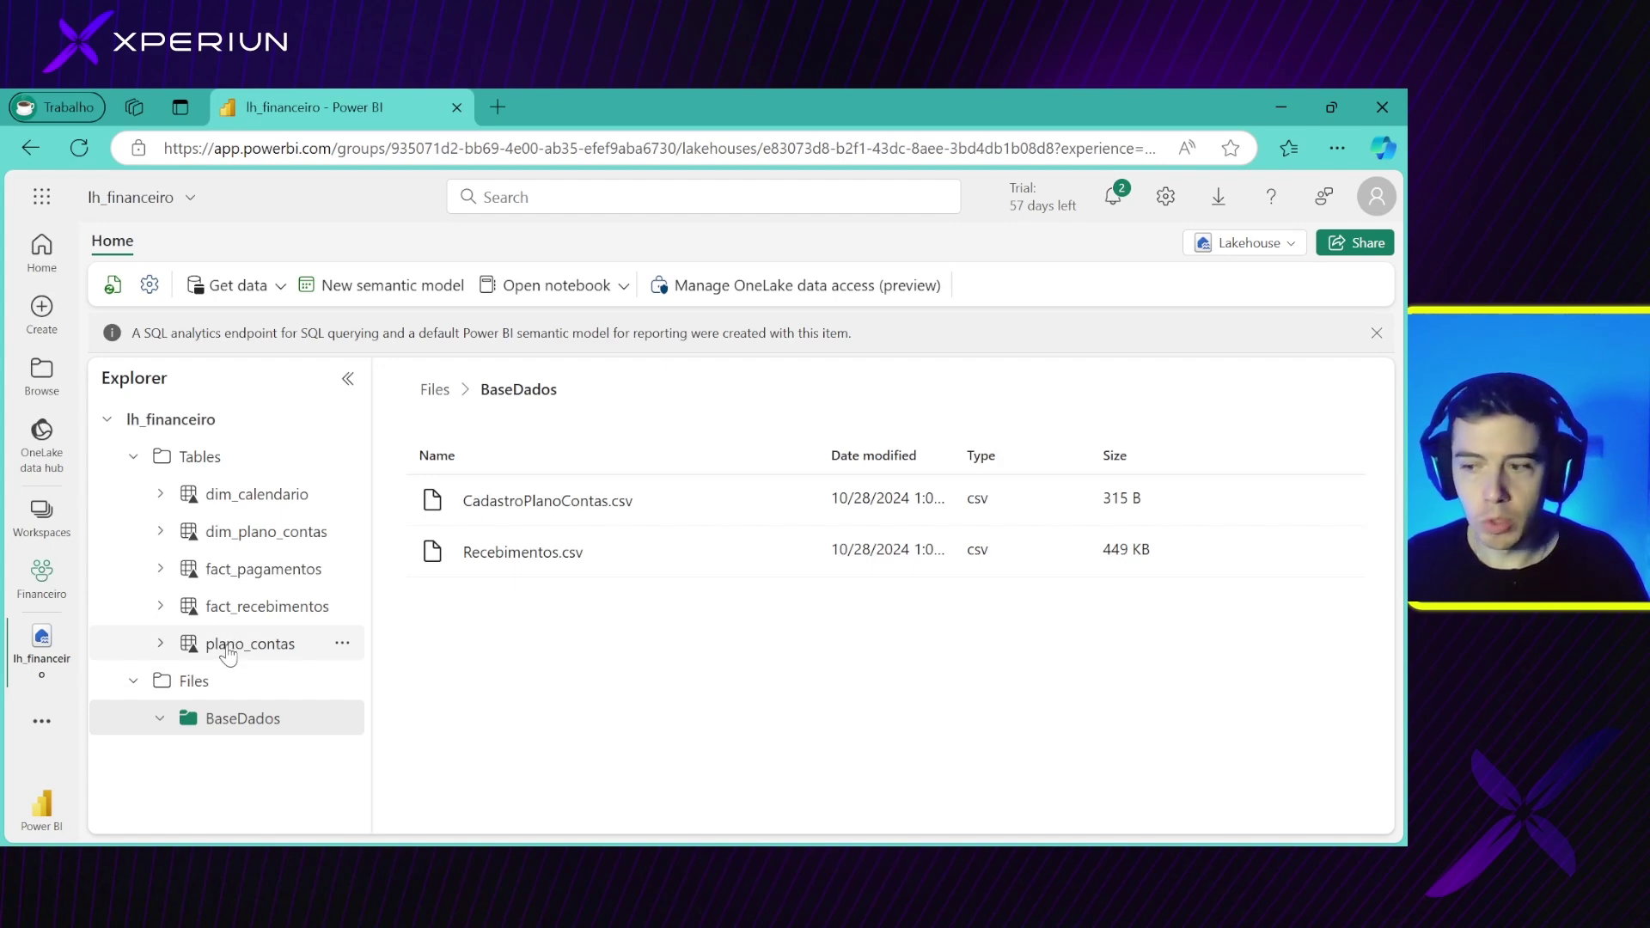
# Preview the plano_contas table's data and check the format in its properties
pyautogui.click(228, 644)
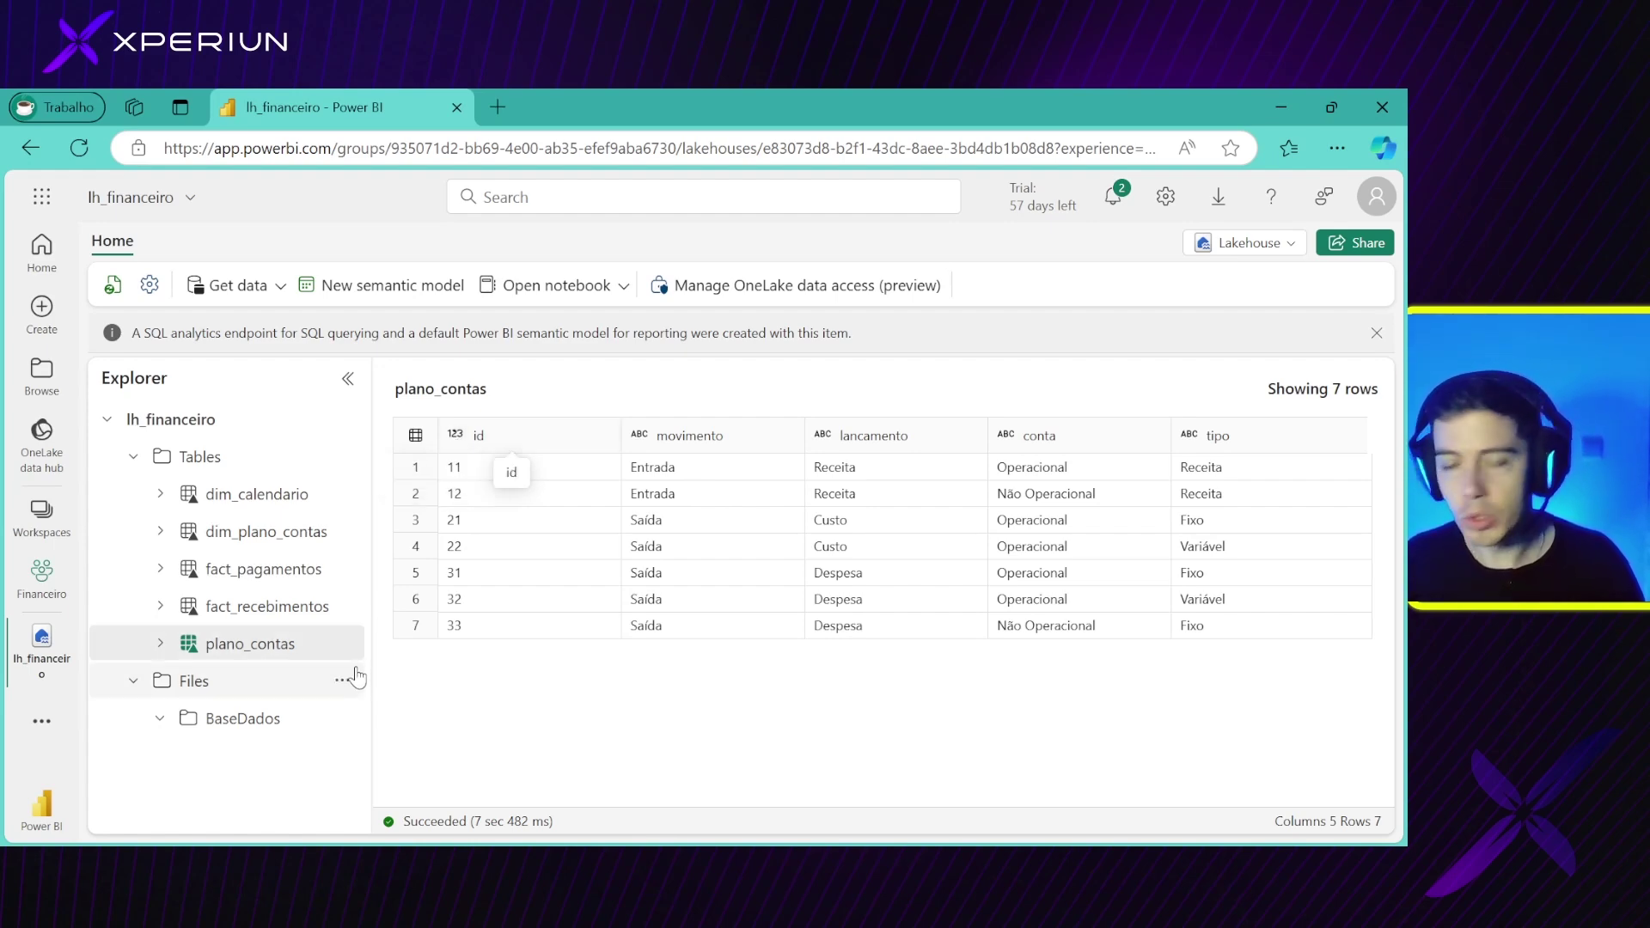
pyautogui.click(342, 645)
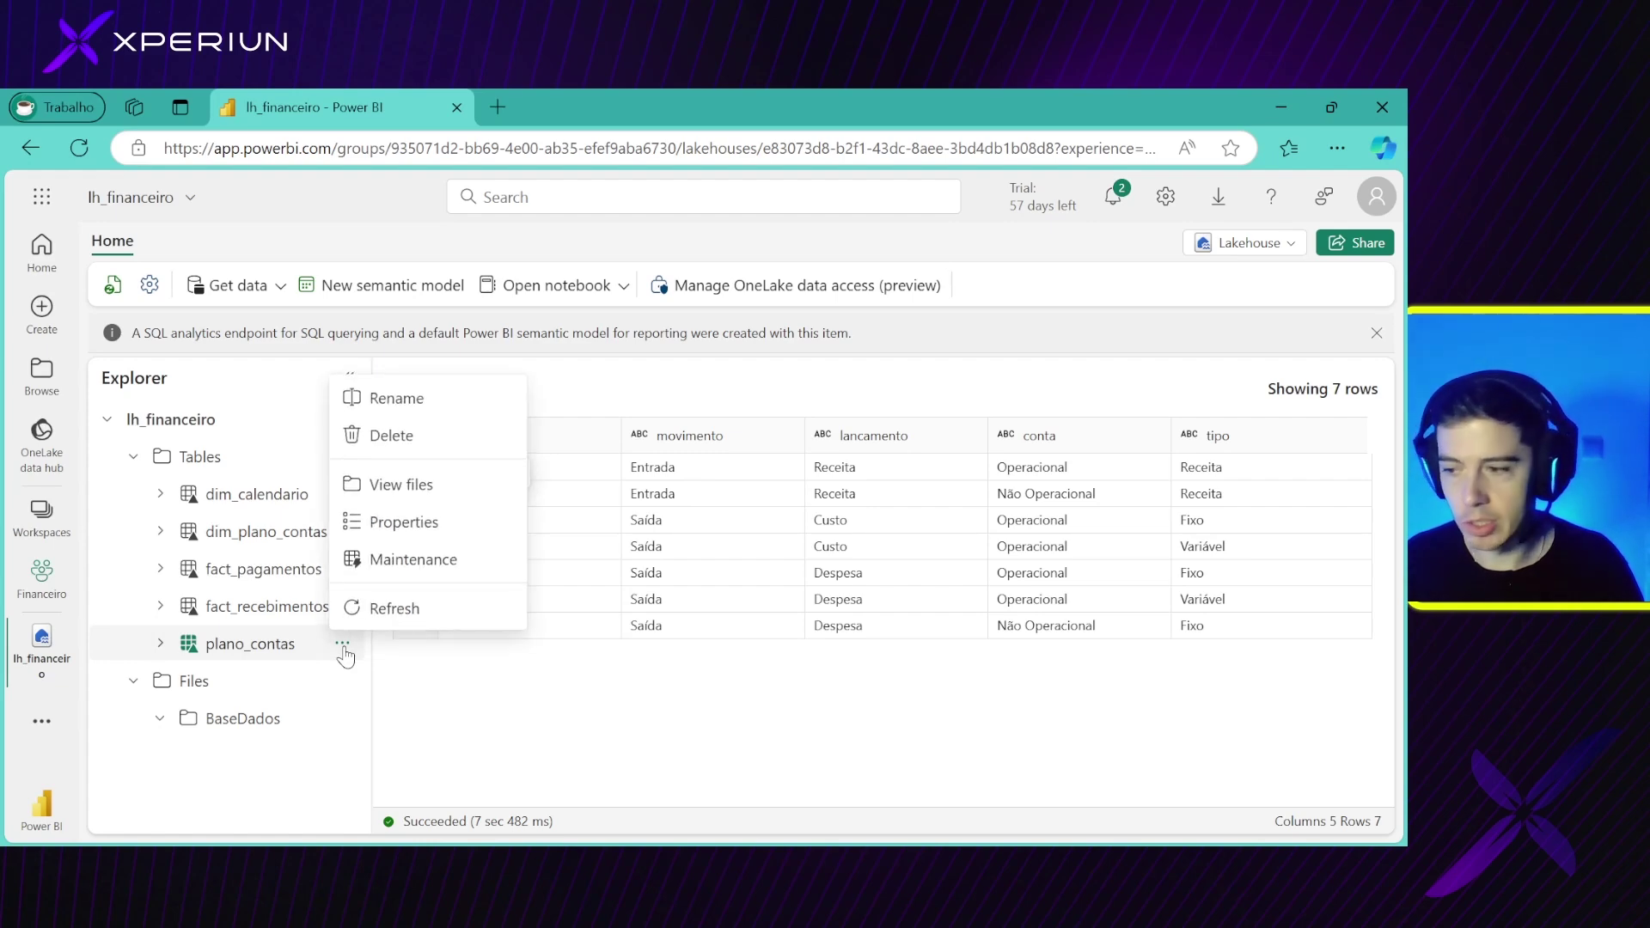
pyautogui.click(432, 522)
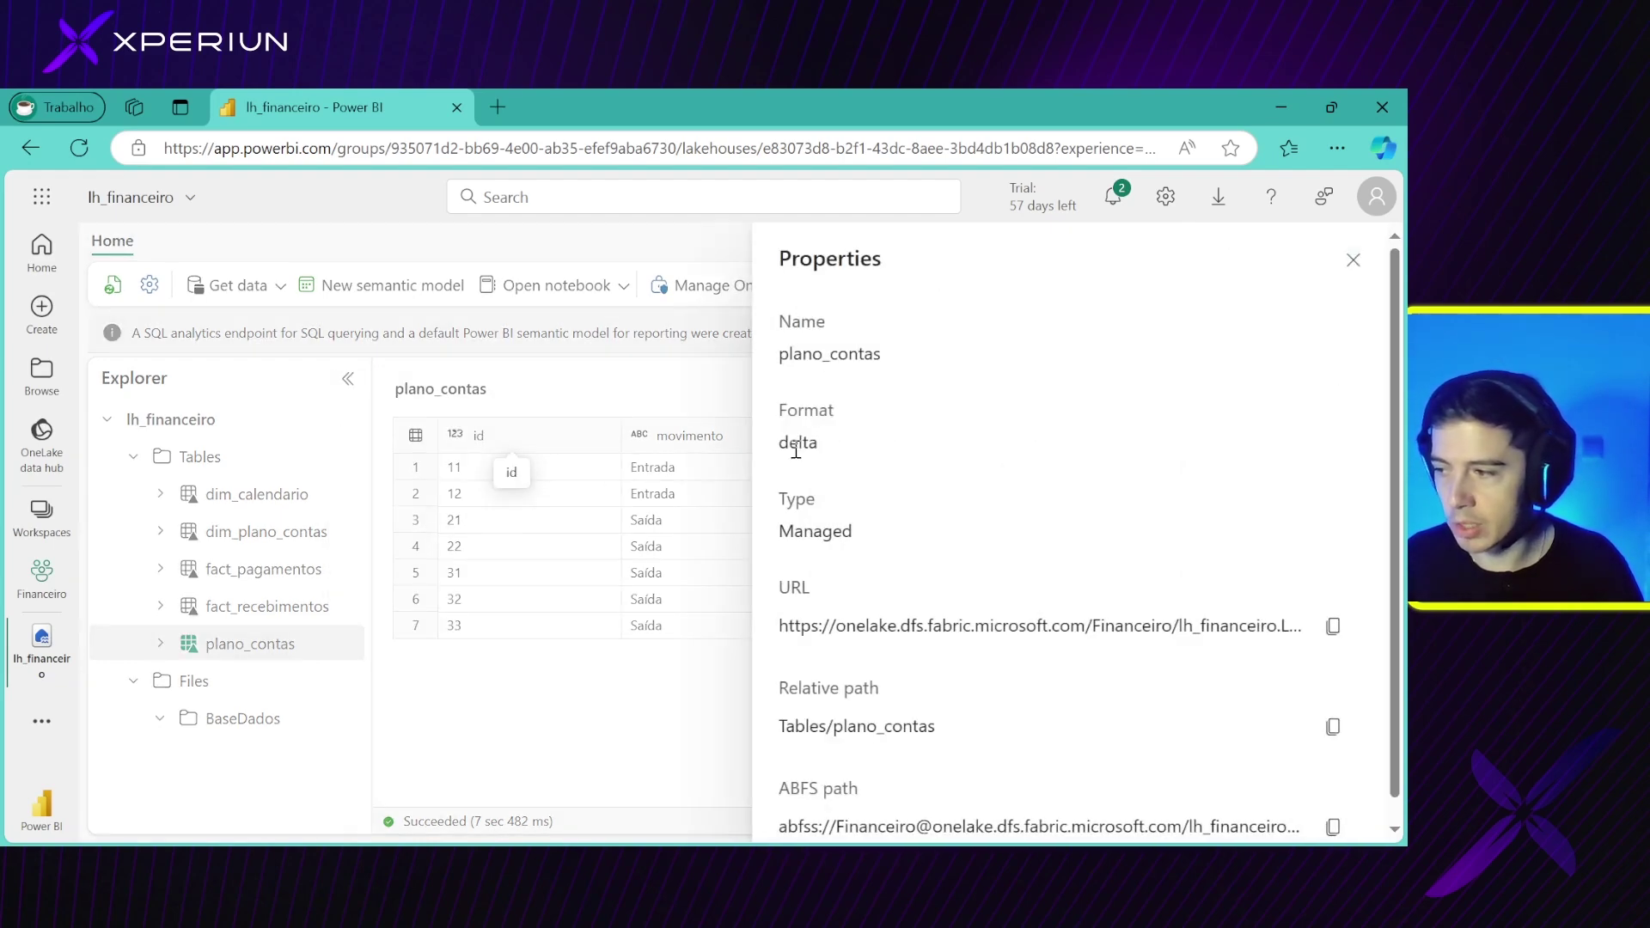
pyautogui.moveTo(826, 443); pyautogui.dragTo(779, 406)
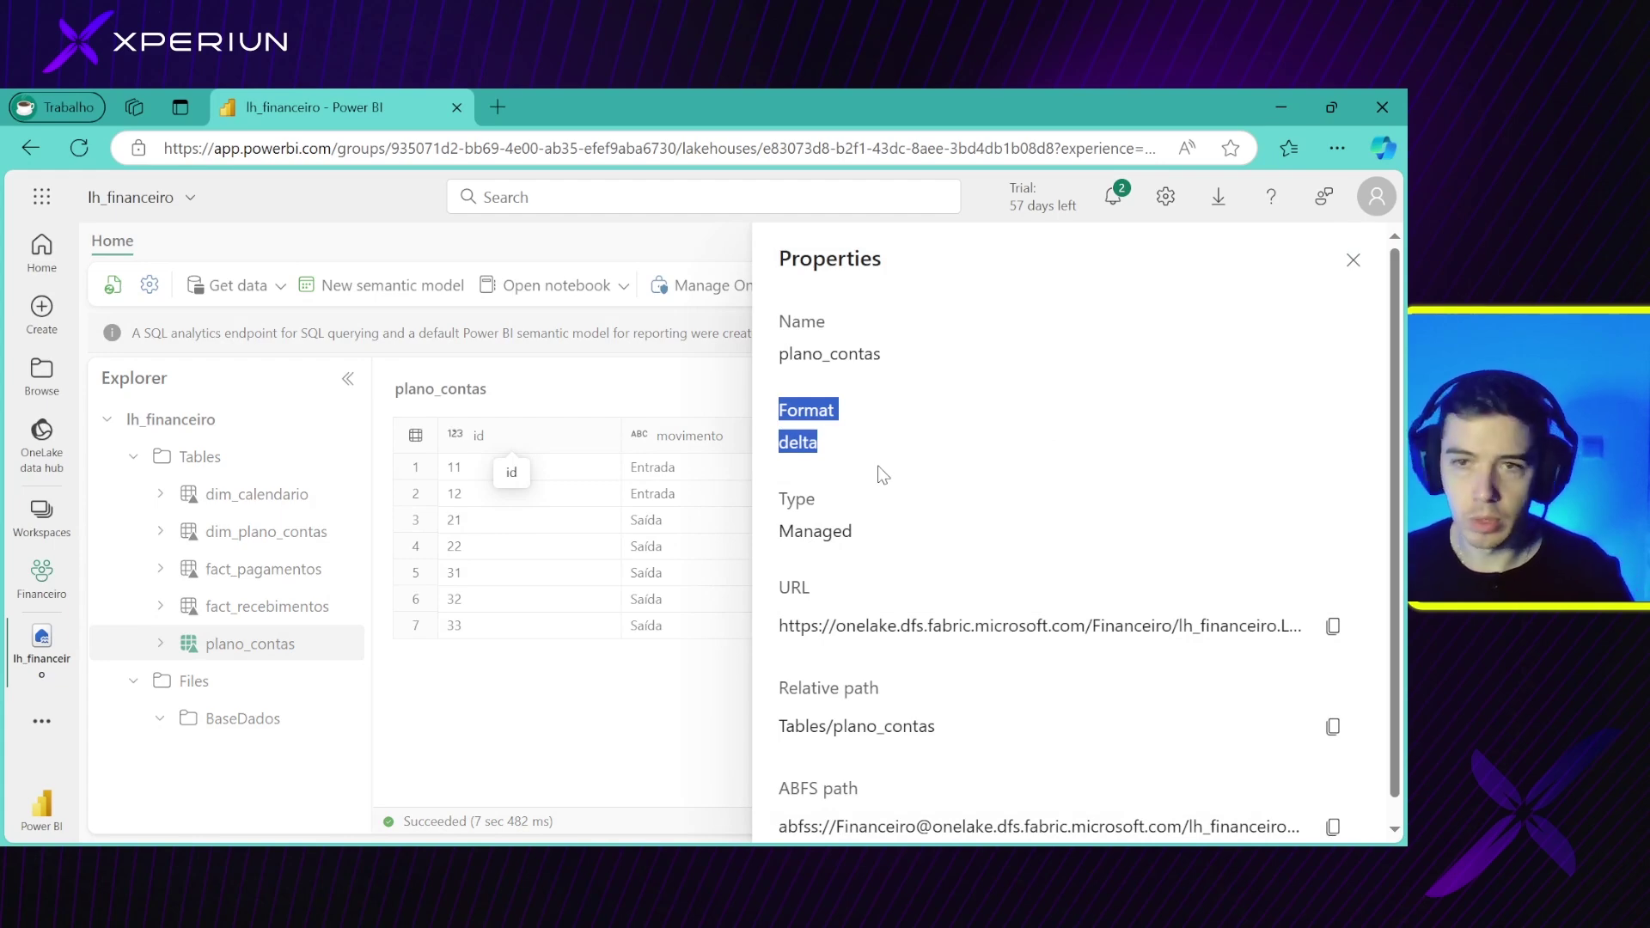
pyautogui.click(727, 617)
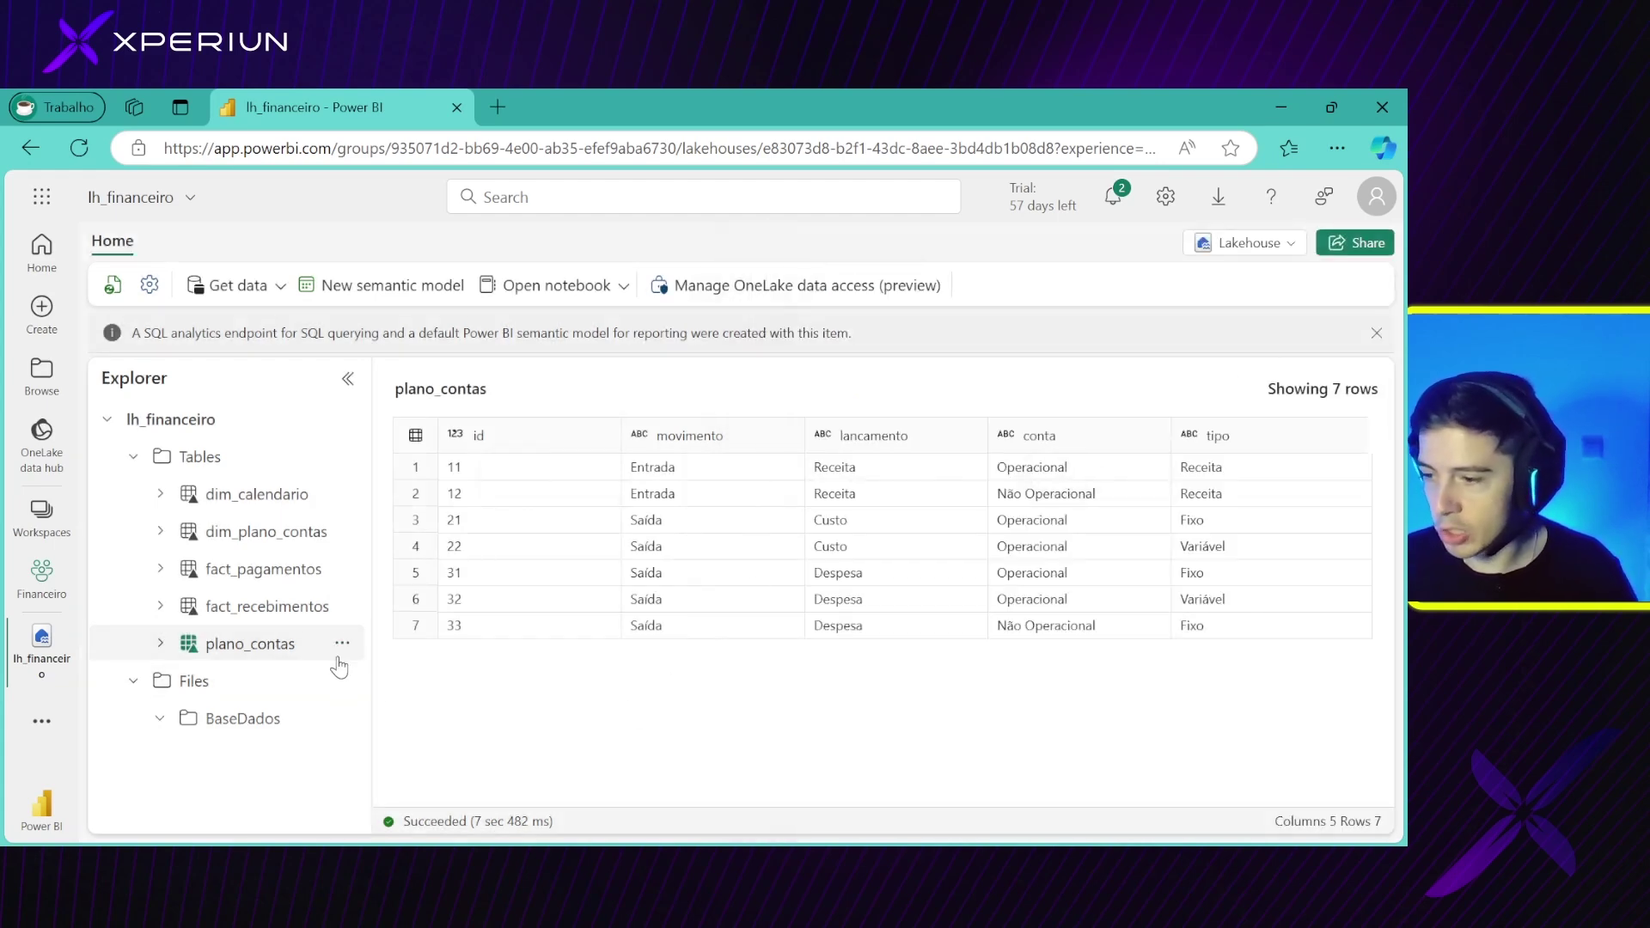
# View the underlying files of the plano_contas table, try to preview its parquet file, and return to the file view
pyautogui.moveTo(348, 639)
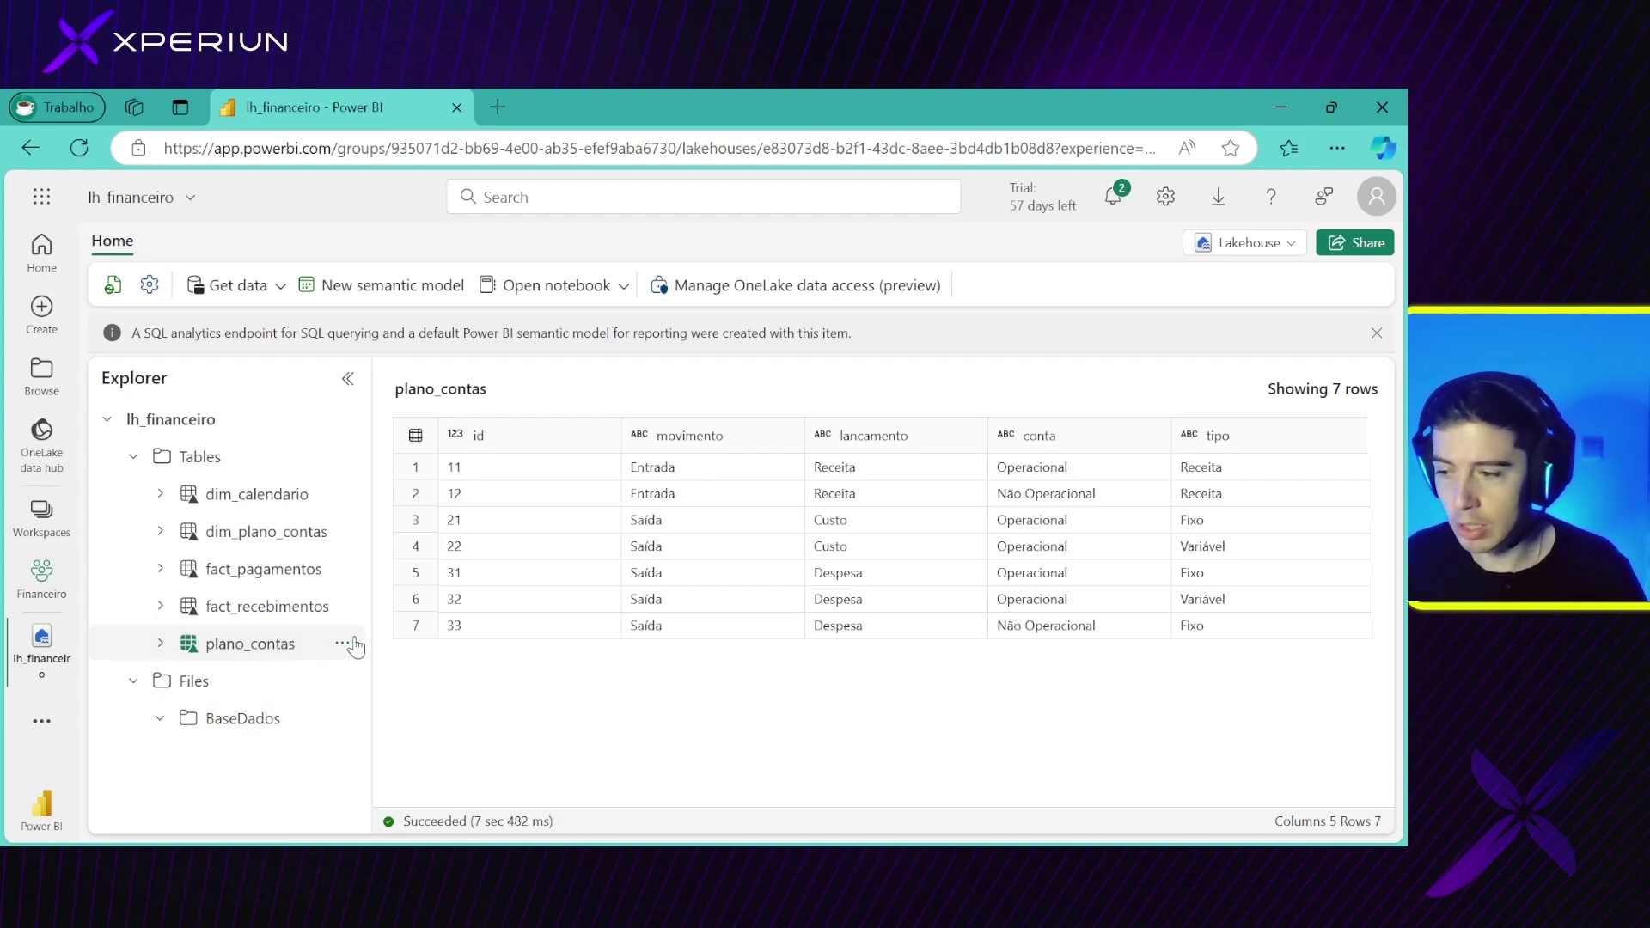
pyautogui.click(342, 643)
pyautogui.click(448, 487)
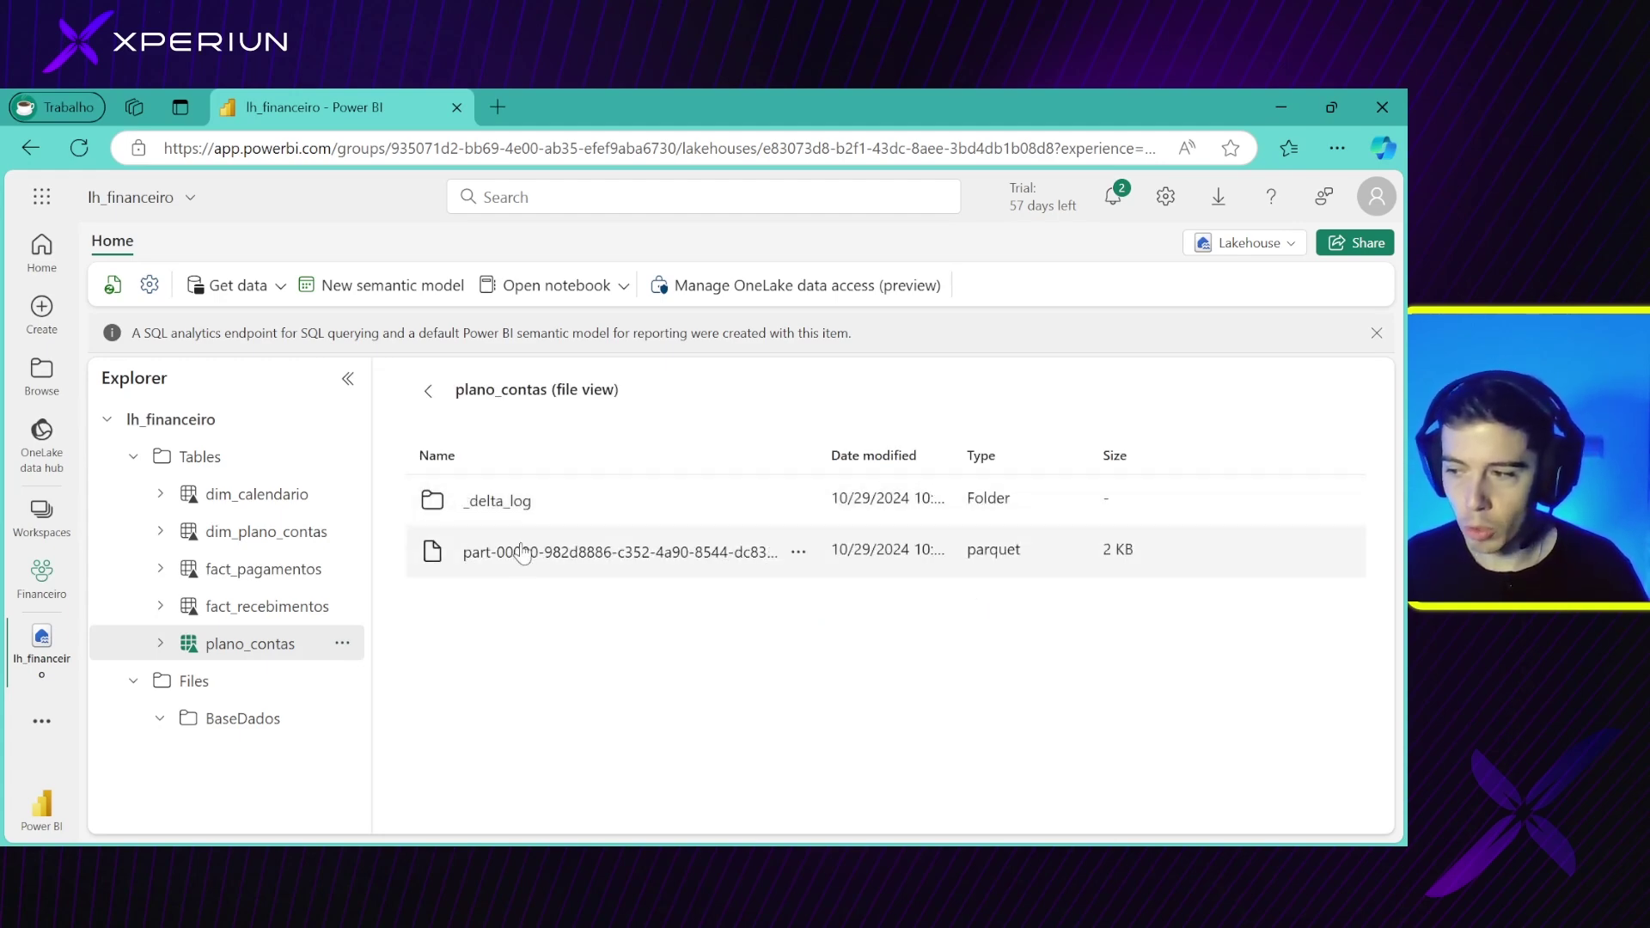
pyautogui.moveTo(816, 453); pyautogui.dragTo(1027, 455)
pyautogui.click(943, 564)
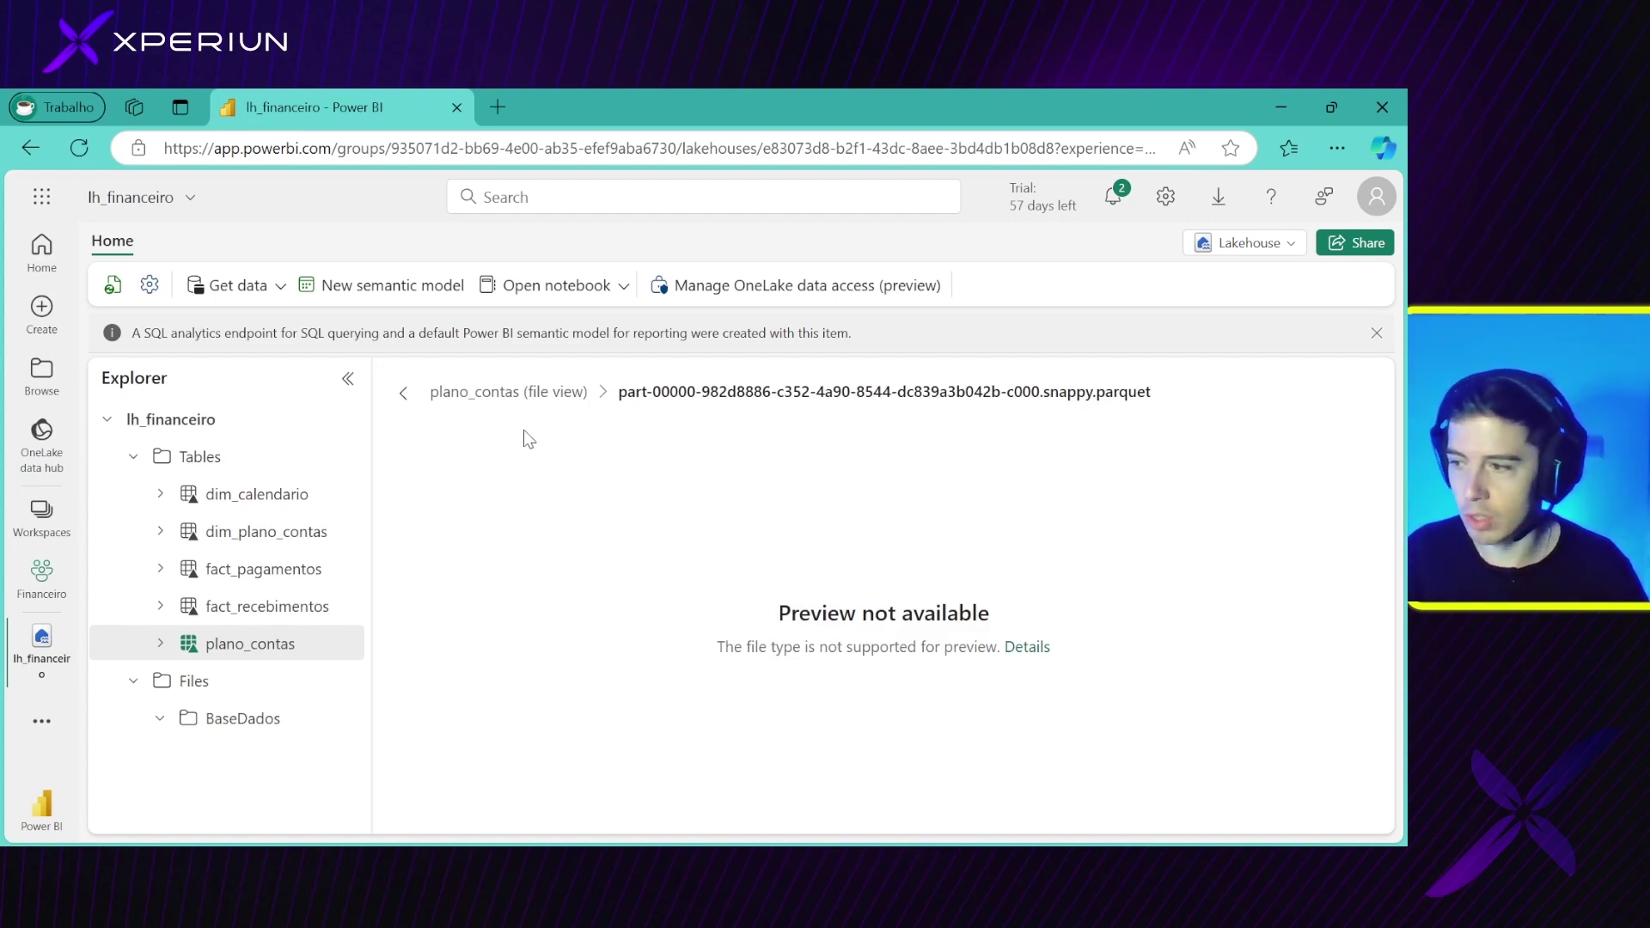
pyautogui.click(547, 405)
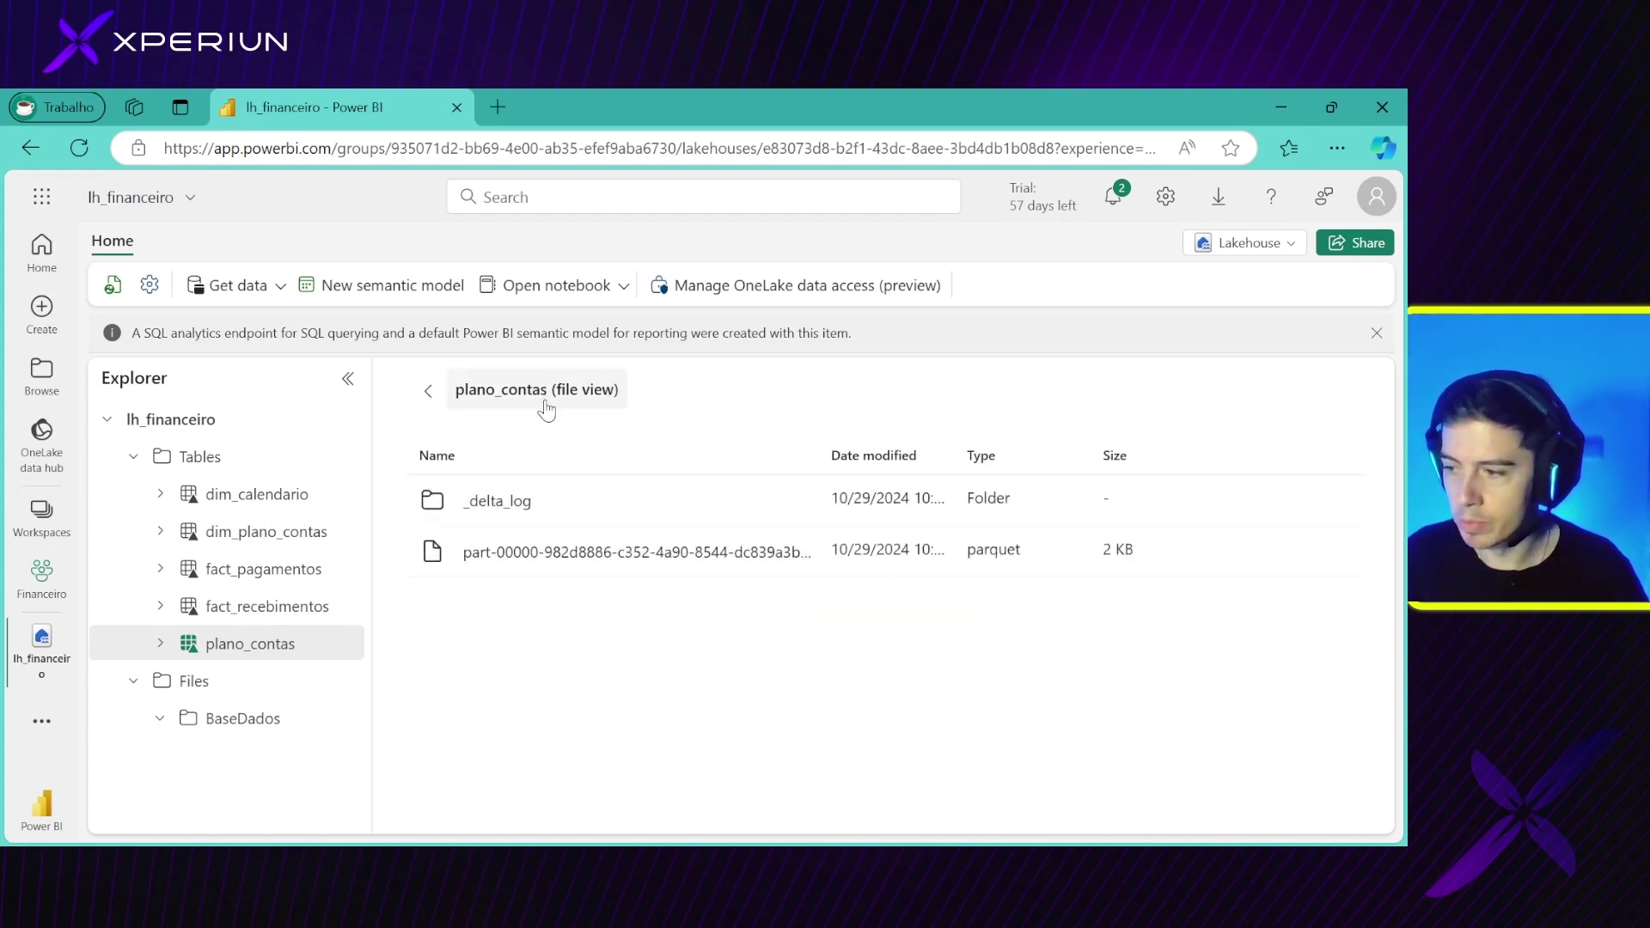
# Review the JSON log file in the _delta_log folder of plano_contas, and go back to the table's data
pyautogui.click(516, 503)
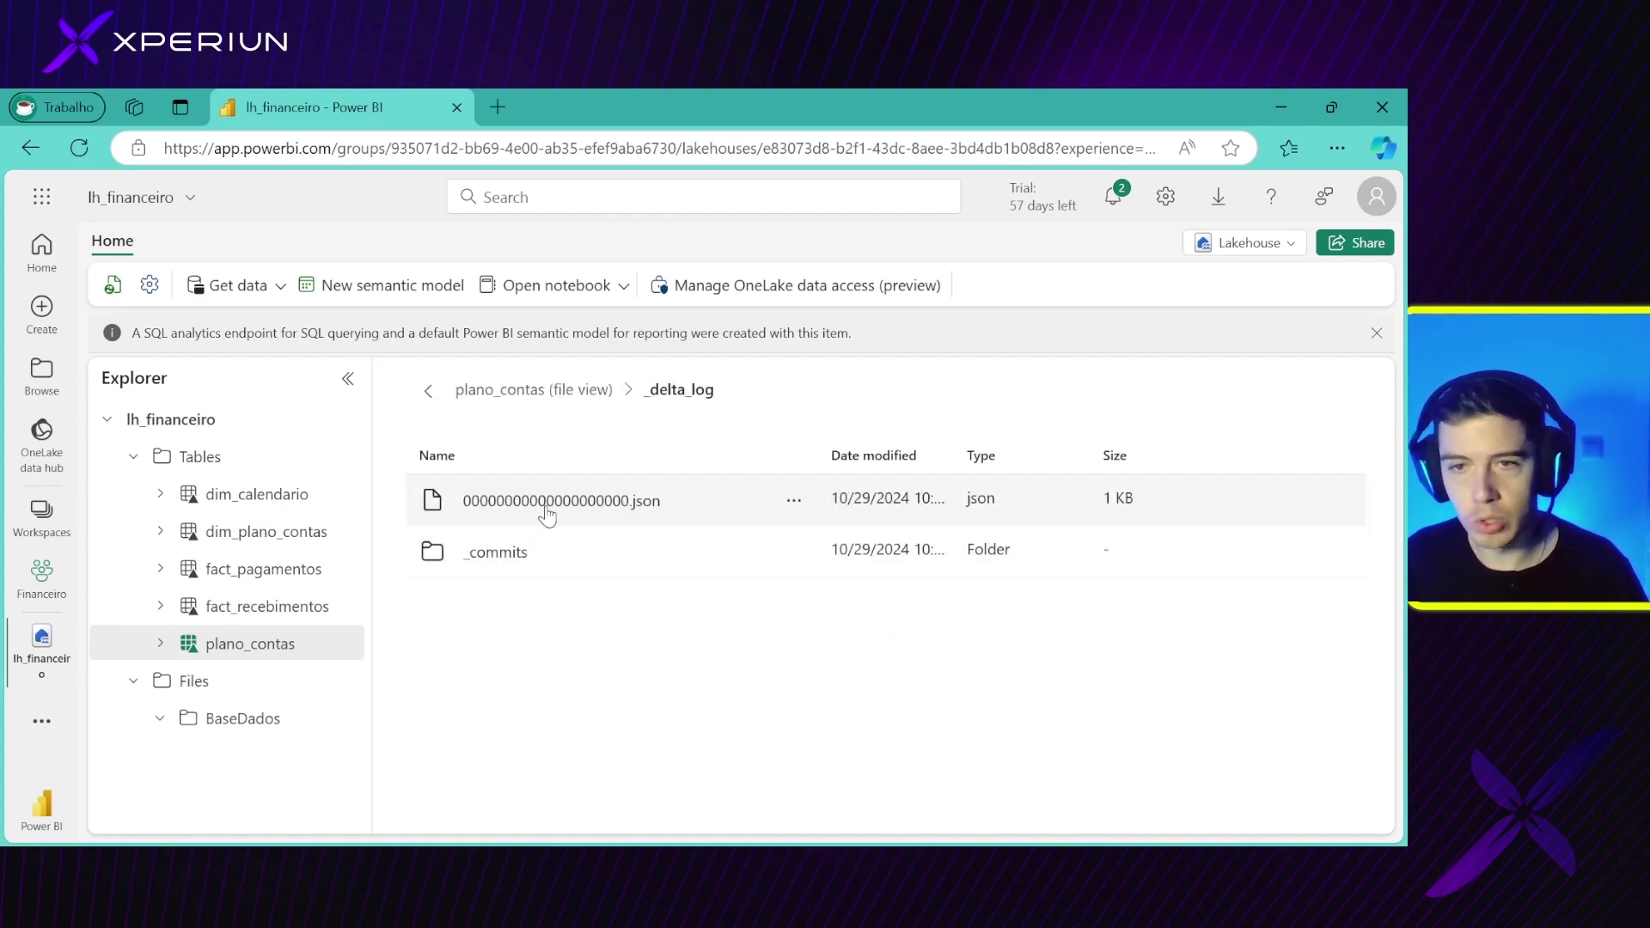
pyautogui.click(546, 513)
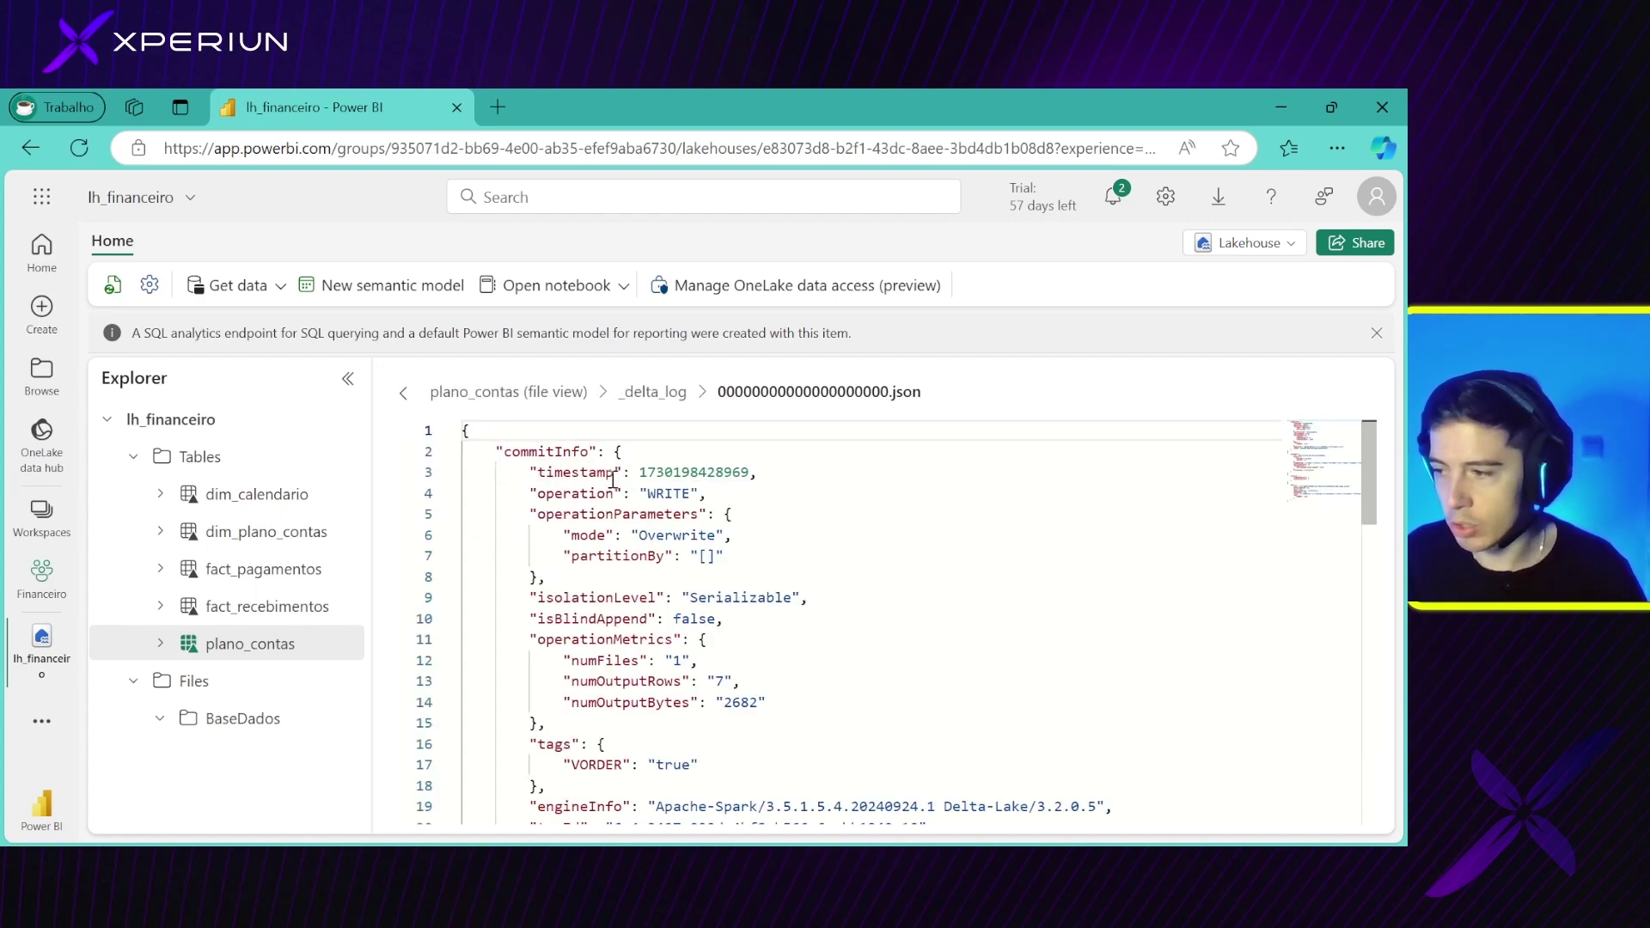
pyautogui.scroll(-3, 568, 516)
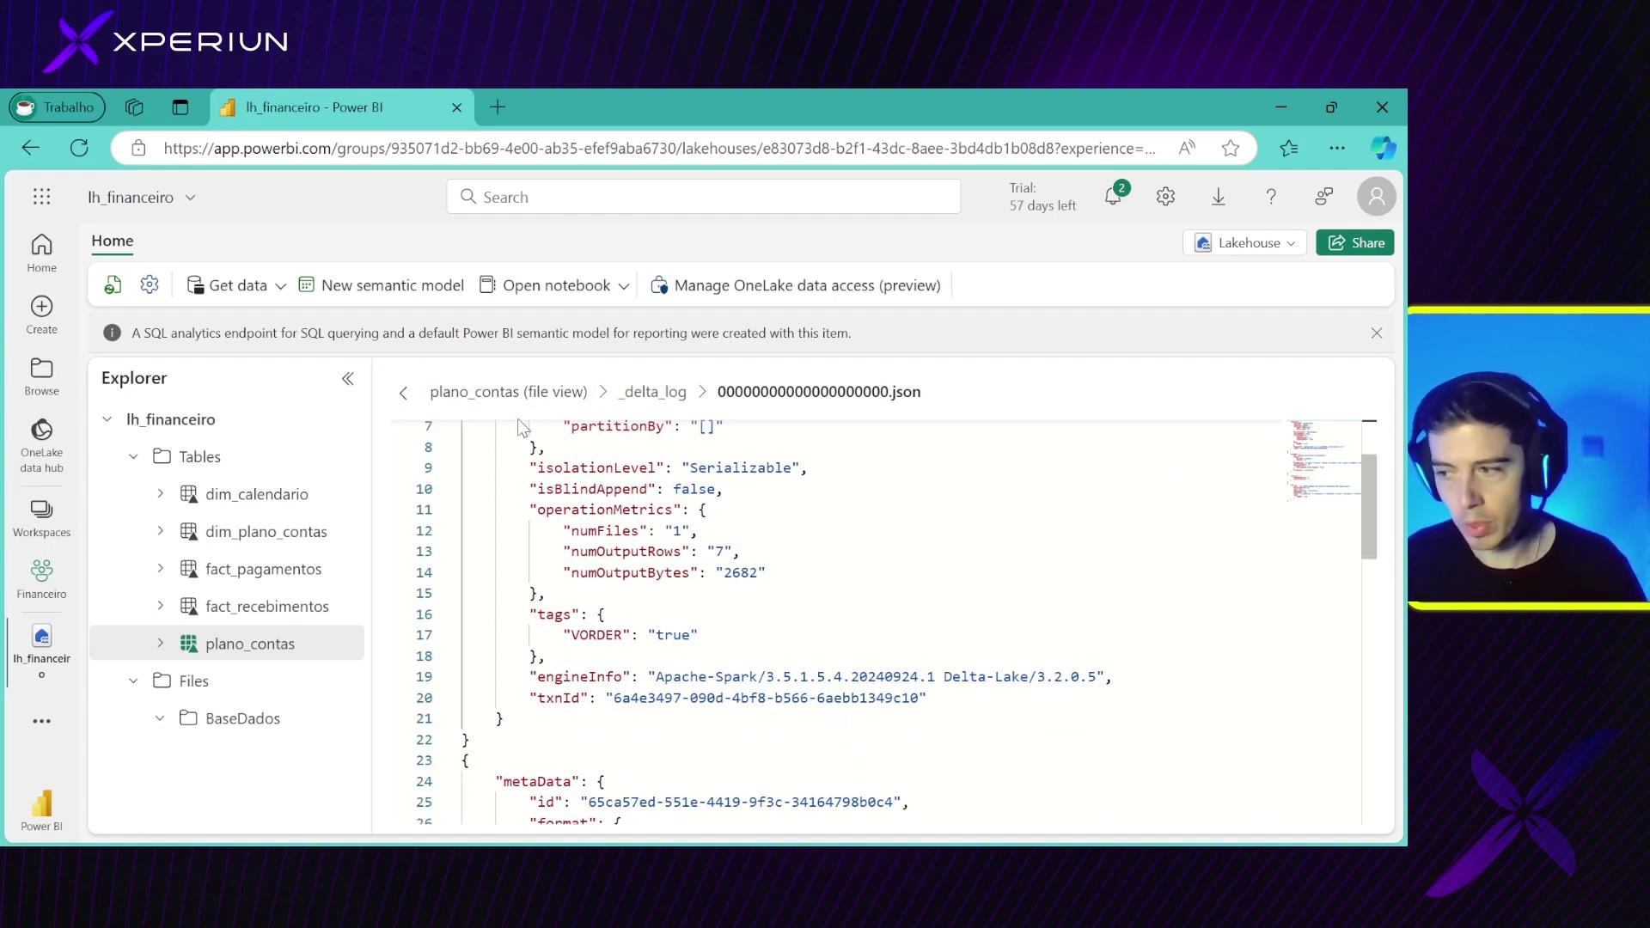
pyautogui.click(487, 394)
pyautogui.click(428, 392)
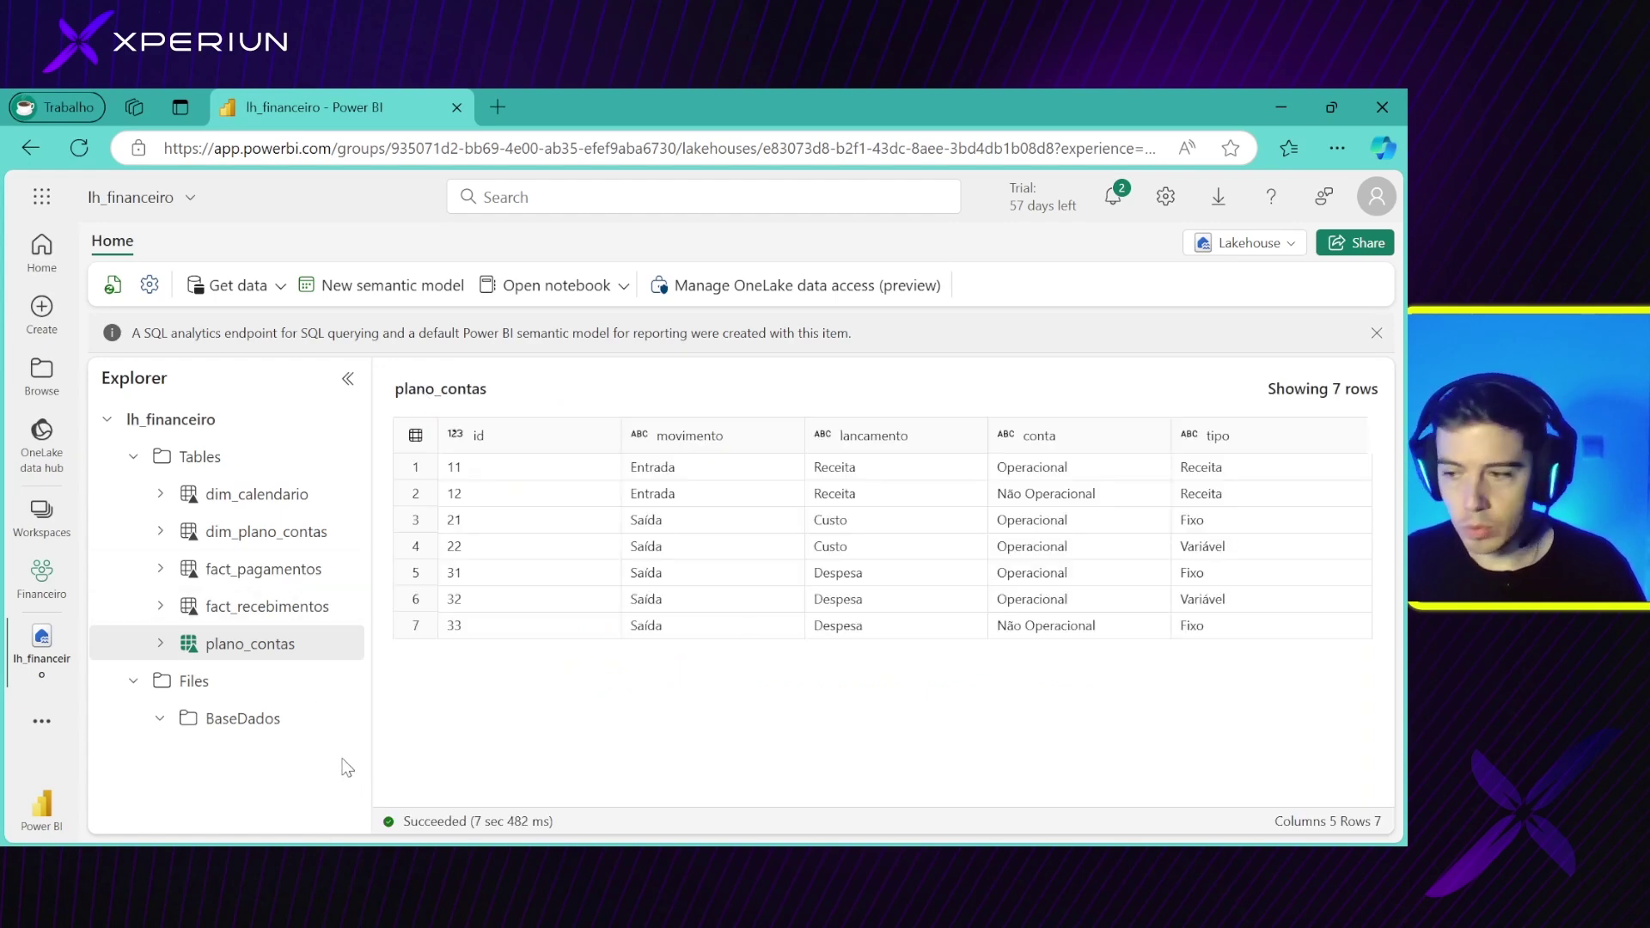
# Delete the plano_contas table from the lakehouse
pyautogui.click(342, 643)
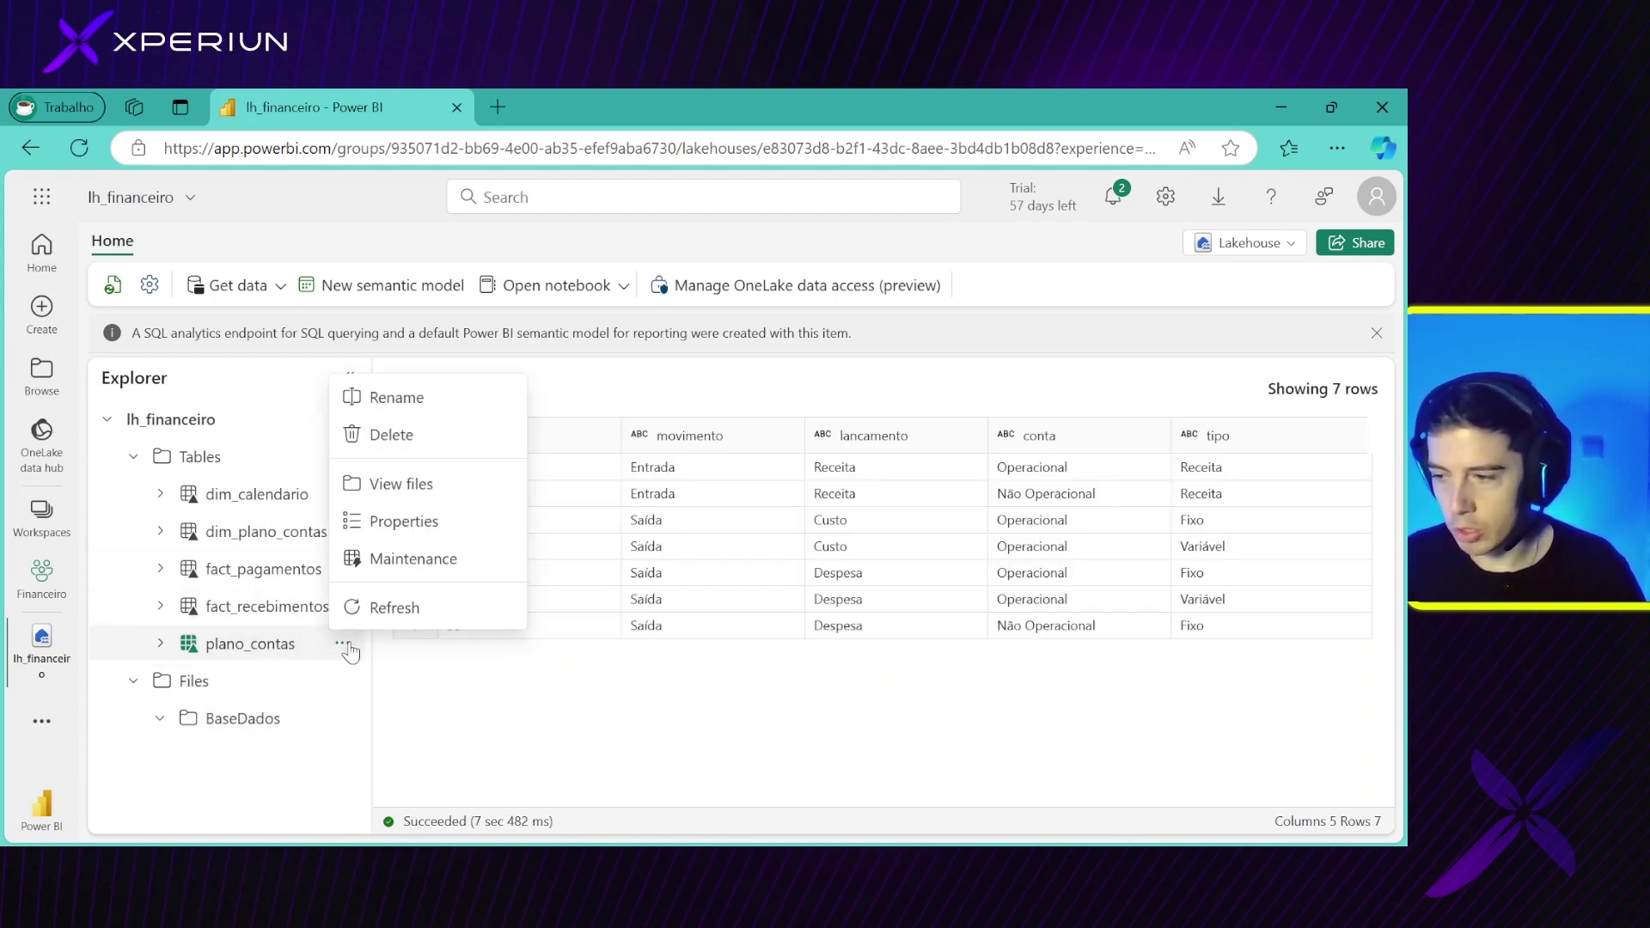
pyautogui.click(429, 436)
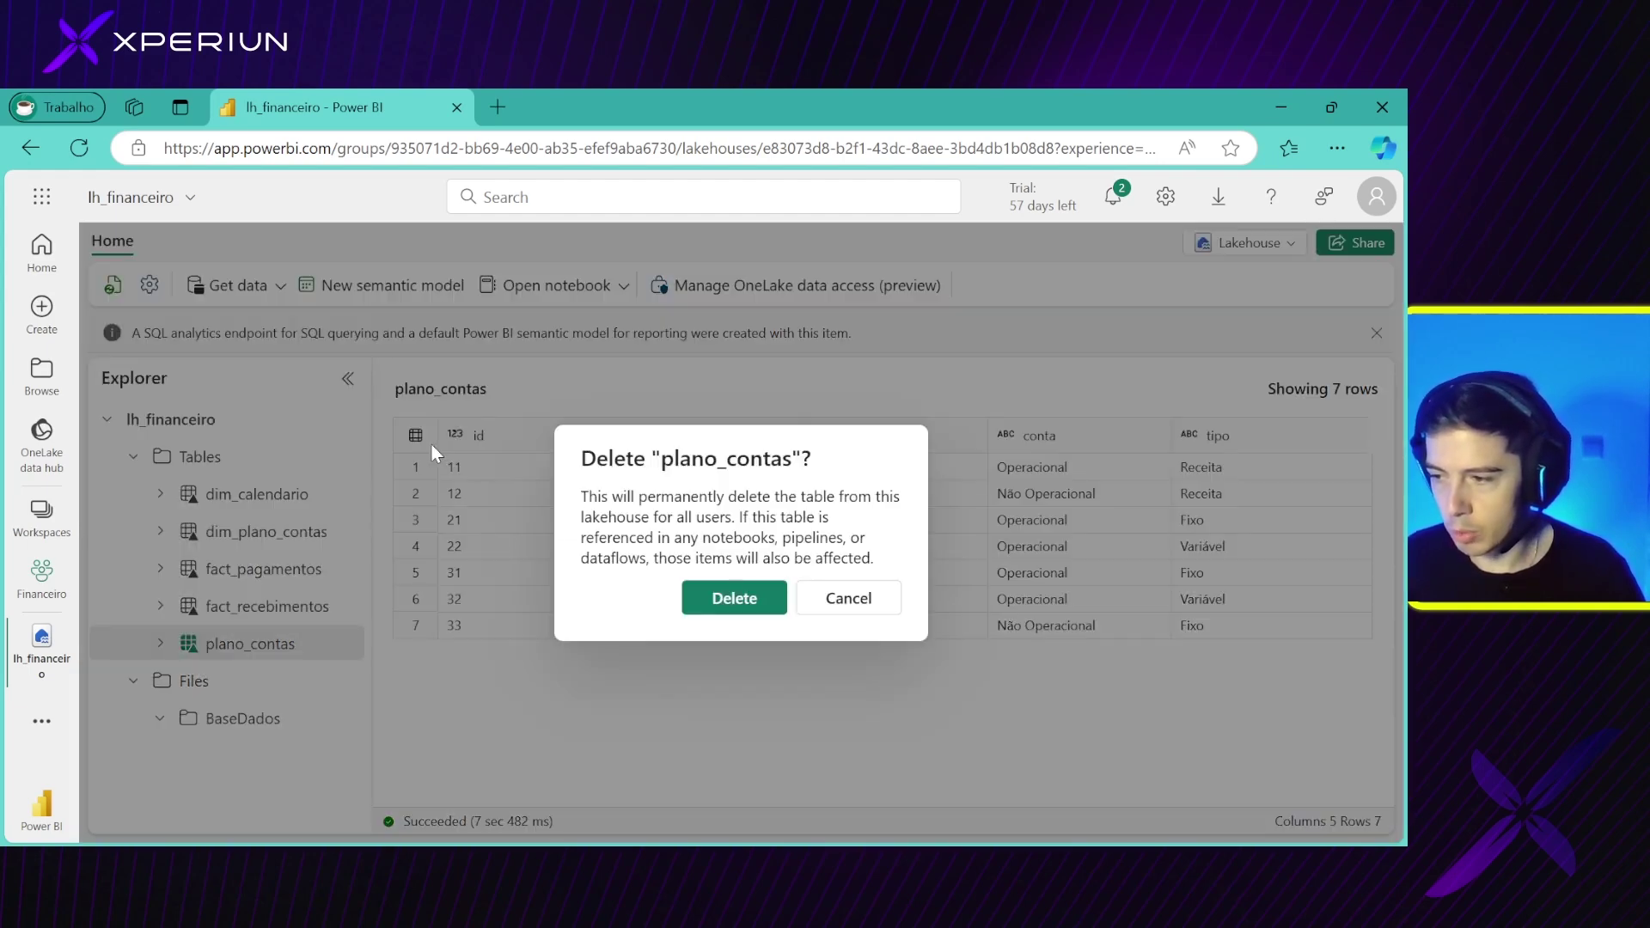
pyautogui.click(720, 593)
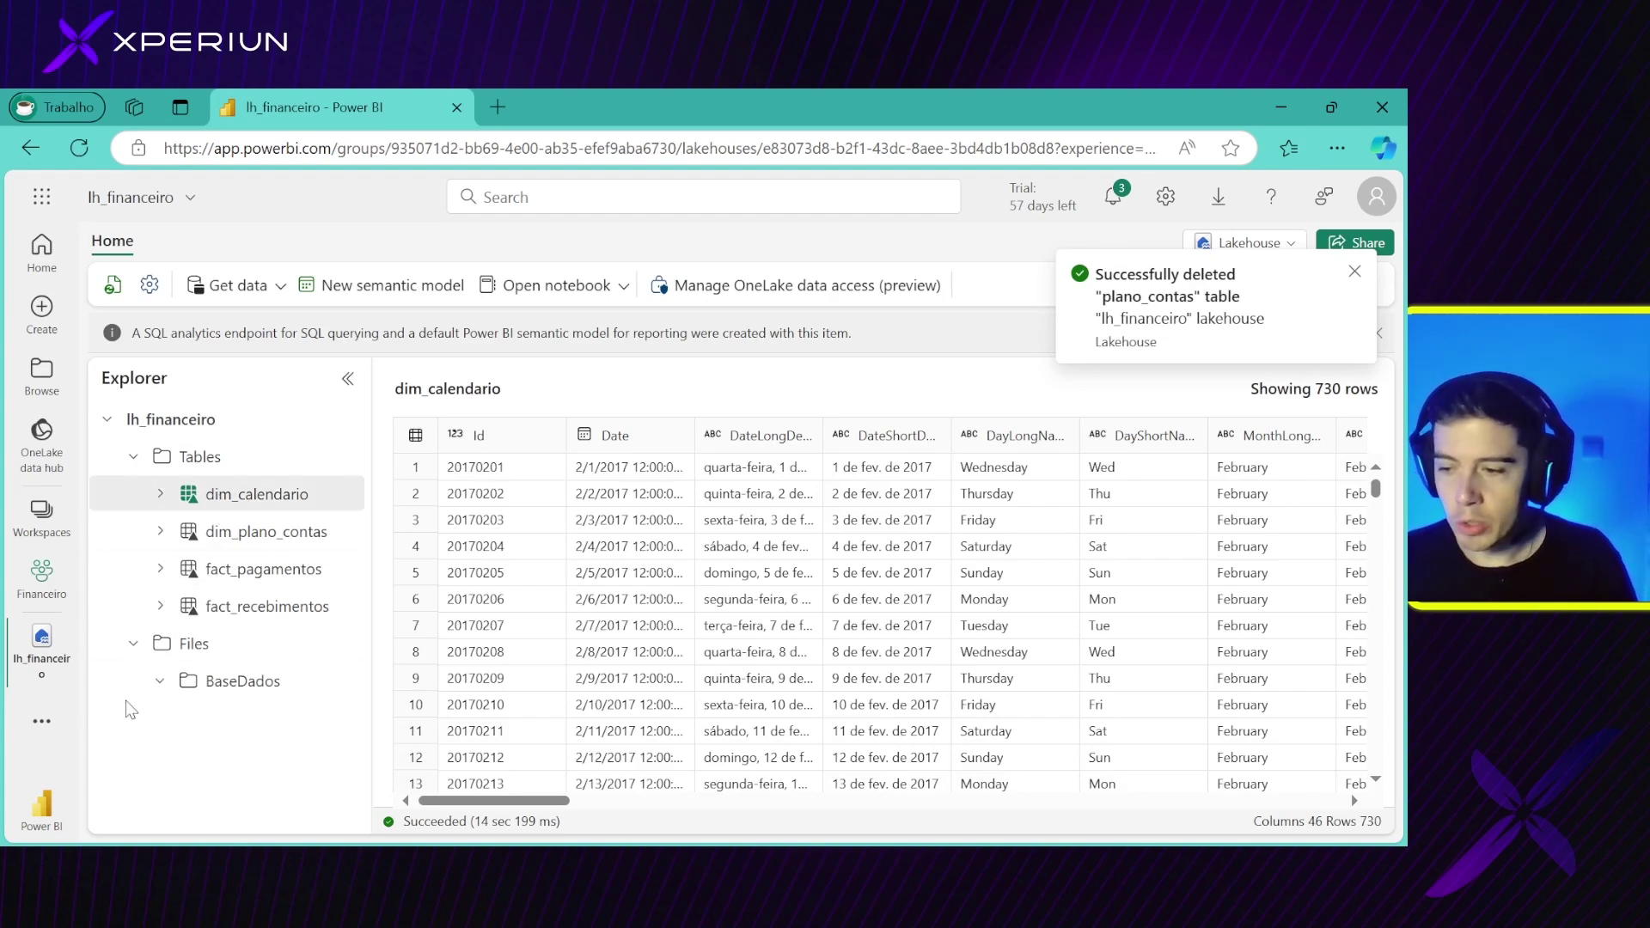
# Load Recebimentos.csv from BaseDados into a new table named recebimentos, using its header for column names and separator ;, and open the table
pyautogui.click(230, 683)
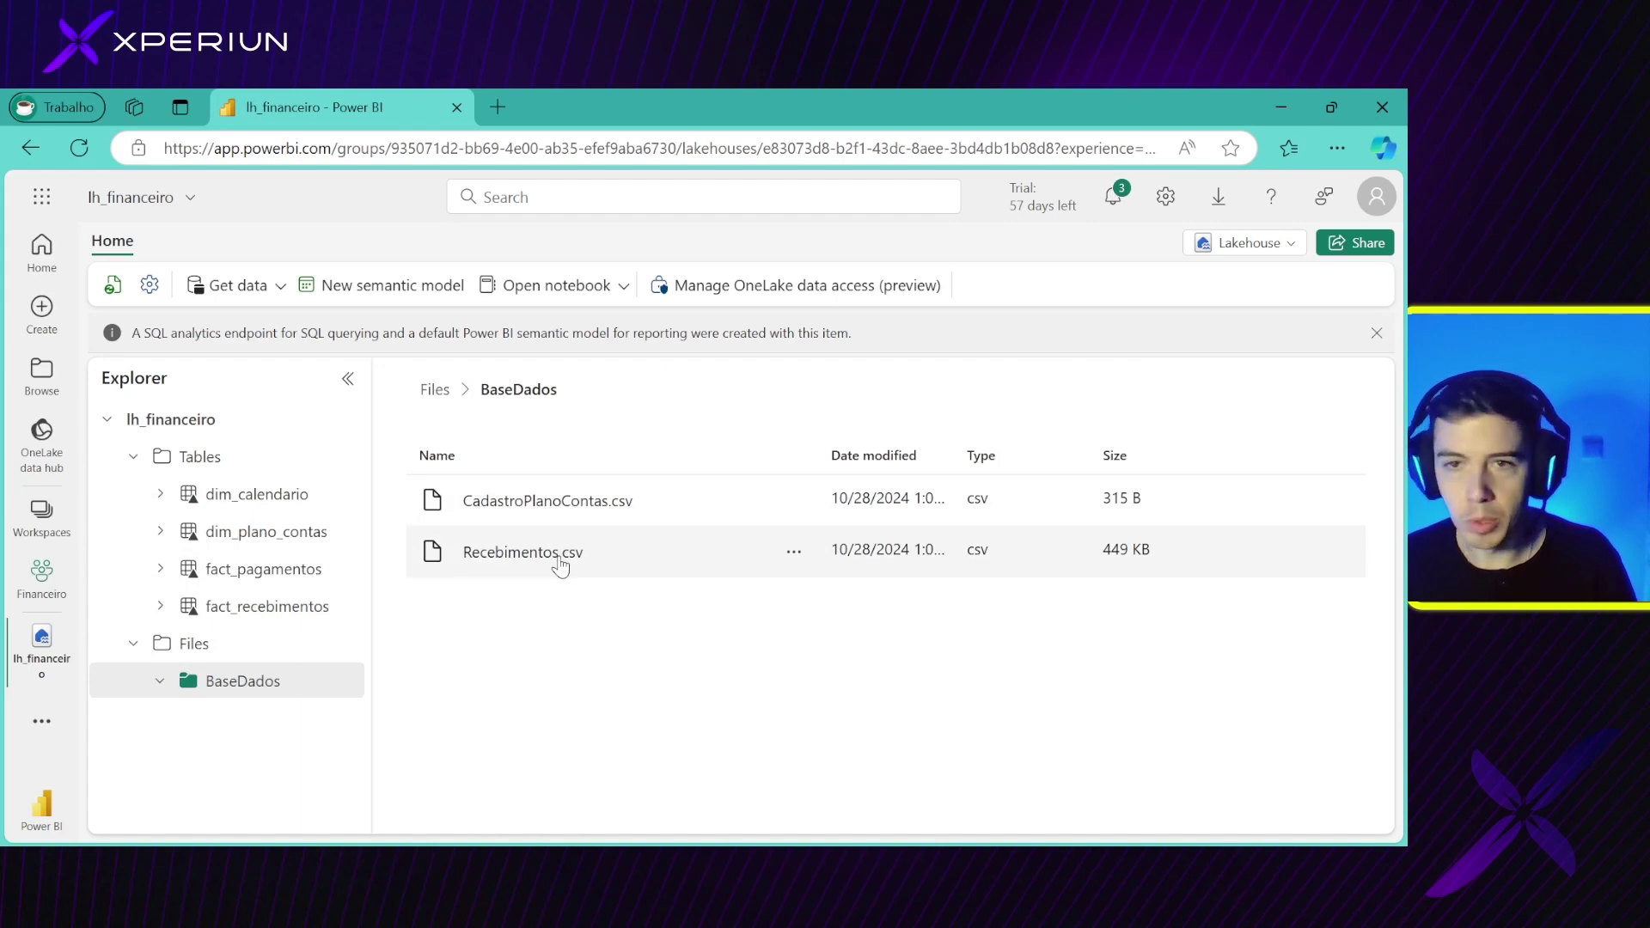
pyautogui.click(793, 553)
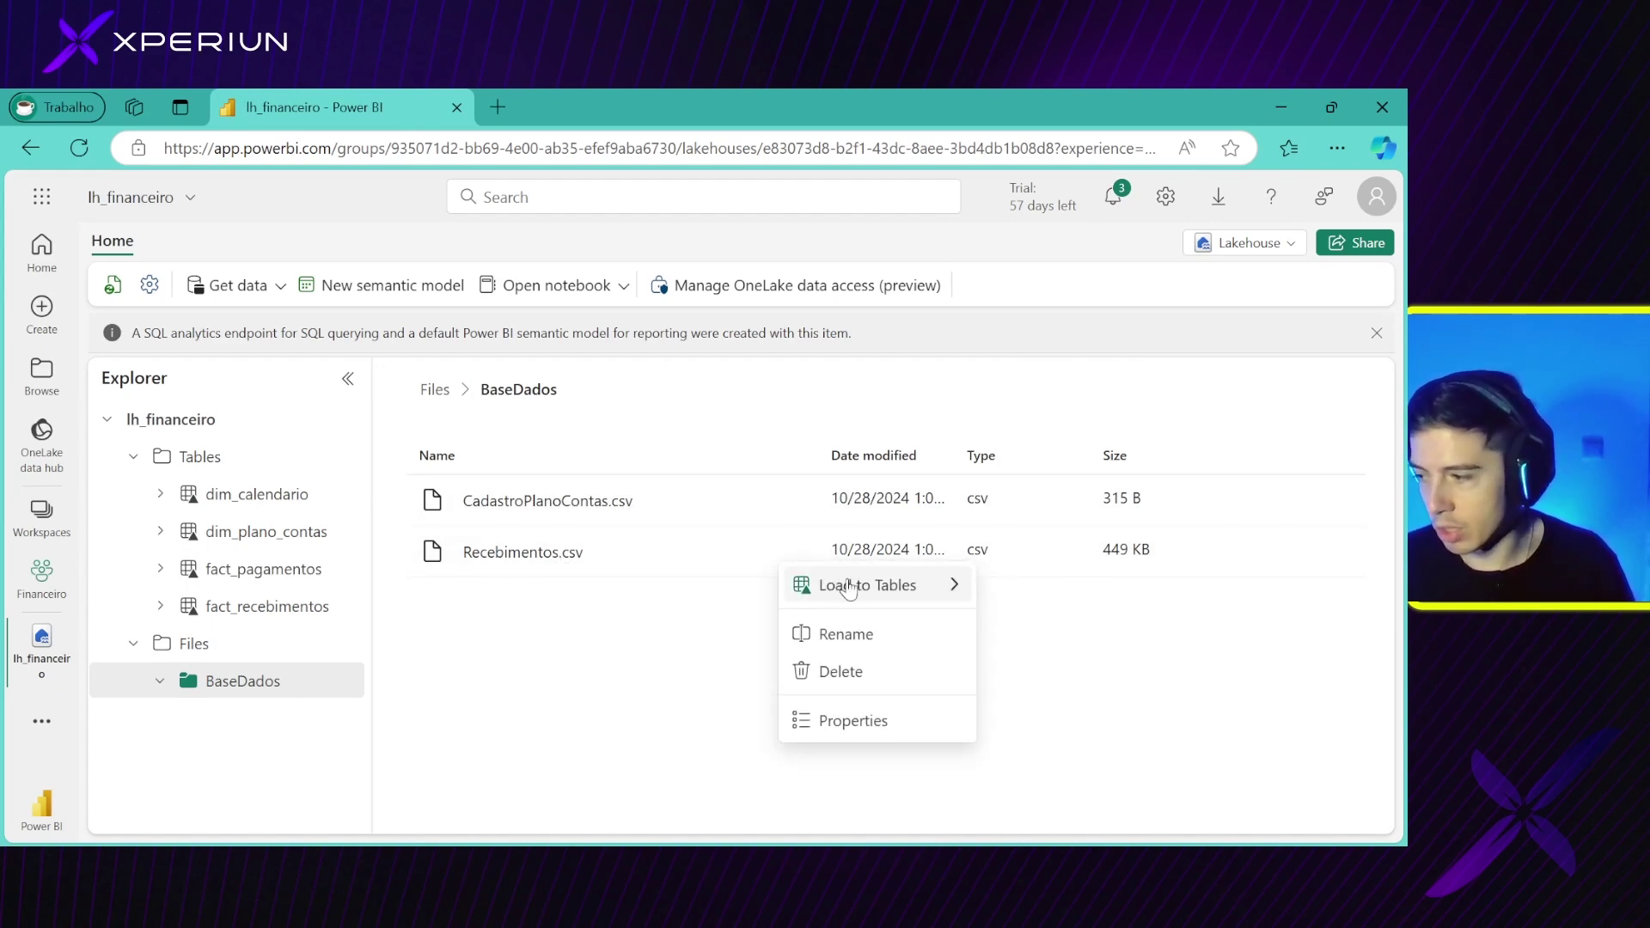
pyautogui.moveTo(860, 586)
pyautogui.click(1020, 590)
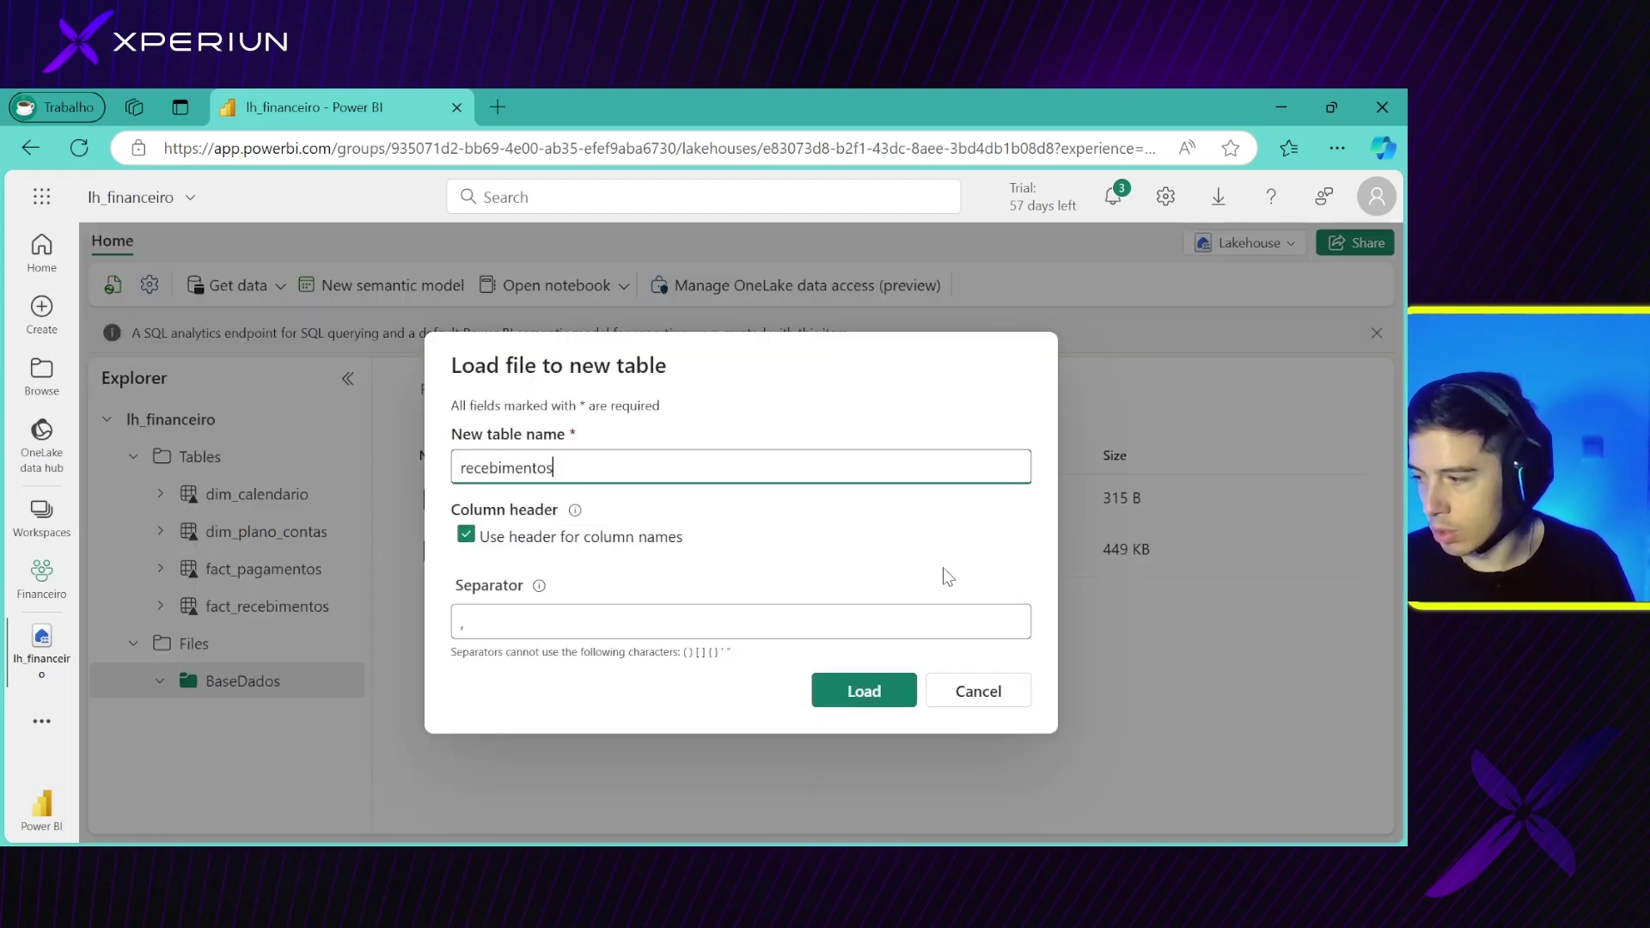
pyautogui.doubleClick(516, 619)
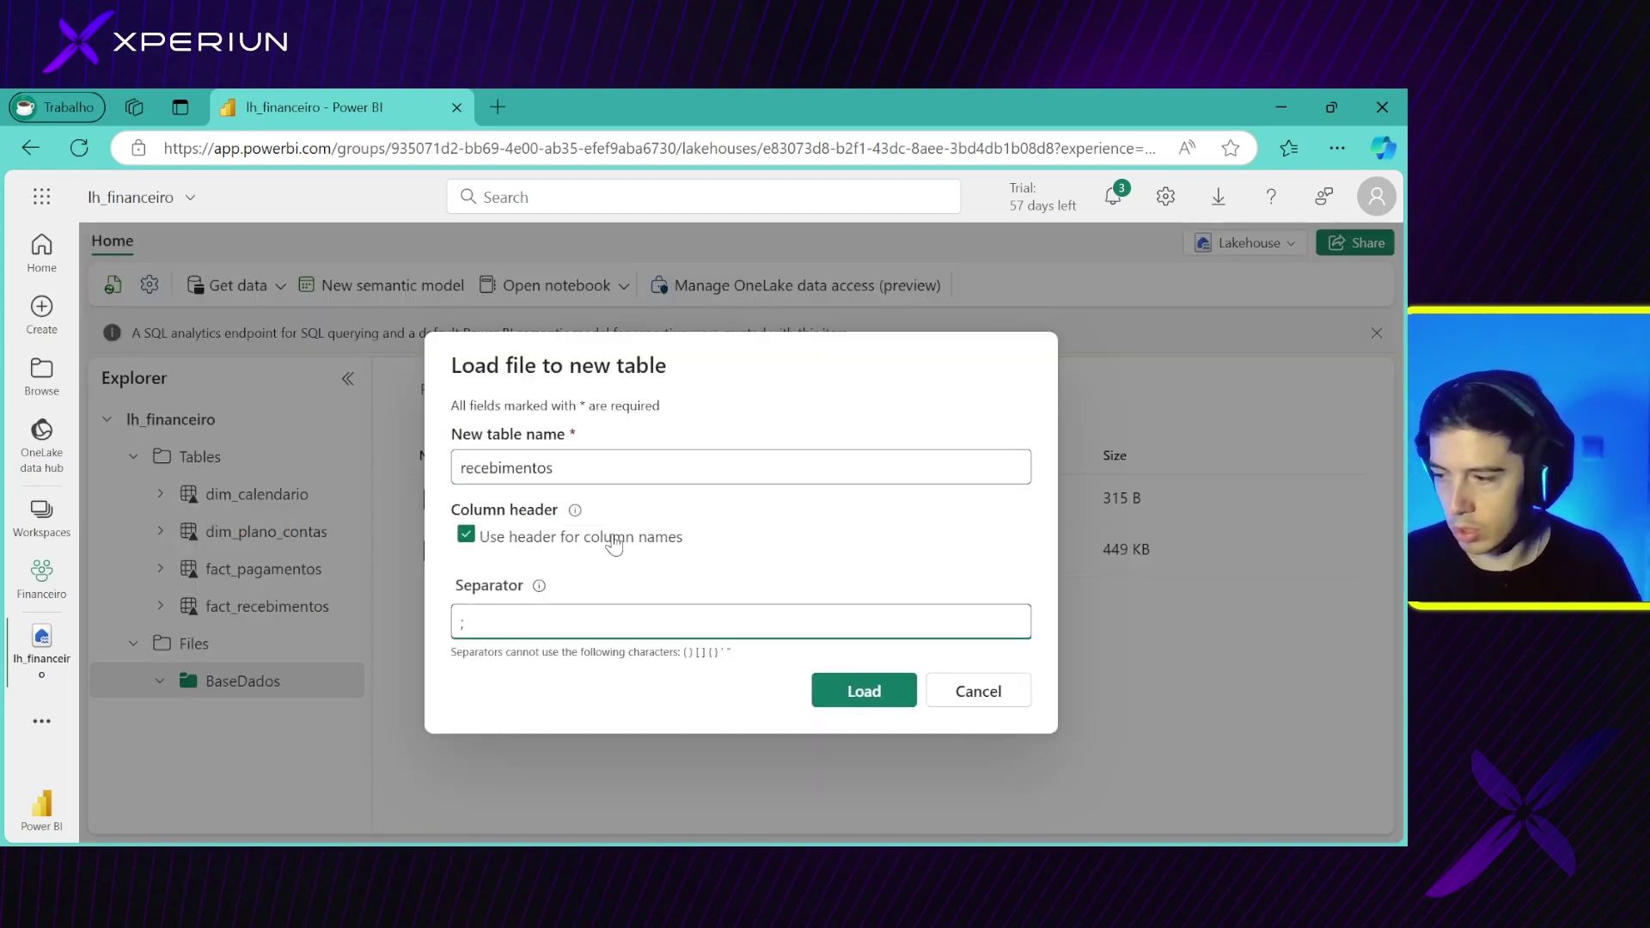
pyautogui.click(864, 692)
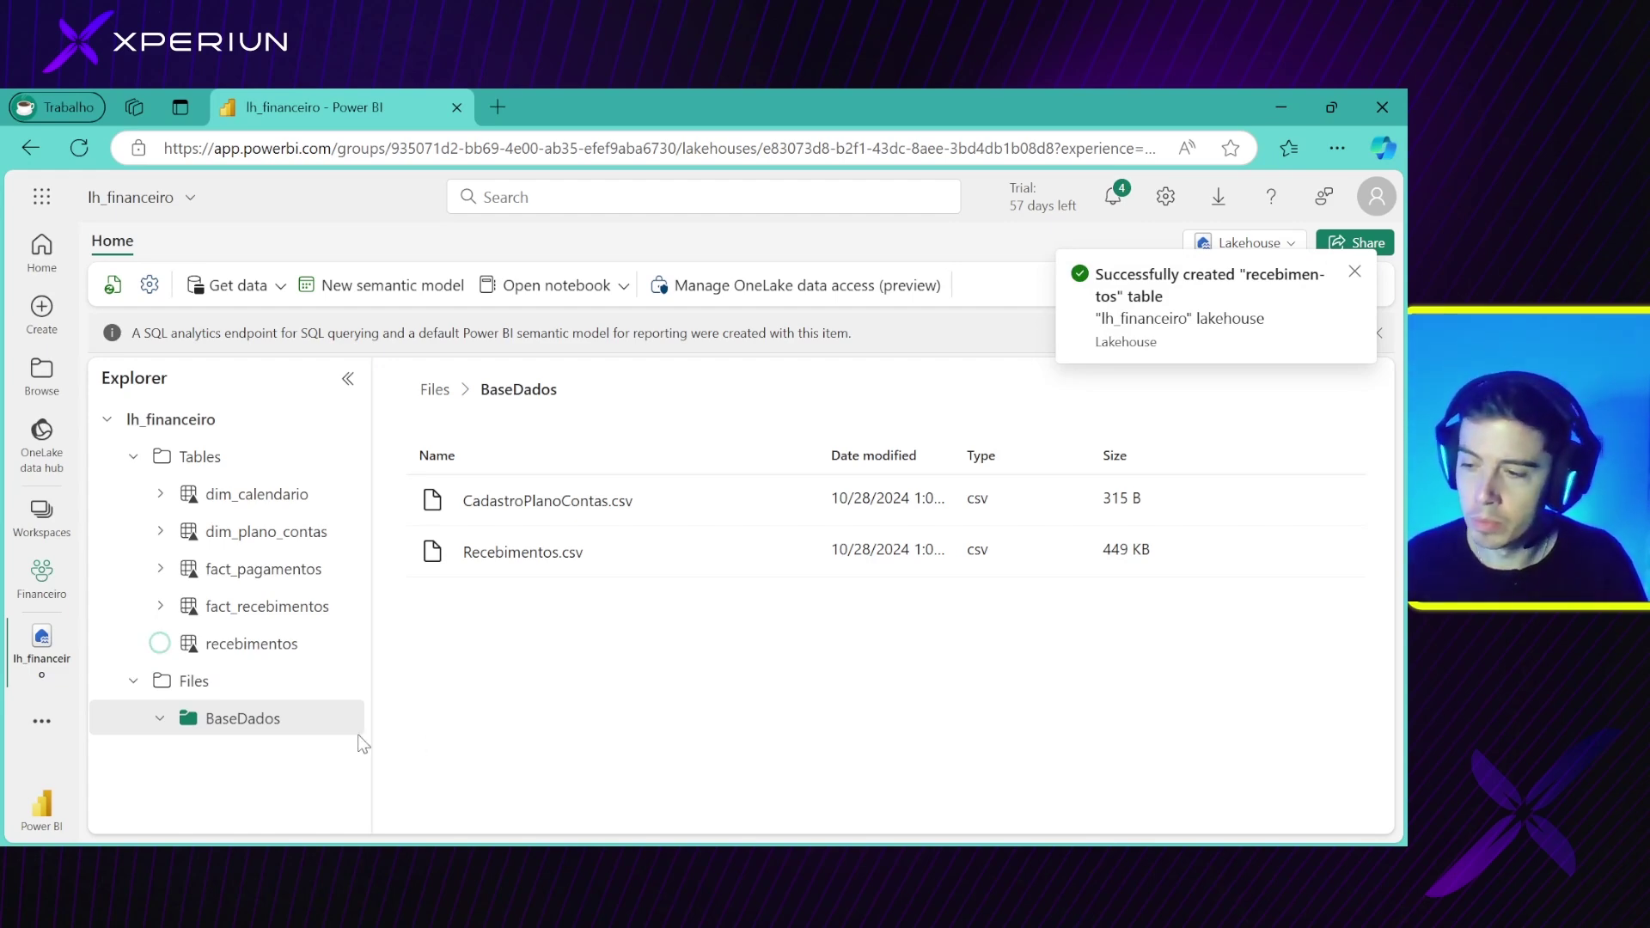
pyautogui.click(250, 645)
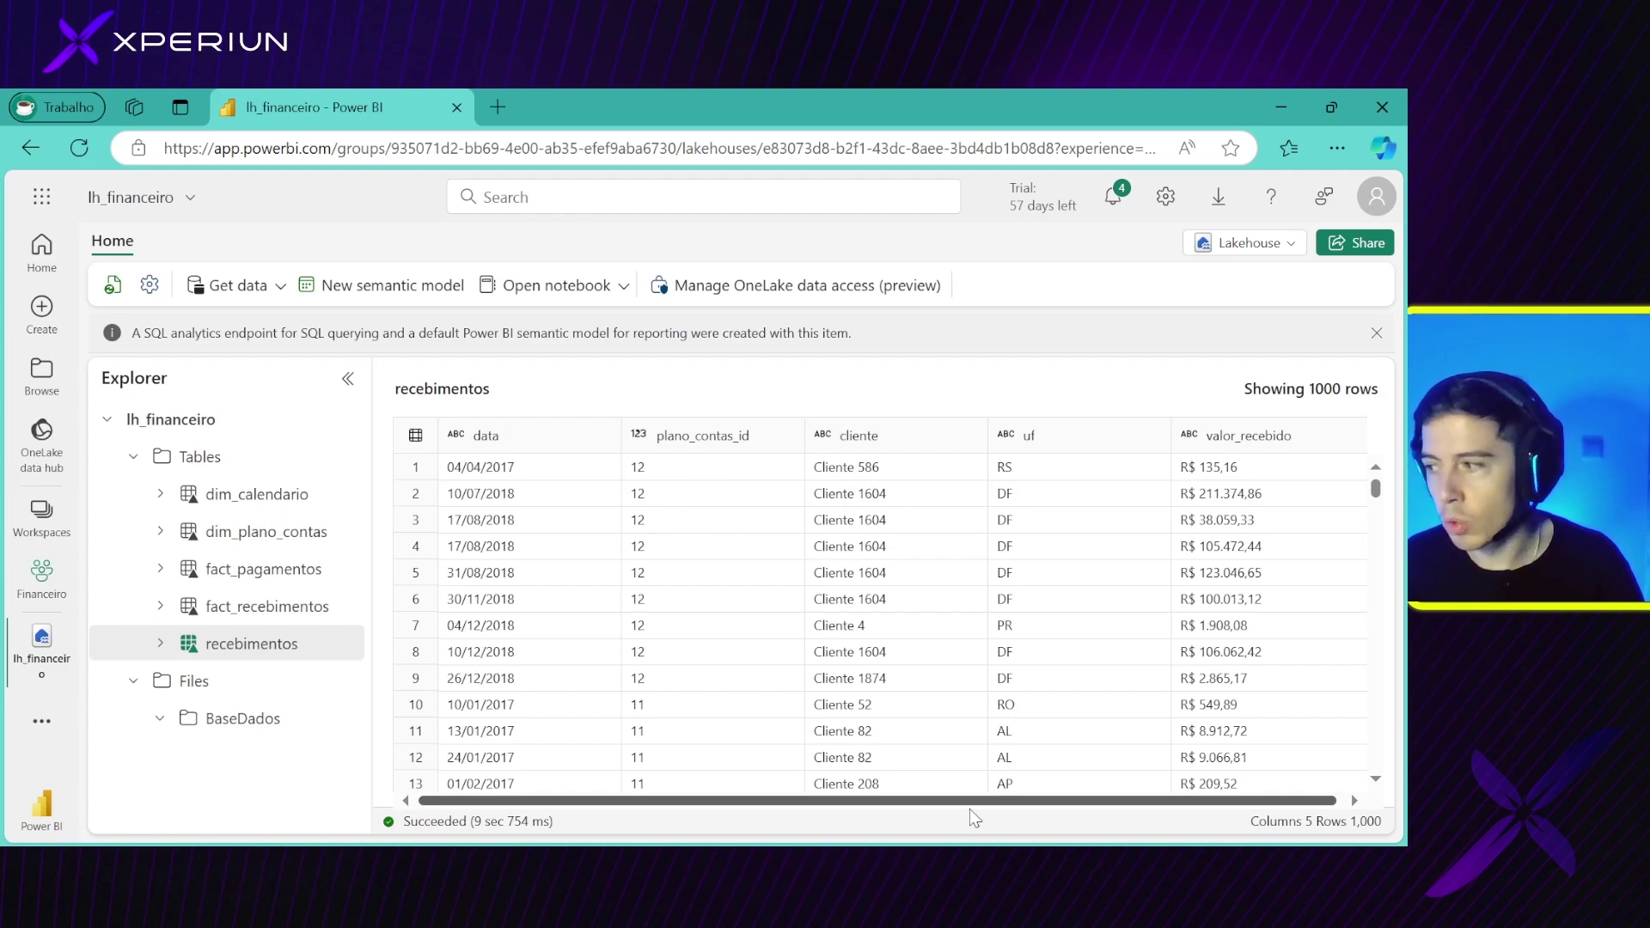
# Examine the data types and values of the data and valor_recebido columns in the recebimentos table
pyautogui.click(520, 432)
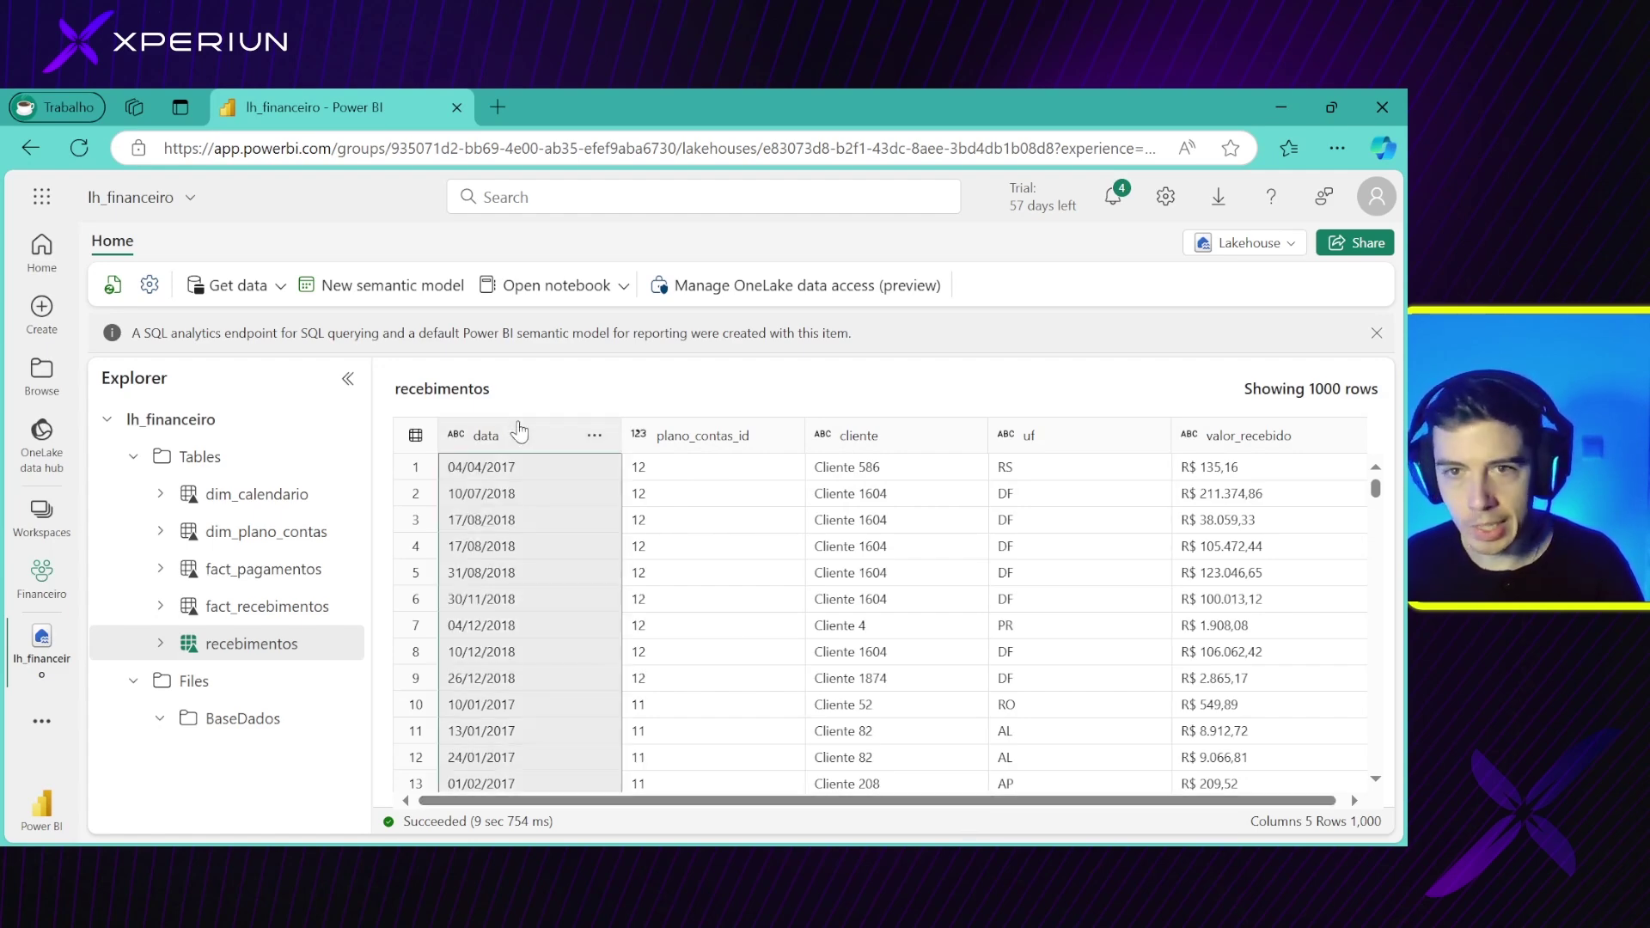
pyautogui.click(1310, 440)
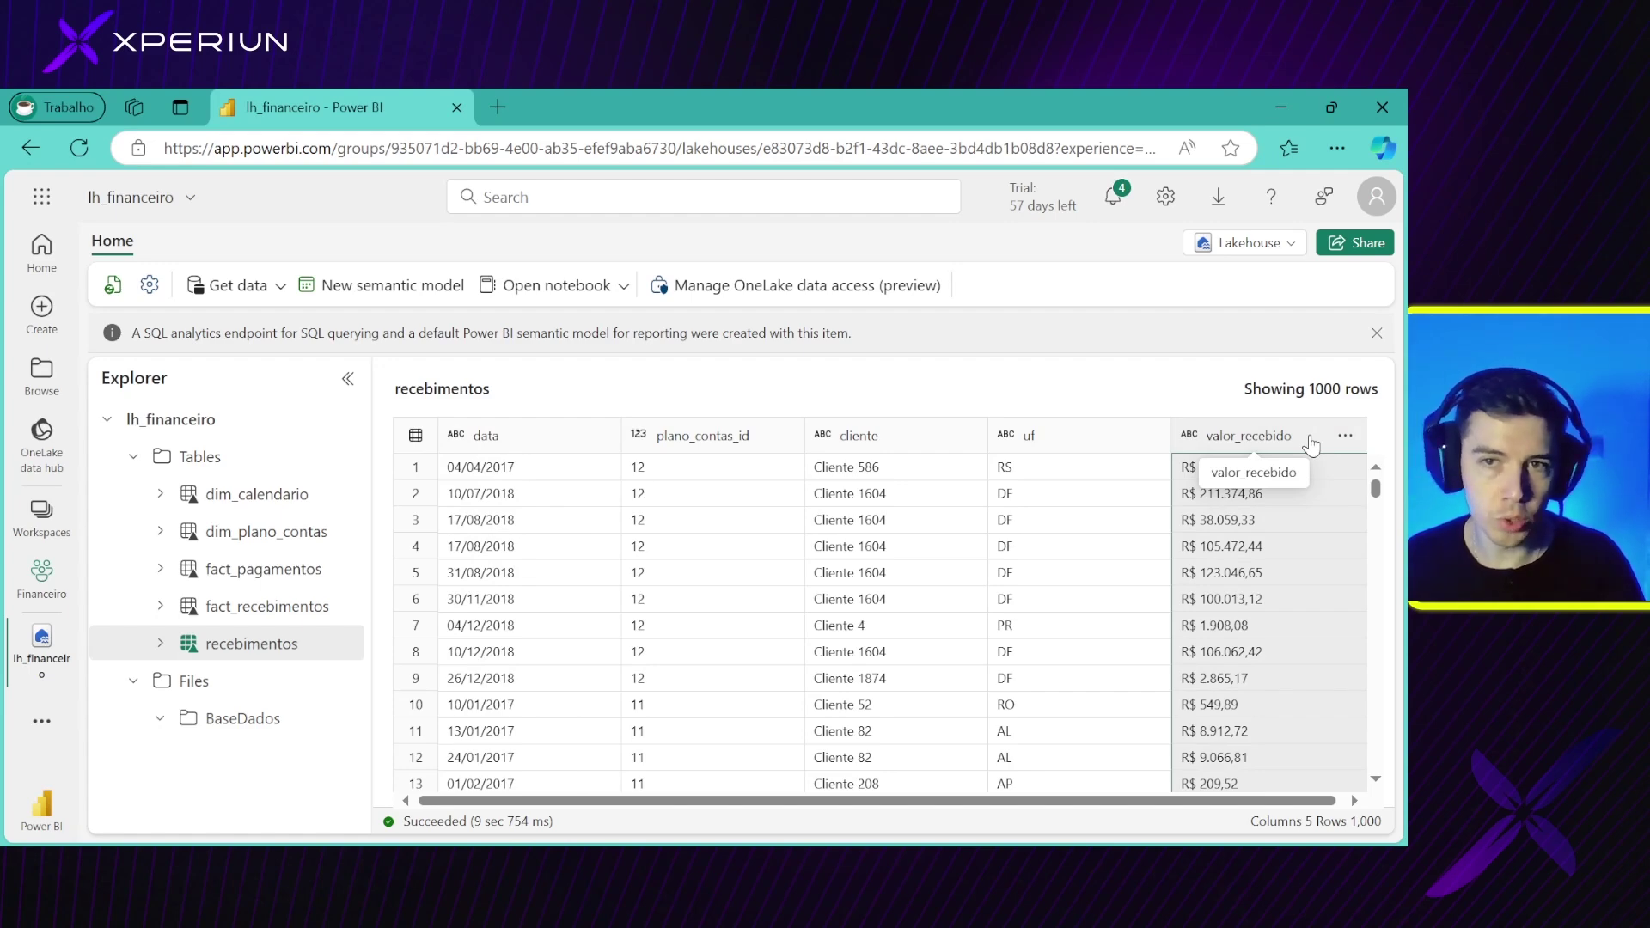
pyautogui.click(526, 432)
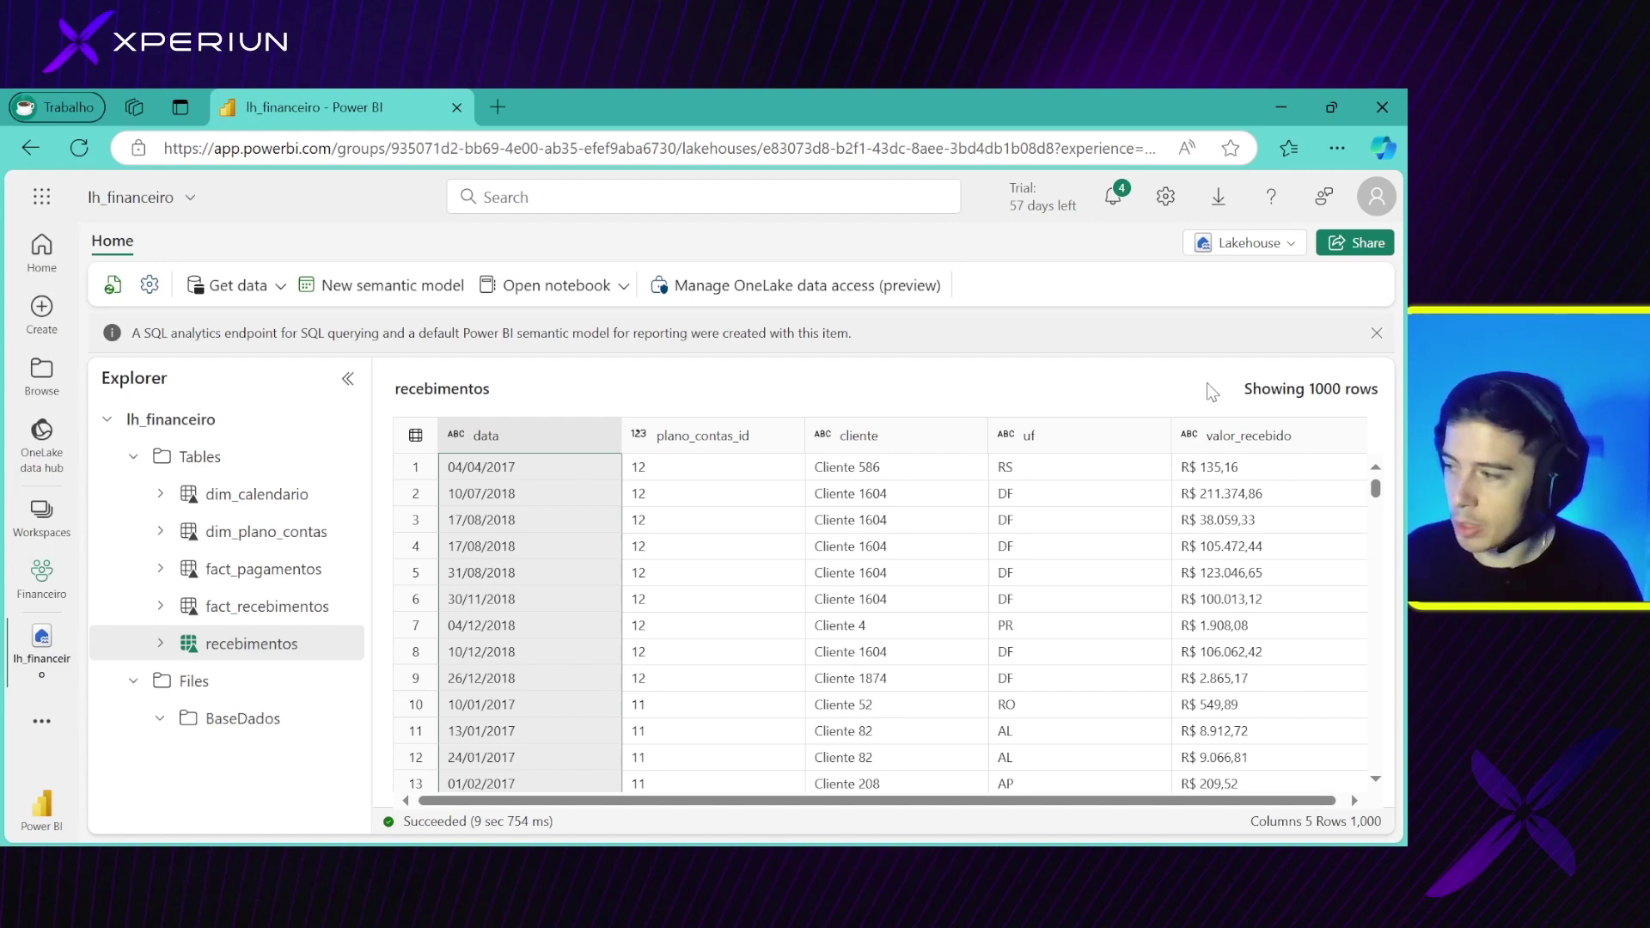
pyautogui.click(1231, 448)
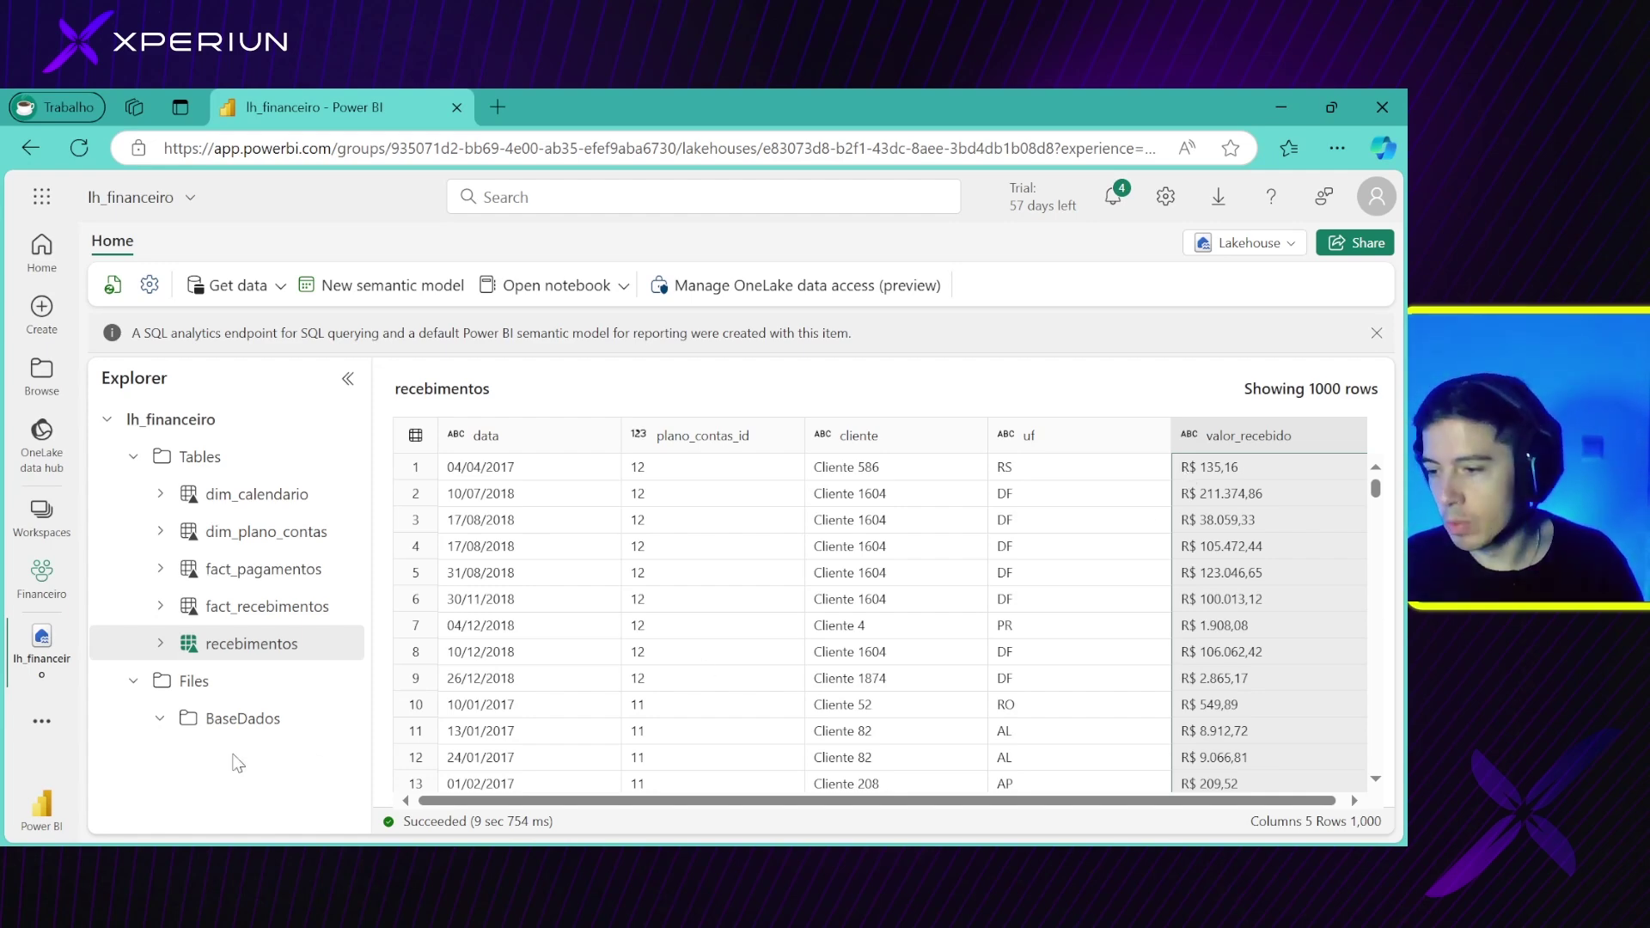
# Delete the recebimentos table from the lakehouse
pyautogui.click(344, 646)
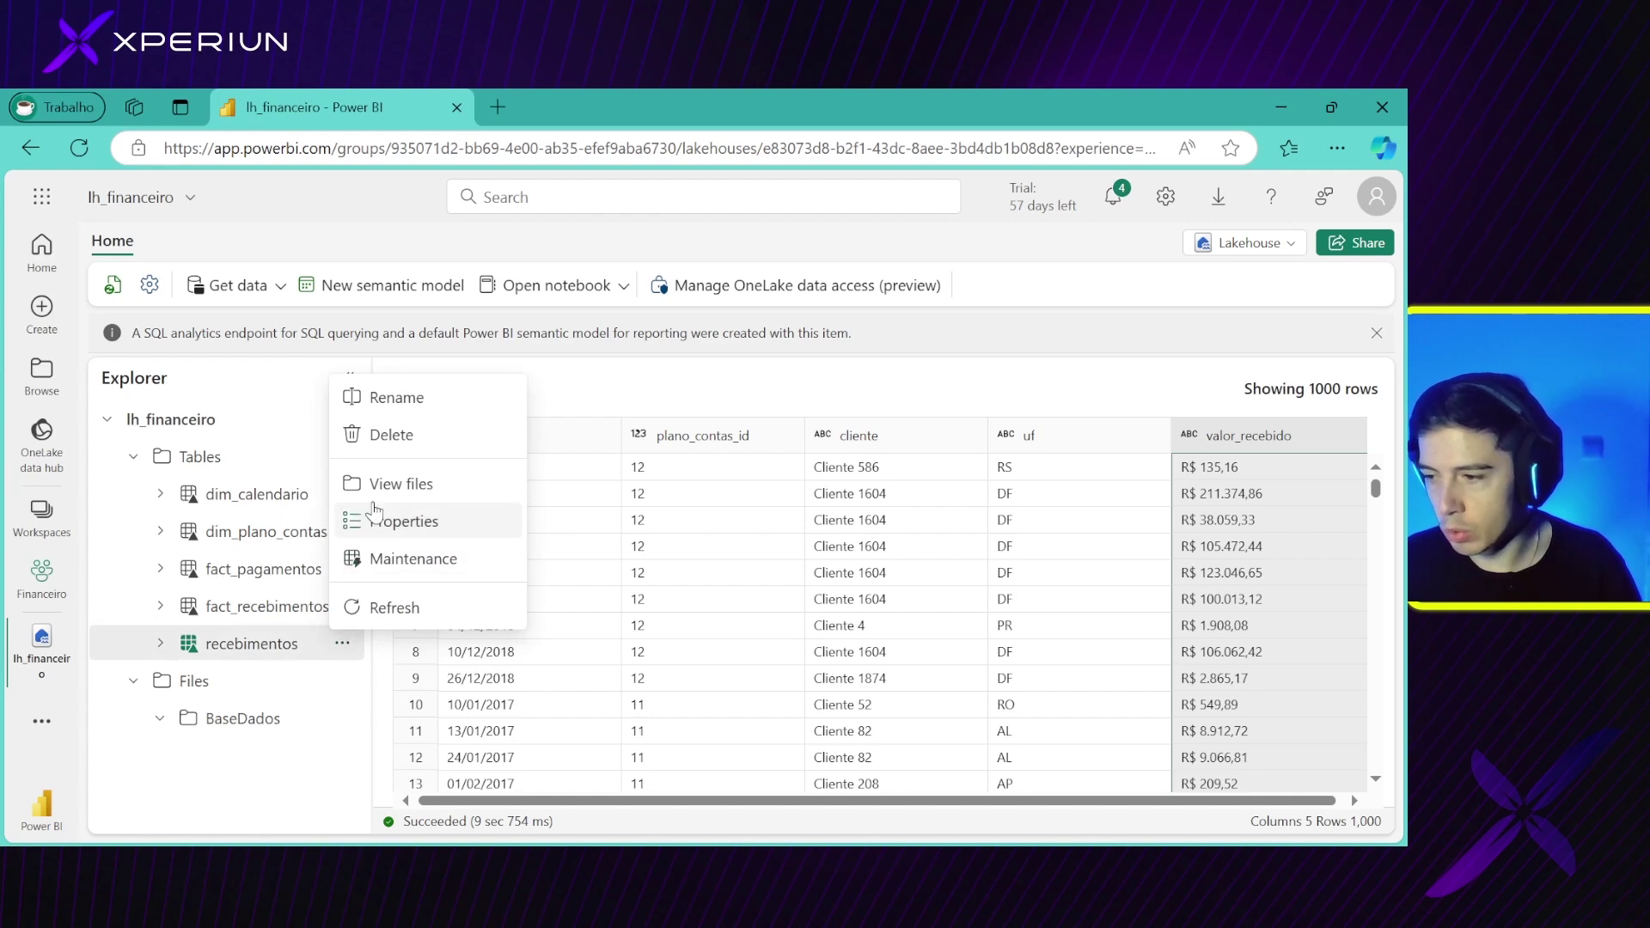
pyautogui.click(398, 443)
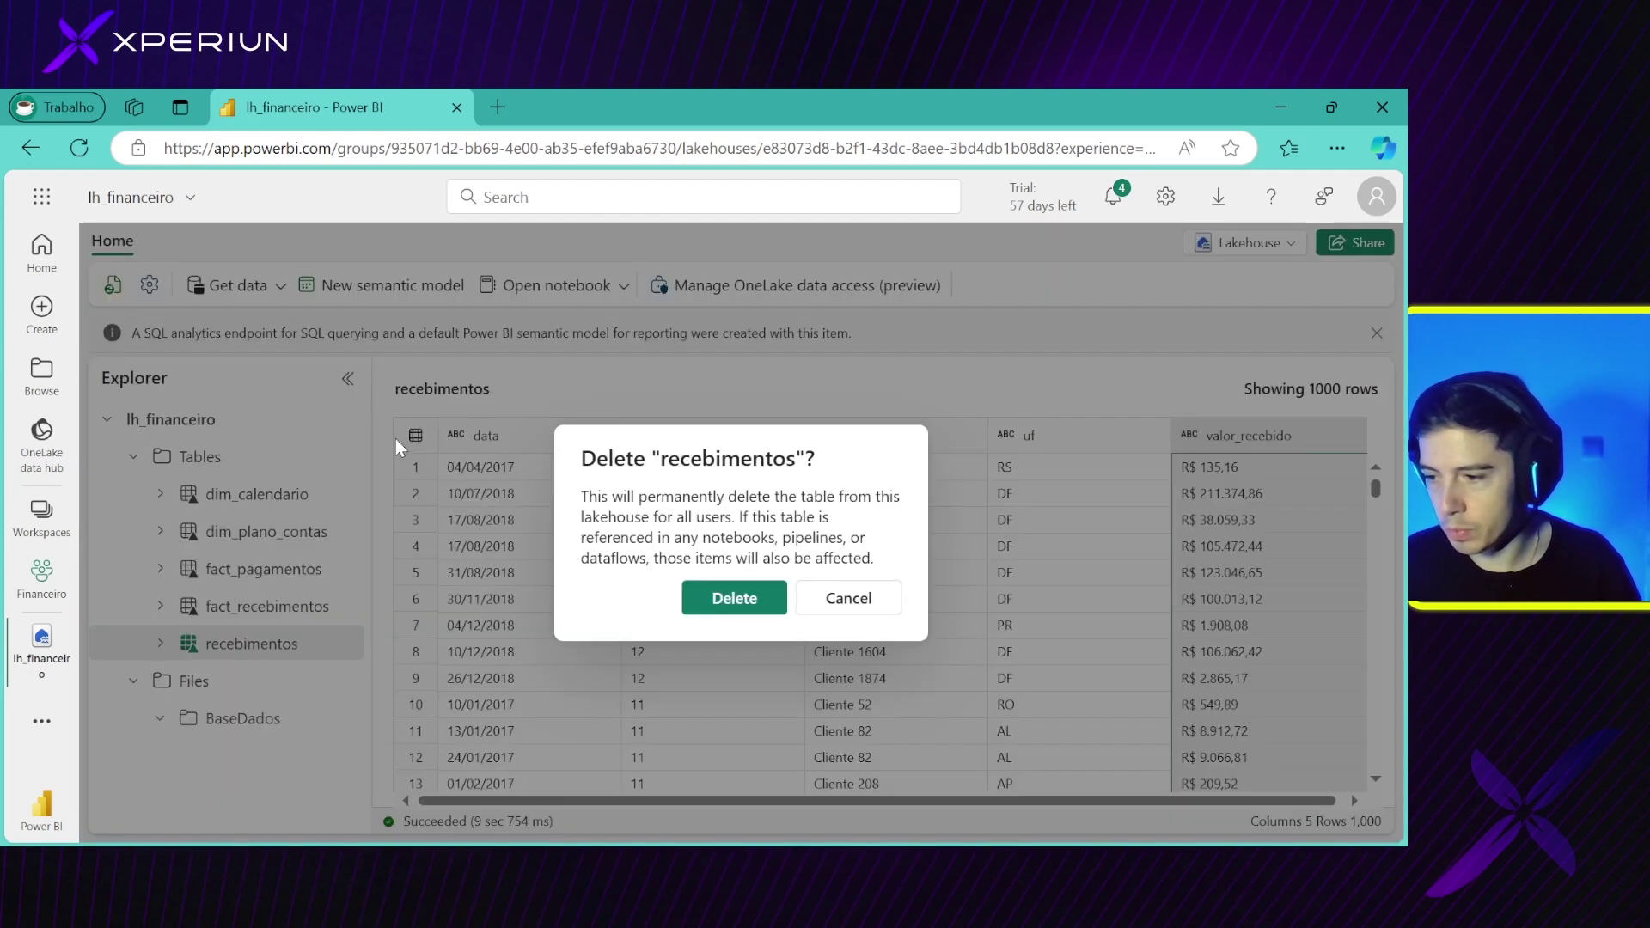
pyautogui.click(690, 593)
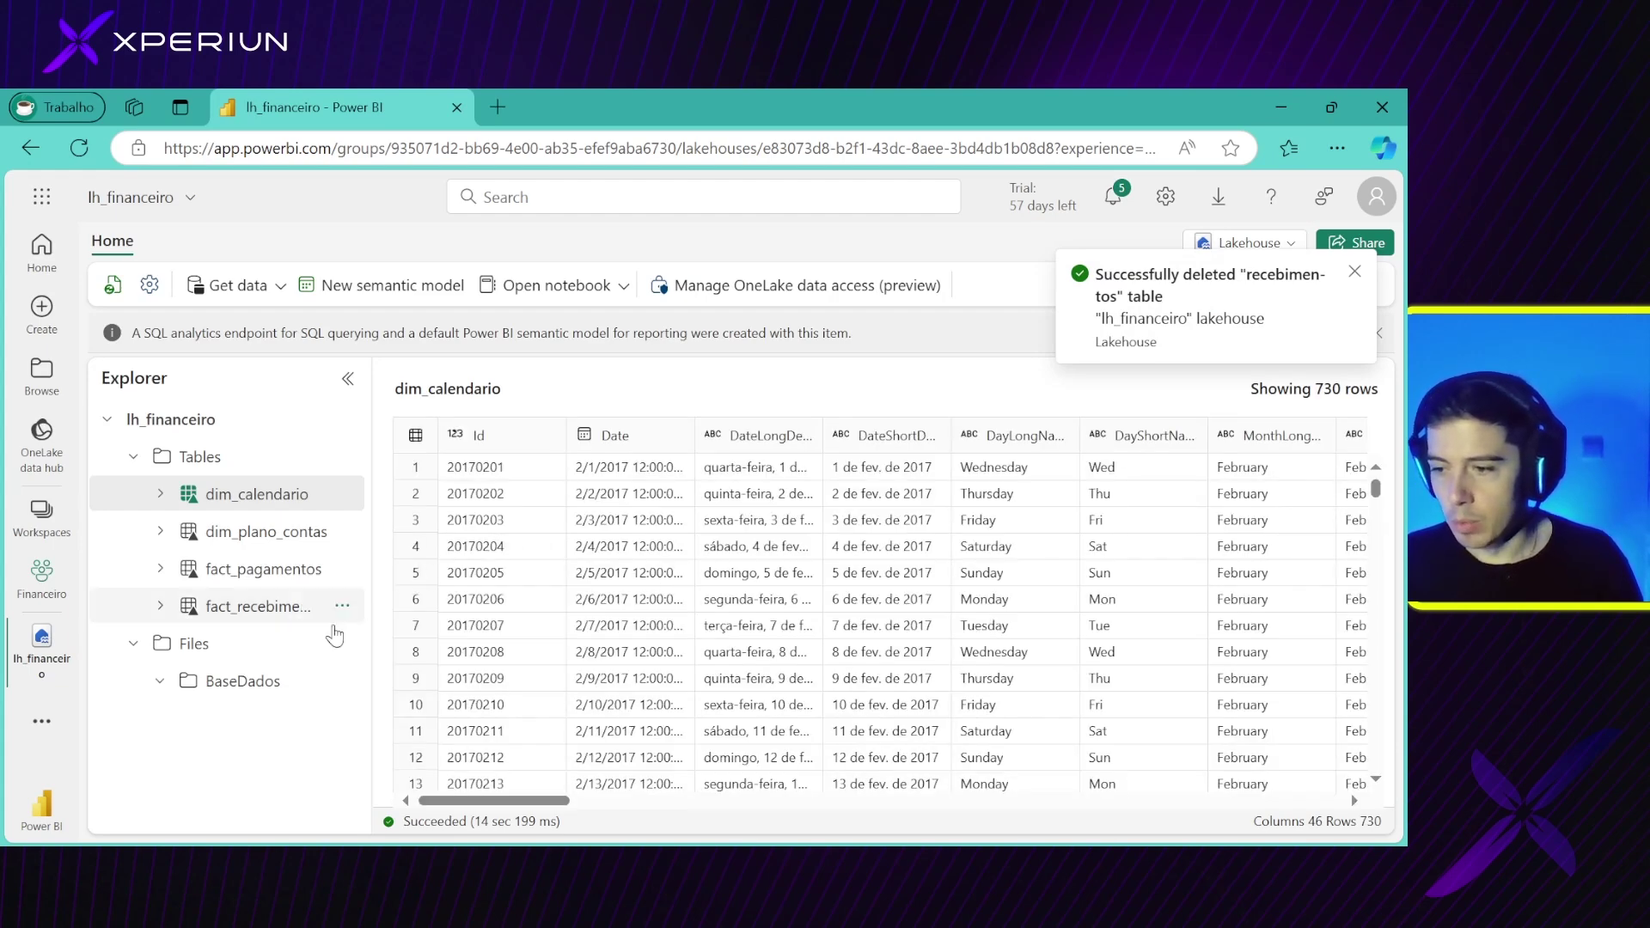
# Open the Financeiro workspace and expand its task flow above the item list
pyautogui.click(47, 524)
pyautogui.click(225, 485)
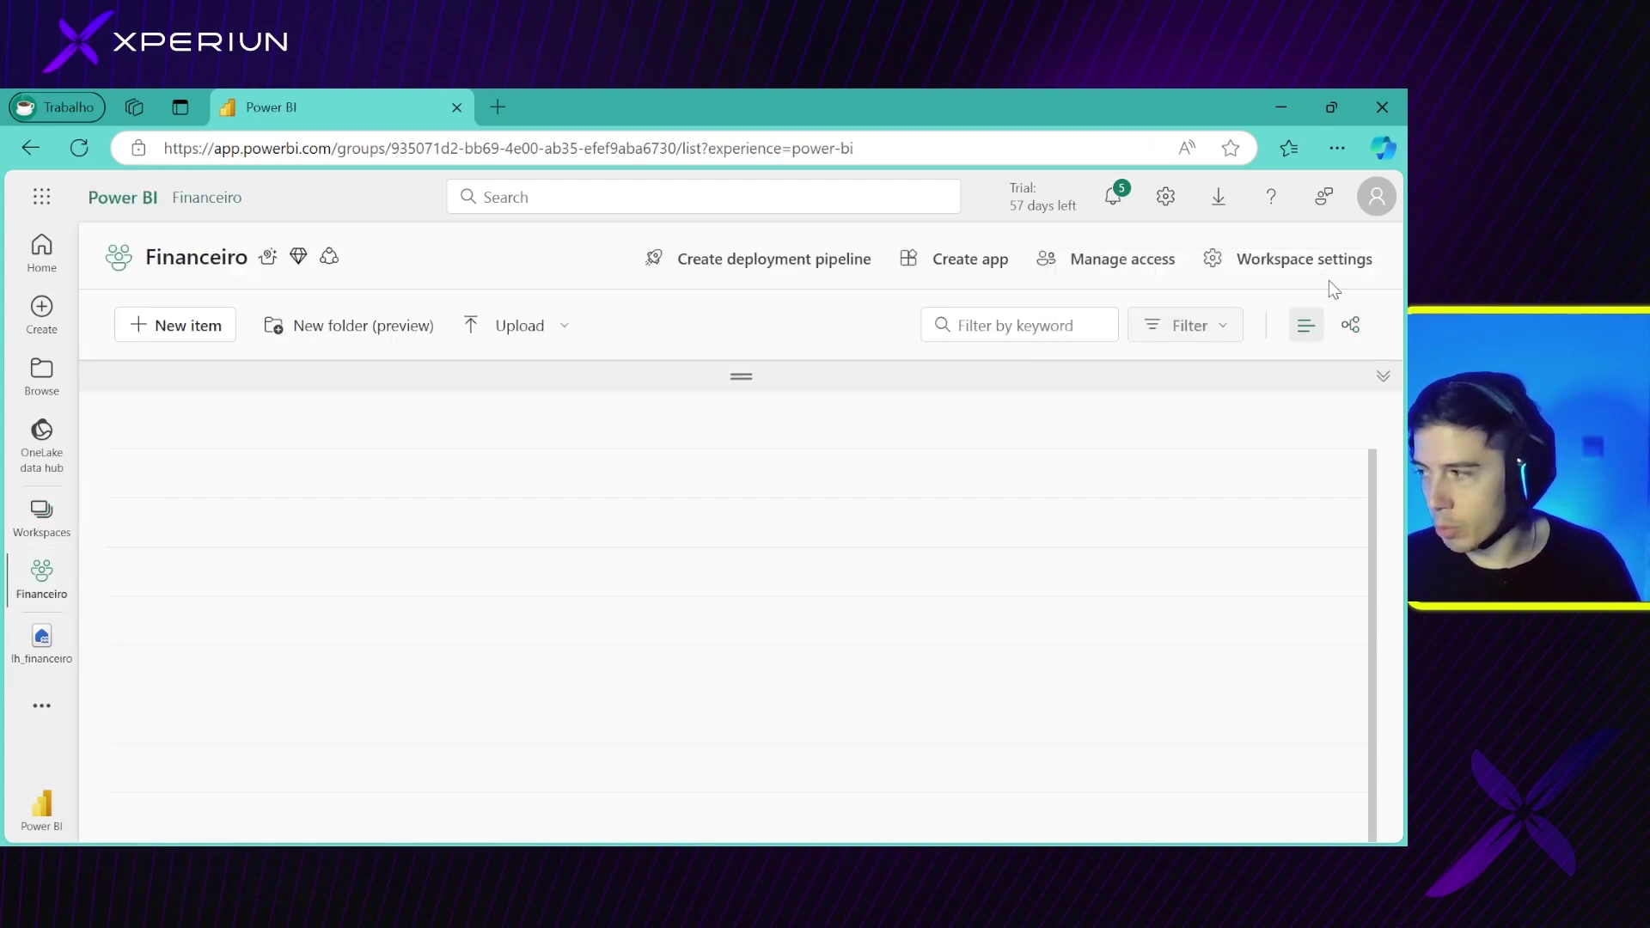
pyautogui.click(1378, 380)
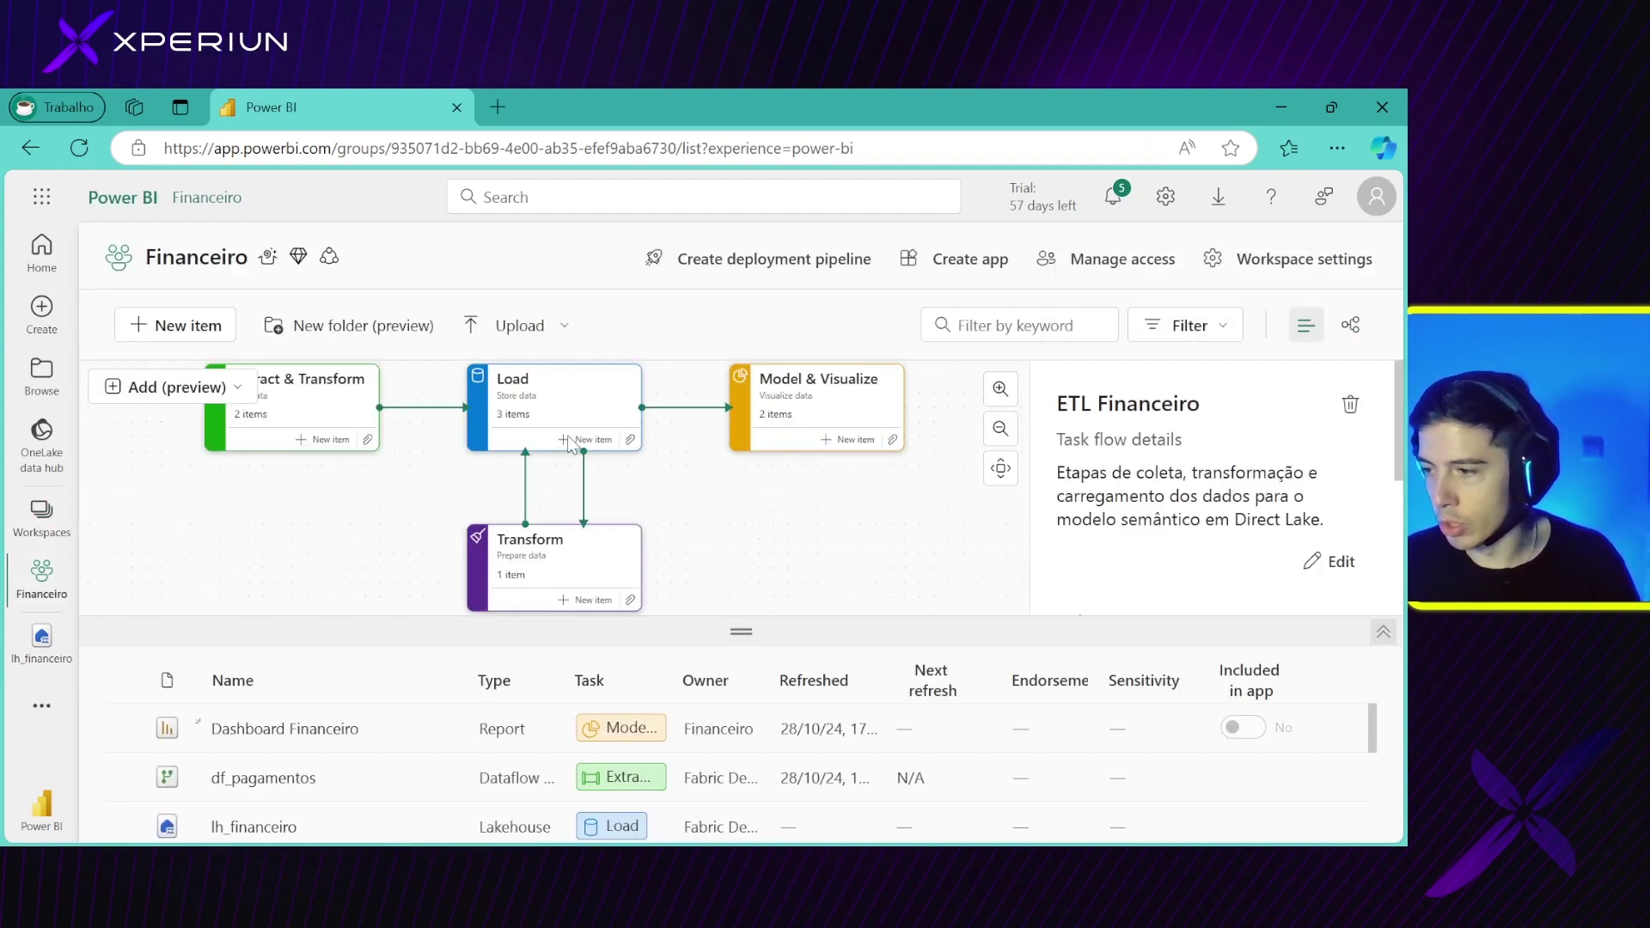
# Review the items assigned to the Load, Transform, and Extract & Transform tasks in the task flow, finishing on Transform
pyautogui.click(521, 385)
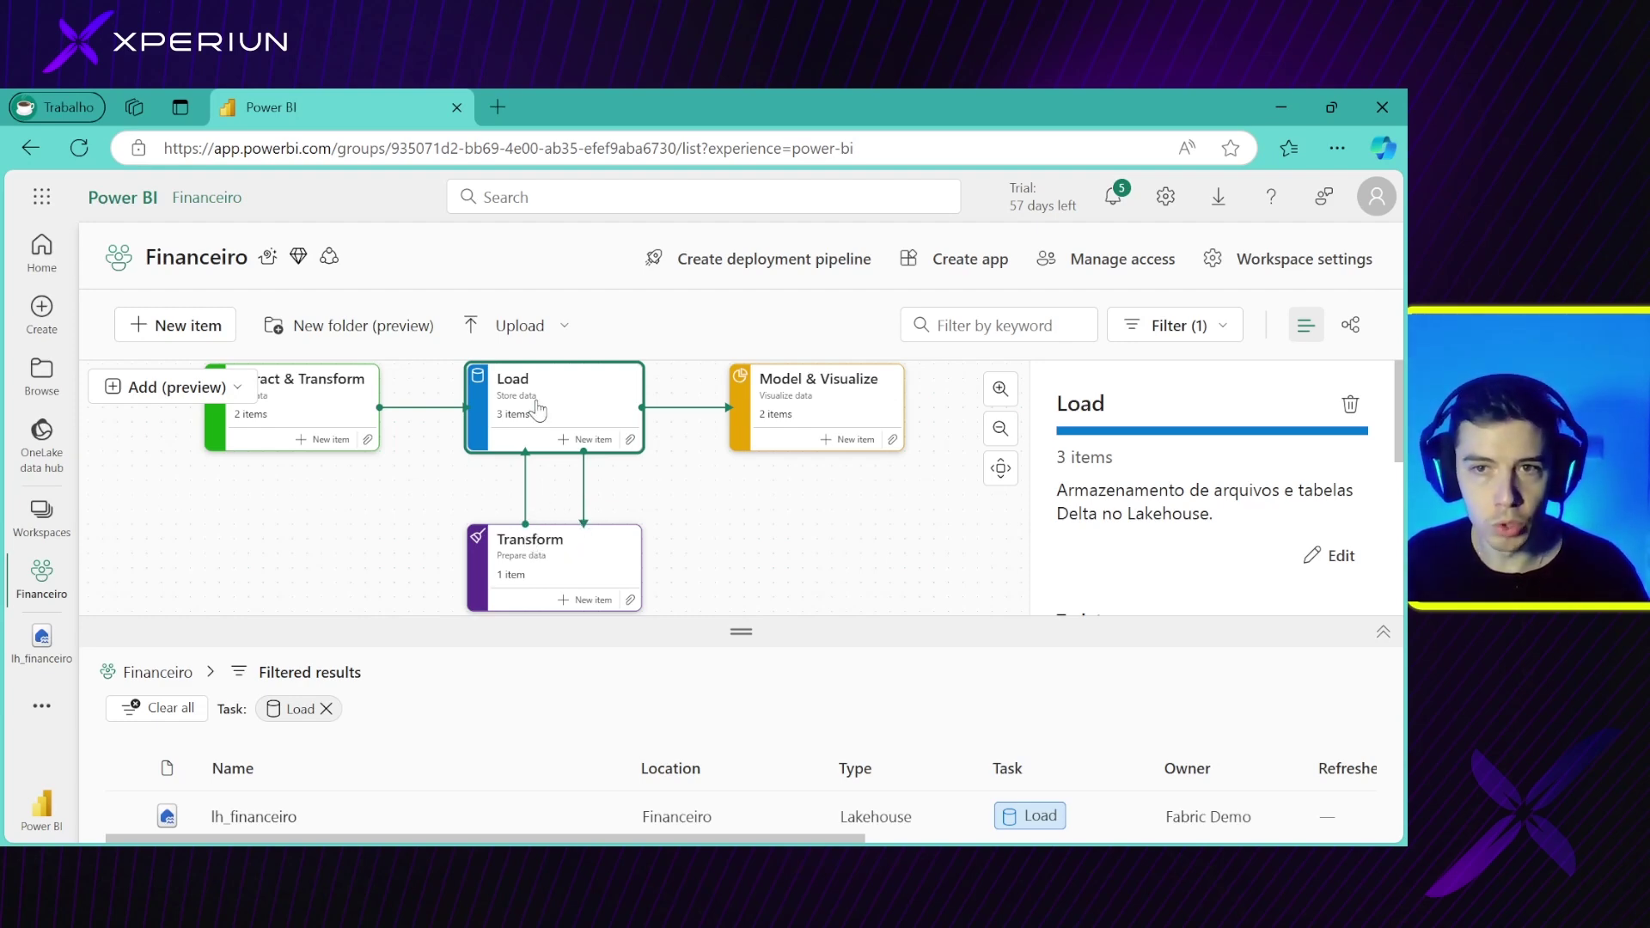
pyautogui.click(551, 540)
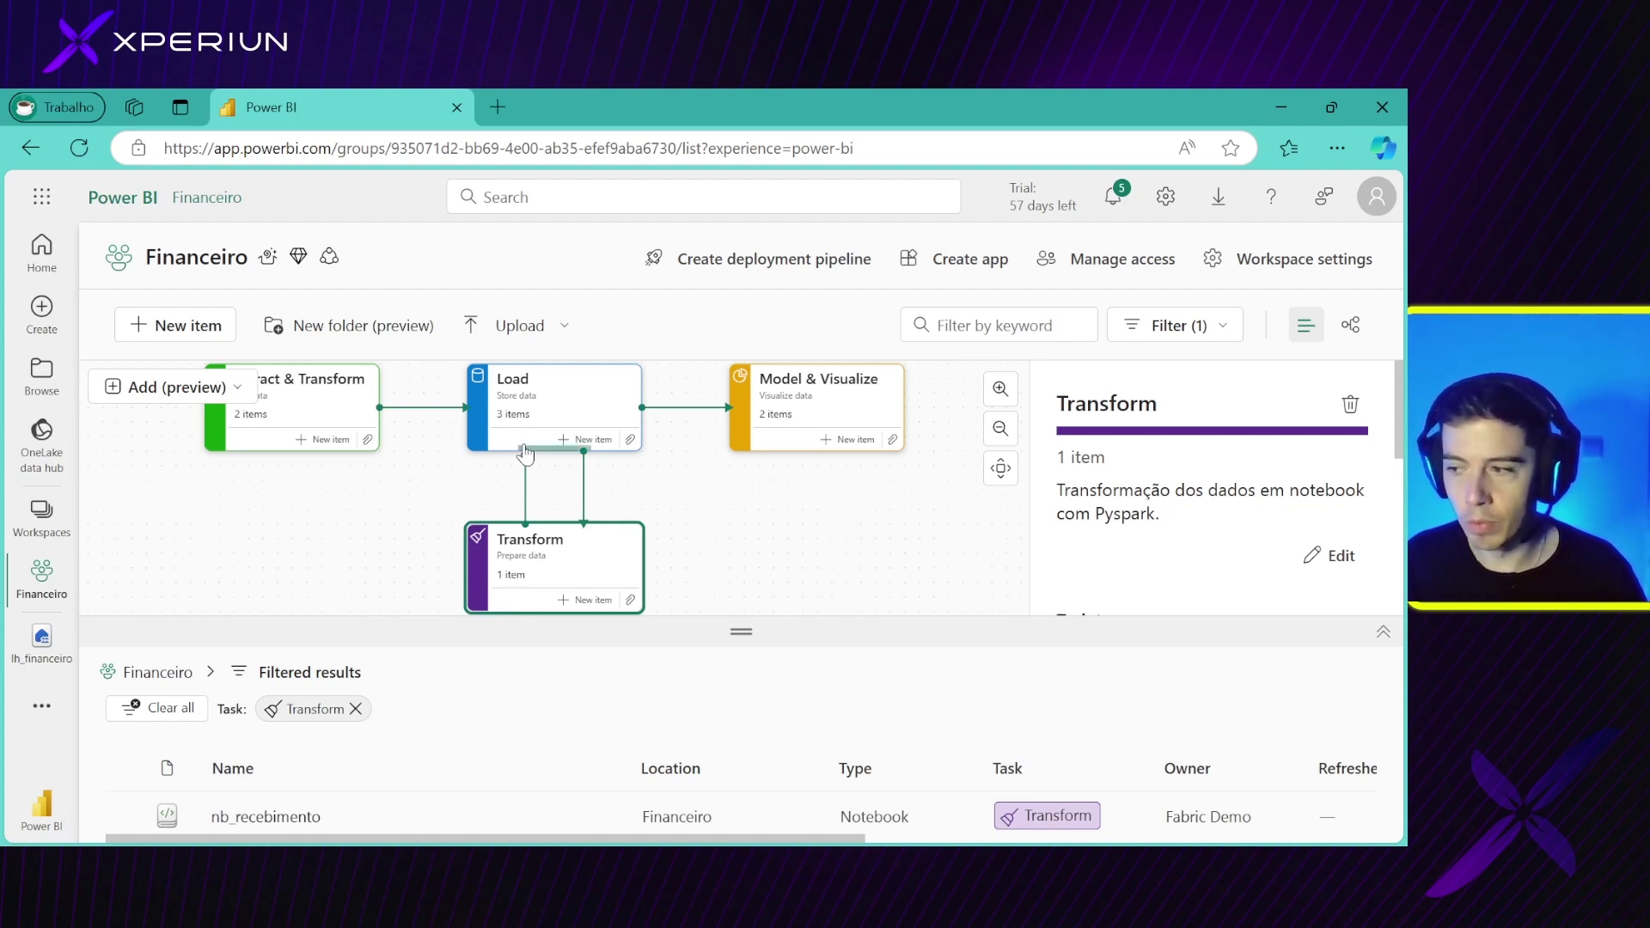
pyautogui.click(531, 384)
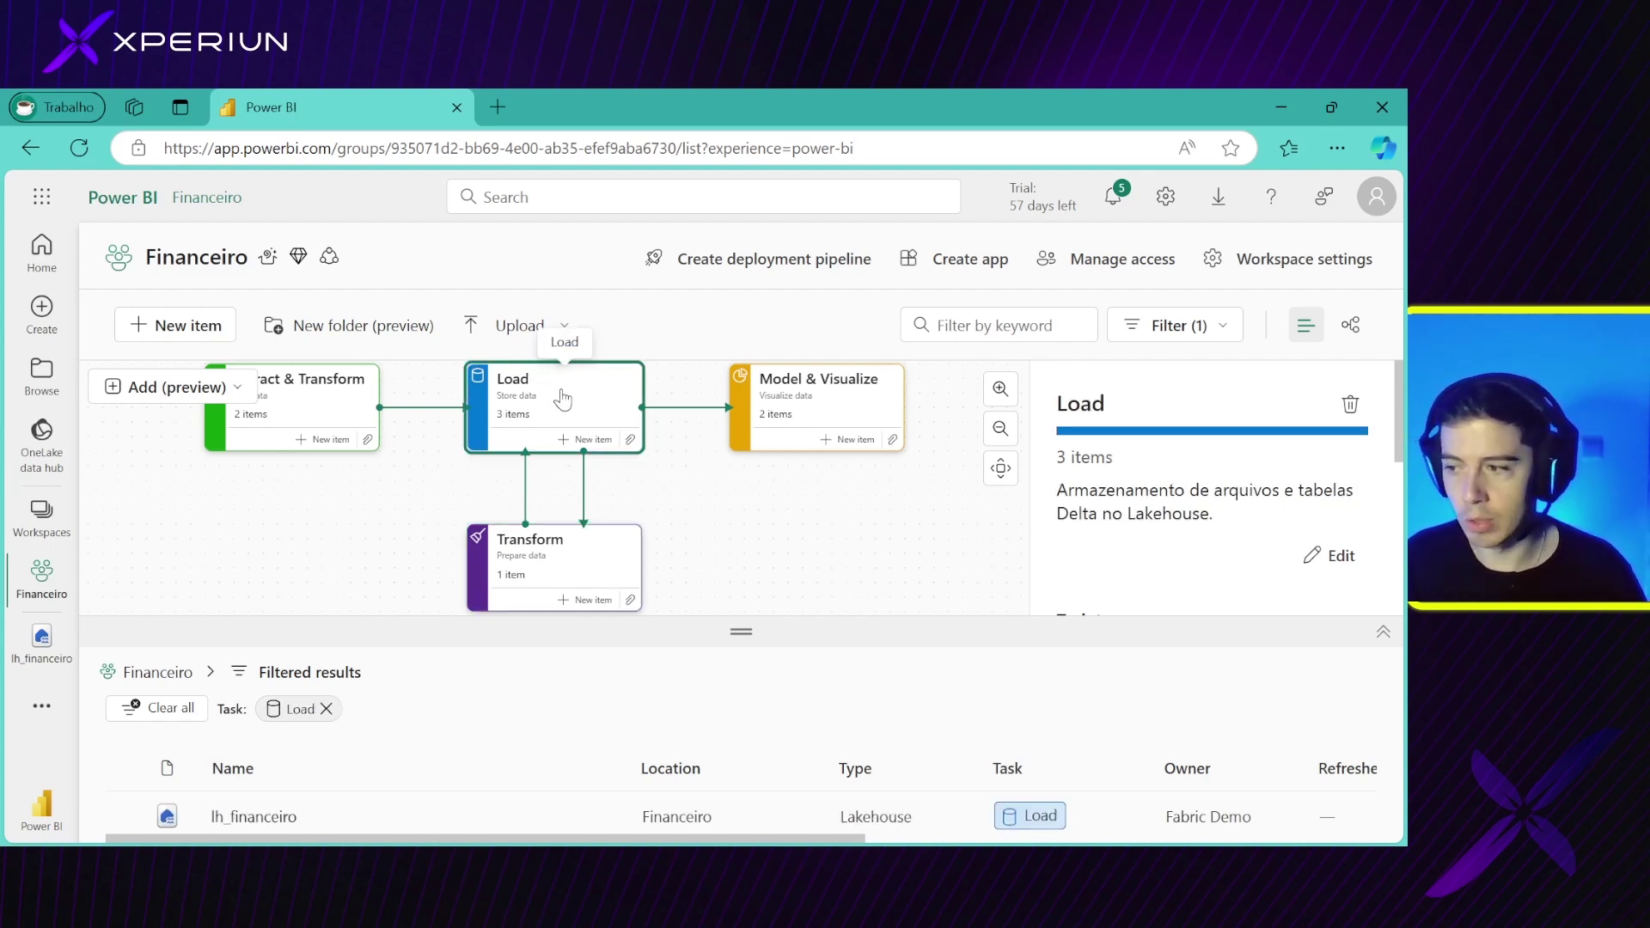
pyautogui.click(582, 561)
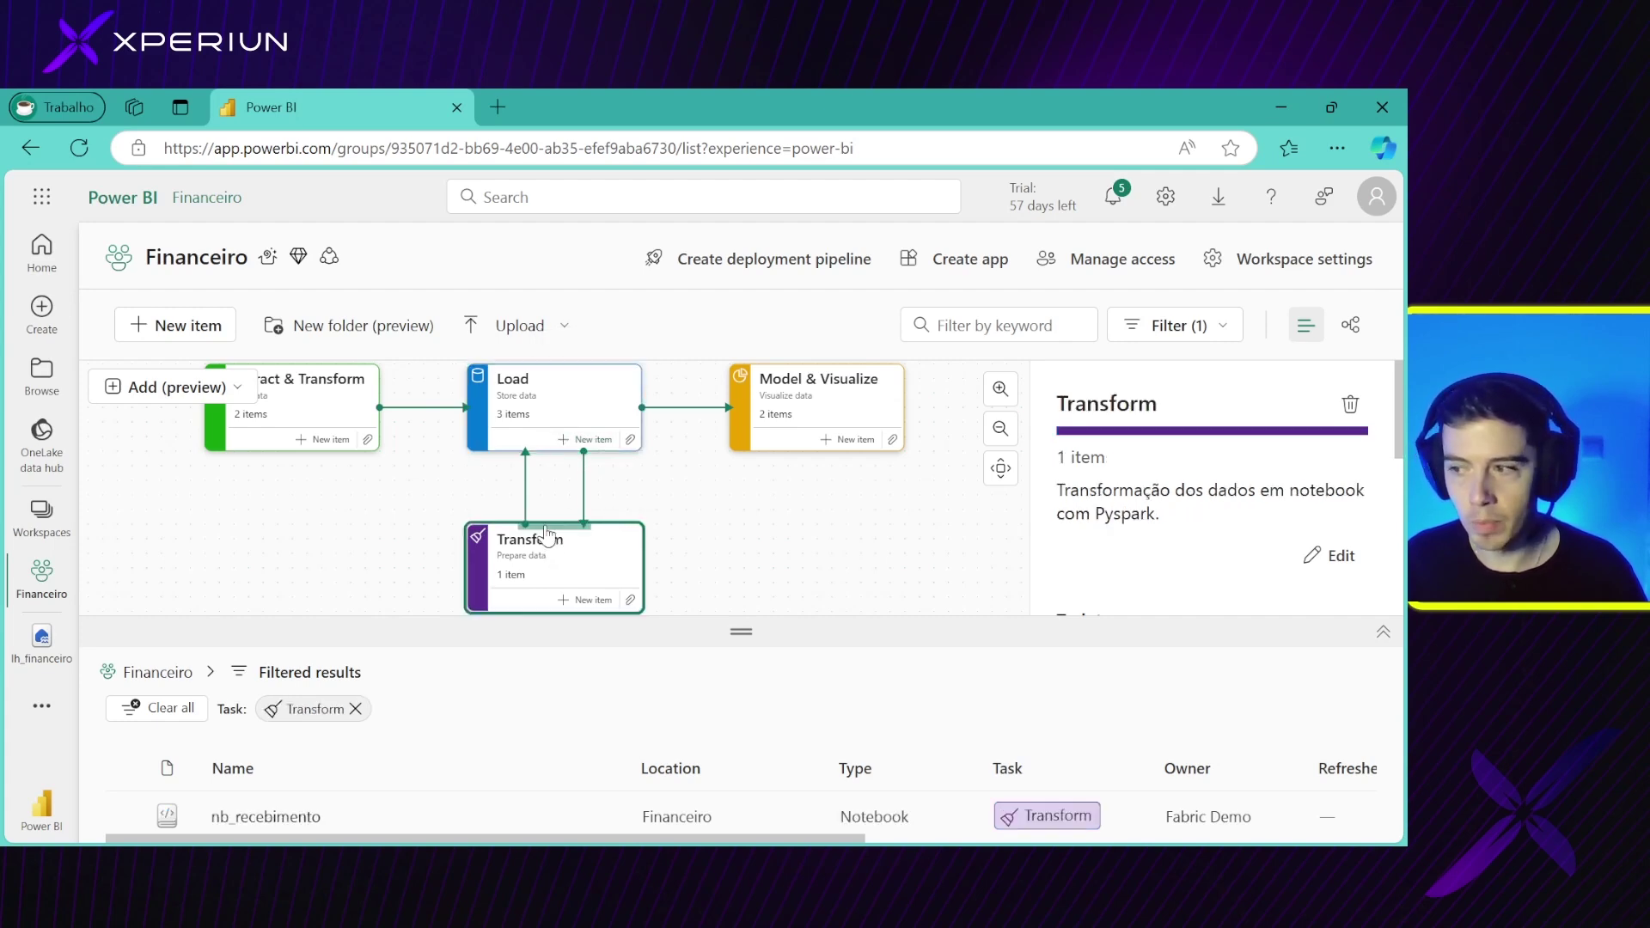
pyautogui.click(533, 391)
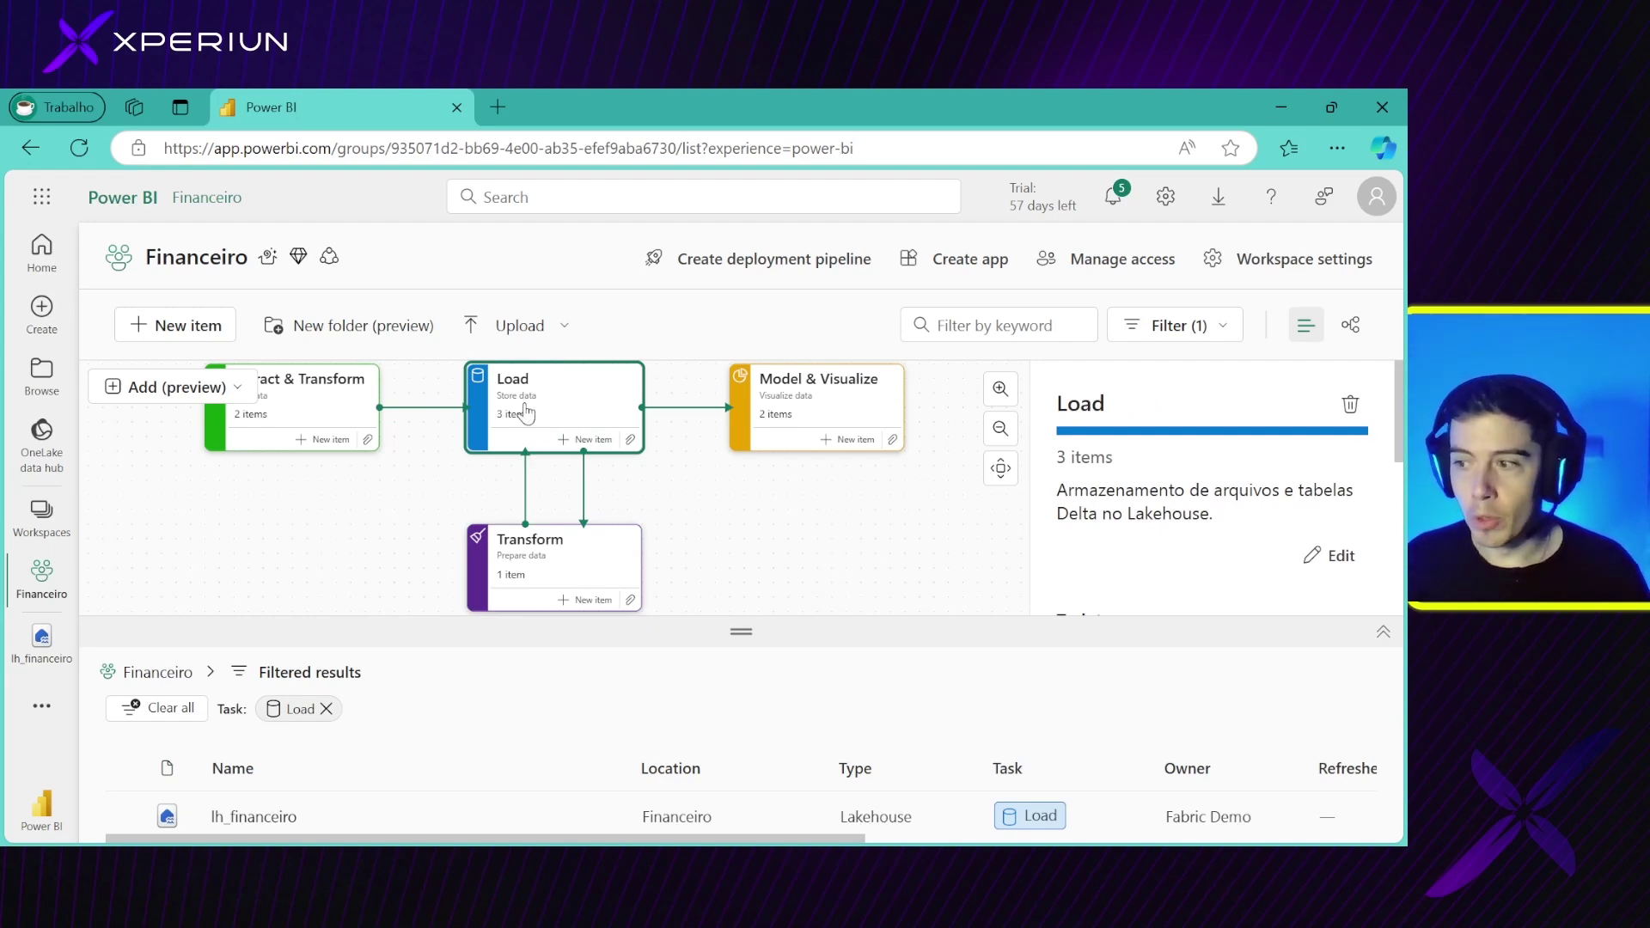
pyautogui.click(351, 404)
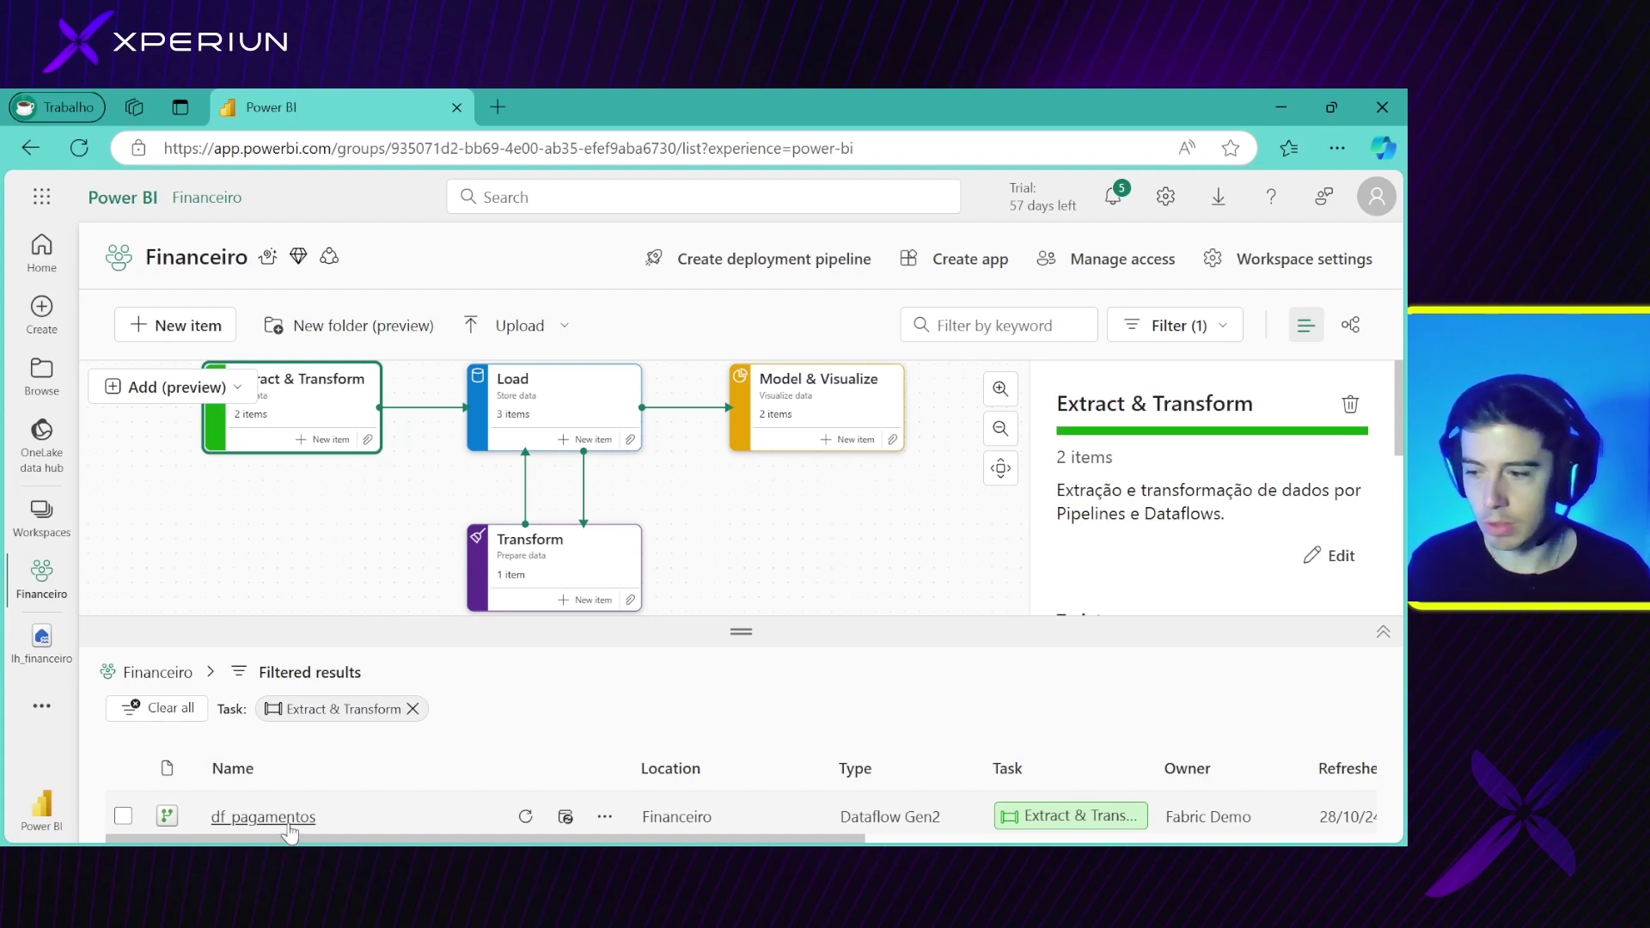
pyautogui.scroll(-1, 291, 820)
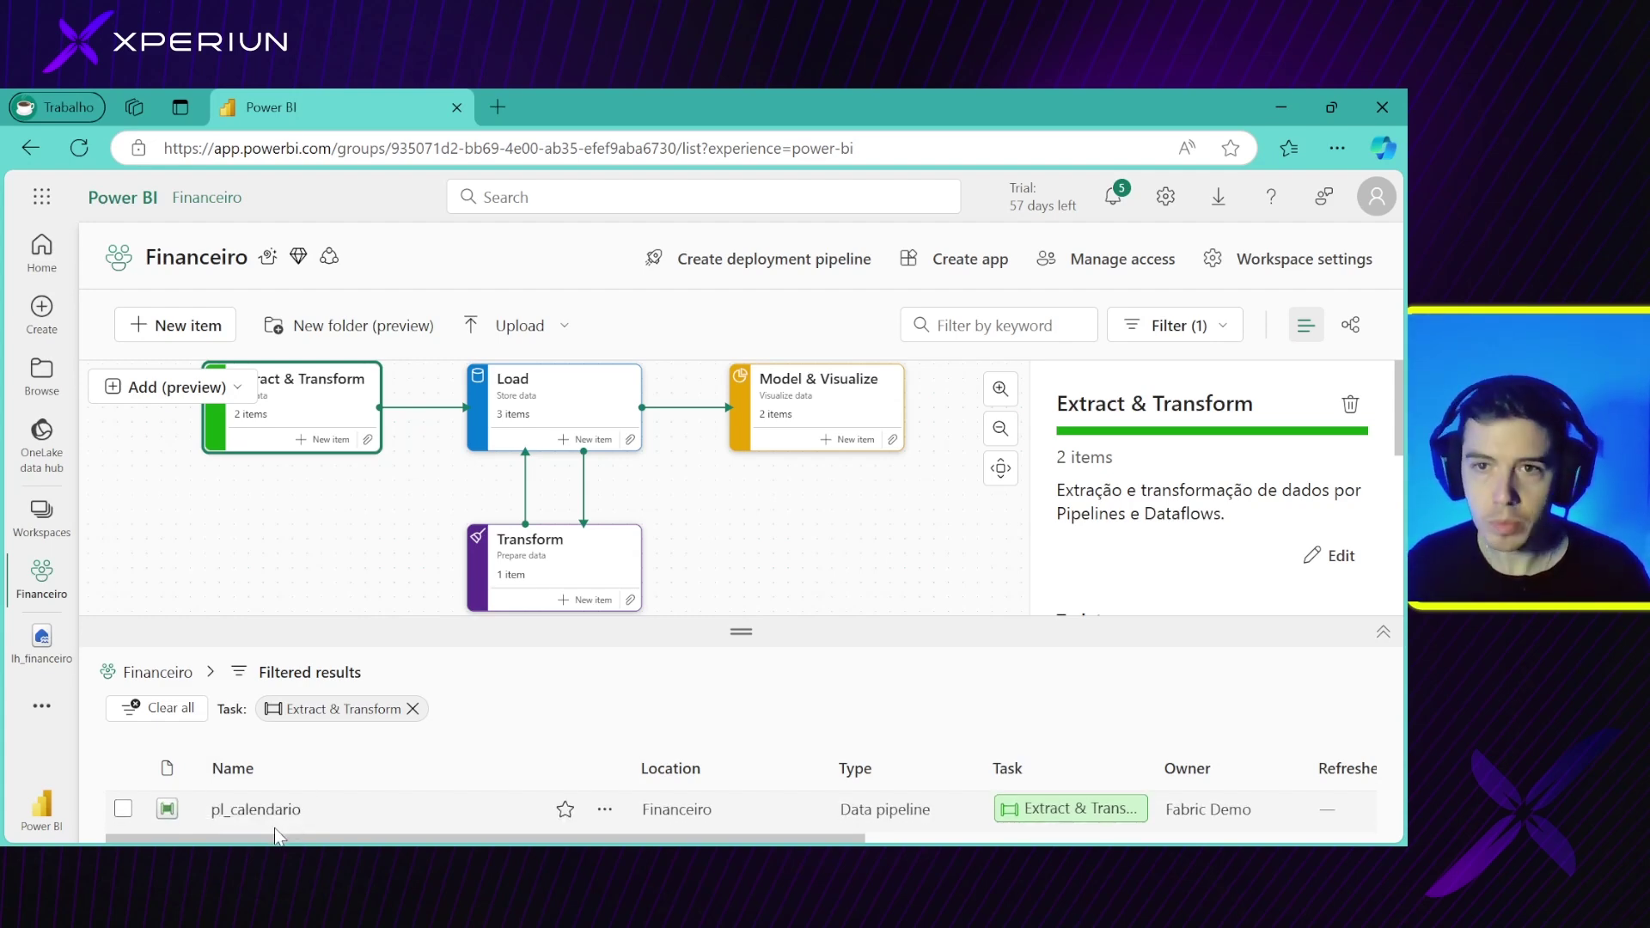
pyautogui.click(543, 559)
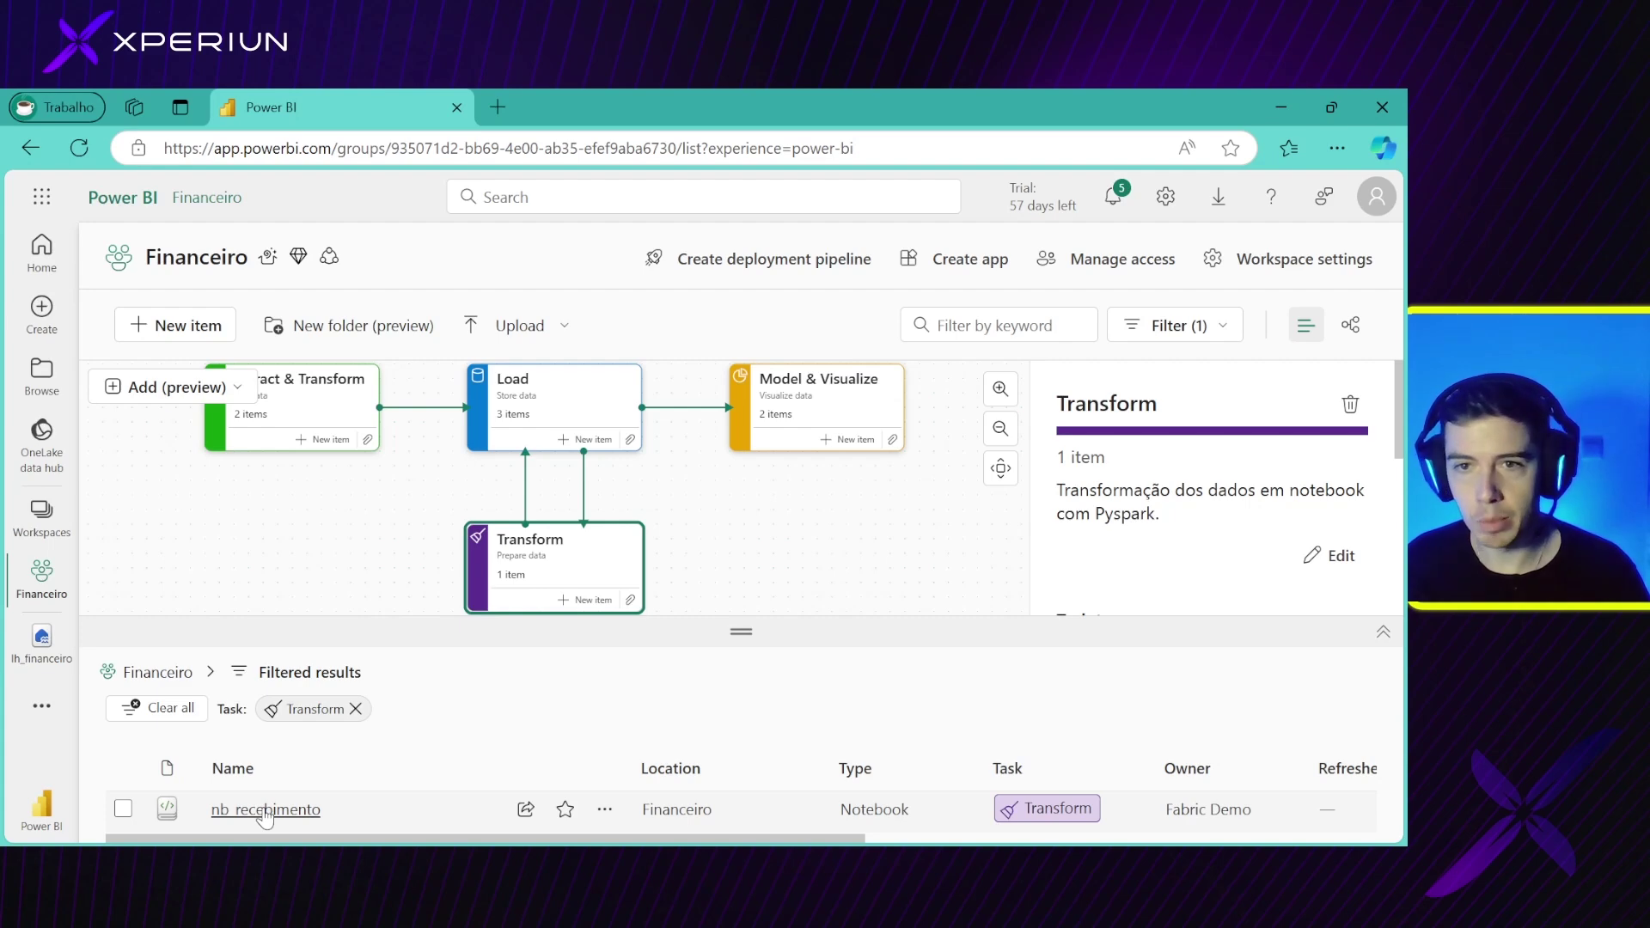
# Browse all item types that can be created in the Financeiro workspace, down to the Prepare data group, and close the list
pyautogui.click(42, 513)
pyautogui.click(210, 487)
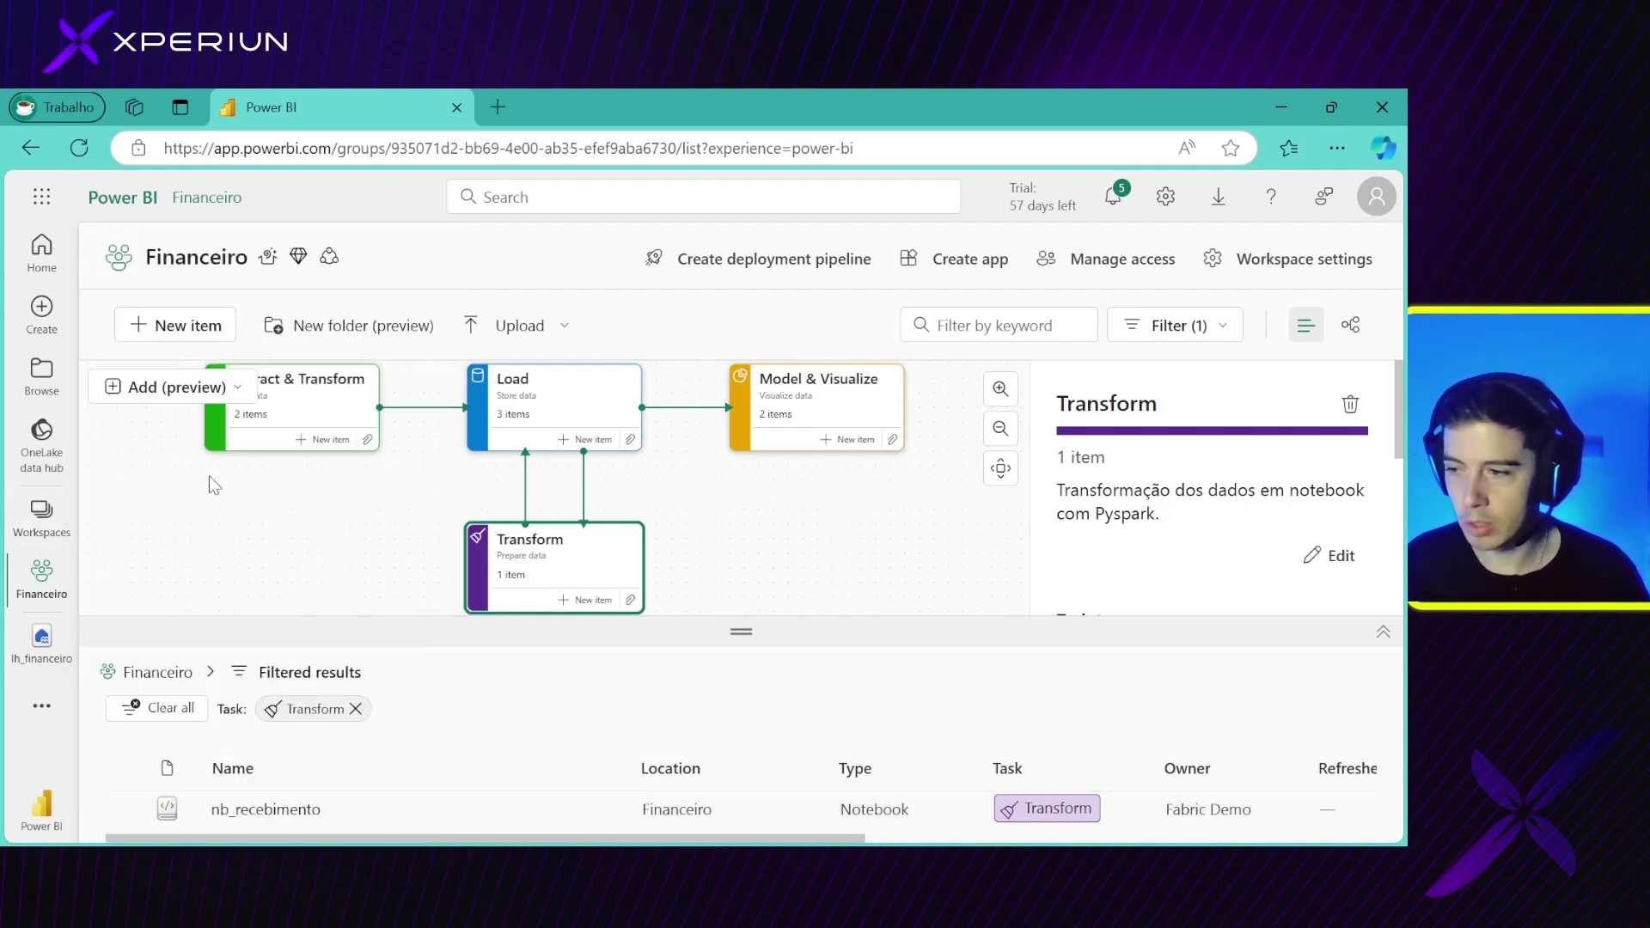
pyautogui.click(172, 326)
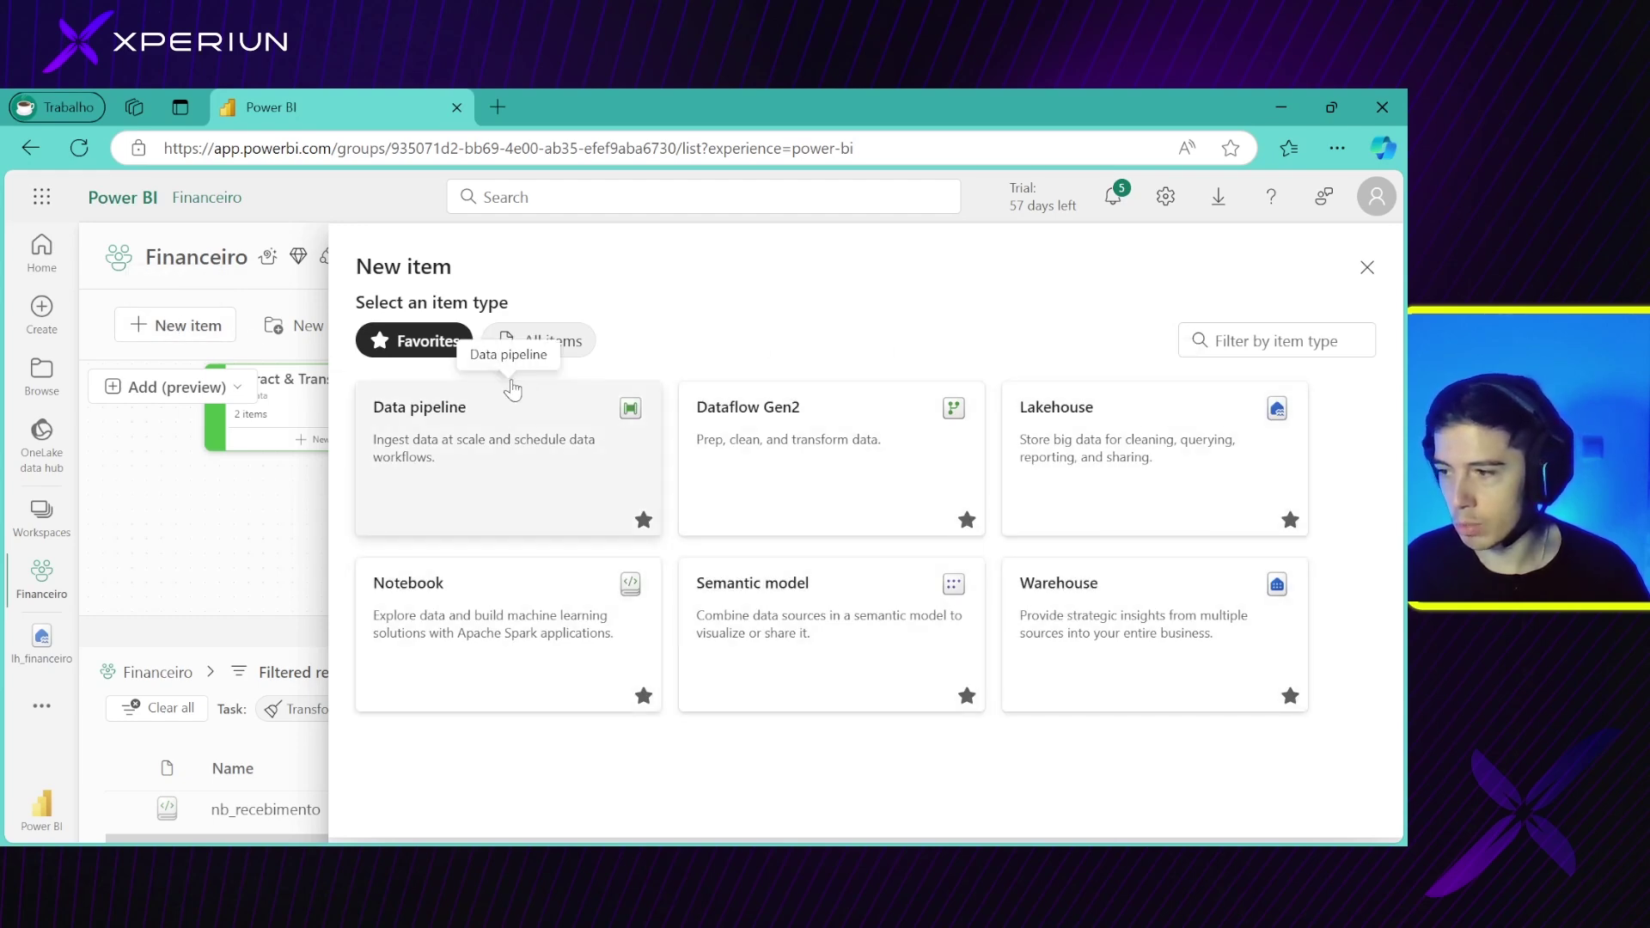
pyautogui.click(566, 341)
pyautogui.click(566, 340)
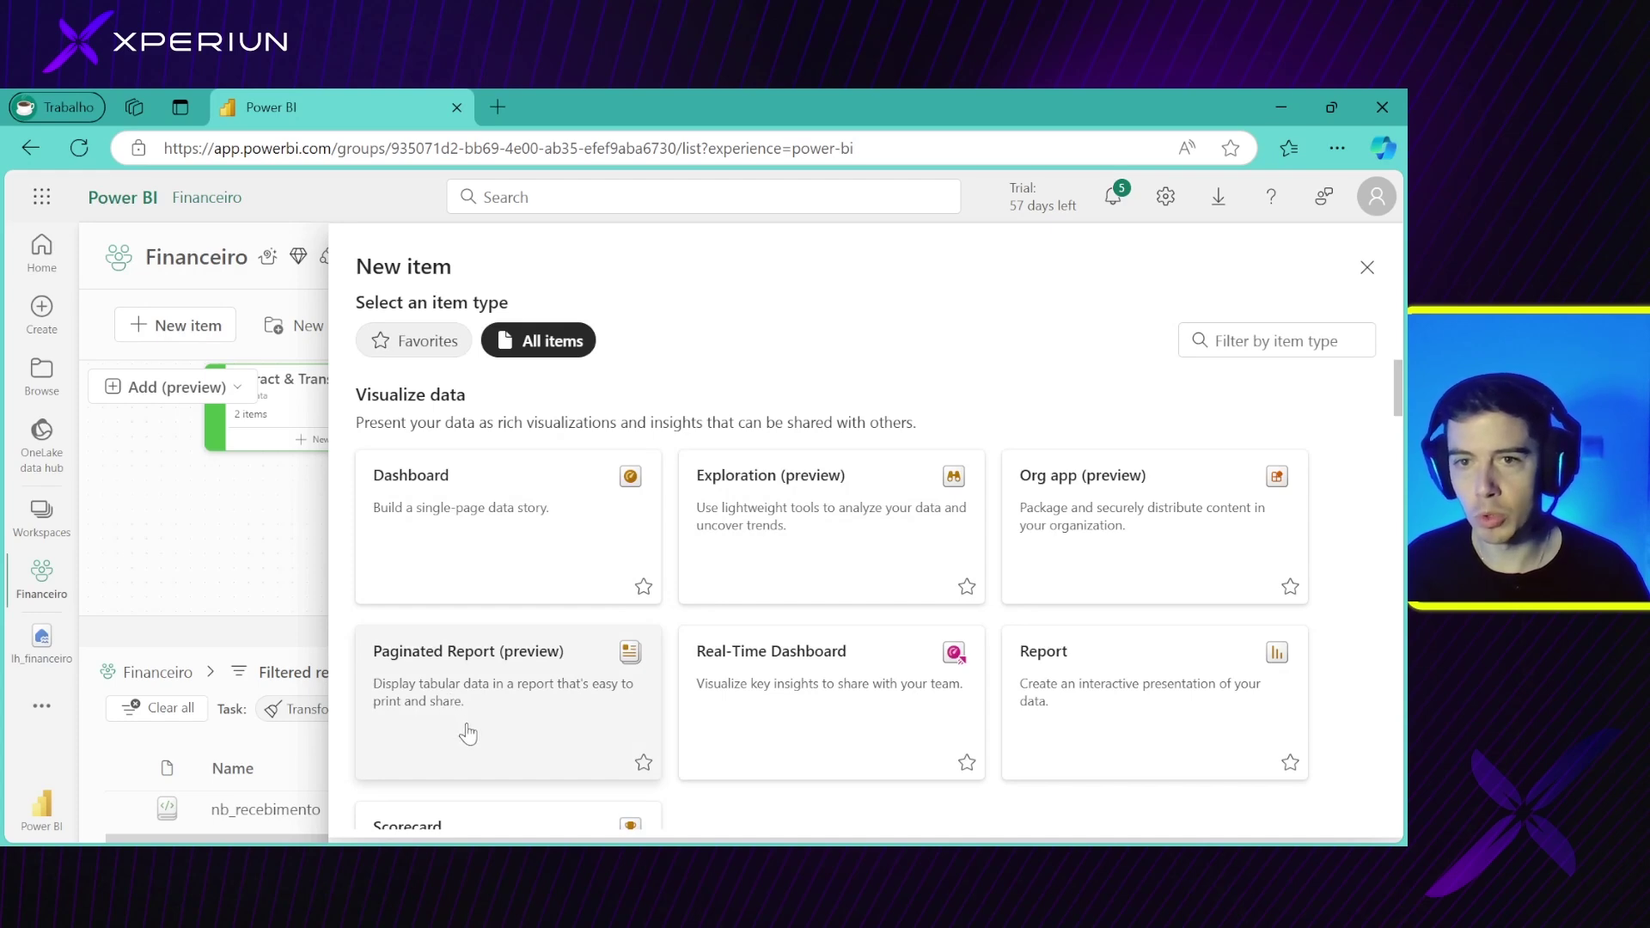
pyautogui.scroll(-4, 468, 733)
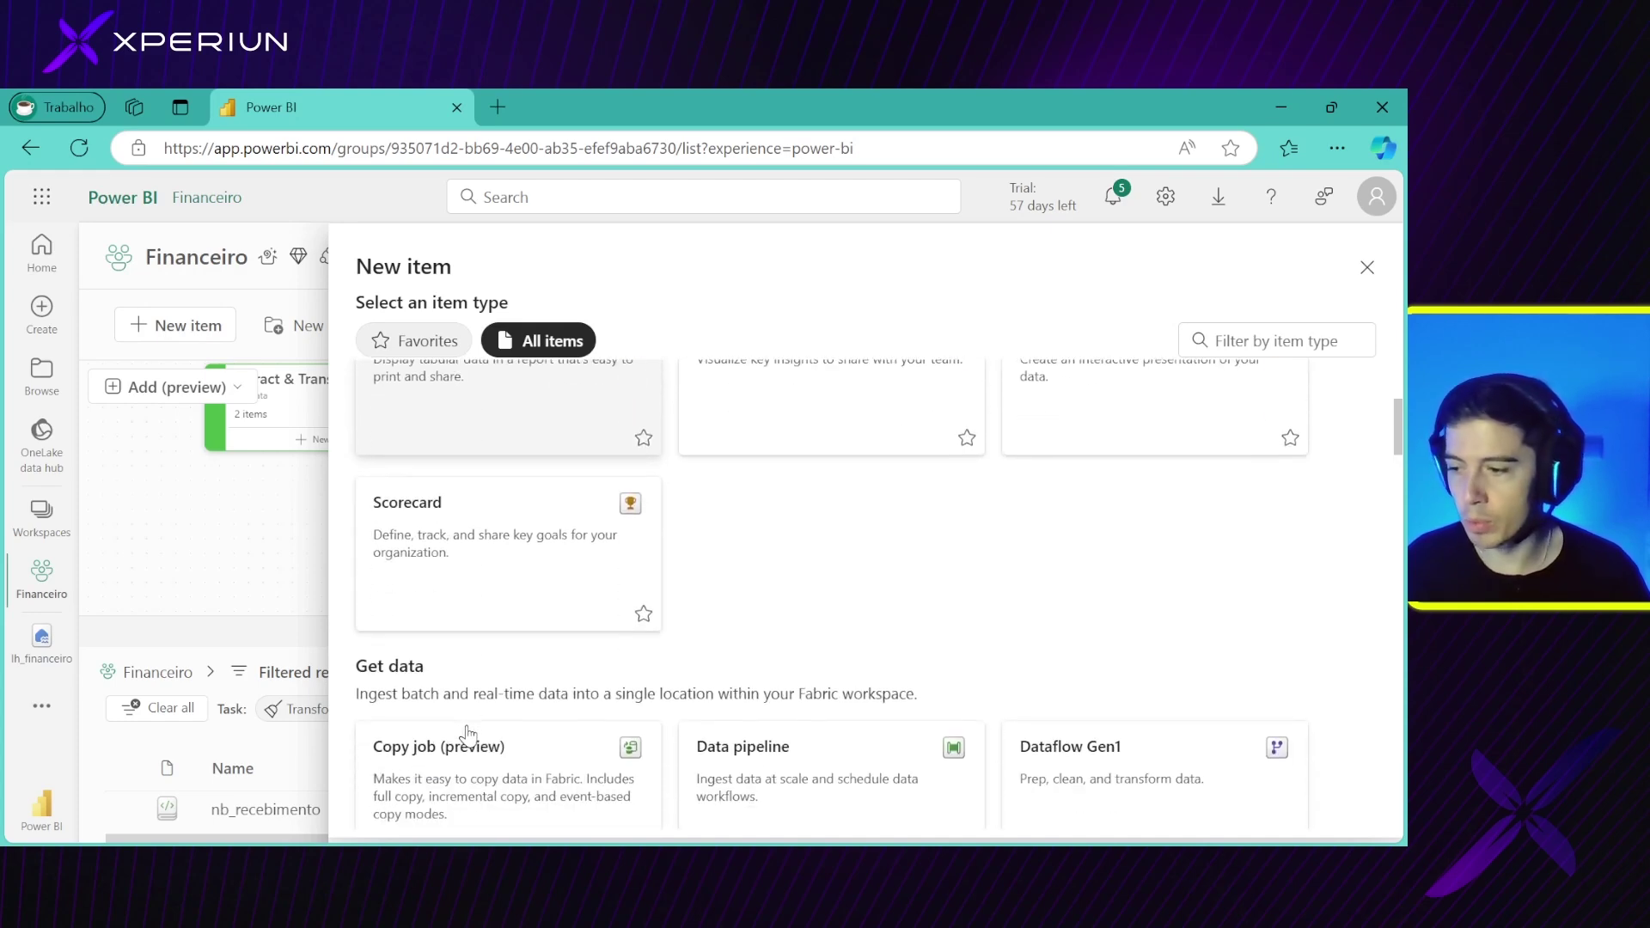
pyautogui.scroll(-5, 464, 730)
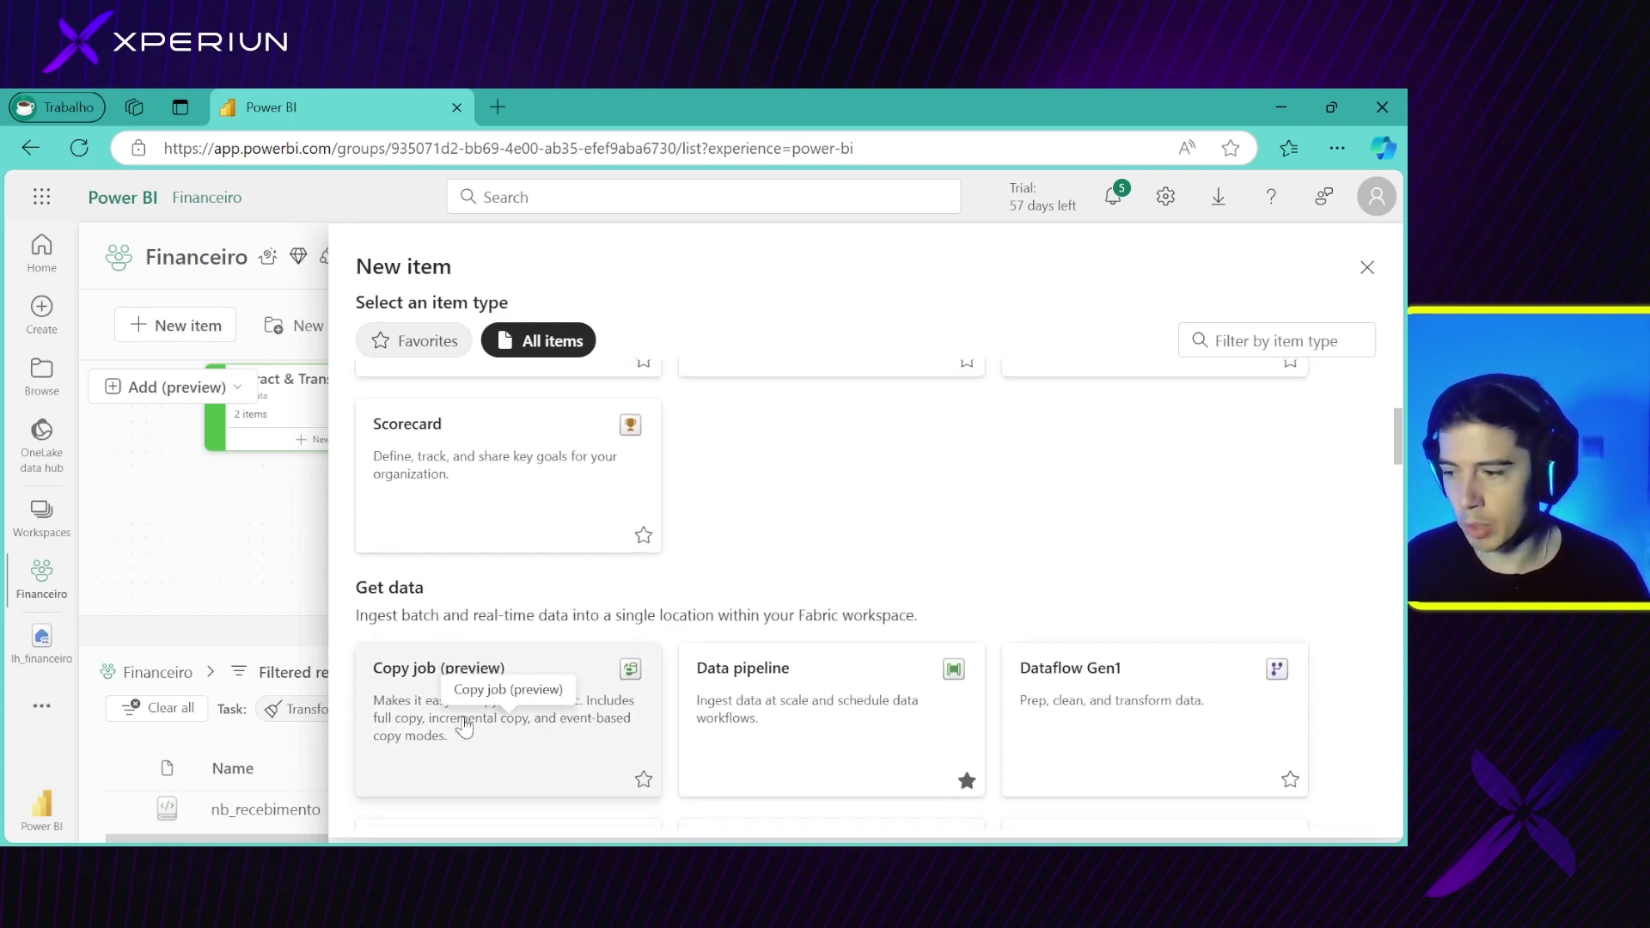
pyautogui.scroll(-10, 464, 729)
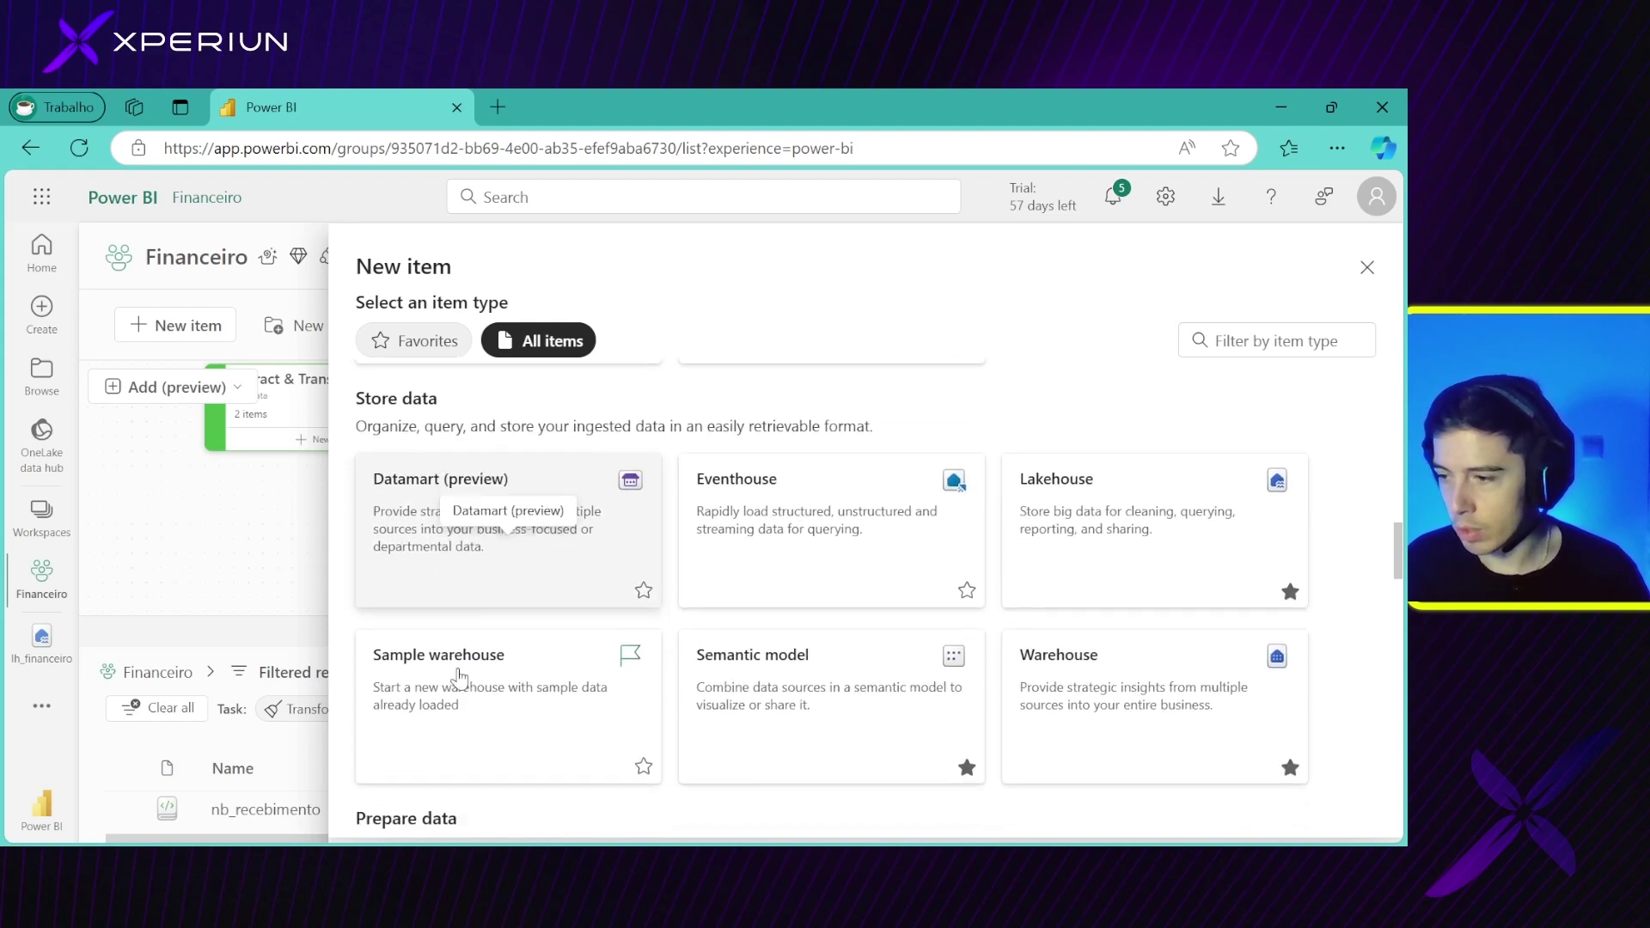
pyautogui.moveTo(356, 423); pyautogui.dragTo(492, 439)
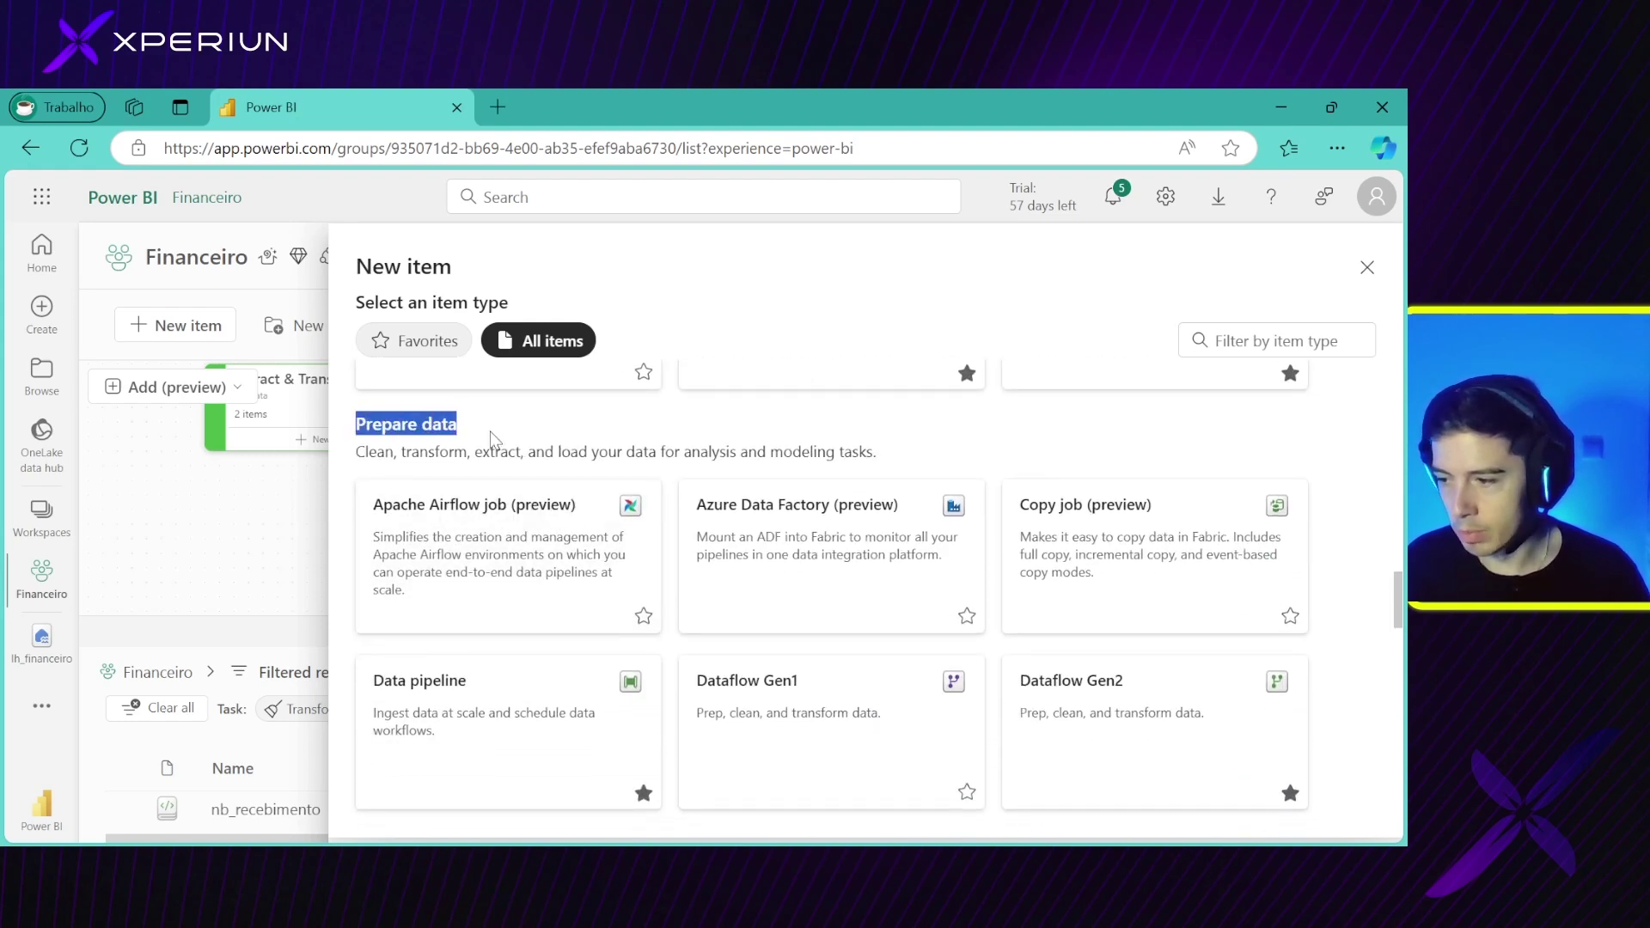
pyautogui.scroll(-1, 509, 701)
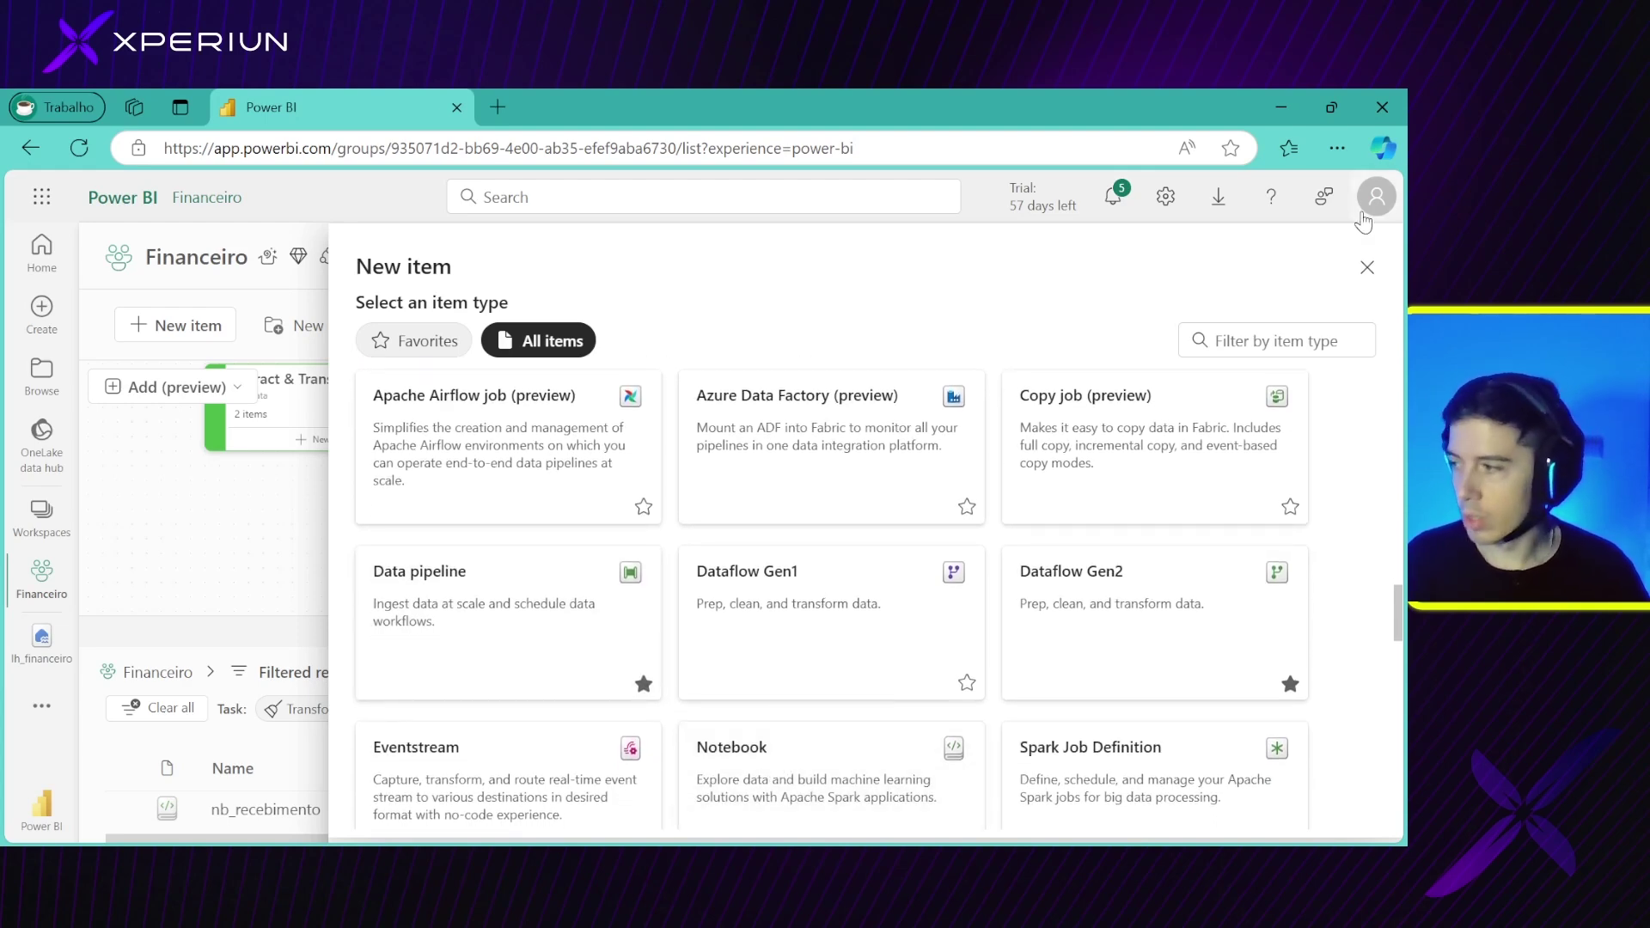
pyautogui.click(1367, 268)
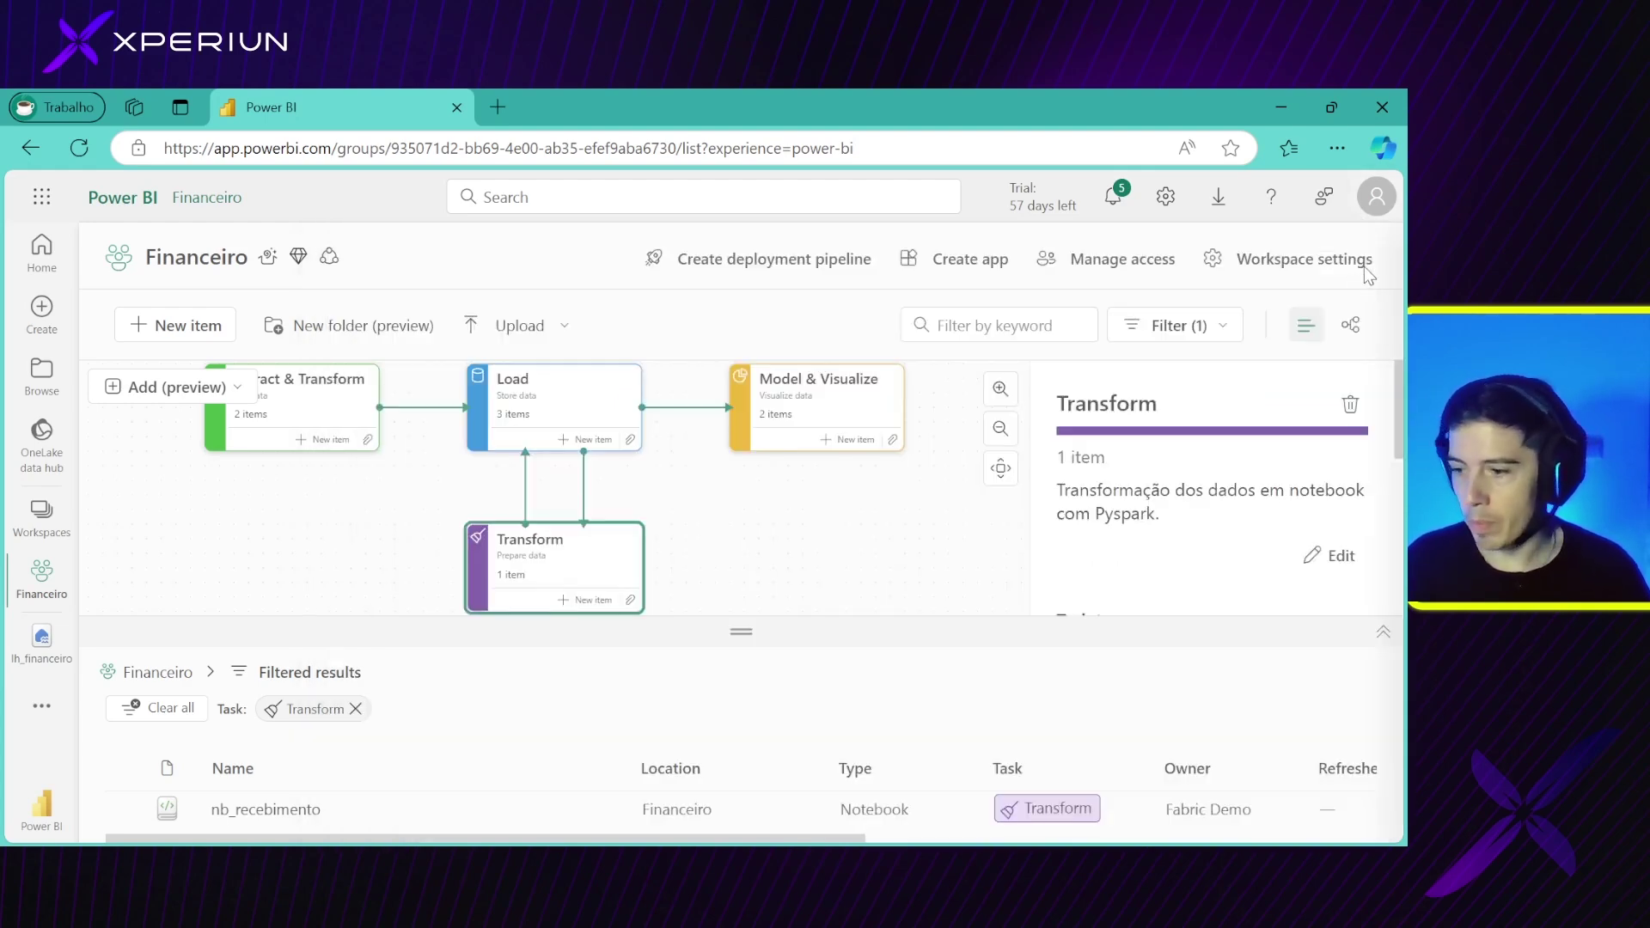
# Open the nb_recebimento notebook and look through its language and session connection options without changing them
pyautogui.click(273, 809)
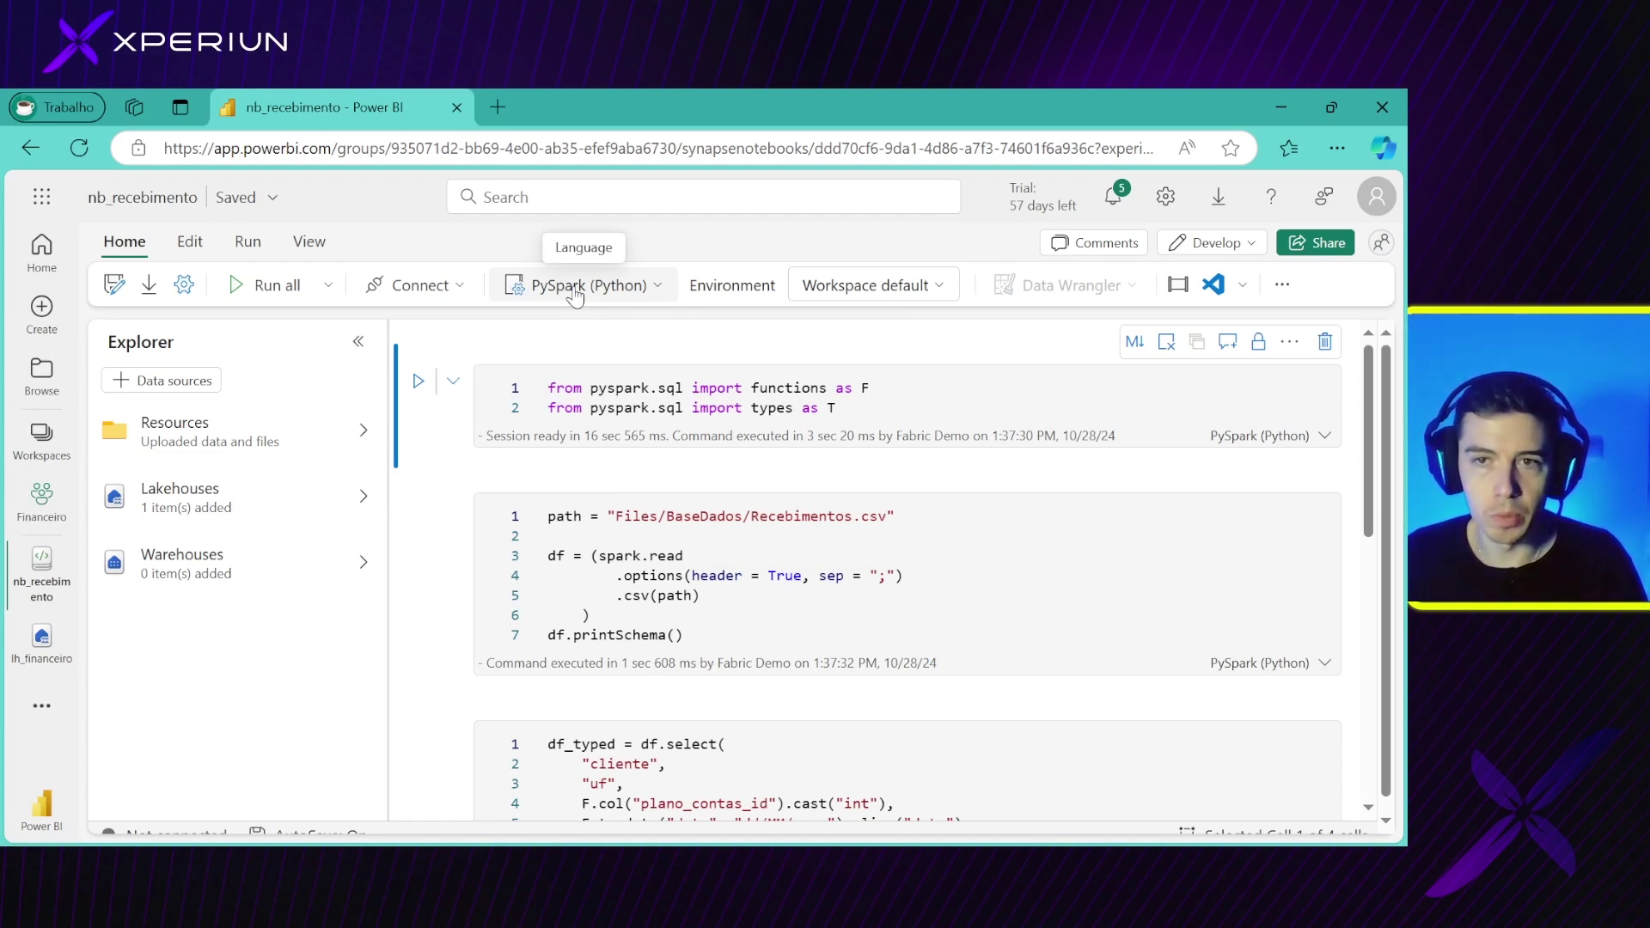
pyautogui.click(575, 292)
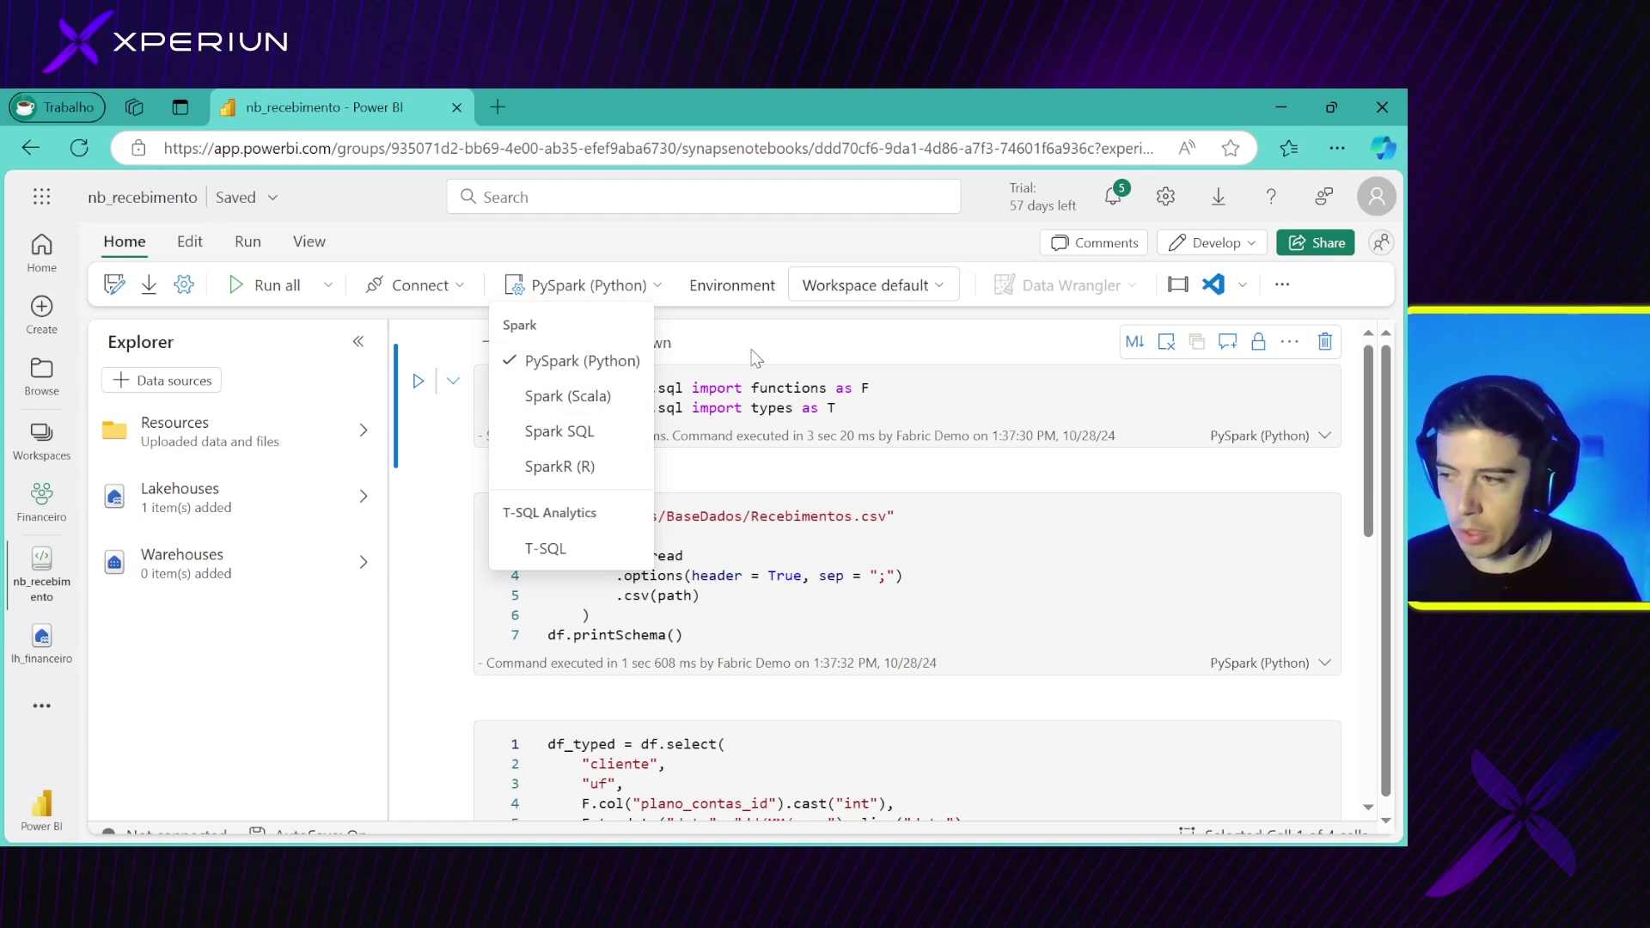
pyautogui.click(927, 488)
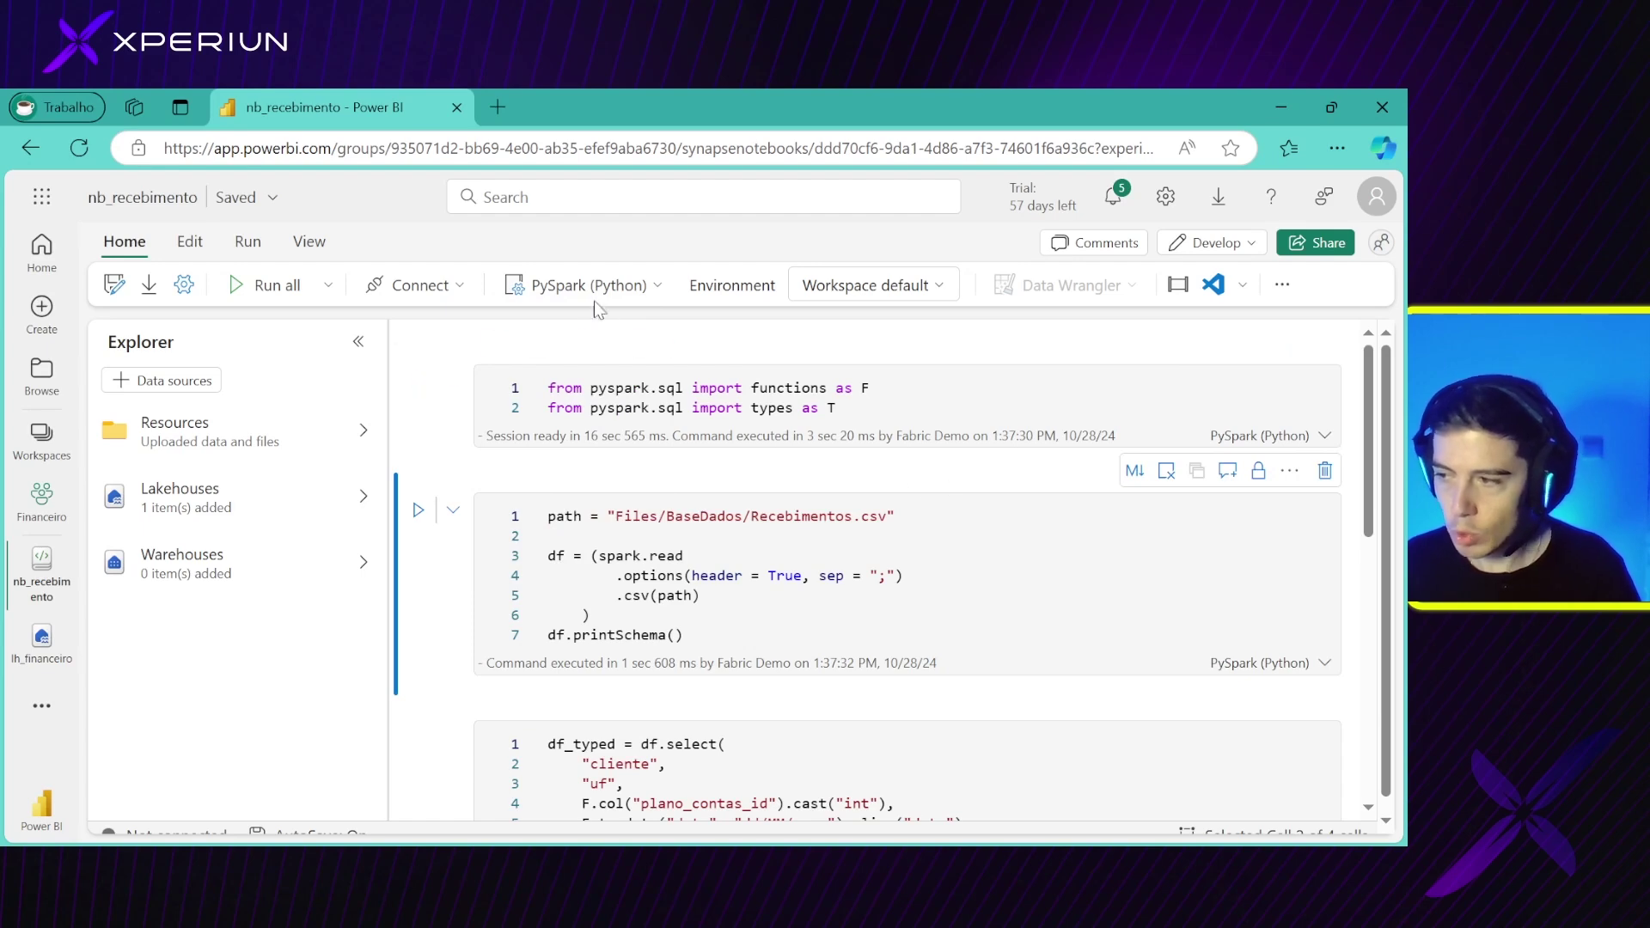
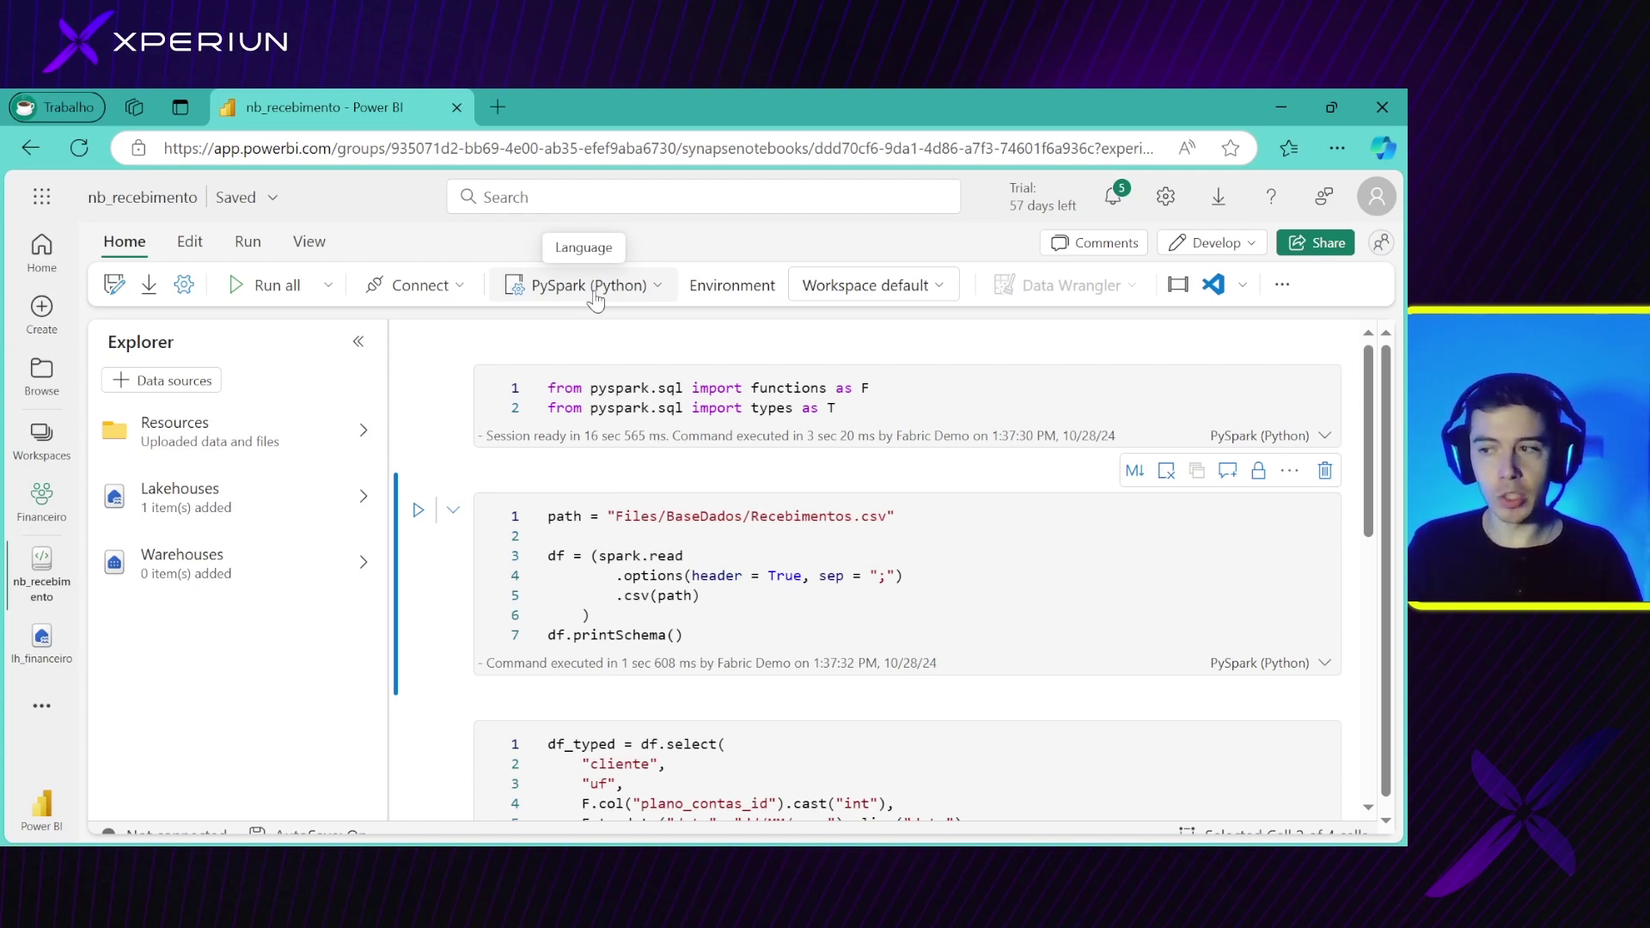
pyautogui.click(447, 291)
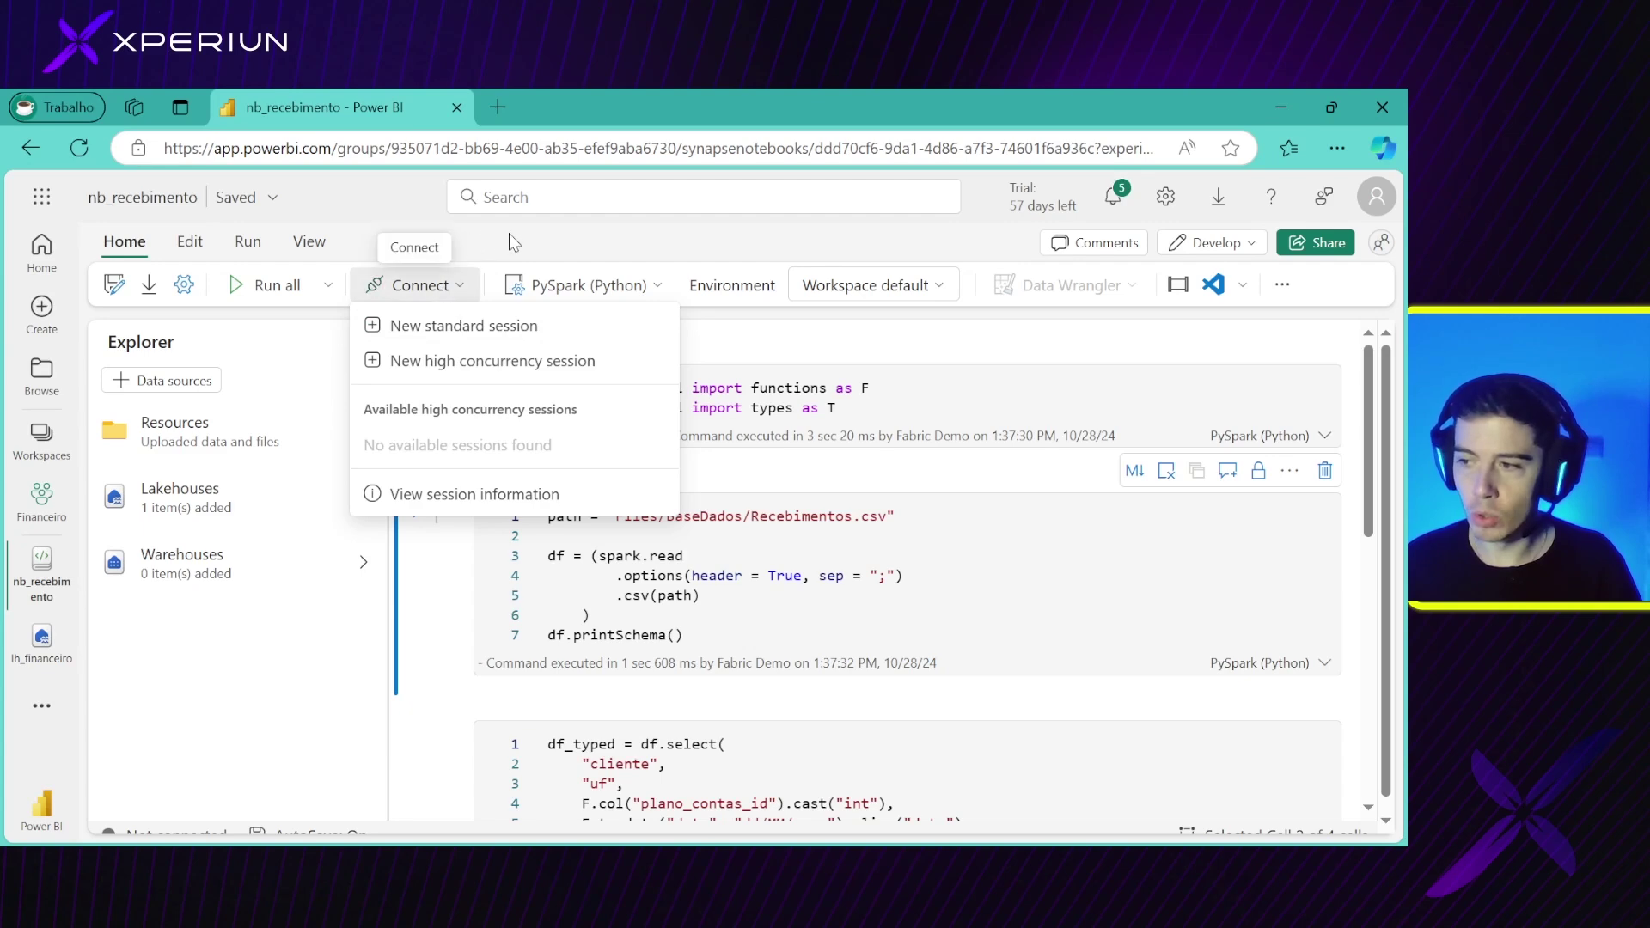
pyautogui.click(538, 232)
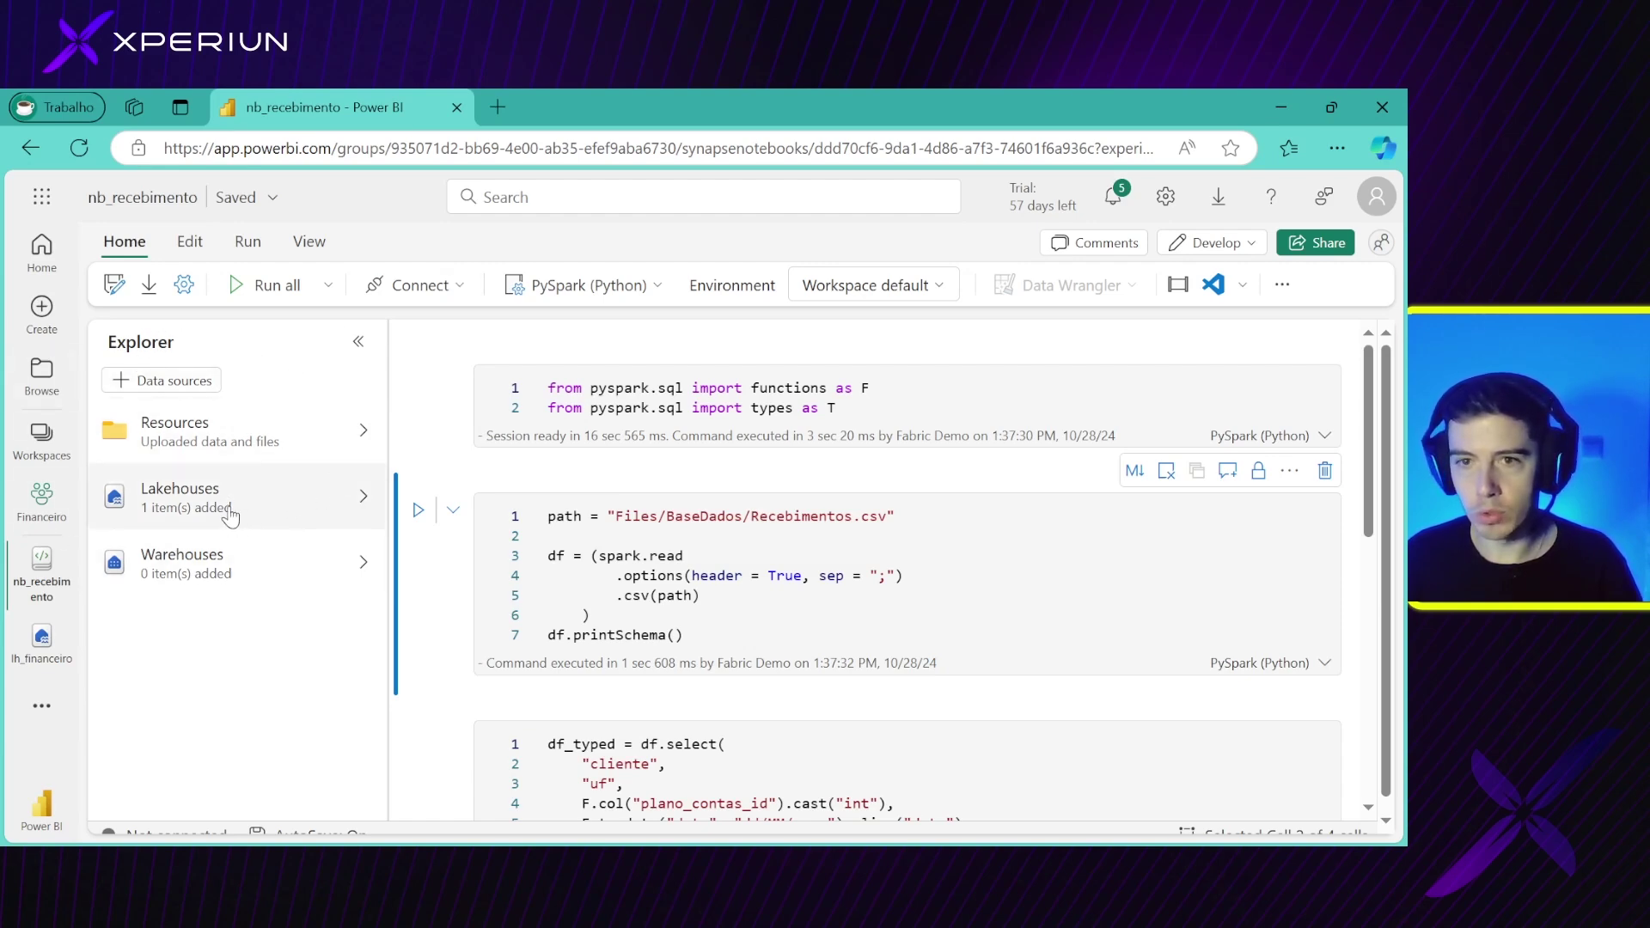
# Open the notebook's Lakehouses source, review the new and existing options for adding a lakehouse, cancel, and return to all sources
pyautogui.click(327, 510)
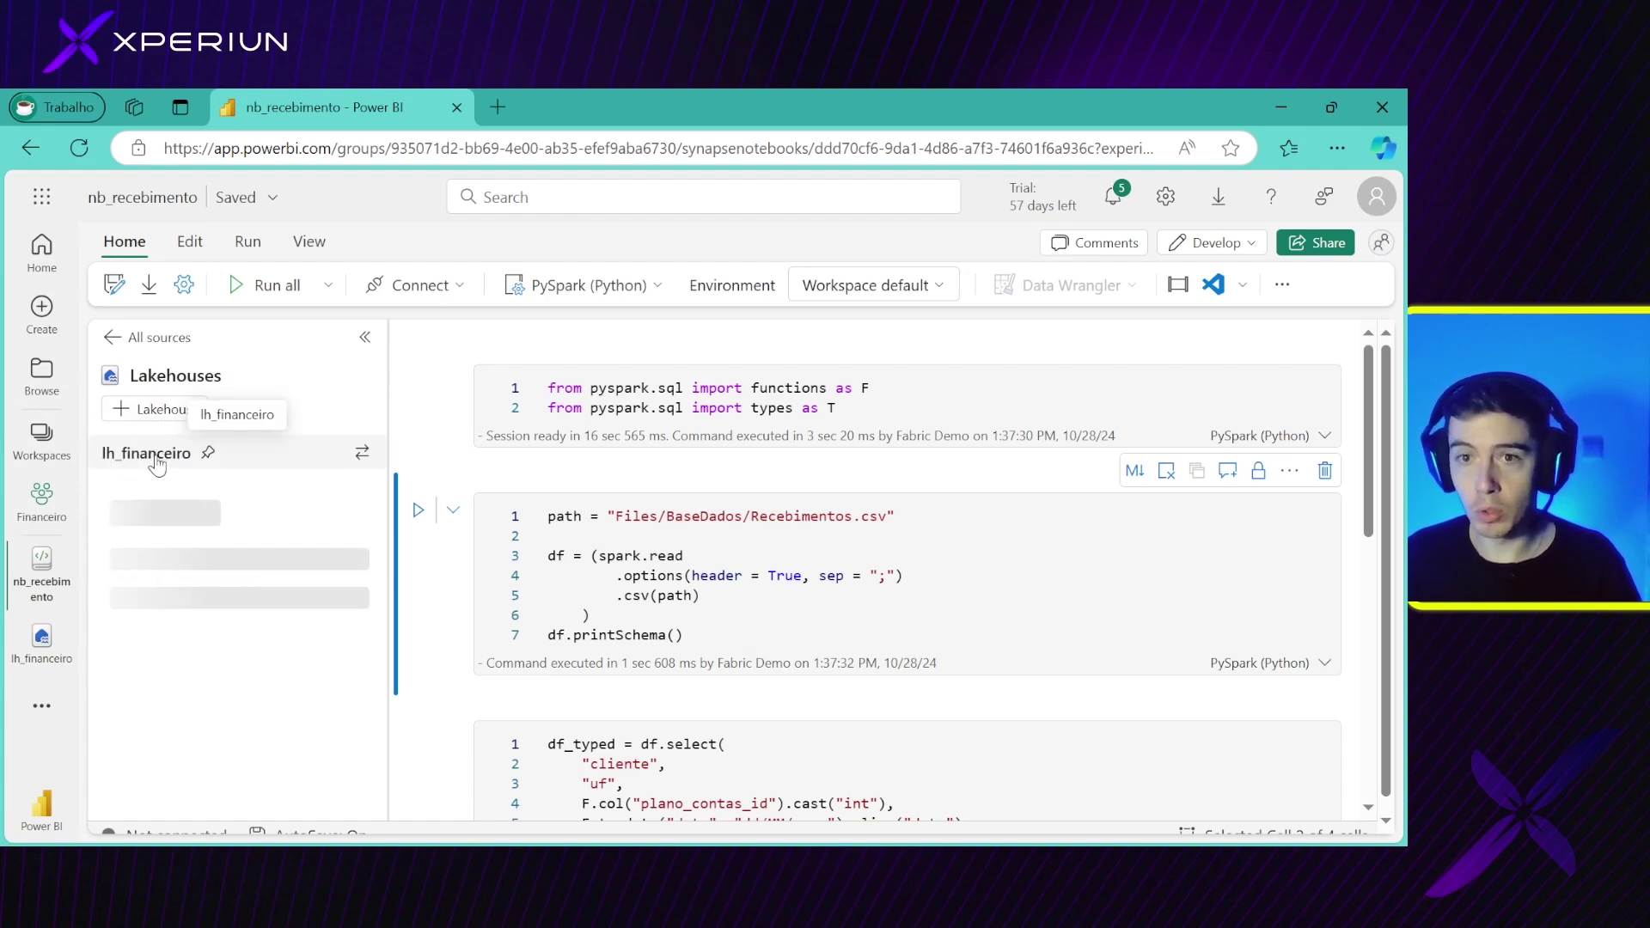
pyautogui.click(143, 413)
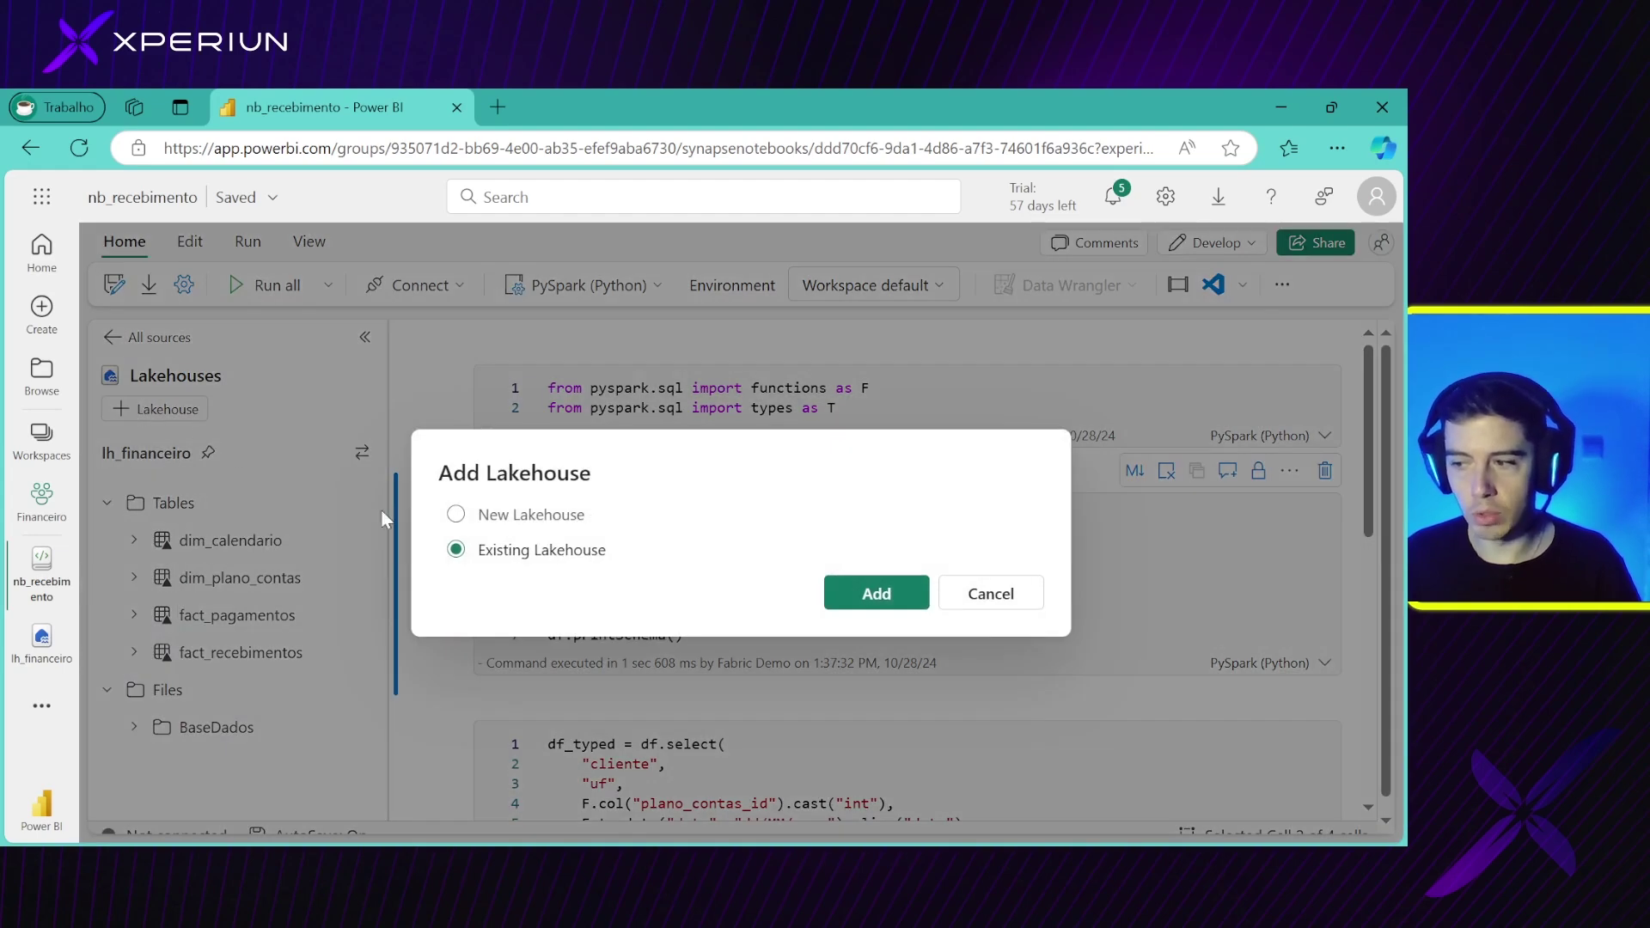
pyautogui.click(516, 524)
pyautogui.click(511, 554)
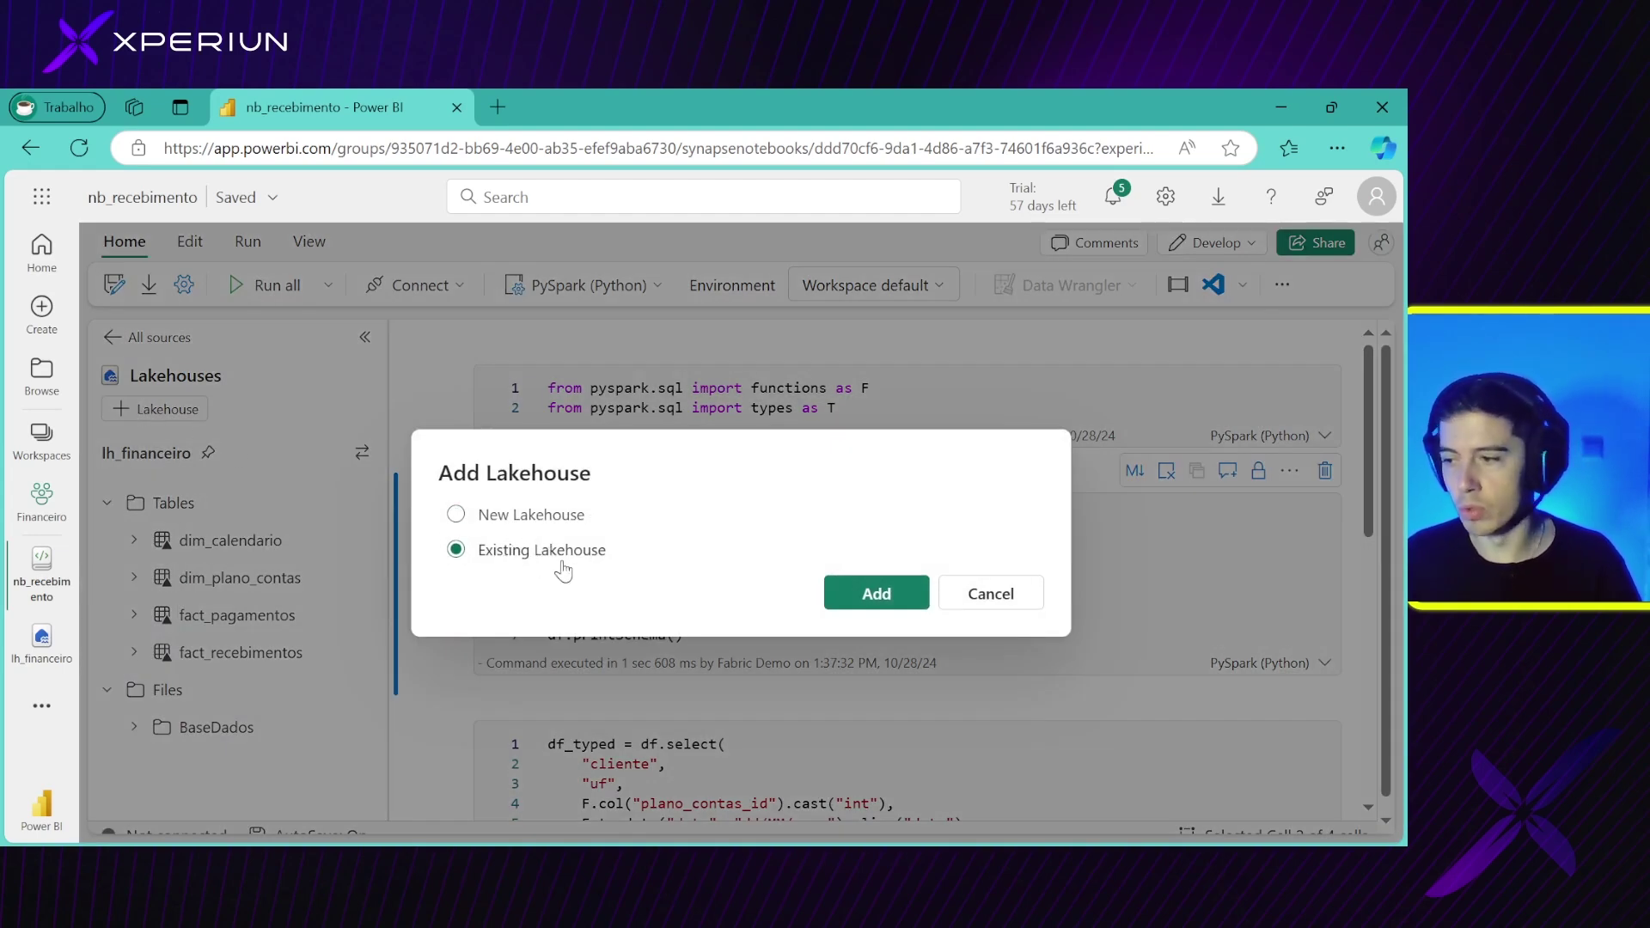
pyautogui.click(979, 594)
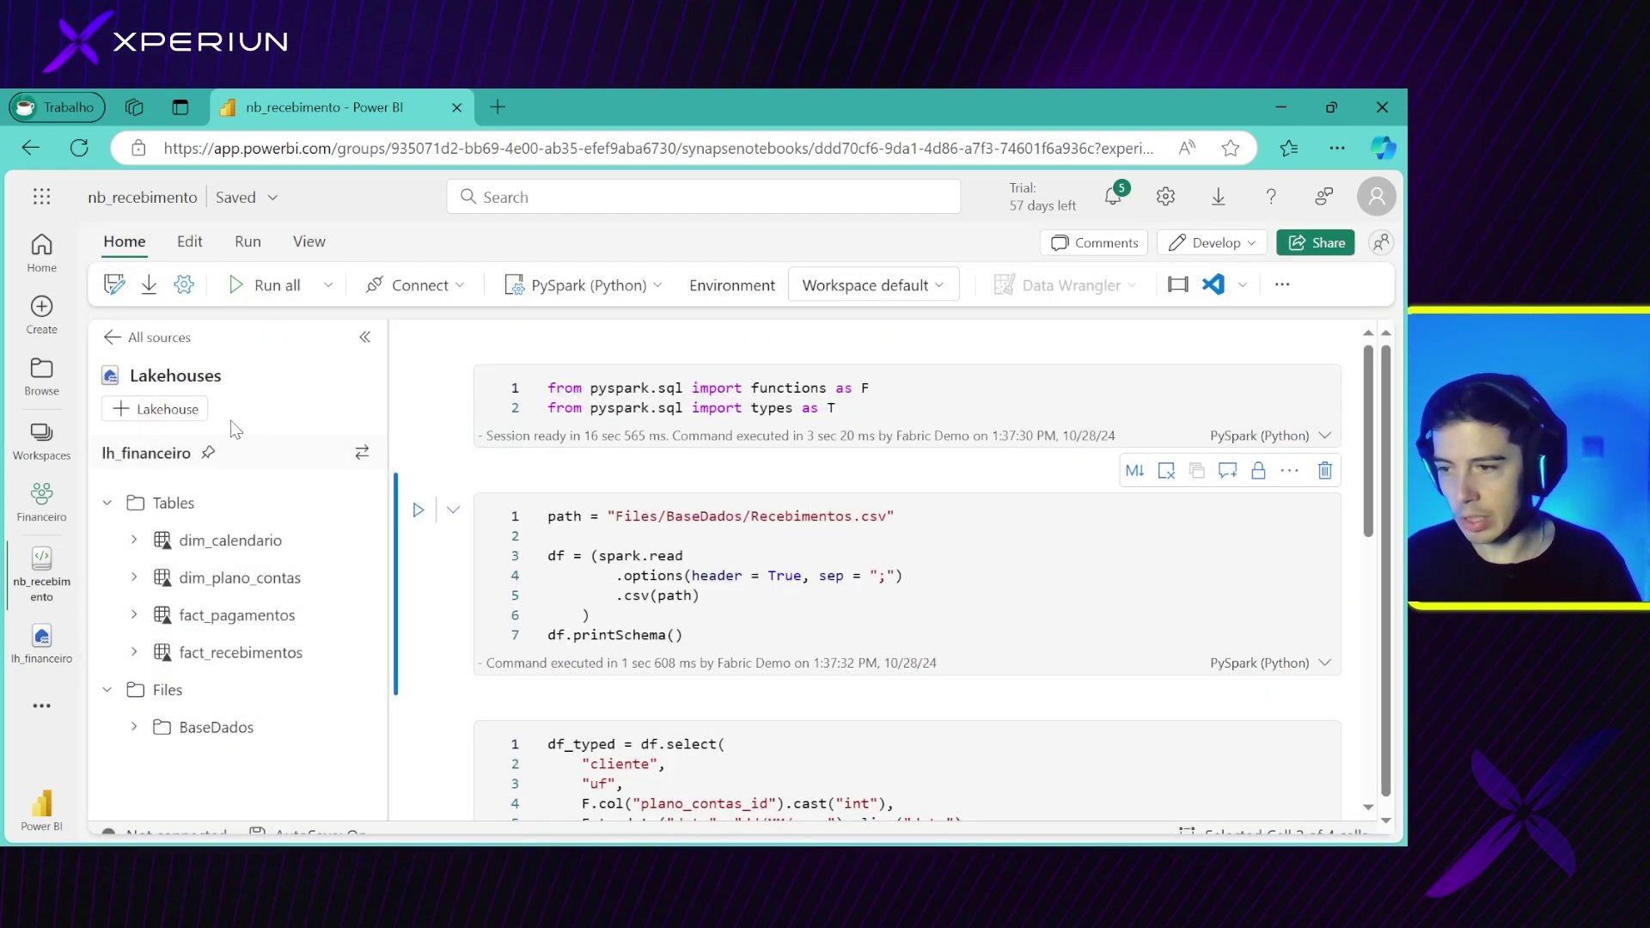
pyautogui.click(113, 337)
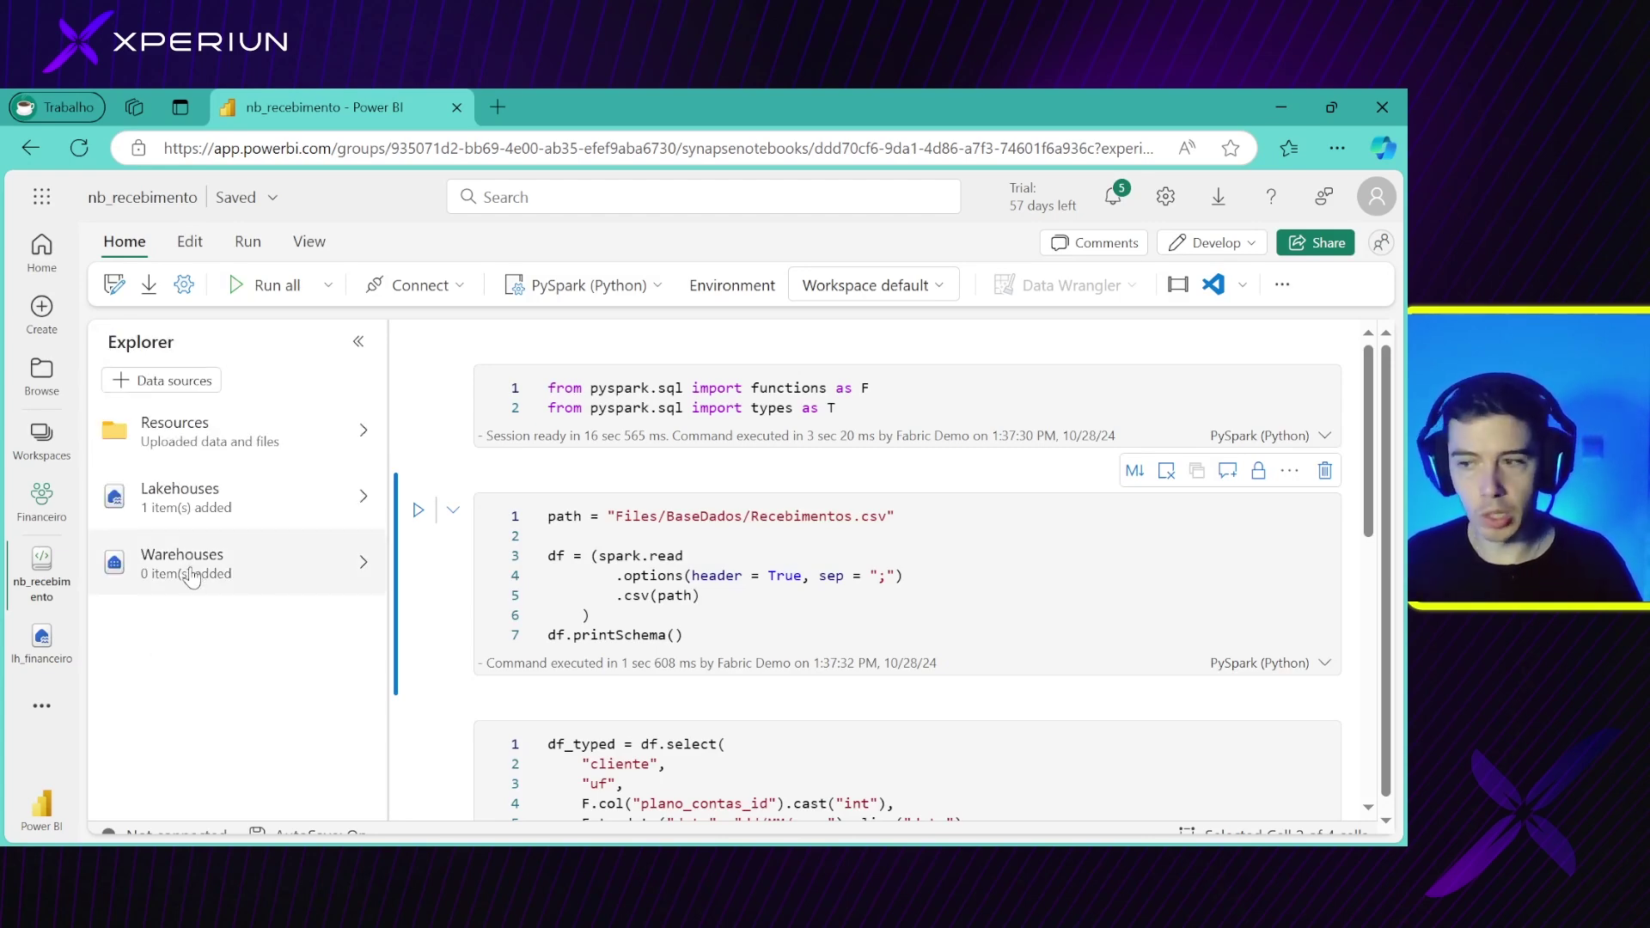
# View the actions available for the Built-in folder in the notebook's Resources, and return to all sources
pyautogui.click(357, 430)
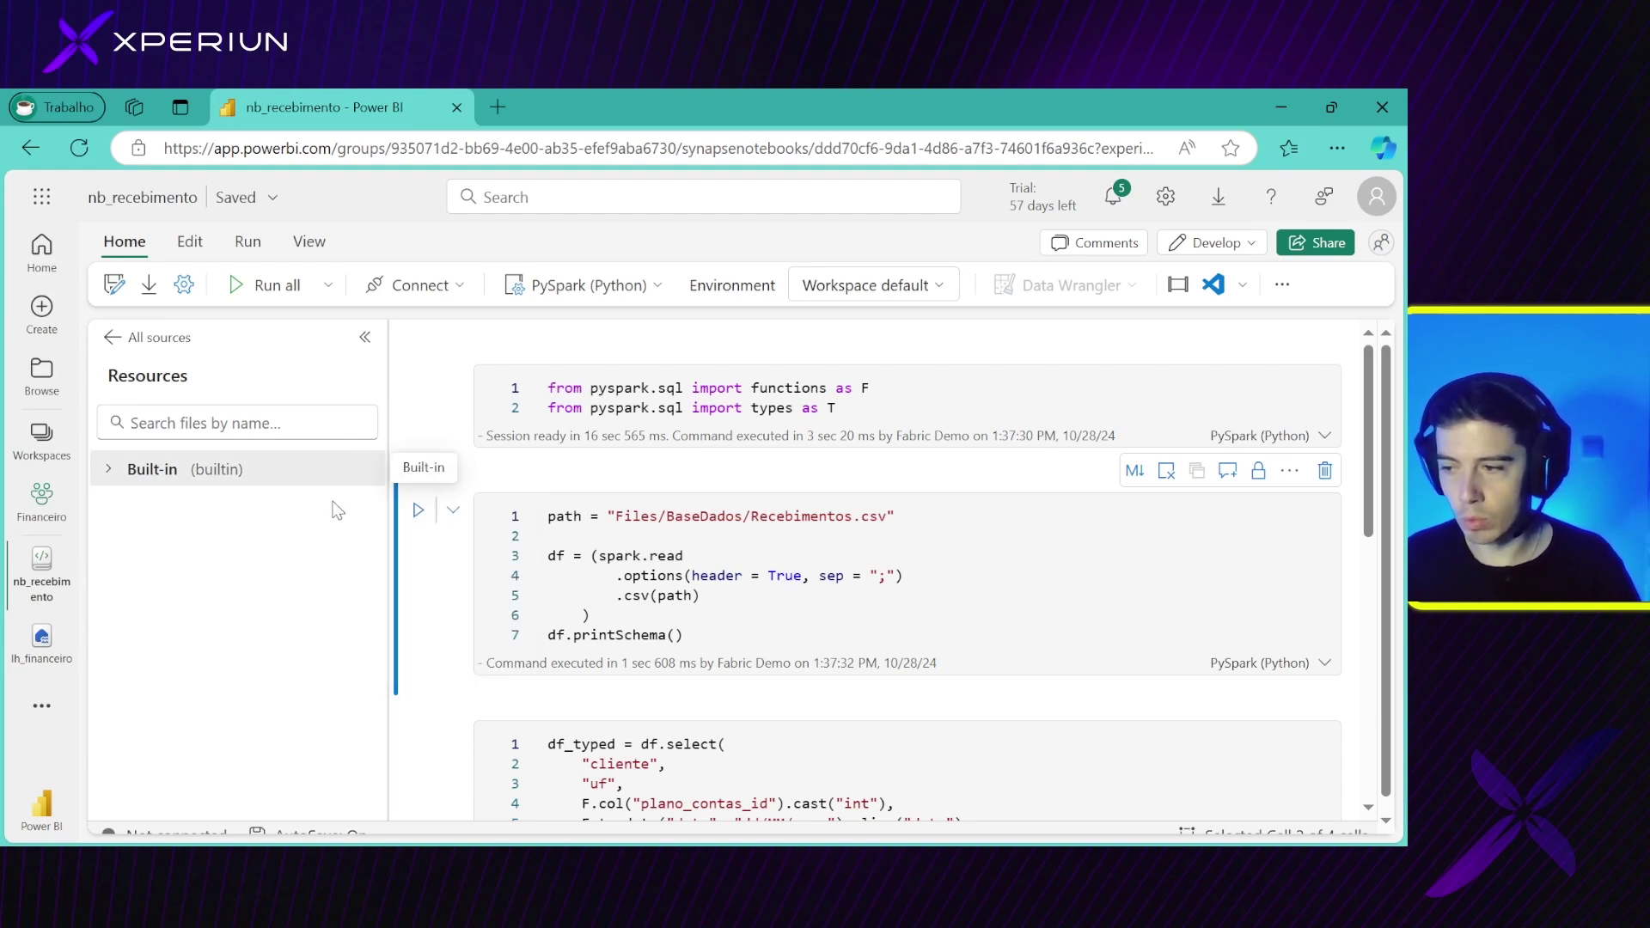
pyautogui.click(364, 471)
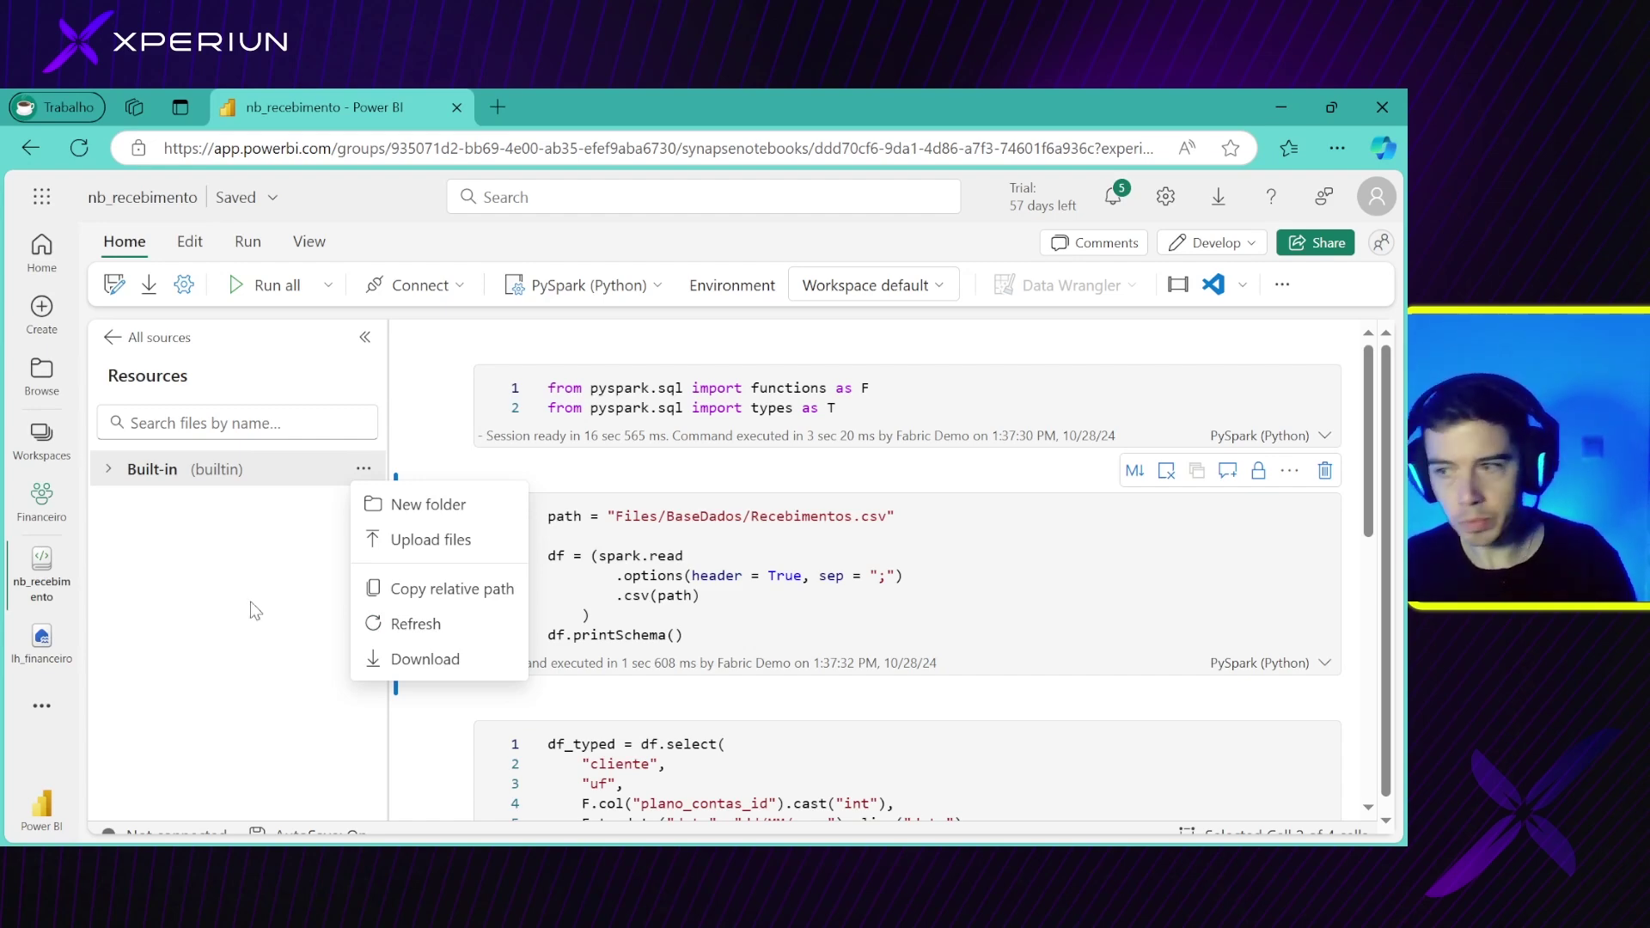
pyautogui.click(251, 526)
pyautogui.click(179, 339)
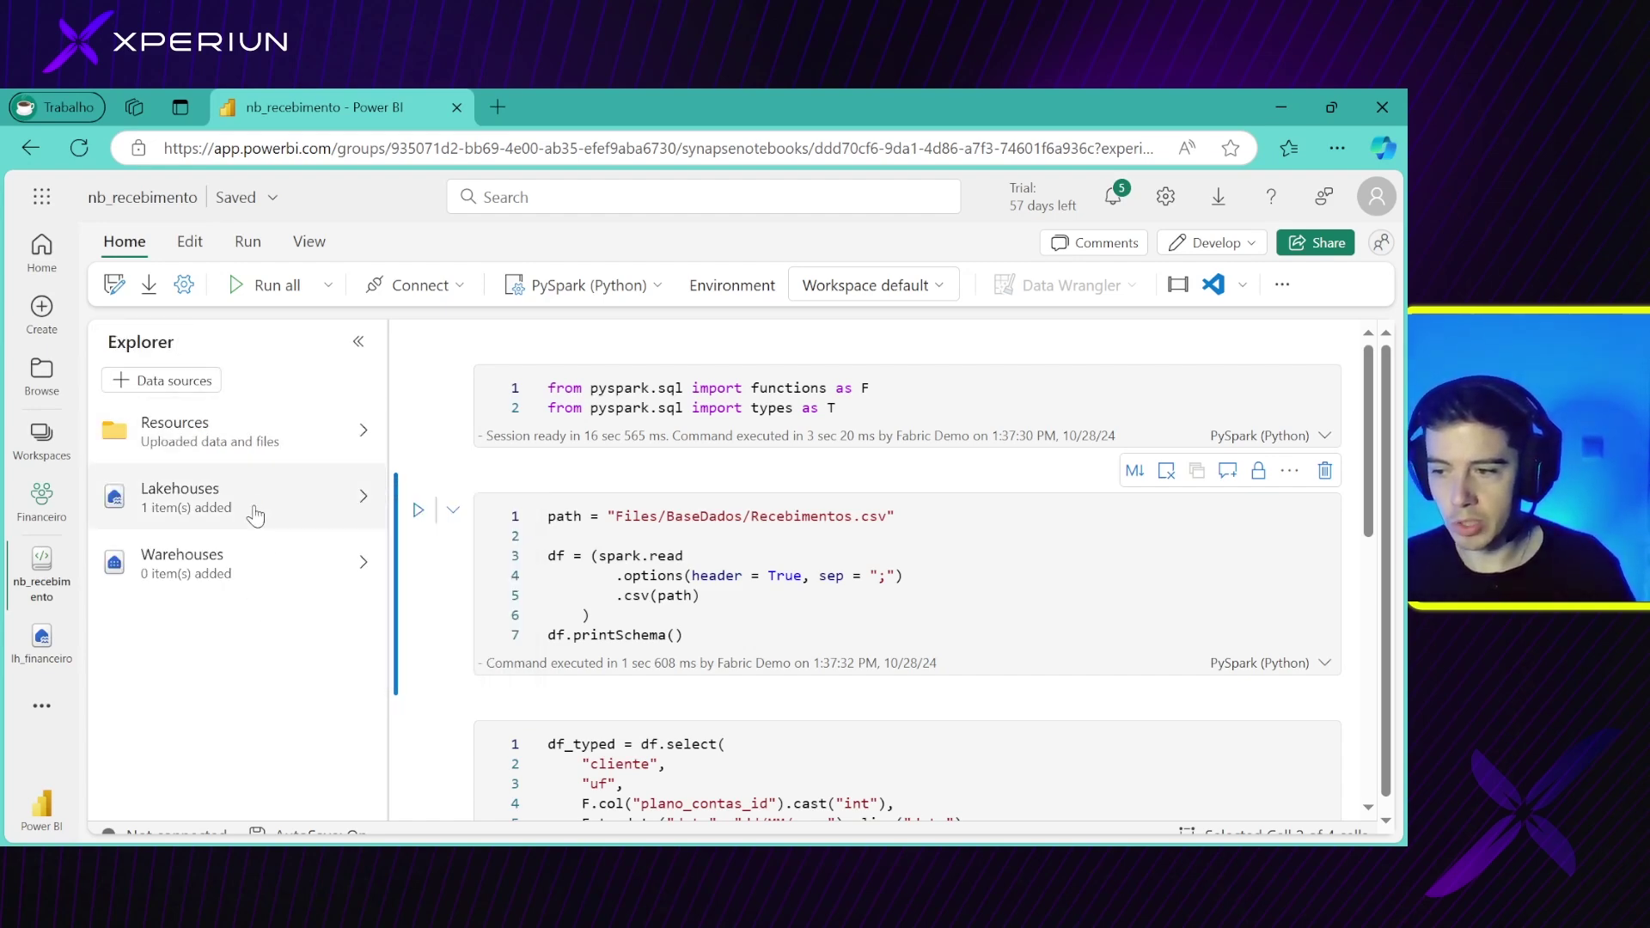
# Inspect the Files and Tables folders of lh_financeiro from the notebook's Lakehouses source, and collapse both
pyautogui.click(307, 511)
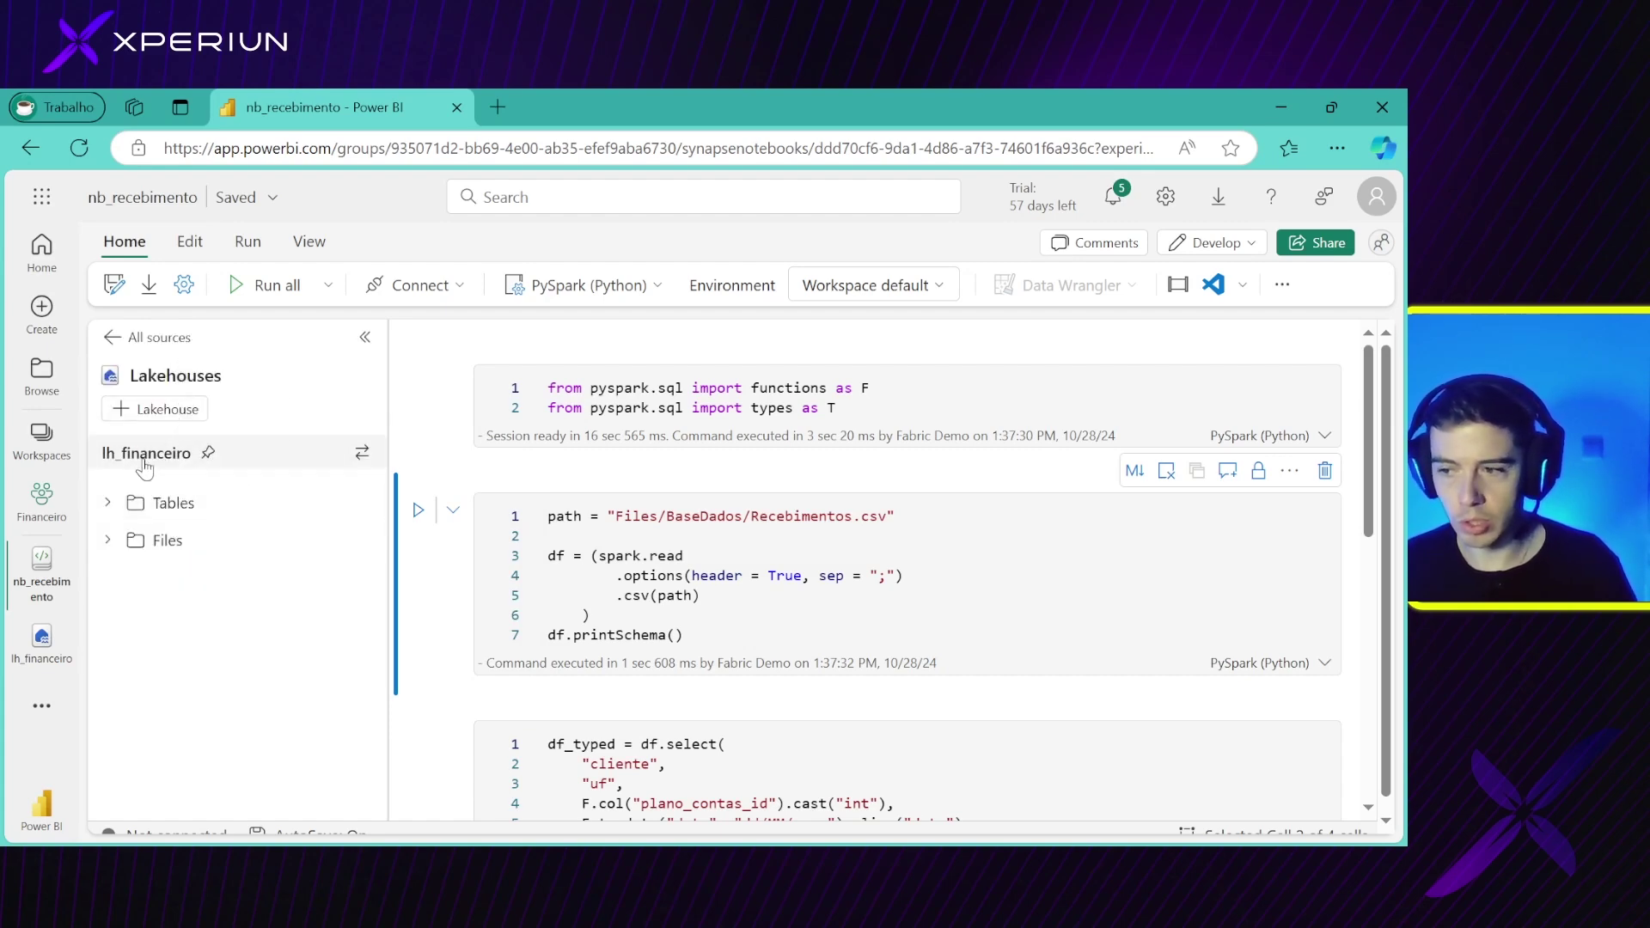
pyautogui.click(108, 539)
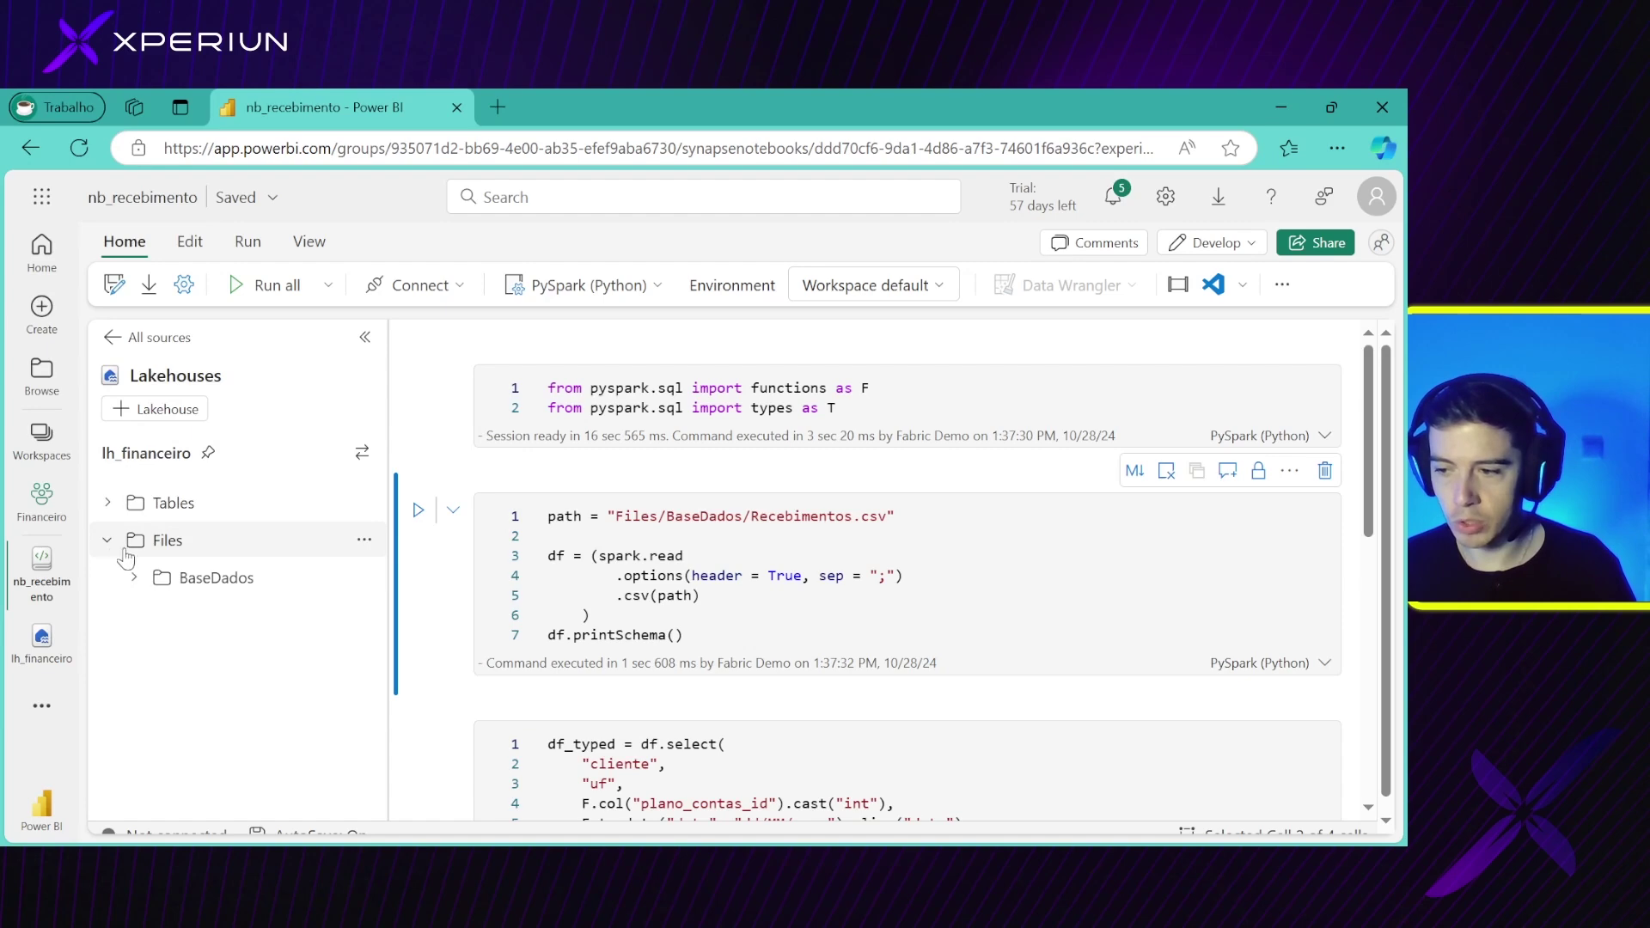
pyautogui.click(134, 579)
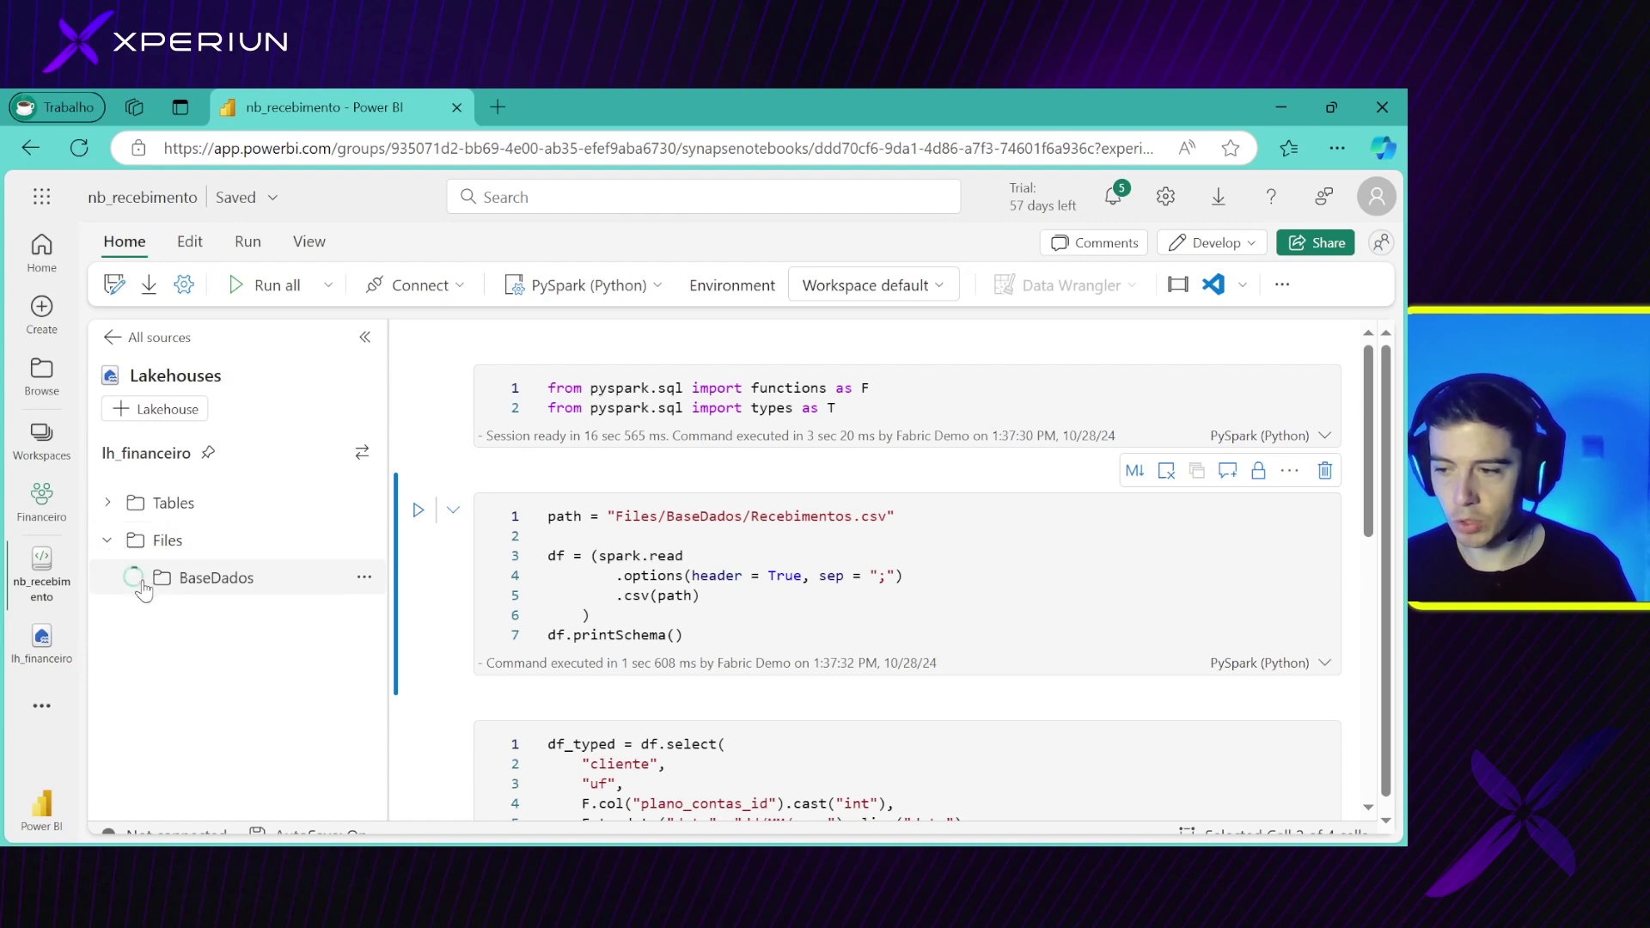
pyautogui.click(108, 539)
pyautogui.click(108, 505)
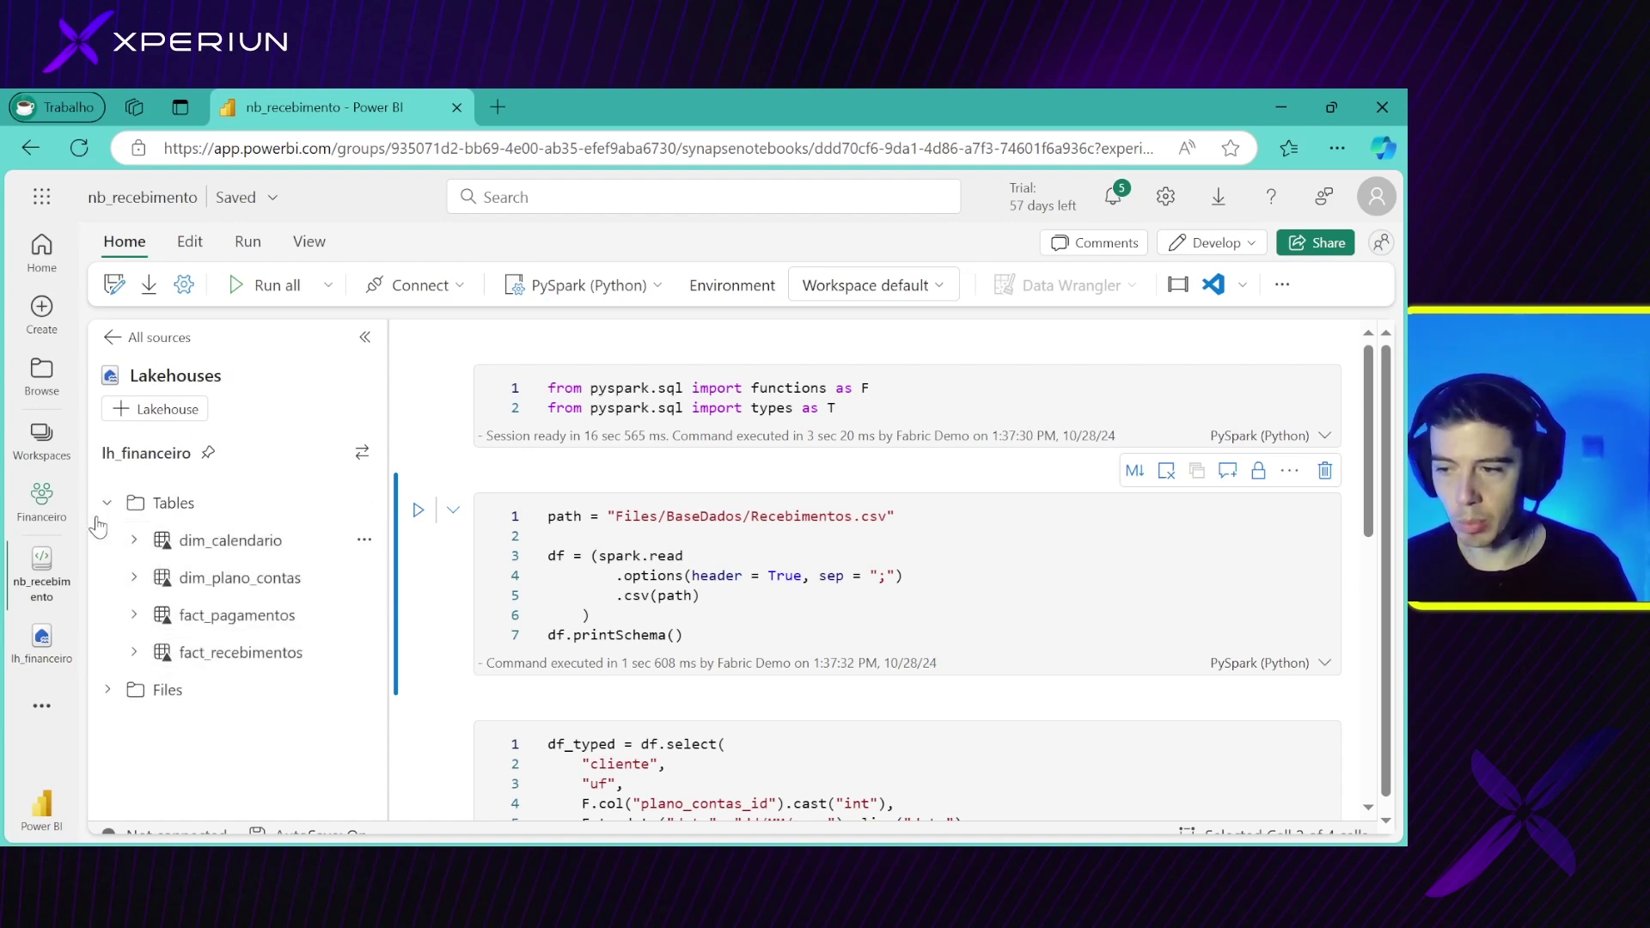
pyautogui.click(107, 509)
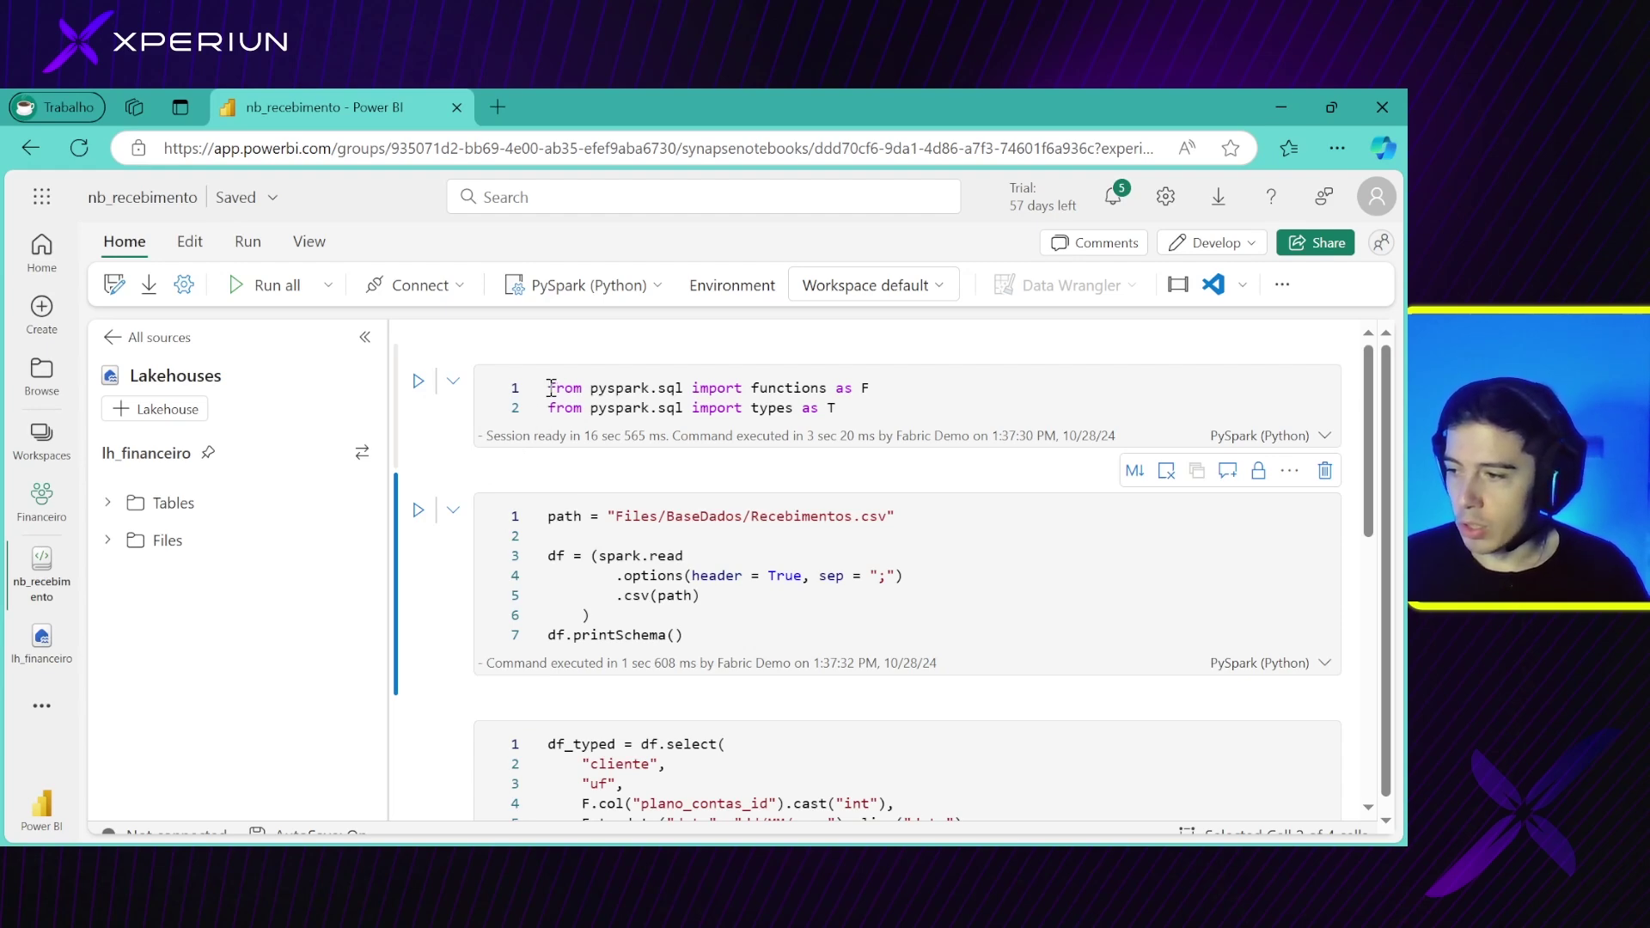
# Run the first cell with the pyspark.sql imports and check its execution number and status
pyautogui.moveTo(551, 388); pyautogui.dragTo(902, 412)
pyautogui.click(900, 413)
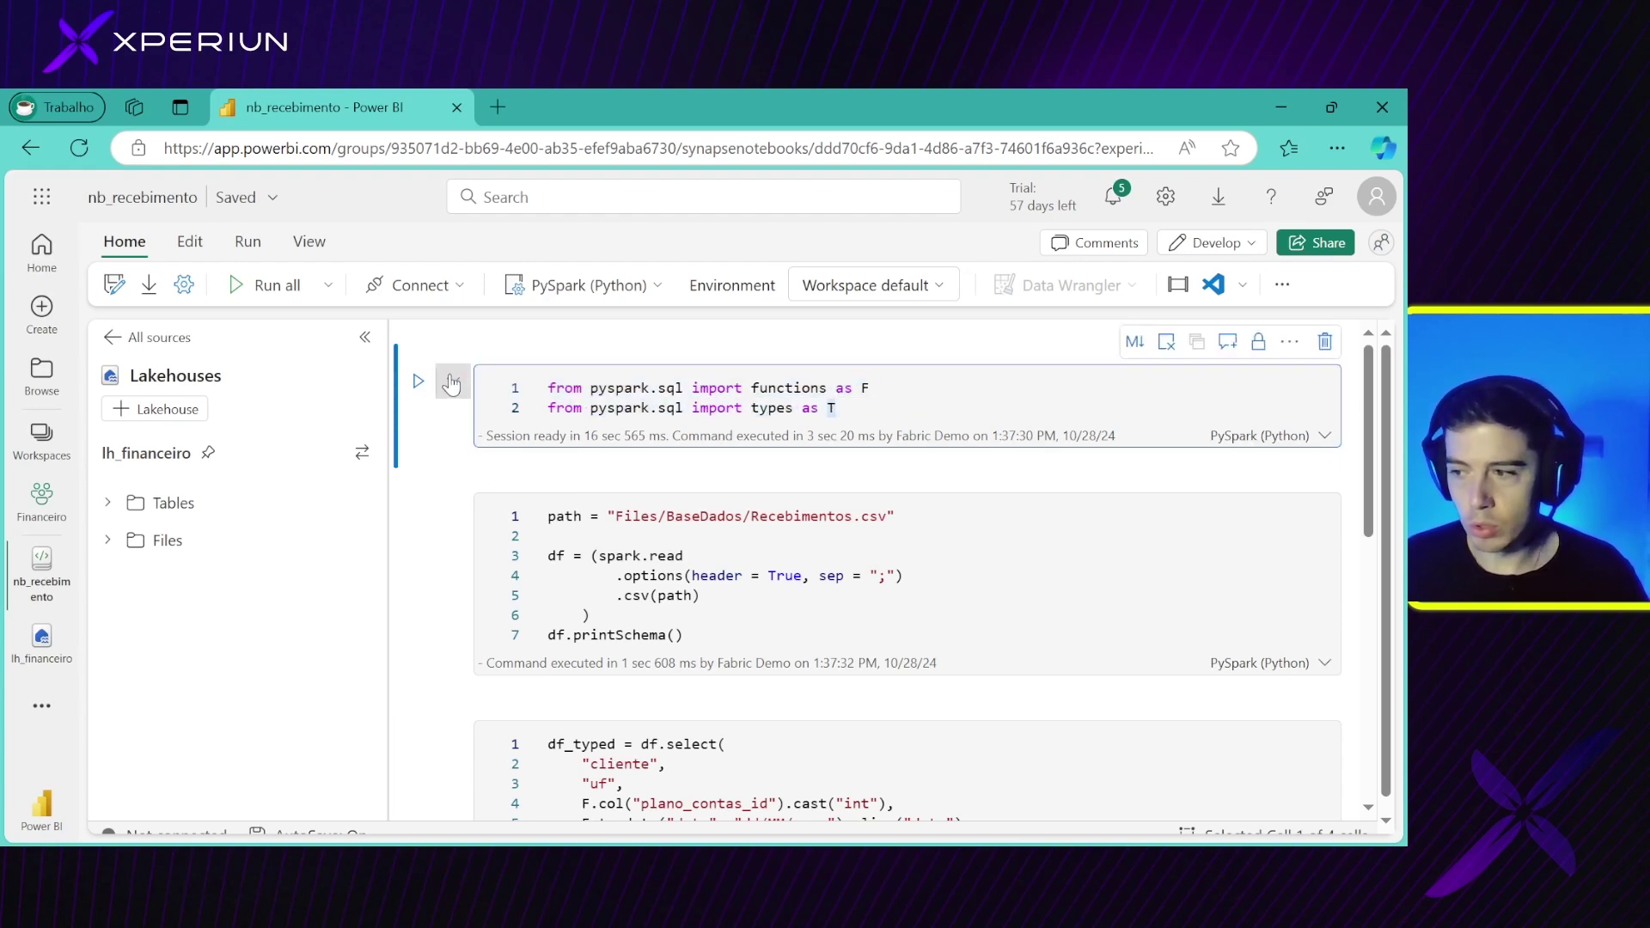
pyautogui.click(420, 381)
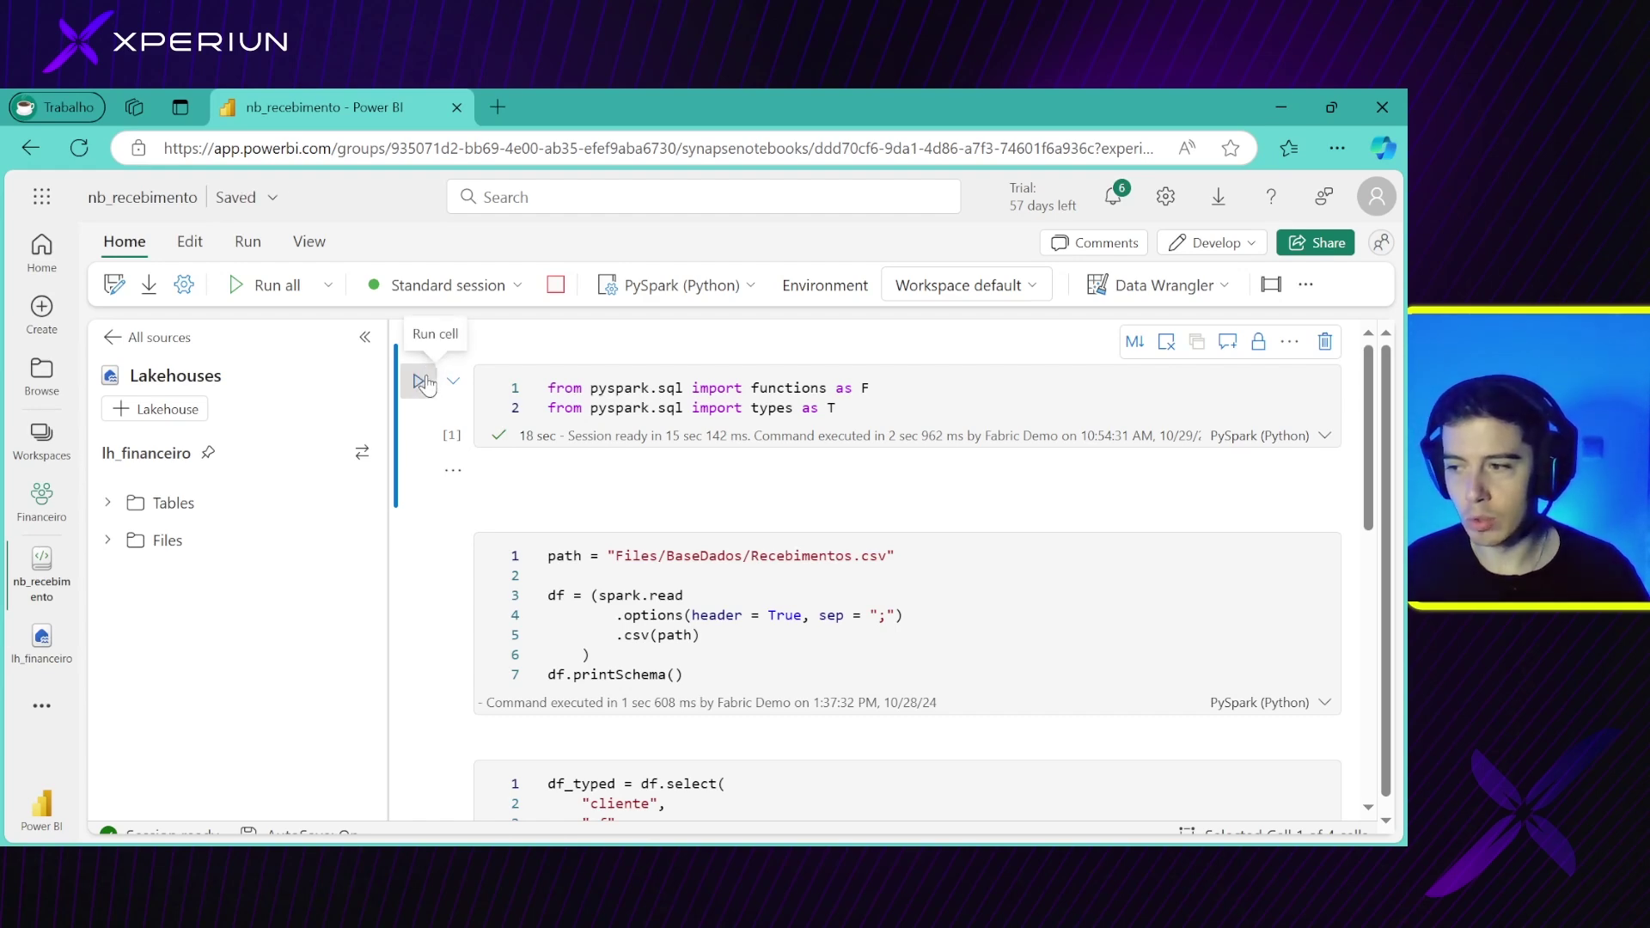
pyautogui.doubleClick(452, 436)
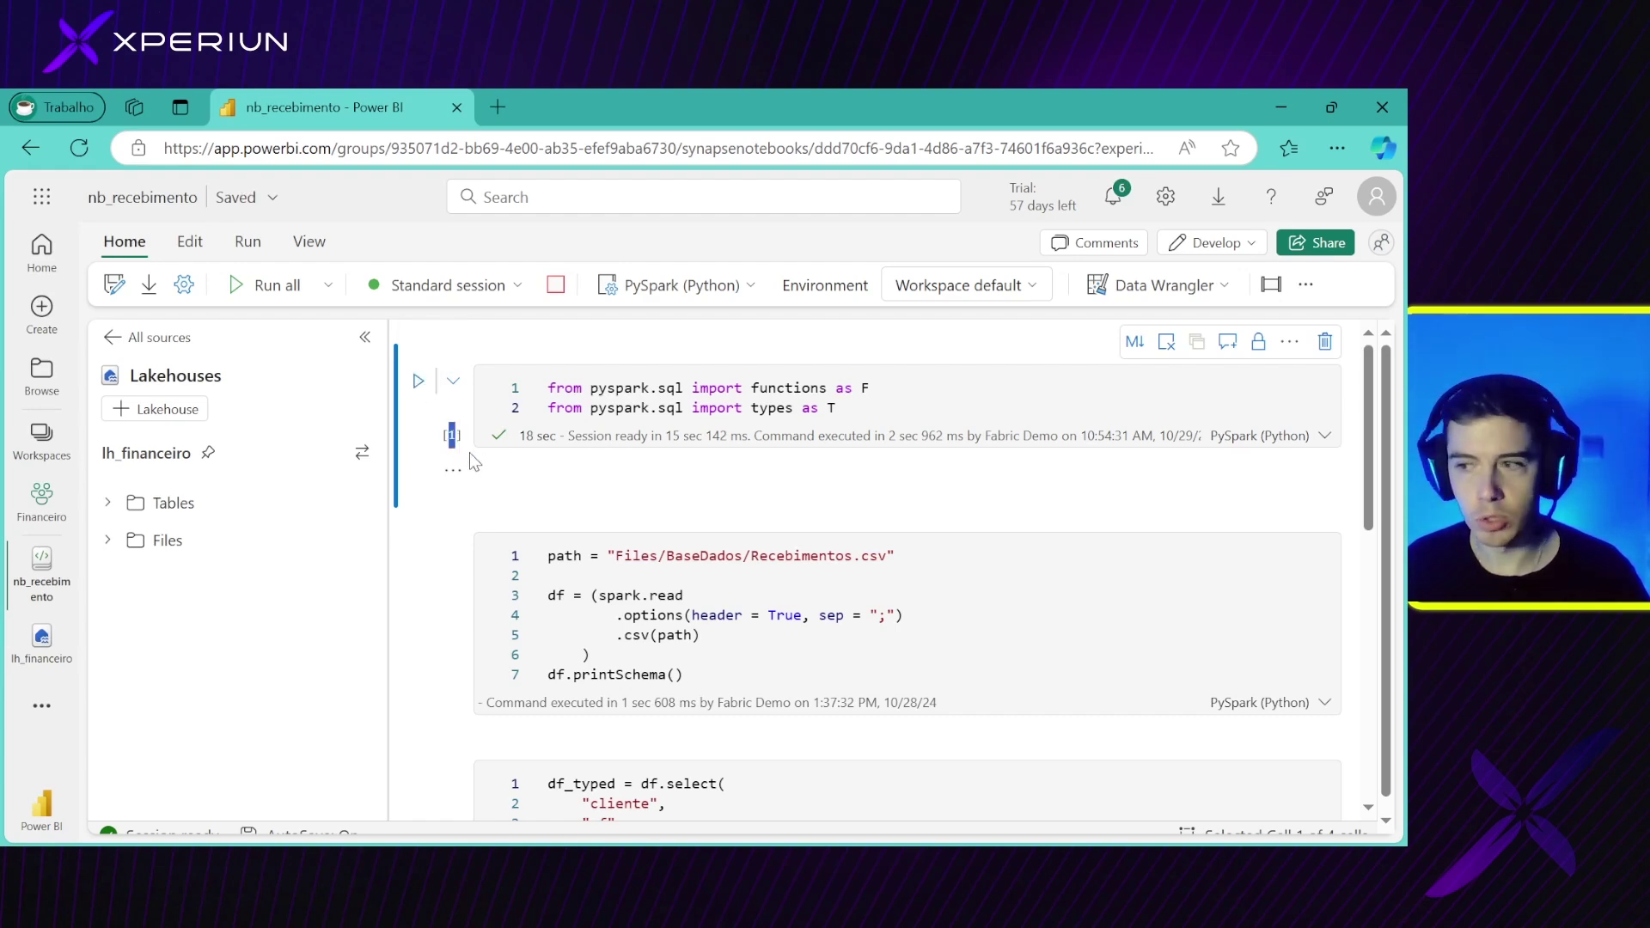
pyautogui.click(605, 442)
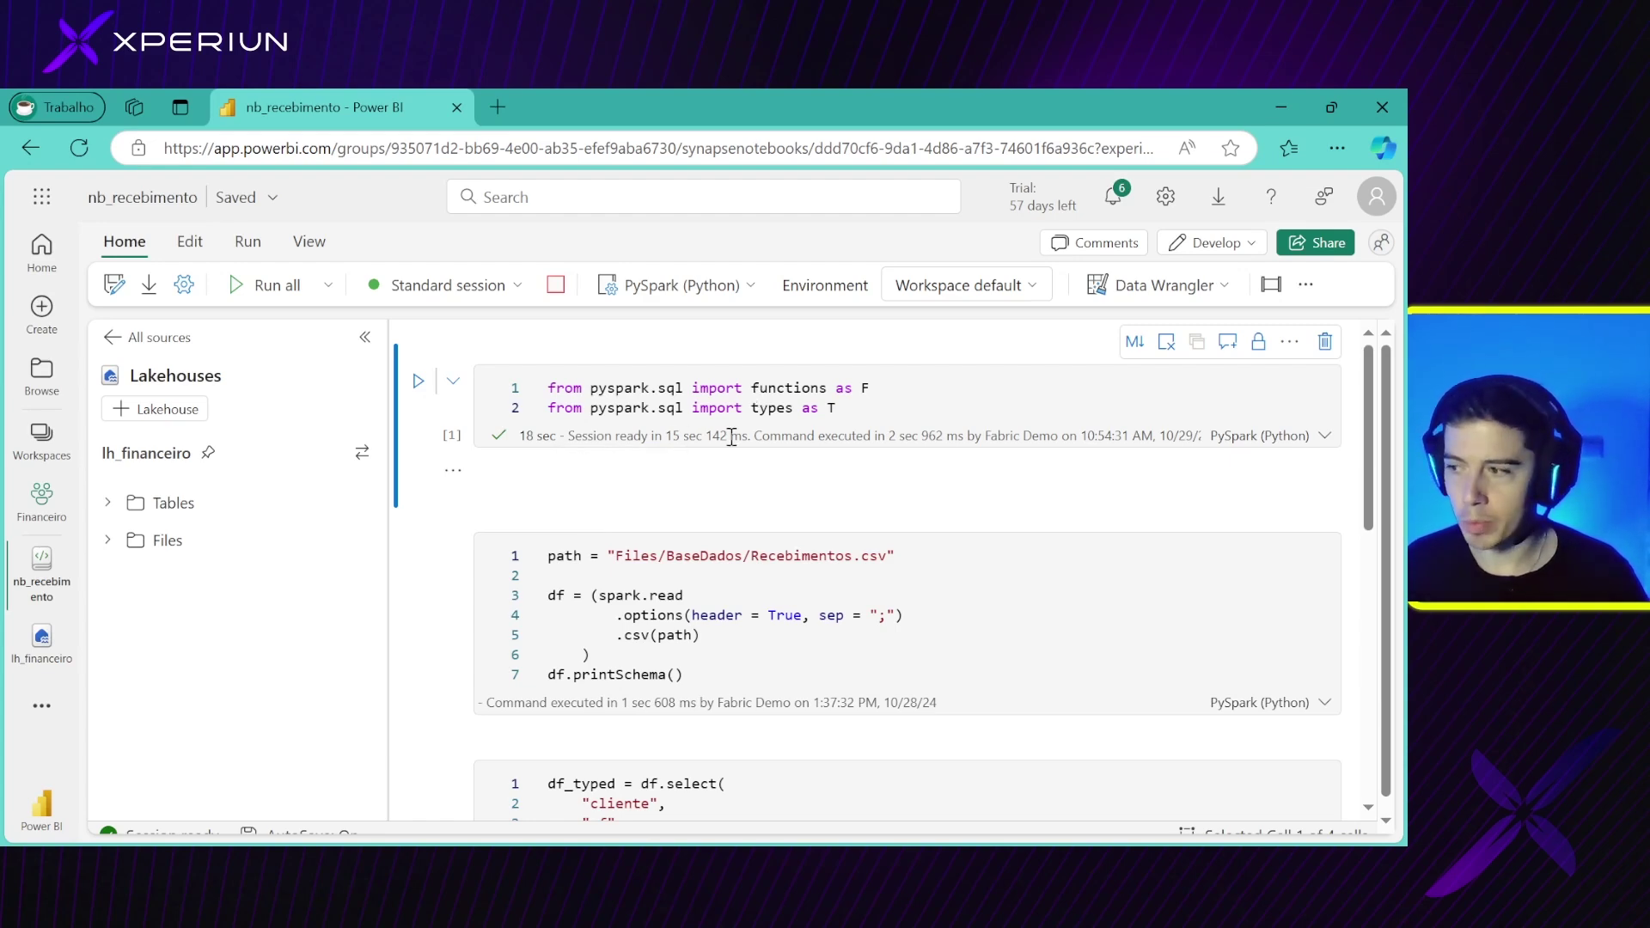
# Examine the functions as F and types as T imports in the first cell
pyautogui.doubleClick(865, 388)
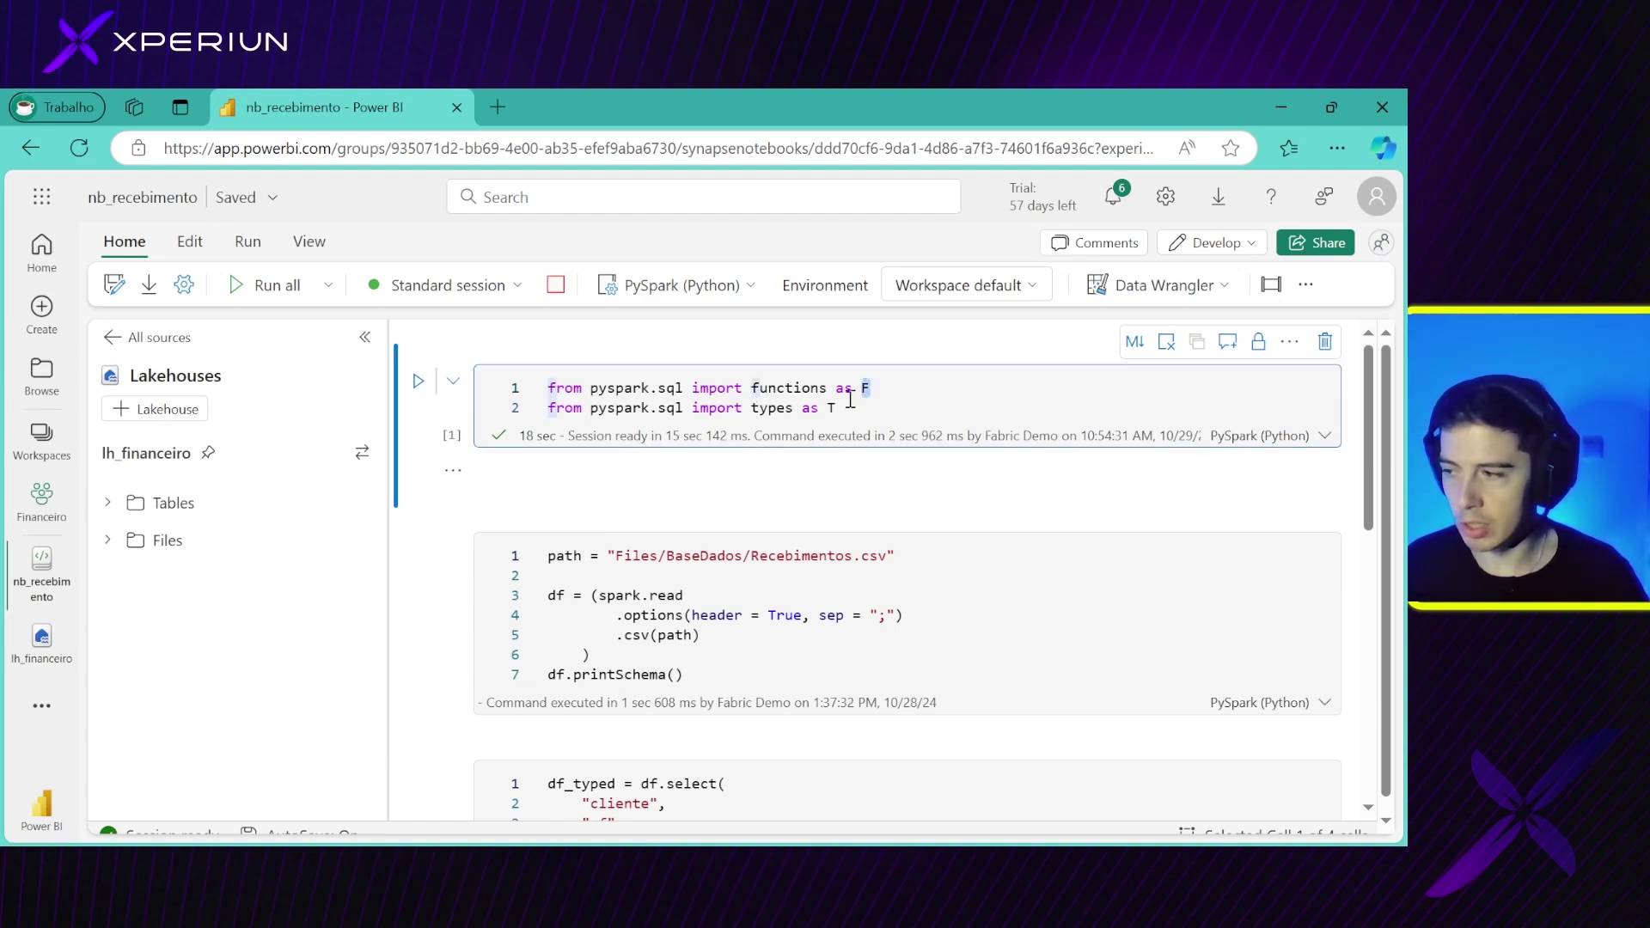
pyautogui.moveTo(868, 392)
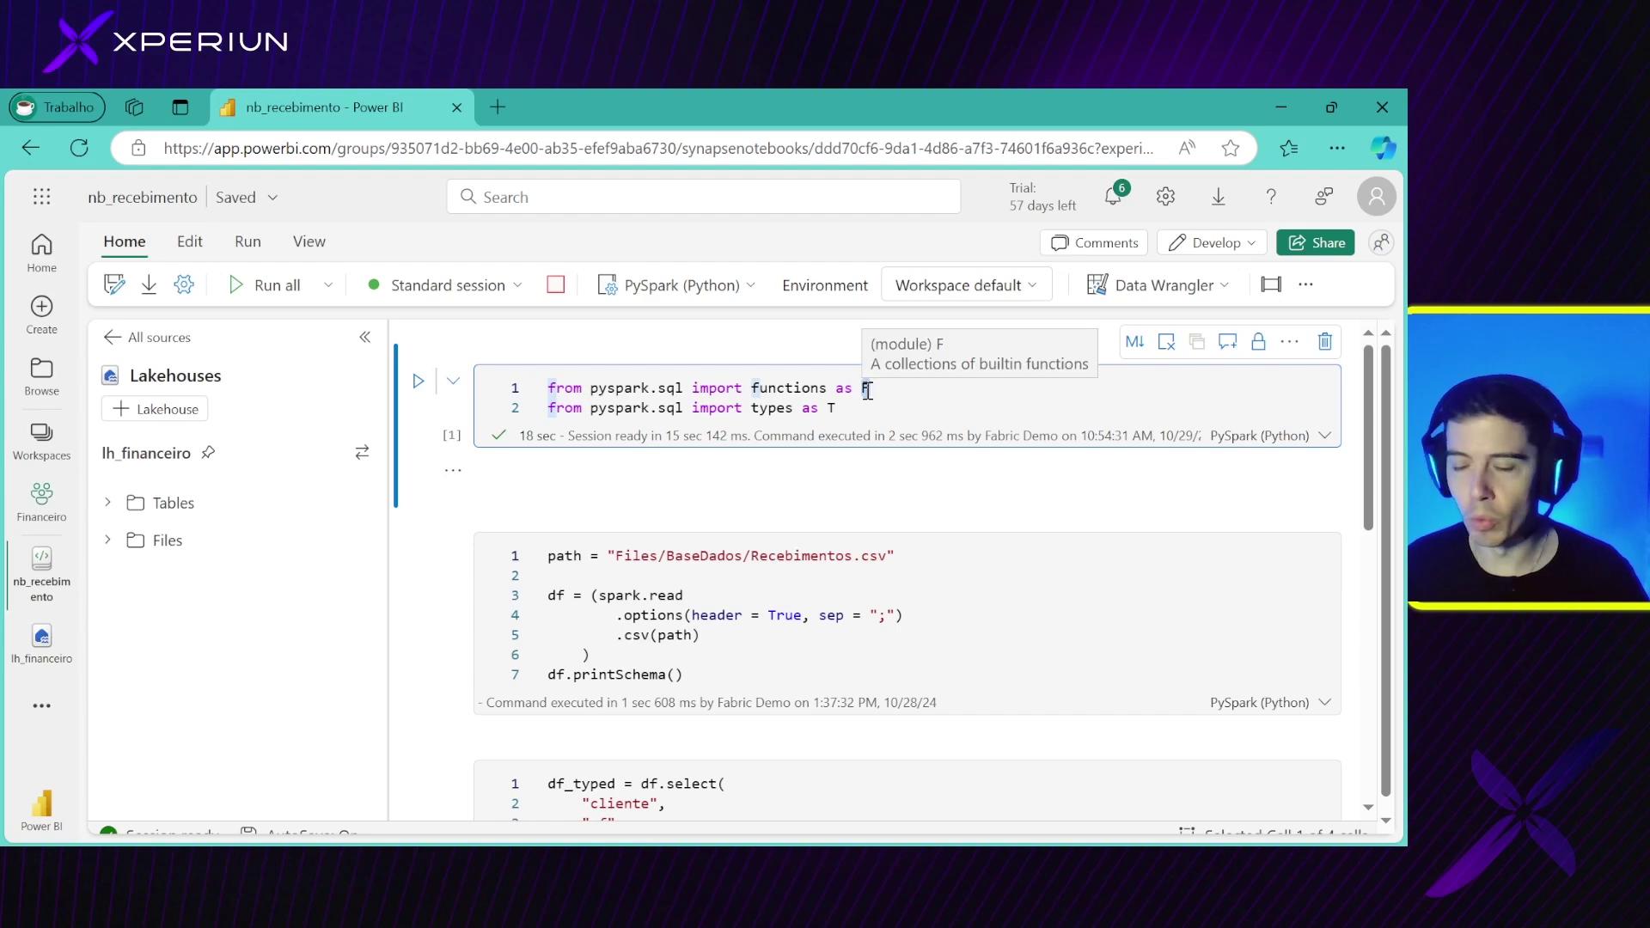
pyautogui.doubleClick(782, 391)
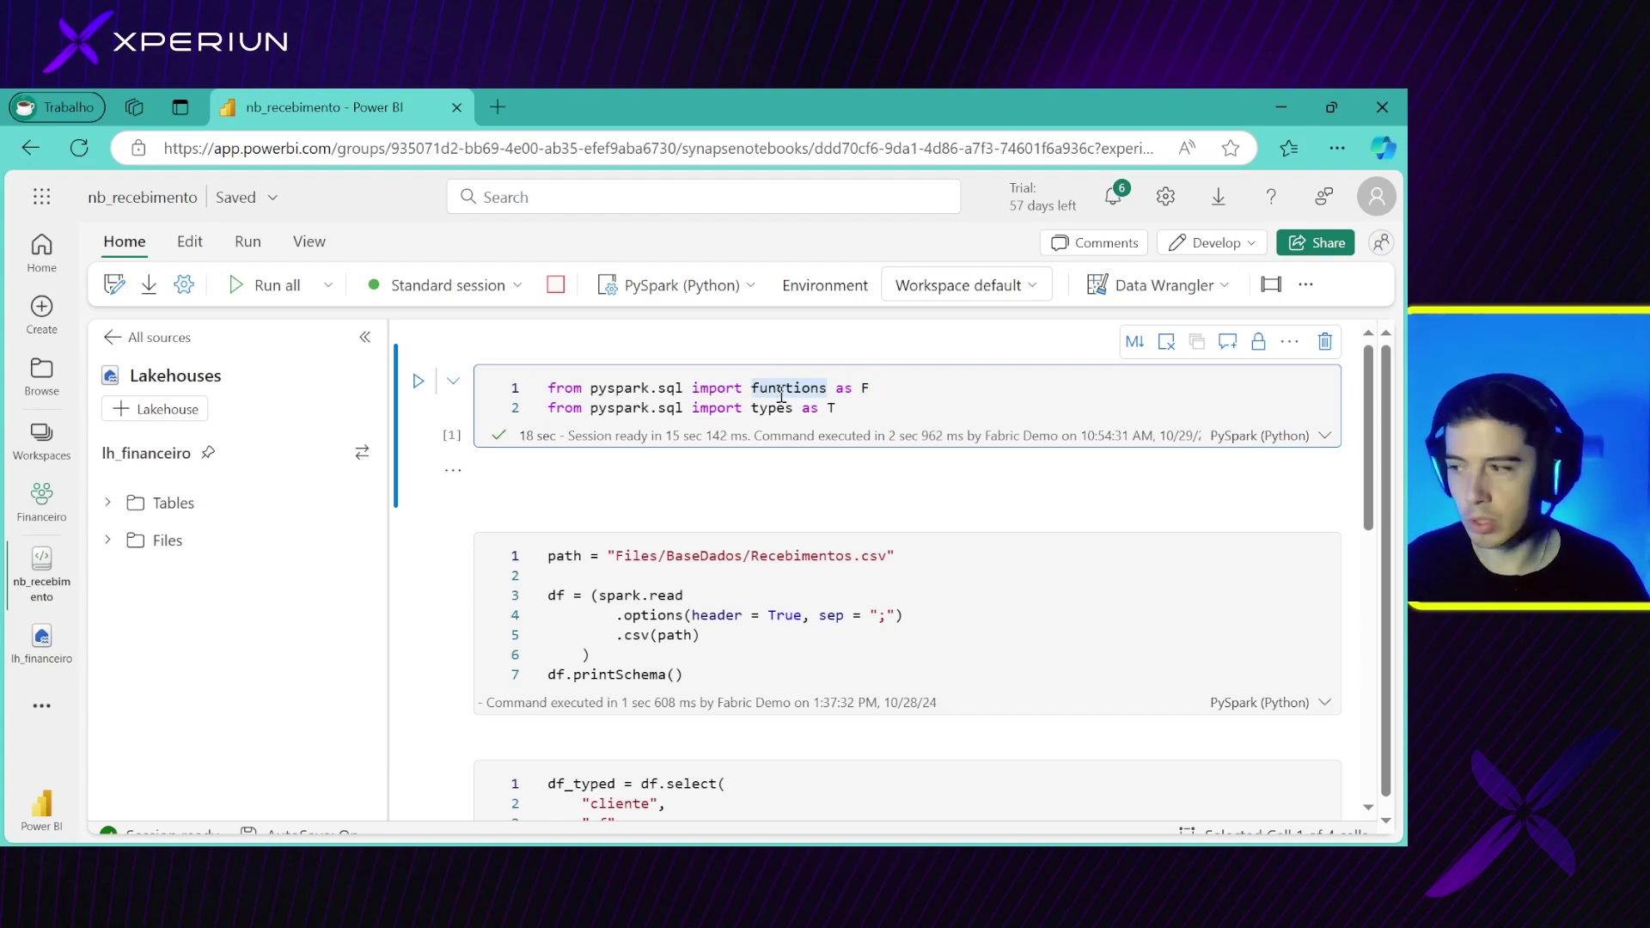
pyautogui.doubleClick(769, 407)
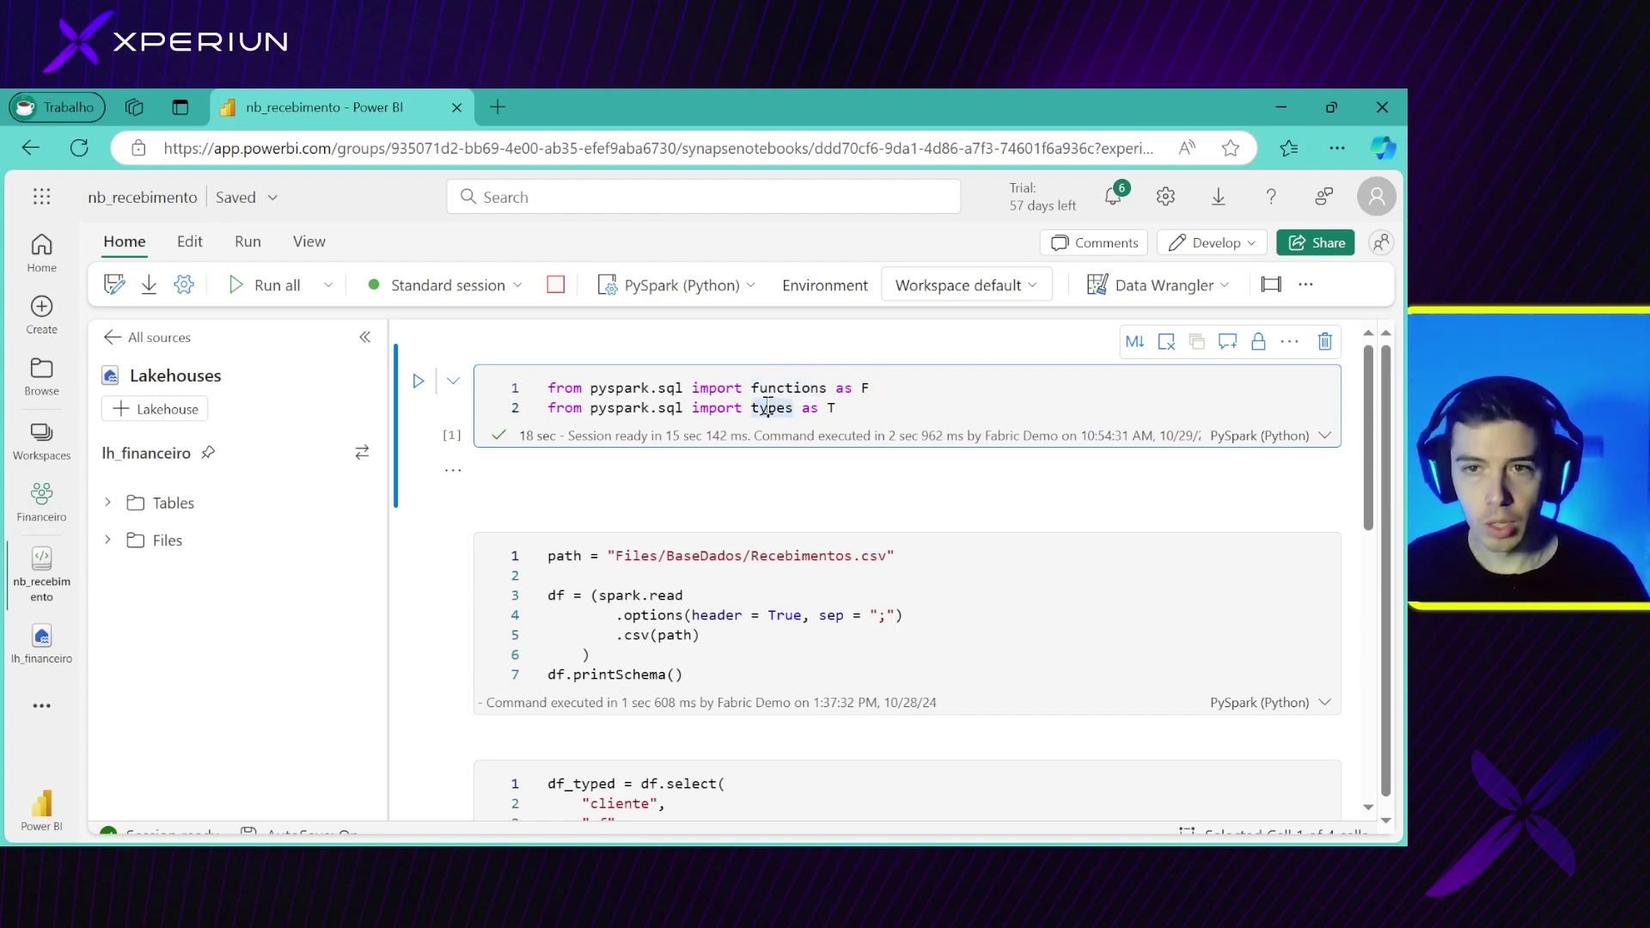
# Compare the Files/BaseDados/Recebimentos.csv path in the second cell with the contents of the lakehouse's BaseDados folder
pyautogui.scroll(-1, 768, 407)
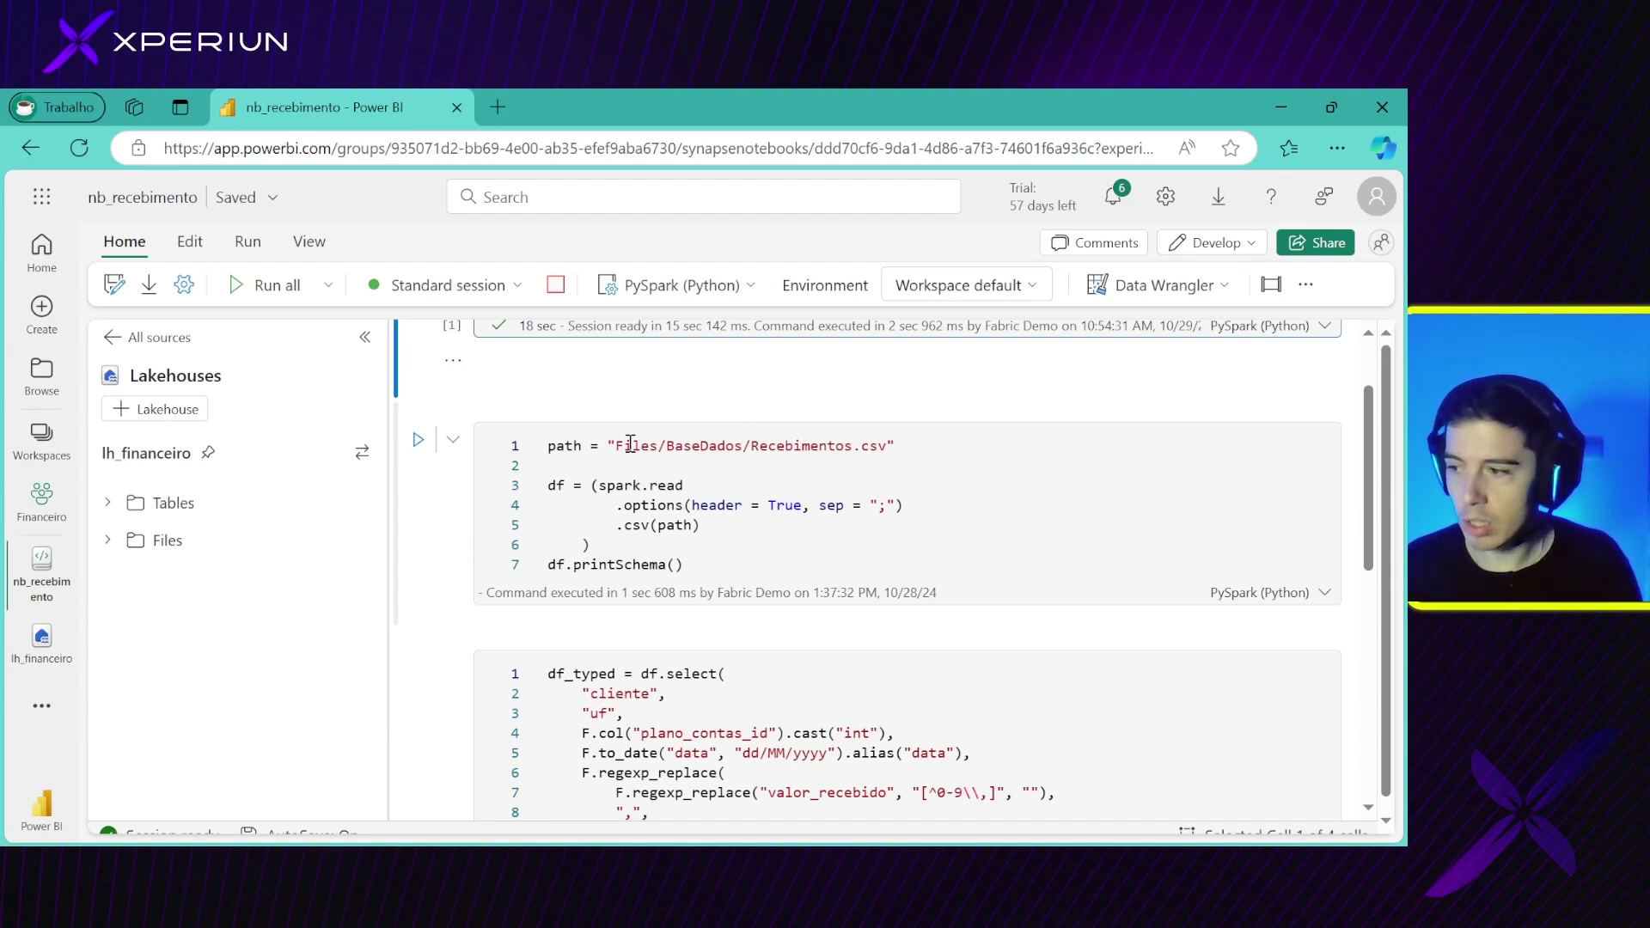
pyautogui.moveTo(609, 446); pyautogui.dragTo(907, 448)
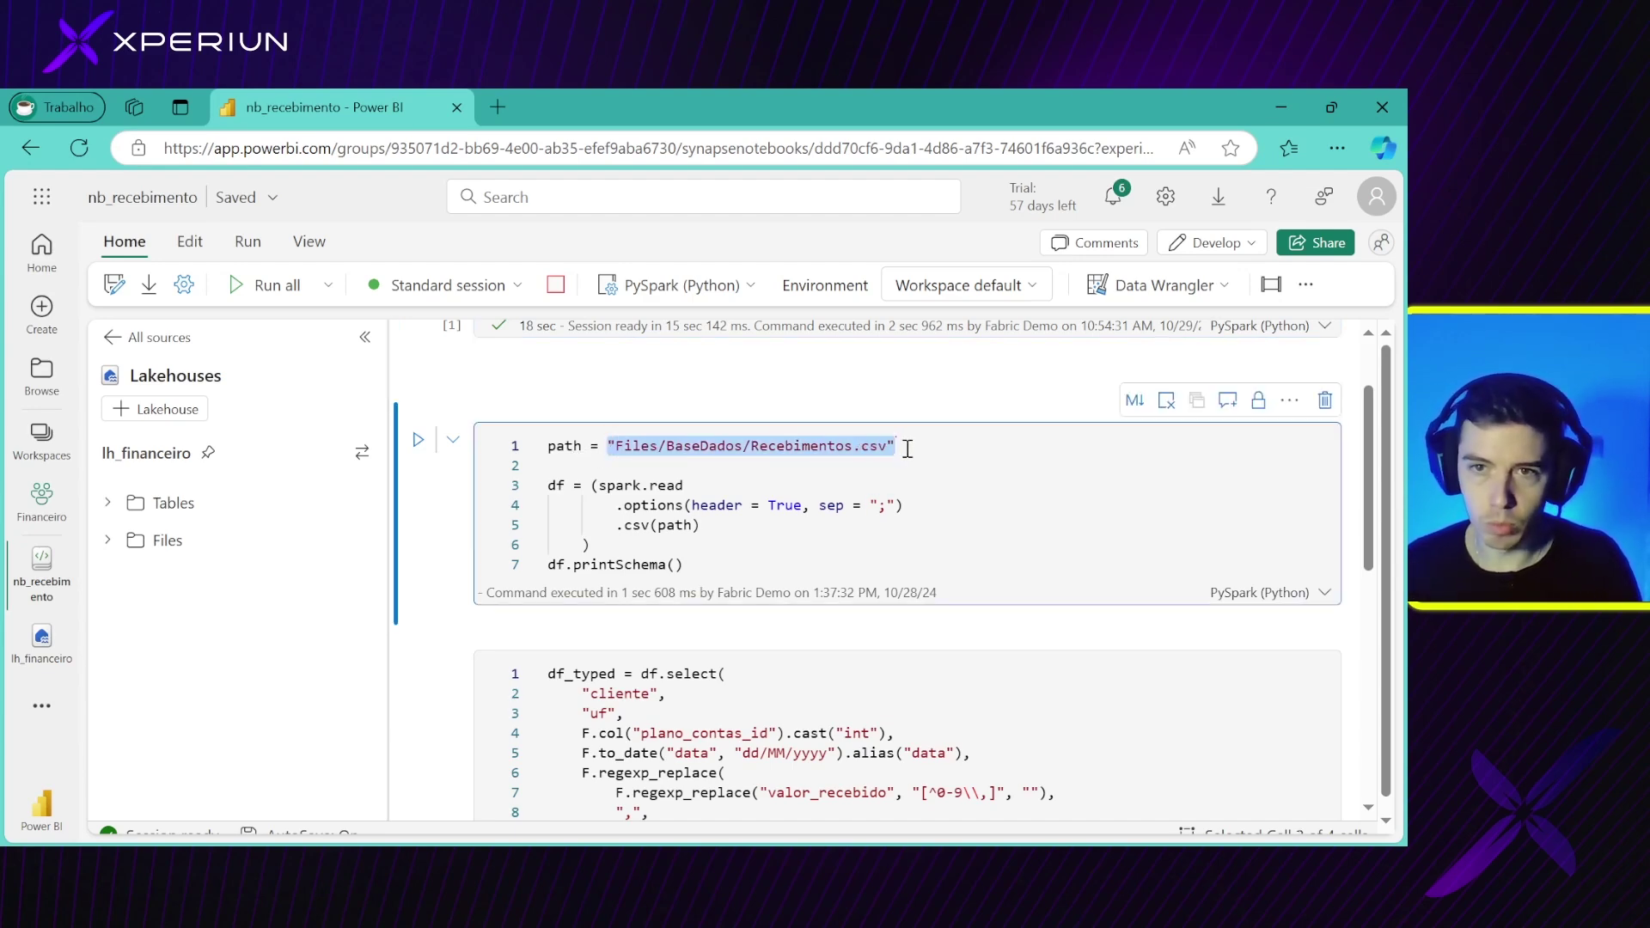
pyautogui.click(849, 448)
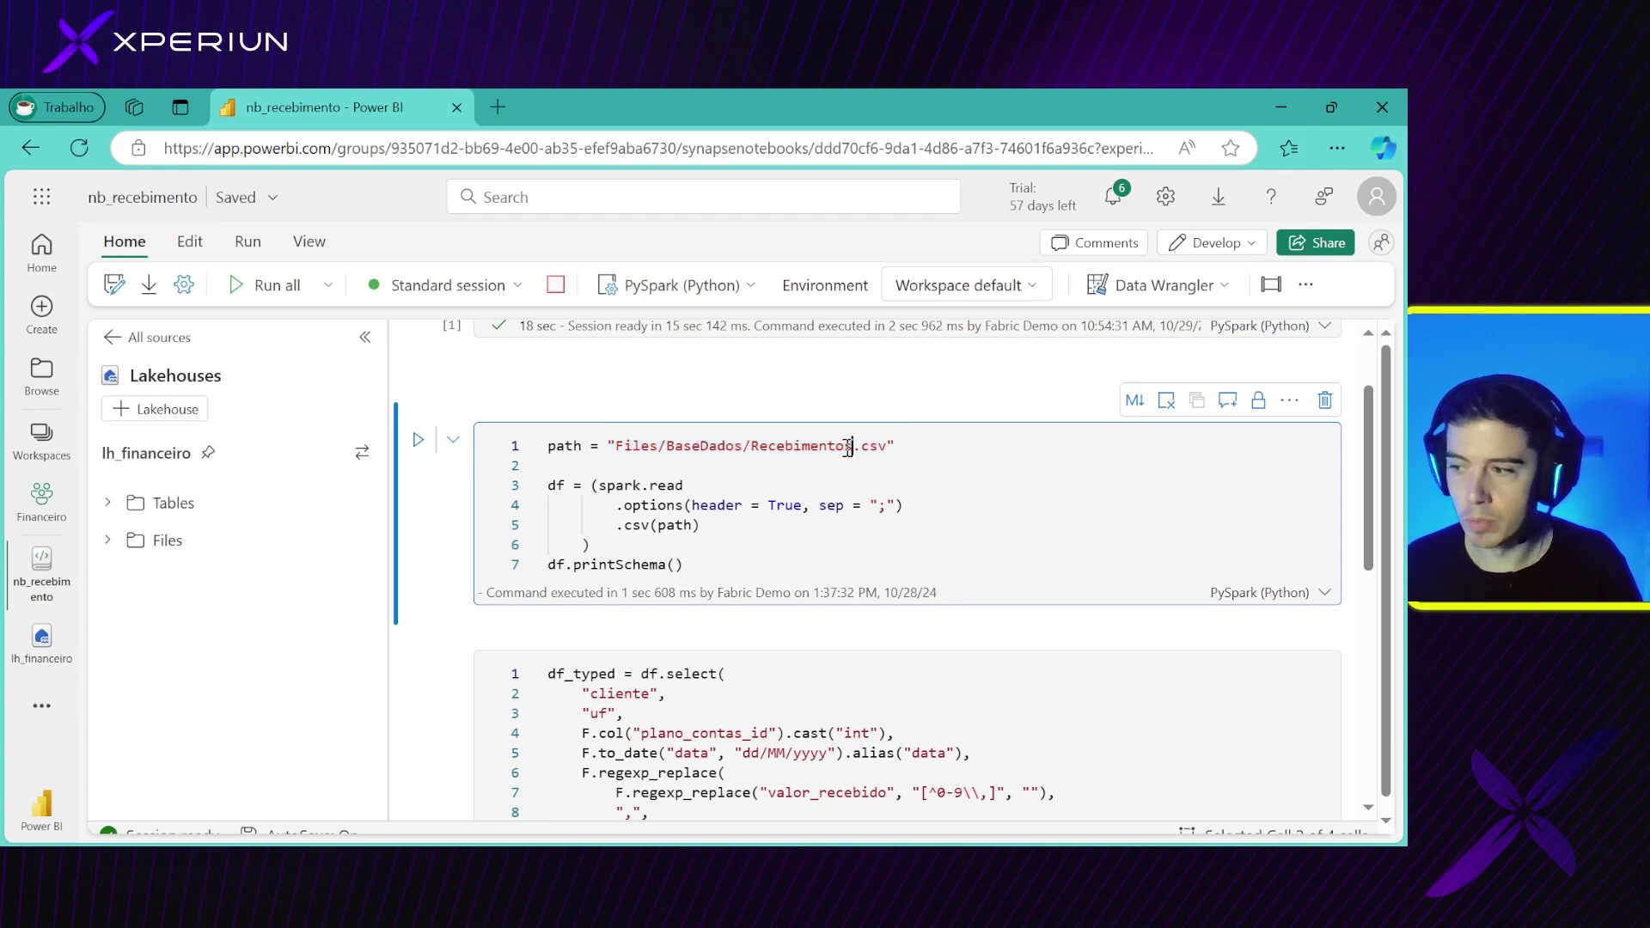
pyautogui.doubleClick(848, 448)
pyautogui.moveTo(609, 447); pyautogui.dragTo(663, 449)
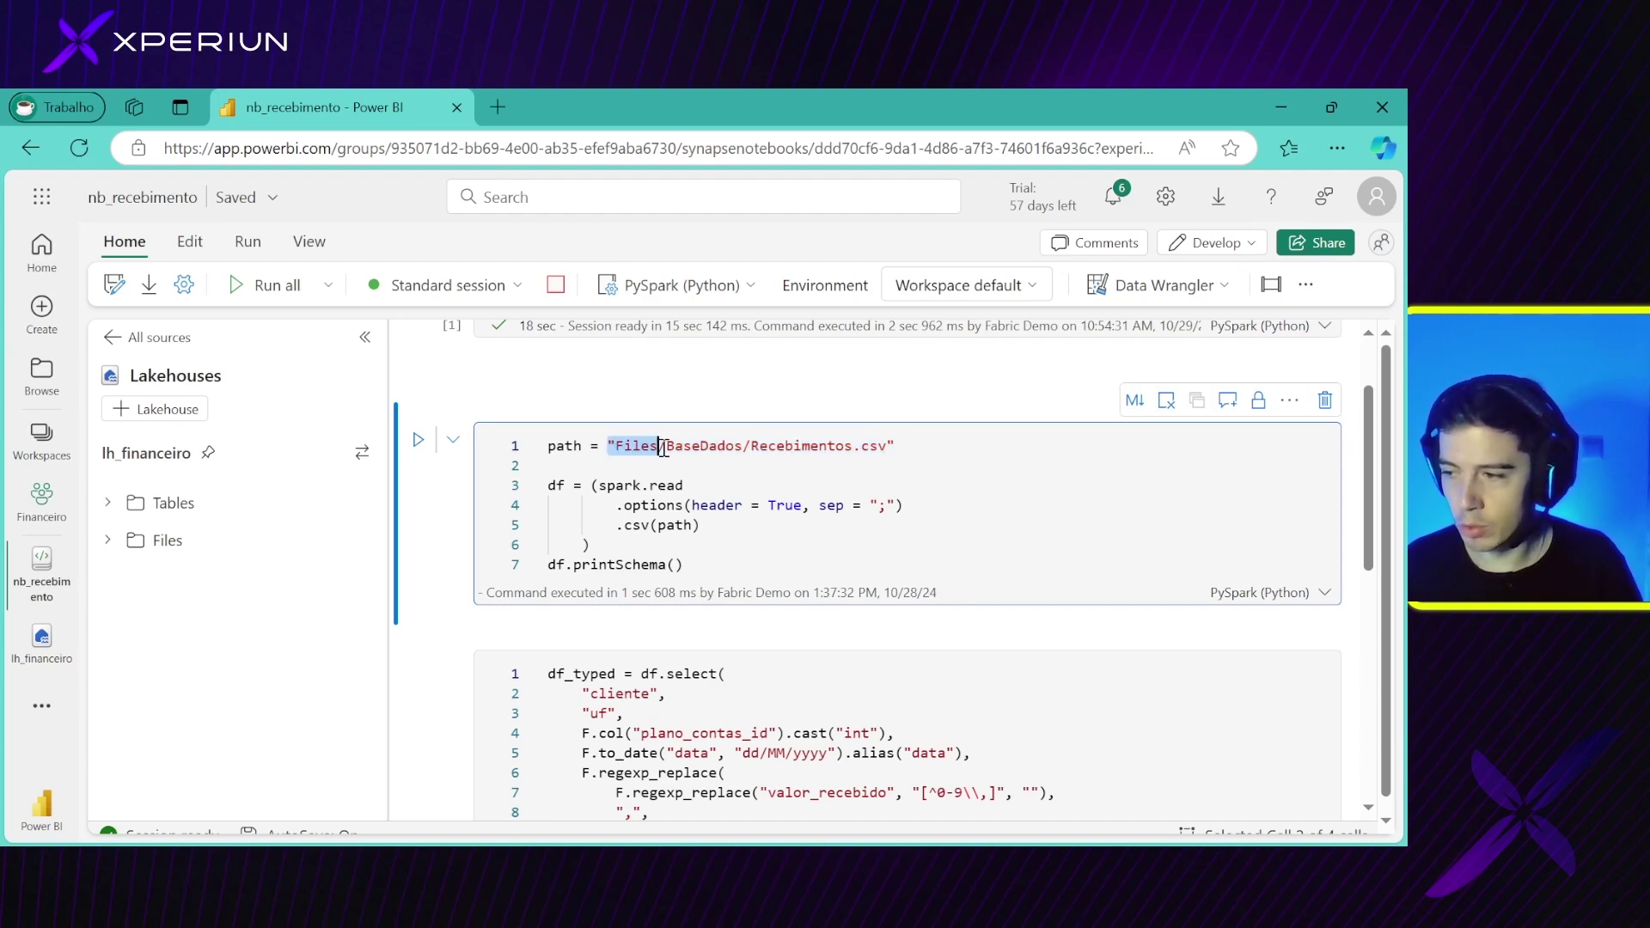
pyautogui.click(107, 539)
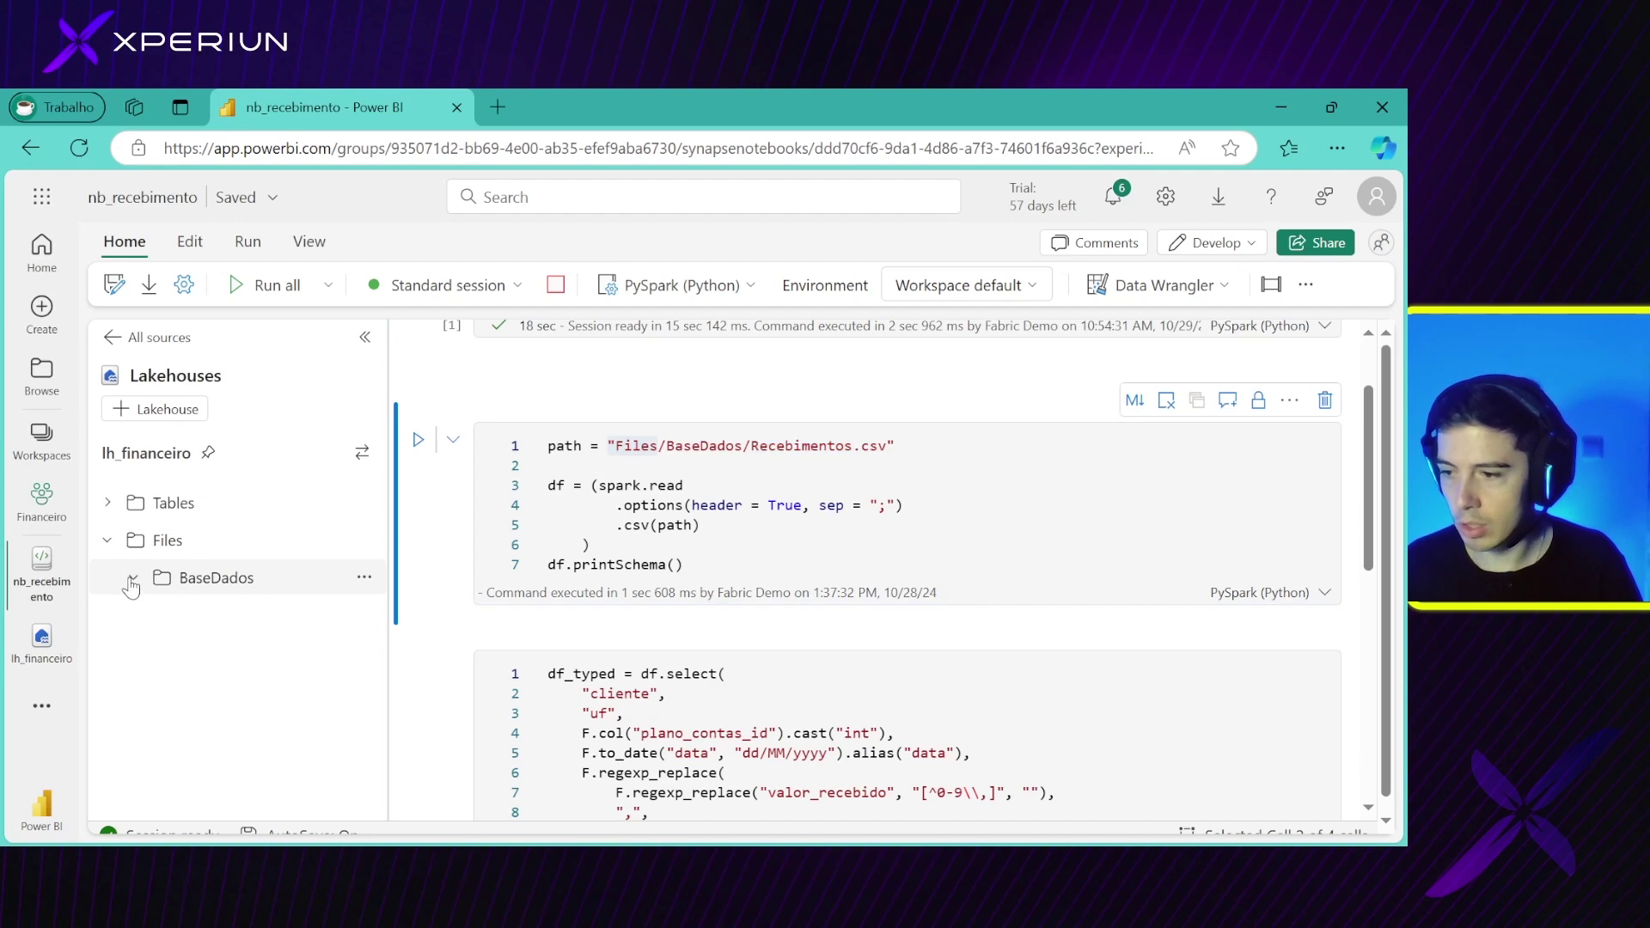
pyautogui.click(205, 583)
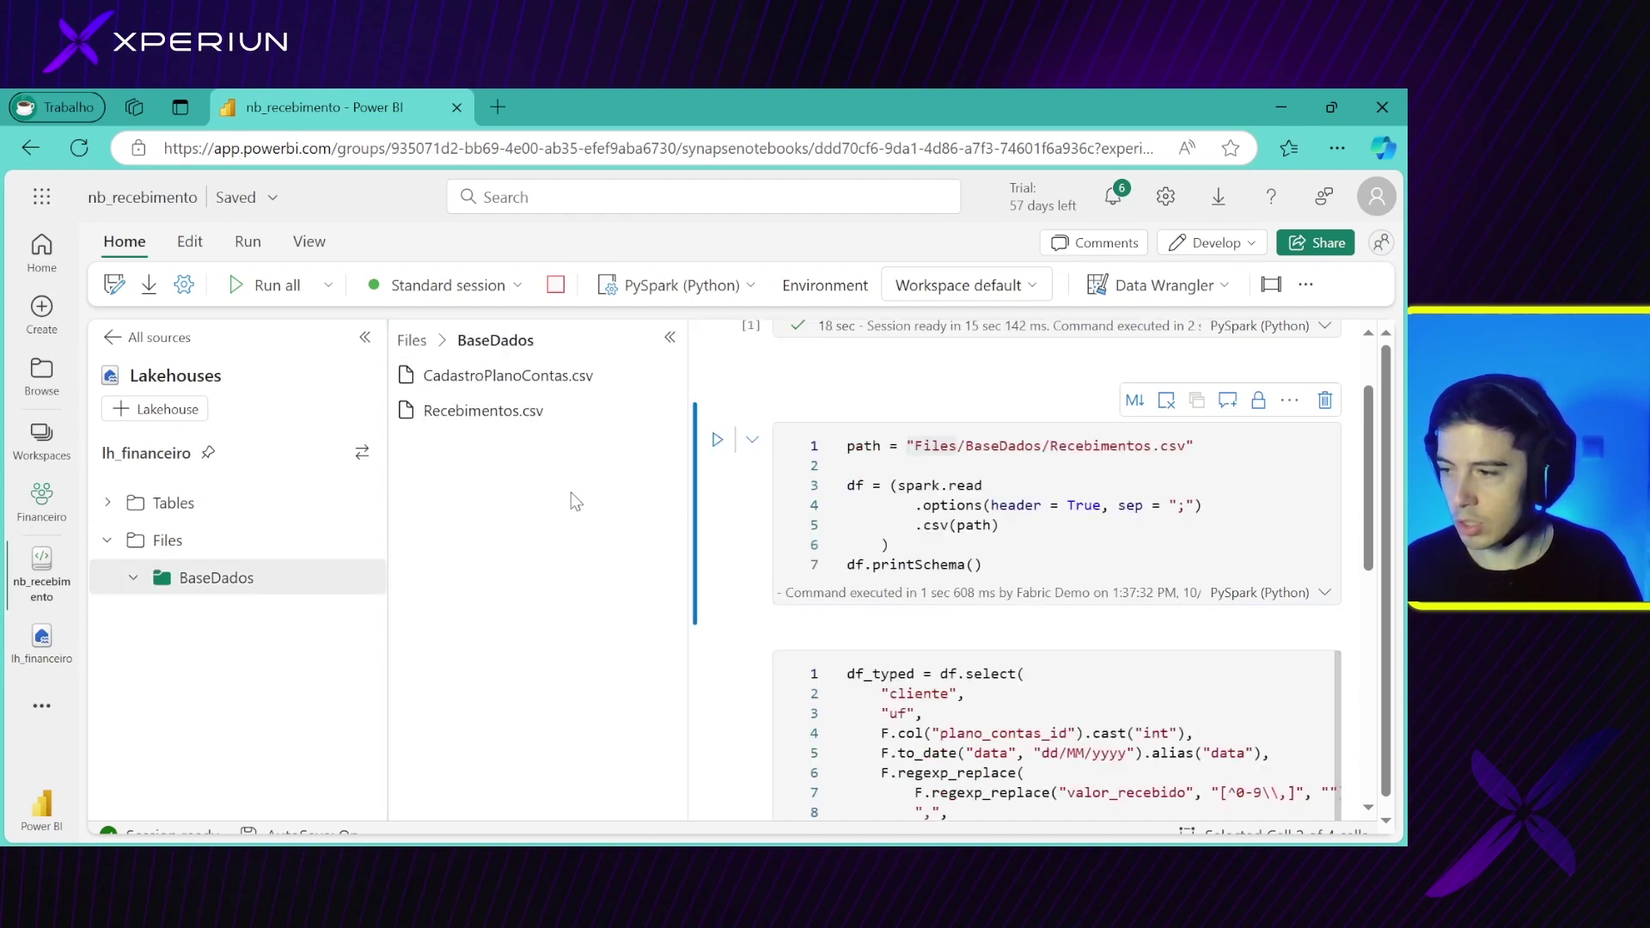
pyautogui.moveTo(1076, 447); pyautogui.dragTo(1186, 447)
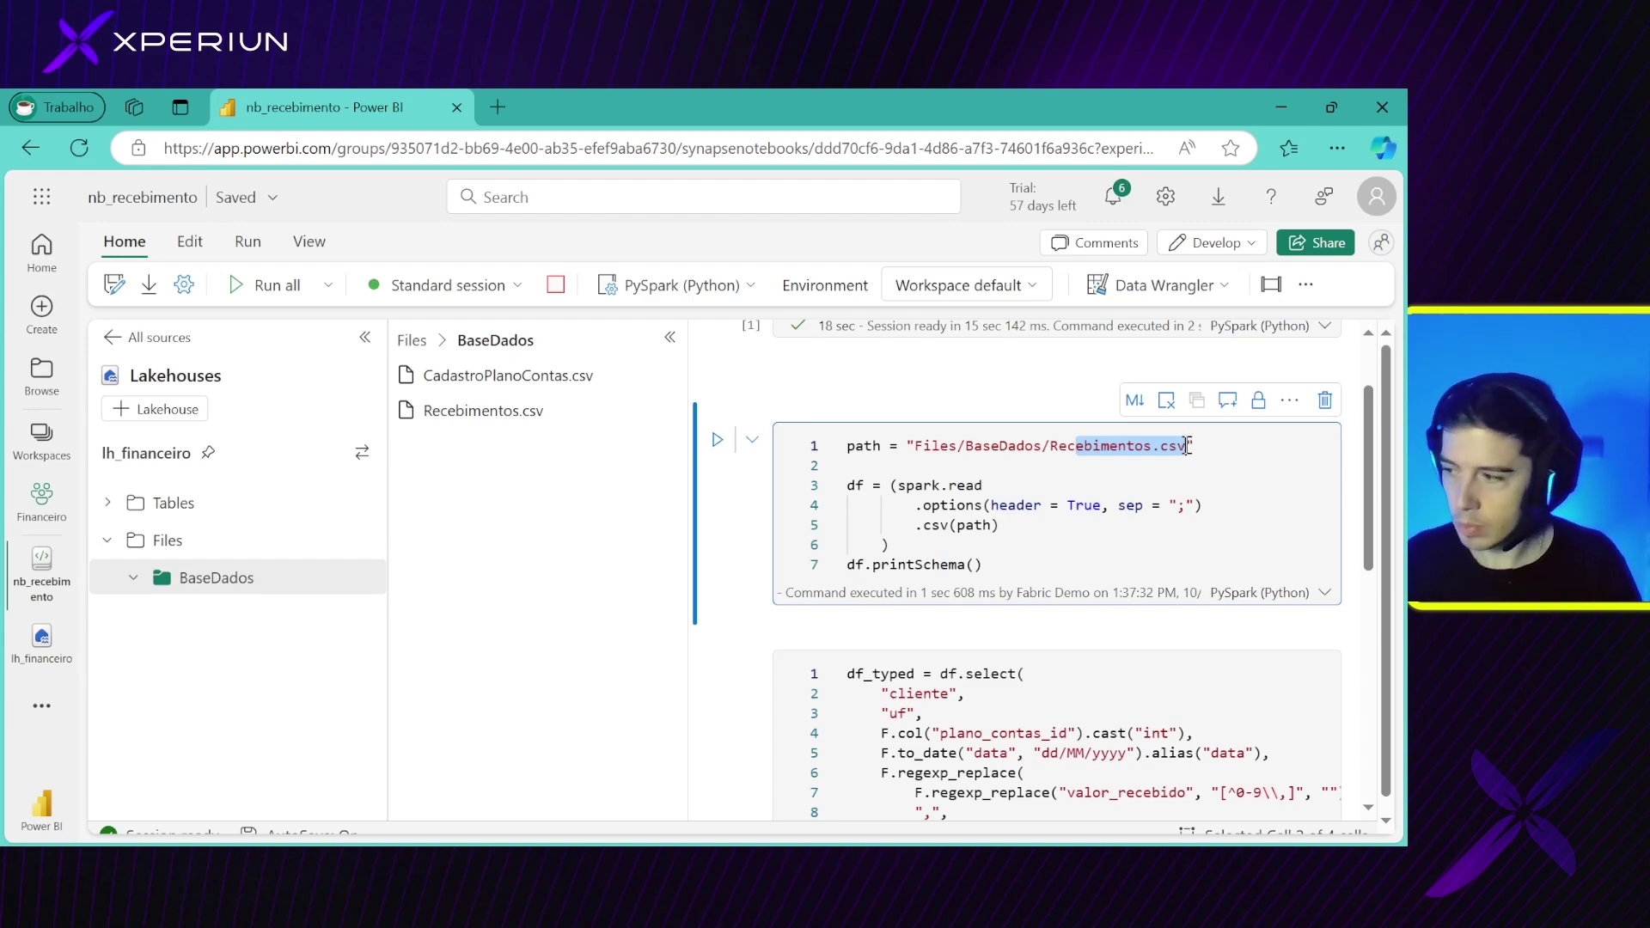
# Collapse the BaseDados file list and the Lakehouses explorer to widen the code area, and highlight Files in the second cell's path
pyautogui.click(670, 337)
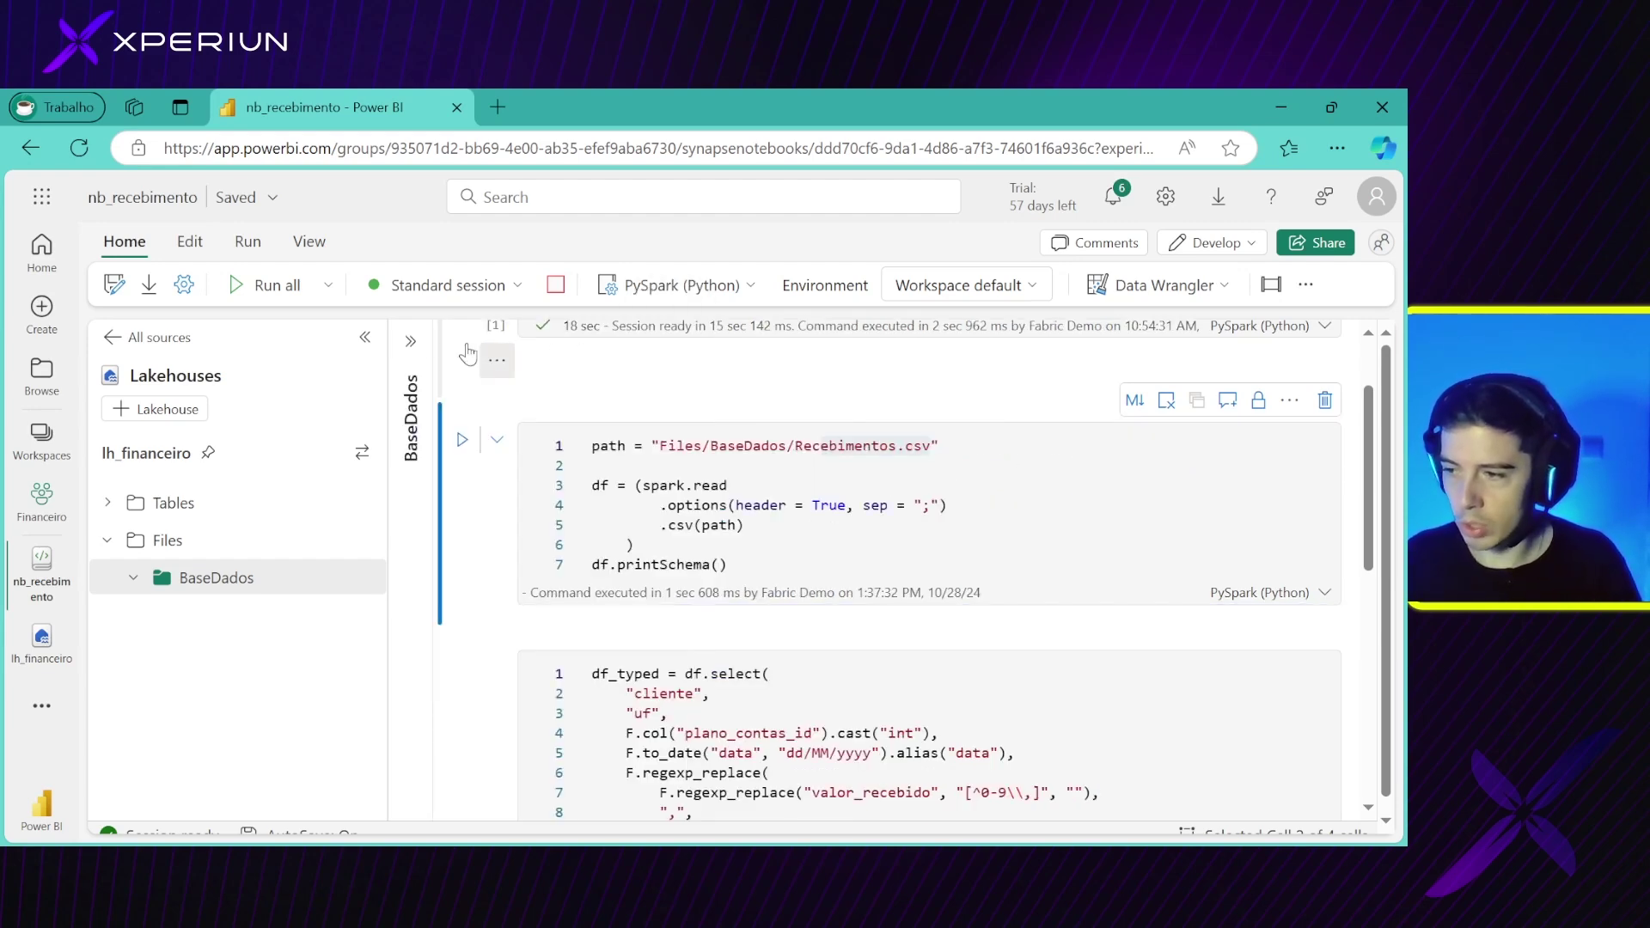
pyautogui.click(366, 337)
pyautogui.moveTo(647, 446); pyautogui.dragTo(290, 447)
pyautogui.doubleClick(402, 444)
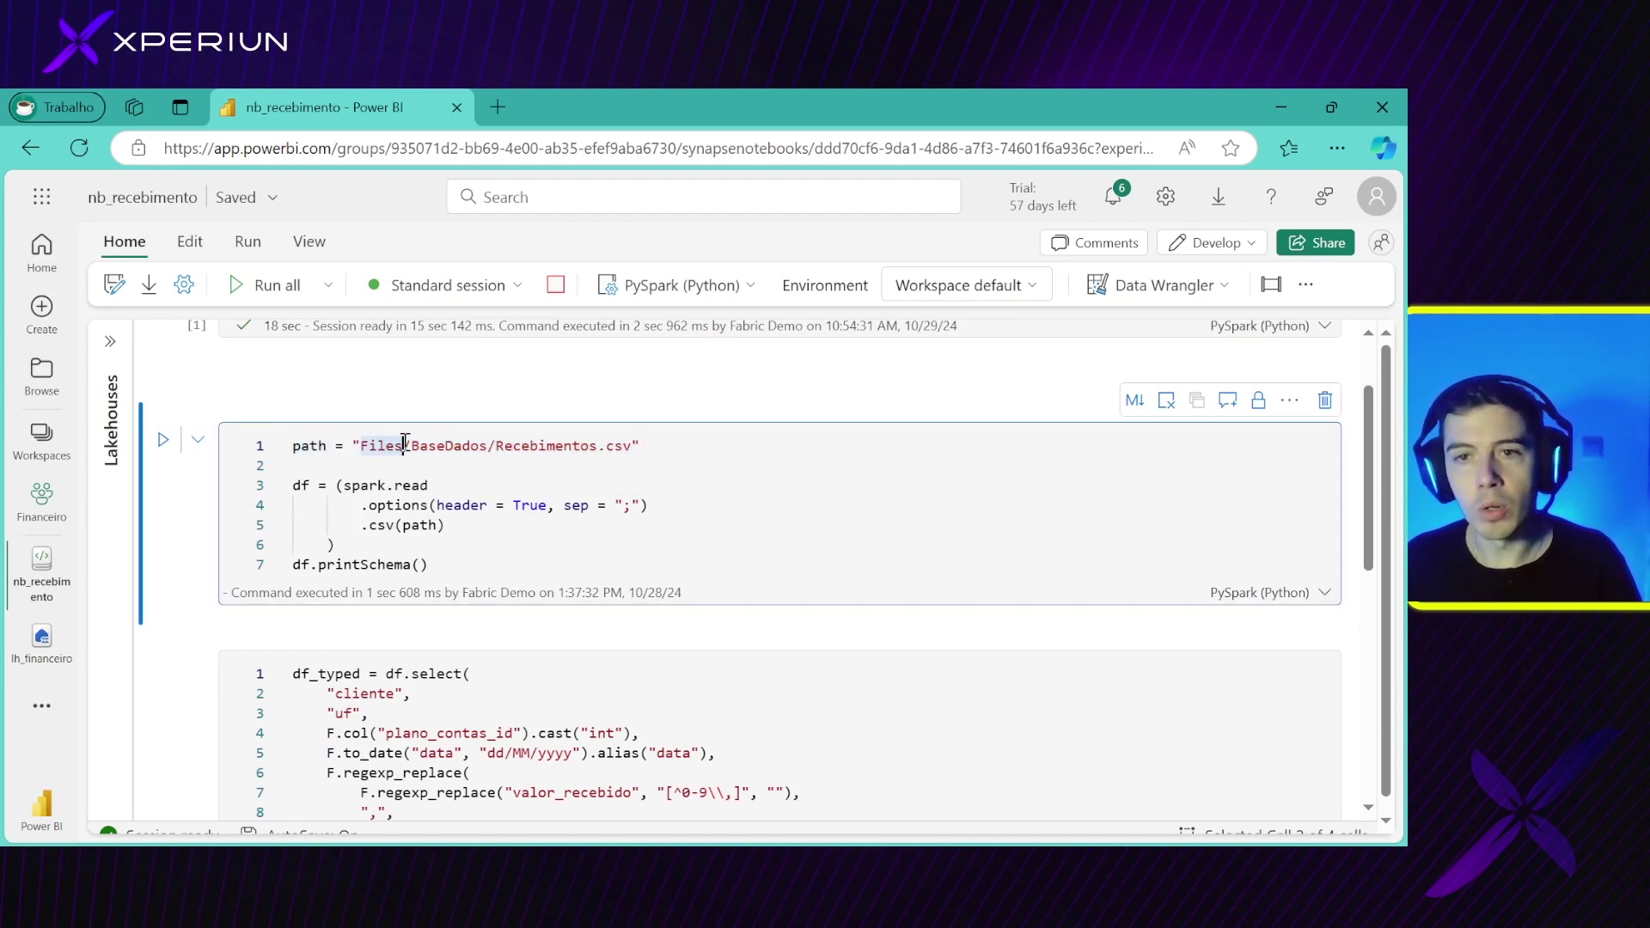
# Examine the df variable and the spark.read call with its options in the second cell
pyautogui.moveTo(311, 487); pyautogui.dragTo(293, 488)
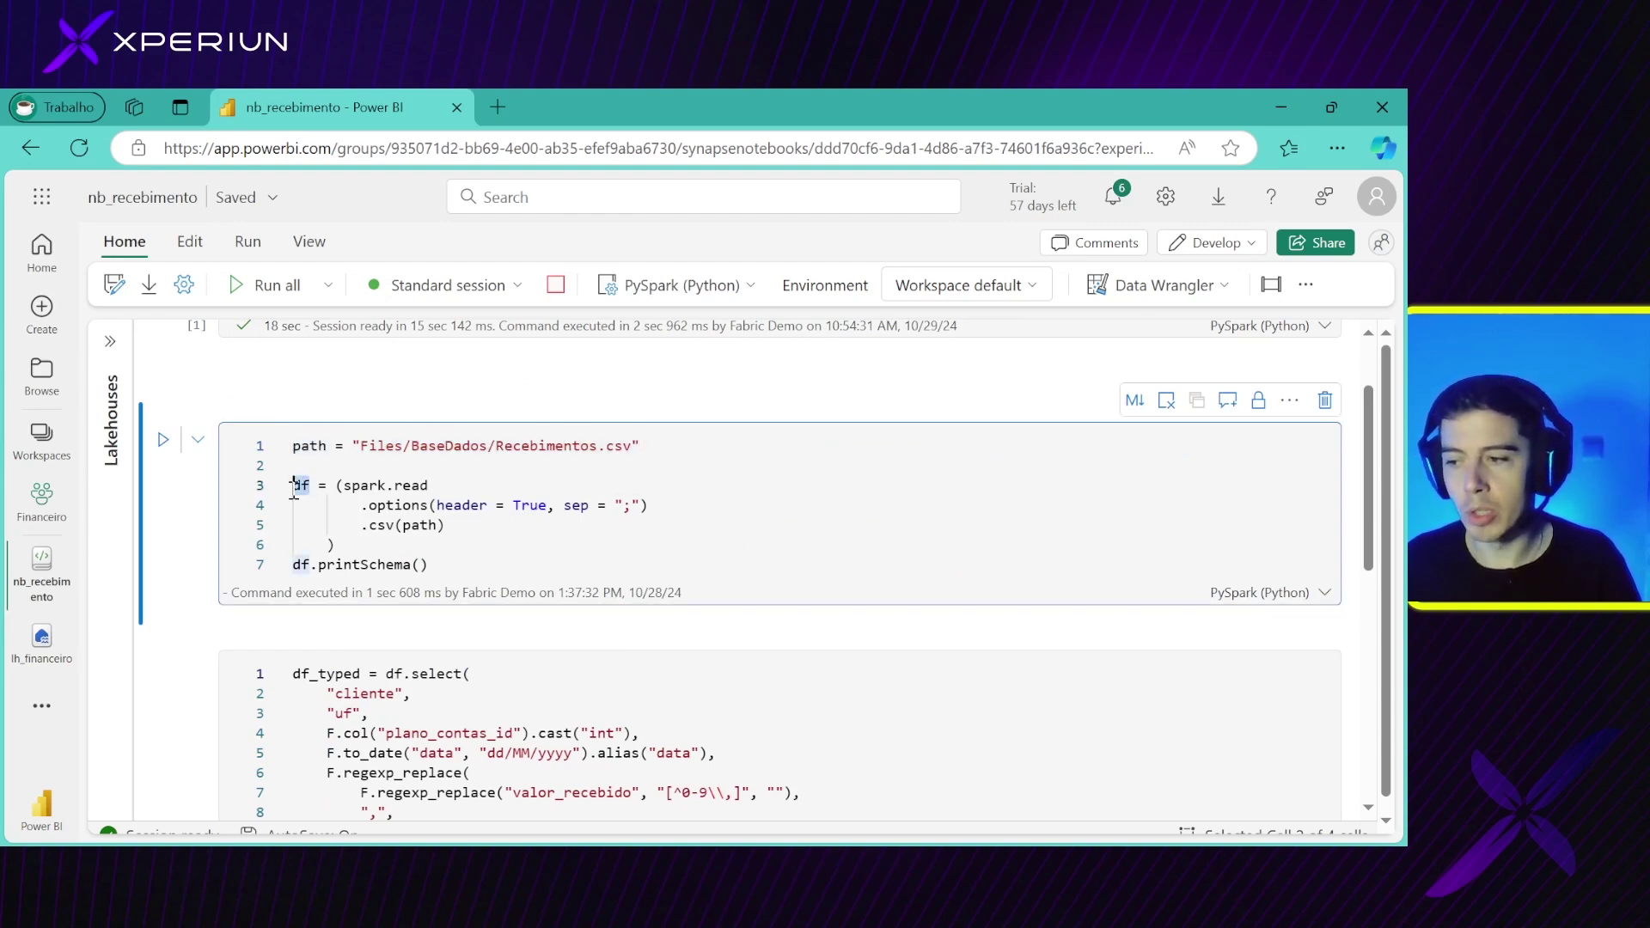
pyautogui.click(305, 491)
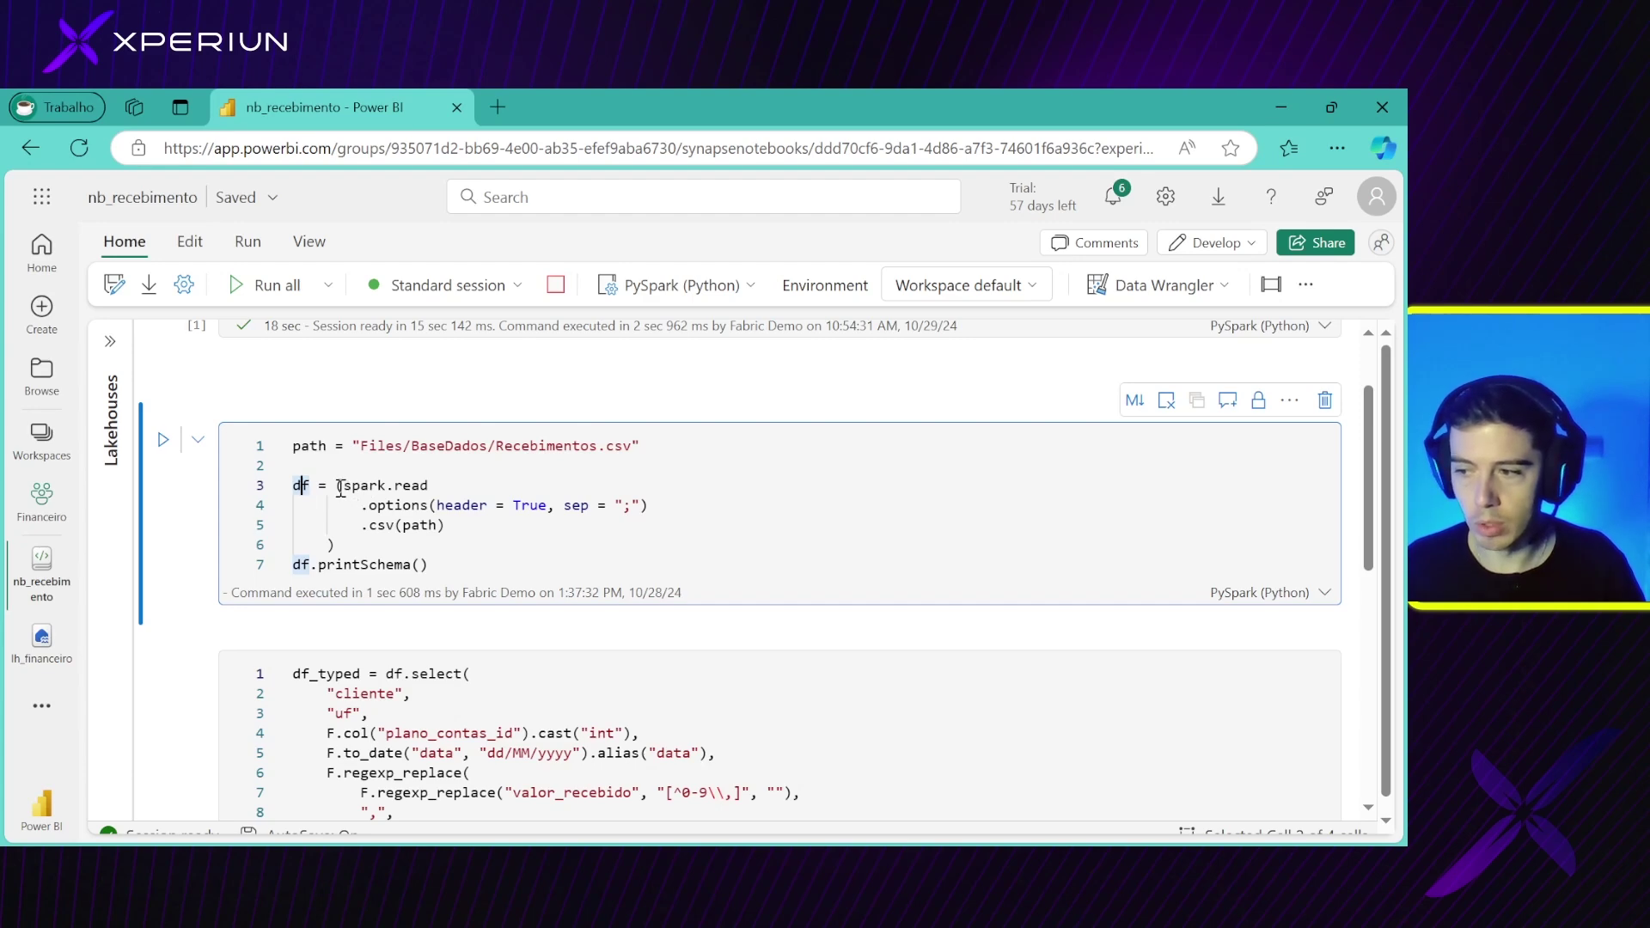
pyautogui.moveTo(341, 488); pyautogui.dragTo(386, 486)
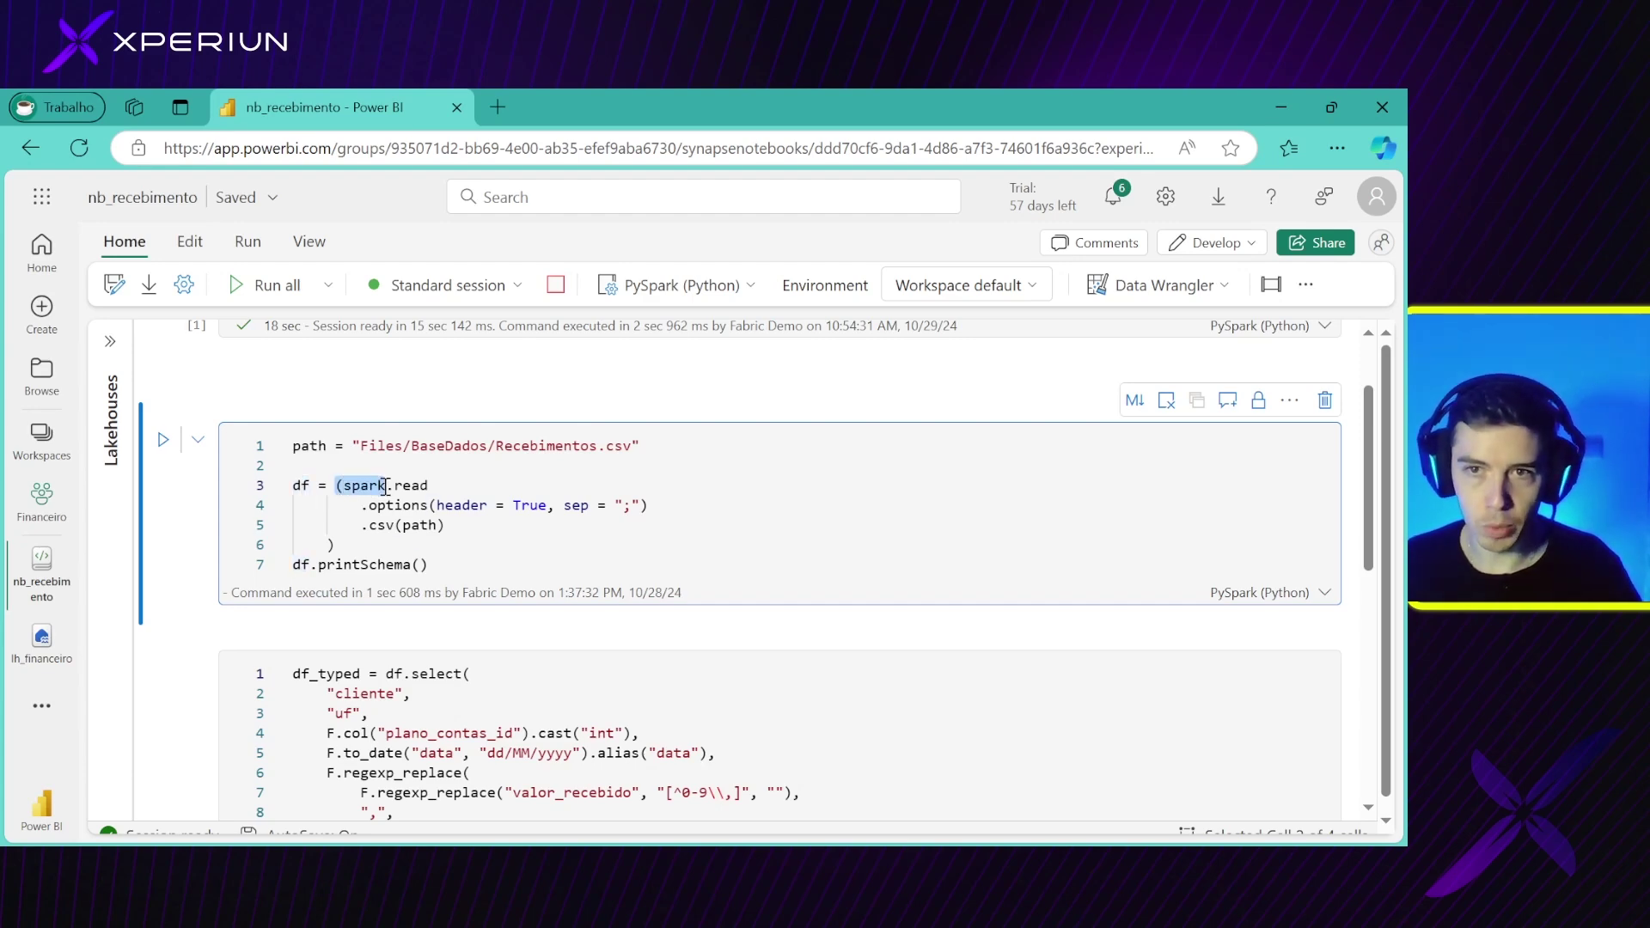
pyautogui.moveTo(388, 486); pyautogui.dragTo(430, 490)
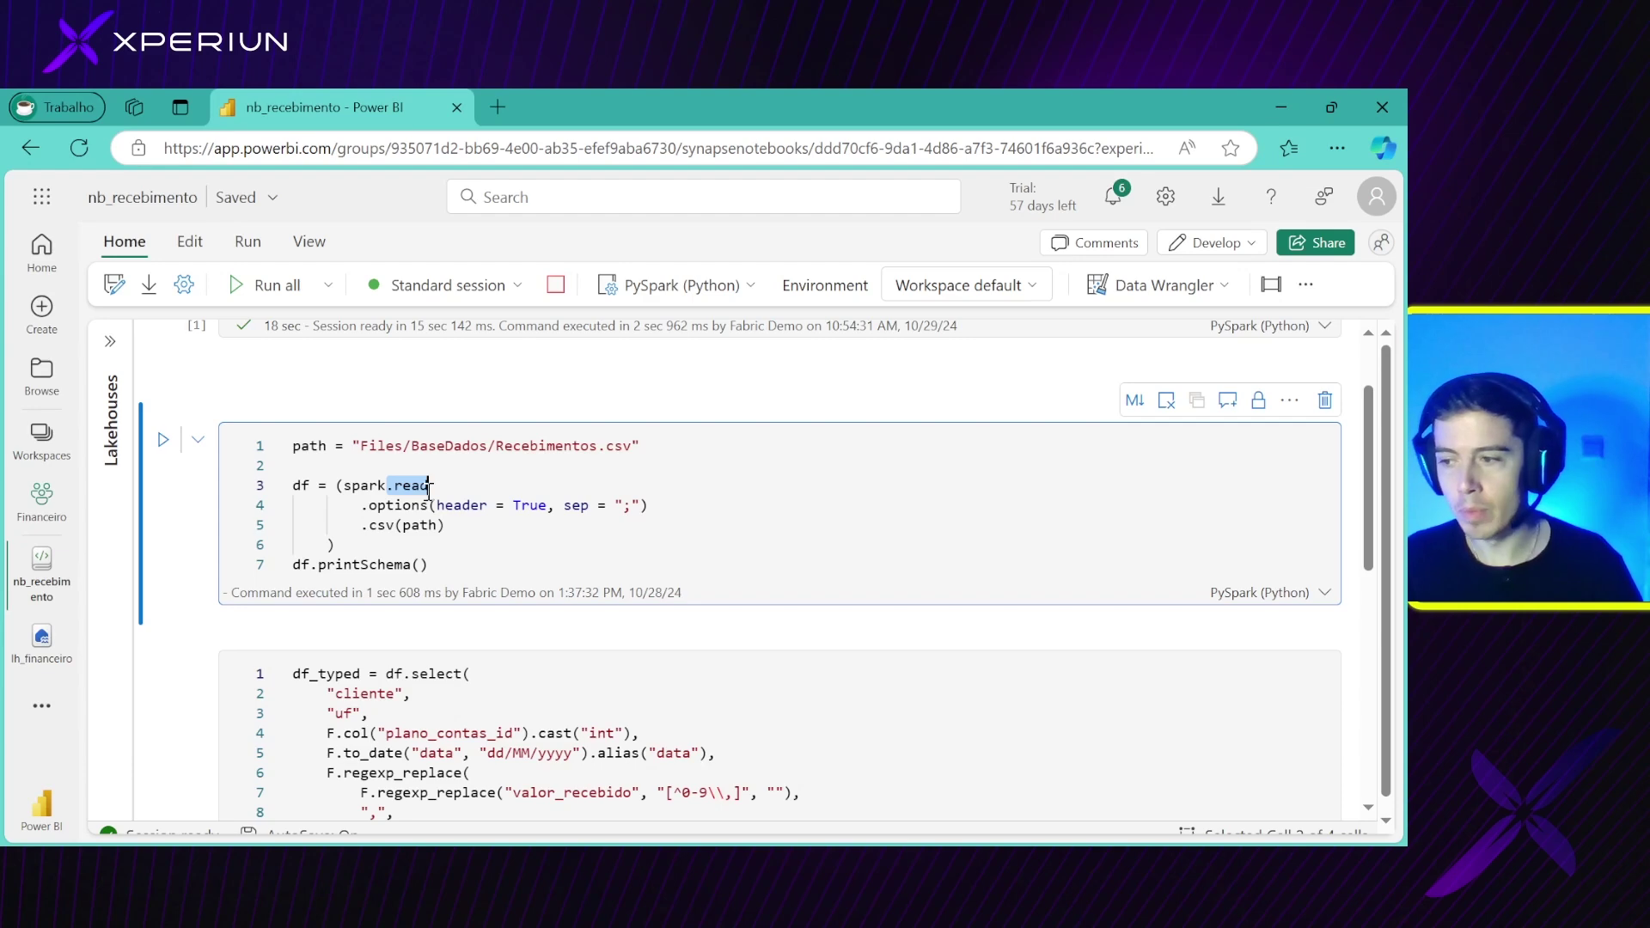
pyautogui.doubleClick(411, 488)
pyautogui.moveTo(344, 487); pyautogui.dragTo(429, 509)
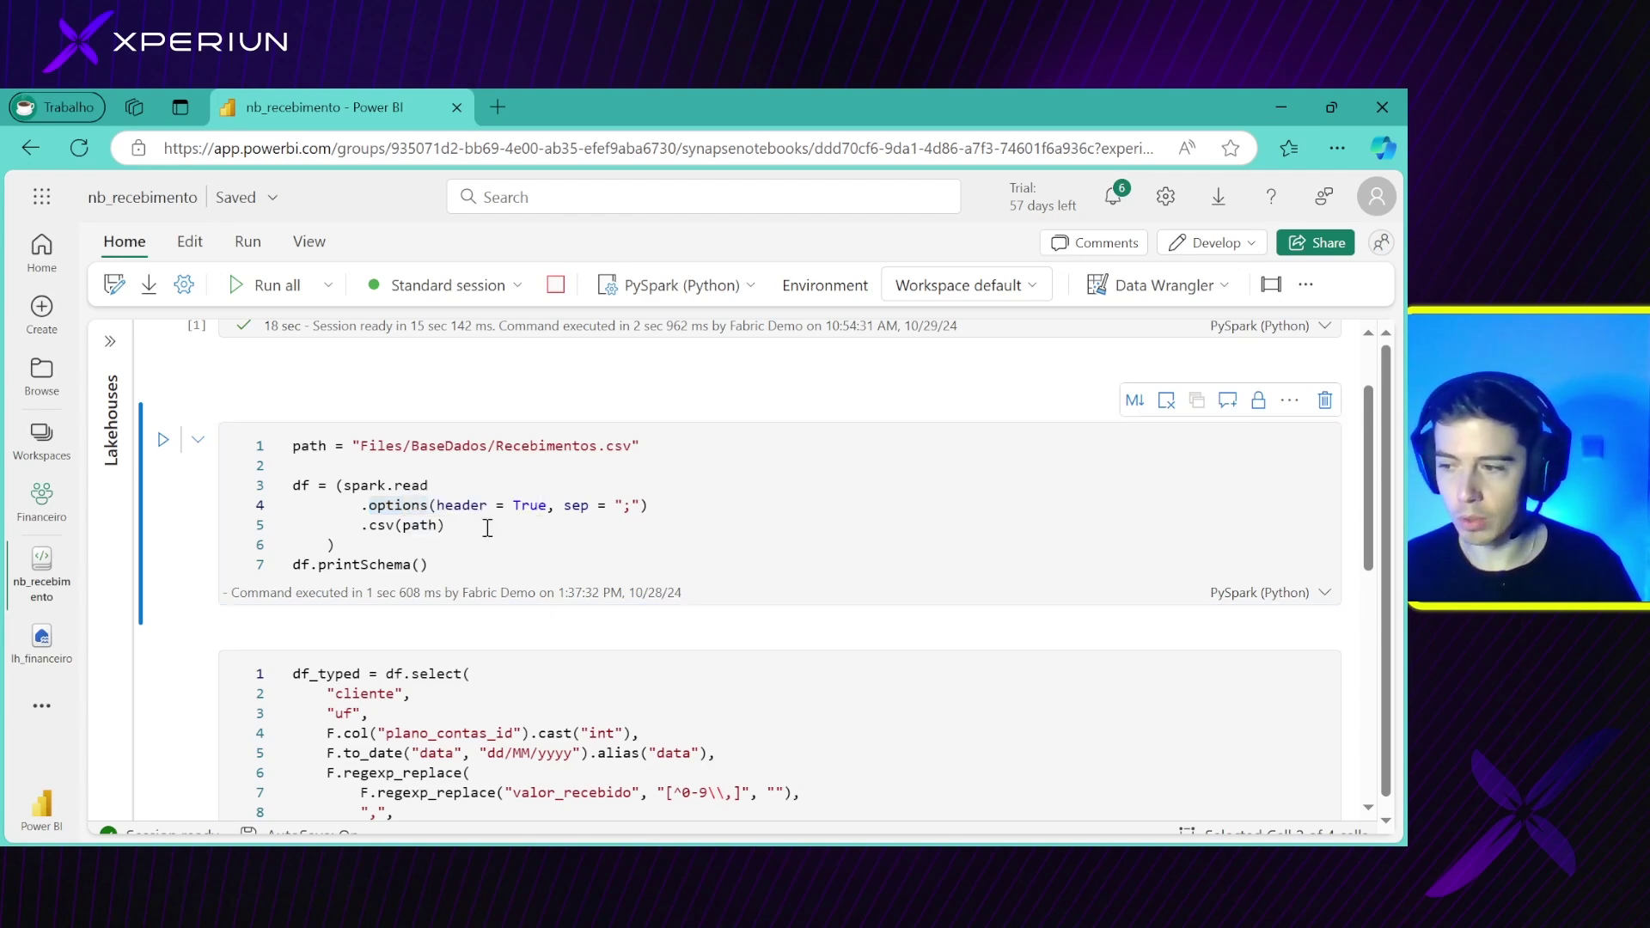
# Examine the header = True and sep = ";" arguments of the .options call in the second cell
pyautogui.click(439, 507)
pyautogui.moveTo(439, 508); pyautogui.dragTo(547, 507)
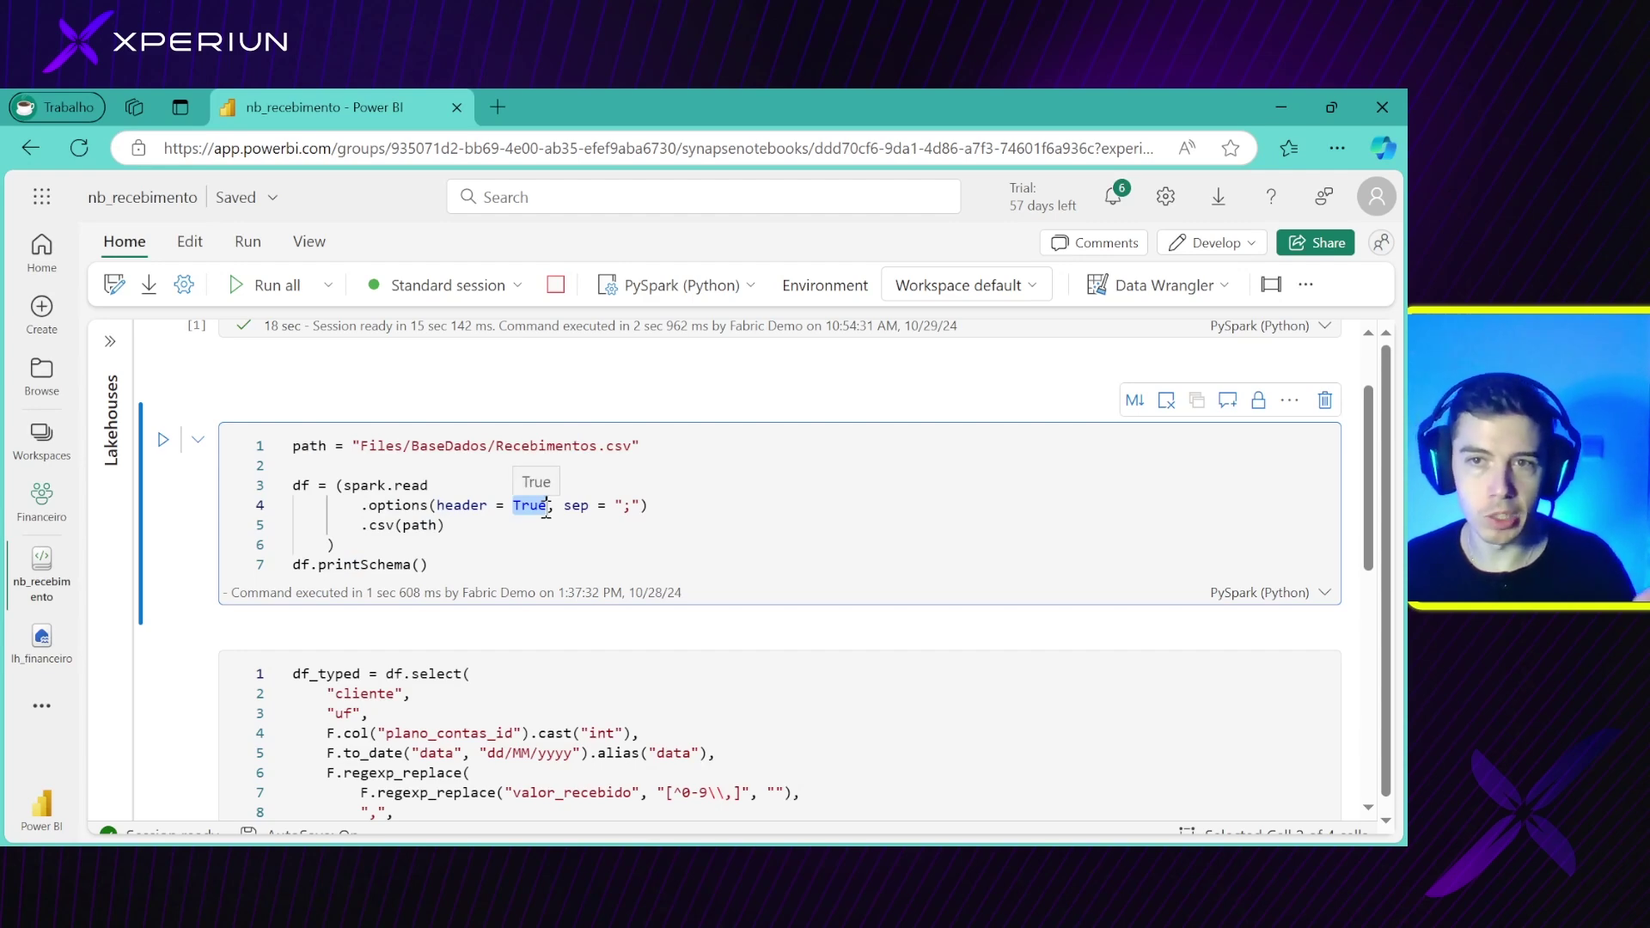
pyautogui.doubleClick(575, 507)
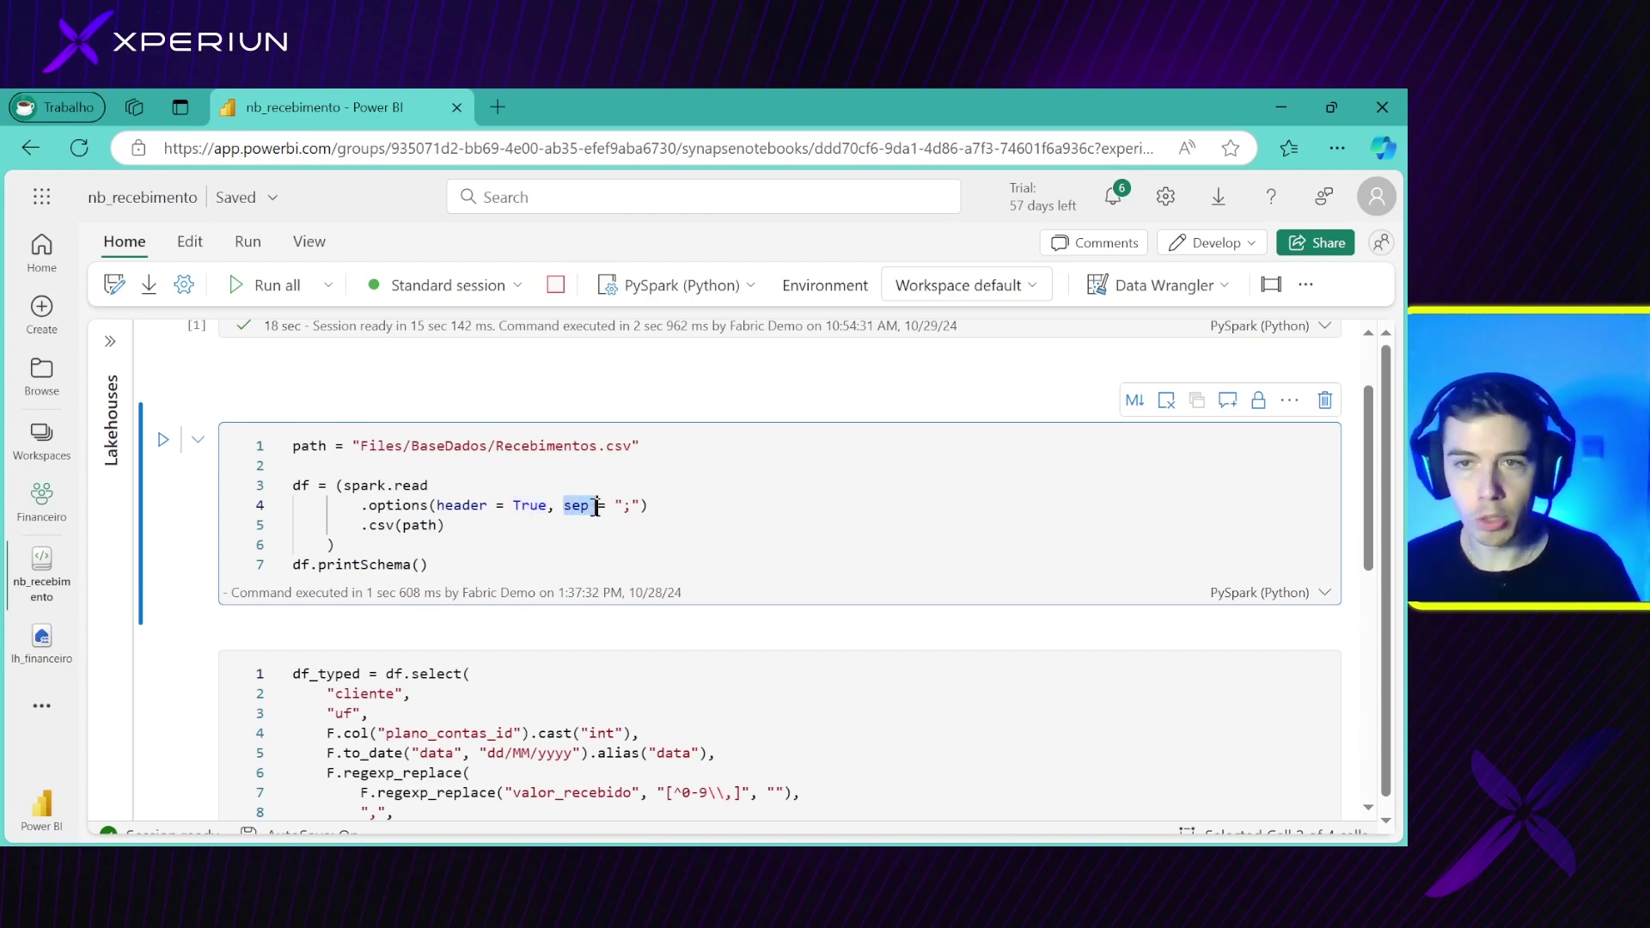
pyautogui.click(627, 505)
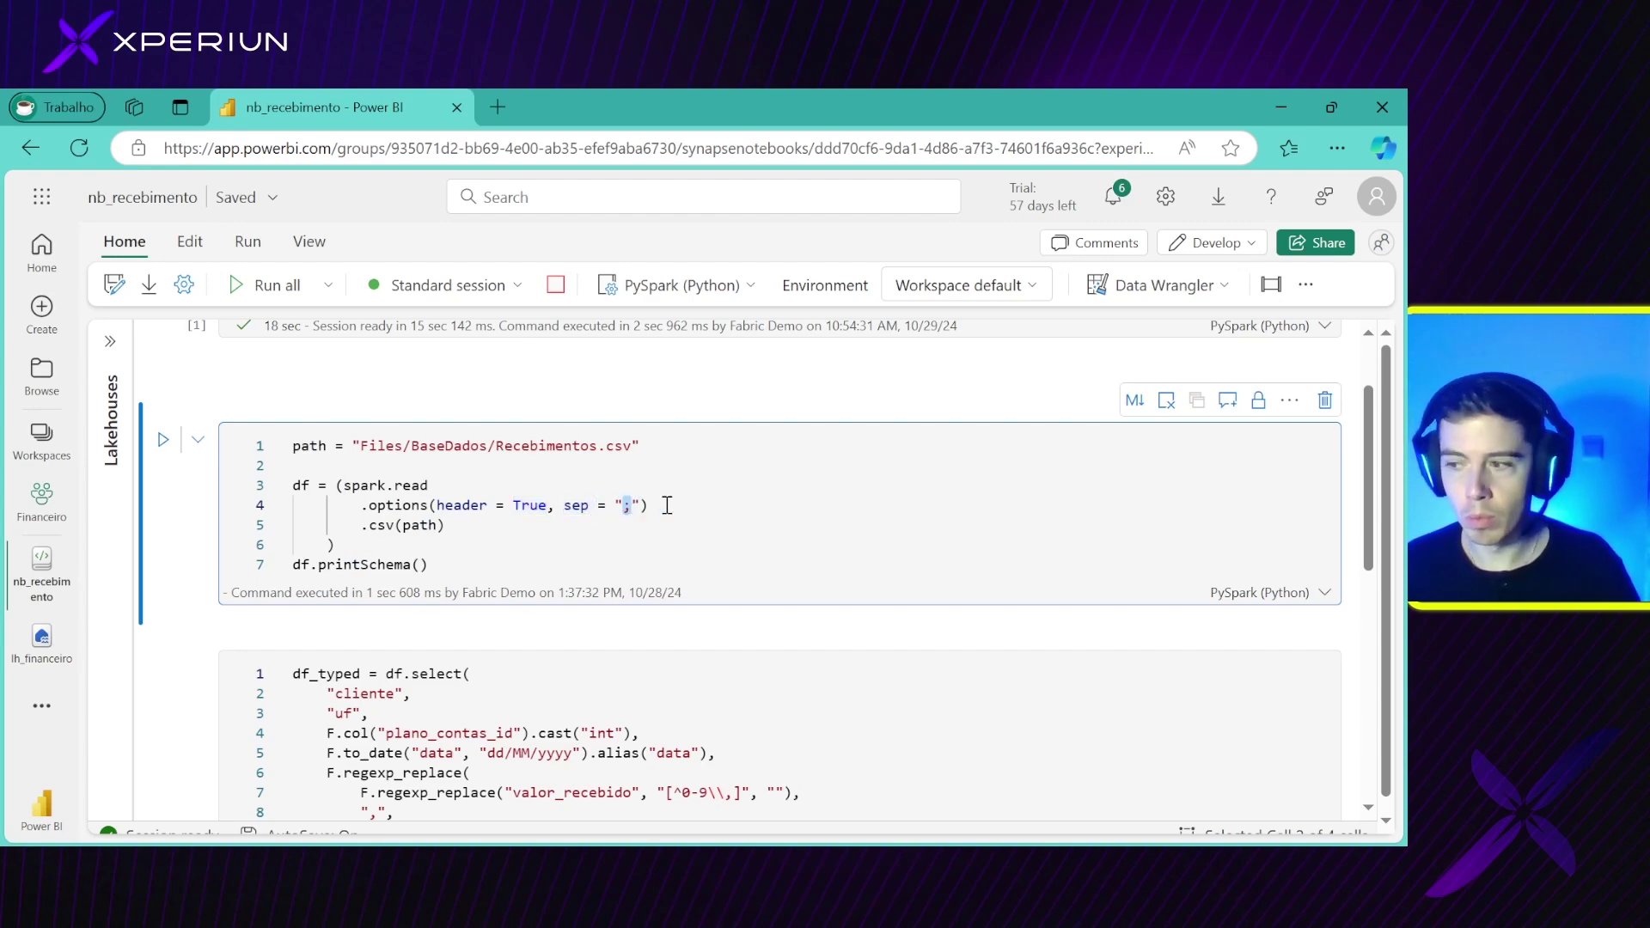
pyautogui.moveTo(649, 505); pyautogui.dragTo(361, 506)
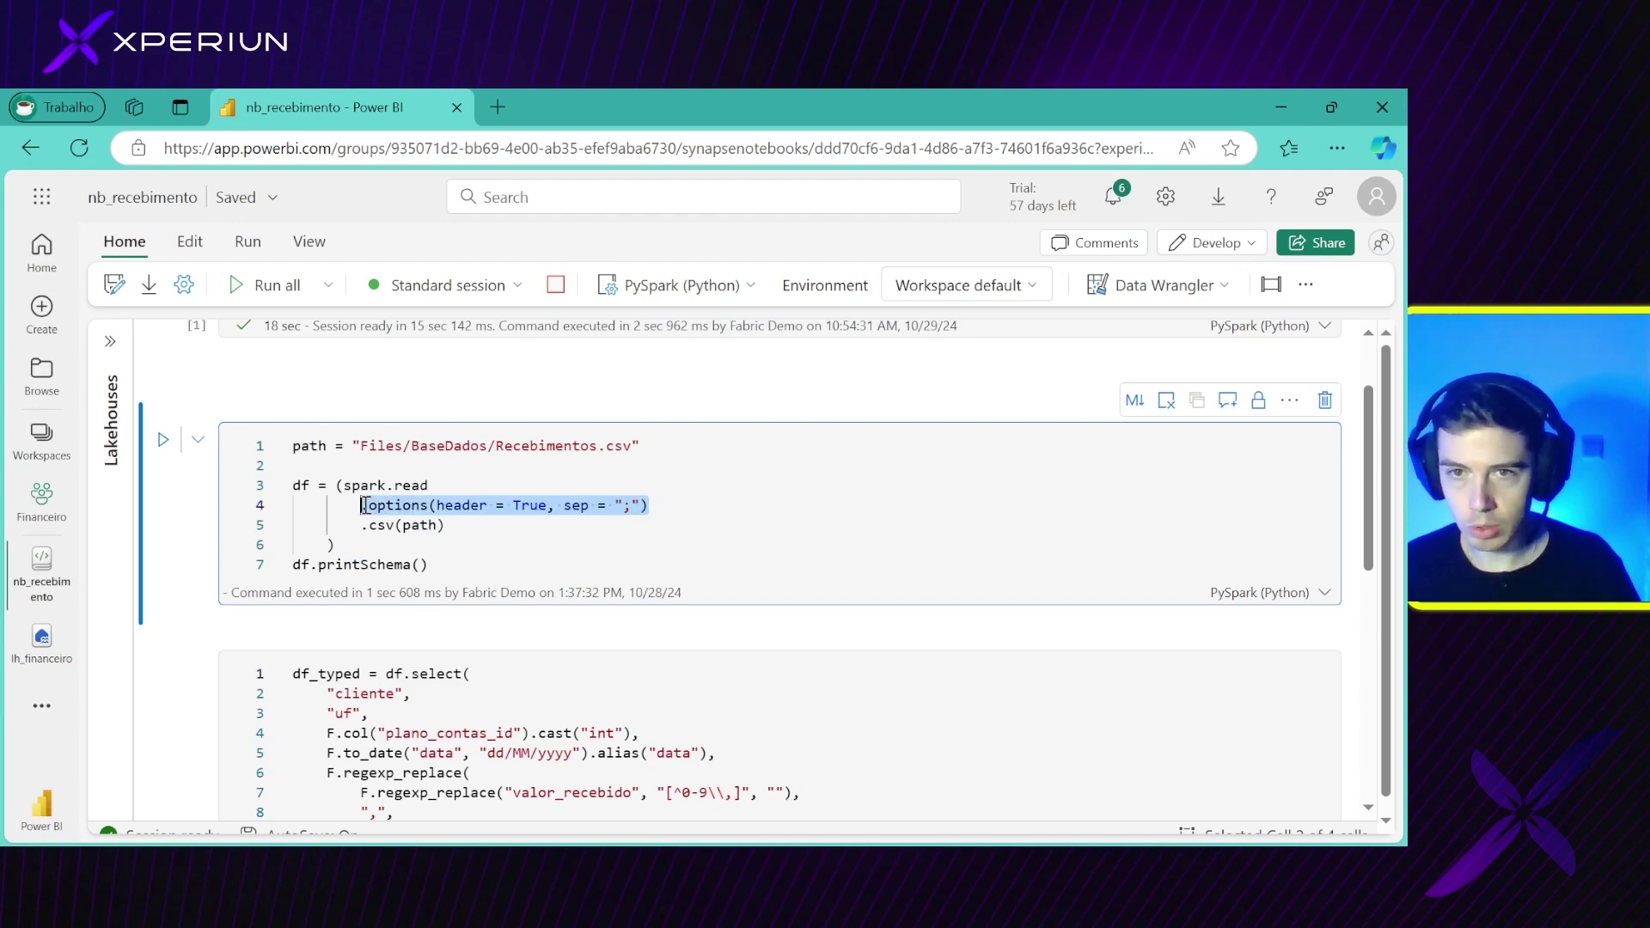
pyautogui.click(409, 508)
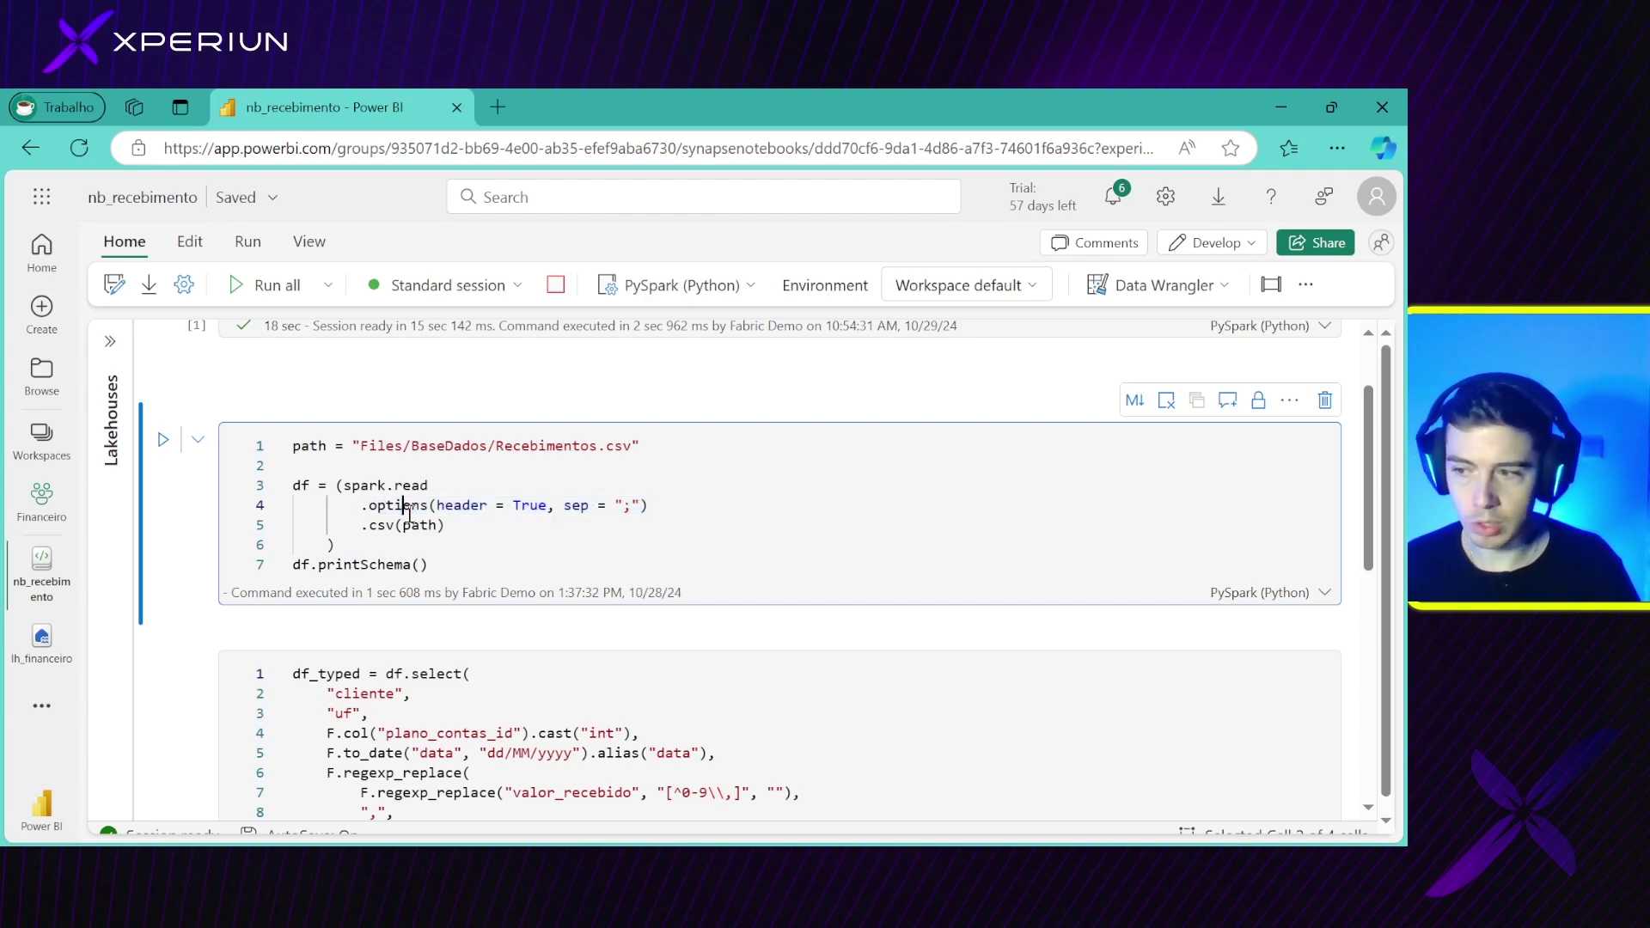
pyautogui.doubleClick(627, 505)
pyautogui.click(549, 509)
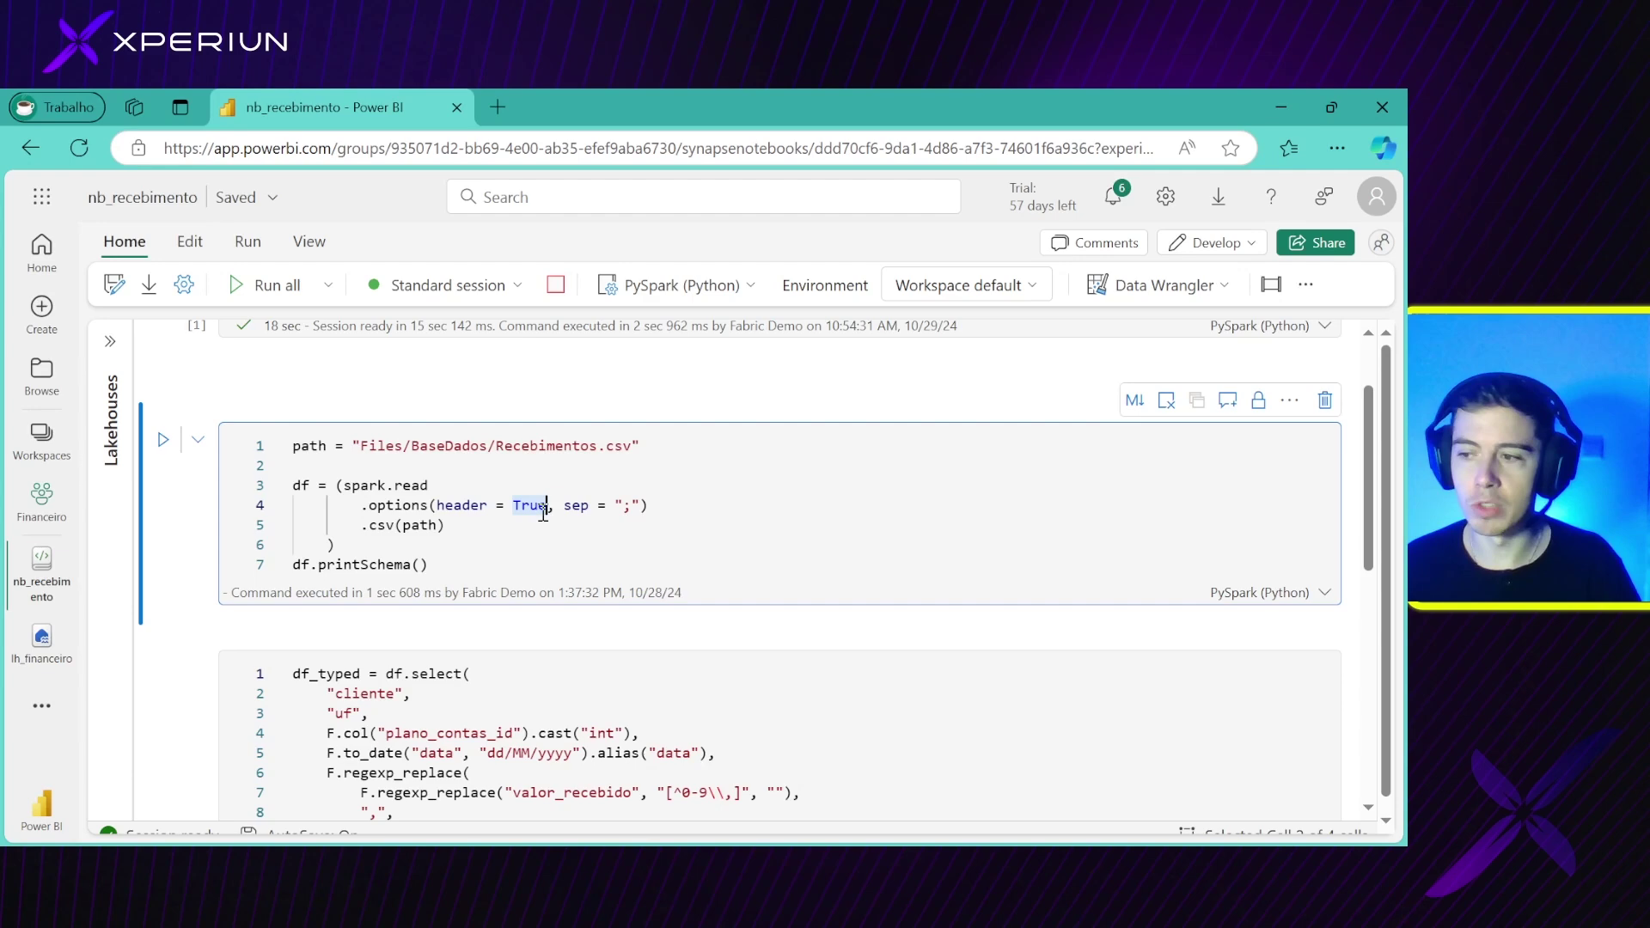
pyautogui.click(429, 513)
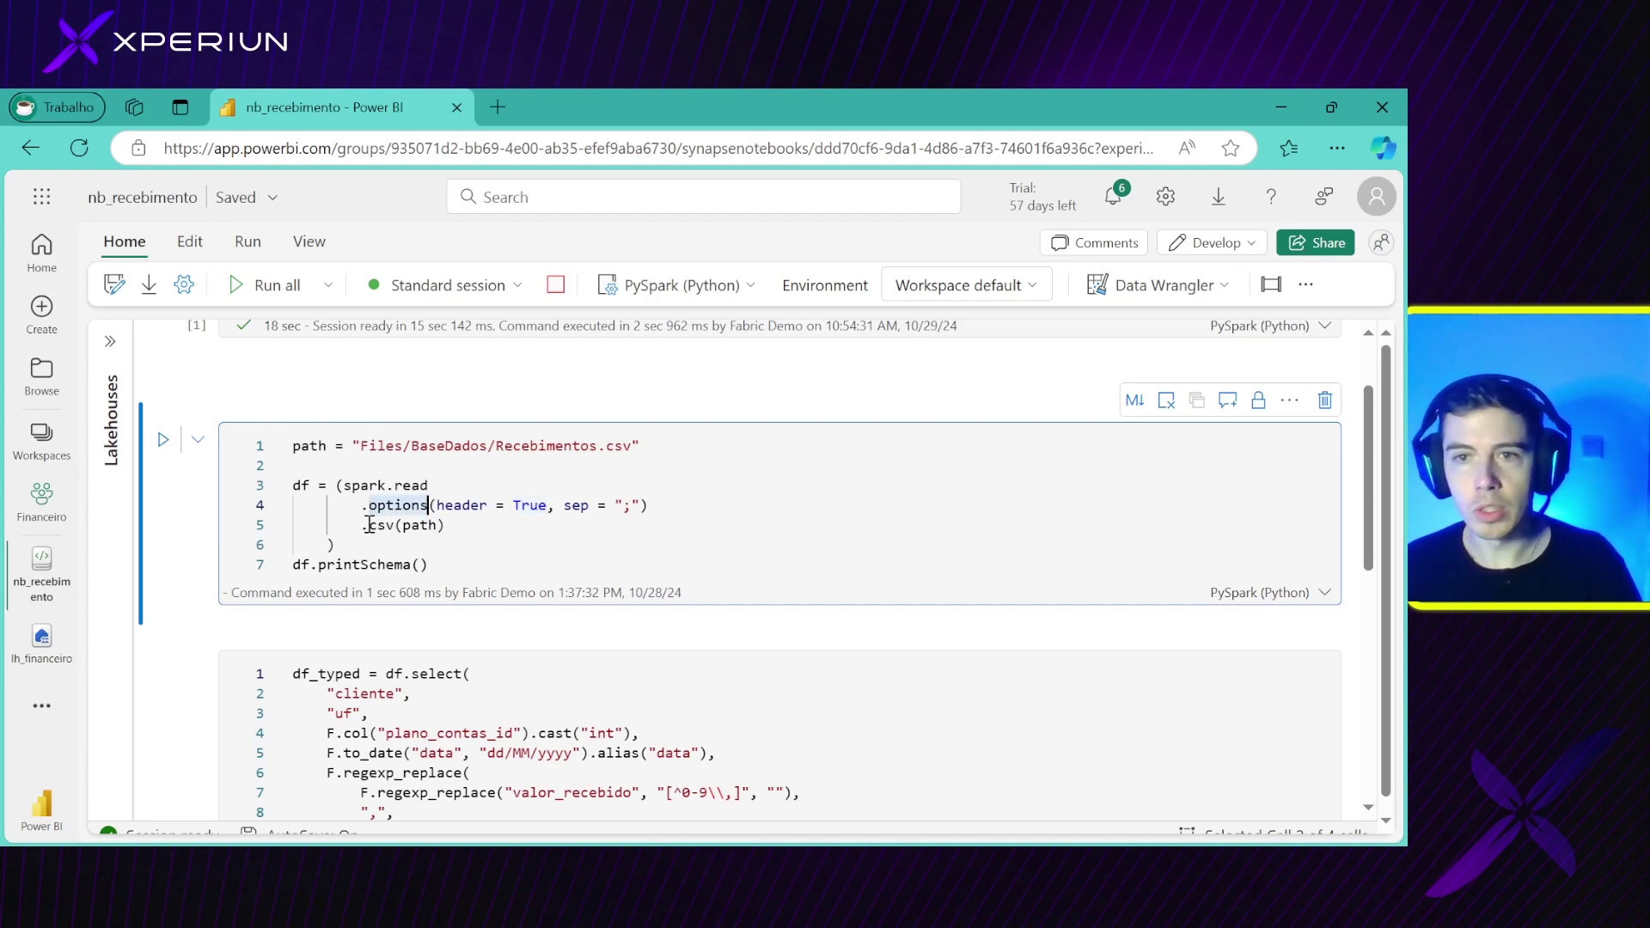
# Examine the .csv(path) call and trace its argument back to the path variable's "Files/BaseDados/Recebimentos.csv" string
pyautogui.moveTo(363, 526); pyautogui.dragTo(402, 527)
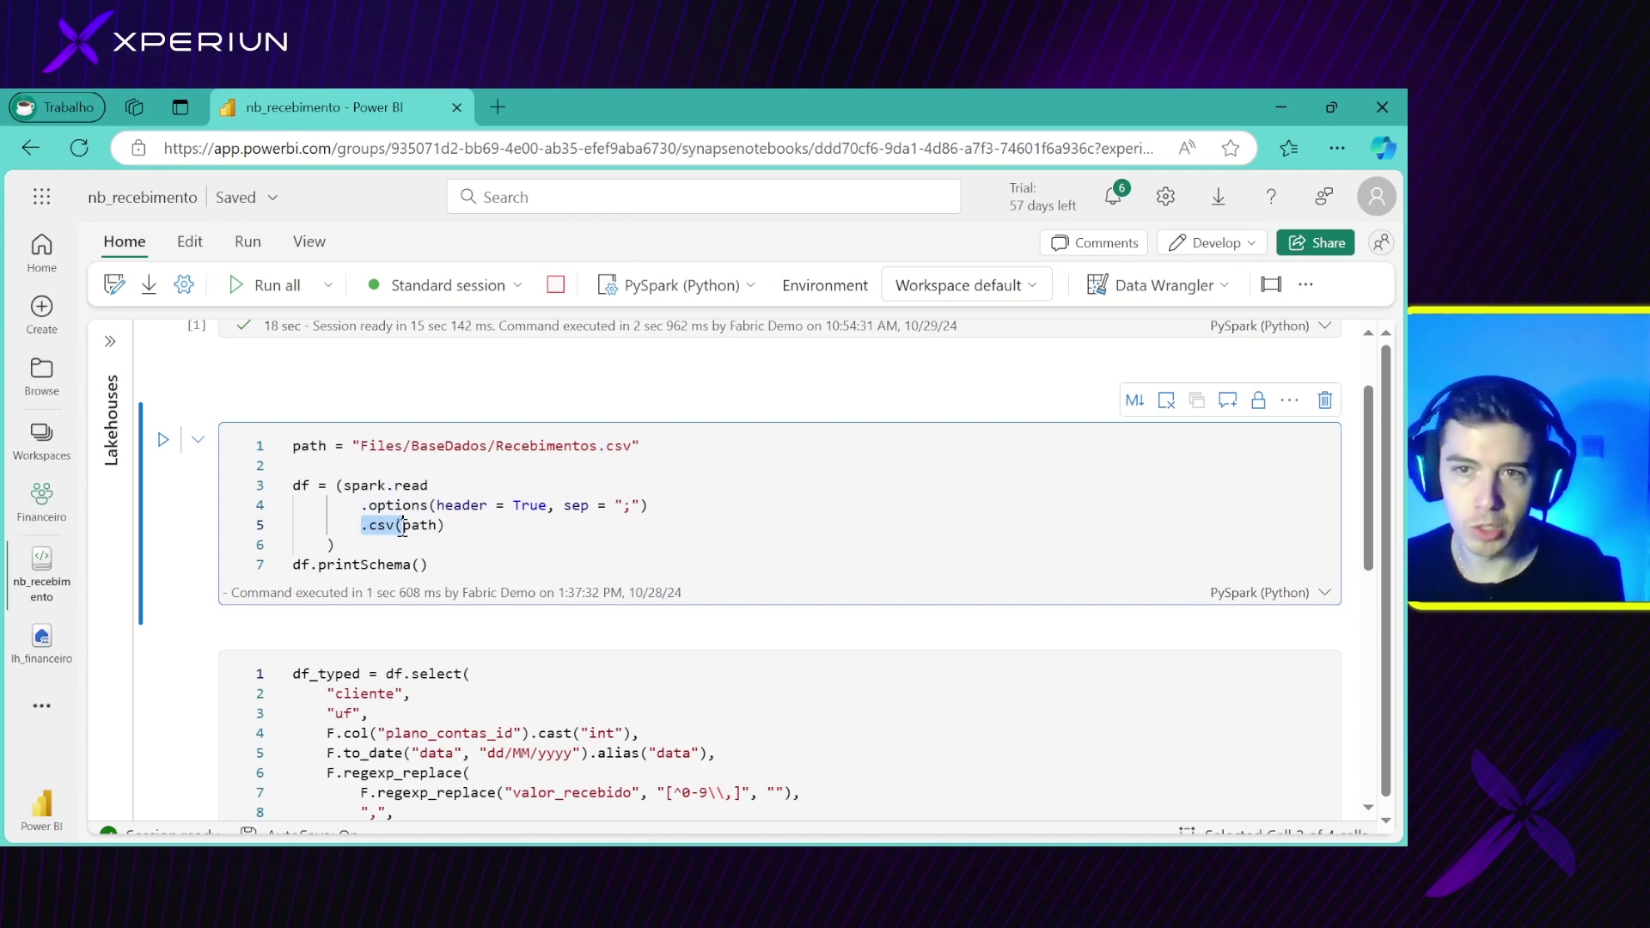
pyautogui.click(404, 526)
pyautogui.moveTo(414, 526); pyautogui.dragTo(433, 526)
pyautogui.moveTo(319, 446); pyautogui.dragTo(539, 455)
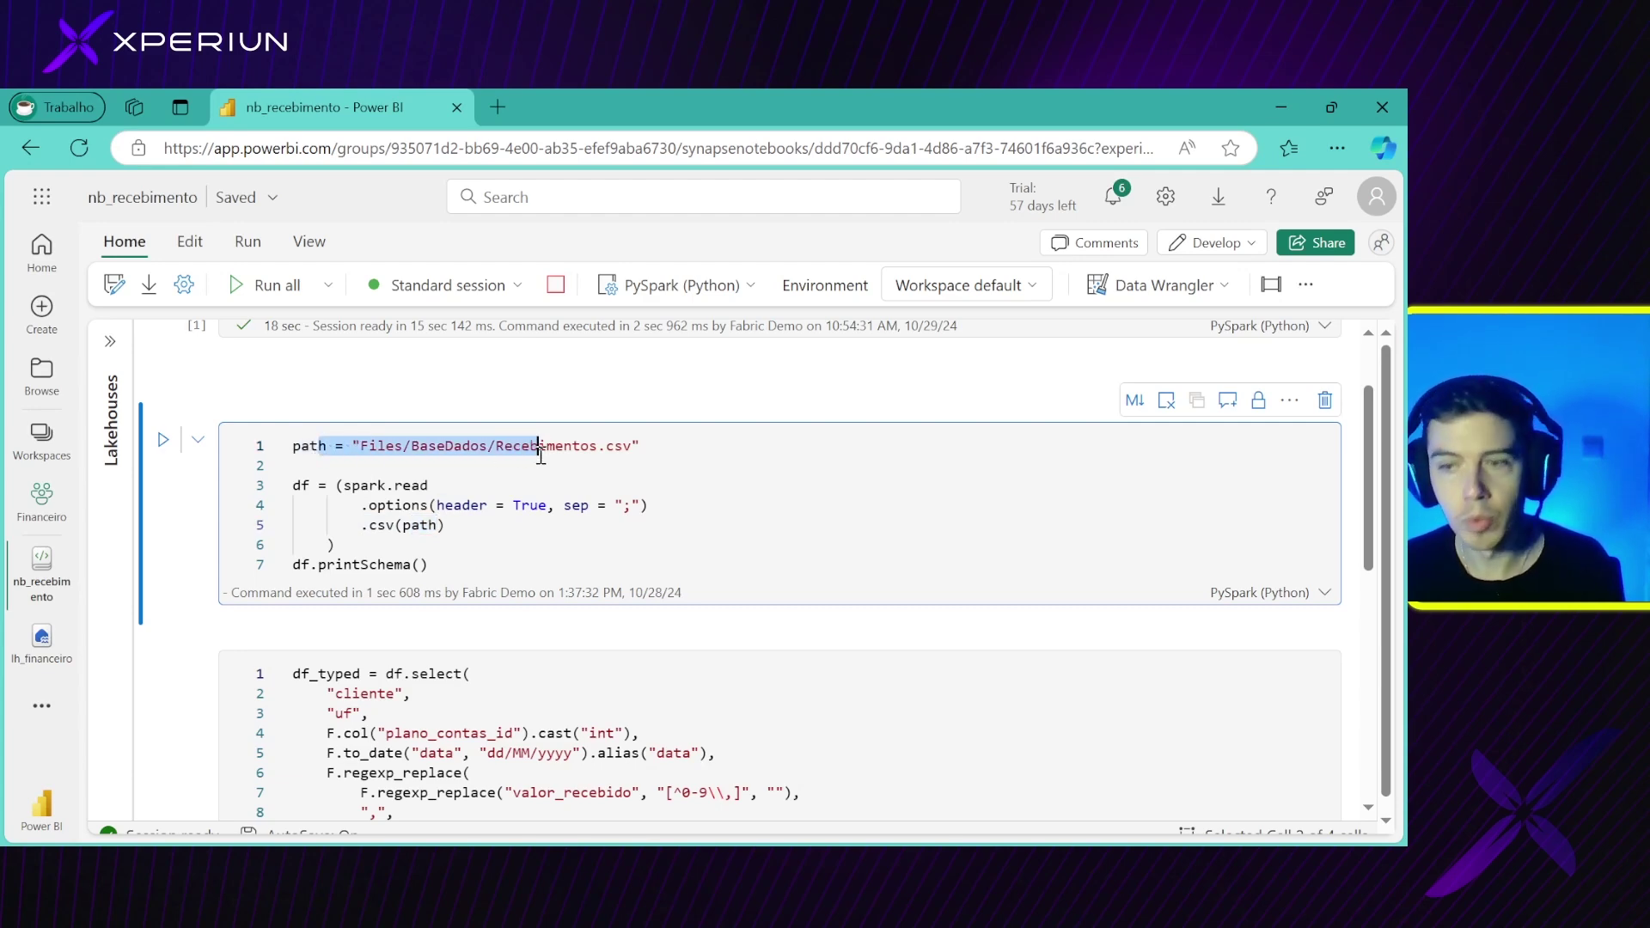
pyautogui.click(437, 525)
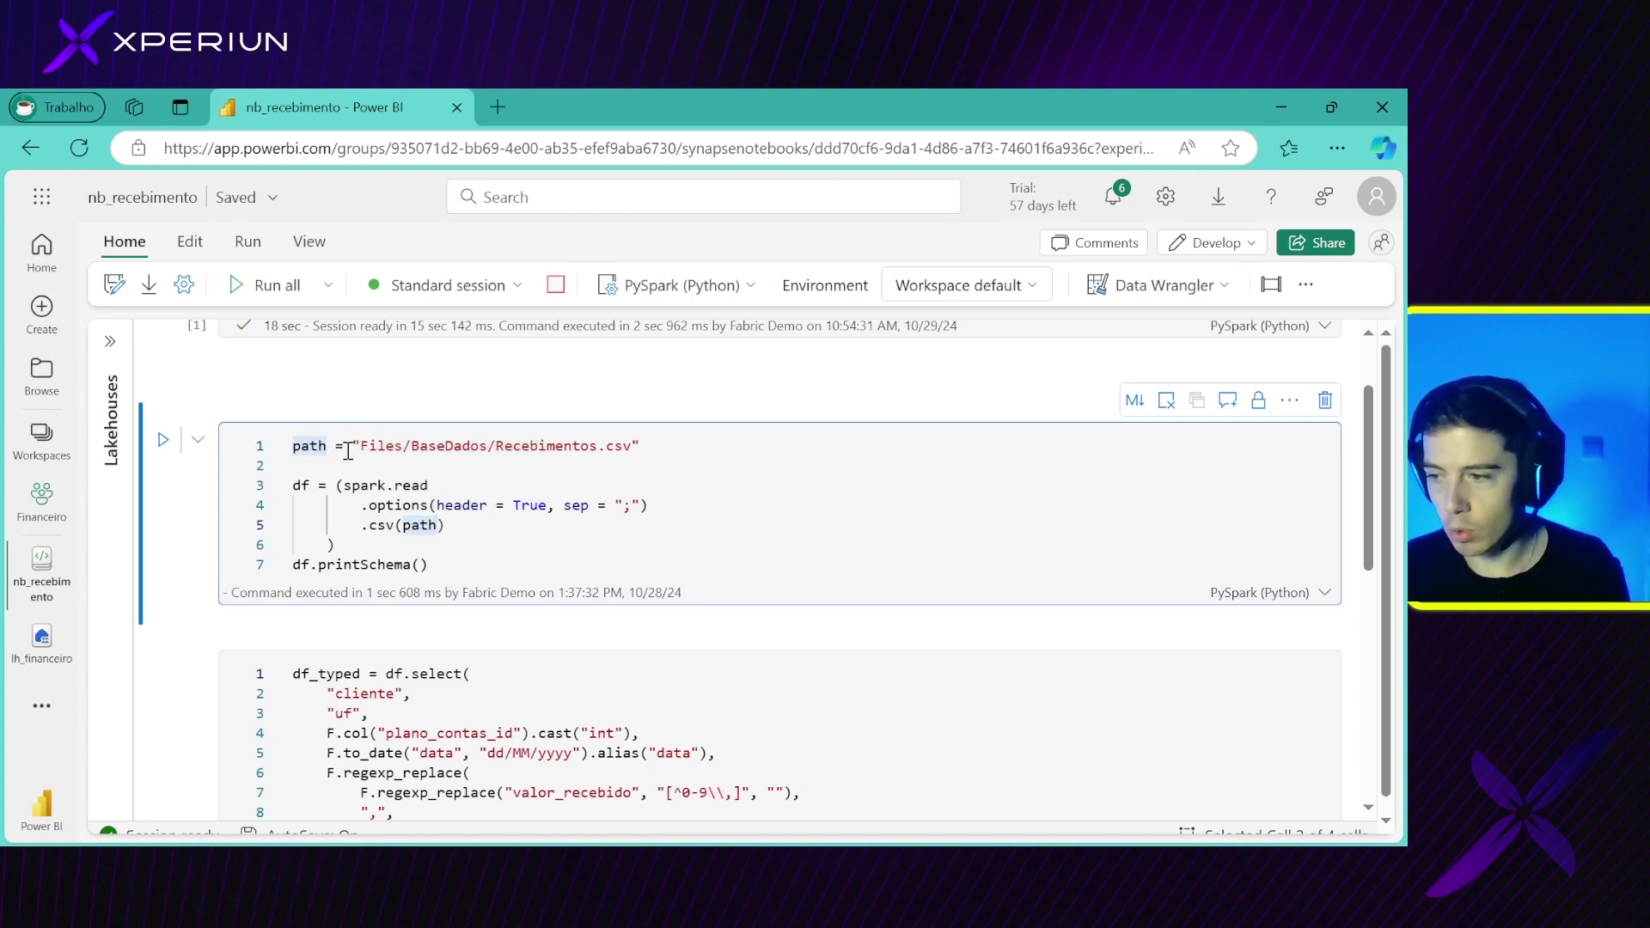
pyautogui.moveTo(353, 446); pyautogui.dragTo(656, 441)
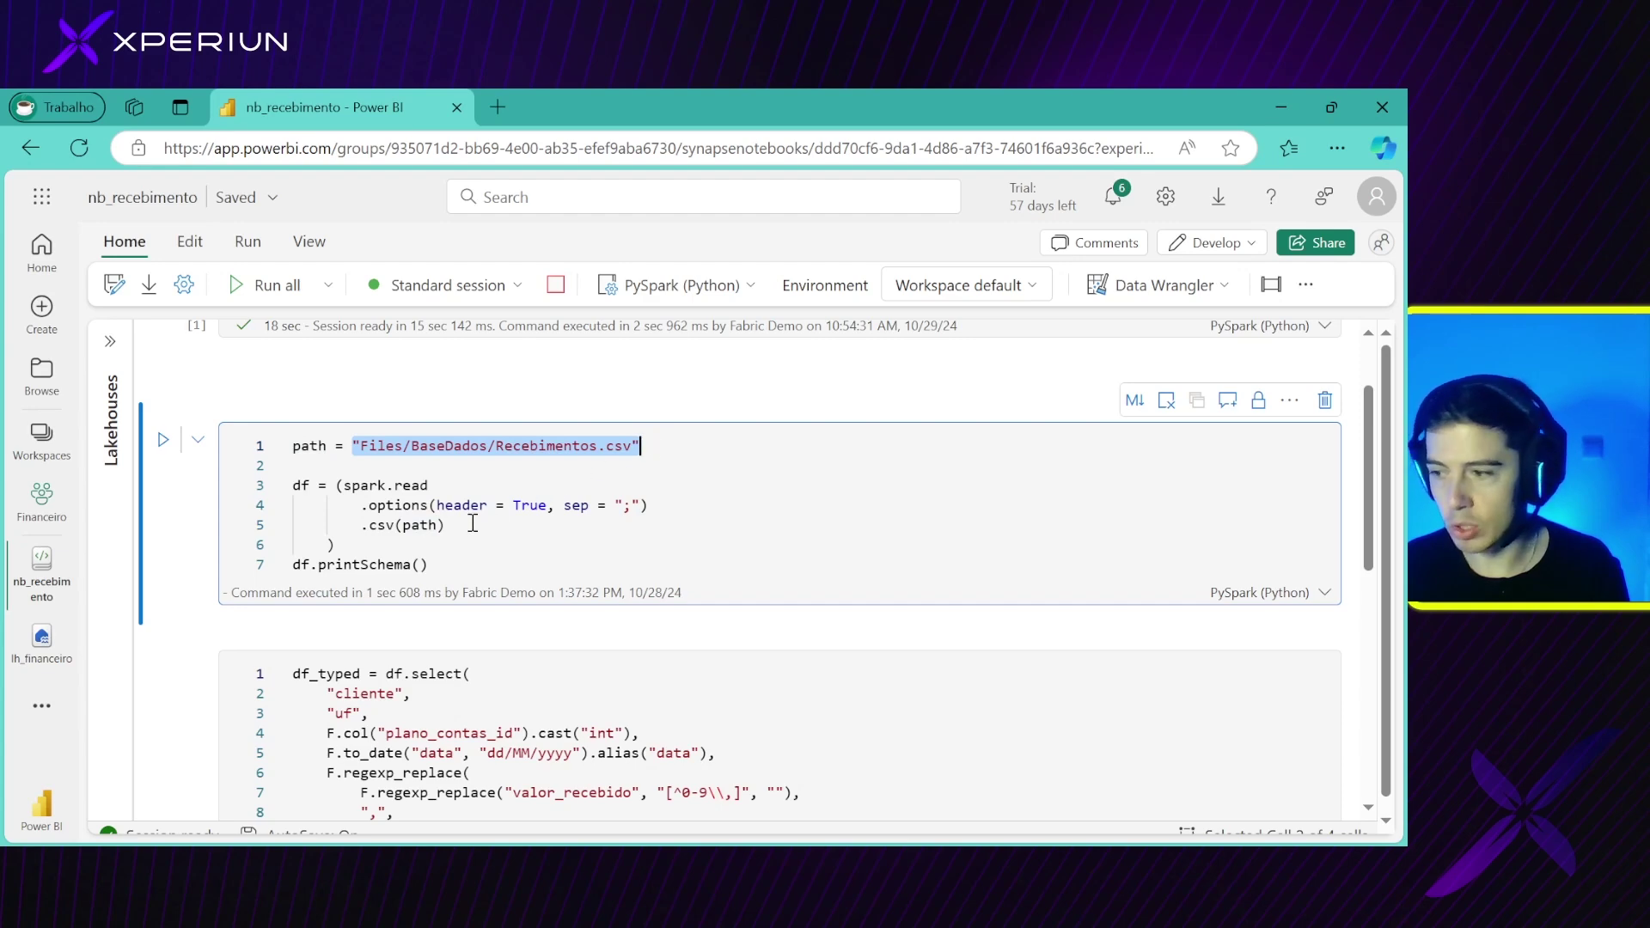
pyautogui.moveTo(438, 525); pyautogui.dragTo(405, 527)
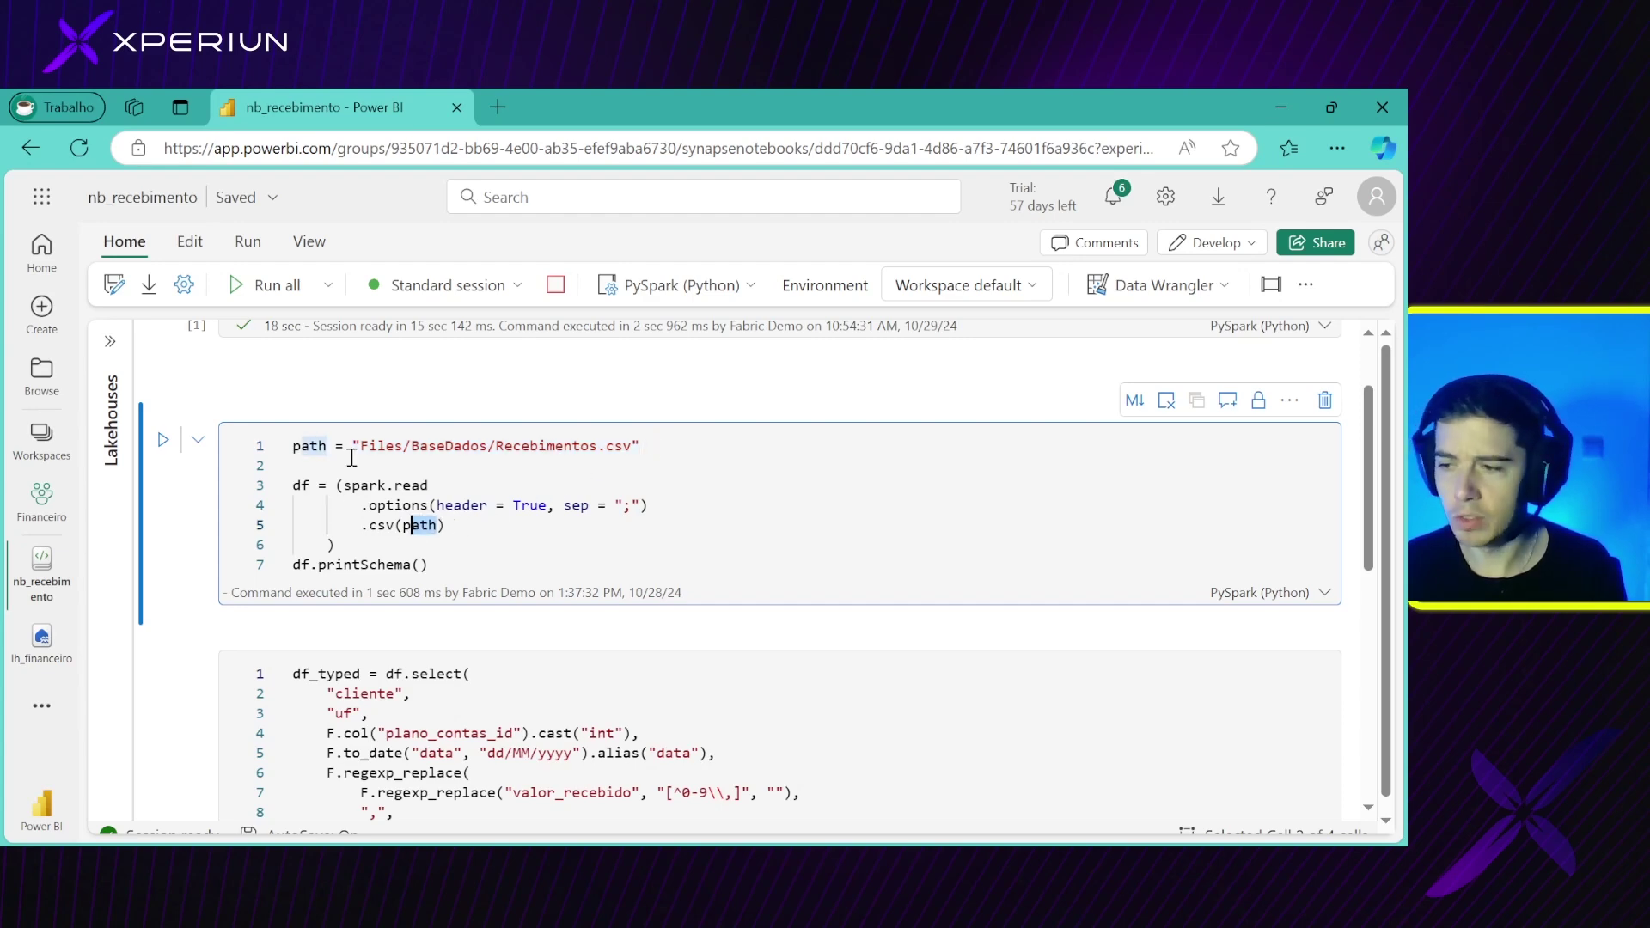
pyautogui.click(403, 525)
# Copy .options(header = True, sep = ";") and .csv(path) onto the end of the spark.read line to form a single-line chain
pyautogui.click(354, 486)
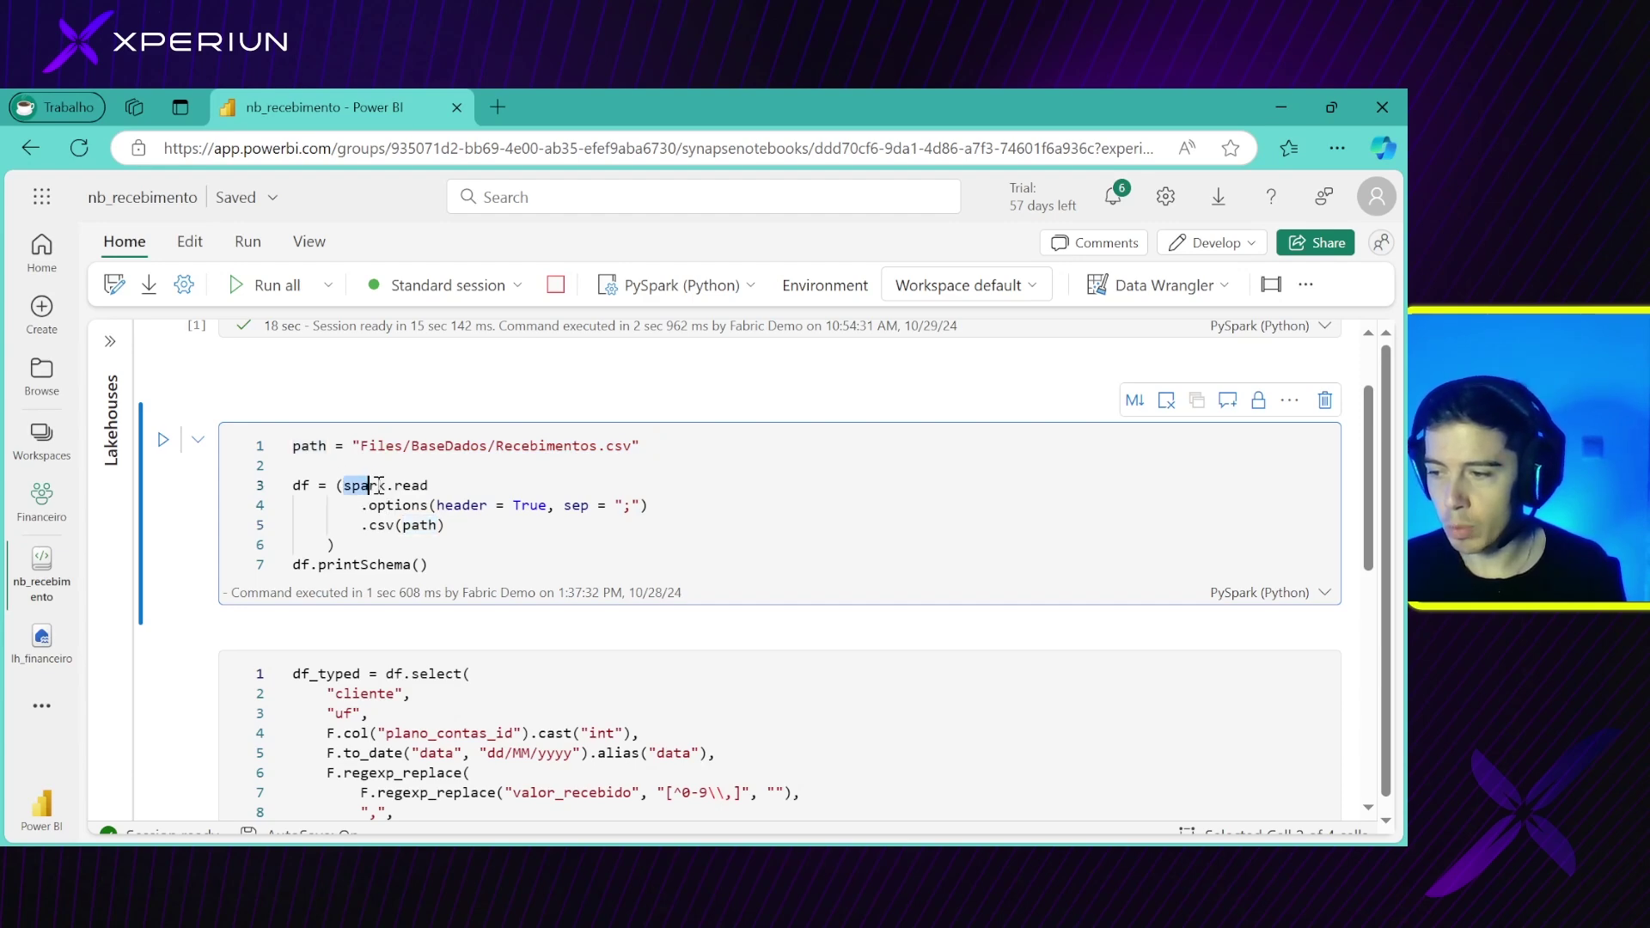
pyautogui.click(414, 486)
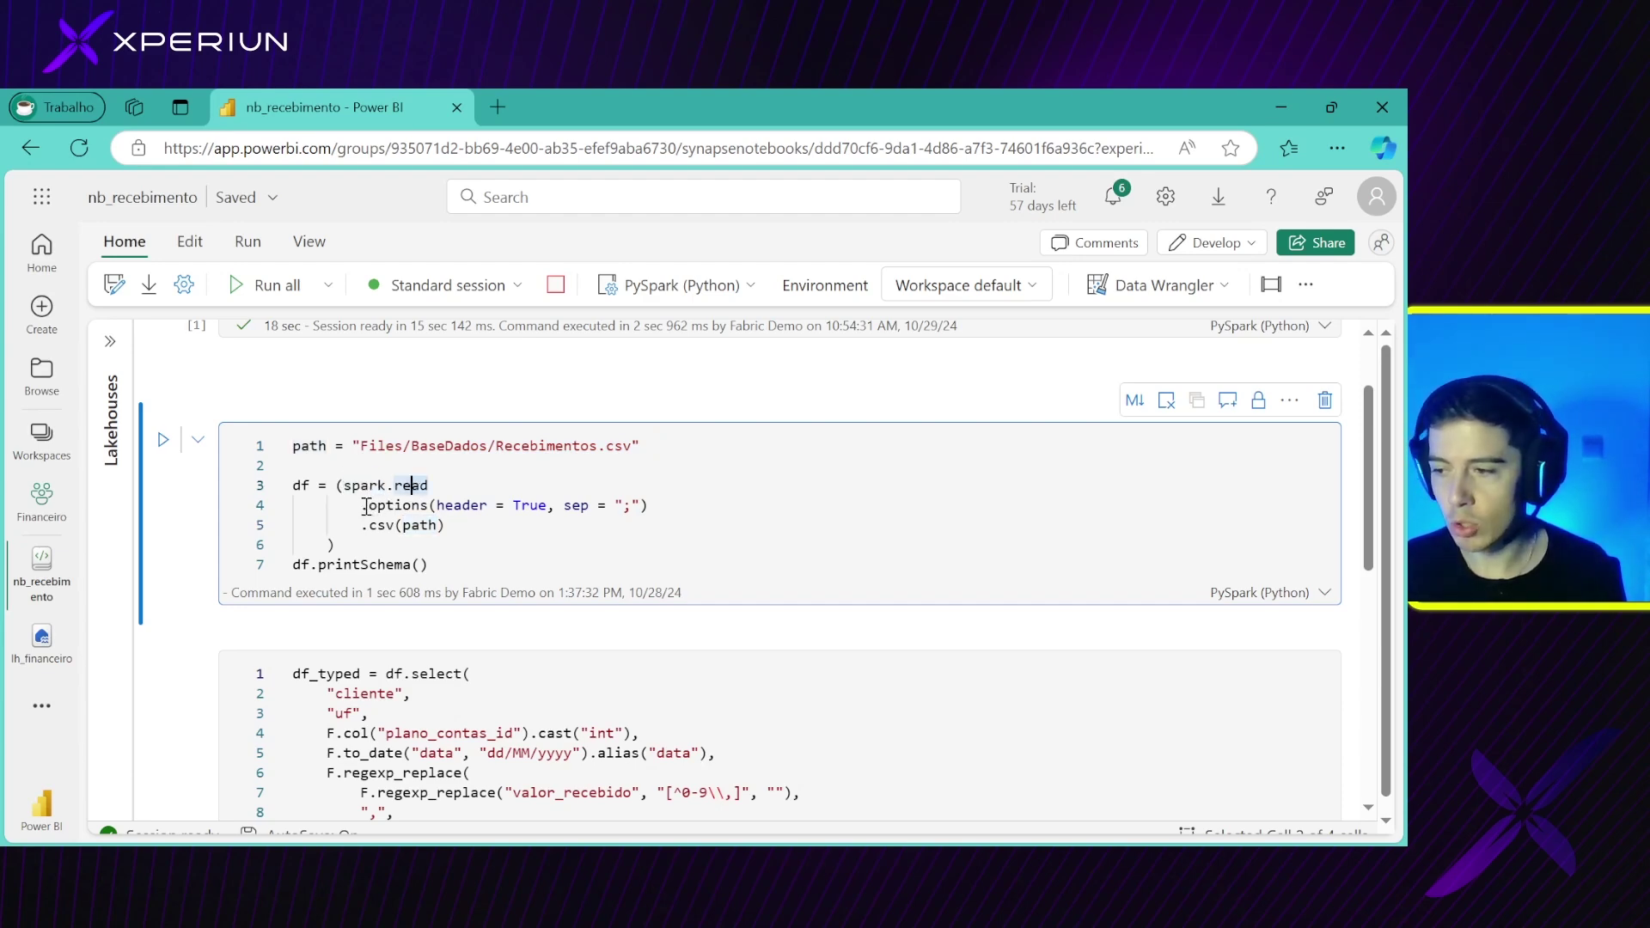
pyautogui.doubleClick(364, 506)
pyautogui.click(418, 491)
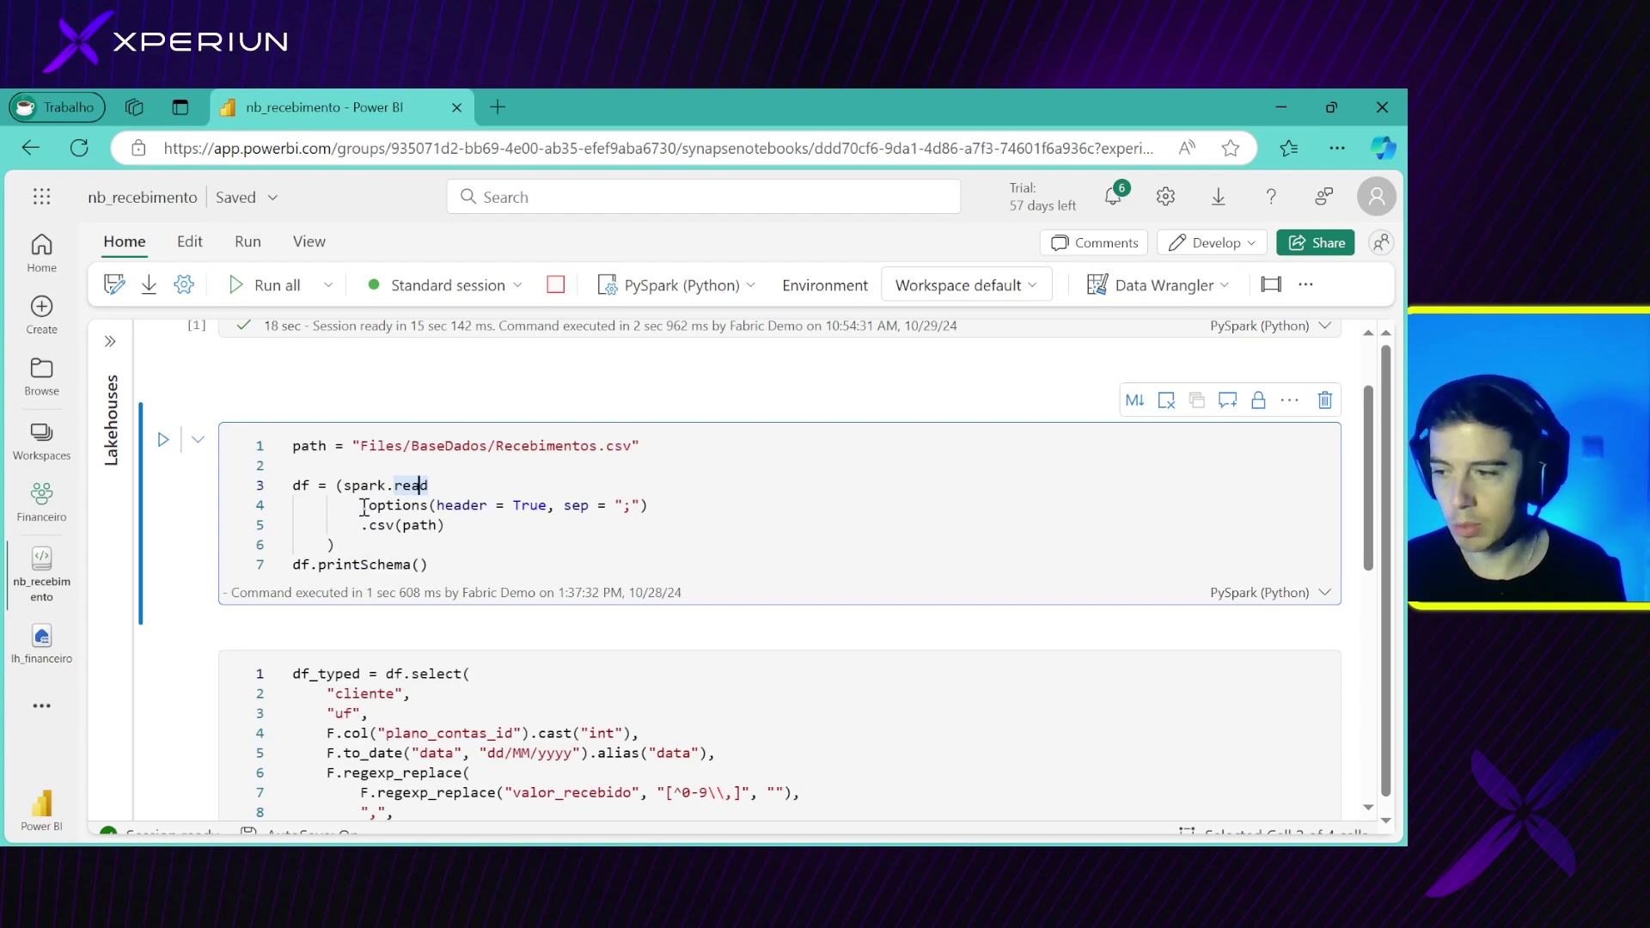
pyautogui.moveTo(362, 506); pyautogui.dragTo(660, 510)
pyautogui.hotkey('ctrl', 'c')
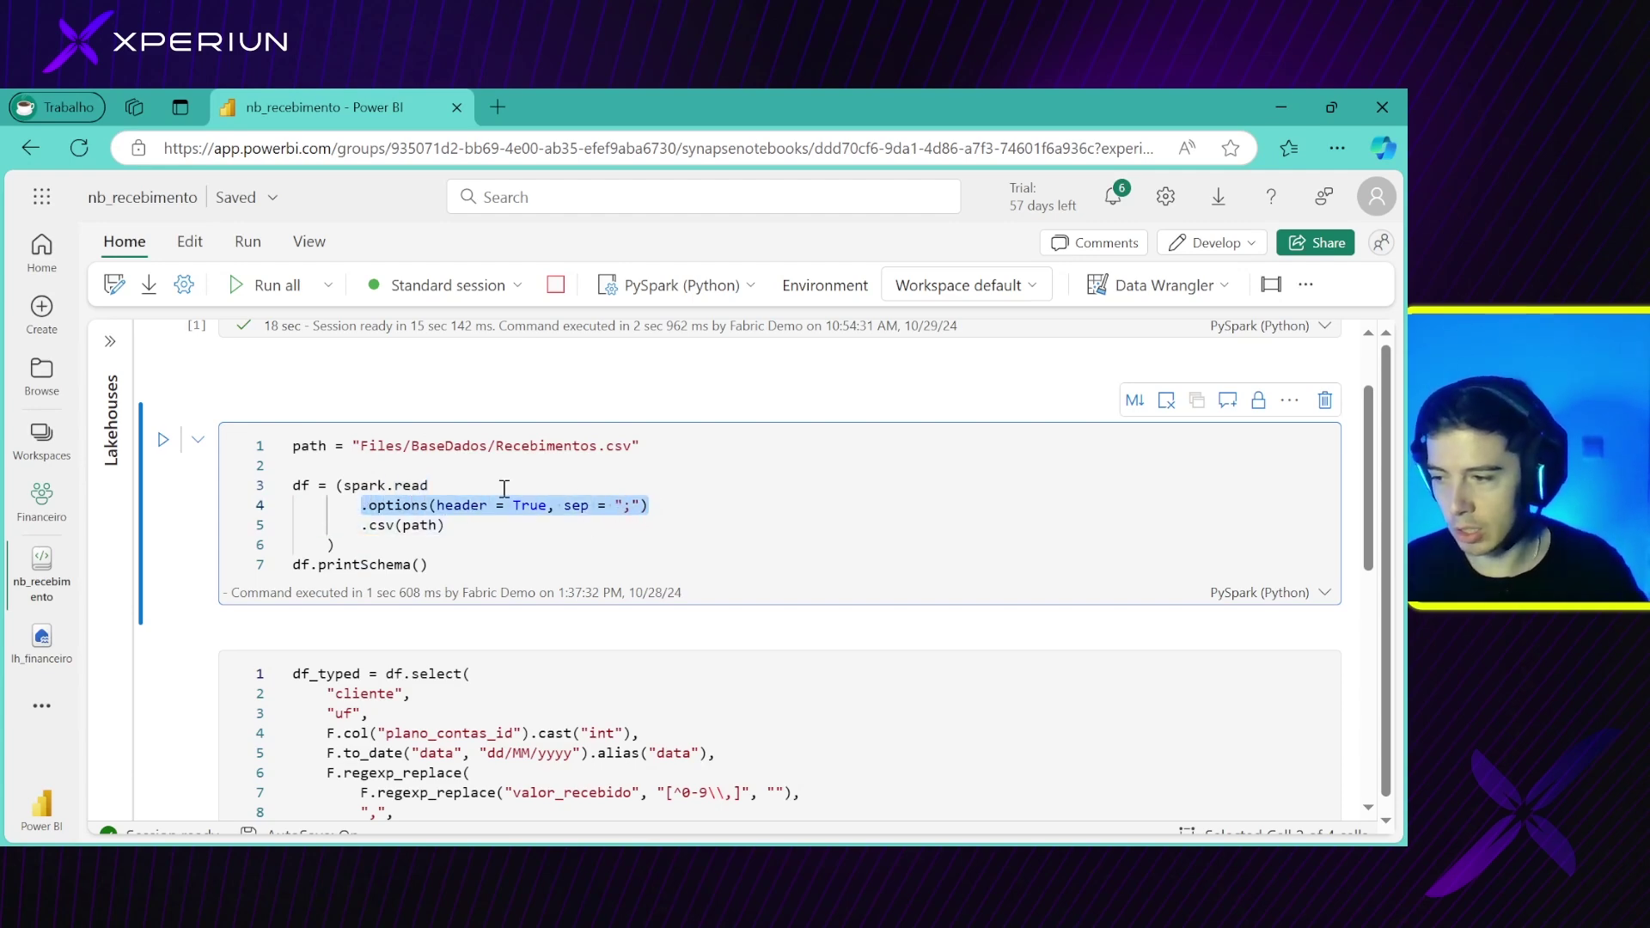
pyautogui.click(440, 486)
pyautogui.hotkey('ctrl', 'v')
pyautogui.moveTo(449, 525); pyautogui.dragTo(361, 525)
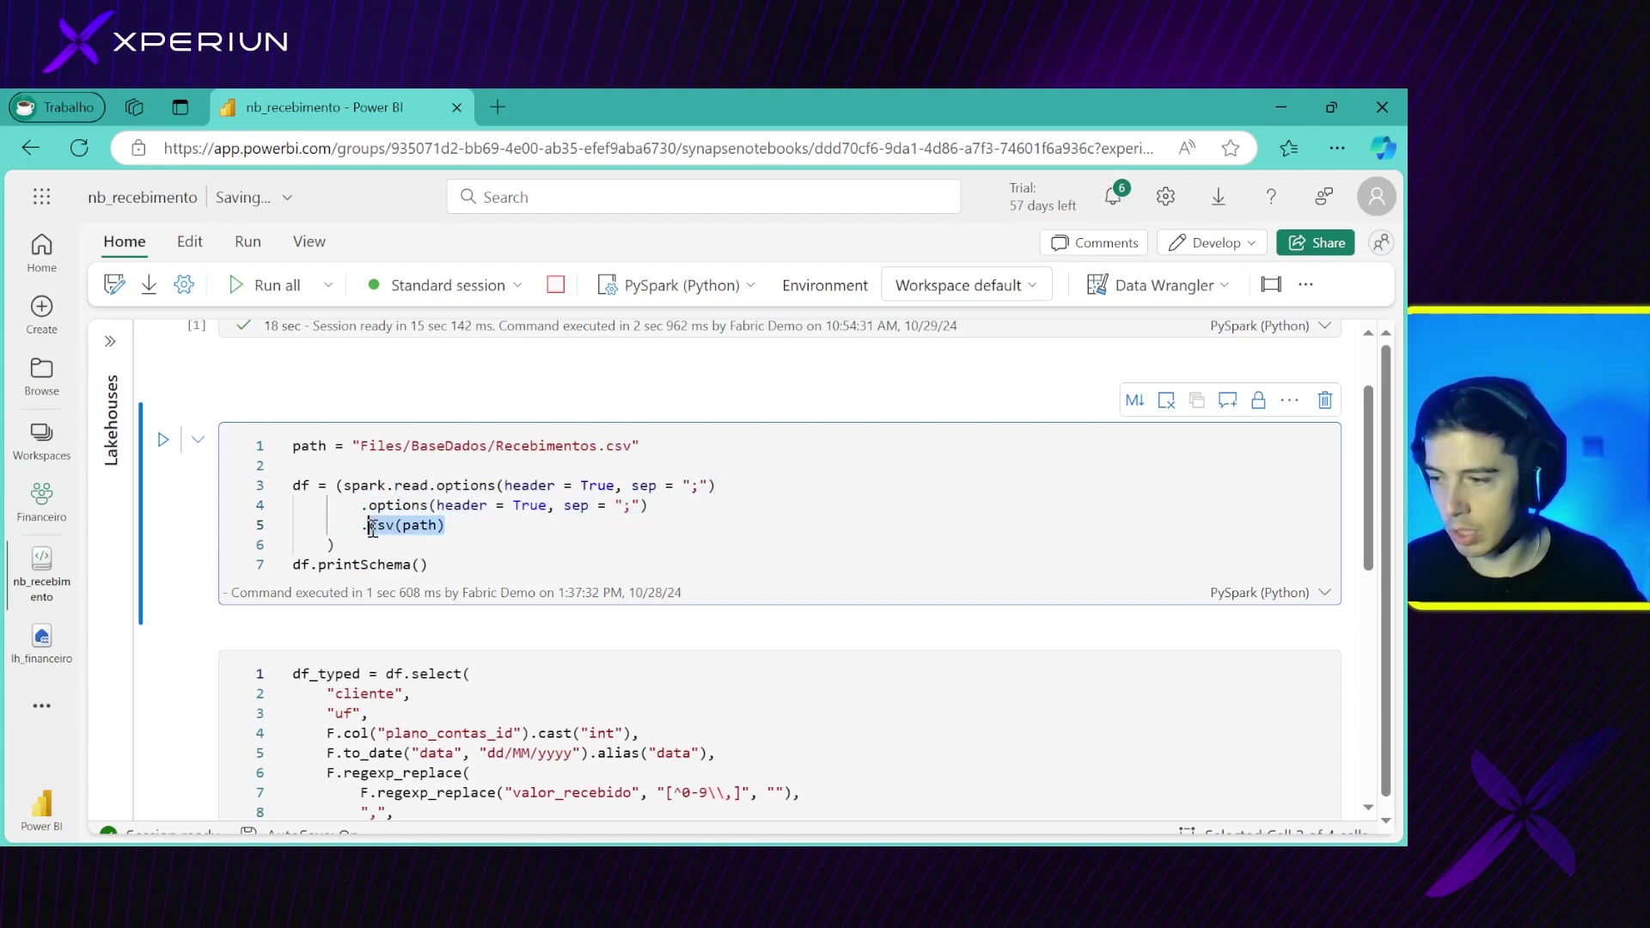
pyautogui.hotkey('ctrl', 'c')
pyautogui.click(725, 489)
pyautogui.hotkey('ctrl', 'v')
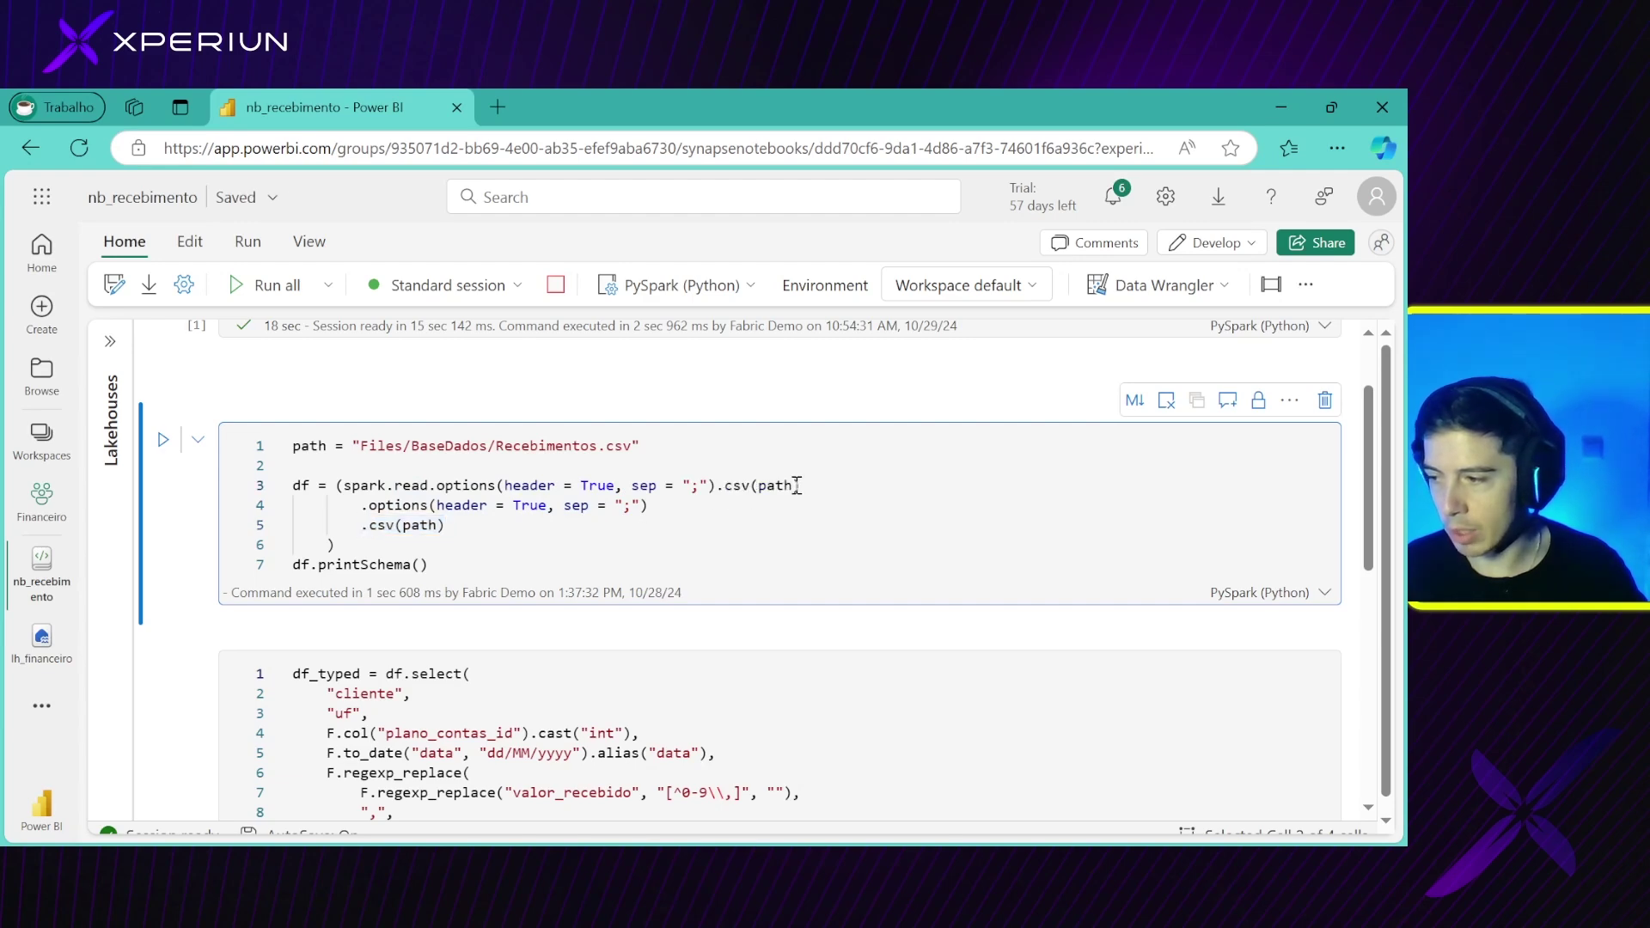
# Remove the copied .options and .csv calls from the spark.read line, keeping the chain split over several lines
pyautogui.moveTo(804, 486); pyautogui.dragTo(336, 488)
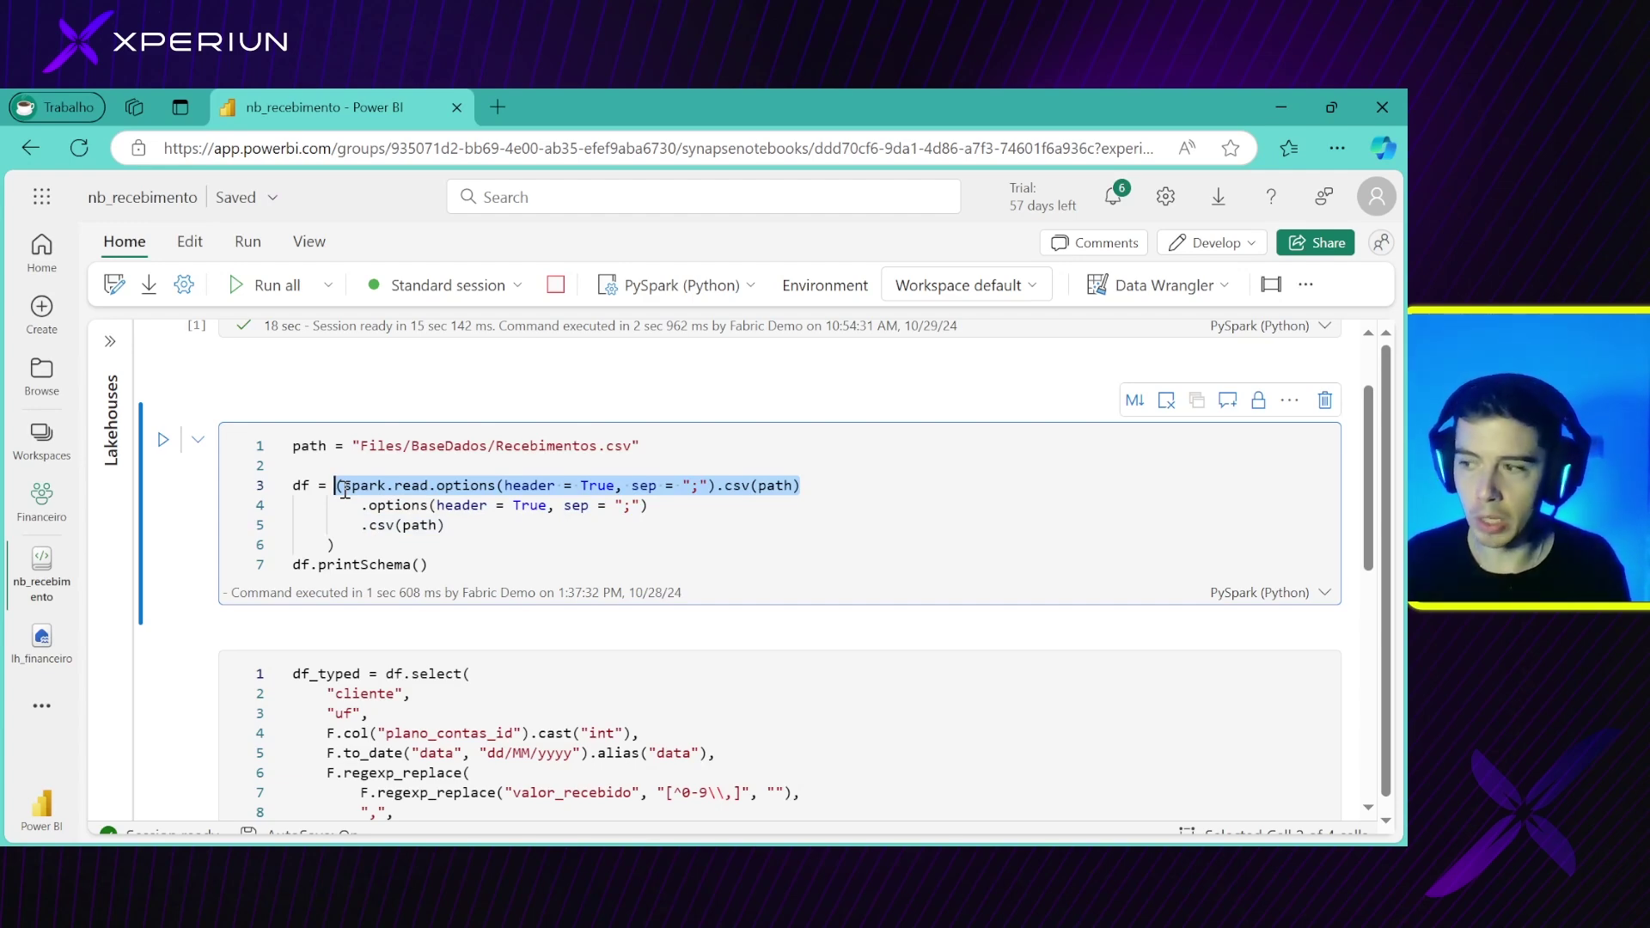
pyautogui.click(413, 503)
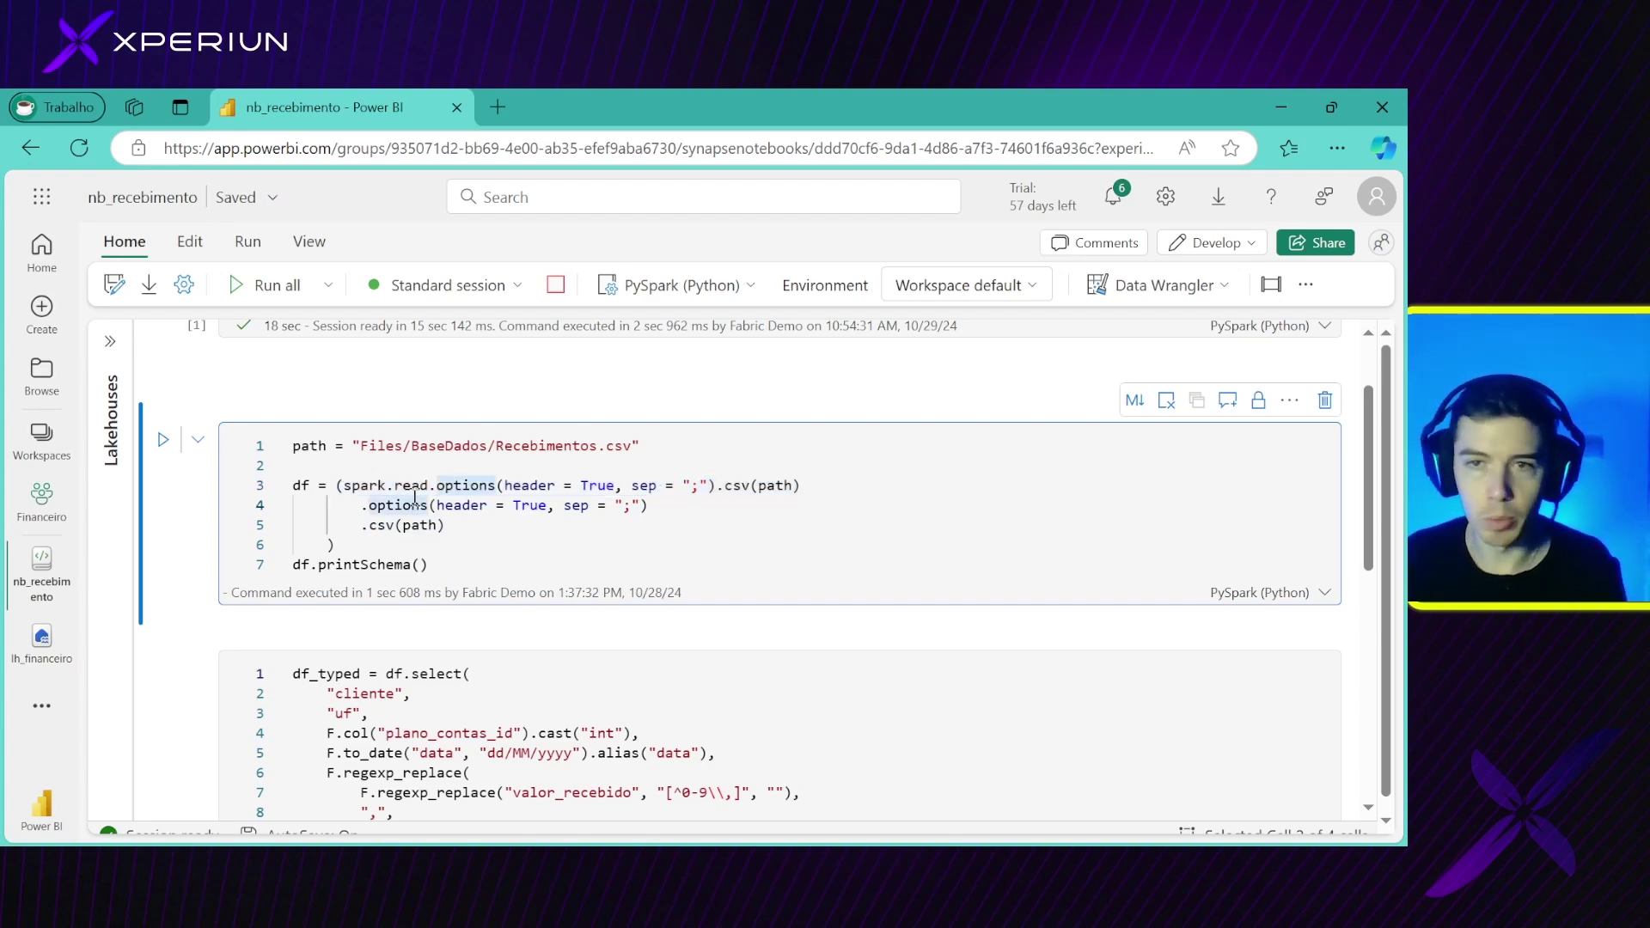
pyautogui.click(428, 487)
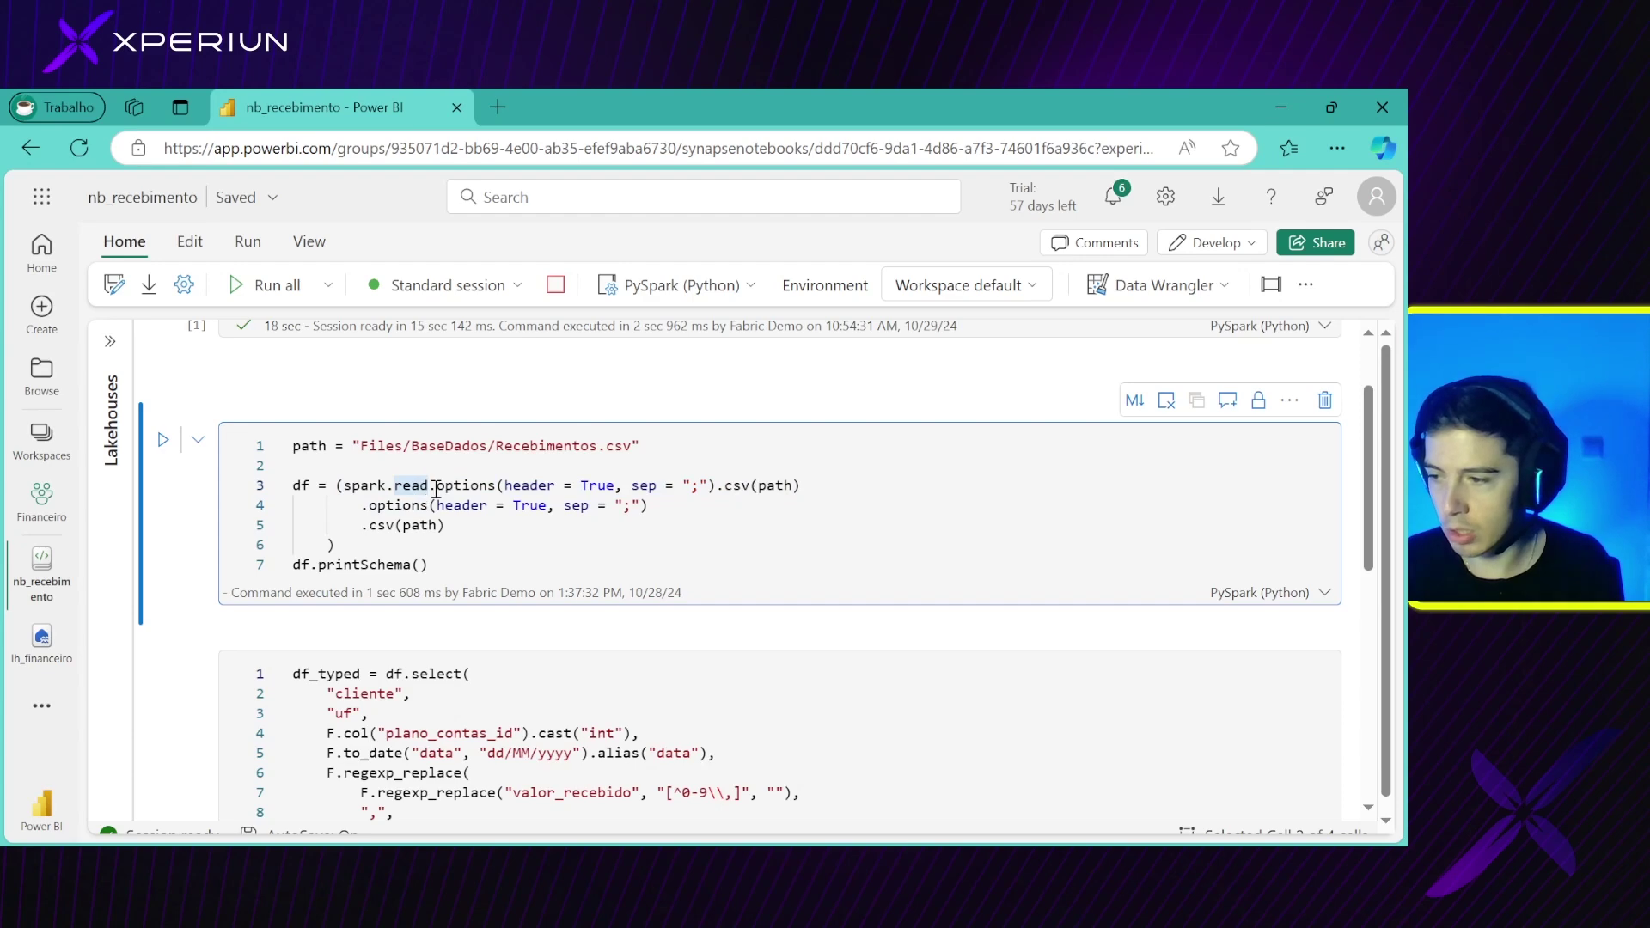
pyautogui.moveTo(436, 487); pyautogui.dragTo(819, 487)
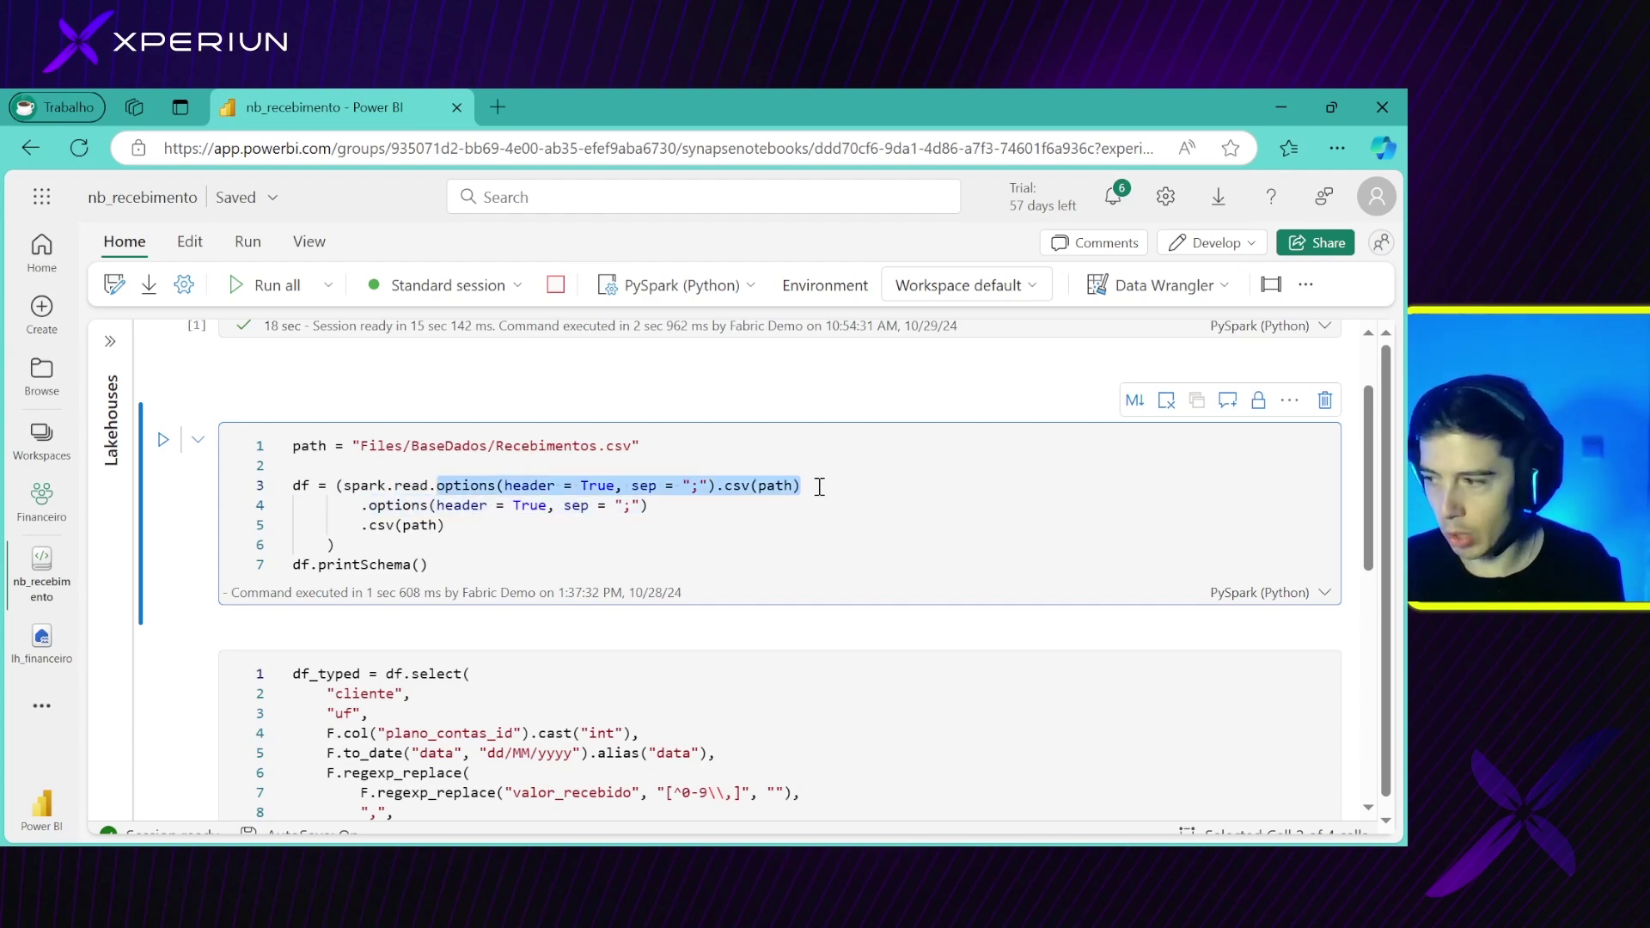
pyautogui.press('BackSpace')
pyautogui.press('BackSpace')
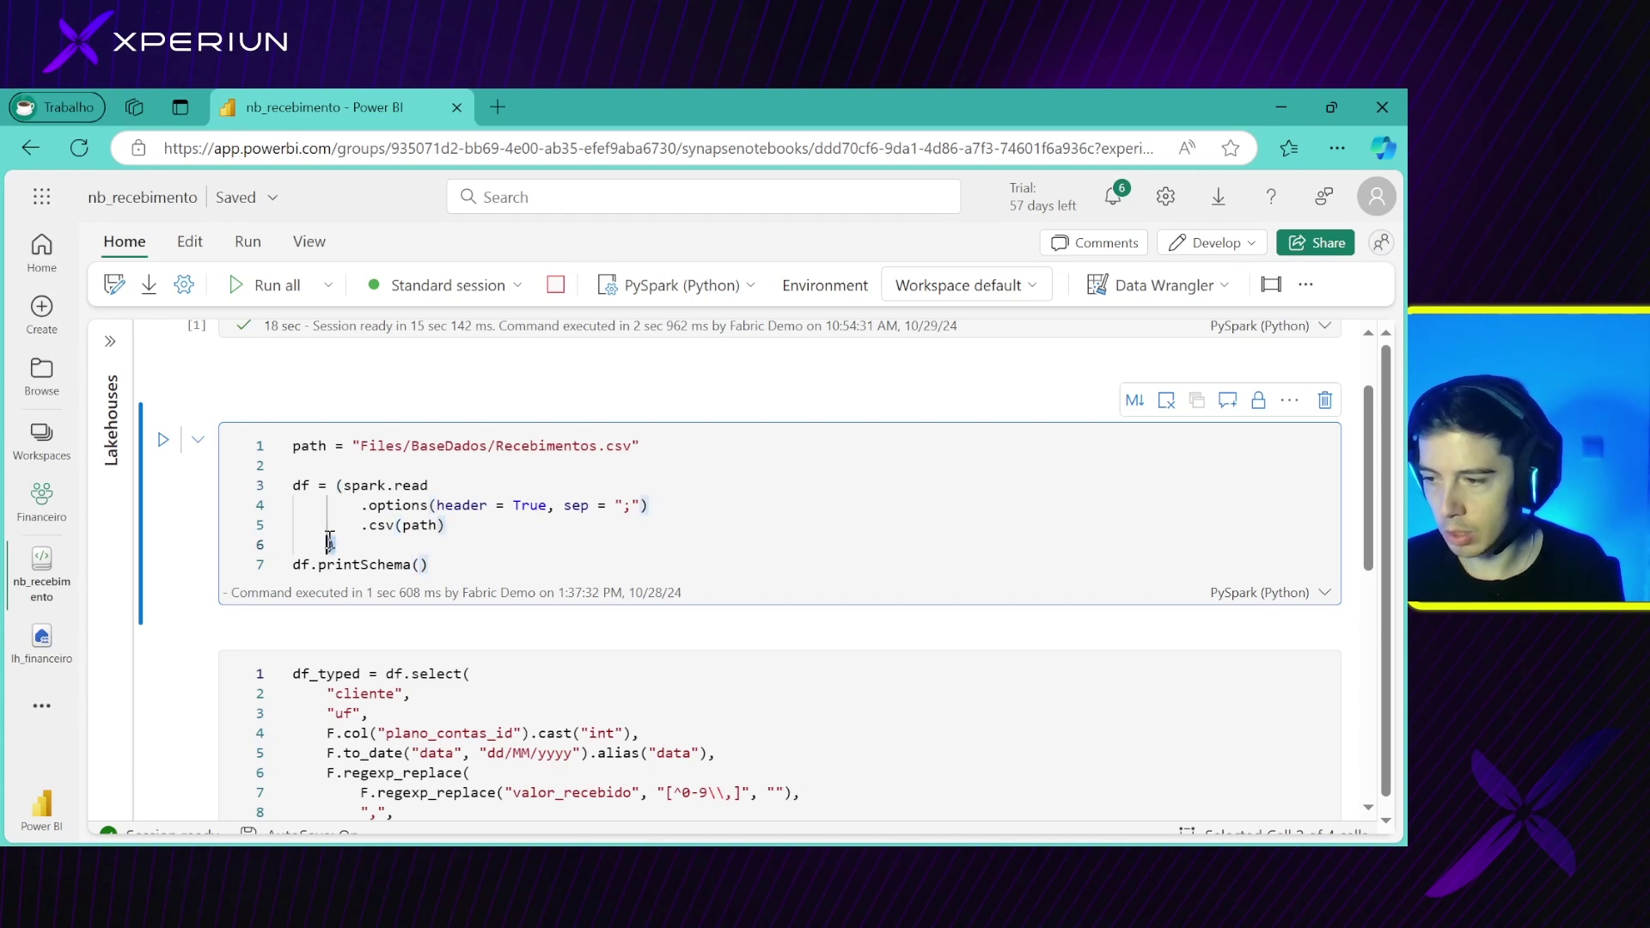
pyautogui.click(415, 521)
pyautogui.click(363, 508)
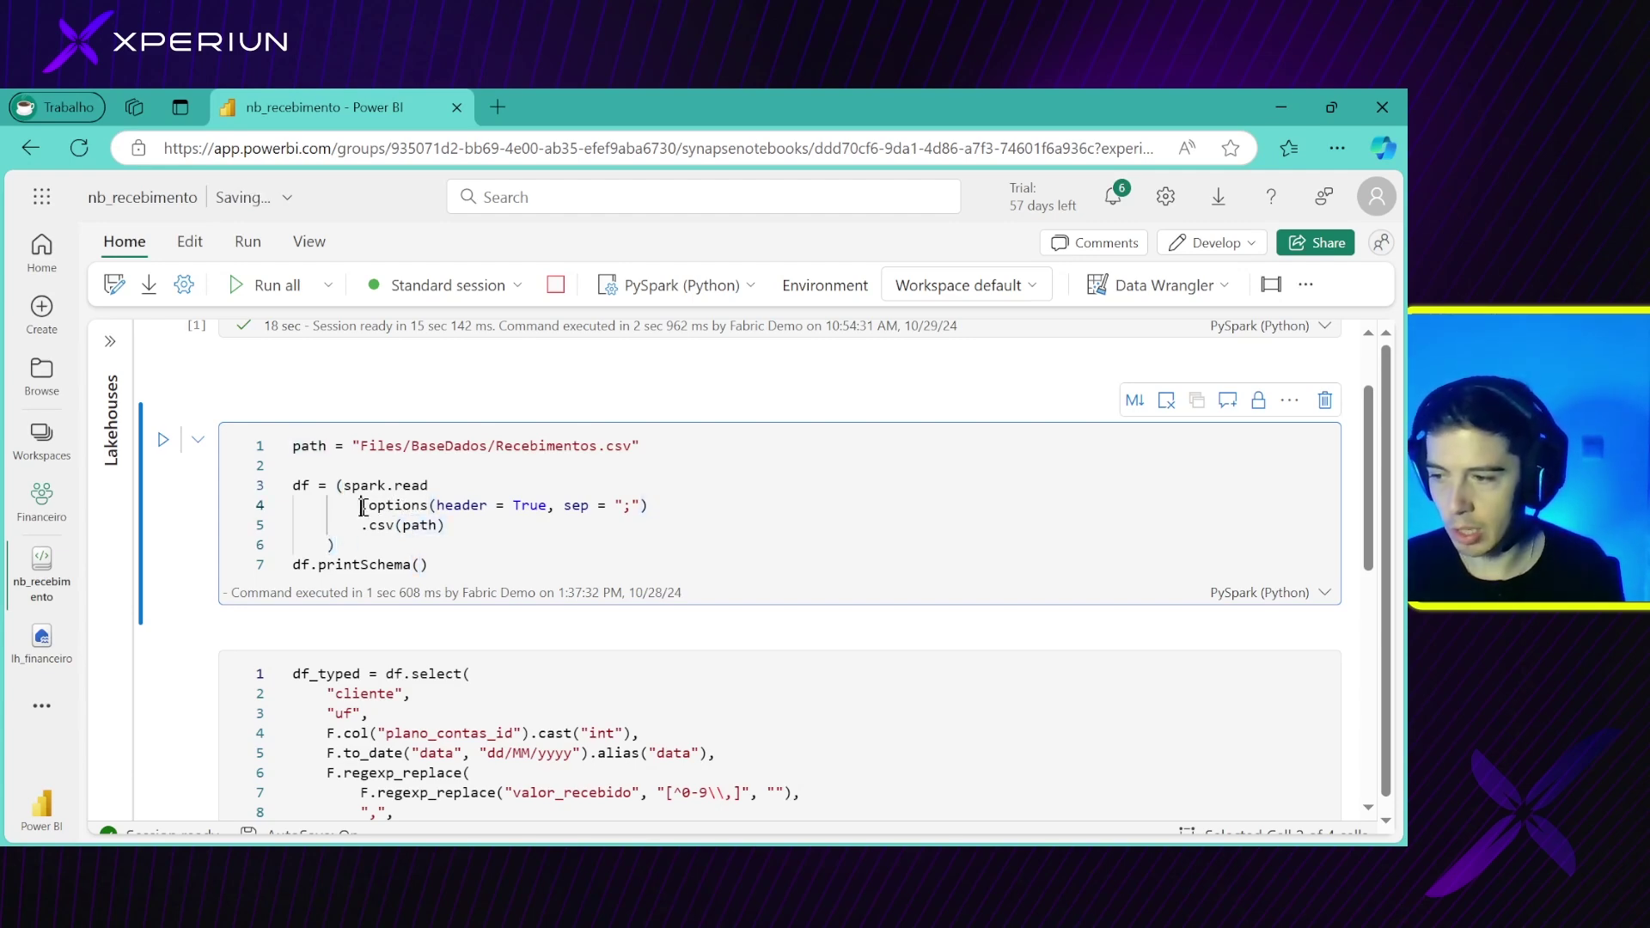
pyautogui.click(468, 531)
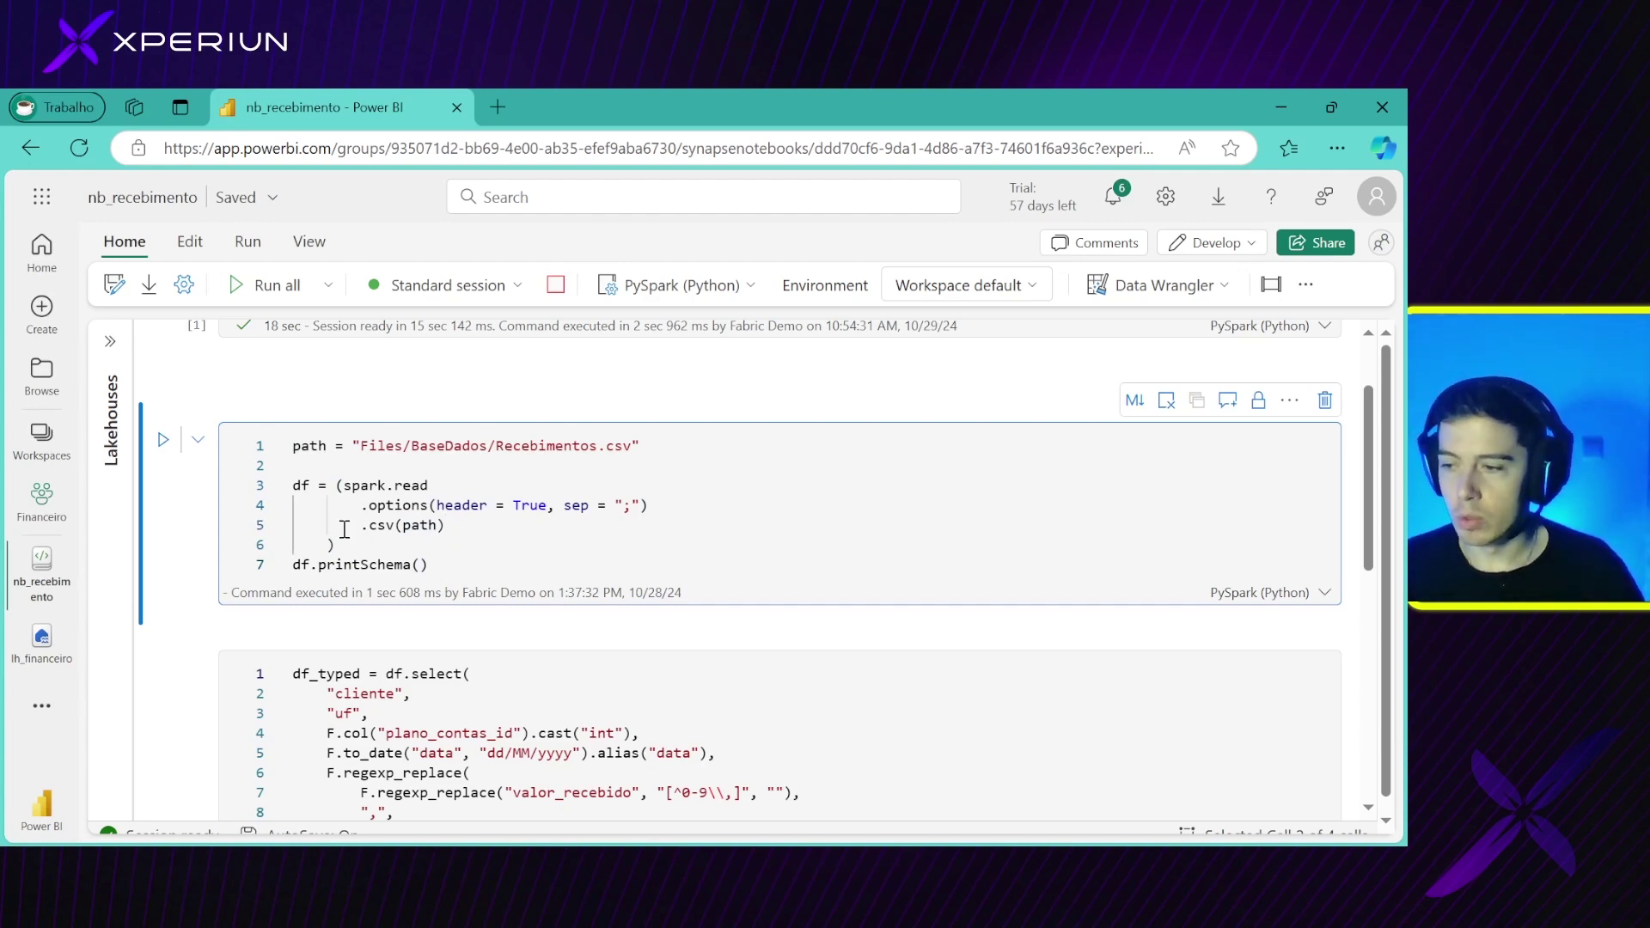
# Fold the multi-line df definition in the second cell and examine the df.printSchema() call below it
pyautogui.moveTo(335, 544); pyautogui.dragTo(300, 487)
pyautogui.hotkey('ctrl', 'shift', '[')
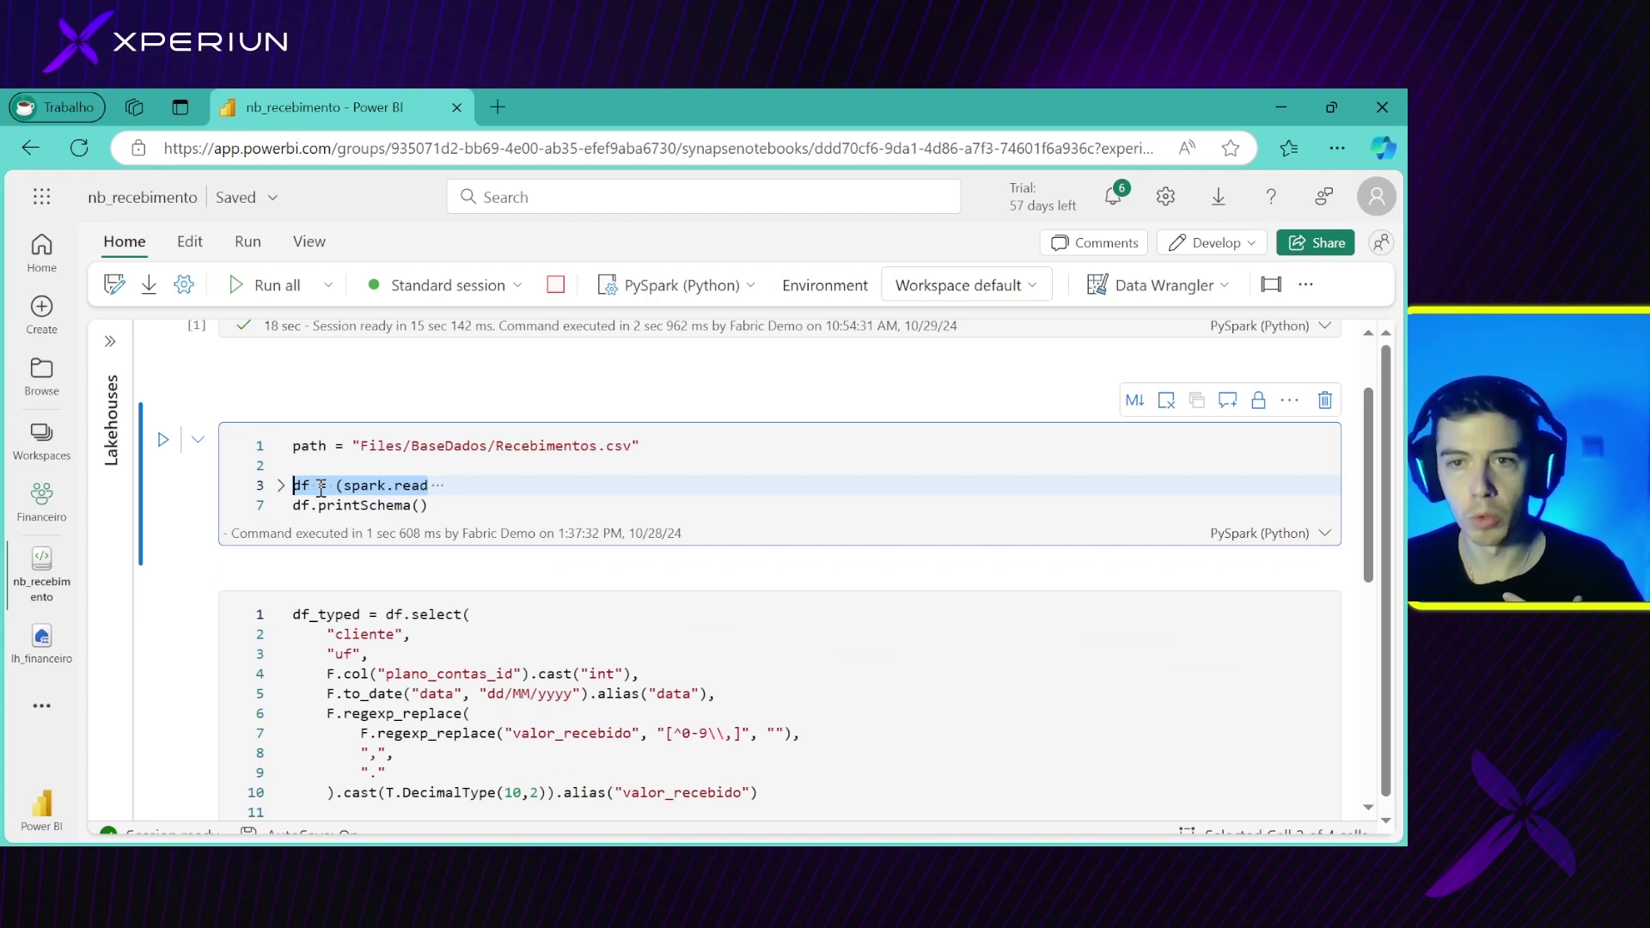
pyautogui.moveTo(295, 486); pyautogui.dragTo(439, 511)
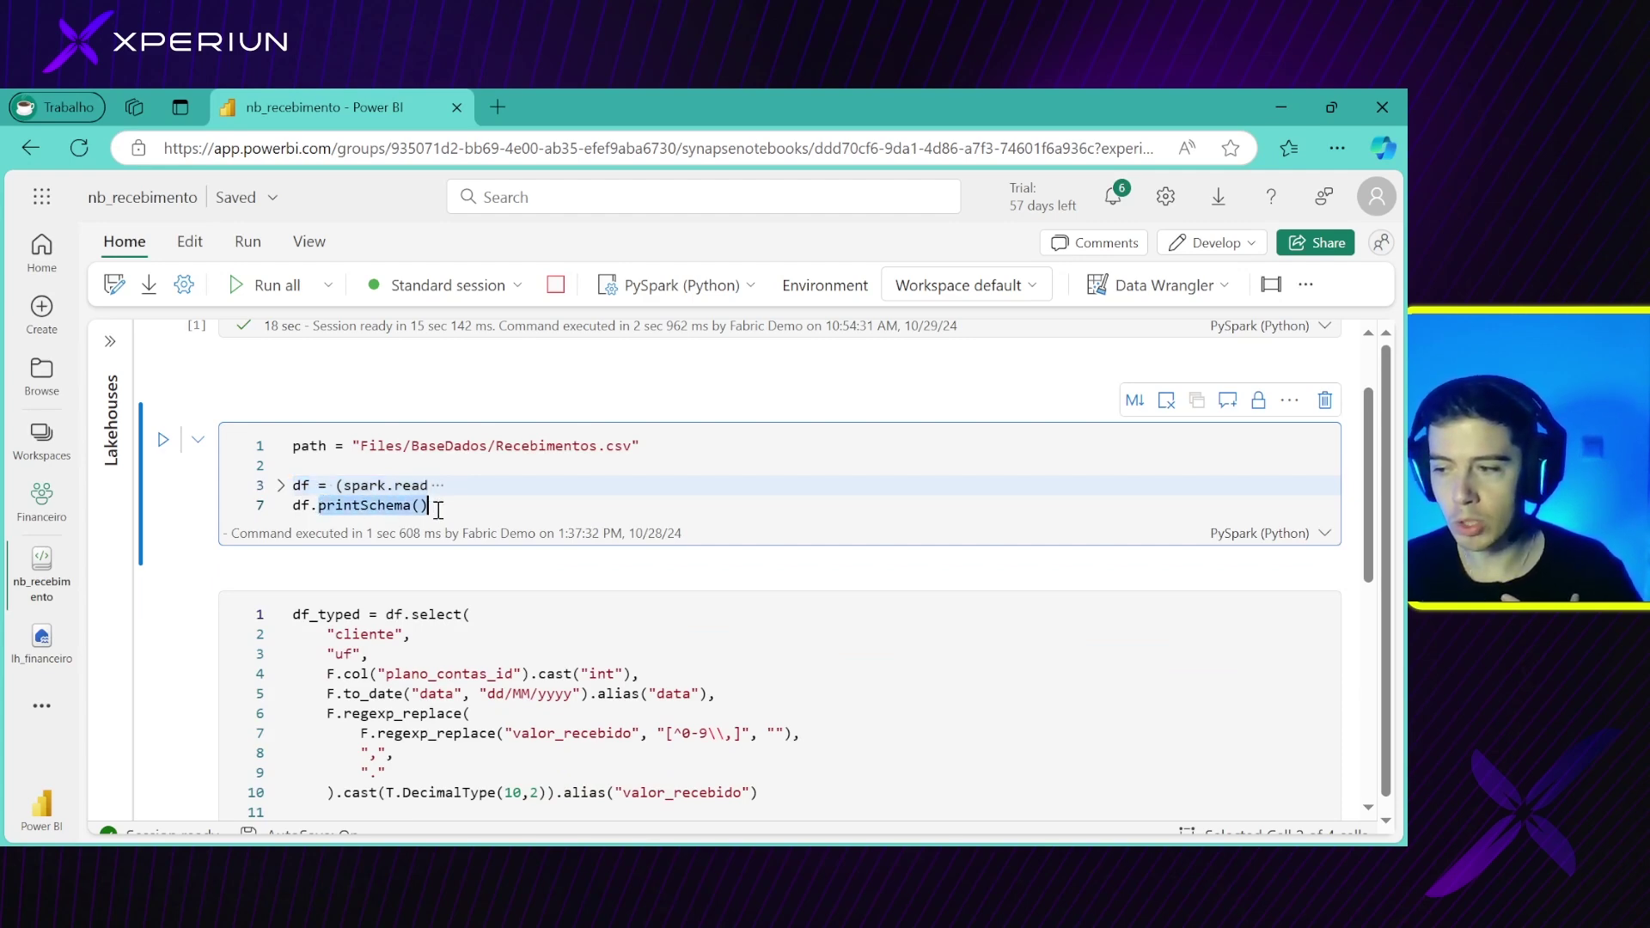
pyautogui.click(438, 511)
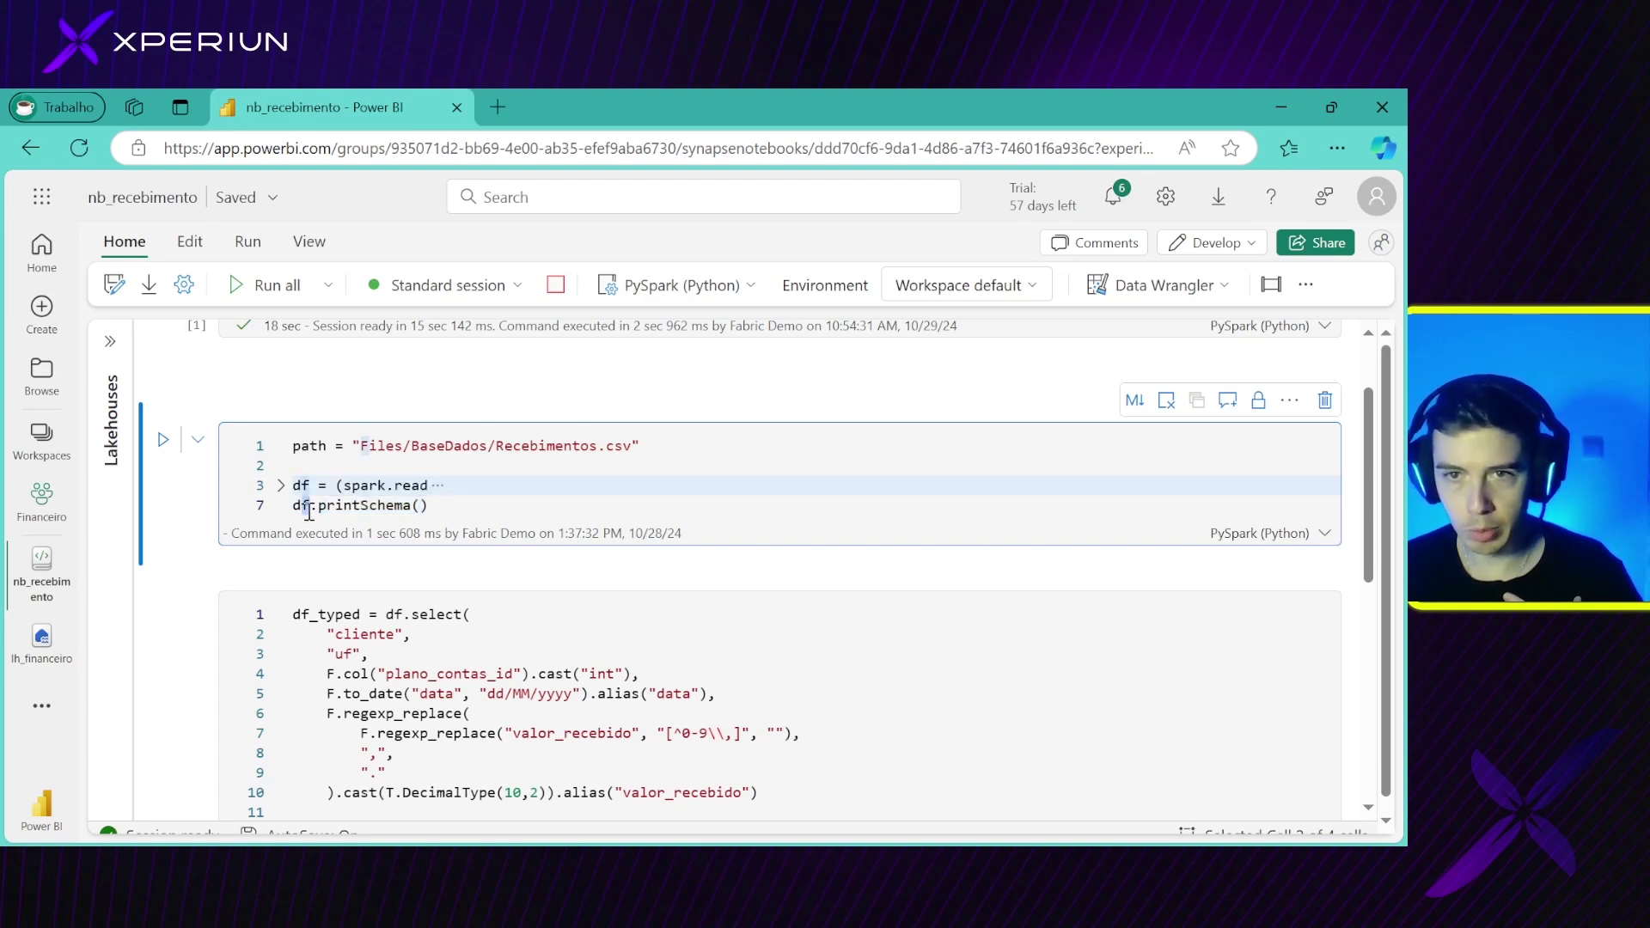
pyautogui.moveTo(318, 508); pyautogui.dragTo(434, 511)
pyautogui.click(452, 516)
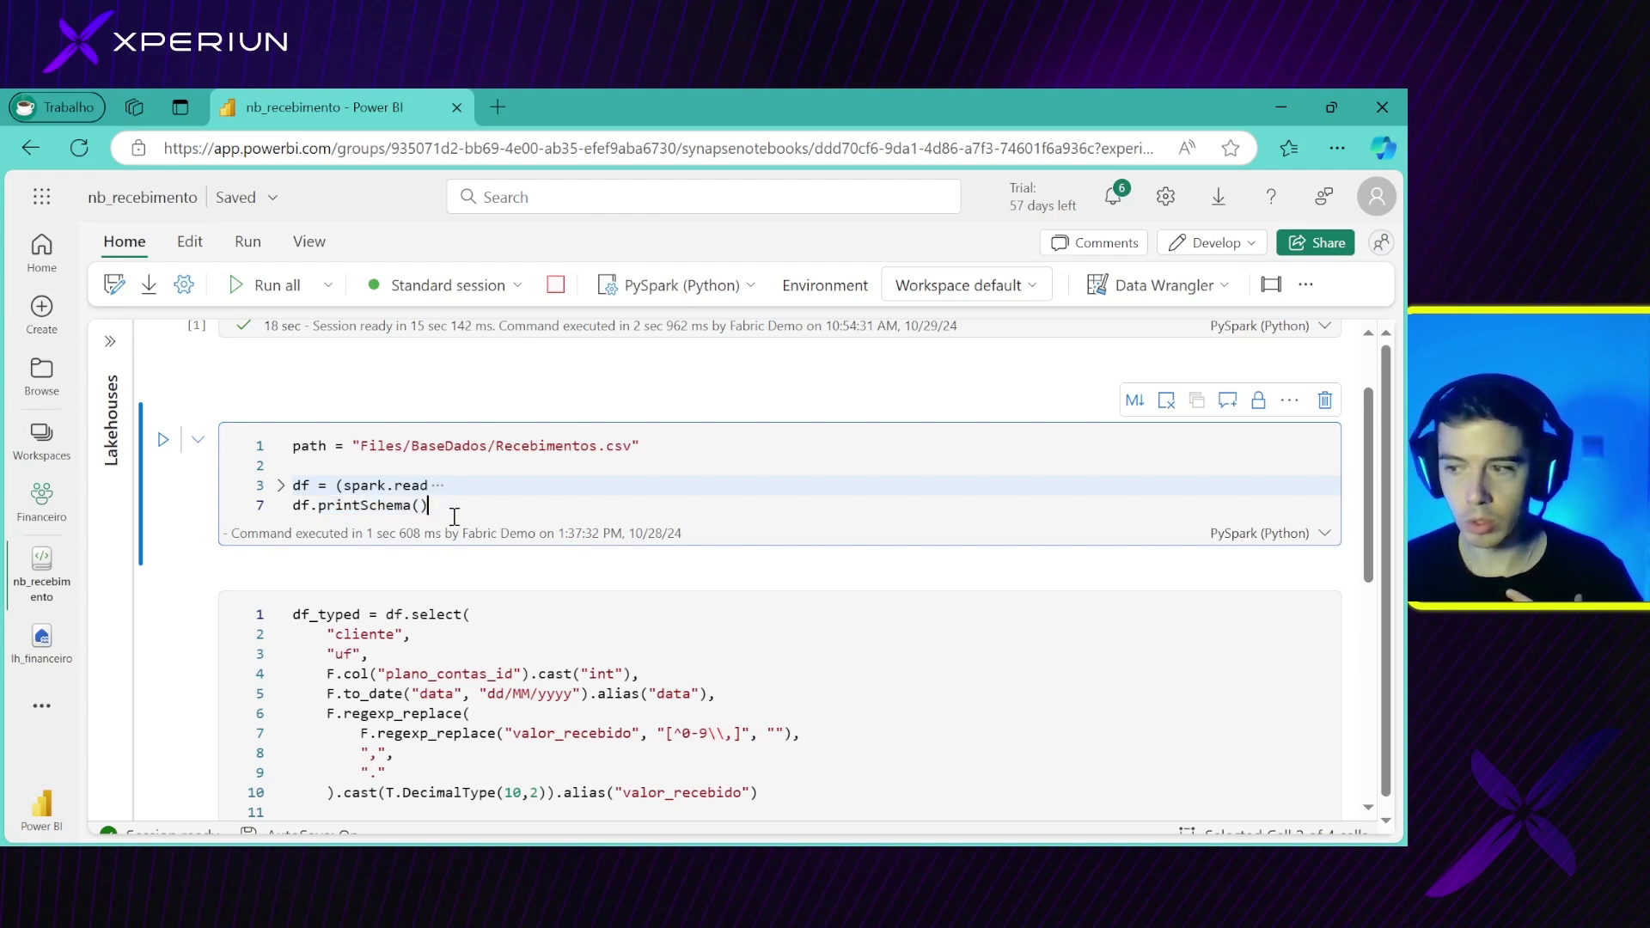
# Run the second cell and examine the column names and types in the printed schema
pyautogui.click(164, 441)
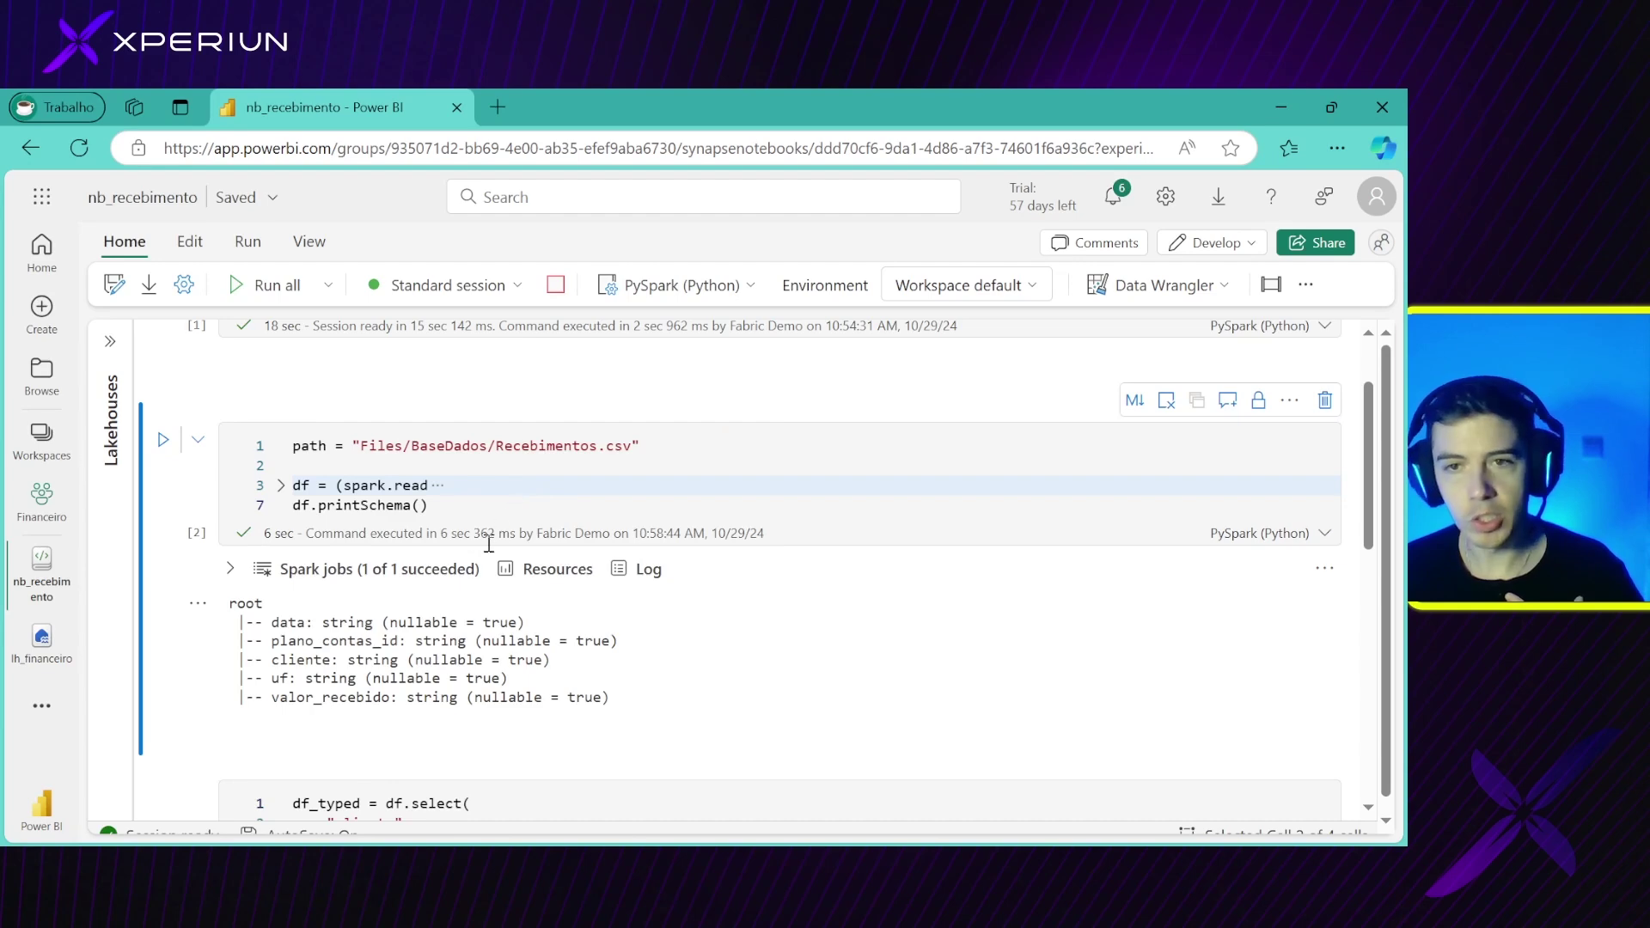
pyautogui.moveTo(231, 603); pyautogui.dragTo(624, 704)
pyautogui.click(626, 708)
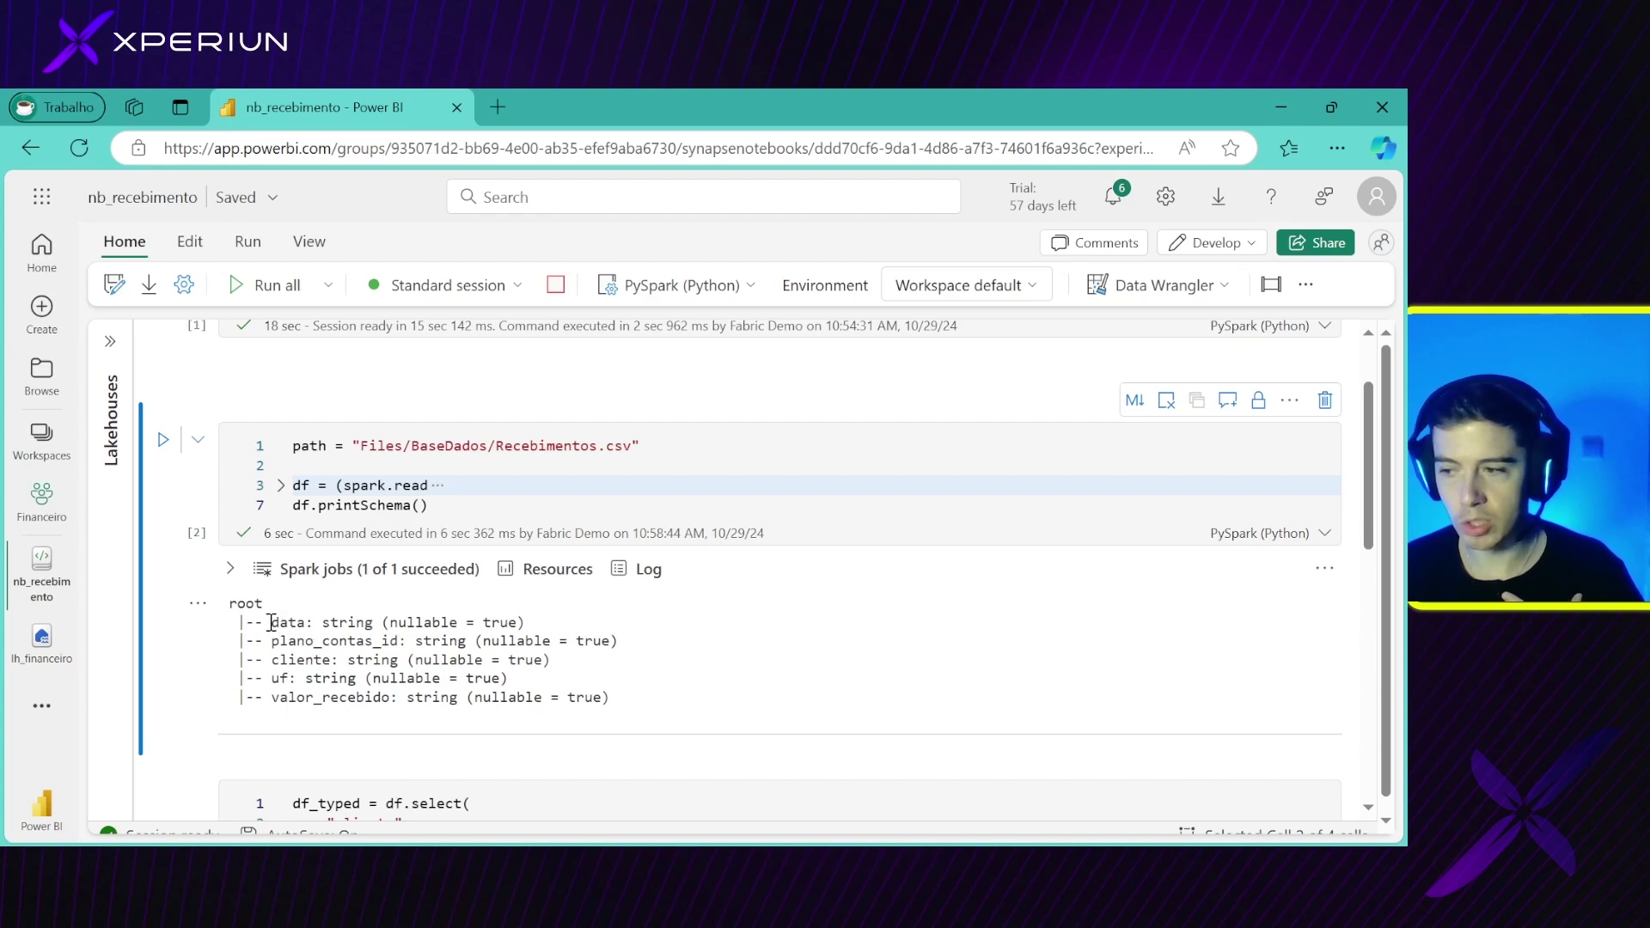
pyautogui.moveTo(272, 623); pyautogui.dragTo(291, 622)
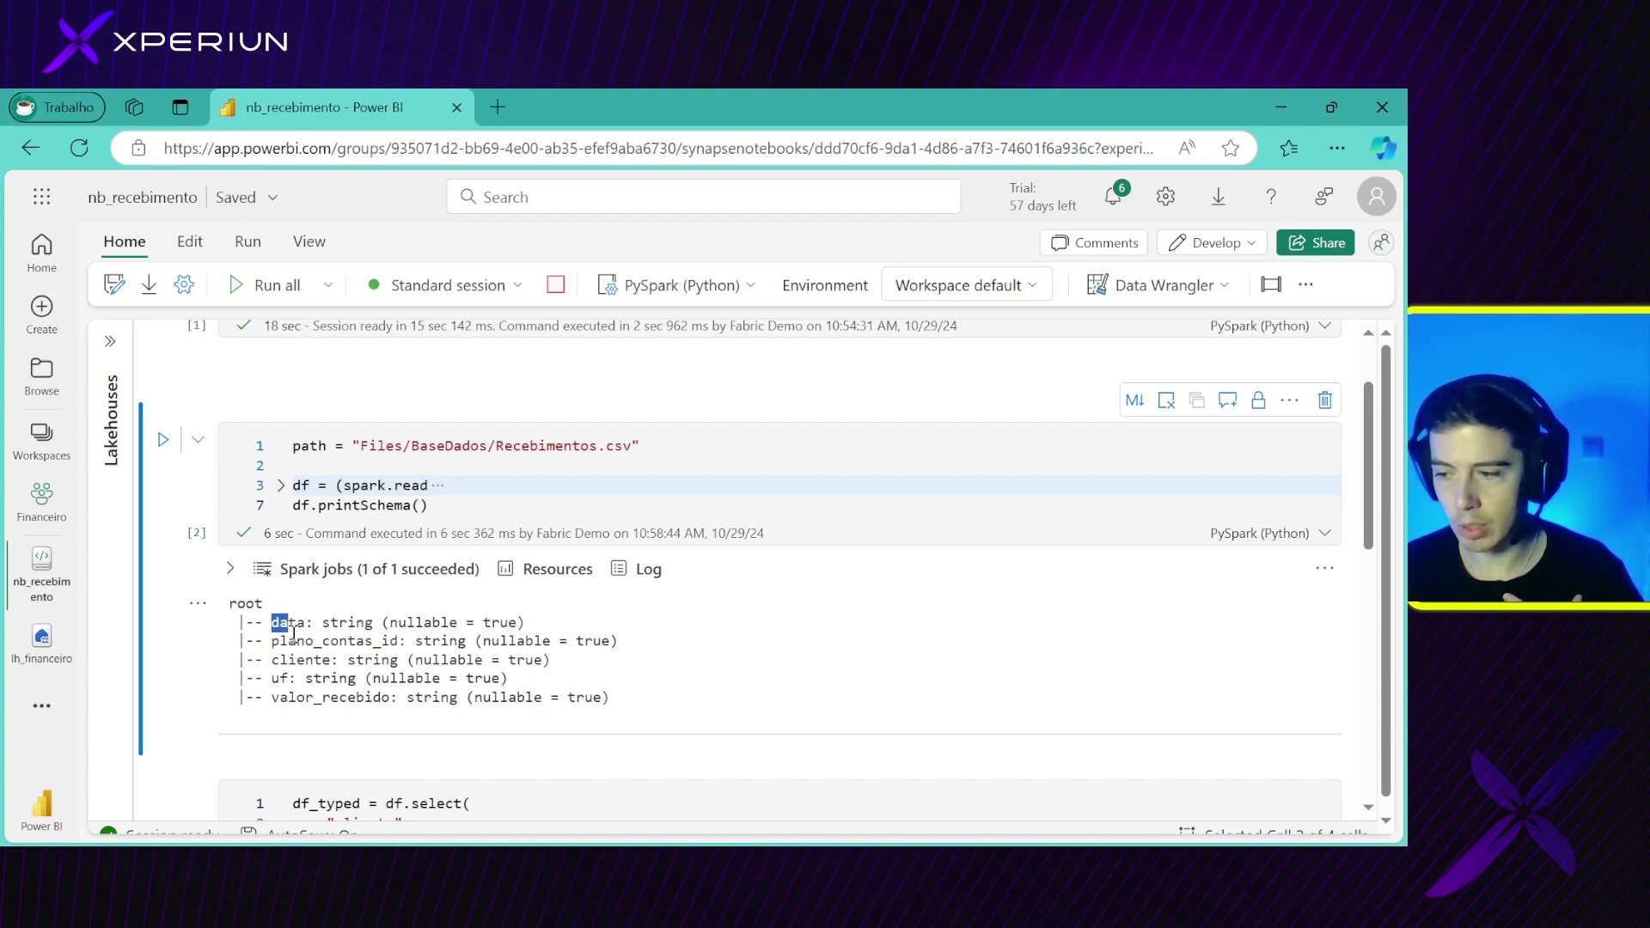
pyautogui.click(295, 660)
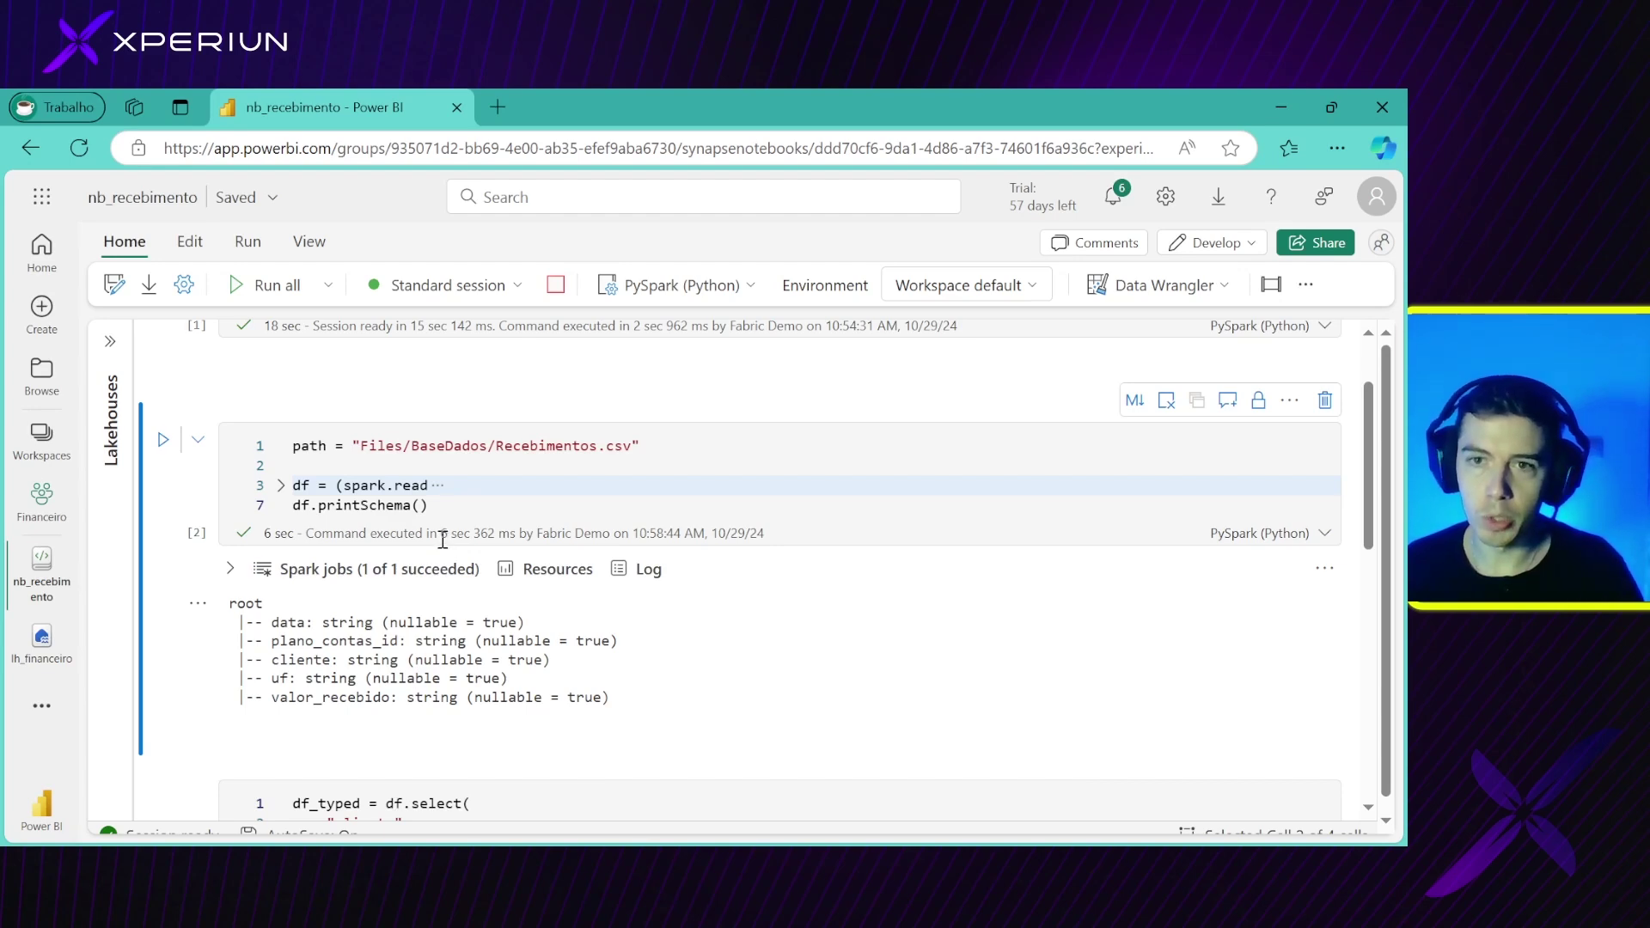
# Unfold the df definition in the second cell and place the cursor in its .options line
pyautogui.scroll(1, 442, 539)
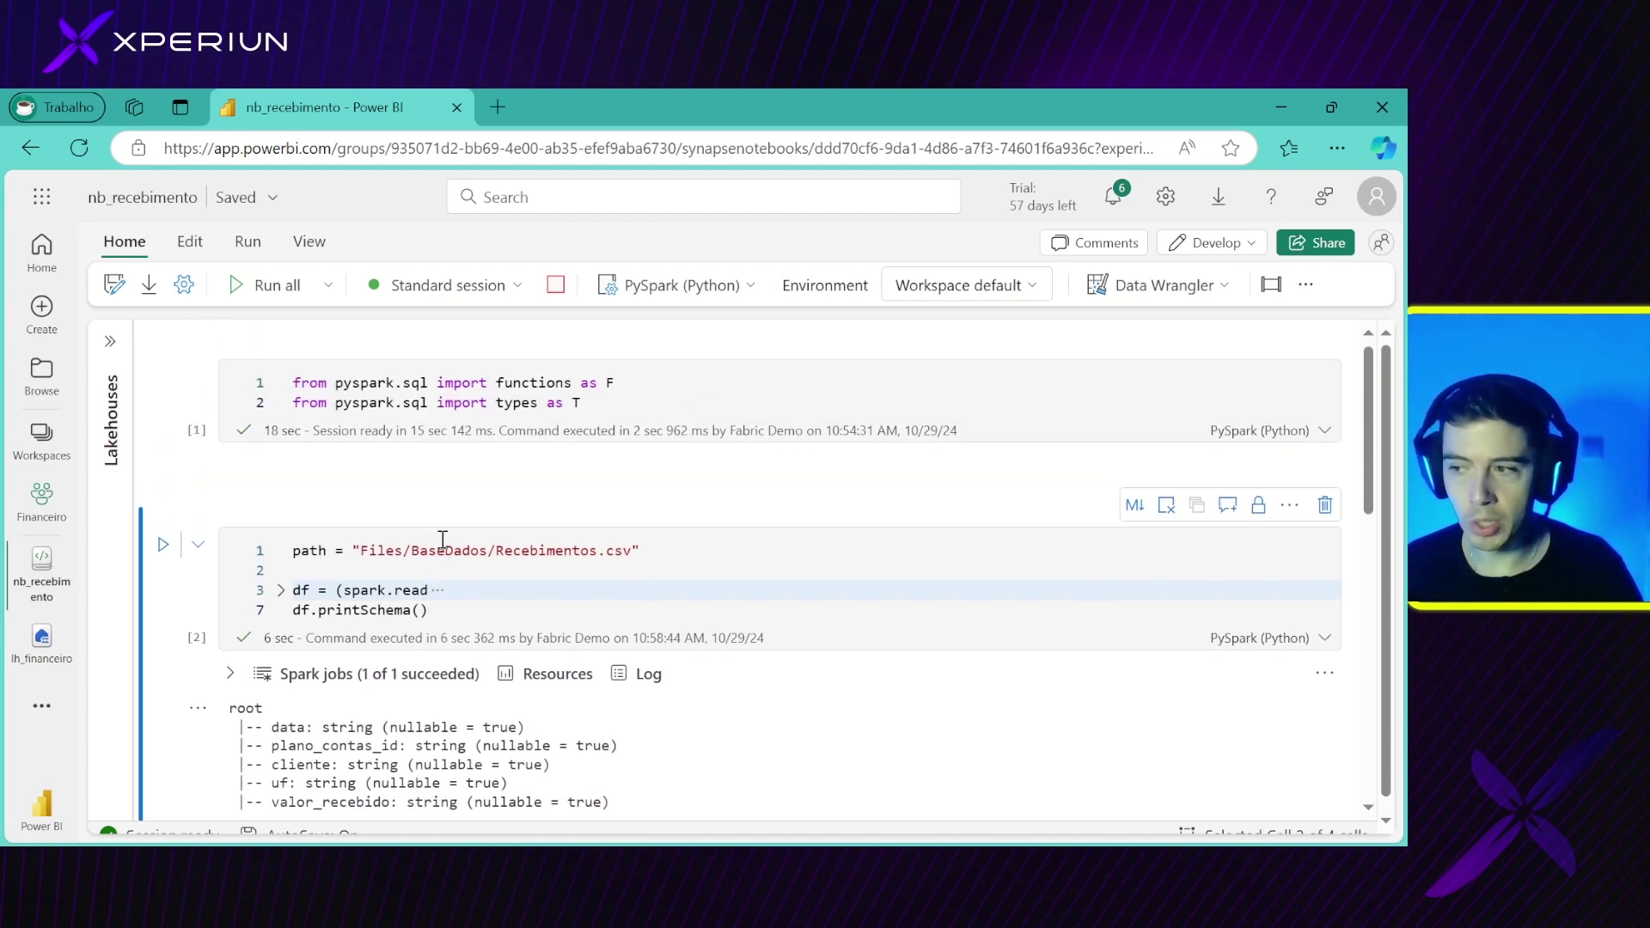
pyautogui.click(281, 595)
pyautogui.click(395, 615)
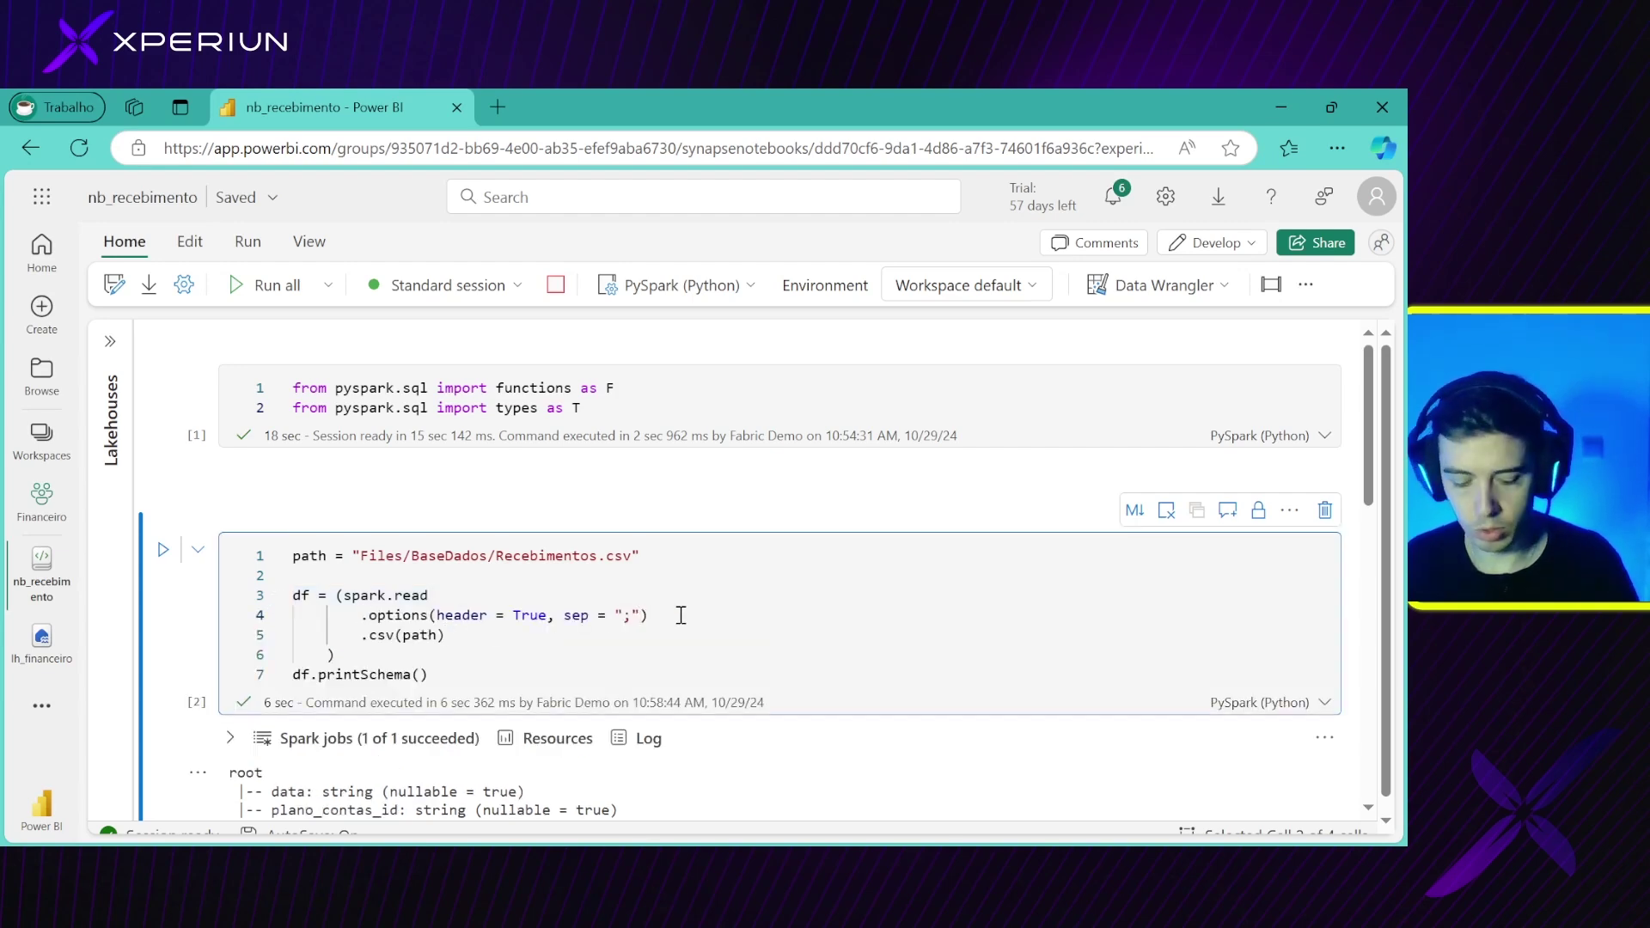
# Add inferSchema = True to the .options call in the second cell and run the cell
pyautogui.write(', i')
pyautogui.write('nferSchema =')
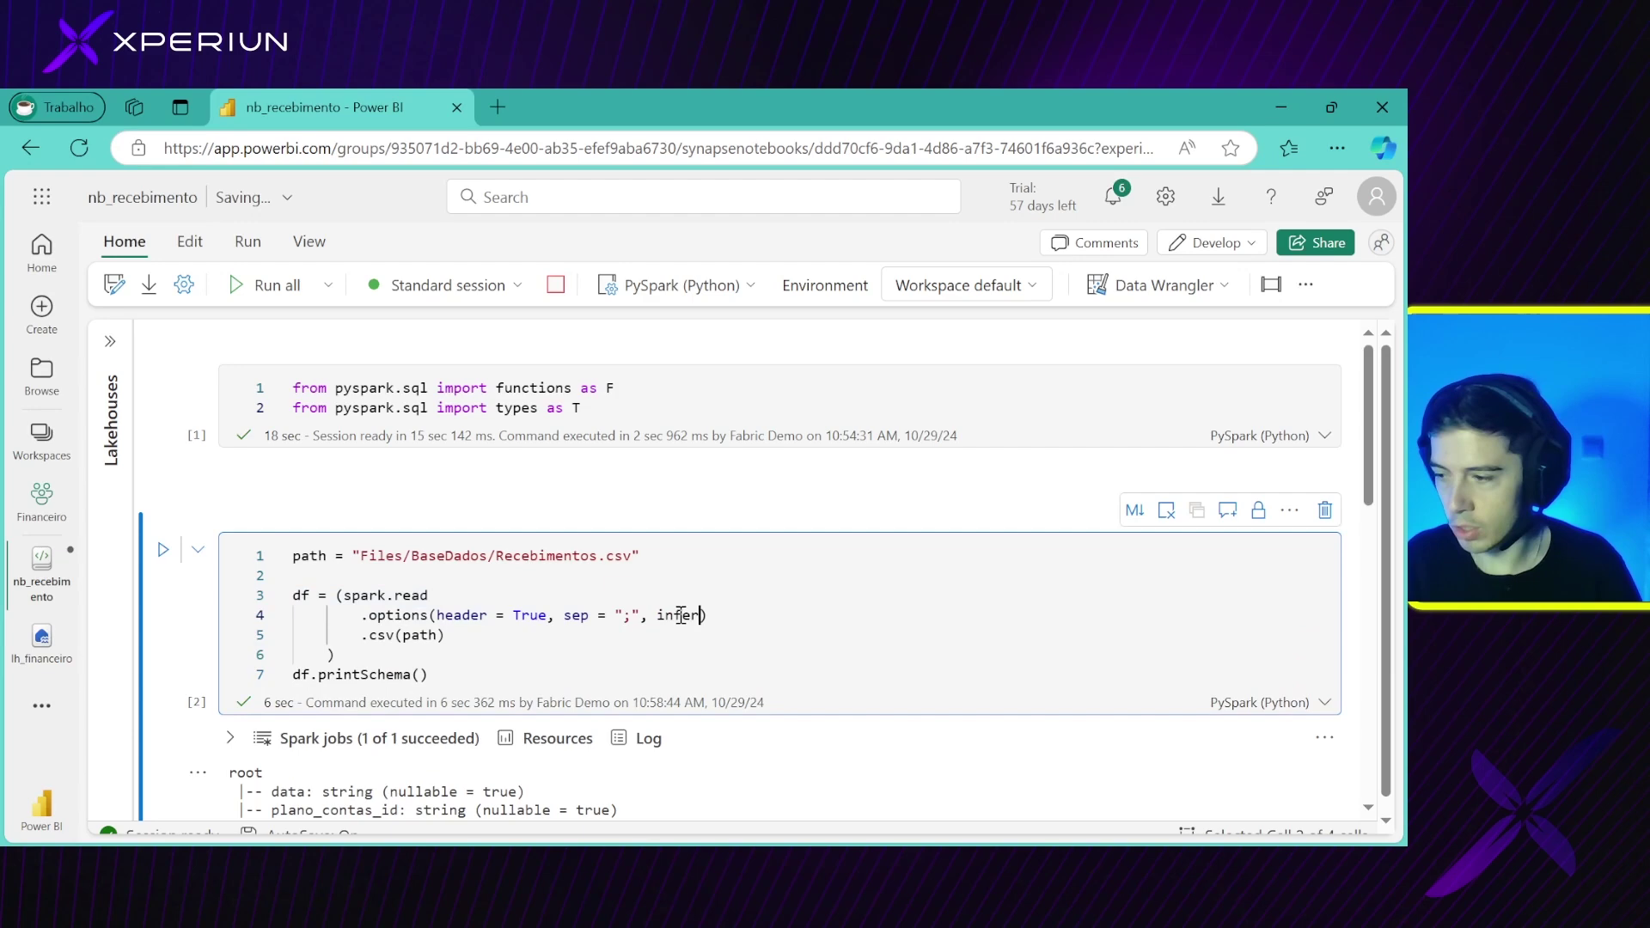
pyautogui.write(' True')
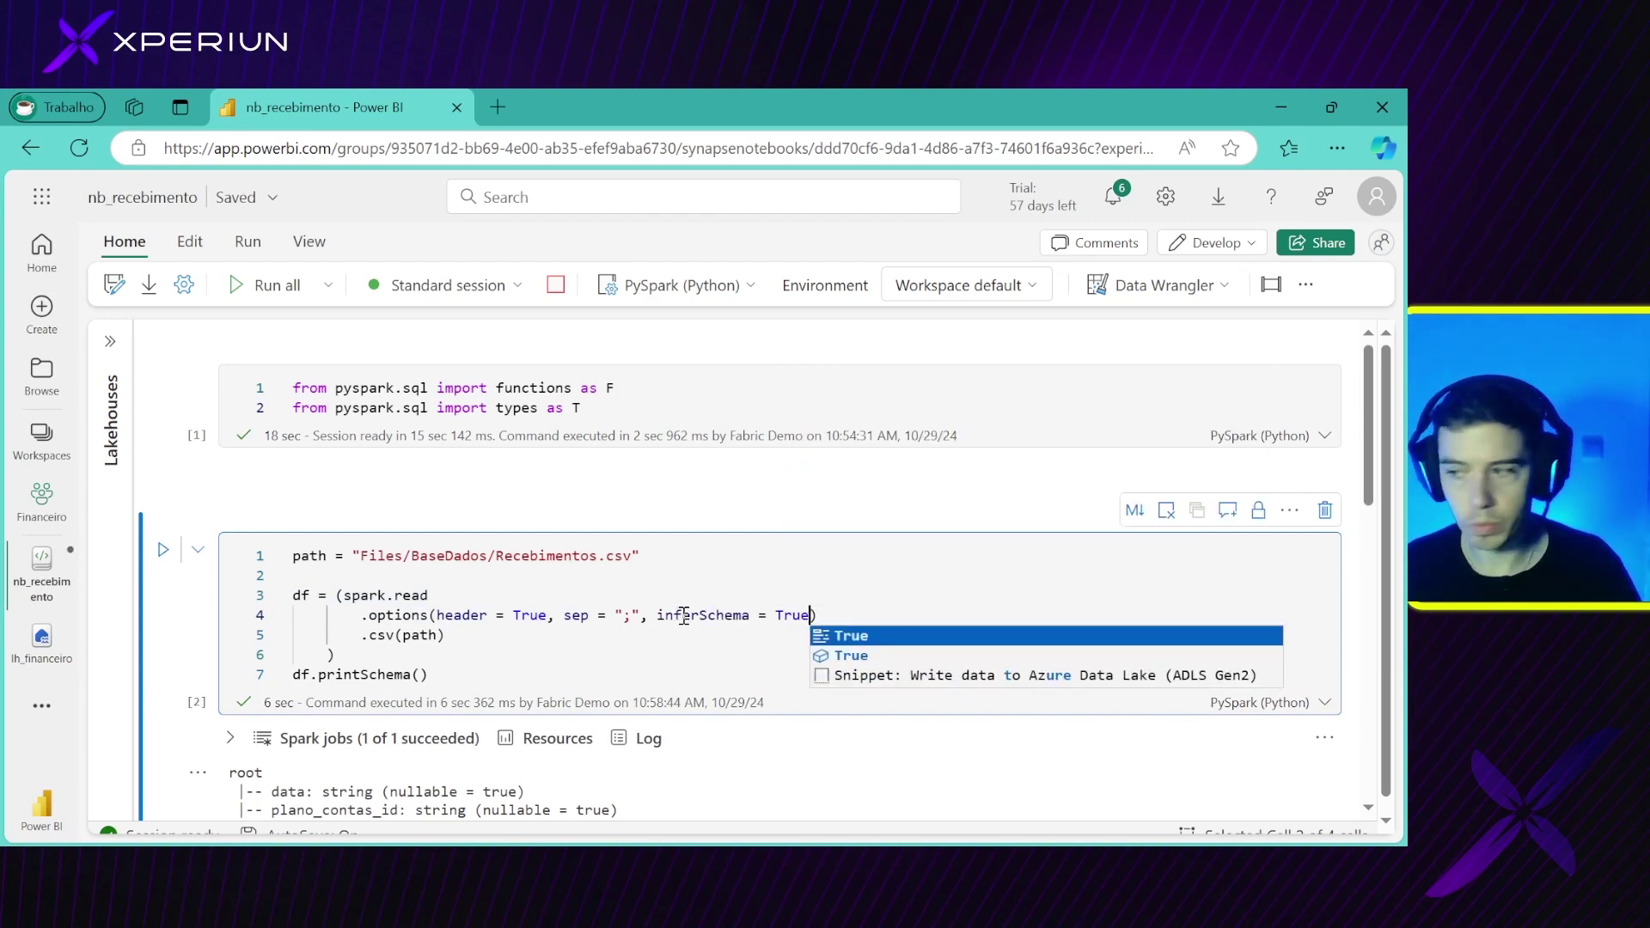
pyautogui.click(684, 616)
pyautogui.scroll(-1, 397, 539)
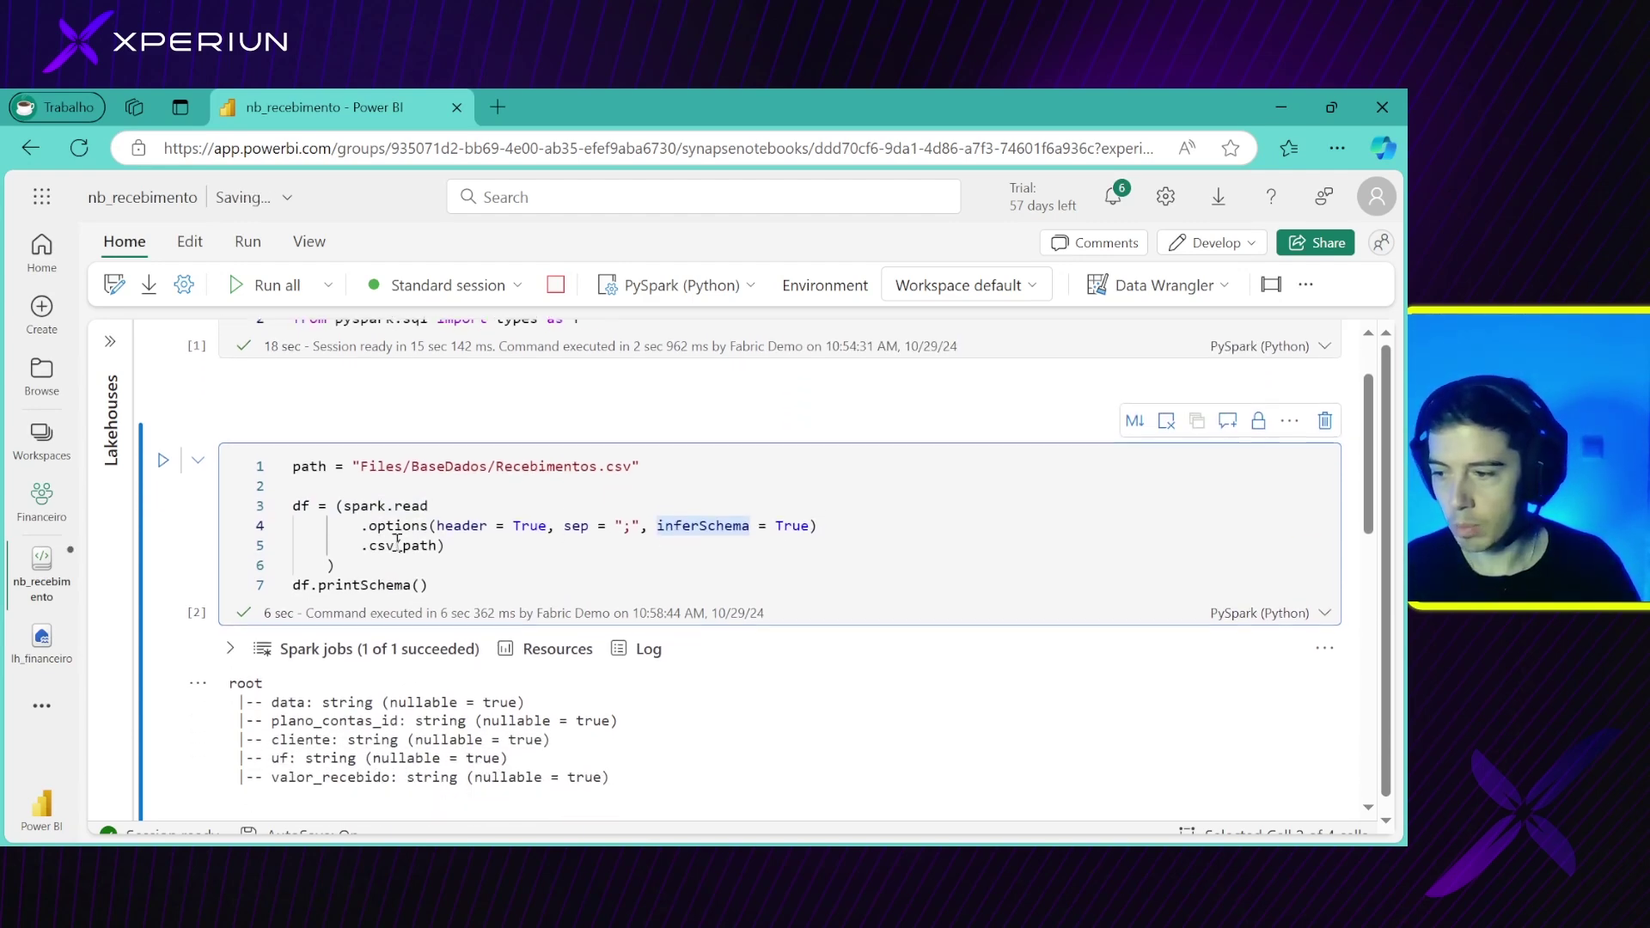
pyautogui.click(164, 442)
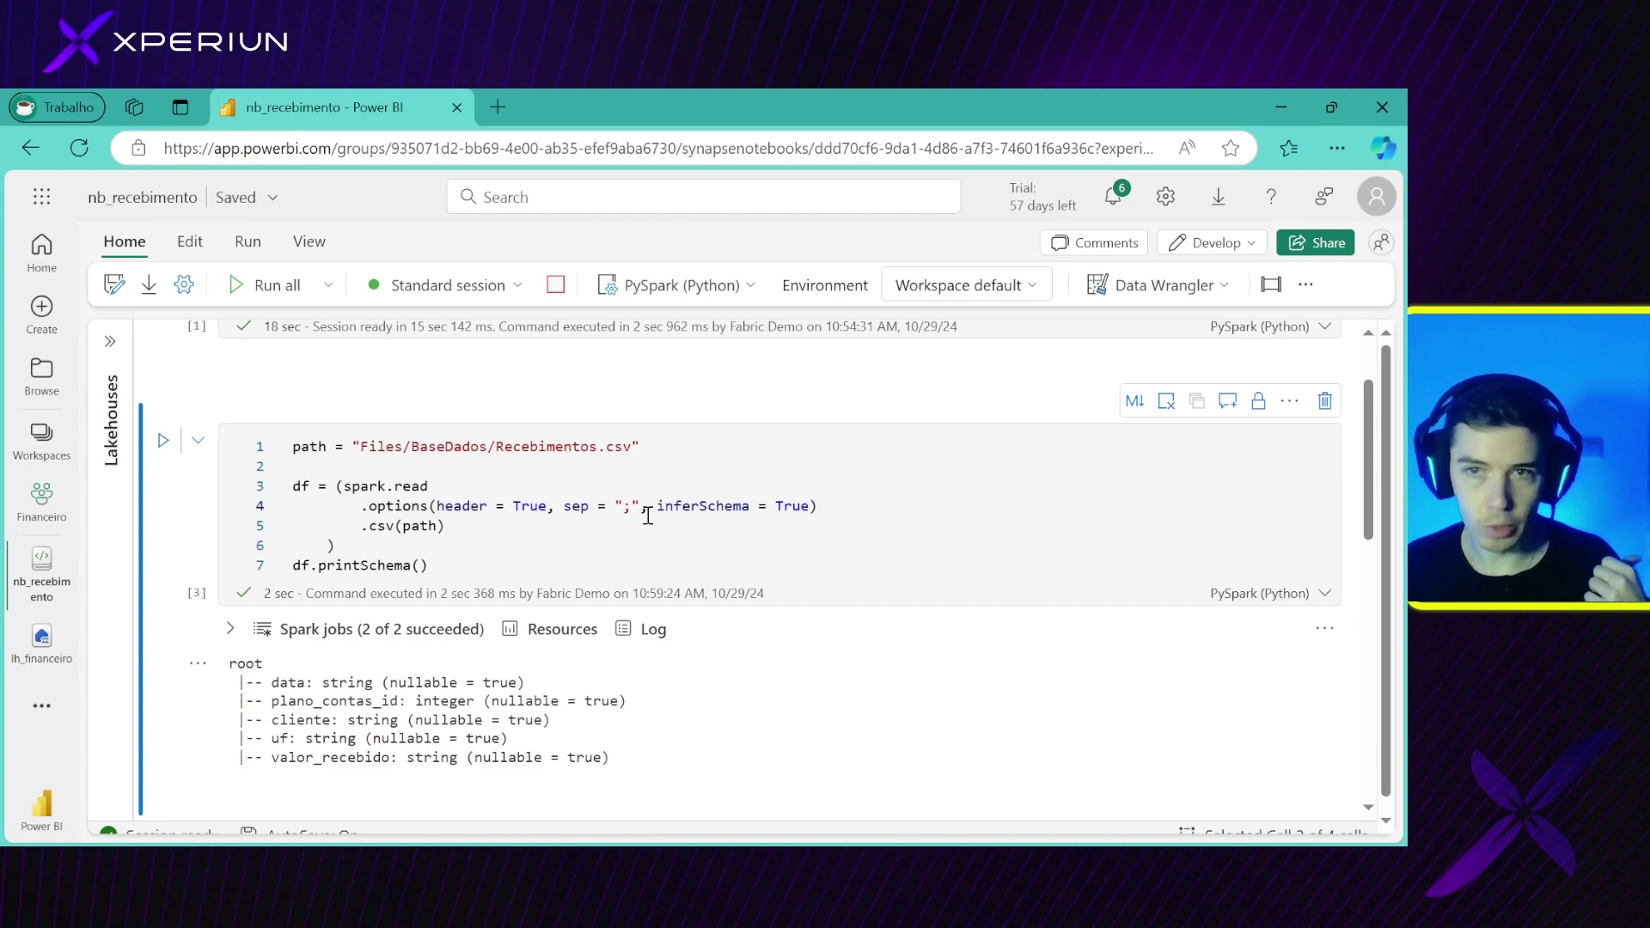
# Examine the inferred types of plano_contas_id, data and valor_recebido in the printed schema
pyautogui.scroll(-1, 648, 515)
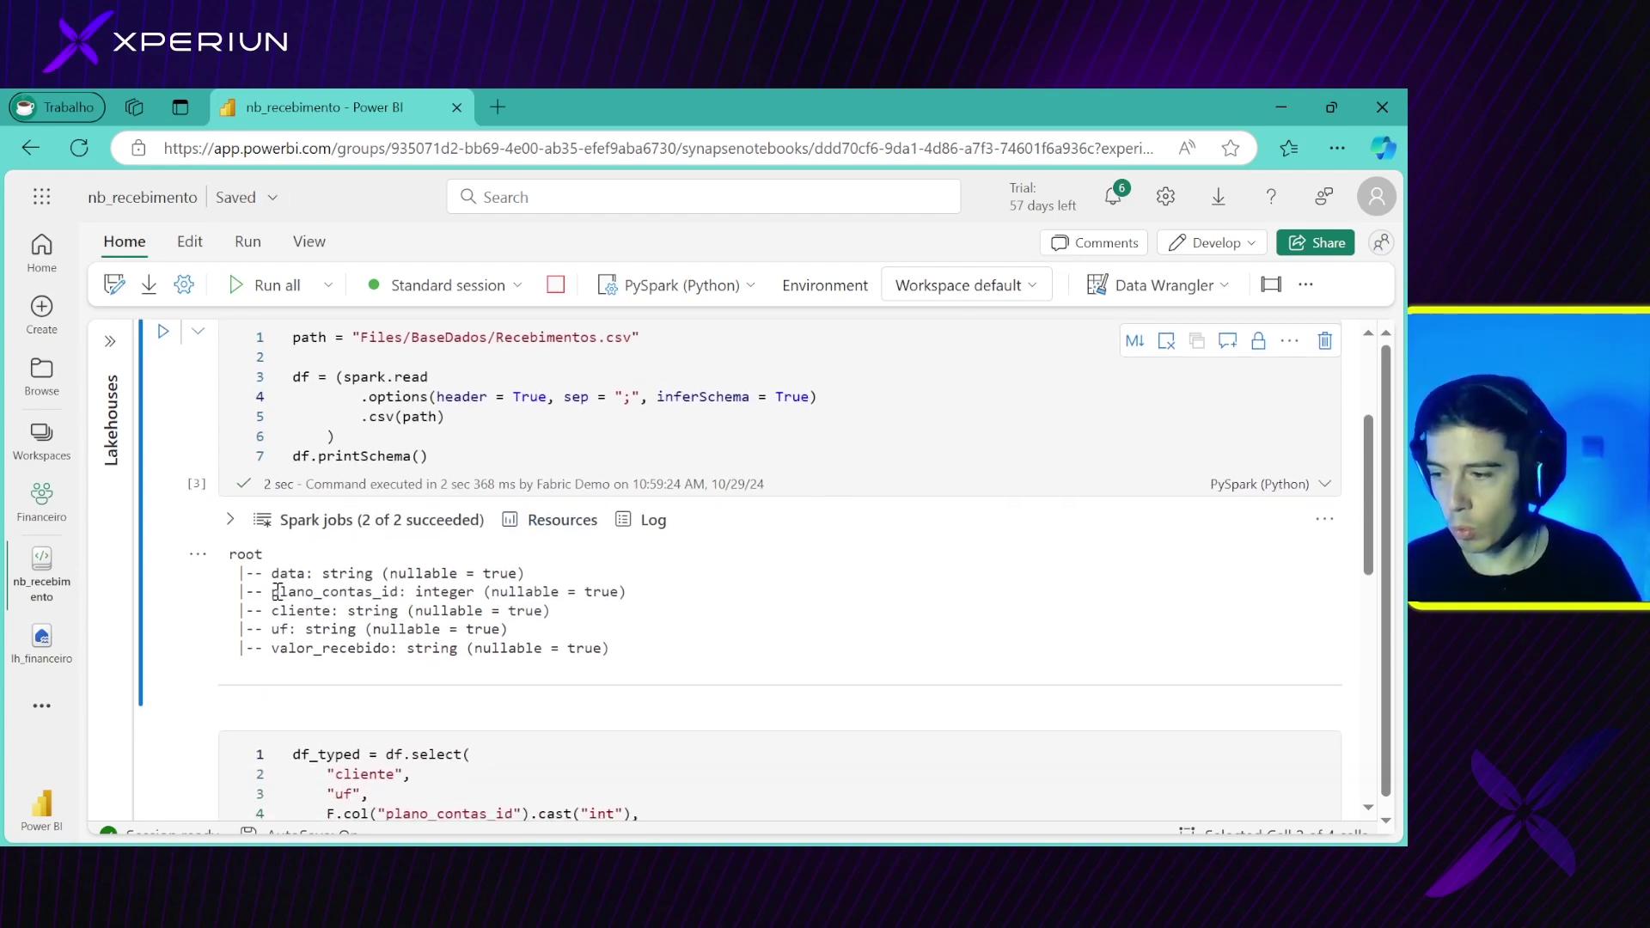
pyautogui.moveTo(277, 591); pyautogui.dragTo(635, 606)
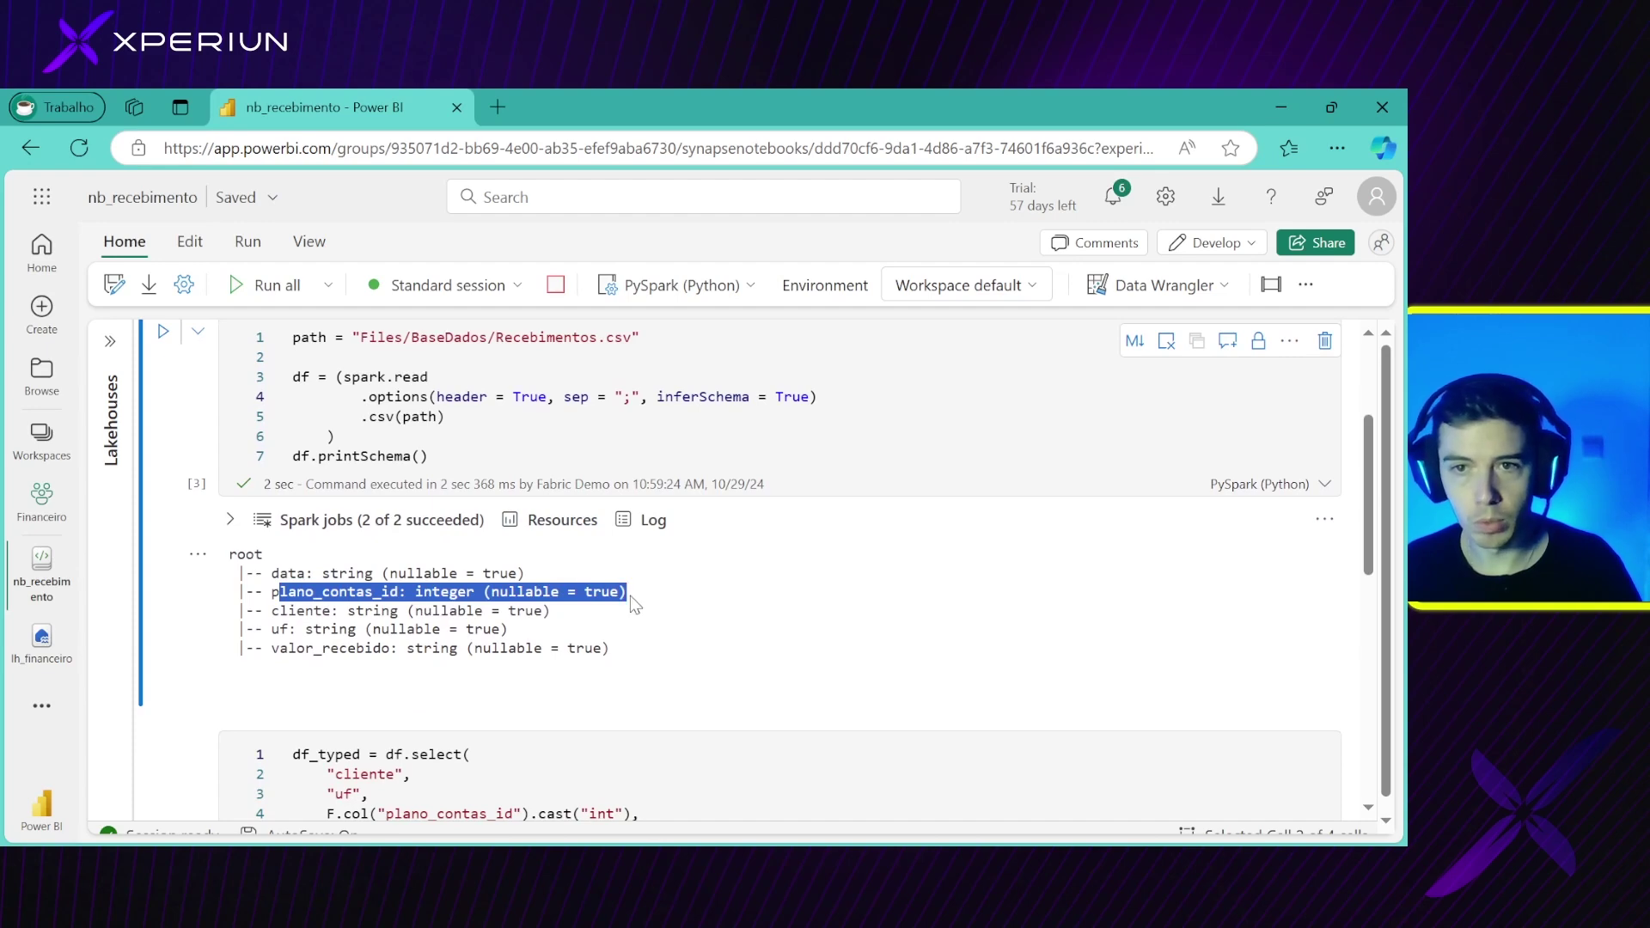
pyautogui.click(568, 586)
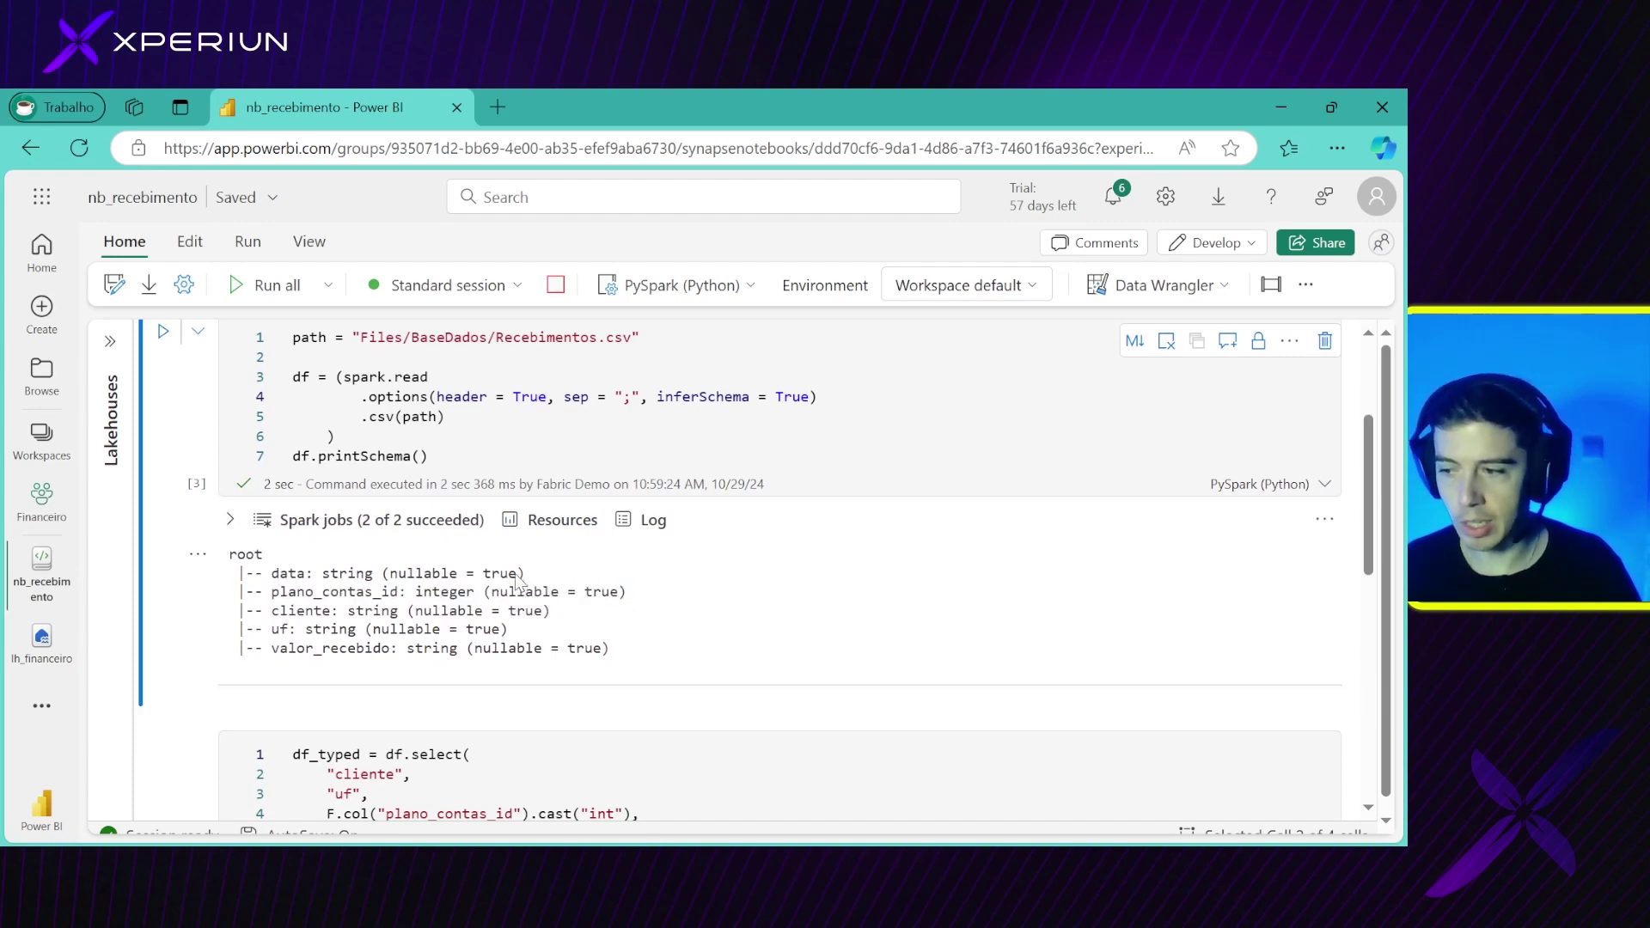
pyautogui.moveTo(524, 582); pyautogui.dragTo(267, 579)
pyautogui.click(395, 605)
pyautogui.moveTo(601, 649); pyautogui.dragTo(330, 649)
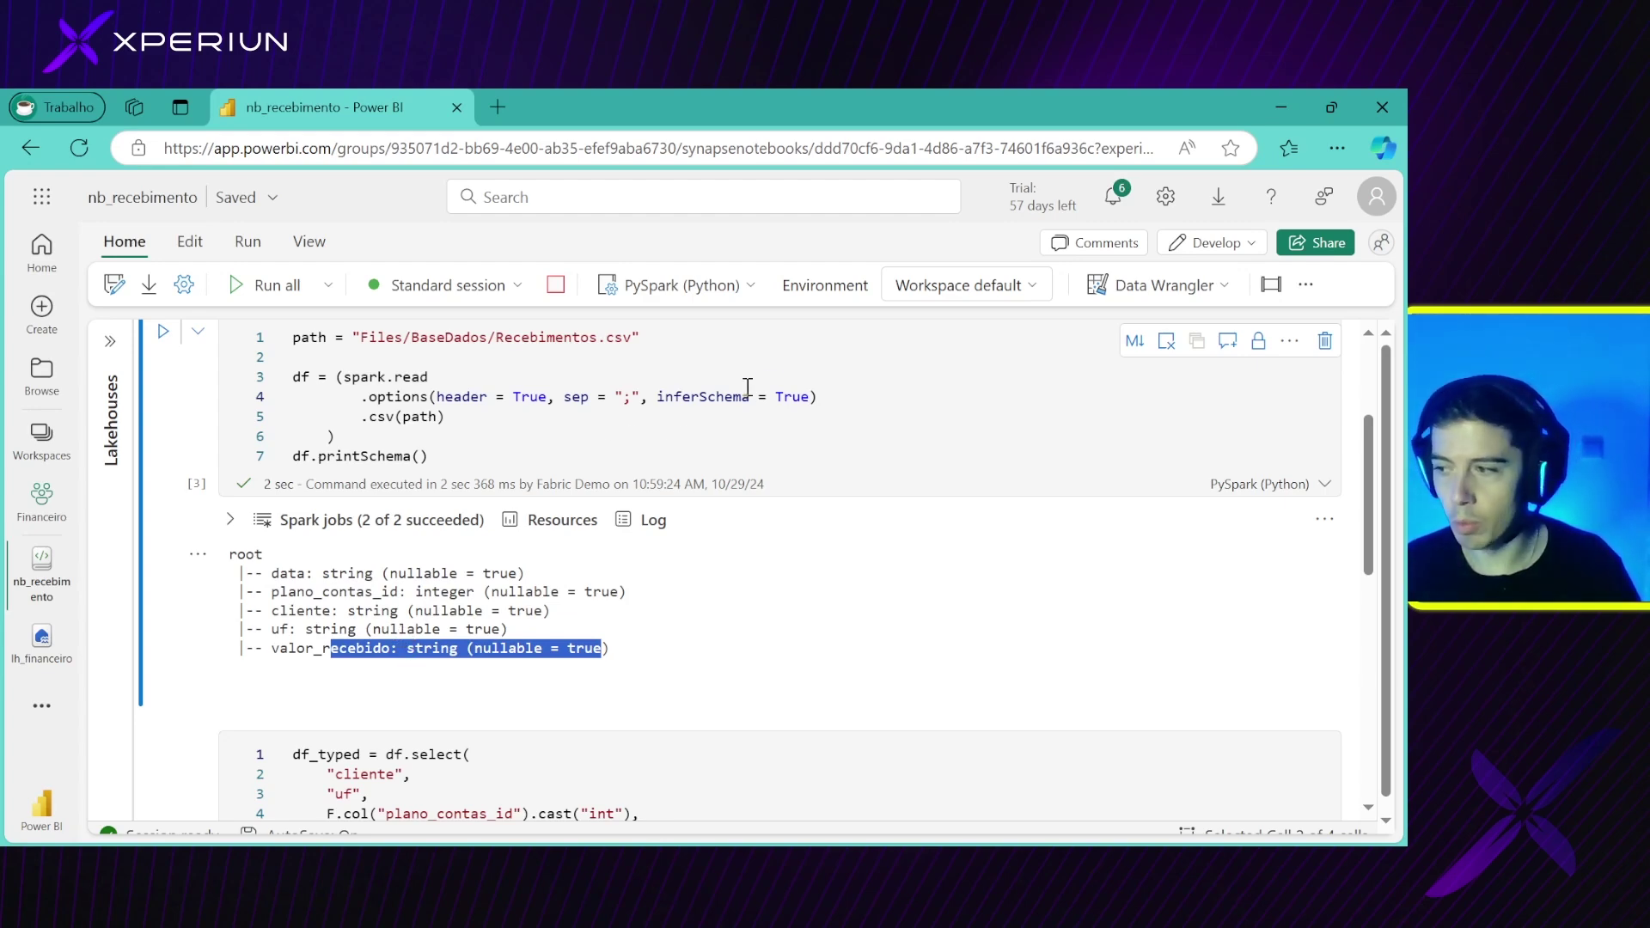
# Remove the inferSchema = True option from the .options call and run the second cell again
pyautogui.moveTo(810, 396); pyautogui.dragTo(660, 404)
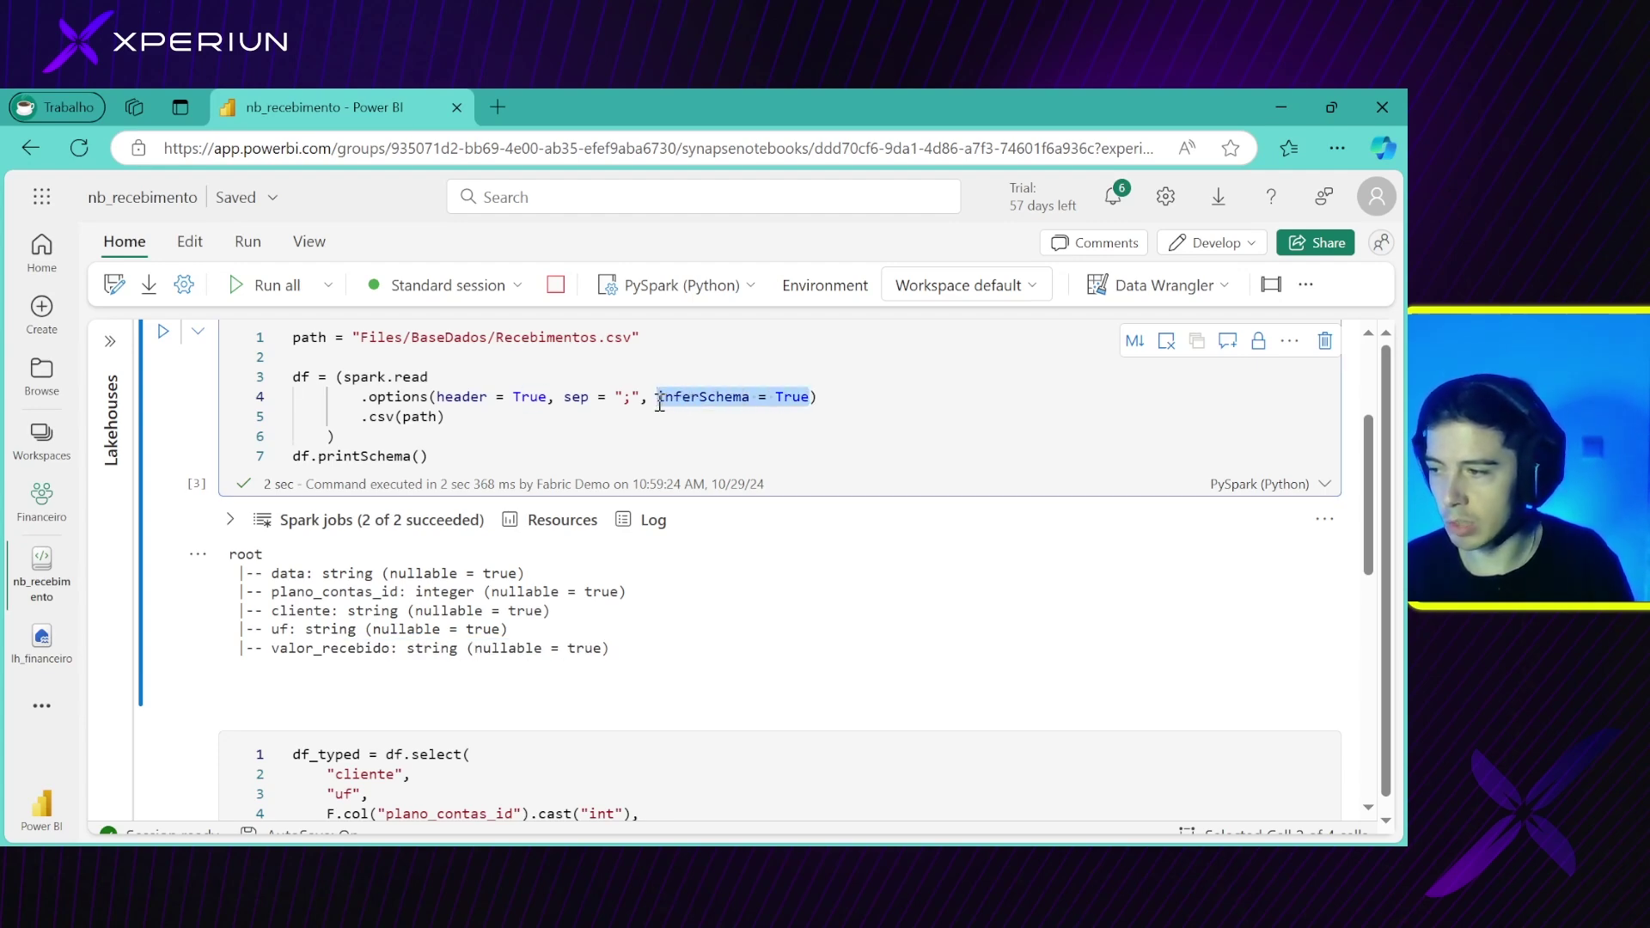
pyautogui.press('BackSpace')
pyautogui.press('BackSpace')
pyautogui.press('BackSpace')
pyautogui.scroll(1, 153, 423)
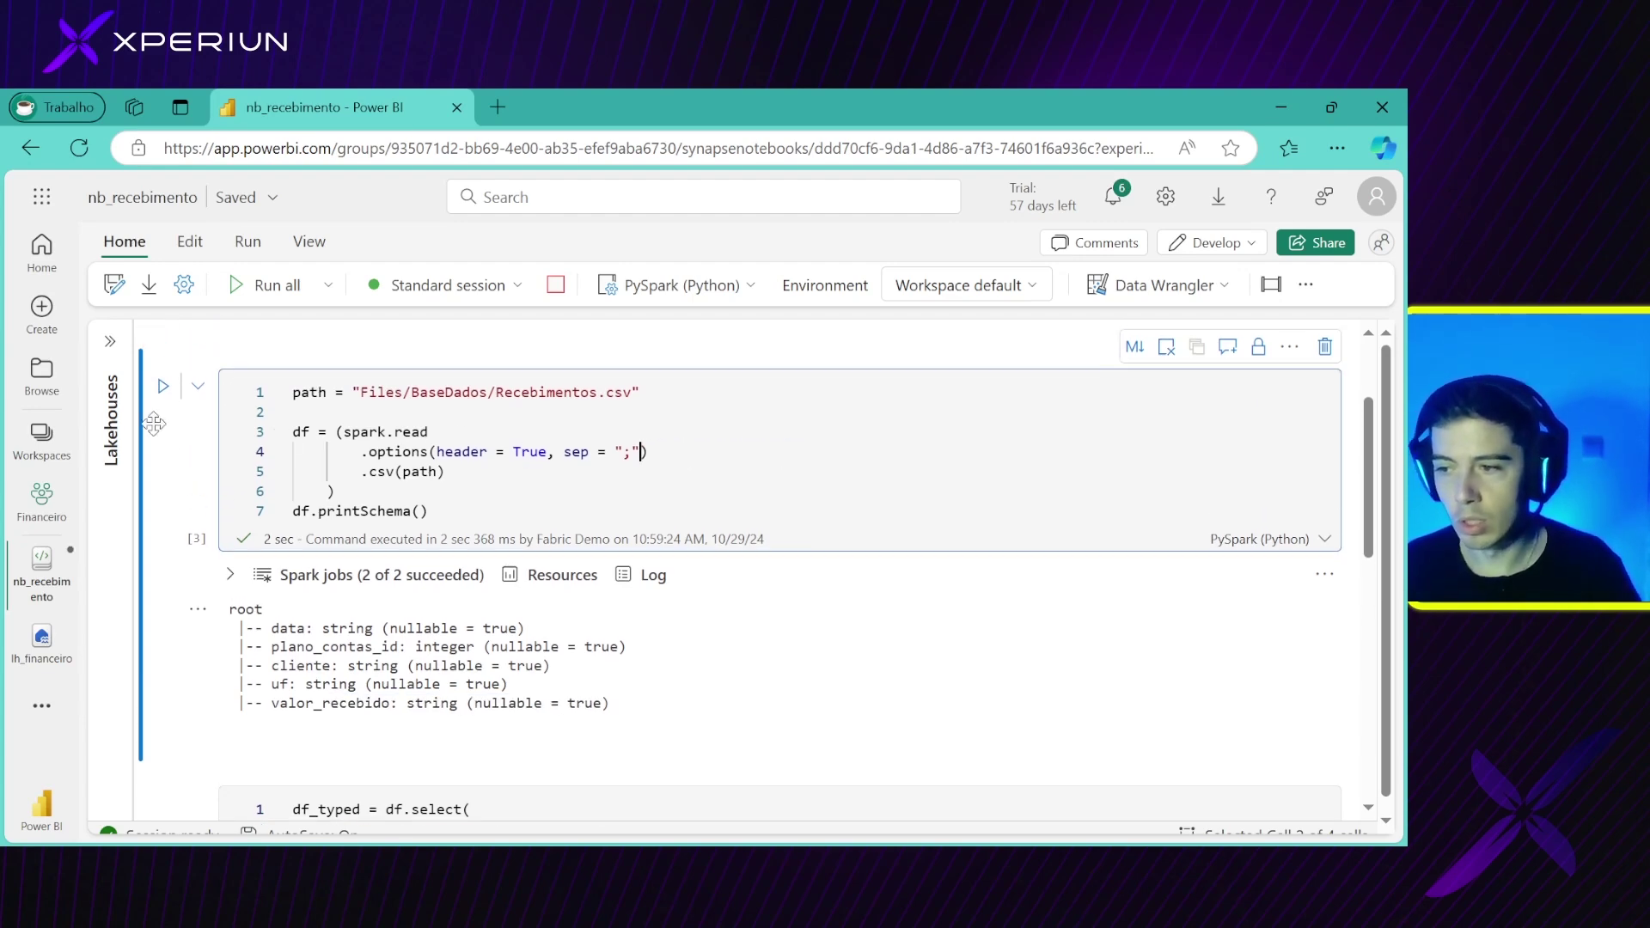
pyautogui.scroll(1, 153, 422)
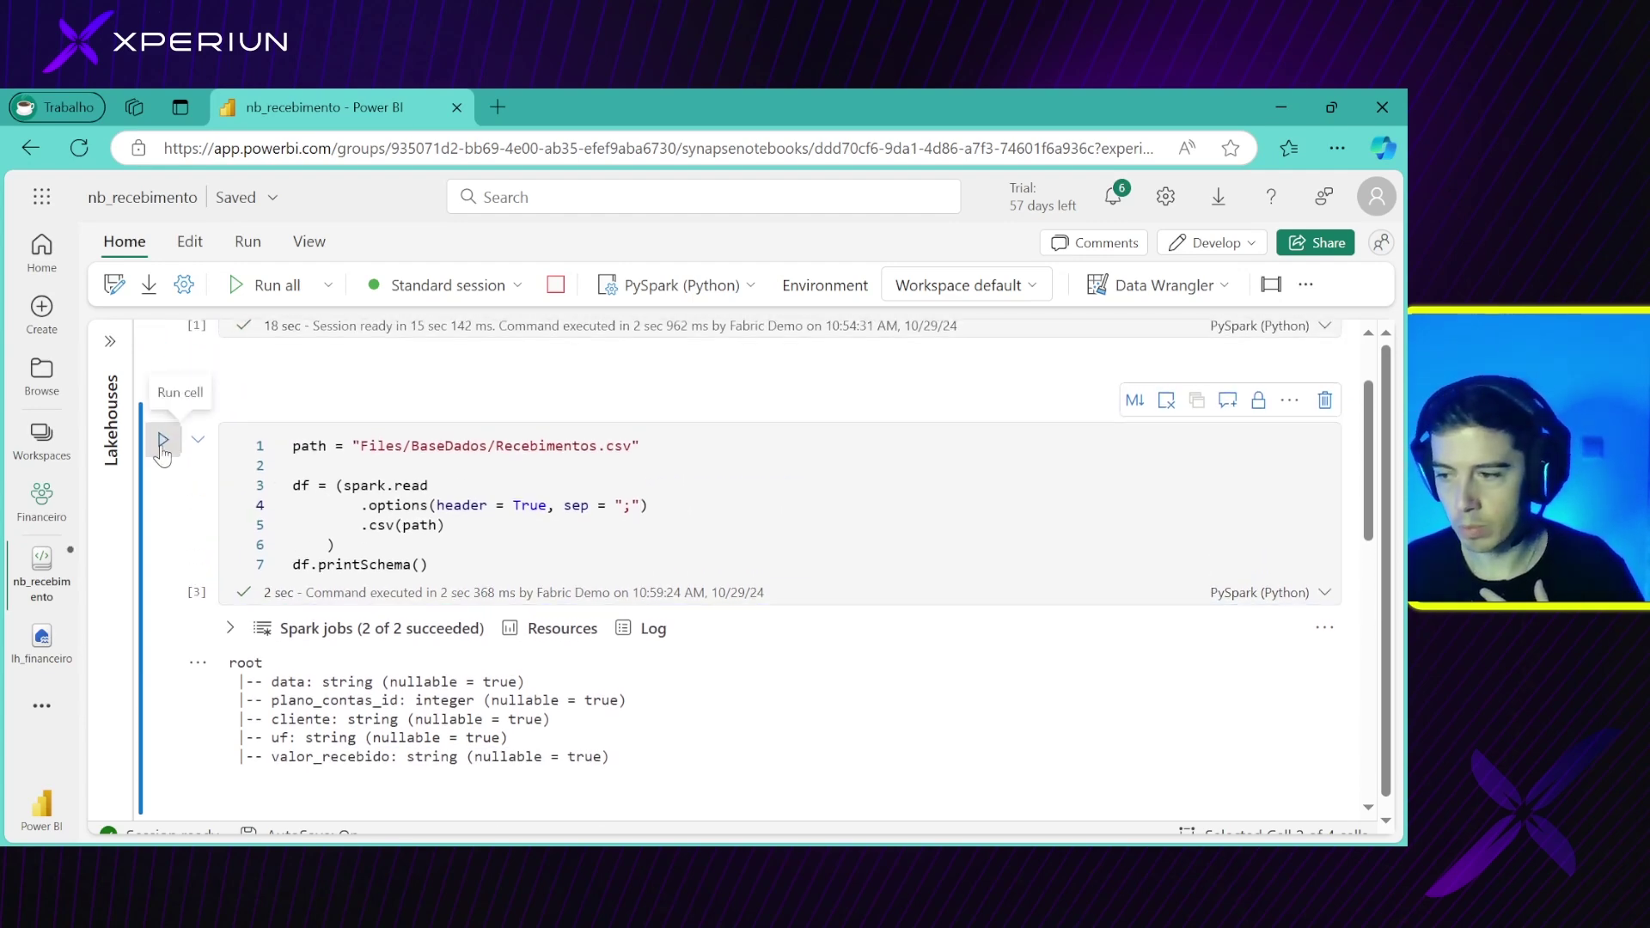
pyautogui.click(160, 449)
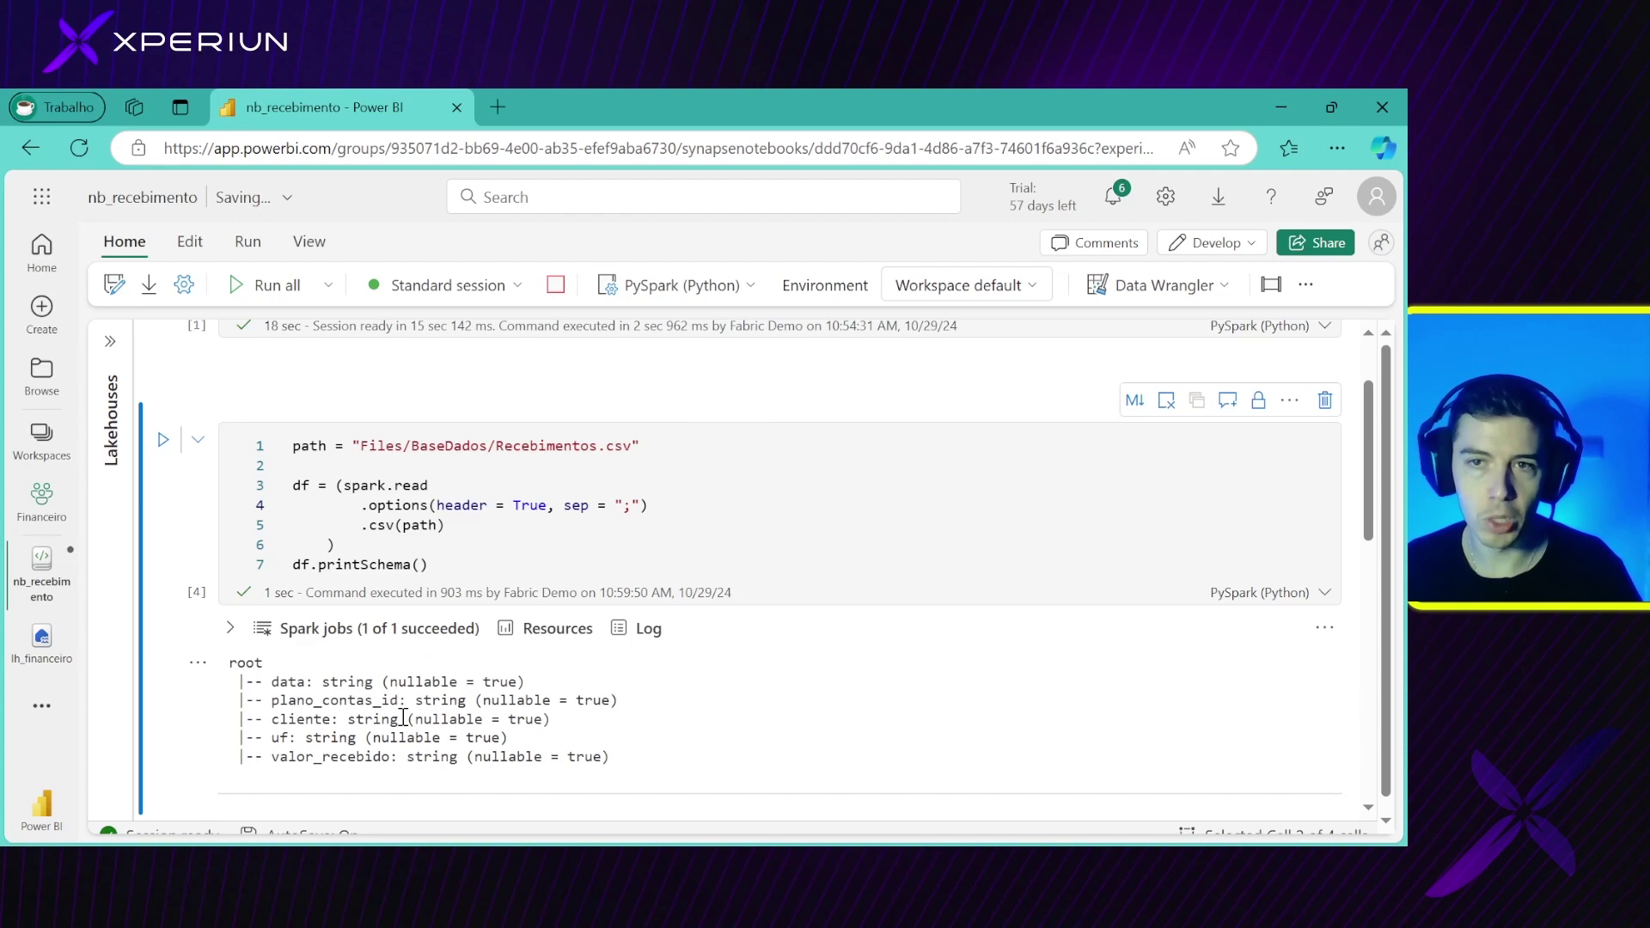
# Examine the df_typed cell and compare it with the df definition and printed schema above it
pyautogui.scroll(-10, 403, 717)
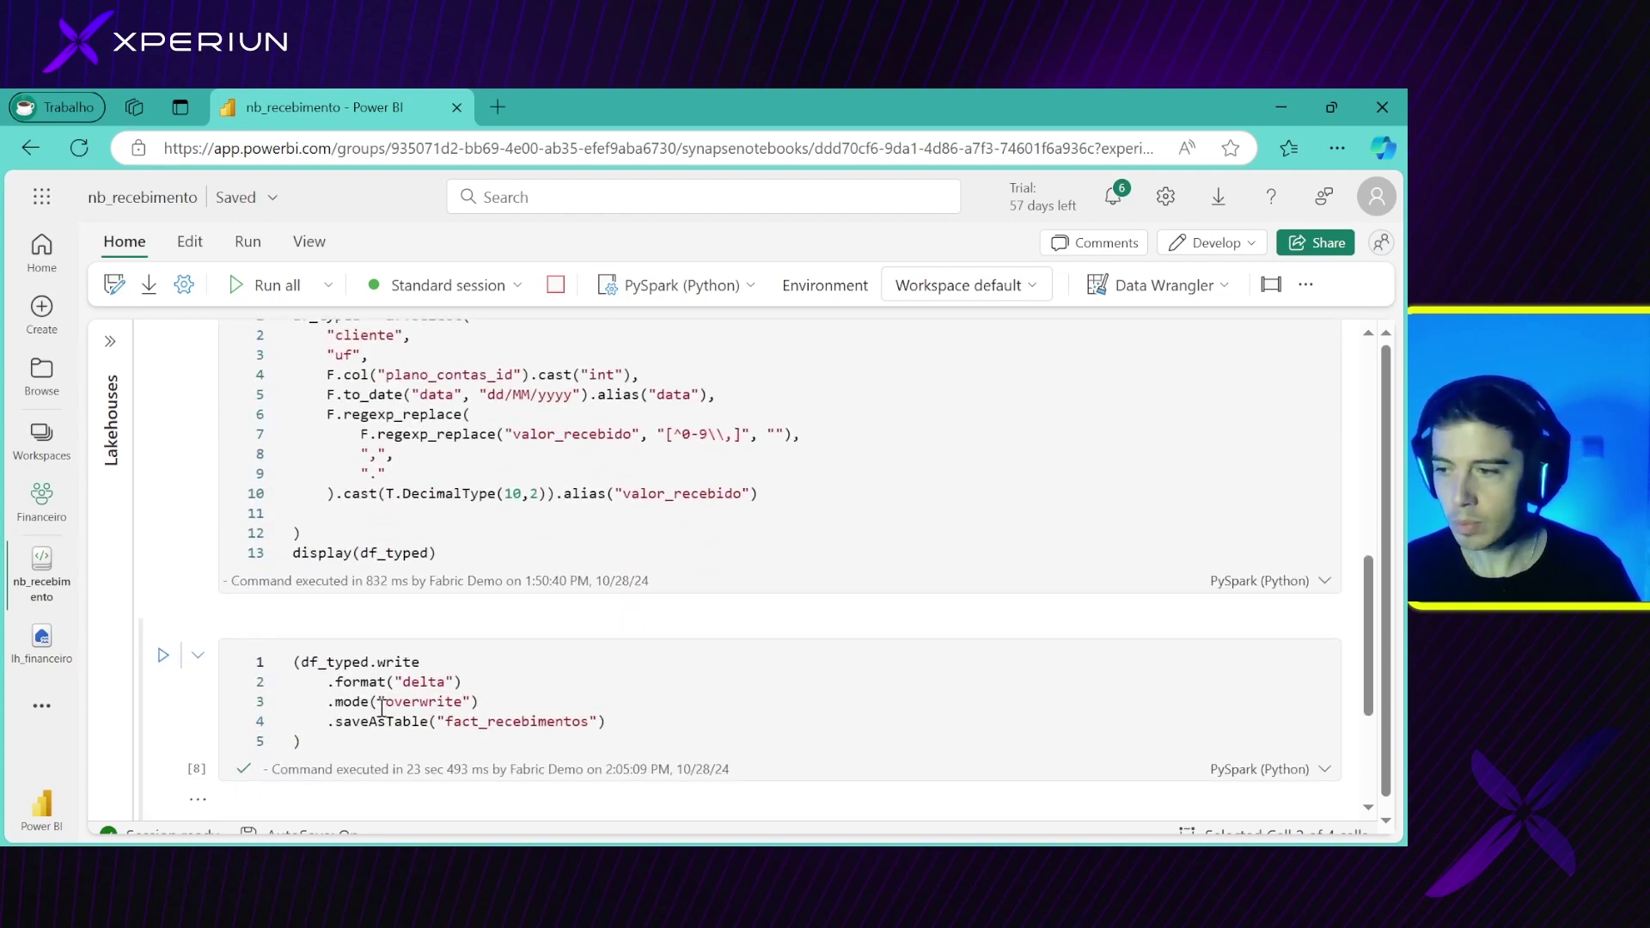
pyautogui.scroll(2, 337, 737)
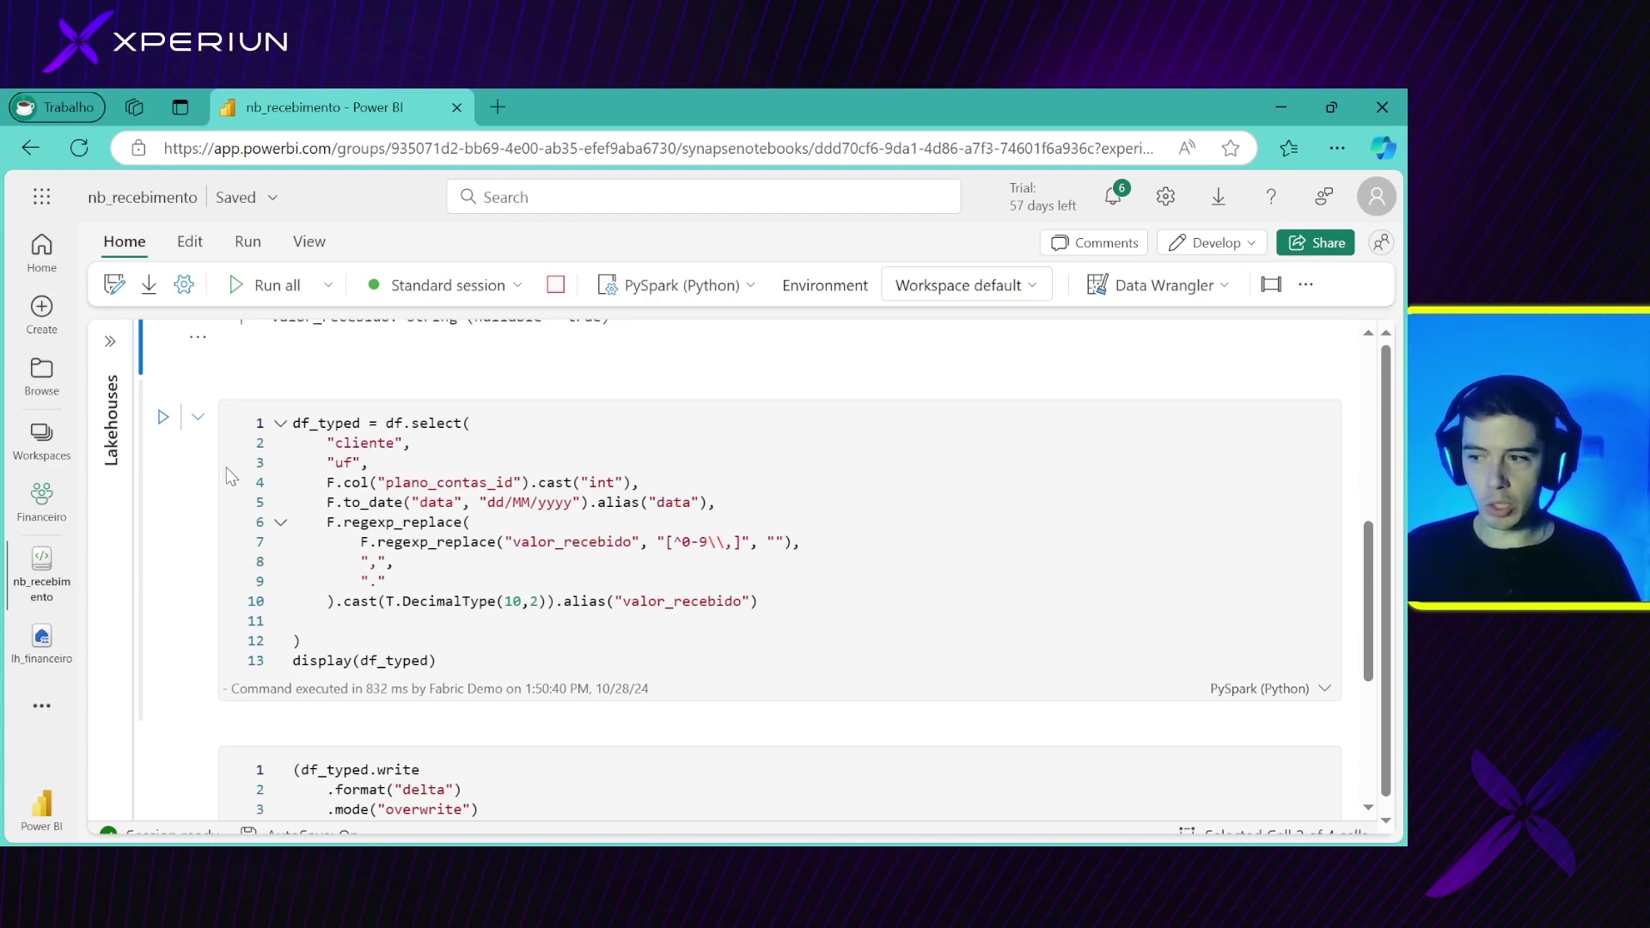
pyautogui.click(364, 423)
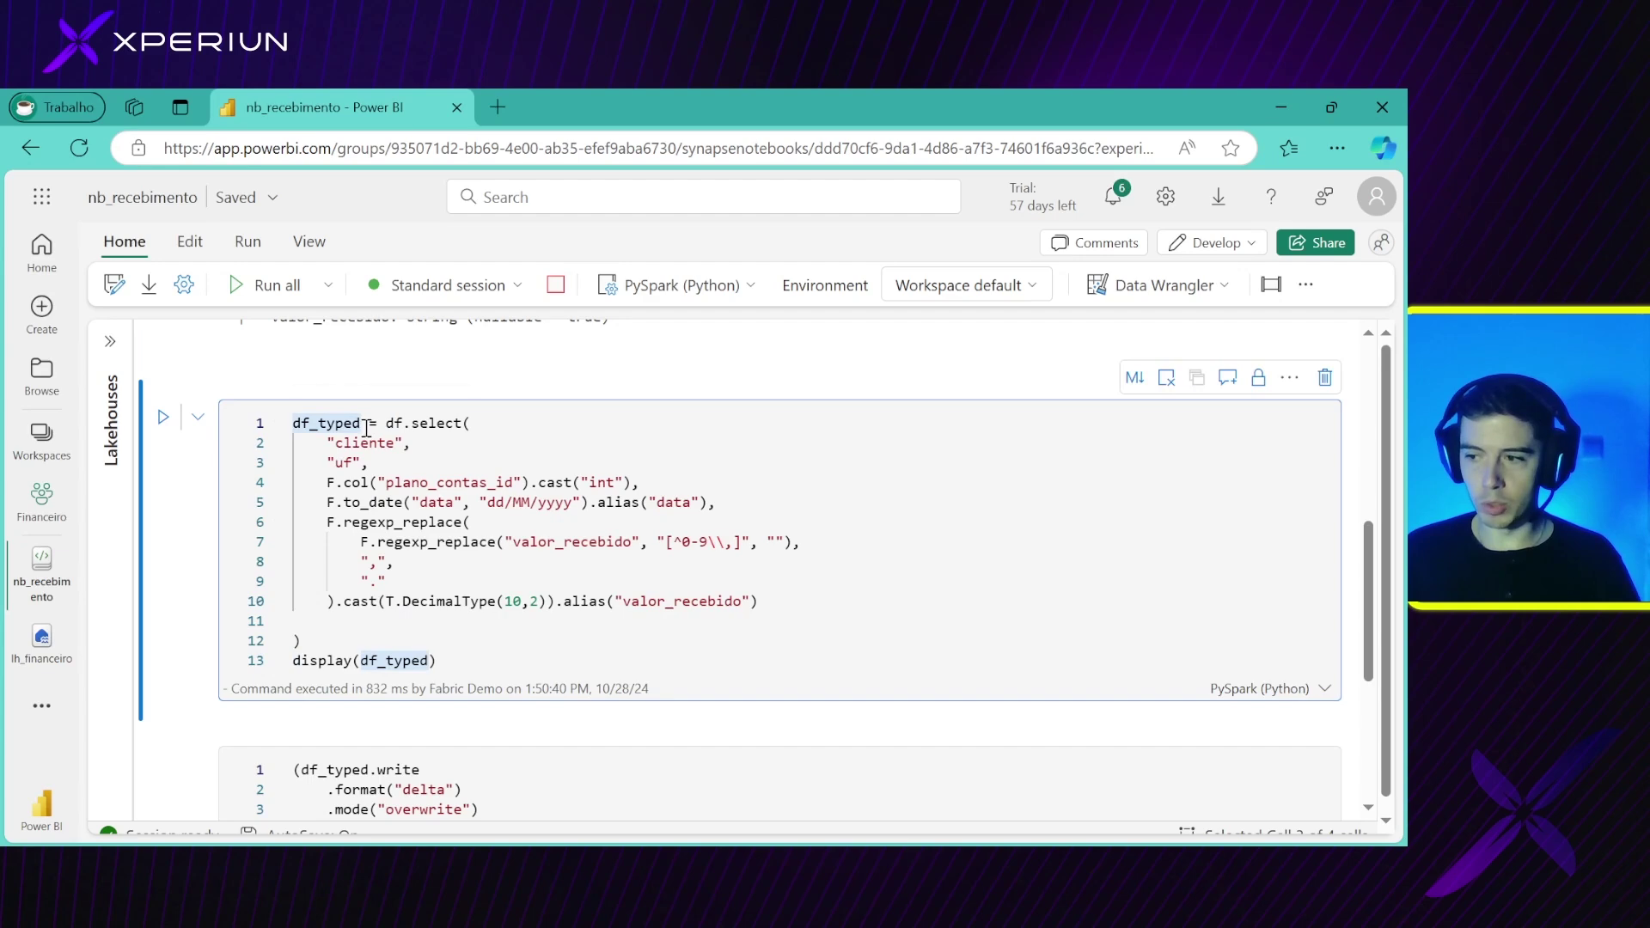
pyautogui.moveTo(327, 424); pyautogui.dragTo(354, 425)
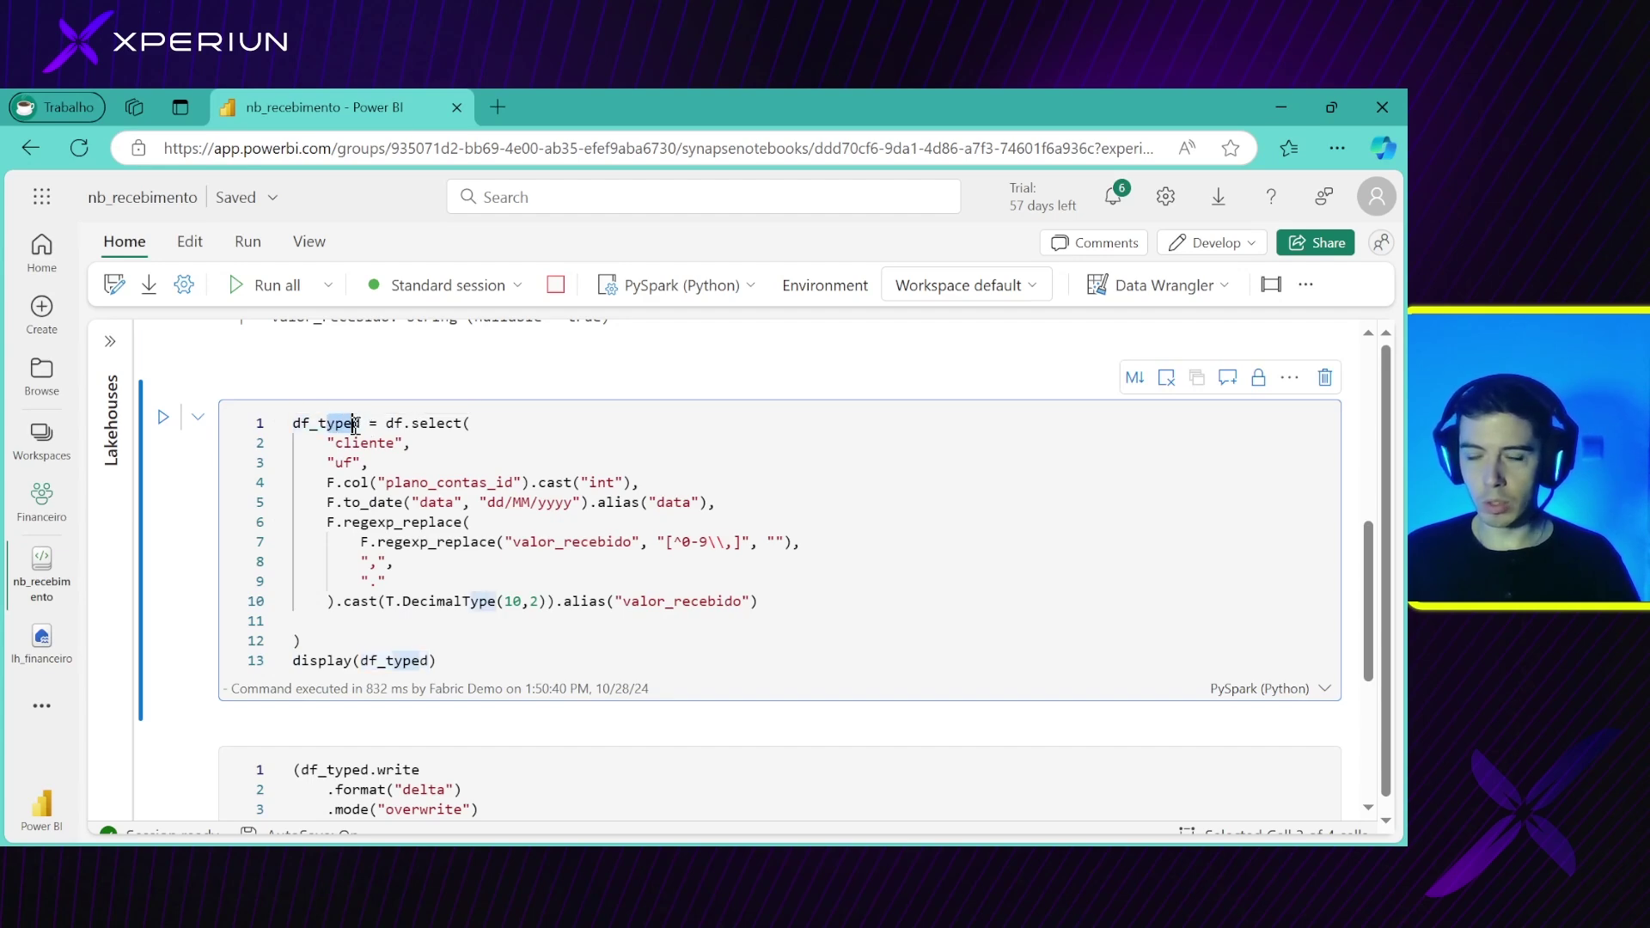
pyautogui.scroll(4, 356, 431)
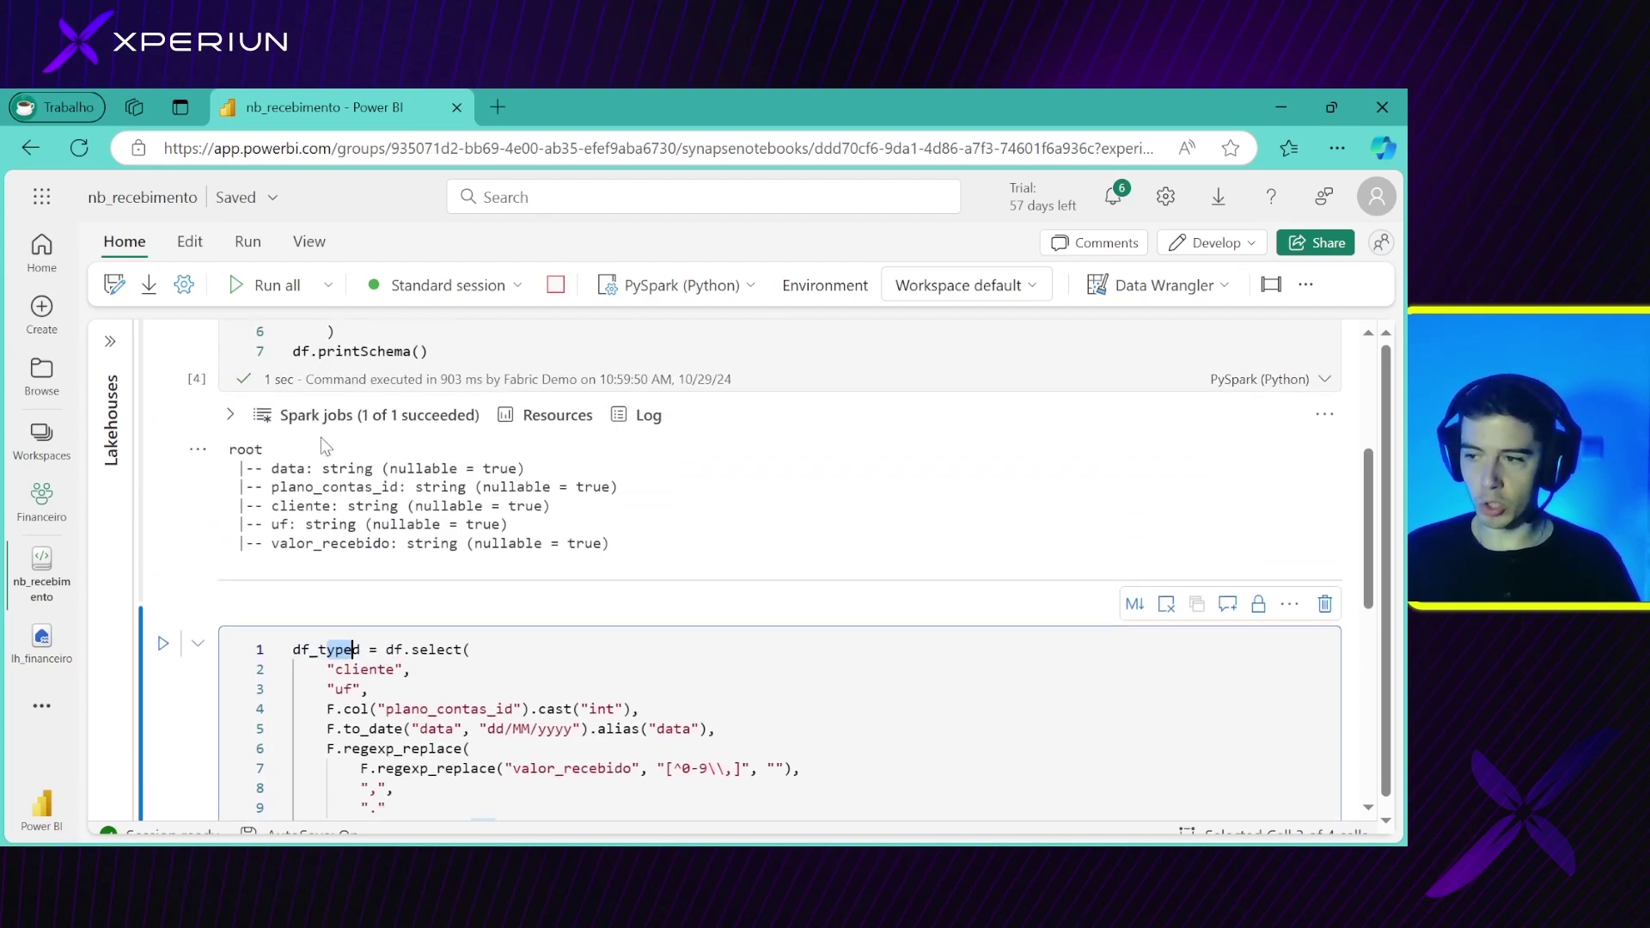
pyautogui.scroll(1, 284, 387)
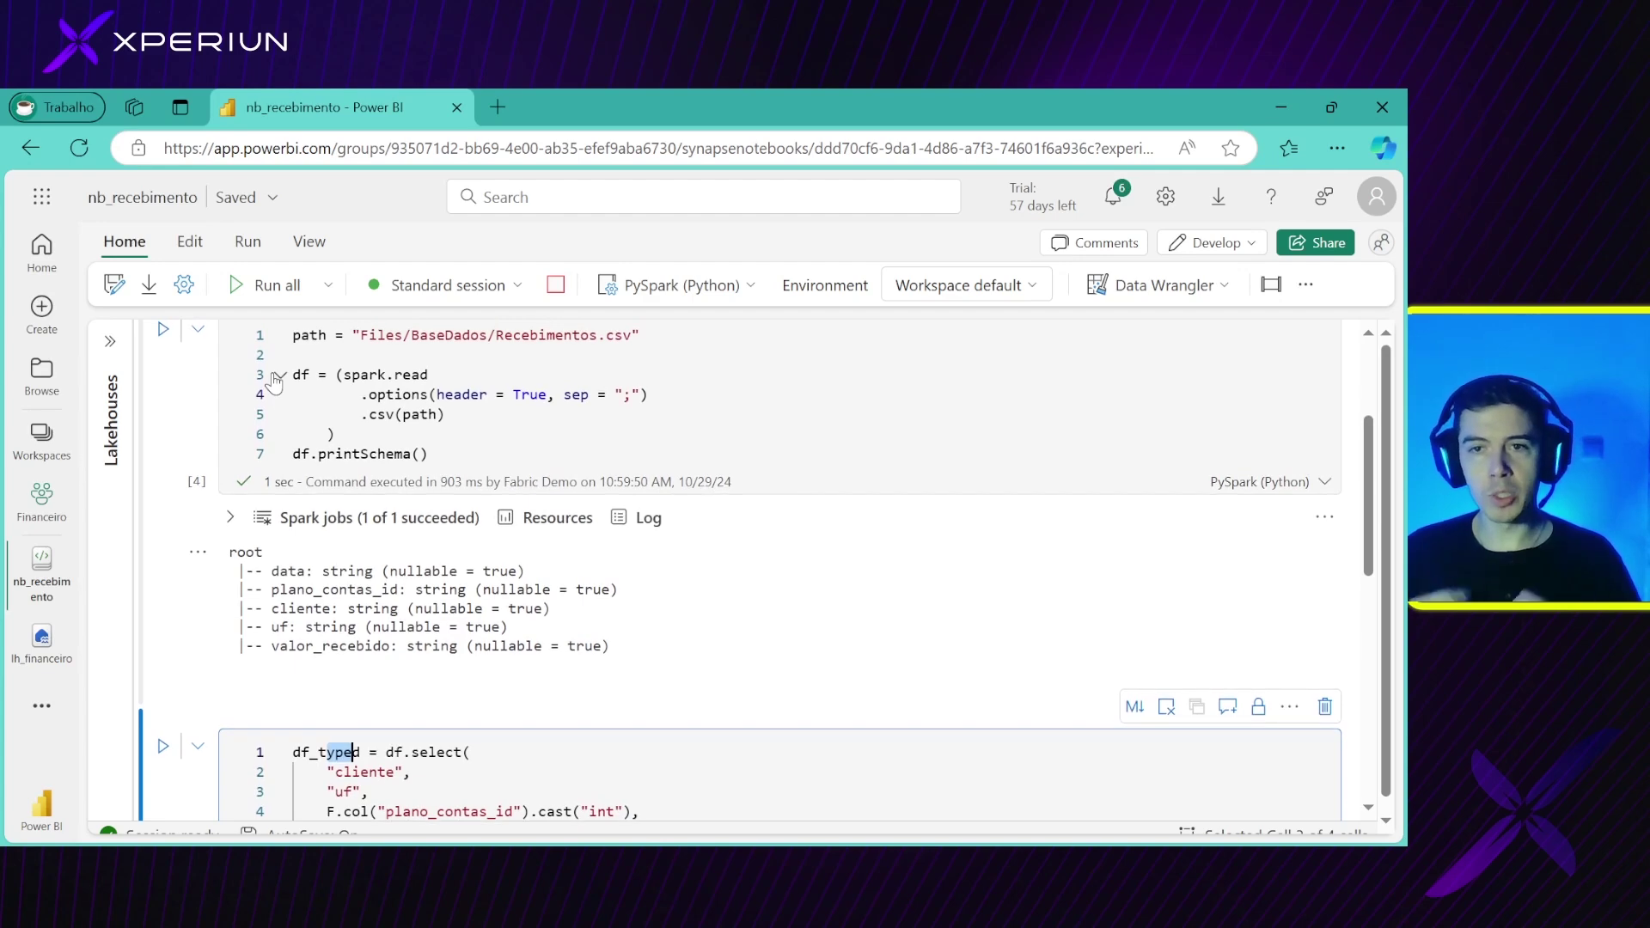
pyautogui.scroll(-4, 275, 384)
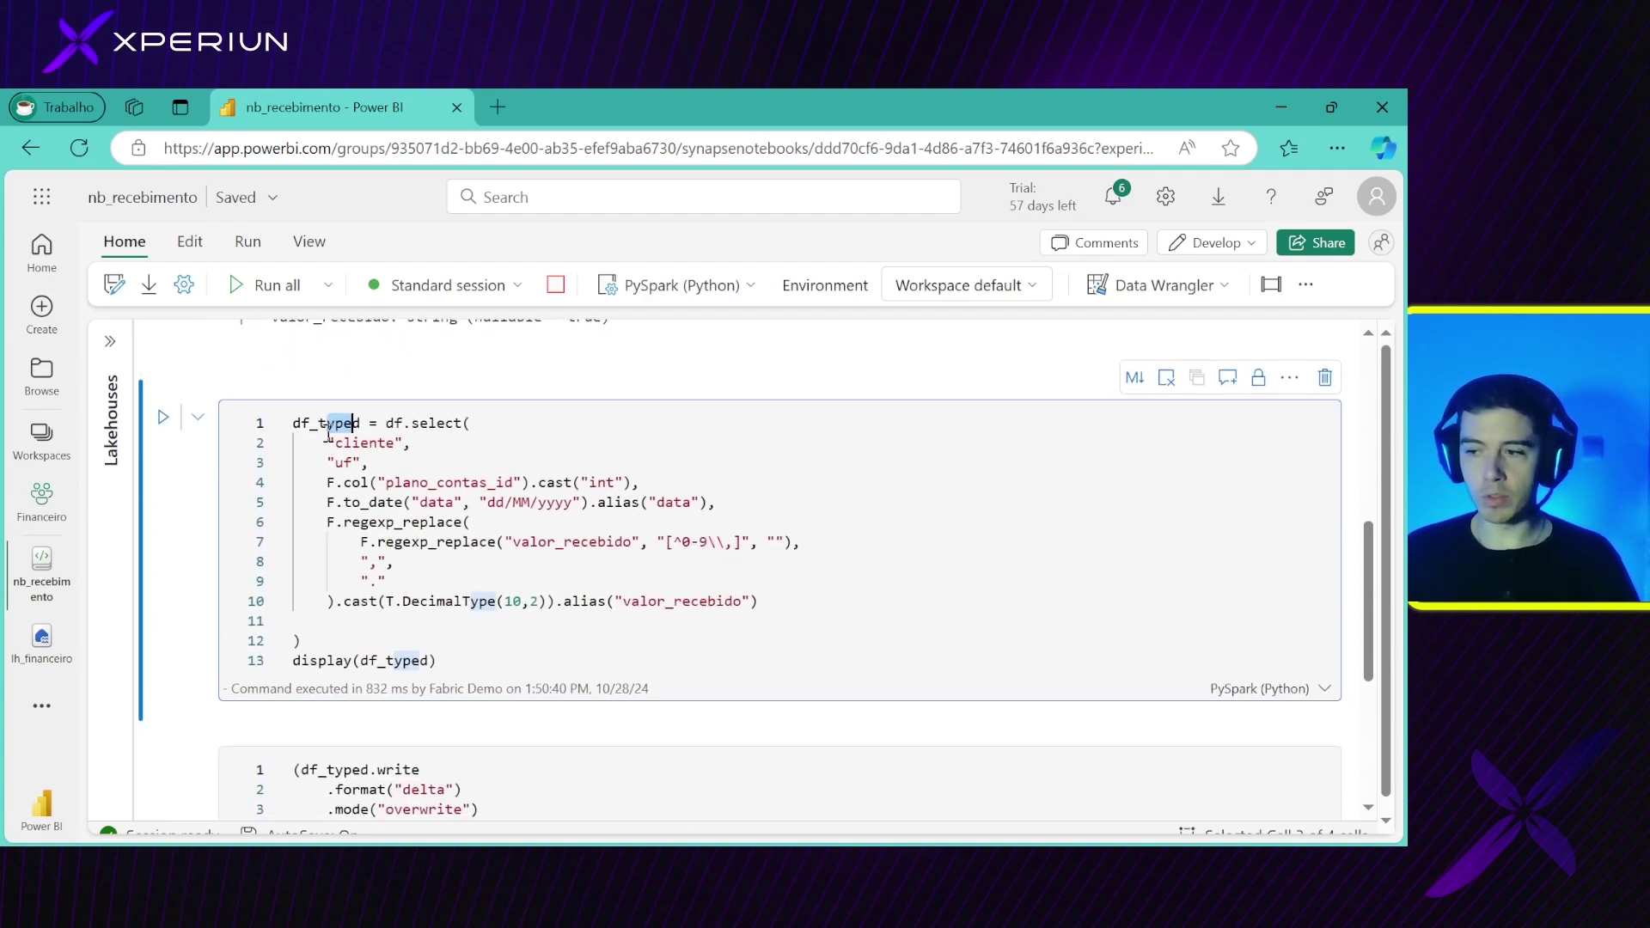
pyautogui.click(327, 425)
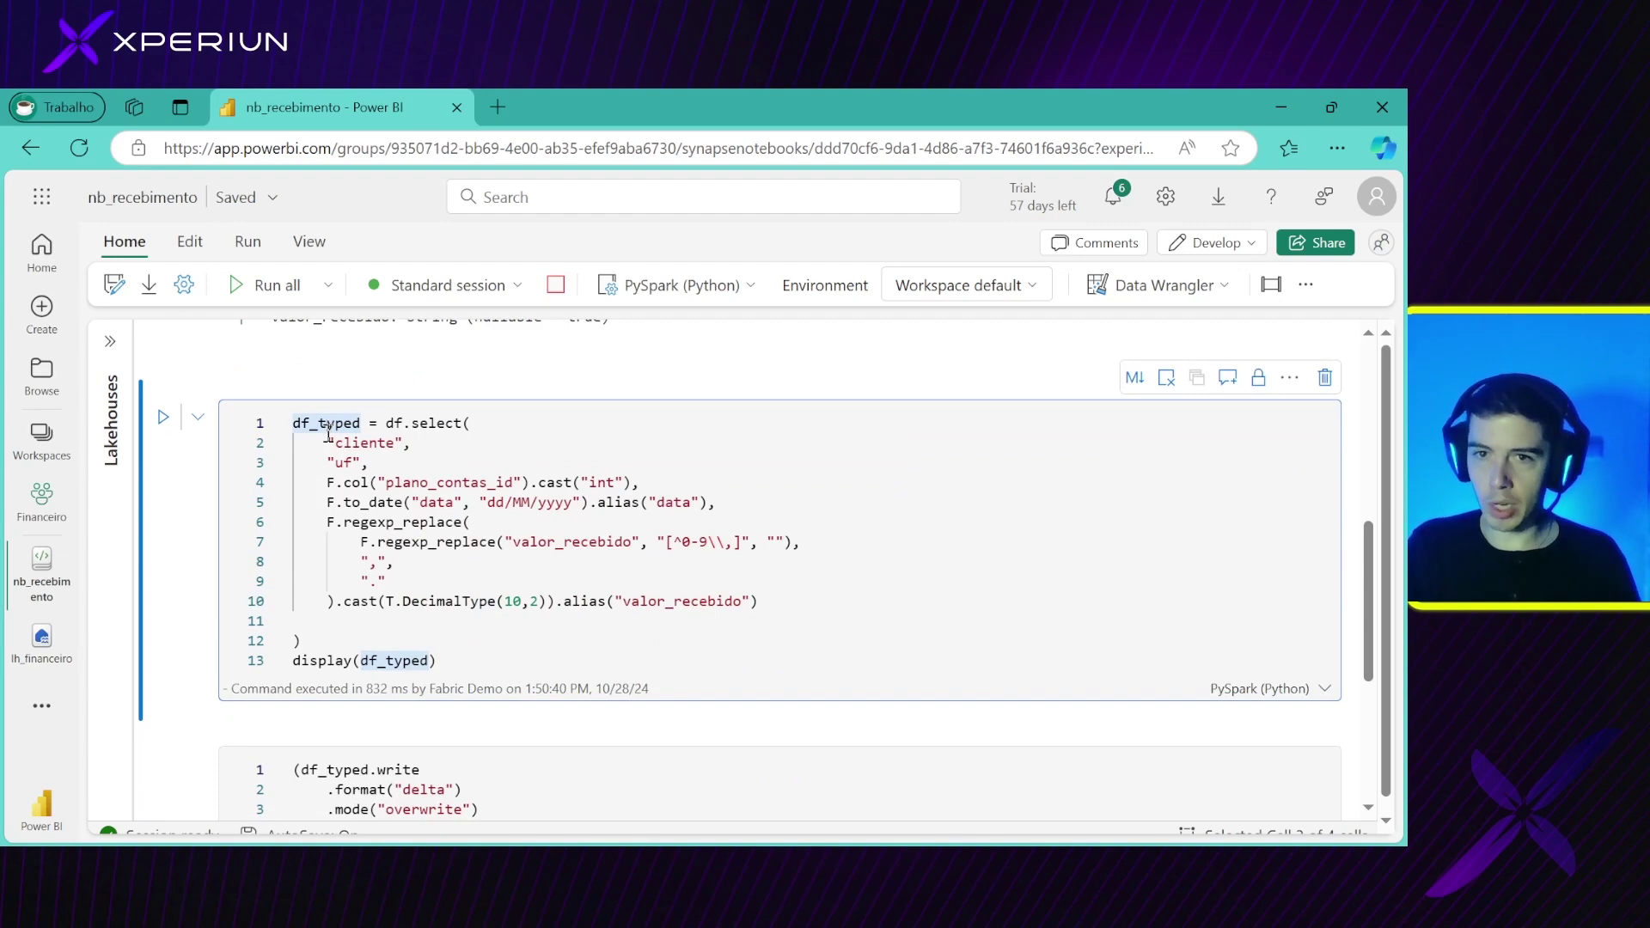
pyautogui.scroll(3, 328, 436)
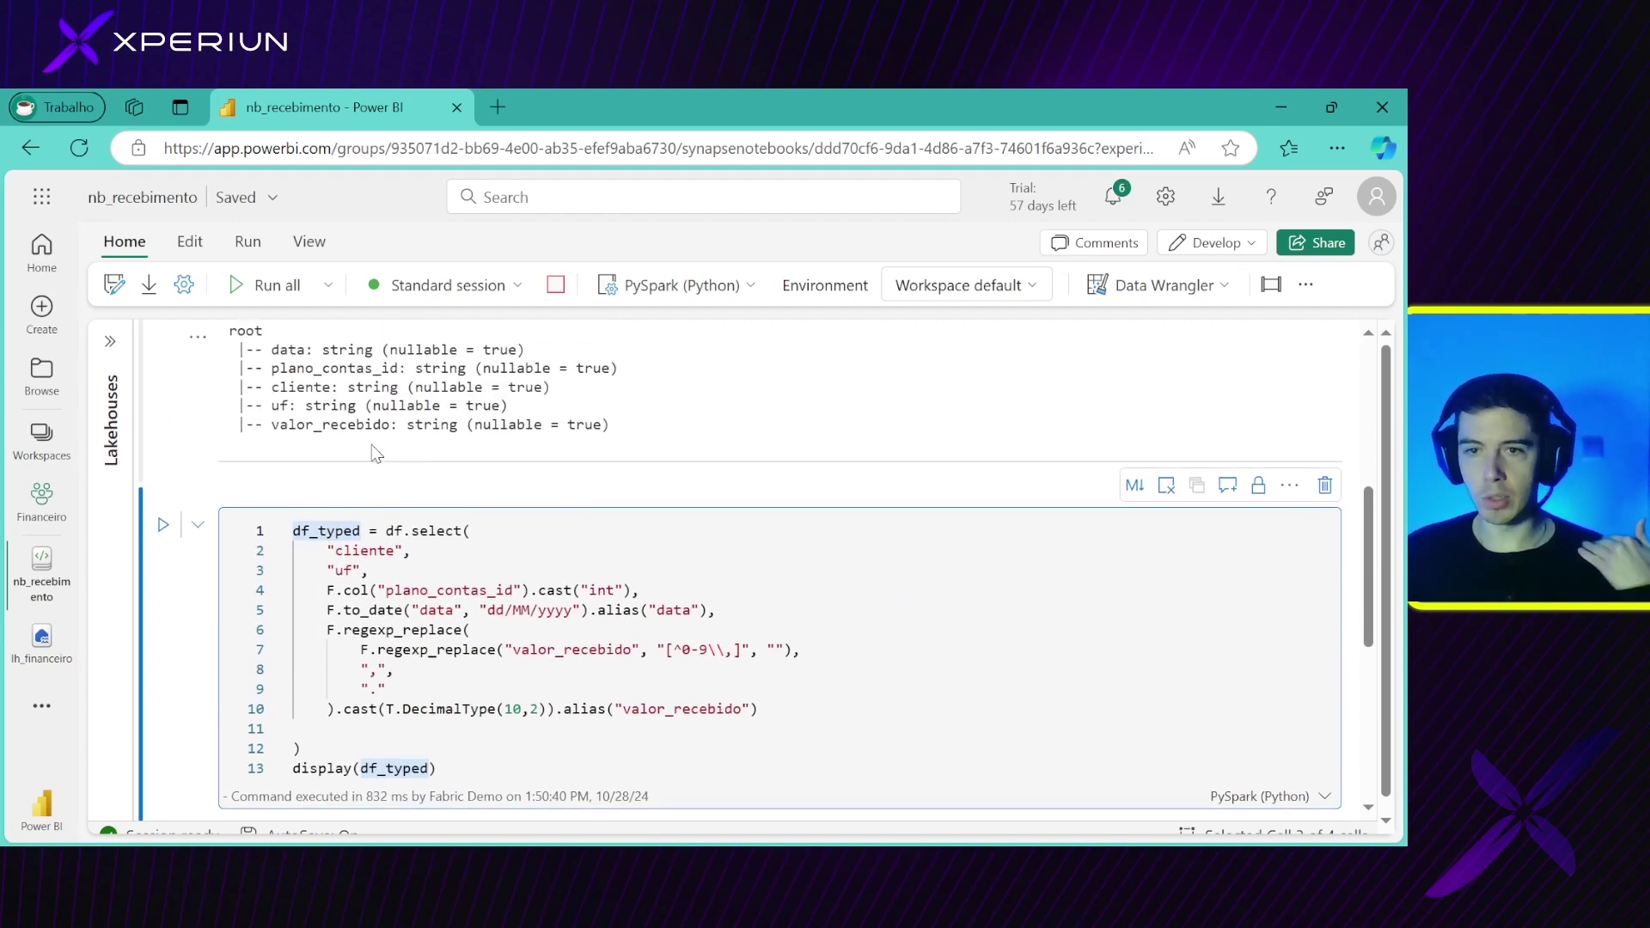
pyautogui.scroll(1, 375, 455)
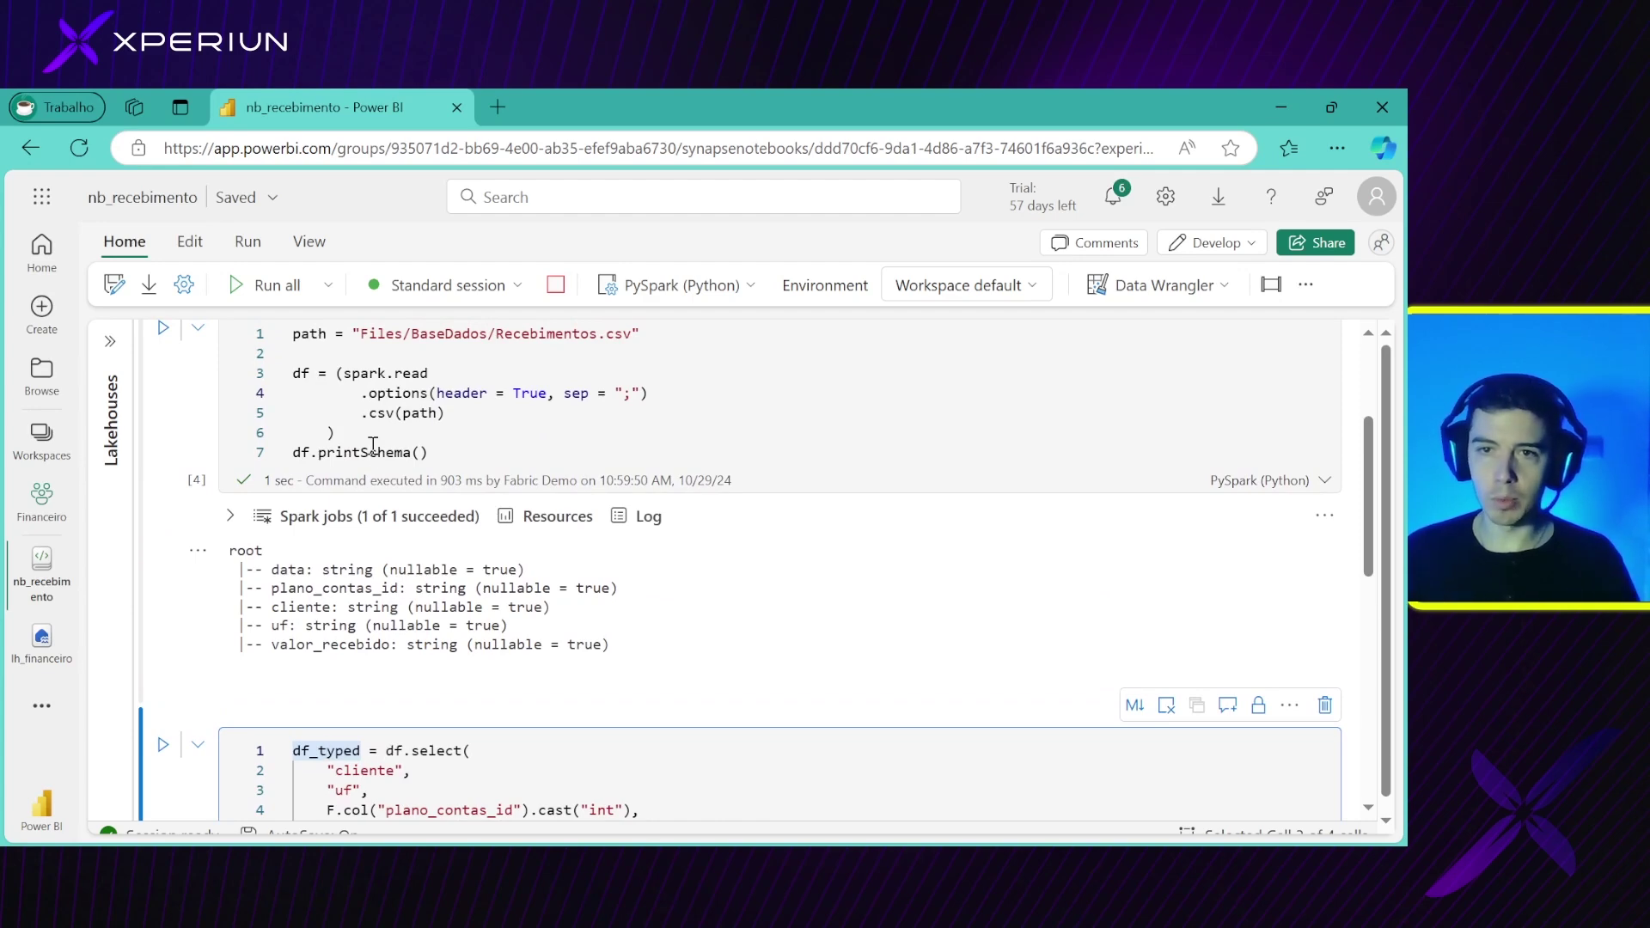
pyautogui.scroll(-4, 373, 444)
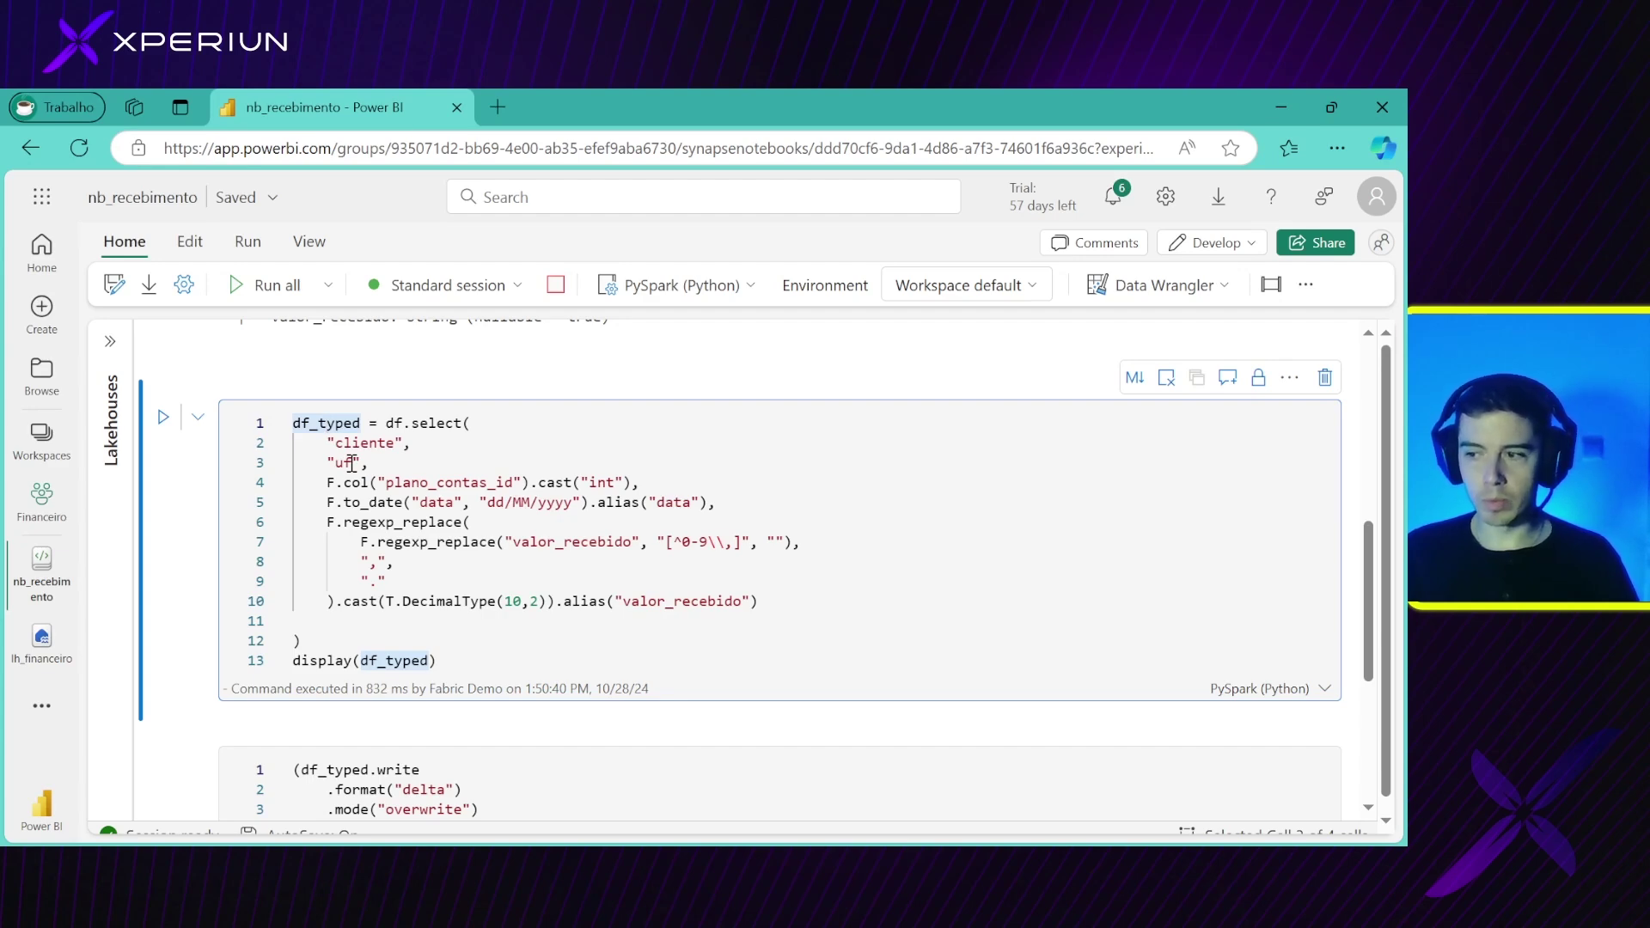
# Examine how df_typed is built from df.select and the full list of column expressions inside the call
pyautogui.click(393, 443)
pyautogui.click(336, 423)
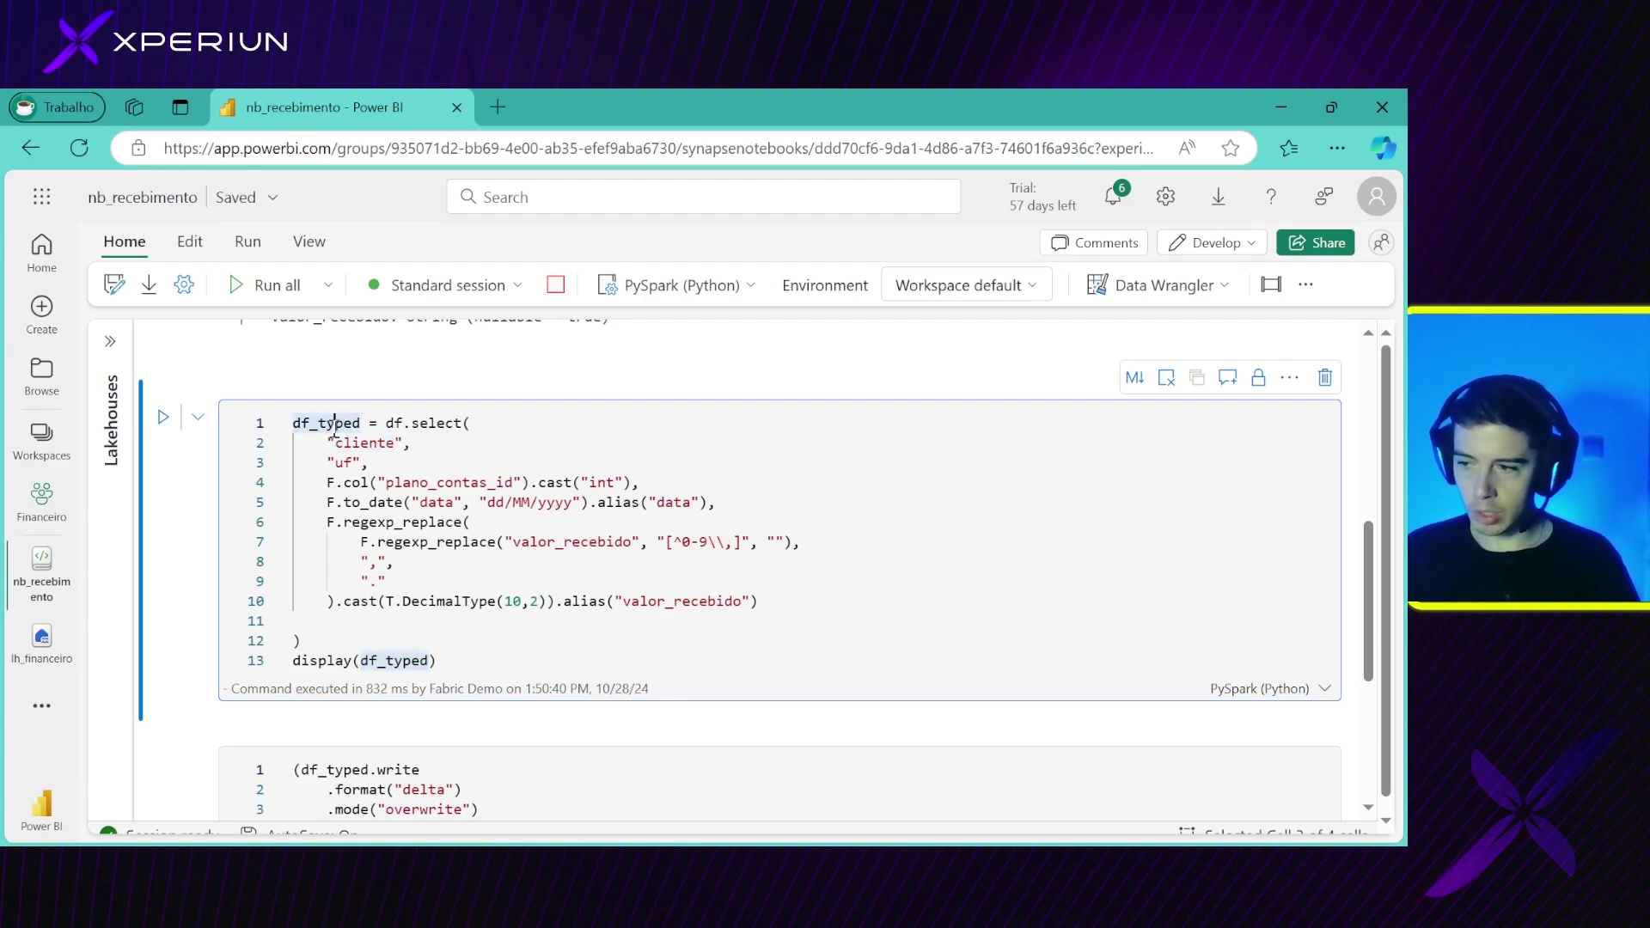
pyautogui.click(393, 423)
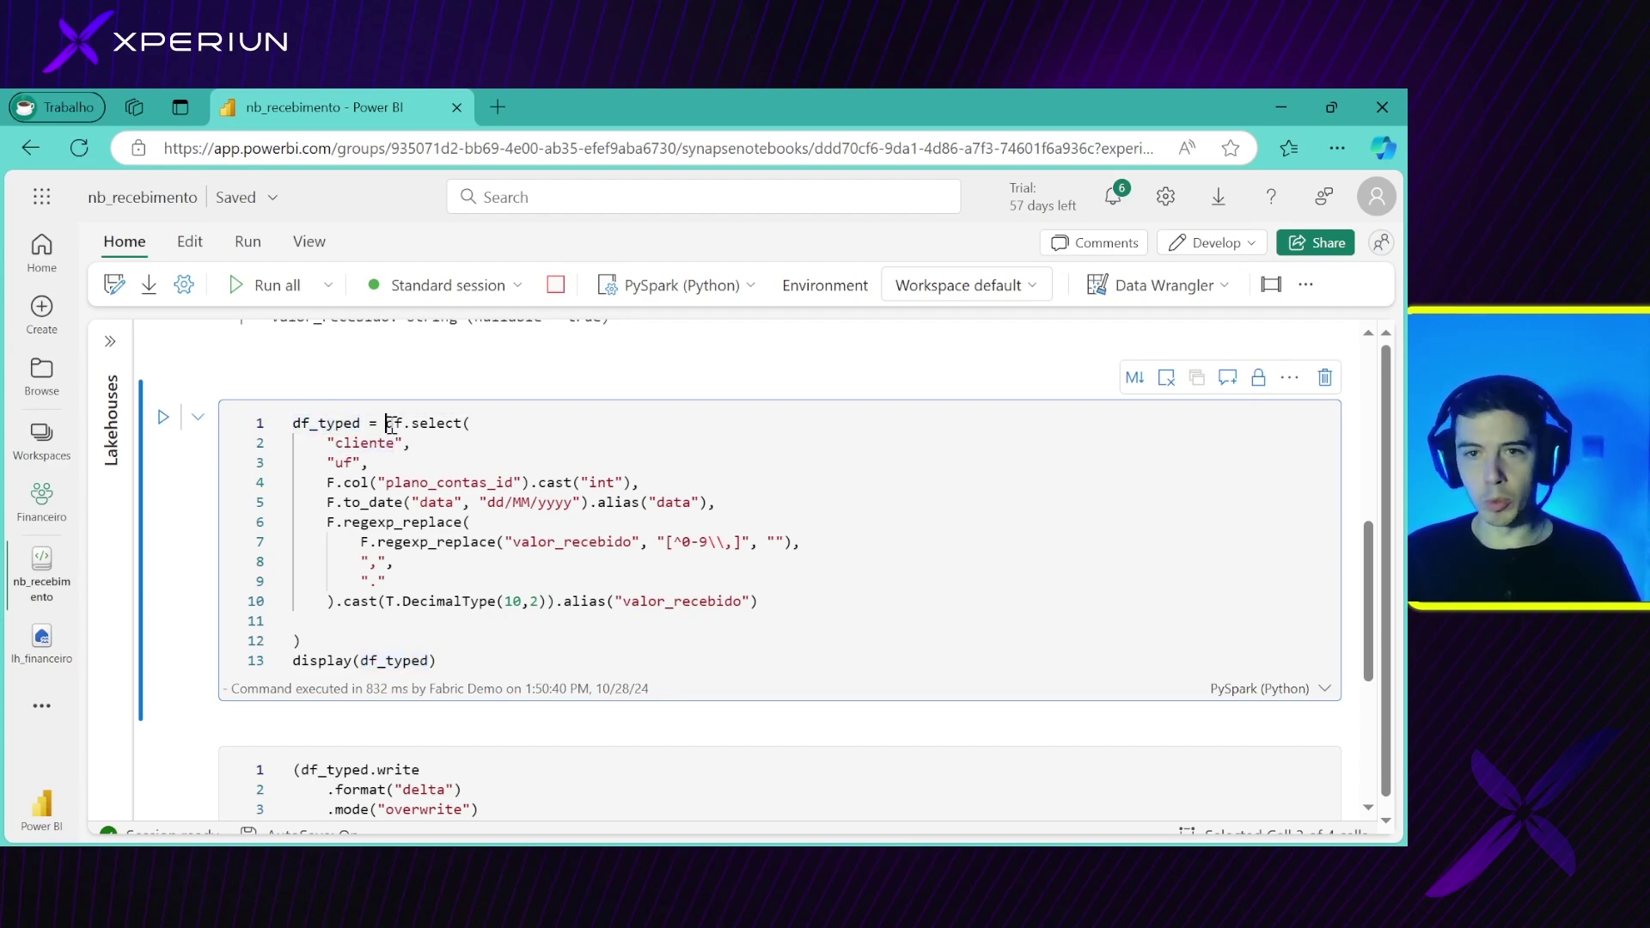
pyautogui.moveTo(412, 423); pyautogui.dragTo(330, 445)
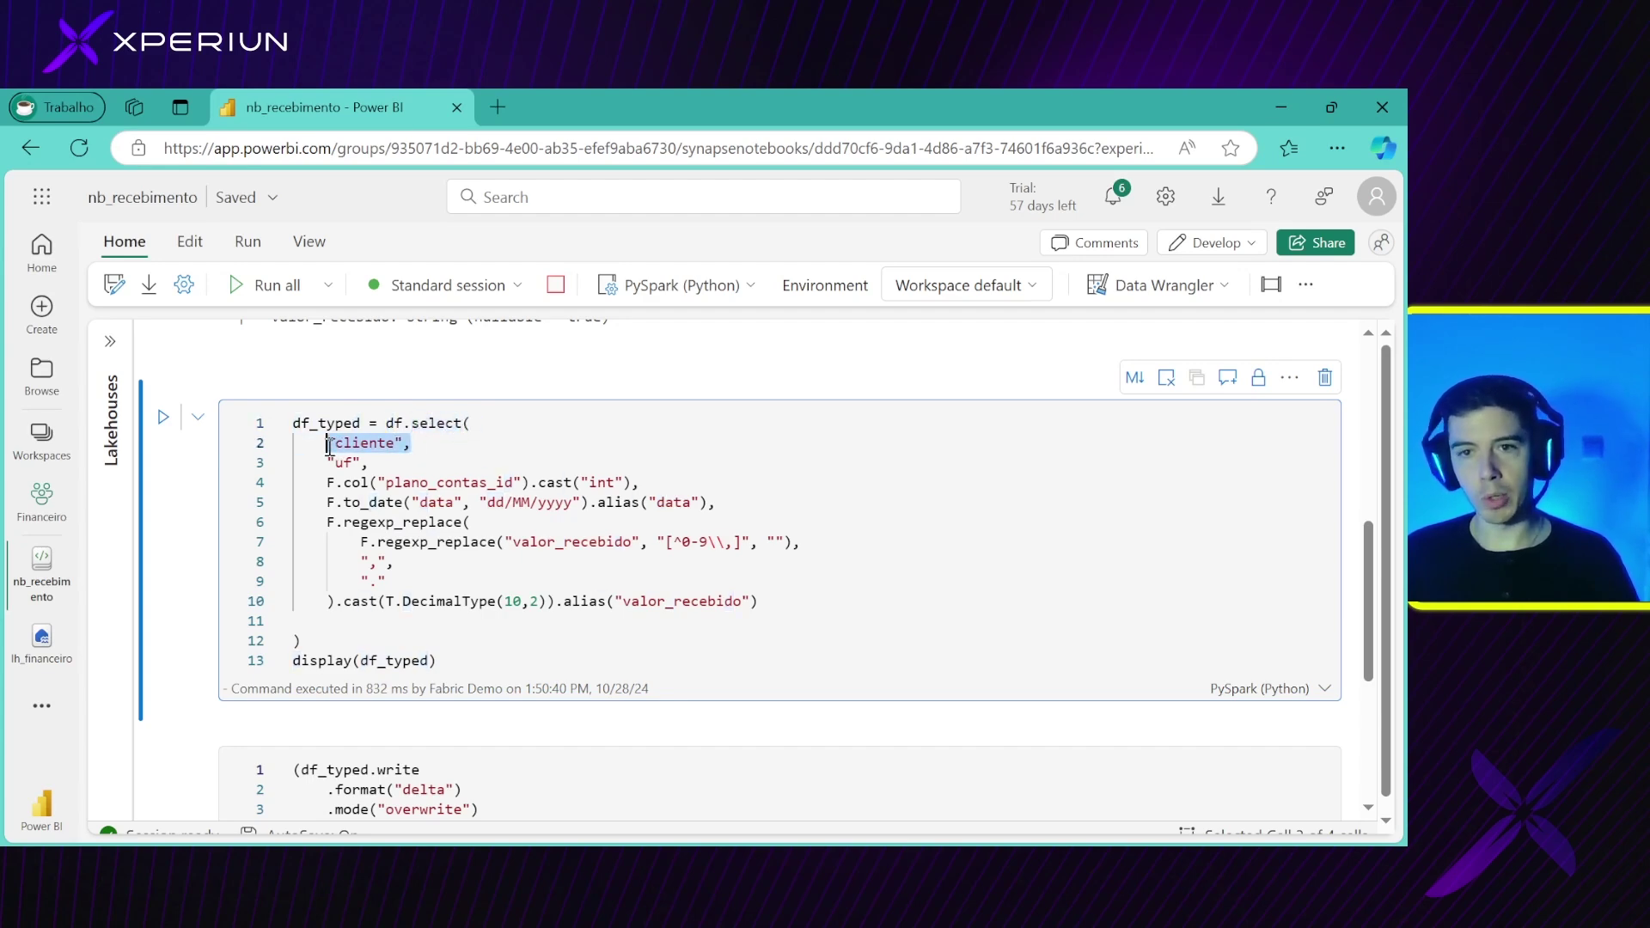
pyautogui.click(361, 482)
pyautogui.click(421, 444)
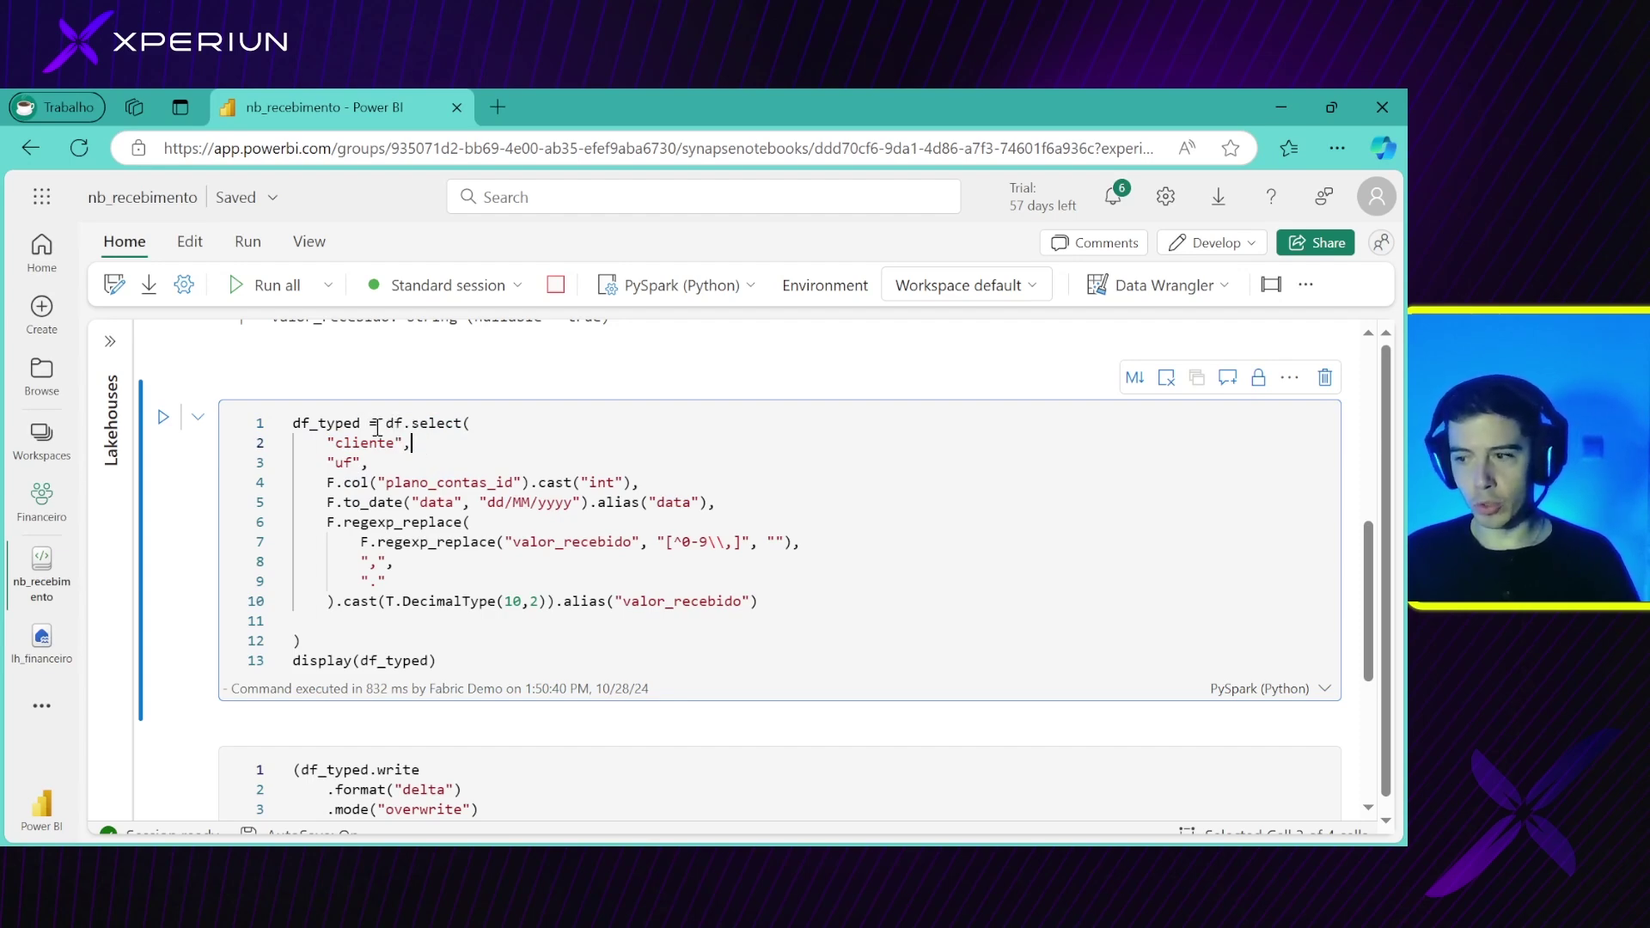
pyautogui.moveTo(378, 425); pyautogui.dragTo(755, 626)
pyautogui.doubleClick(441, 424)
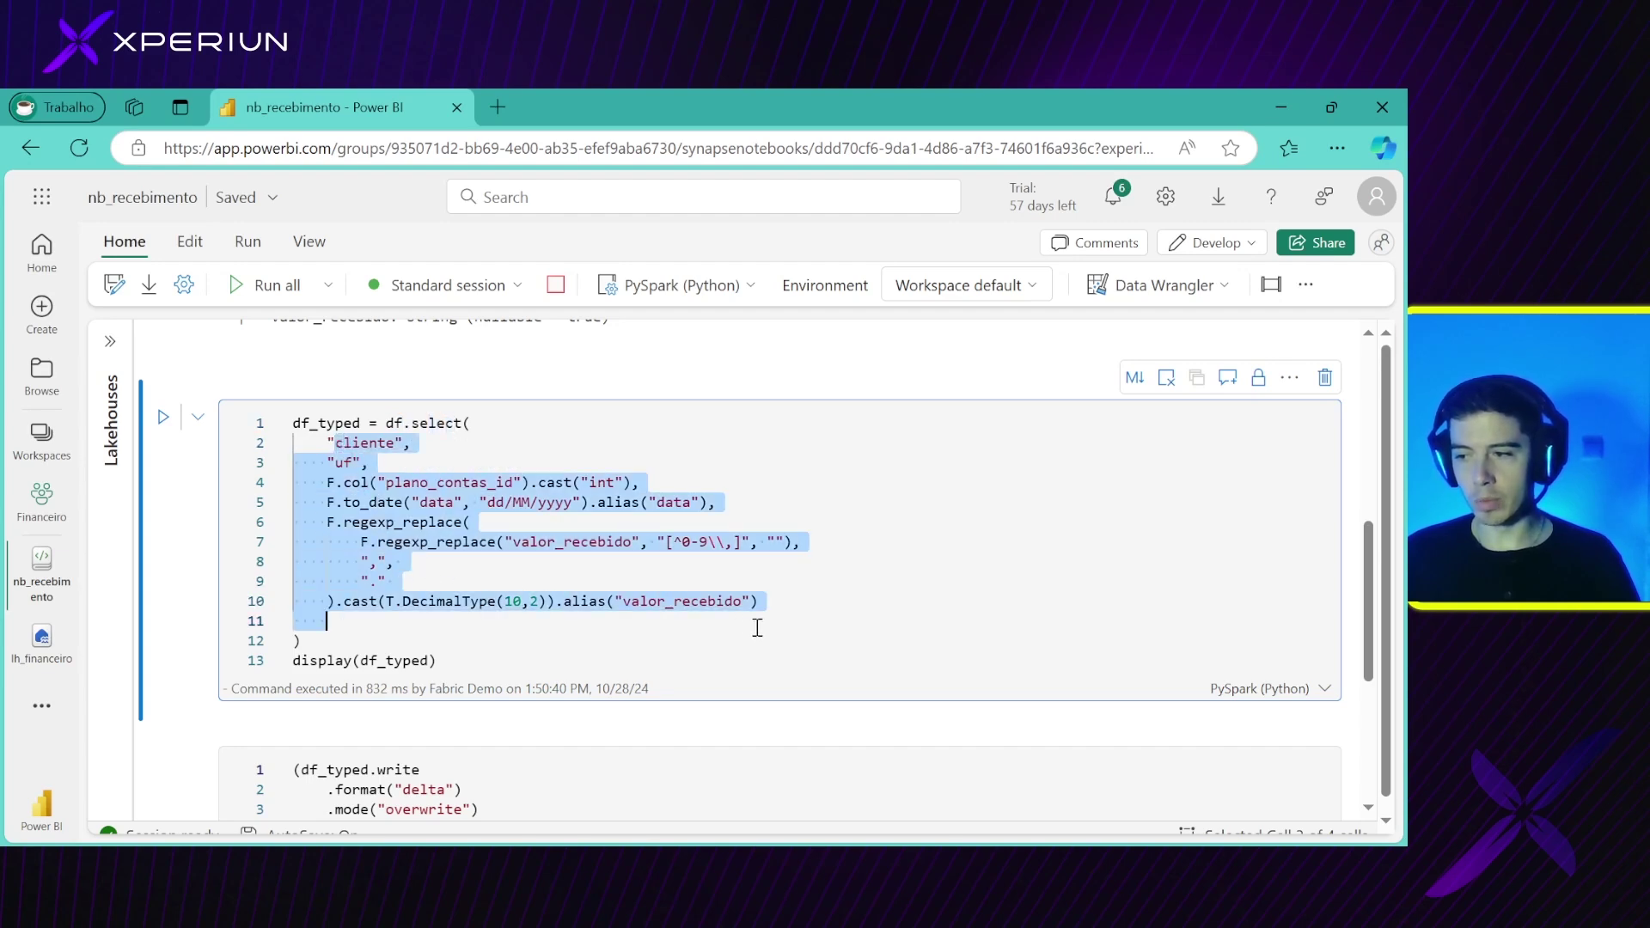
pyautogui.click(455, 560)
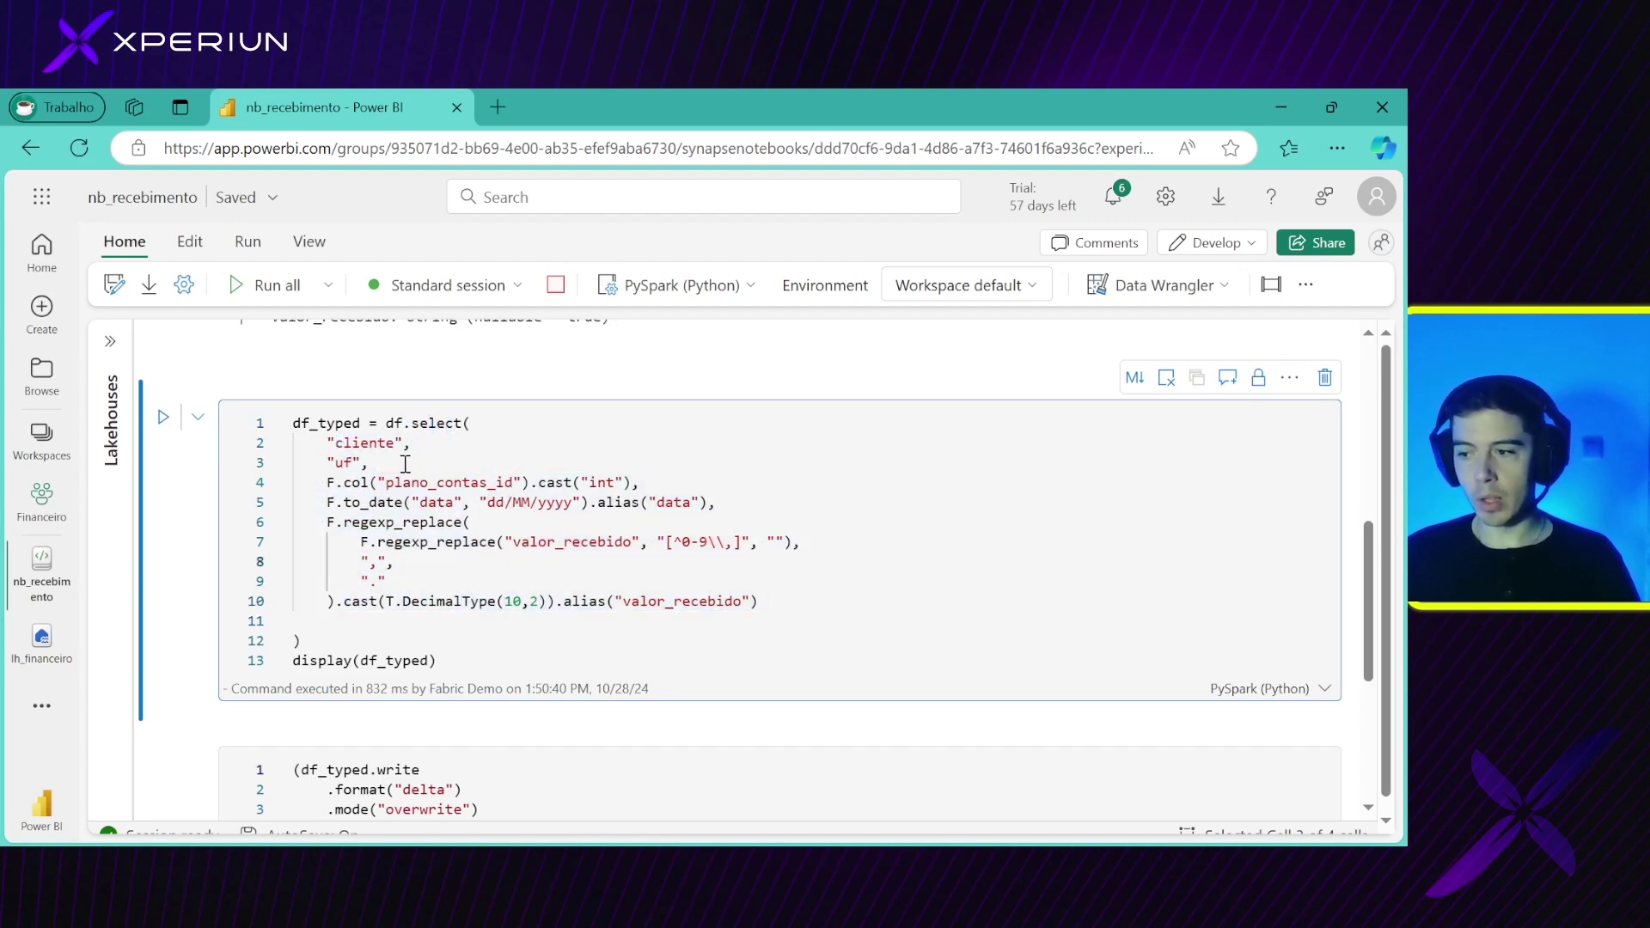
# Examine the plain "cliente" and "uf" columns and the .cast("int") applied to plano_contas_id in the df_typed select
pyautogui.moveTo(370, 463); pyautogui.dragTo(307, 450)
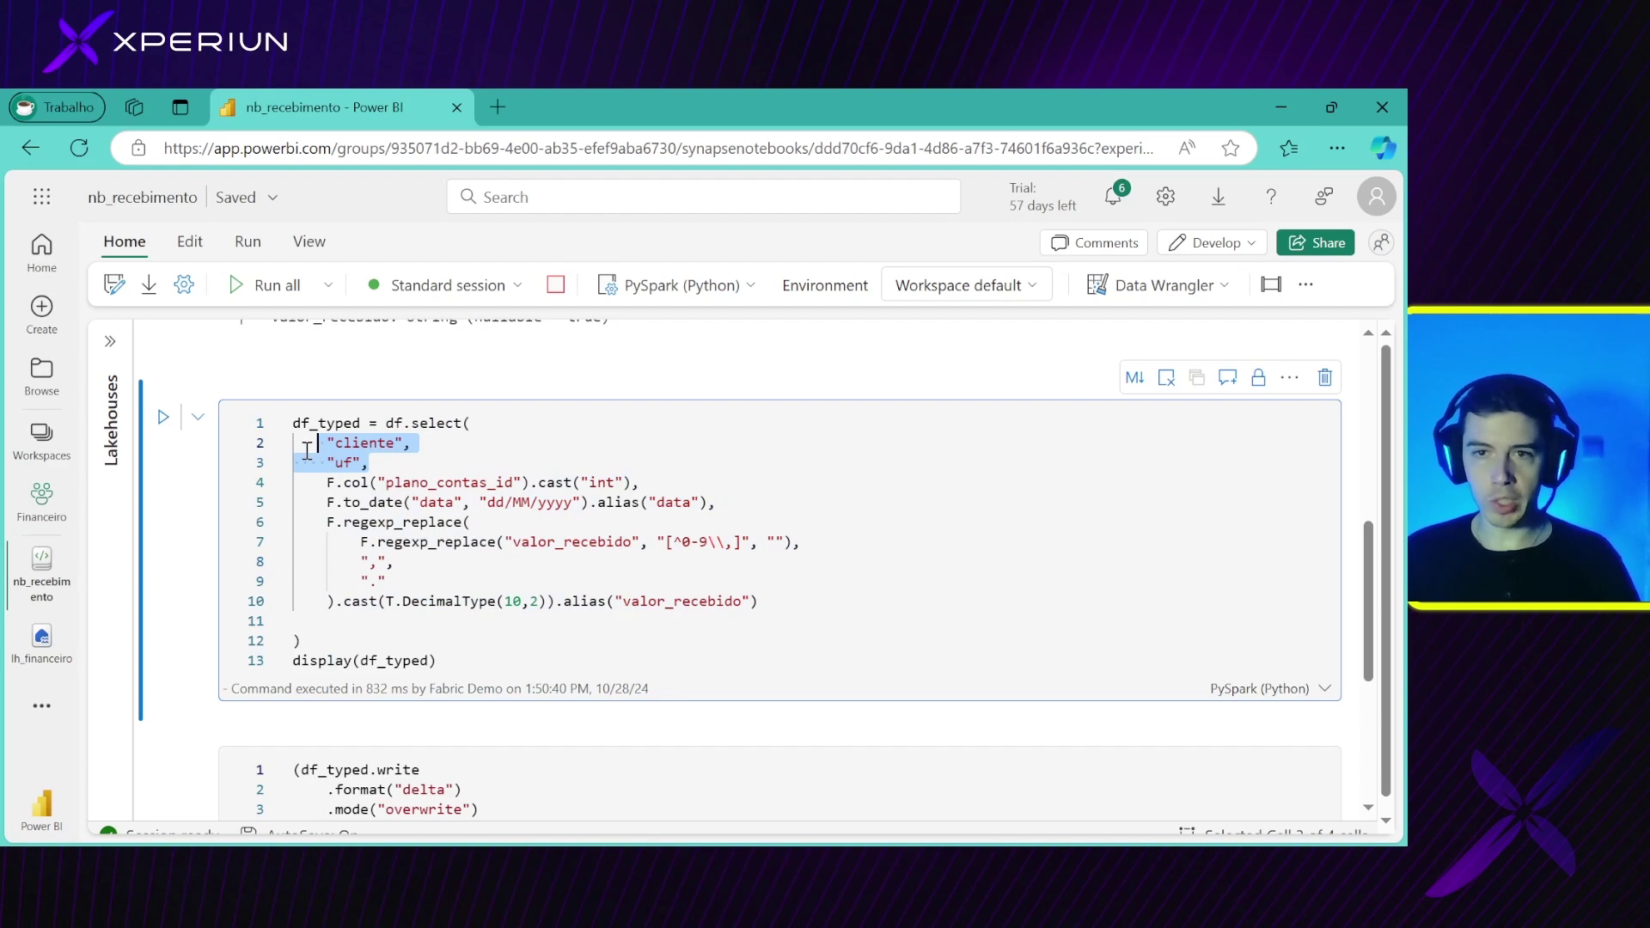
pyautogui.click(415, 445)
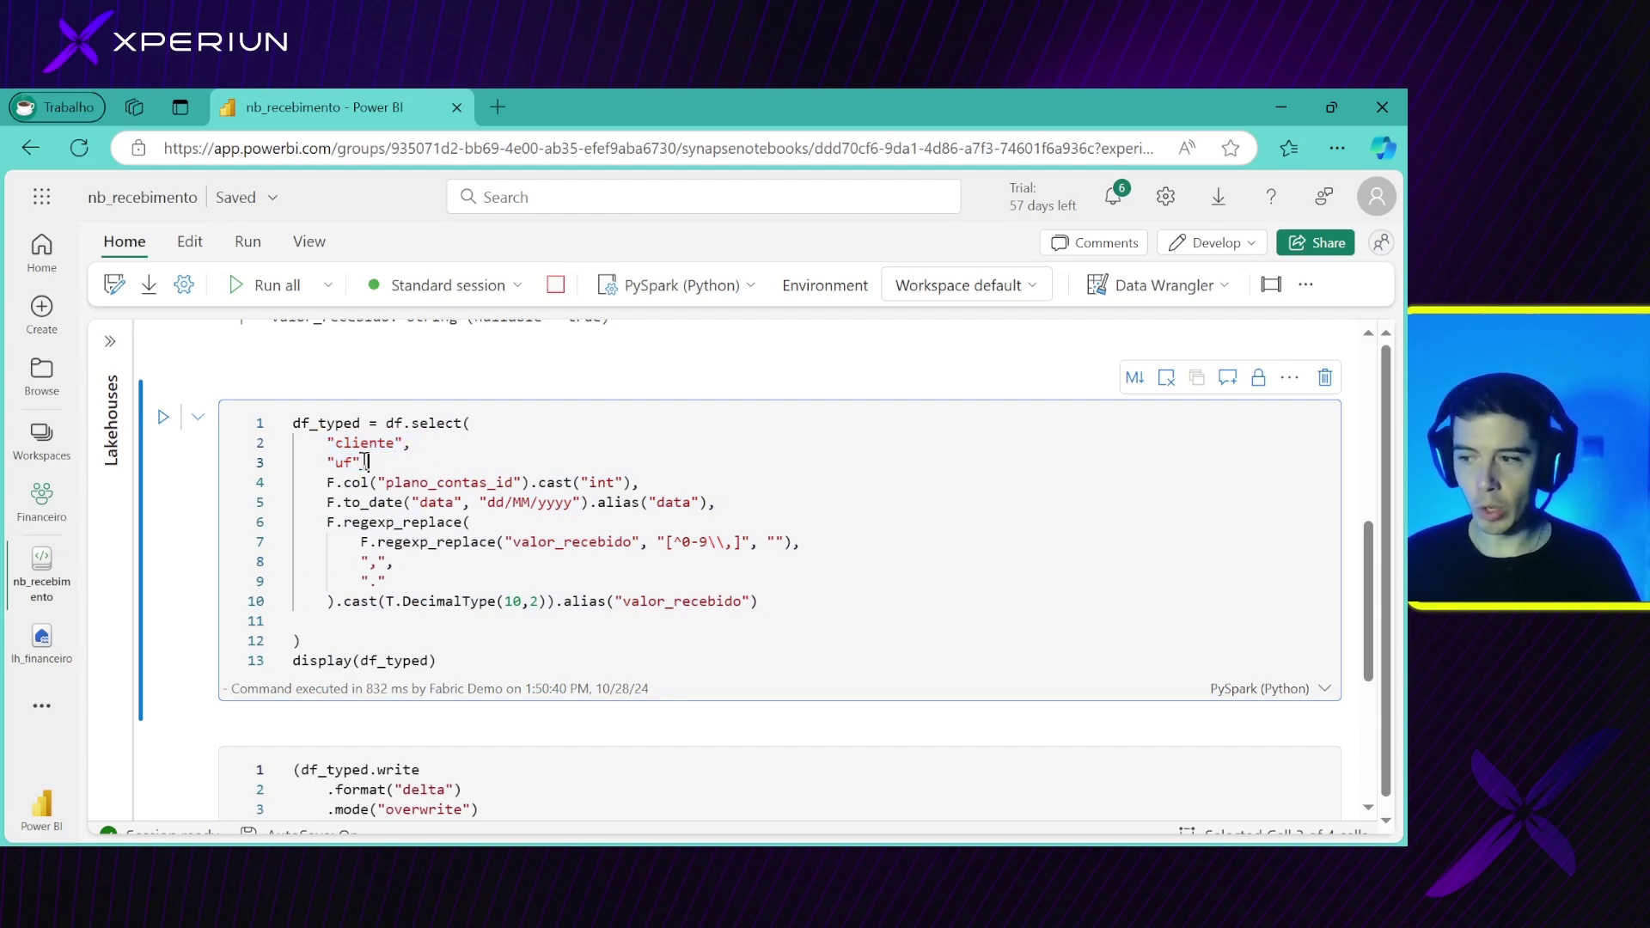
pyautogui.moveTo(366, 462); pyautogui.dragTo(319, 444)
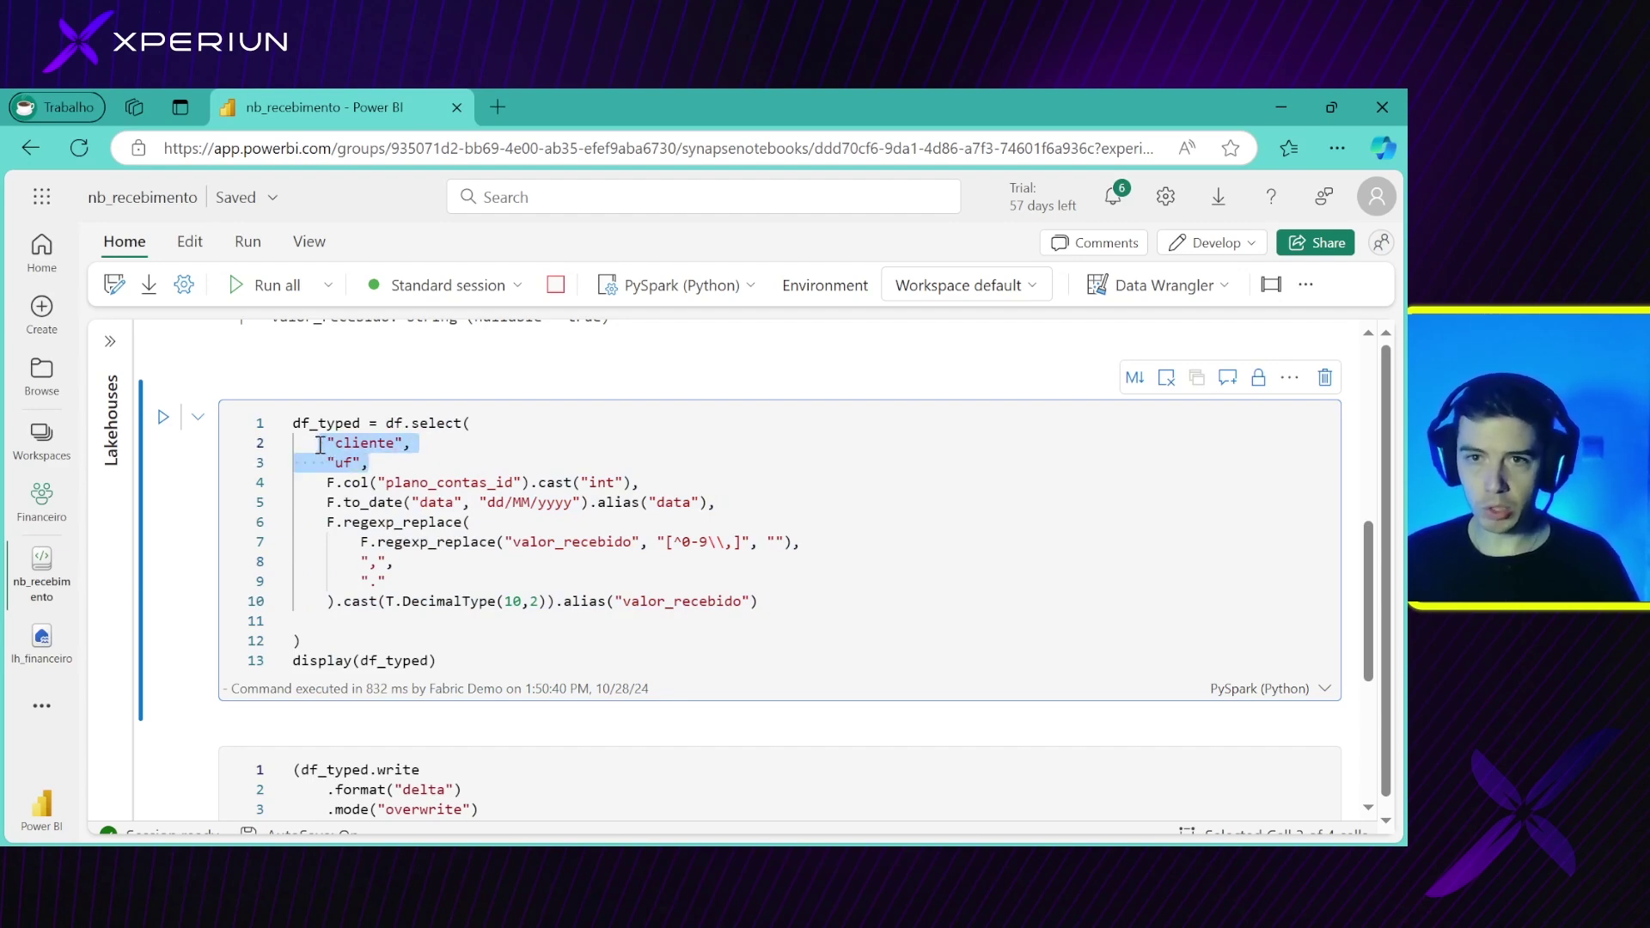
pyautogui.click(396, 446)
pyautogui.moveTo(419, 445); pyautogui.dragTo(323, 464)
pyautogui.click(342, 469)
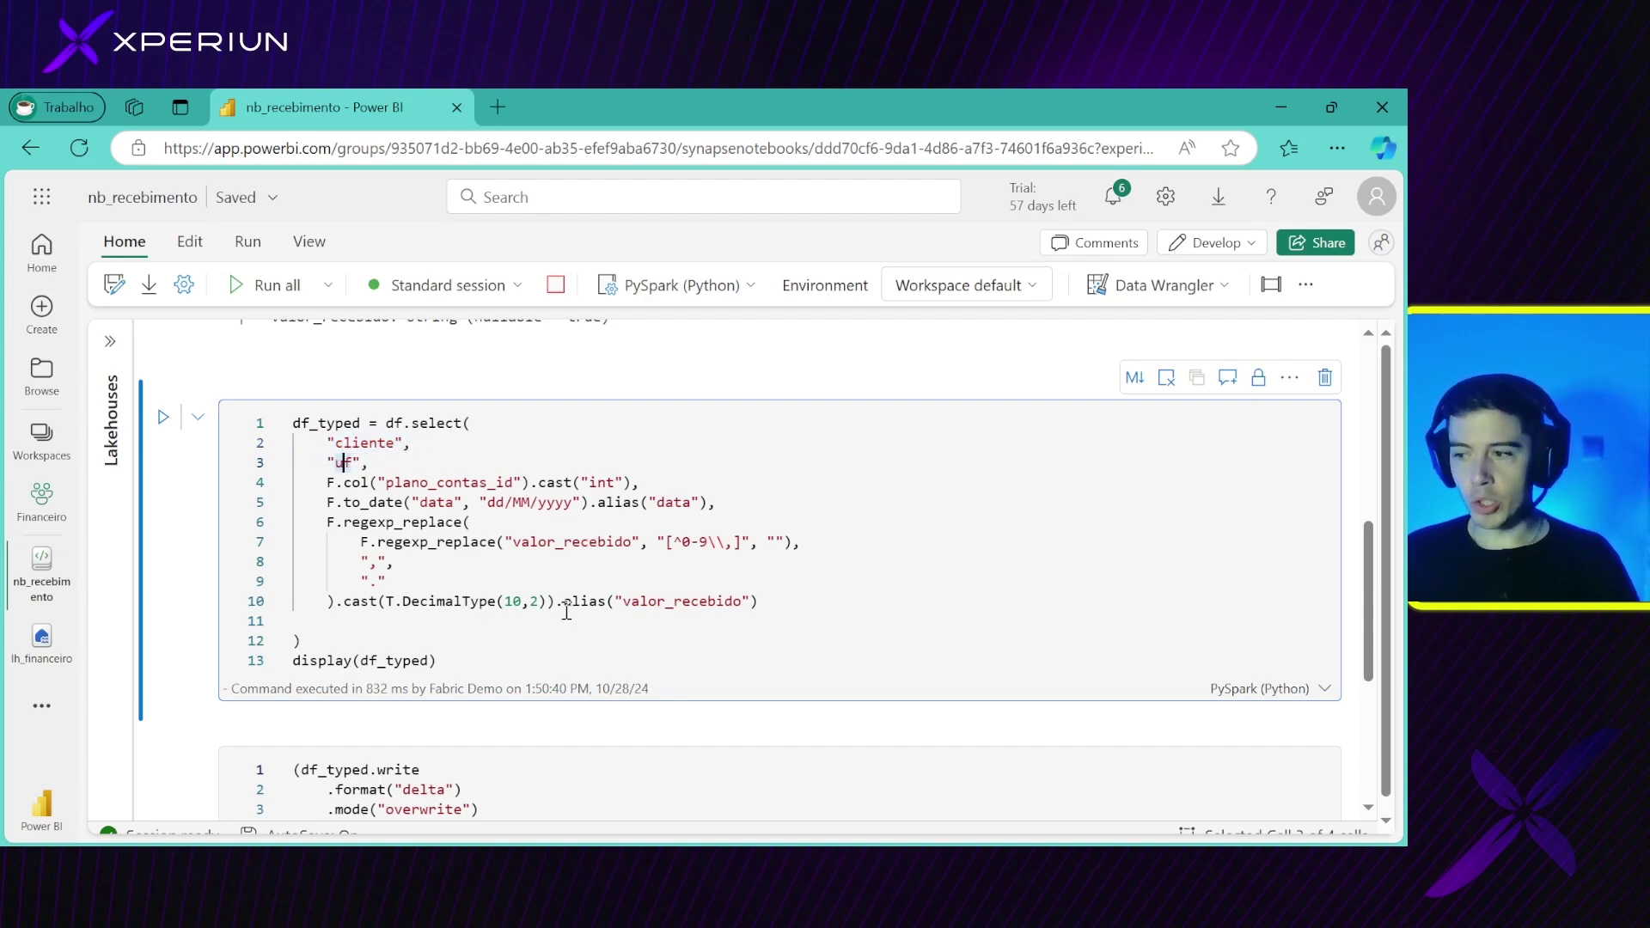
pyautogui.moveTo(394, 482); pyautogui.dragTo(632, 483)
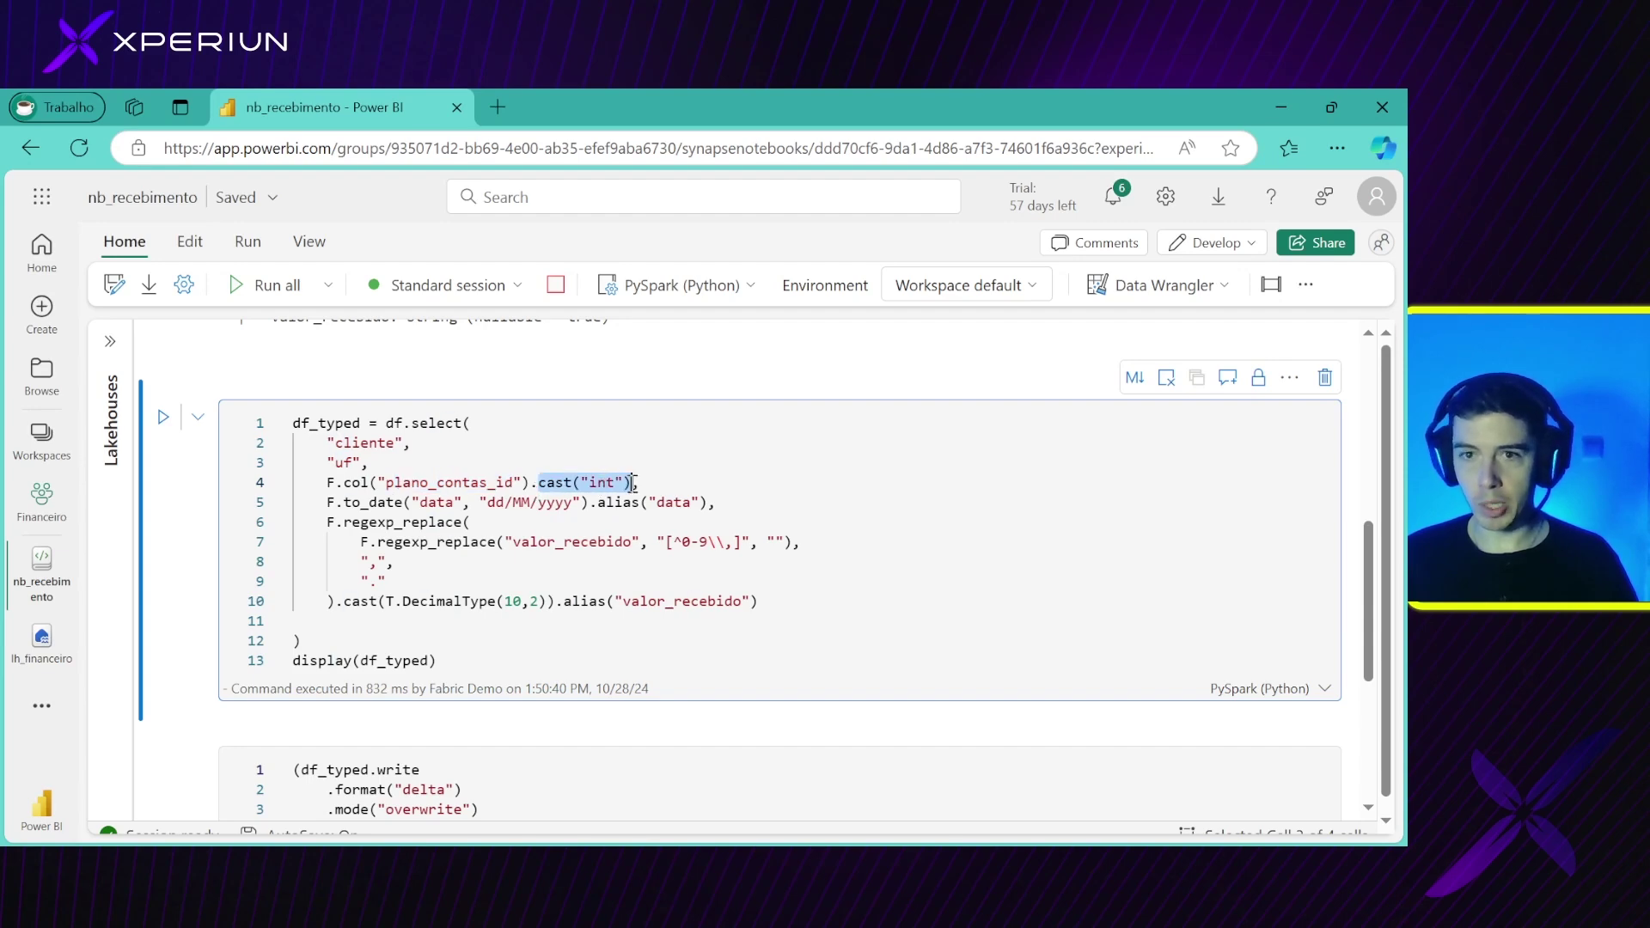
pyautogui.click(635, 483)
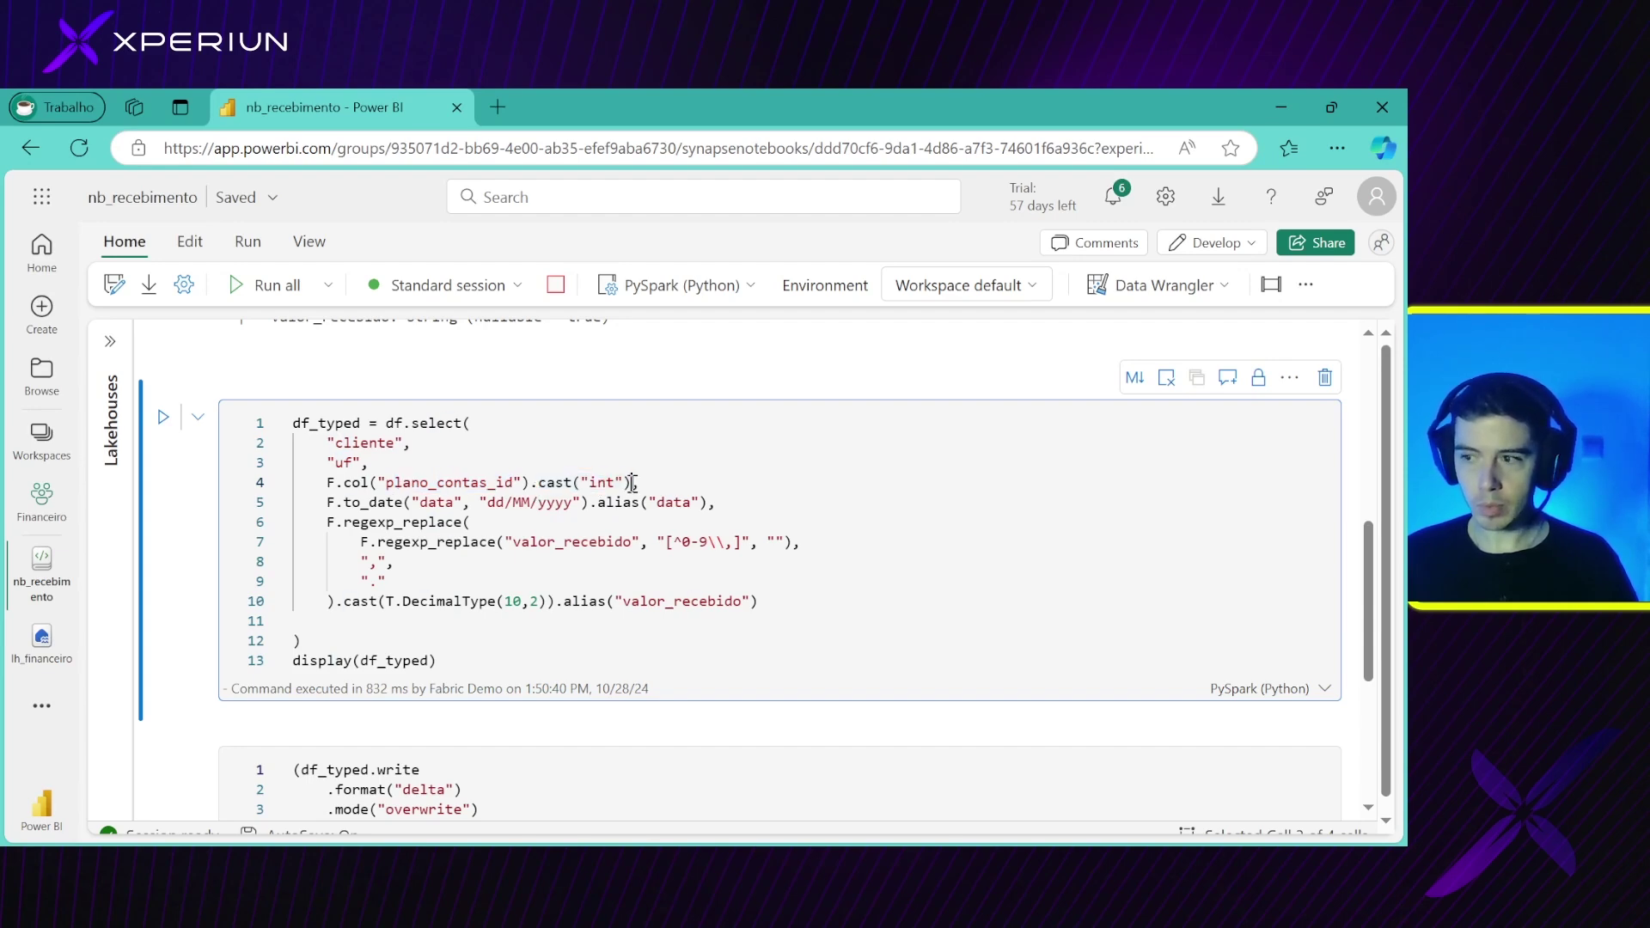
# Trace the F prefix in the df_typed cell back to the pyspark.sql functions import in the first cell
pyautogui.doubleClick(330, 483)
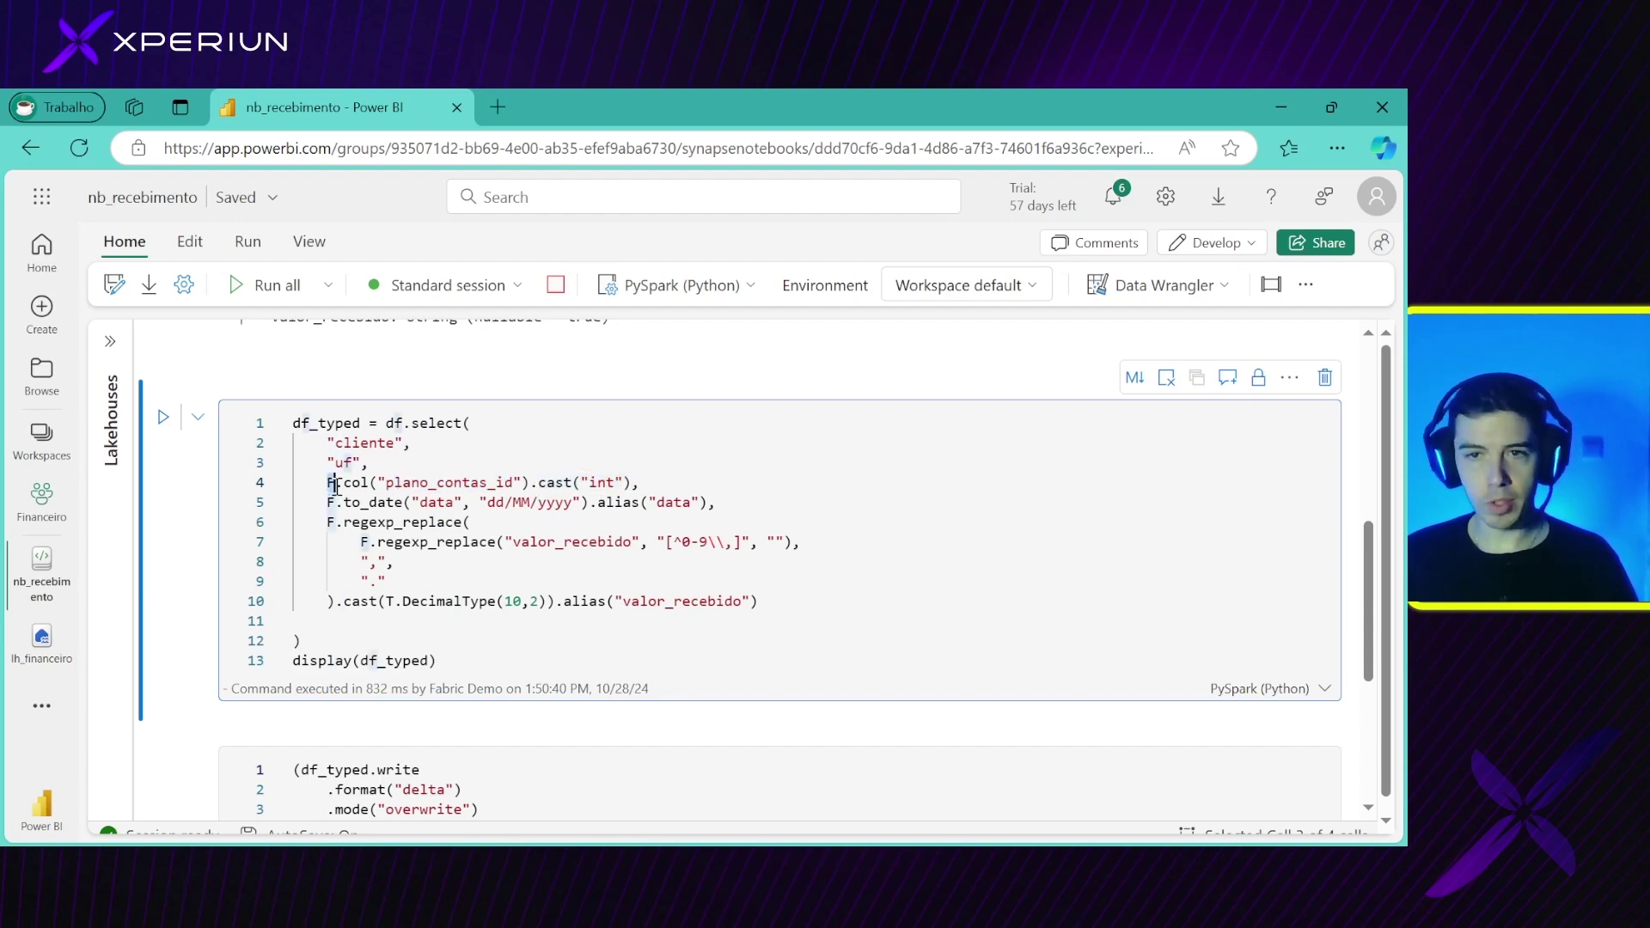
pyautogui.scroll(2, 358, 488)
pyautogui.scroll(5, 358, 488)
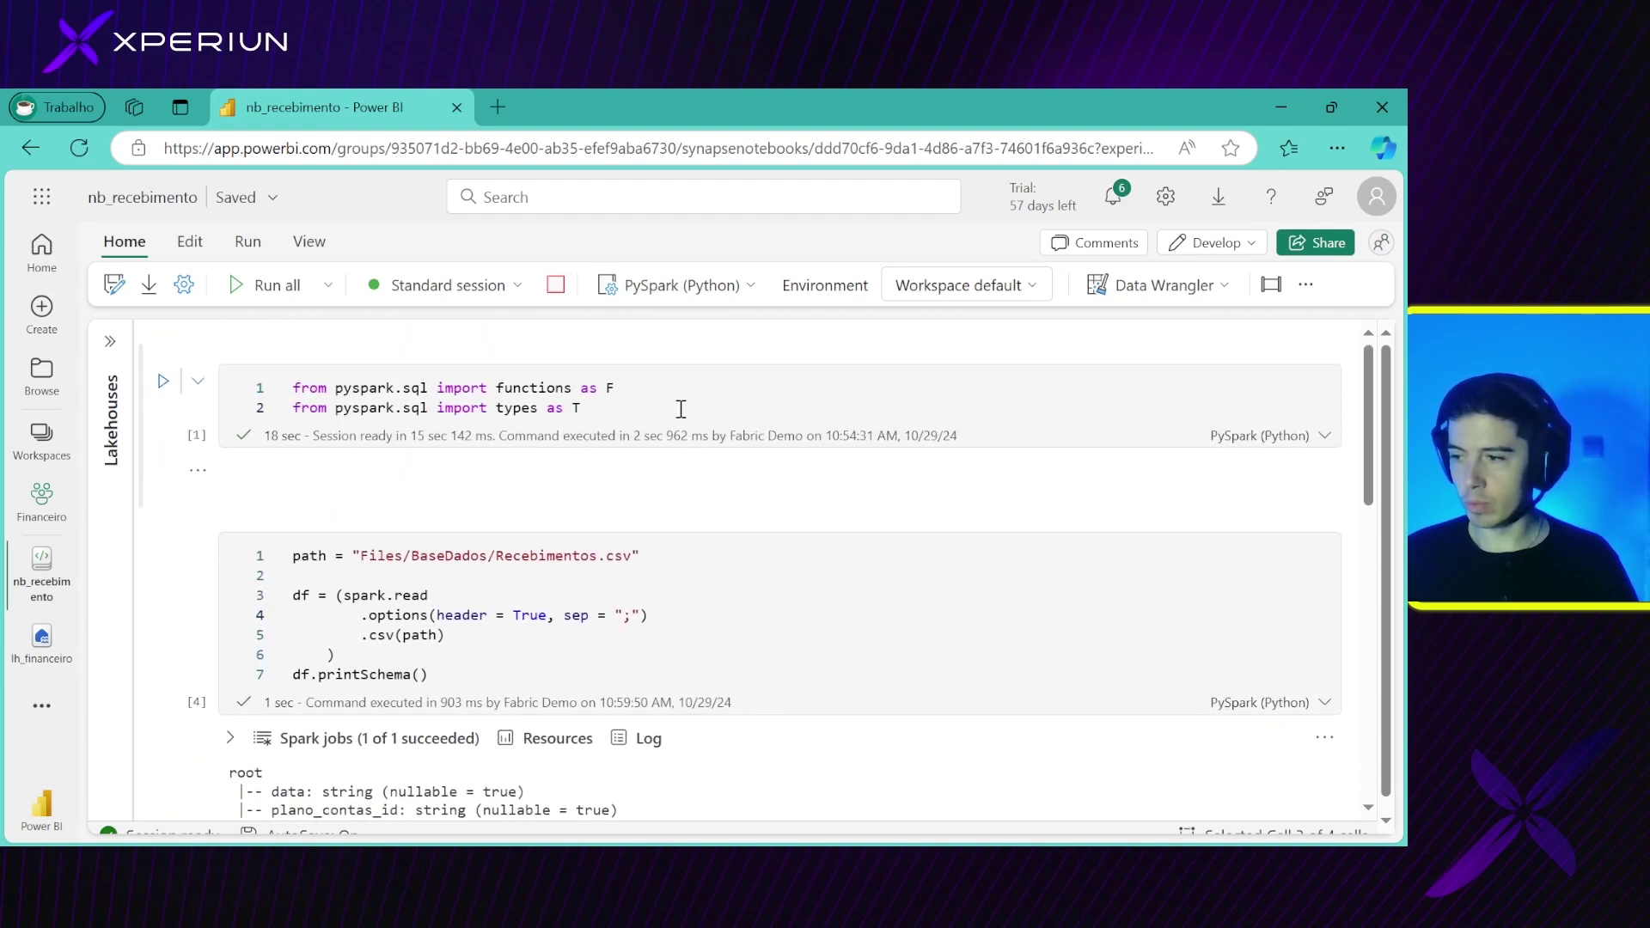
pyautogui.click(624, 394)
pyautogui.moveTo(625, 394); pyautogui.dragTo(497, 389)
pyautogui.click(497, 388)
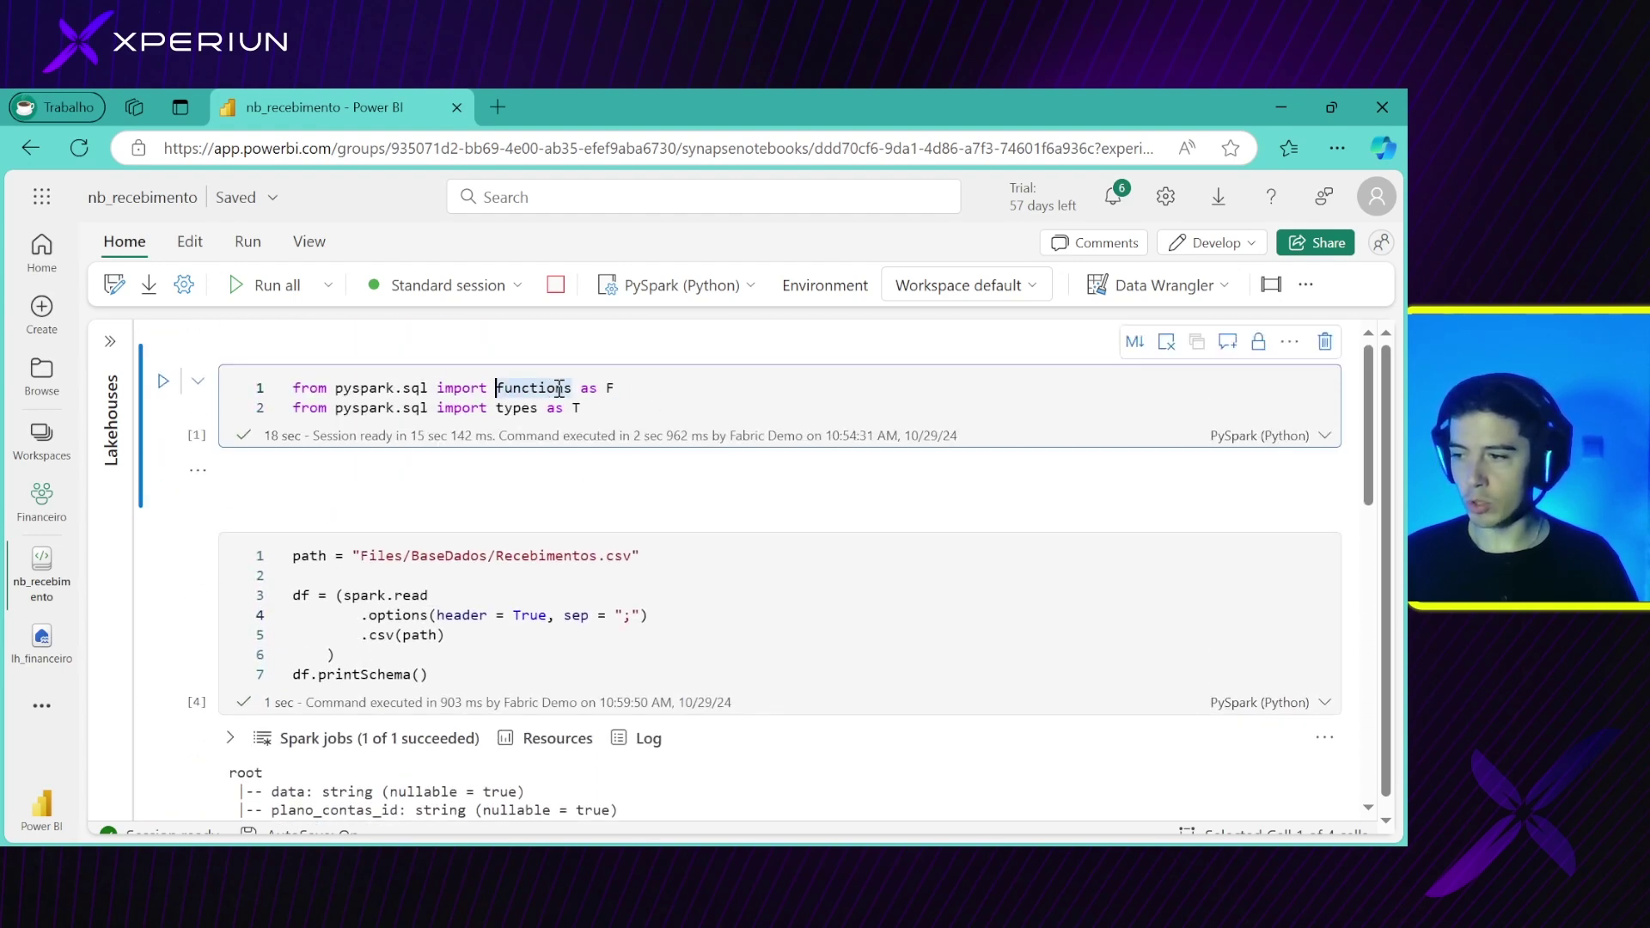
pyautogui.click(613, 389)
pyautogui.moveTo(616, 391)
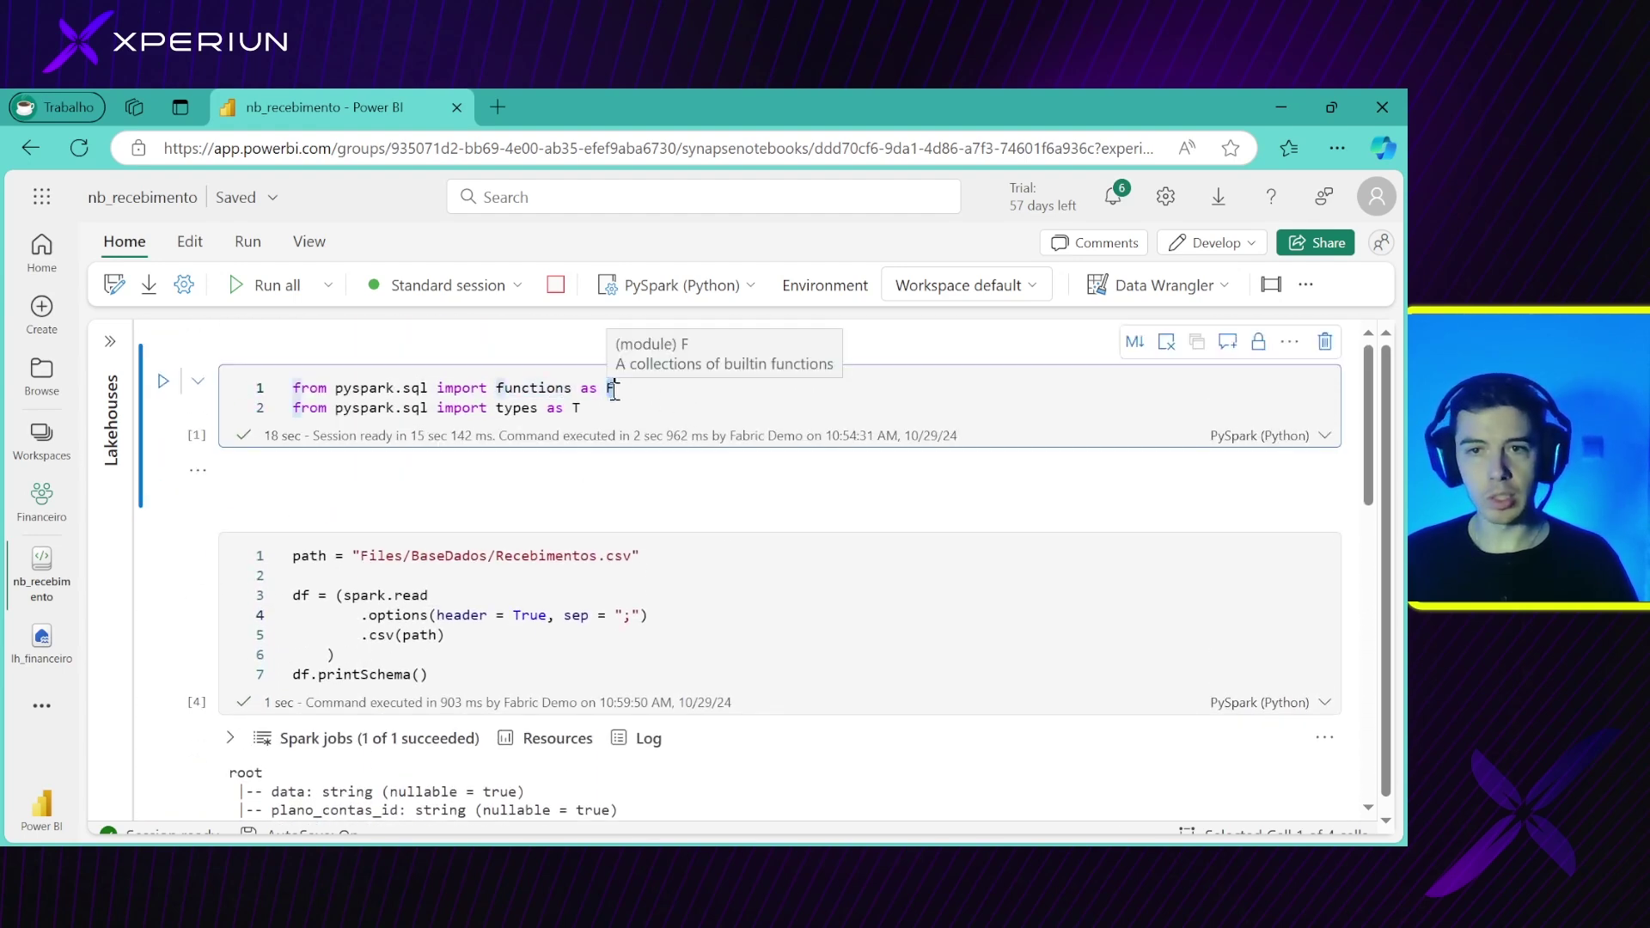
pyautogui.scroll(-5, 615, 397)
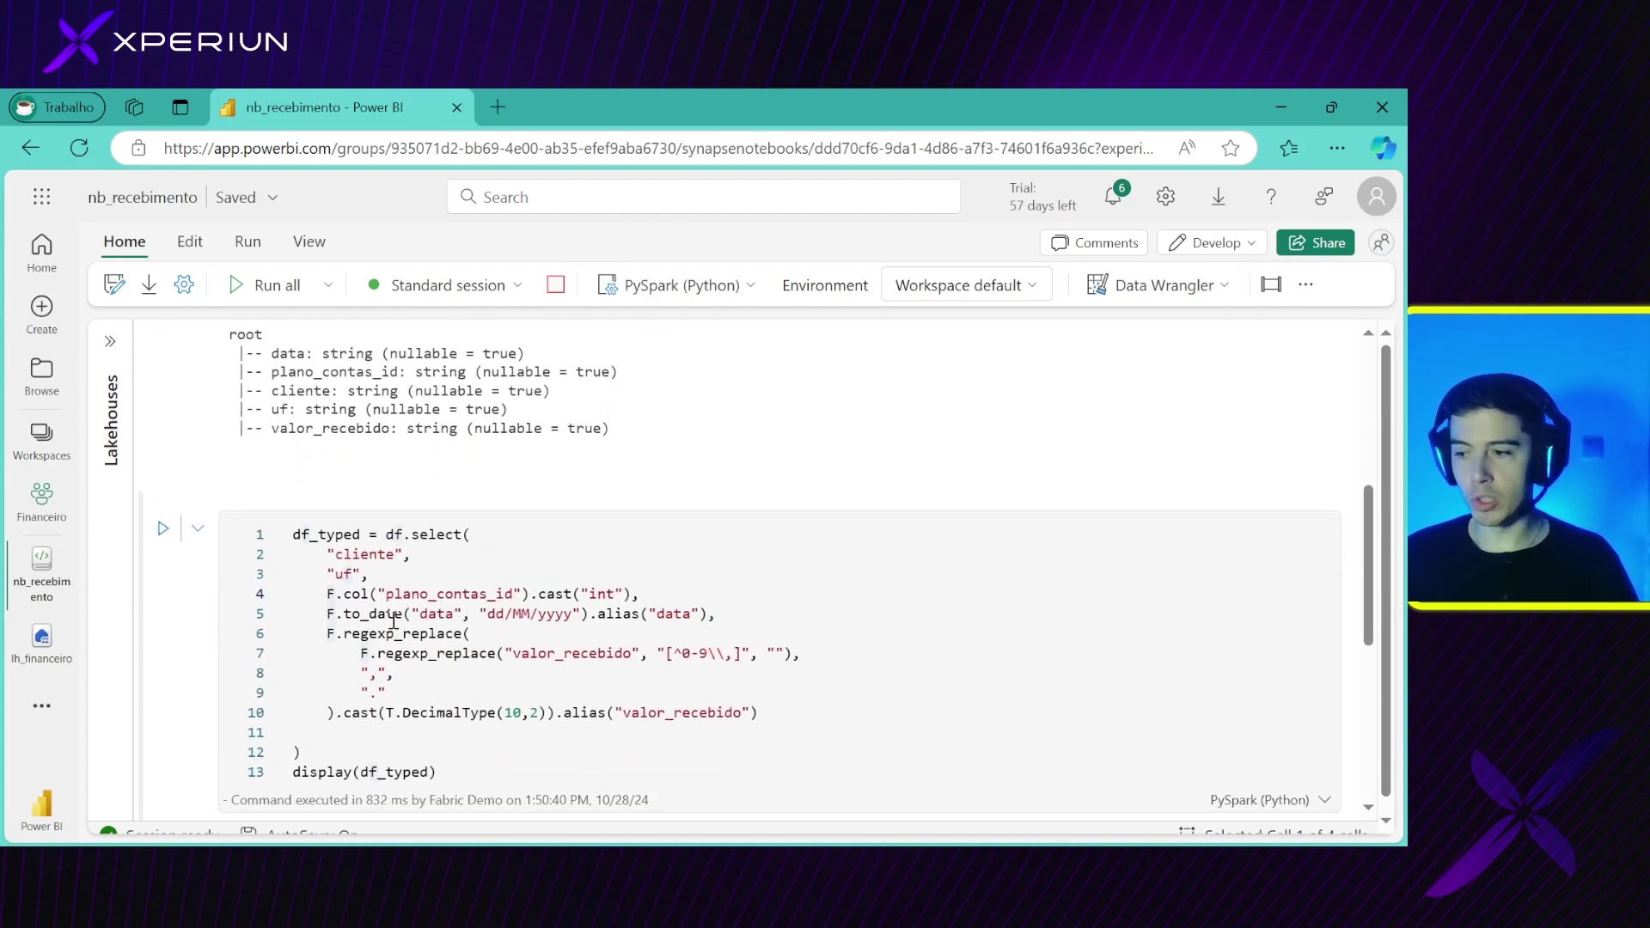
# Read the built-in help for F.col on the plano_contas_id line and check it against the functions import
pyautogui.doubleClick(348, 595)
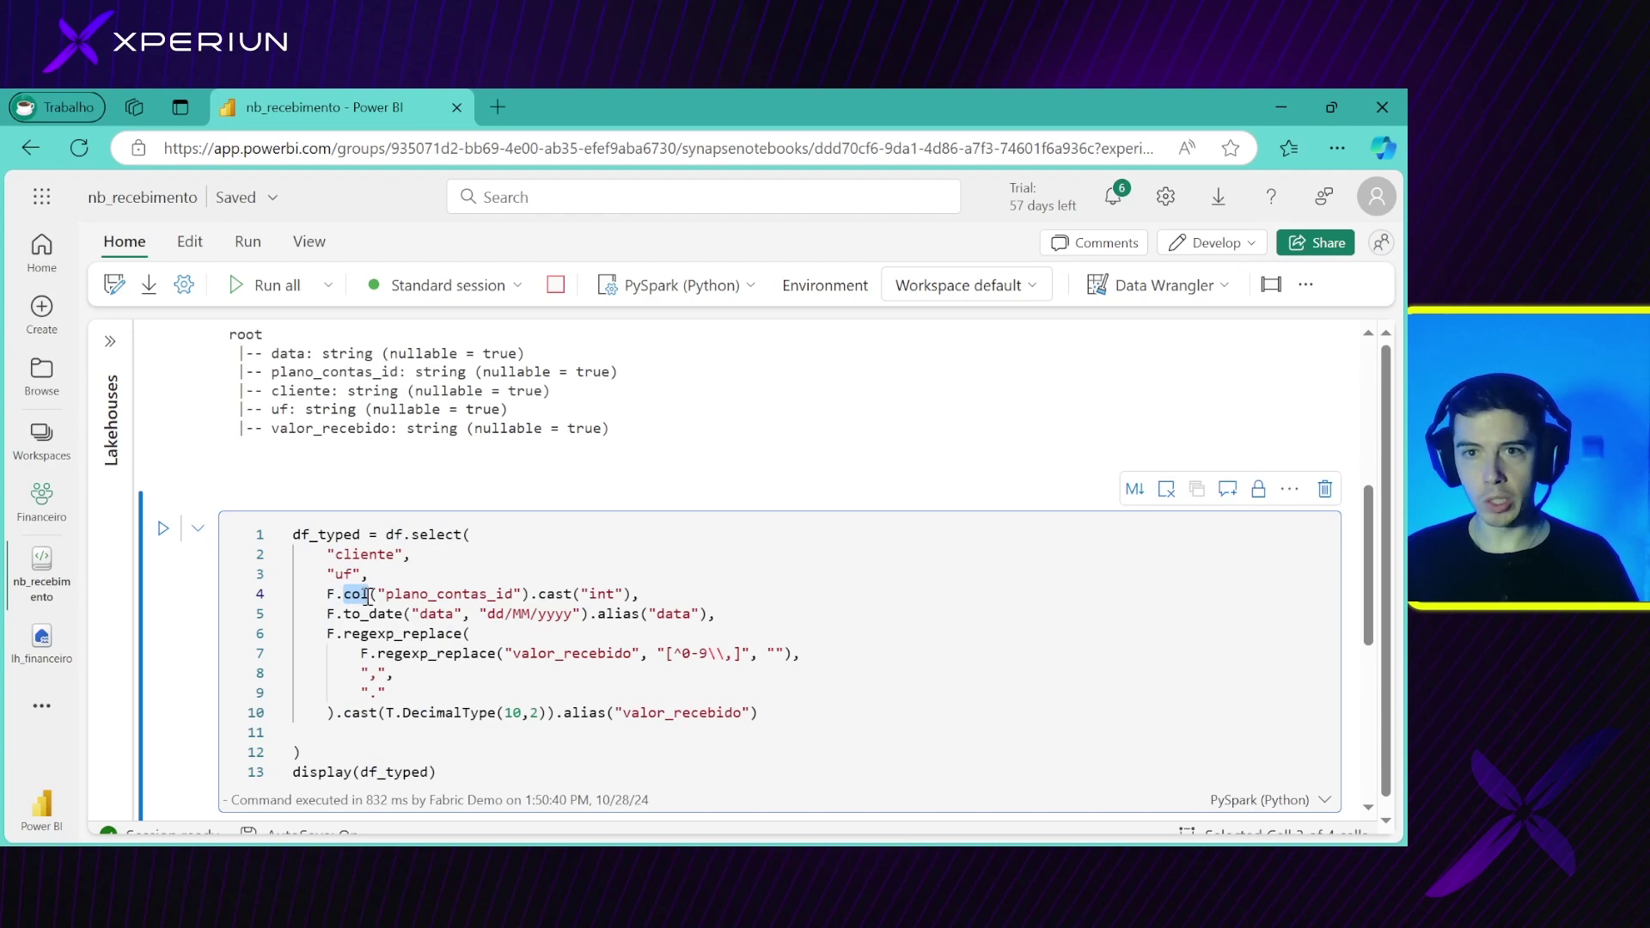
pyautogui.click(335, 595)
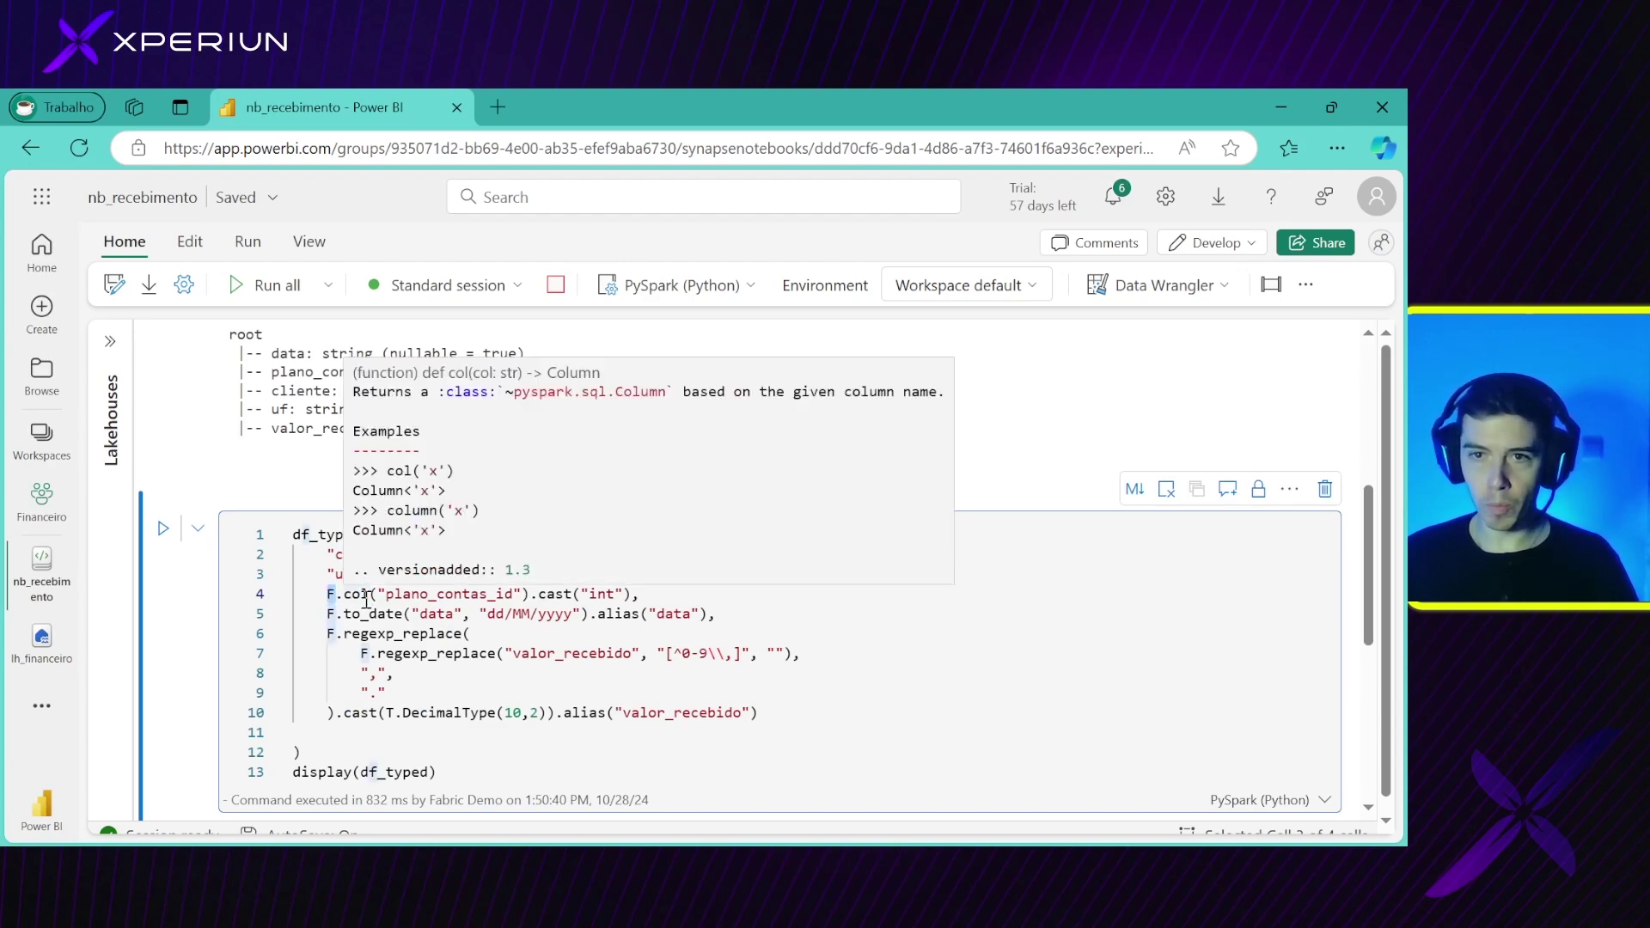
pyautogui.moveTo(366, 595)
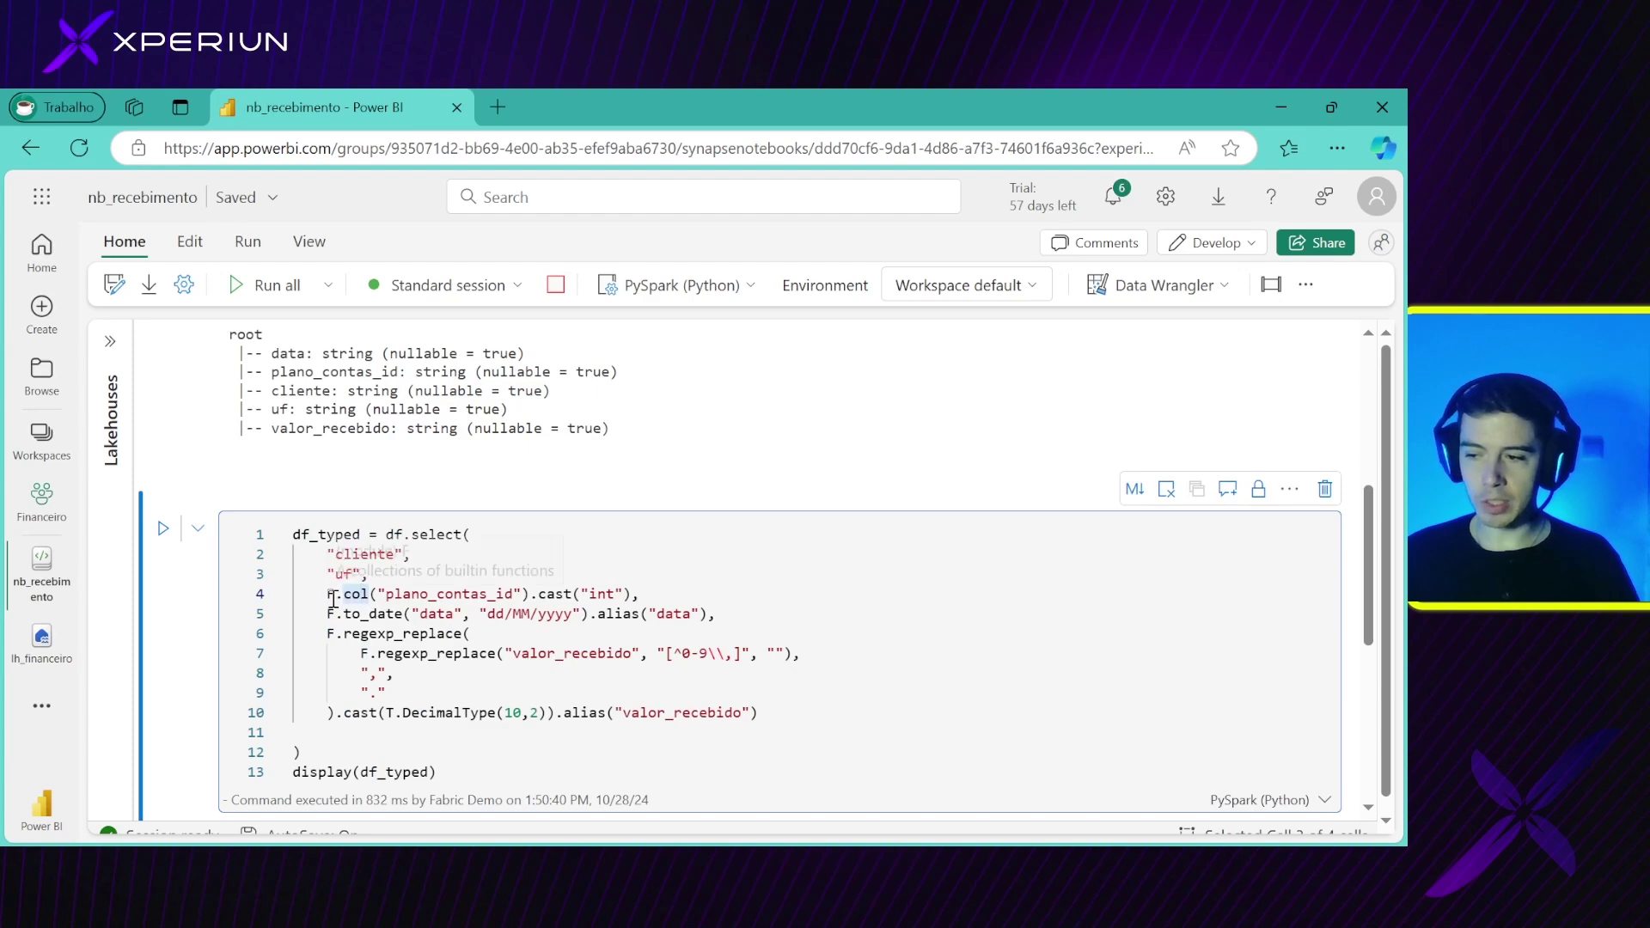
pyautogui.scroll(10, 379, 593)
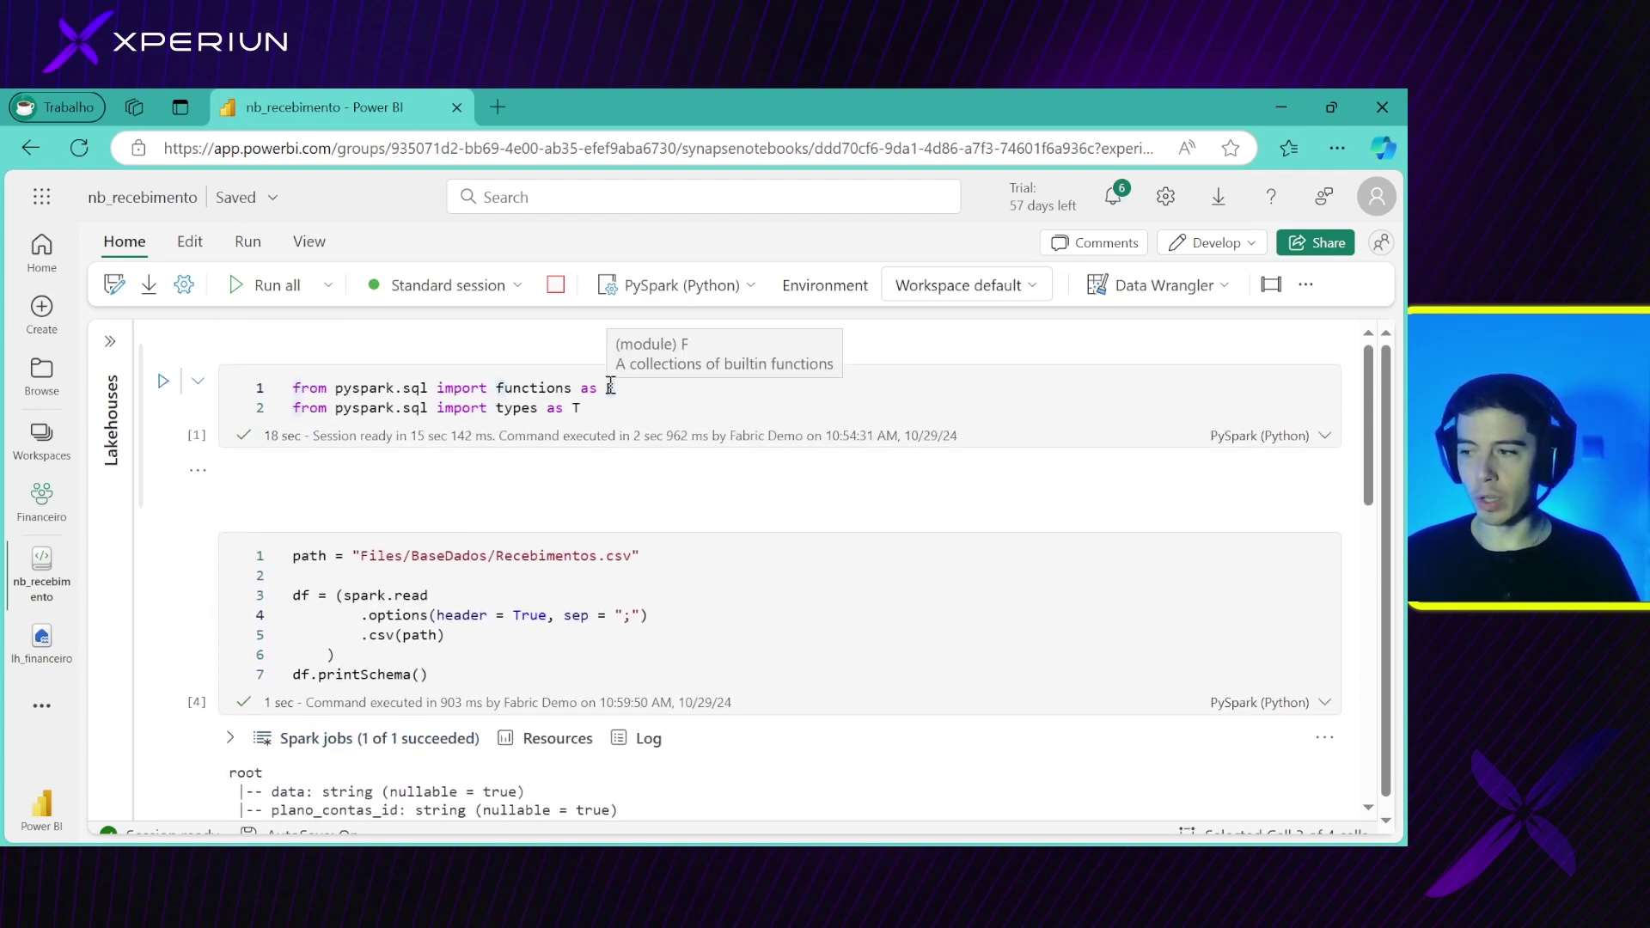
pyautogui.scroll(-10, 519, 482)
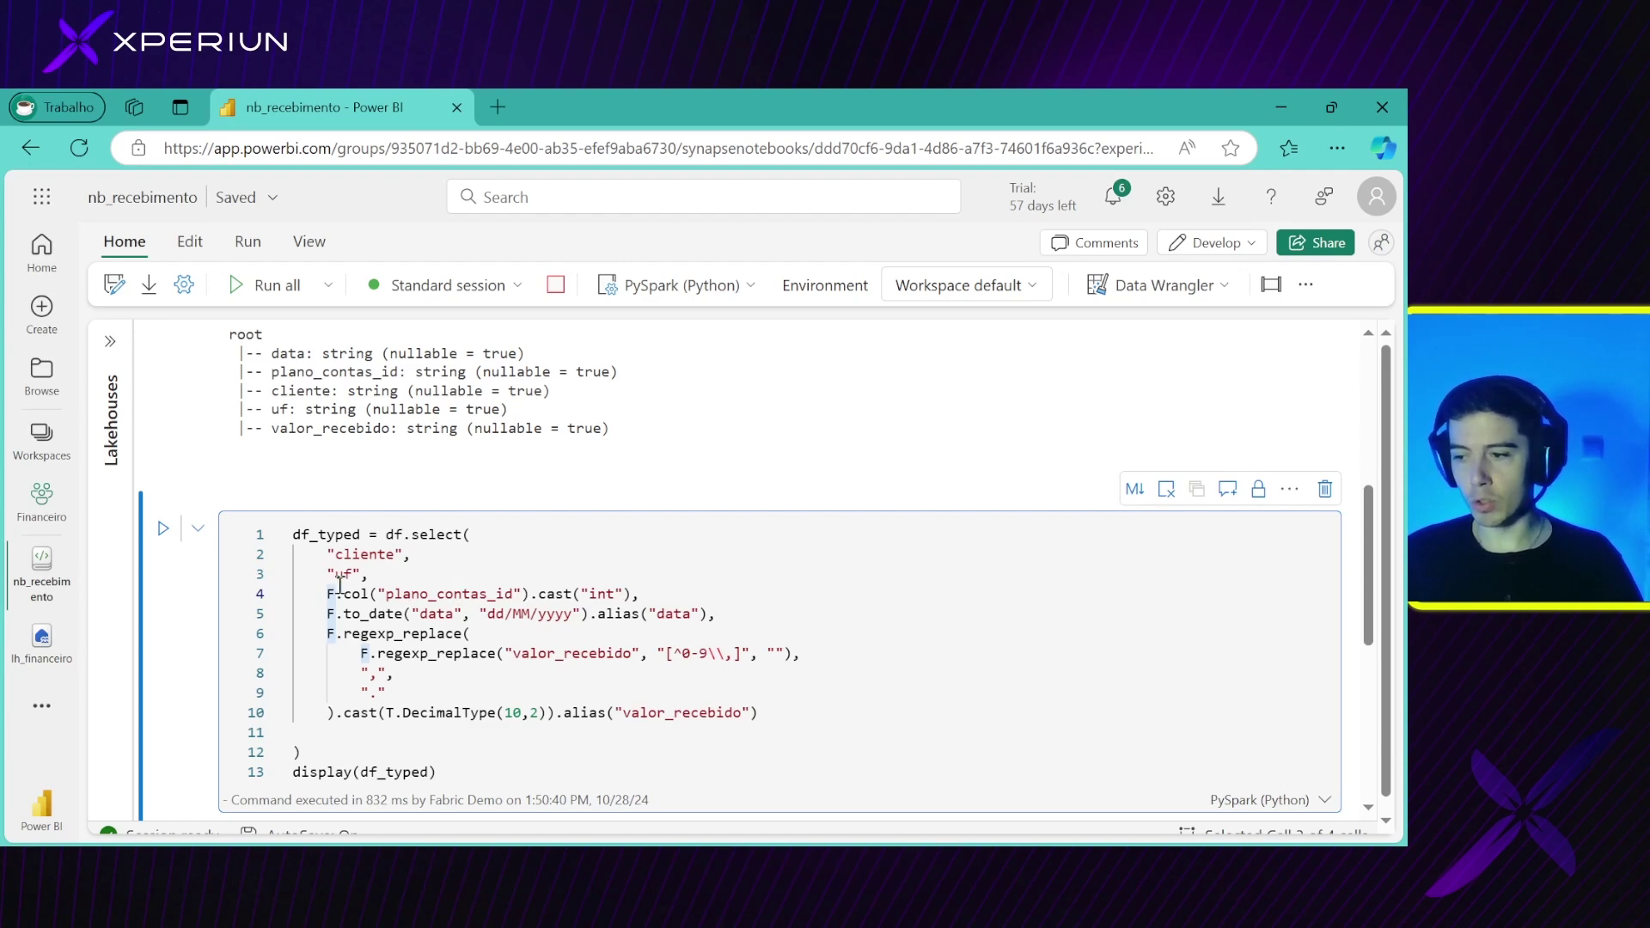
# Compare the .cast("int") call on plano_contas_id with the plain "cliente" column string in the df_typed select
pyautogui.click(394, 593)
pyautogui.moveTo(395, 593); pyautogui.dragTo(640, 595)
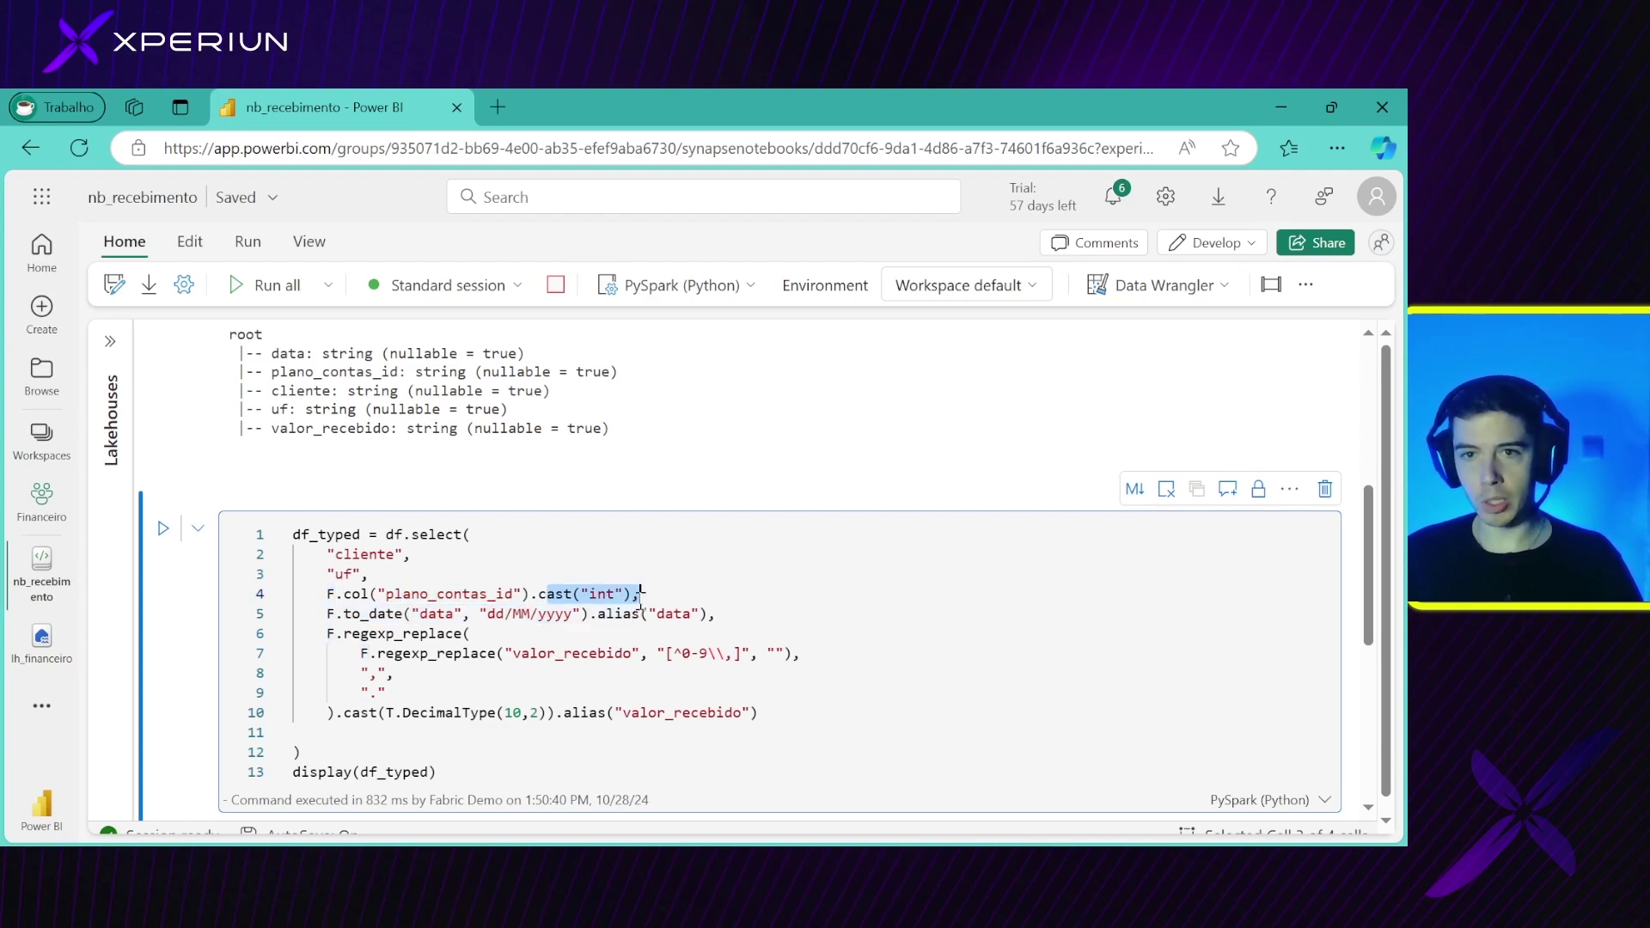
pyautogui.click(640, 595)
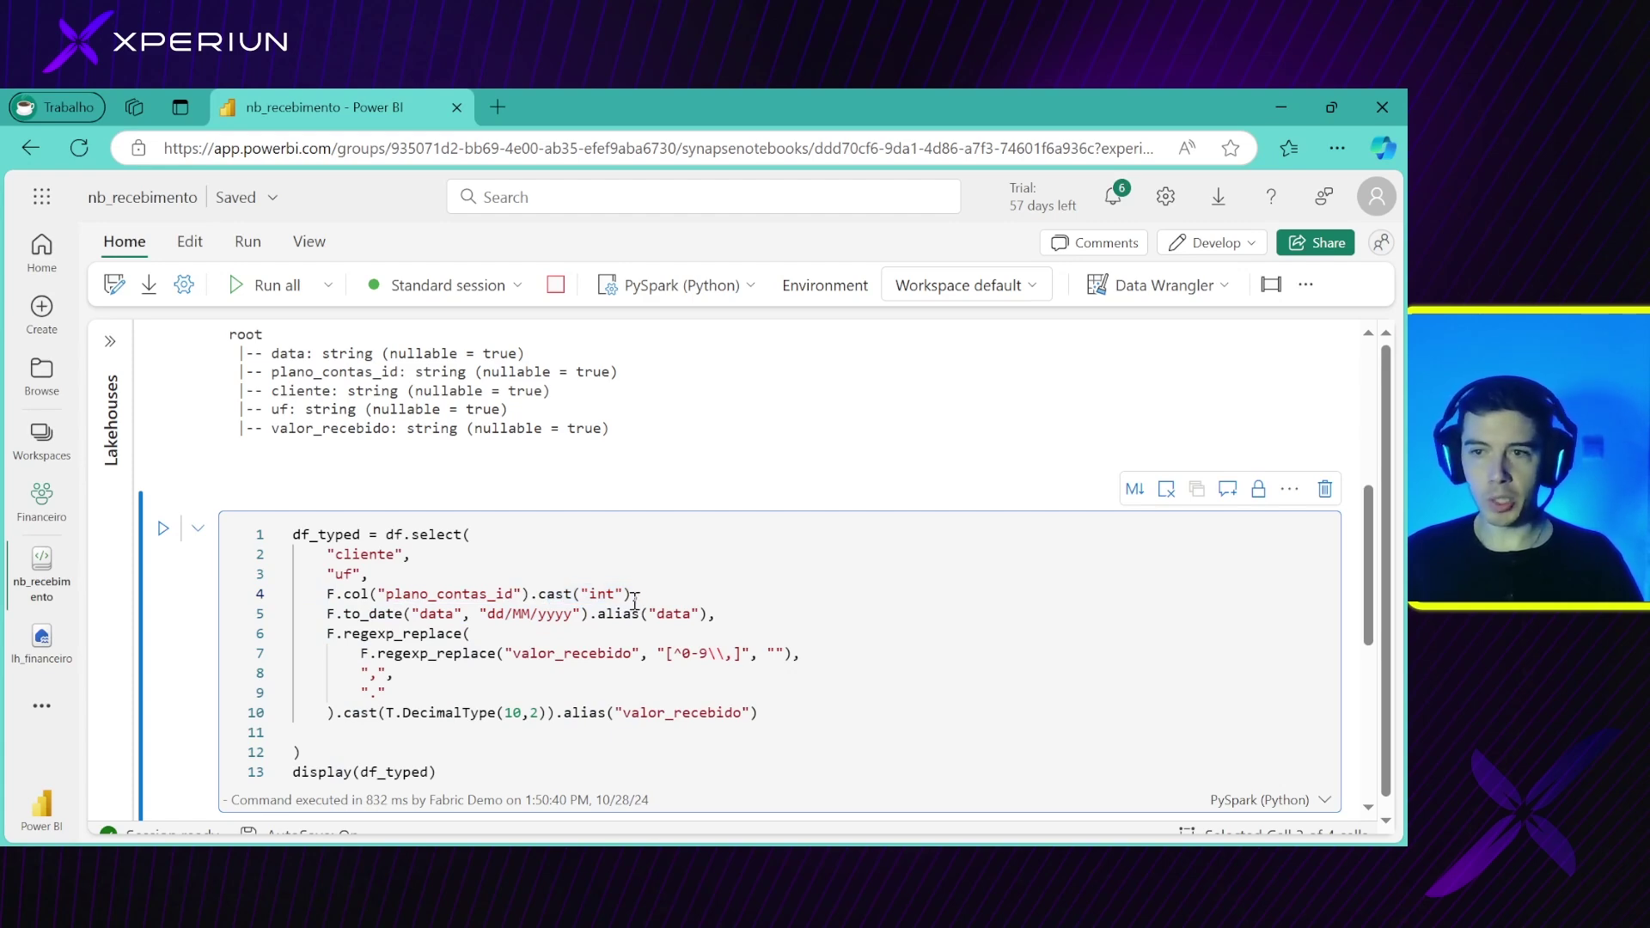
pyautogui.moveTo(411, 554); pyautogui.dragTo(335, 552)
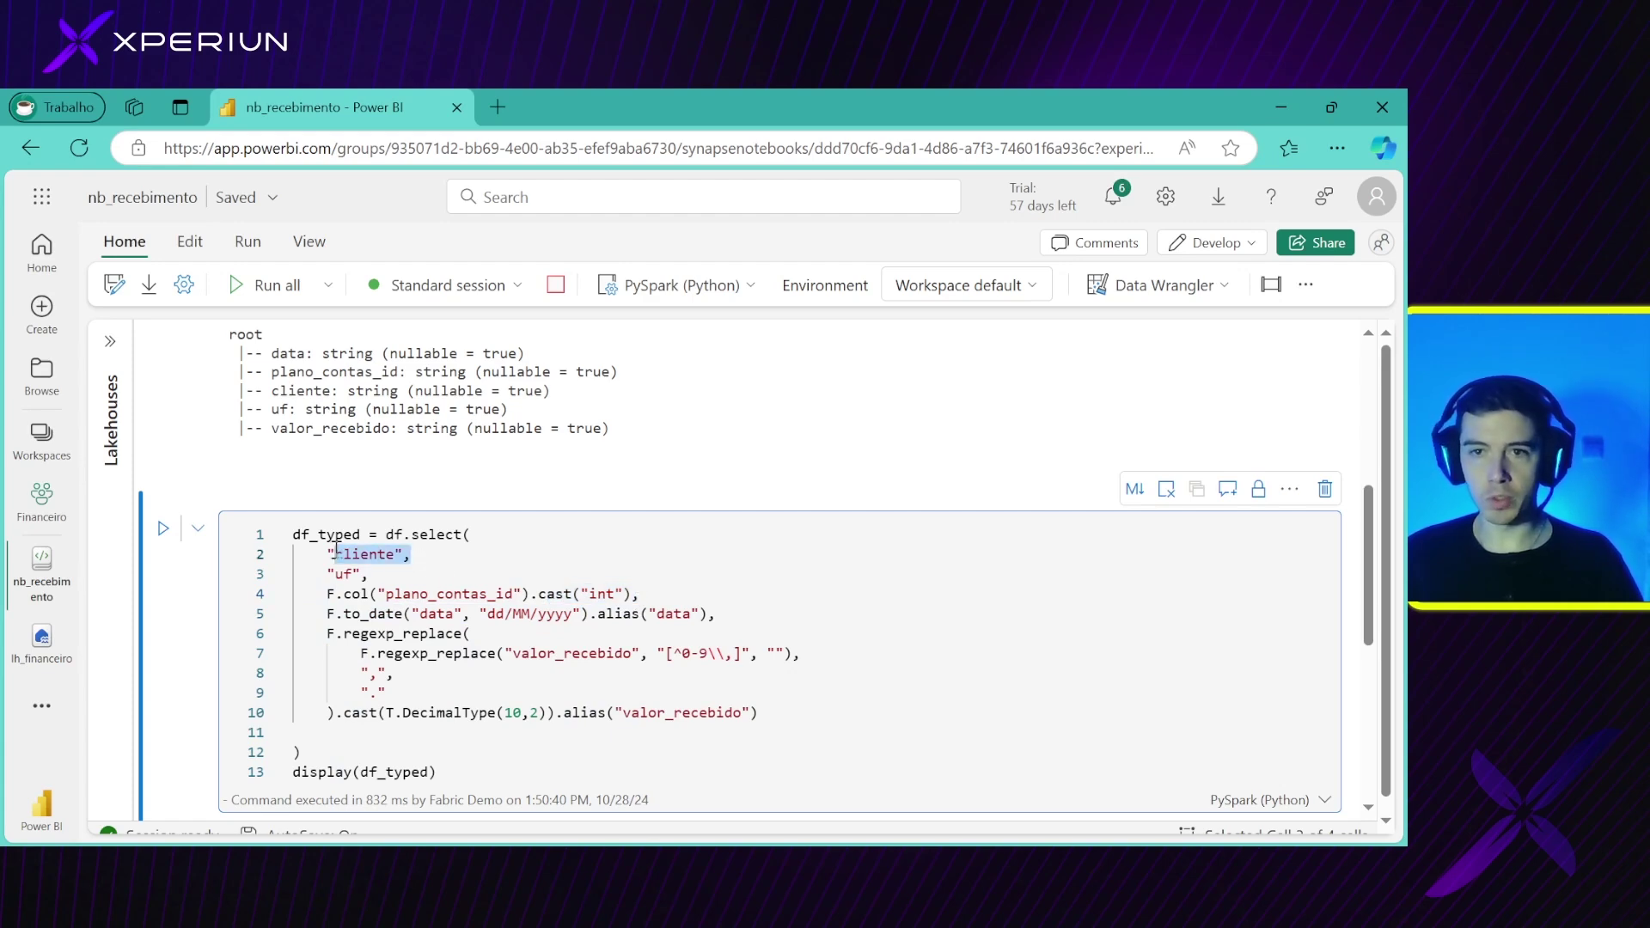
pyautogui.doubleClick(339, 552)
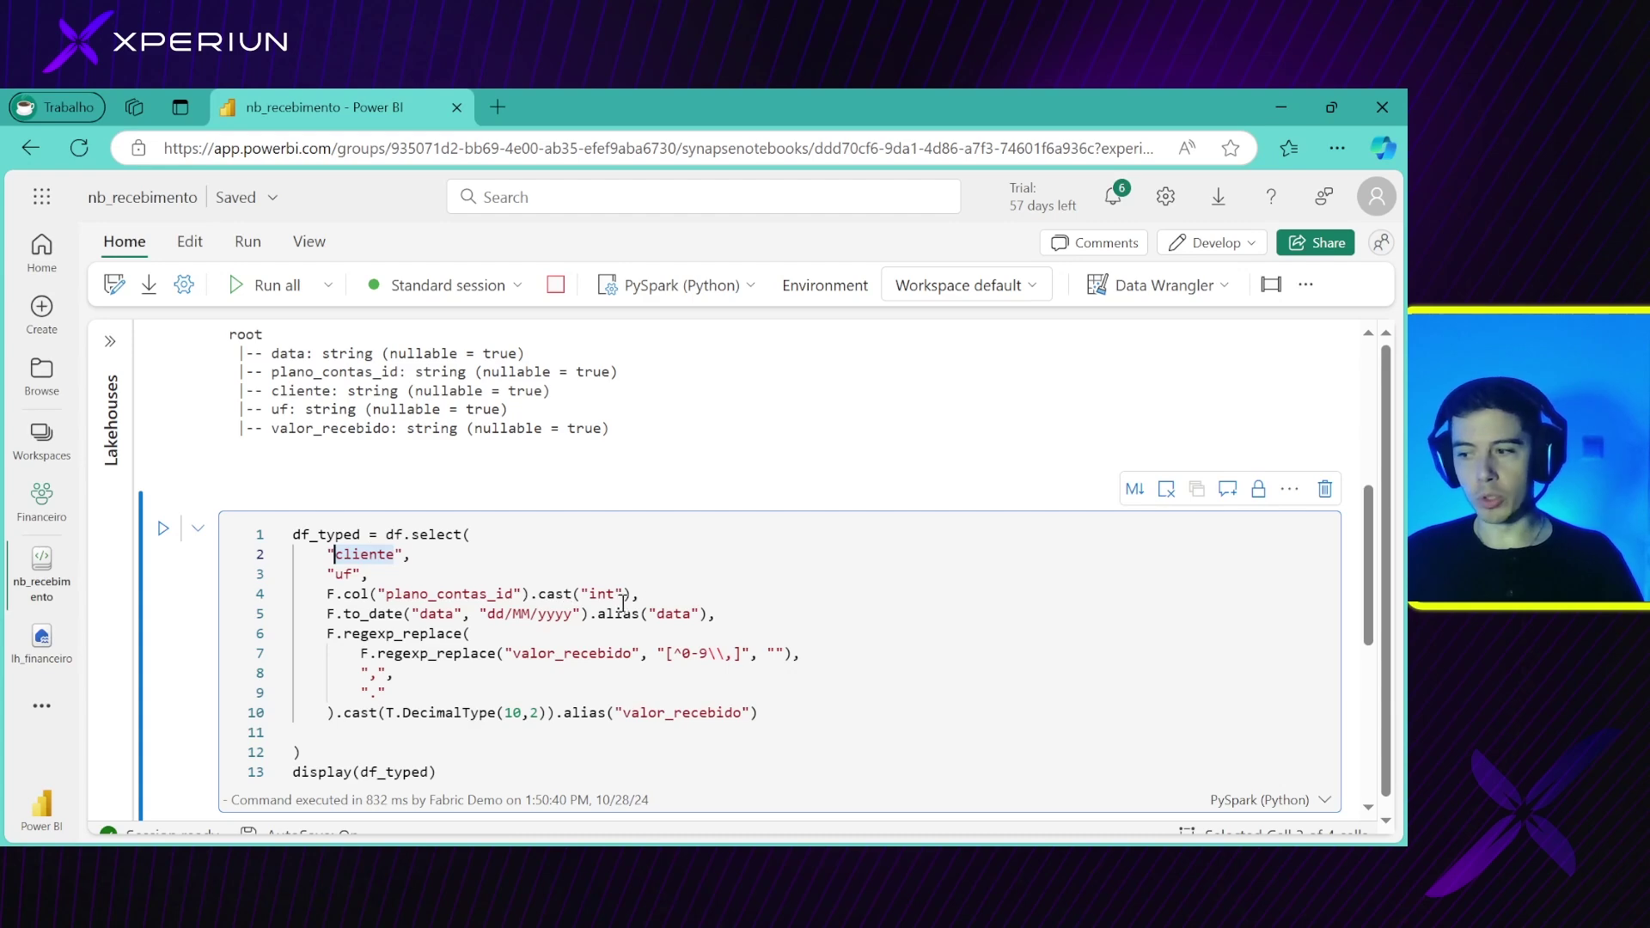
pyautogui.click(678, 599)
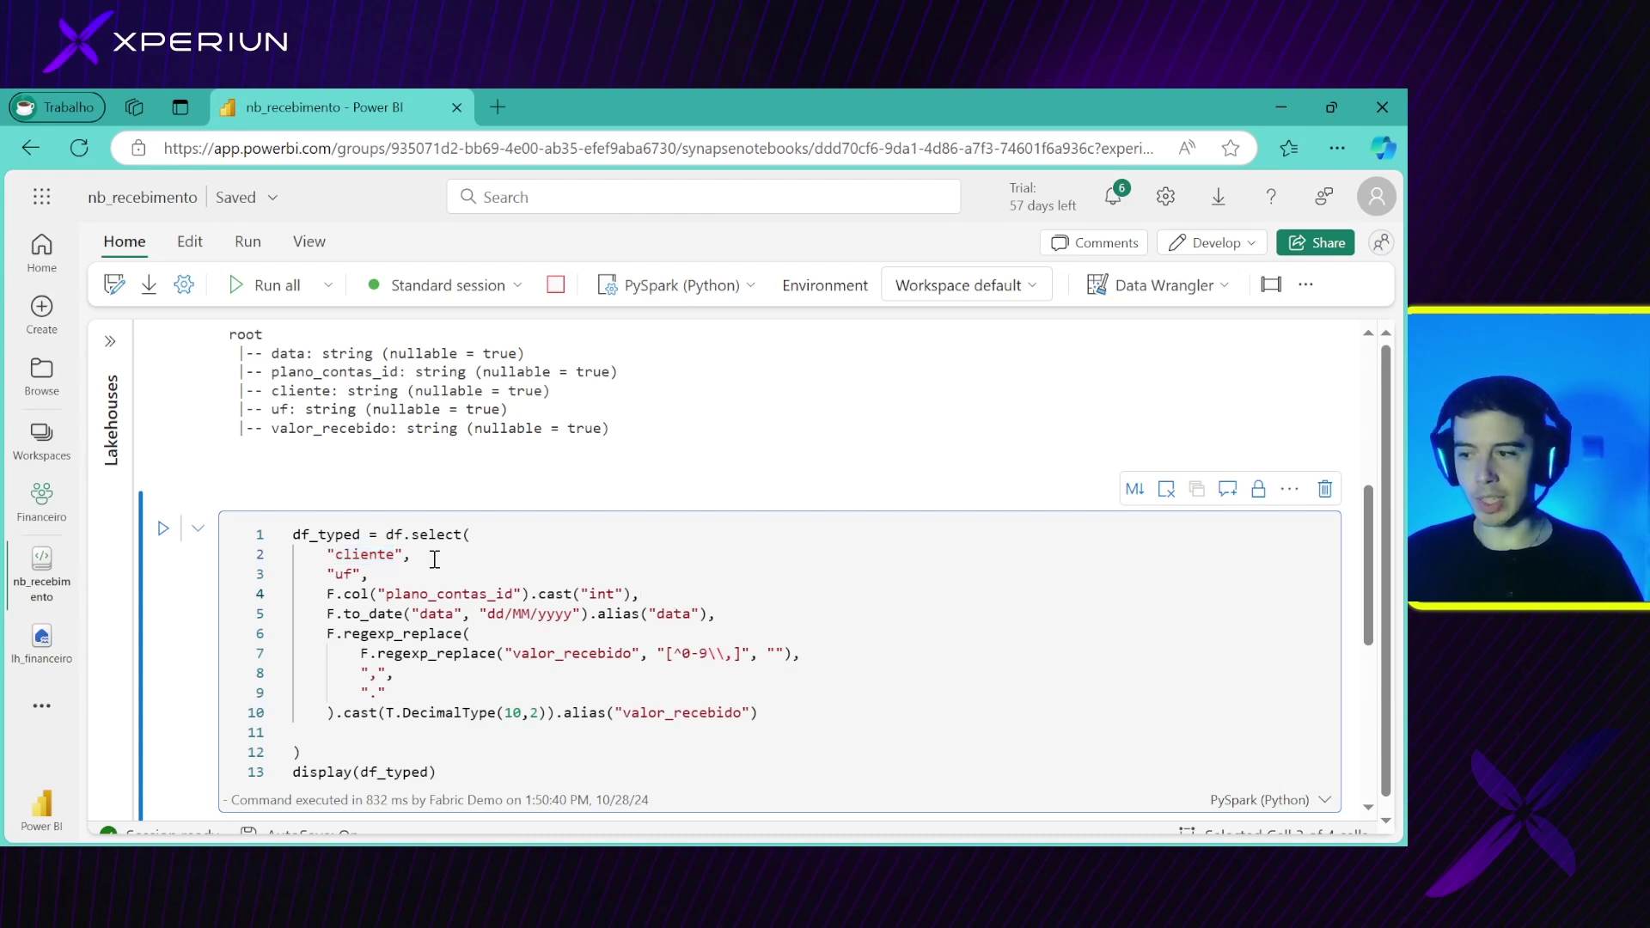
pyautogui.moveTo(411, 554); pyautogui.dragTo(333, 553)
pyautogui.doubleClick(339, 552)
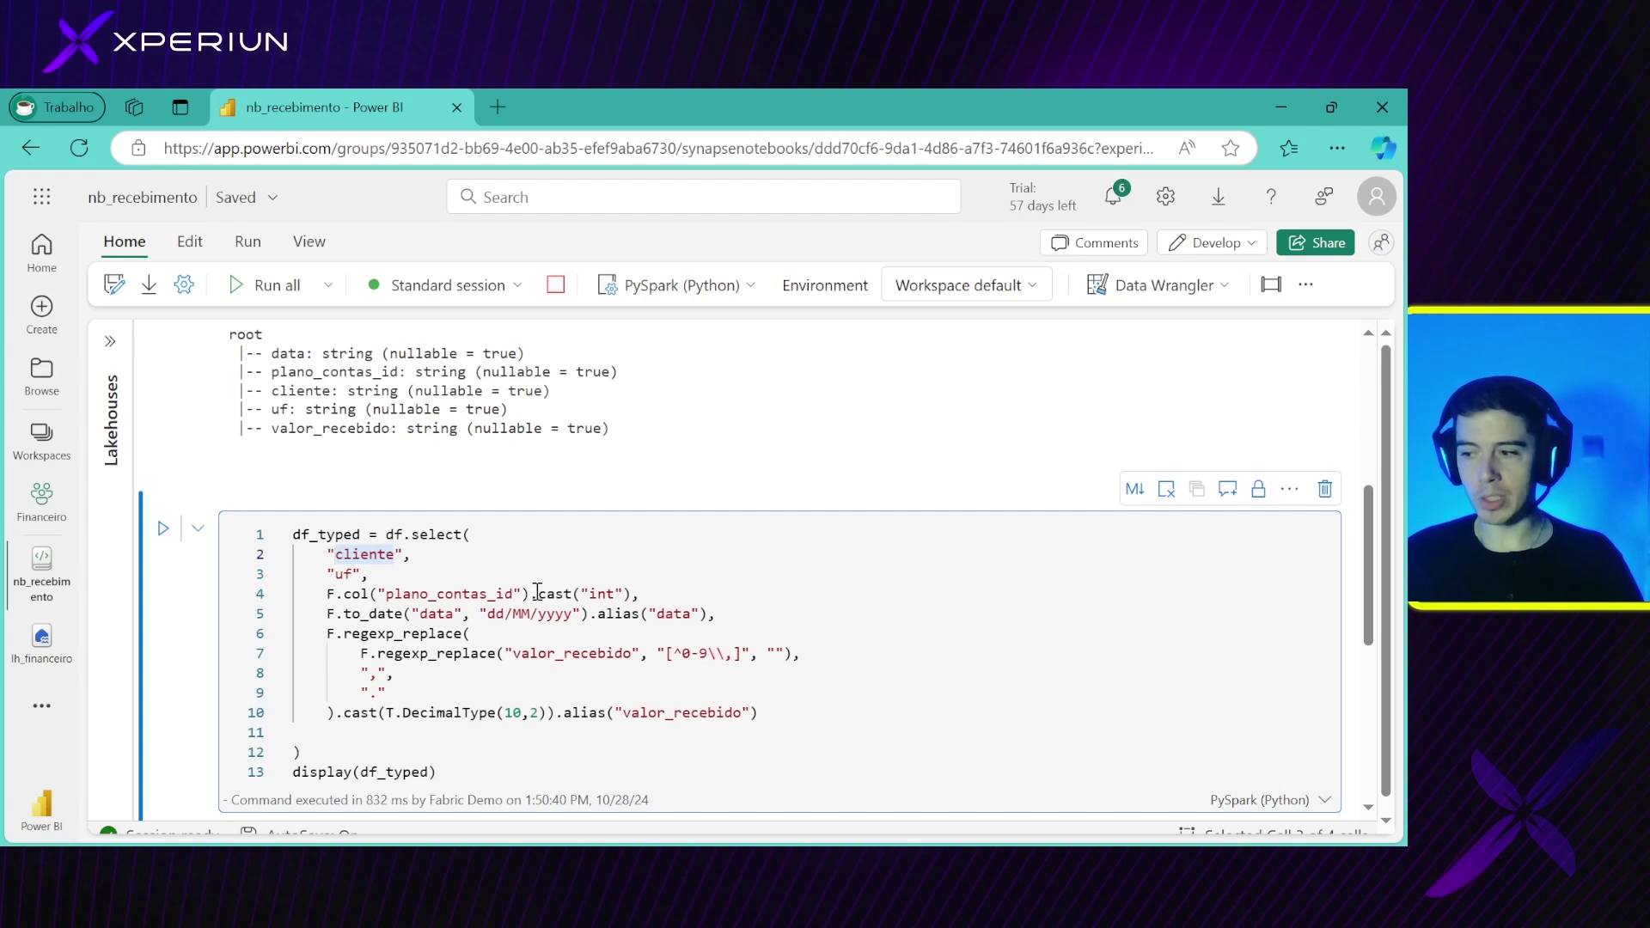
# Examine how F.col wraps "plano_contas_id" for .cast("int") and read the built-in help for cast
pyautogui.moveTo(539, 593); pyautogui.dragTo(633, 596)
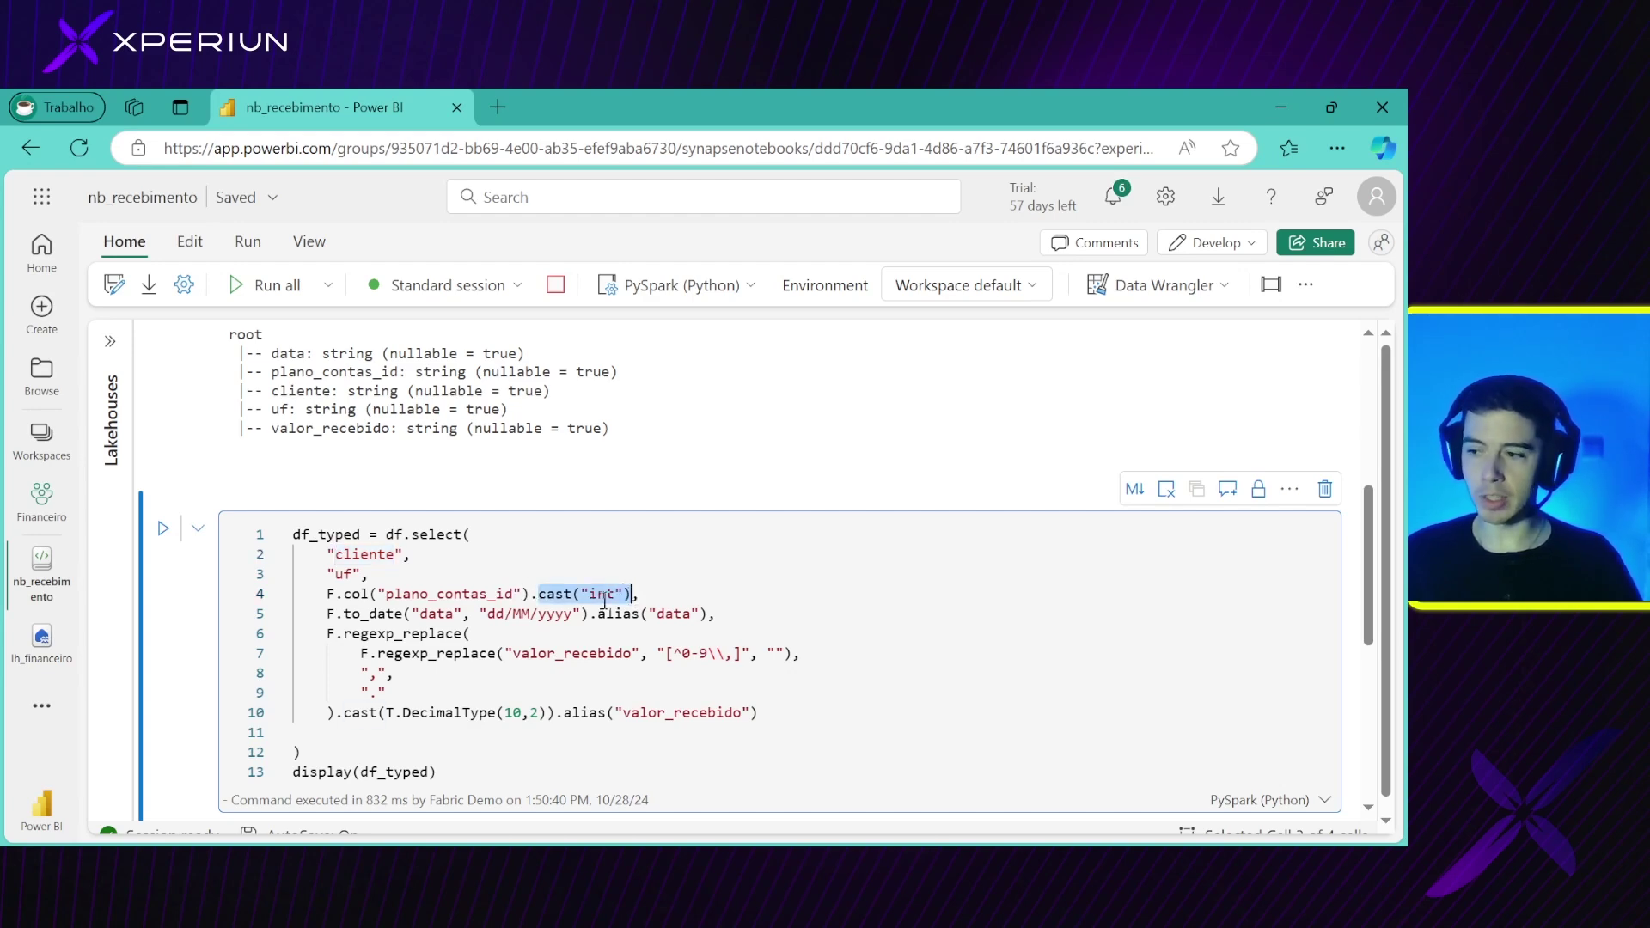
pyautogui.click(557, 595)
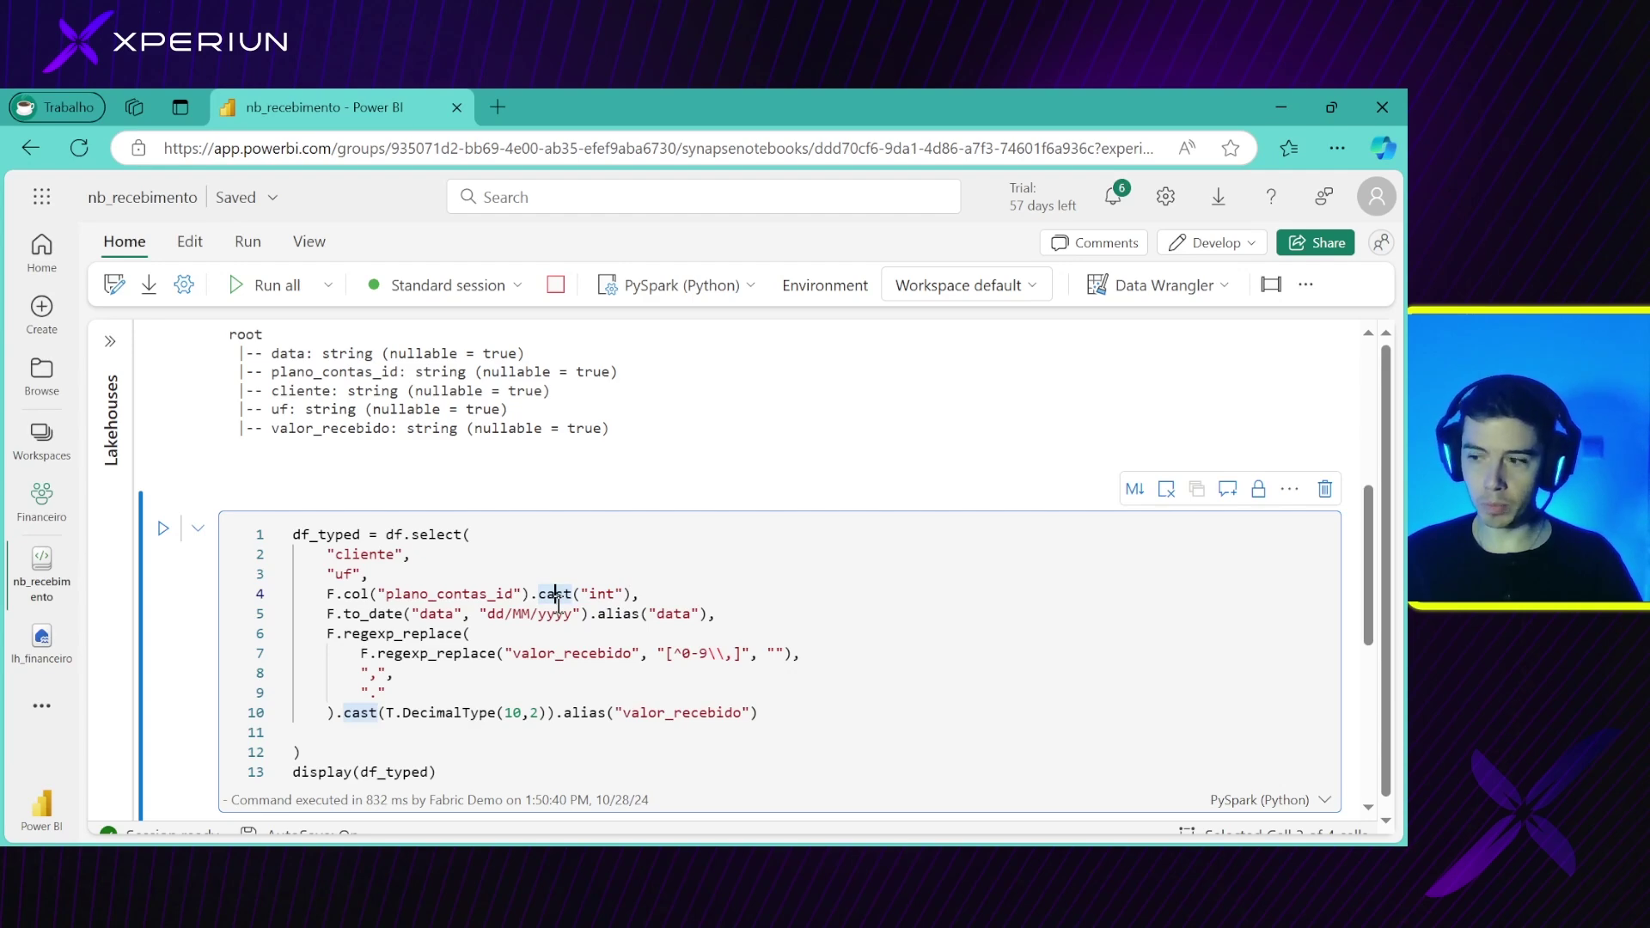
pyautogui.moveTo(402, 599); pyautogui.dragTo(516, 599)
pyautogui.doubleClick(394, 599)
pyautogui.moveTo(361, 599)
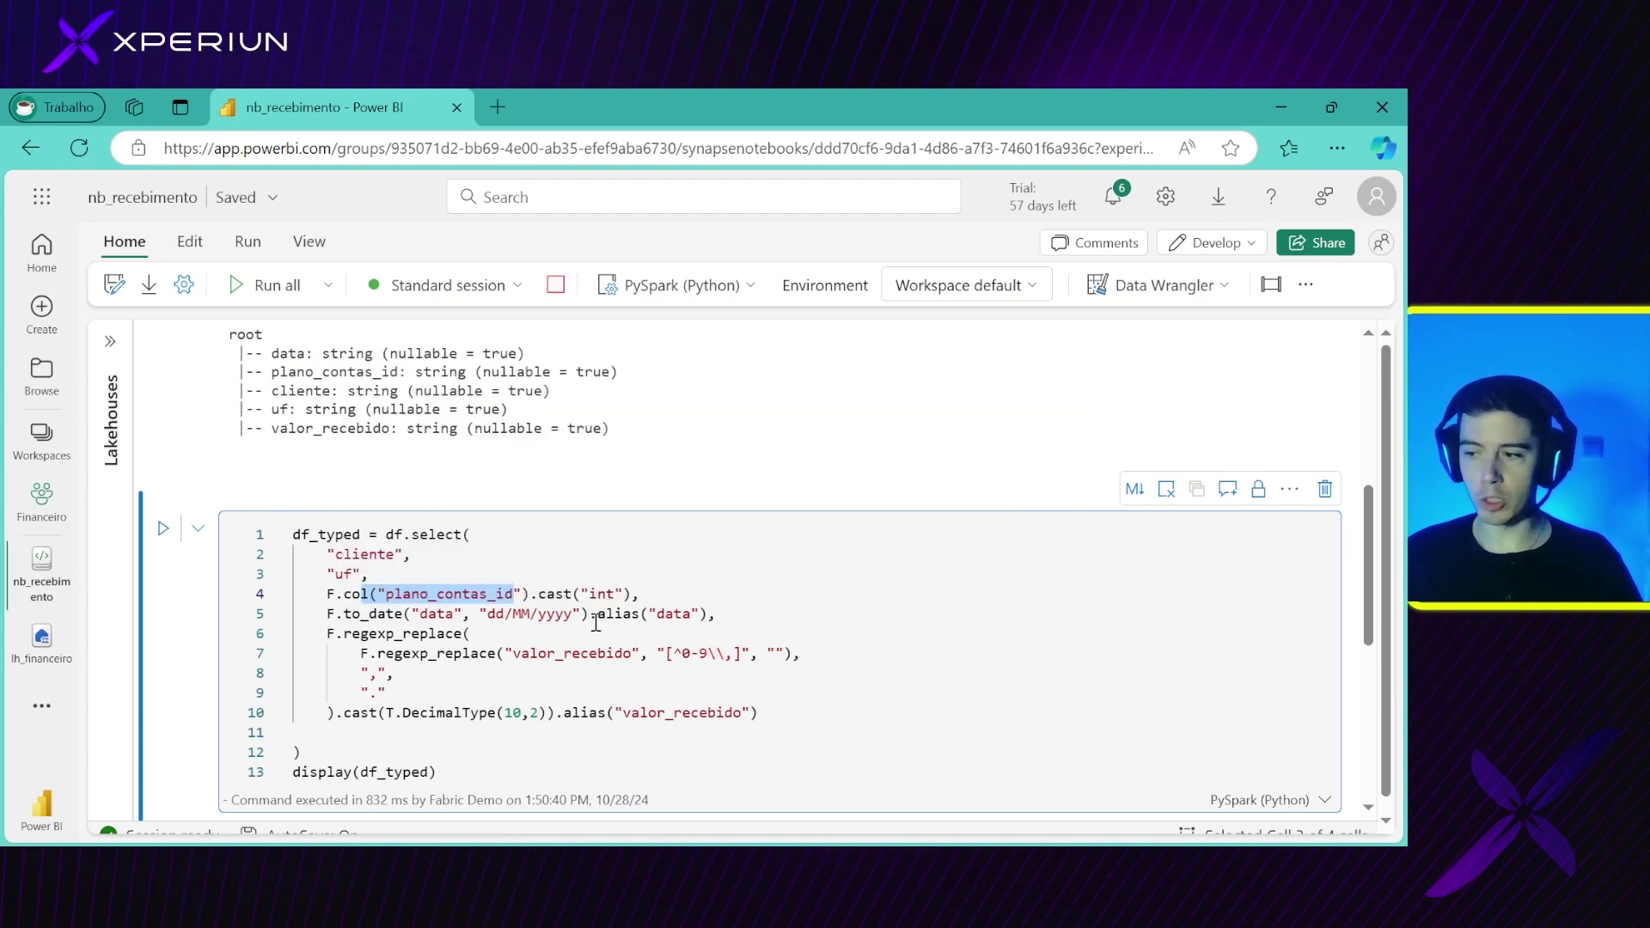
pyautogui.click(720, 588)
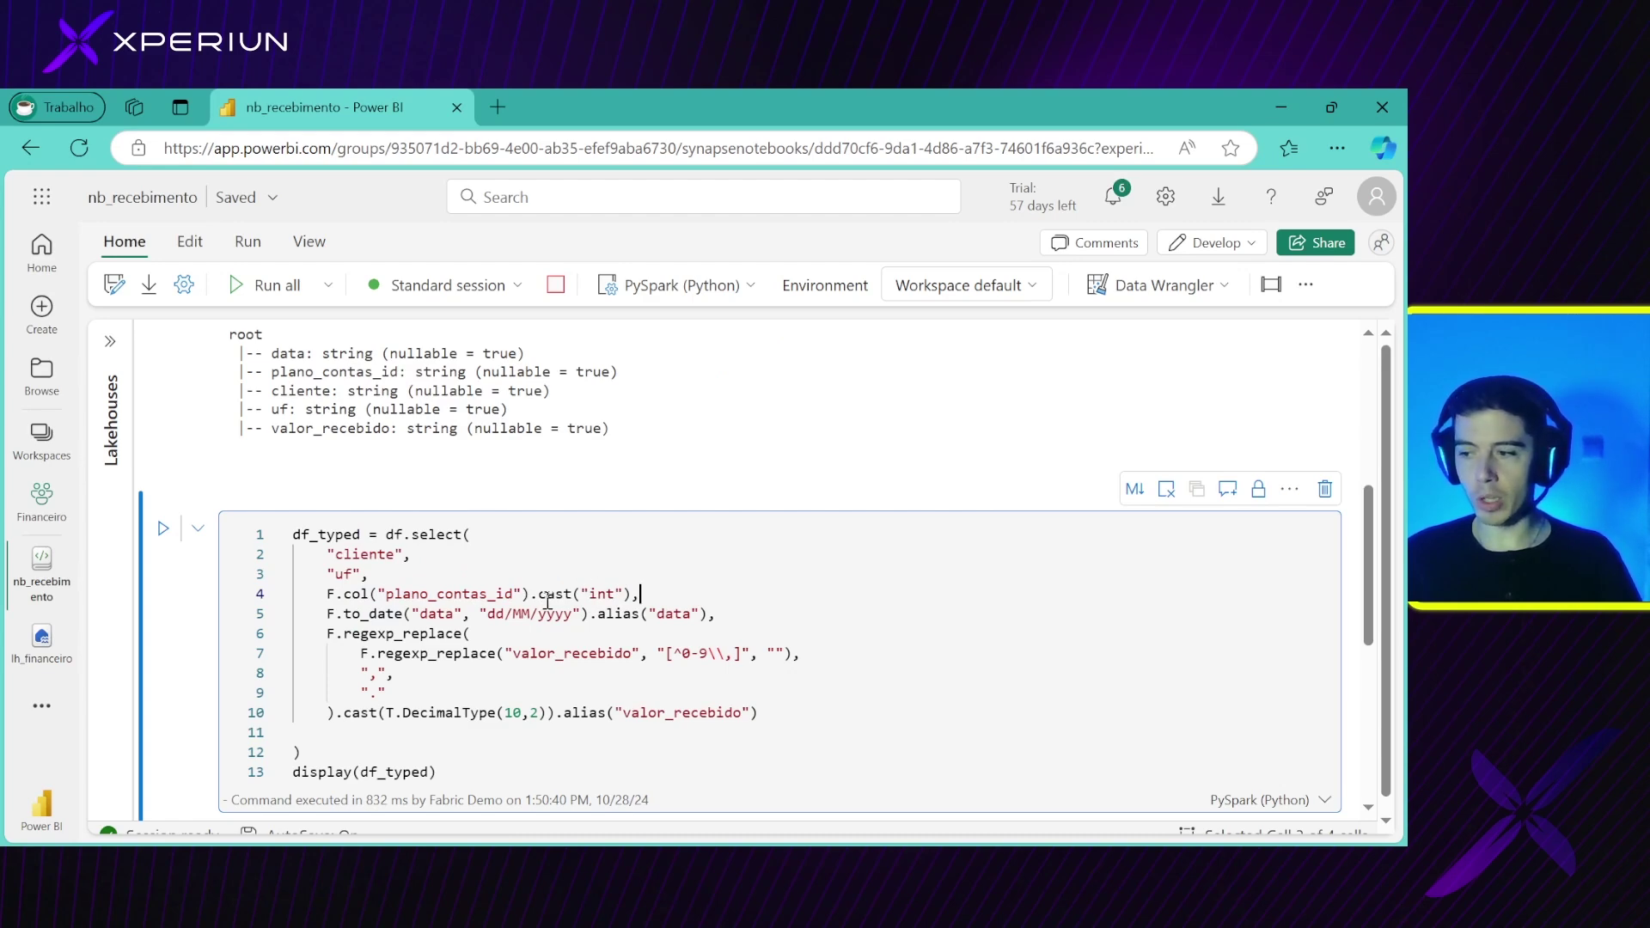
pyautogui.moveTo(548, 599)
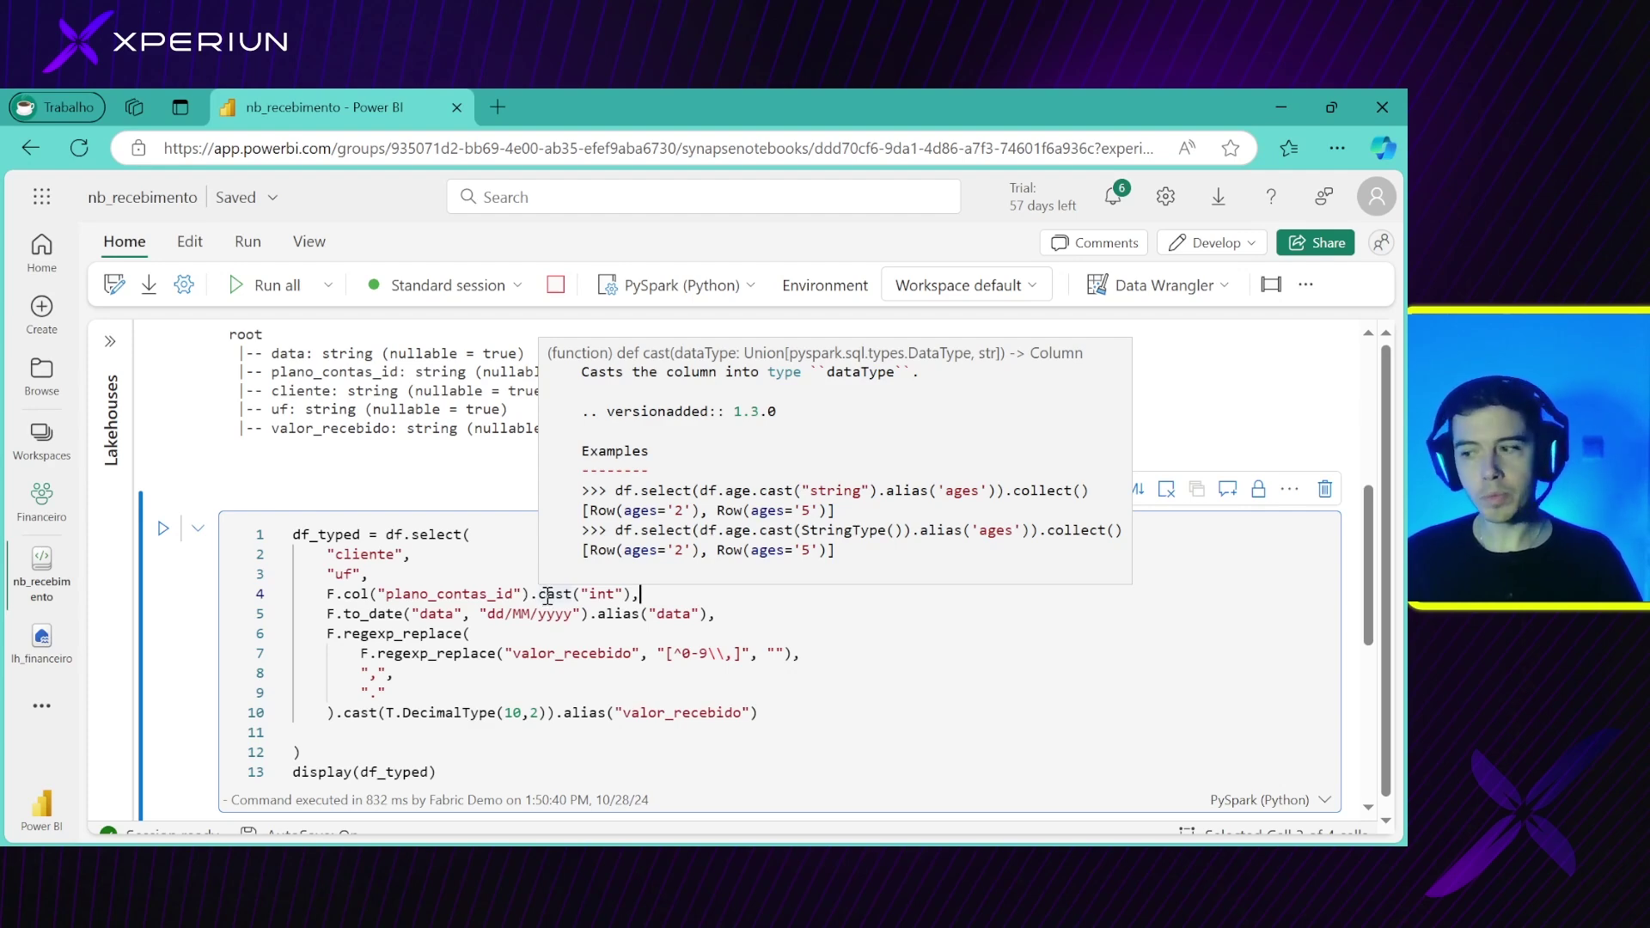
pyautogui.moveTo(326, 593); pyautogui.dragTo(654, 599)
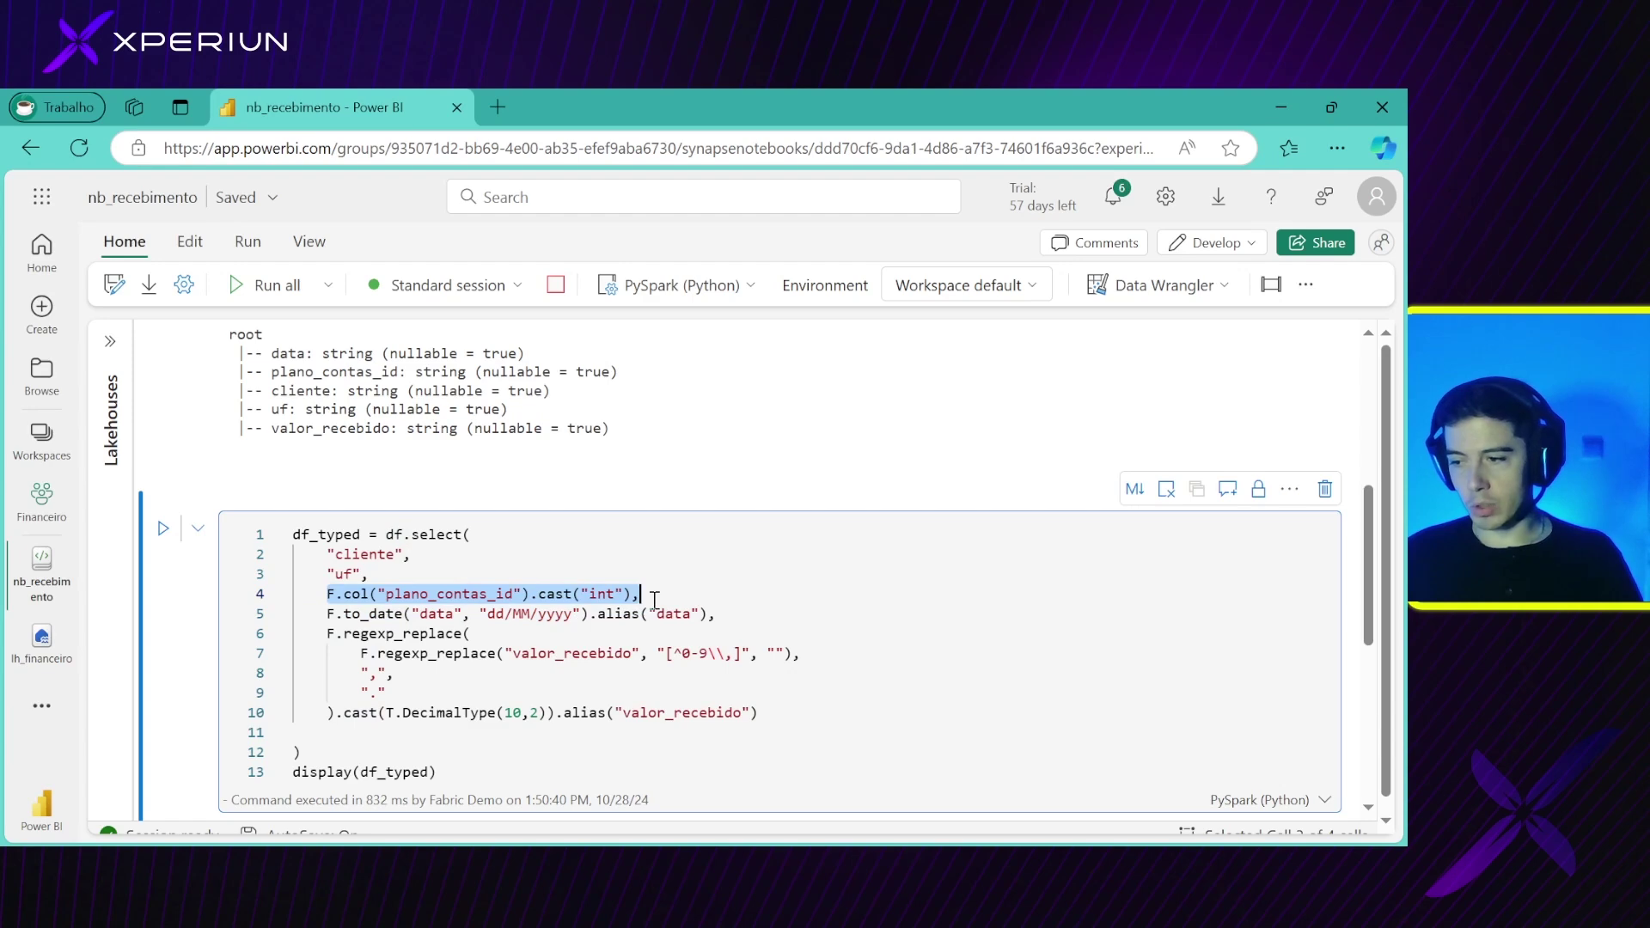
# Examine the F.to_date expression applied to the "data" column in the df_typed select
pyautogui.click(364, 614)
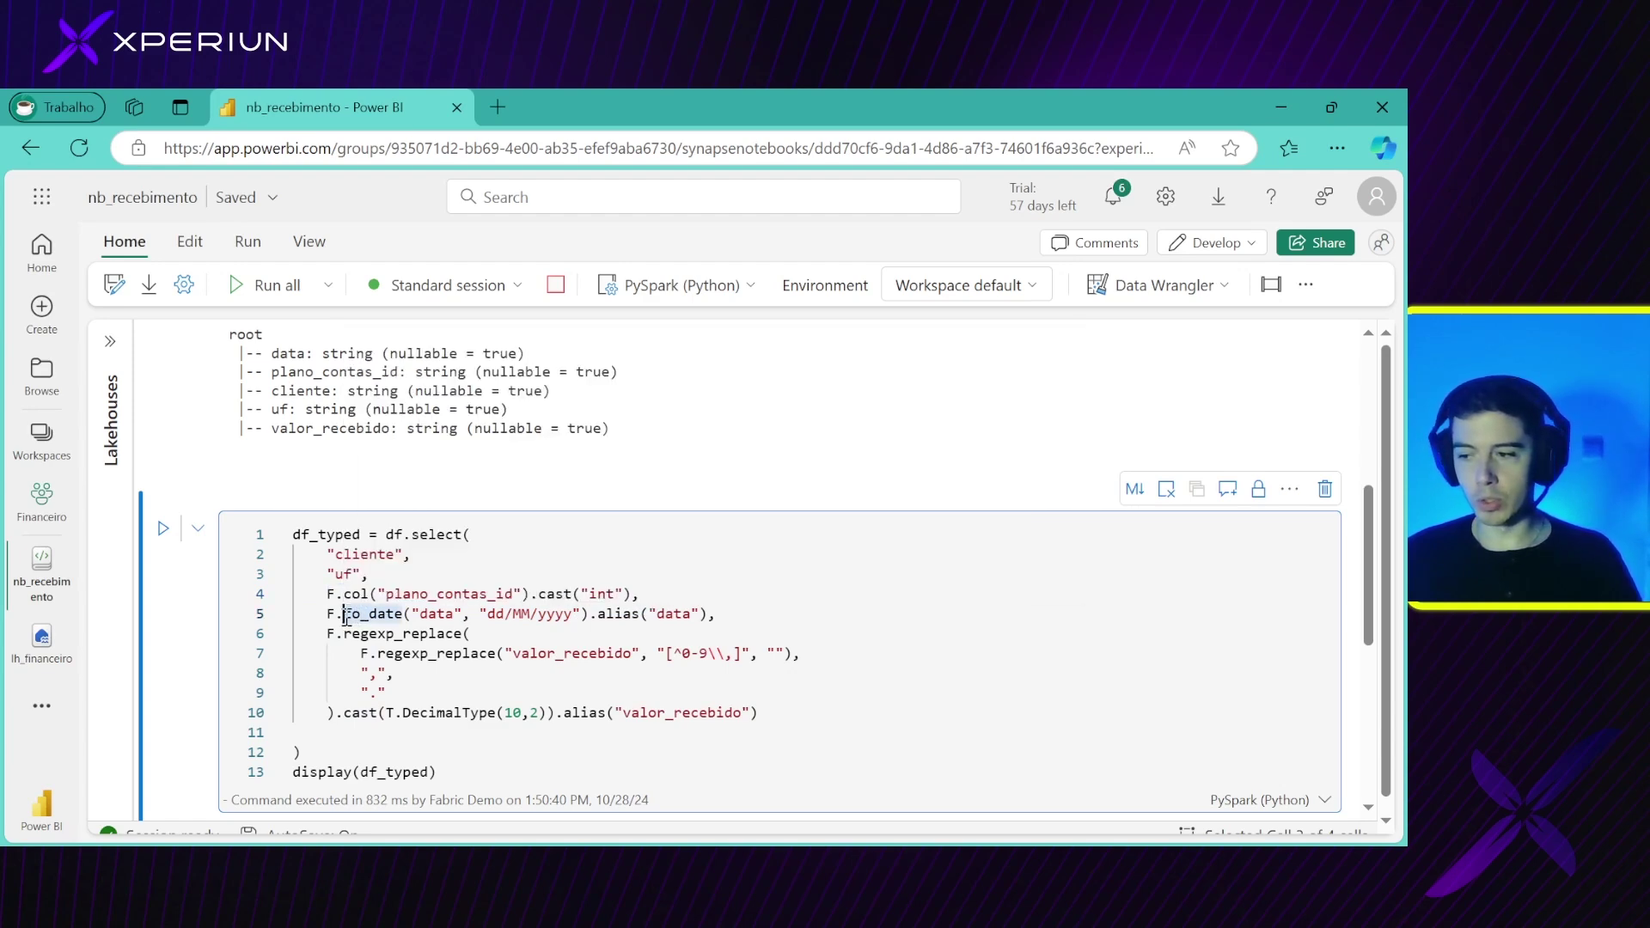
# Examine the to_date conversion of the data column, including its "dd/MM/yyyy" format and its alias, in the df_typed cell
pyautogui.moveTo(342, 613); pyautogui.dragTo(400, 617)
pyautogui.click(395, 614)
pyautogui.click(423, 617)
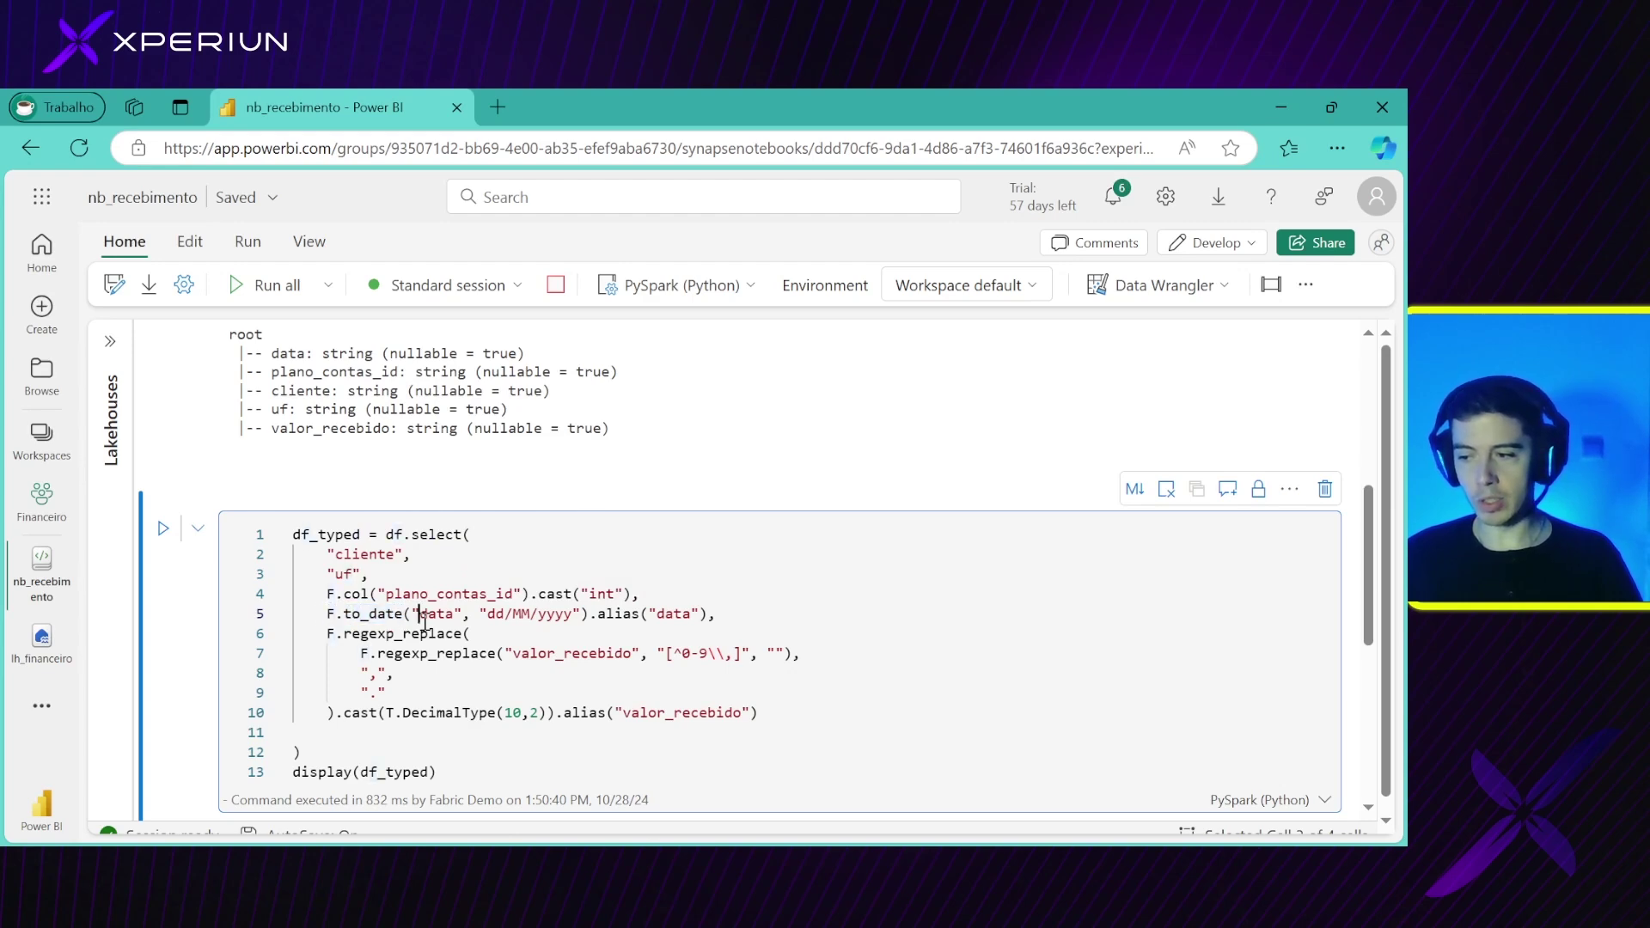
pyautogui.click(378, 616)
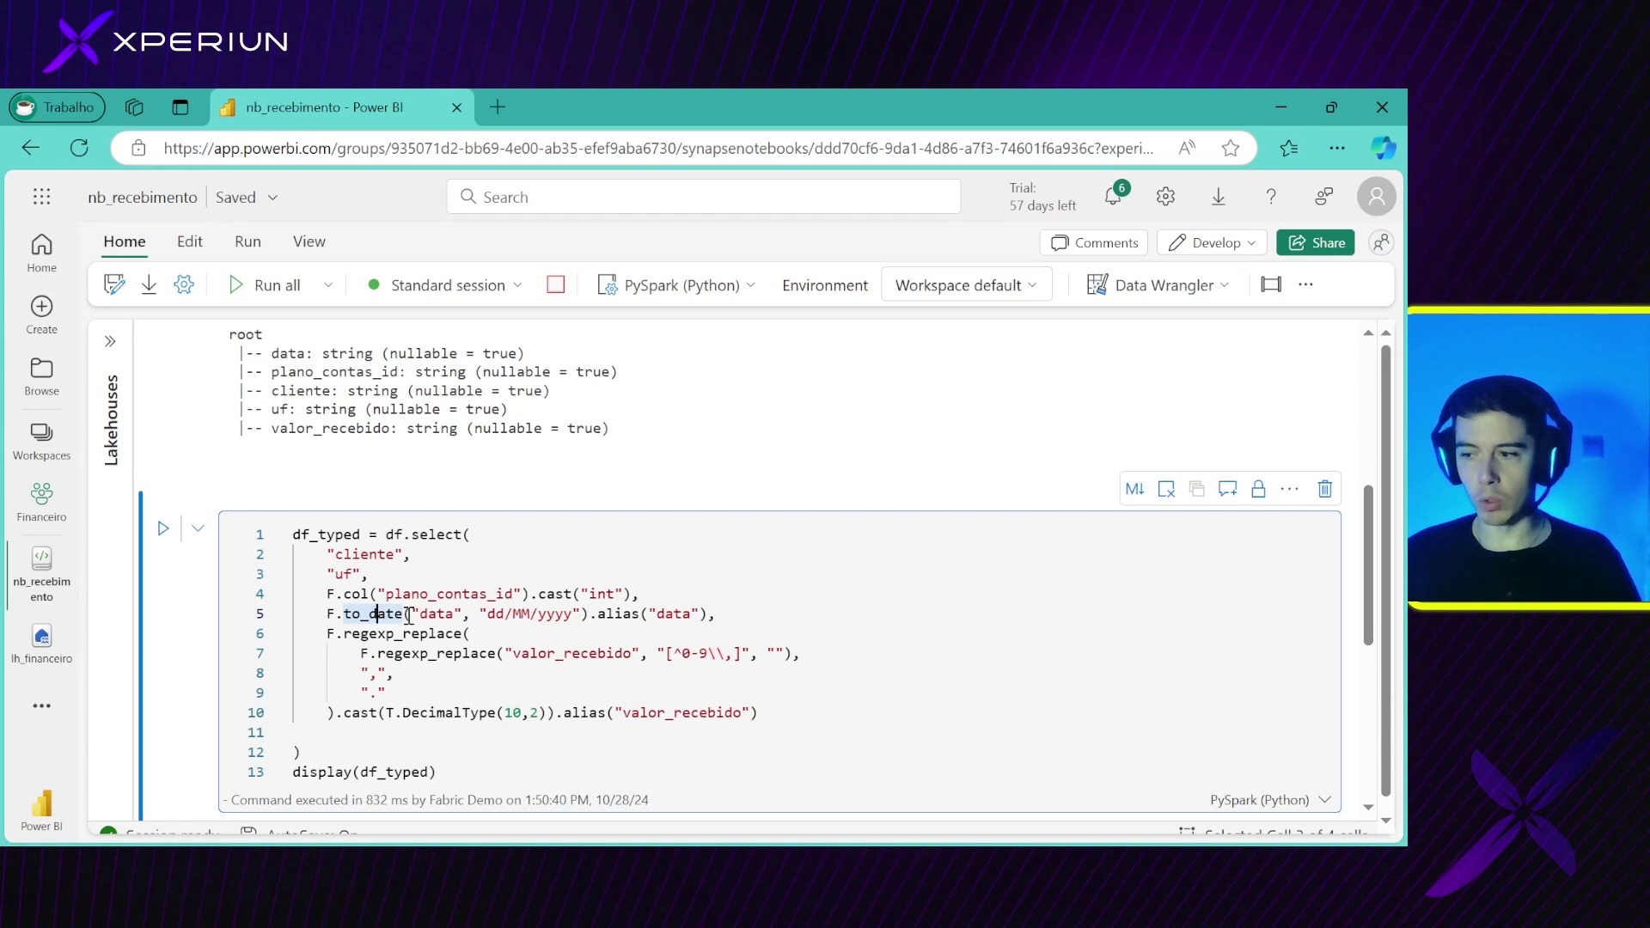
pyautogui.click(441, 617)
pyautogui.doubleClick(441, 617)
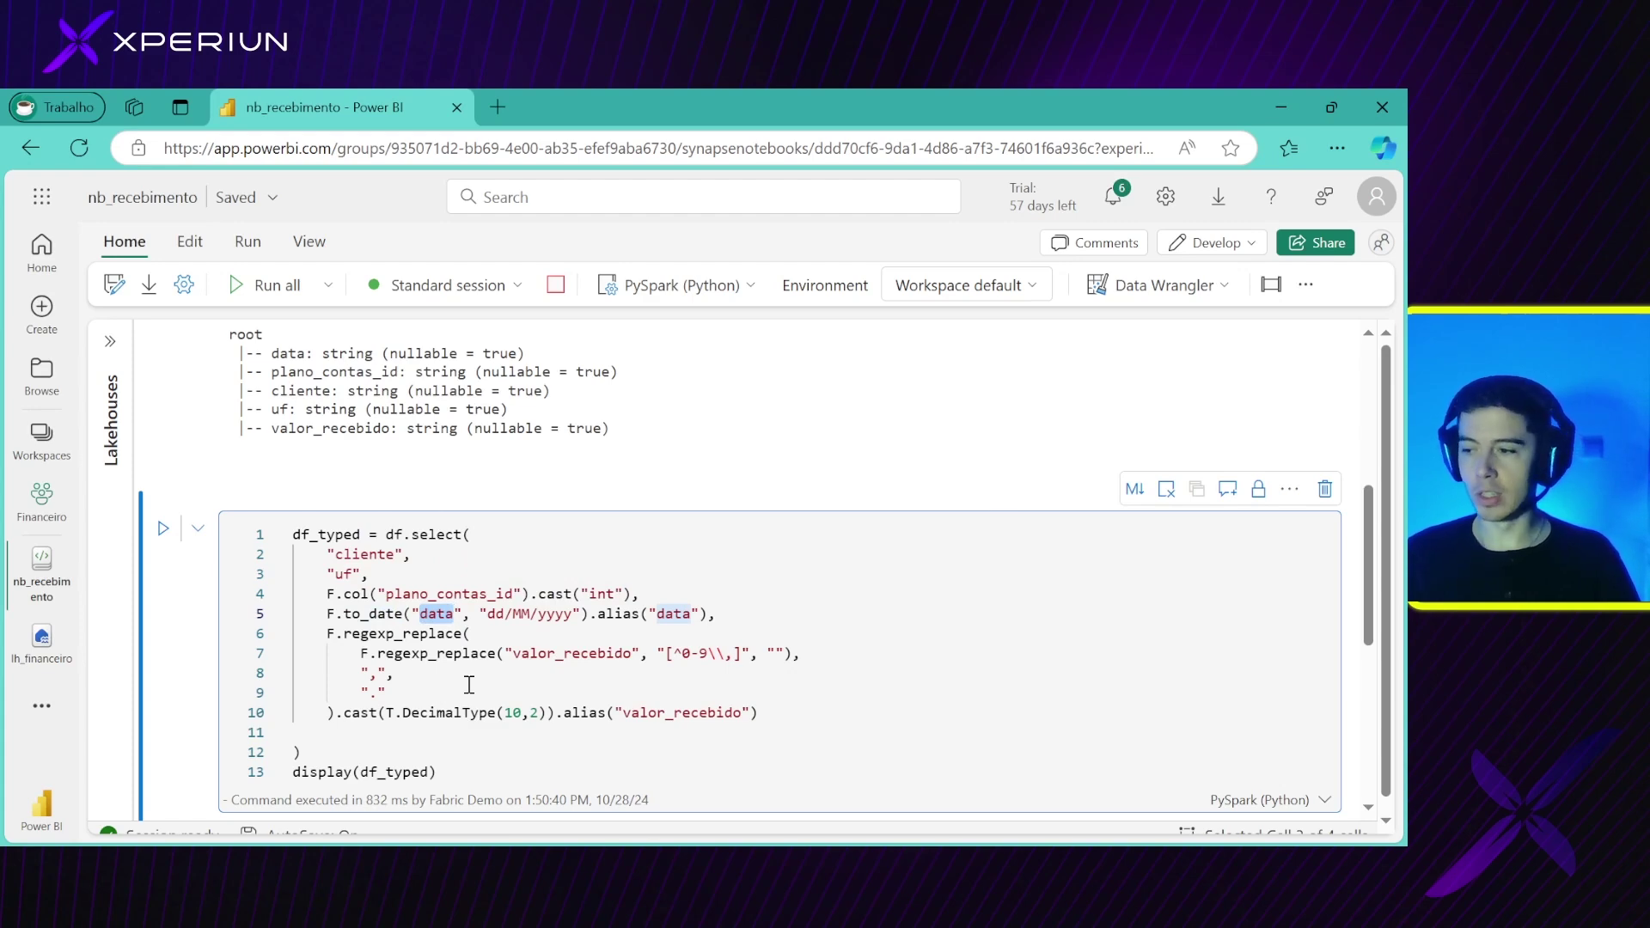
pyautogui.click(514, 613)
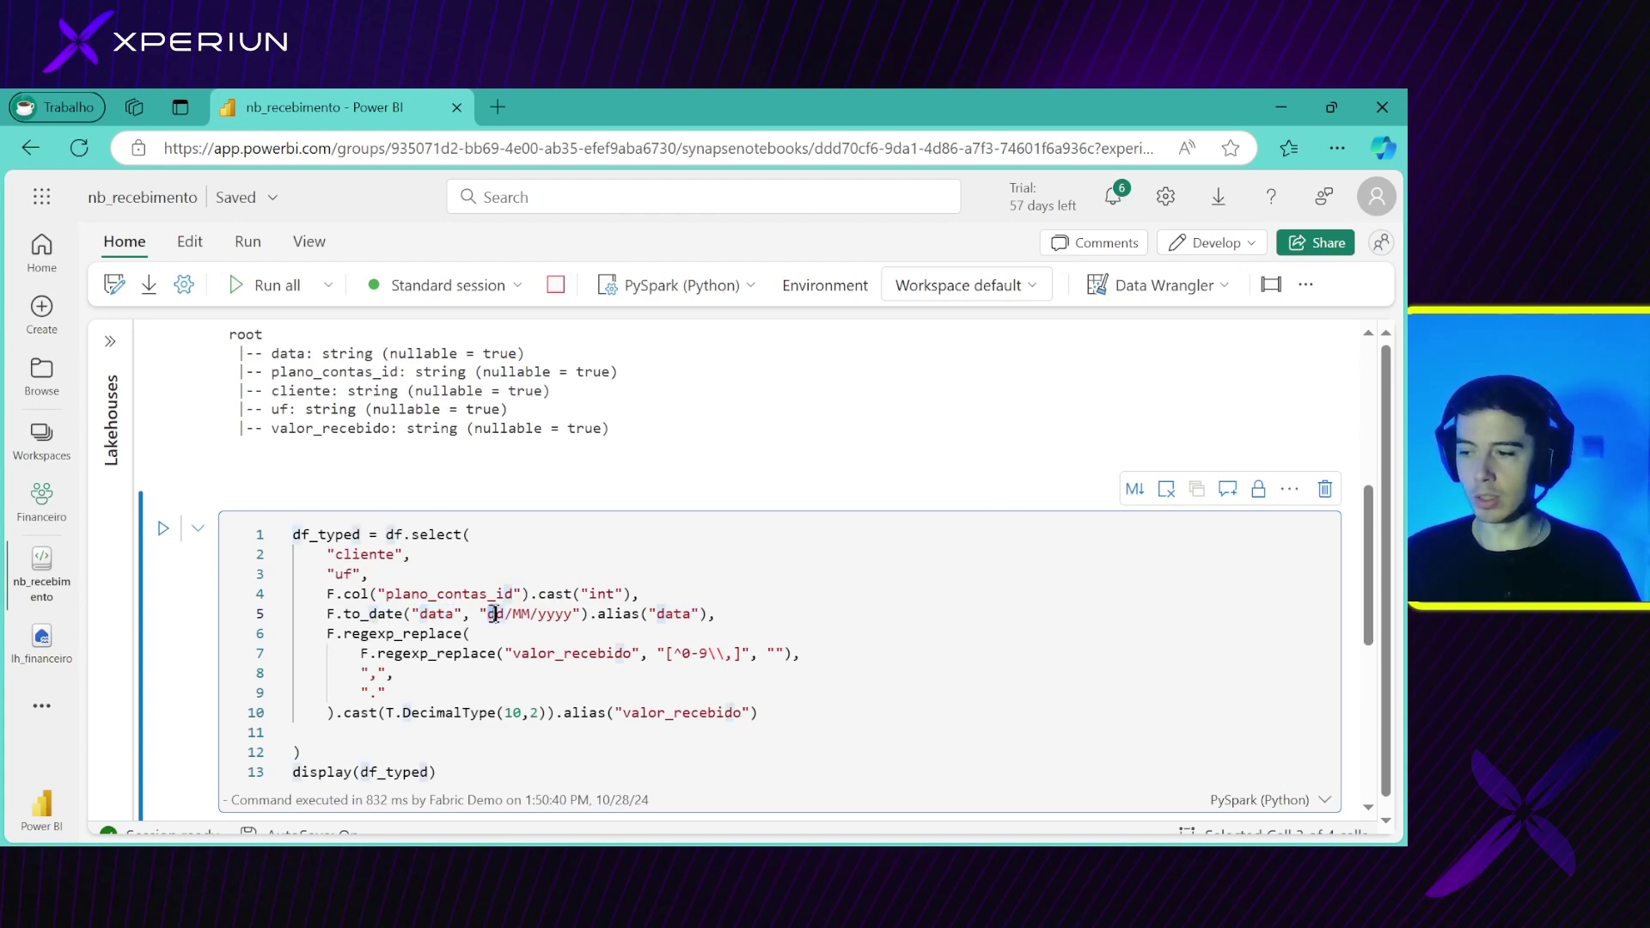
pyautogui.doubleClick(545, 617)
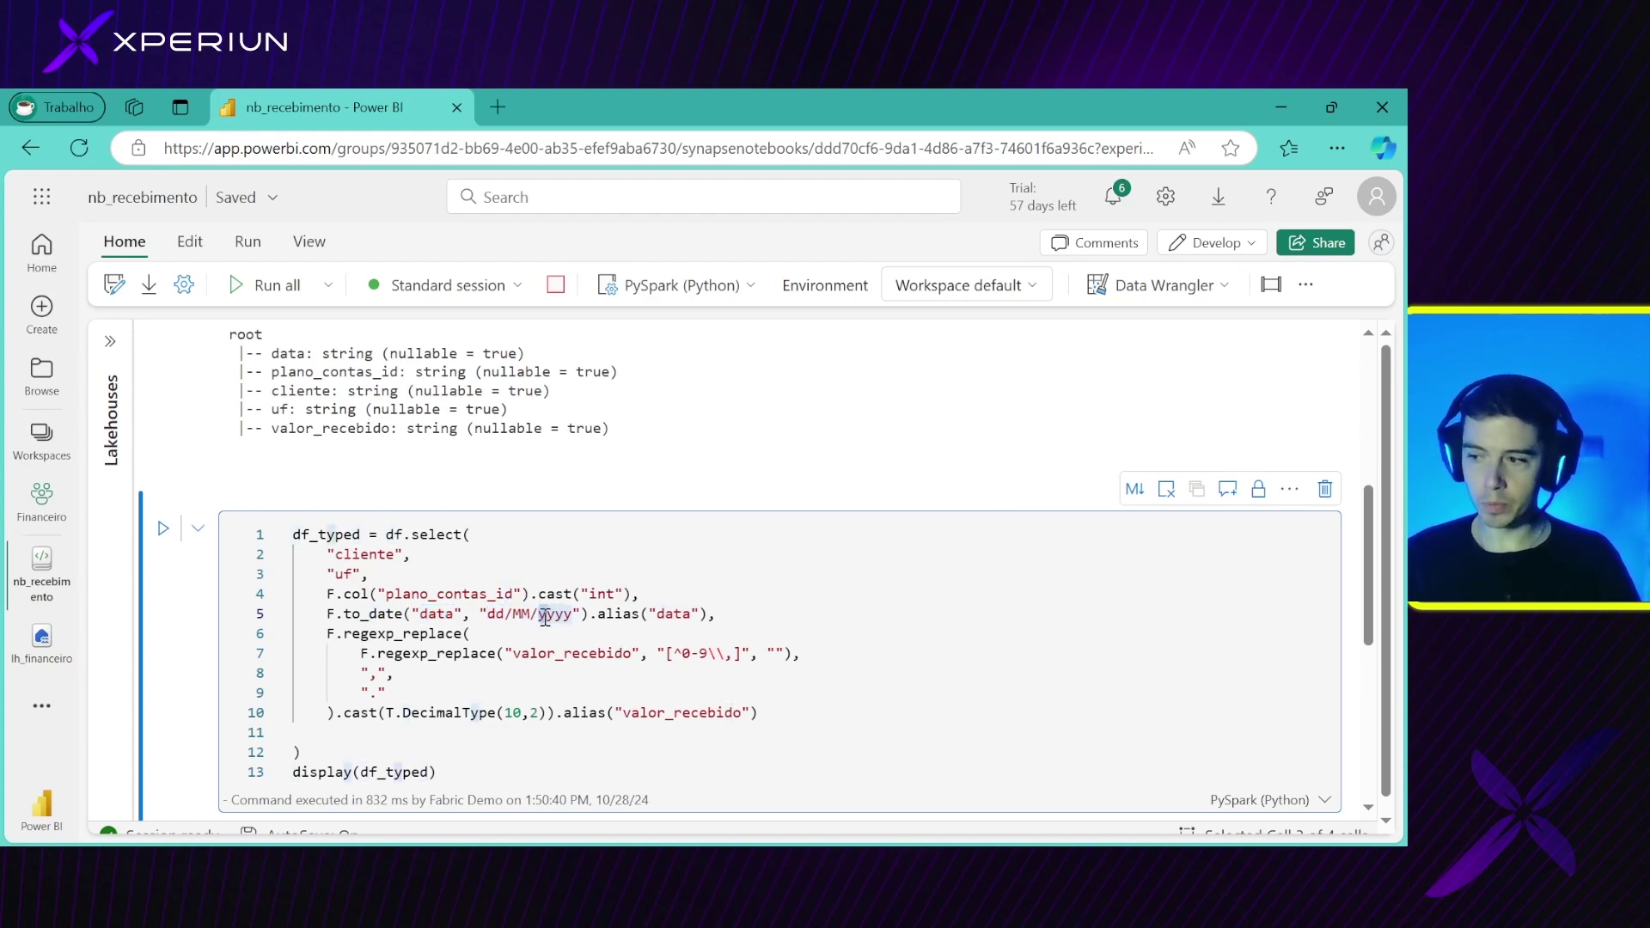
pyautogui.click(546, 616)
pyautogui.moveTo(587, 614); pyautogui.dragTo(327, 612)
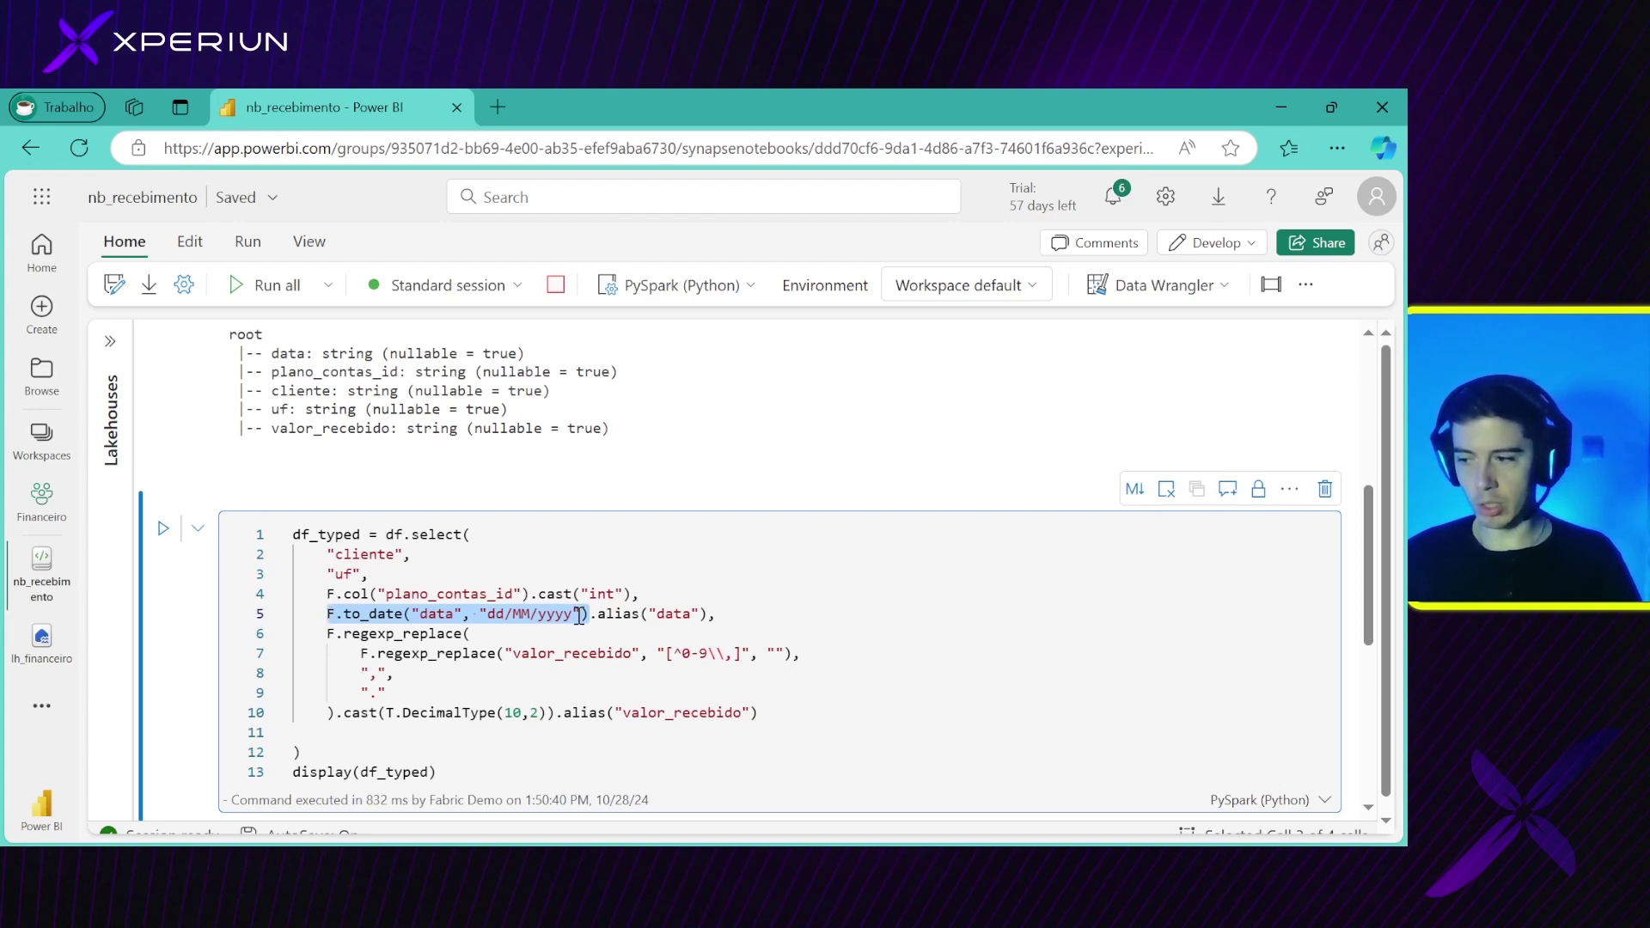
pyautogui.moveTo(587, 614); pyautogui.dragTo(733, 612)
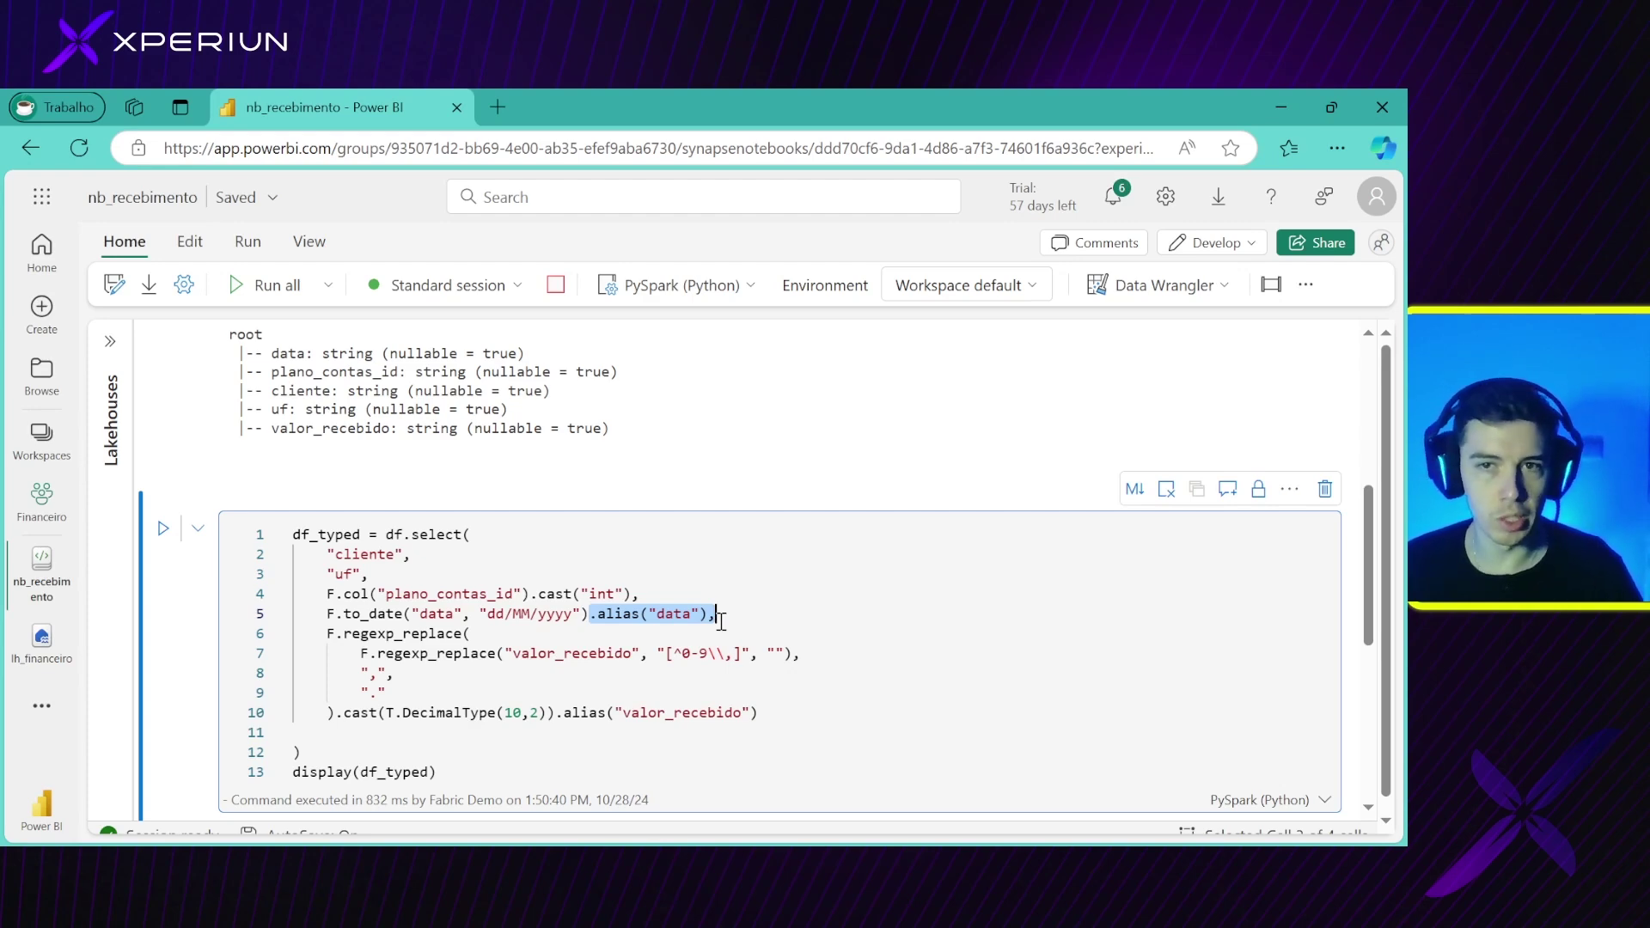
pyautogui.click(720, 621)
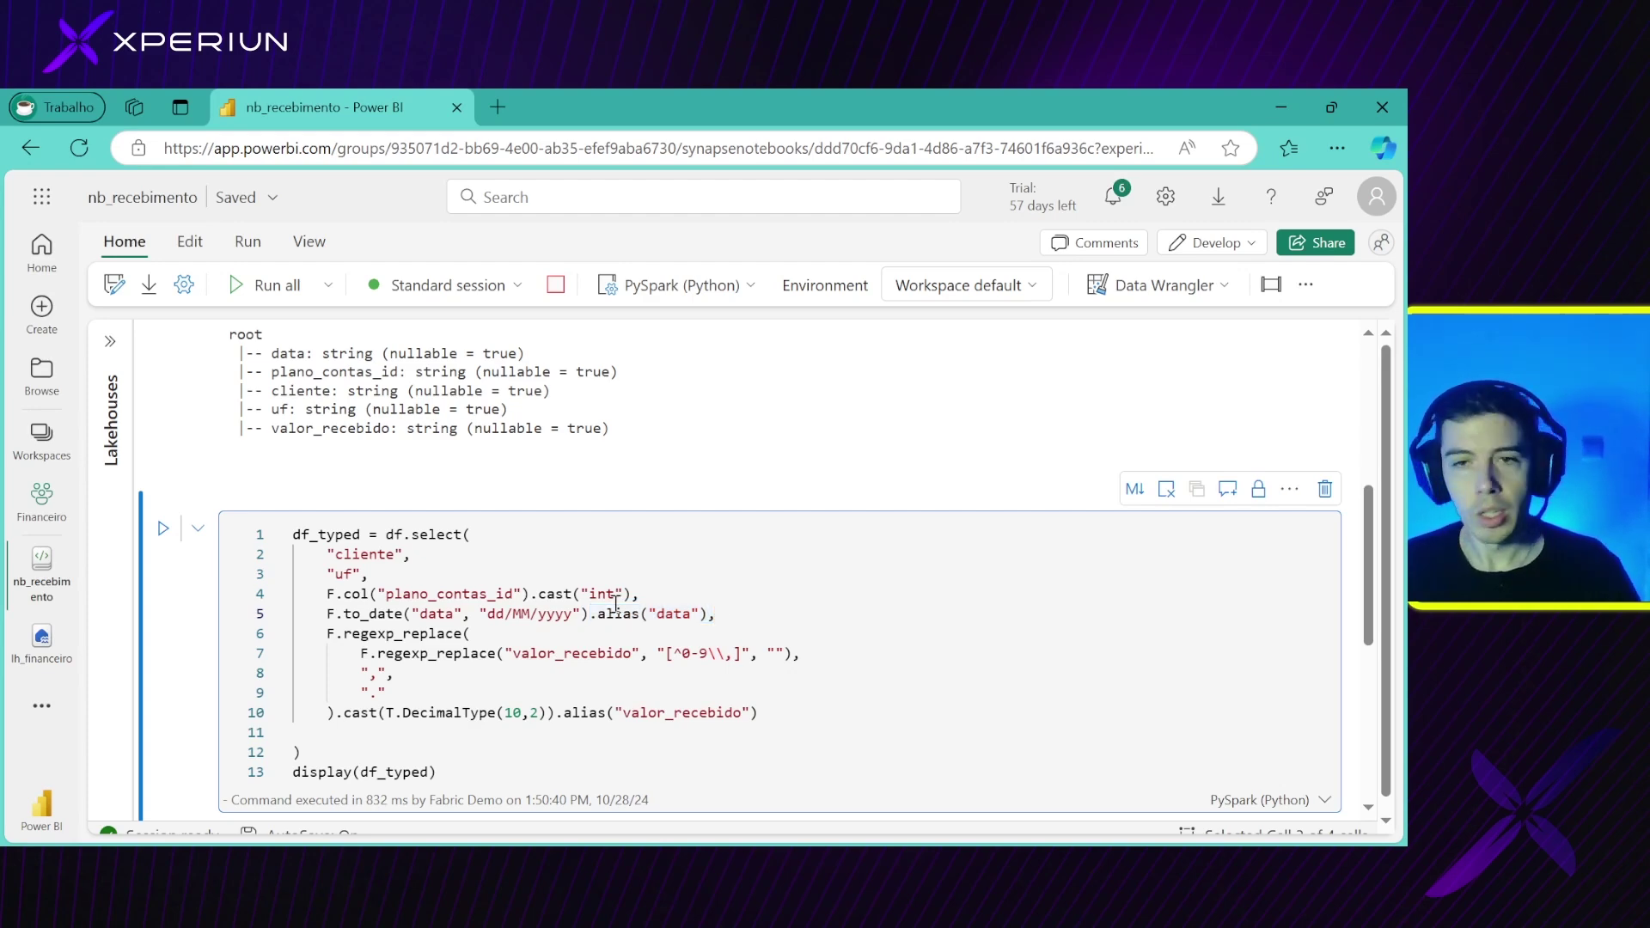
pyautogui.moveTo(614, 607)
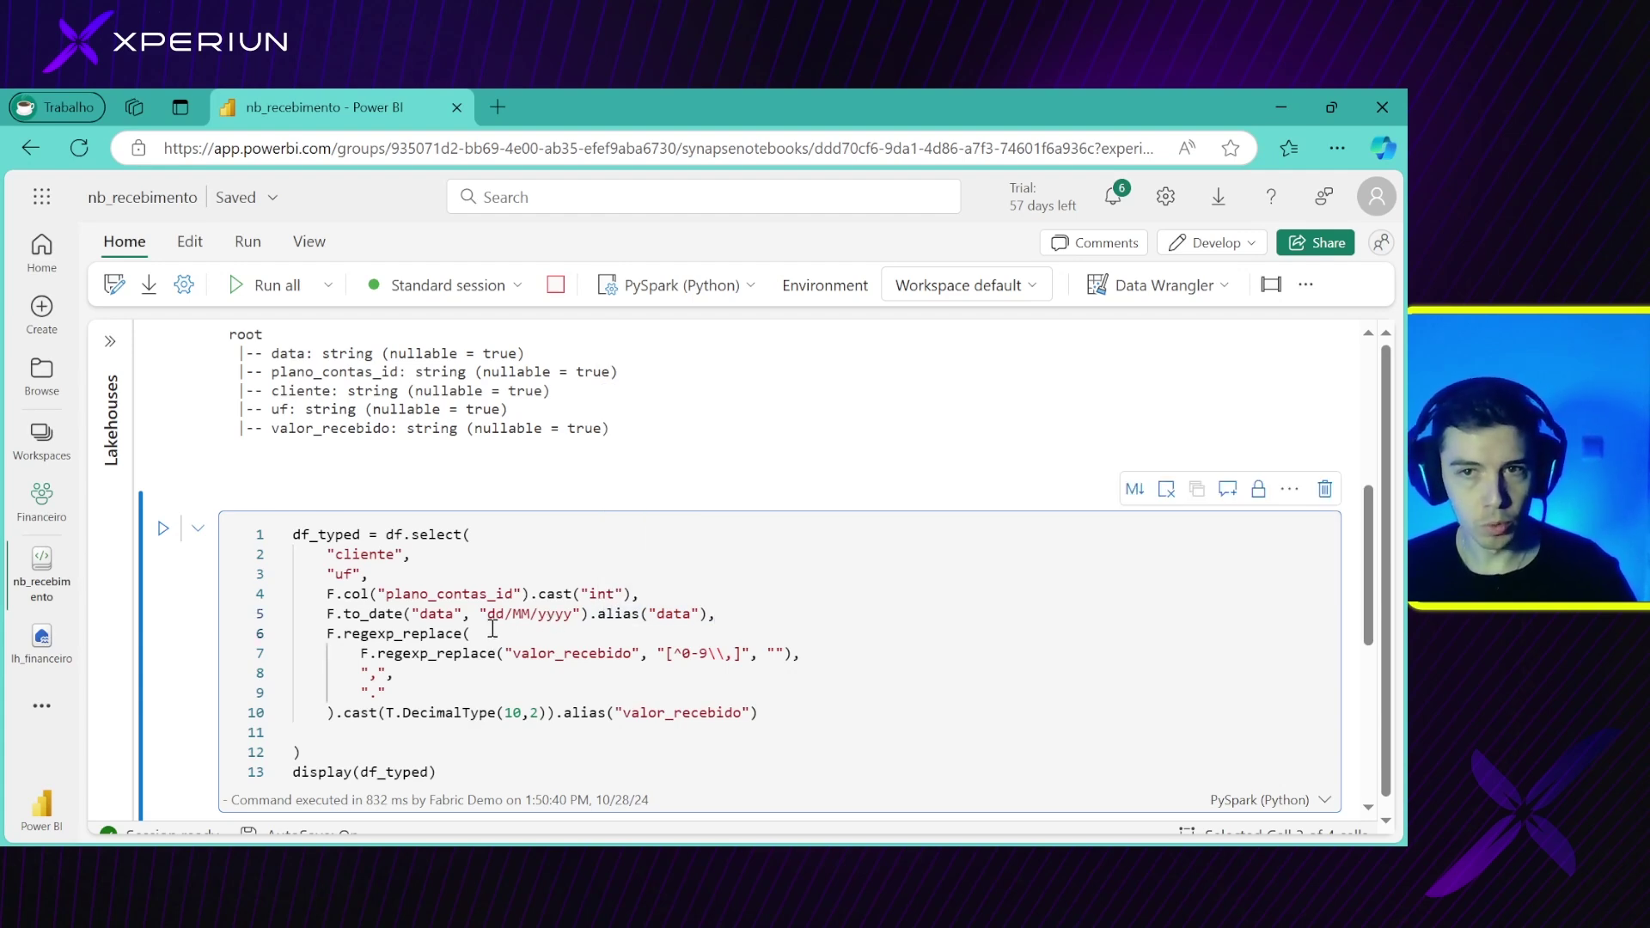
# Examine how the inner regexp_replace call is nested inside the outer one in the df_typed select
pyautogui.click(491, 631)
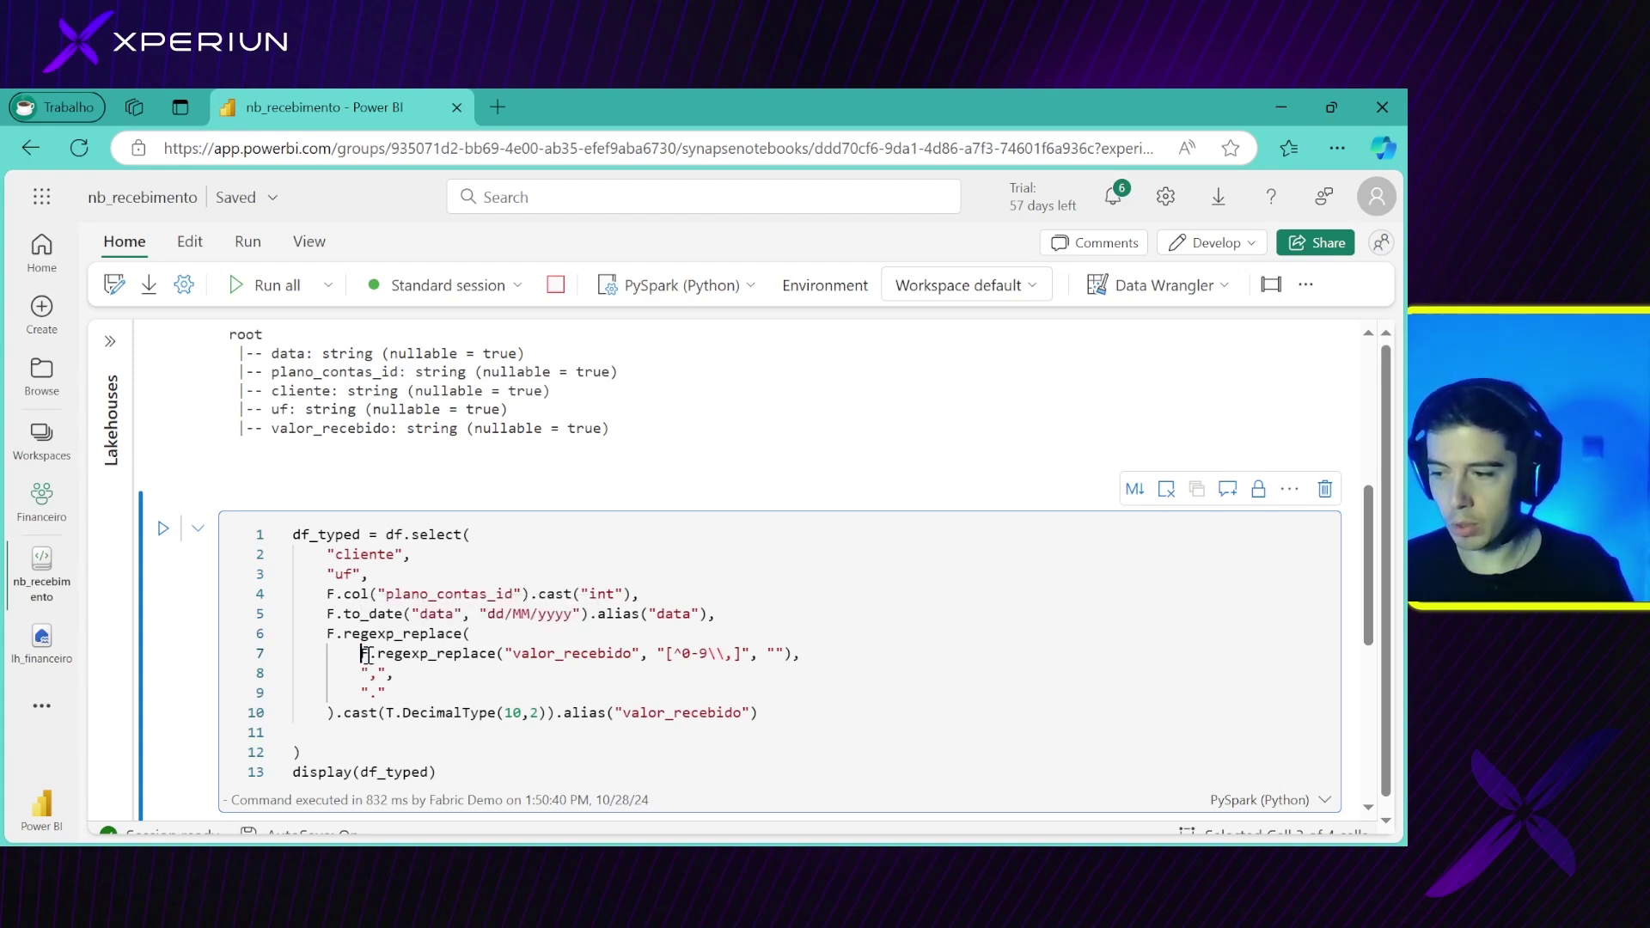
pyautogui.moveTo(362, 655); pyautogui.dragTo(757, 684)
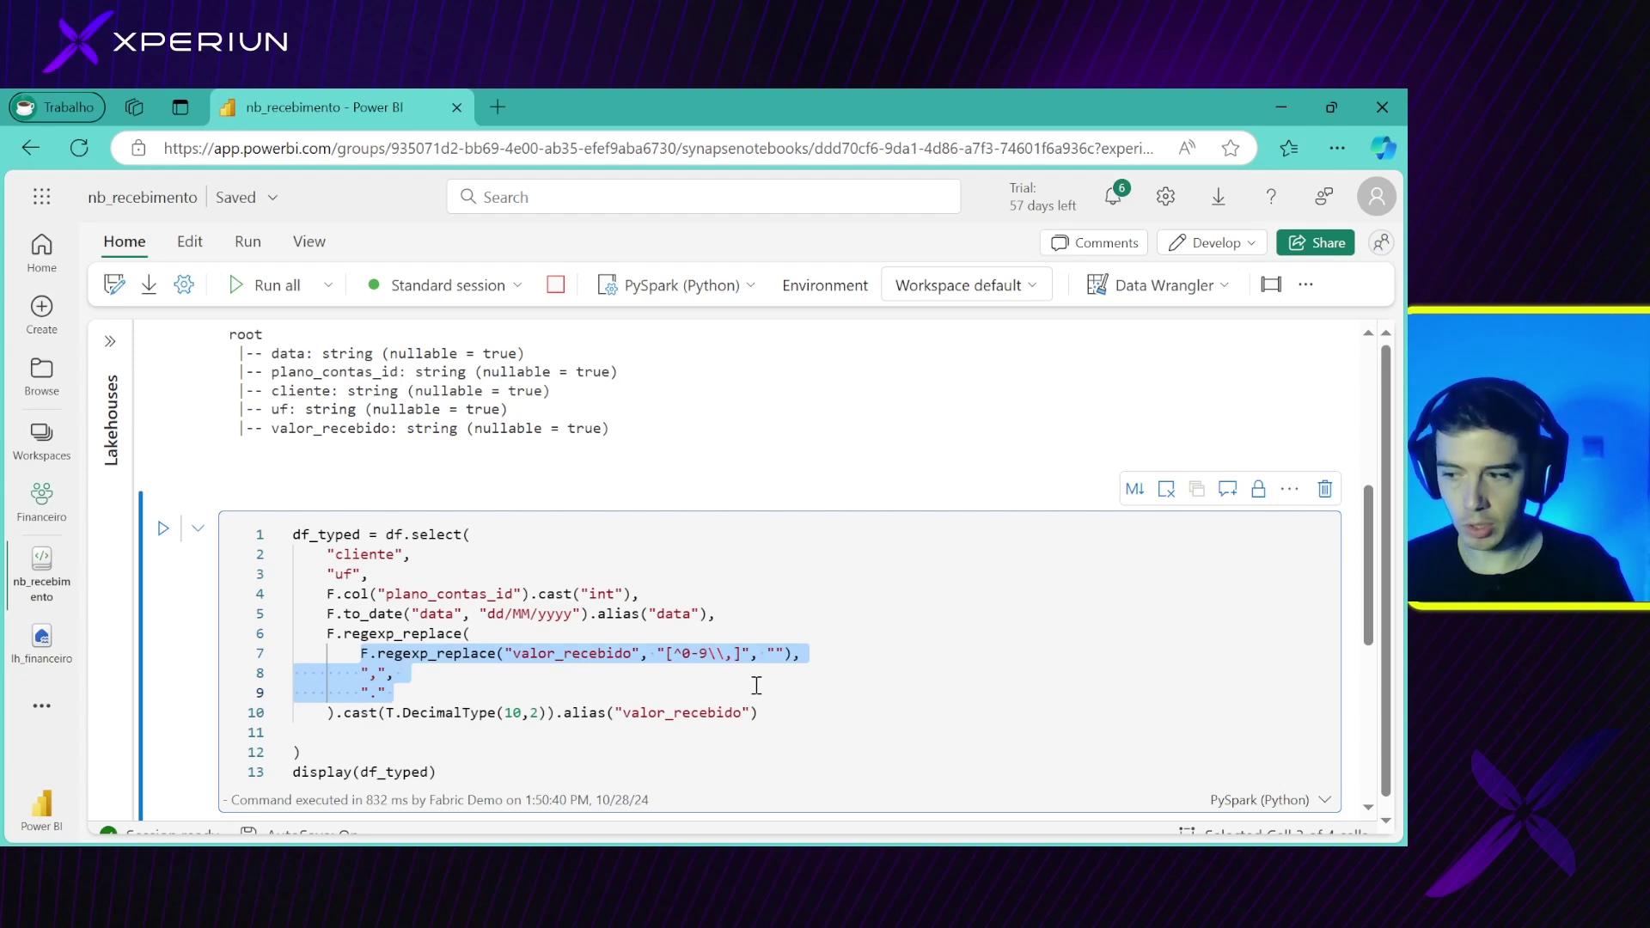
pyautogui.click(800, 655)
pyautogui.moveTo(800, 655); pyautogui.dragTo(359, 658)
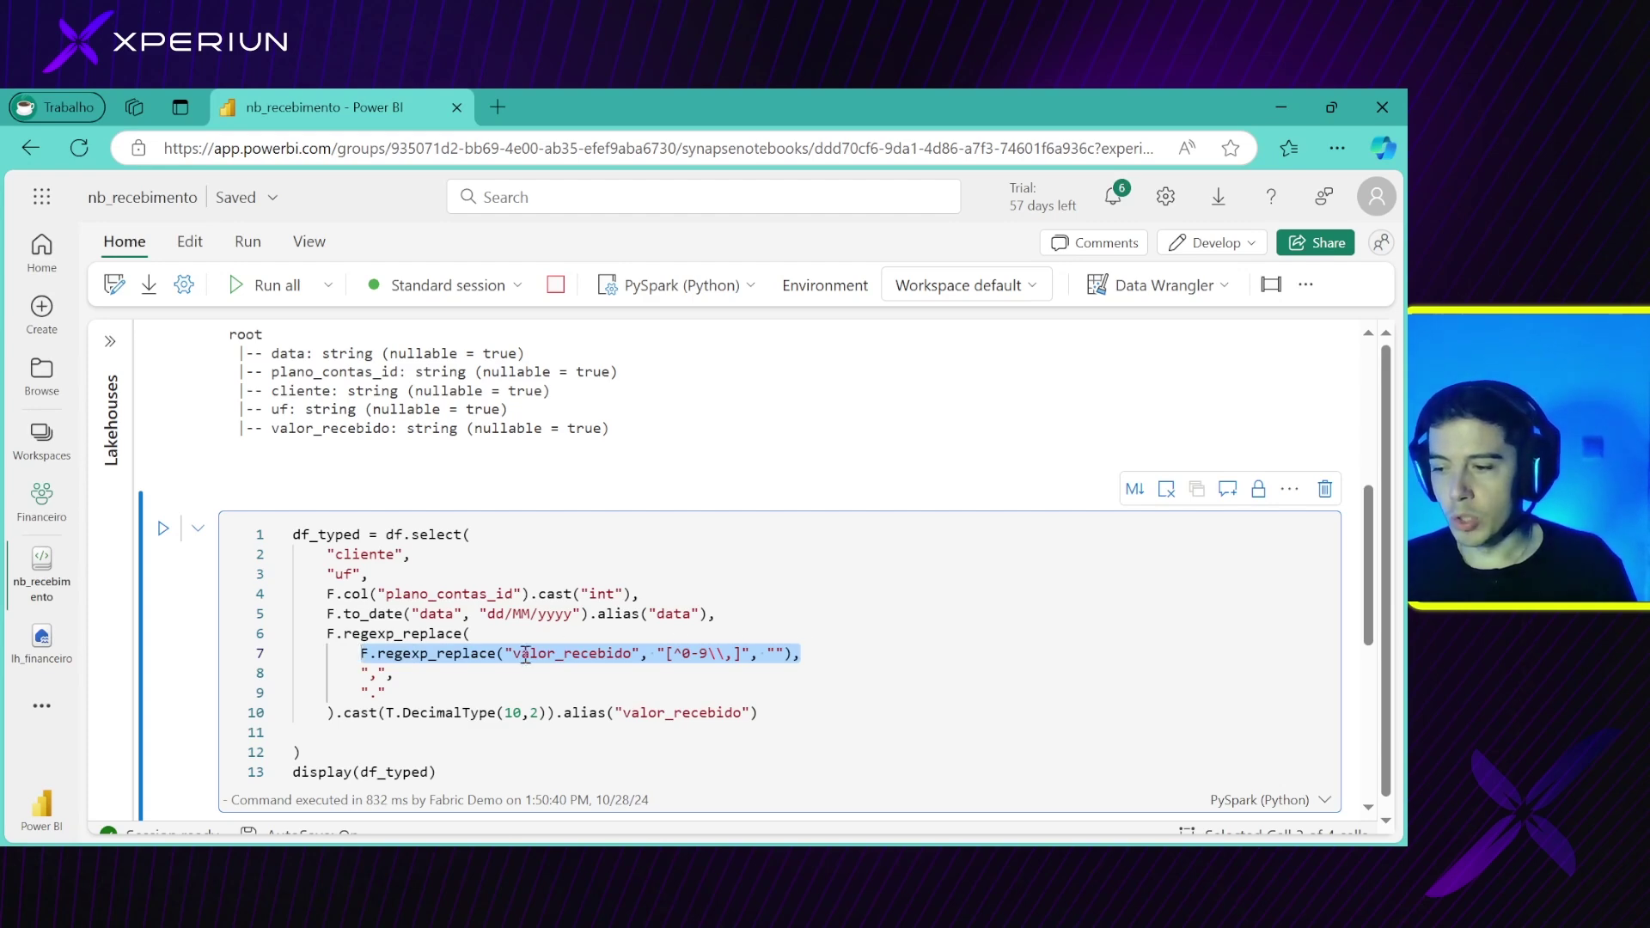
pyautogui.moveTo(434, 657)
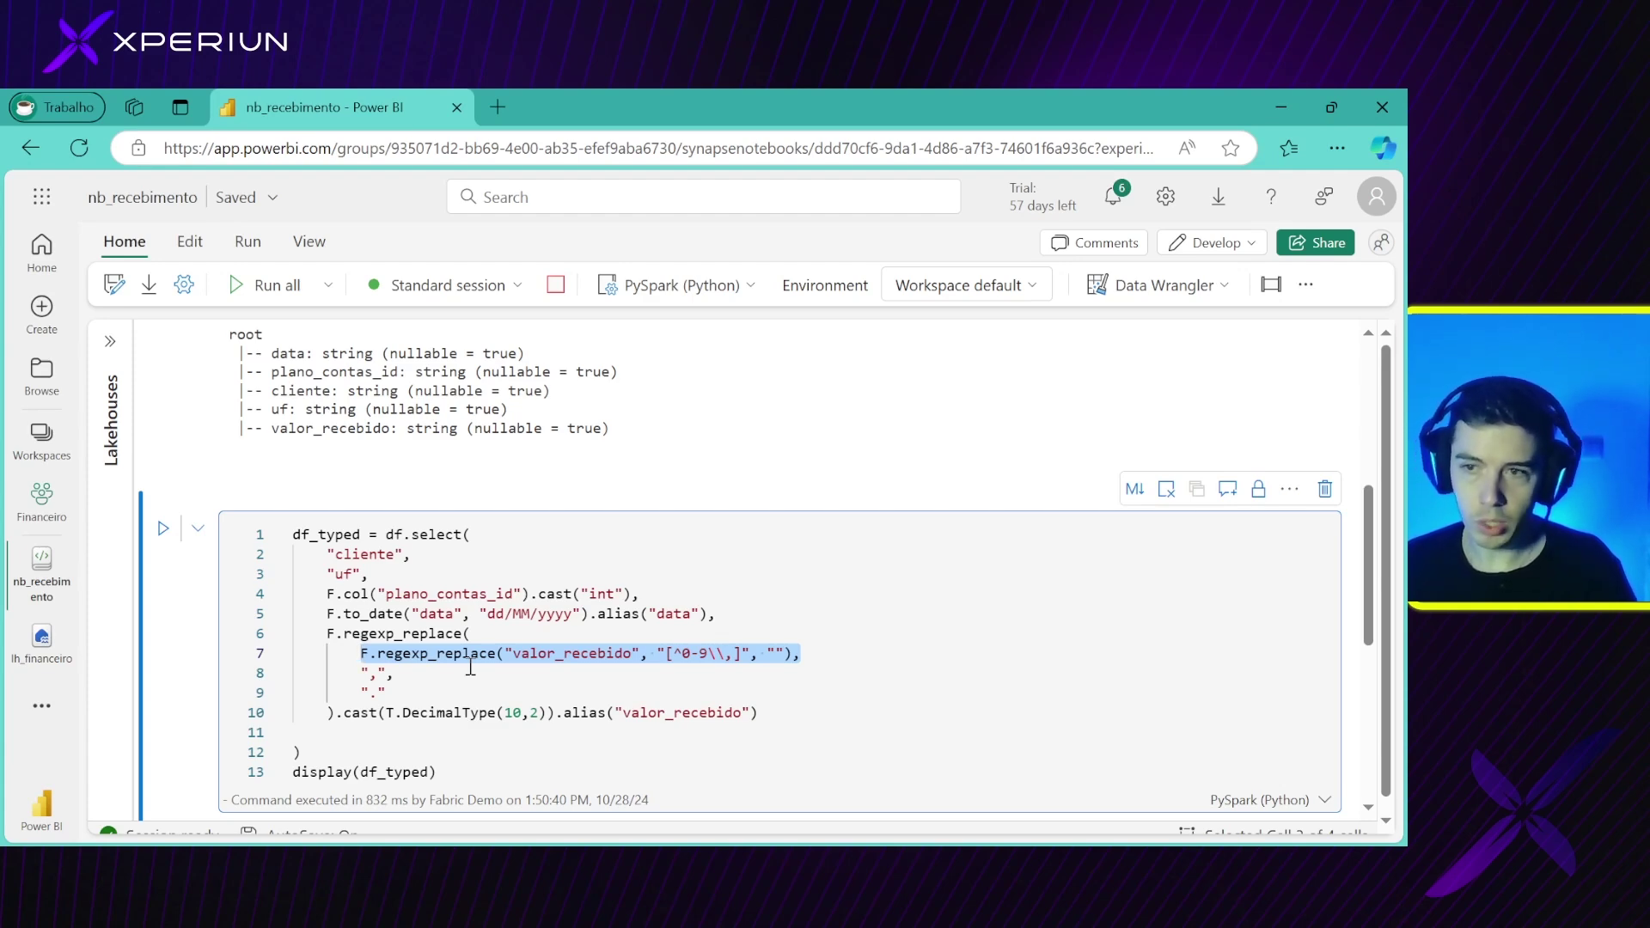
pyautogui.click(456, 667)
pyautogui.click(458, 657)
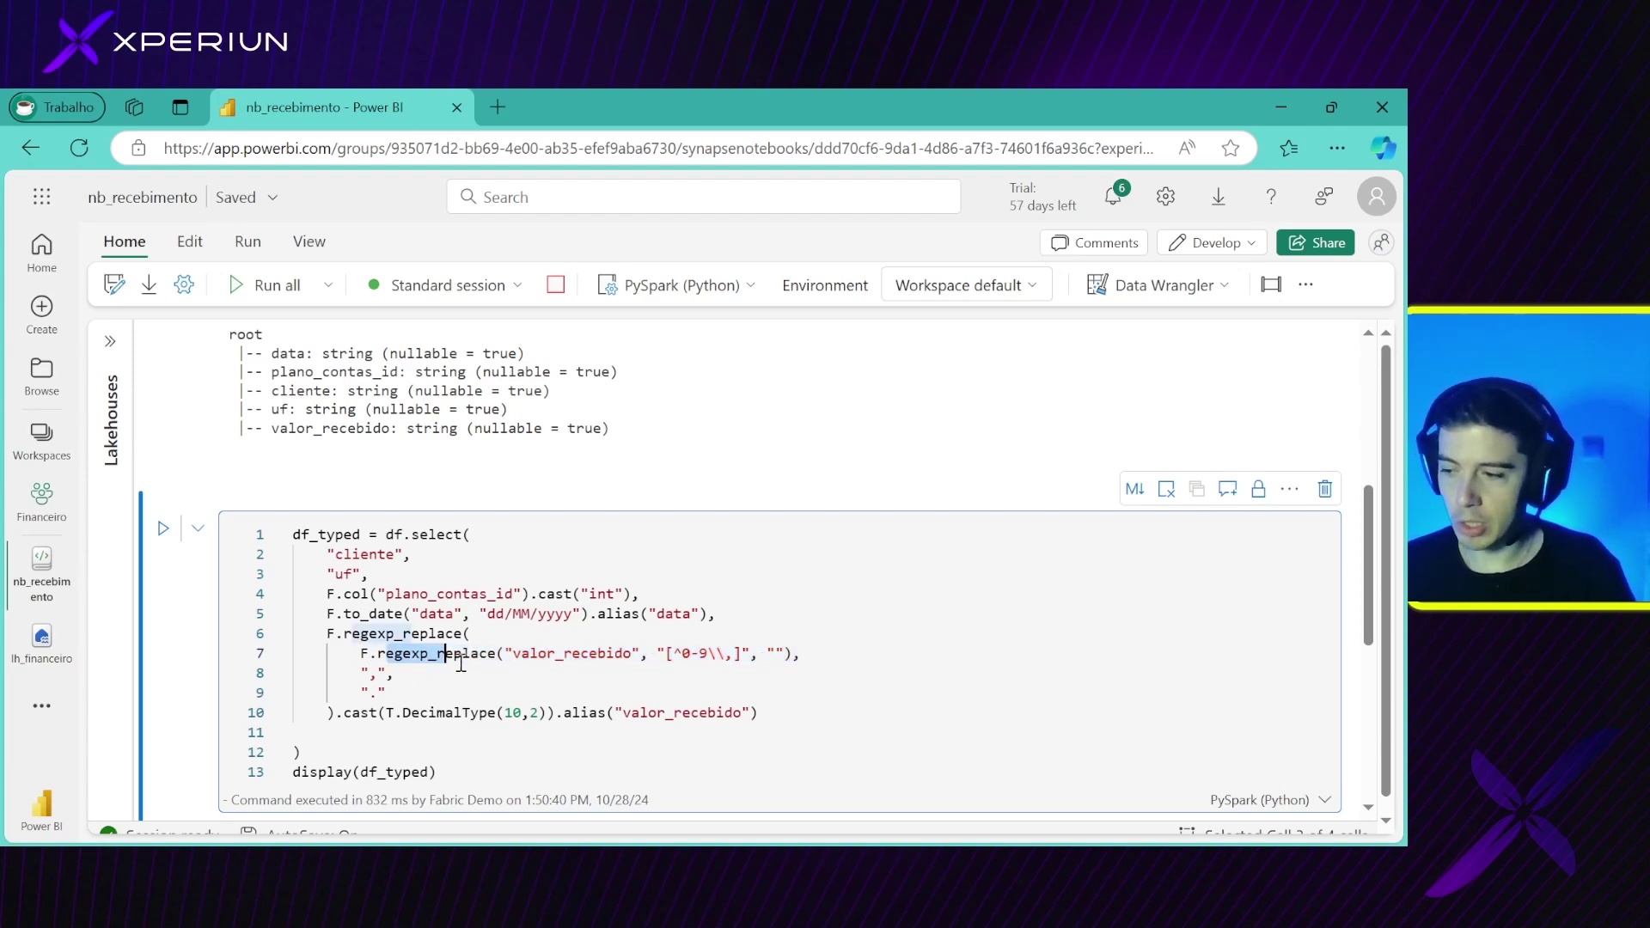
# Review the inner regexp_replace arguments: the valor_recebido column, the "[^0-9\\,]" pattern and the empty replacement string
pyautogui.moveTo(505, 655); pyautogui.dragTo(648, 660)
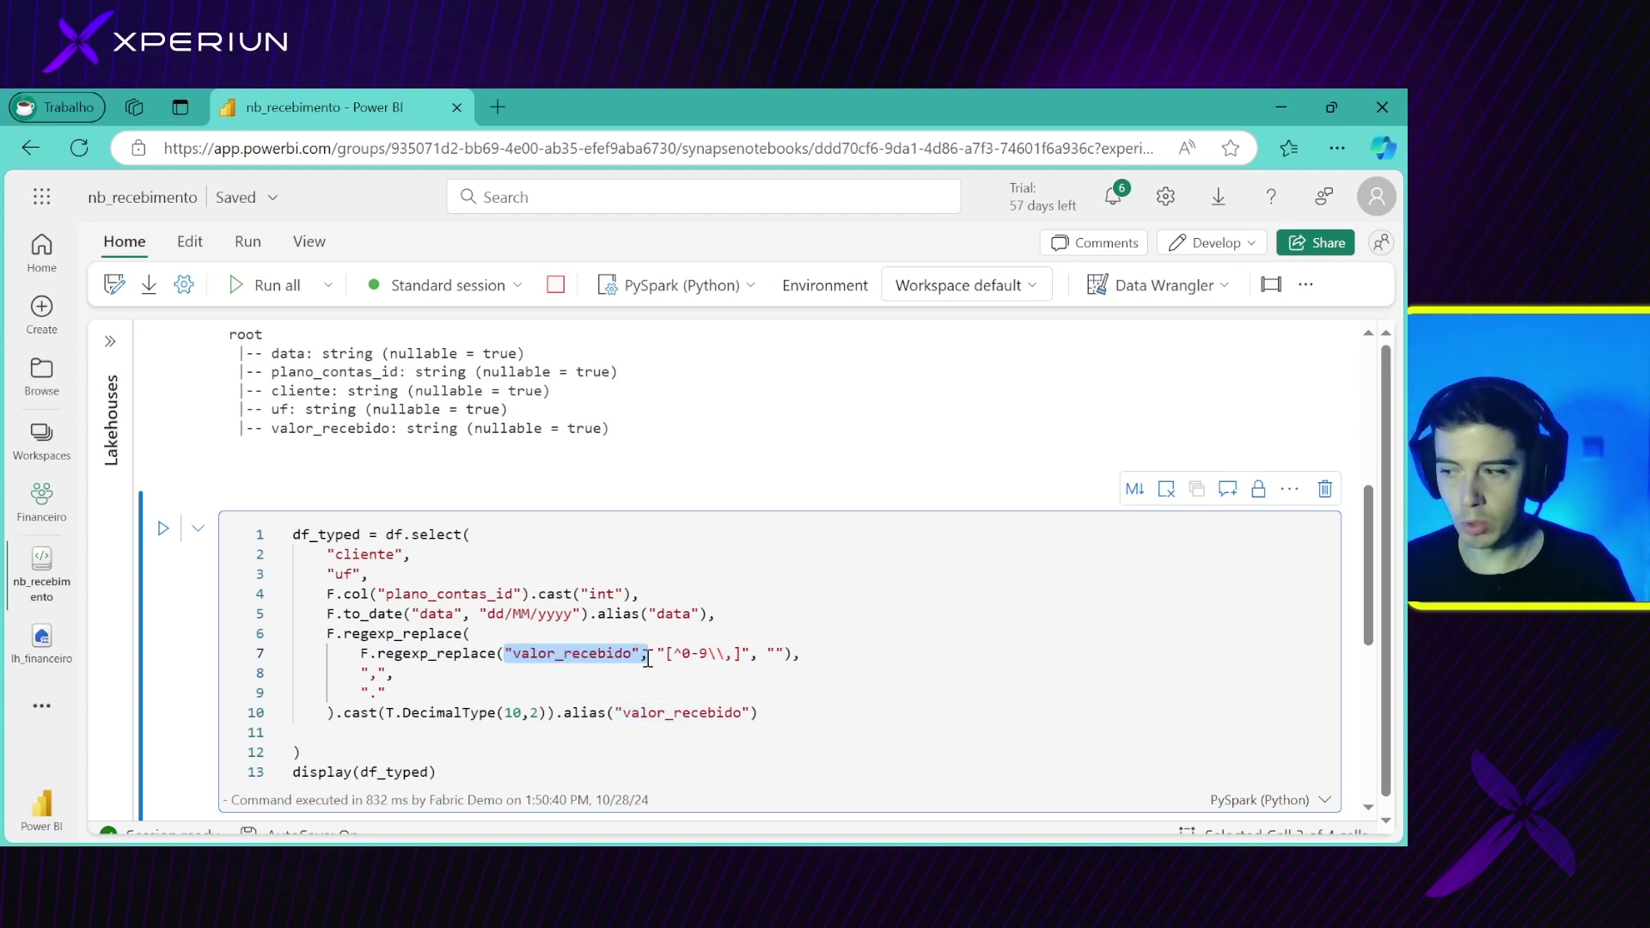
pyautogui.moveTo(659, 655); pyautogui.dragTo(742, 654)
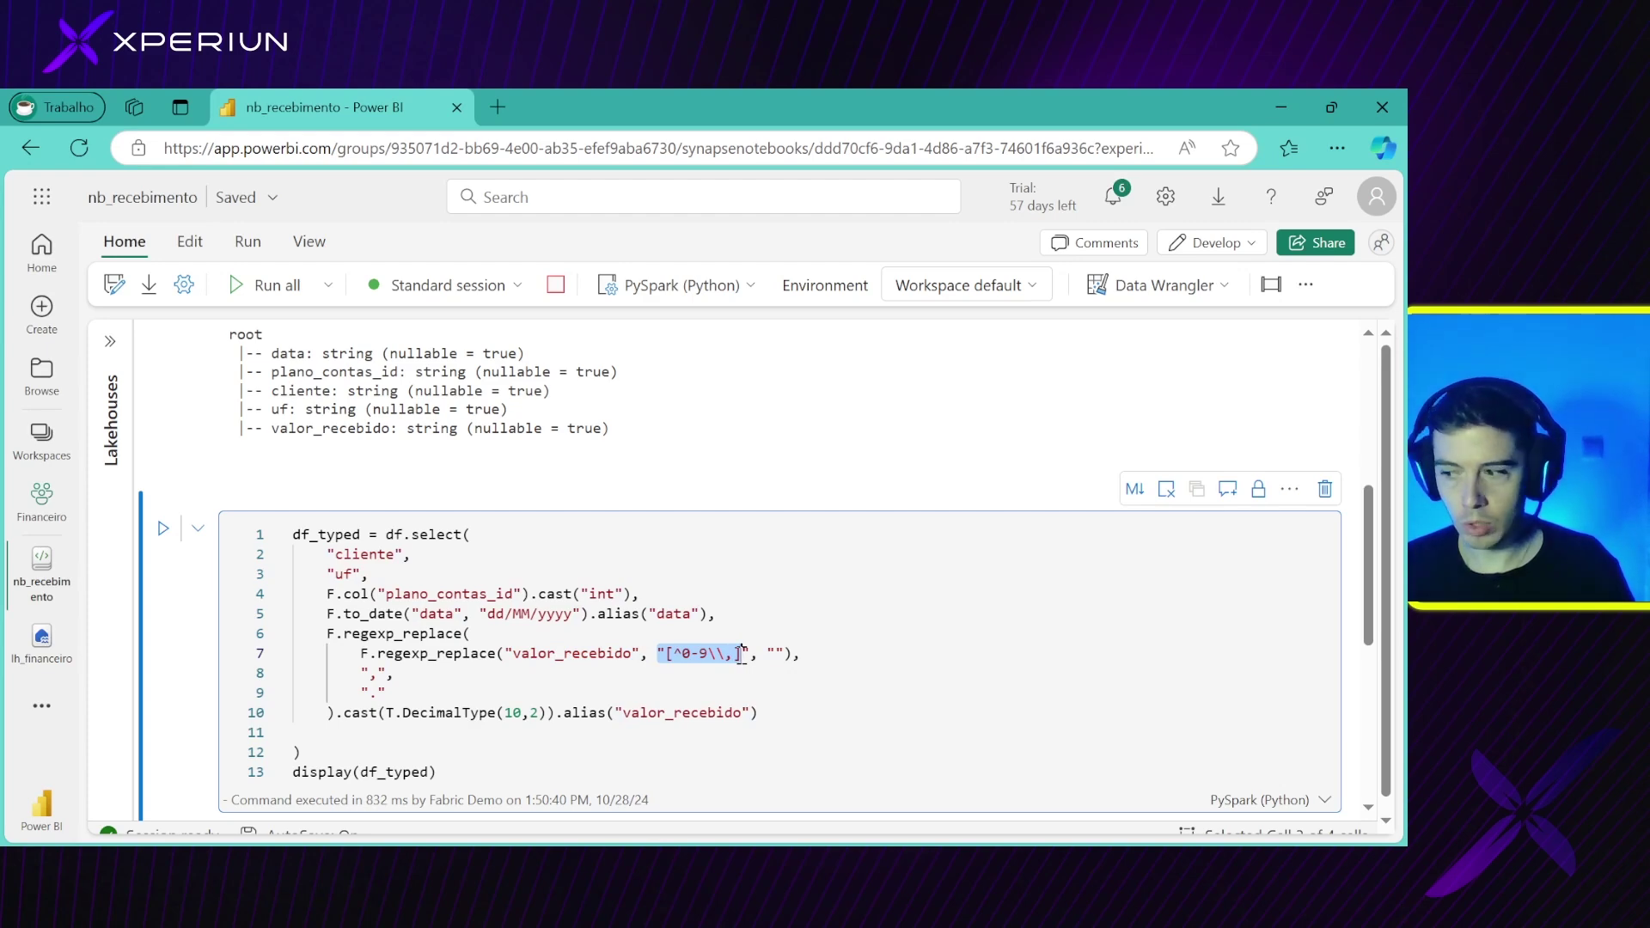
pyautogui.click(676, 656)
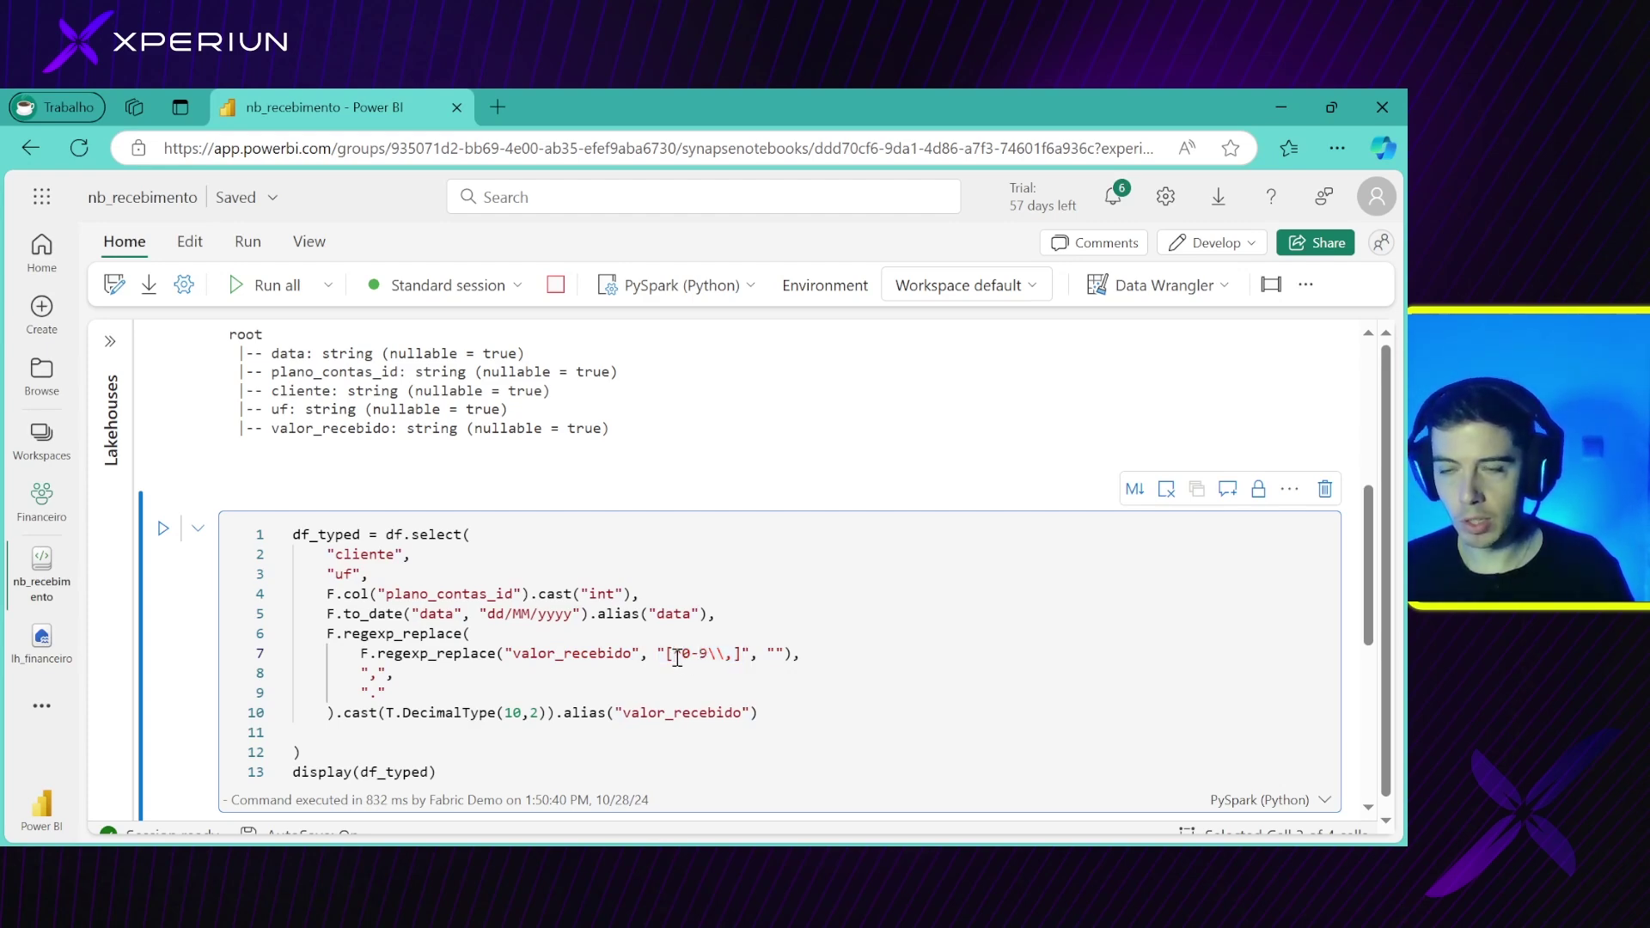
pyautogui.moveTo(675, 656); pyautogui.dragTo(708, 656)
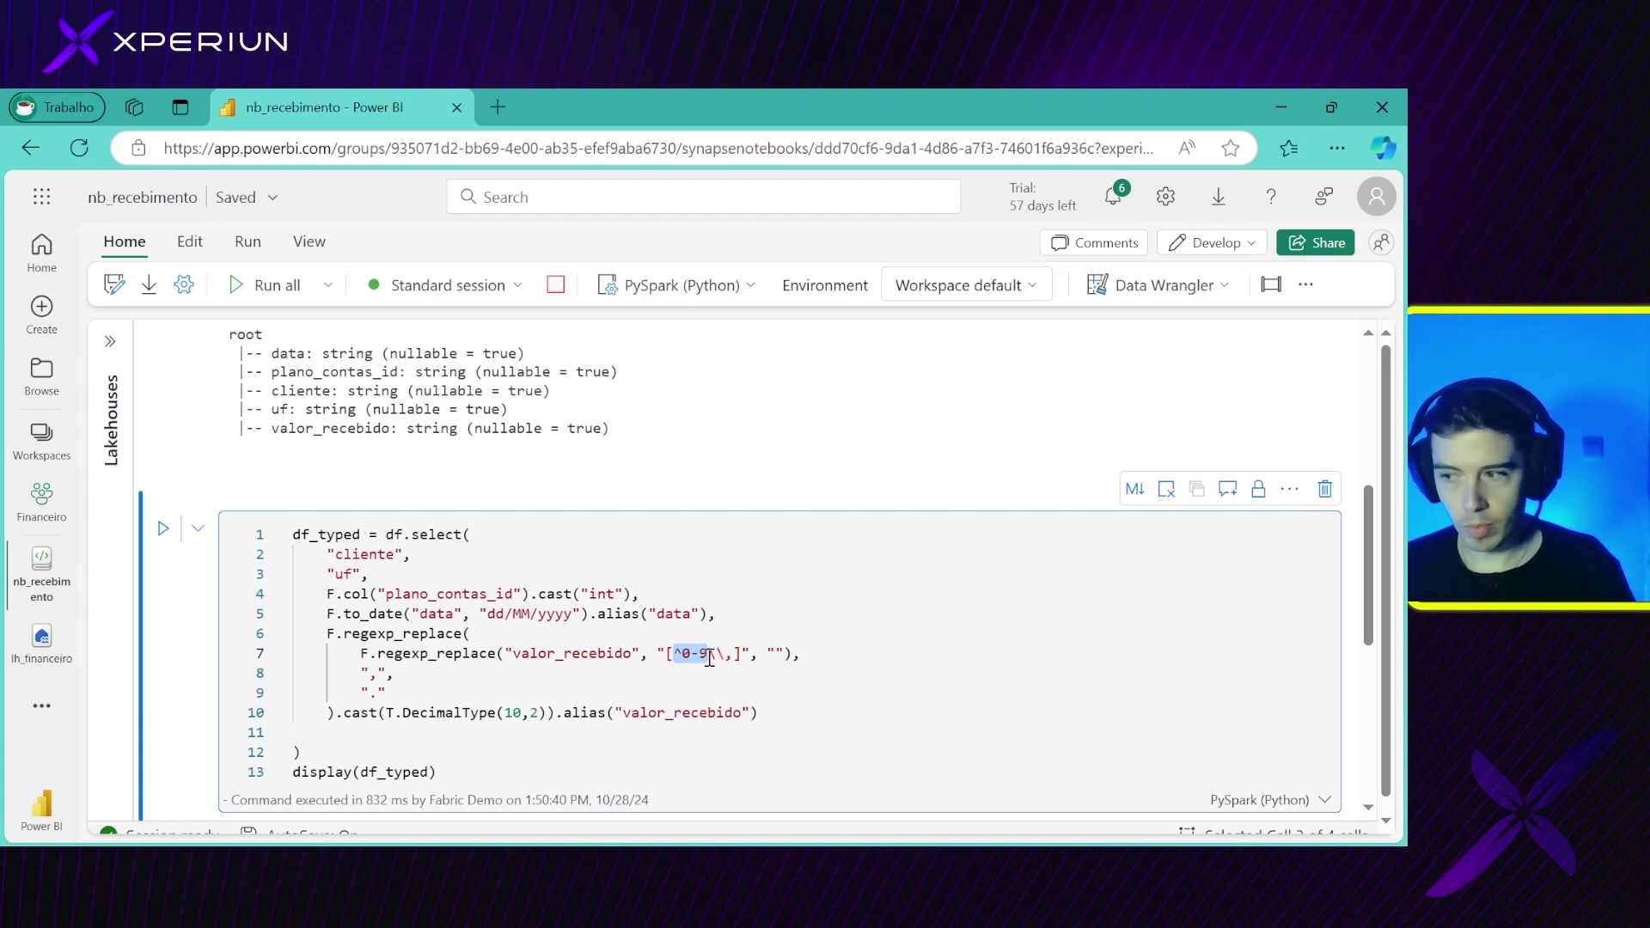
pyautogui.click(709, 660)
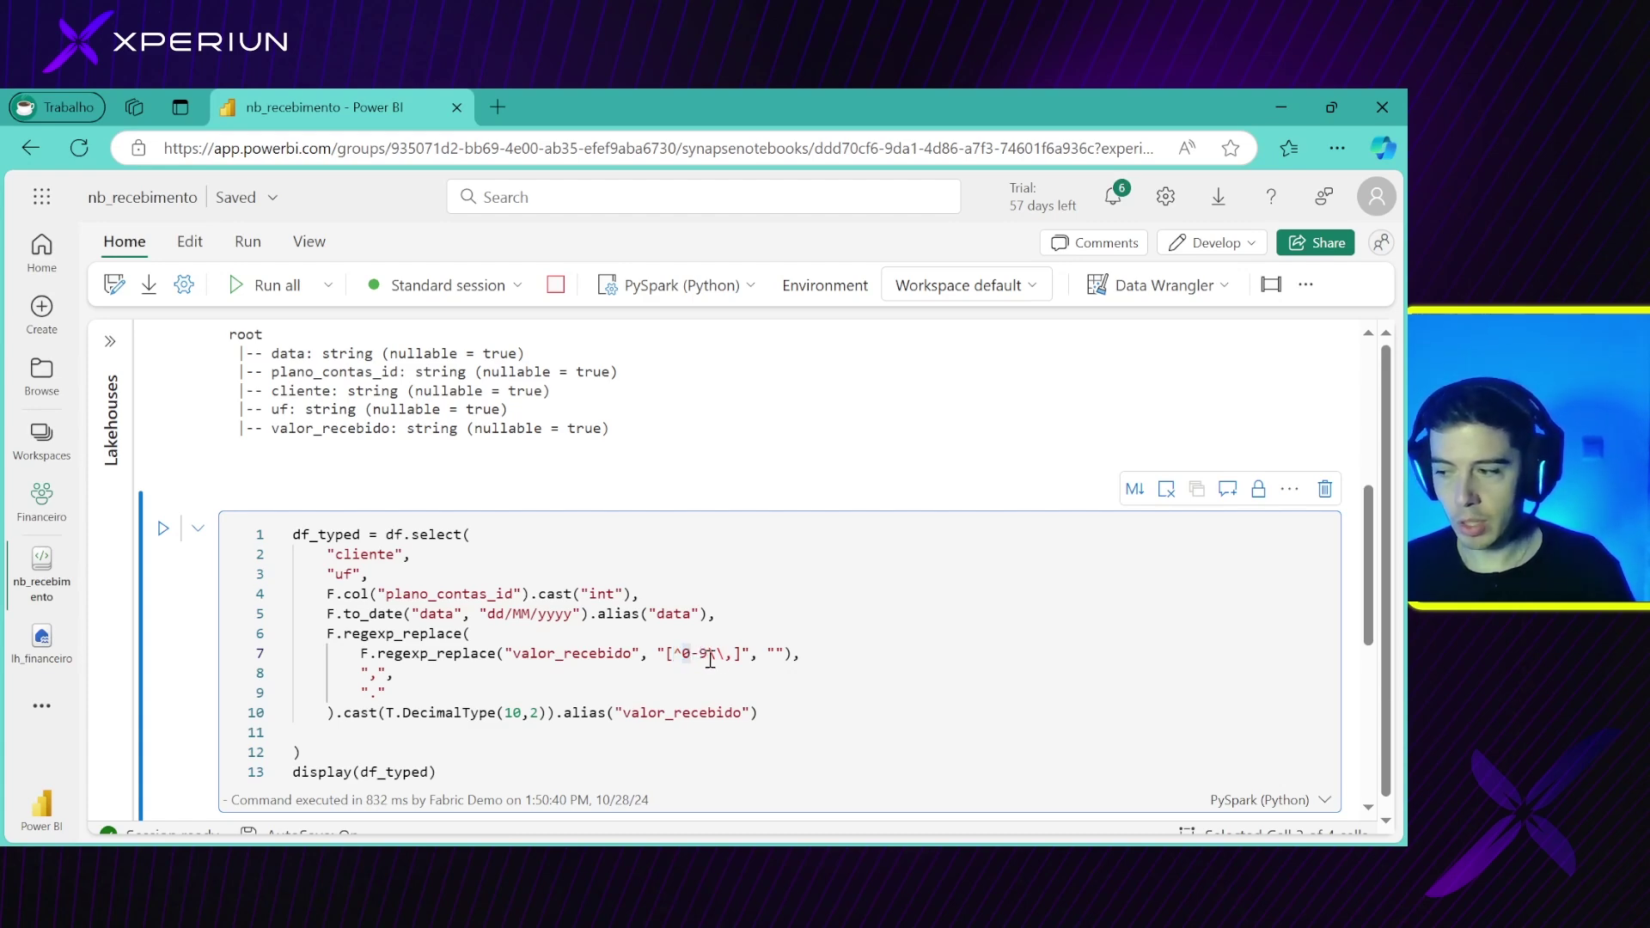
pyautogui.moveTo(726, 660); pyautogui.dragTo(725, 656)
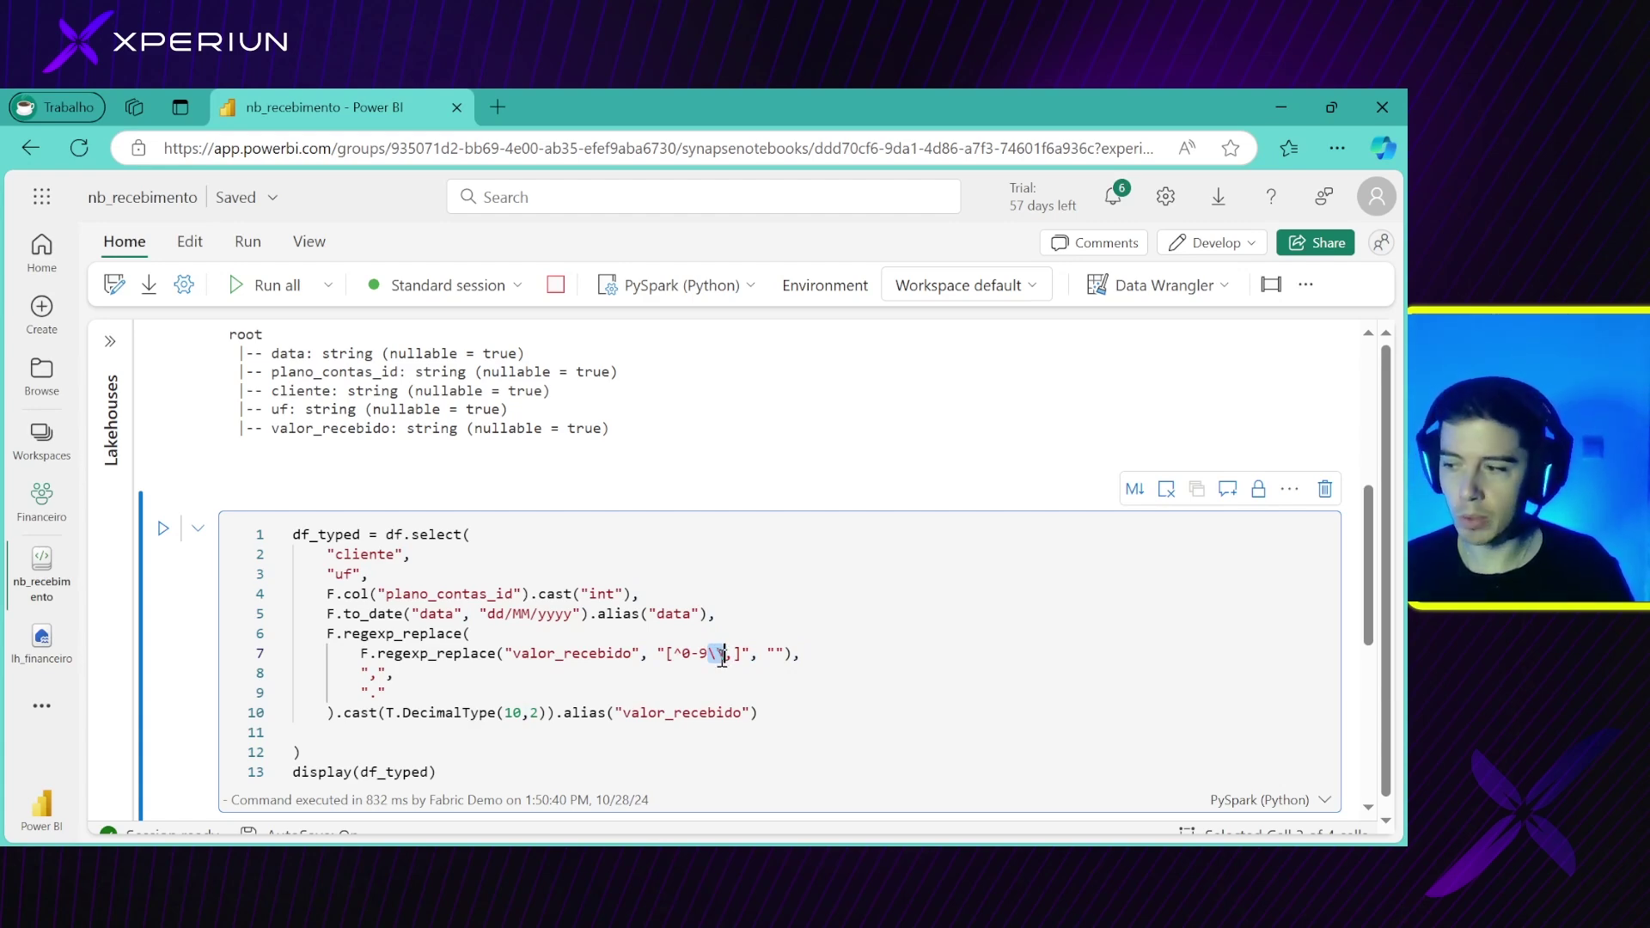
pyautogui.moveTo(675, 656)
pyautogui.mouseDown()
pyautogui.moveTo(725, 656)
pyautogui.moveTo(675, 655)
pyautogui.mouseUp()
pyautogui.click(677, 658)
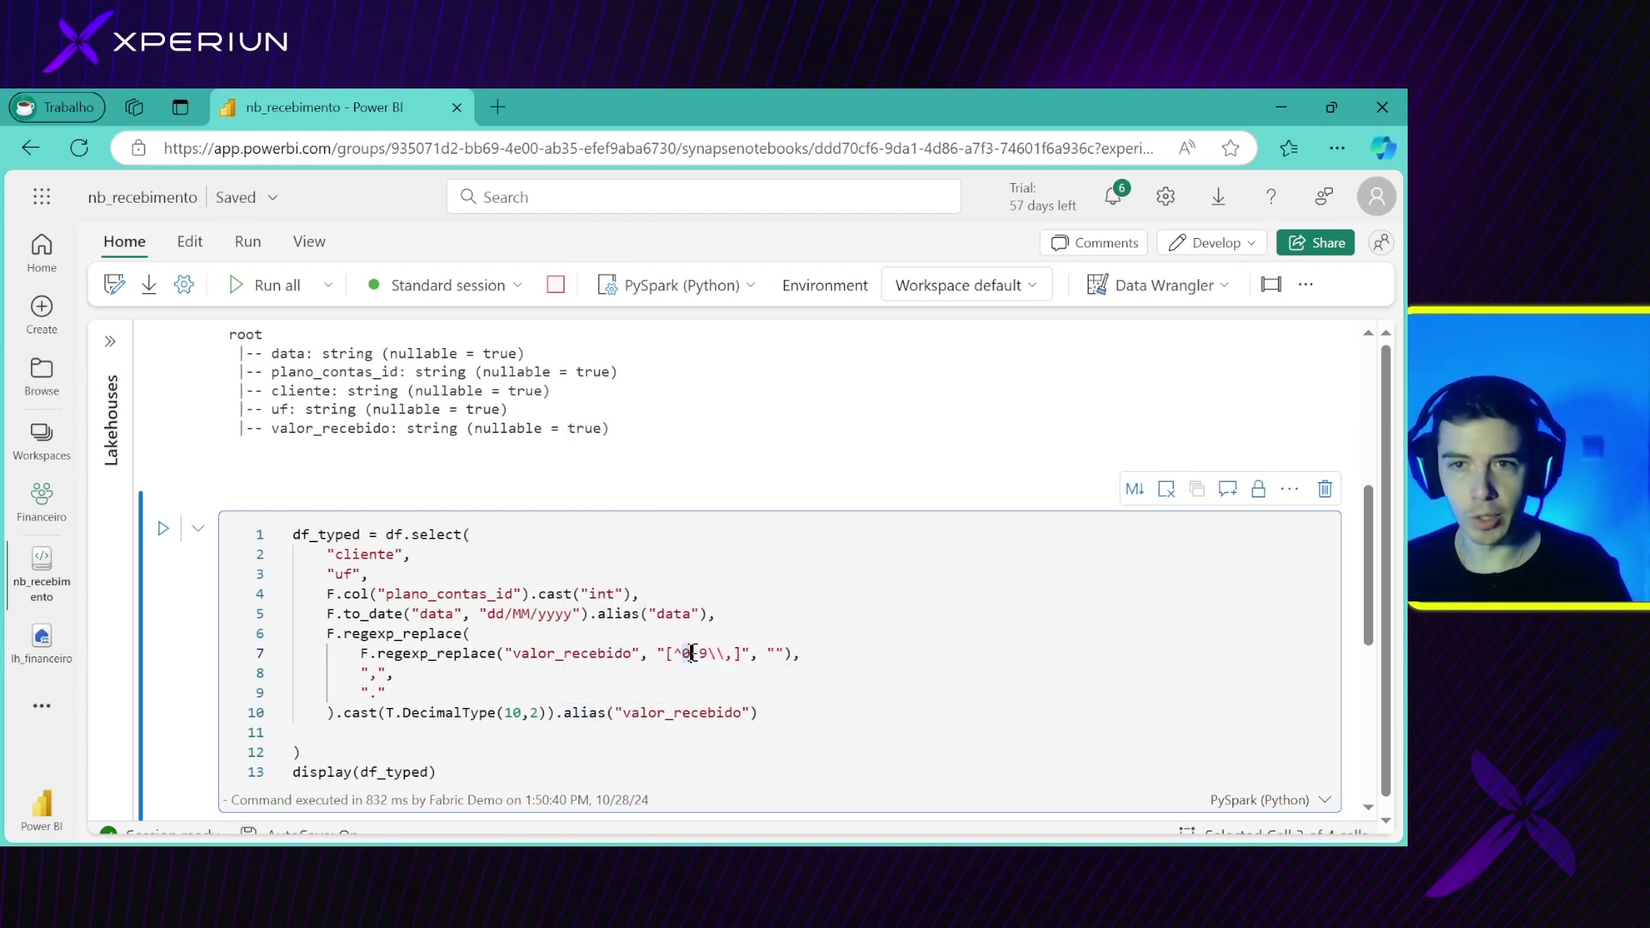
pyautogui.click(731, 656)
pyautogui.write(',')
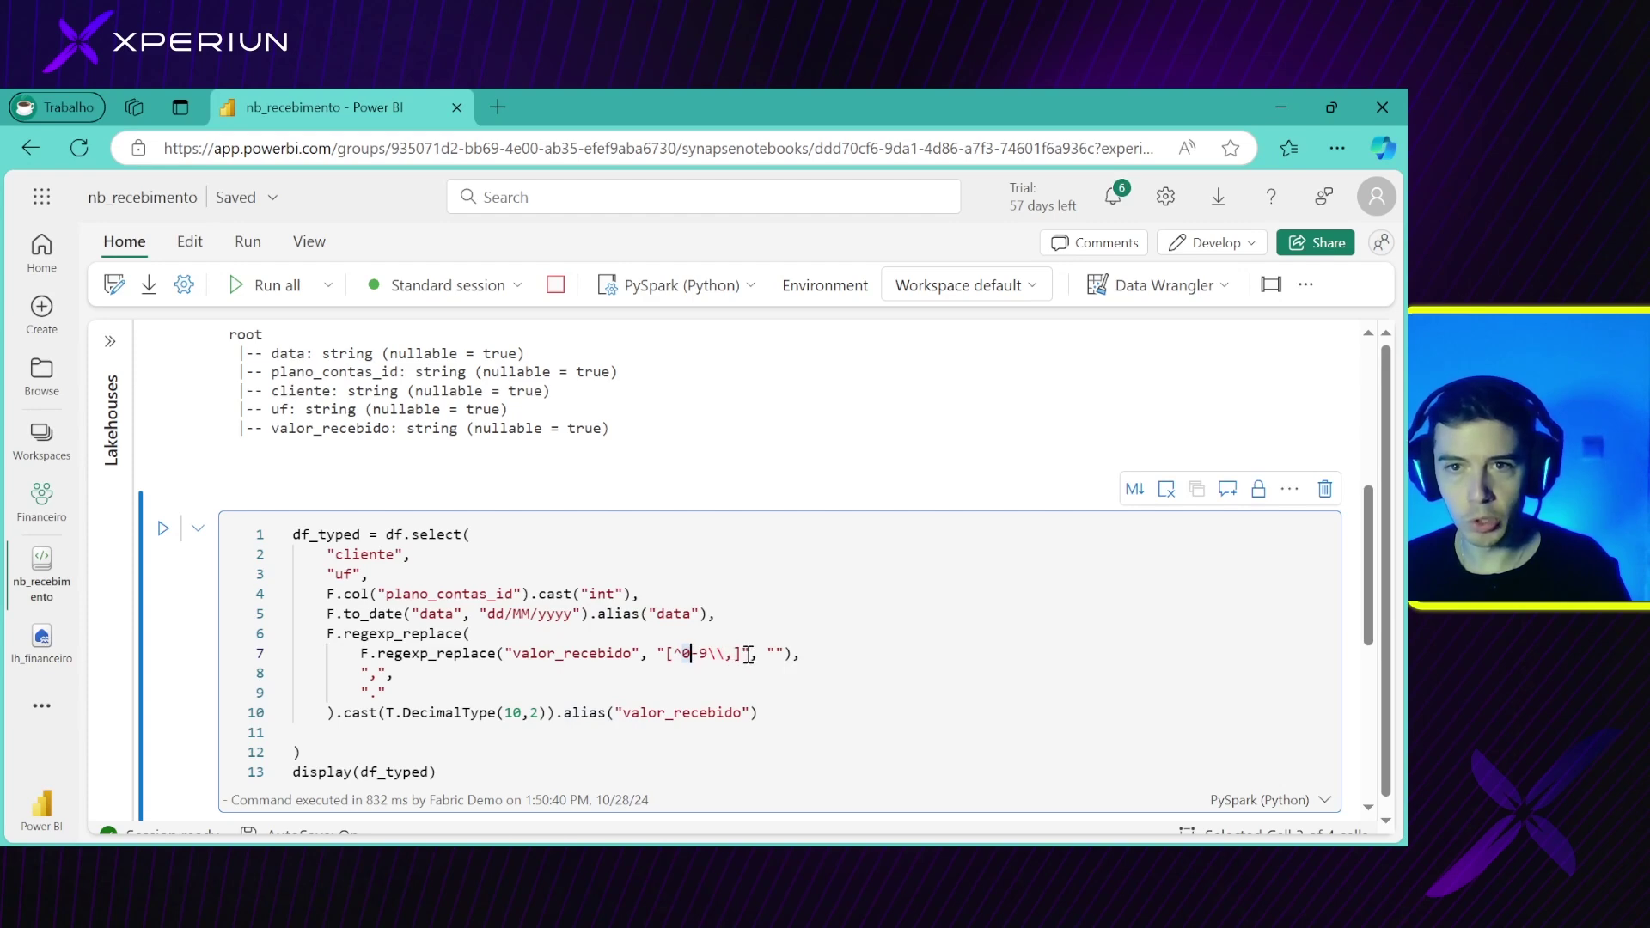
pyautogui.moveTo(453, 656); pyautogui.dragTo(471, 655)
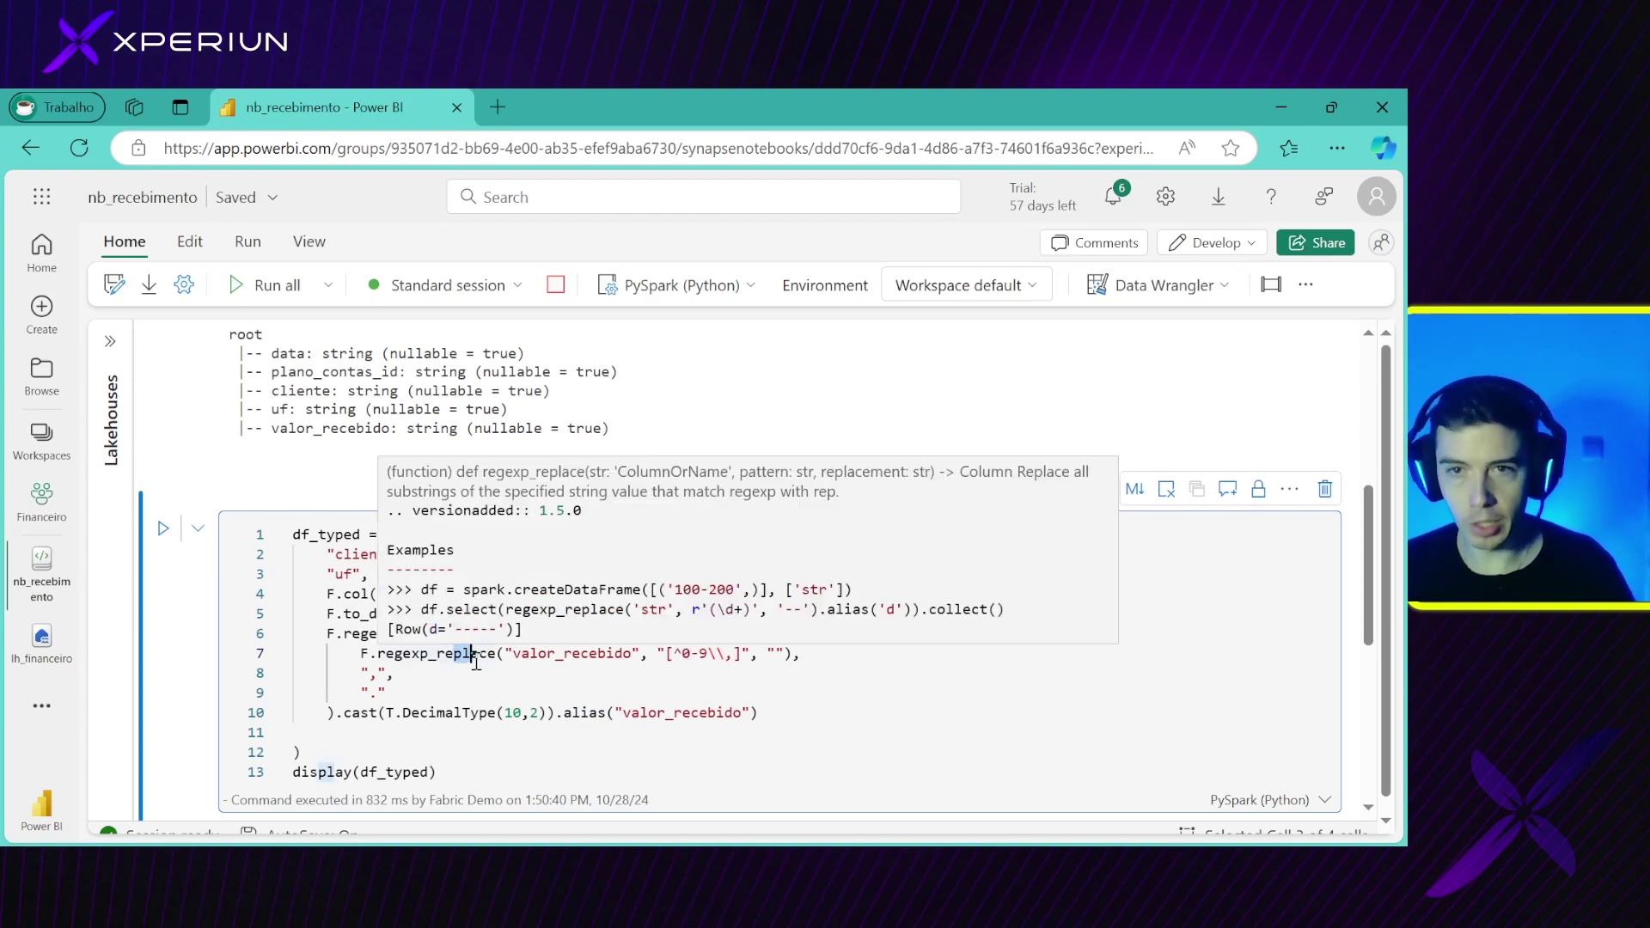
pyautogui.moveTo(477, 662); pyautogui.dragTo(471, 656)
pyautogui.moveTo(769, 655); pyautogui.dragTo(787, 659)
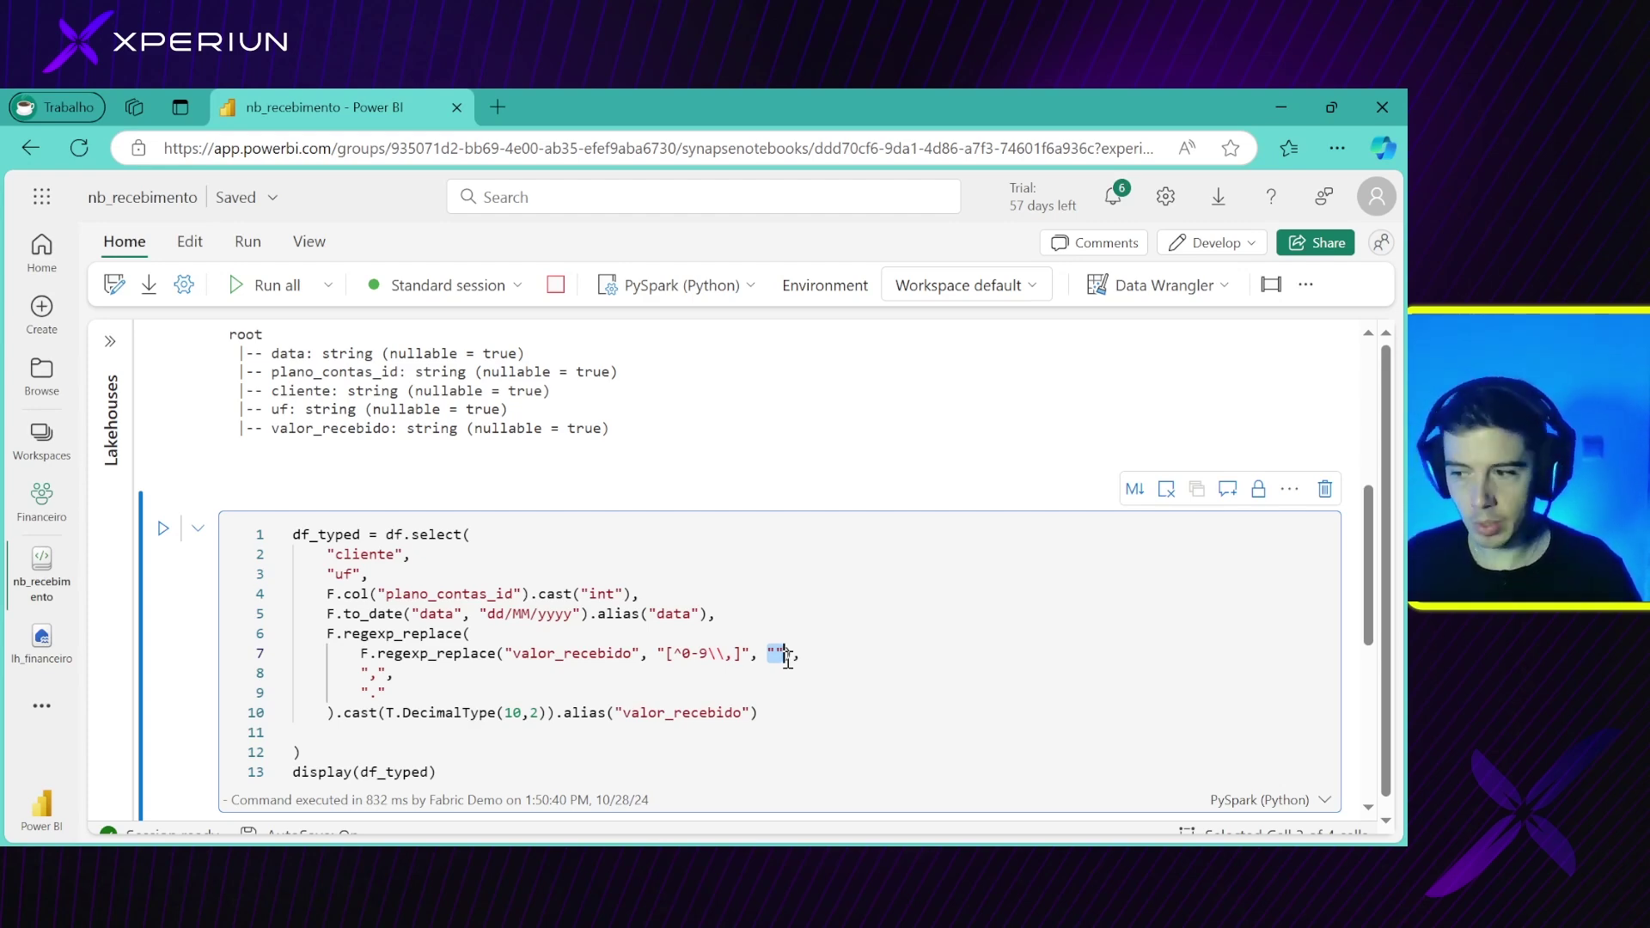
pyautogui.write(')')
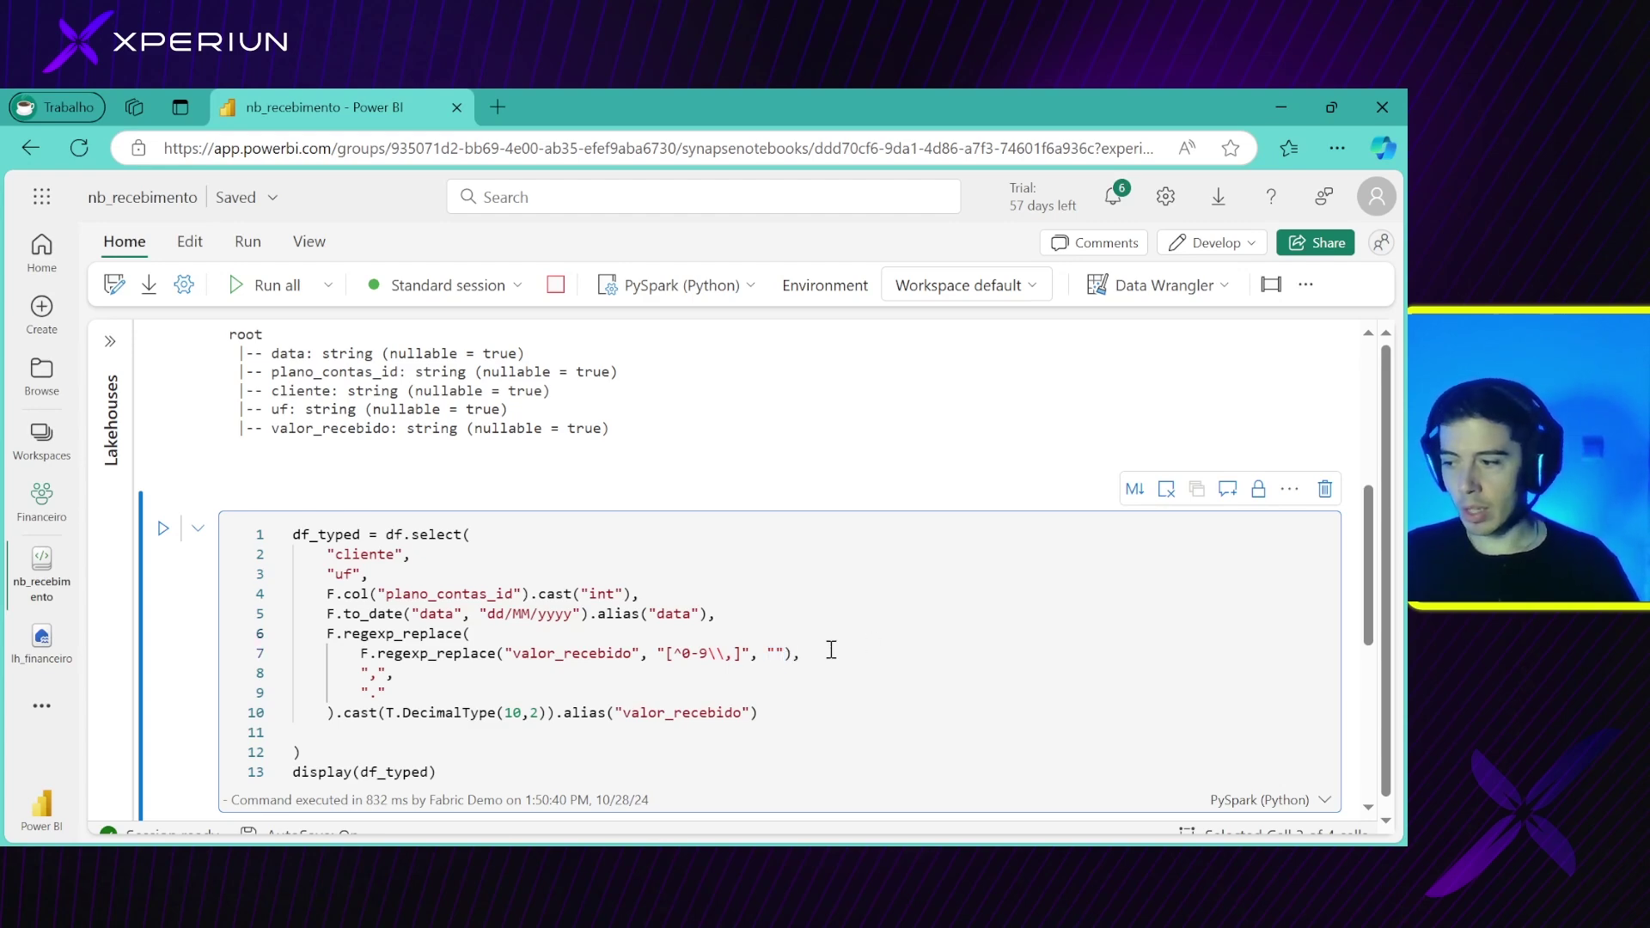
# Review the outer regexp_replace arguments that swap the comma for a decimal point
pyautogui.moveTo(801, 653); pyautogui.dragTo(404, 677)
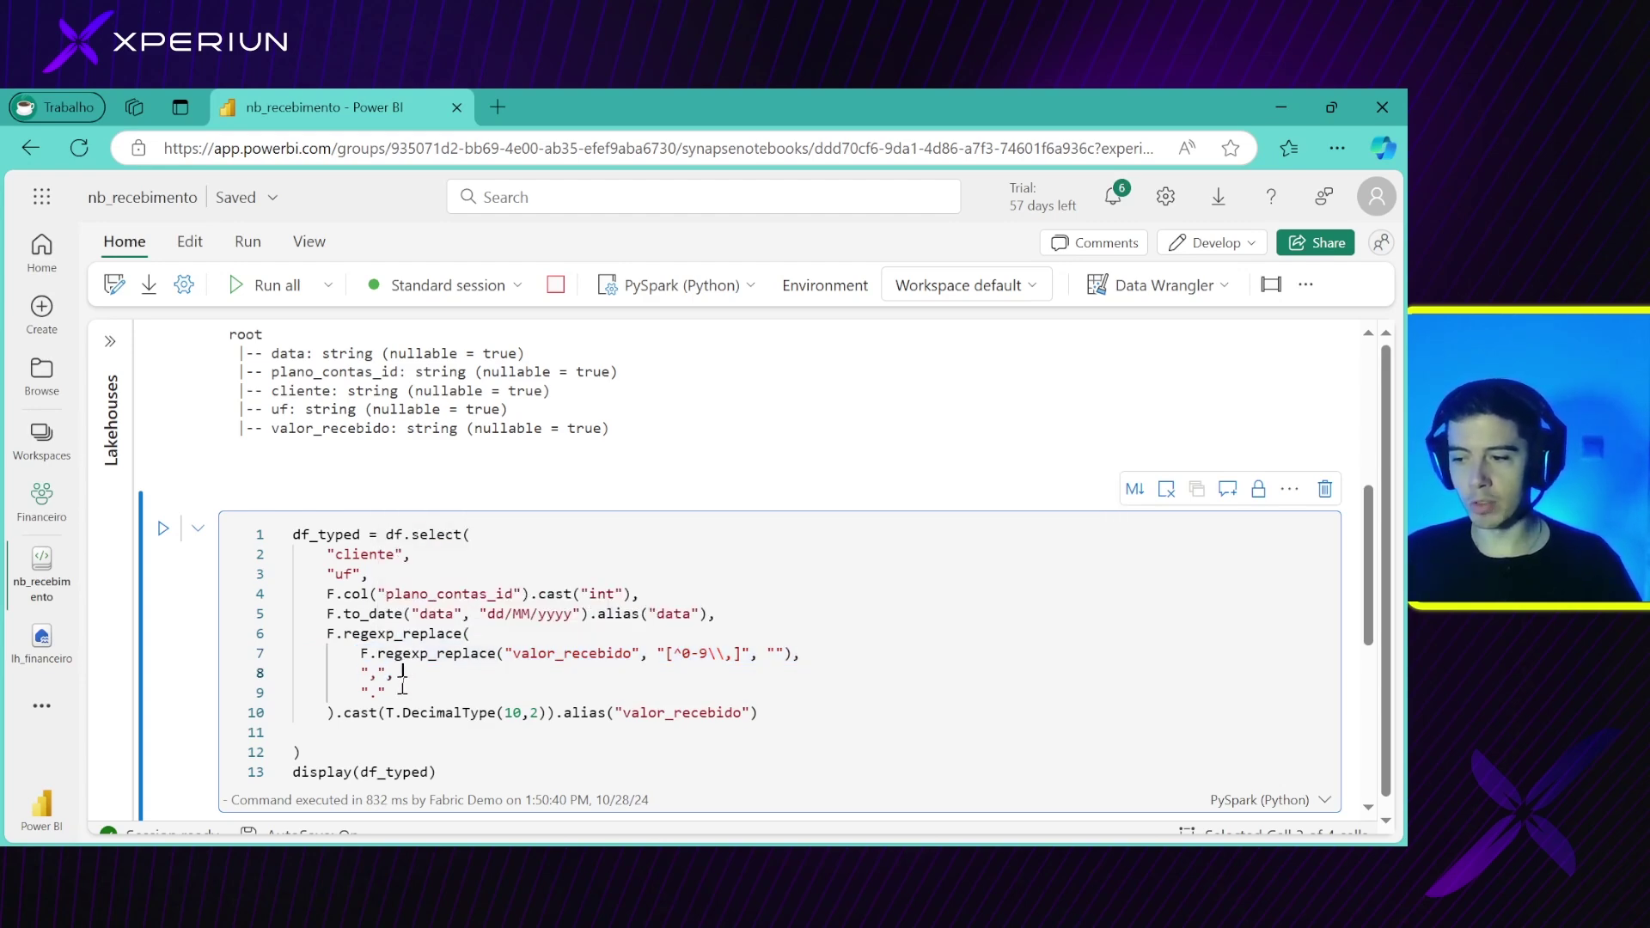
pyautogui.moveTo(395, 692); pyautogui.dragTo(361, 691)
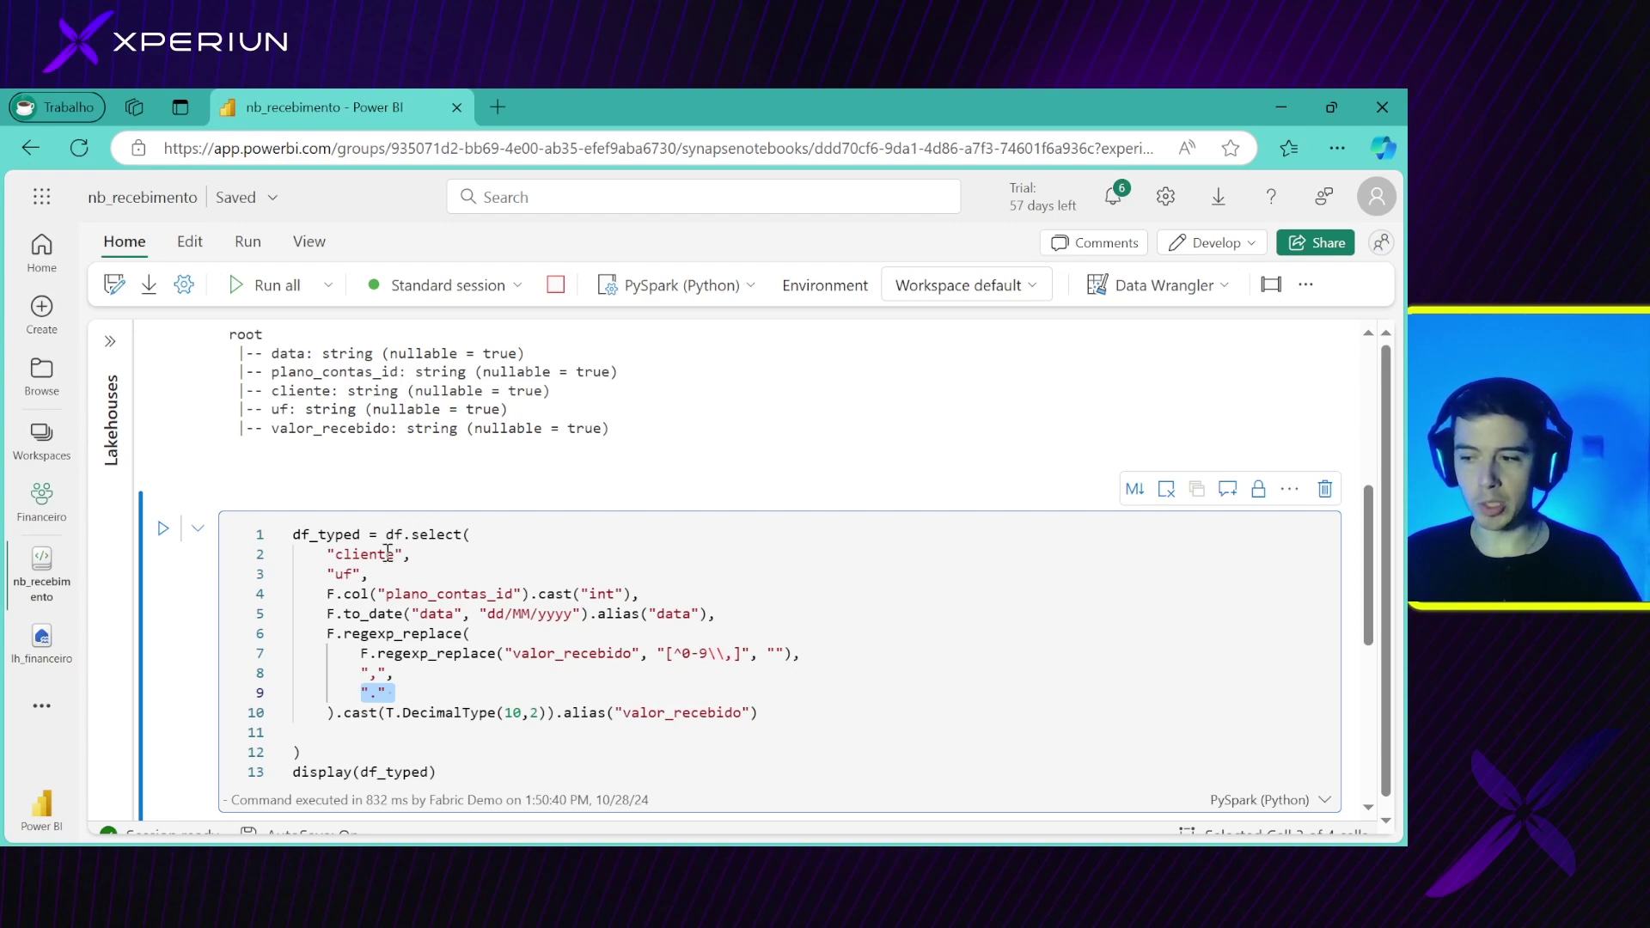
pyautogui.moveTo(335, 712); pyautogui.dragTo(371, 693)
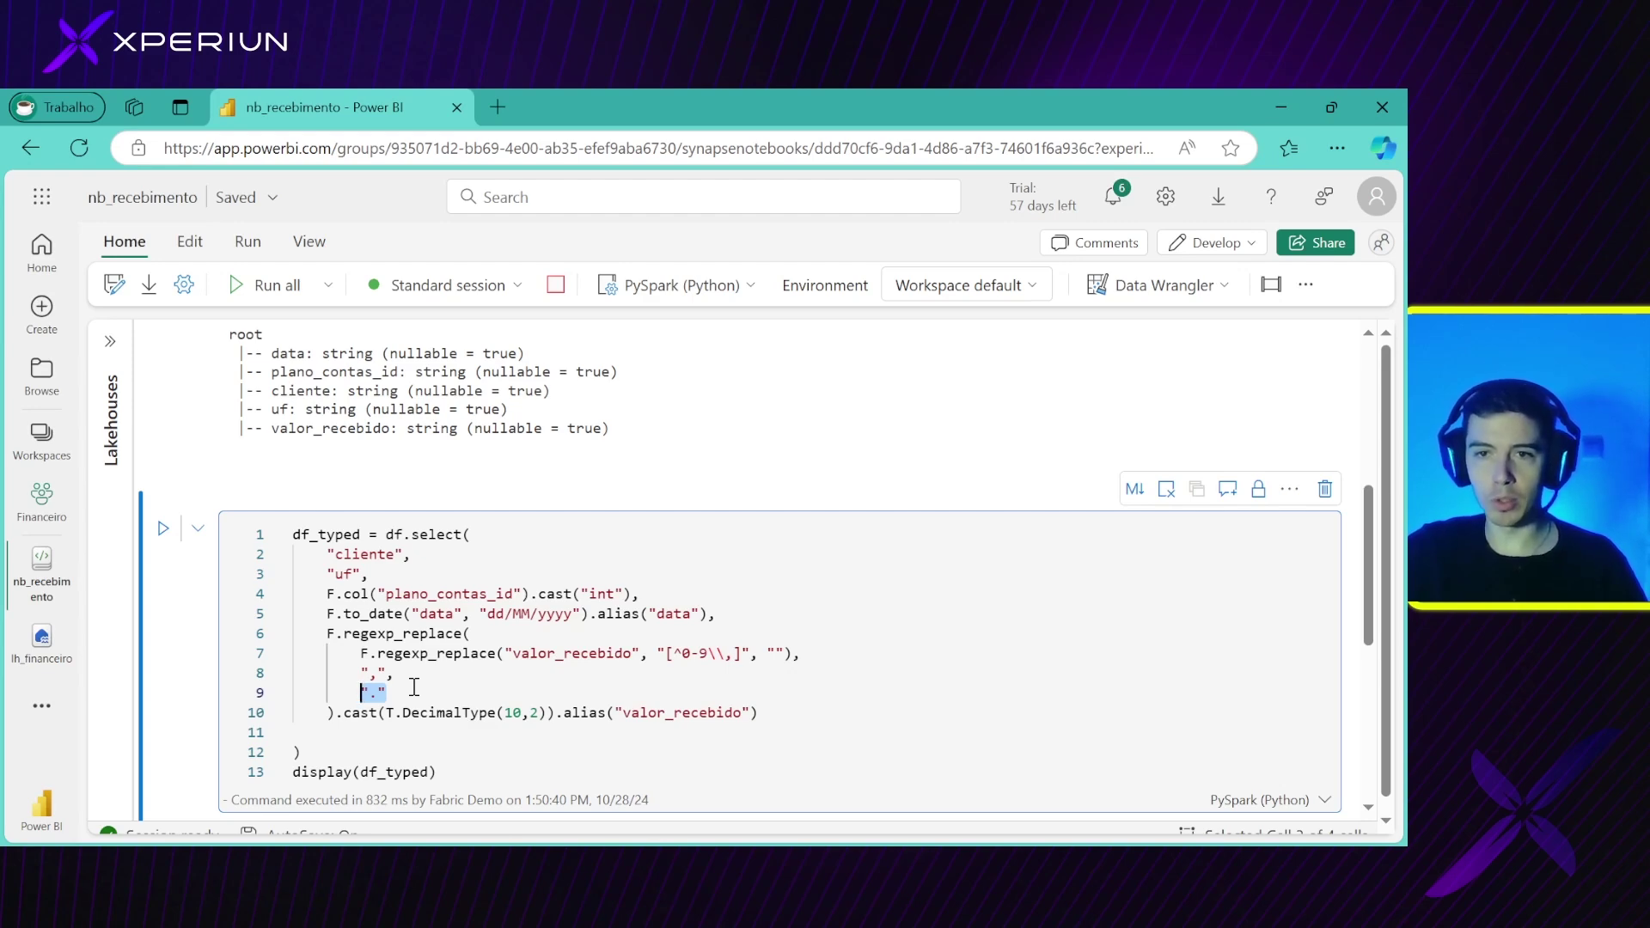
pyautogui.click(407, 686)
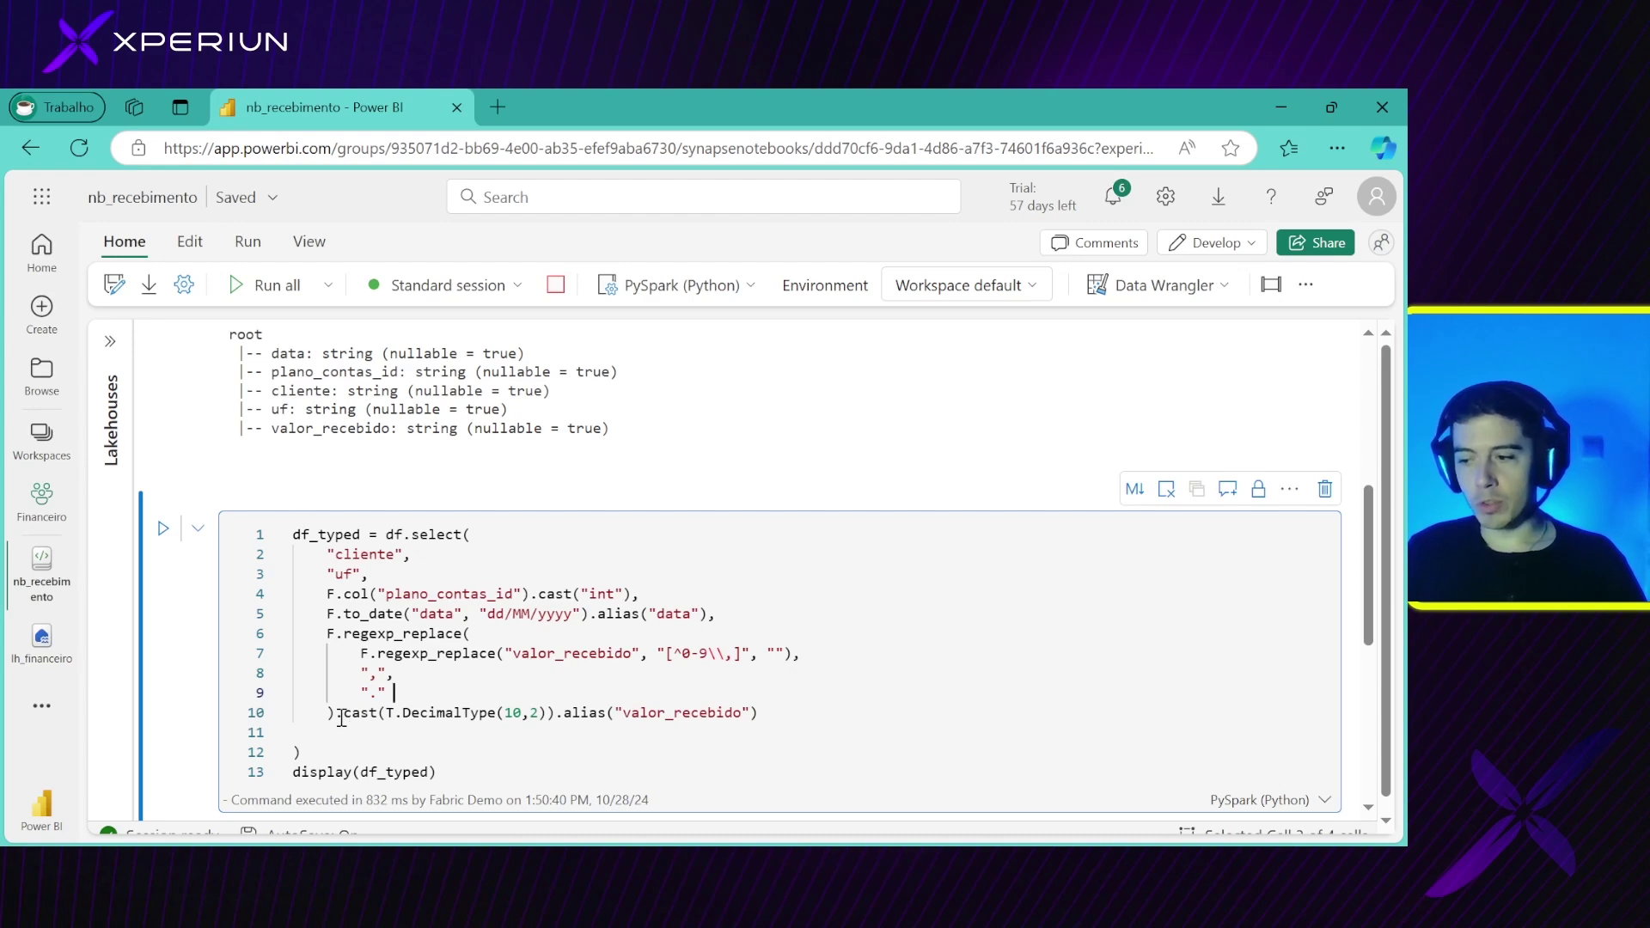
# Examine the DecimalType(10,2) cast on valor_recebido and check the pyspark.sql types import behind the T prefix
pyautogui.moveTo(335, 713); pyautogui.dragTo(557, 715)
pyautogui.click(557, 715)
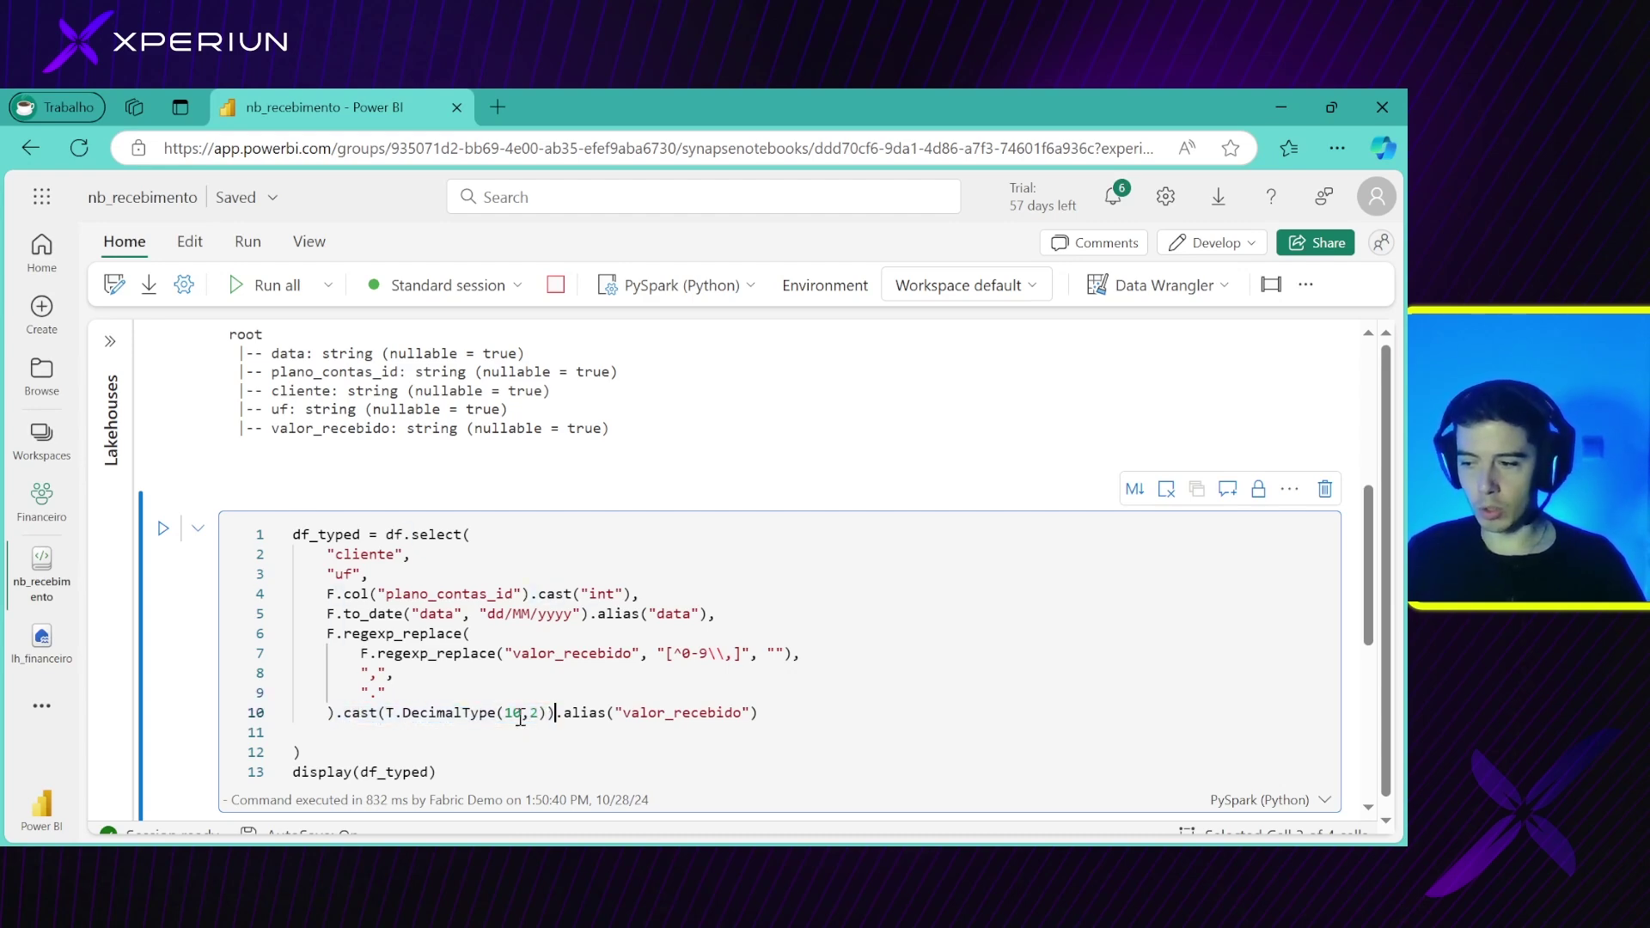
pyautogui.doubleClick(413, 712)
pyautogui.click(389, 712)
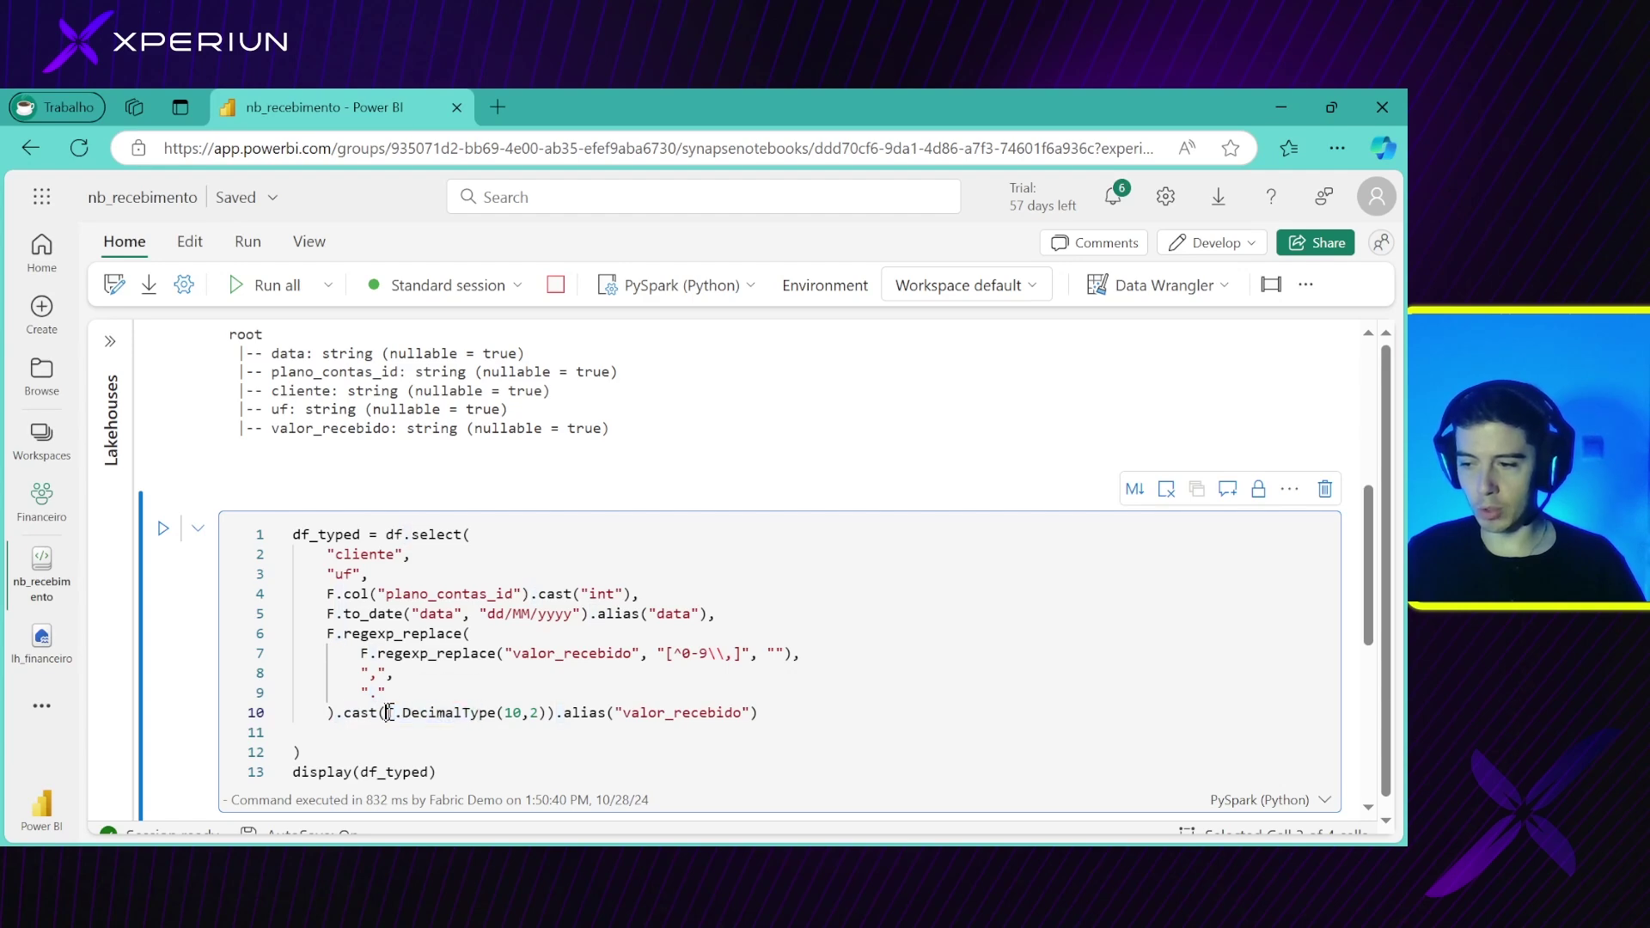
pyautogui.scroll(5, 555, 492)
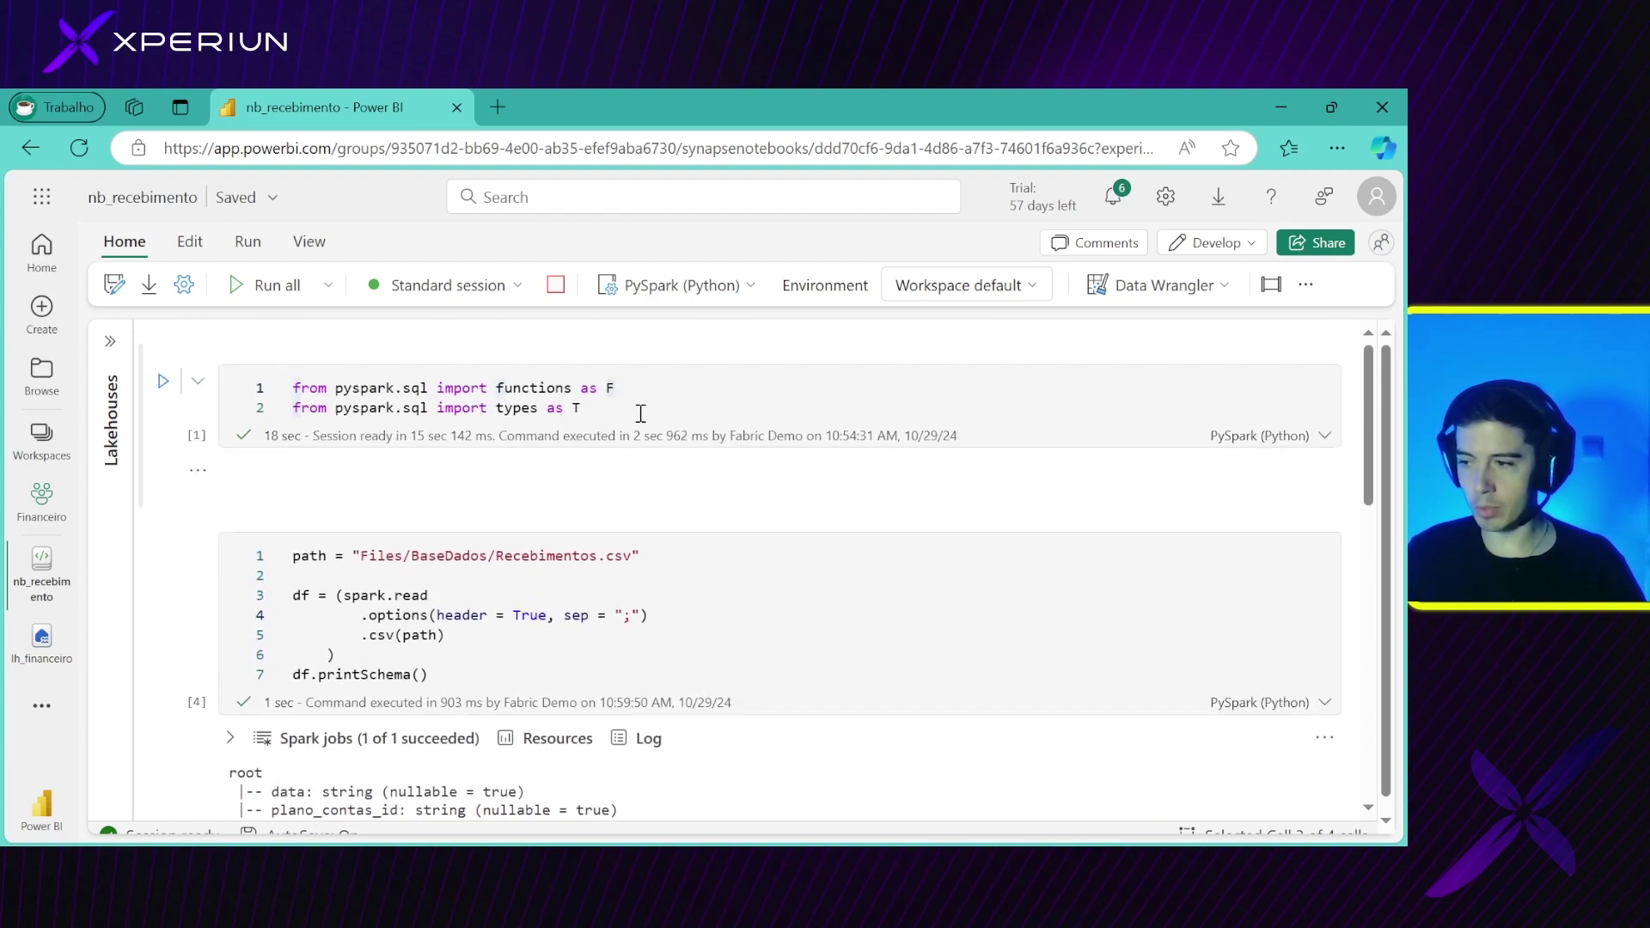
pyautogui.scroll(-15, 640, 414)
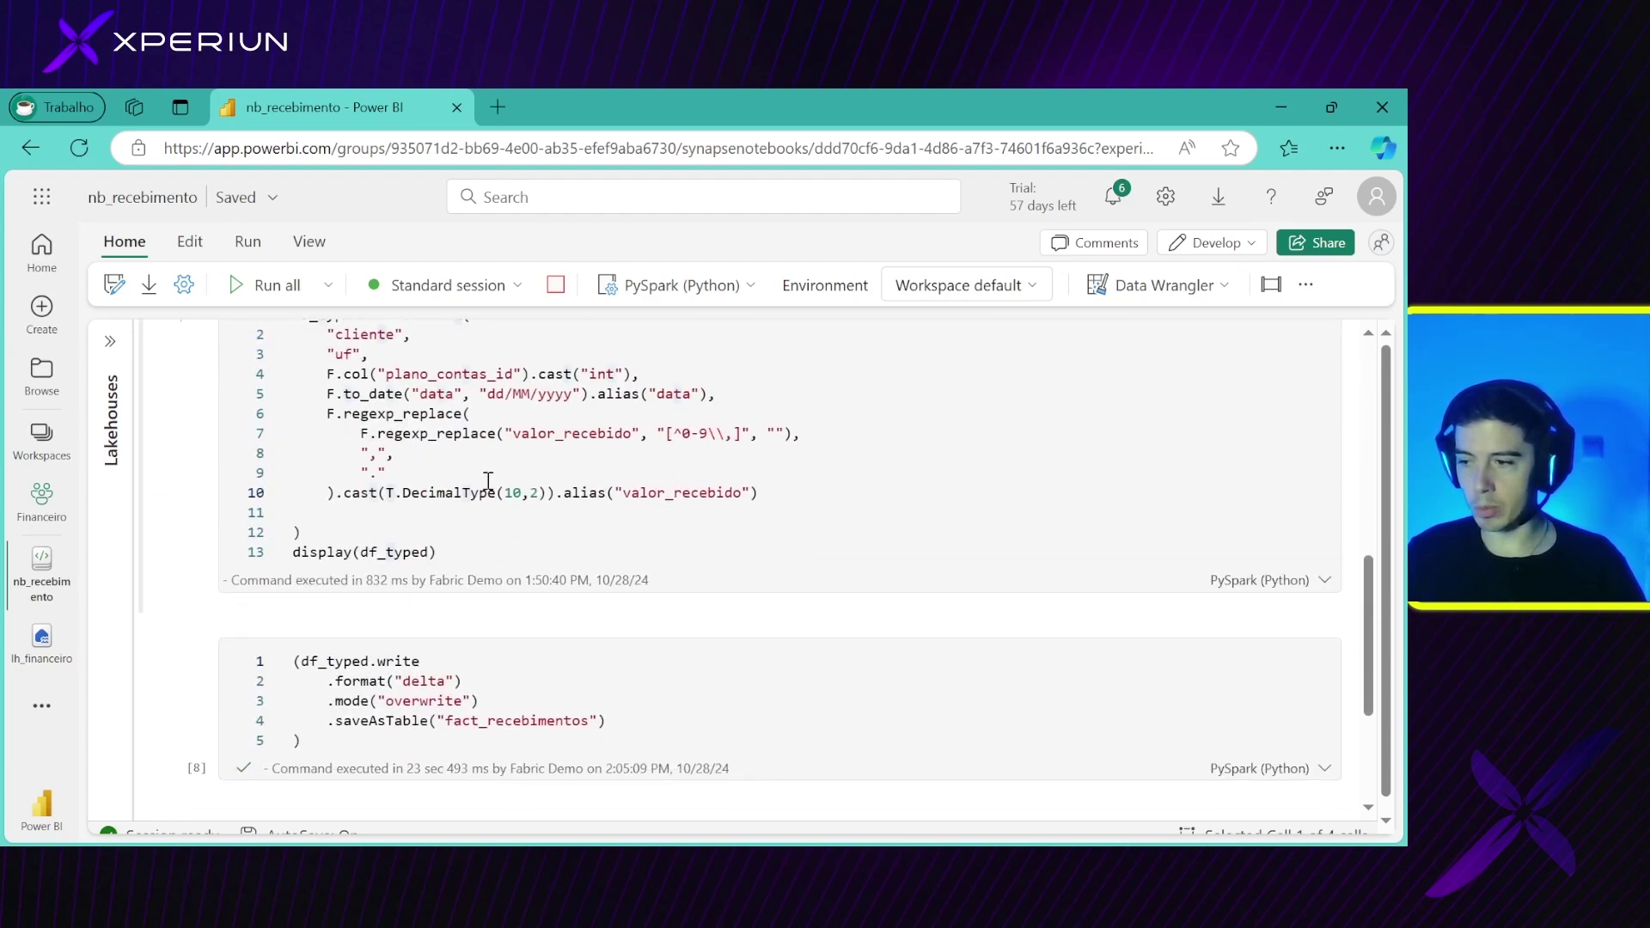
pyautogui.click(494, 497)
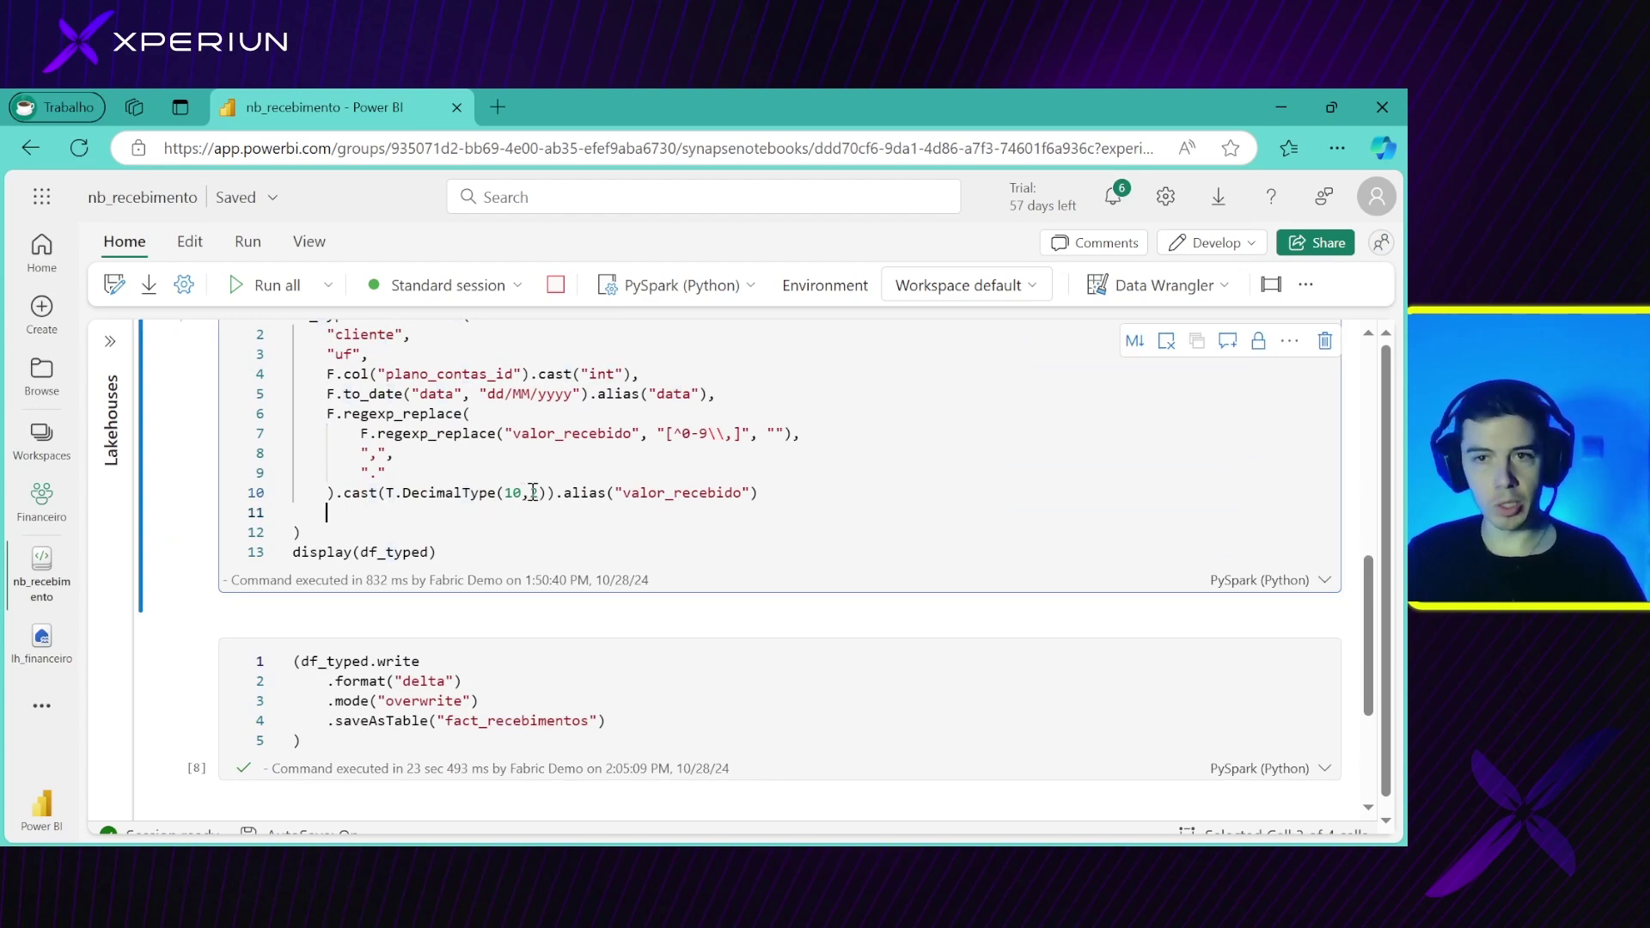
pyautogui.click(533, 492)
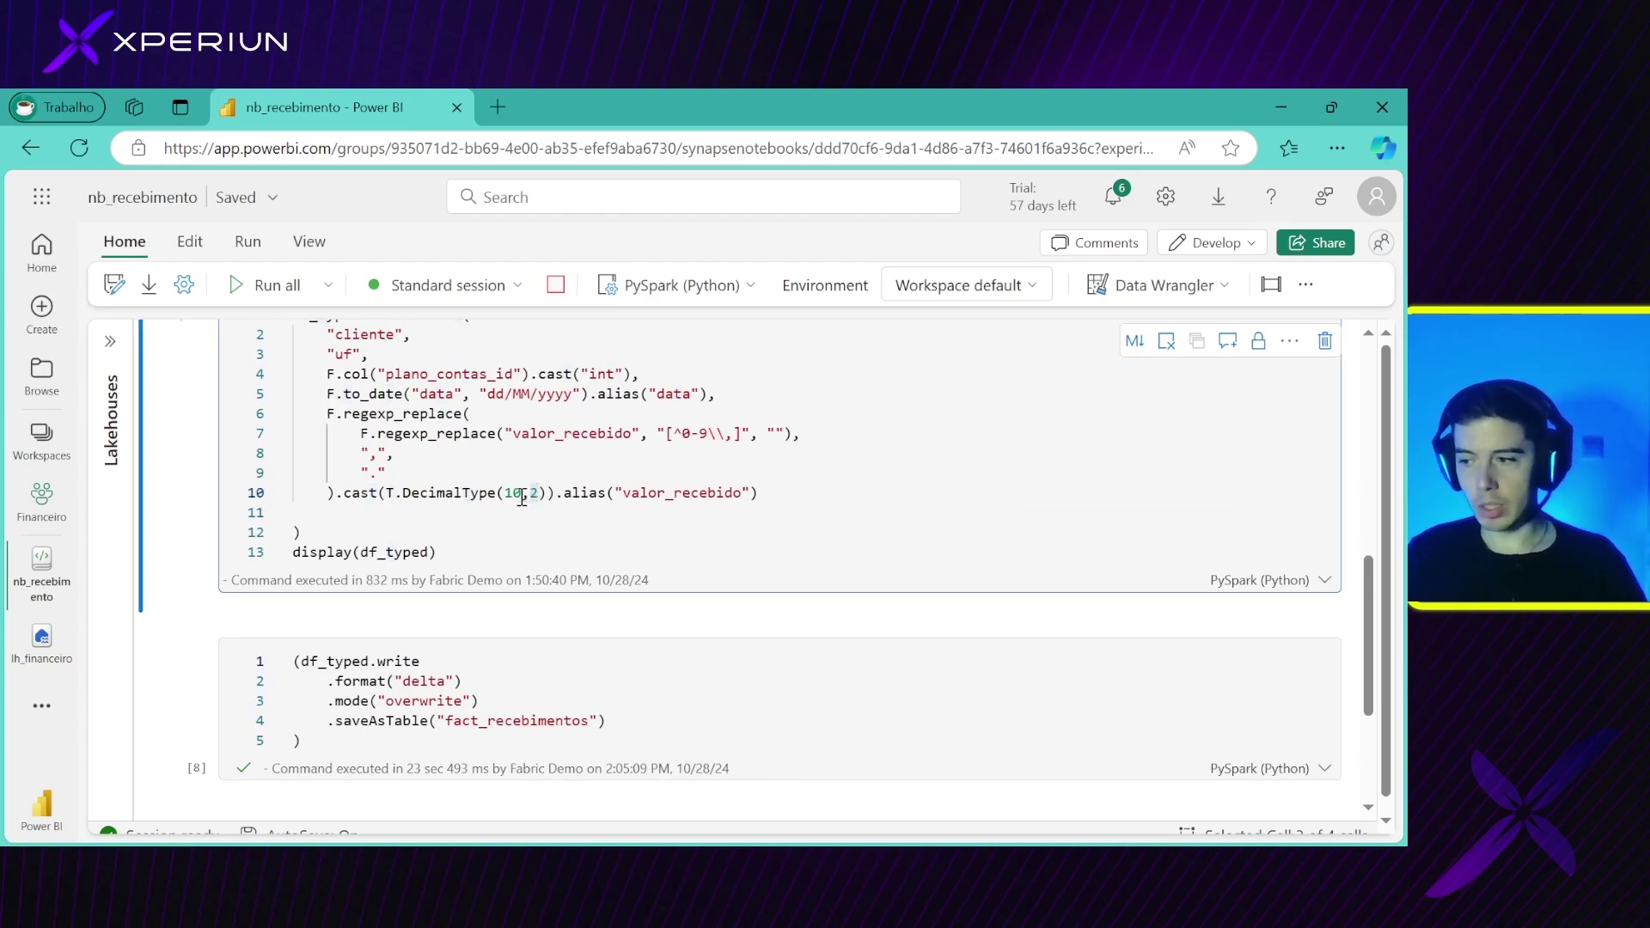
# Review the DecimalType(10,2) precision and scale and the valor_recebido alias in the df_typed select
pyautogui.moveTo(522, 496); pyautogui.dragTo(514, 498)
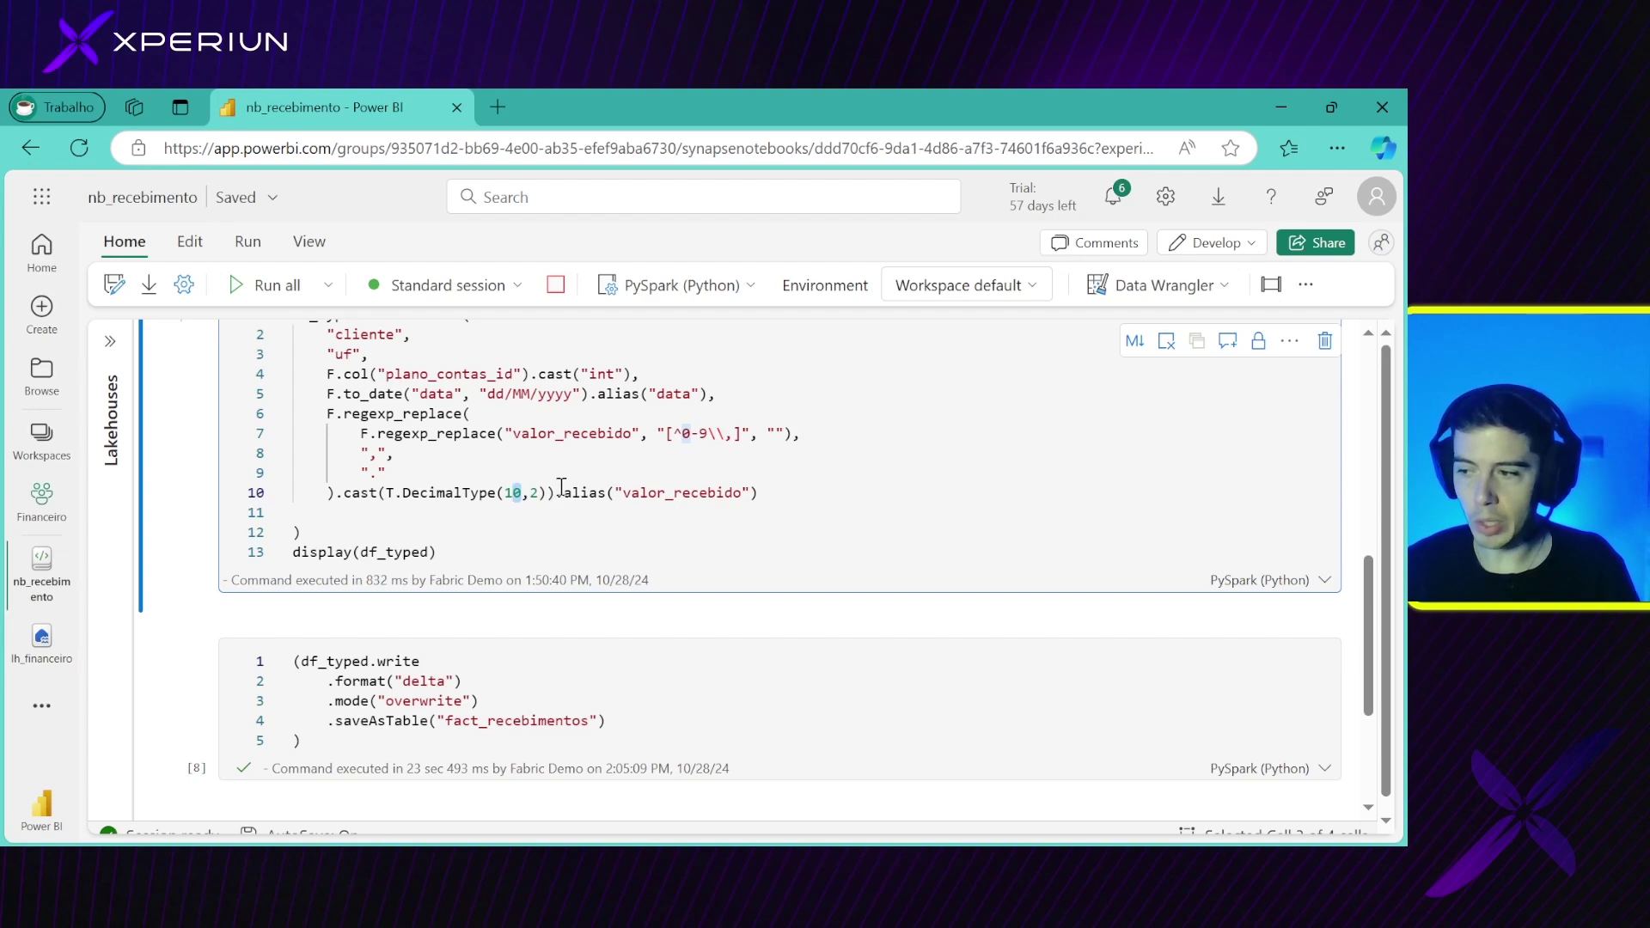
pyautogui.moveTo(573, 494); pyautogui.dragTo(773, 495)
pyautogui.click(601, 473)
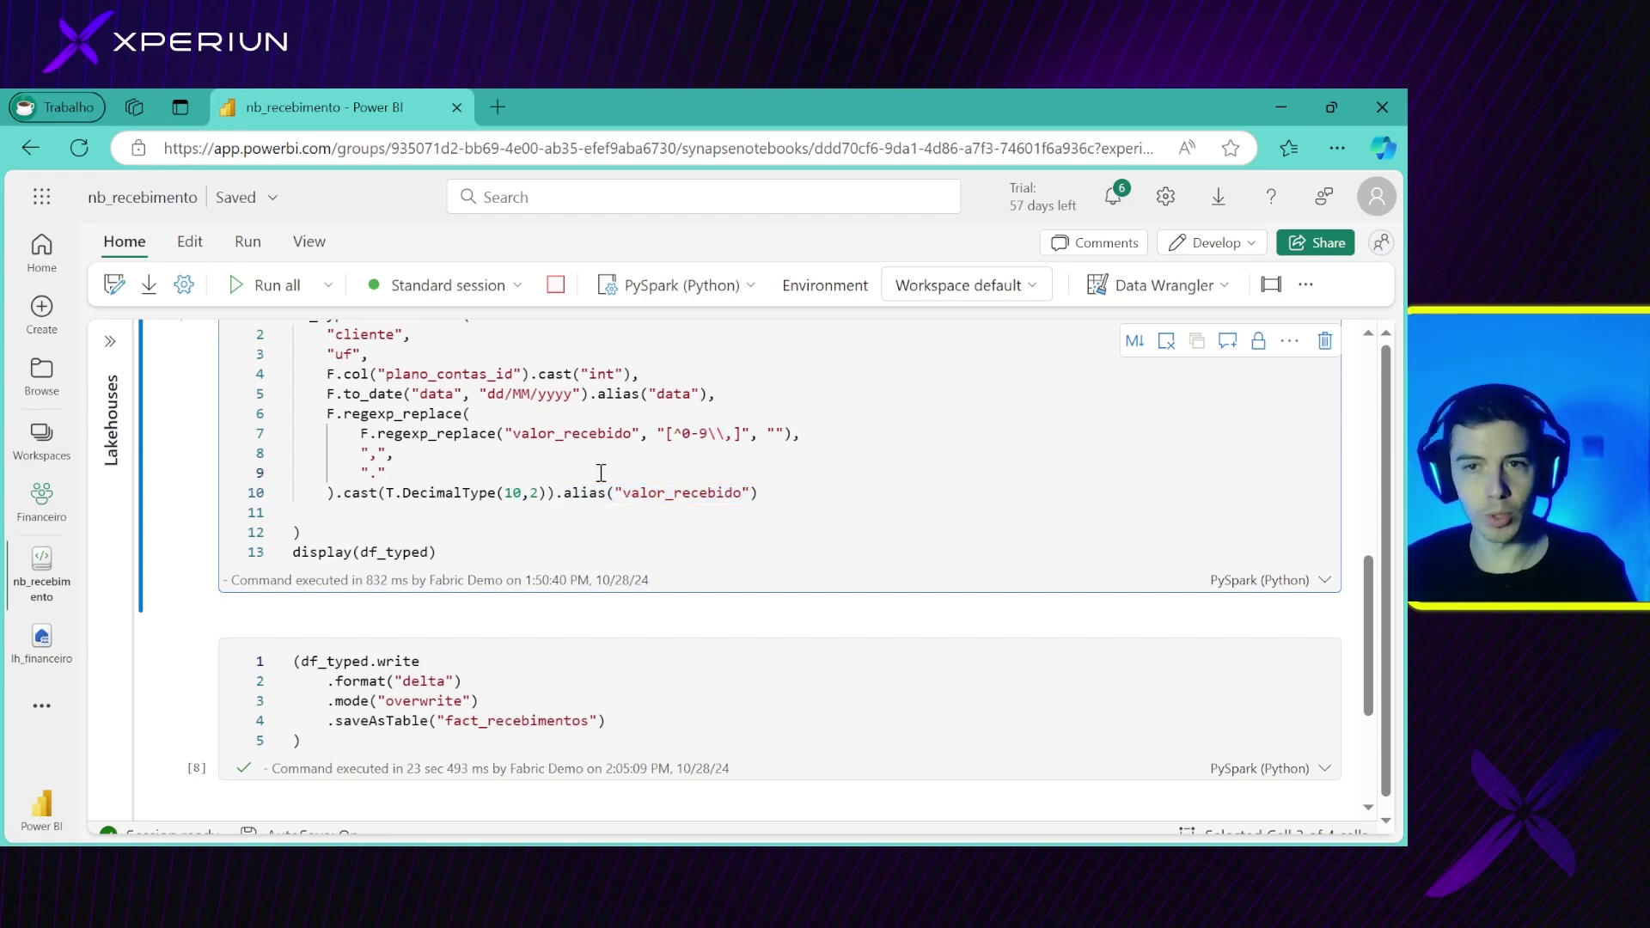
# Run the df_typed cell so display(df_typed) outputs the converted dataframe, and bring the result table into view
pyautogui.moveTo(438, 552); pyautogui.dragTo(292, 552)
pyautogui.scroll(1, 281, 539)
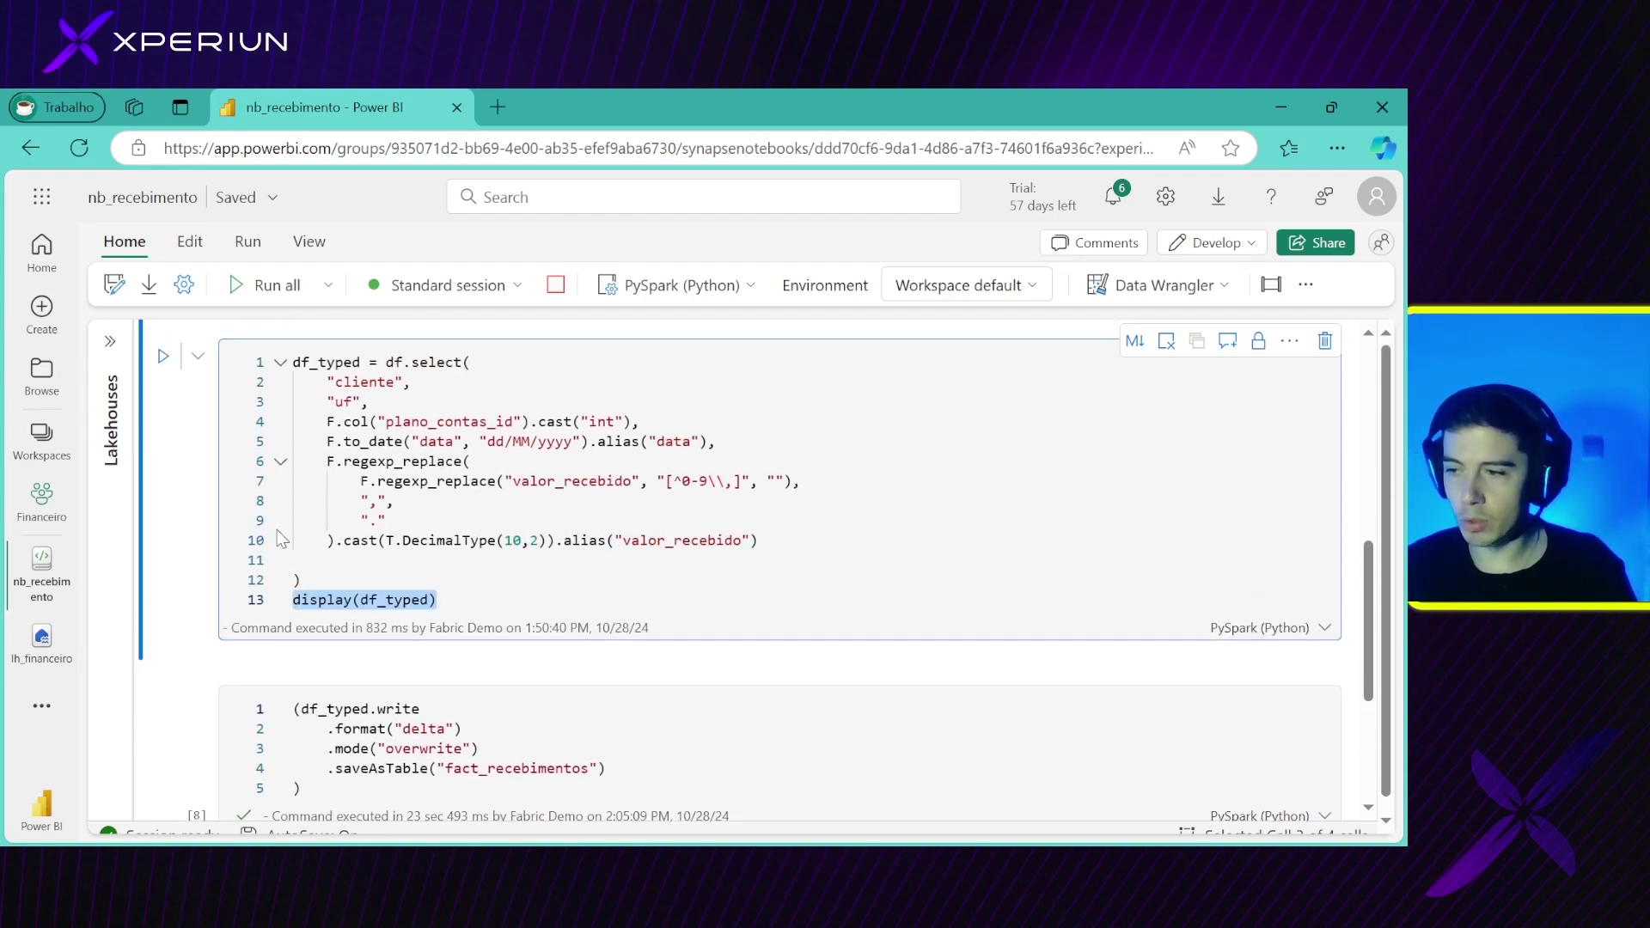
pyautogui.scroll(1, 281, 539)
pyautogui.hotkey('ctrl', 'Return')
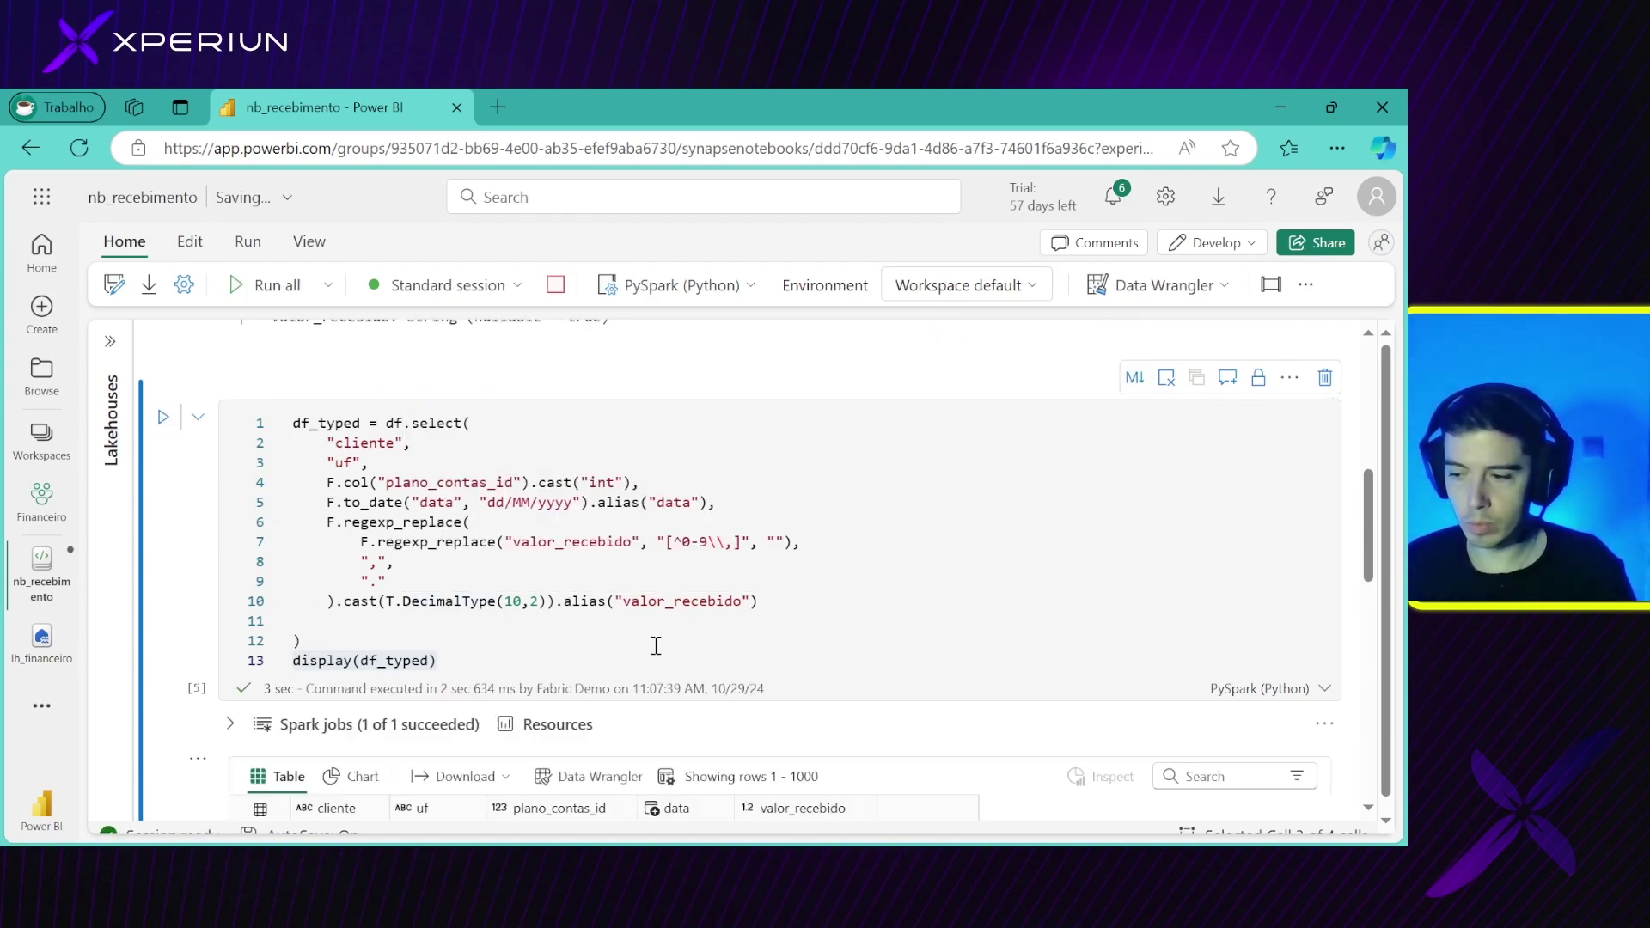
pyautogui.scroll(-3, 656, 646)
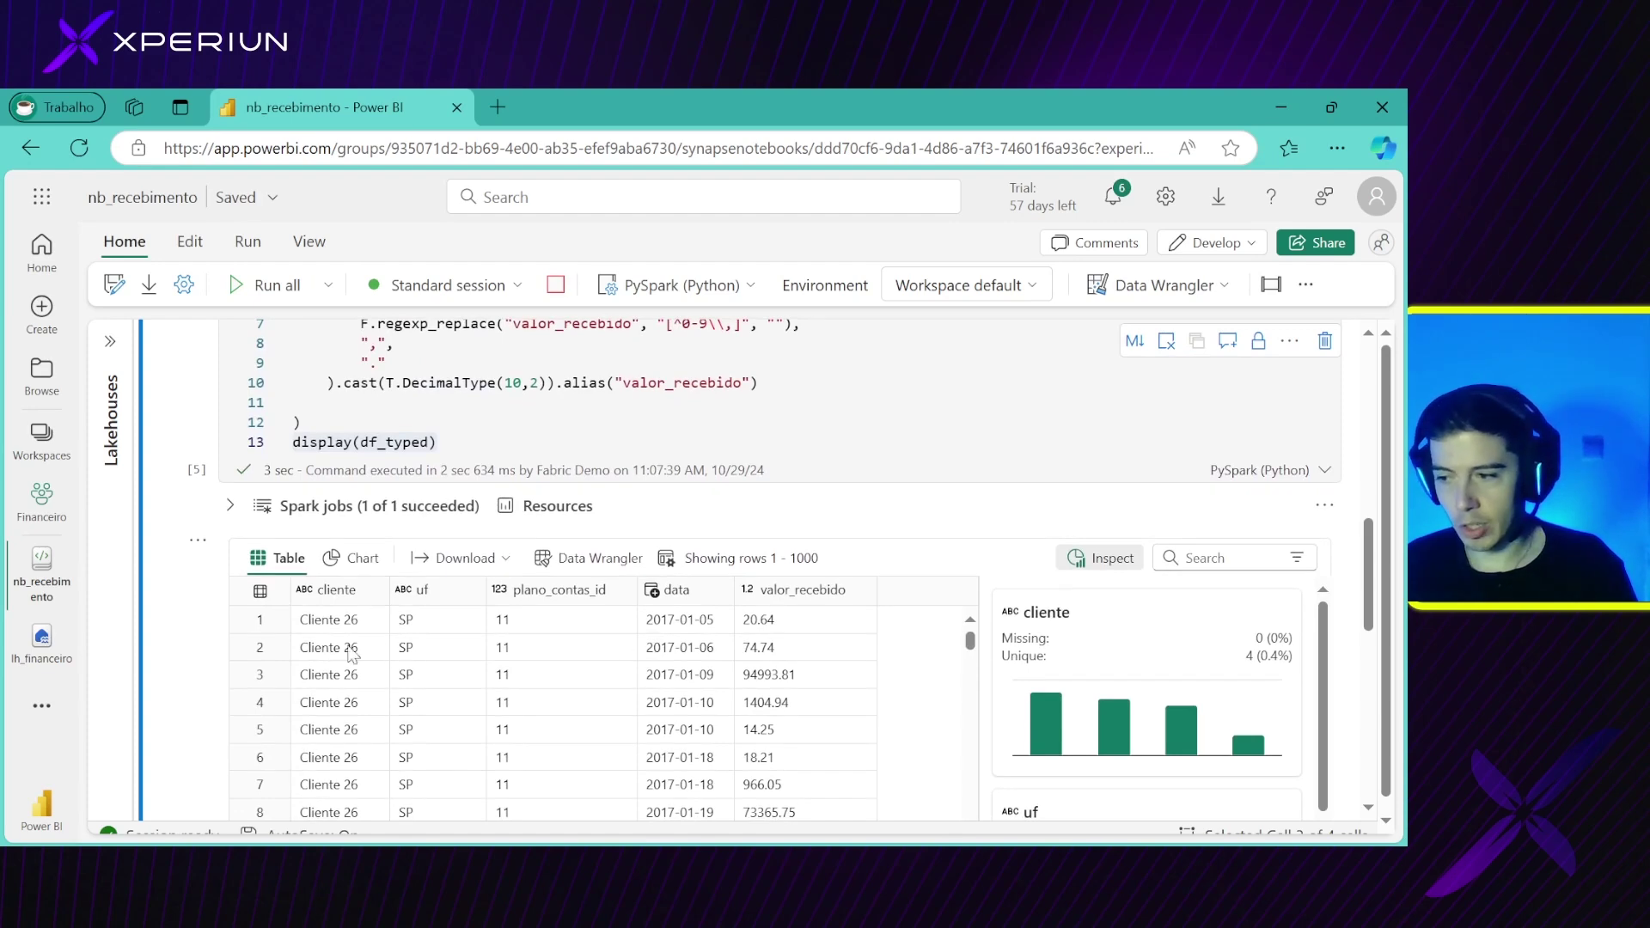
# Inspect the type and profile of the cliente, uf and plano_contas_id columns in the df_typed output
pyautogui.click(343, 591)
pyautogui.scroll(-3, 415, 585)
pyautogui.scroll(4, 415, 585)
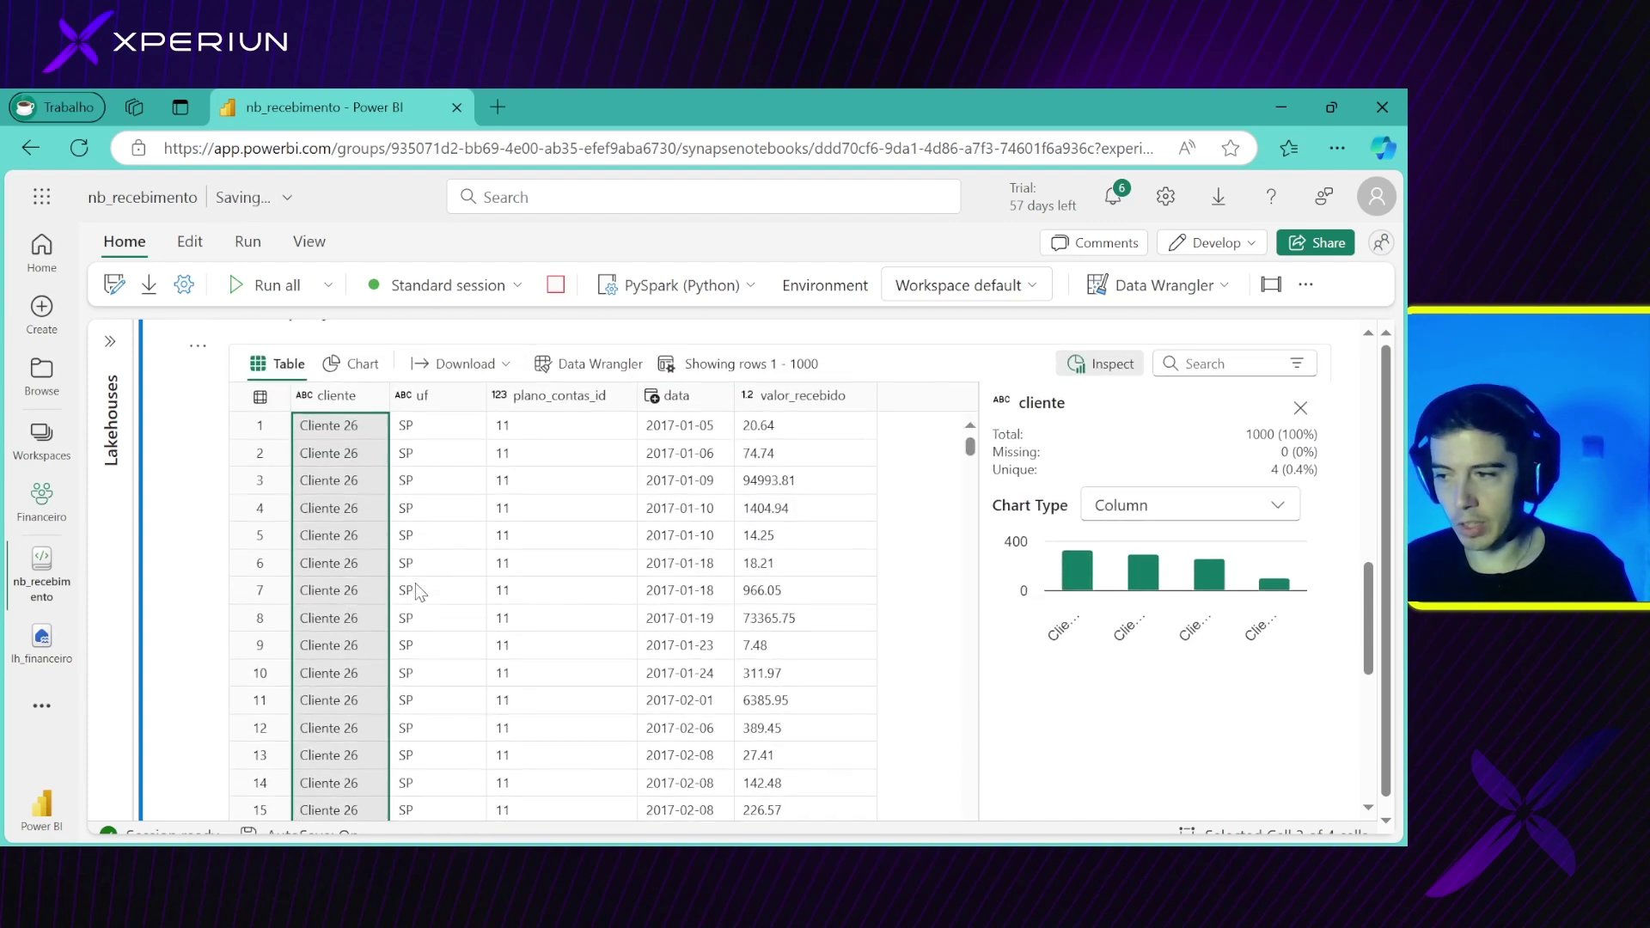
pyautogui.scroll(2, 361, 516)
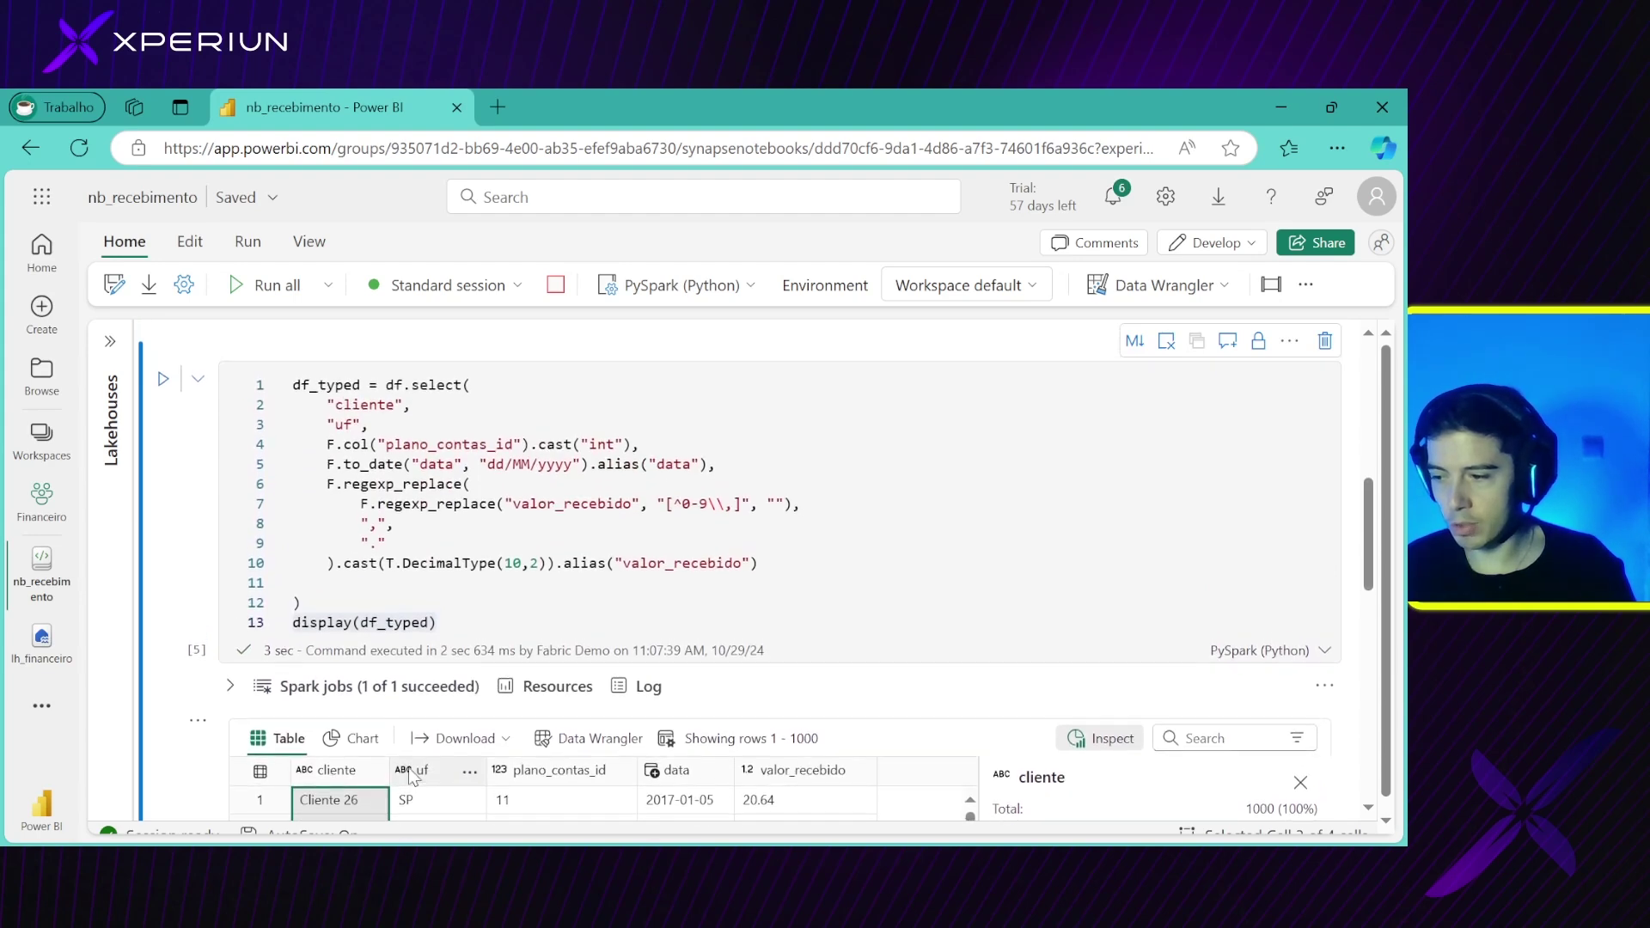
pyautogui.scroll(-5, 430, 516)
pyautogui.click(438, 404)
pyautogui.click(559, 385)
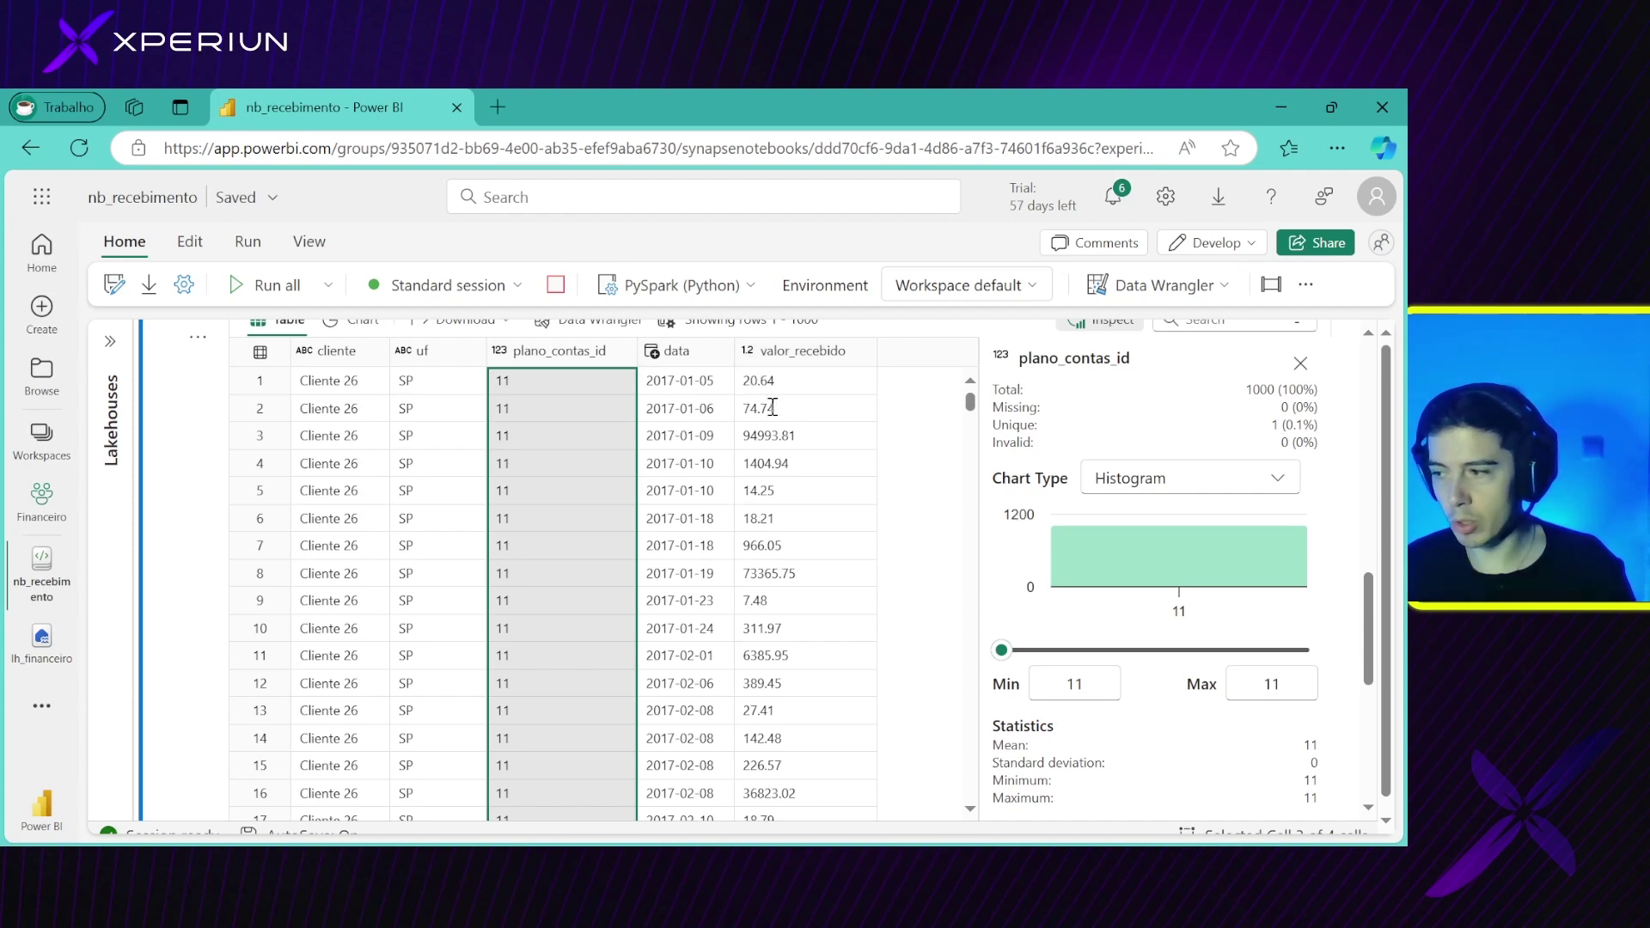
# Inspect the type and profile of the data and valor_recebido columns in the df_typed output
pyautogui.scroll(3, 776, 550)
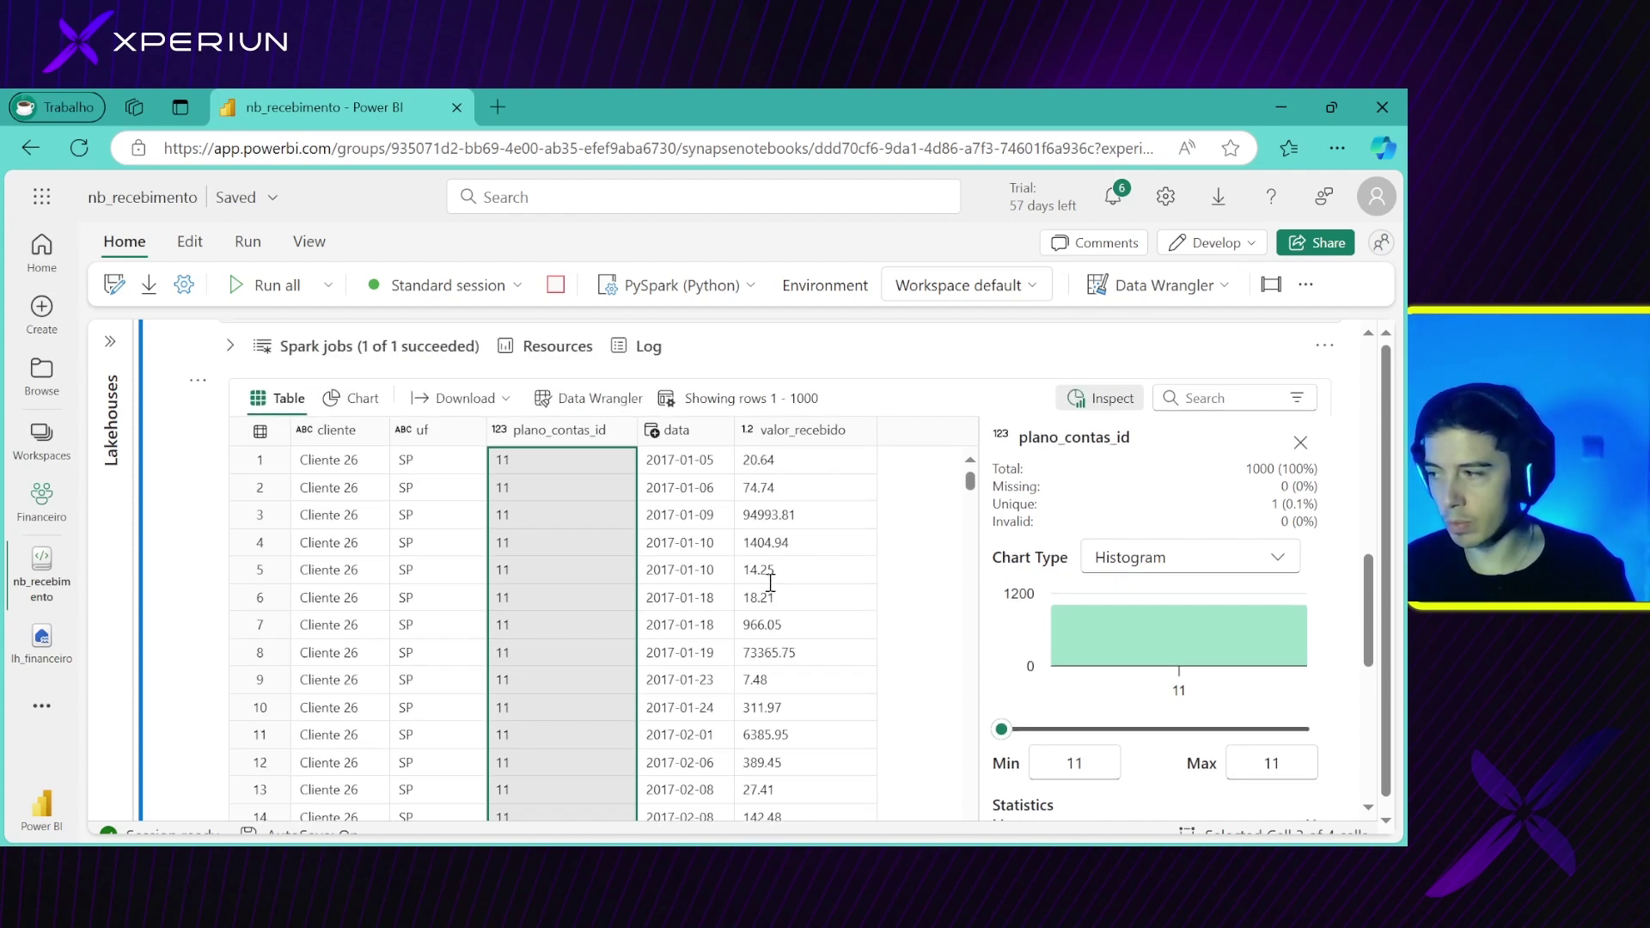
pyautogui.scroll(-3, 1107, 546)
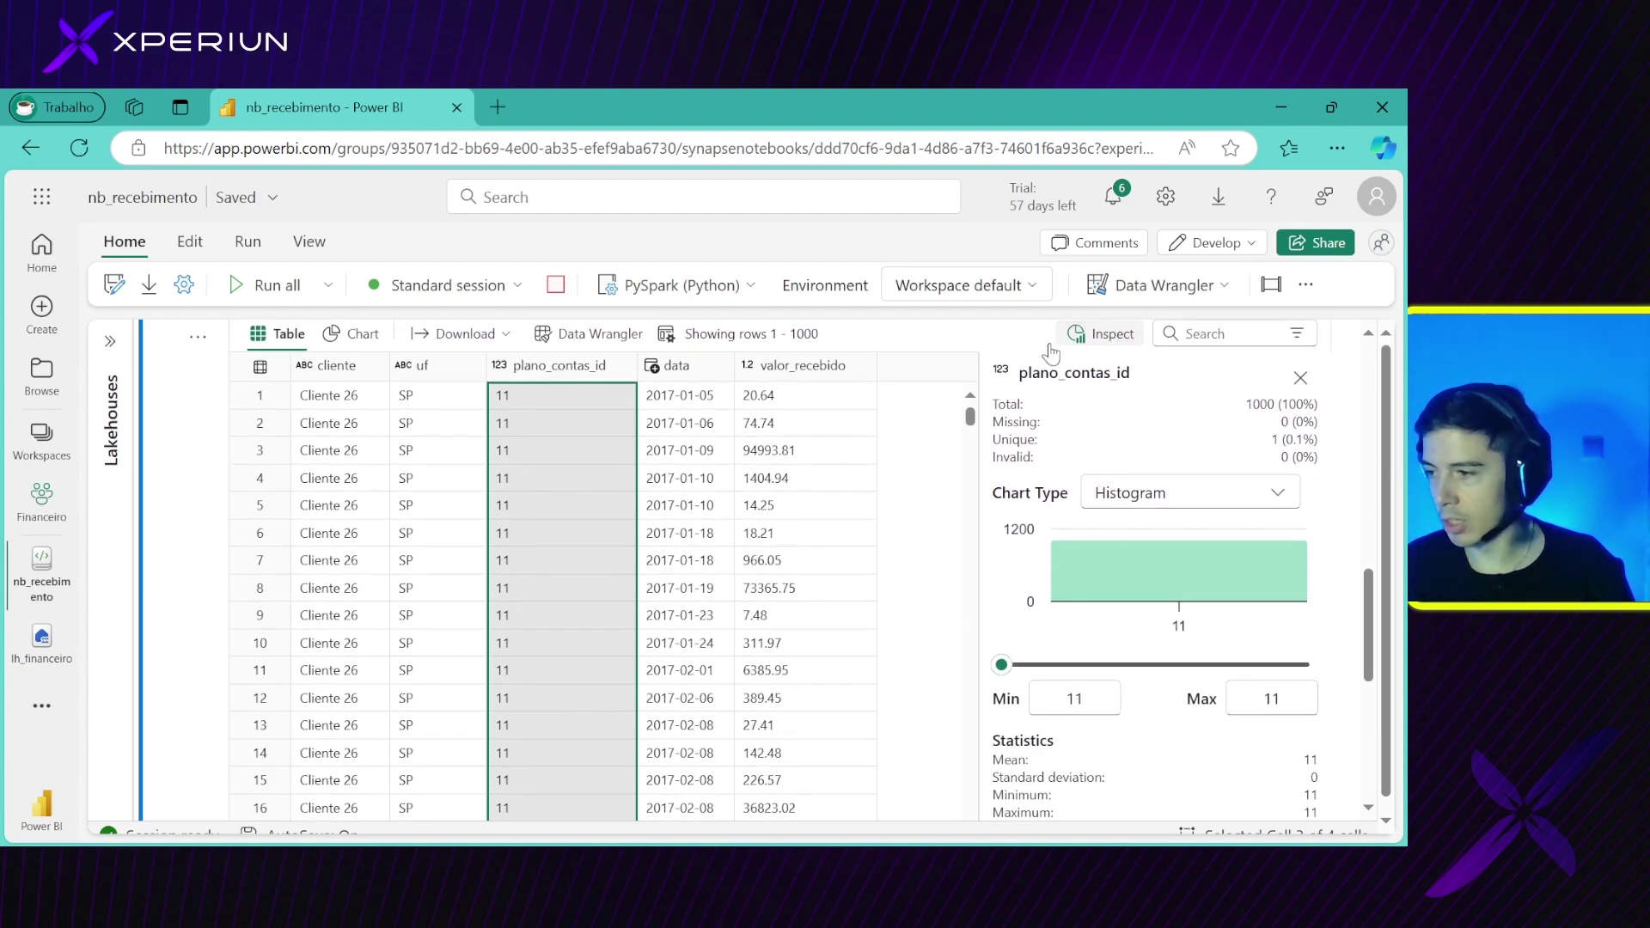
pyautogui.click(676, 366)
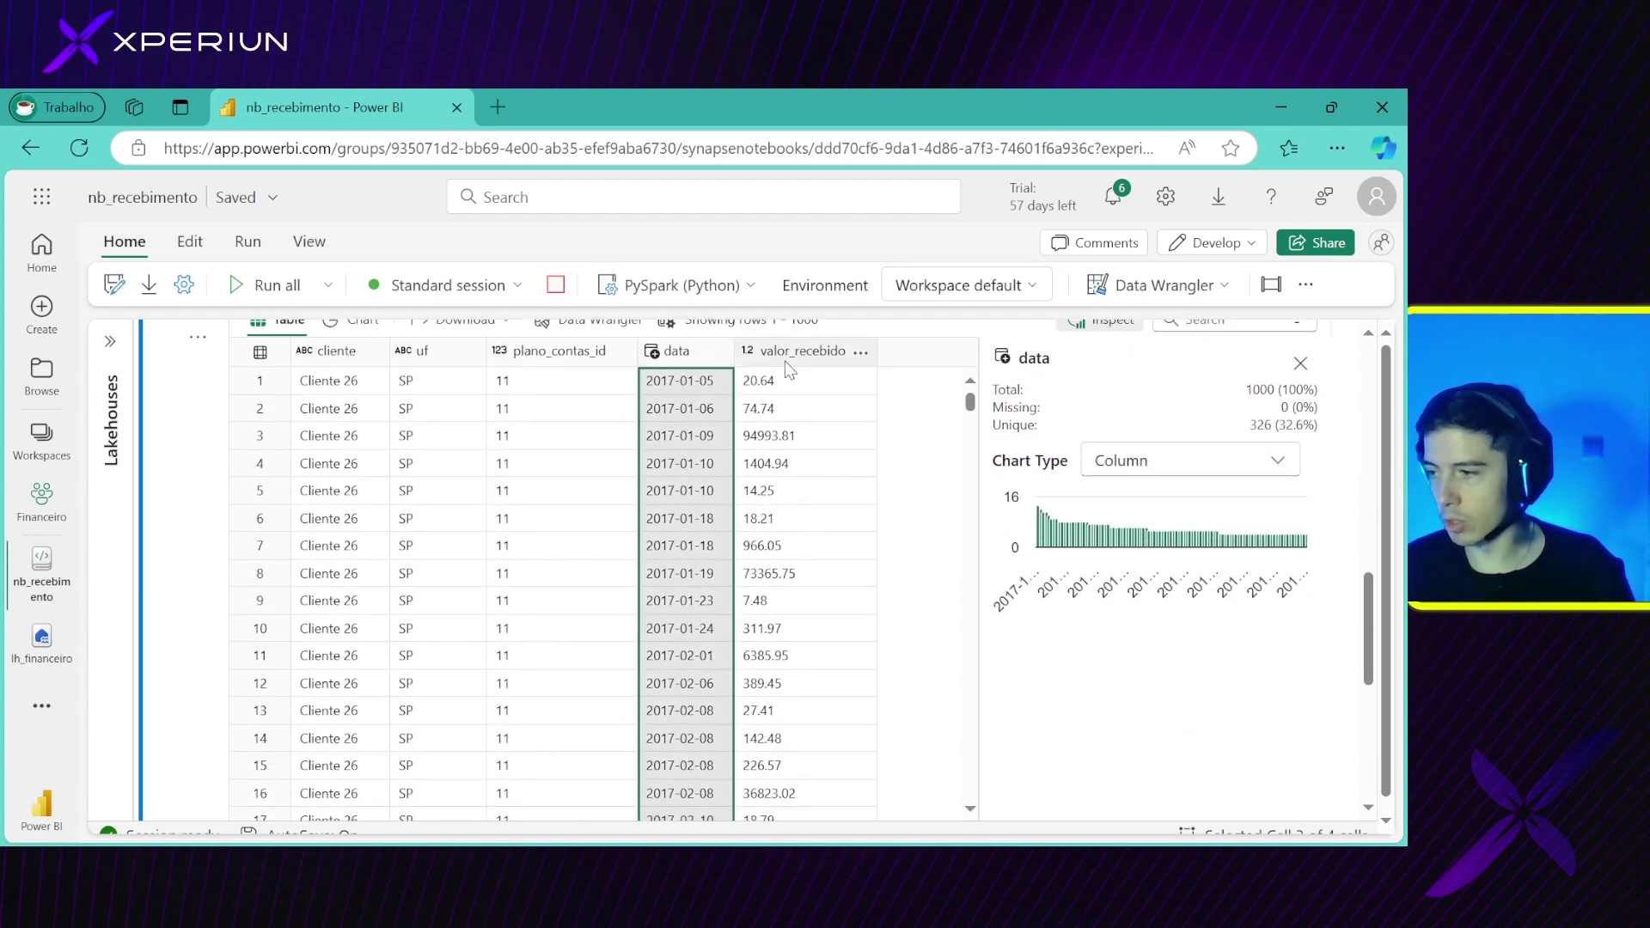
pyautogui.click(786, 361)
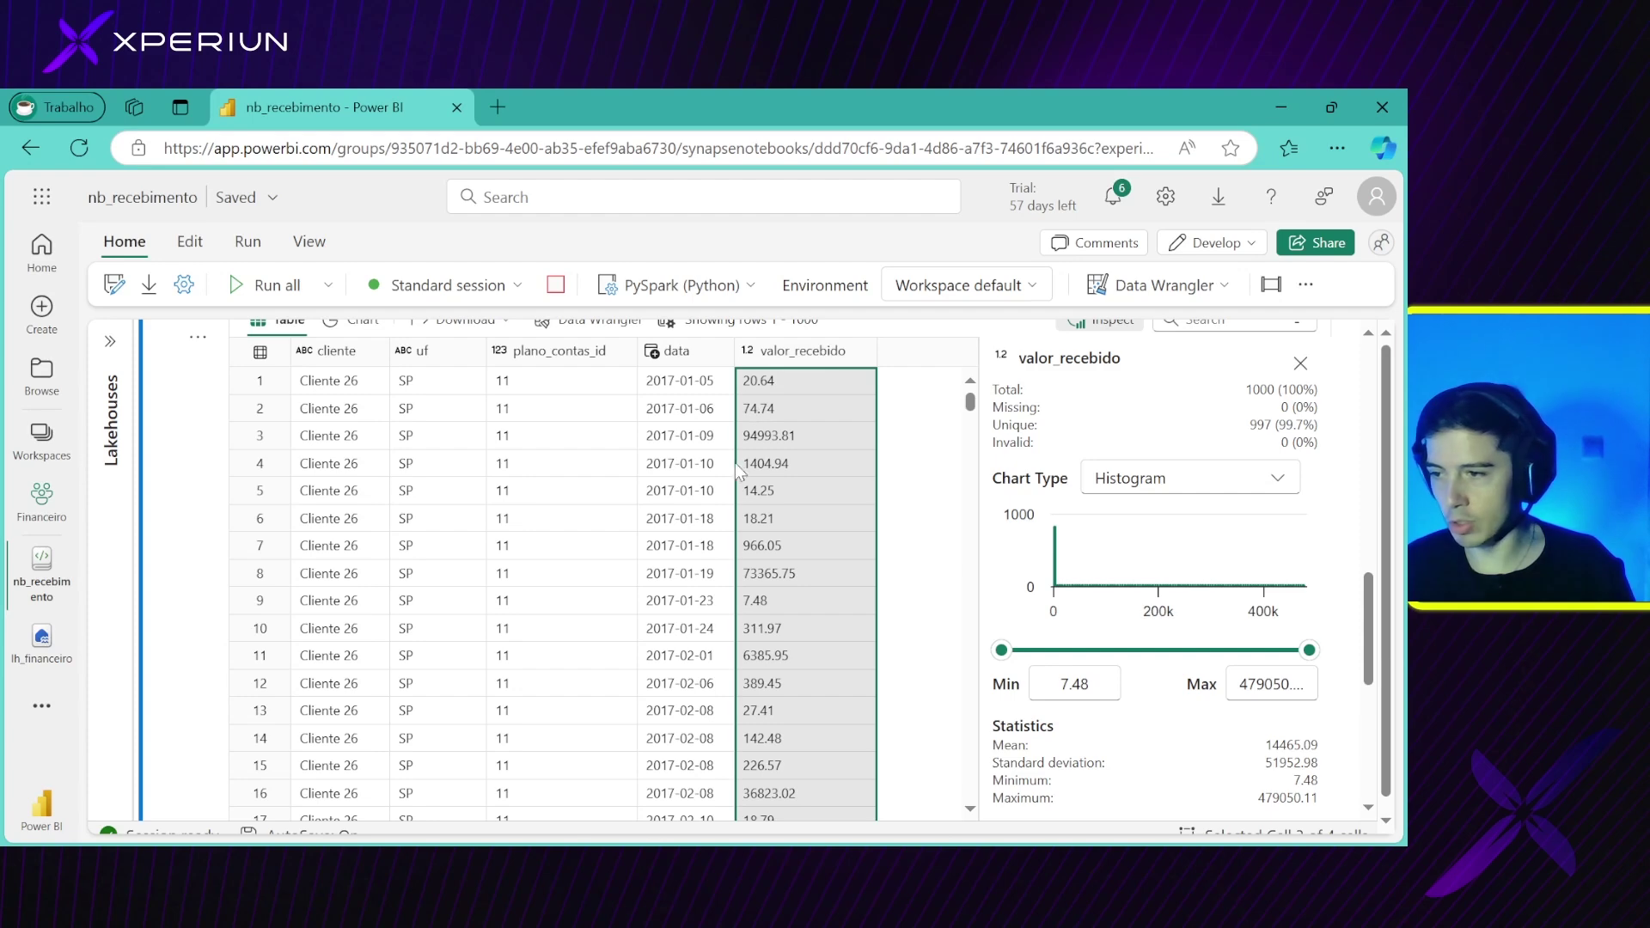
# Look back over the df_typed select and the options of the cell that reads Recebimentos.csv, ending at the write cell
pyautogui.scroll(1, 700, 555)
pyautogui.scroll(5, 701, 560)
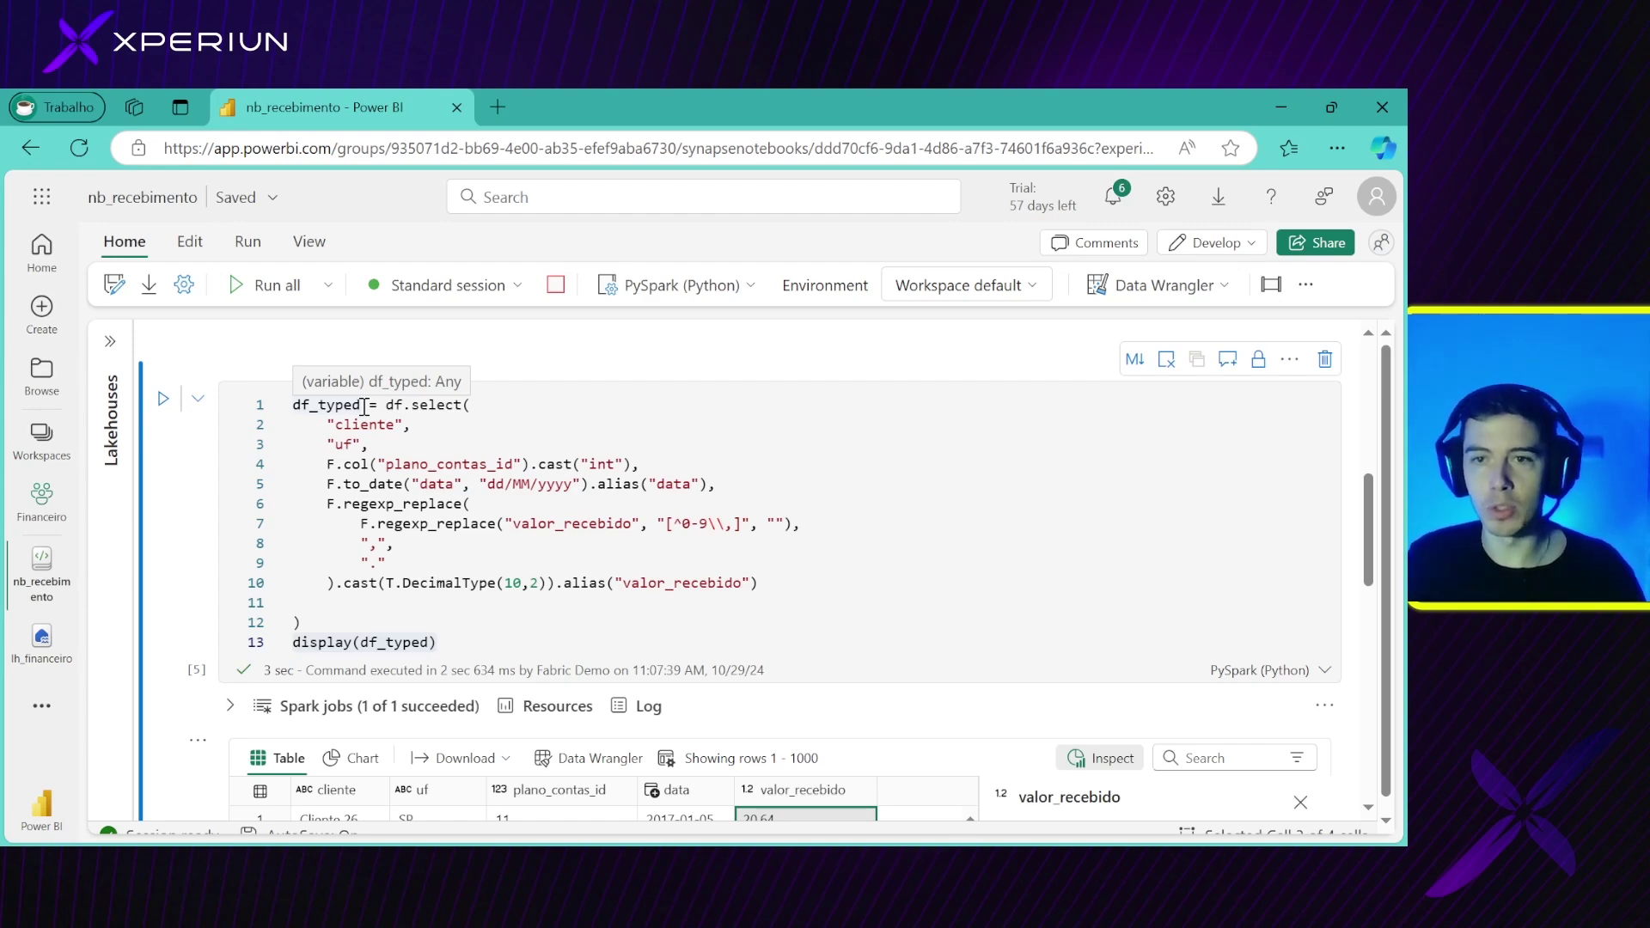
pyautogui.scroll(-10, 263, 569)
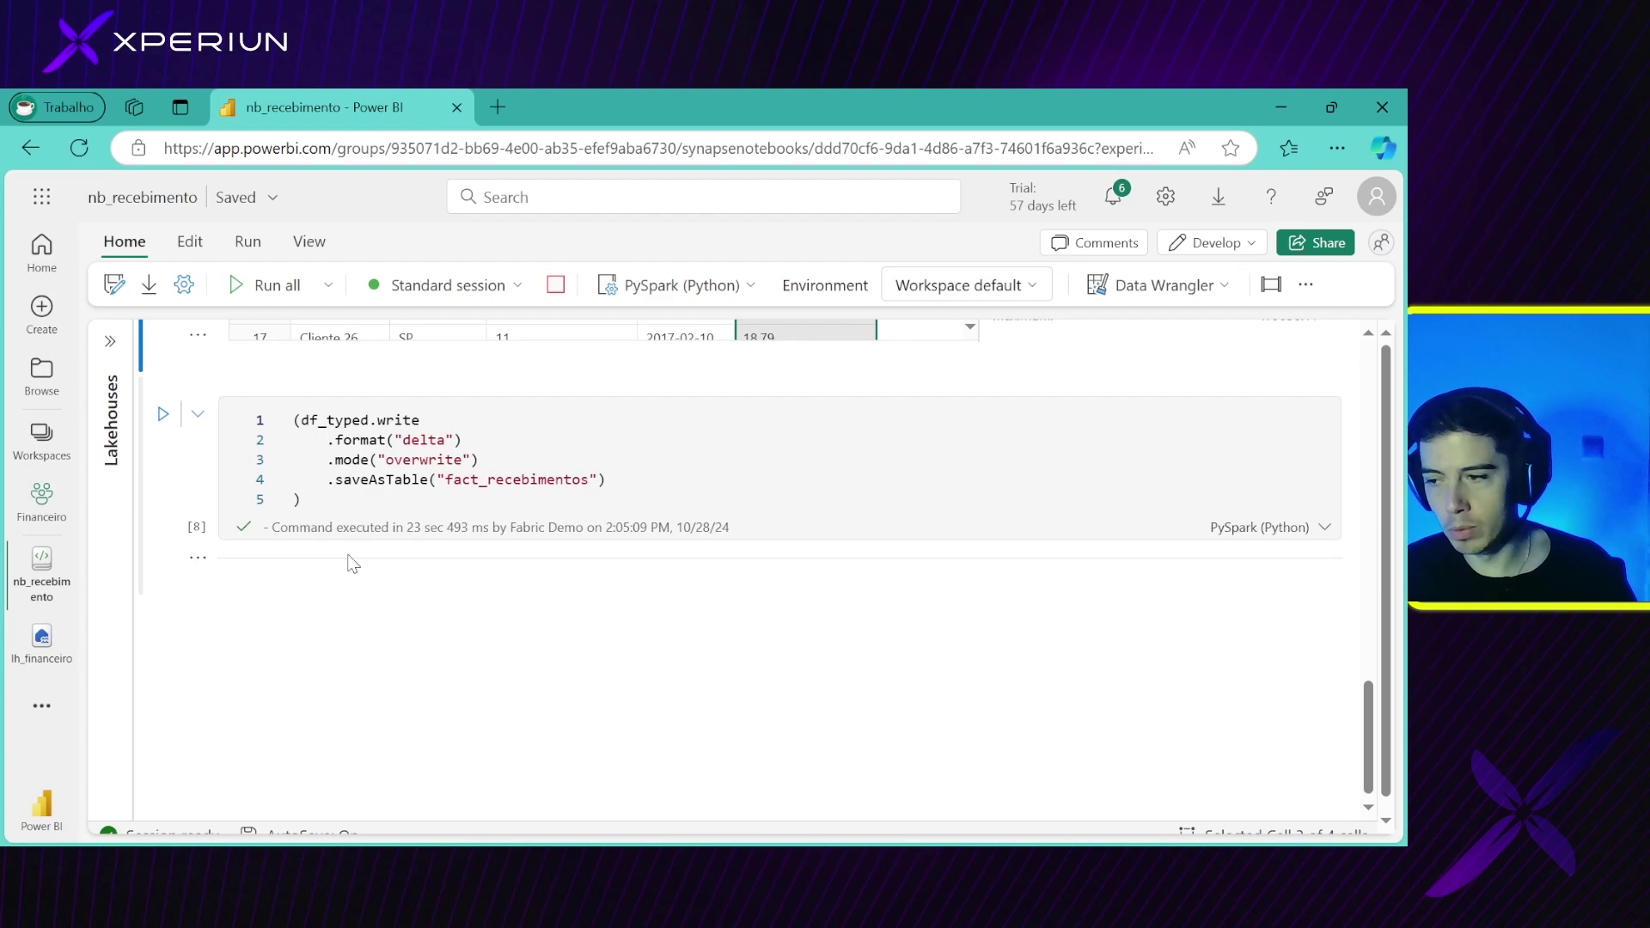
pyautogui.scroll(15, 433, 513)
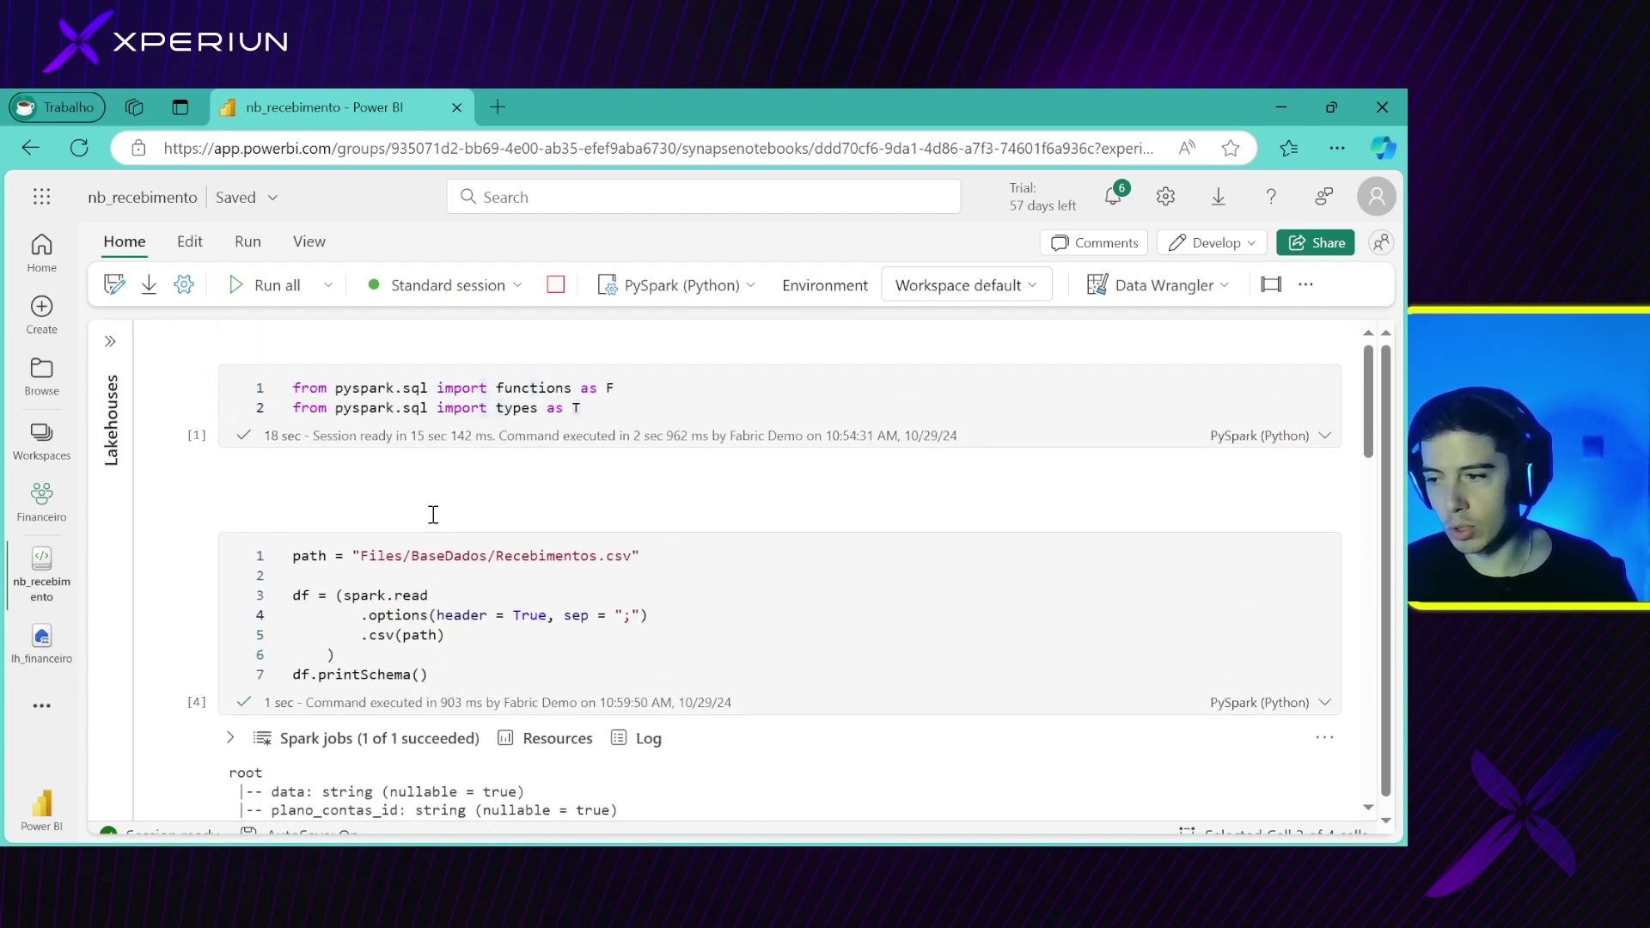
pyautogui.moveTo(404, 576); pyautogui.dragTo(420, 614)
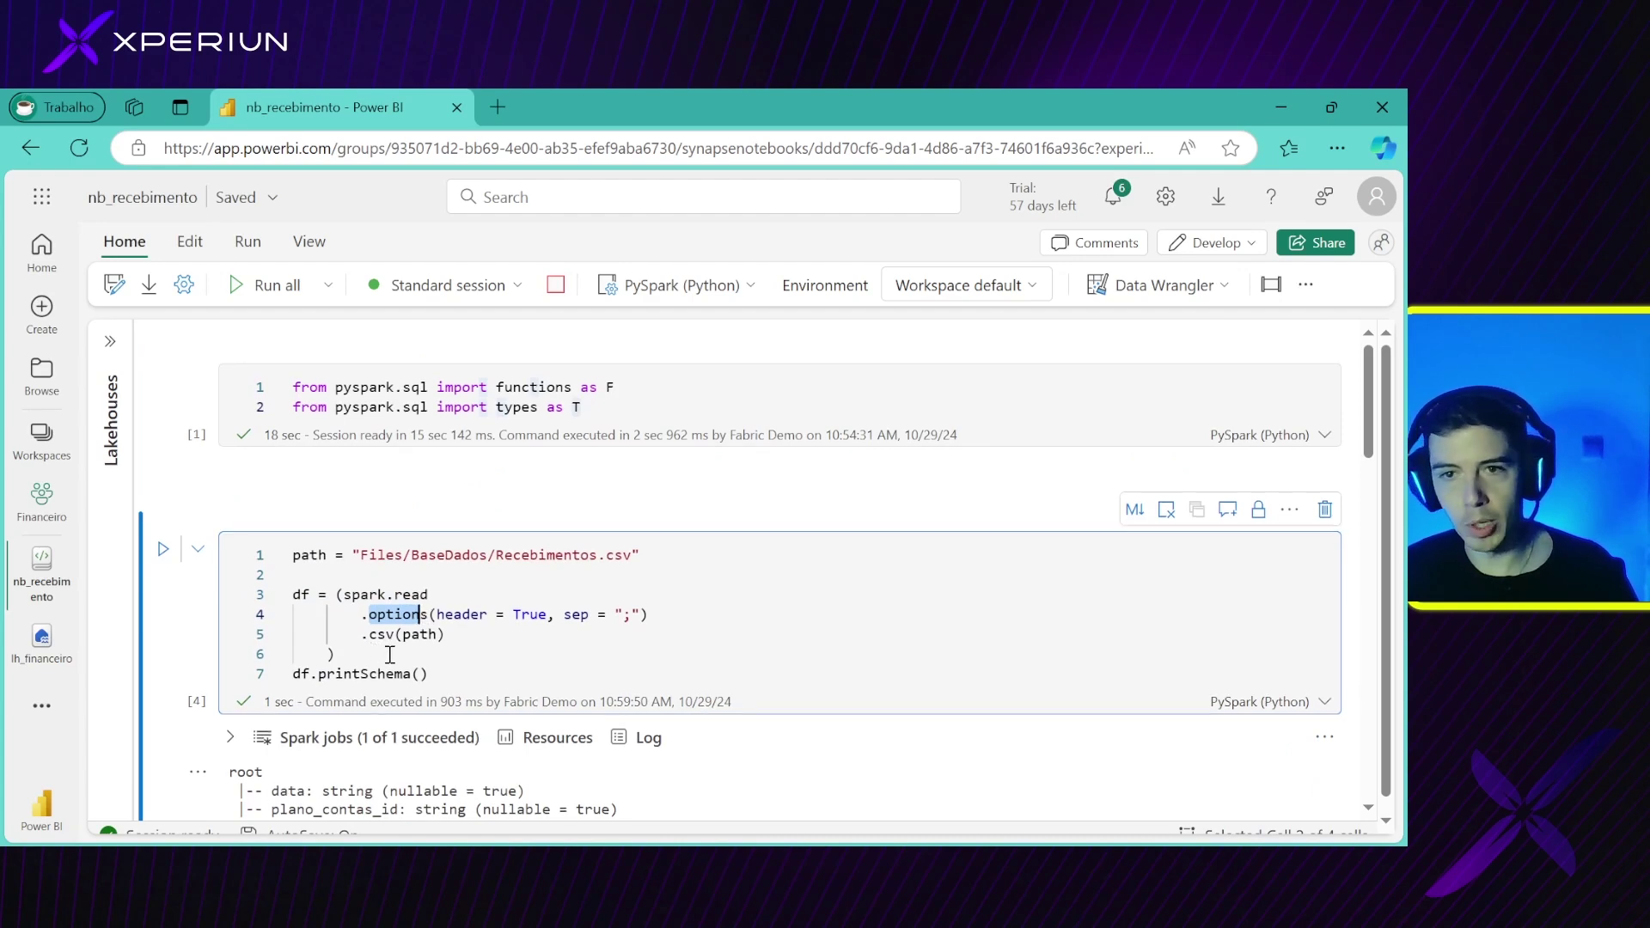
pyautogui.scroll(-5, 379, 658)
pyautogui.scroll(-10, 391, 660)
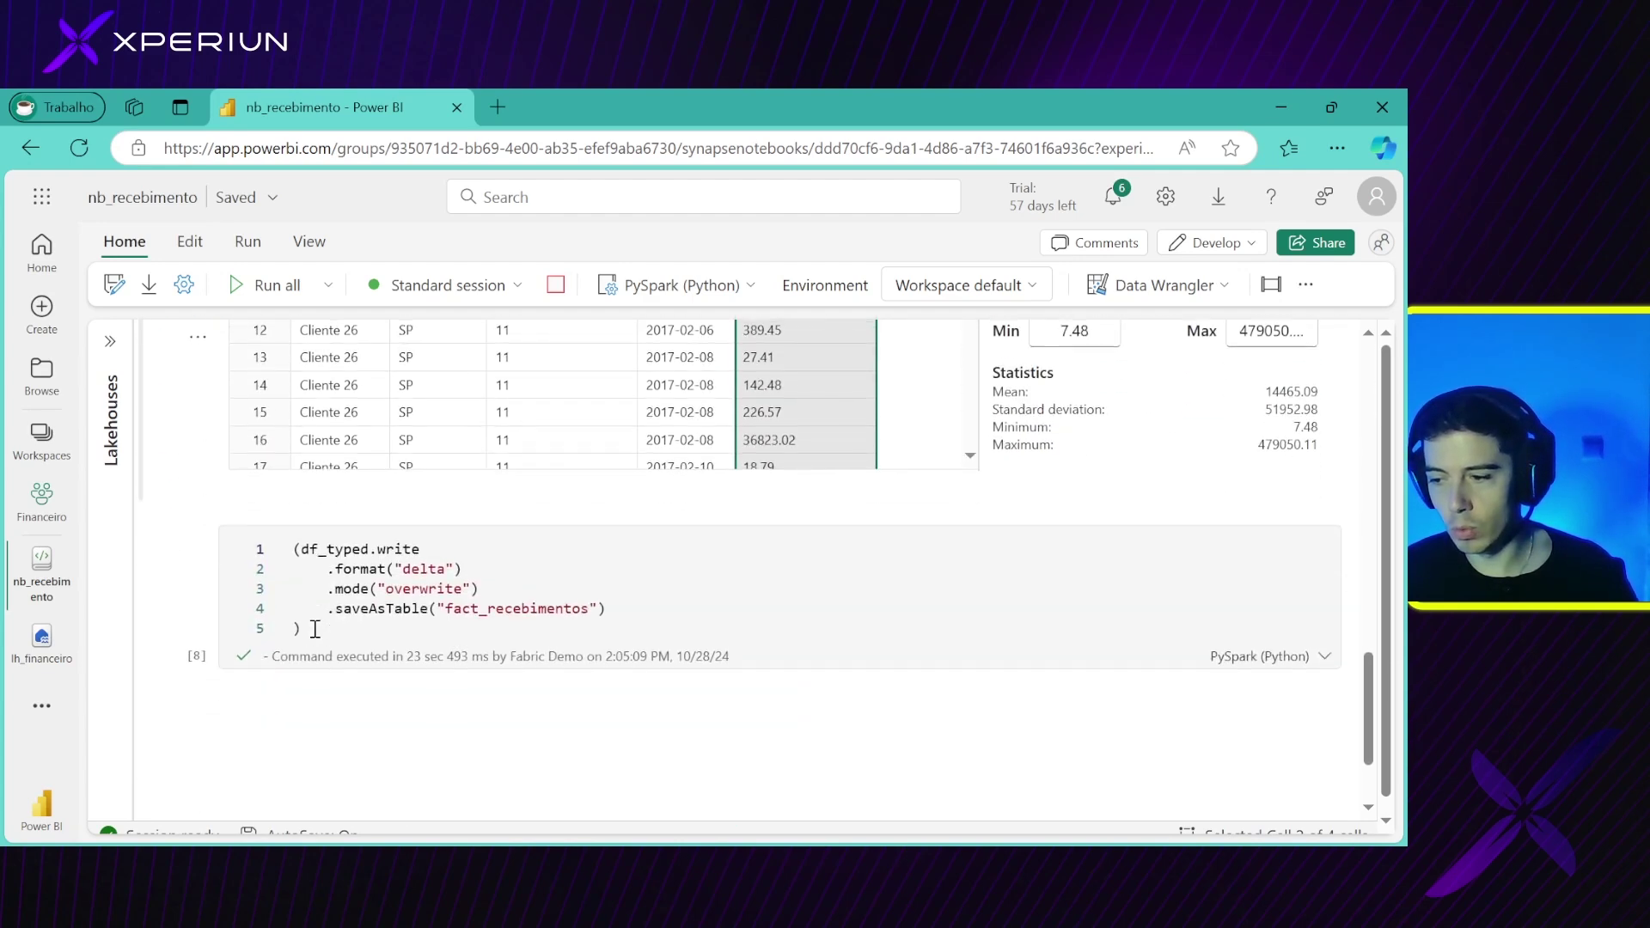
# Review the df_typed.write statement, its "delta" format and its "overwrite" mode in the write cell
pyautogui.click(404, 583)
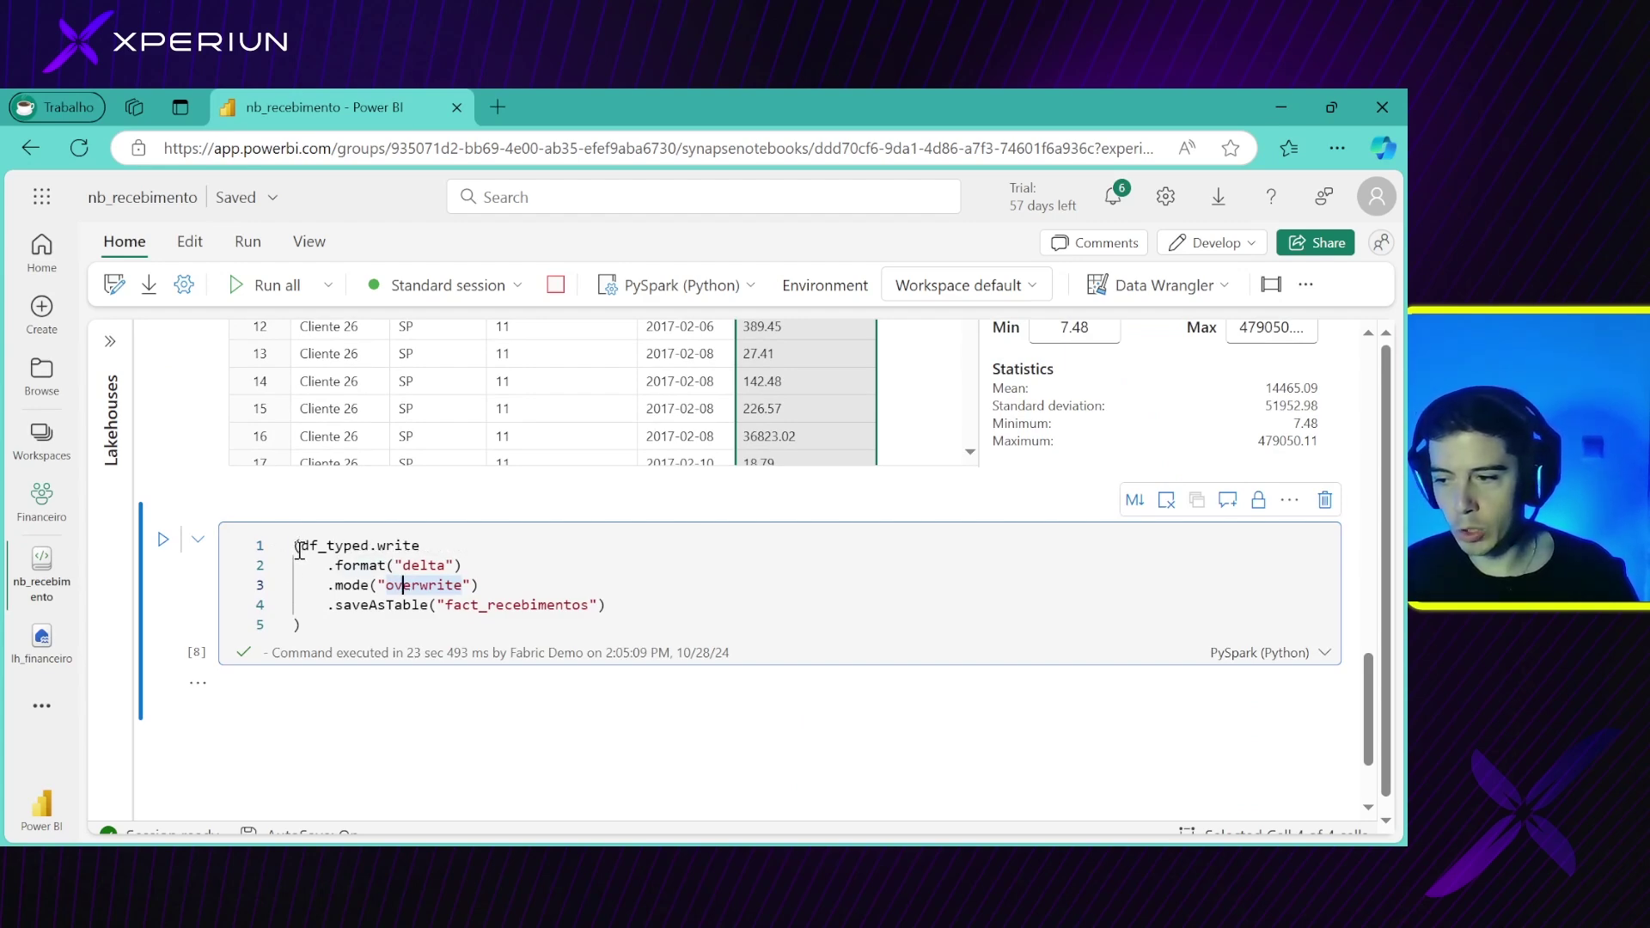
pyautogui.moveTo(295, 548); pyautogui.dragTo(370, 550)
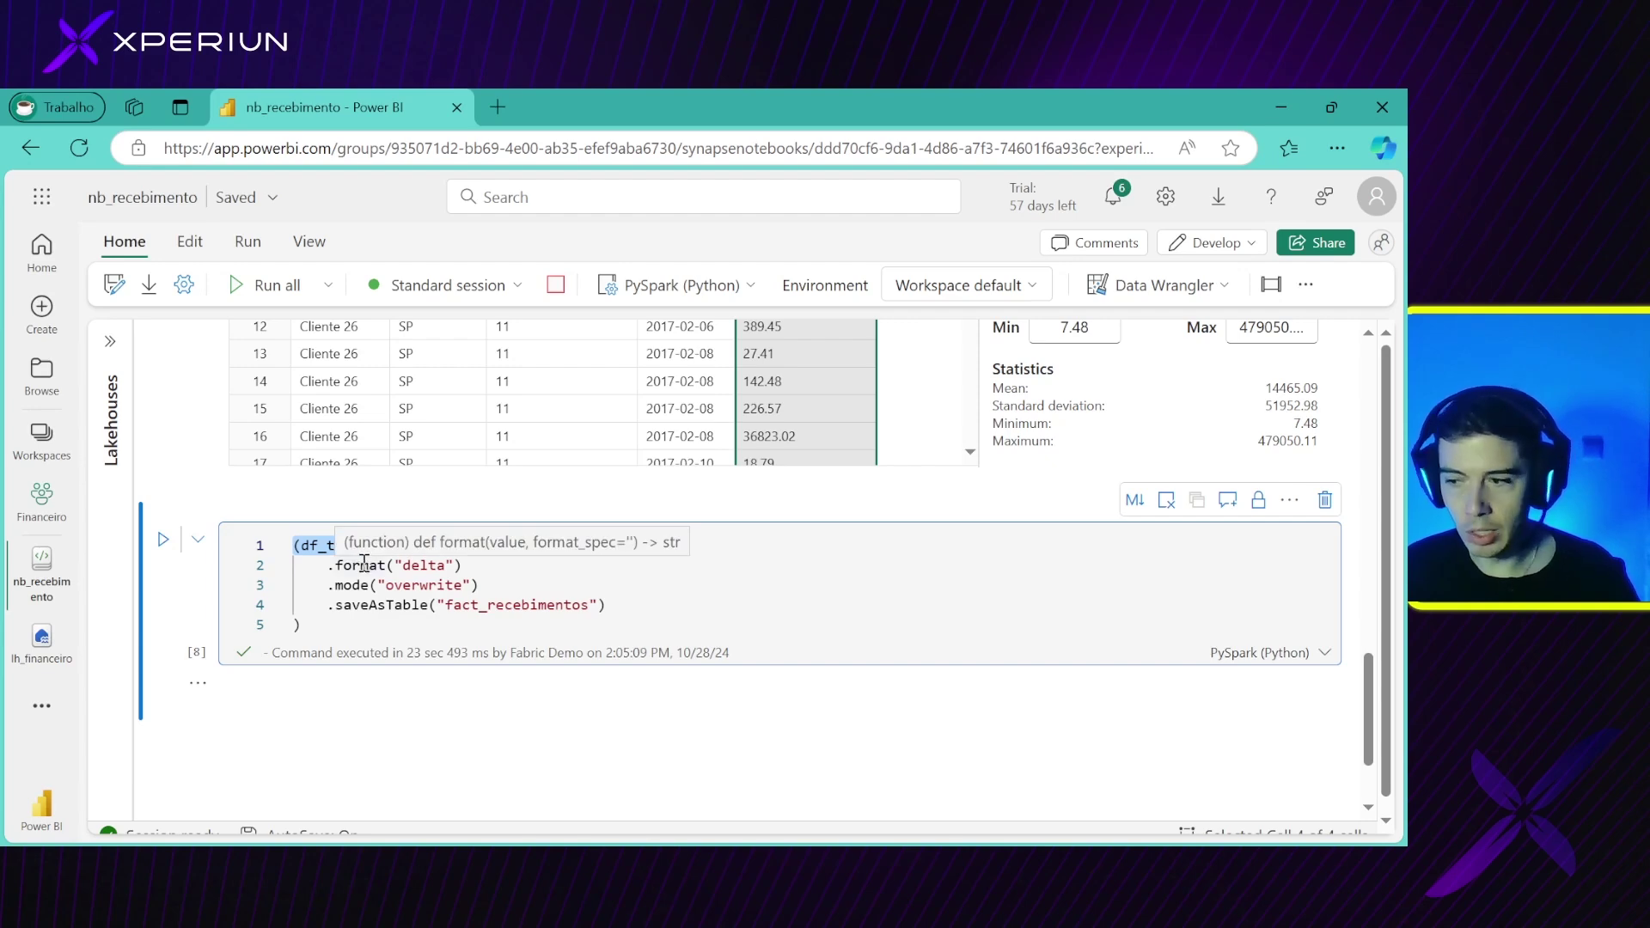
pyautogui.click(362, 564)
pyautogui.moveTo(377, 547); pyautogui.dragTo(477, 574)
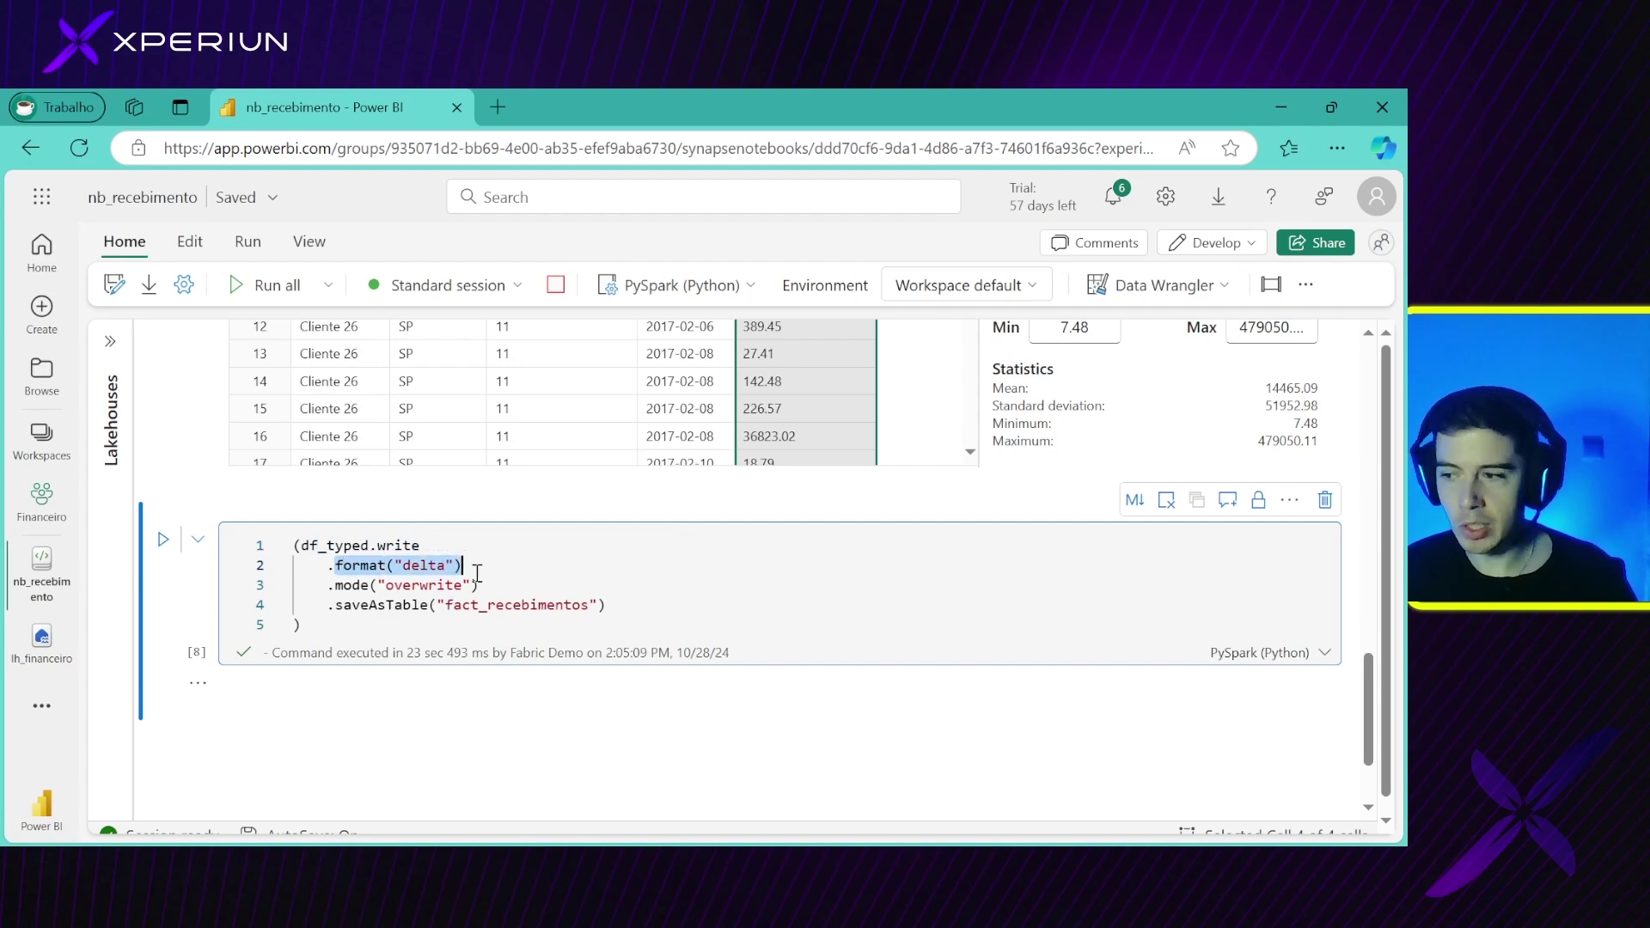
pyautogui.click(479, 566)
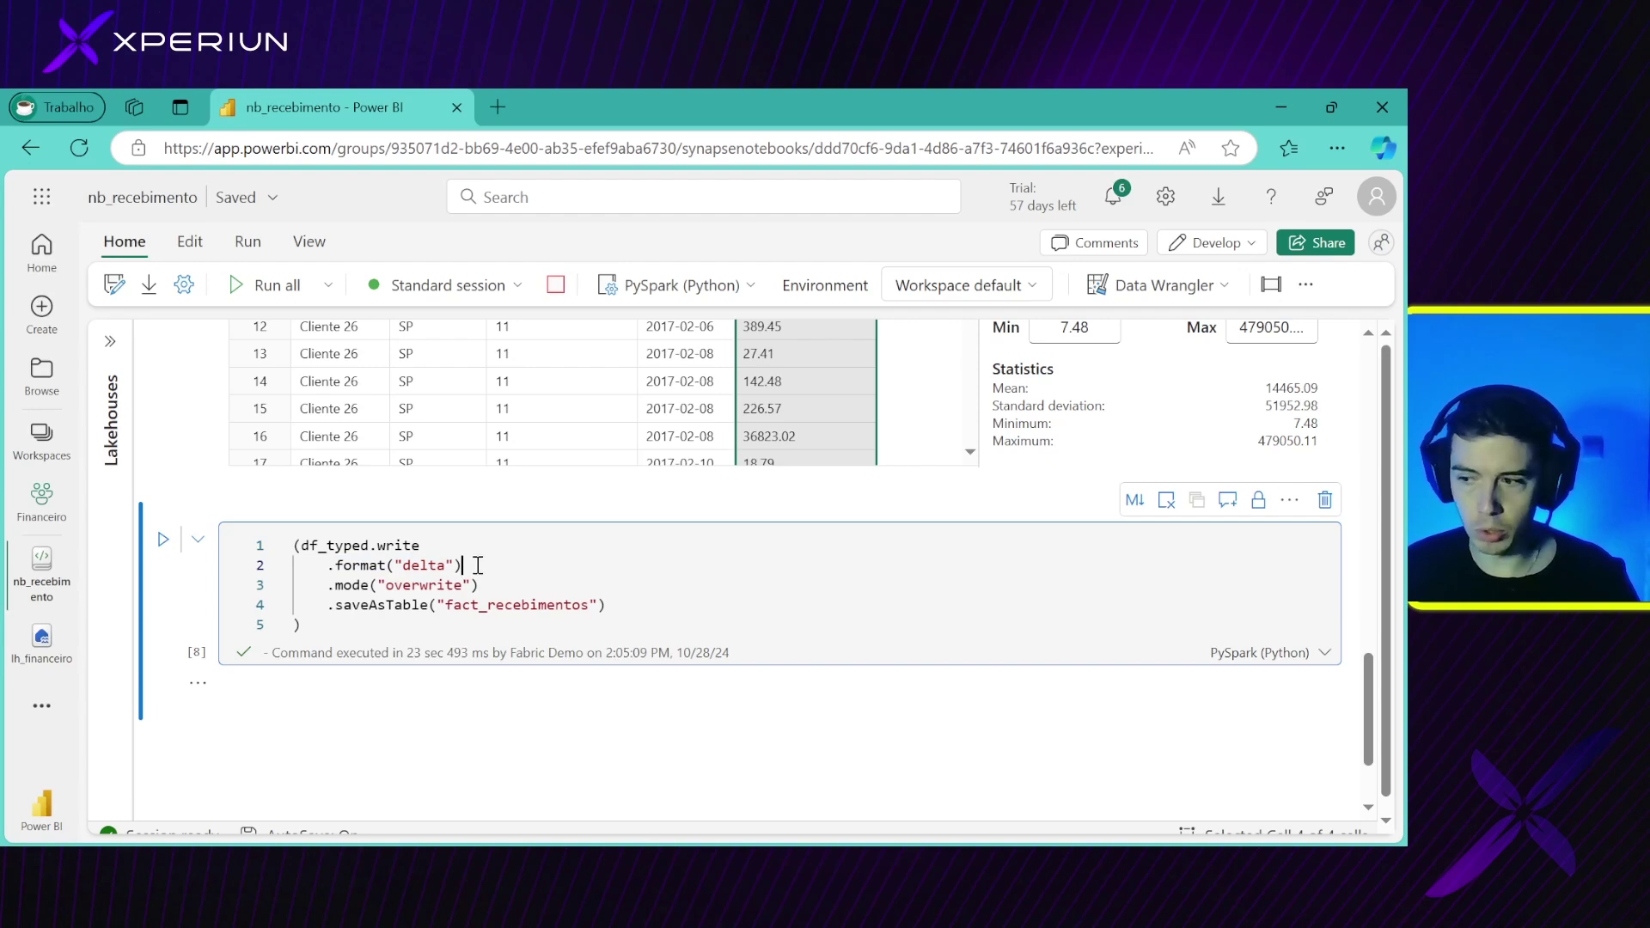
pyautogui.moveTo(478, 566); pyautogui.dragTo(326, 586)
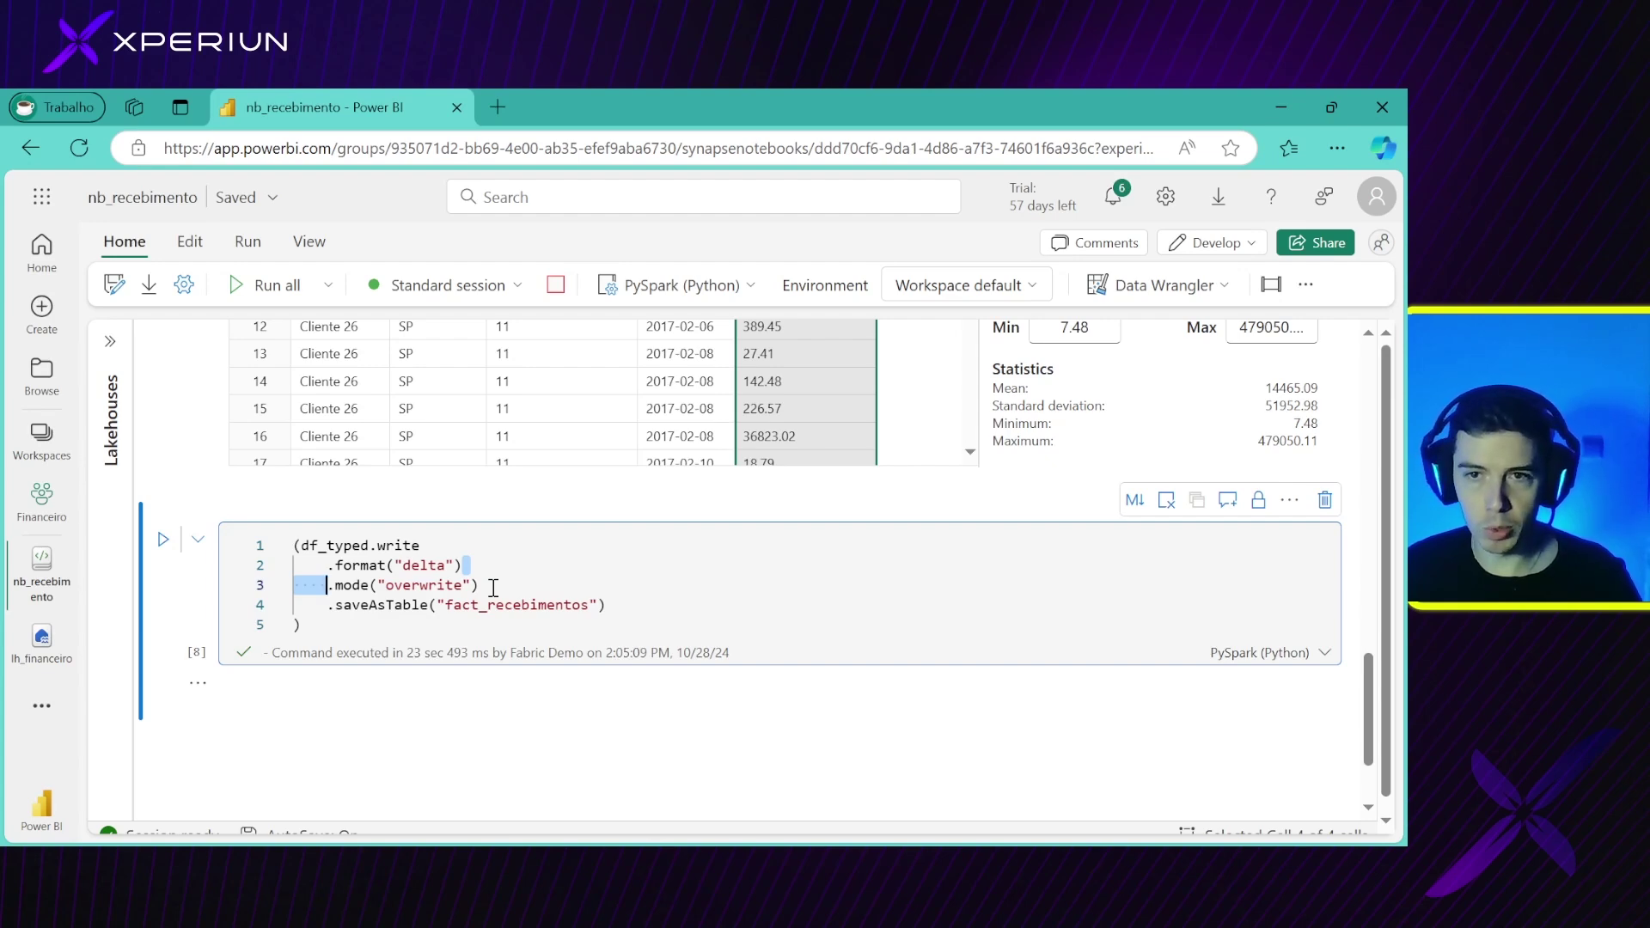
# Review the saveAsTable name "fact_recebimentos" and list the existing tables of the lh_financeiro lakehouse beside the notebook
pyautogui.click(325, 605)
pyautogui.moveTo(329, 606); pyautogui.dragTo(608, 607)
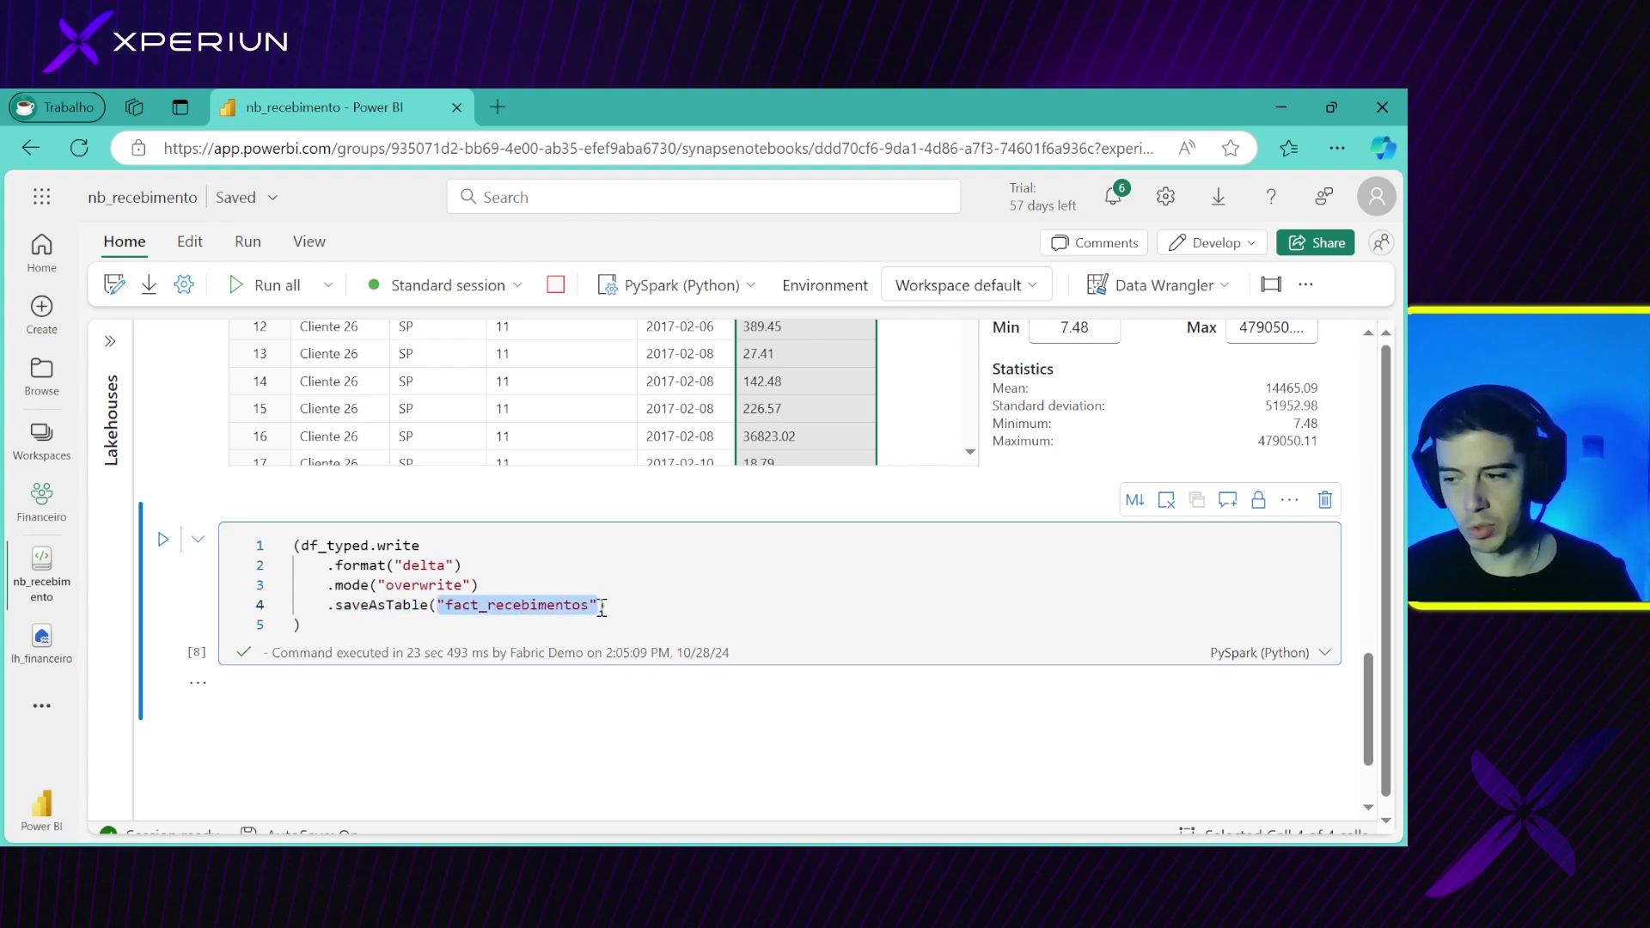
pyautogui.click(106, 368)
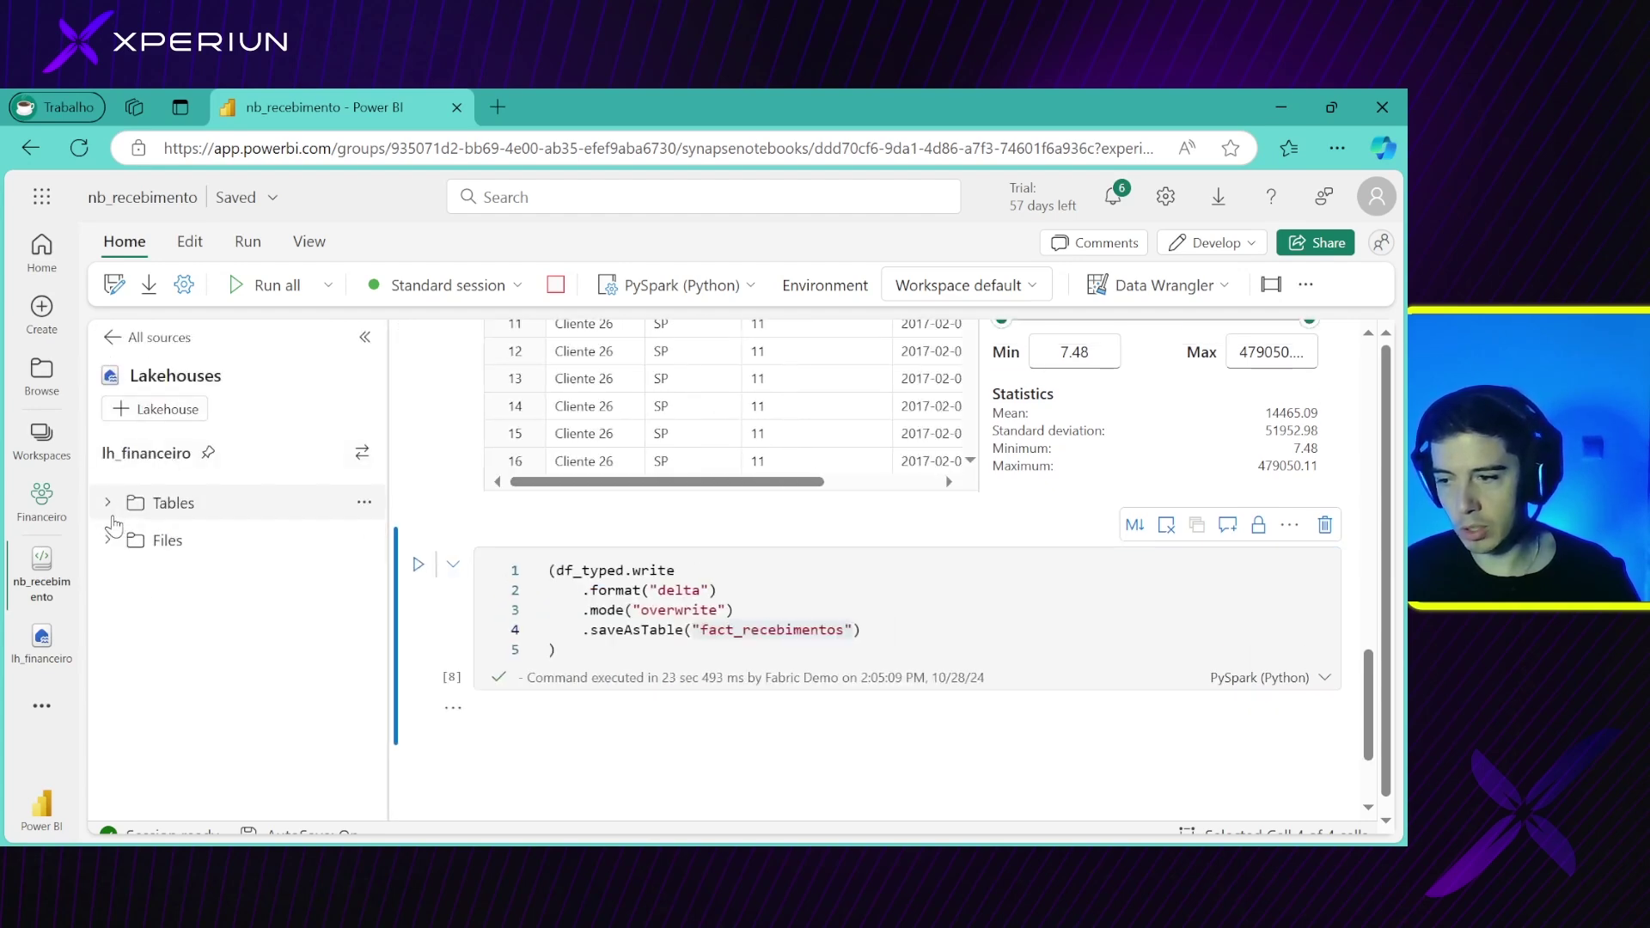
pyautogui.click(109, 503)
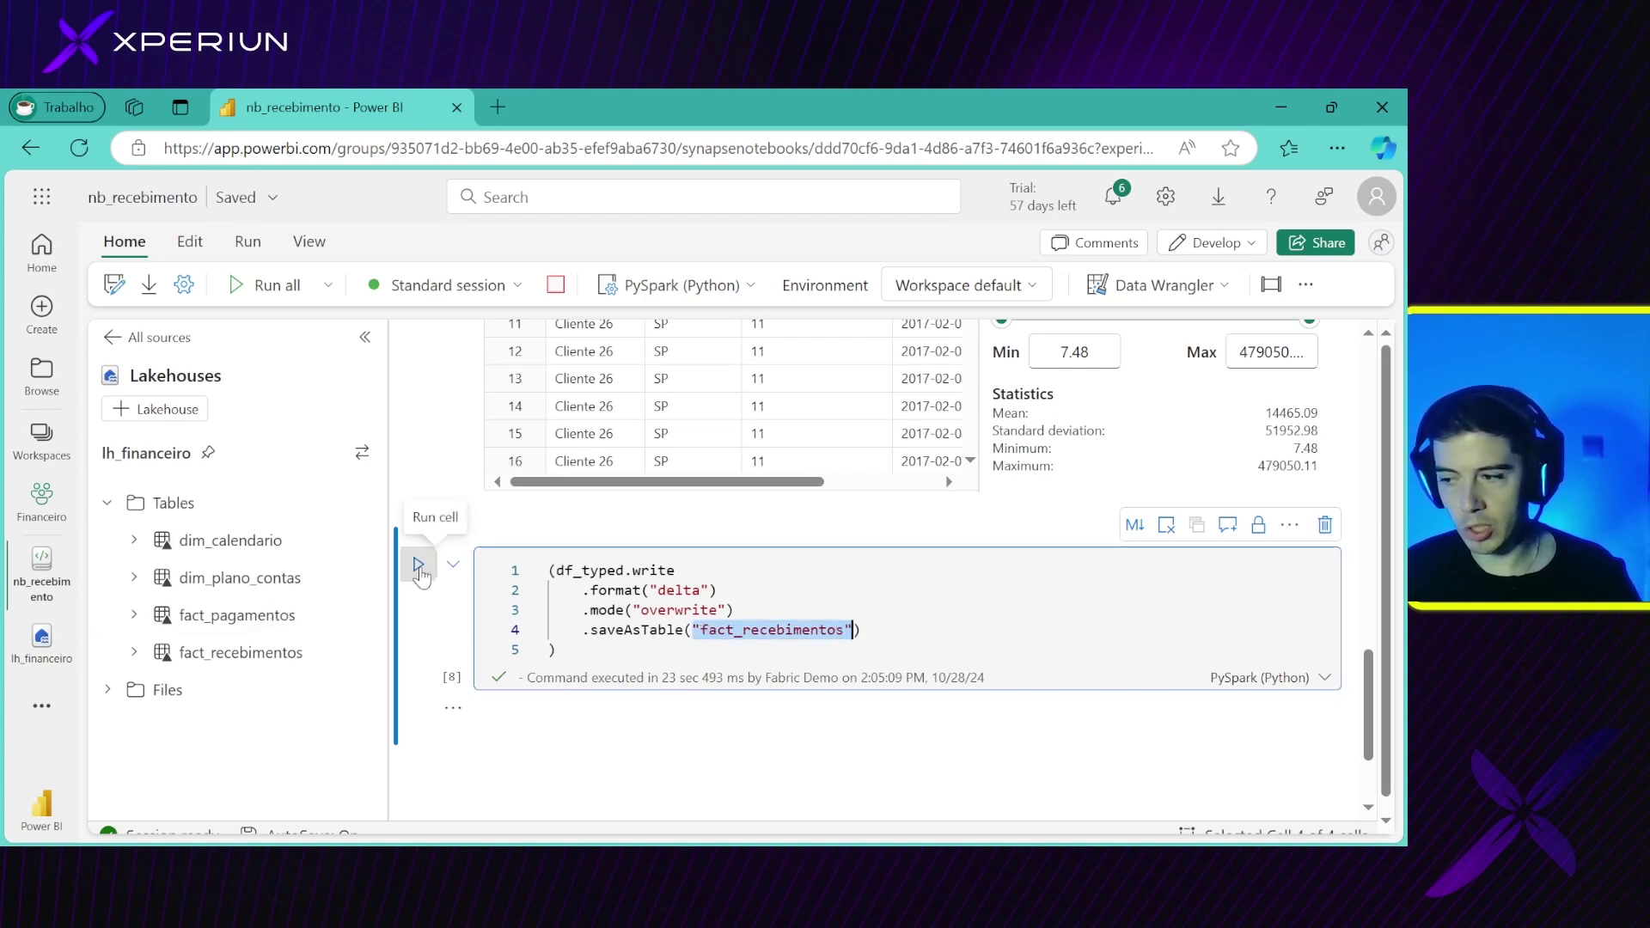
# Run the write cell that overwrites the fact_recebimentos delta table, and expand the fact_pagamentos columns in the lakehouse tree
pyautogui.click(610, 630)
pyautogui.moveTo(607, 610); pyautogui.dragTo(732, 612)
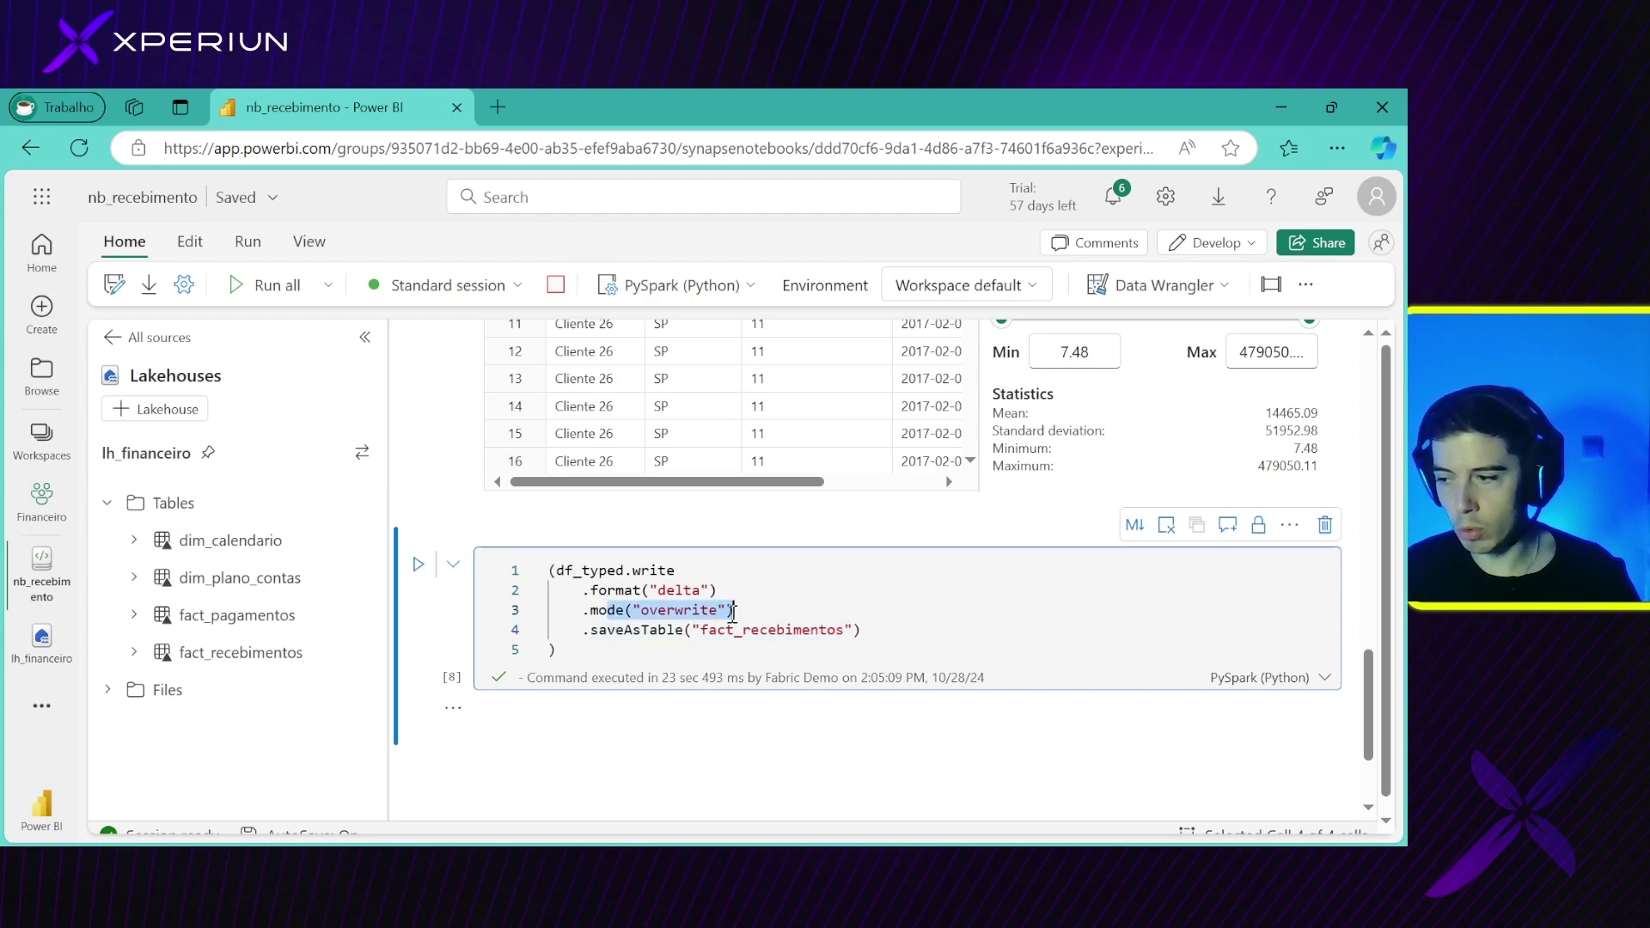
pyautogui.click(732, 611)
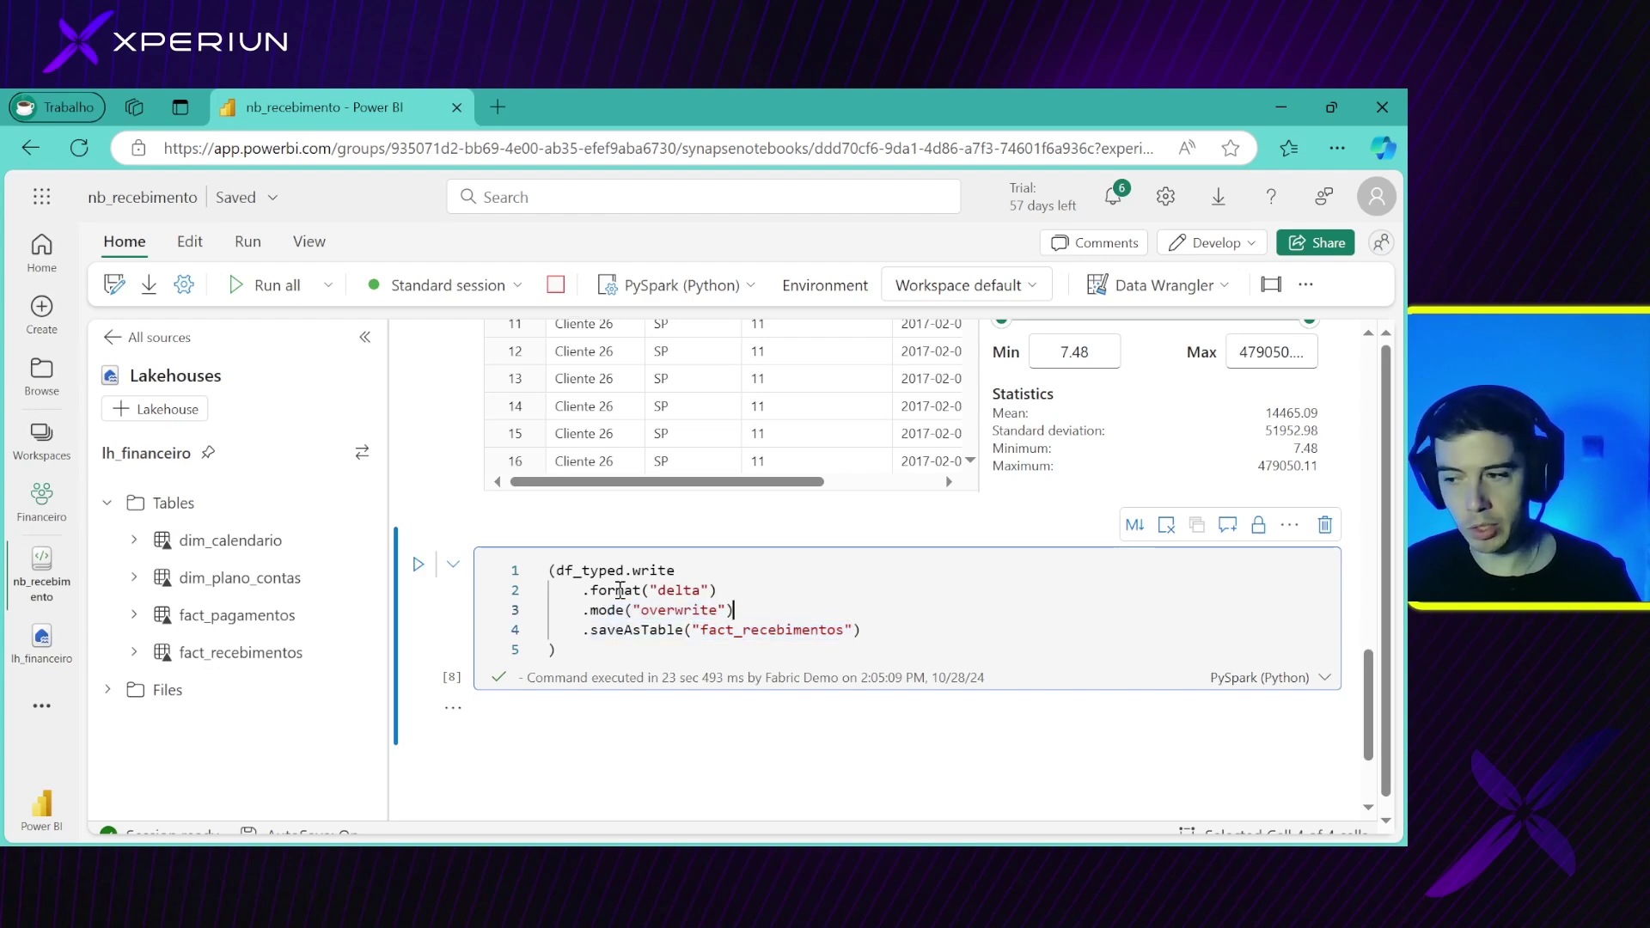
pyautogui.click(421, 566)
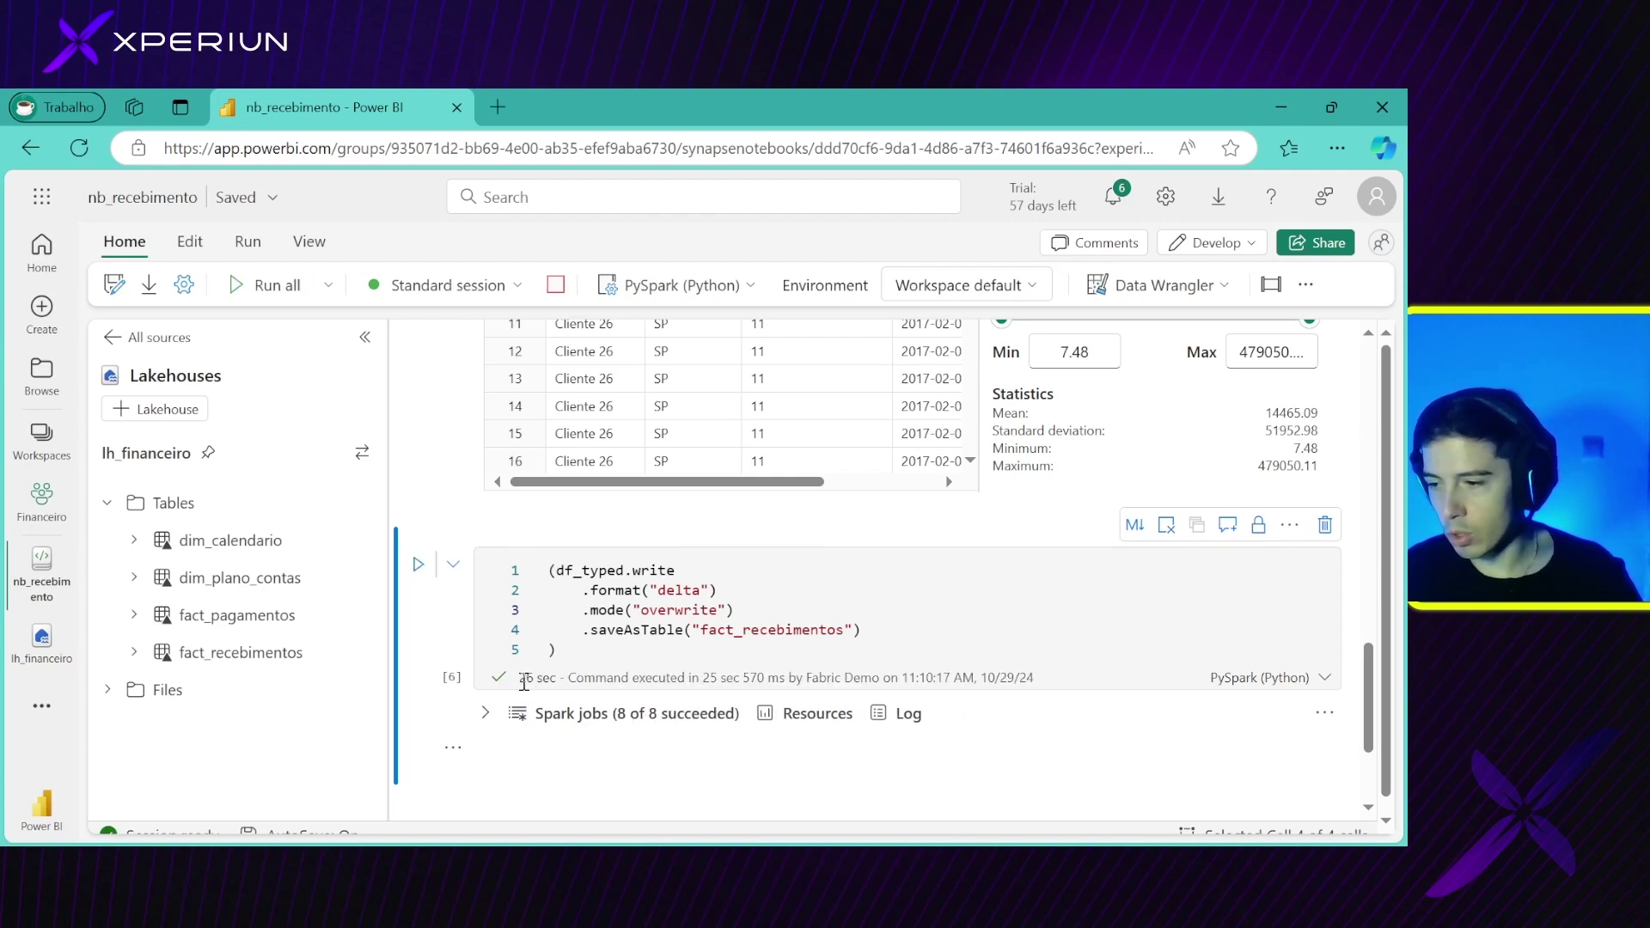
pyautogui.click(271, 624)
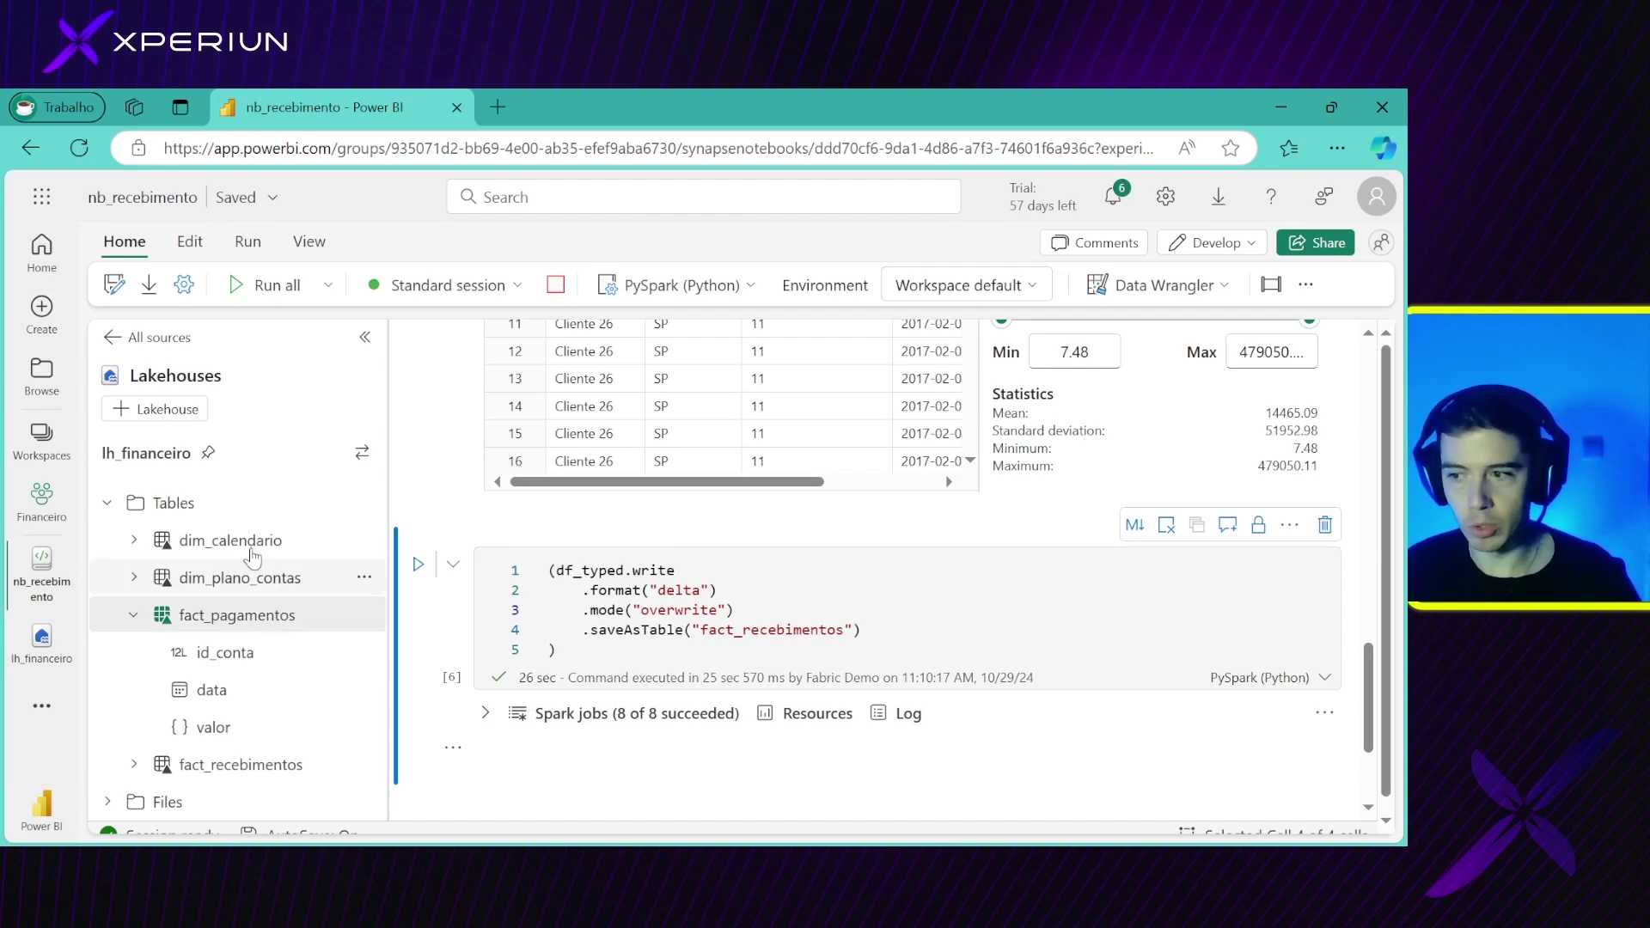
# Stop the notebook's Spark session, dismiss the notification and close the nb_recebimento notebook
pyautogui.moveTo(64, 561)
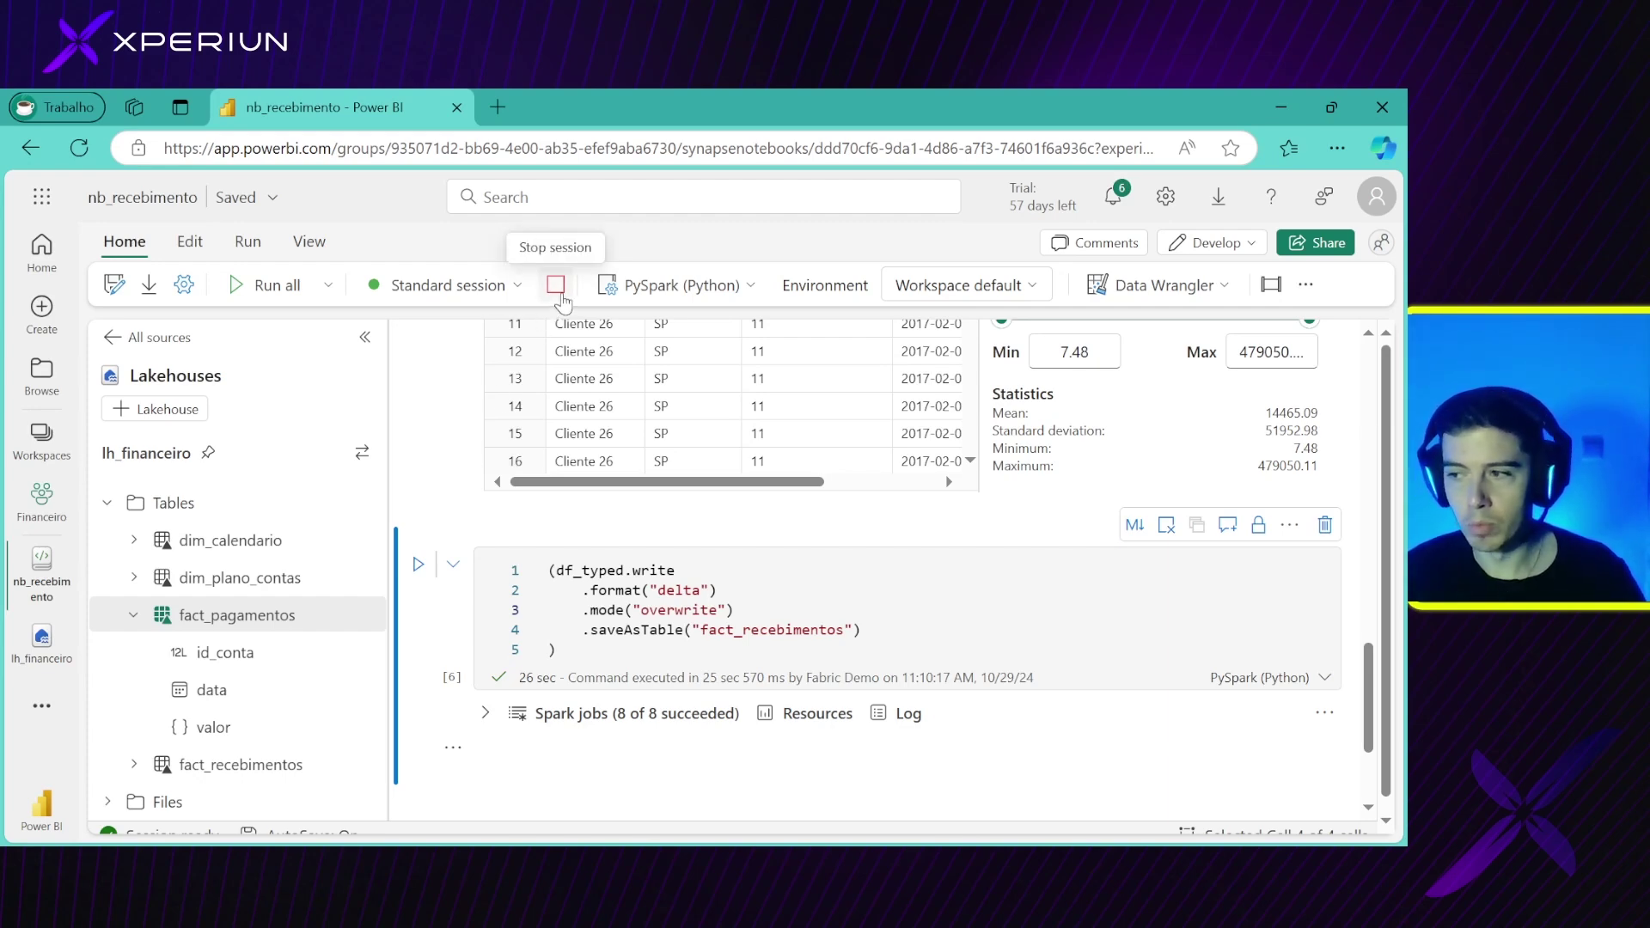
pyautogui.click(559, 292)
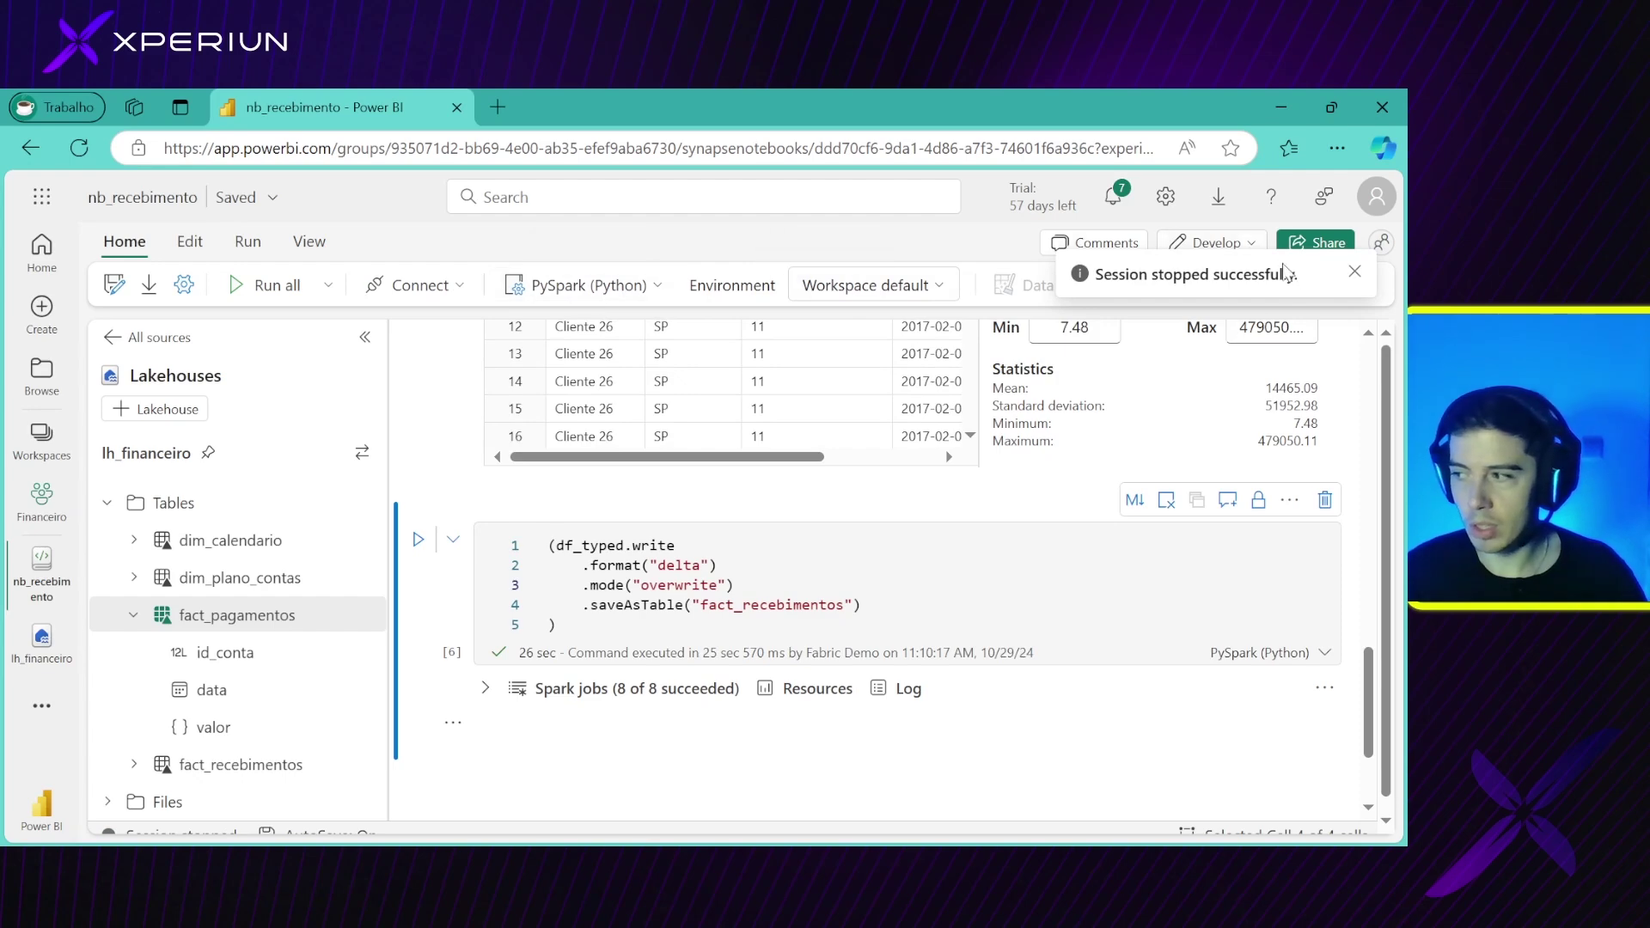
pyautogui.click(1358, 275)
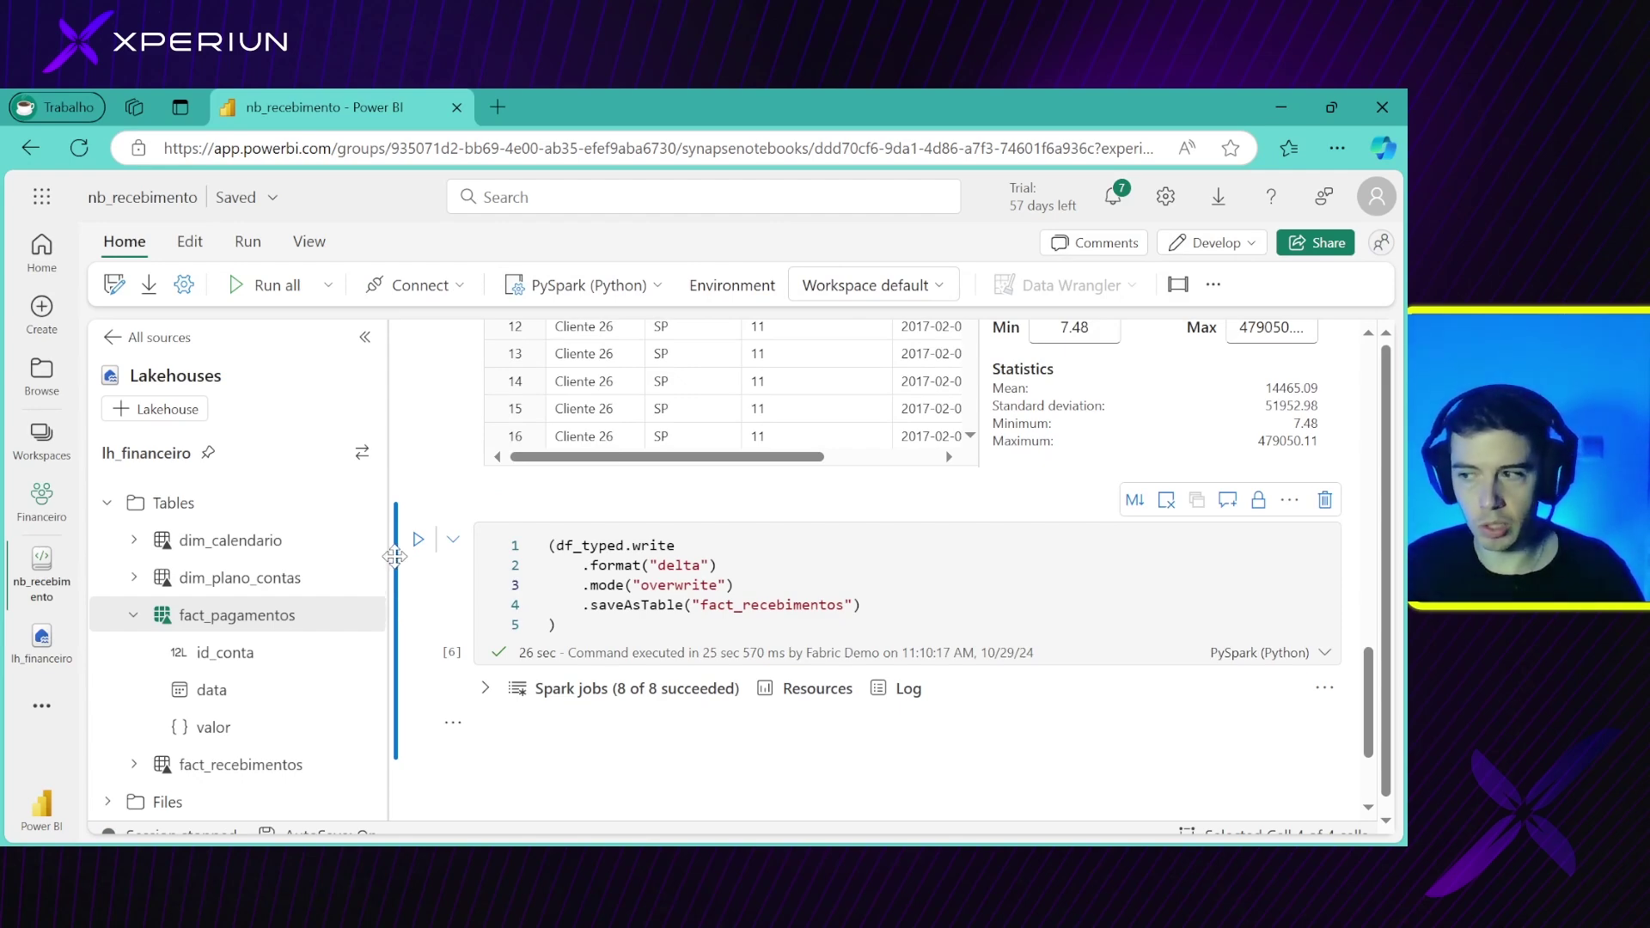
pyautogui.click(66, 550)
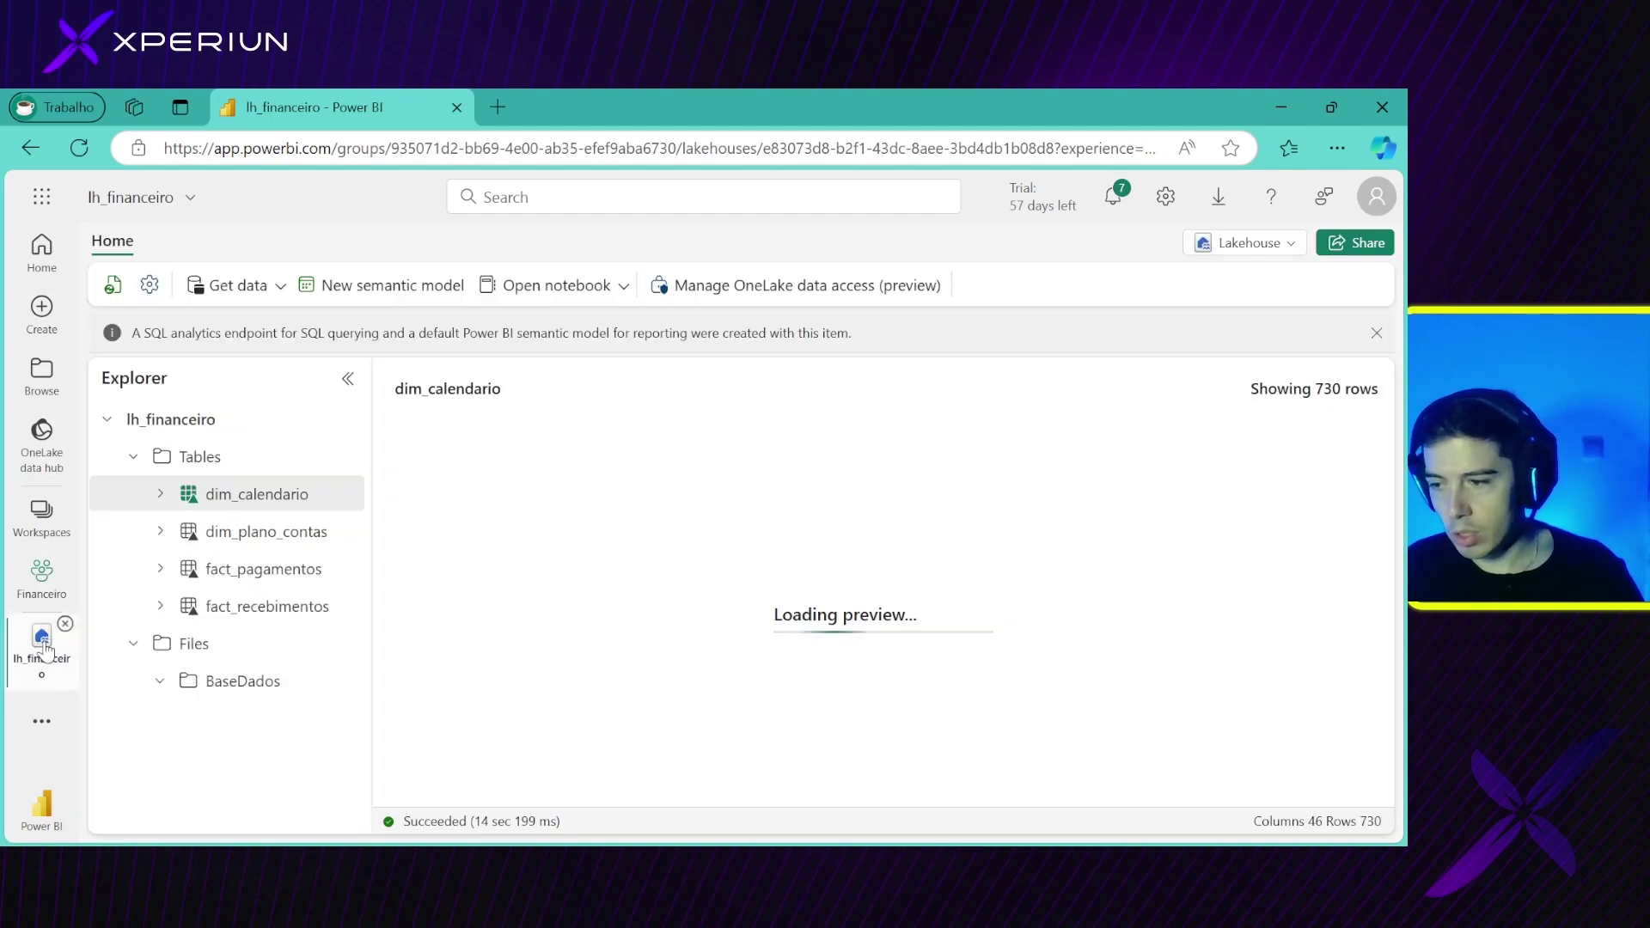
# Preview the fact_recebimentos table in the lh_financeiro lakehouse and refresh its Tables list
pyautogui.click(280, 605)
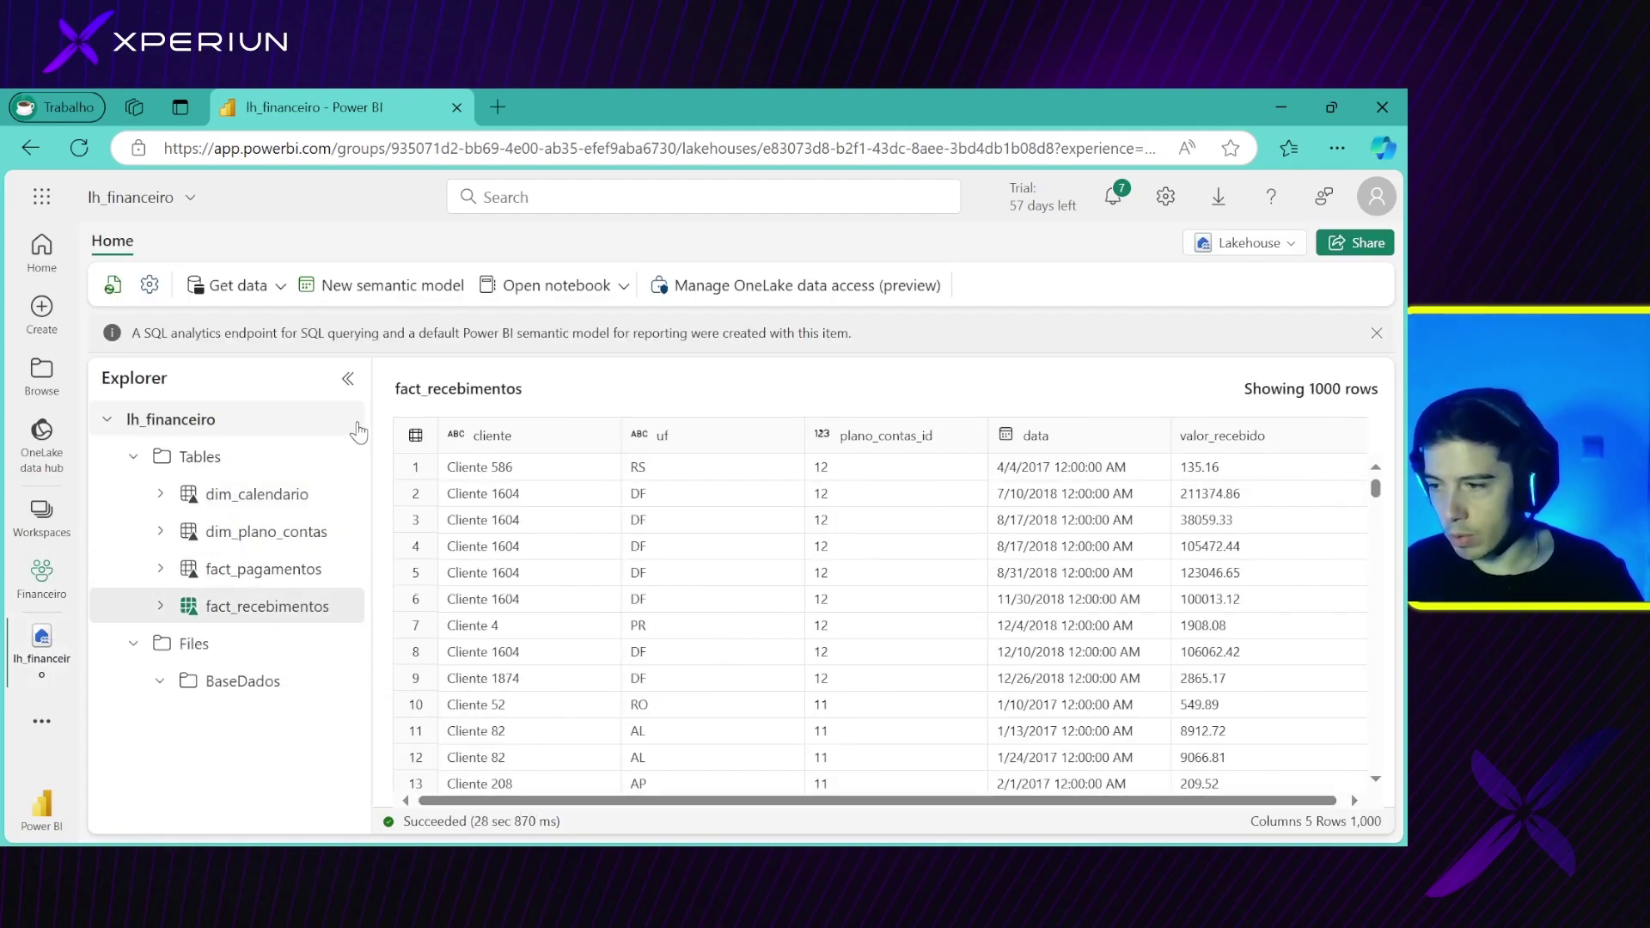
pyautogui.click(343, 458)
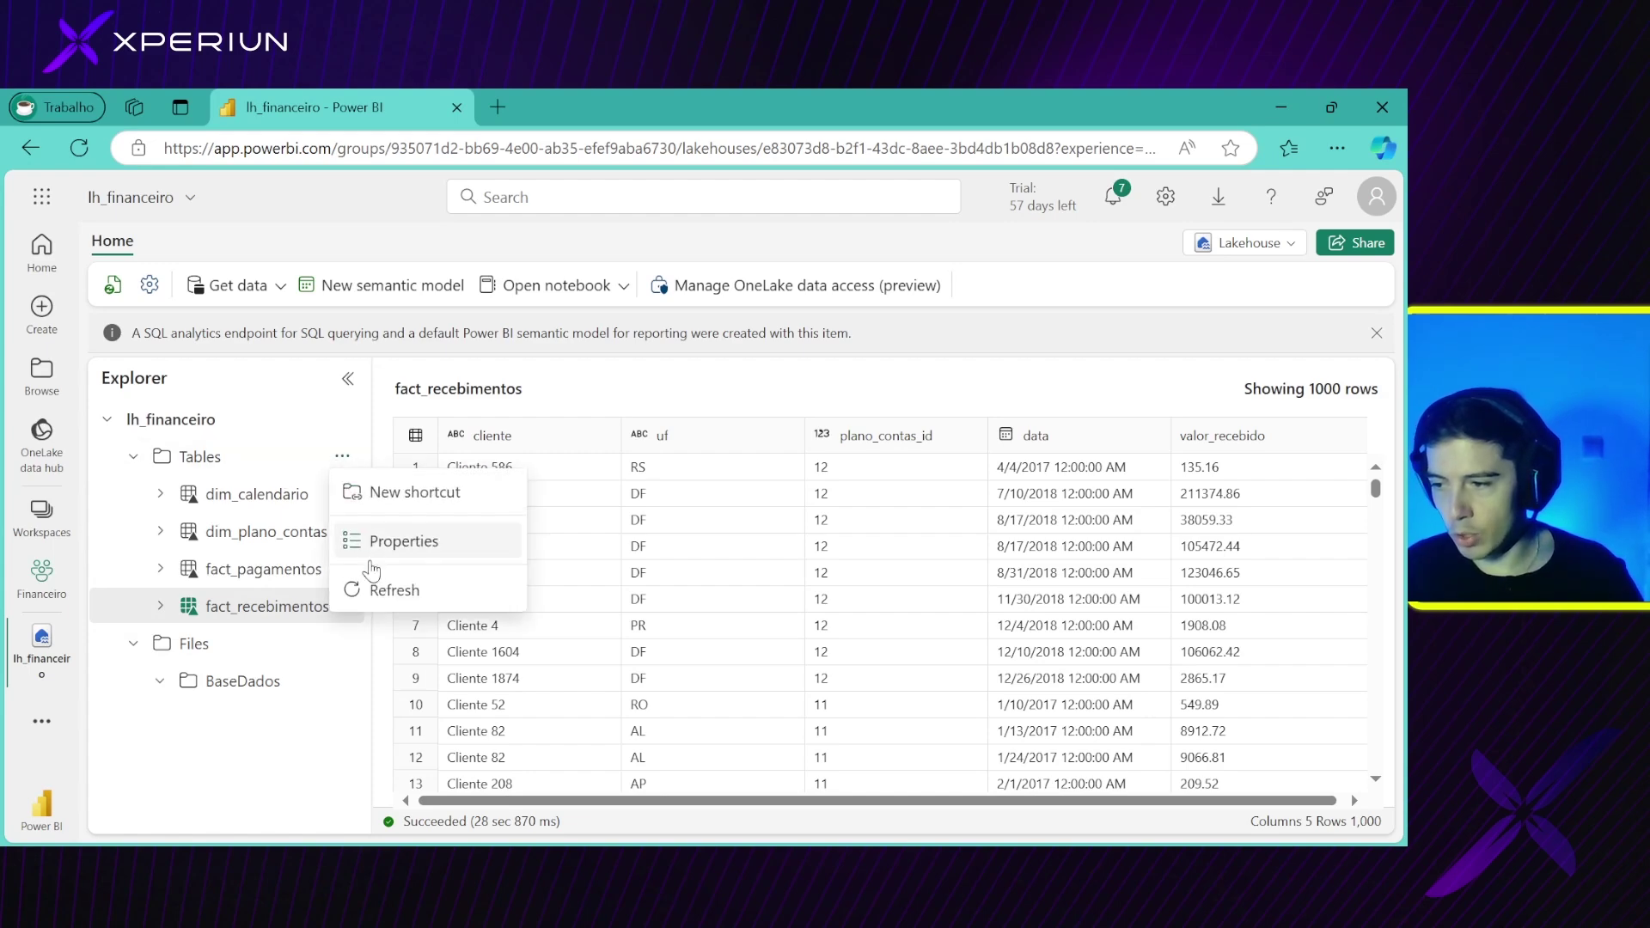
pyautogui.click(375, 589)
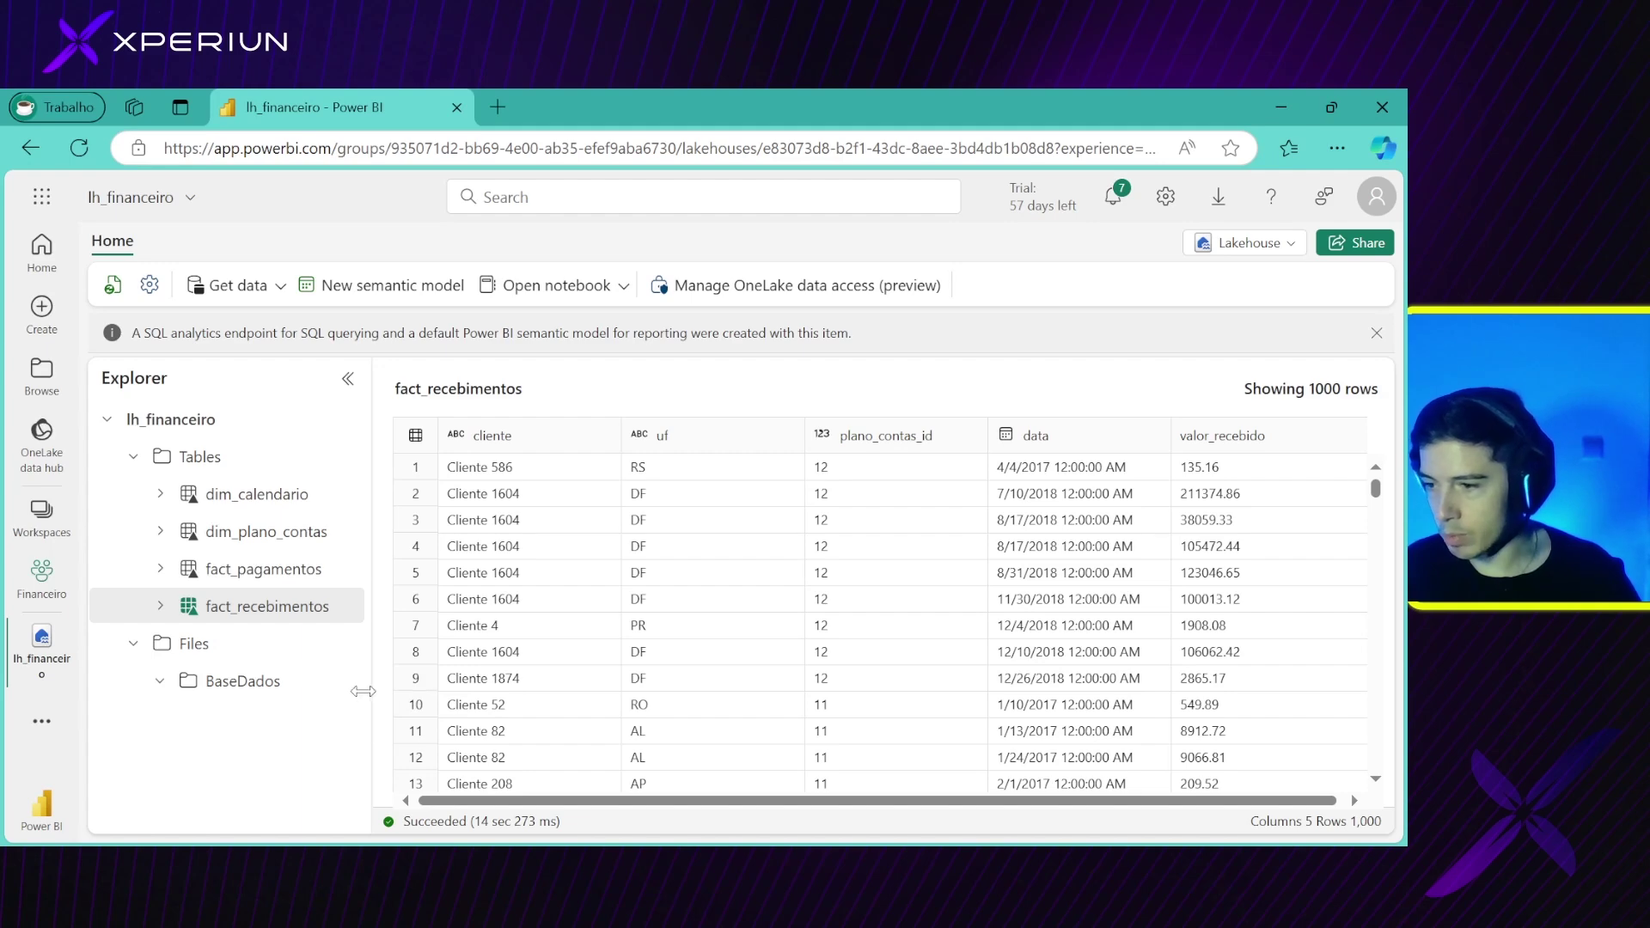
# View the underlying files of the fact_recebimentos table and widen the Name column to read the full parquet file names
pyautogui.click(342, 607)
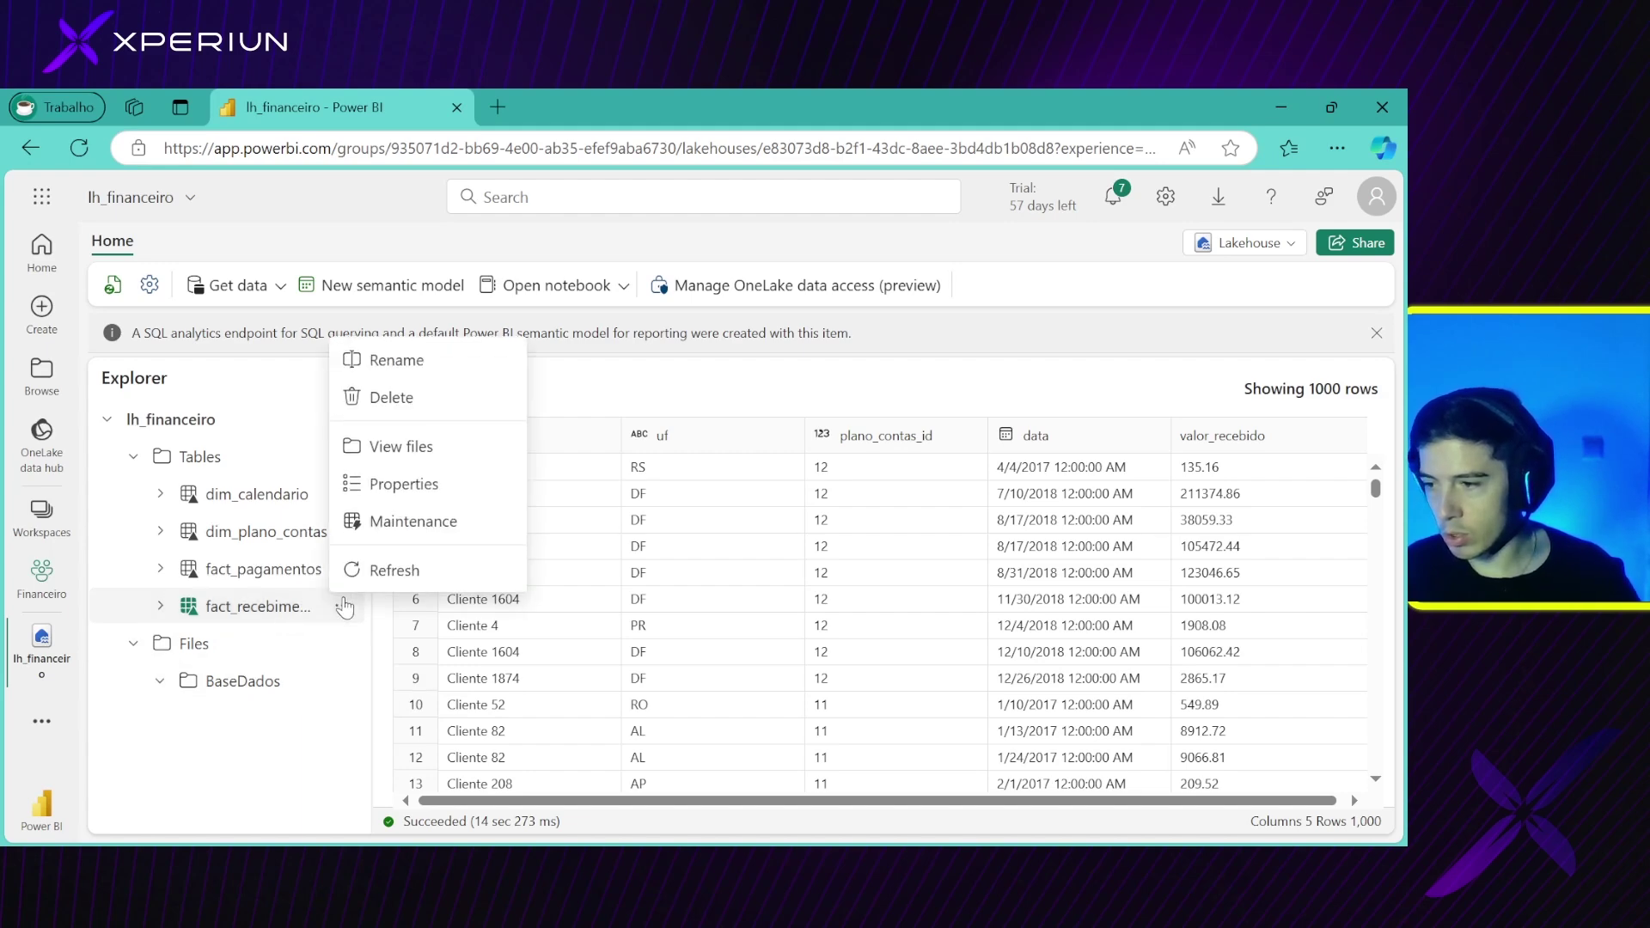
pyautogui.click(438, 449)
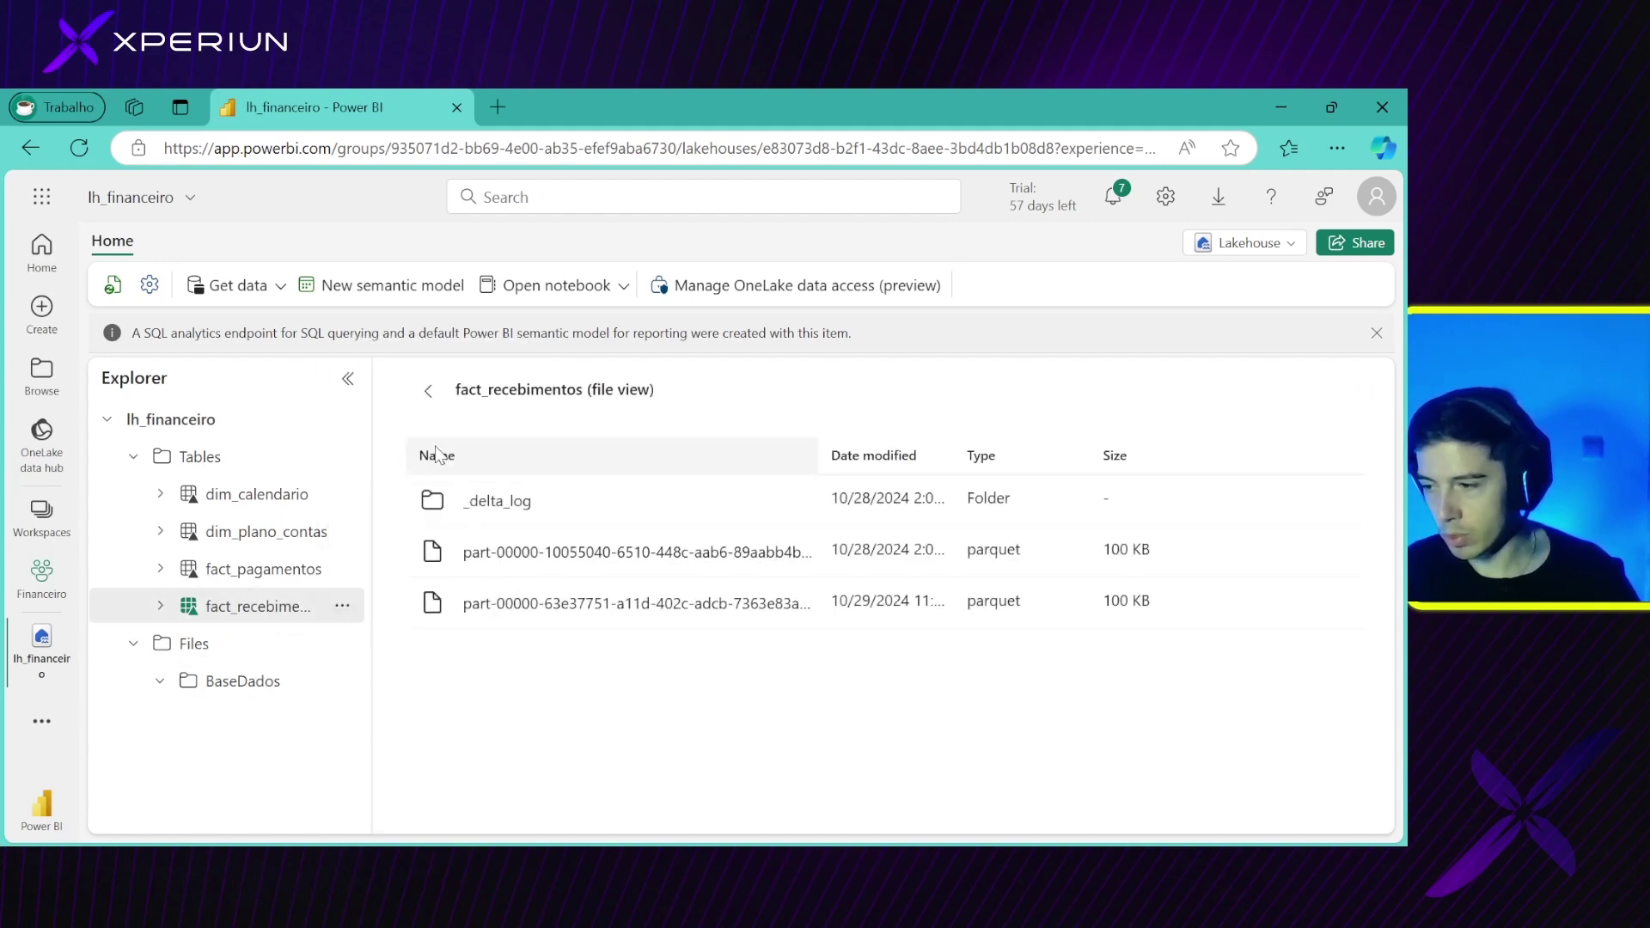
pyautogui.moveTo(812, 445); pyautogui.dragTo(1013, 450)
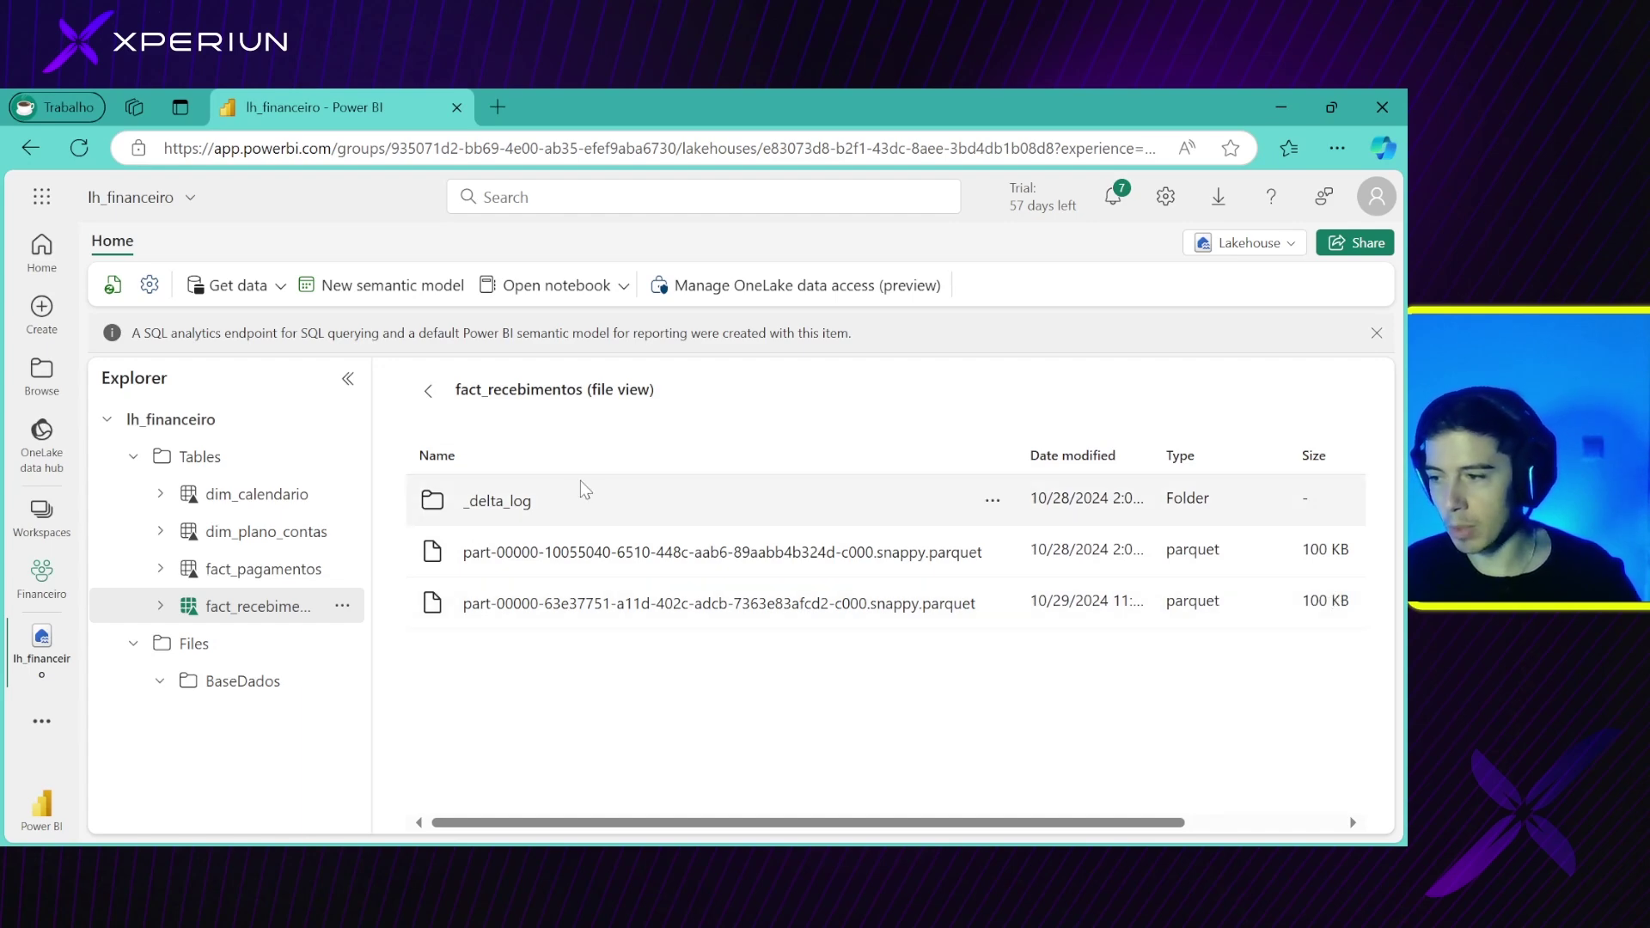
# Open 00000000000000000000.json in the table's _delta_log folder and examine the operation recorded in its commitInfo
pyautogui.click(502, 503)
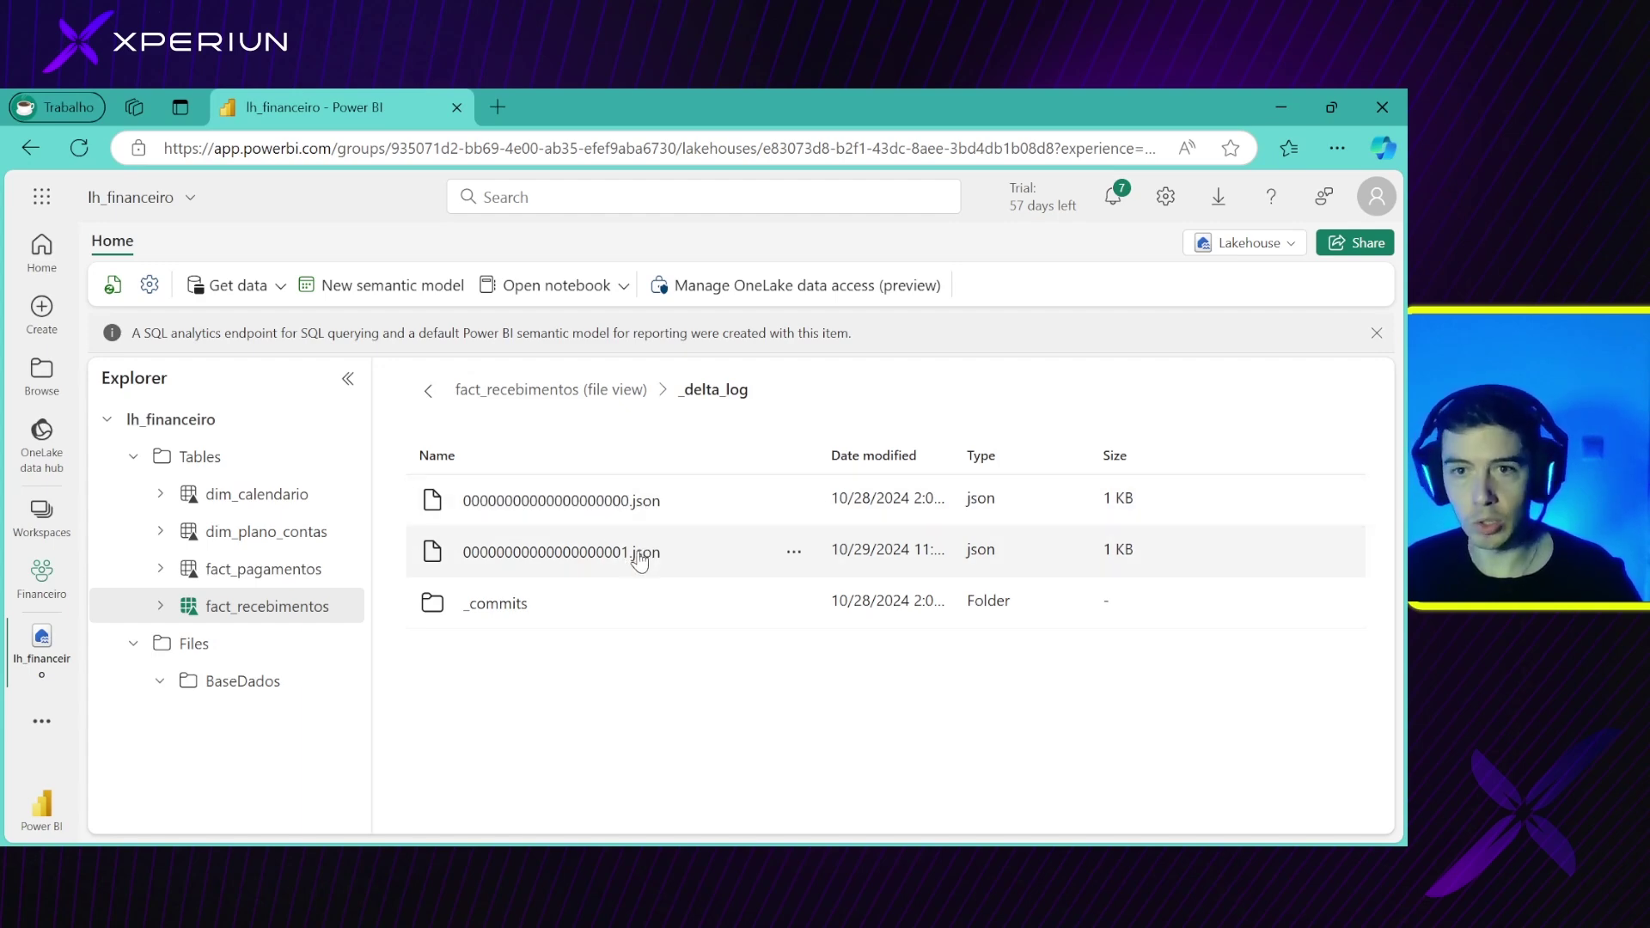
pyautogui.click(635, 500)
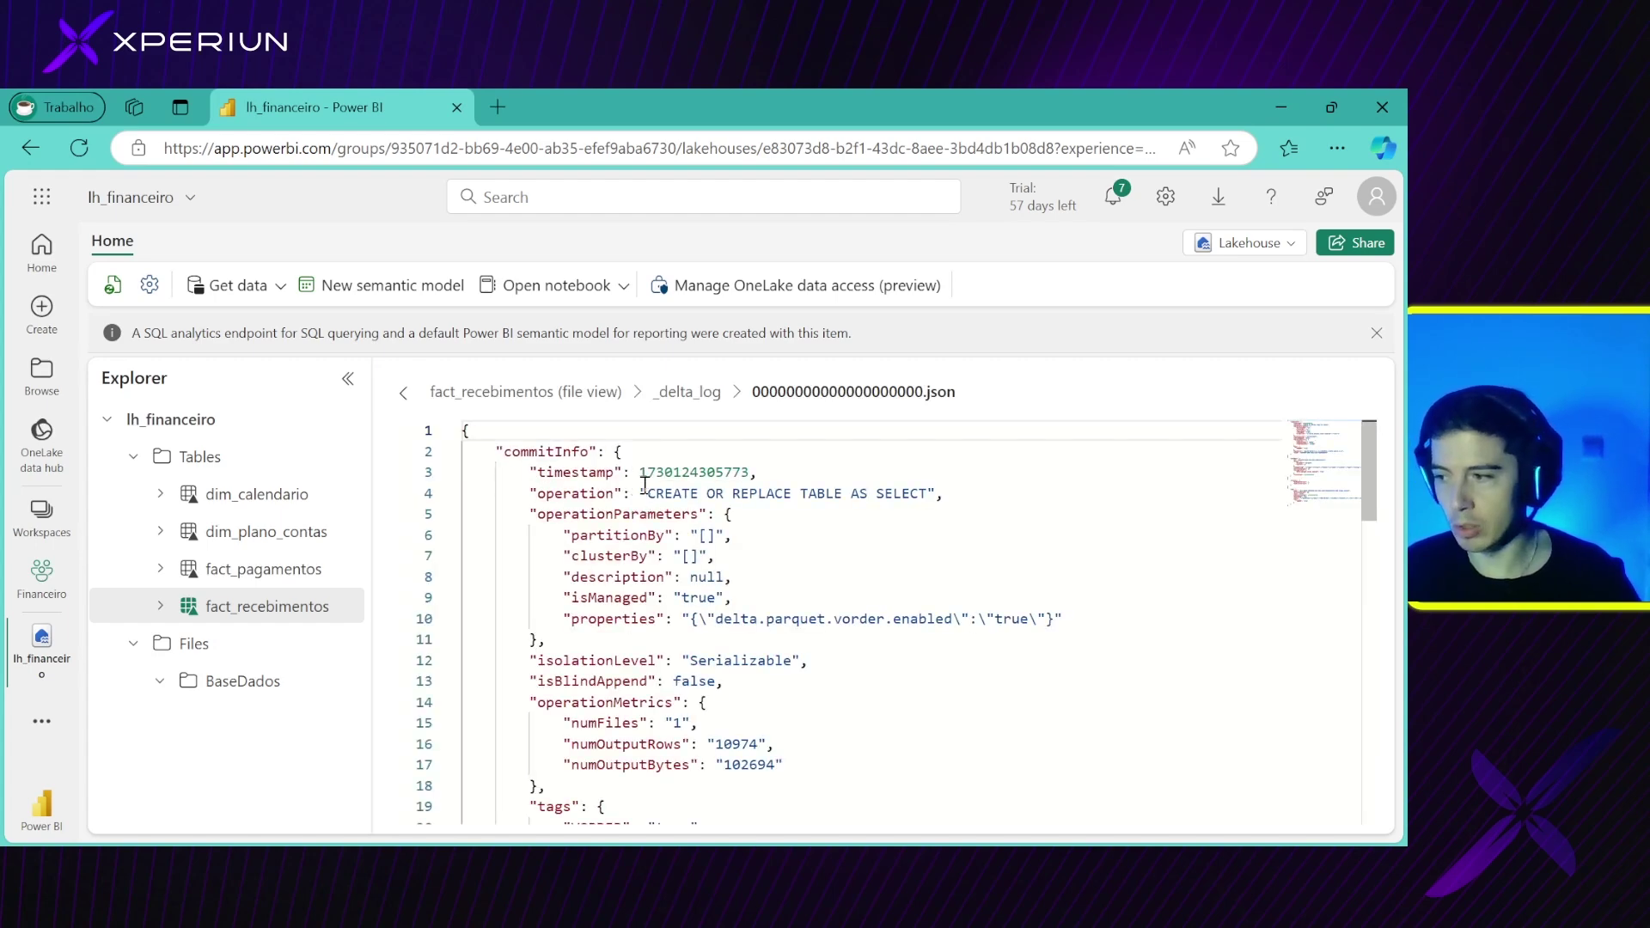
pyautogui.moveTo(646, 493); pyautogui.dragTo(948, 493)
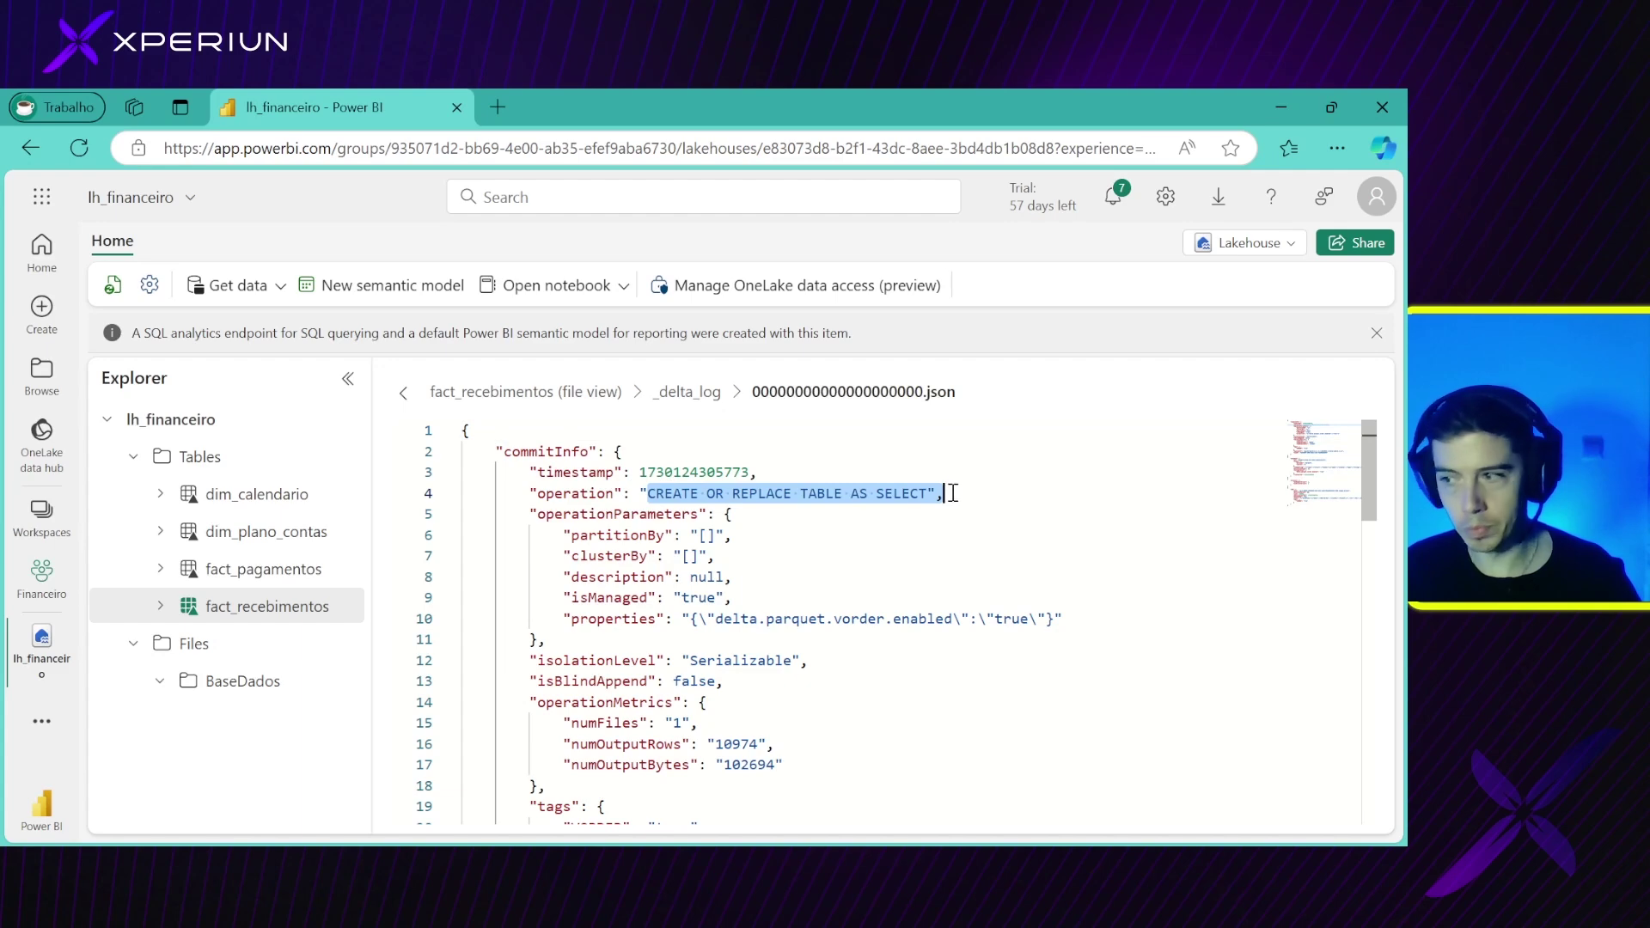
# Examine the operation in 00000000000000000001.json of the _delta_log folder, and return to the fact_recebimentos data preview
pyautogui.click(686, 392)
pyautogui.click(640, 554)
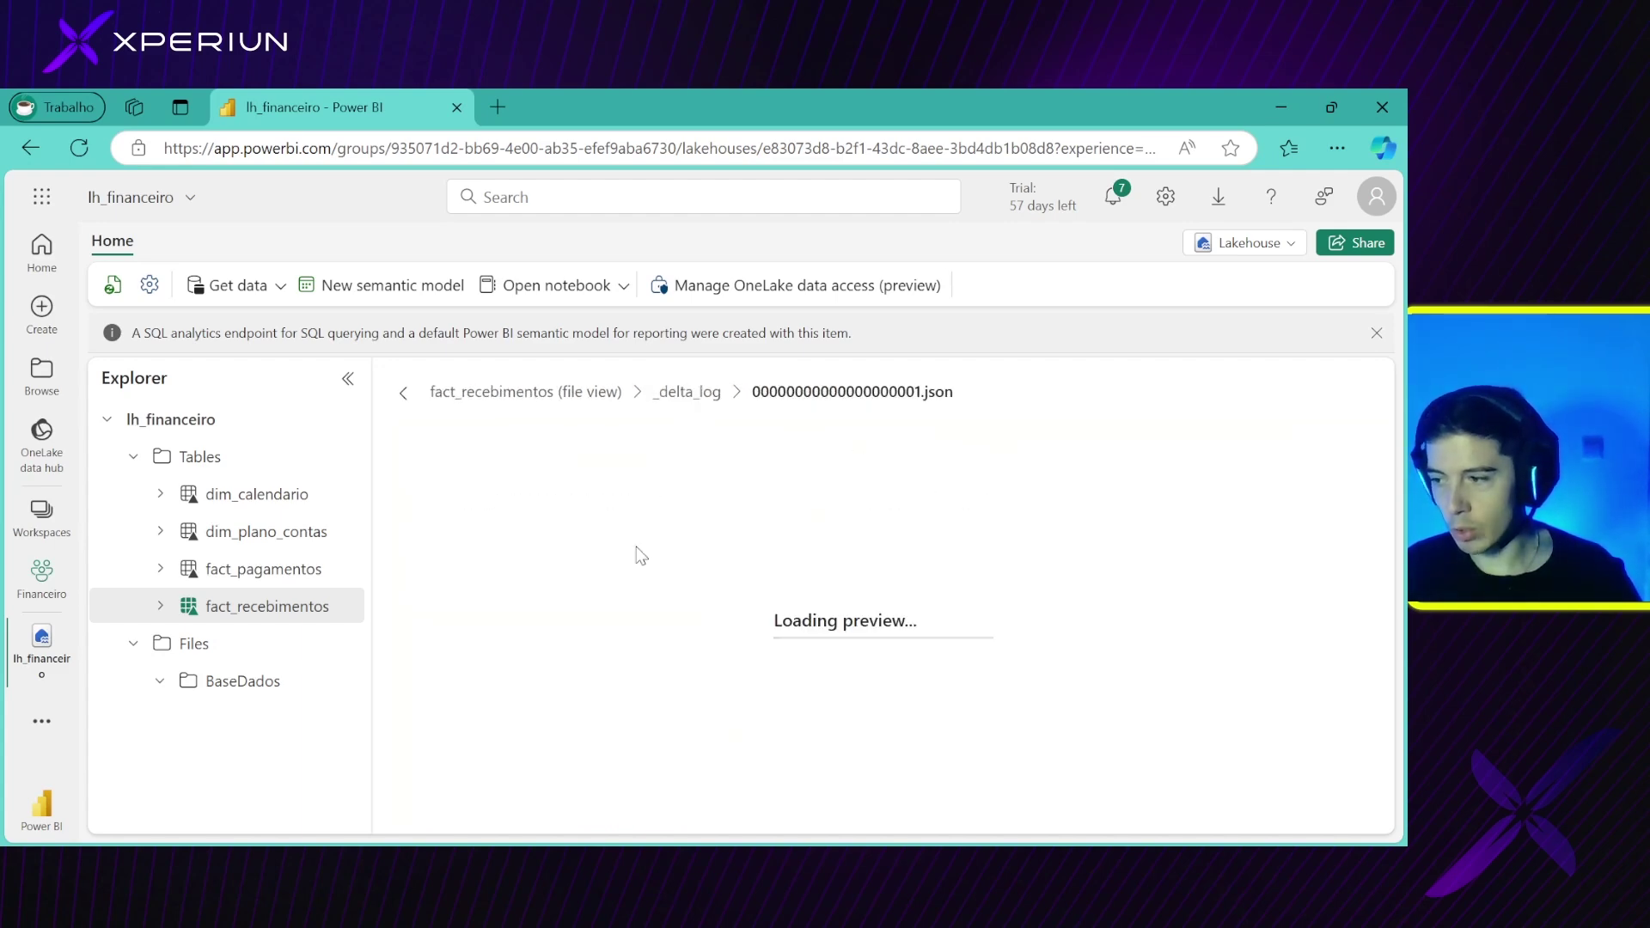
pyautogui.moveTo(656, 489); pyautogui.dragTo(956, 490)
pyautogui.click(959, 492)
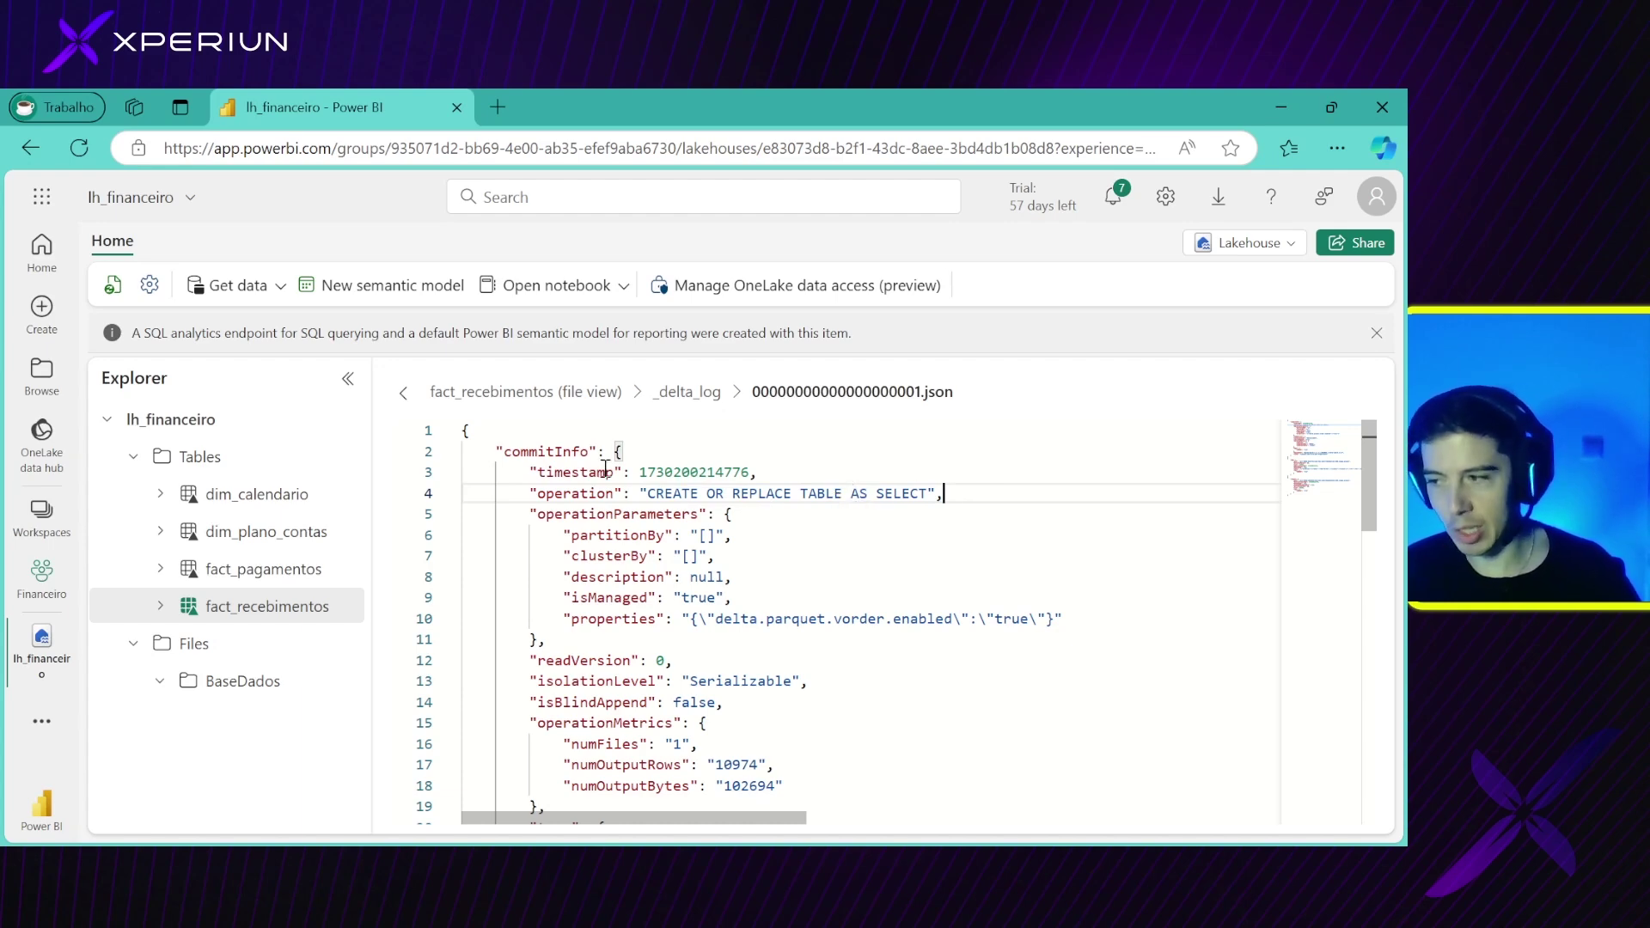
pyautogui.click(593, 392)
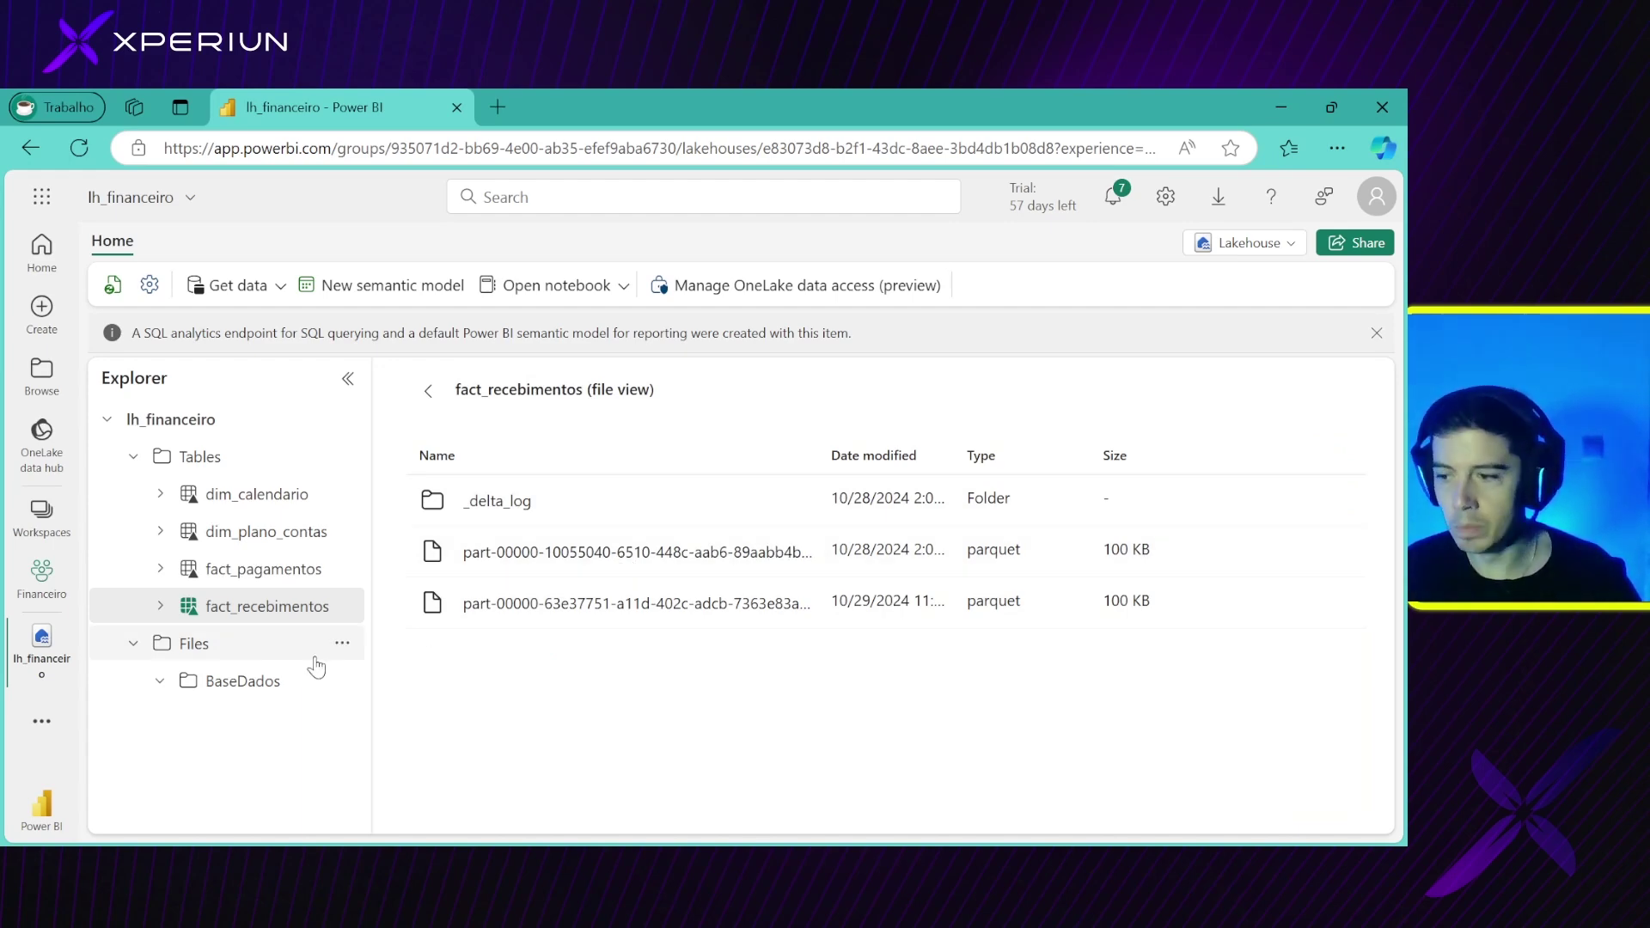
pyautogui.click(205, 606)
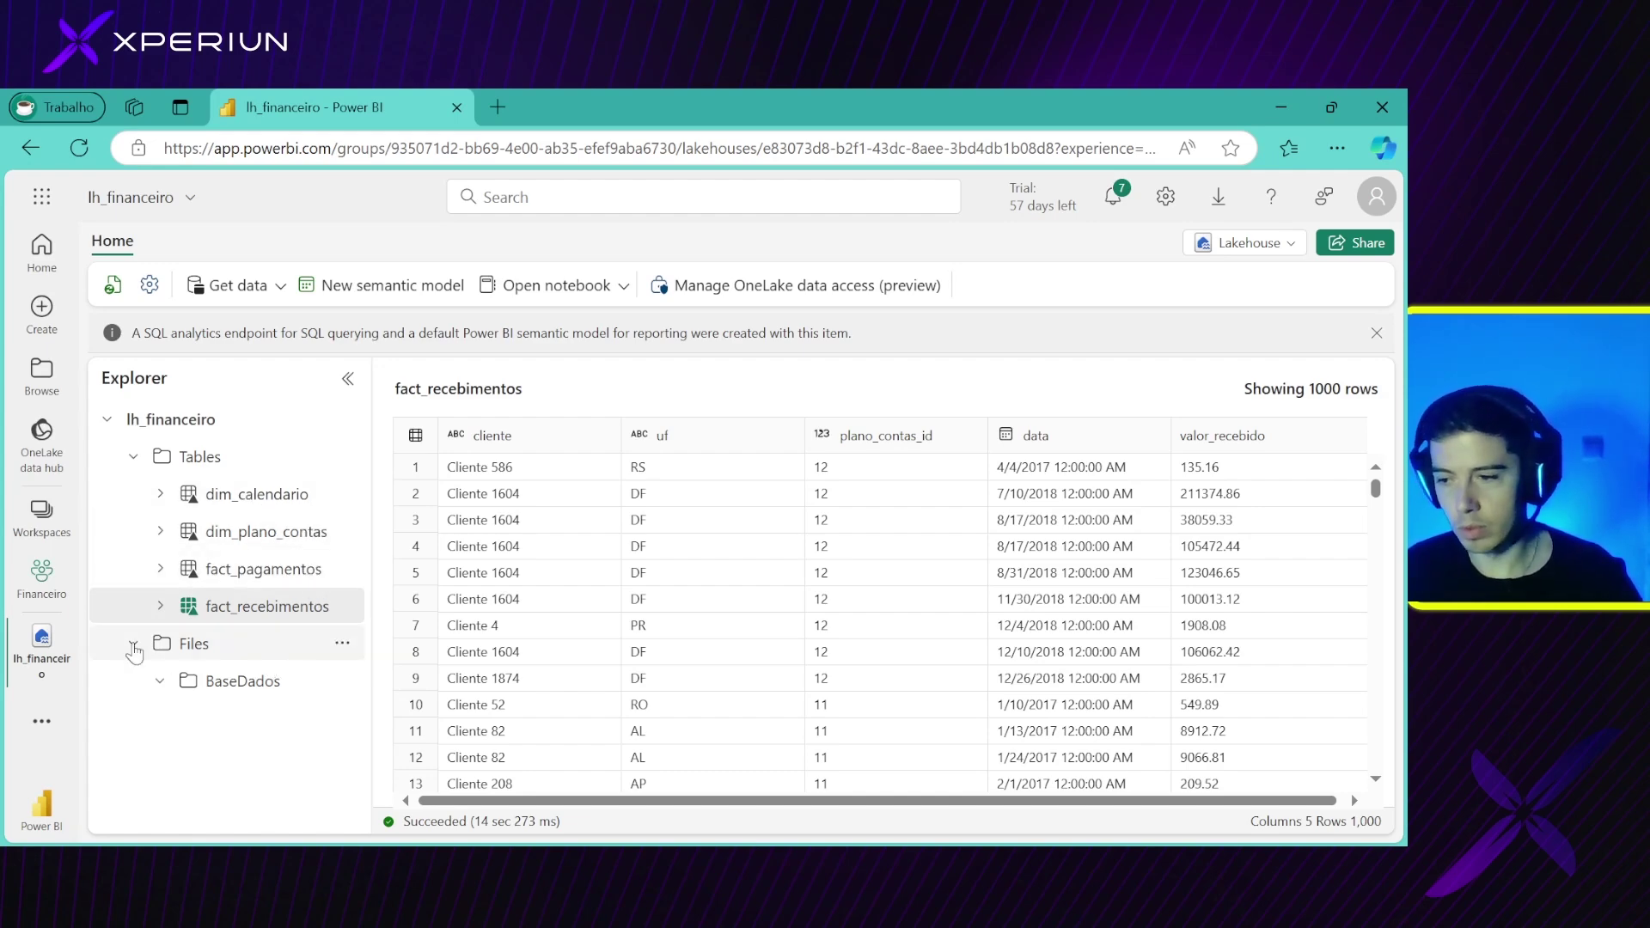
# Open the Financeiro workspace, filter its items by the Extract & Transform task and expand the item list over the task flow
pyautogui.click(40, 531)
pyautogui.click(29, 518)
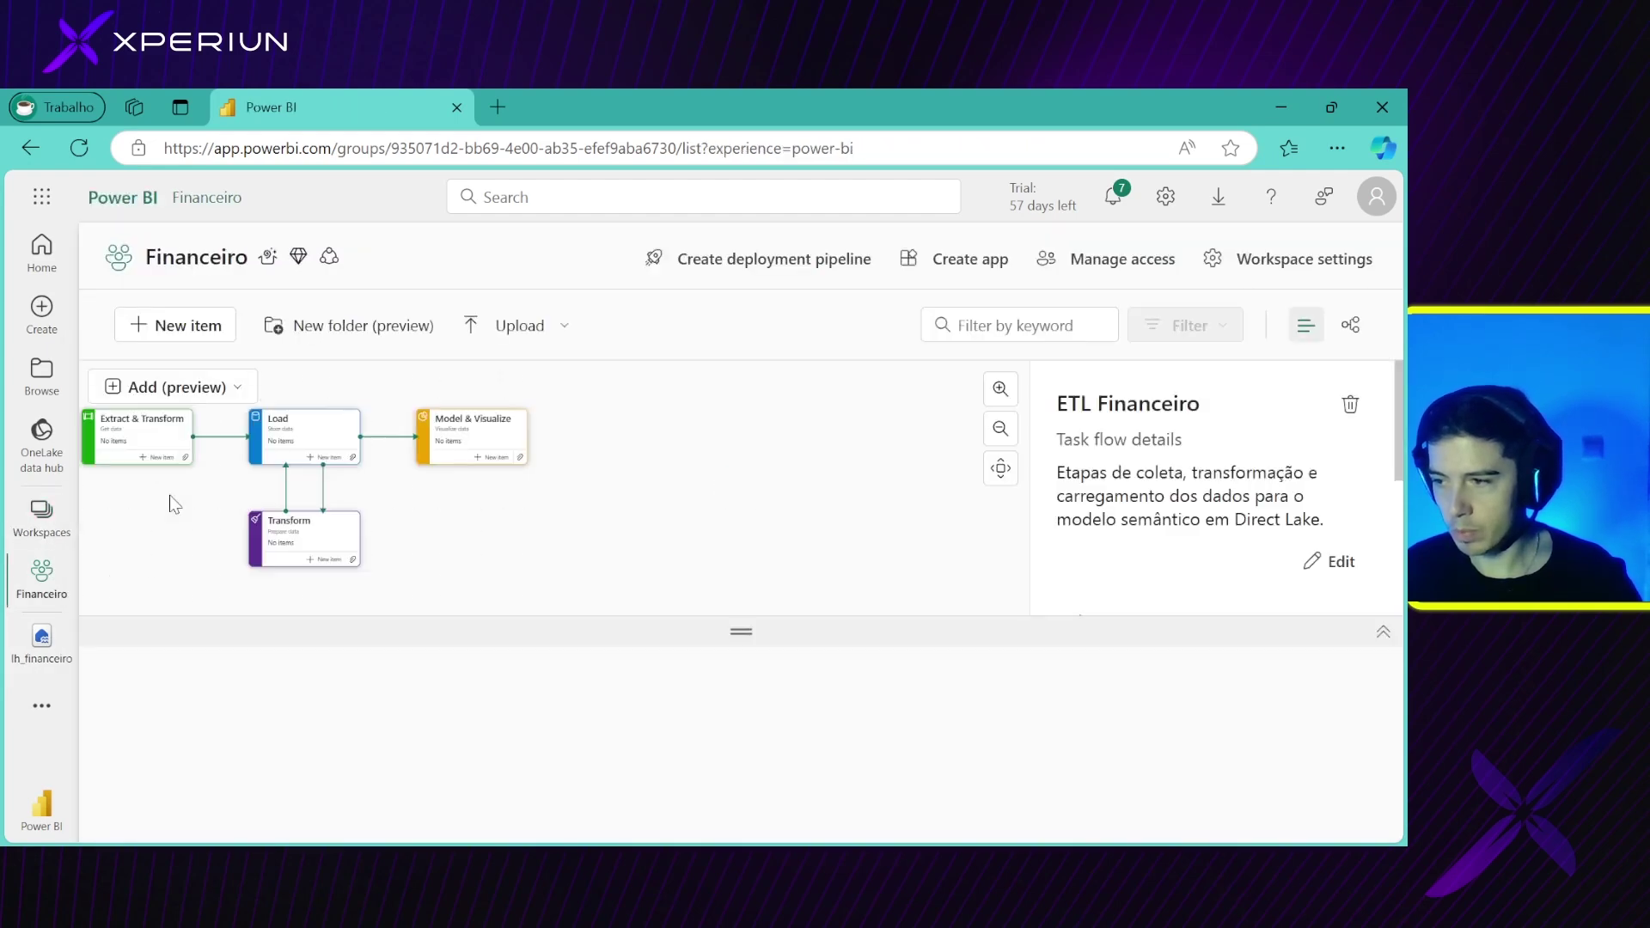
pyautogui.click(316, 414)
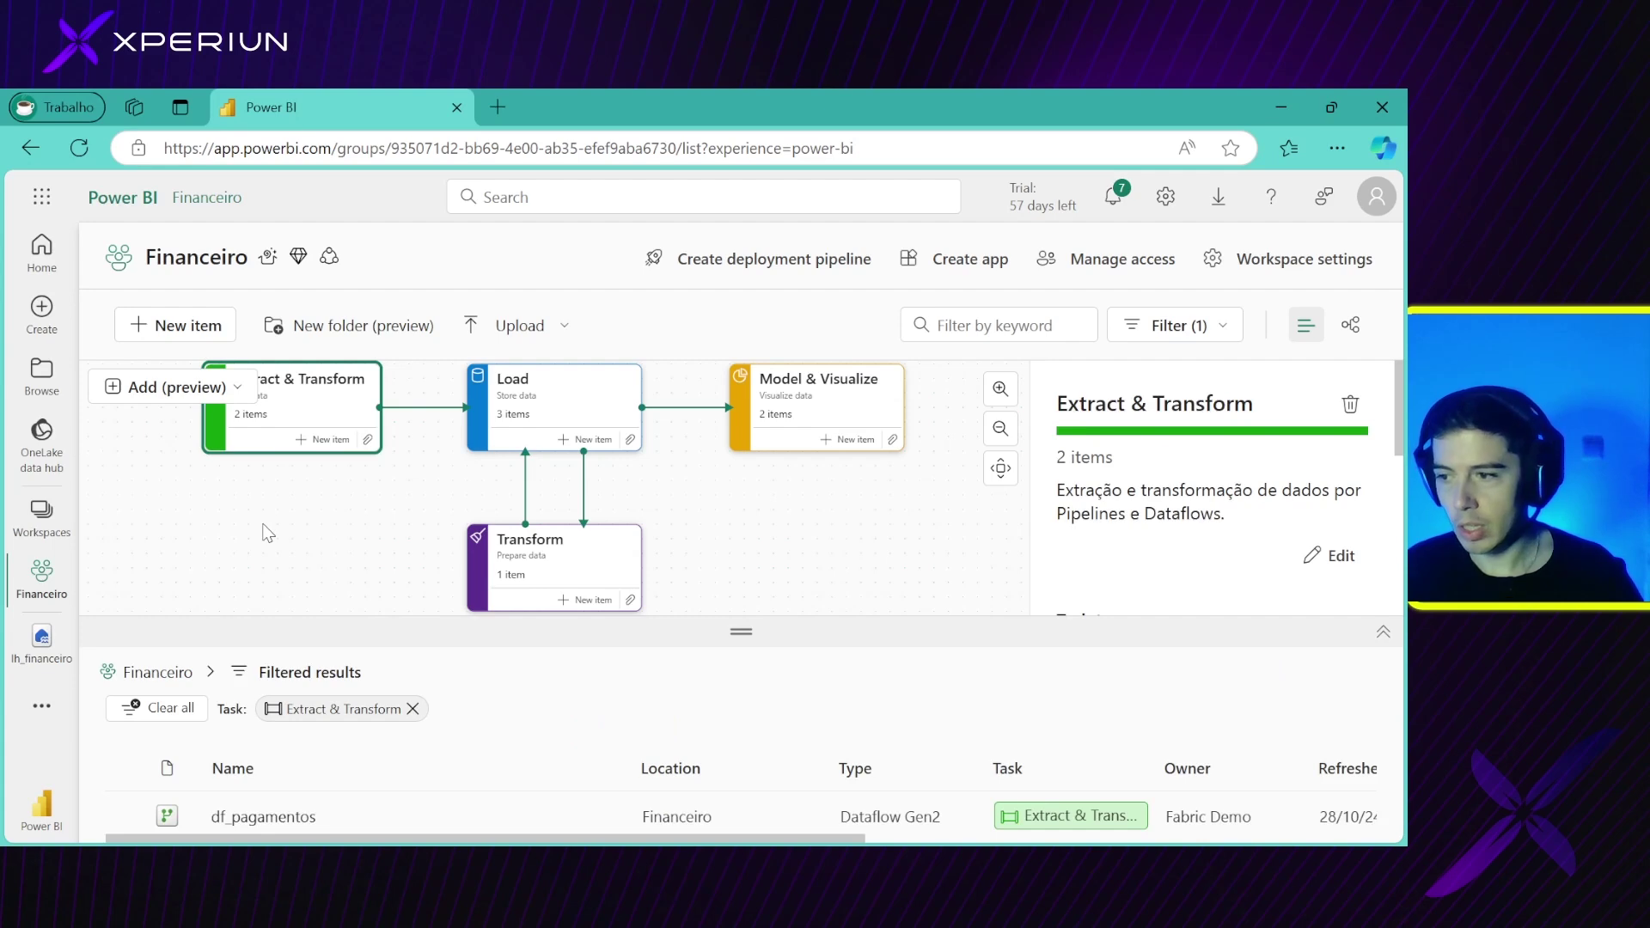
pyautogui.click(1384, 636)
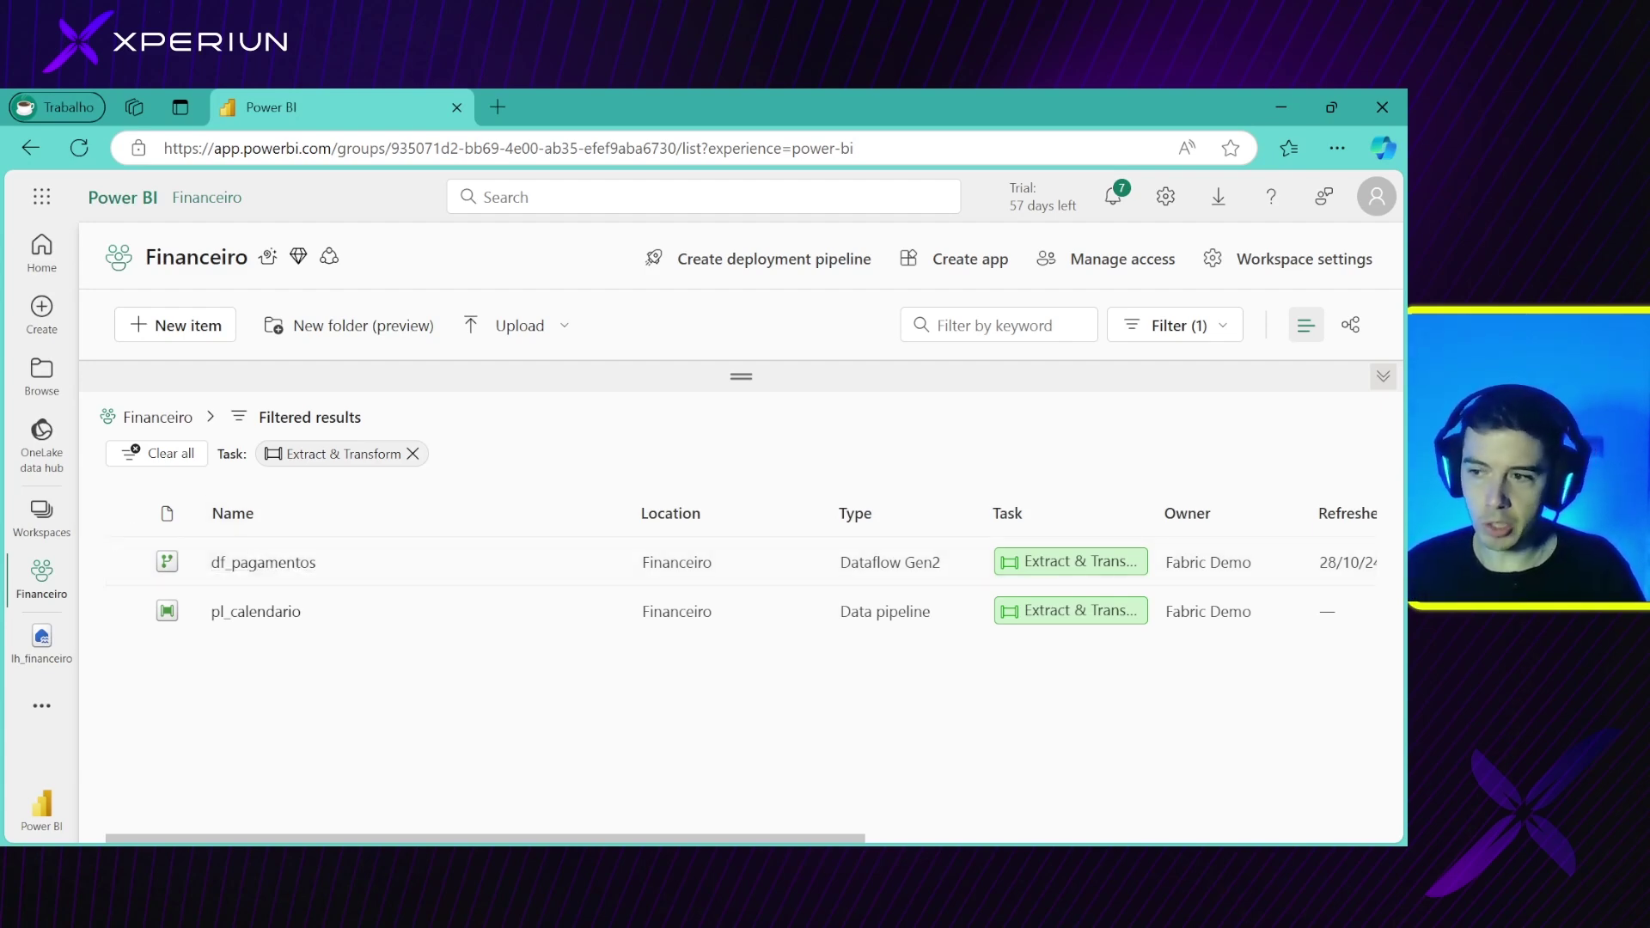
# Review the Get data item types among all items available for creation in the workspace, and close the new item pane
pyautogui.click(203, 327)
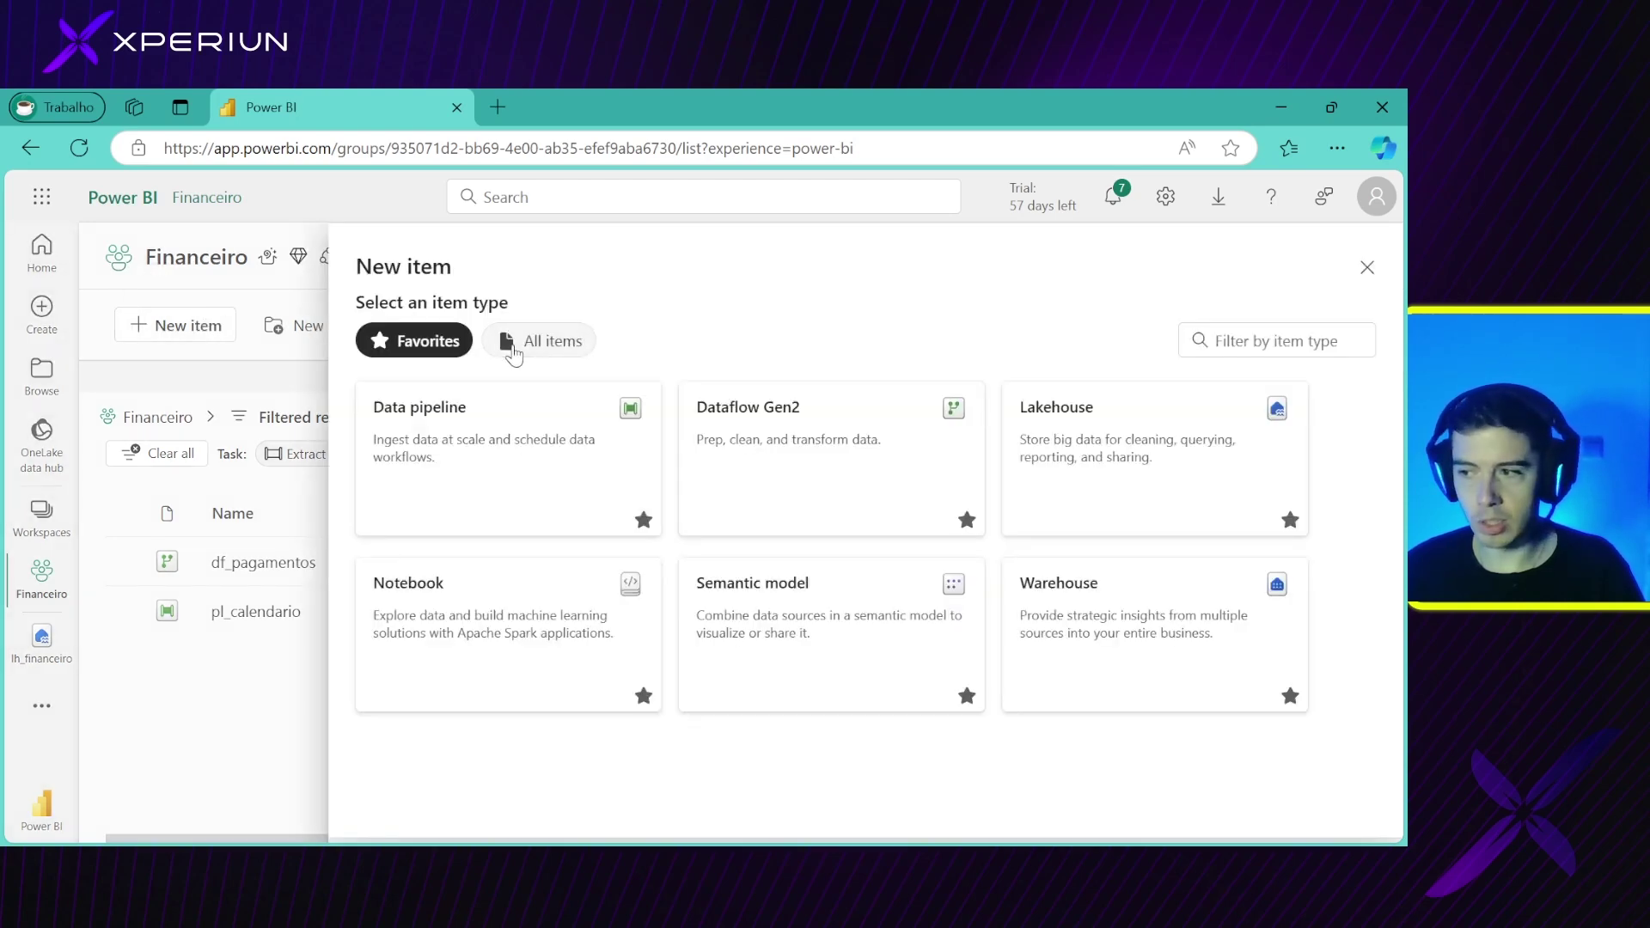
pyautogui.click(519, 343)
pyautogui.scroll(-5, 429, 515)
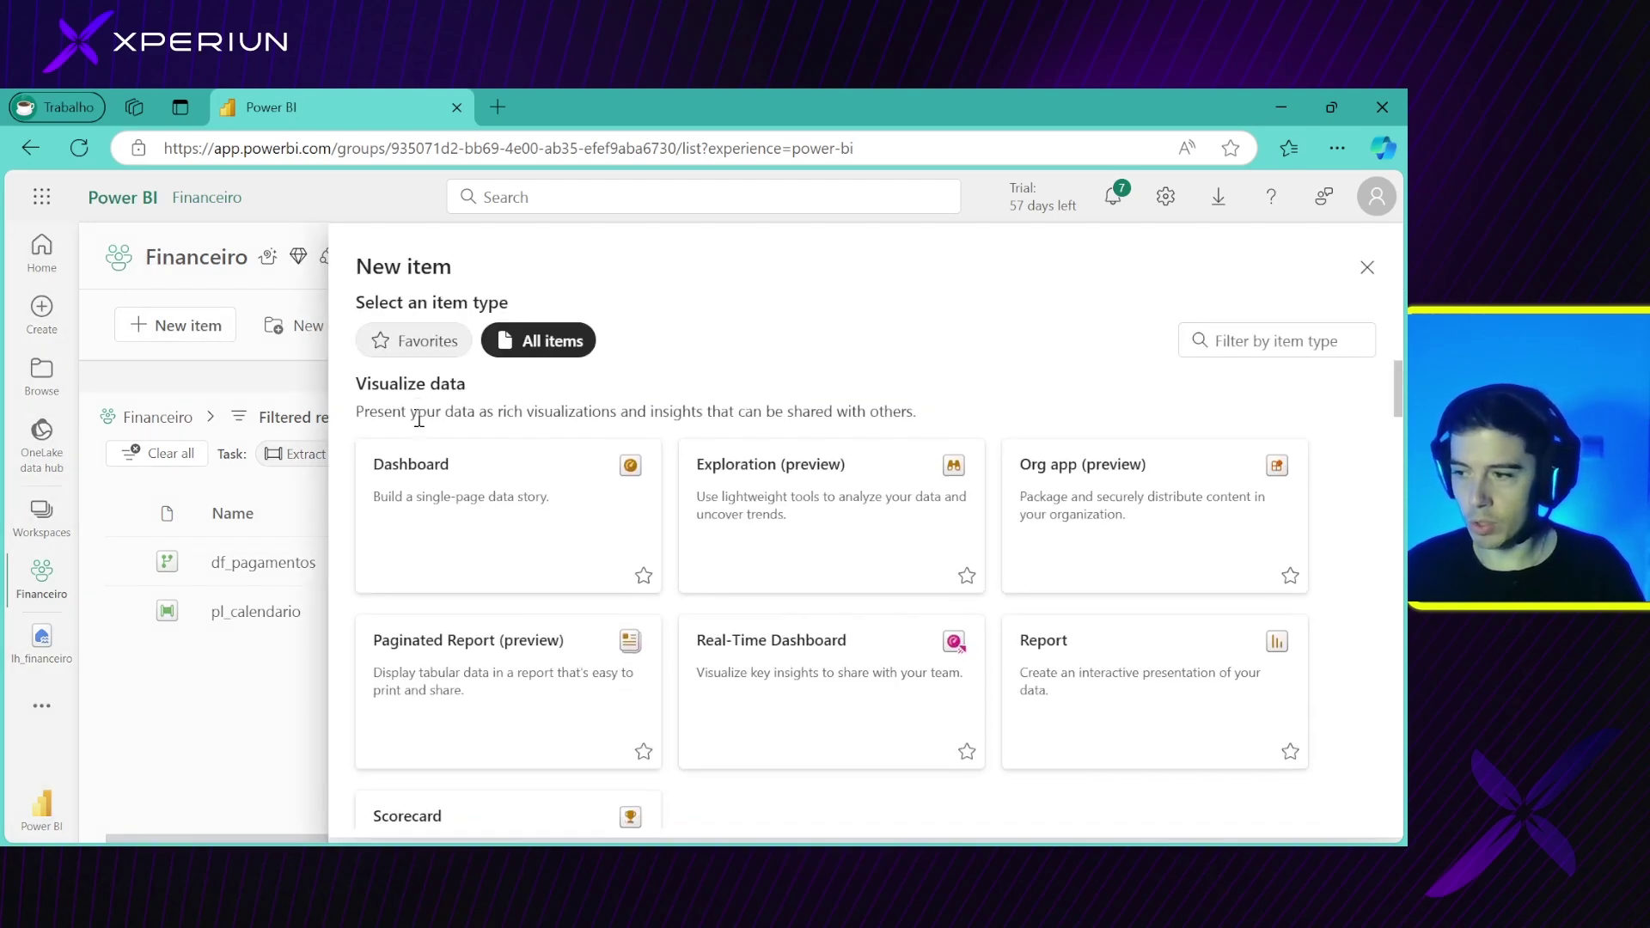
pyautogui.scroll(-2, 439, 574)
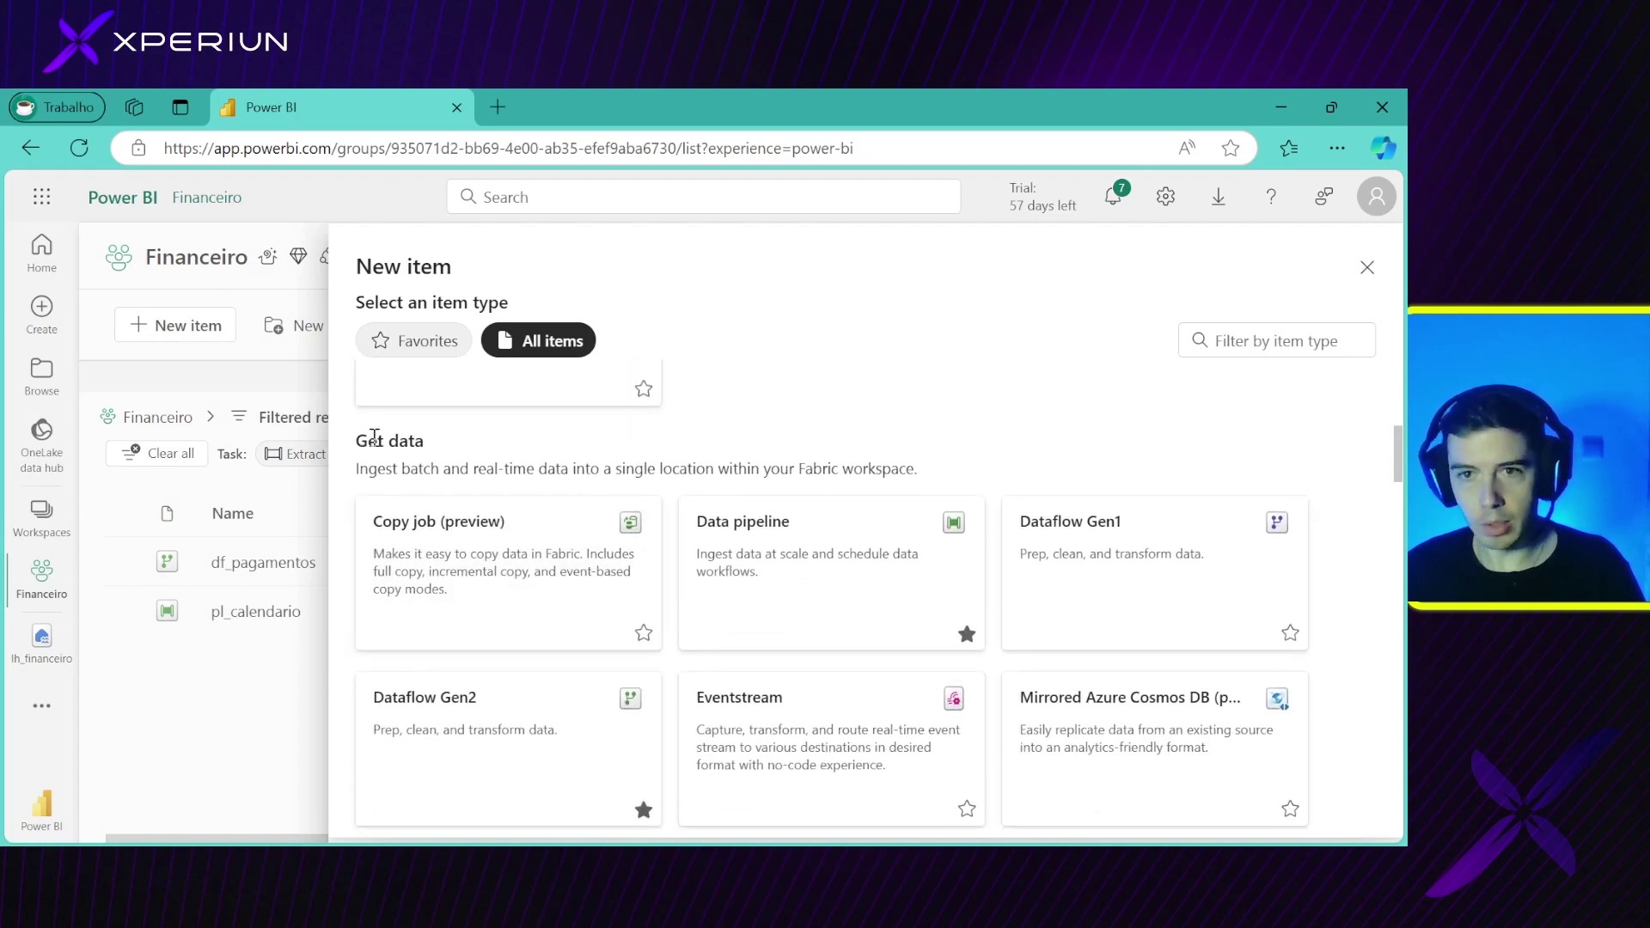
pyautogui.moveTo(367, 441); pyautogui.dragTo(406, 444)
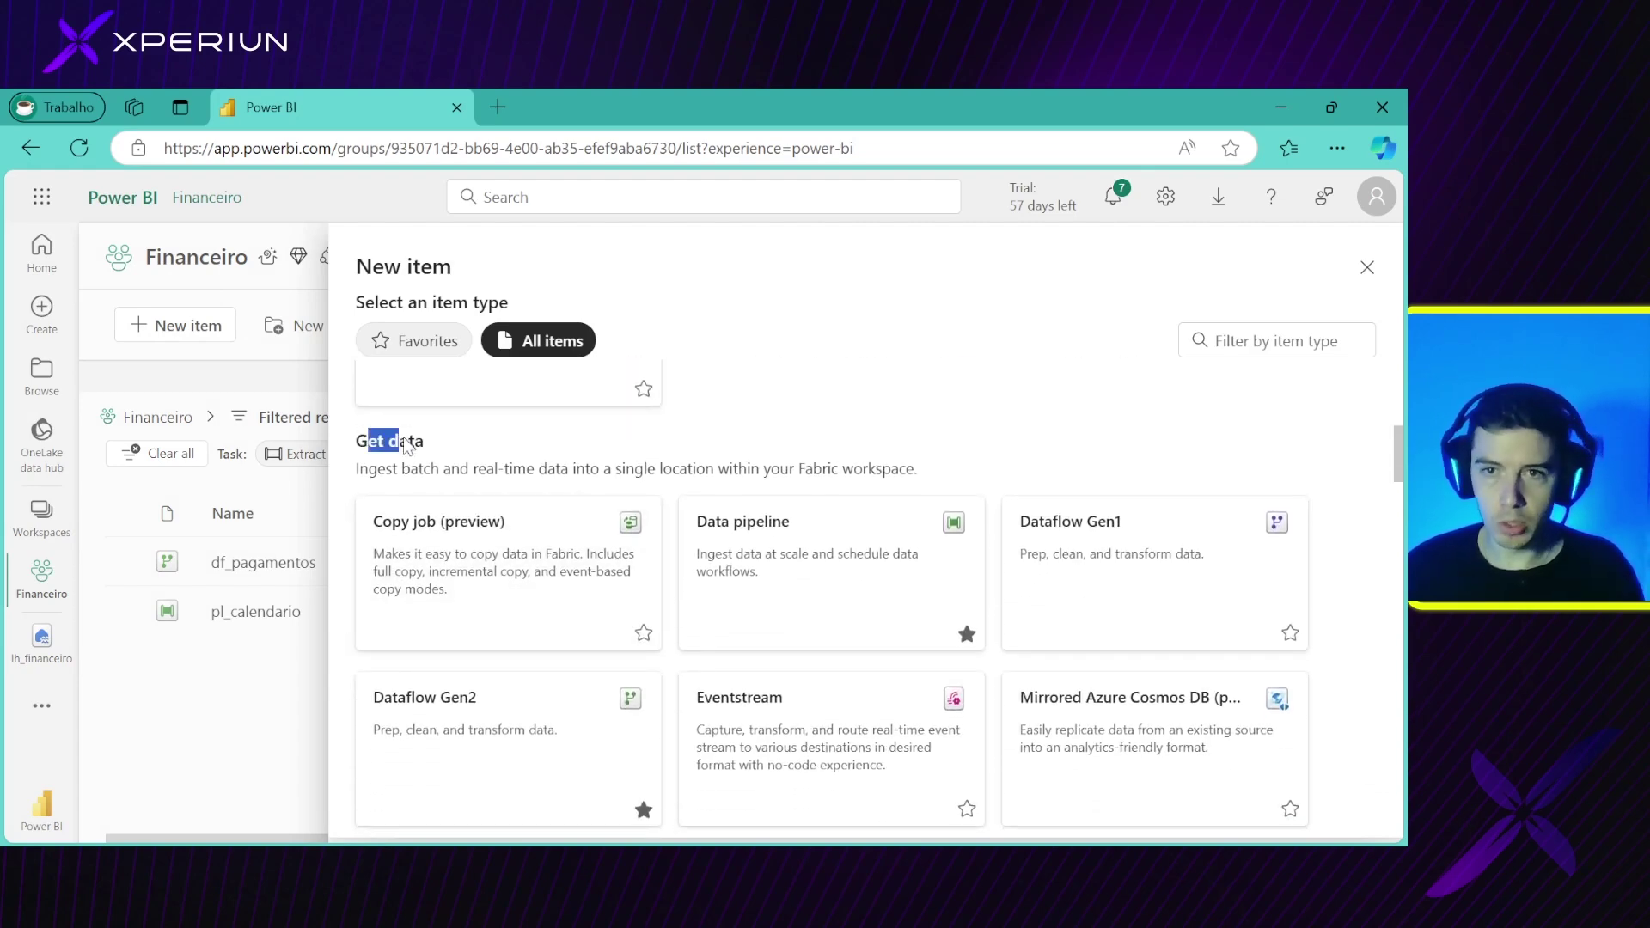
pyautogui.click(451, 458)
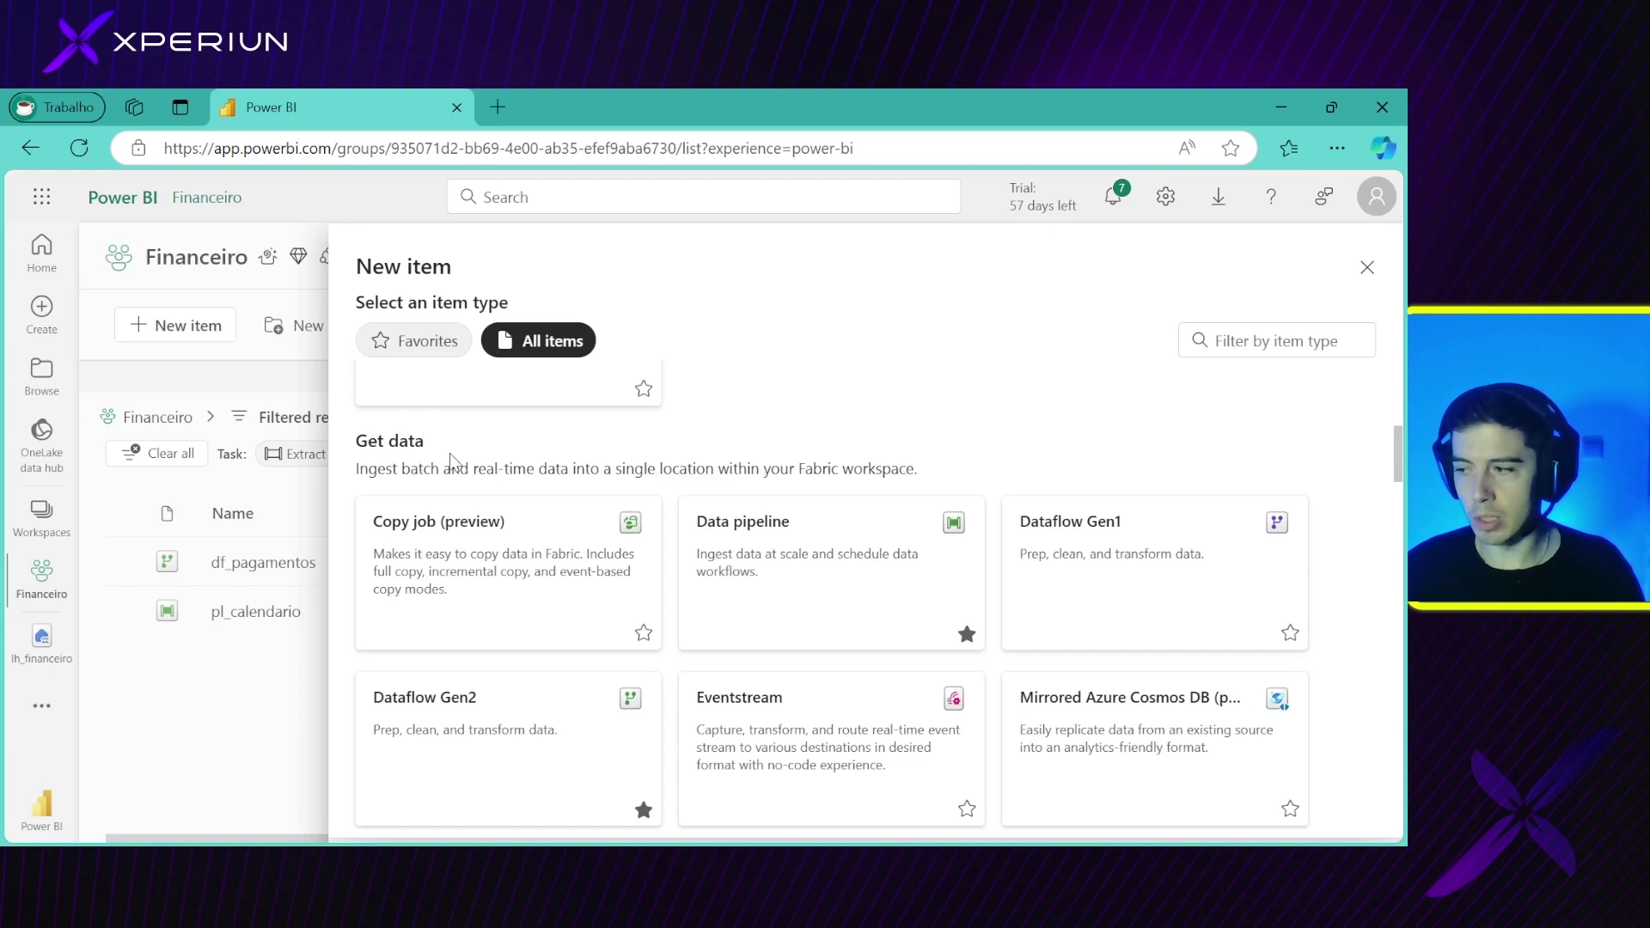
pyautogui.scroll(-1, 450, 458)
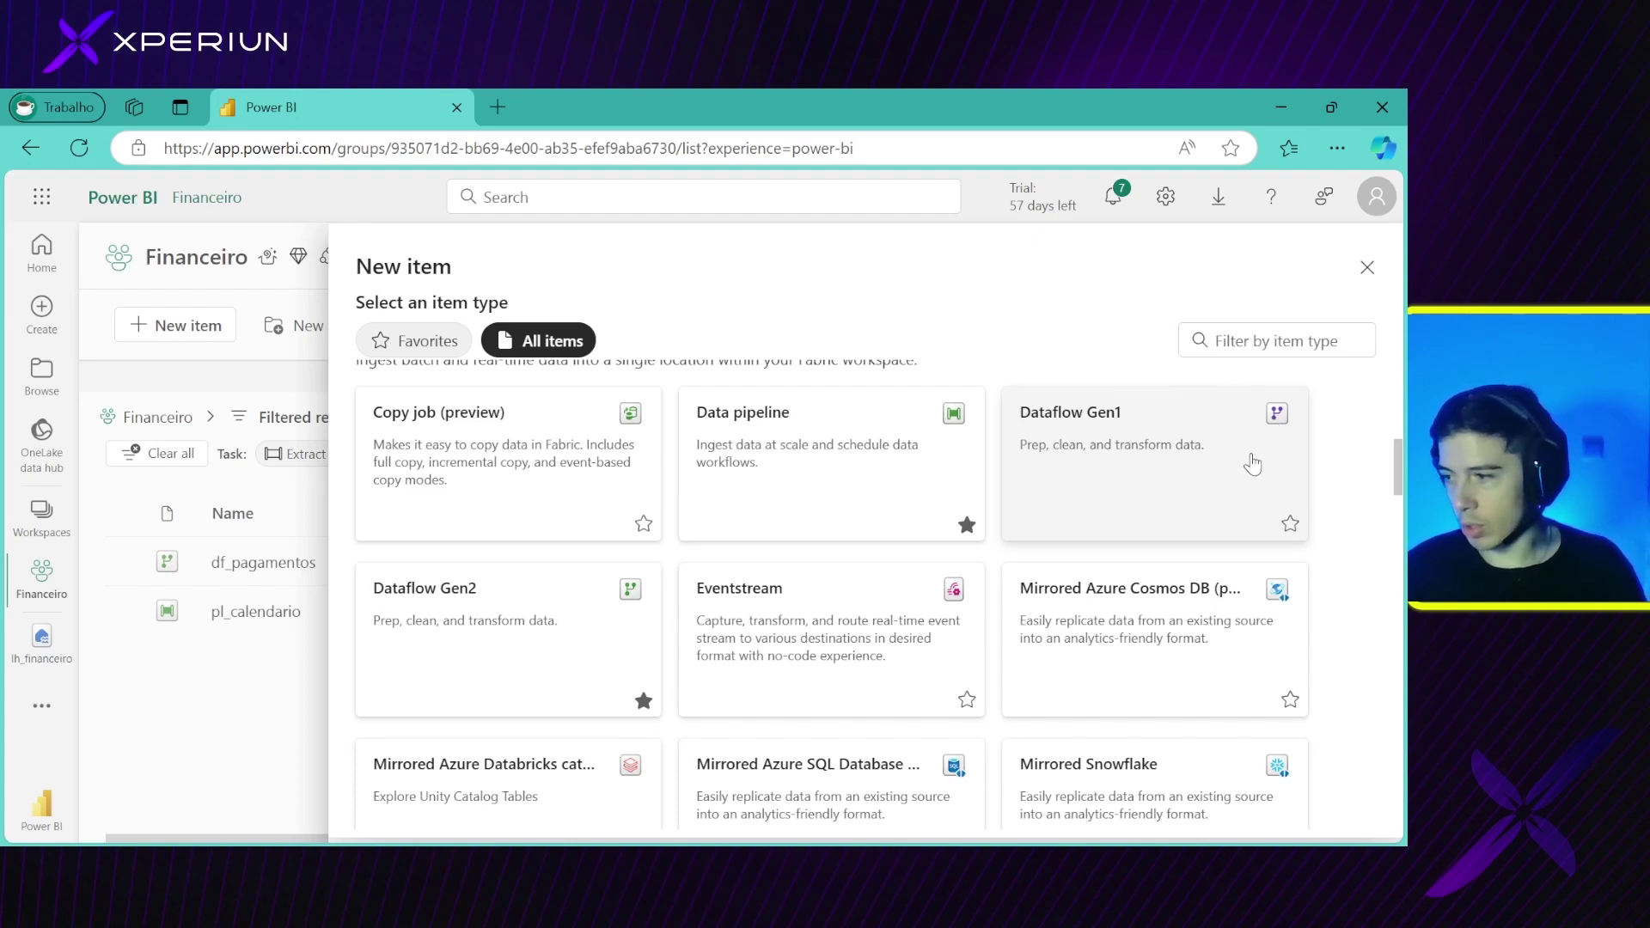
pyautogui.scroll(-1, 1254, 473)
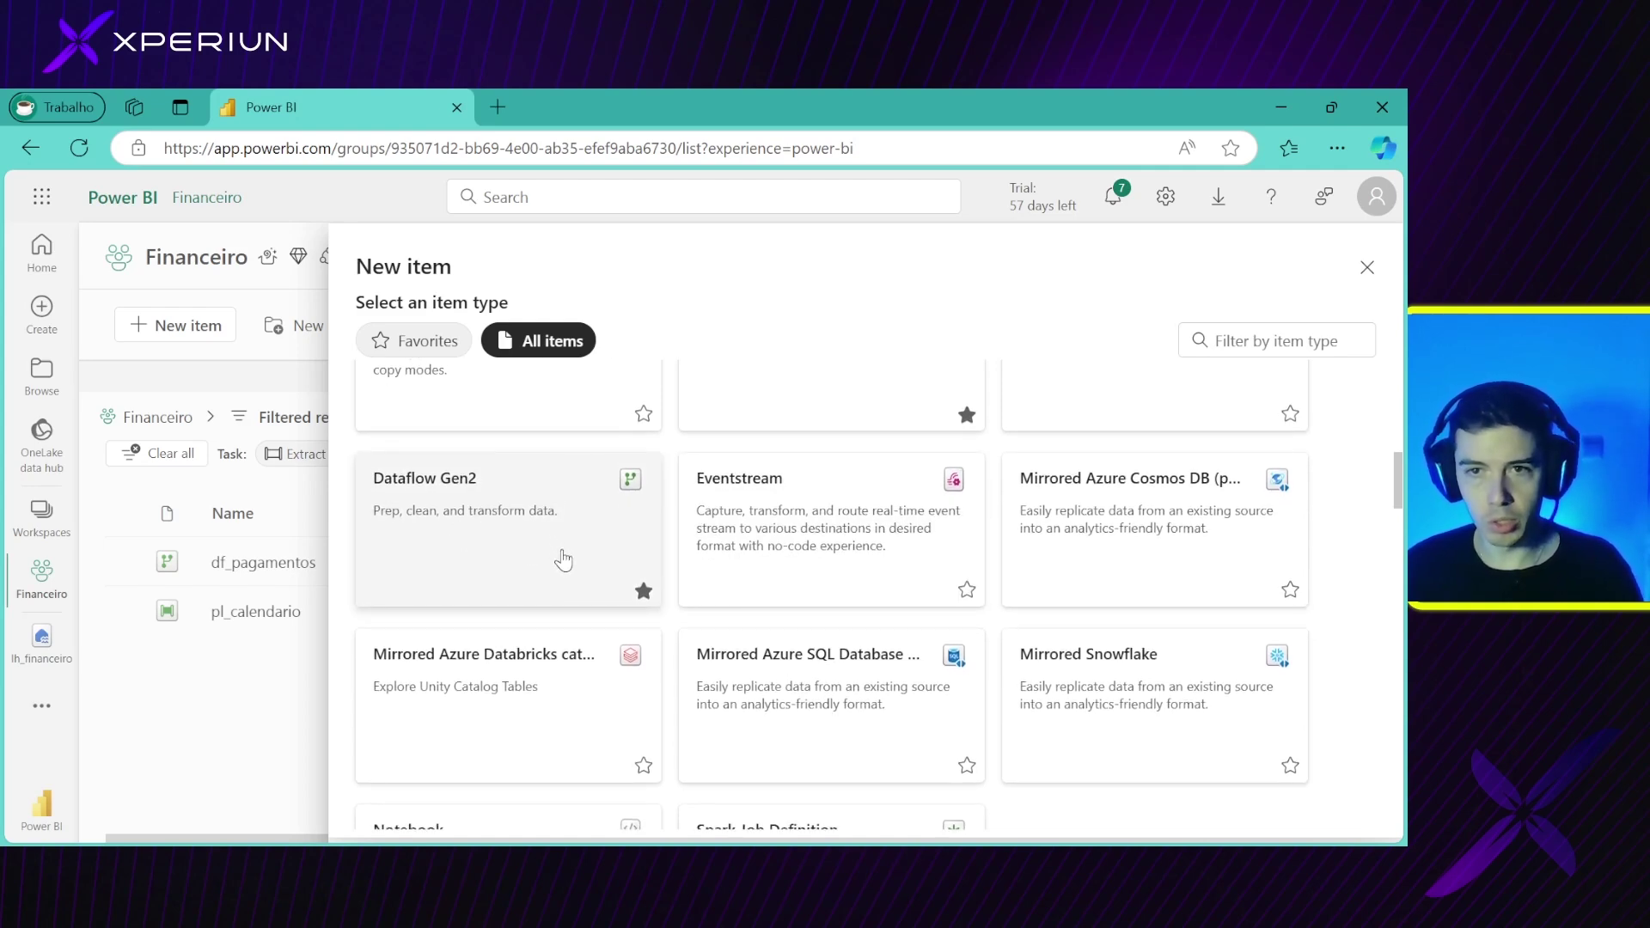
pyautogui.scroll(4, 561, 557)
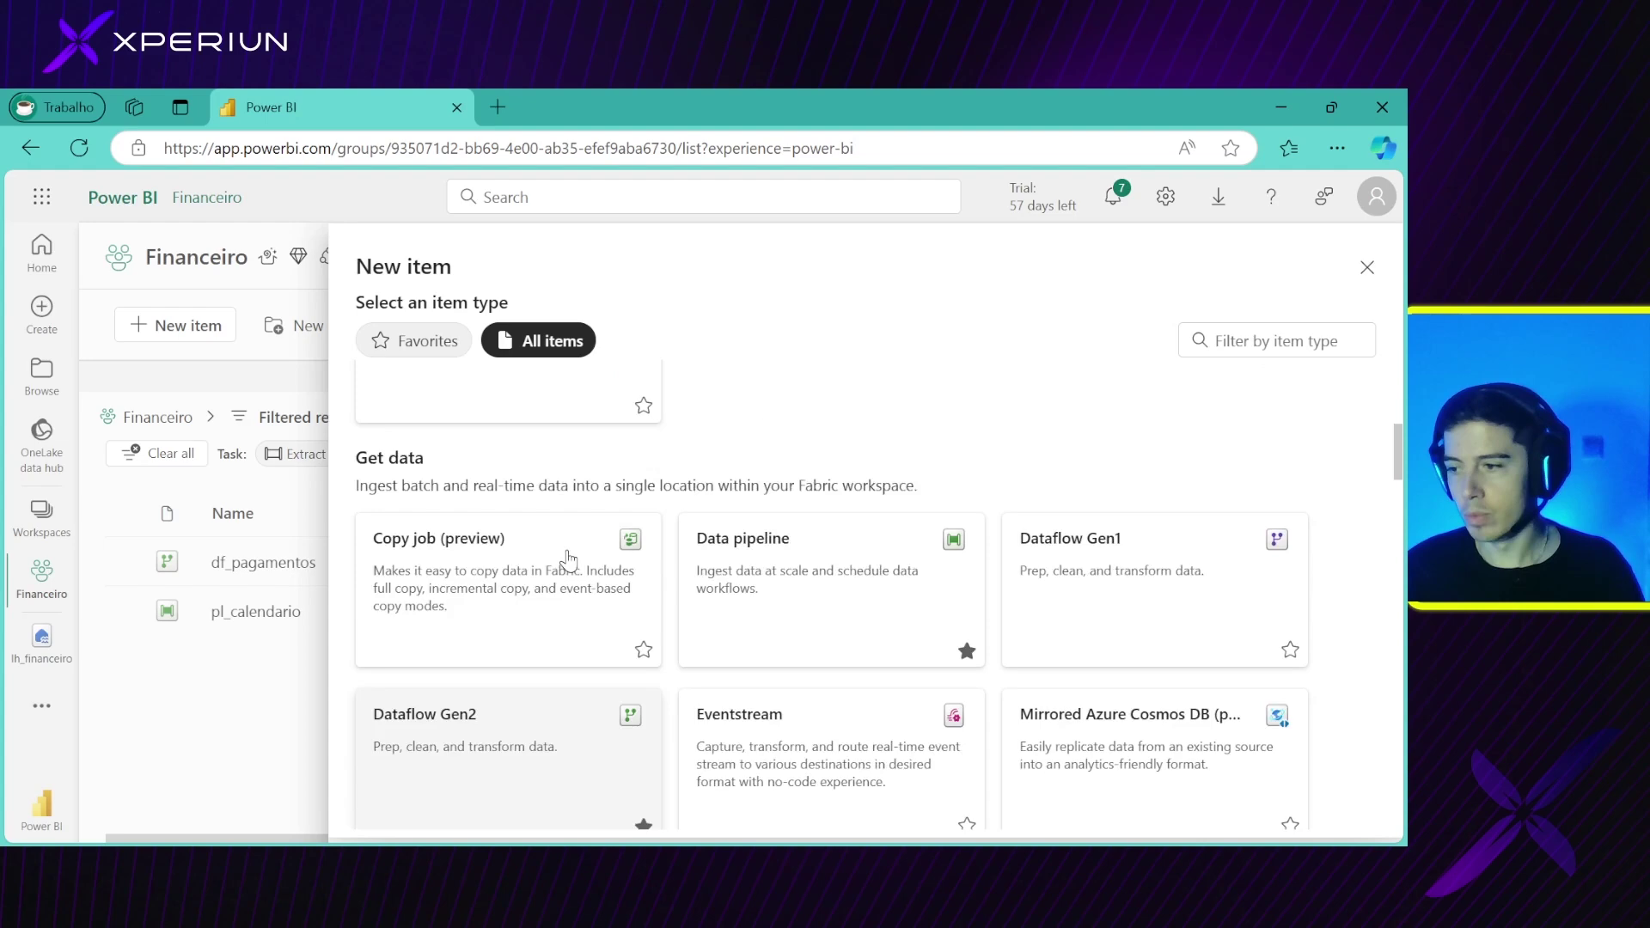
pyautogui.click(1367, 267)
# Open the df_pagamentos dataflow and view the FolderPath parameter in its Parametros query group
pyautogui.click(284, 563)
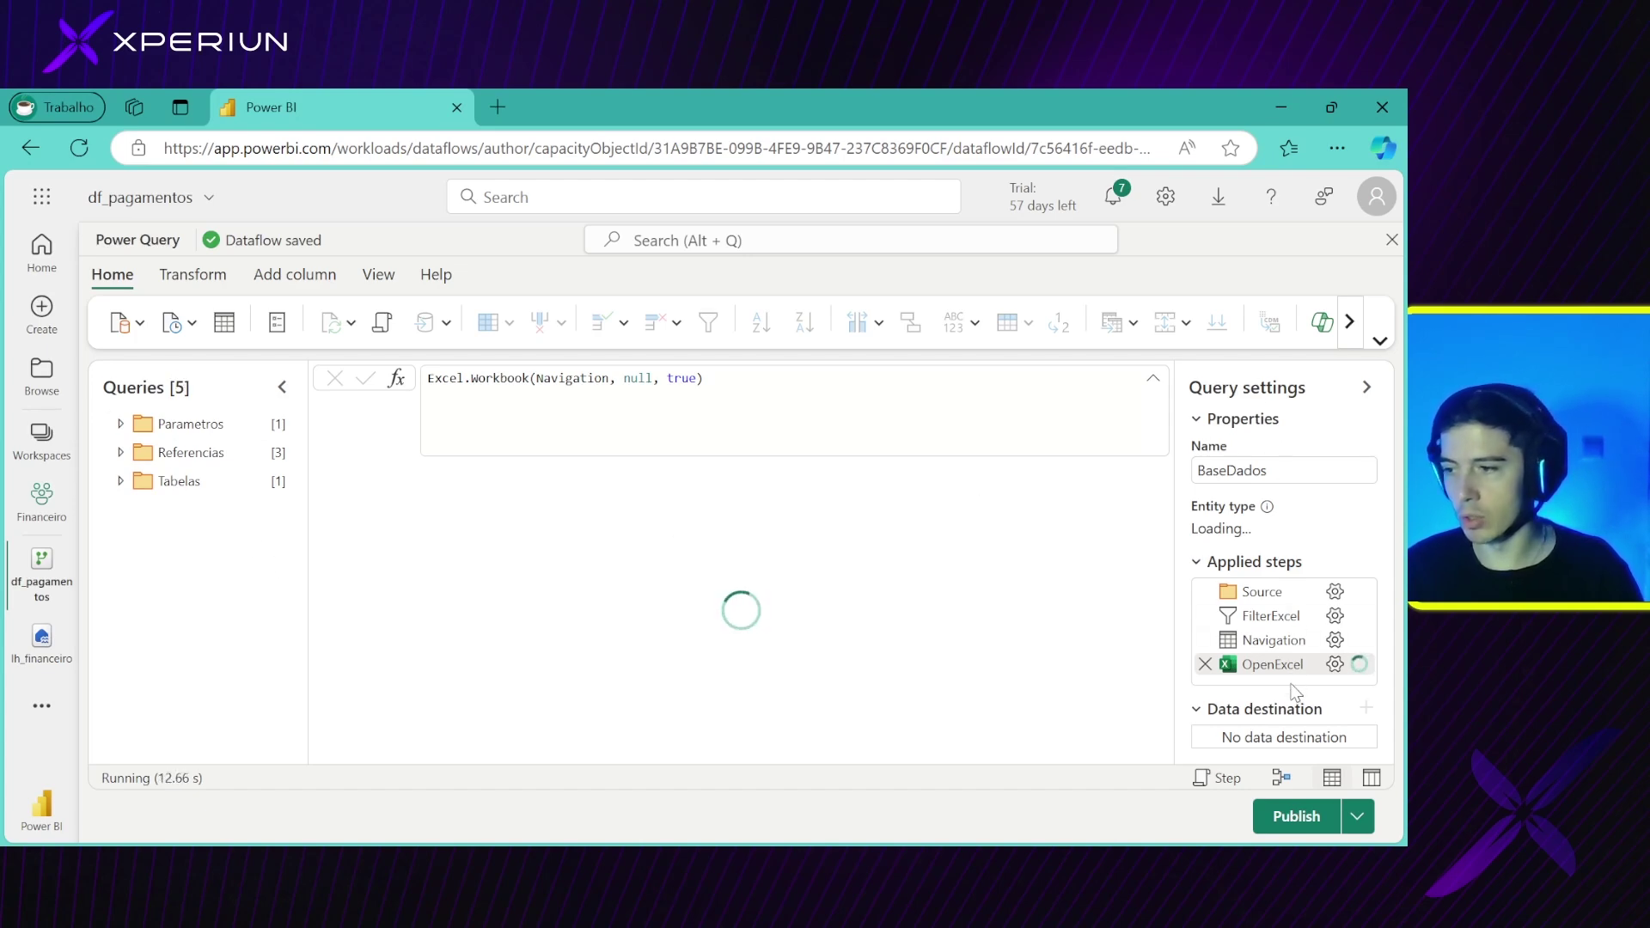
pyautogui.click(119, 425)
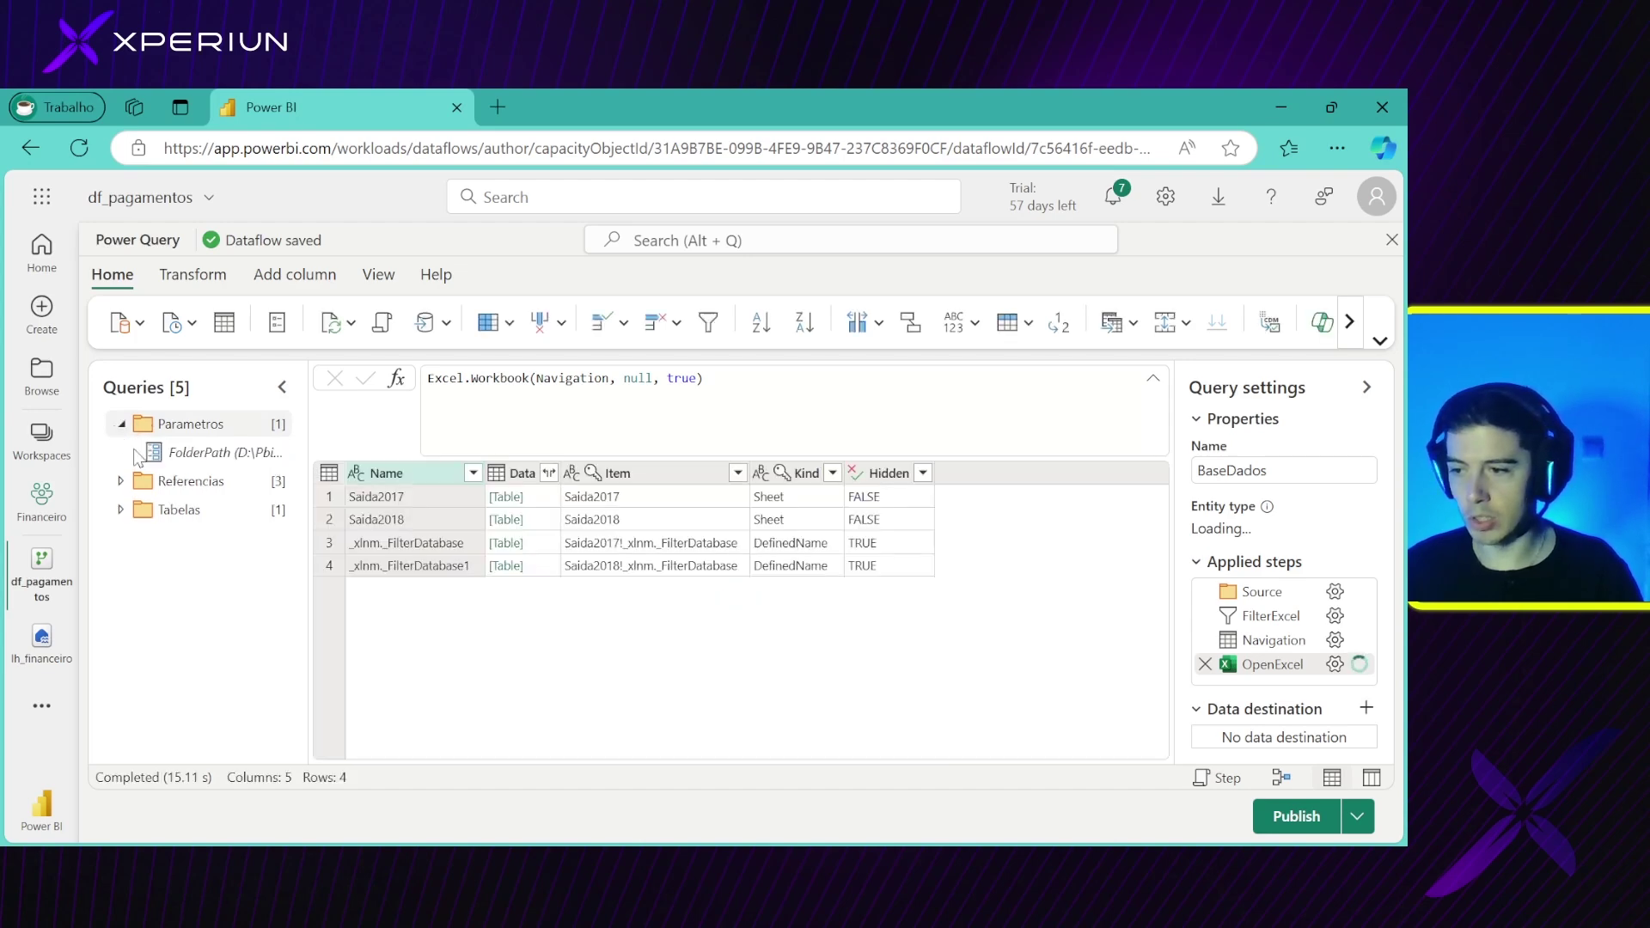
pyautogui.click(181, 458)
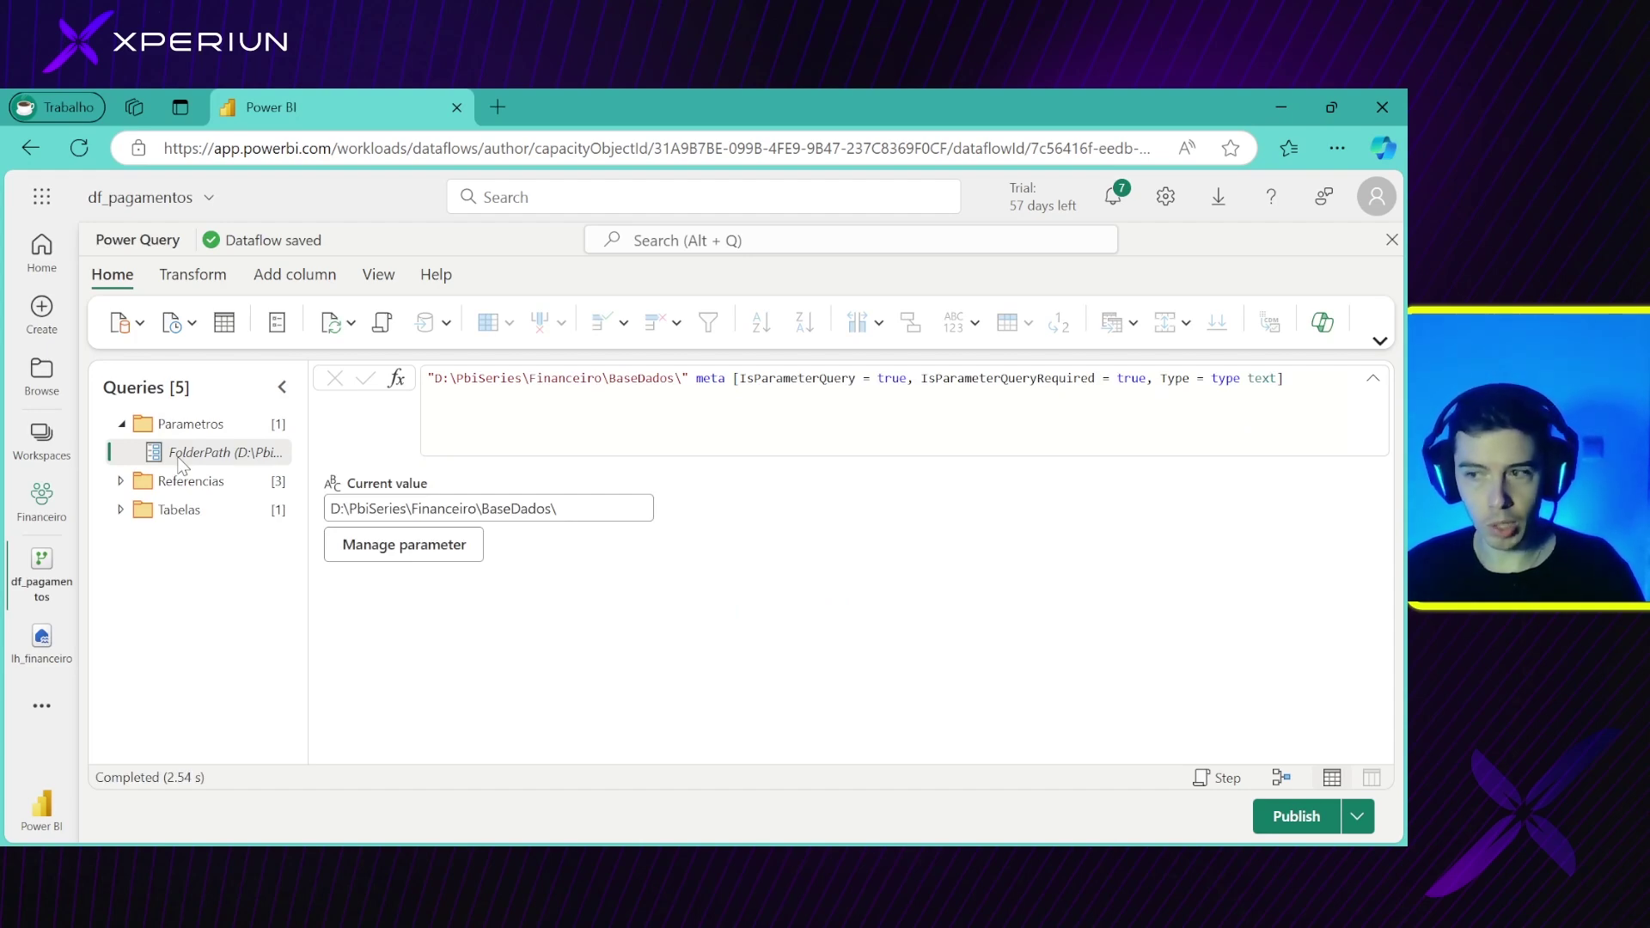
# Review the BaseDados, Saida2017 and Saida2018 queries in the Referencias group, including the Saida2017 and Saida2018 entries in BaseDados
pyautogui.click(121, 483)
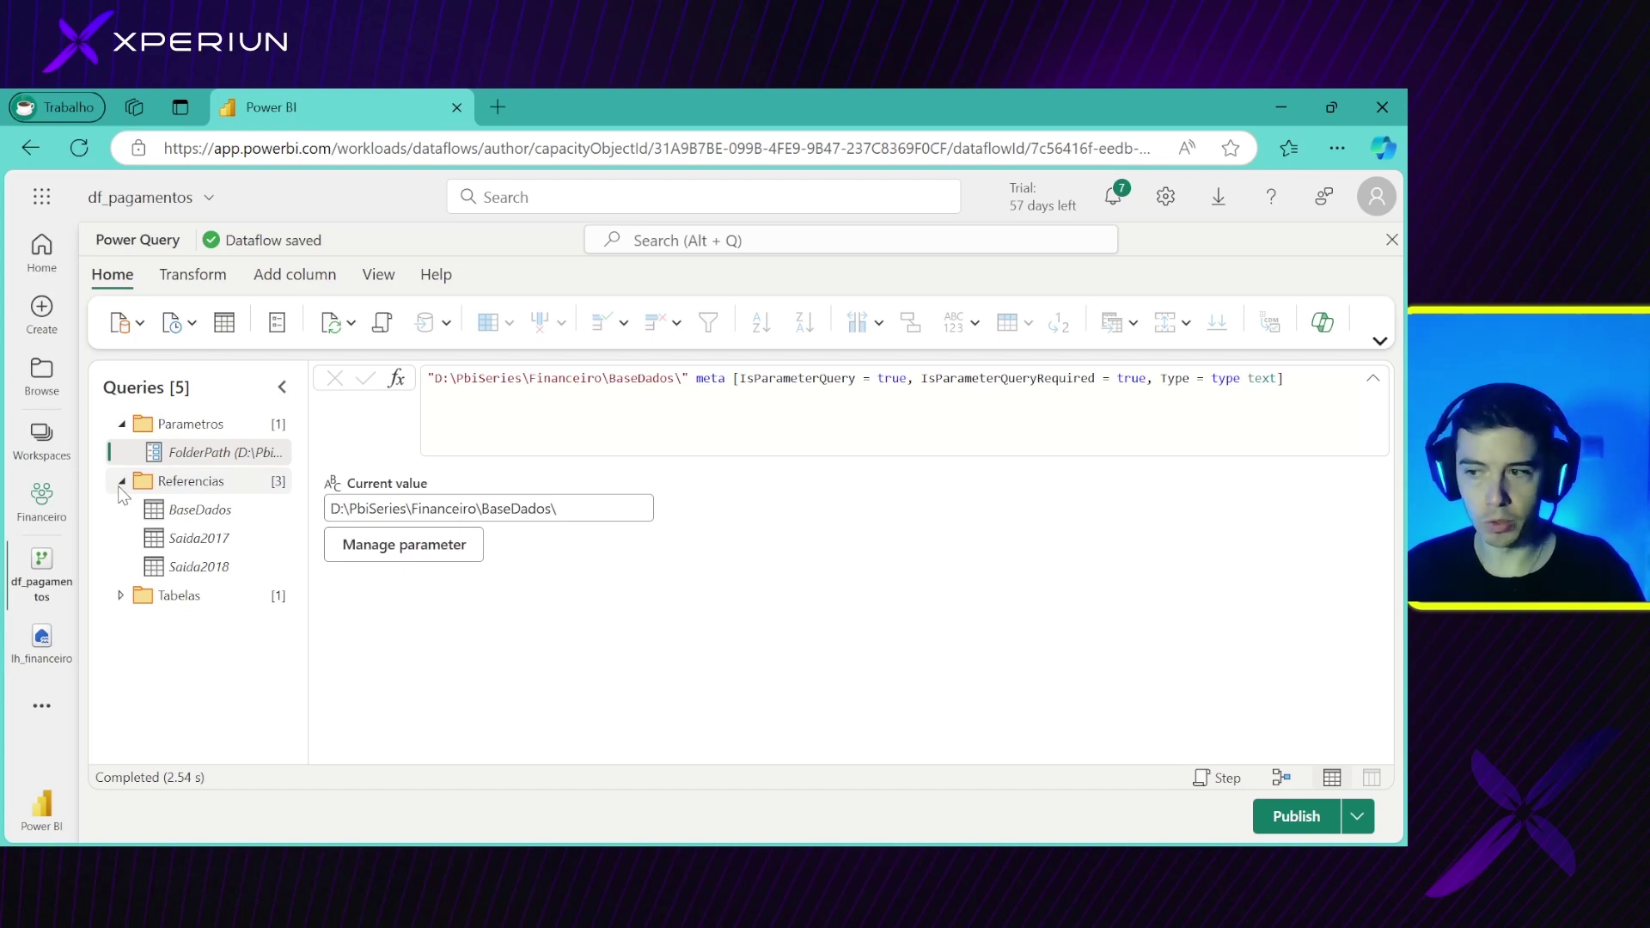
pyautogui.click(191, 511)
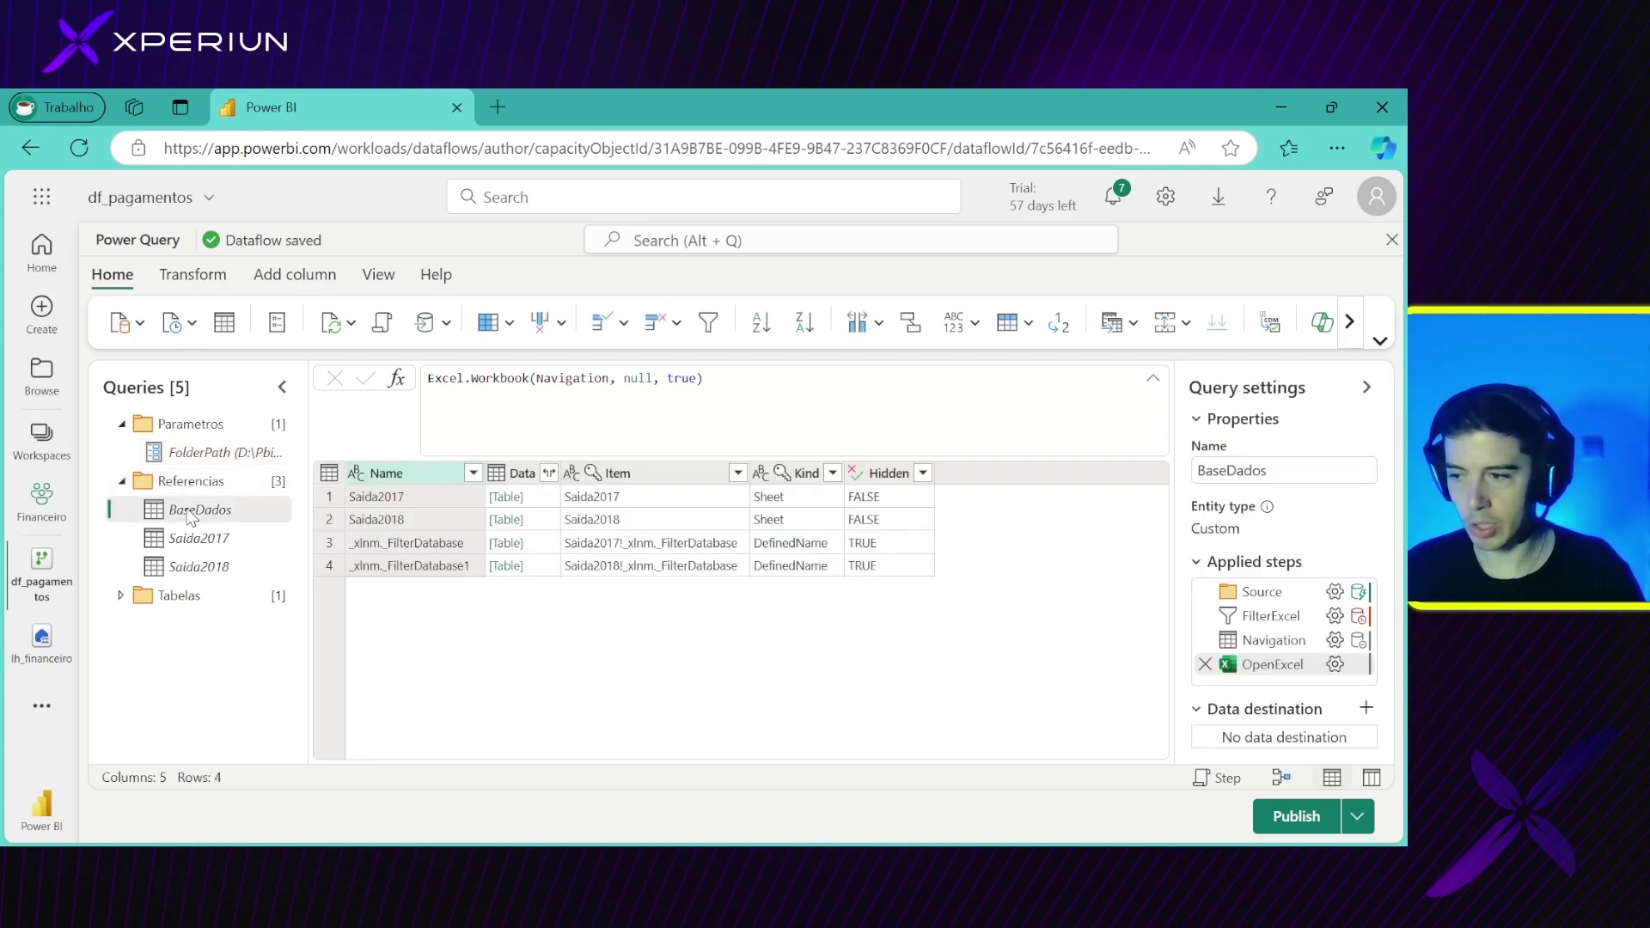
pyautogui.click(402, 498)
pyautogui.click(406, 520)
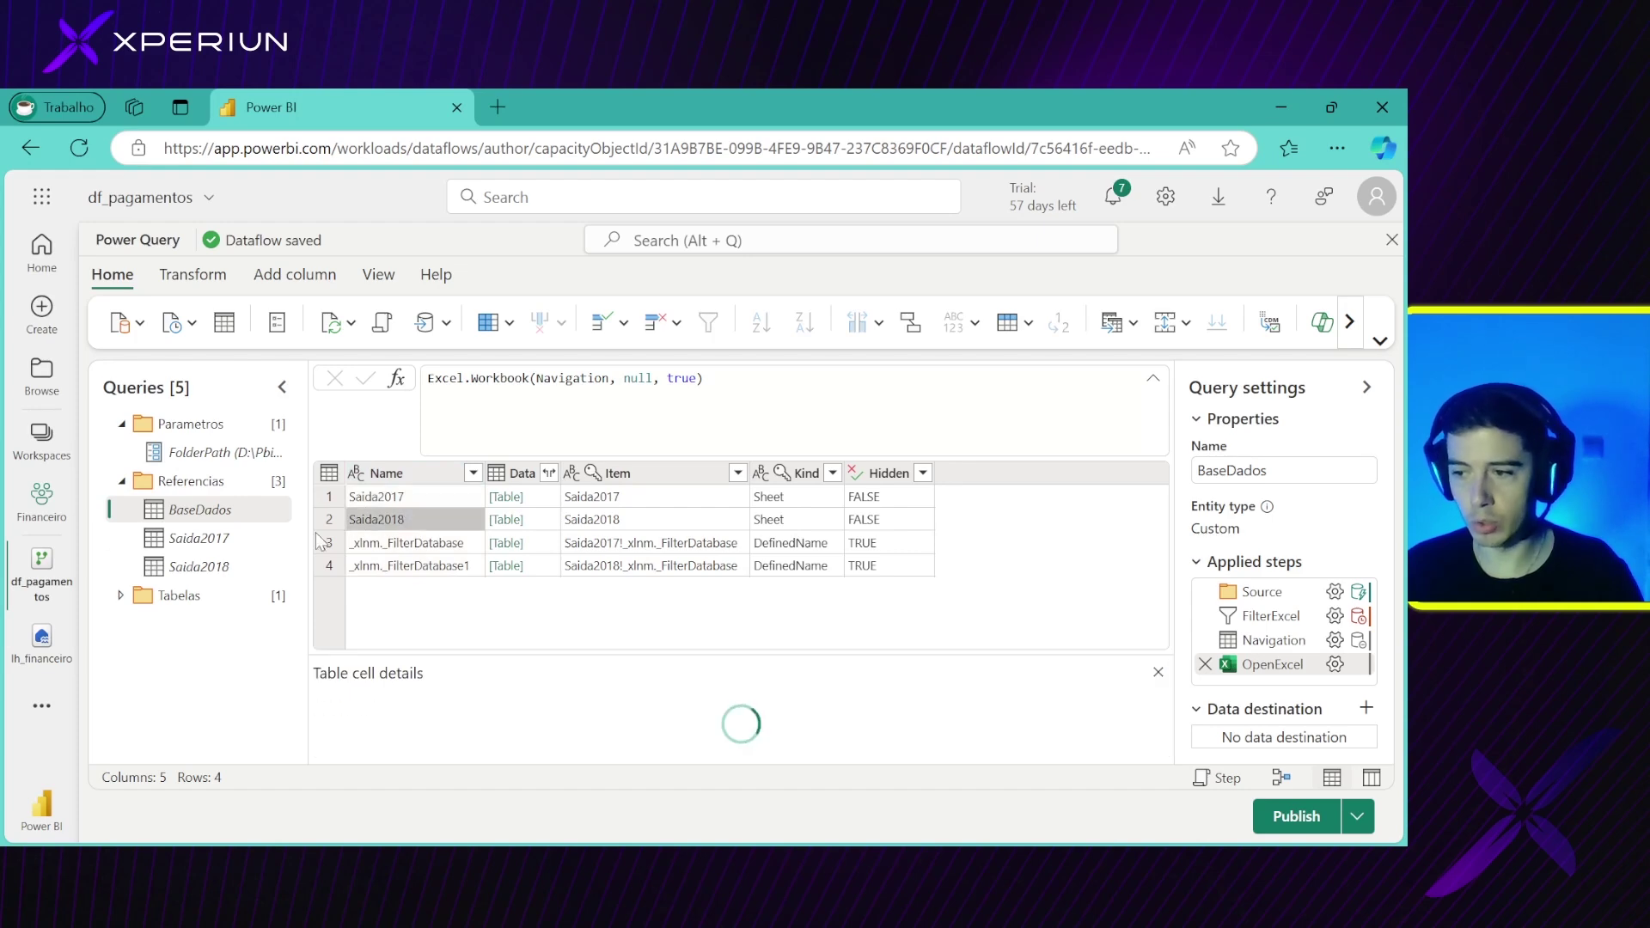
pyautogui.click(198, 539)
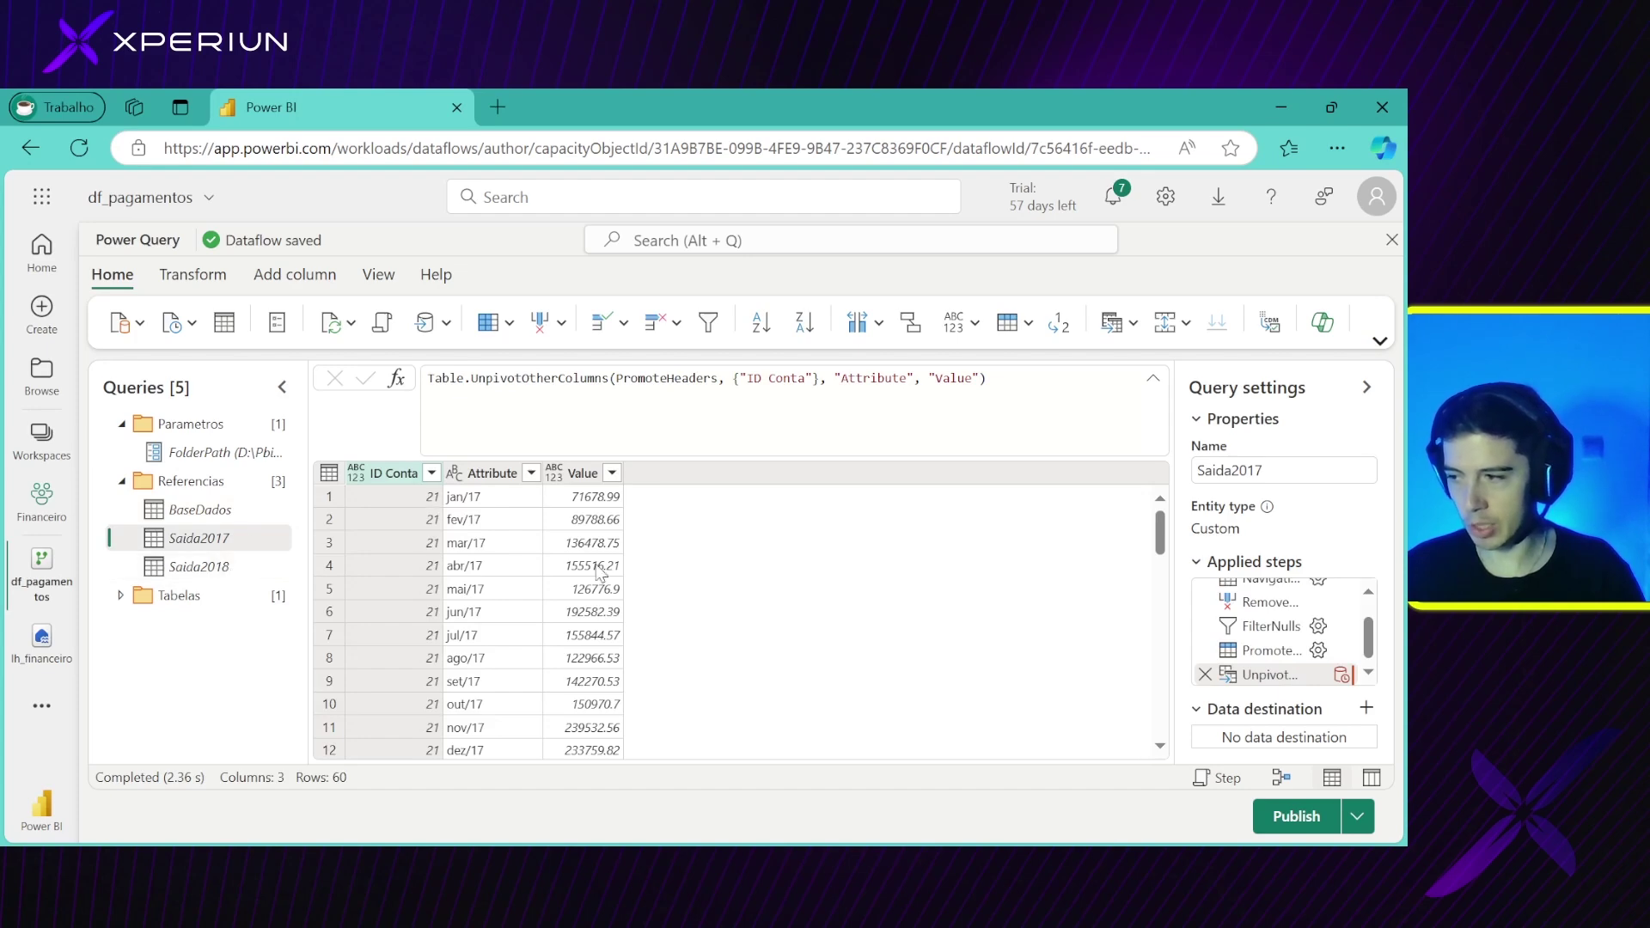
pyautogui.click(183, 572)
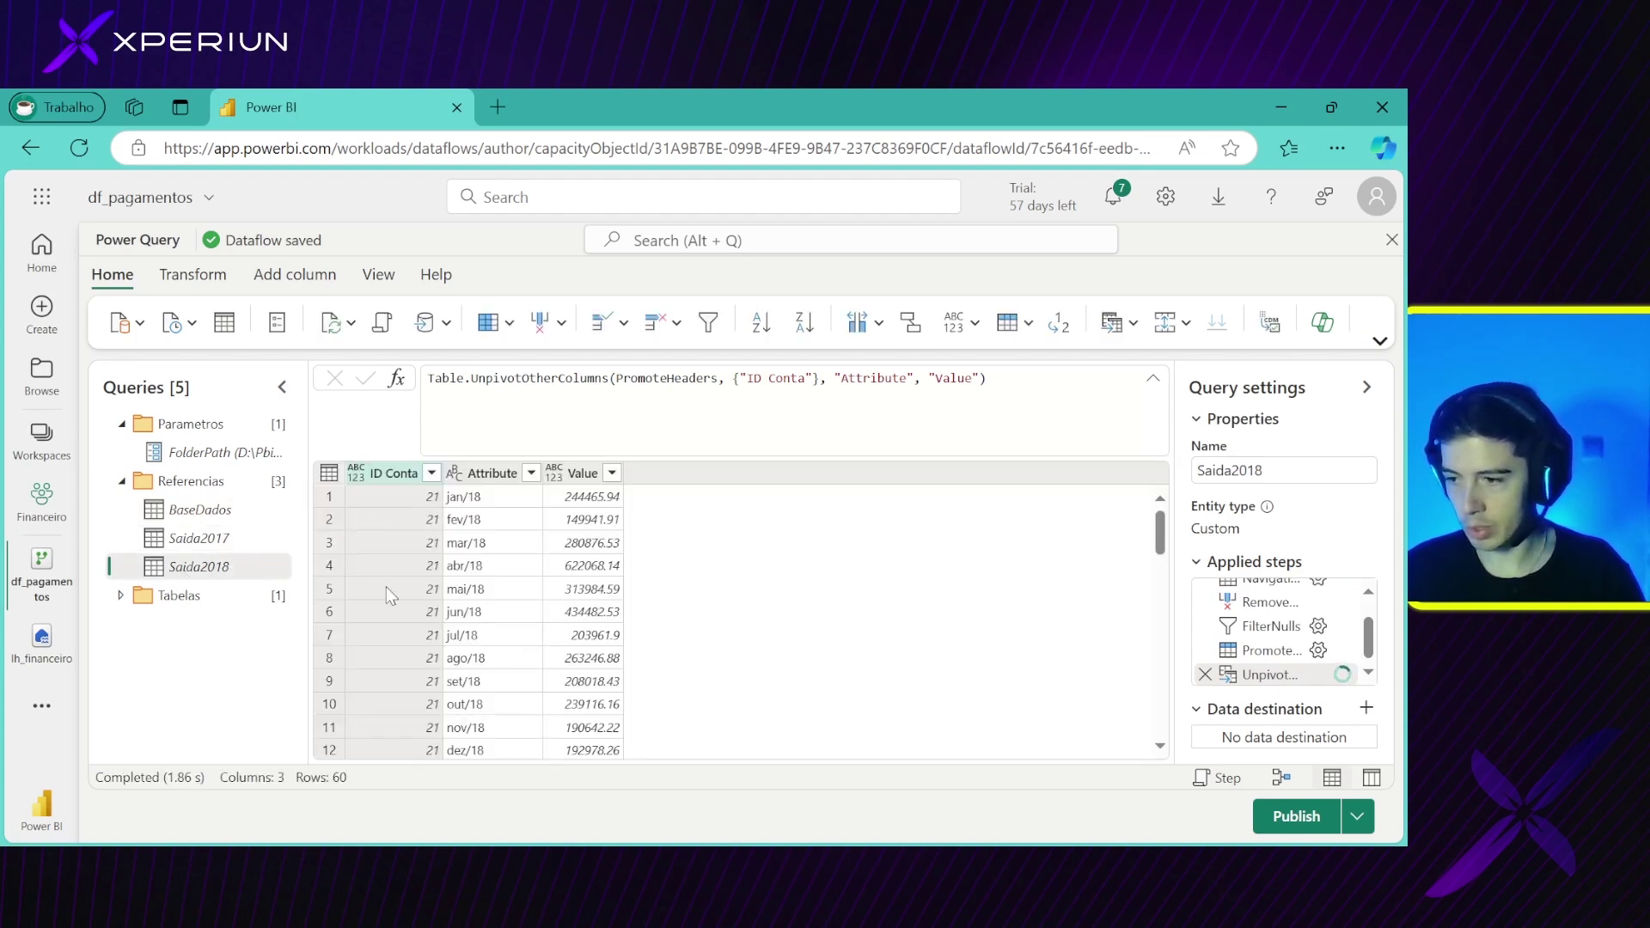
# Review the fact_pagamentos query in the Tabelas group, its applied steps and its data destination, and revisit the FolderPath parameter
pyautogui.click(119, 597)
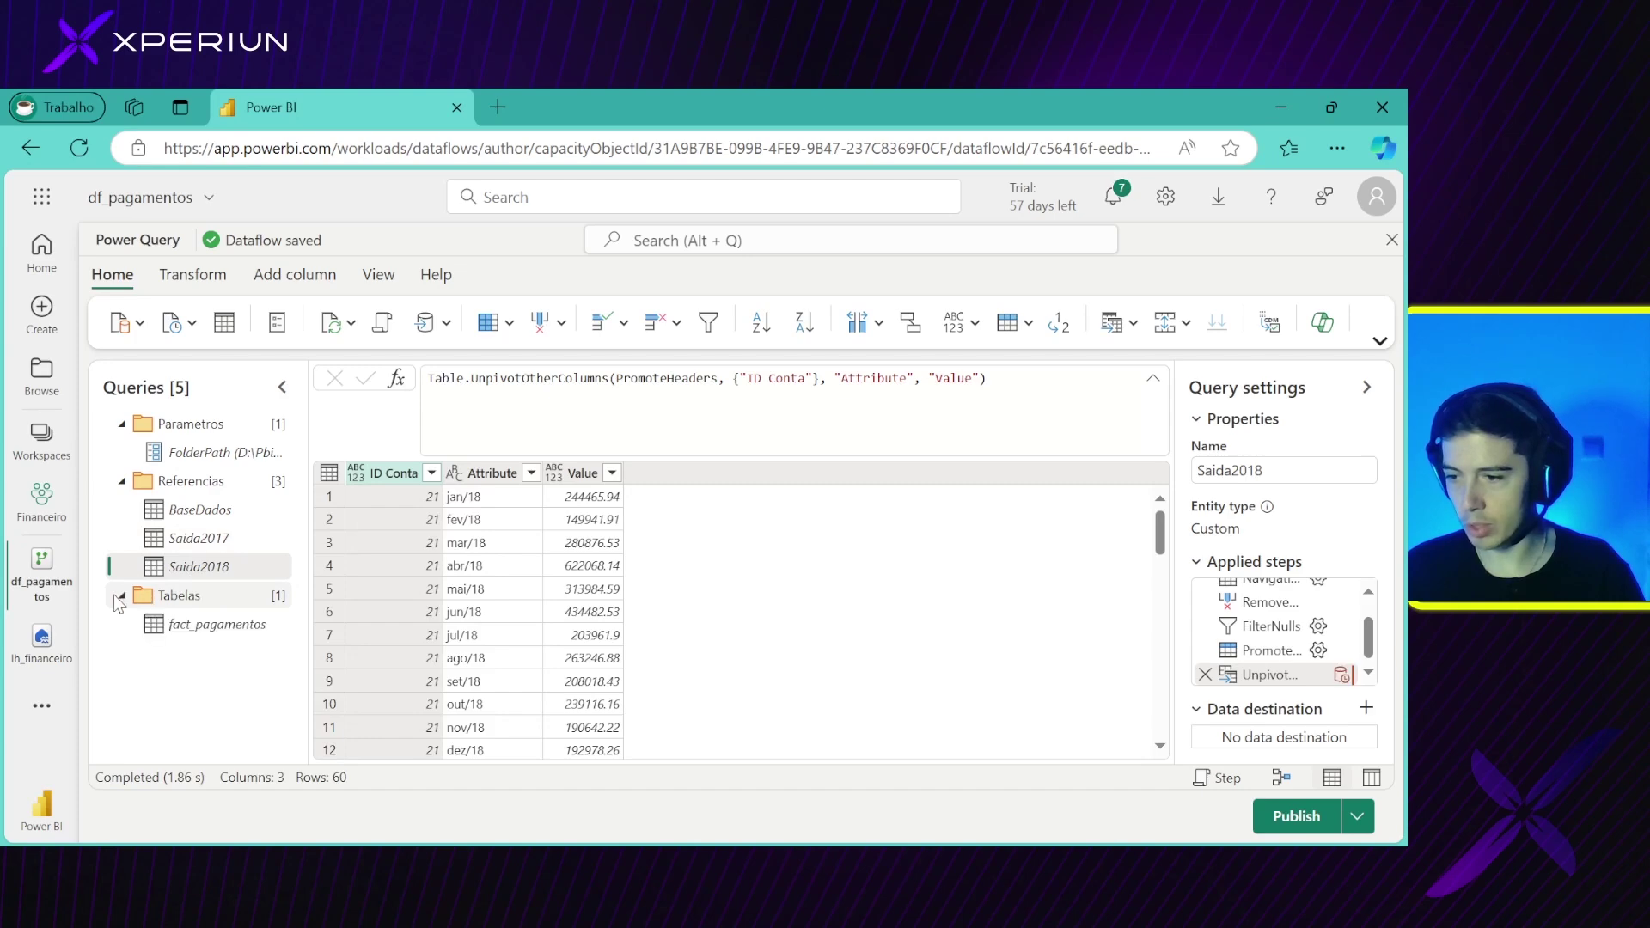
pyautogui.click(156, 624)
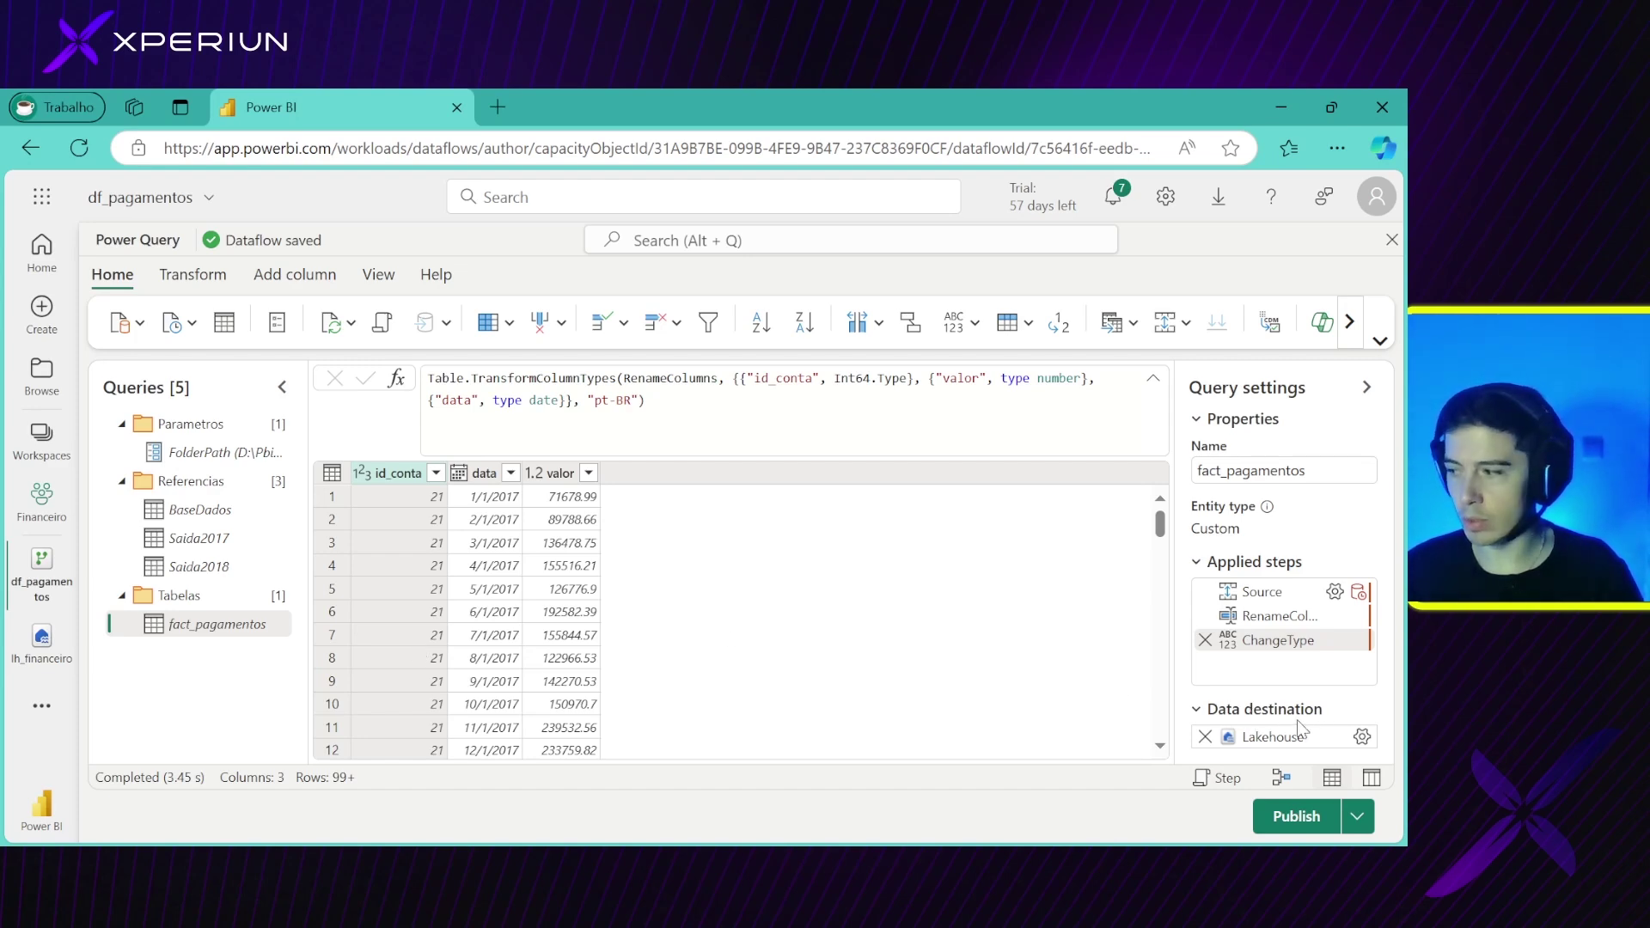
pyautogui.click(219, 455)
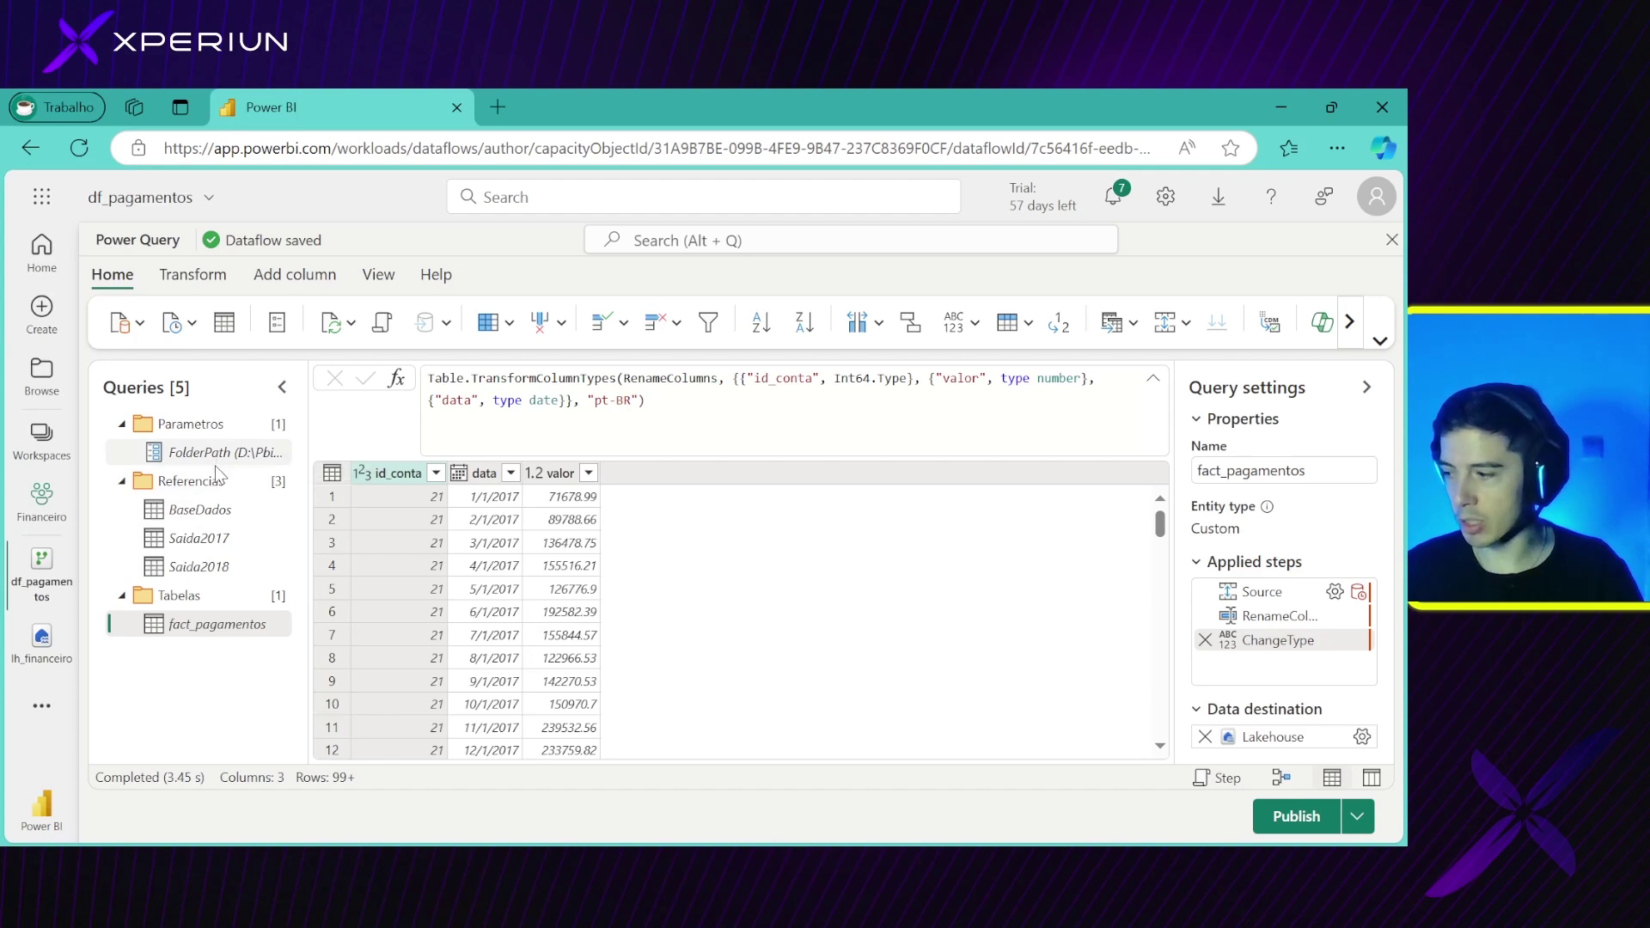
# Review the BaseDados, Saida2017 and Saida2018 queries again, followed by the fact_pagamentos query and its Lakehouse data destination
pyautogui.click(213, 513)
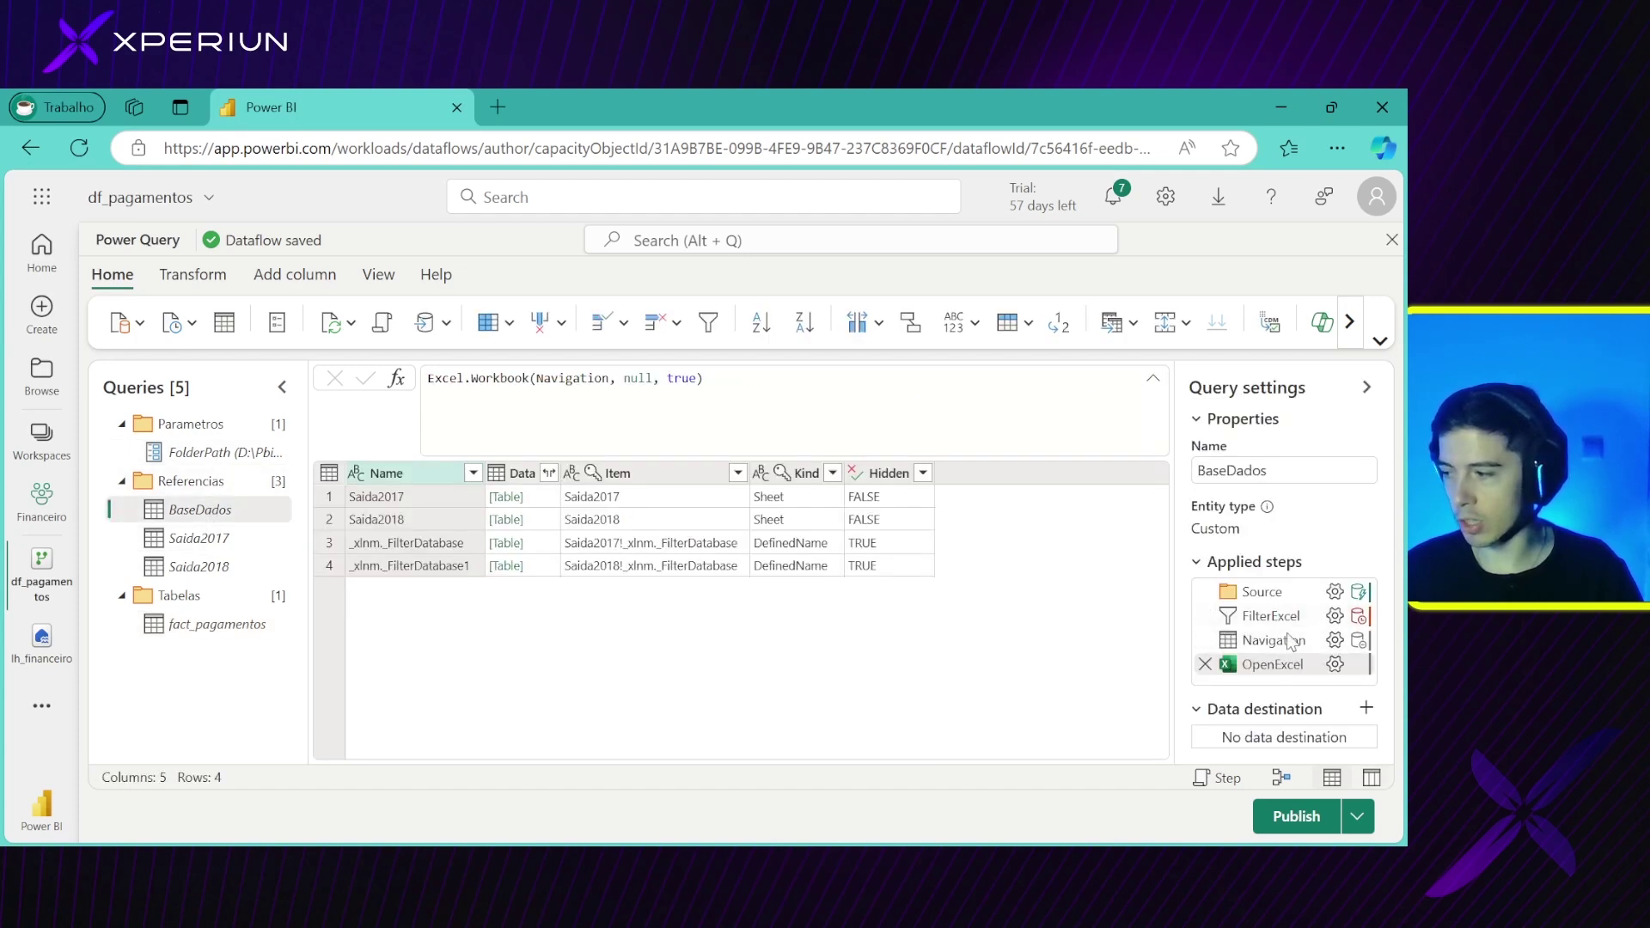
pyautogui.click(225, 541)
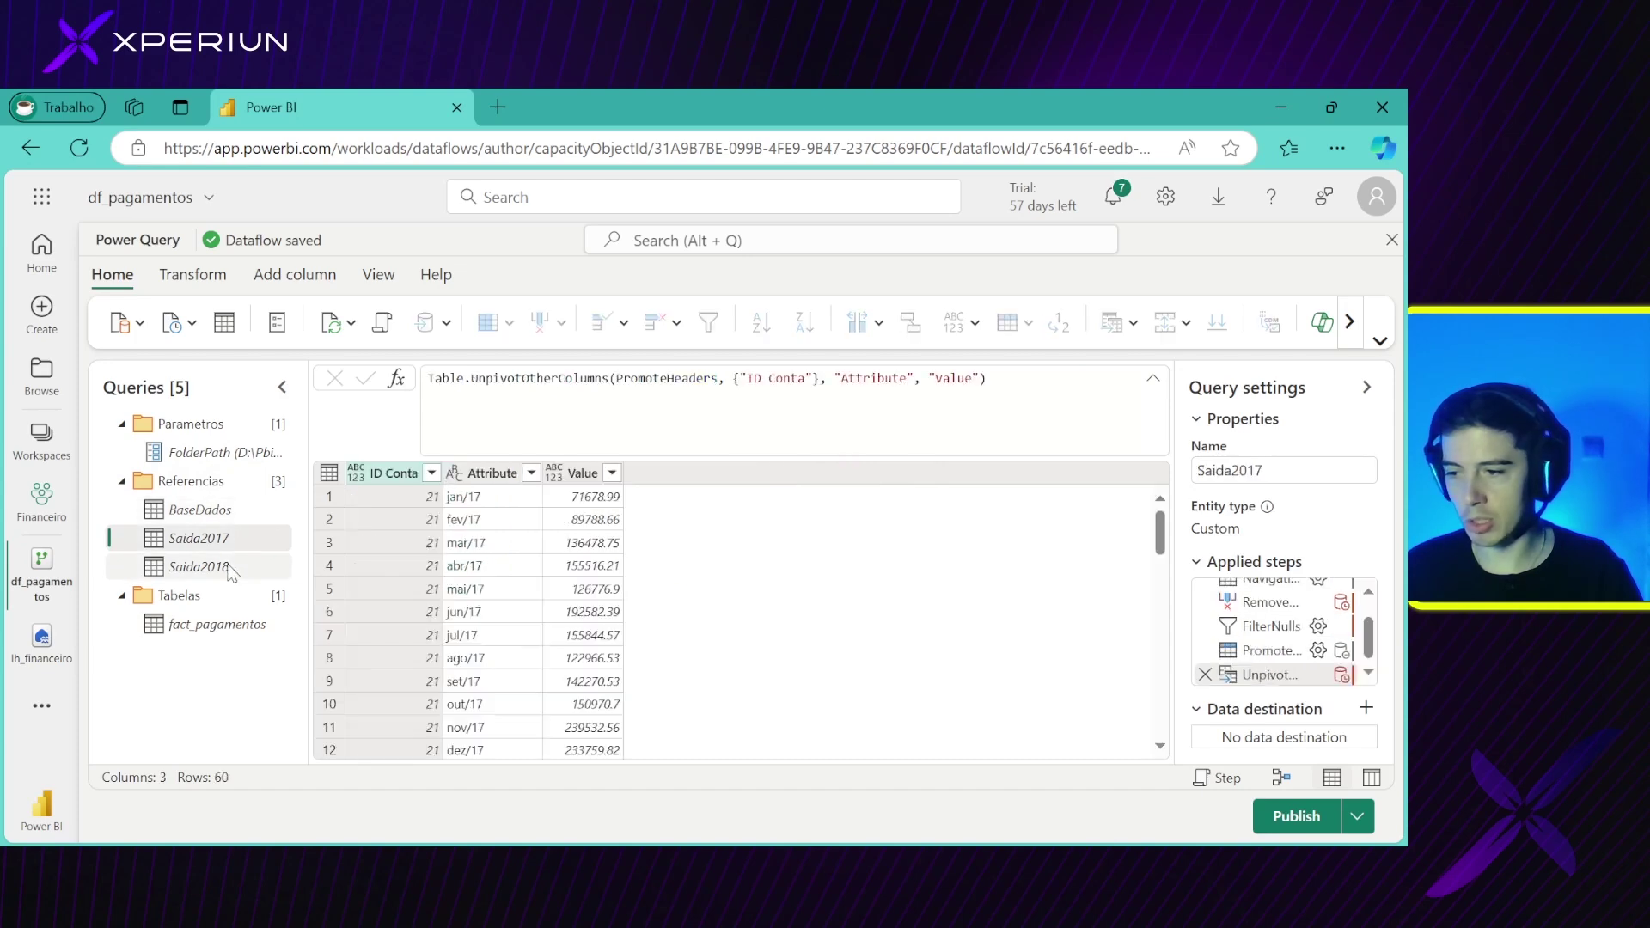
pyautogui.click(231, 571)
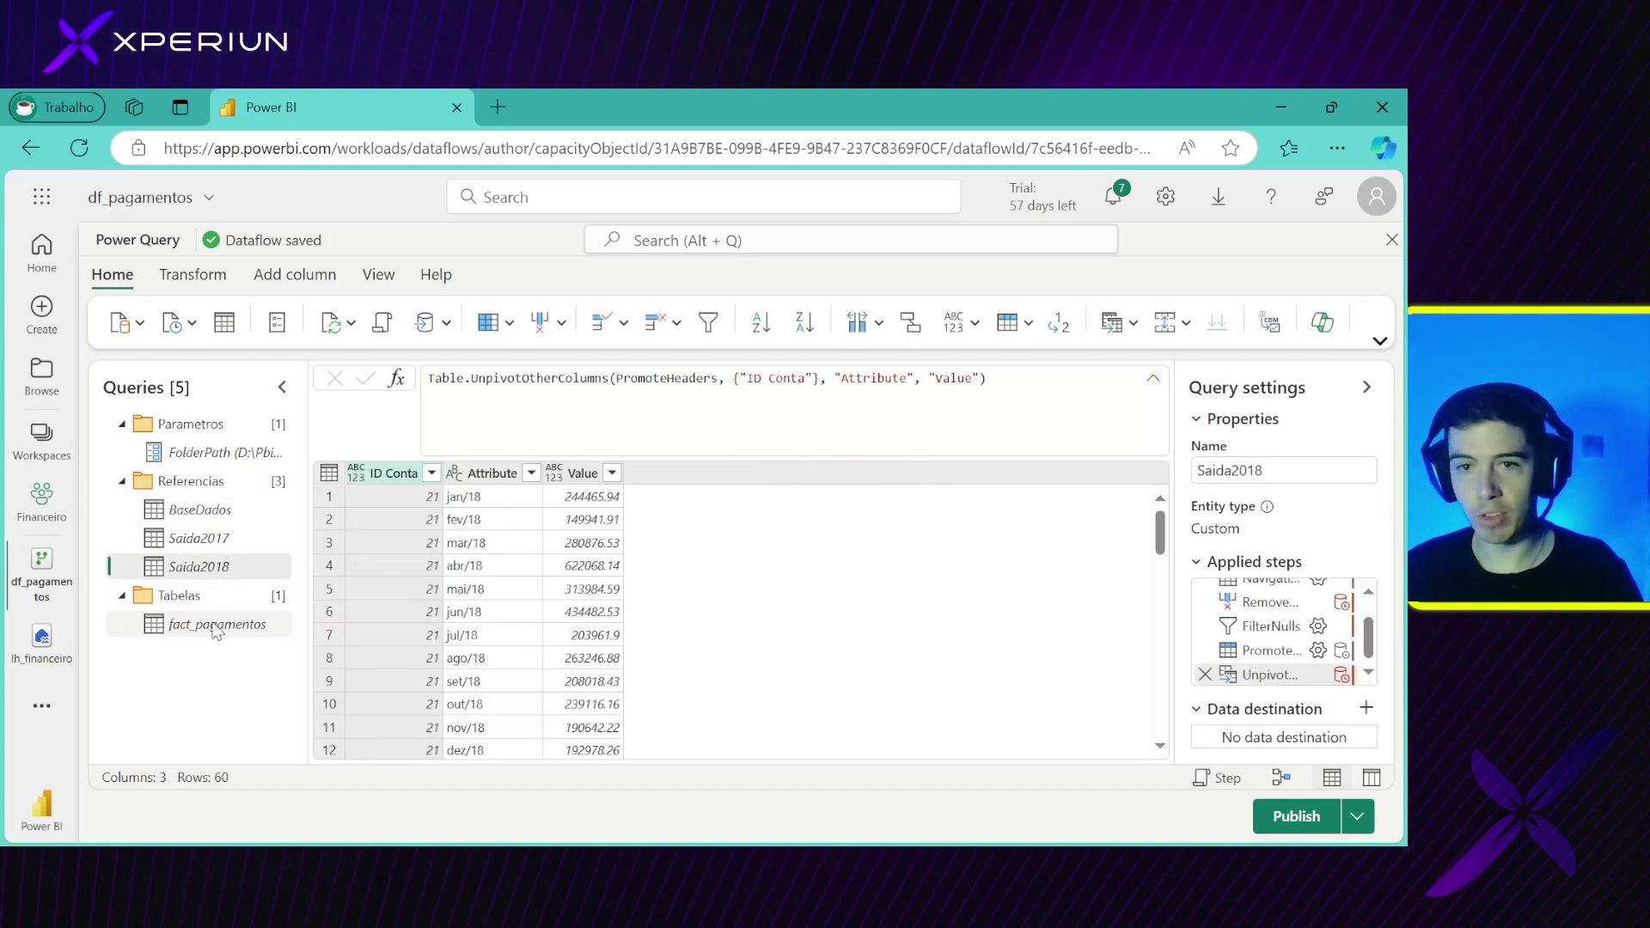
pyautogui.click(216, 630)
pyautogui.moveTo(1289, 748)
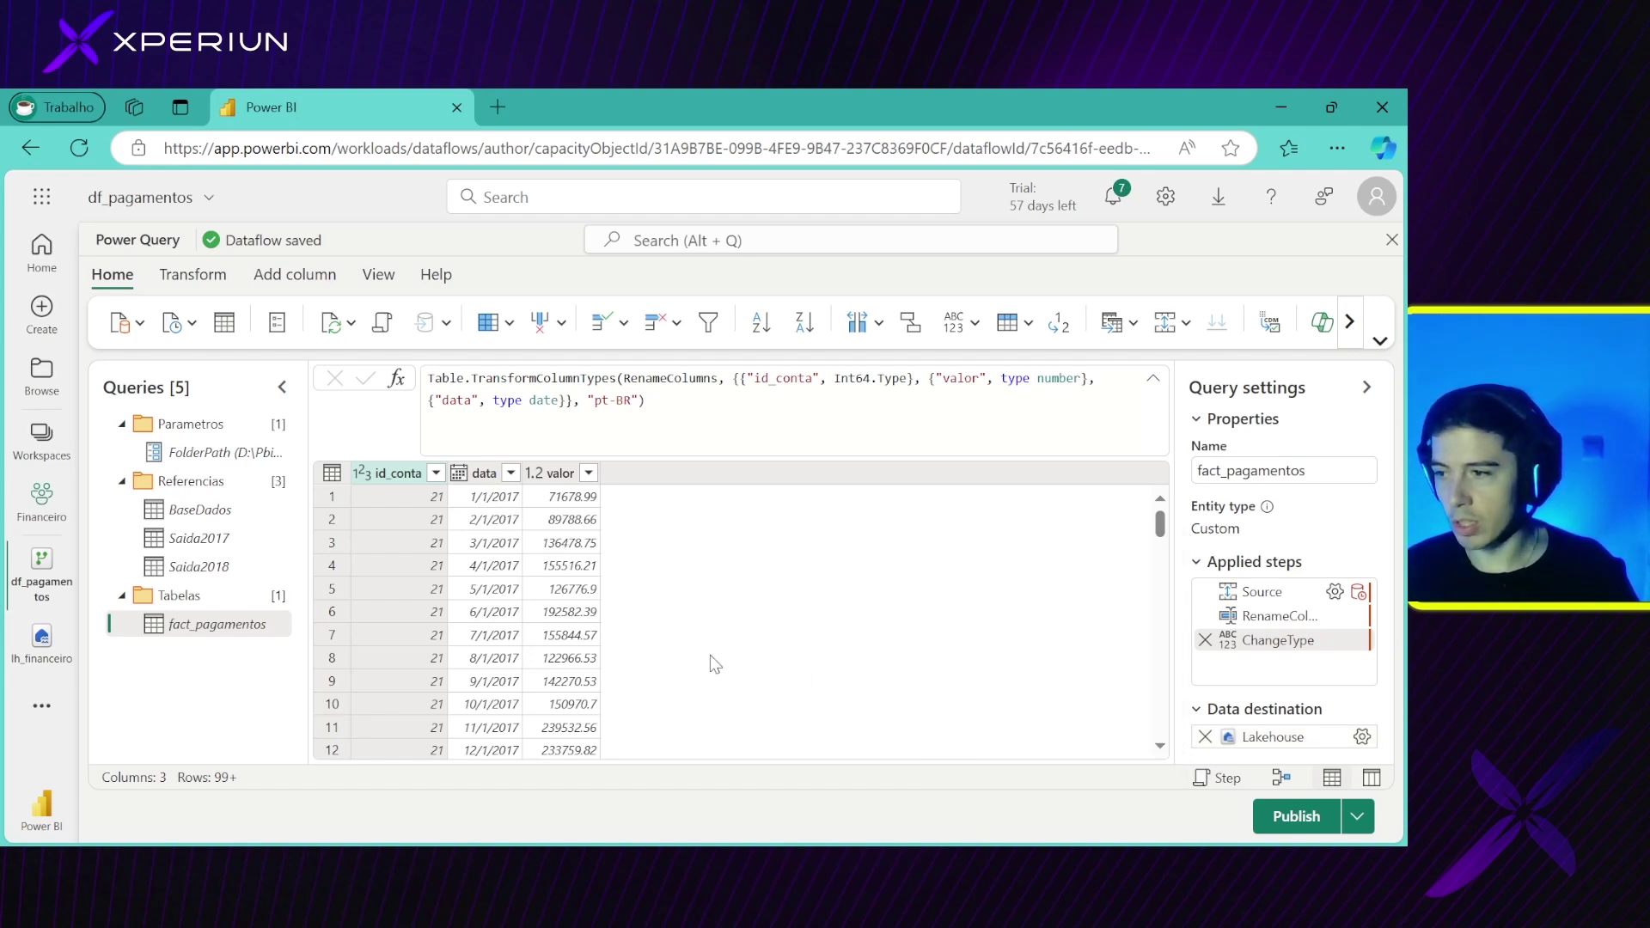
# Show the queries as a diagram and trace the flow from FolderPath through BaseDados, Saida2017 and Saida2018 to fact_pagamentos
pyautogui.click(379, 275)
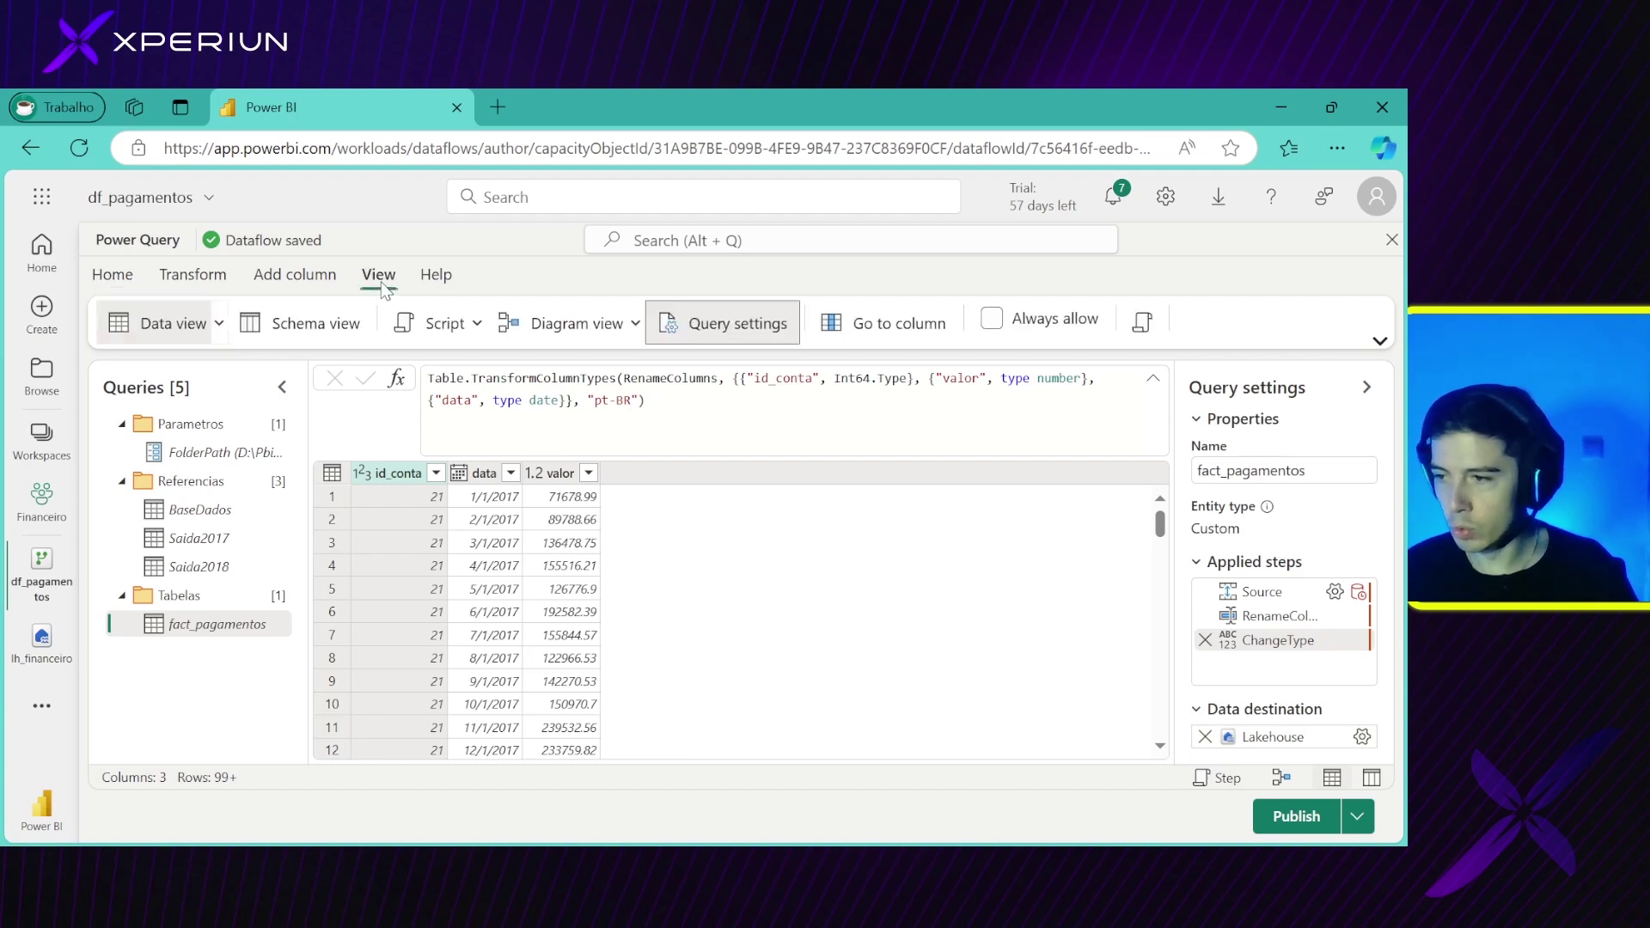
pyautogui.click(591, 330)
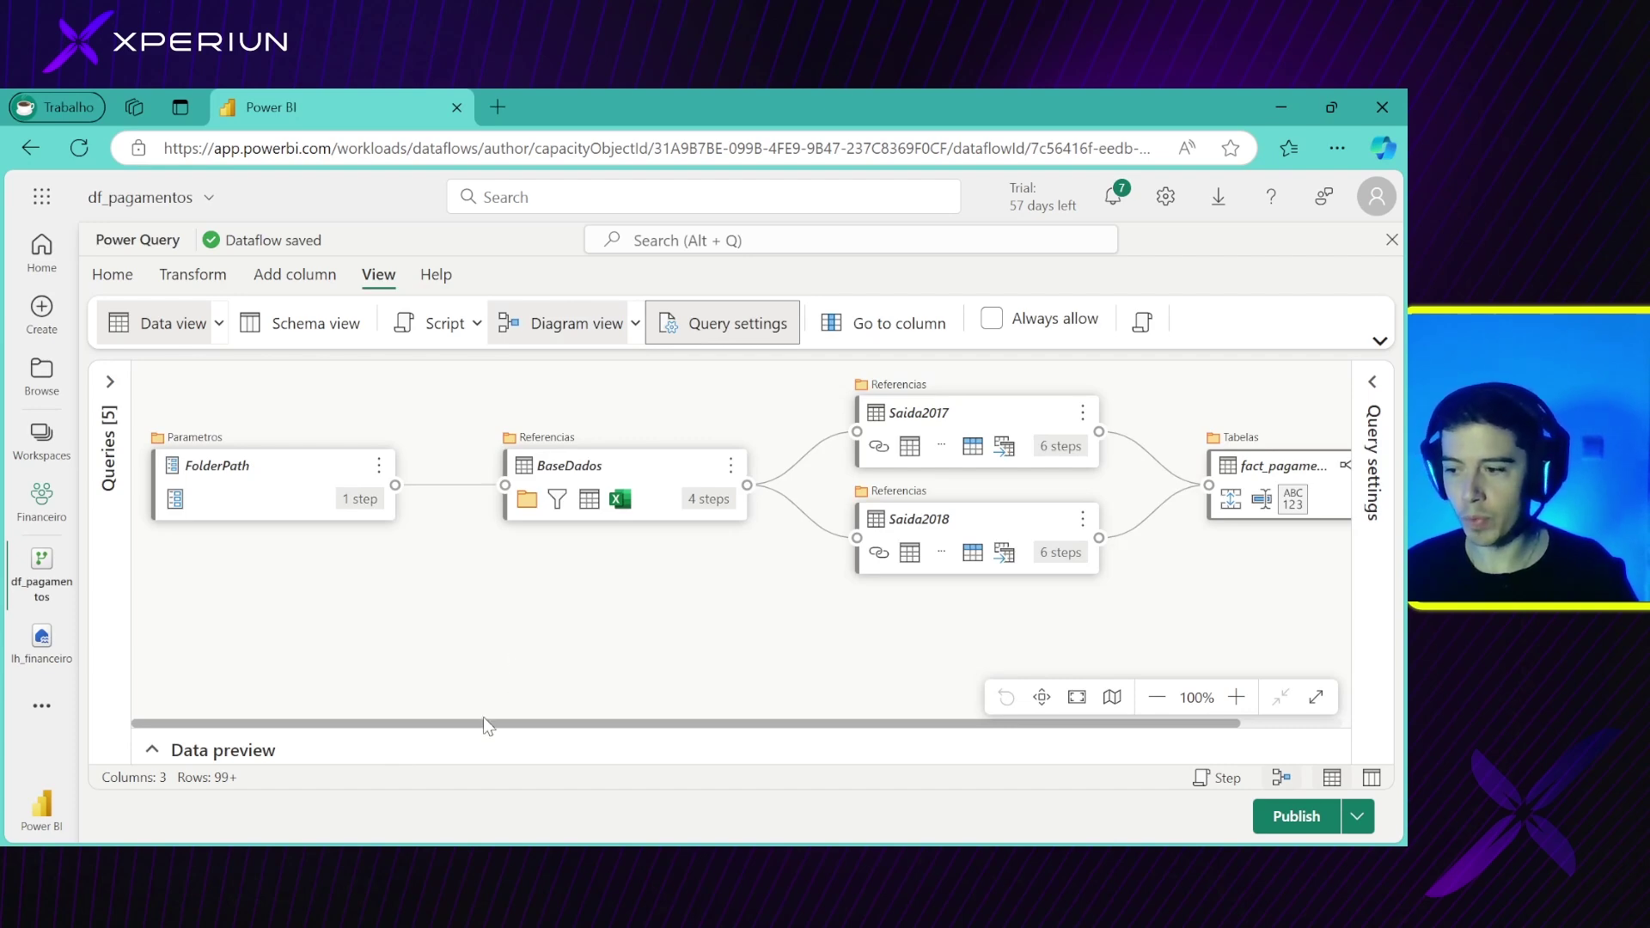
pyautogui.click(265, 463)
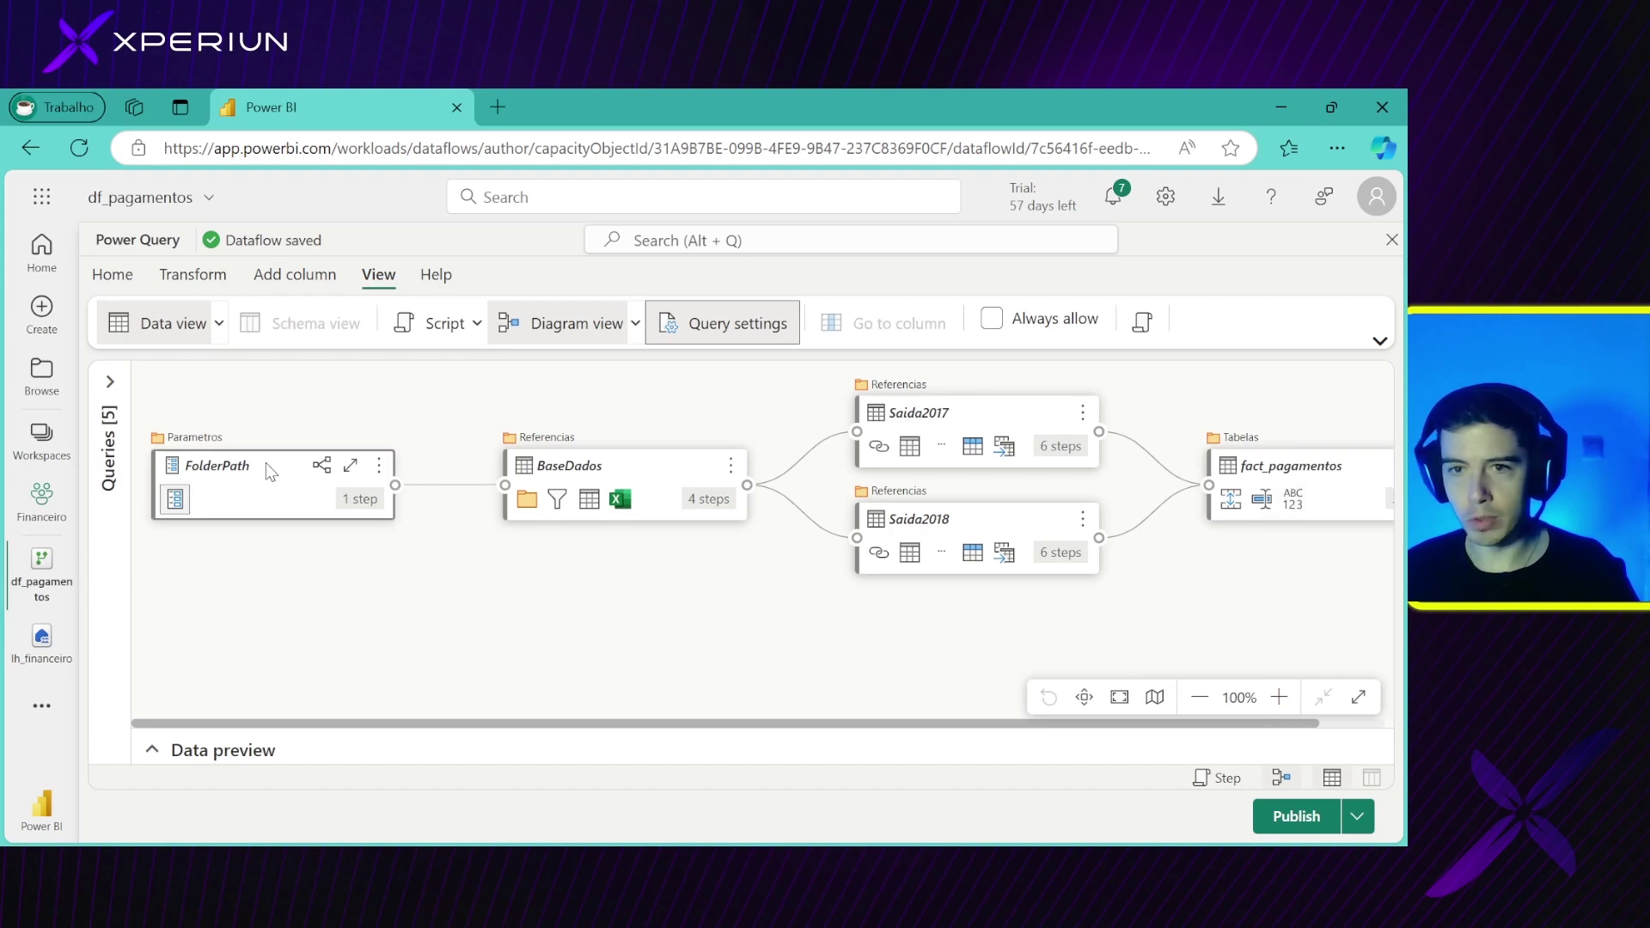
pyautogui.click(553, 471)
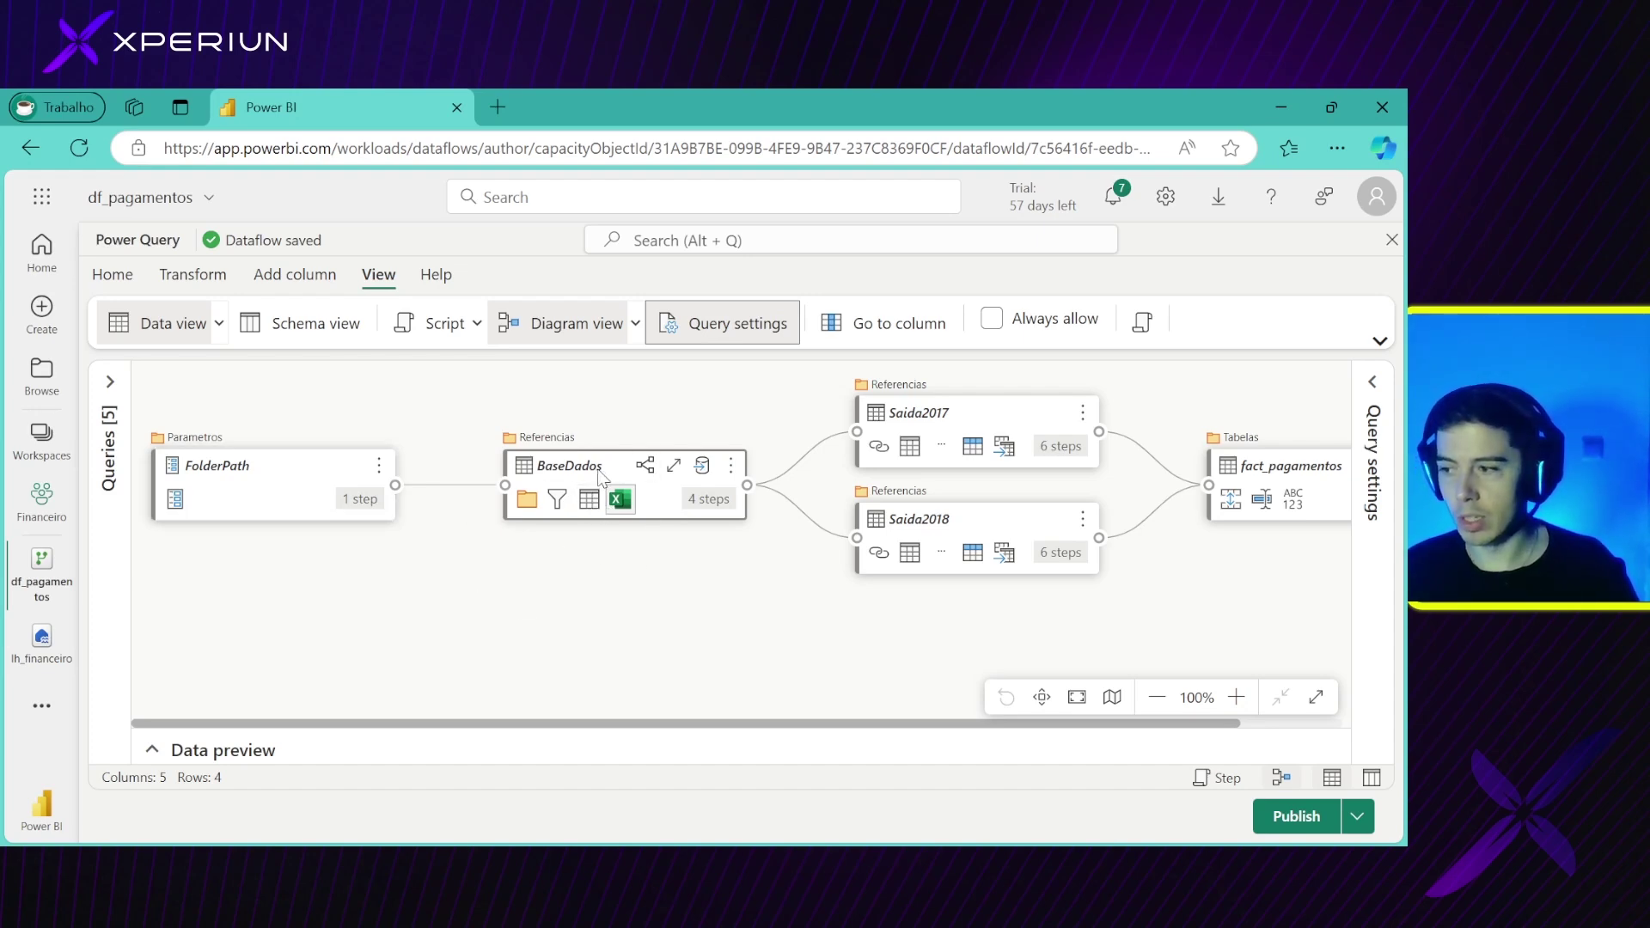
pyautogui.click(978, 410)
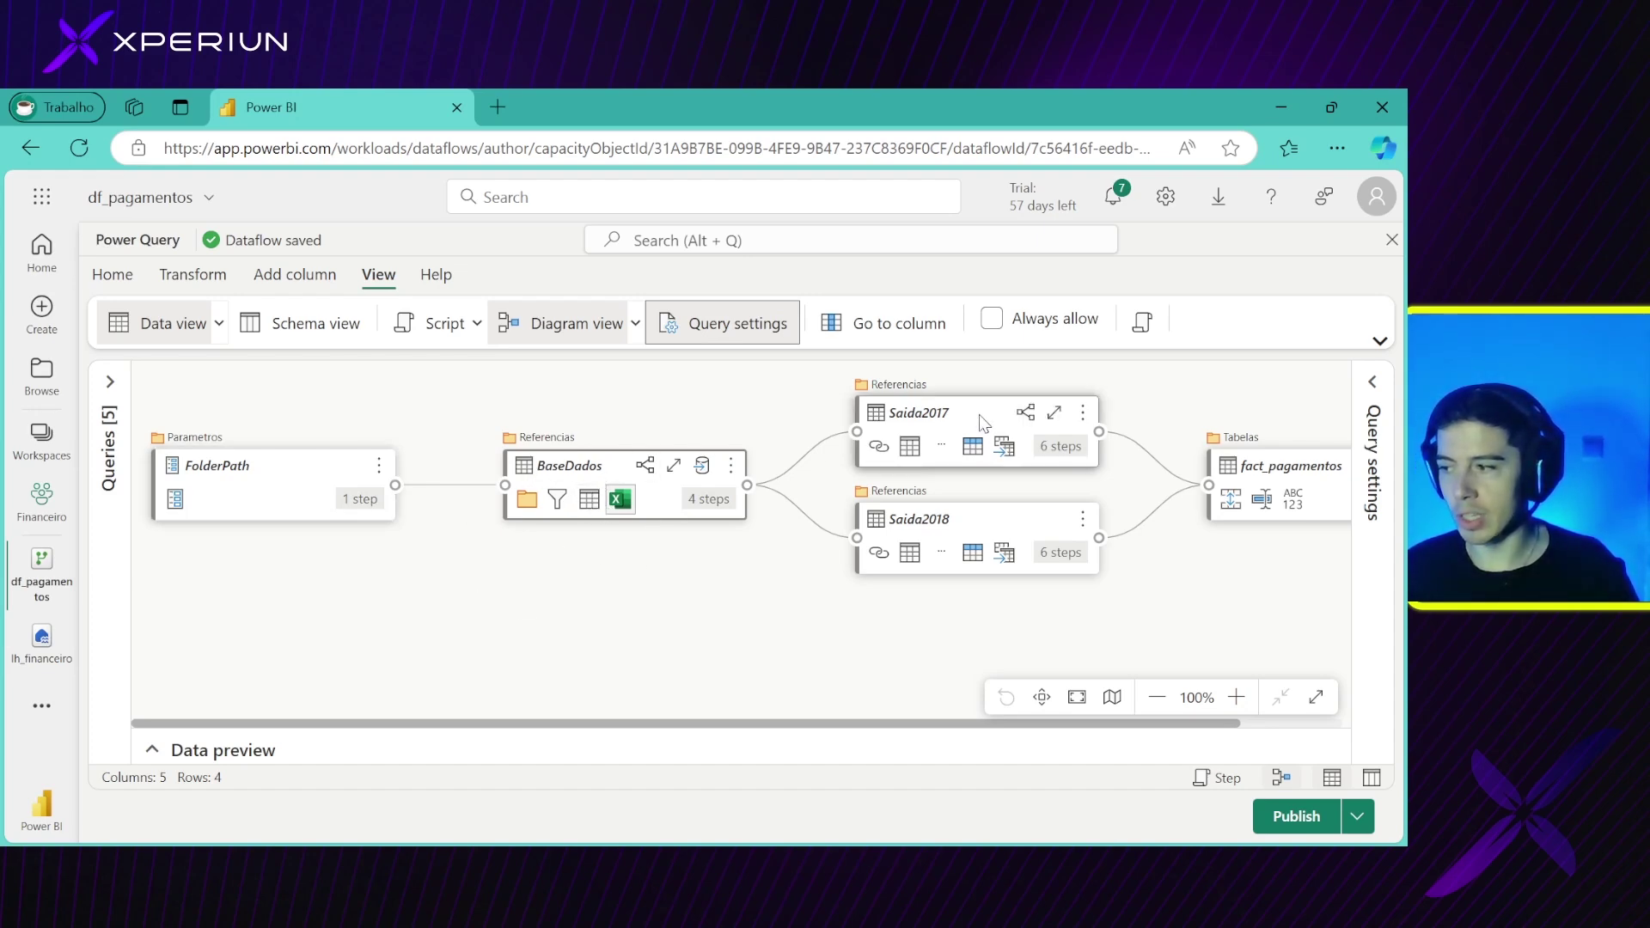
pyautogui.click(973, 529)
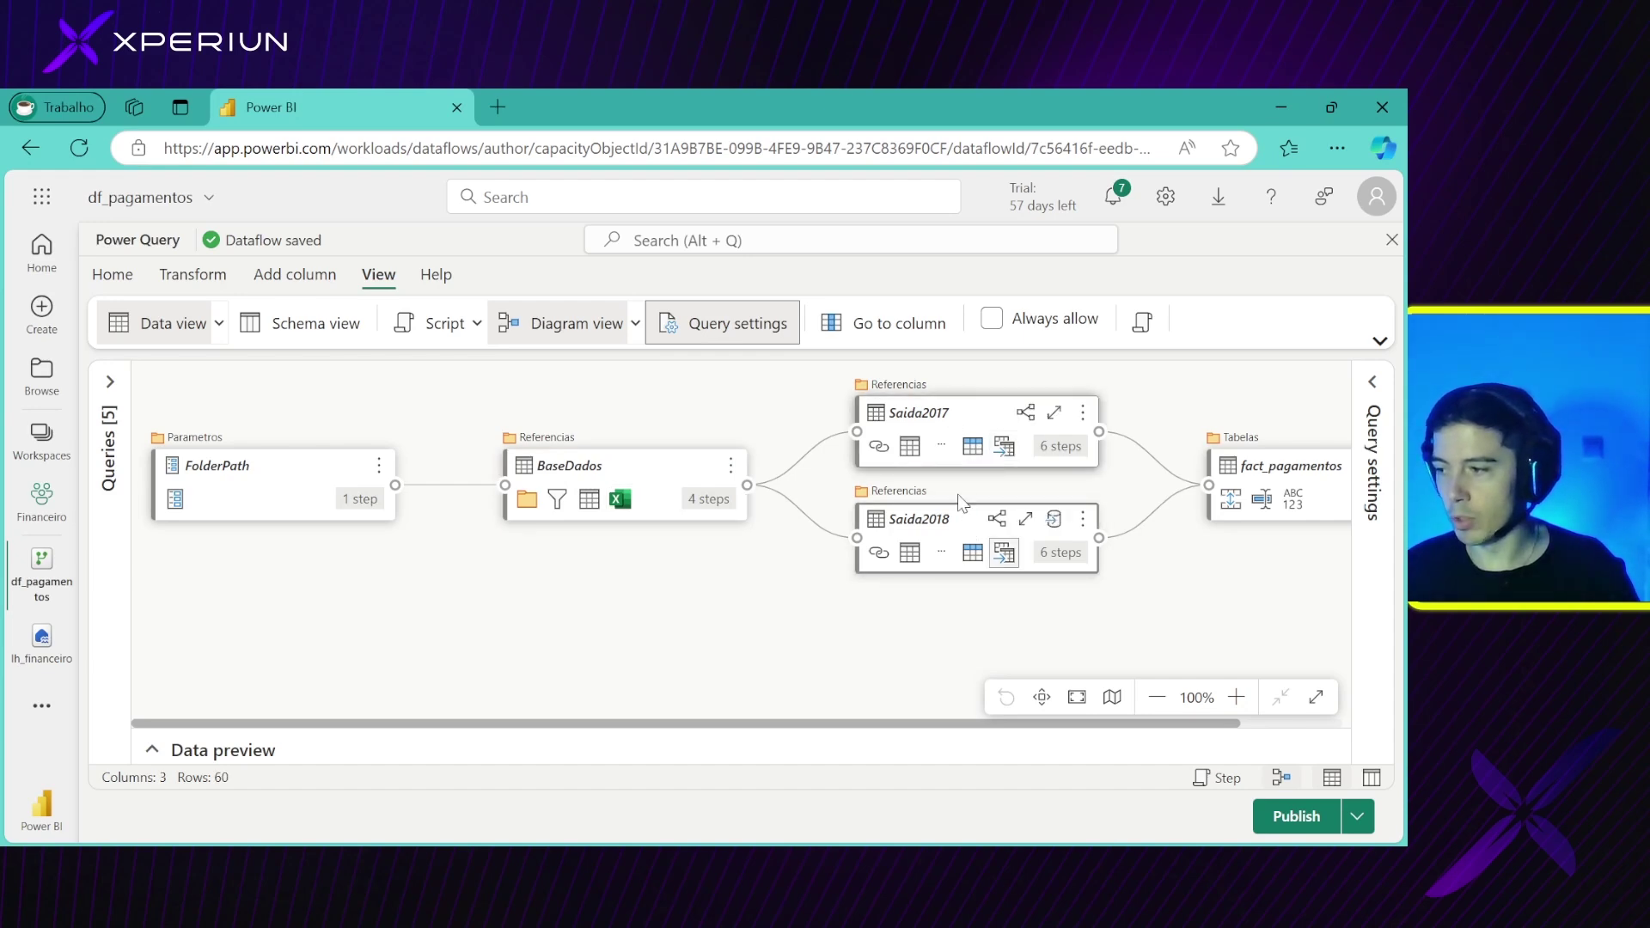
pyautogui.moveTo(883, 726); pyautogui.dragTo(945, 726)
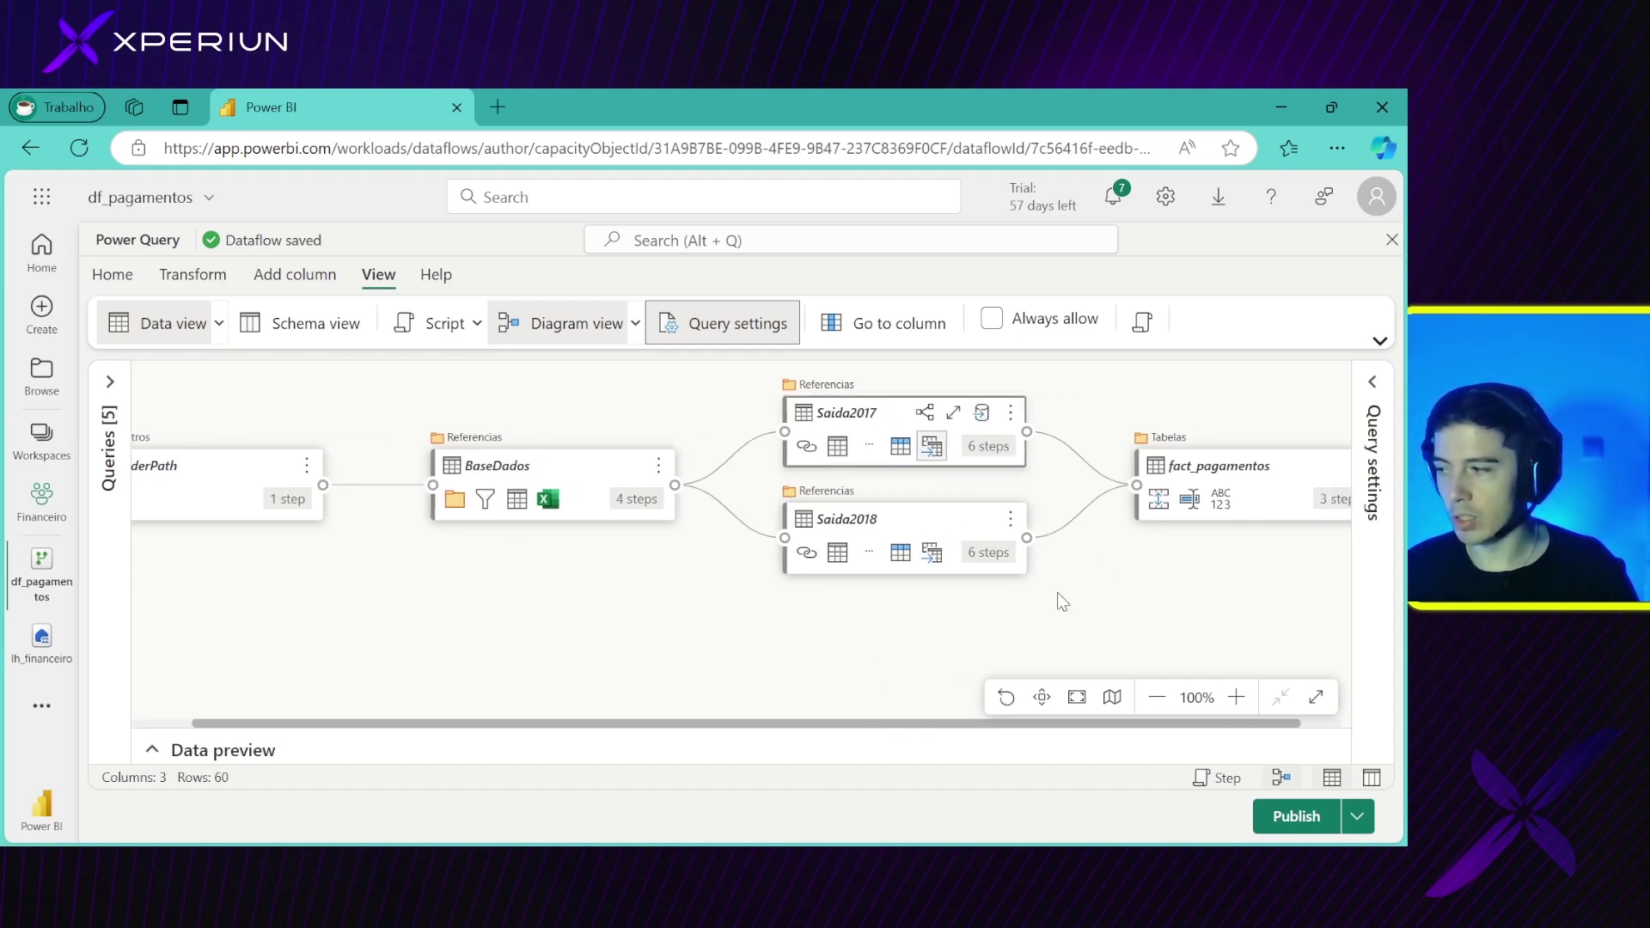
pyautogui.click(1213, 470)
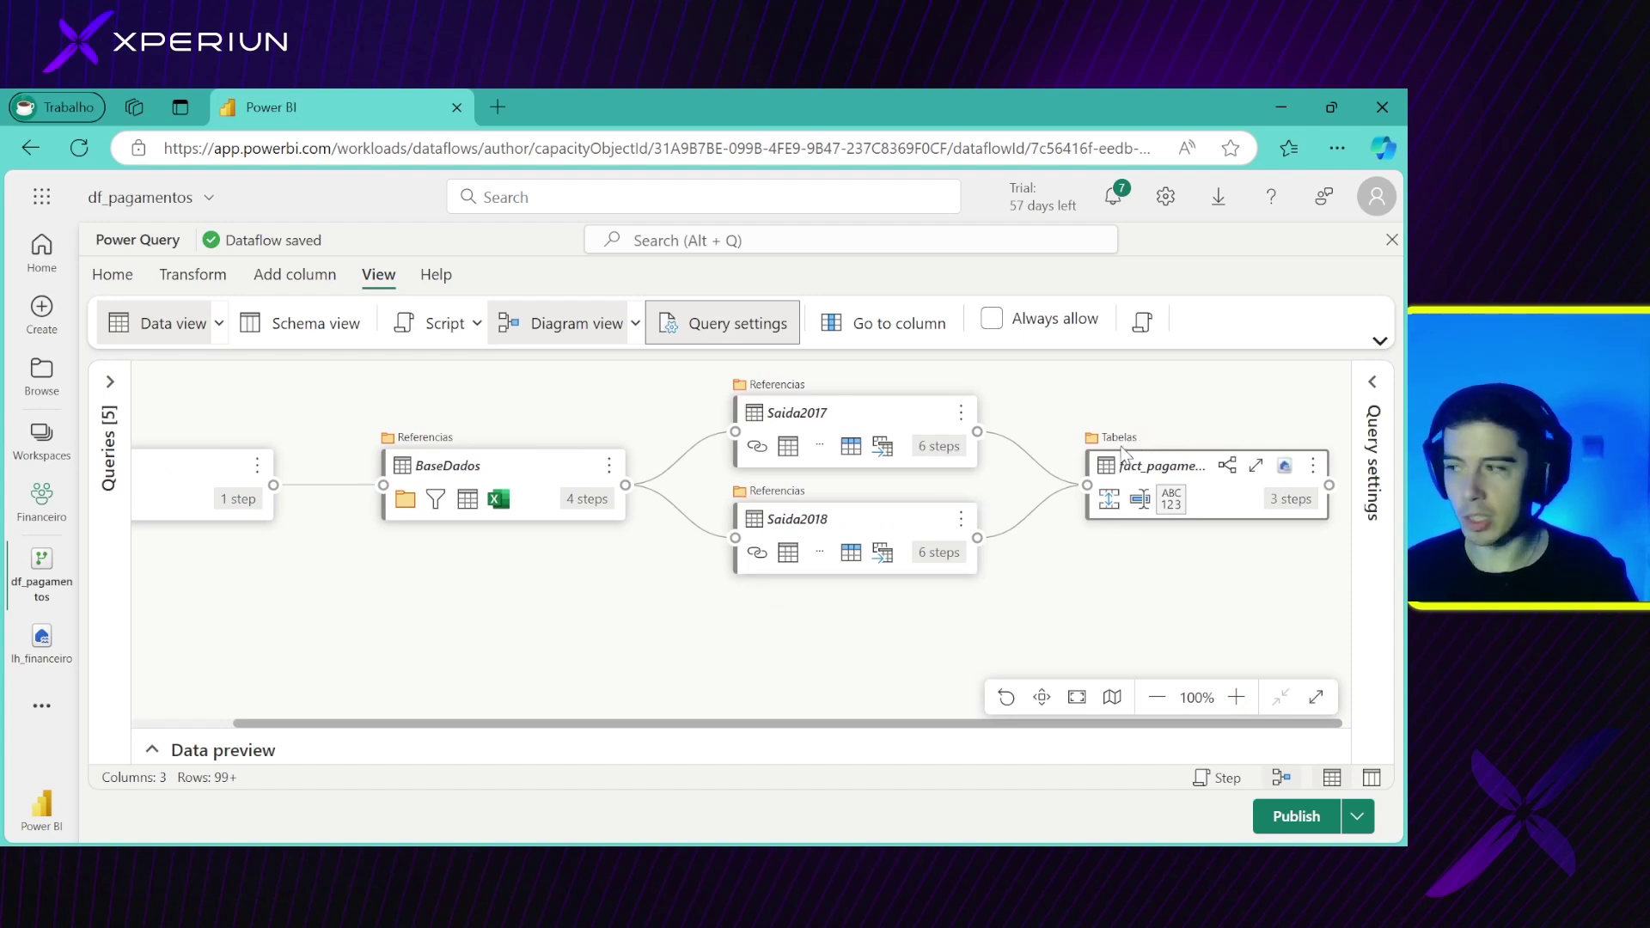
# Retrace the diagram from the Parametros group through Referencias to Tabelas, and turn the diagram view off
pyautogui.moveTo(563, 726); pyautogui.dragTo(407, 729)
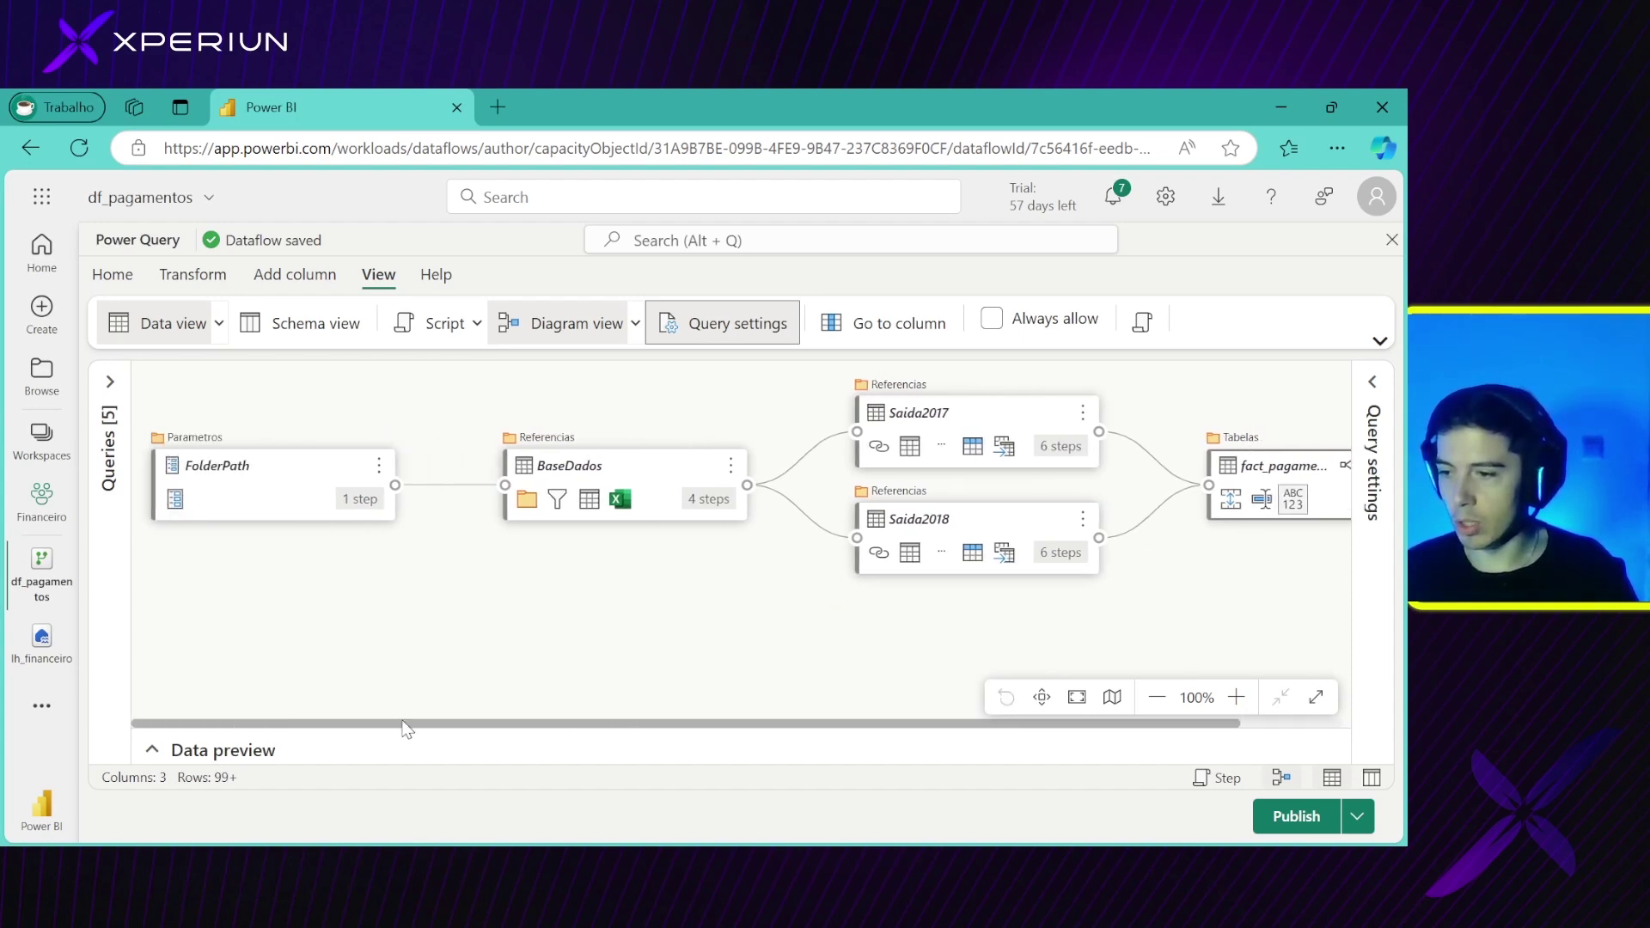
pyautogui.click(194, 442)
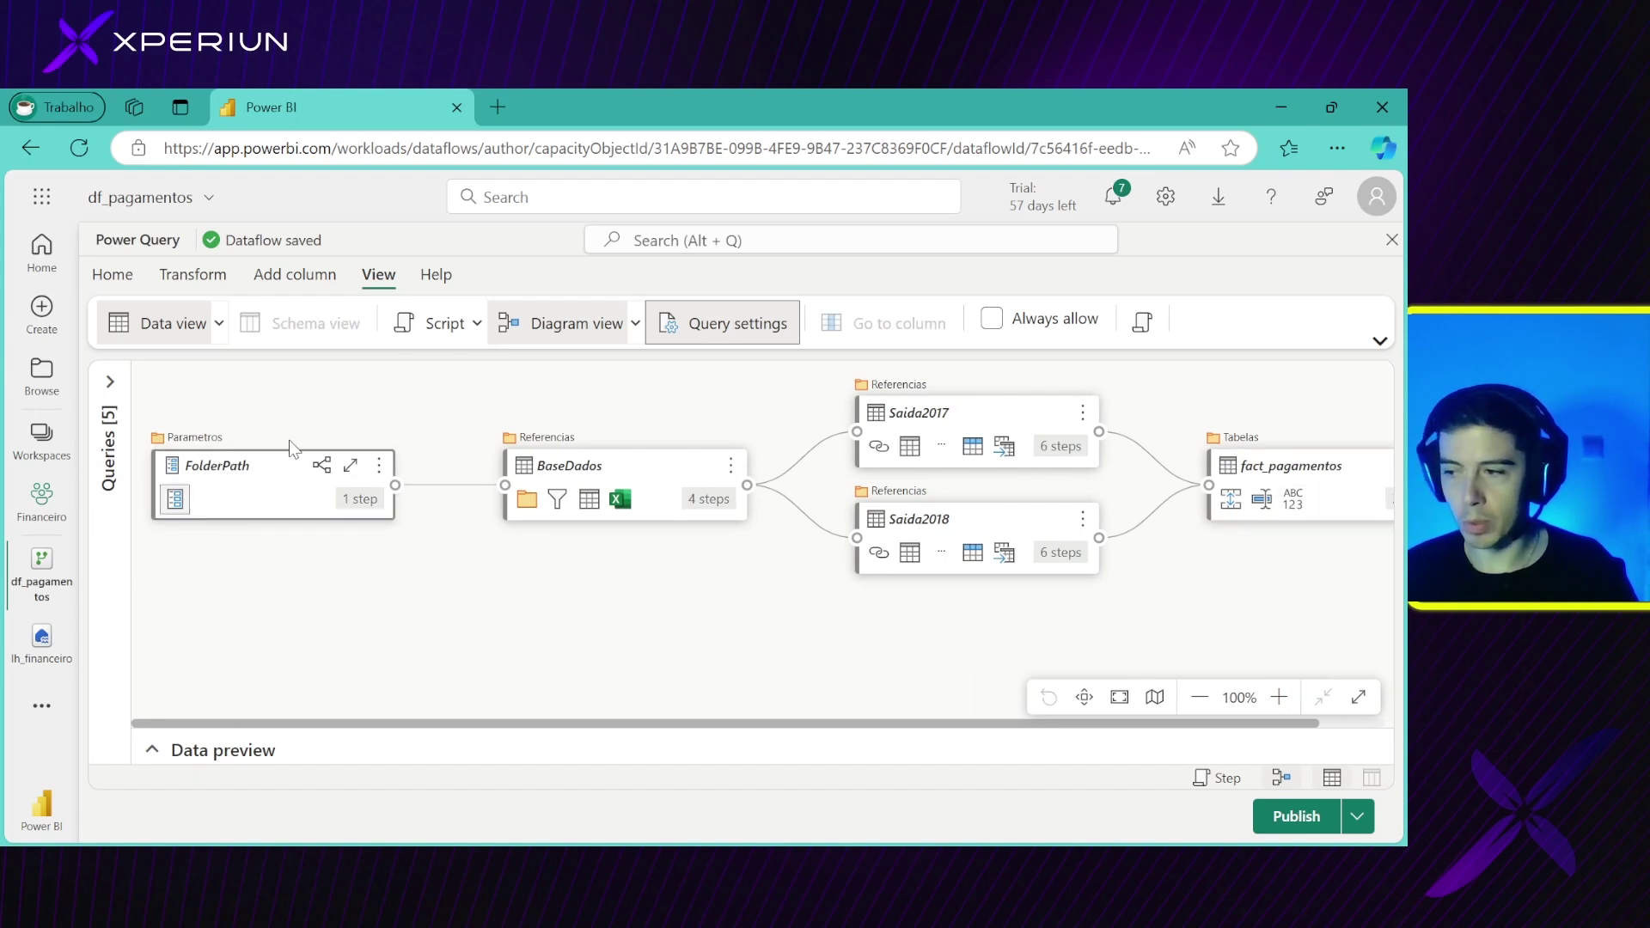
pyautogui.click(890, 421)
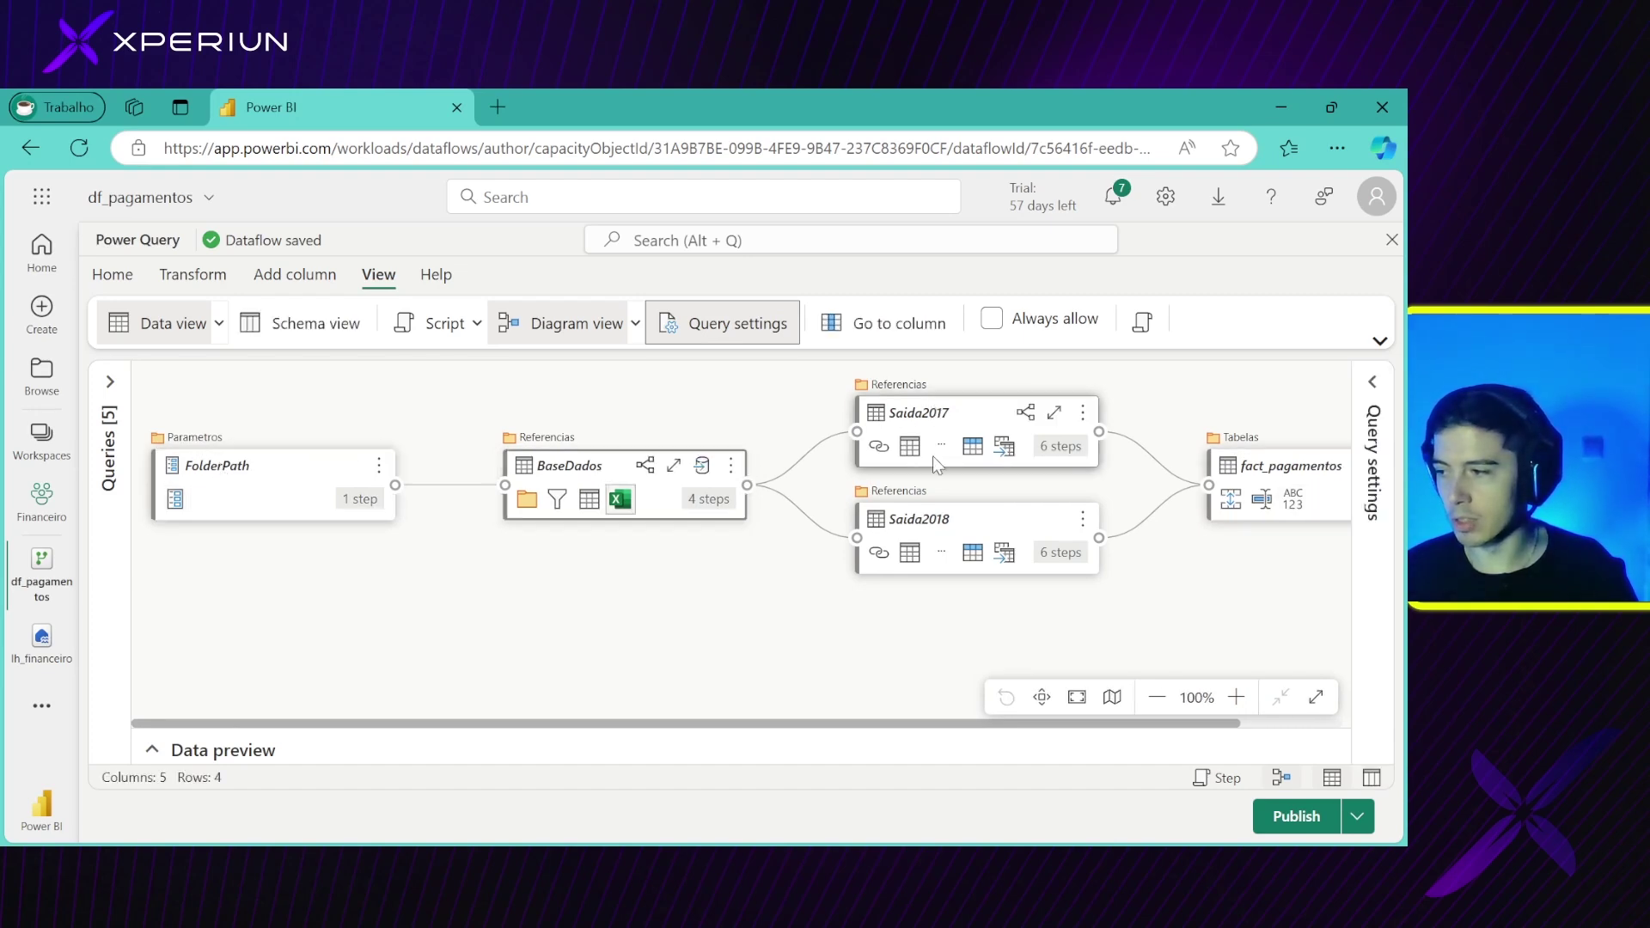
pyautogui.click(935, 540)
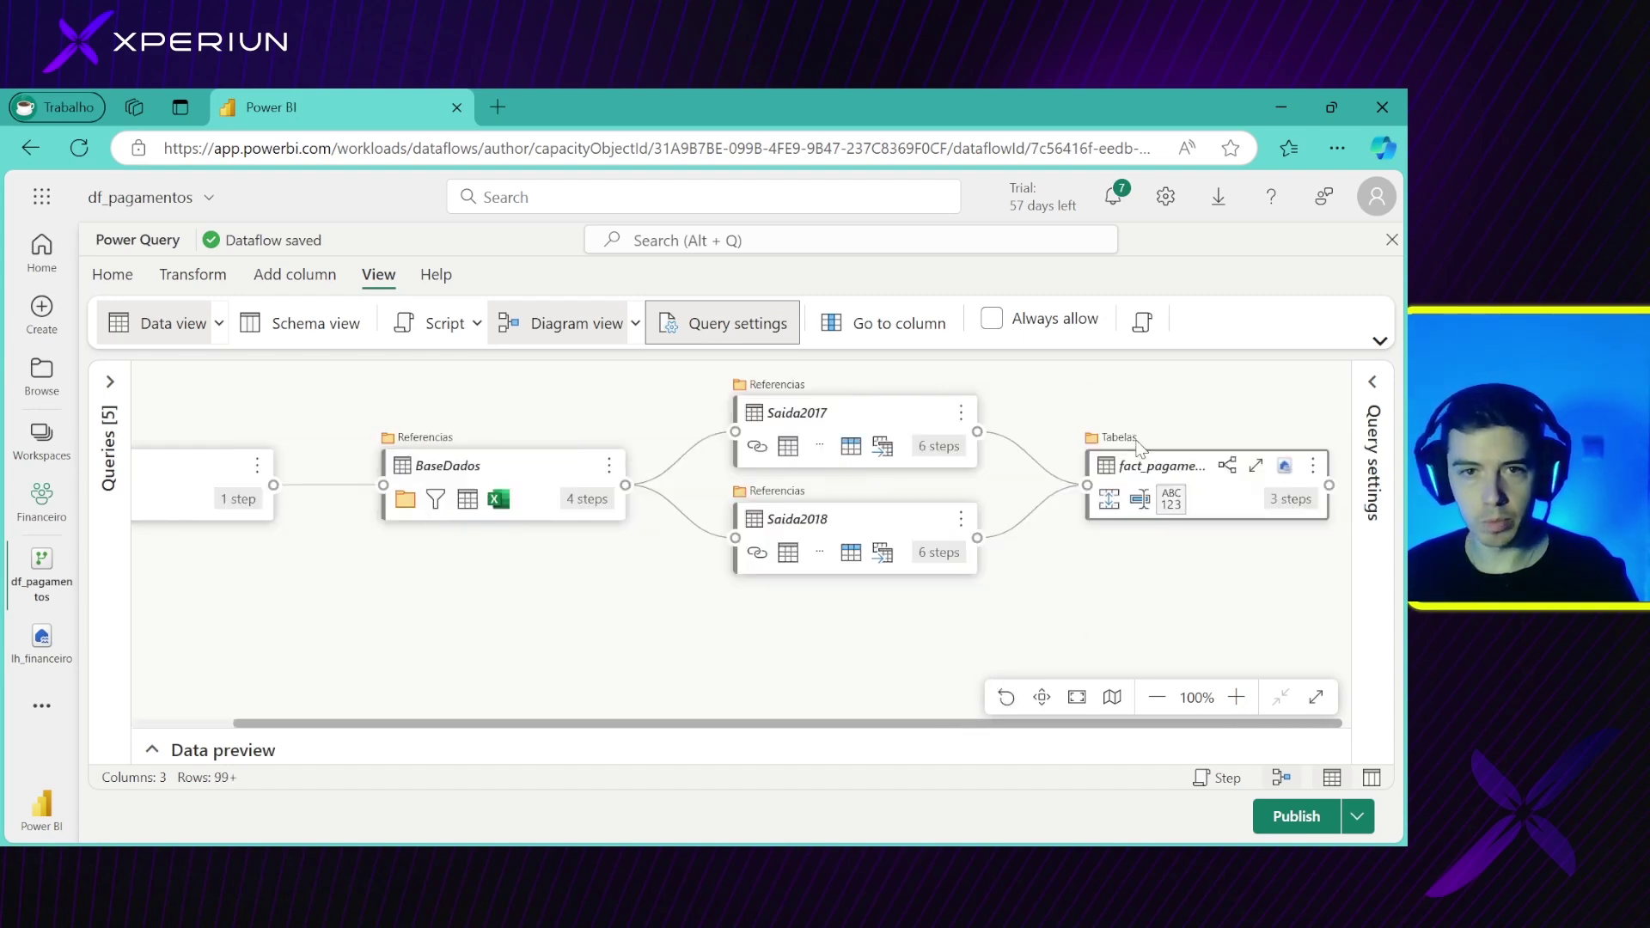
pyautogui.moveTo(866, 719); pyautogui.dragTo(749, 716)
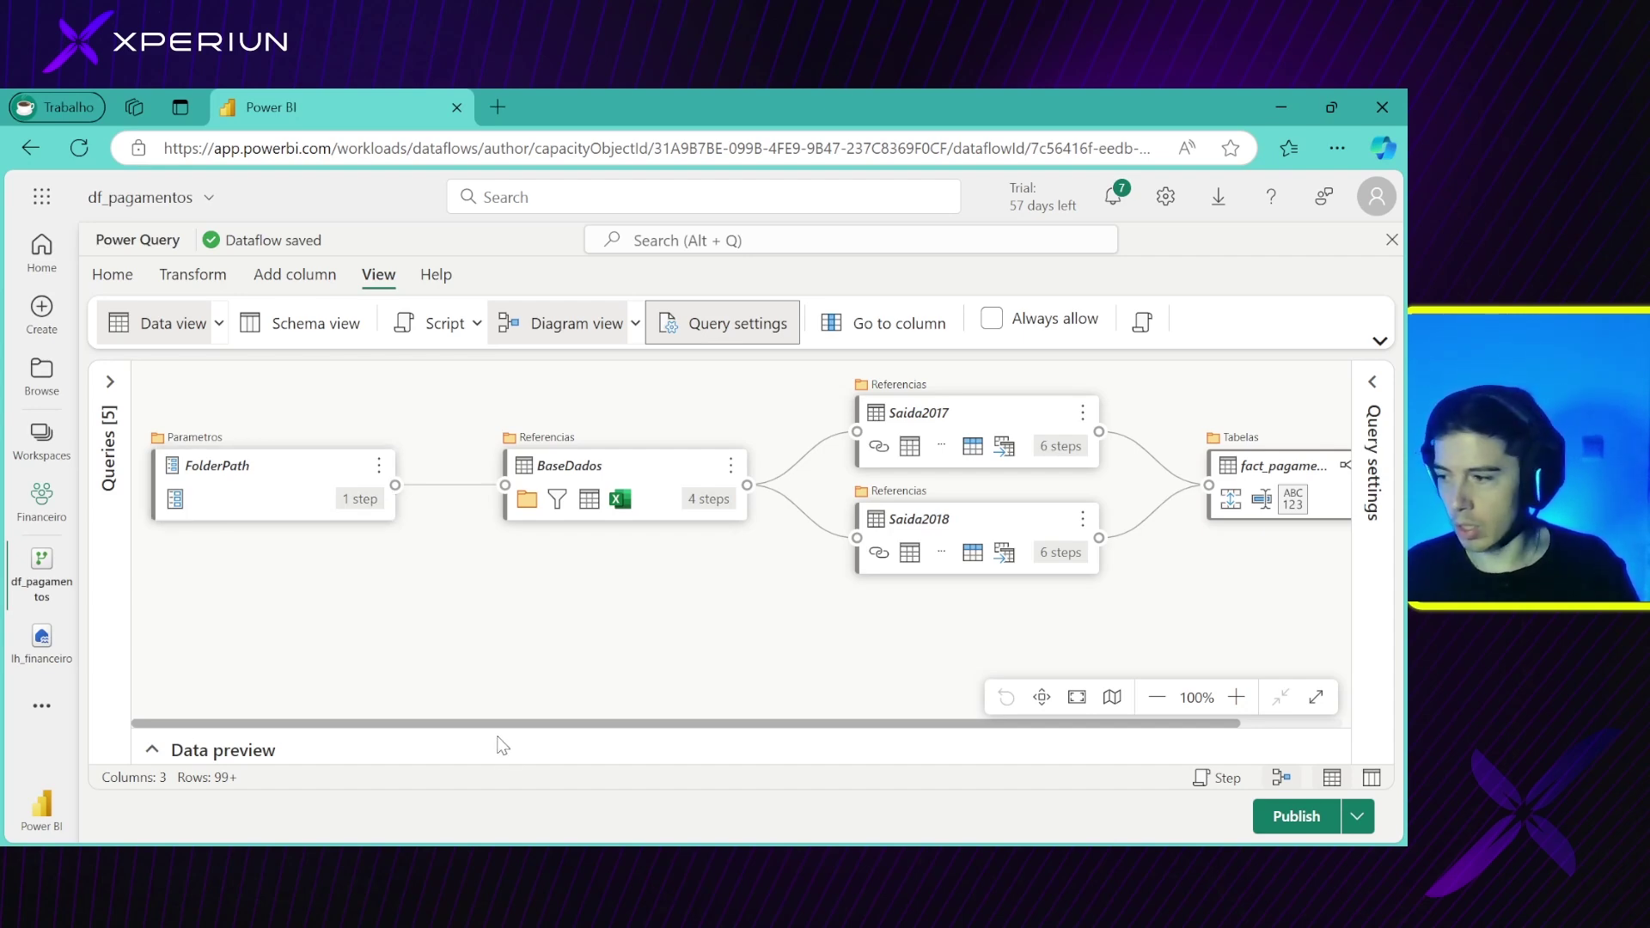
pyautogui.hscroll(3, 511, 727)
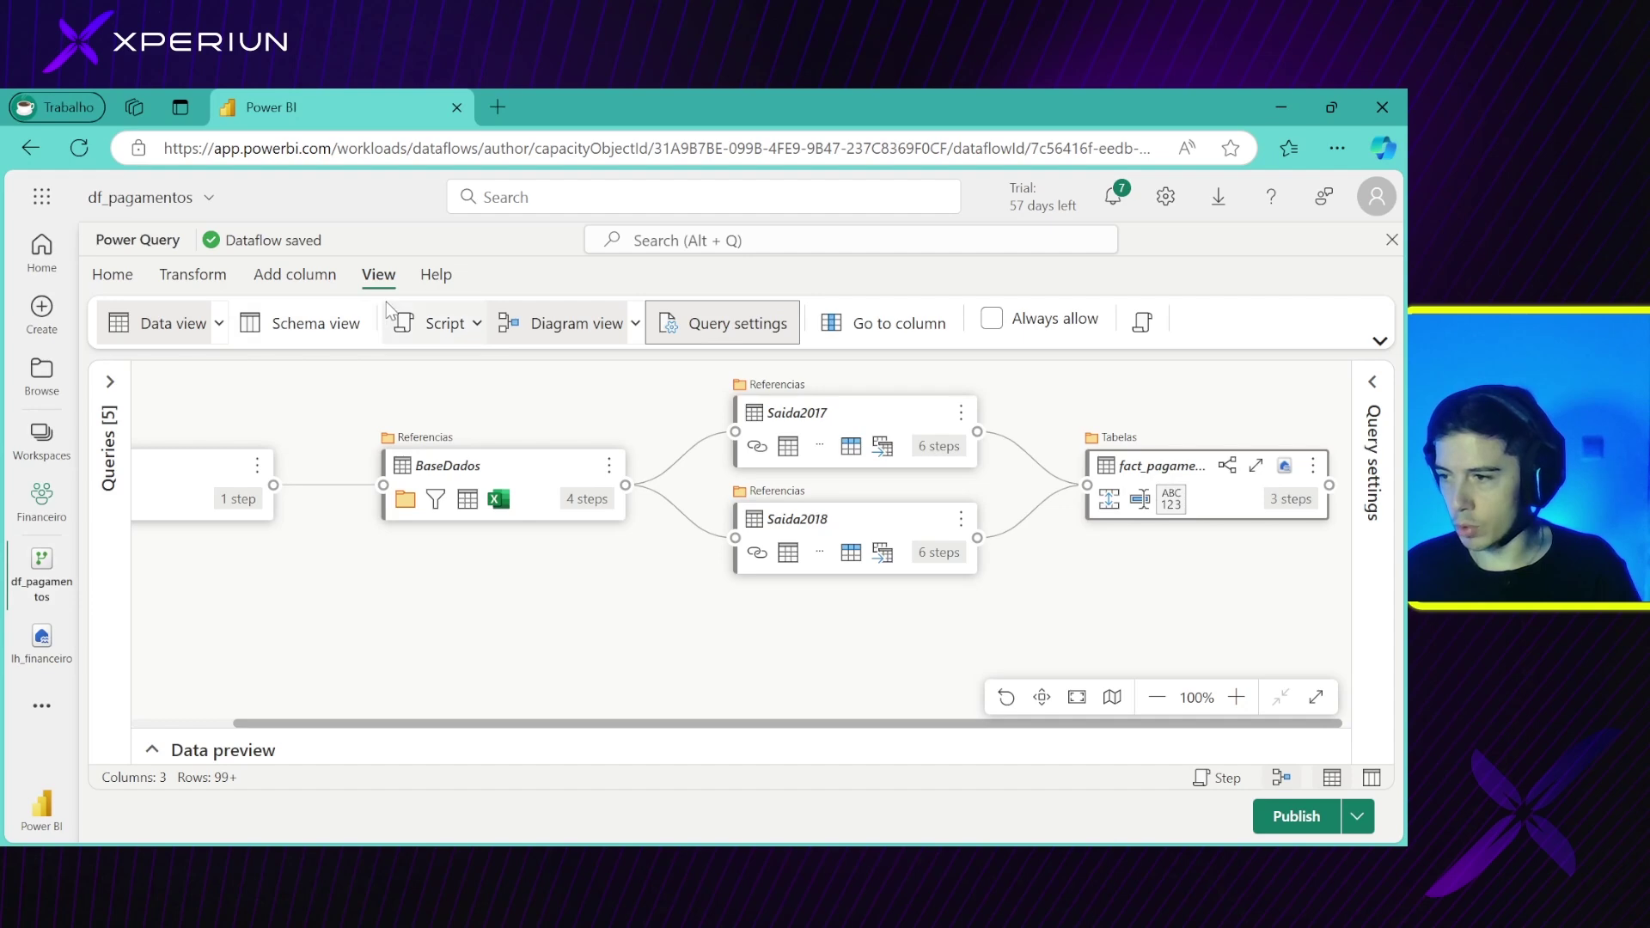
pyautogui.click(554, 325)
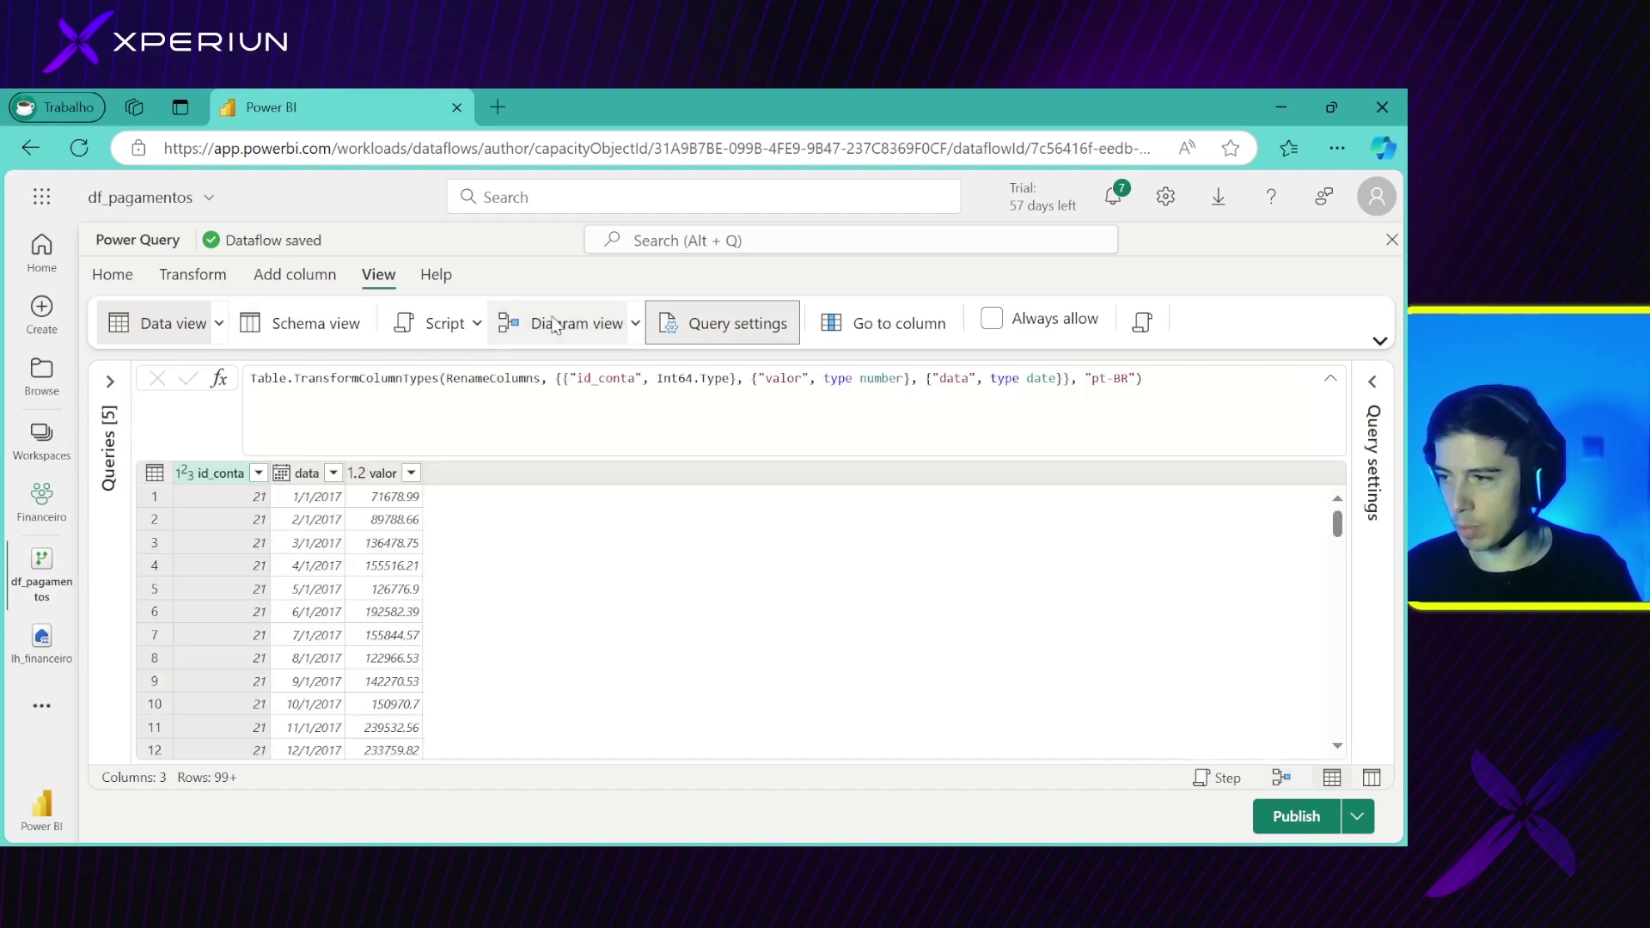
# Expand the query settings and open the data destination of fact_pagamentos, keeping the Lakehouse (none) connection to reach the destination target
pyautogui.click(1367, 438)
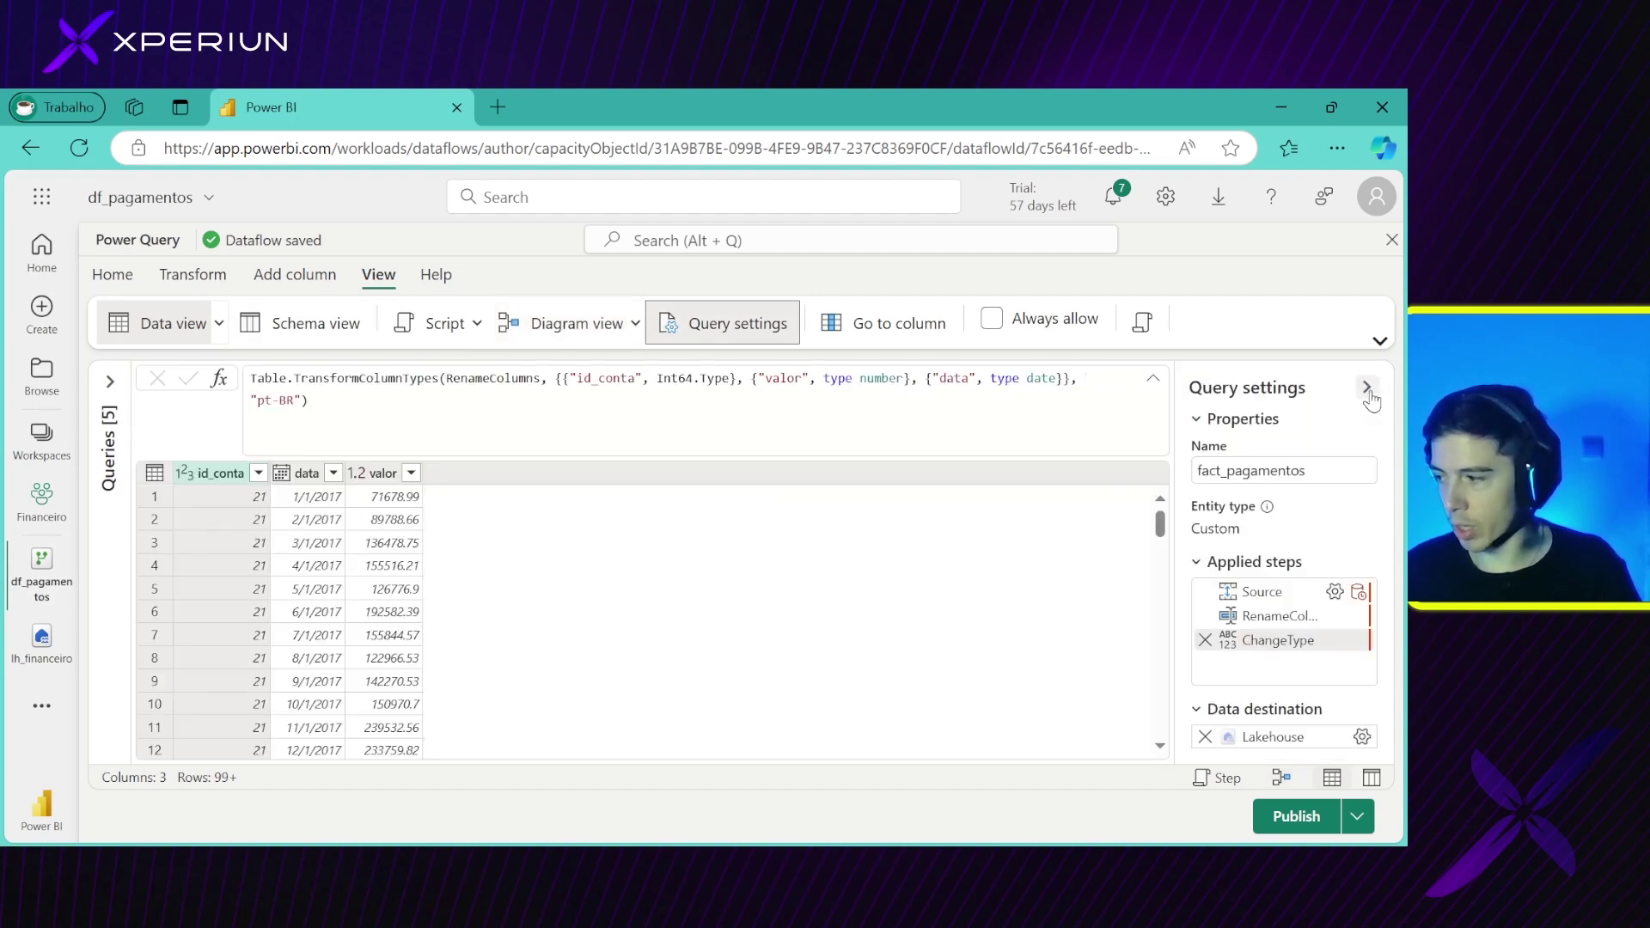
pyautogui.click(1362, 738)
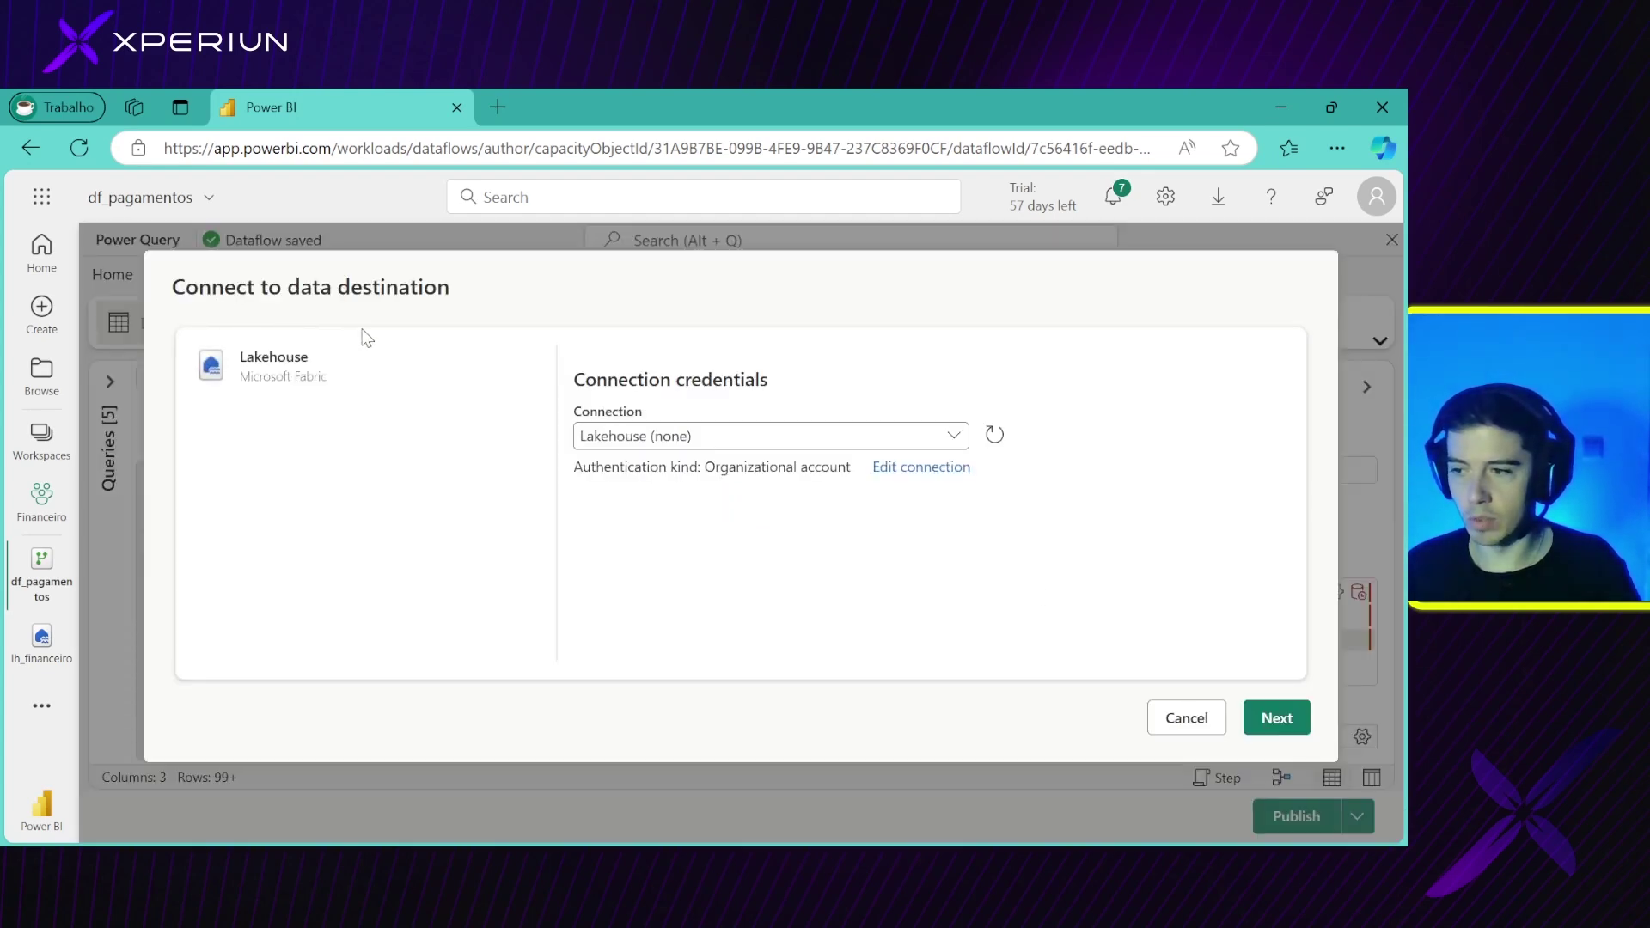
pyautogui.click(945, 446)
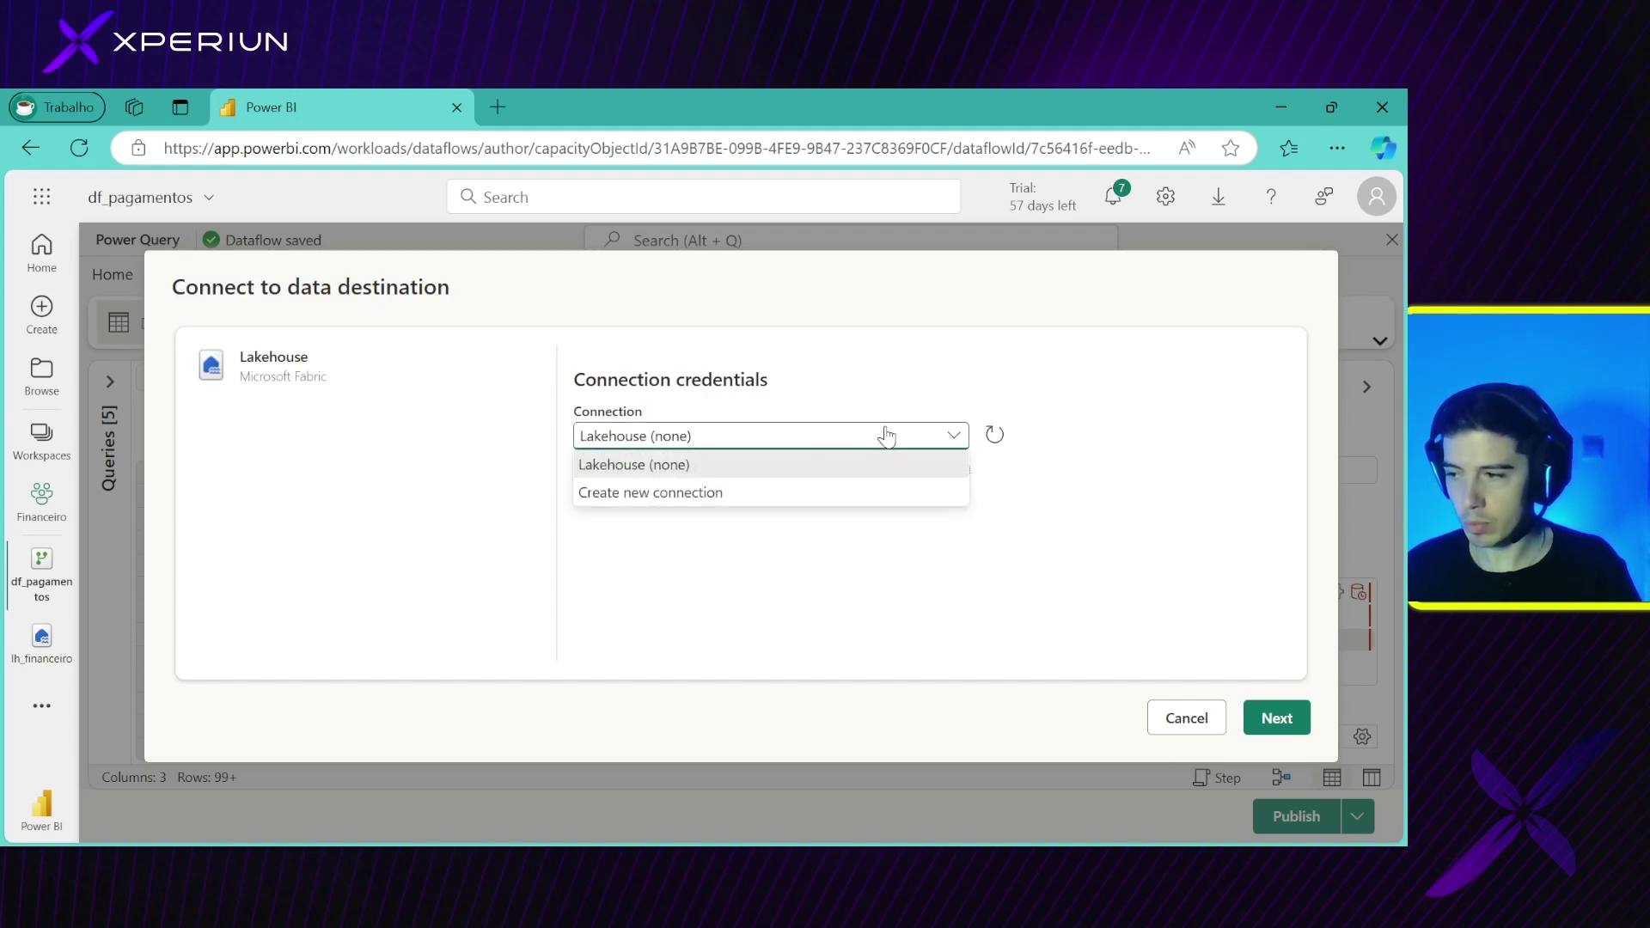
pyautogui.click(714, 464)
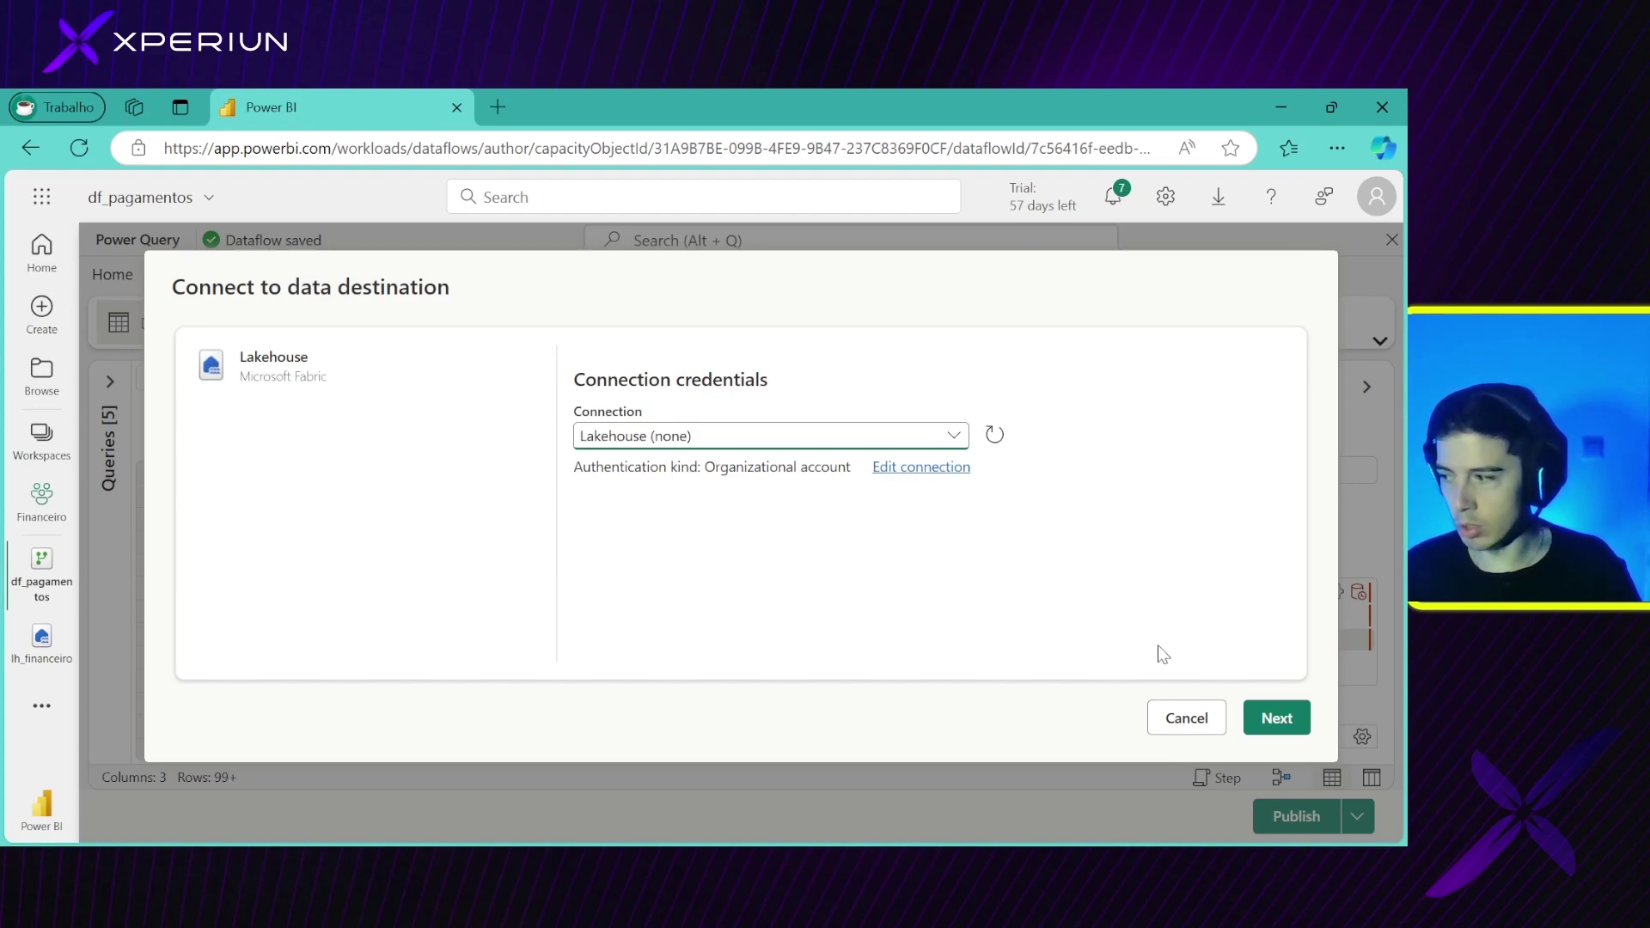
pyautogui.click(1265, 717)
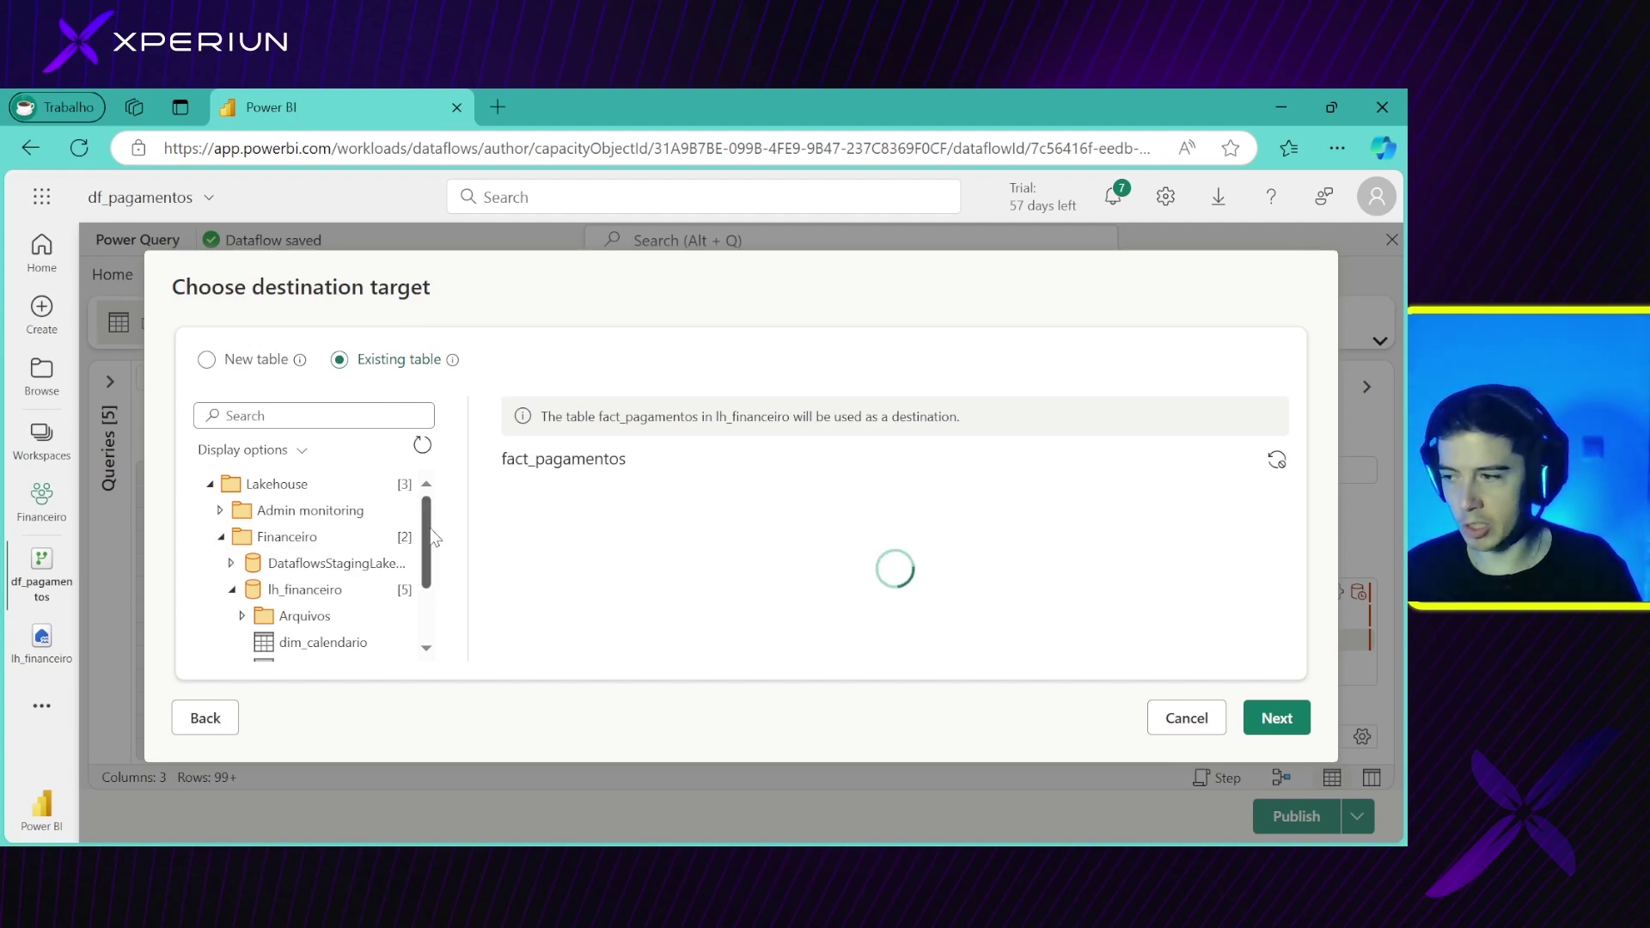
# Examine the lakehouses and existing tables under the Financeiro workspace, including fact_pagamentos in lh_financeiro, and cancel the destination setup
pyautogui.moveTo(428, 531); pyautogui.dragTo(428, 569)
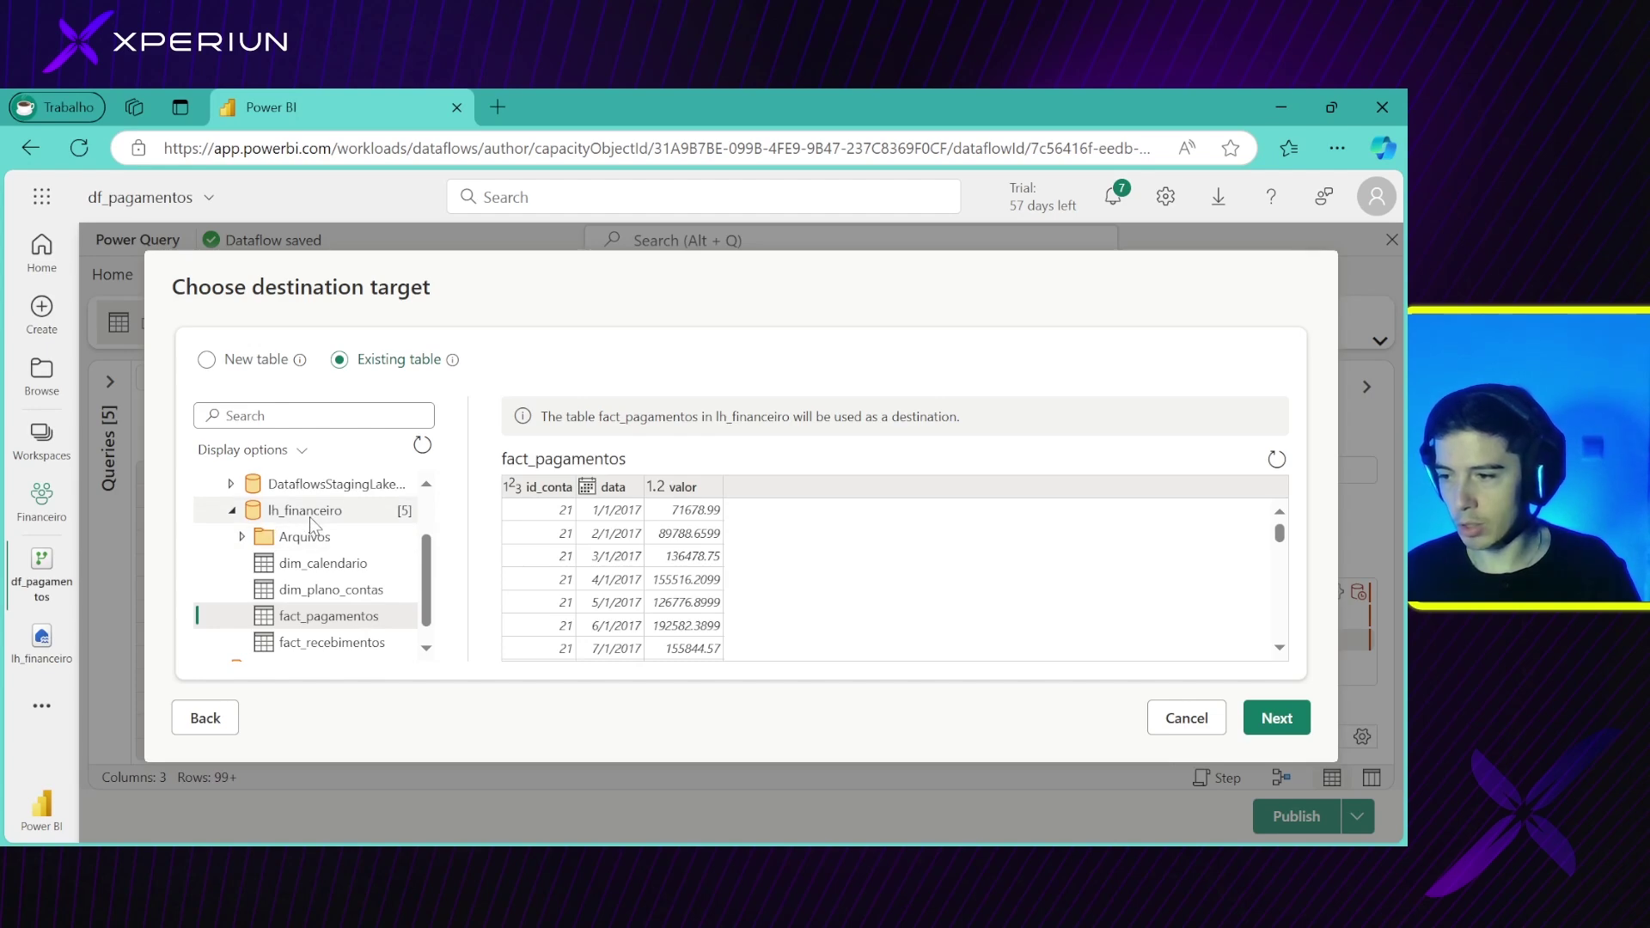
pyautogui.scroll(2, 315, 559)
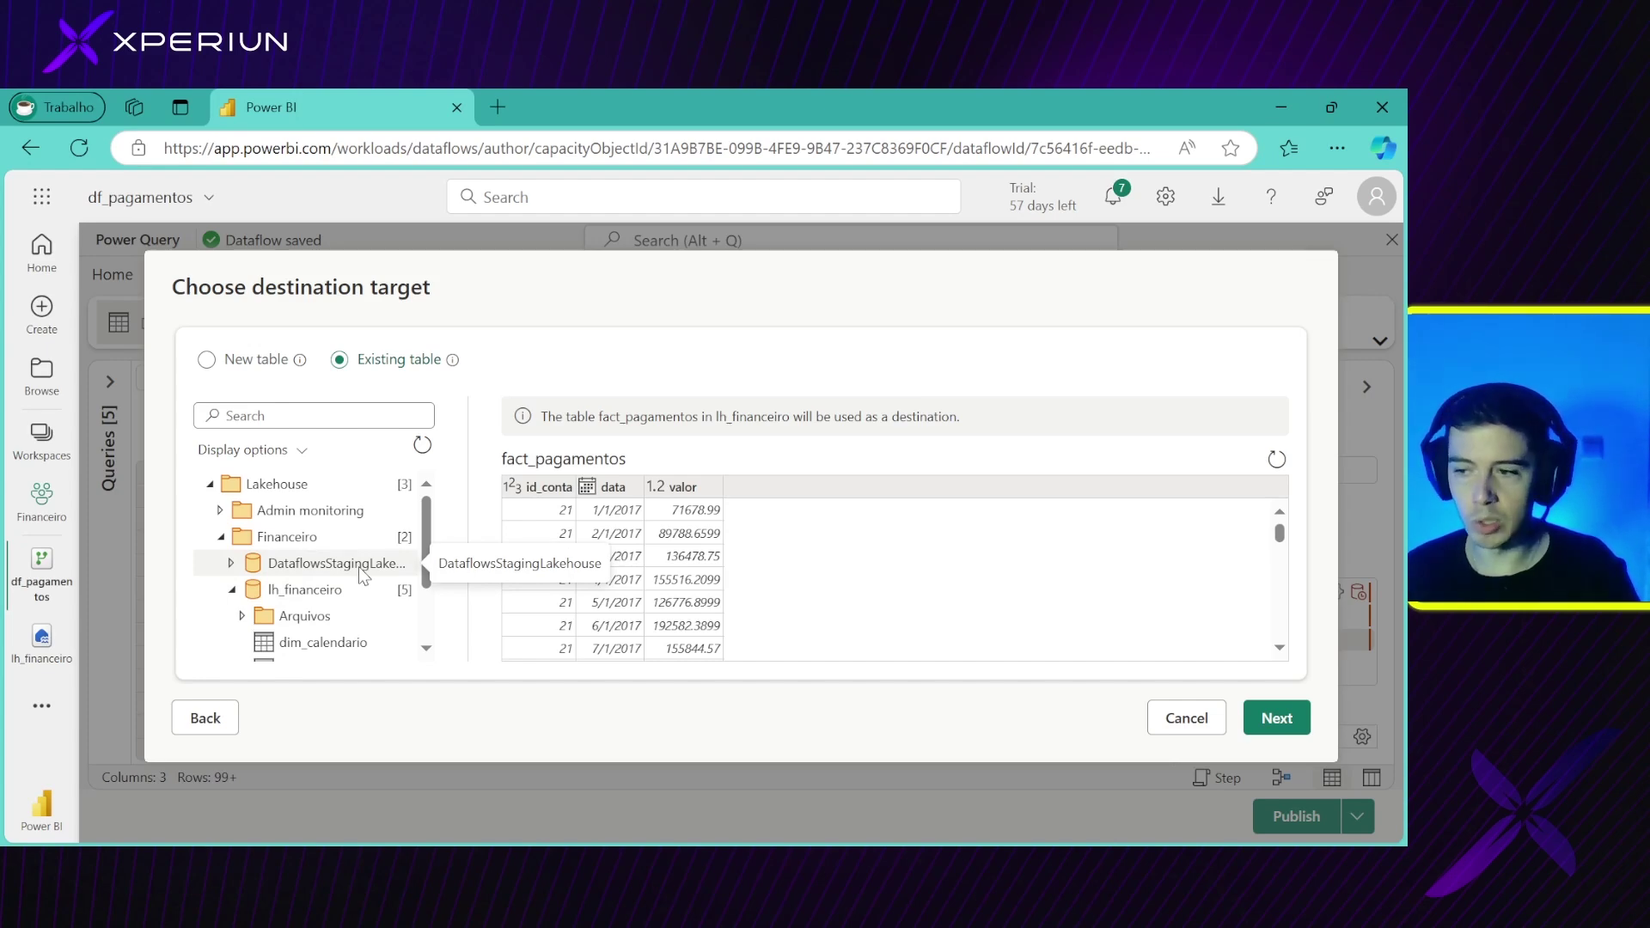
pyautogui.scroll(-2, 352, 576)
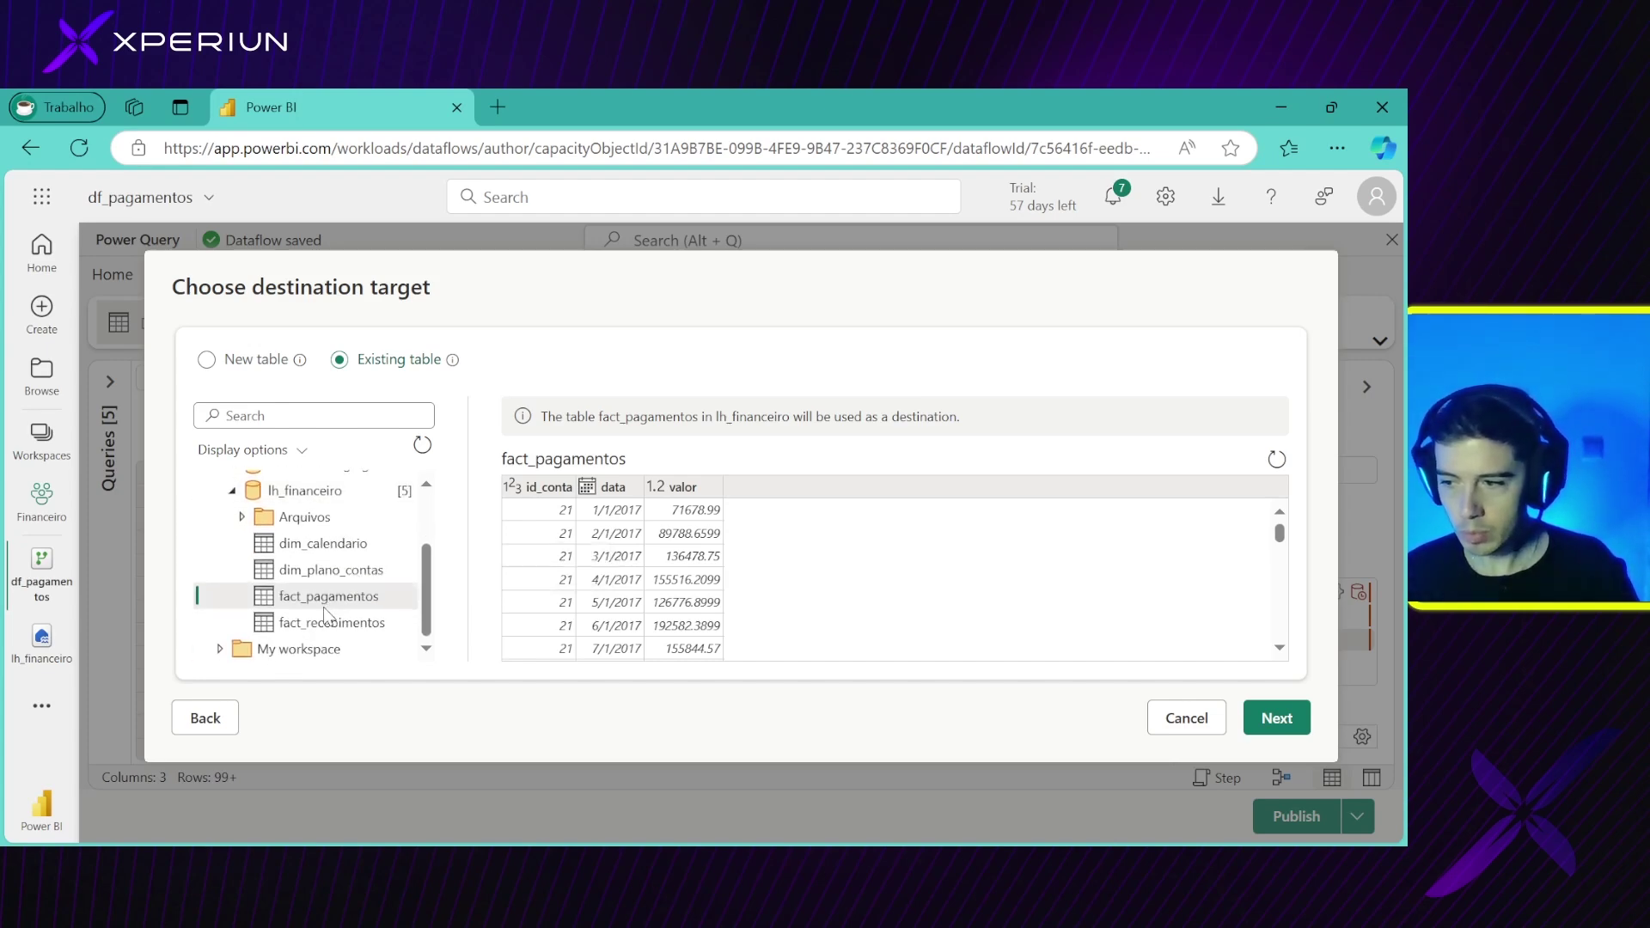
pyautogui.scroll(2, 325, 614)
pyautogui.scroll(-2, 284, 666)
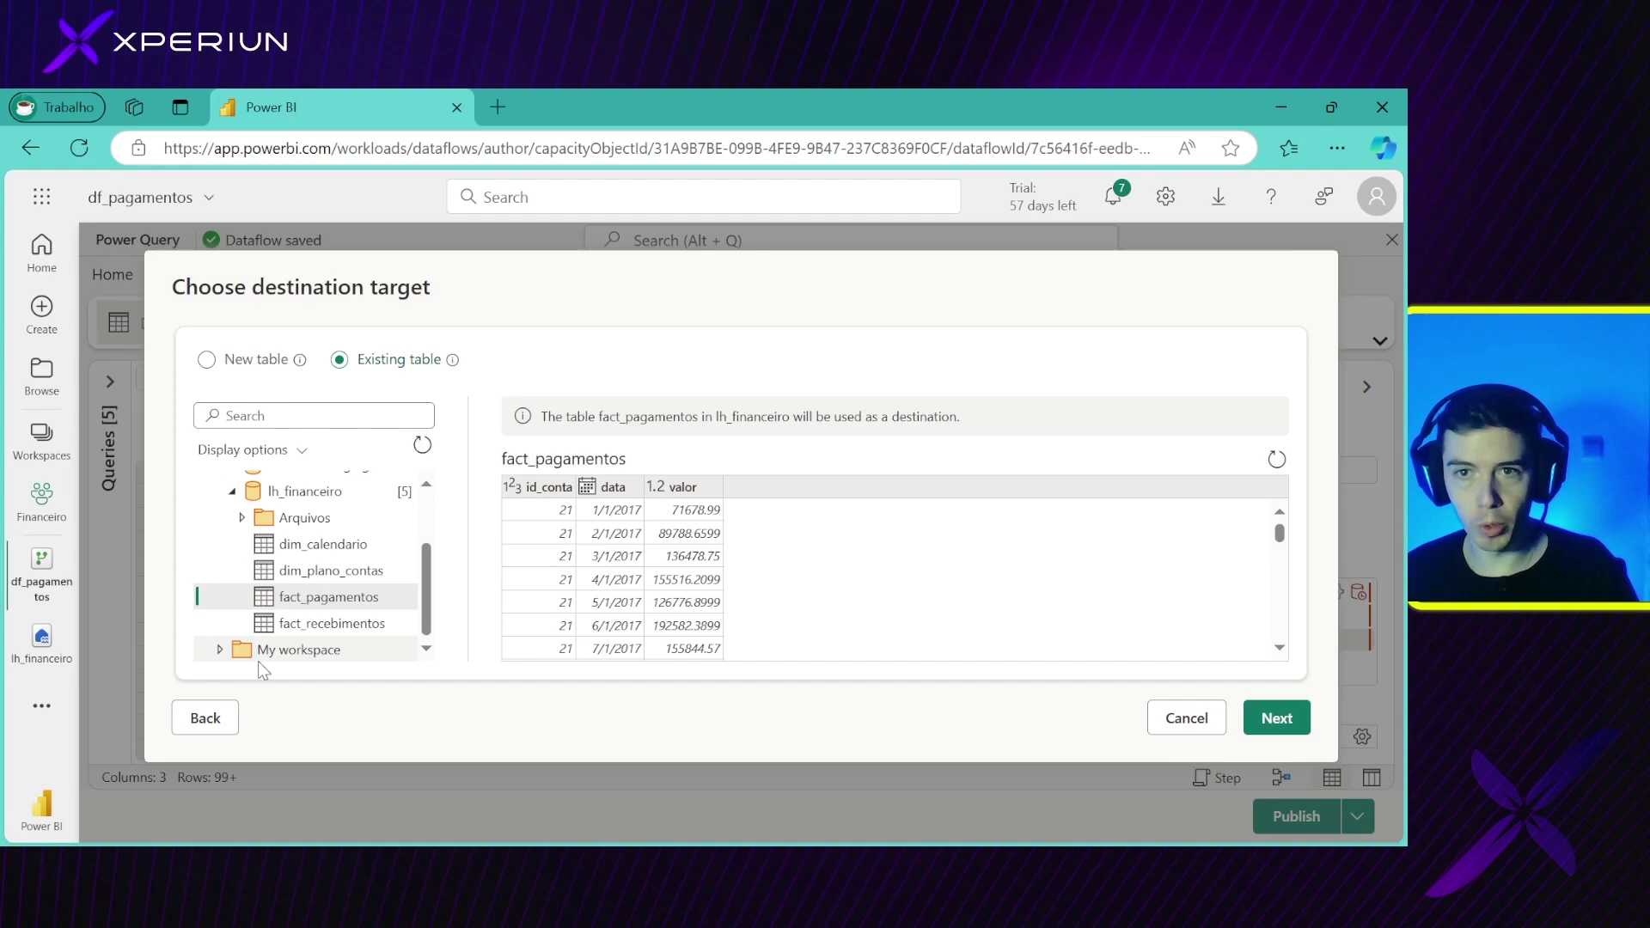
pyautogui.scroll(2, 284, 636)
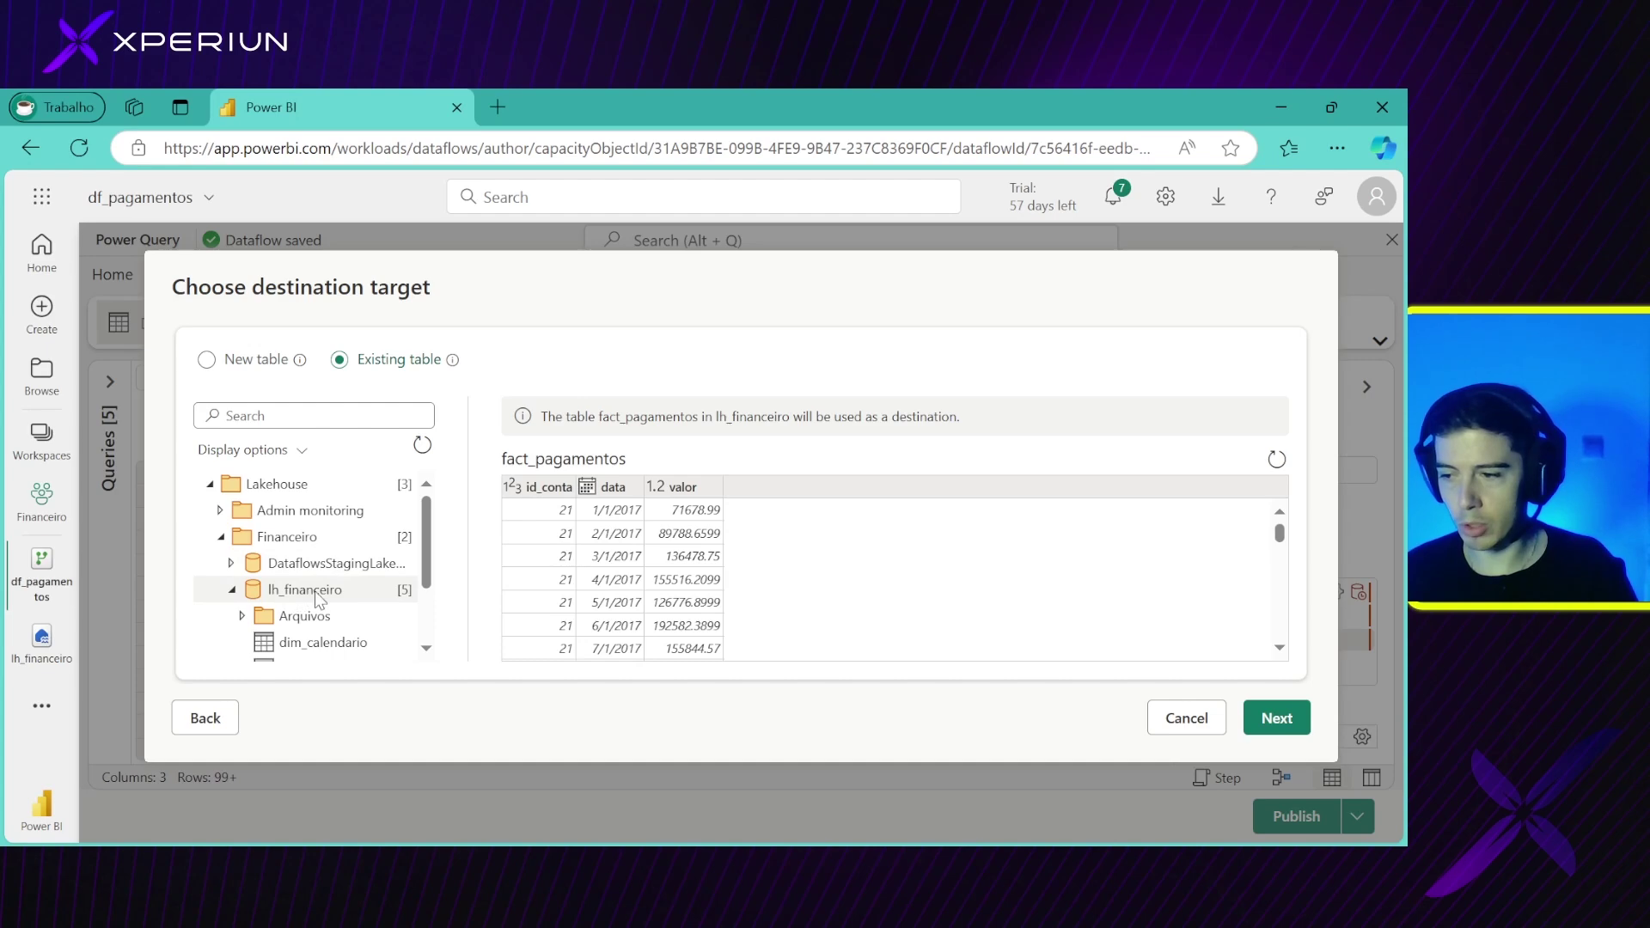
pyautogui.scroll(-2, 326, 612)
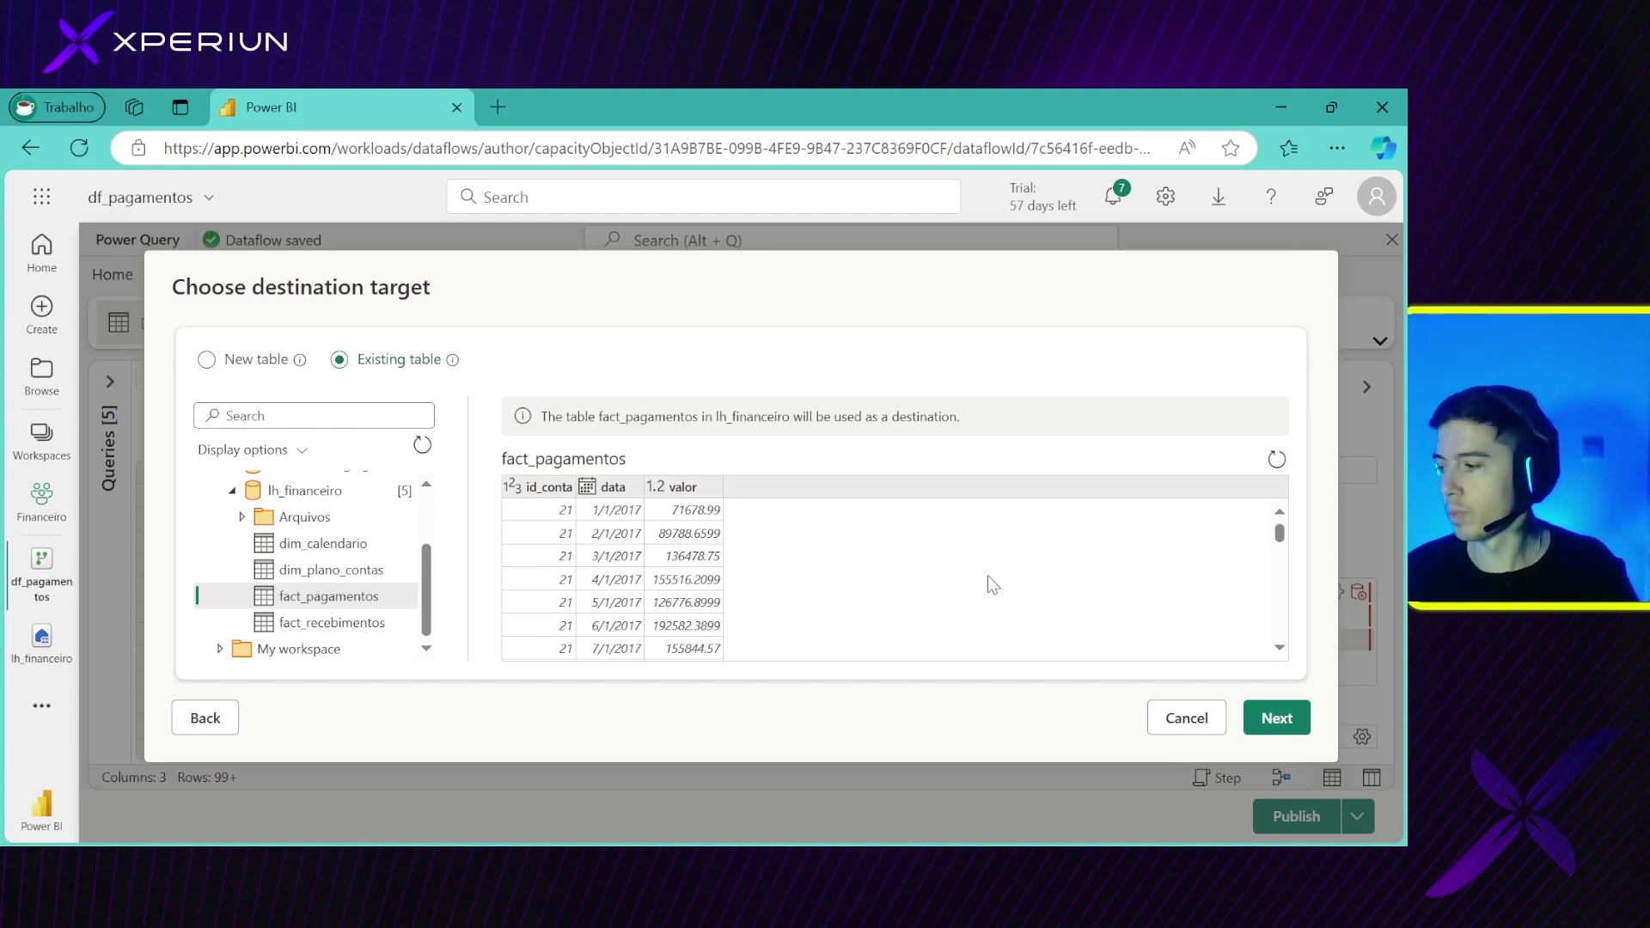
pyautogui.click(1169, 710)
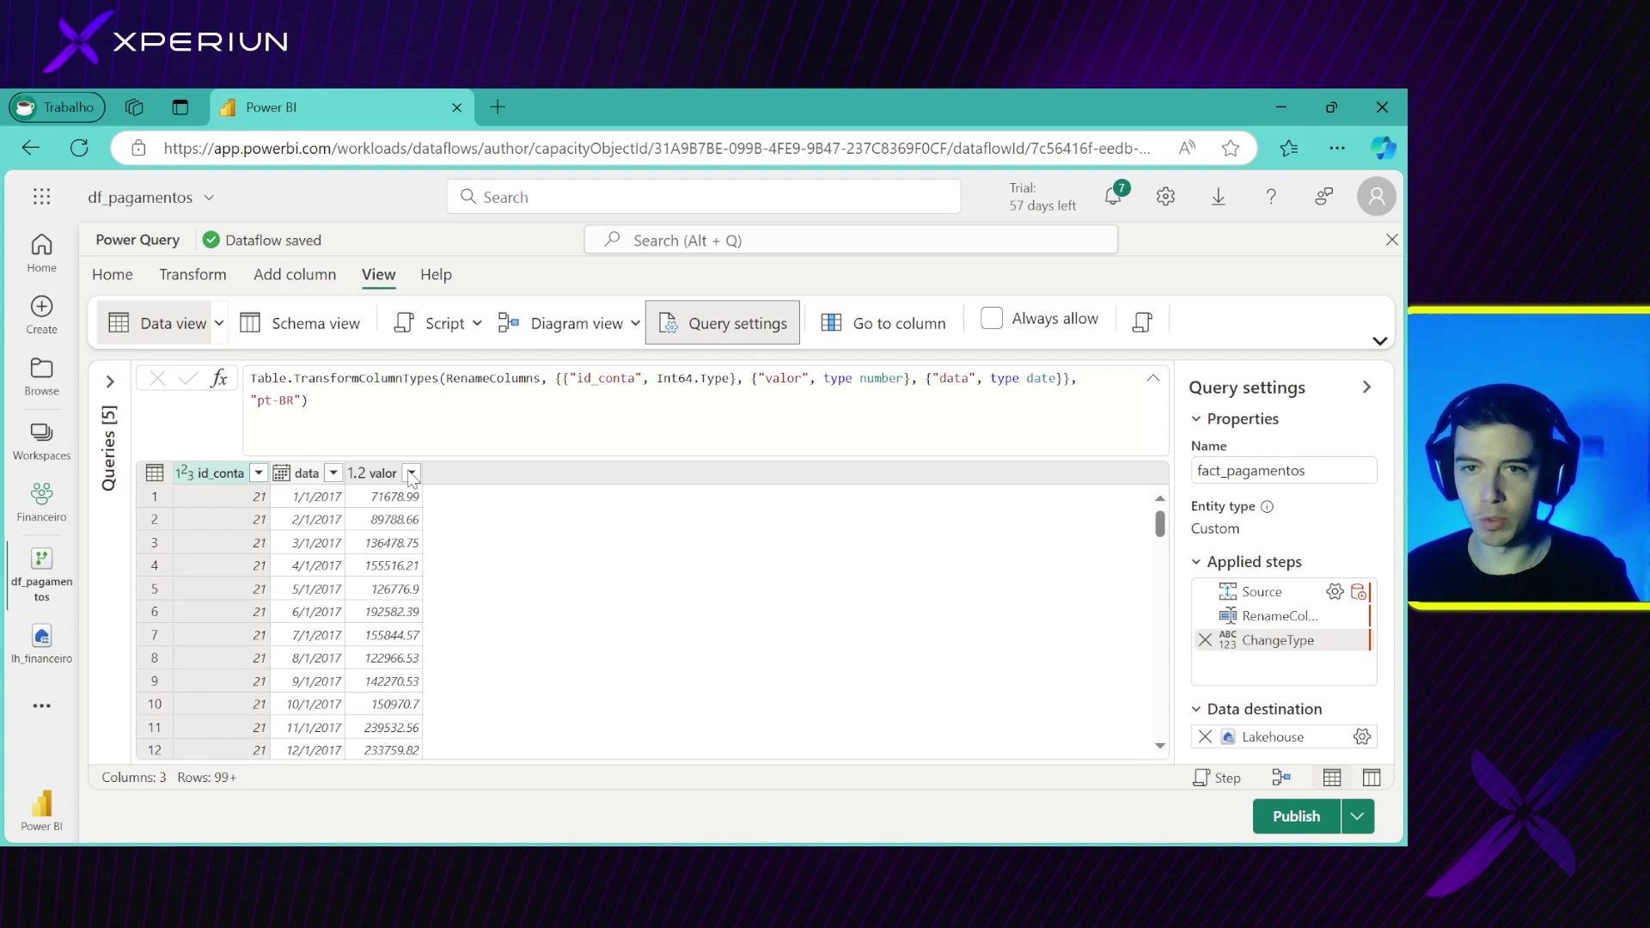
# Exit the dataflow editor and view the details of the 28/10/2024, 7:45:19 PM run in the df_pagamentos refresh history
pyautogui.click(1392, 242)
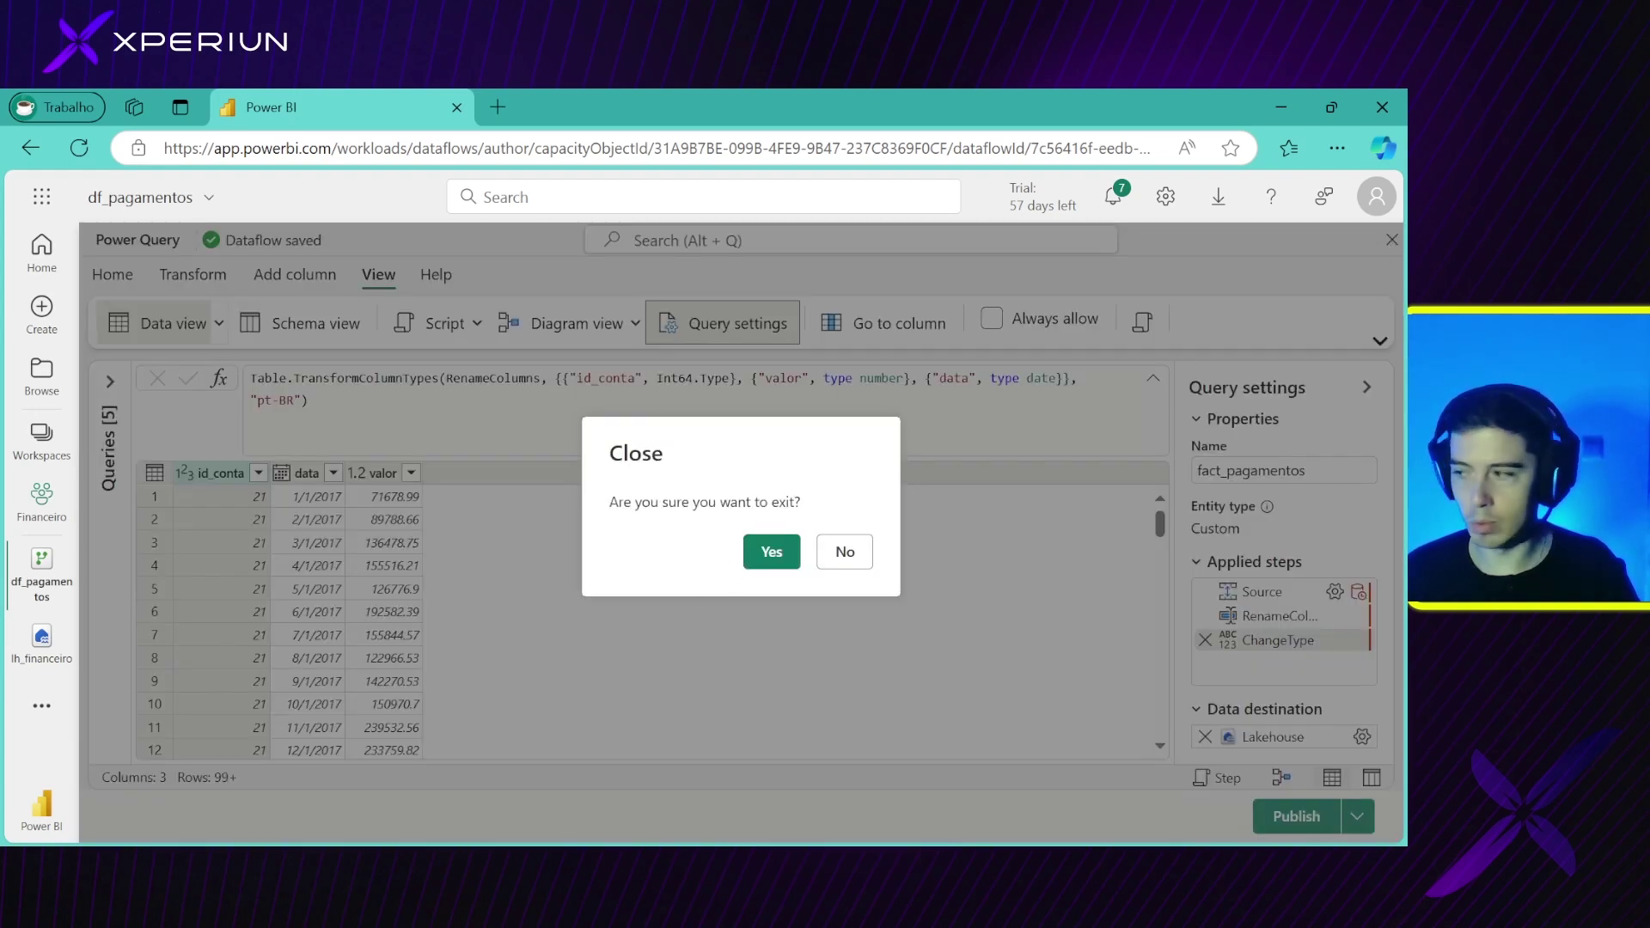
pyautogui.click(771, 552)
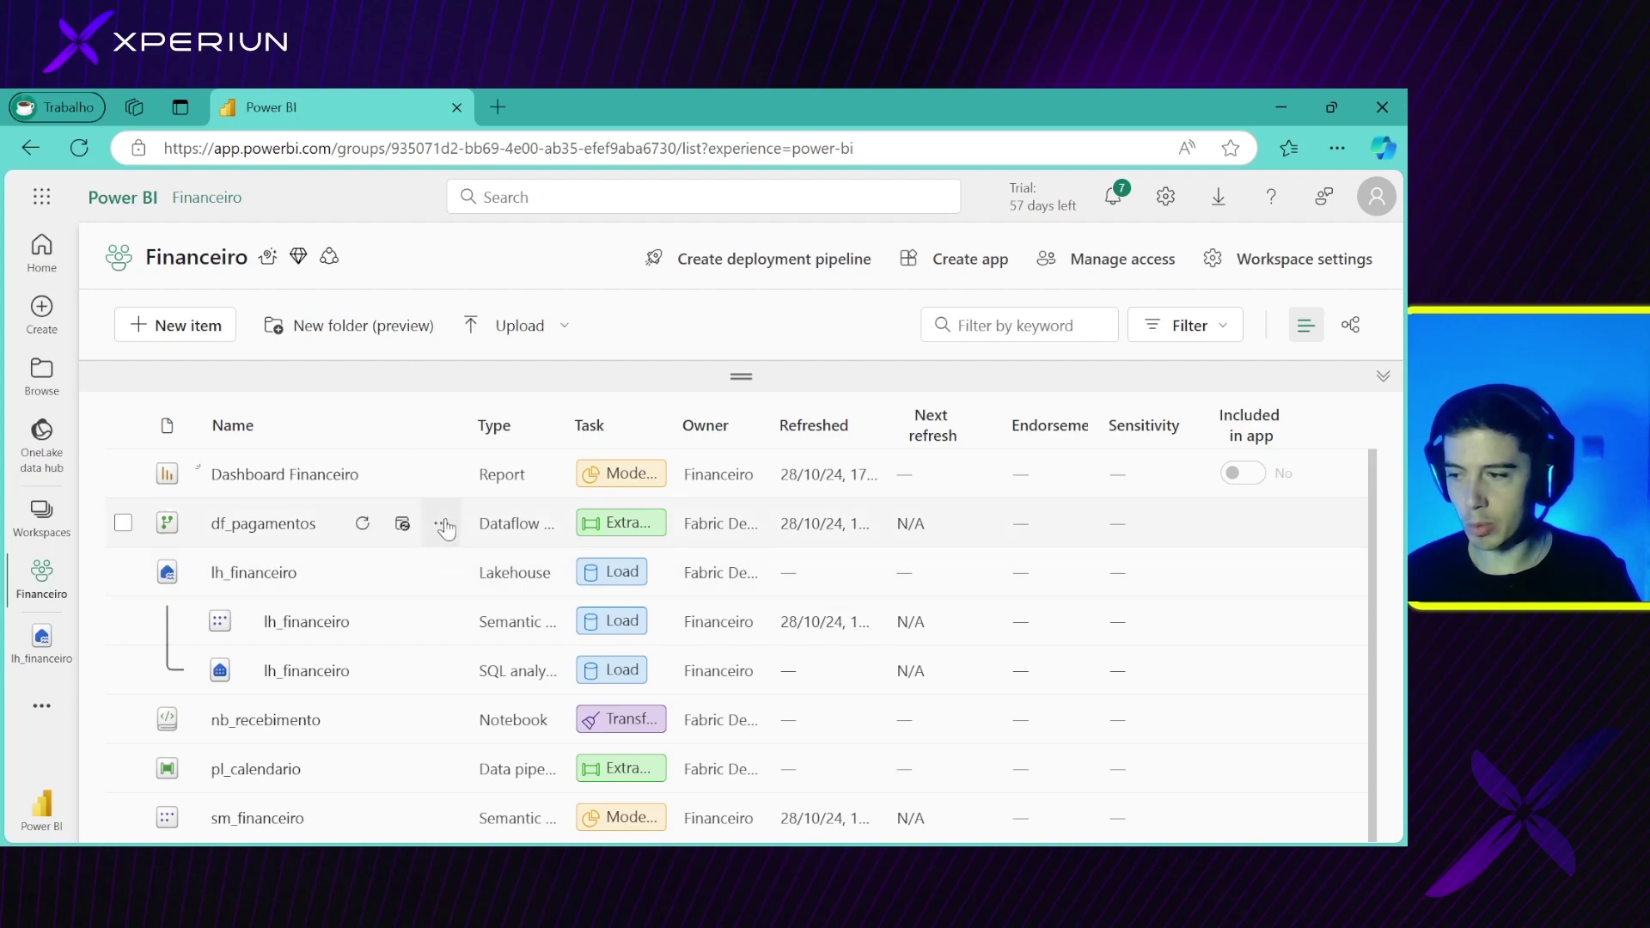
pyautogui.click(445, 525)
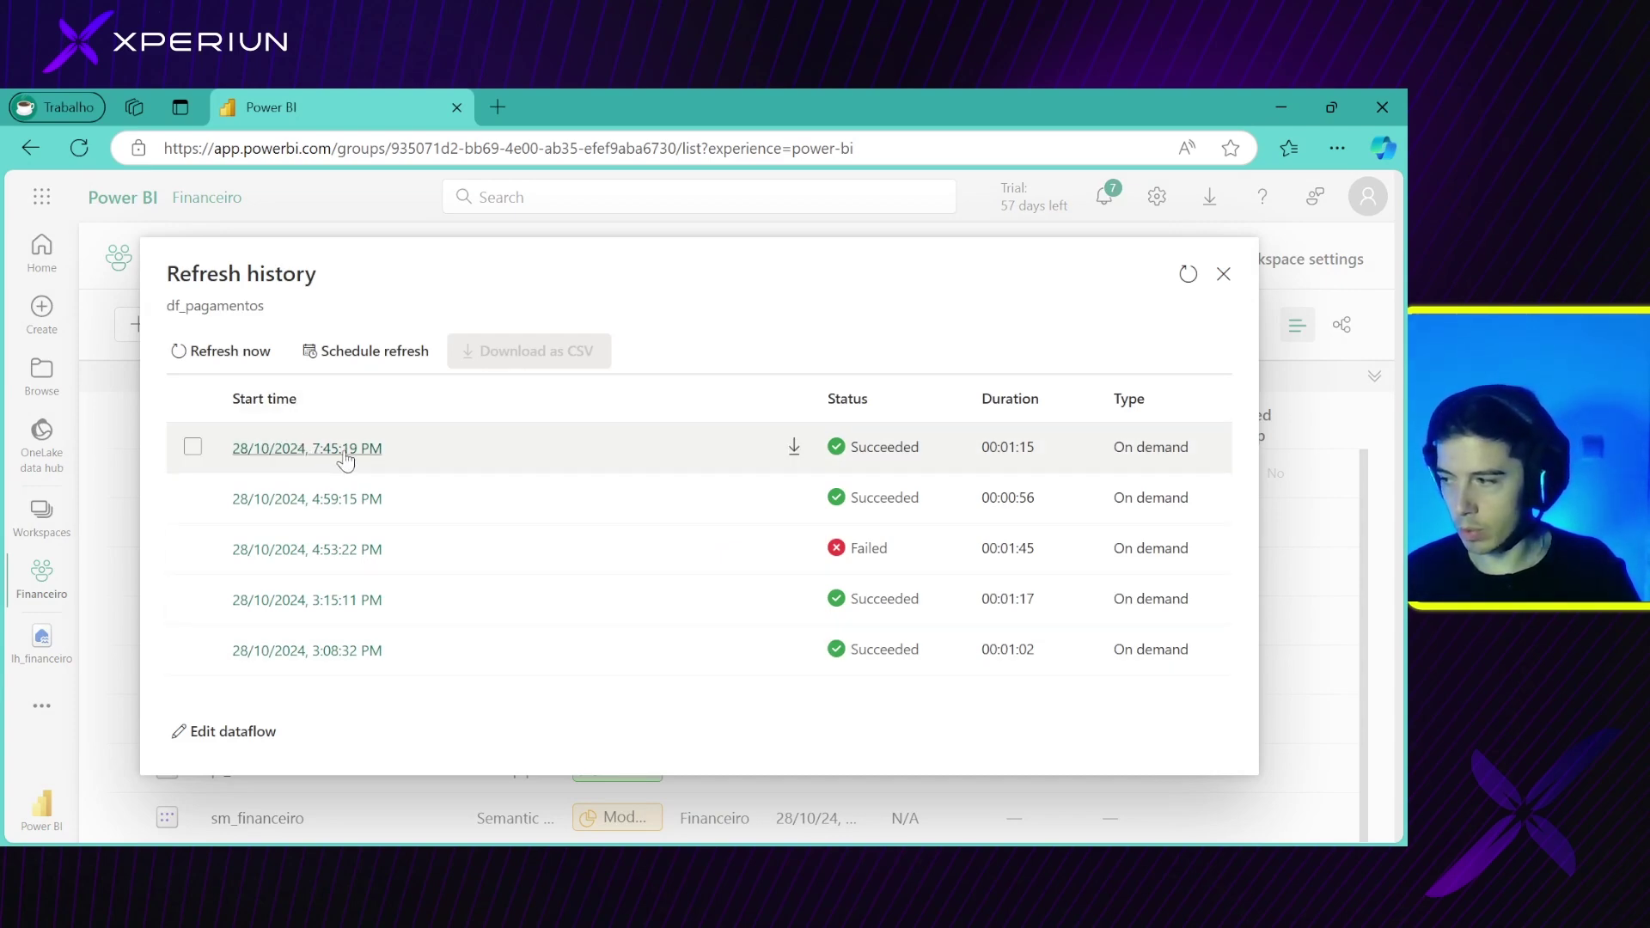
pyautogui.click(280, 451)
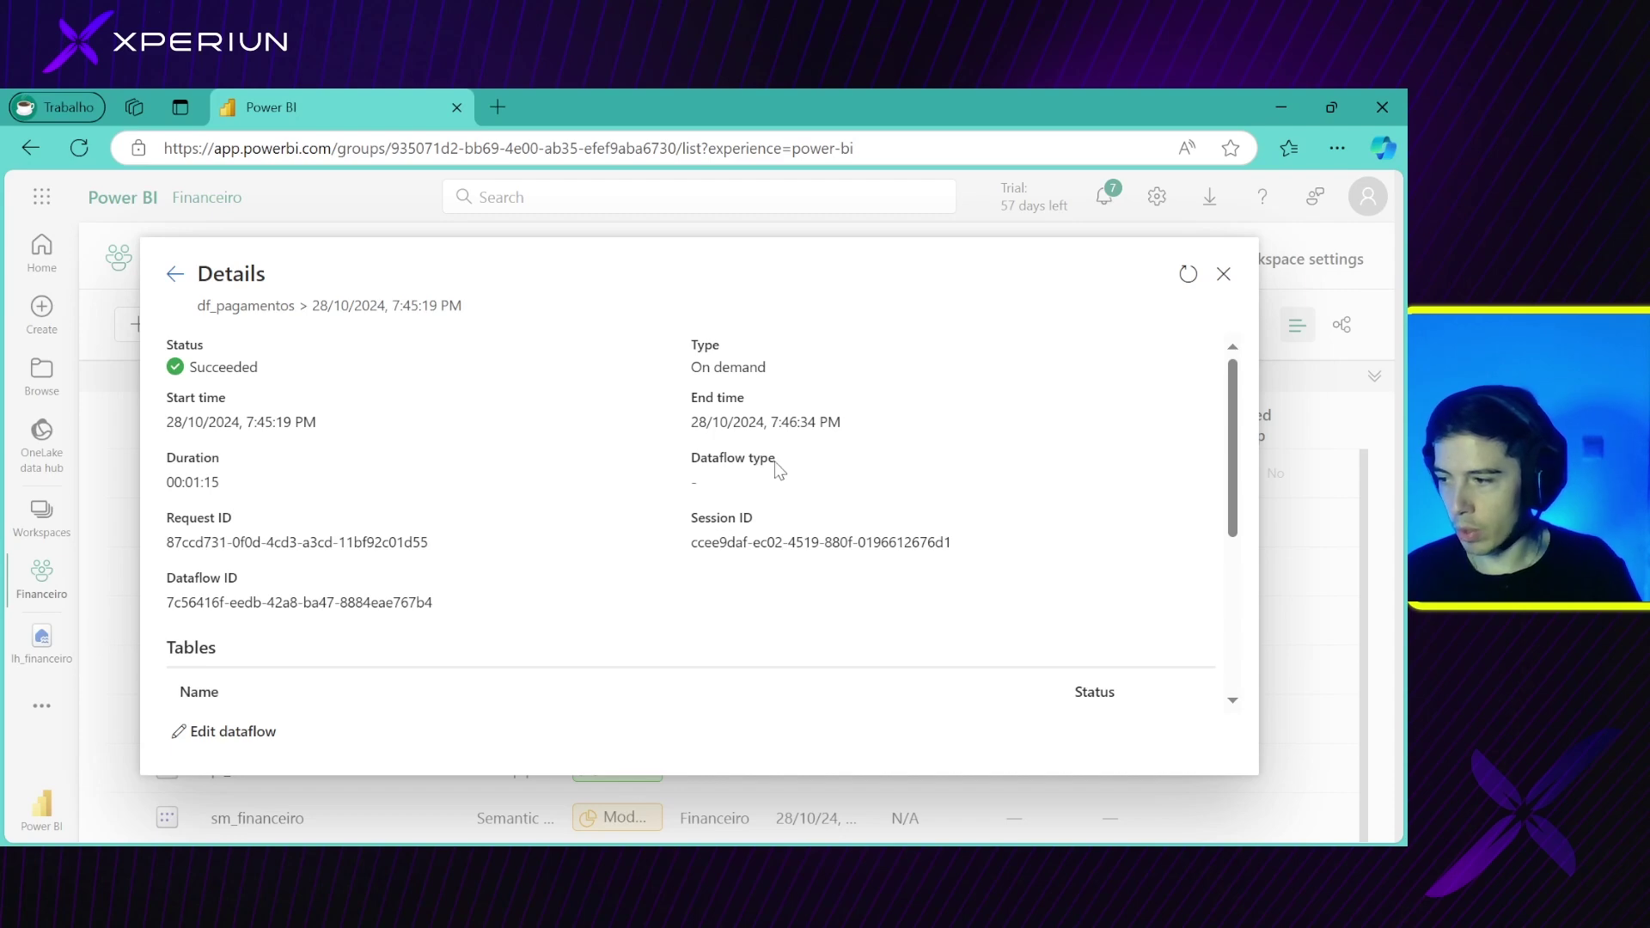
# Examine the run's tables, activities and errors, and open the fact_pagamentos_WriteToDataDestination activity to read its statistics down to the Lakehouse endpoint
pyautogui.scroll(-3, 773, 471)
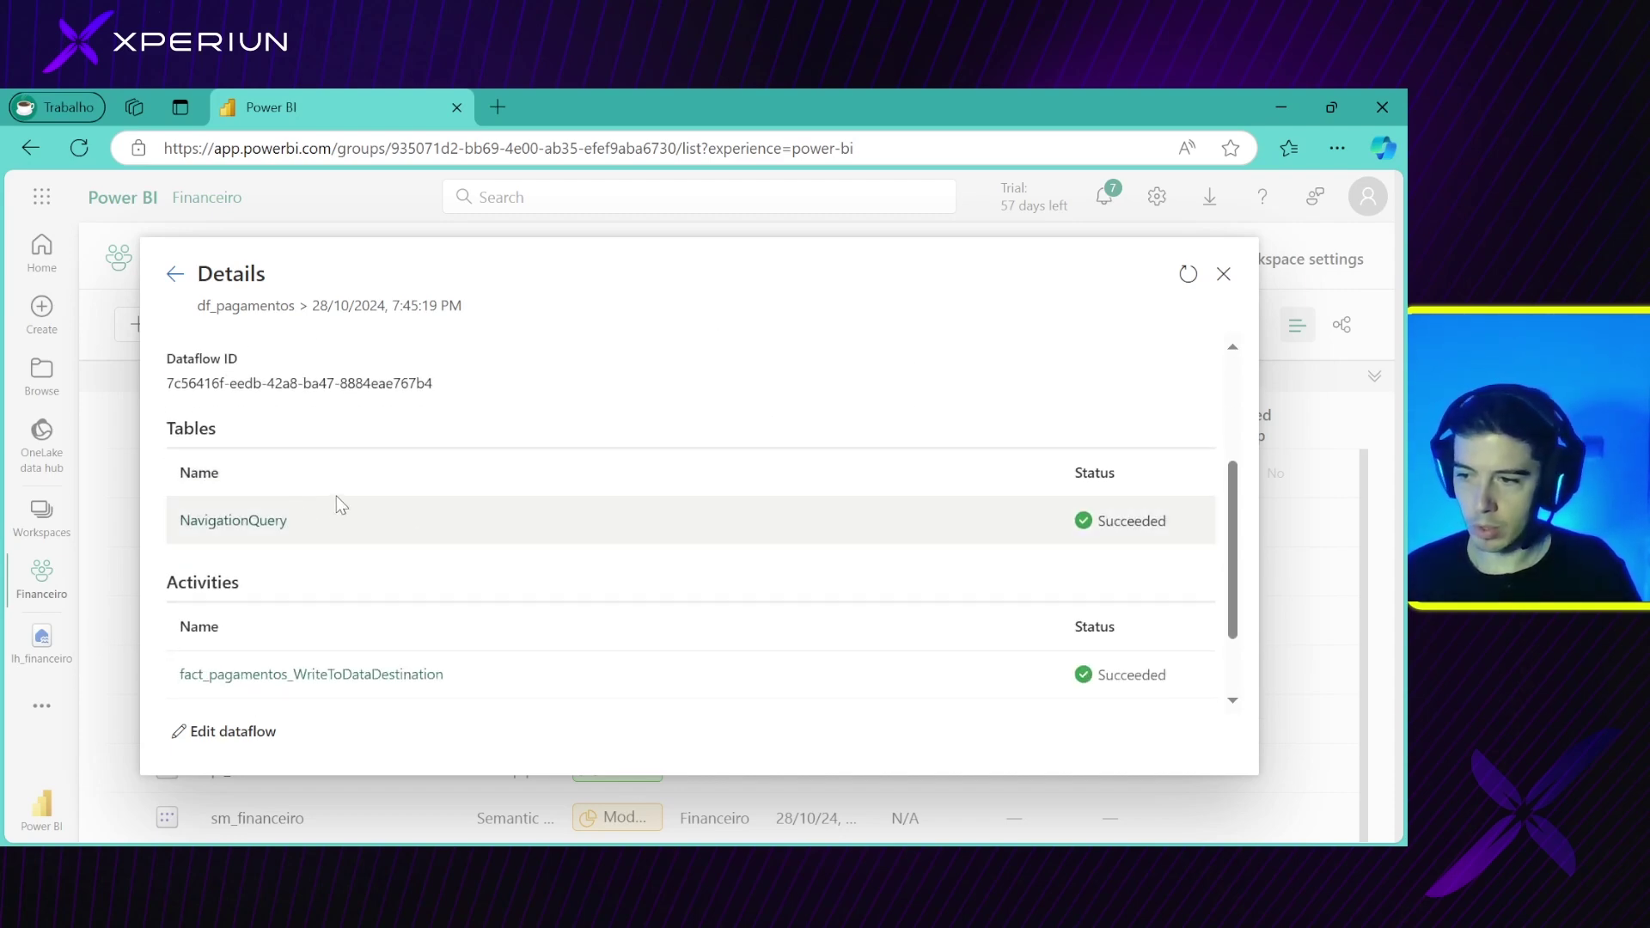
pyautogui.scroll(-2, 328, 464)
pyautogui.scroll(-2, 333, 466)
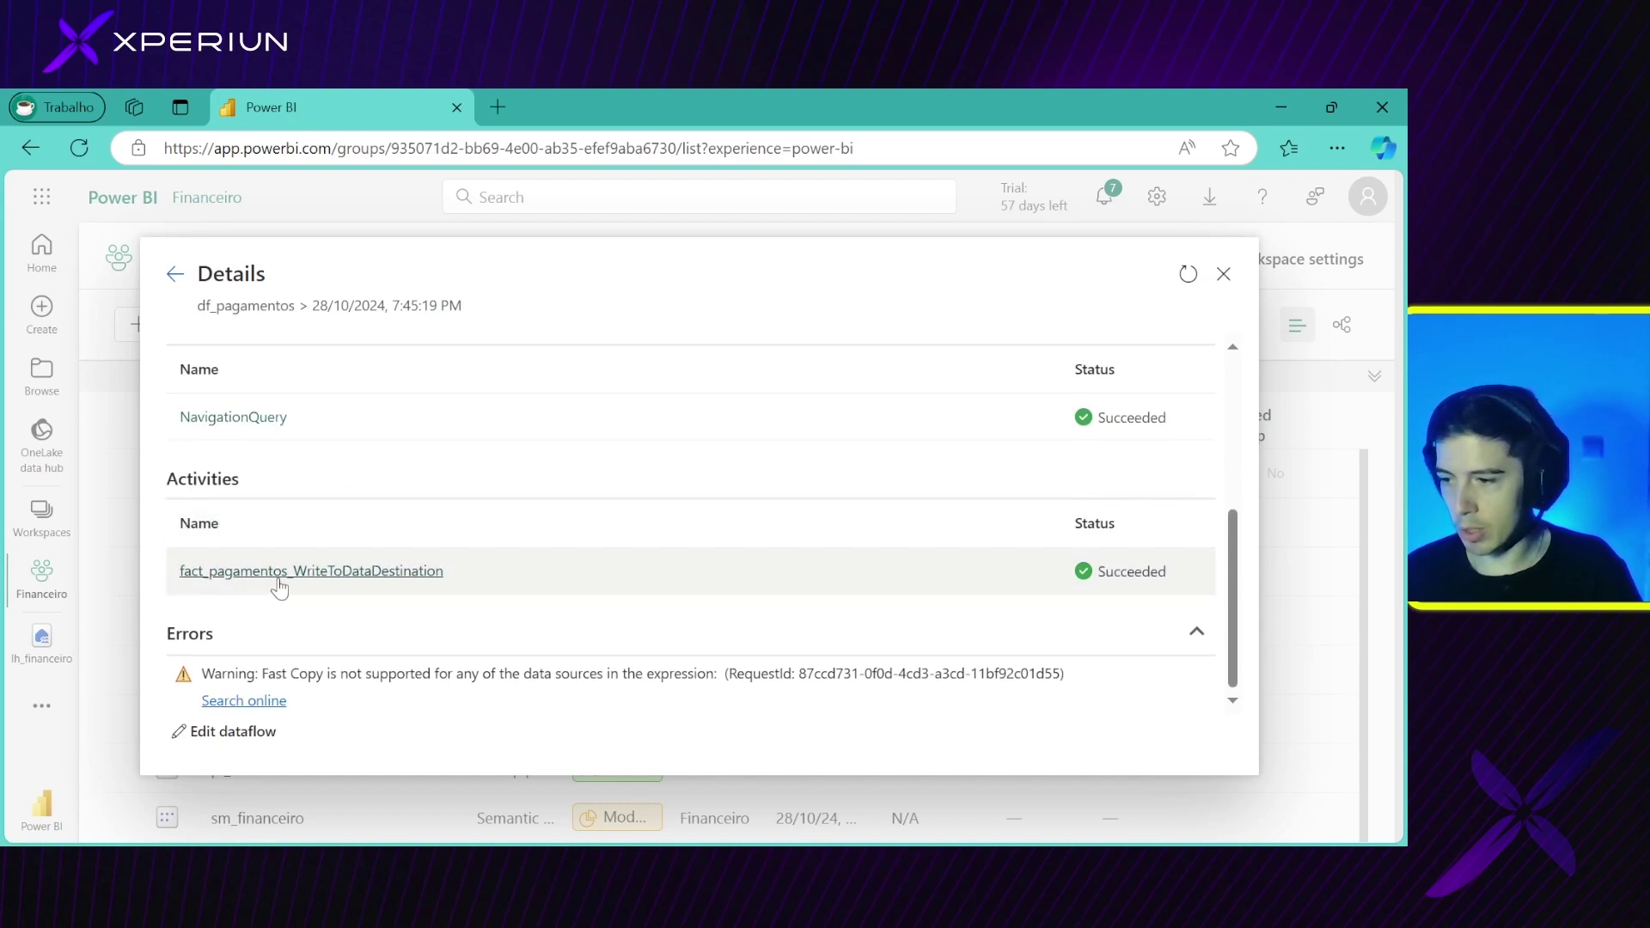
pyautogui.click(397, 581)
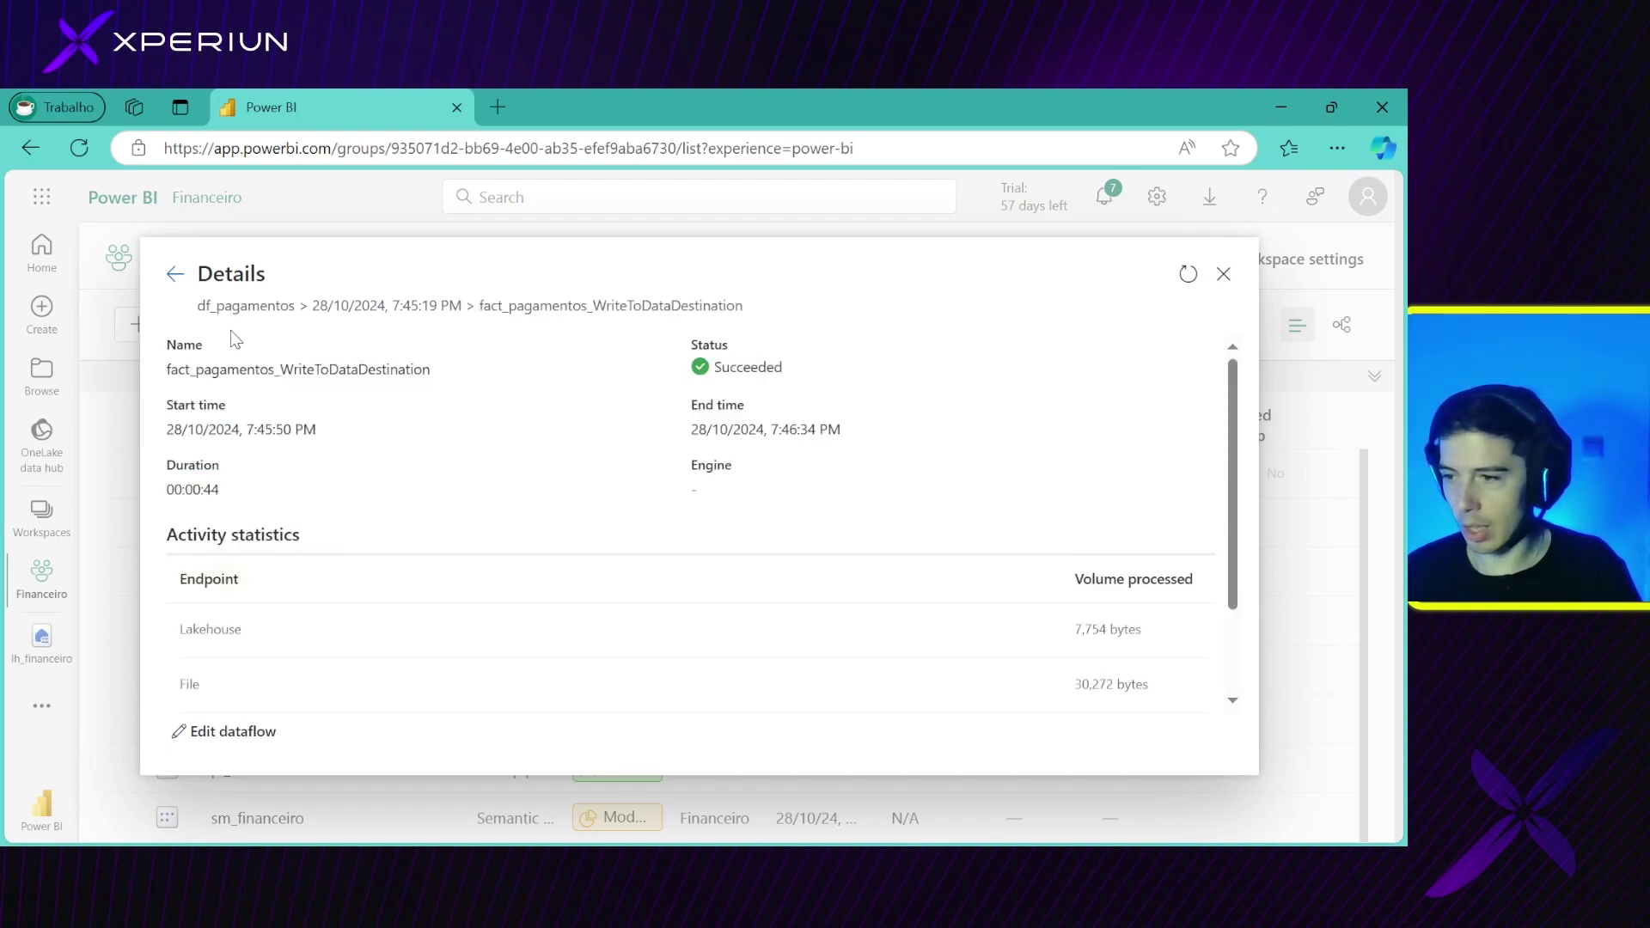
pyautogui.scroll(-1, 268, 456)
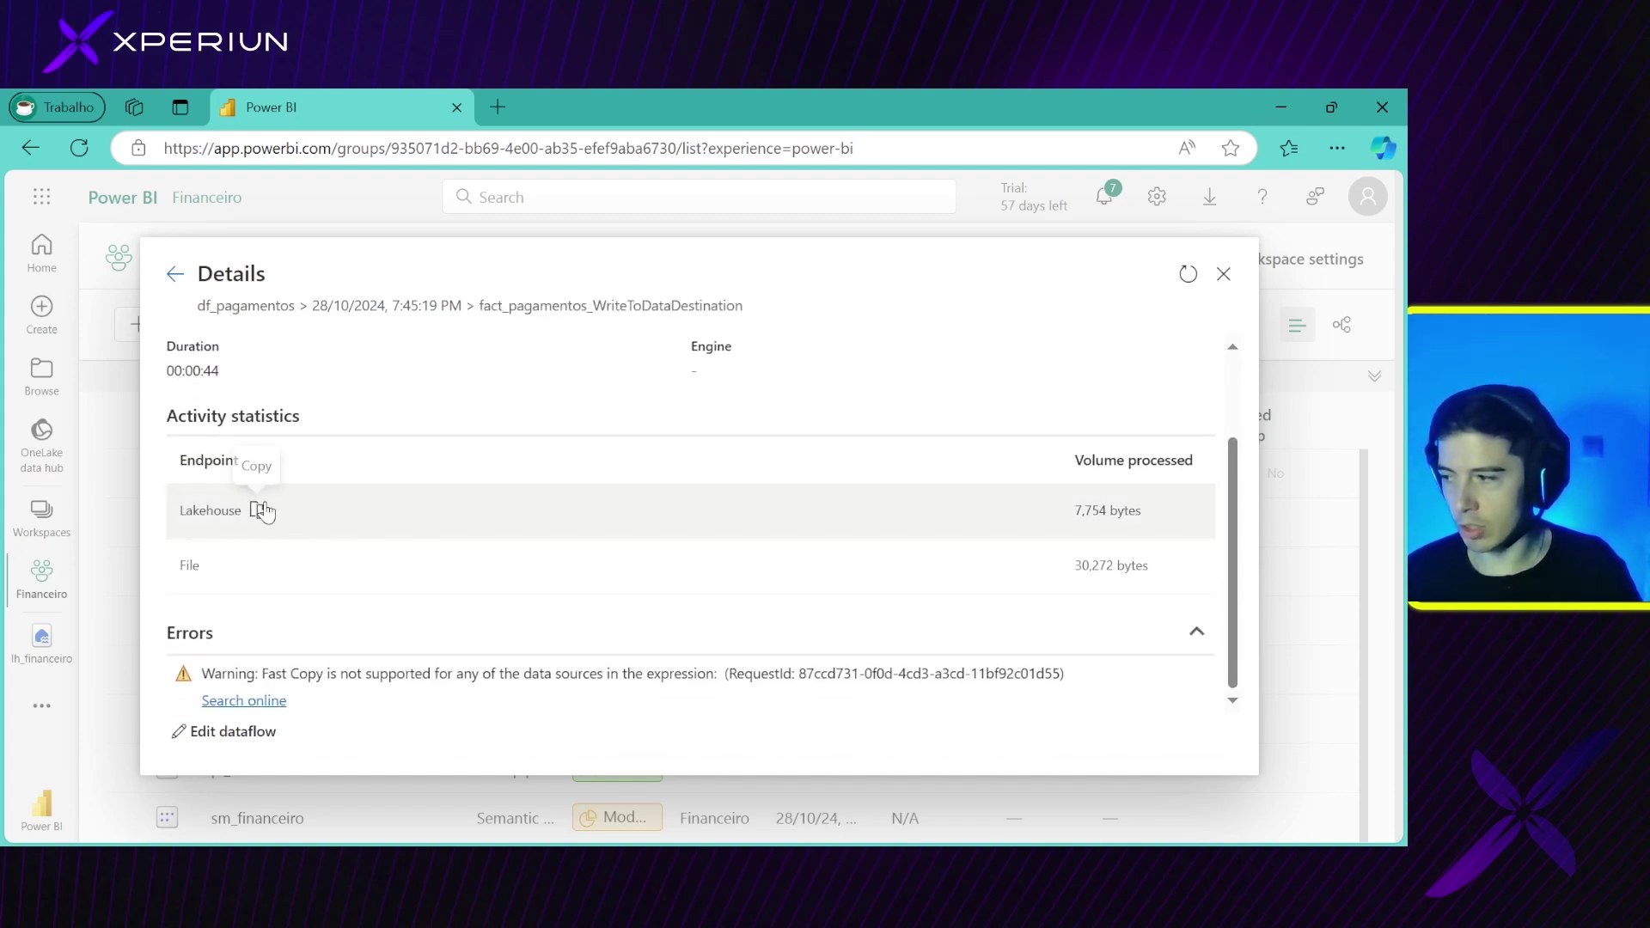
pyautogui.moveTo(187, 514); pyautogui.dragTo(258, 514)
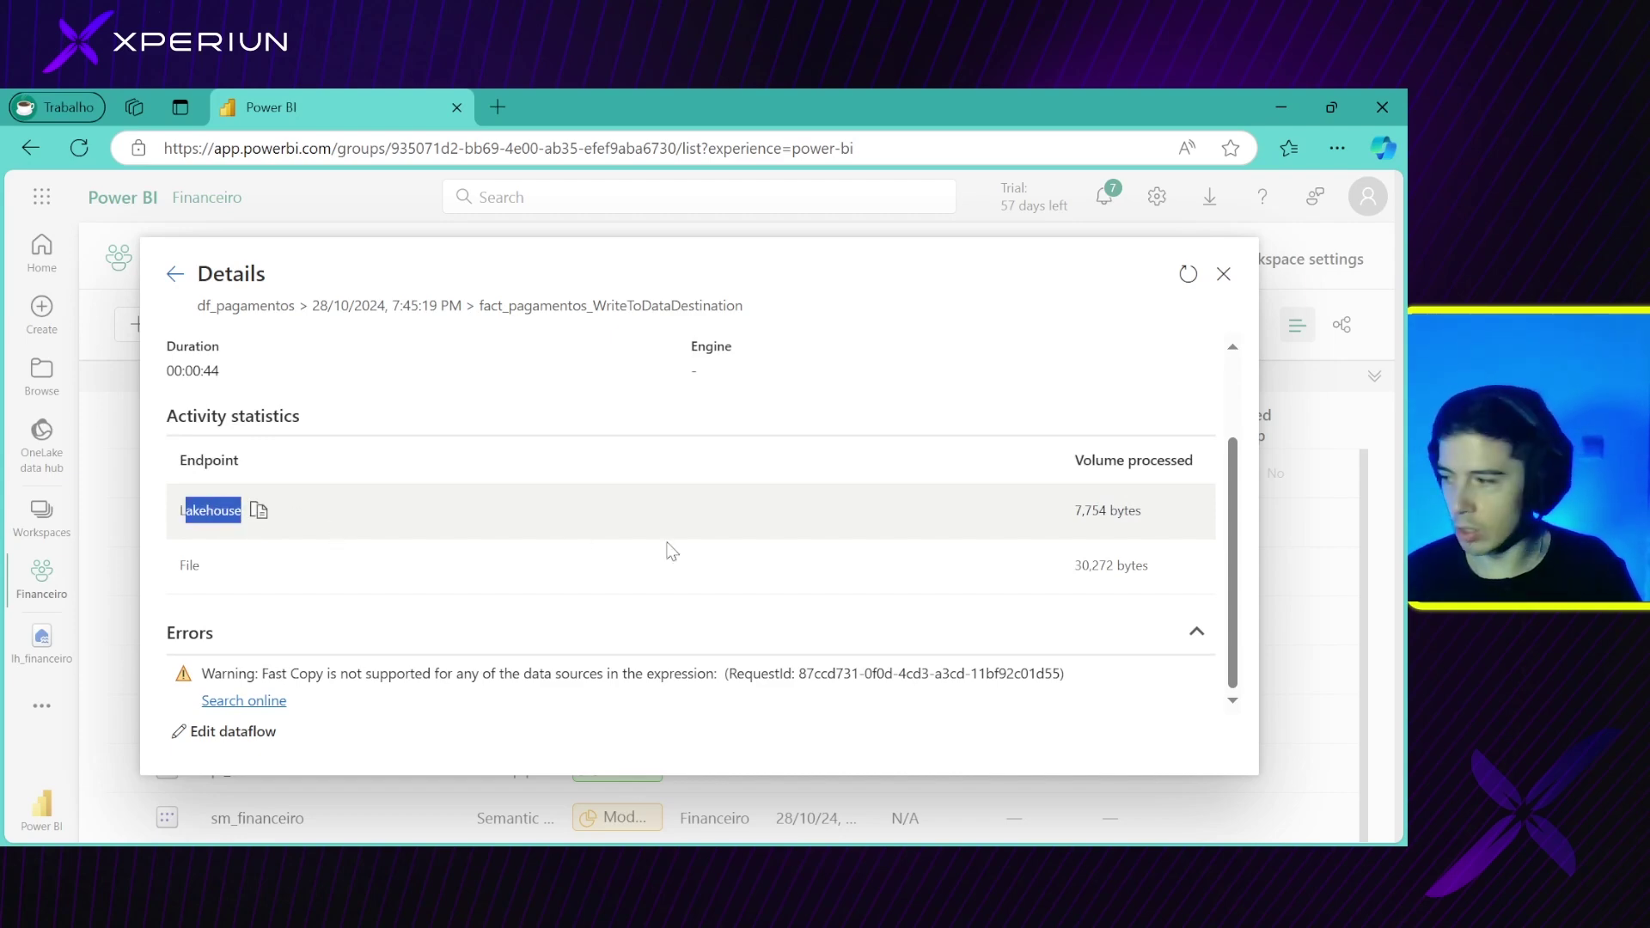
# Close the refresh details and preview the fact_pagamentos table in the lh_financeiro lakehouse
pyautogui.click(1221, 276)
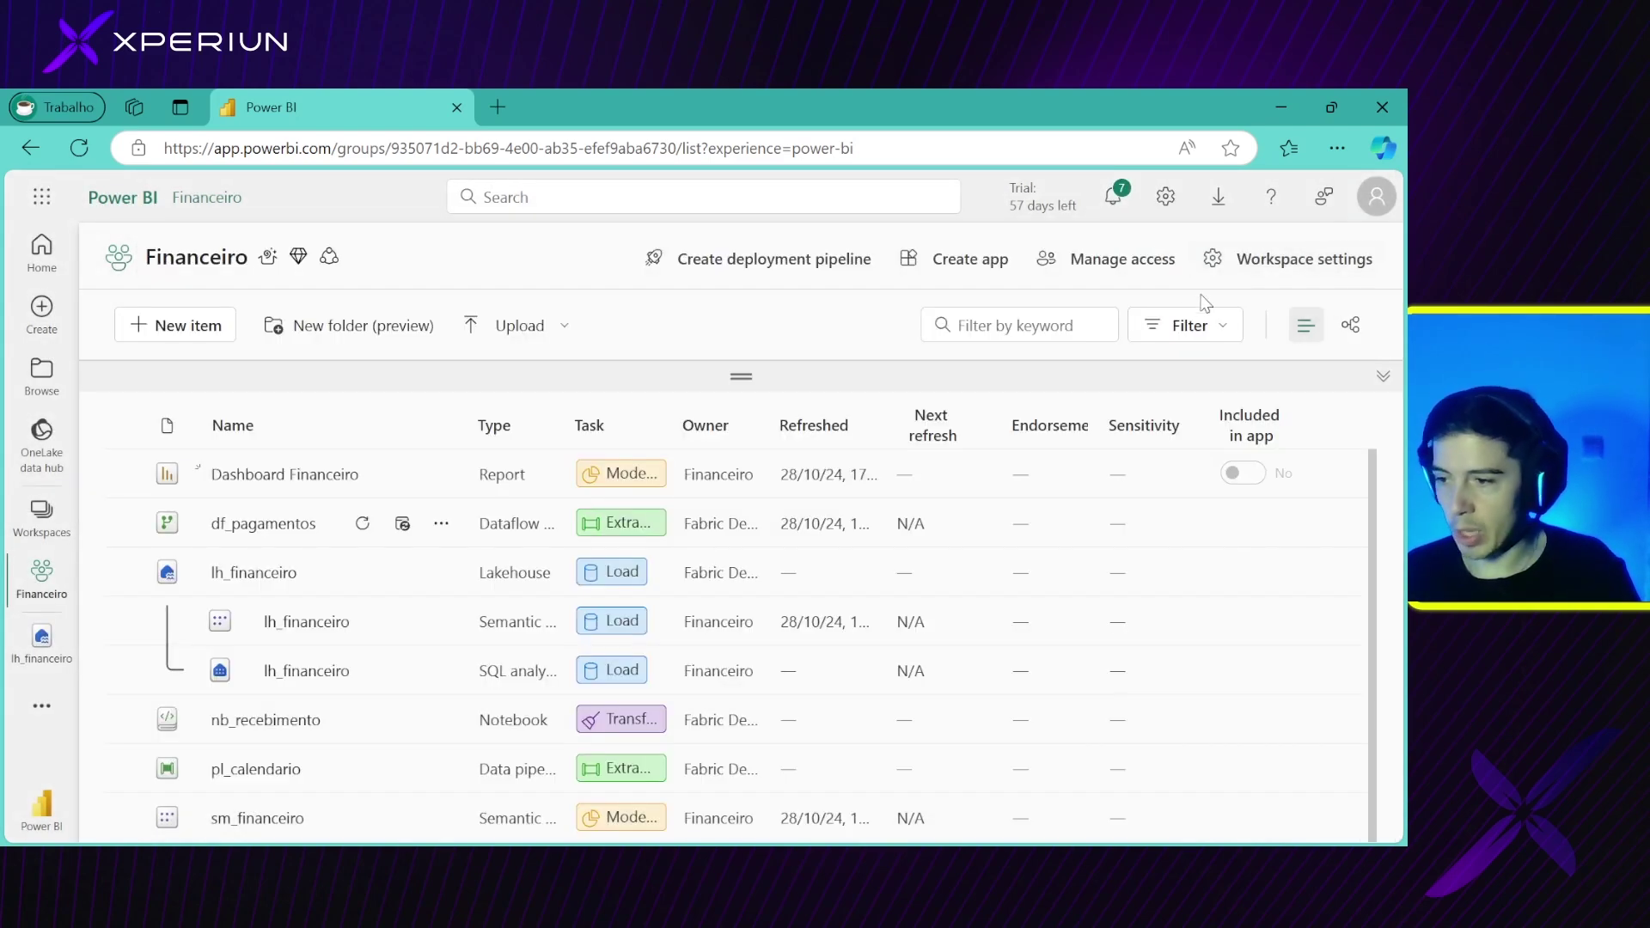
pyautogui.click(264, 573)
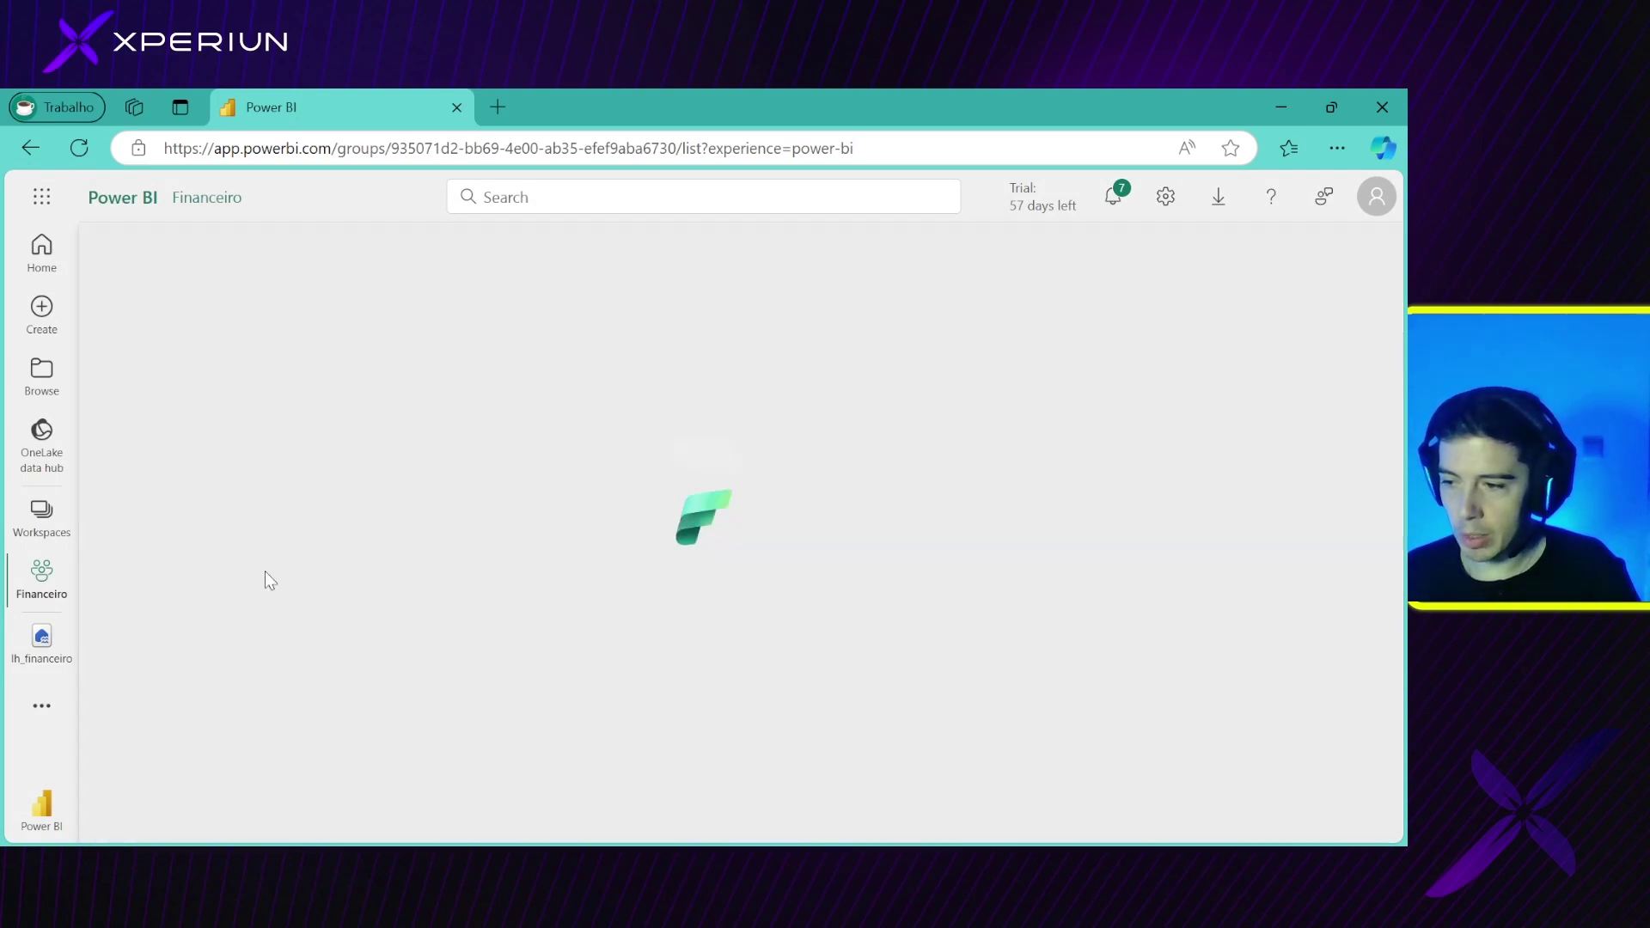
pyautogui.click(280, 574)
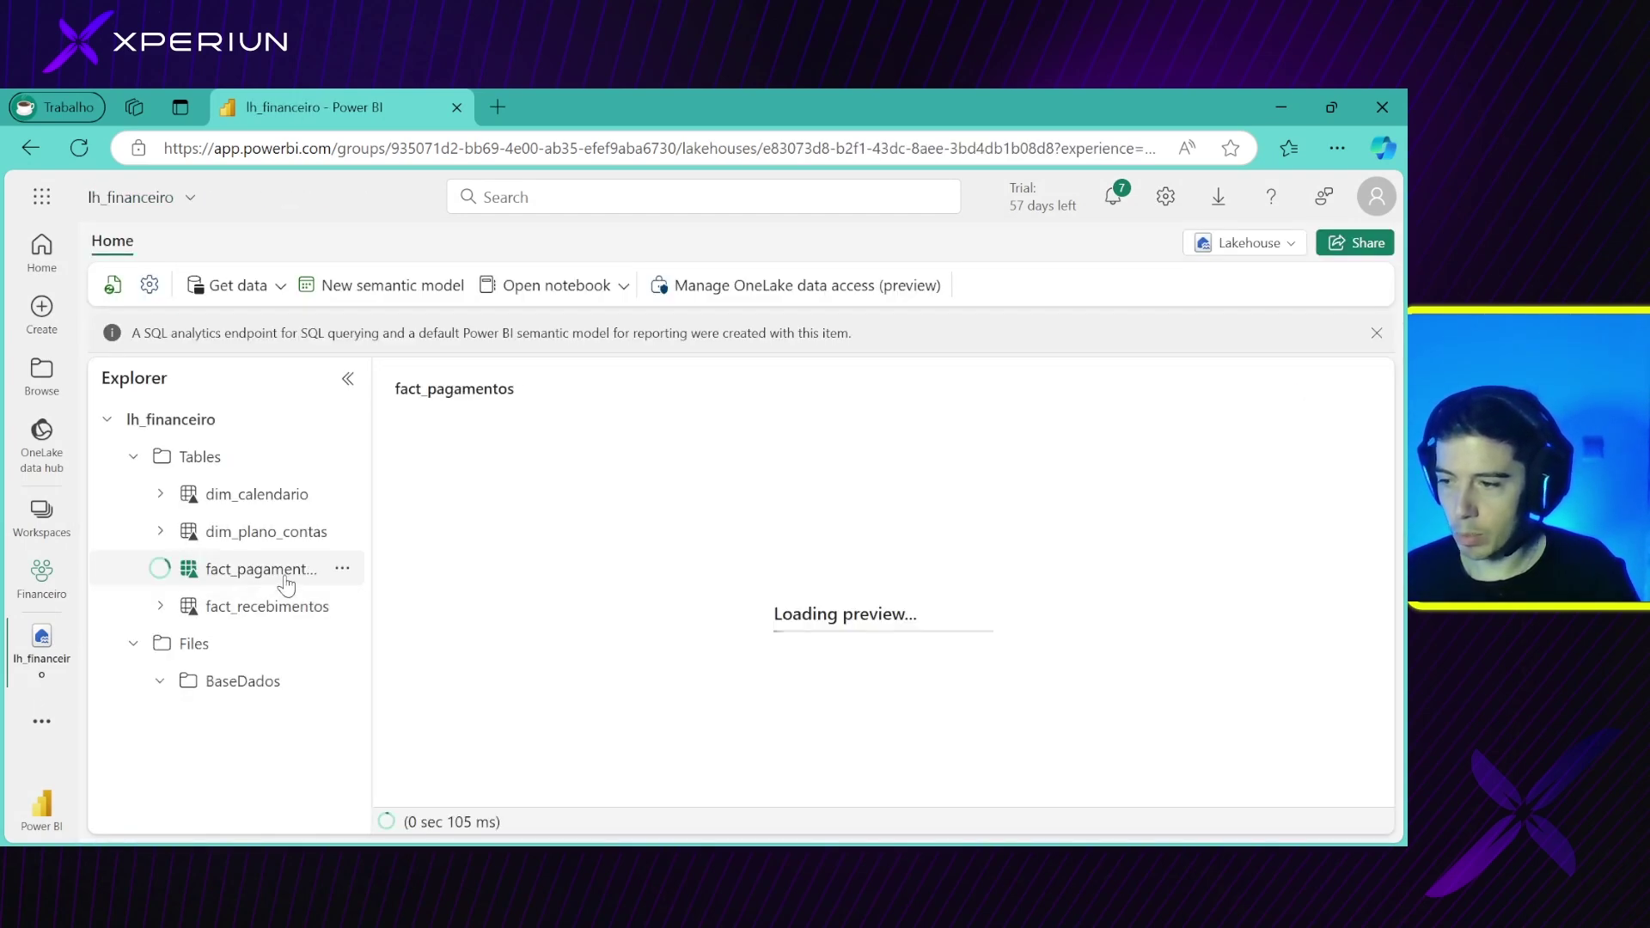
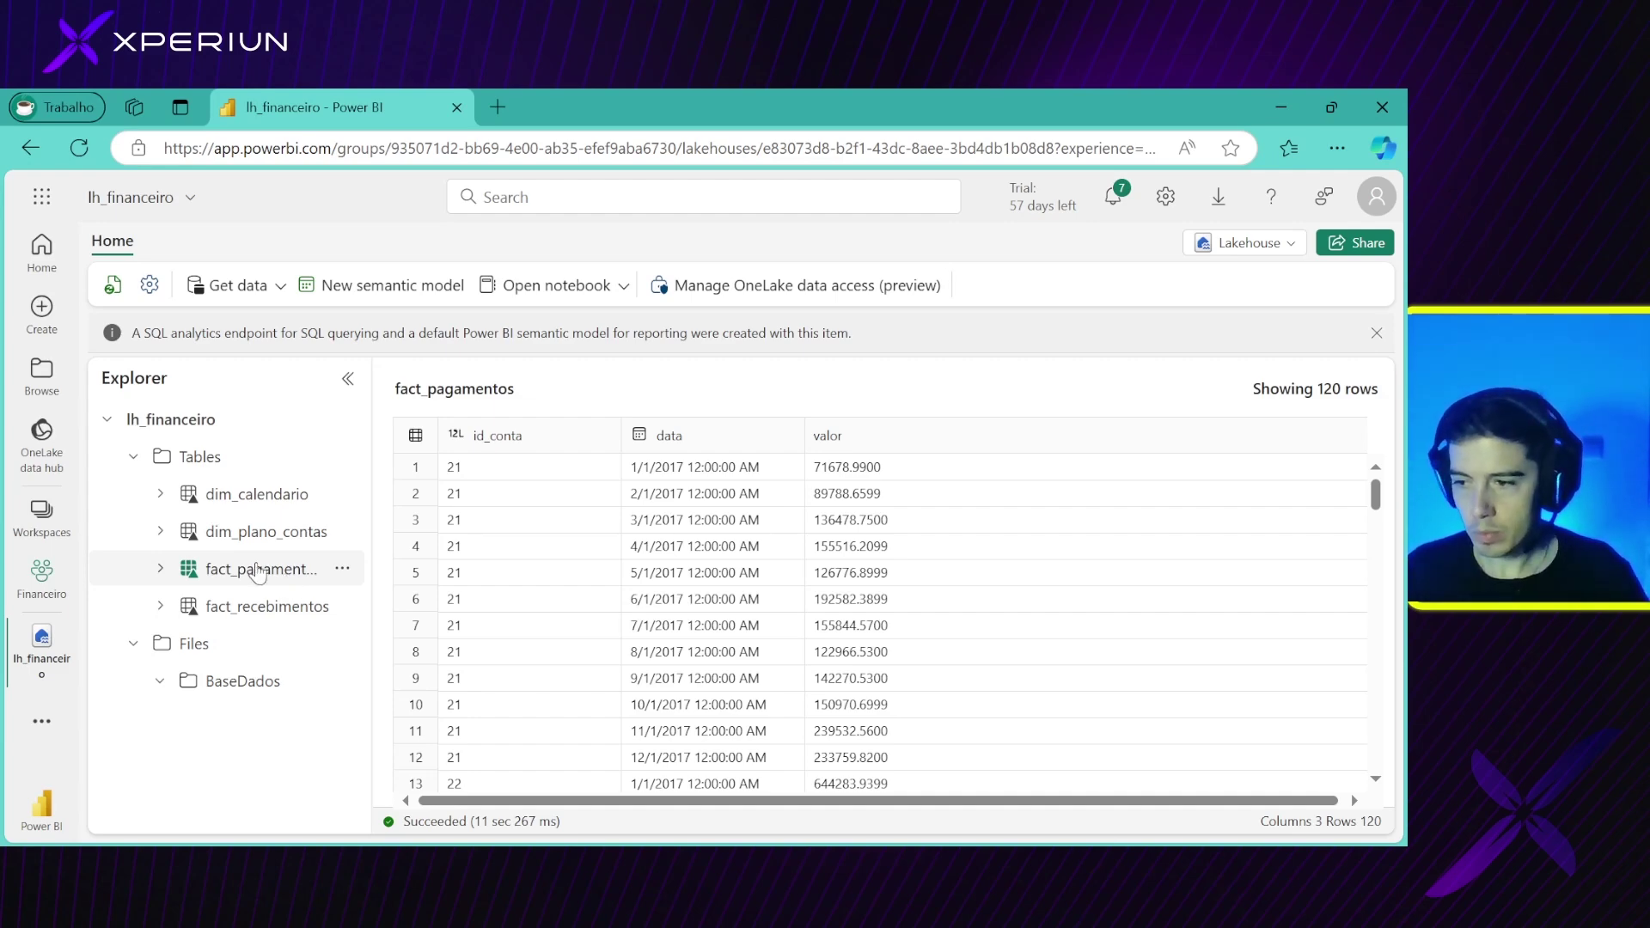
# Return to the Financeiro workspace, glance at the available new item types, and open the pl_calendario data pipeline
pyautogui.click(60, 507)
pyautogui.click(192, 473)
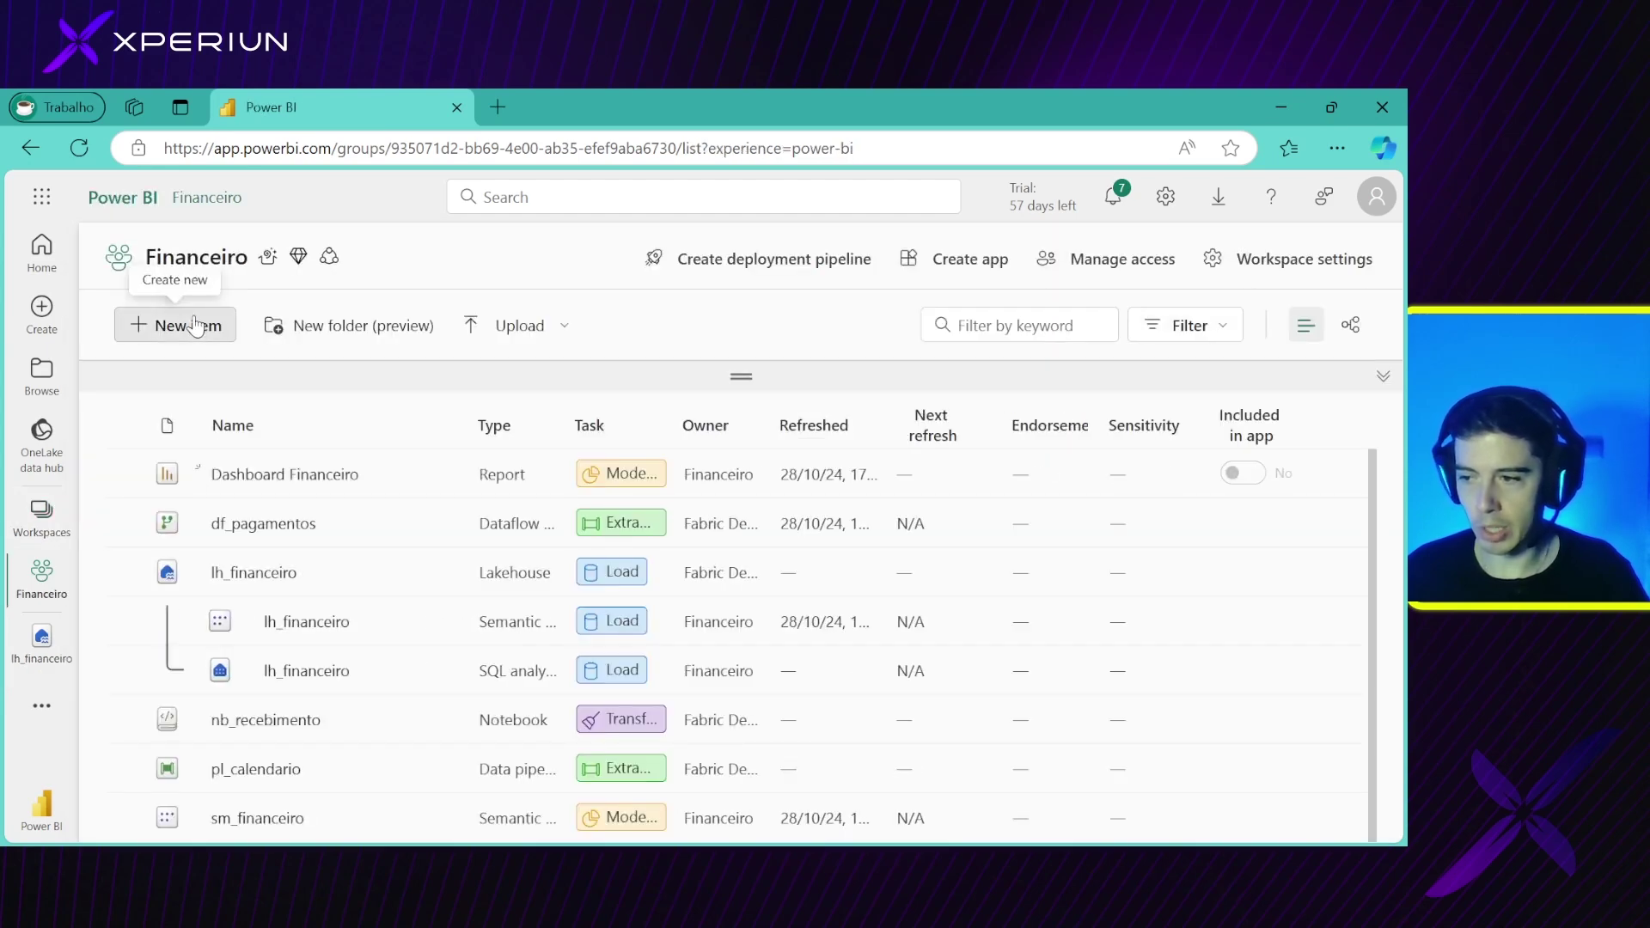
pyautogui.click(205, 326)
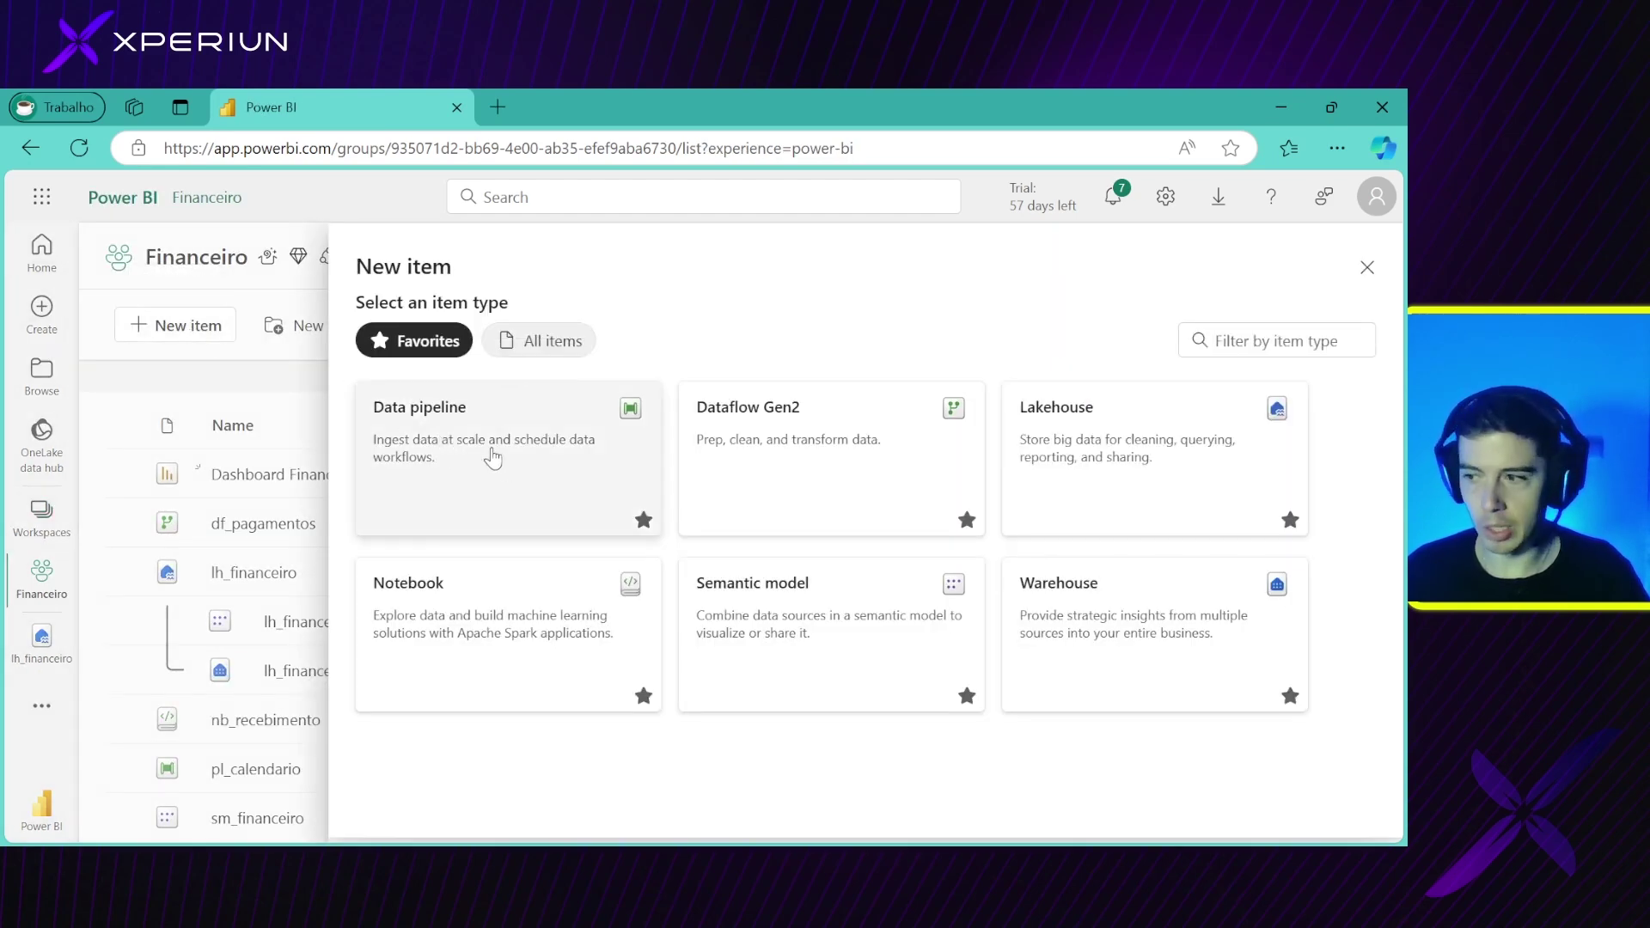
pyautogui.click(259, 387)
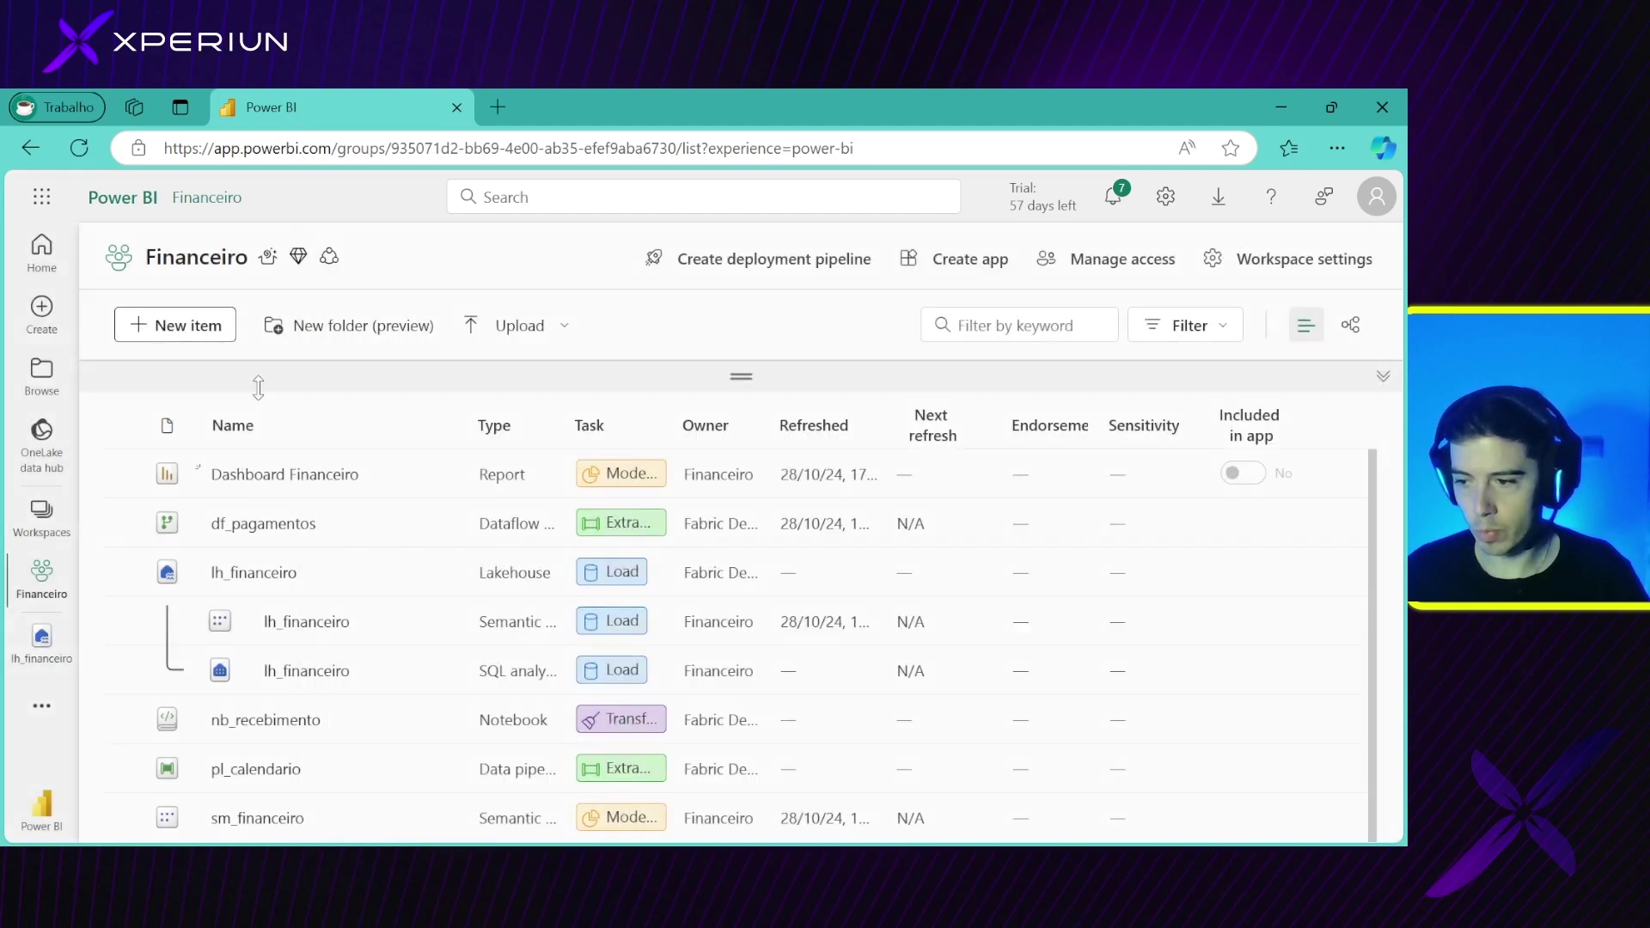
pyautogui.click(247, 776)
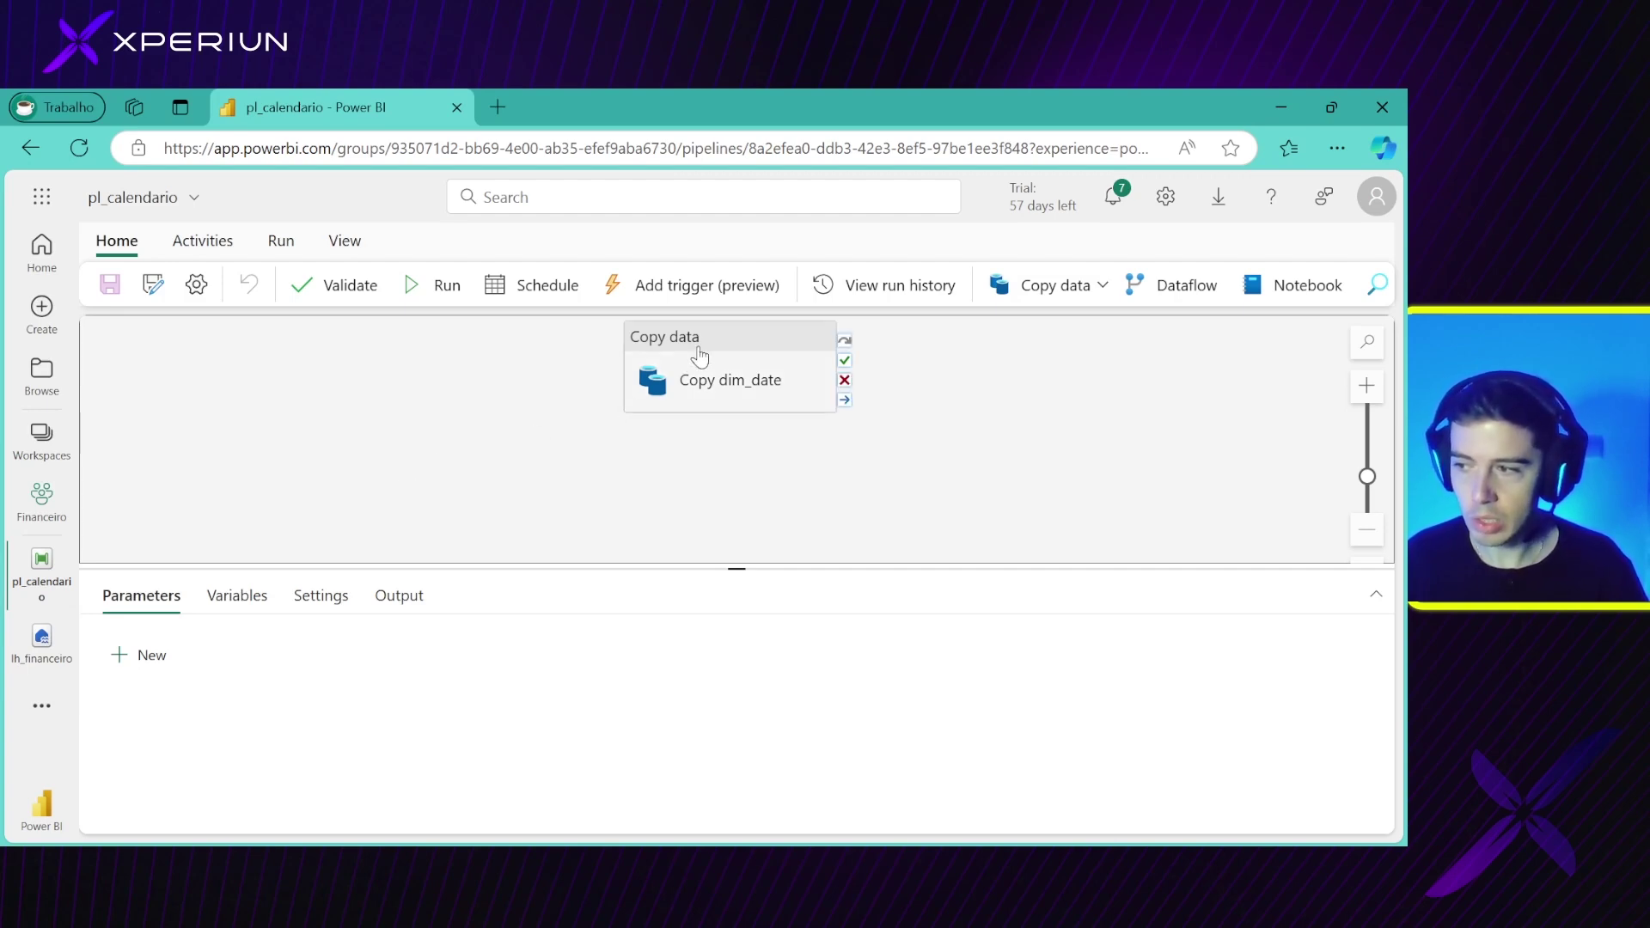
pyautogui.moveTo(517, 427); pyautogui.dragTo(482, 459)
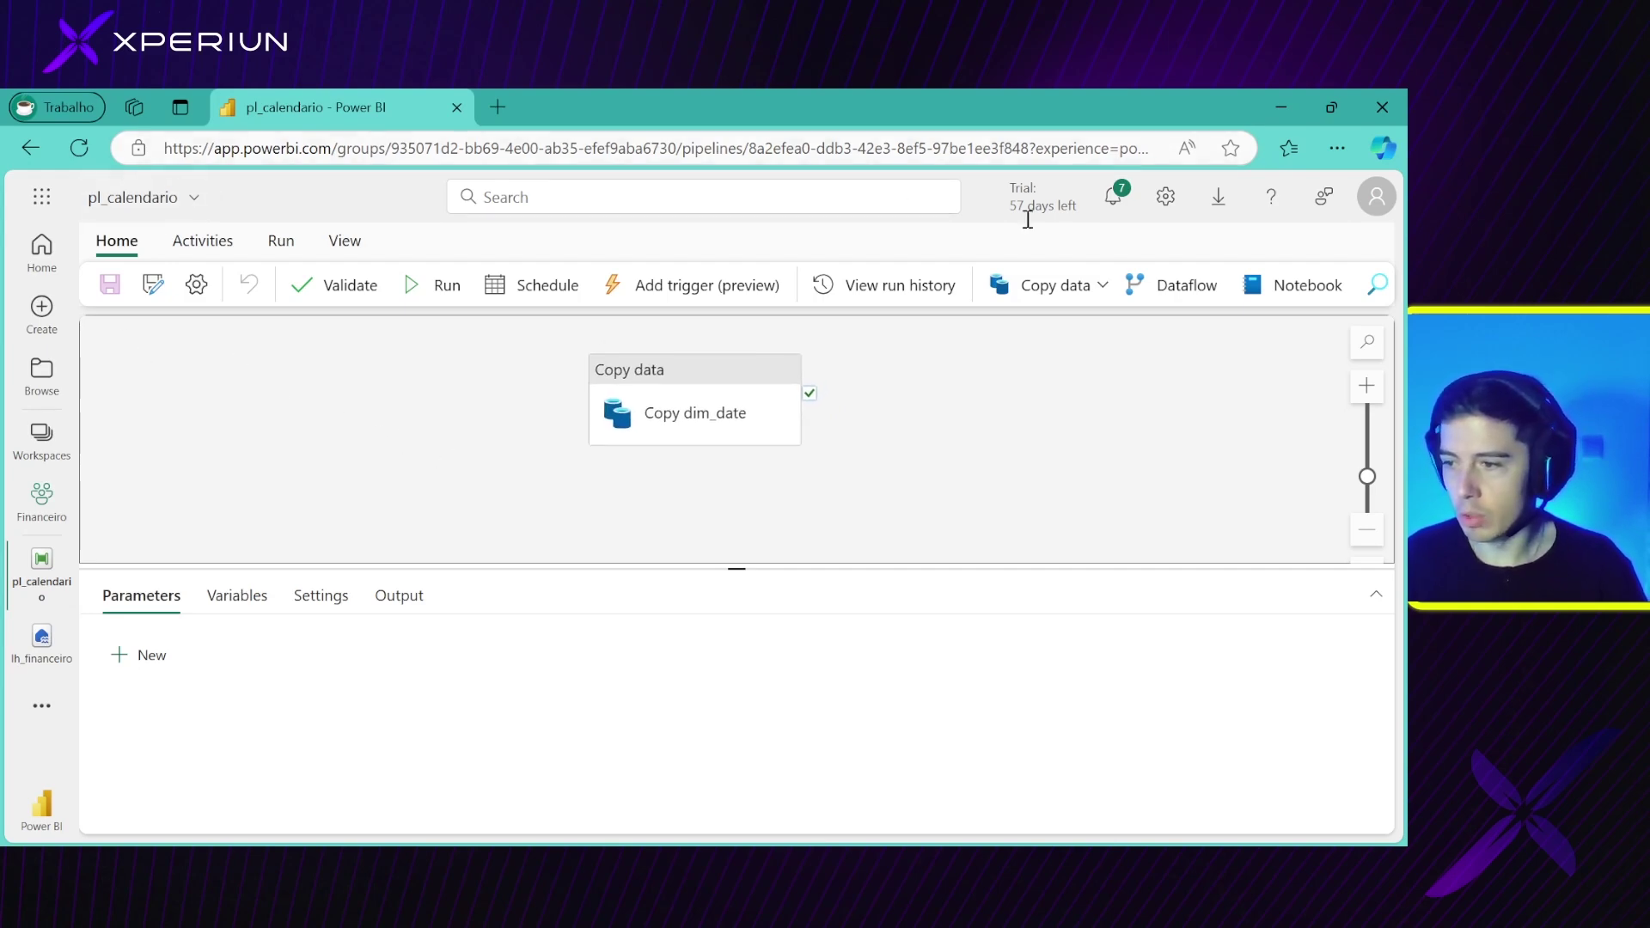
# Search the copy assistant's data sources for http, examine the Http connection settings, and close the assistant without creating a connection
pyautogui.click(203, 242)
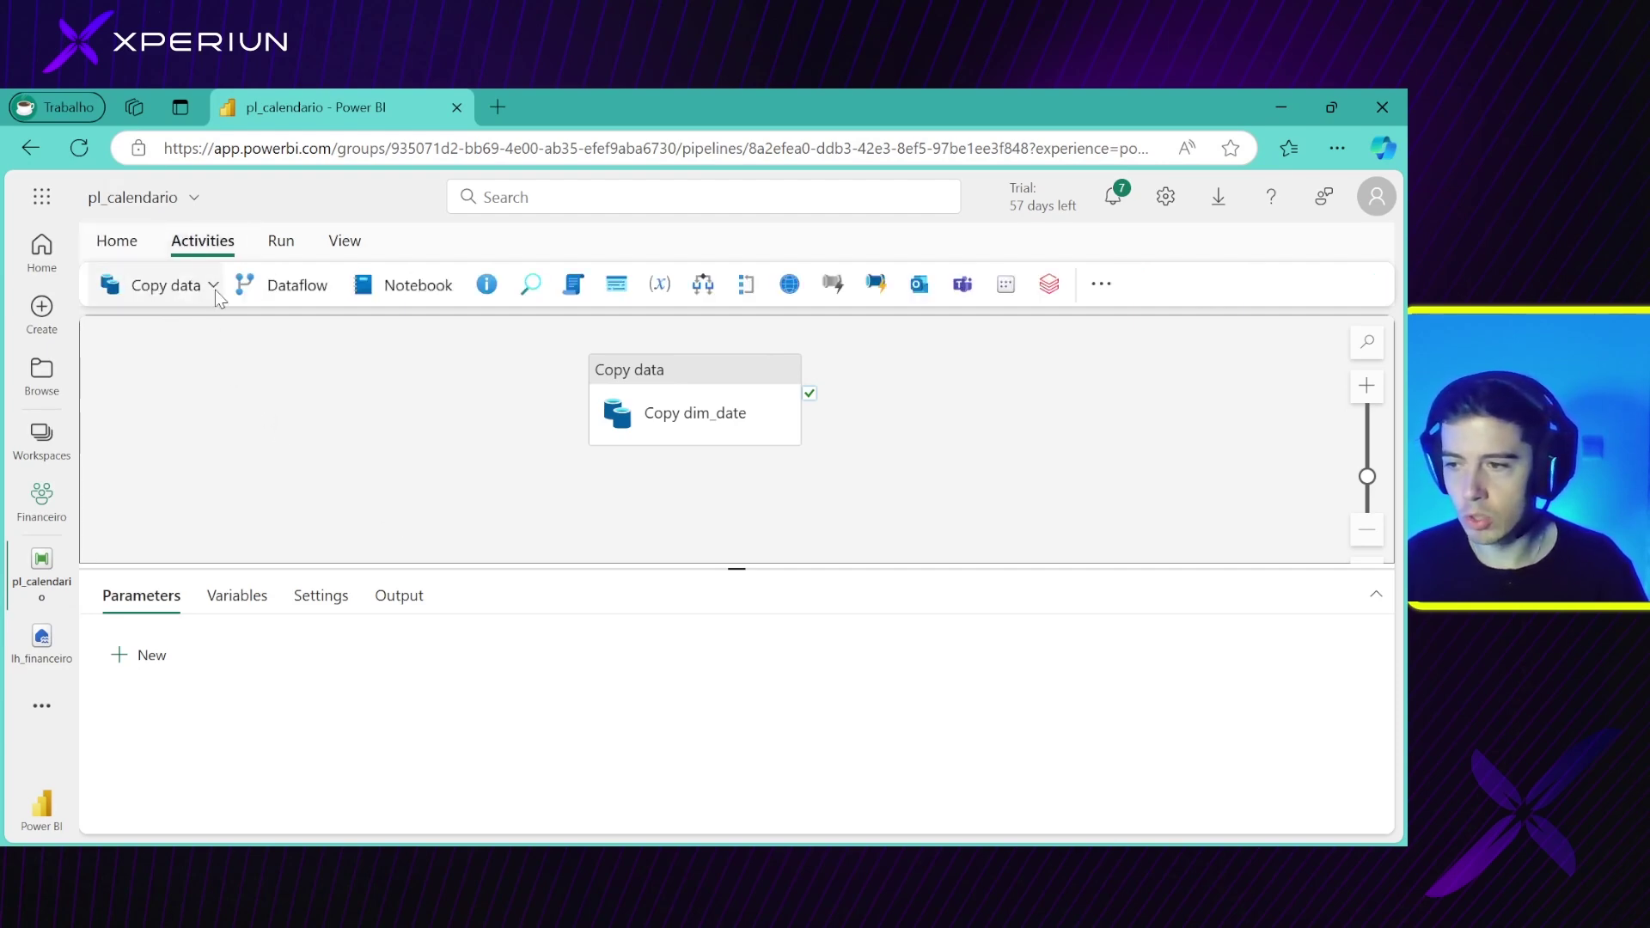
pyautogui.click(213, 286)
pyautogui.click(194, 372)
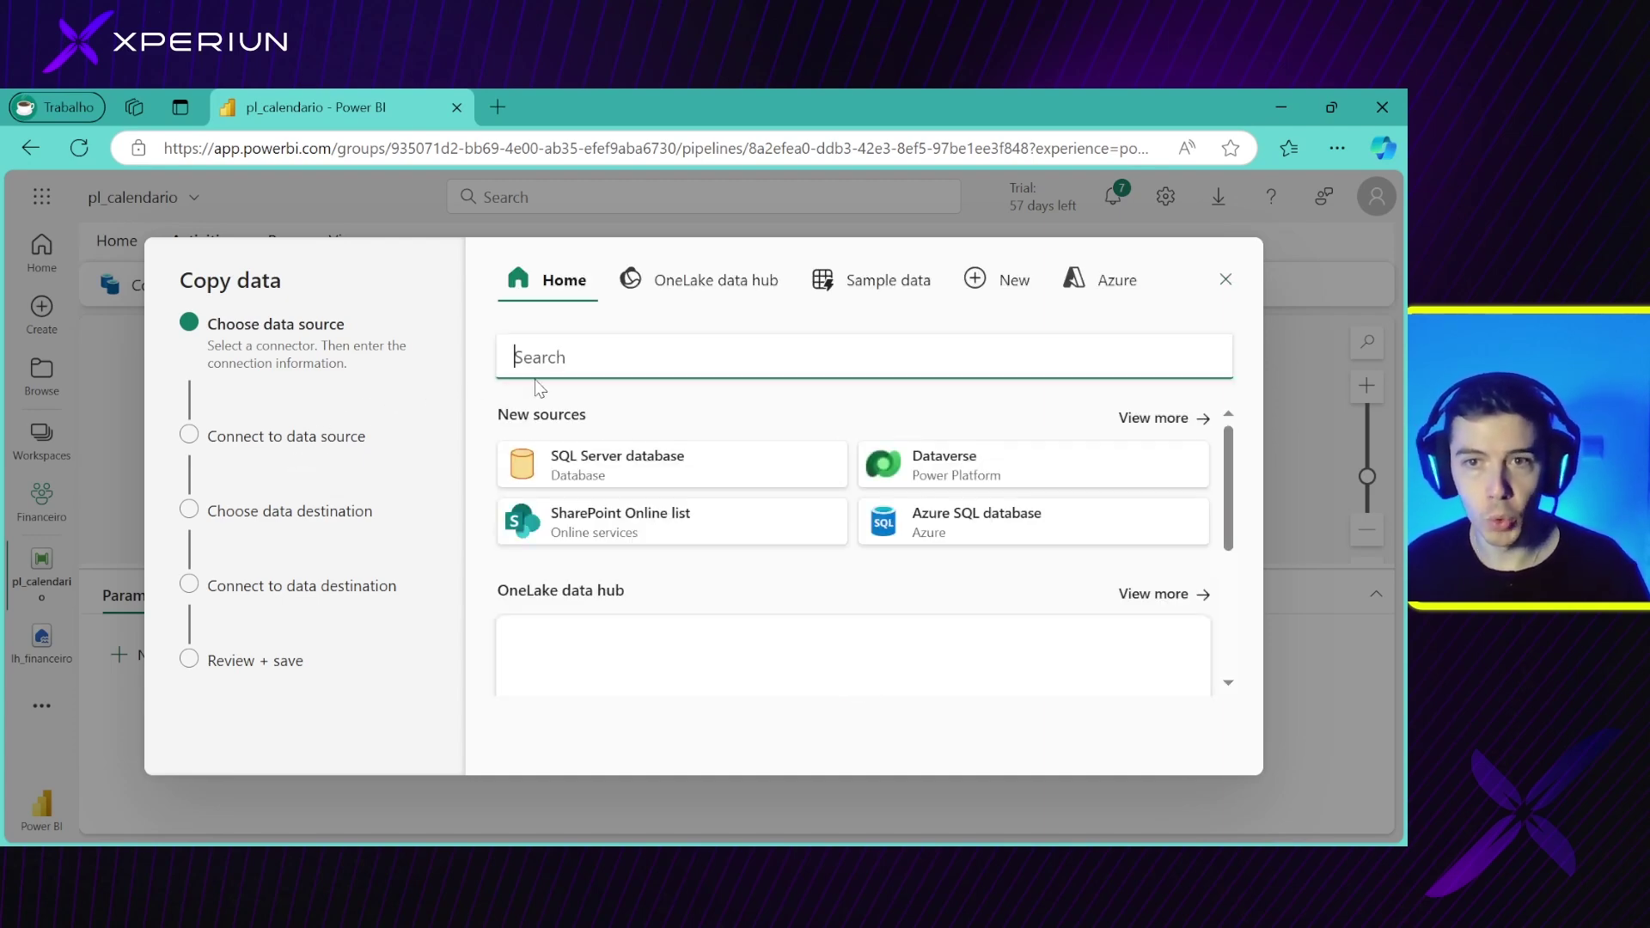
pyautogui.write('h')
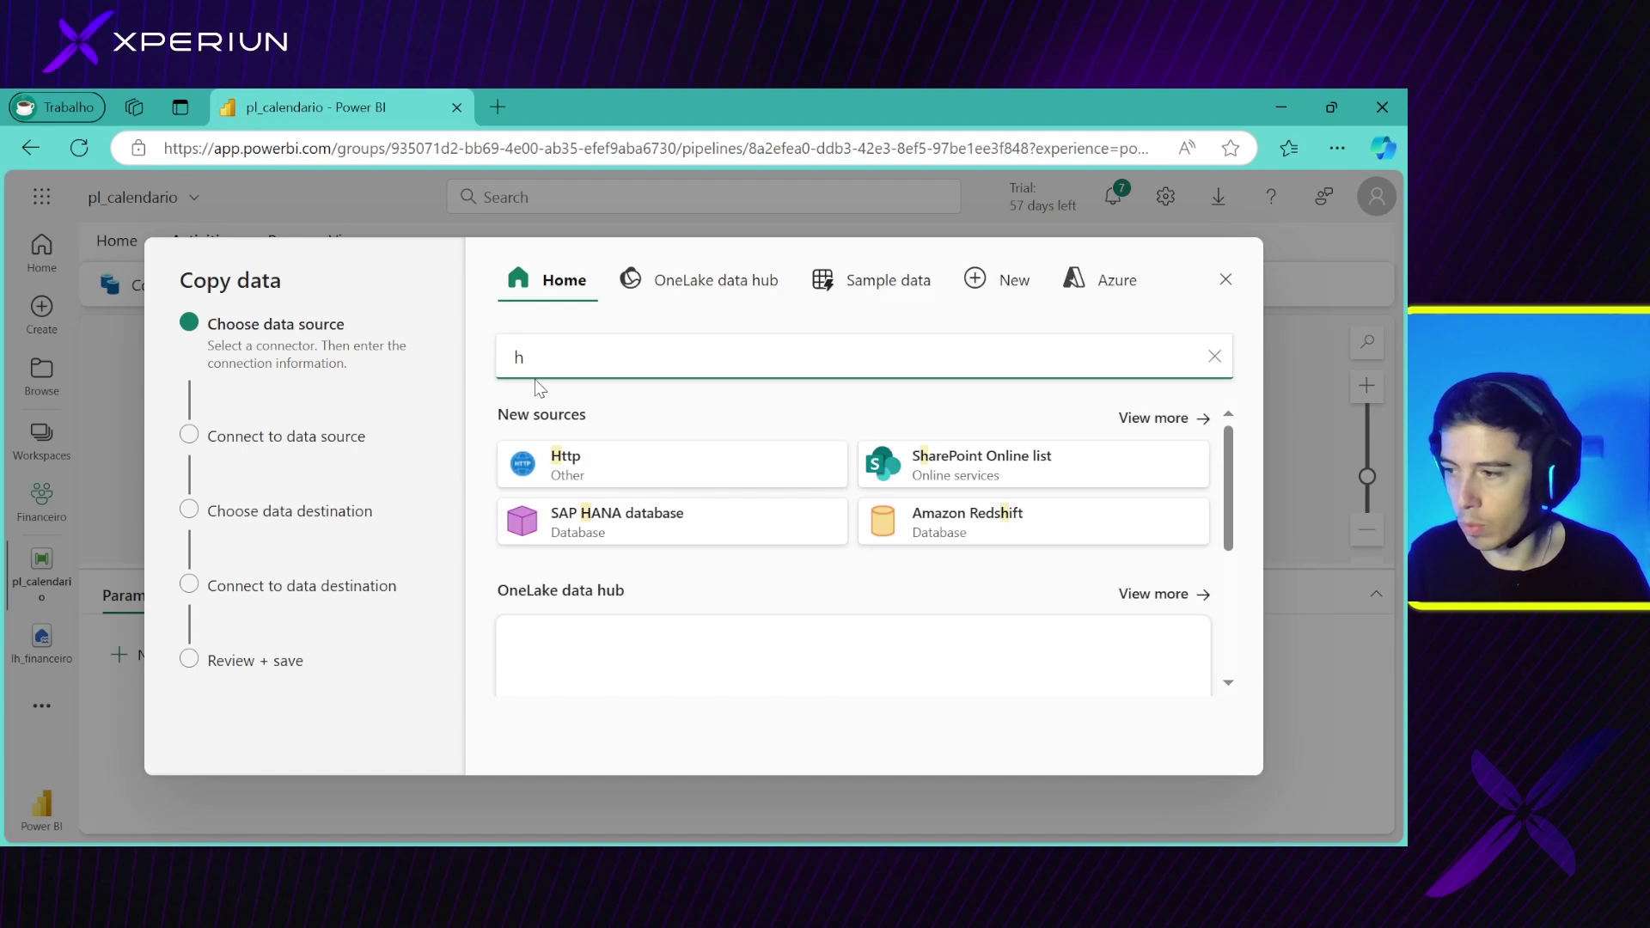
pyautogui.write('ttp')
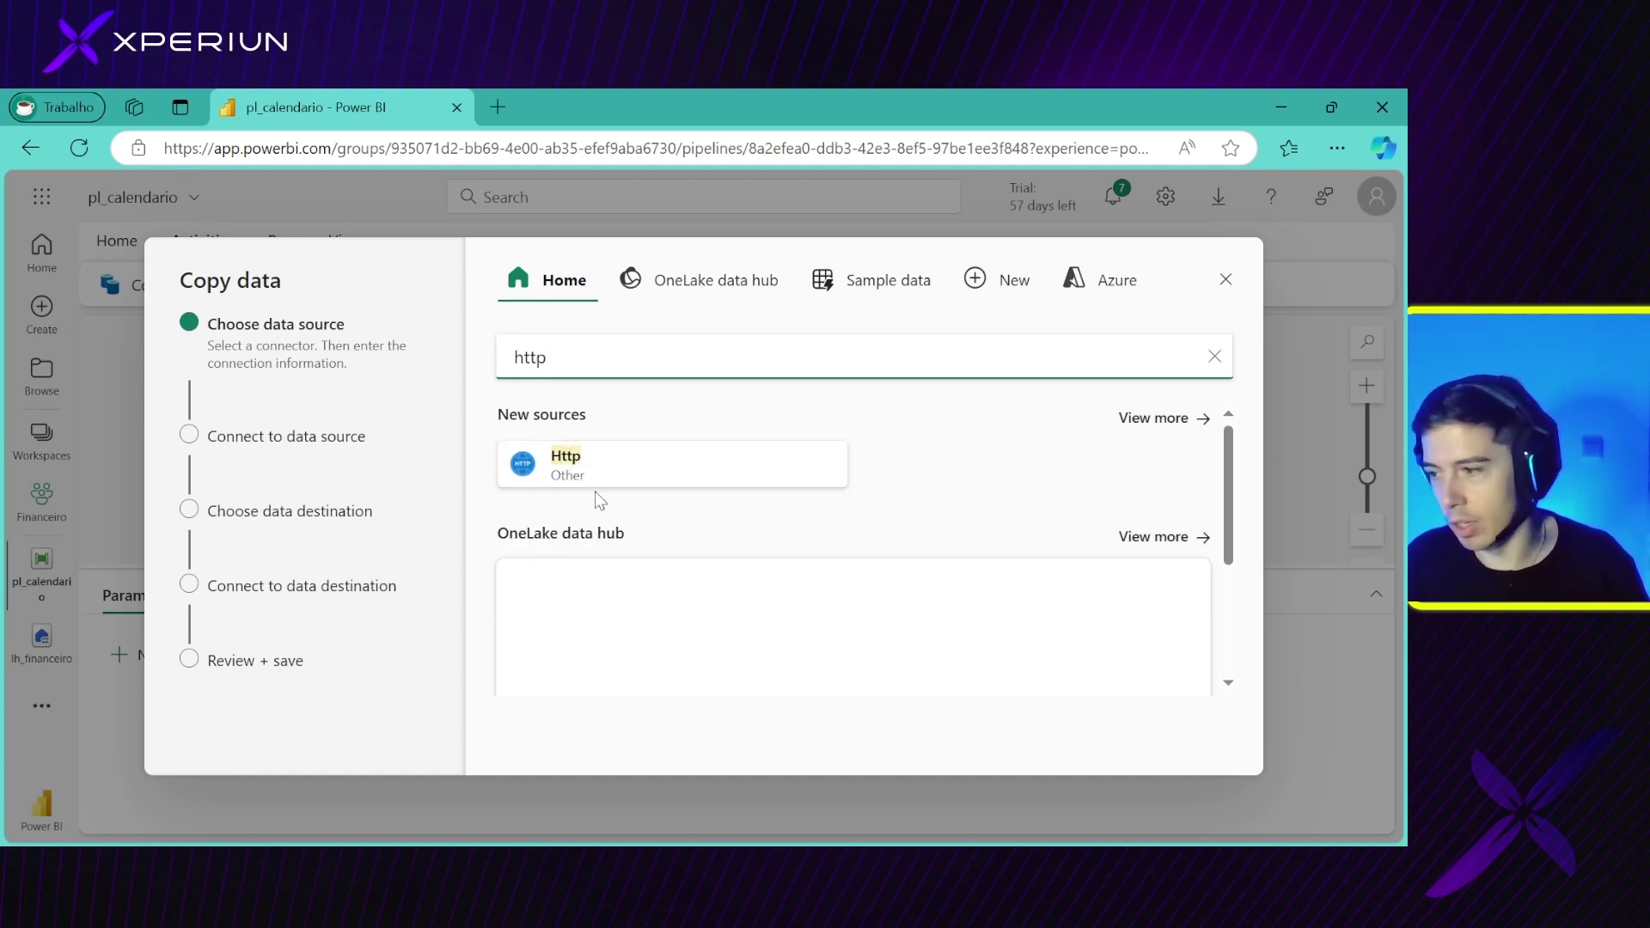
pyautogui.click(597, 486)
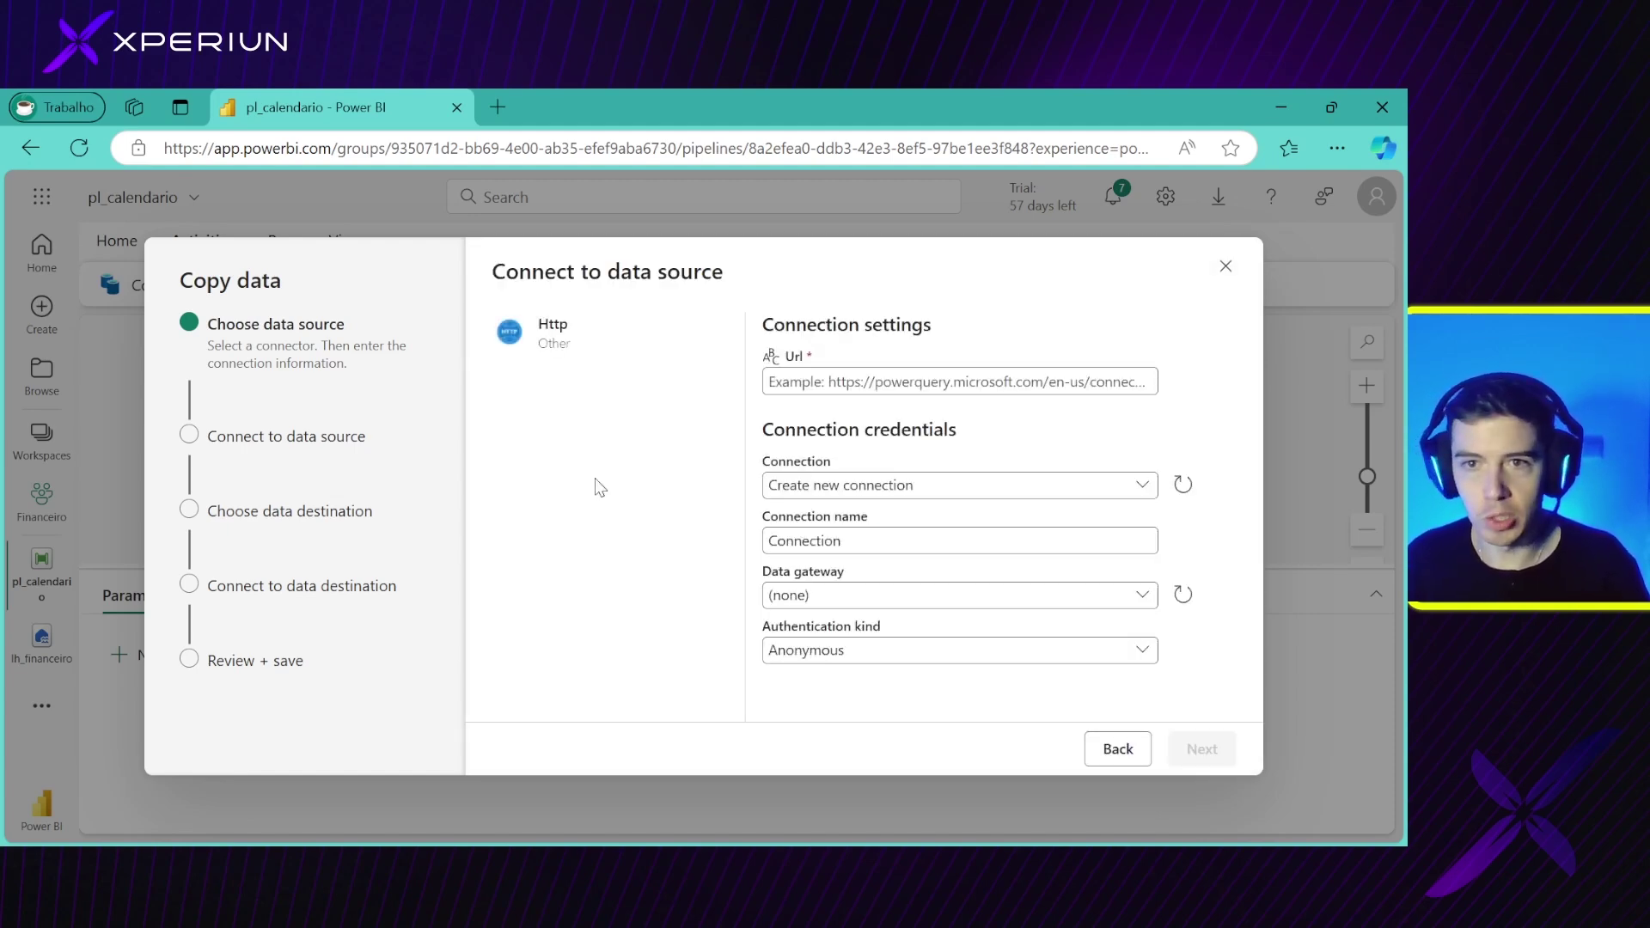
pyautogui.click(802, 379)
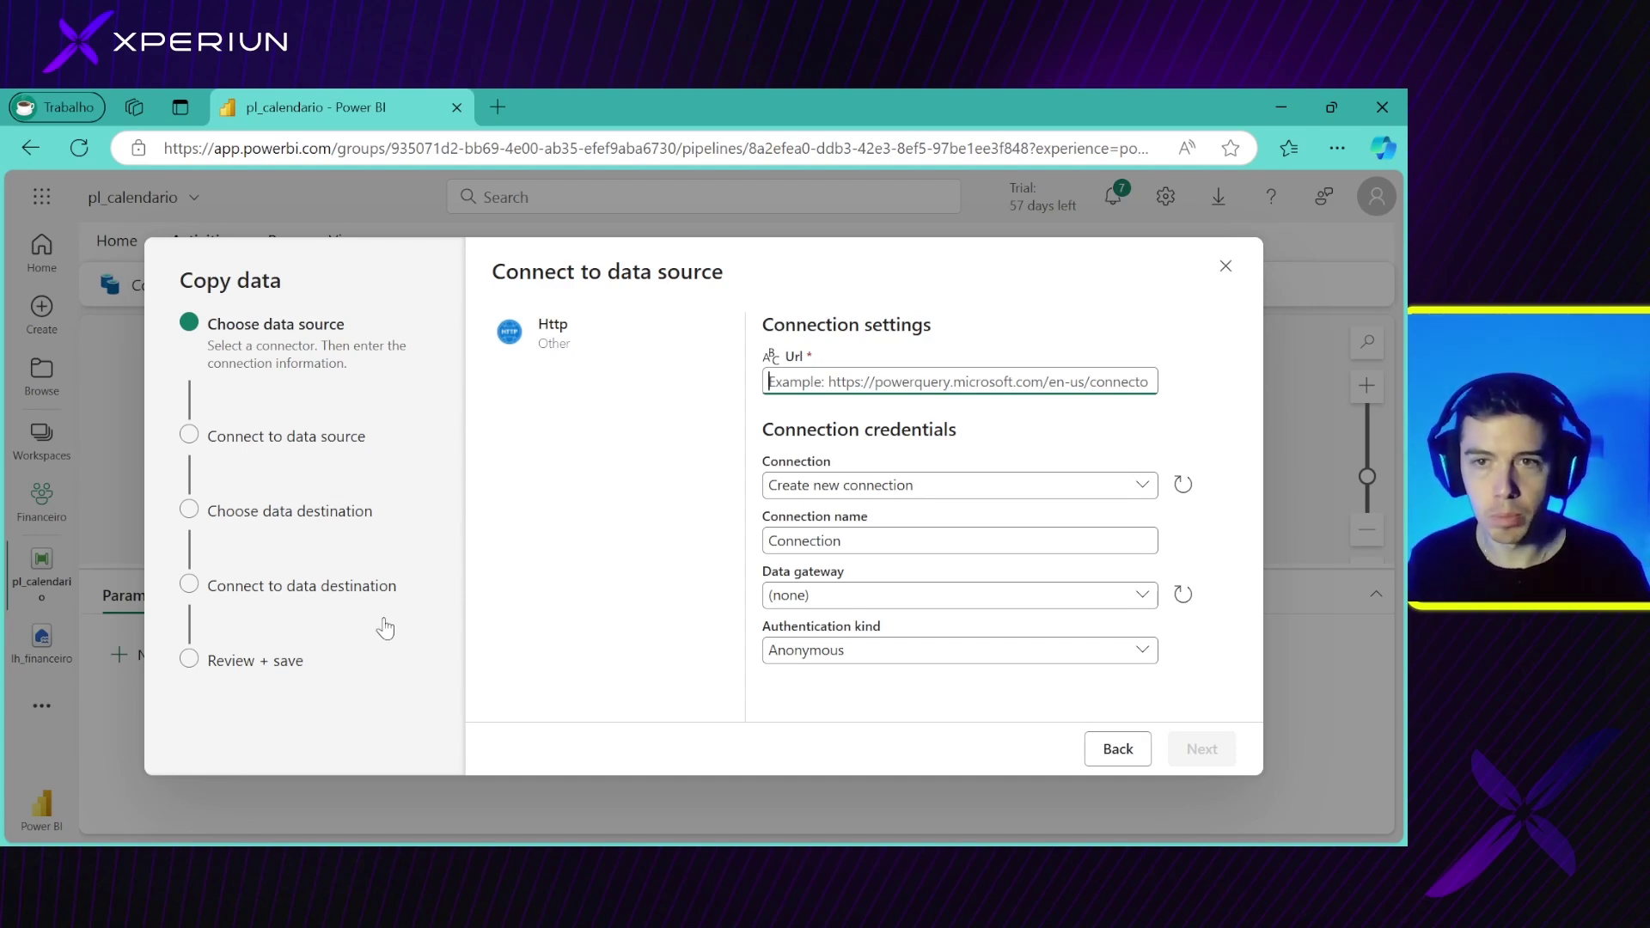
pyautogui.click(1113, 755)
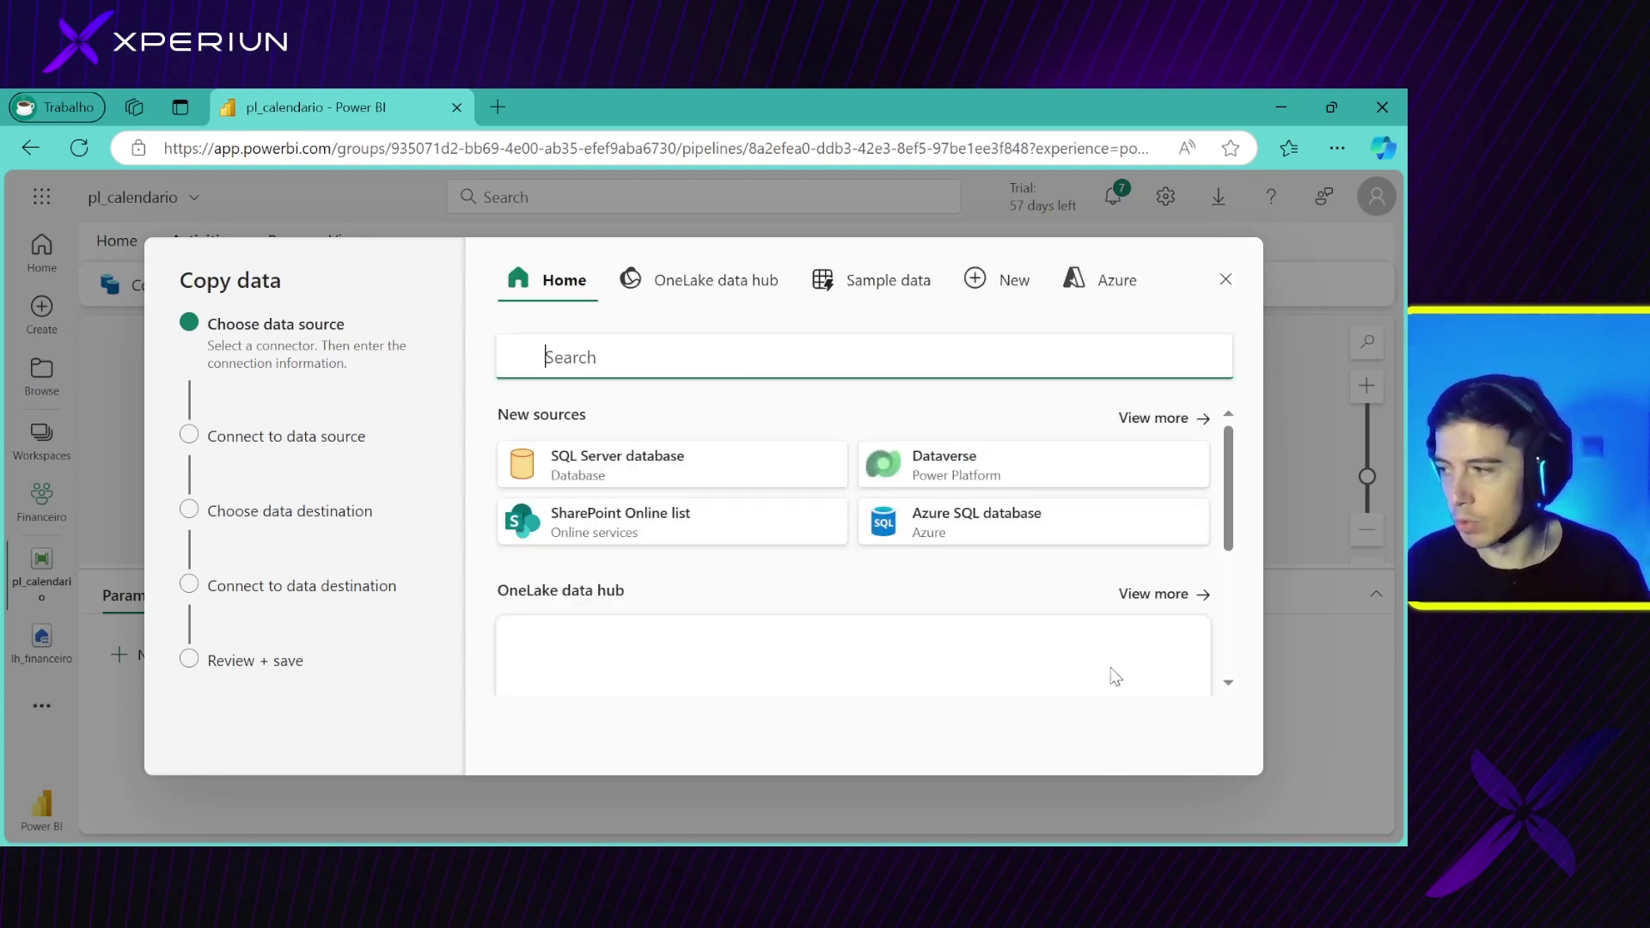
pyautogui.click(1226, 279)
pyautogui.click(660, 585)
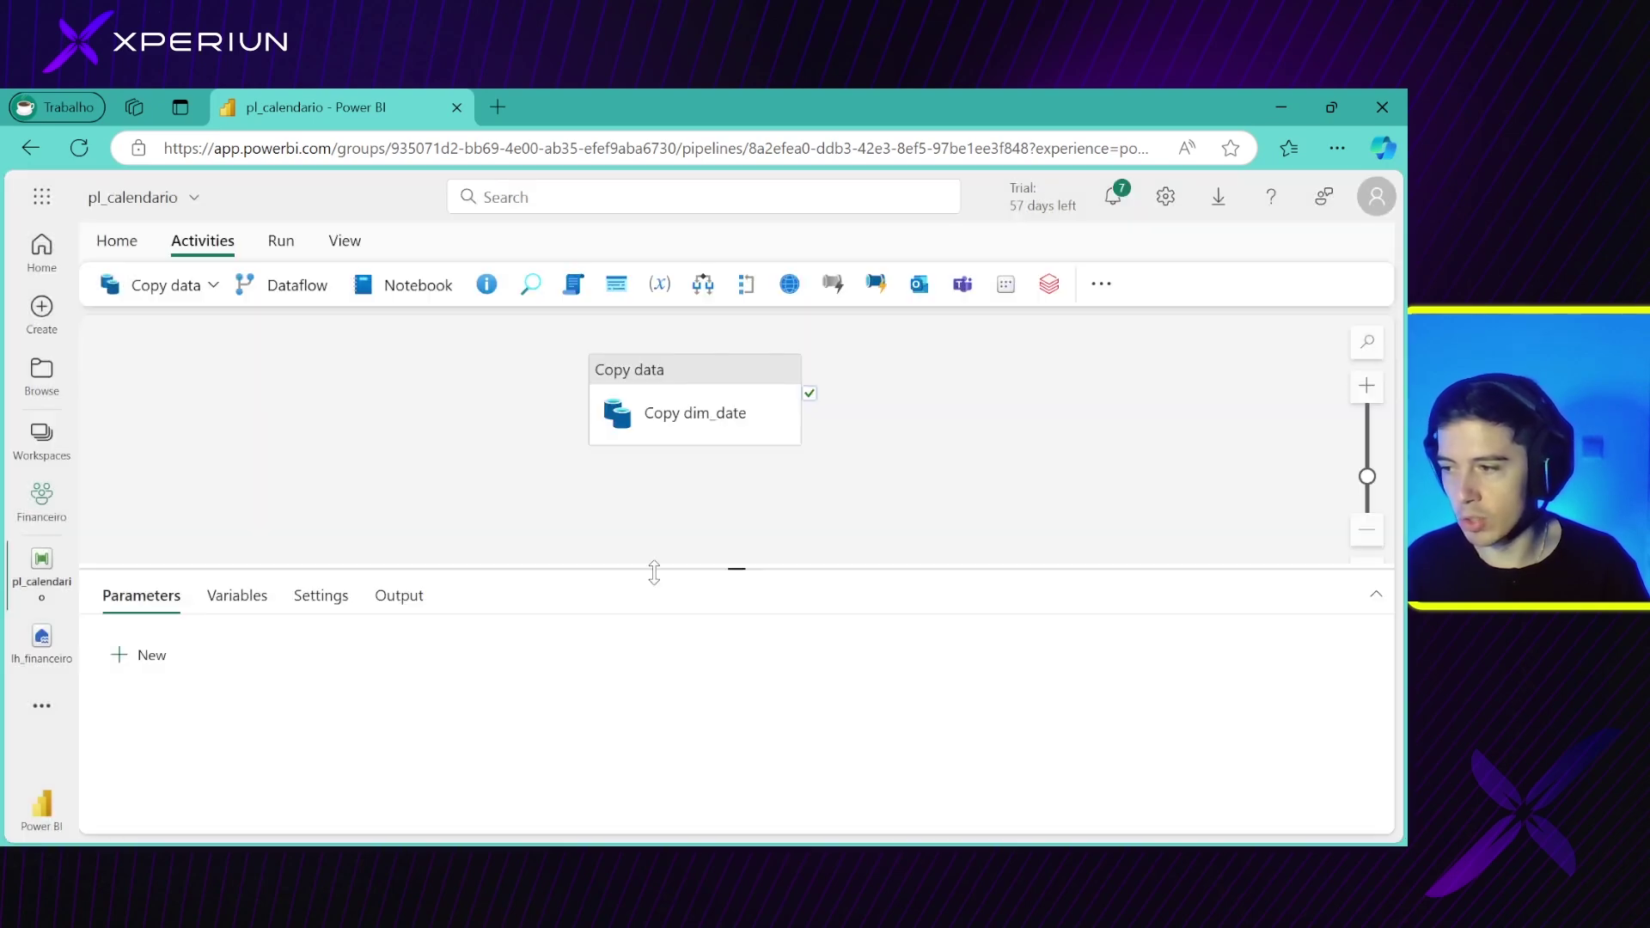
# Select the Copy dim_date activity and read its description in the general settings
pyautogui.click(691, 382)
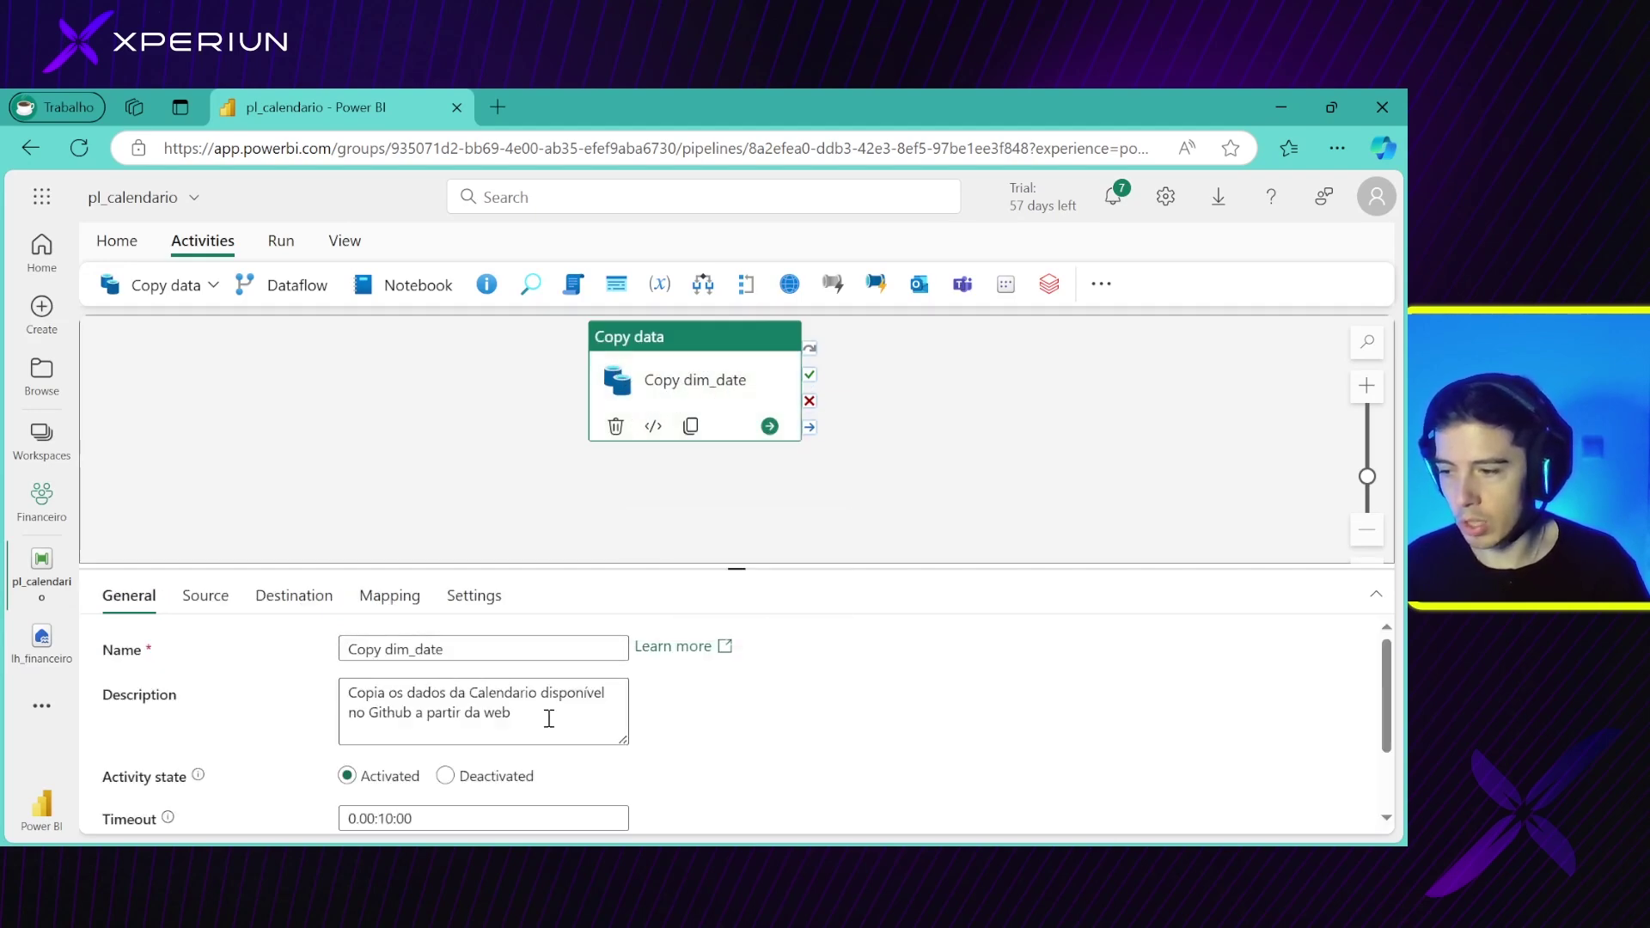
pyautogui.moveTo(545, 718); pyautogui.dragTo(338, 688)
pyautogui.click(297, 703)
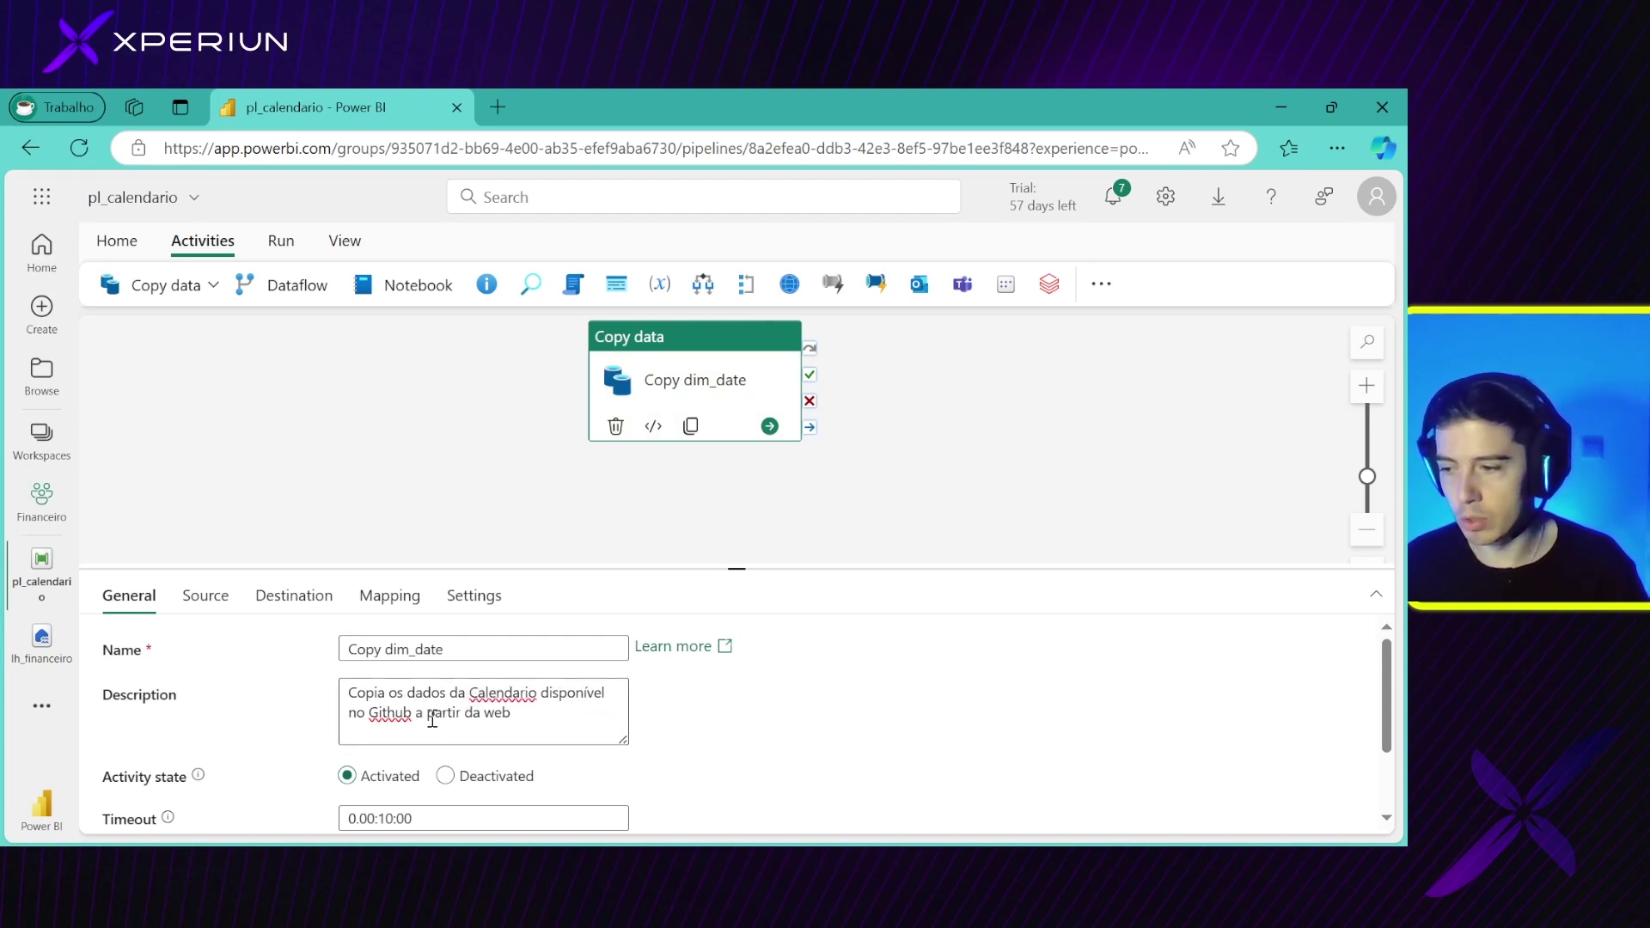
pyautogui.moveTo(423, 712); pyautogui.dragTo(526, 713)
pyautogui.click(813, 762)
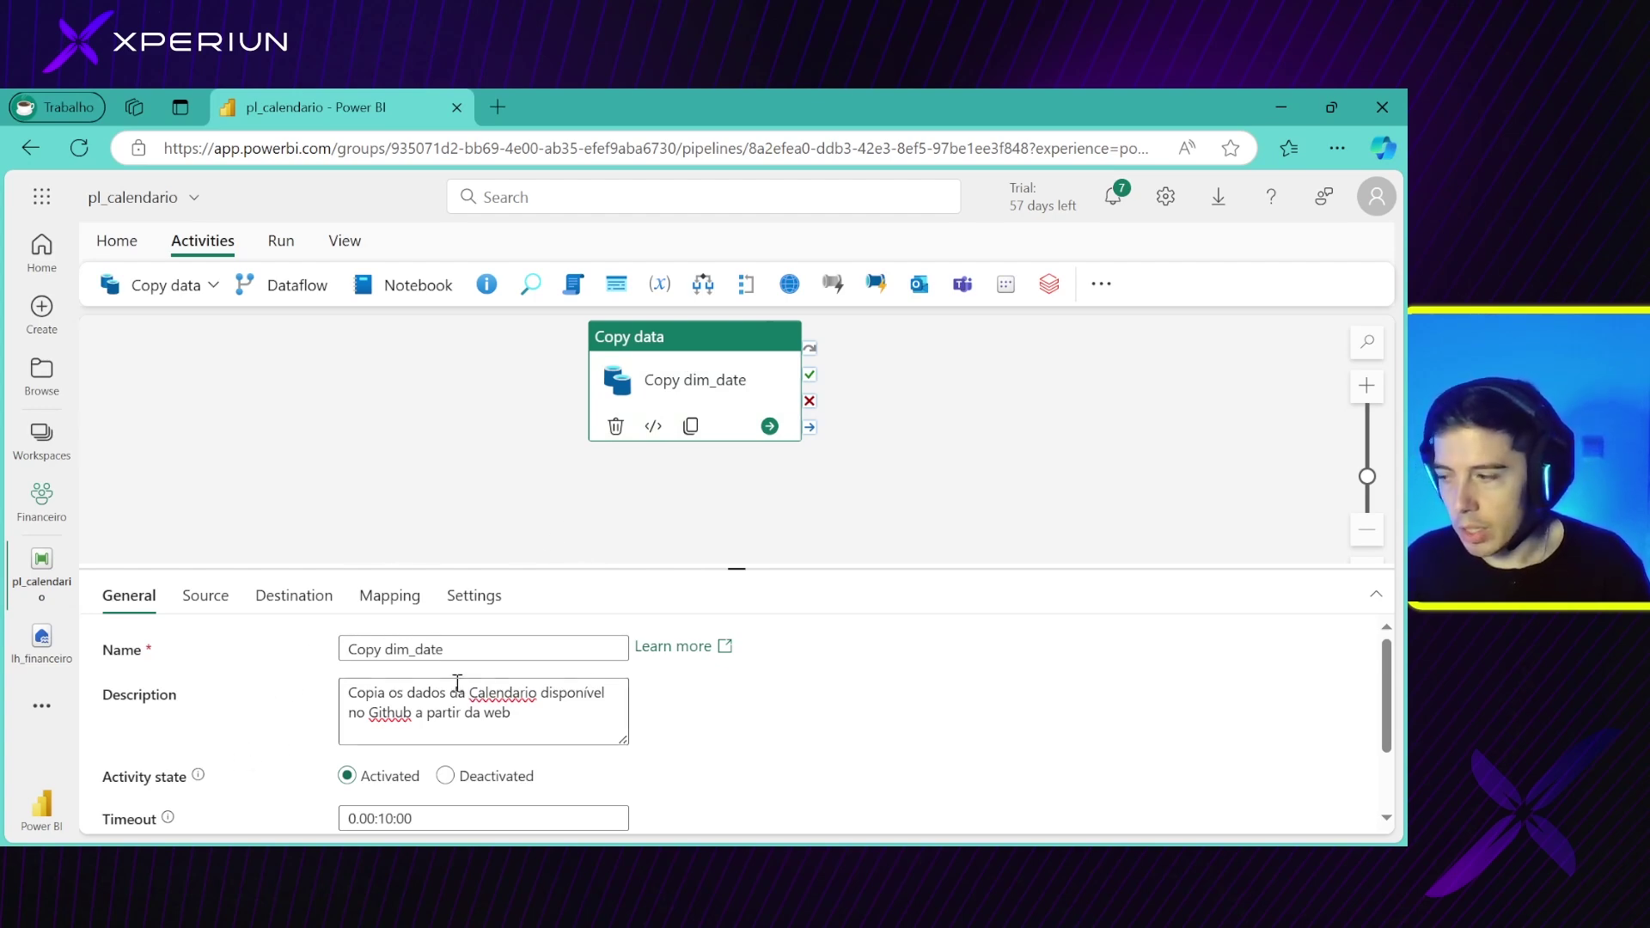
# Show the source settings of Copy dim_date and test the Calendario (Web) connection
pyautogui.click(193, 612)
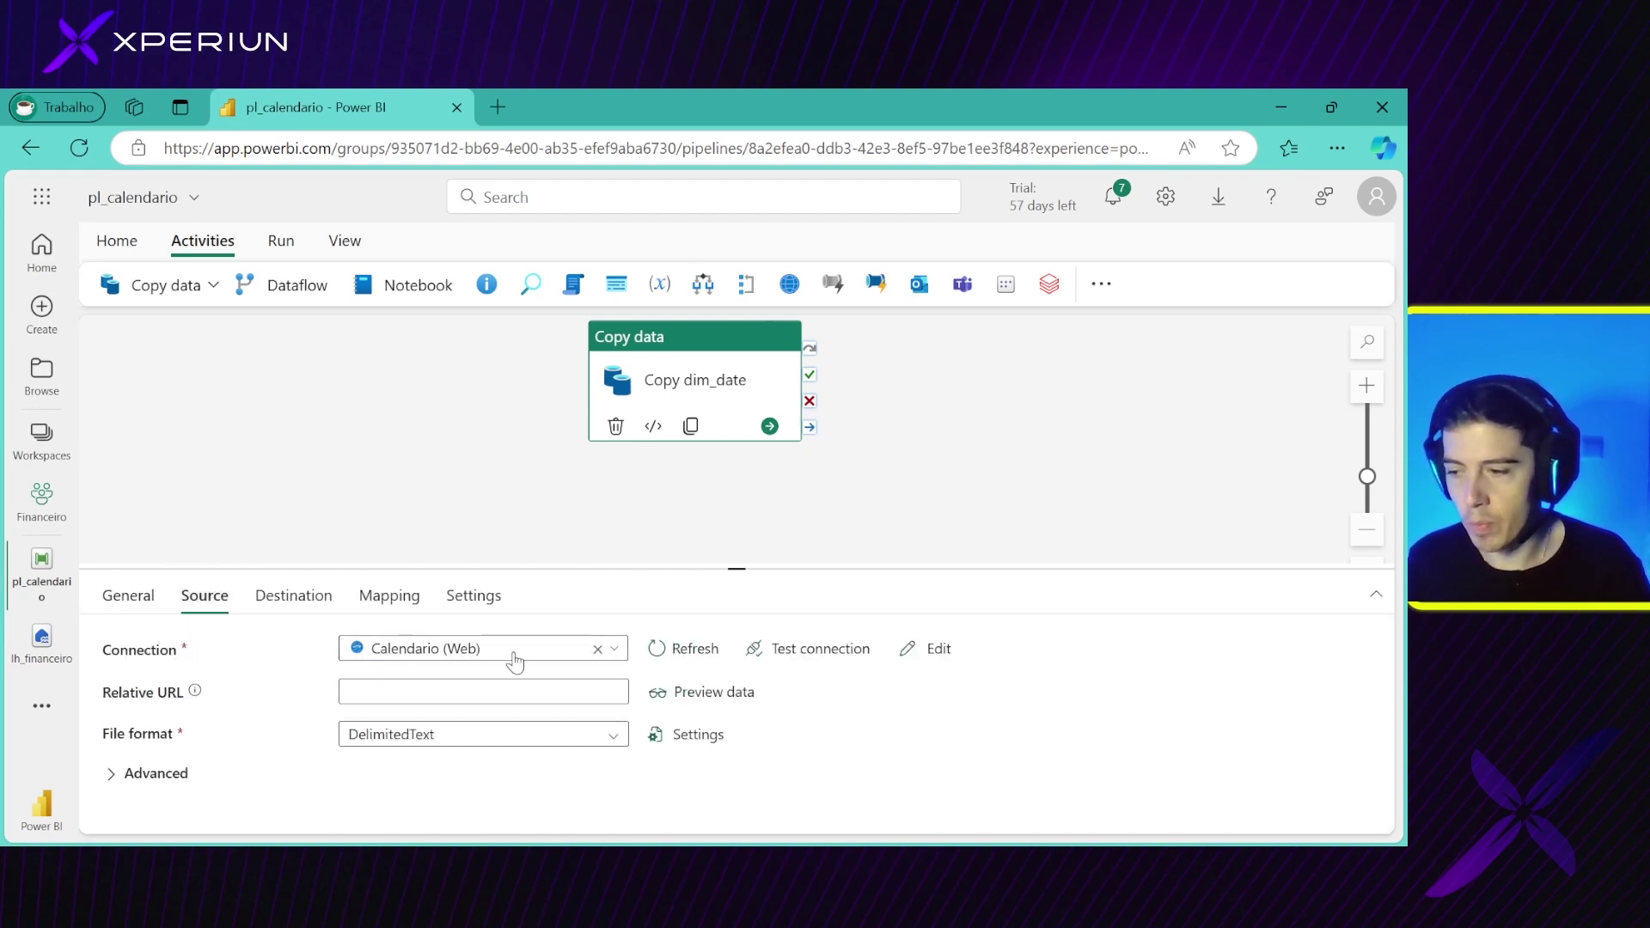
pyautogui.click(842, 658)
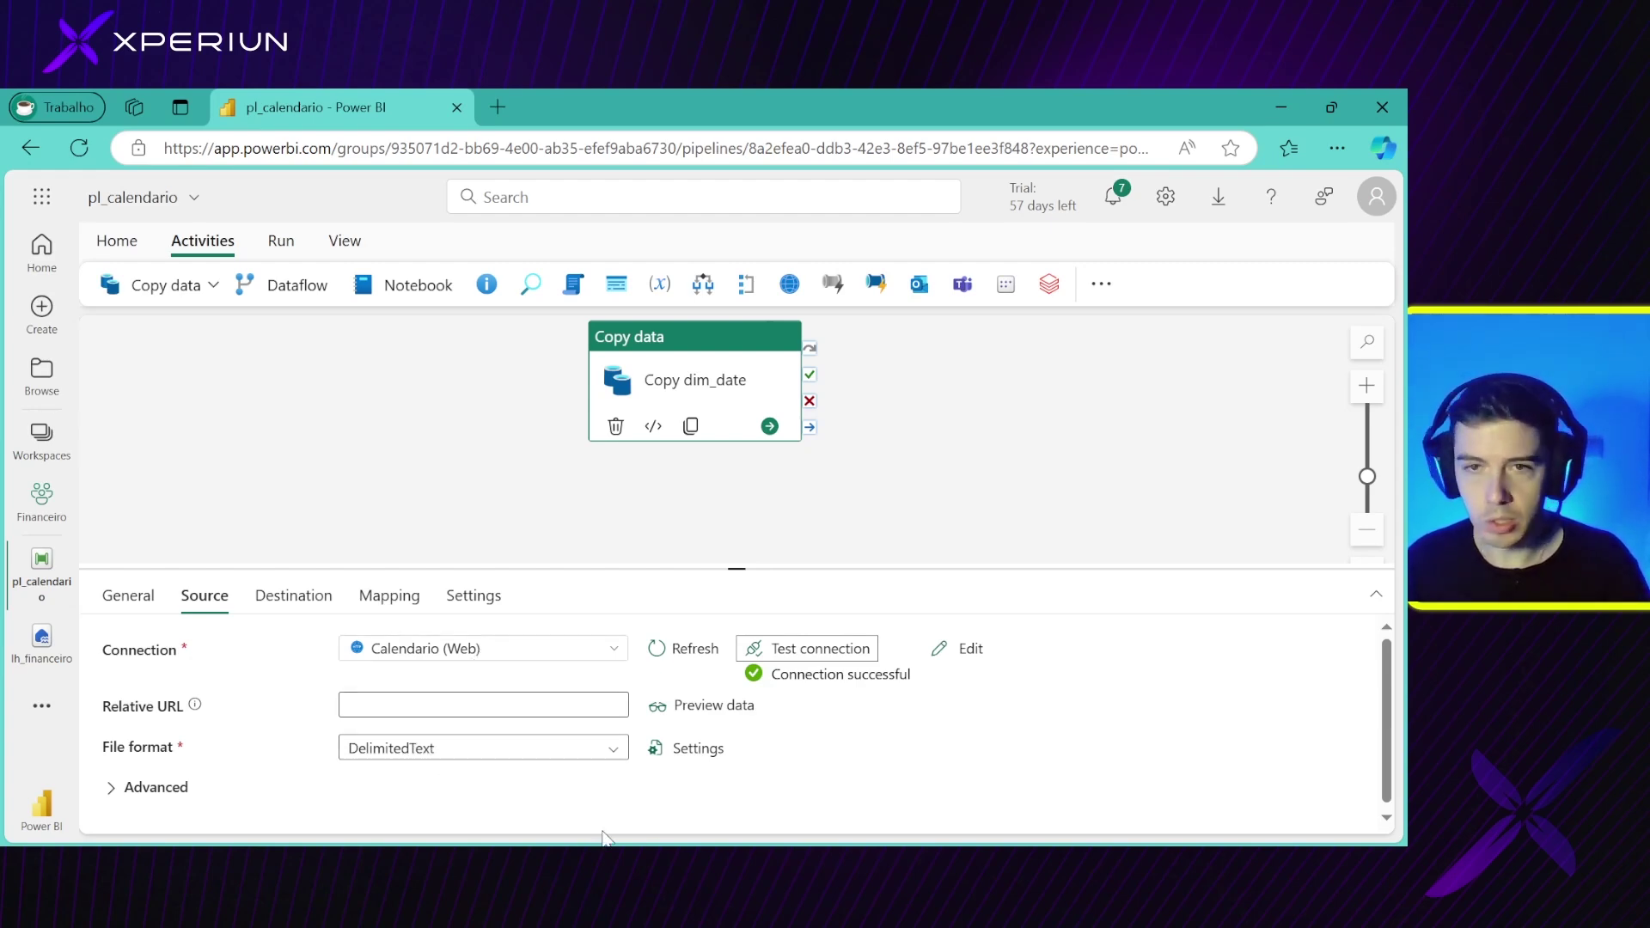
pyautogui.click(225, 622)
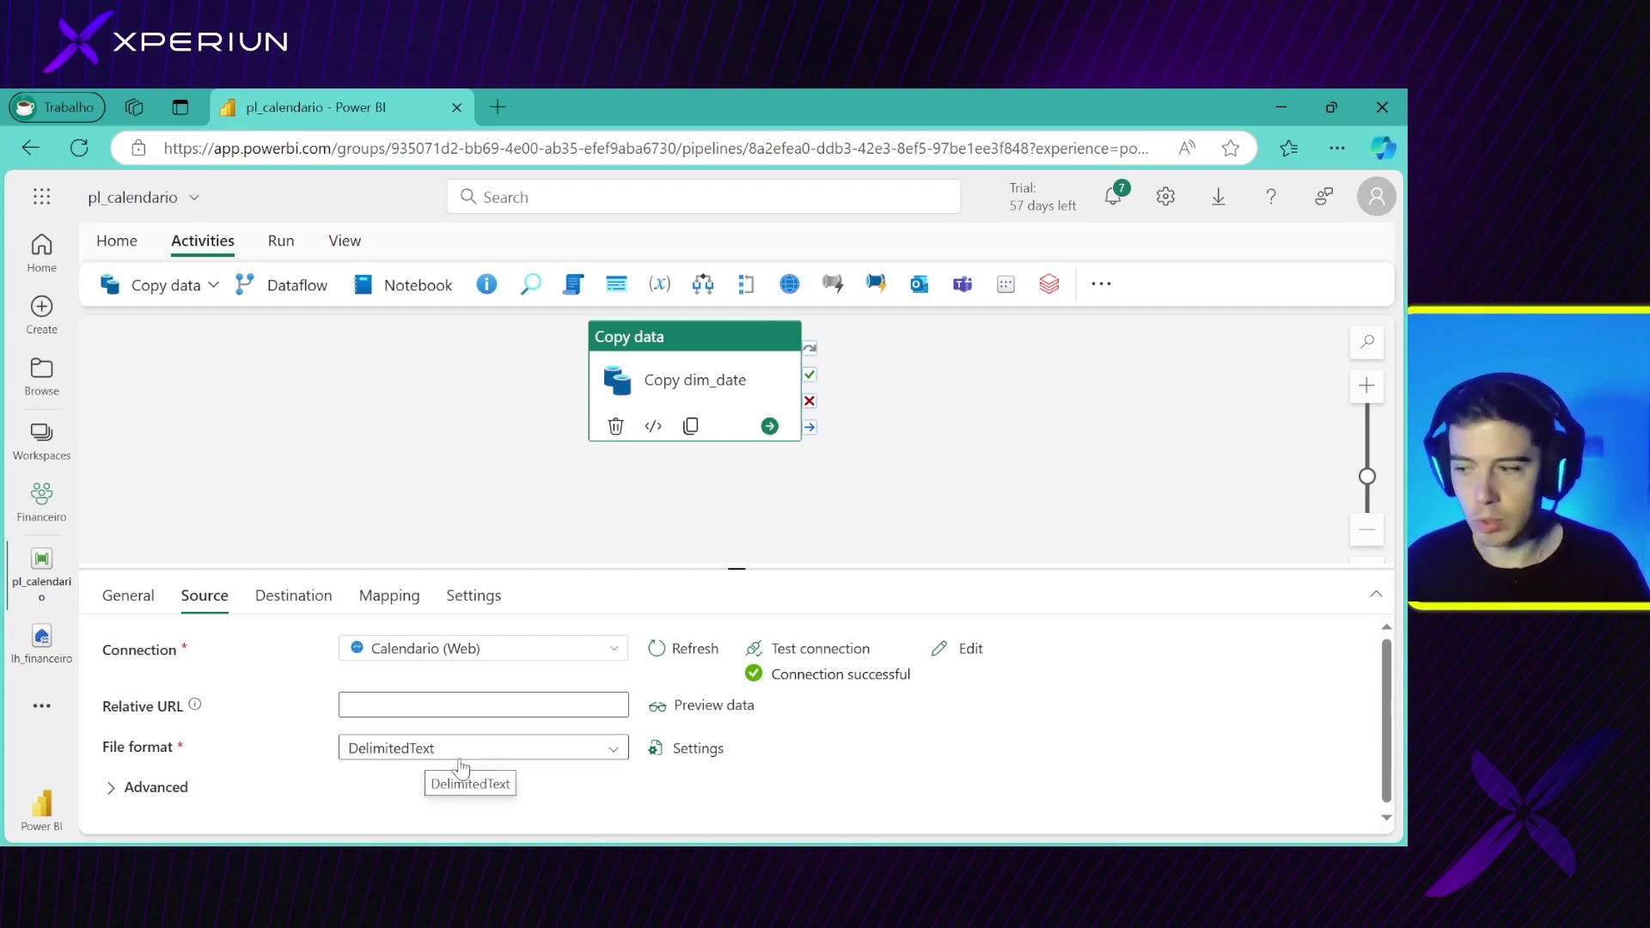
# Examine the source's DelimitedText format settings, including the column delimiter and first-row header option, and cancel the dialog
pyautogui.click(679, 749)
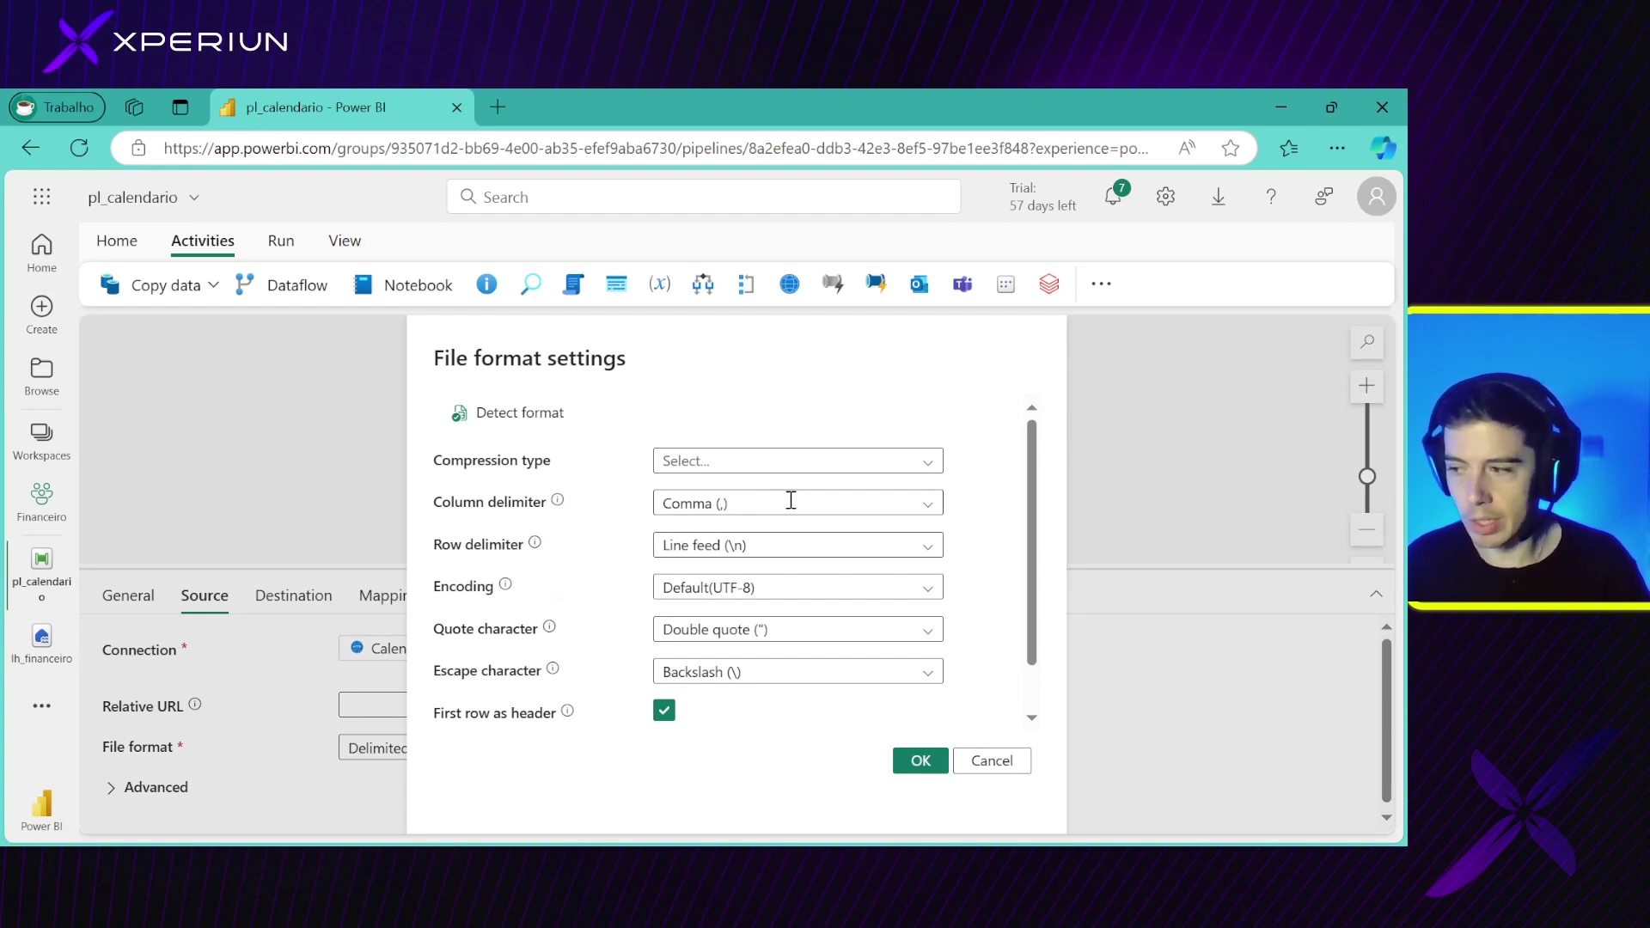
pyautogui.click(924, 513)
pyautogui.click(925, 513)
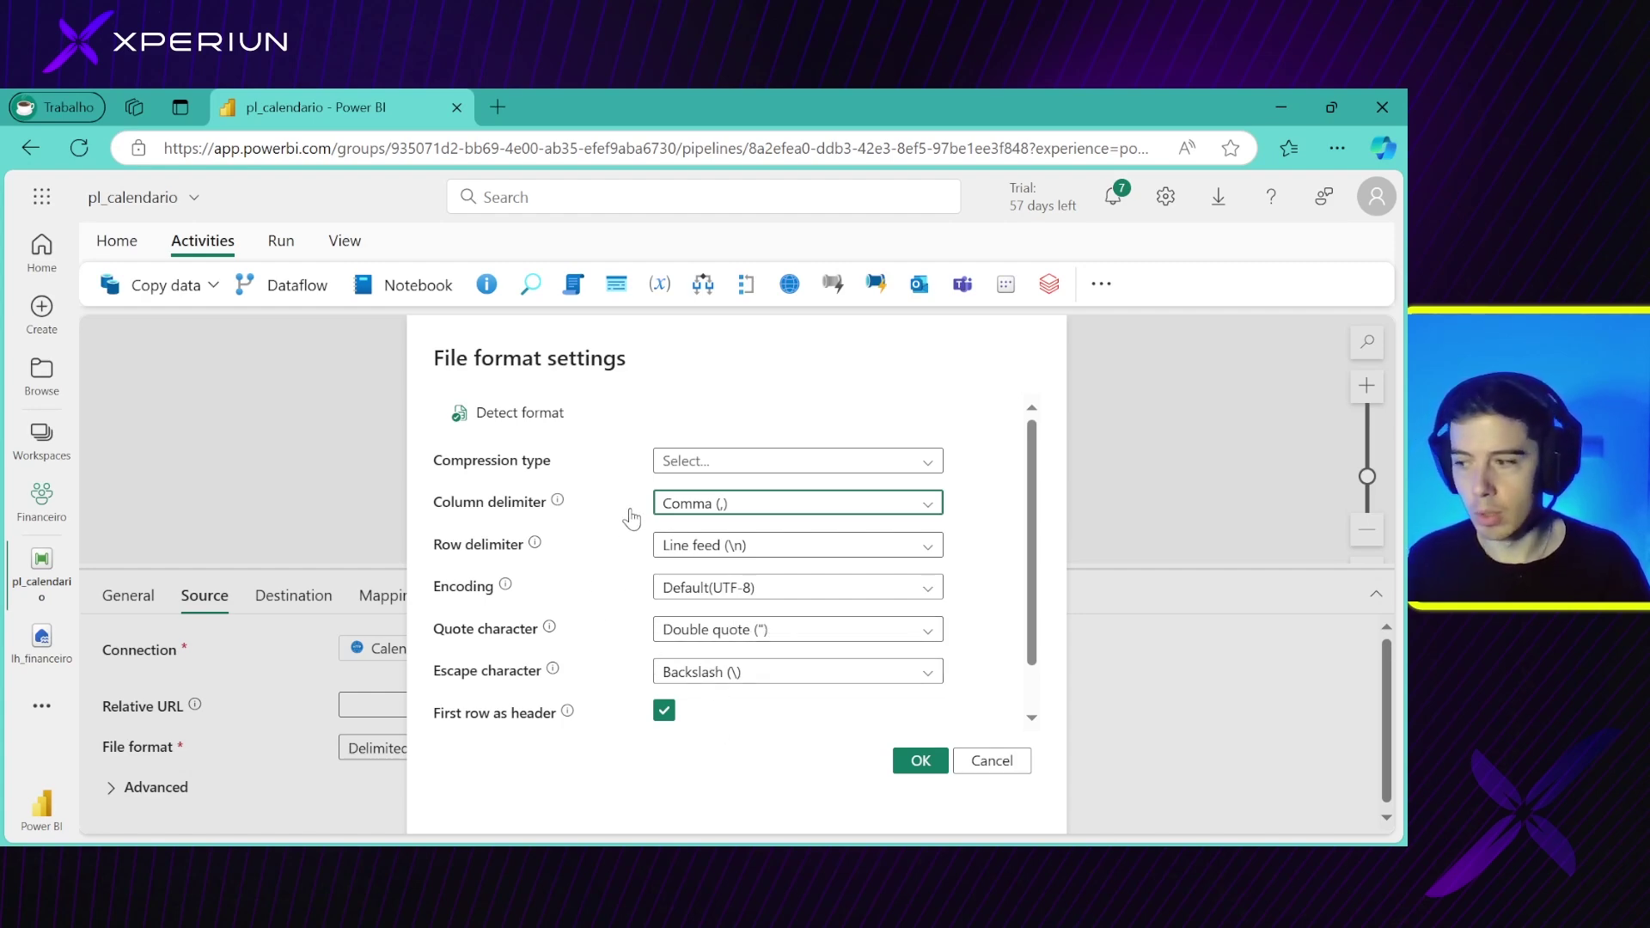
pyautogui.scroll(-1, 631, 524)
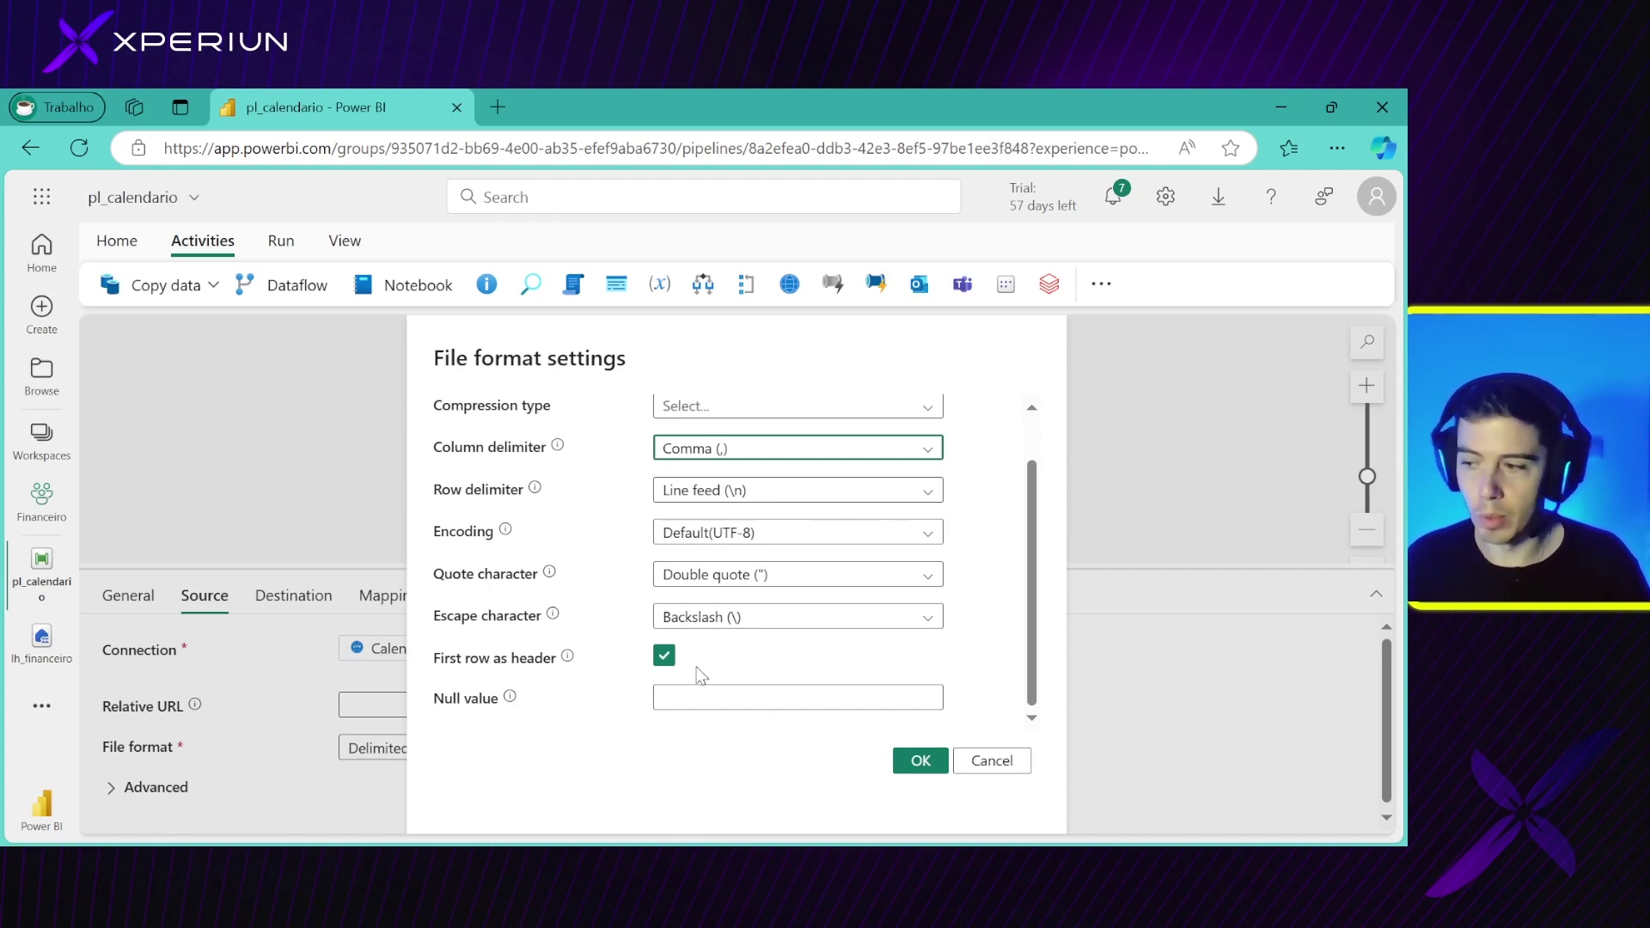
pyautogui.moveTo(665, 661)
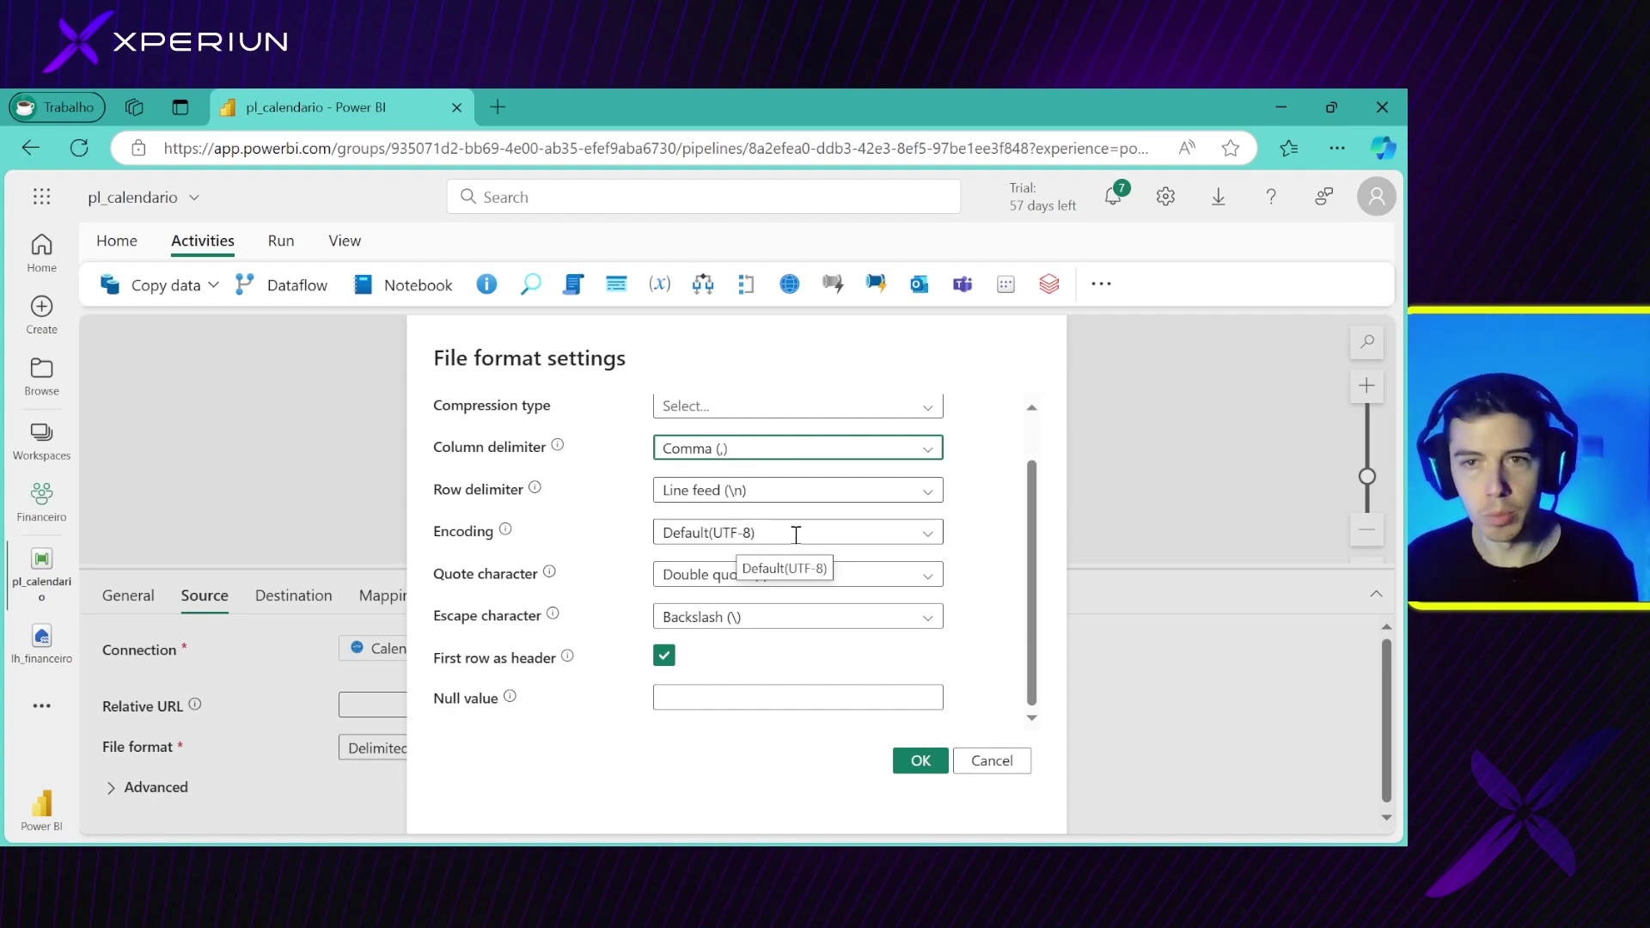
pyautogui.click(992, 762)
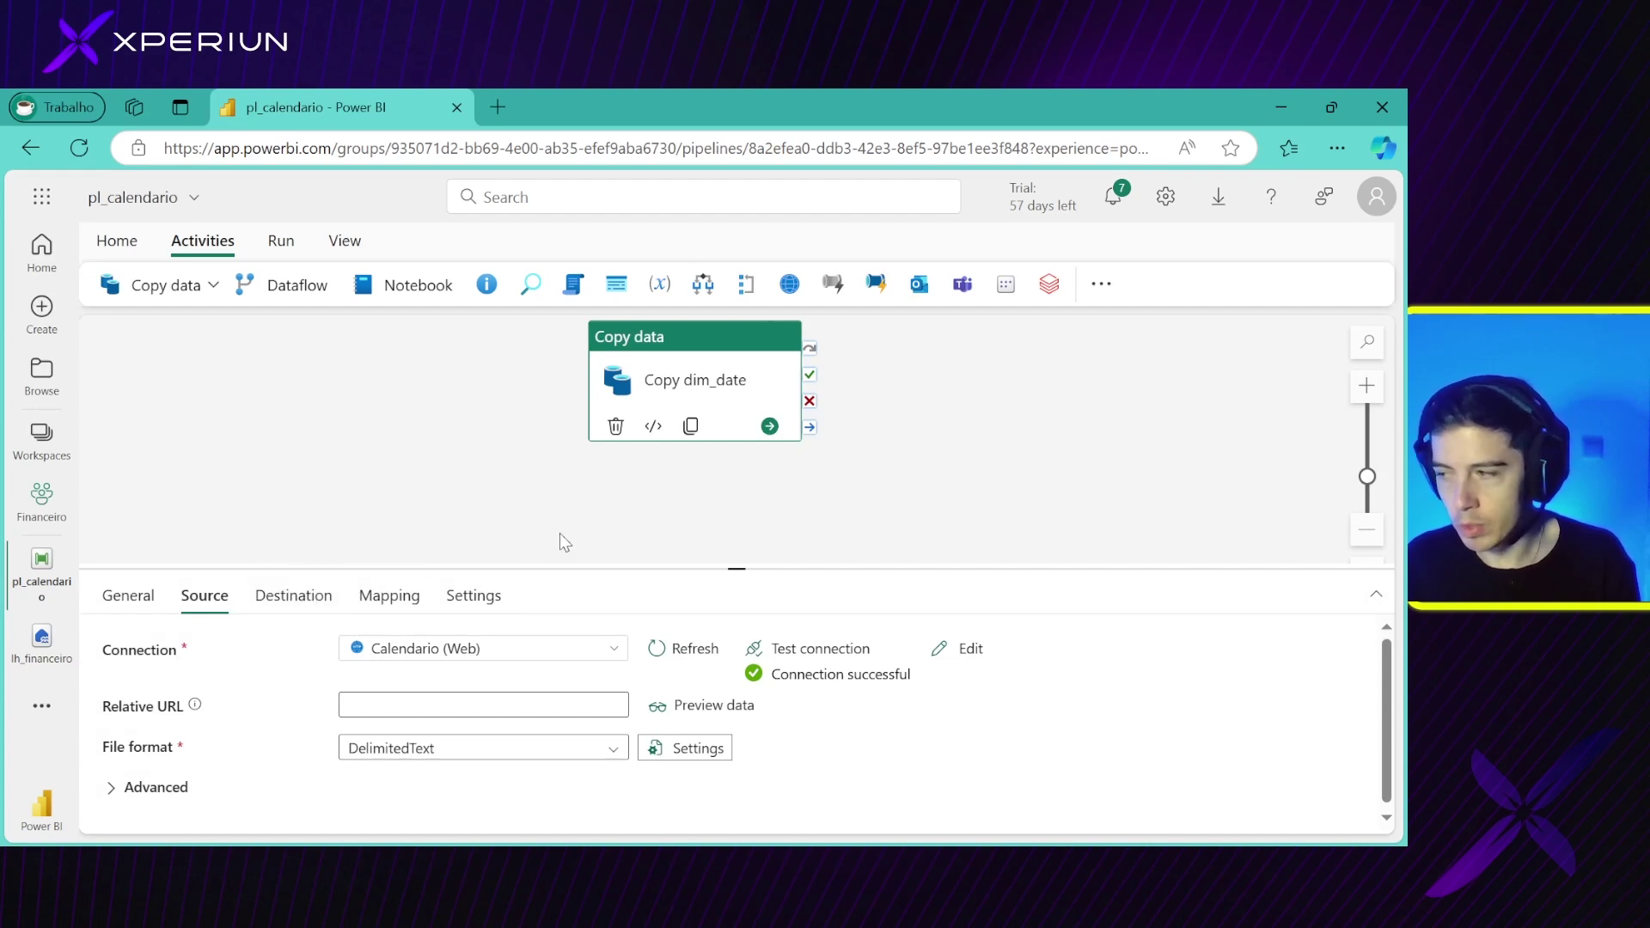
# Open the management page for connections and gateways to view the existing cloud and gateway connections
pyautogui.click(1166, 197)
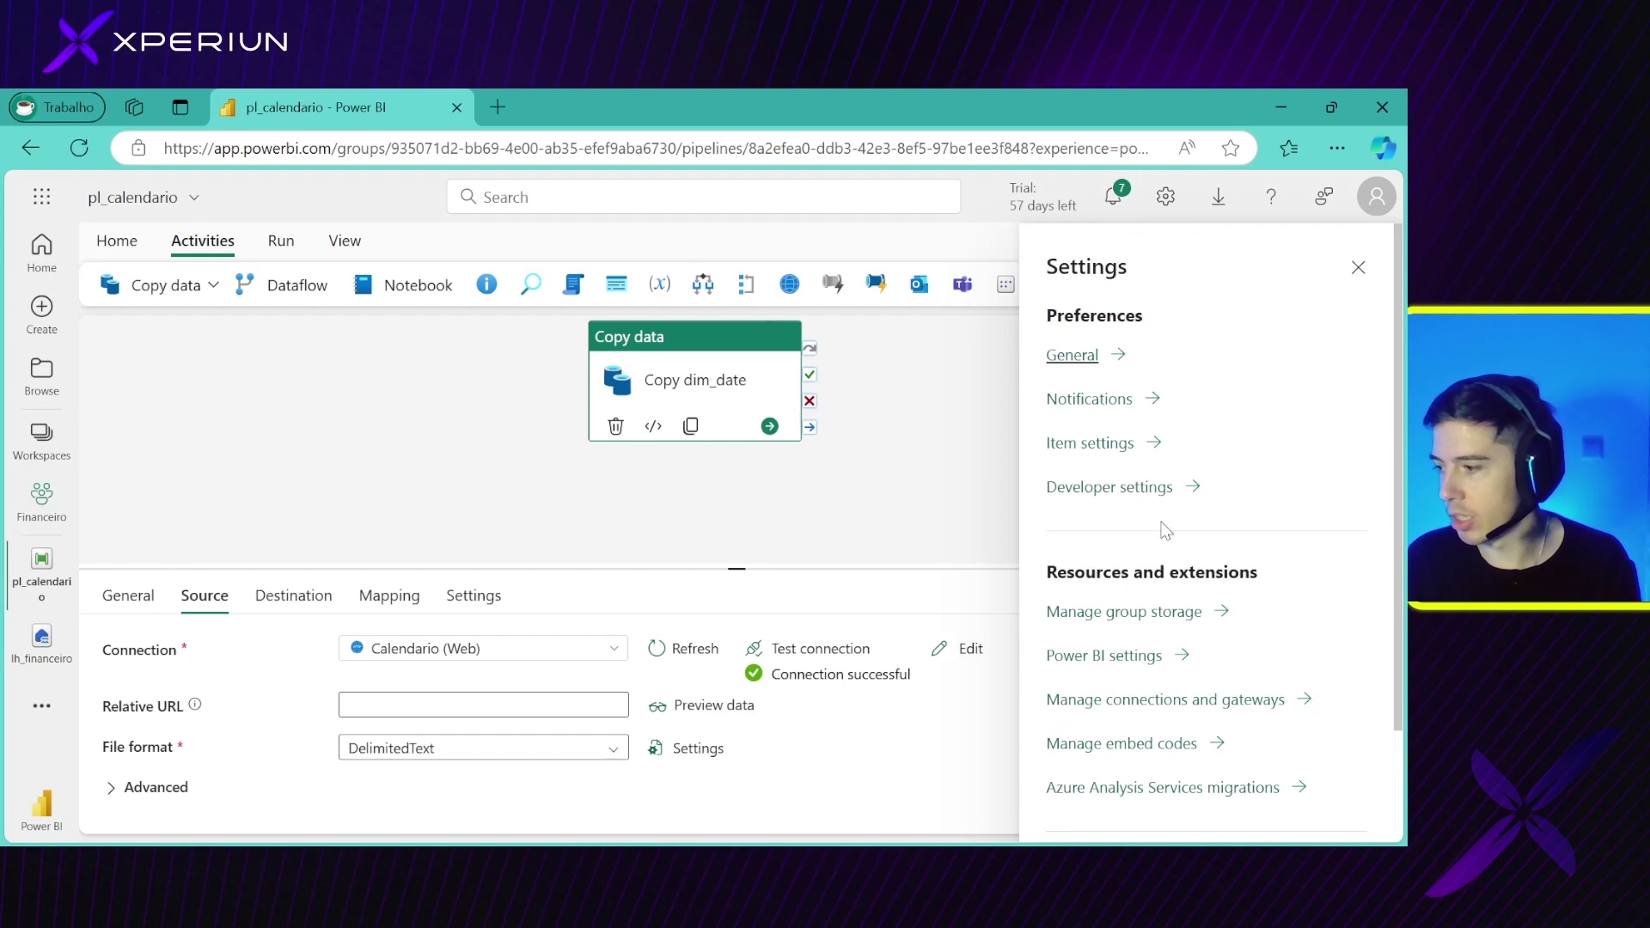
pyautogui.click(1160, 700)
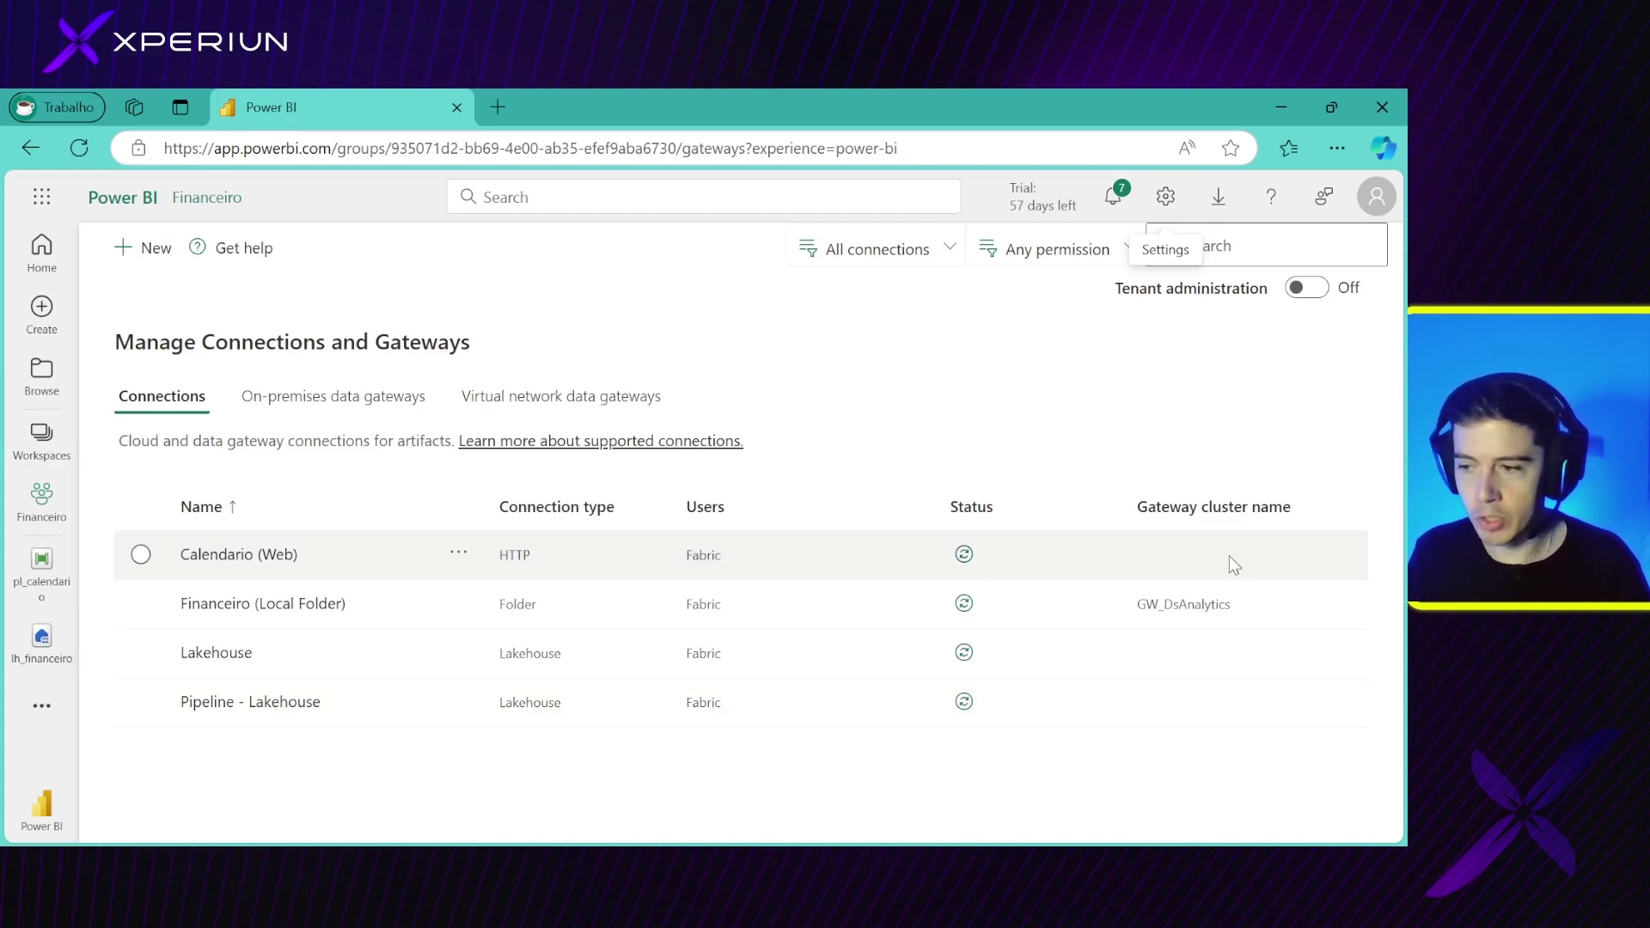
# Review the Calendario (Web) connection's name and type in the connections list and check its online status
pyautogui.click(173, 547)
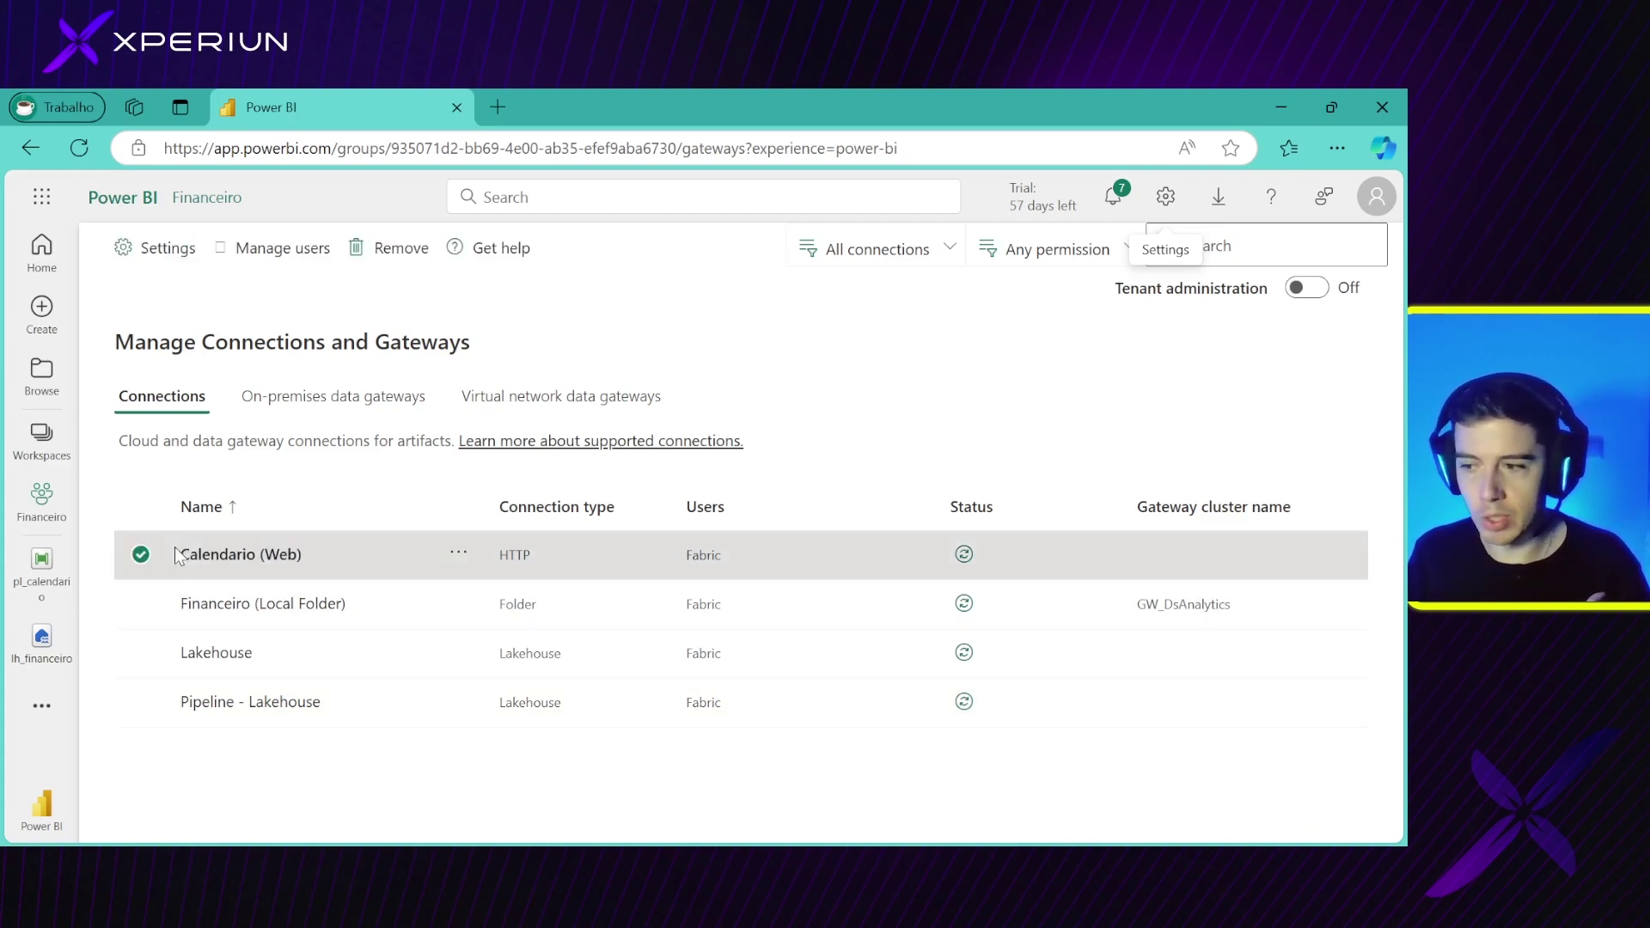
pyautogui.moveTo(174, 547); pyautogui.dragTo(331, 557)
pyautogui.moveTo(500, 554); pyautogui.dragTo(555, 543)
pyautogui.click(841, 430)
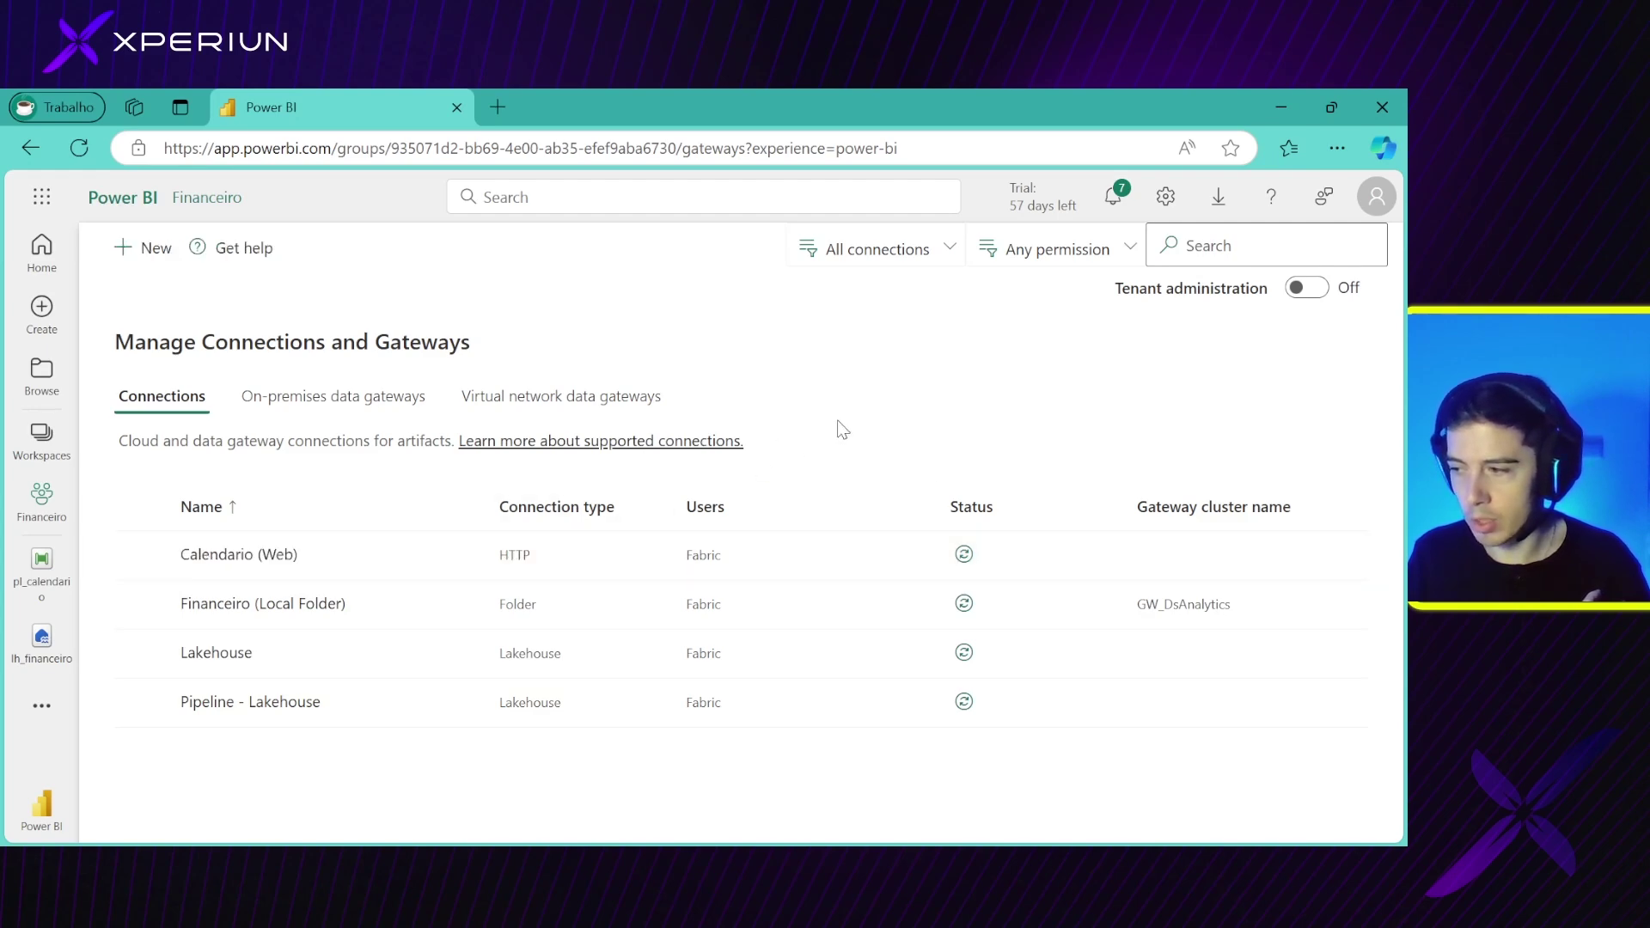
pyautogui.click(963, 557)
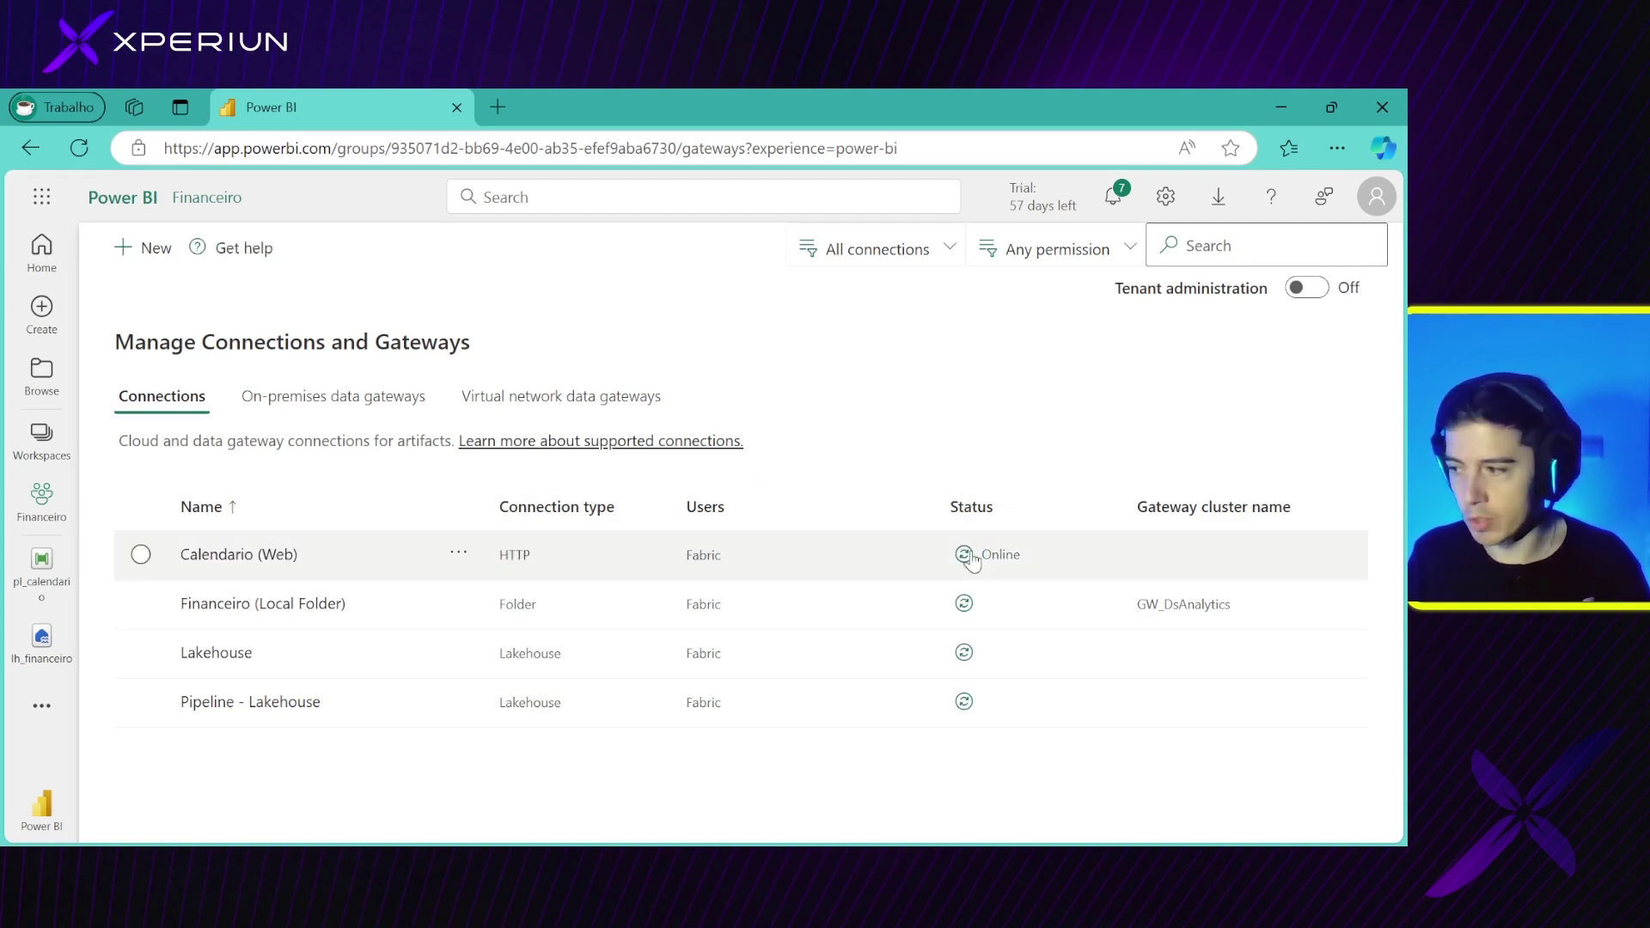
# Open the settings of the Calendario (Web) connection and review its connection name
pyautogui.click(458, 557)
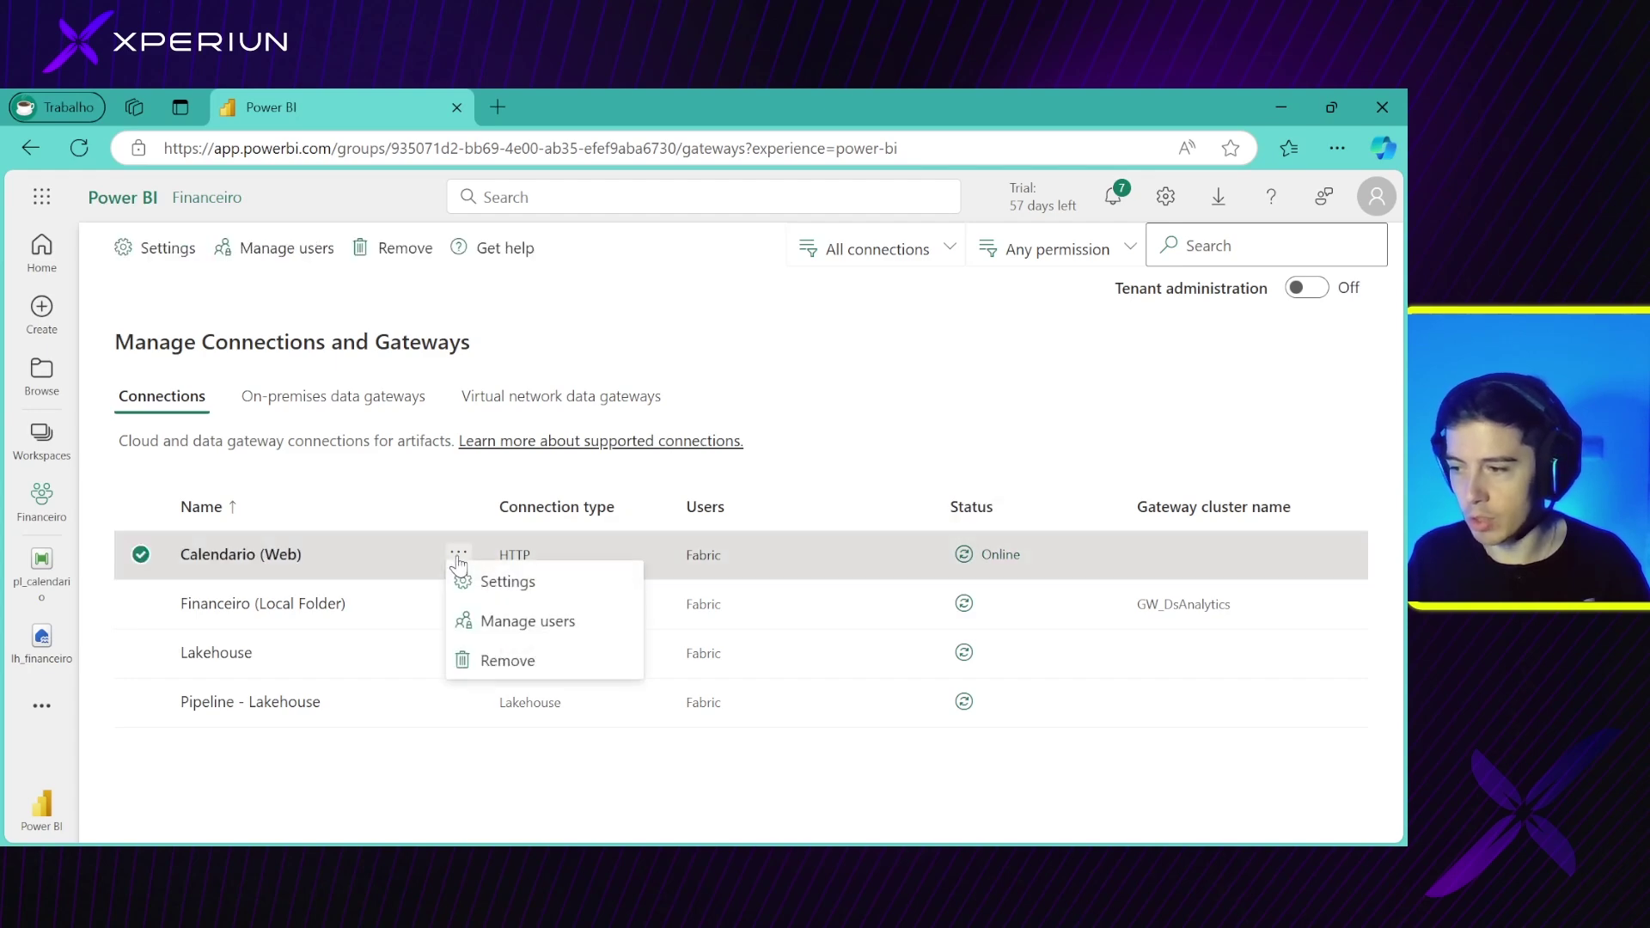
pyautogui.click(471, 578)
pyautogui.scroll(-2, 981, 464)
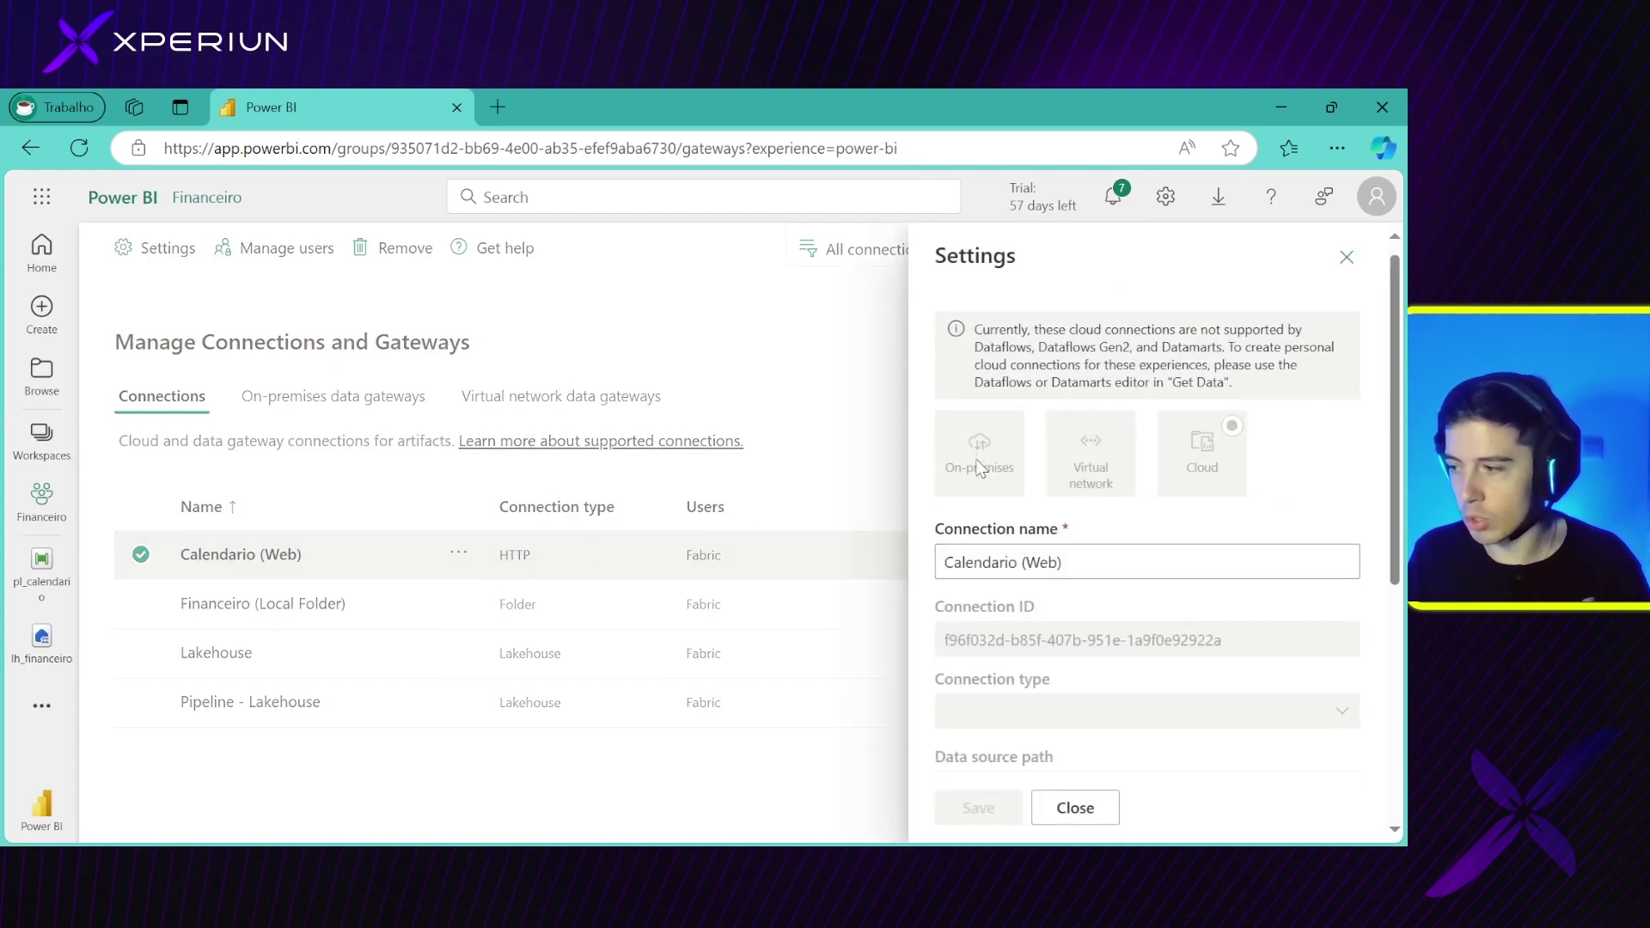
pyautogui.click(1054, 446)
pyautogui.moveTo(1054, 446); pyautogui.dragTo(907, 449)
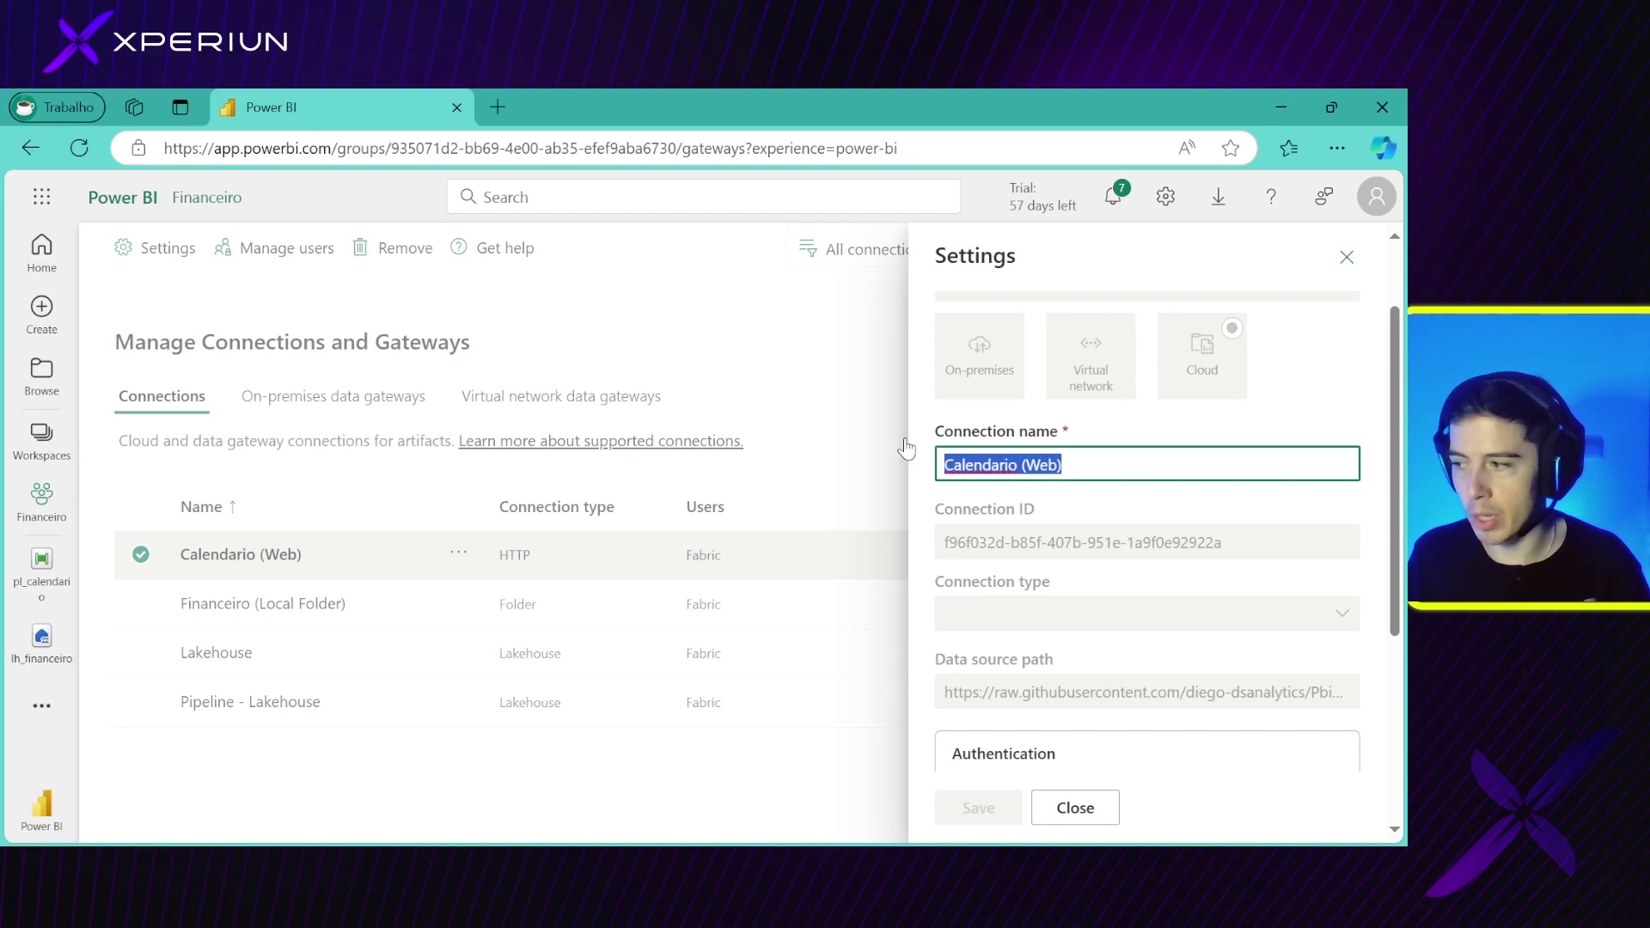
pyautogui.click(1094, 457)
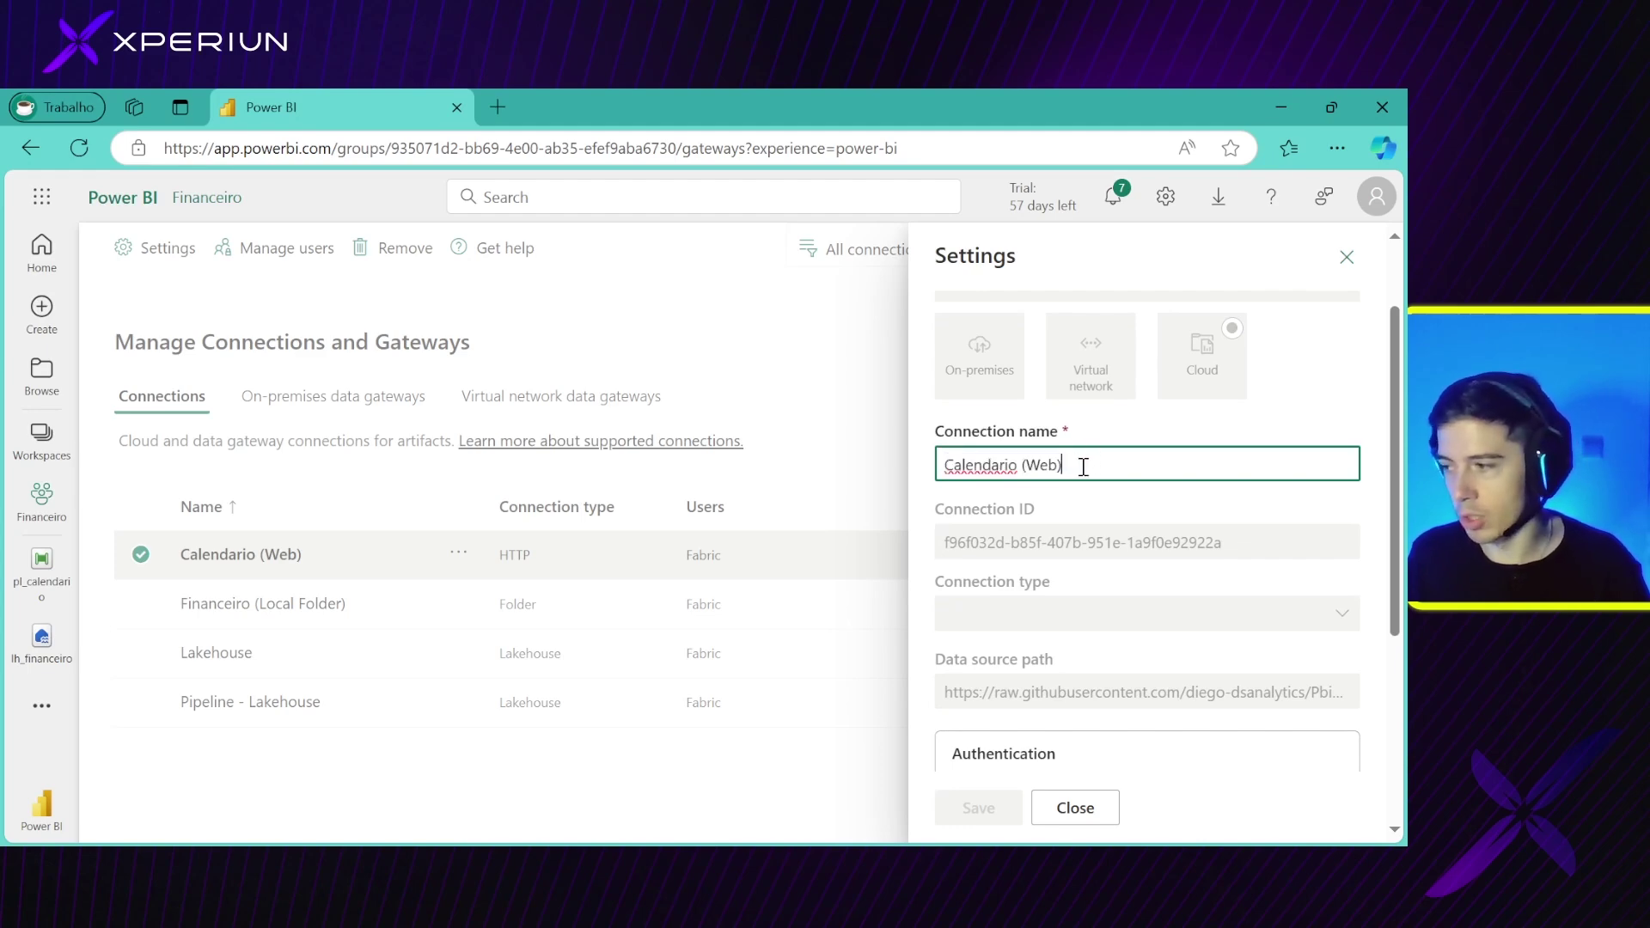
# Examine the Calendario (Web) connection's data source path, authentication method options and privacy level, and close its settings
pyautogui.scroll(-3, 1087, 468)
pyautogui.scroll(-2, 998, 407)
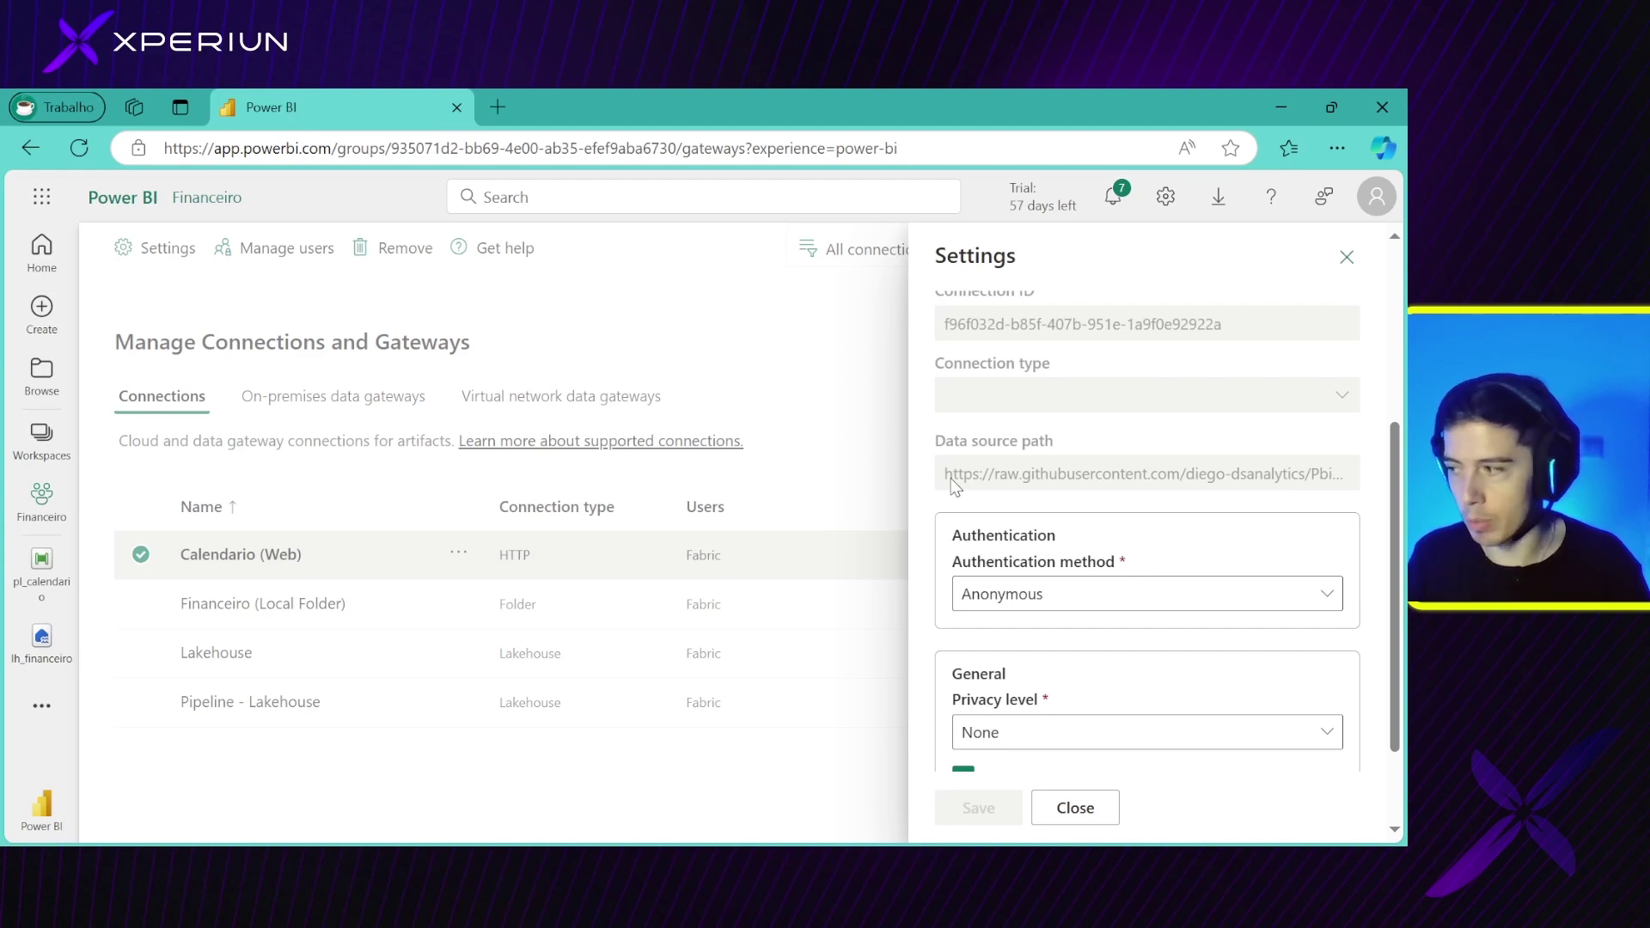
pyautogui.click(1108, 592)
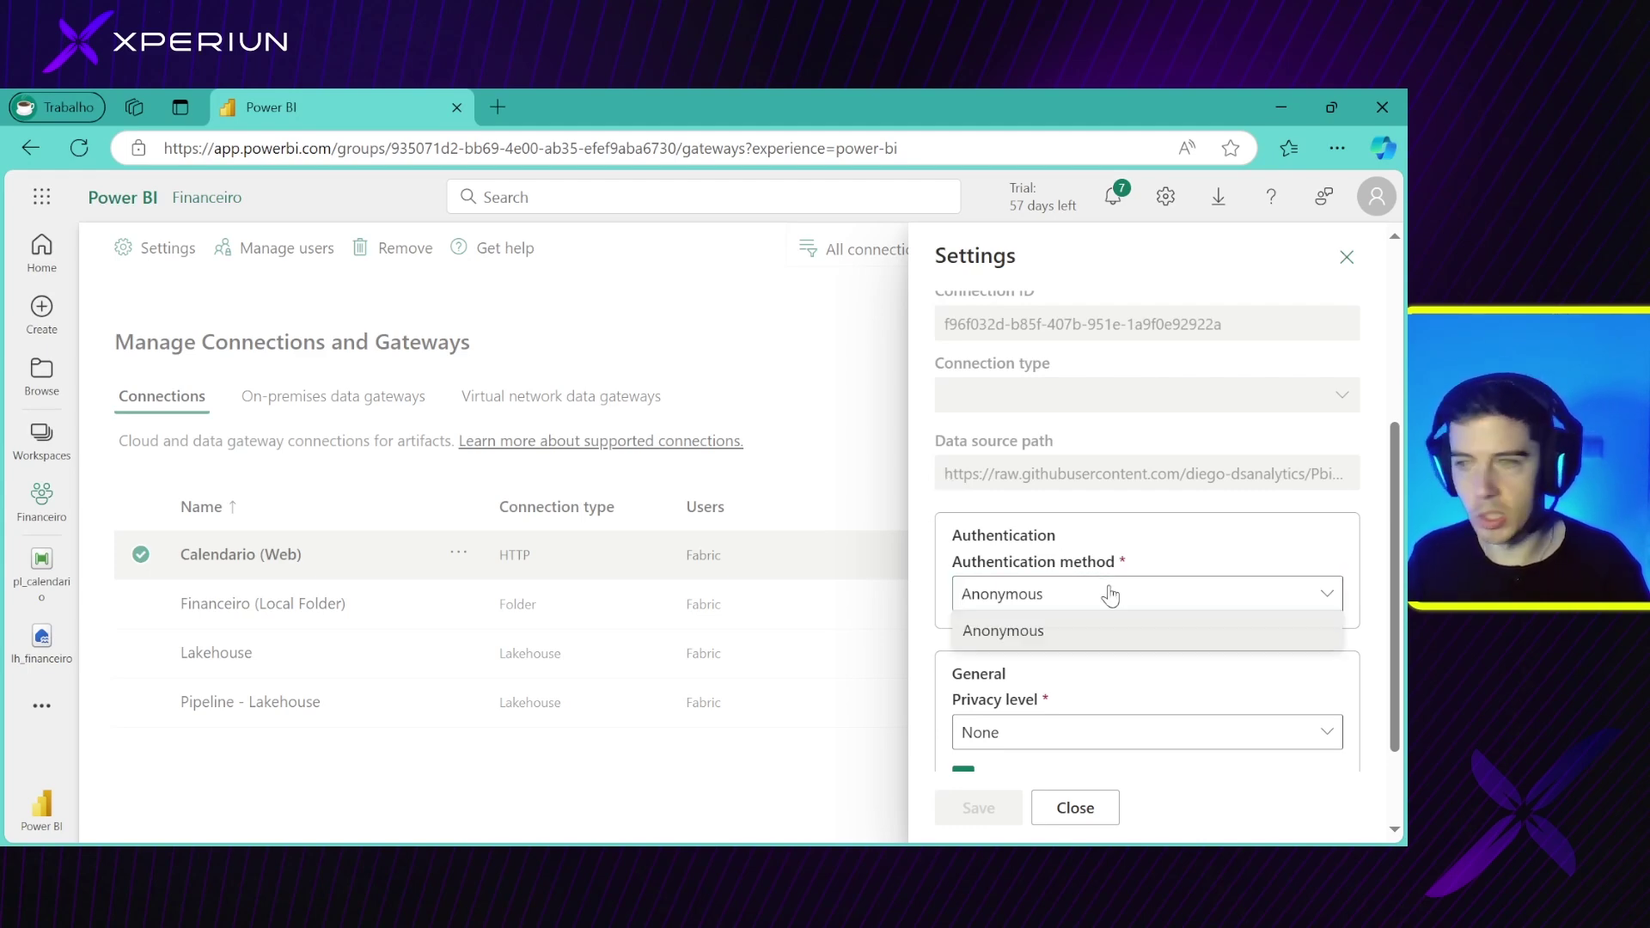
pyautogui.click(1107, 592)
pyautogui.scroll(-2, 1107, 580)
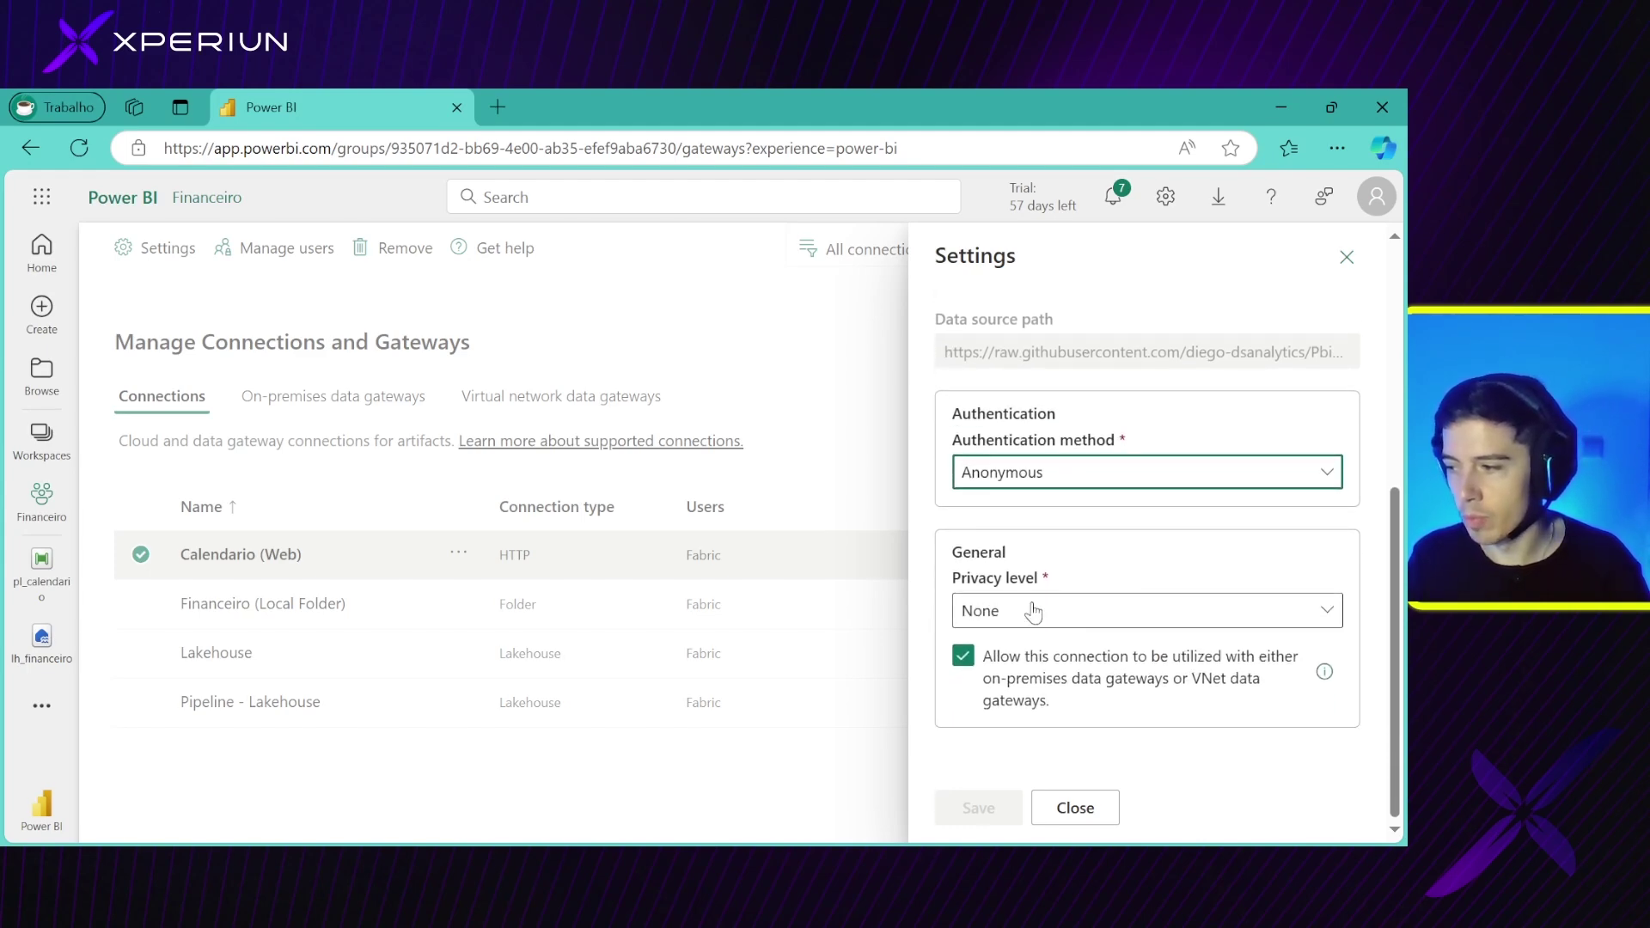
pyautogui.click(1074, 804)
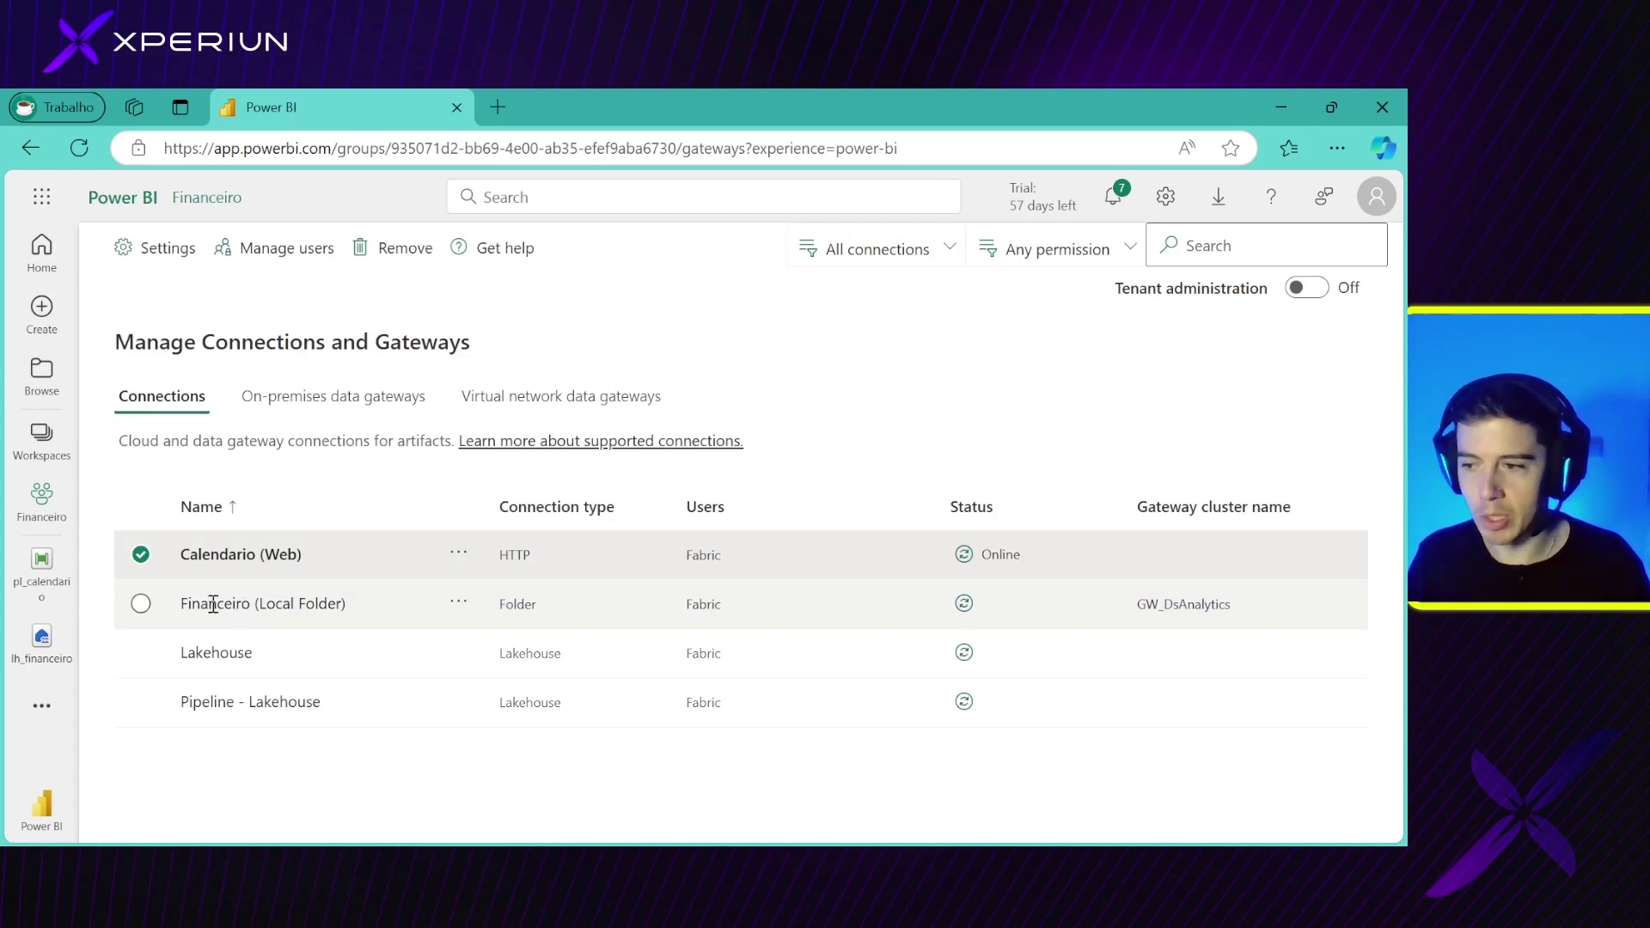
# Point out the Financeiro (Local Folder) connection in the list and check its online status
pyautogui.moveTo(210, 612); pyautogui.dragTo(332, 612)
pyautogui.click(864, 804)
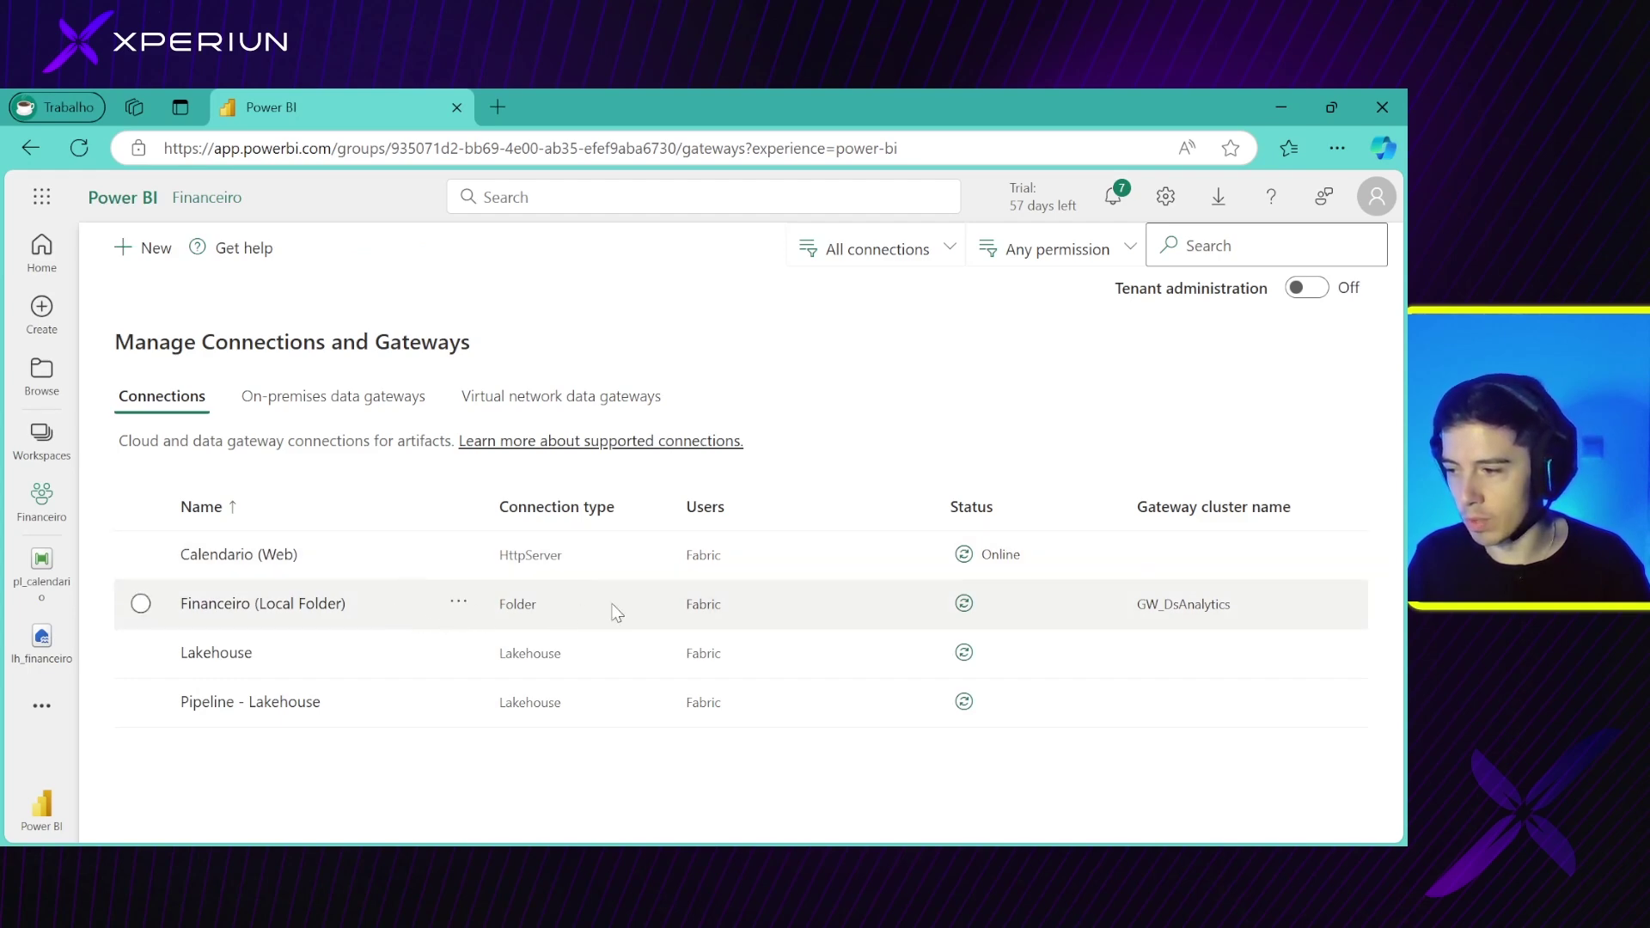
pyautogui.click(965, 603)
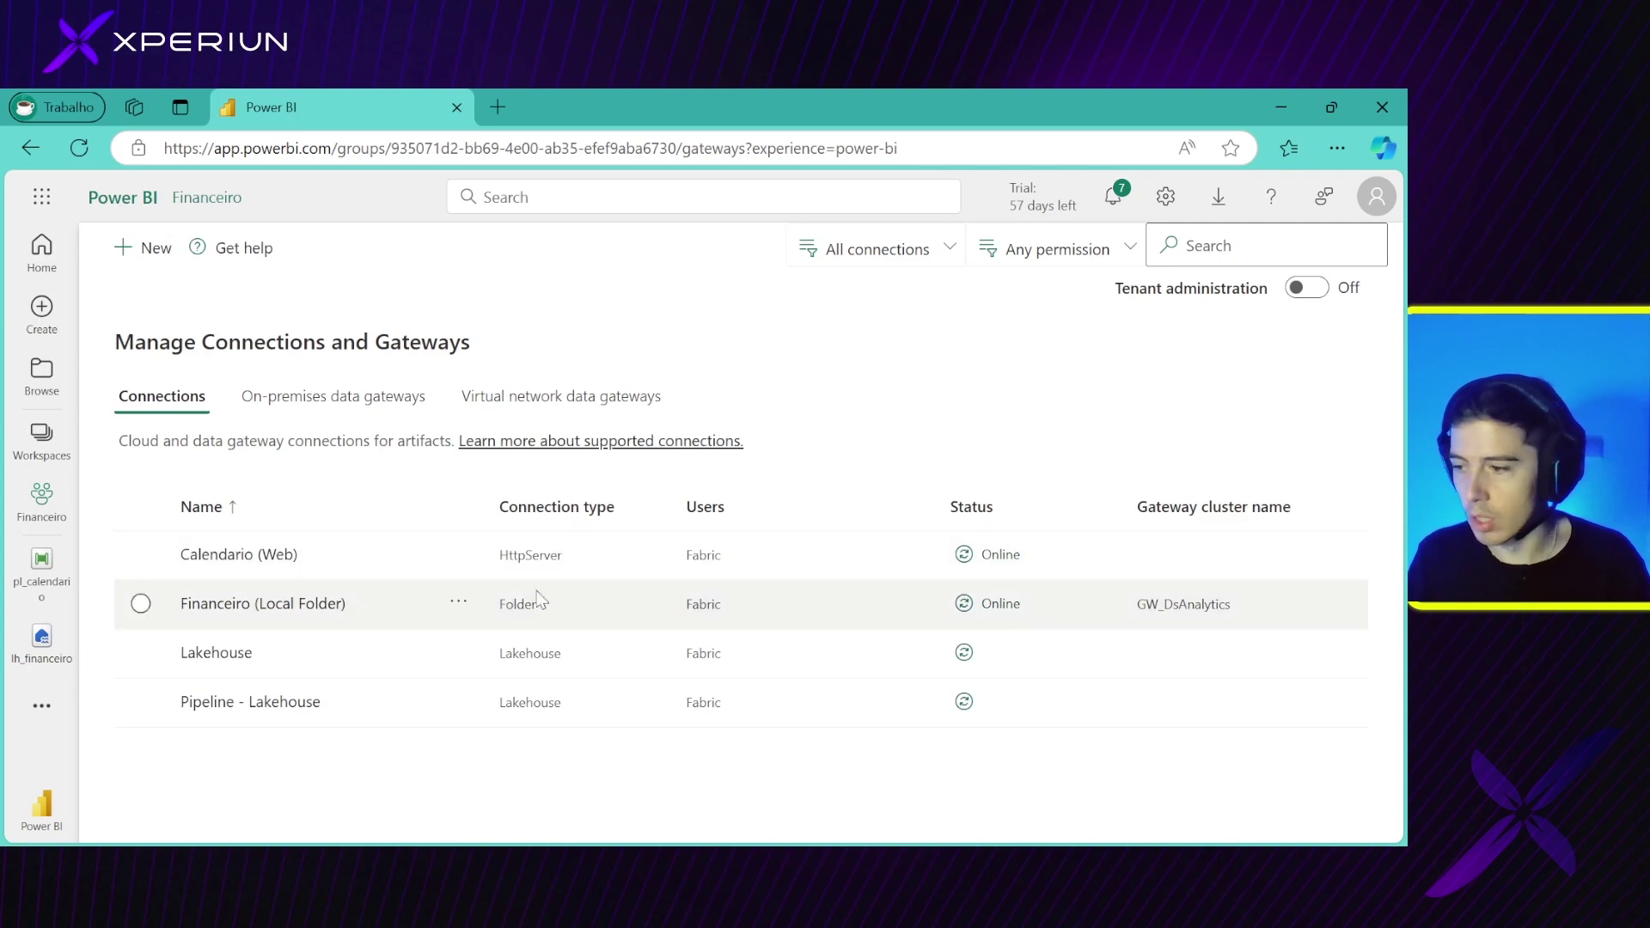
# Review the Financeiro (Local Folder) connection's gateway cluster, full path and authentication settings, and close them without changes
pyautogui.click(463, 607)
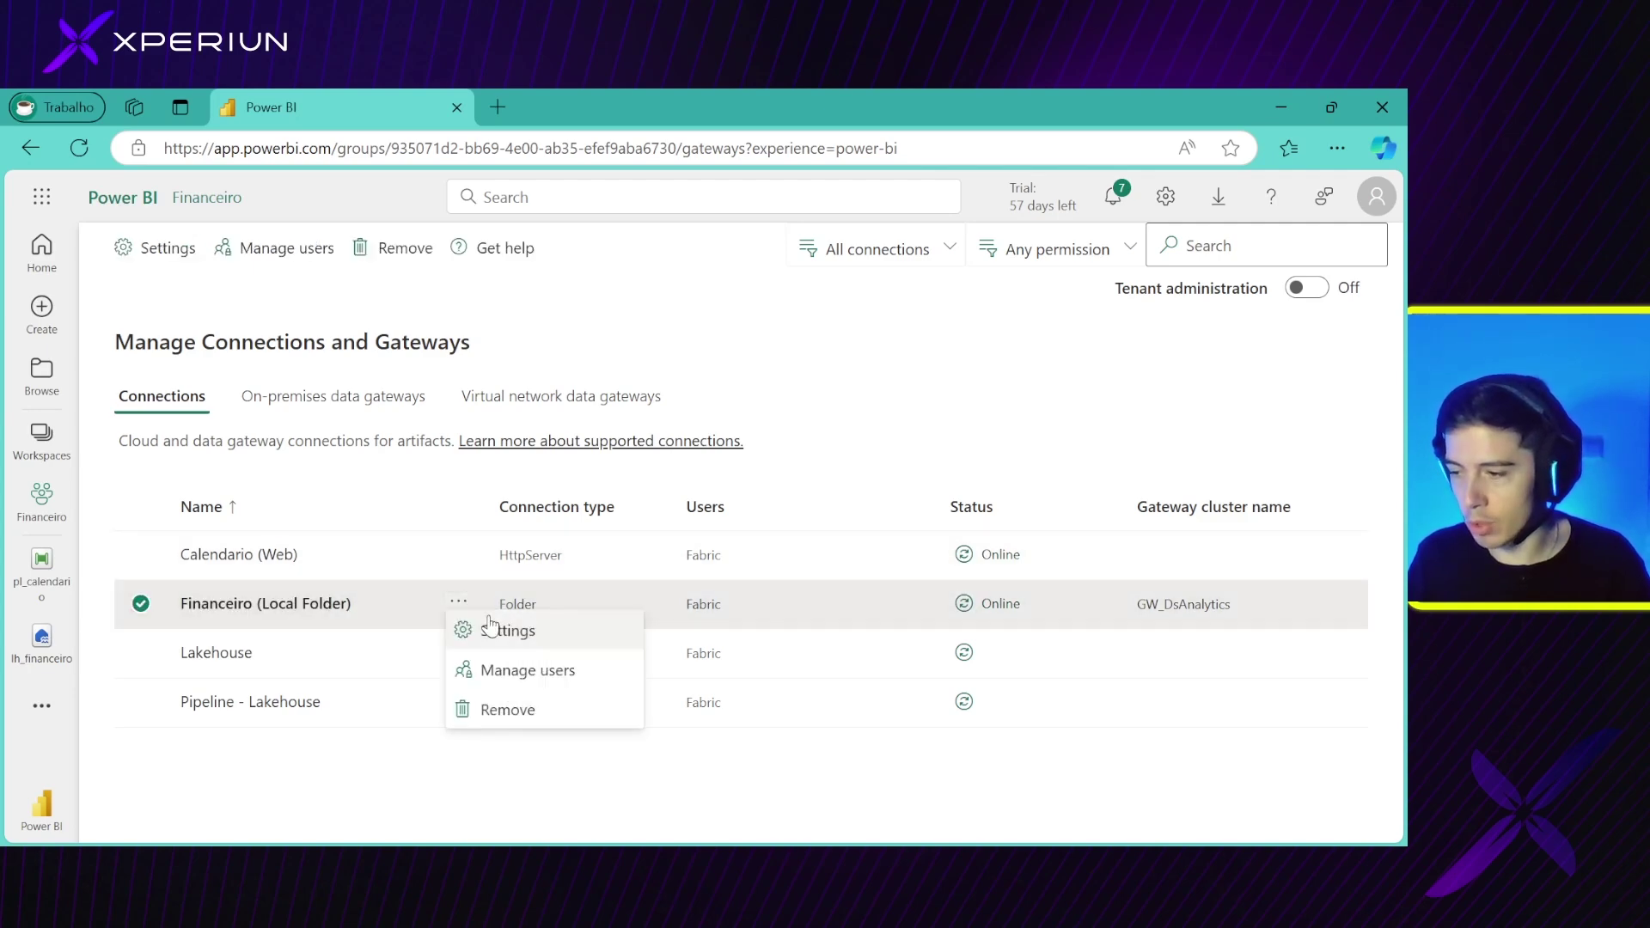
pyautogui.click(492, 630)
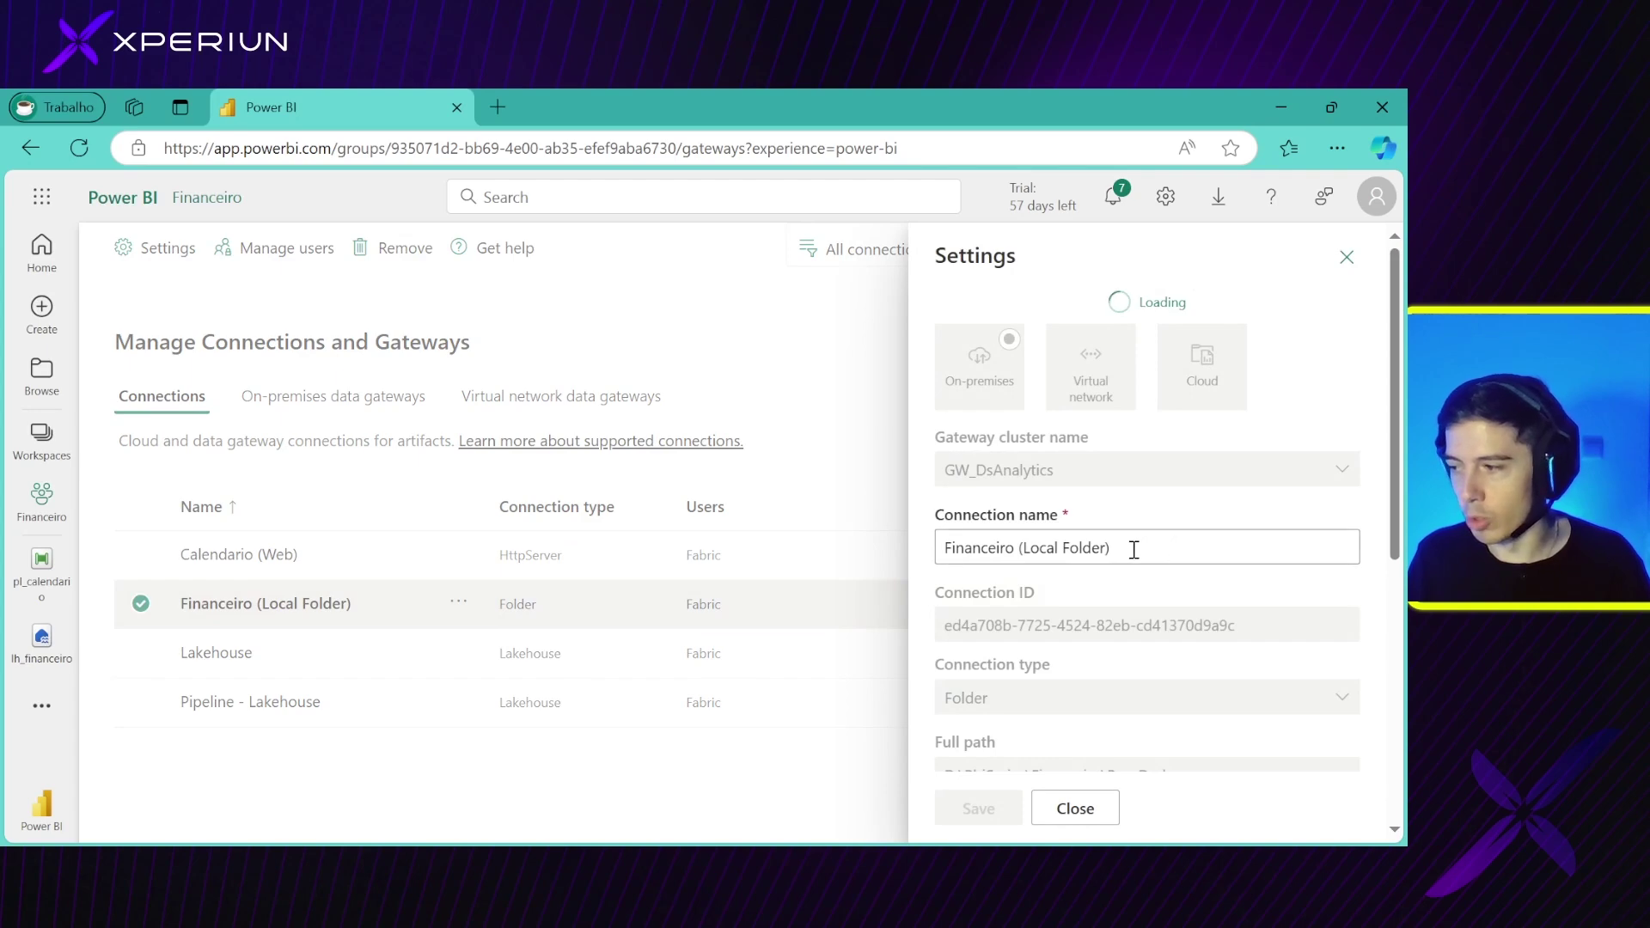
pyautogui.scroll(-2, 972, 555)
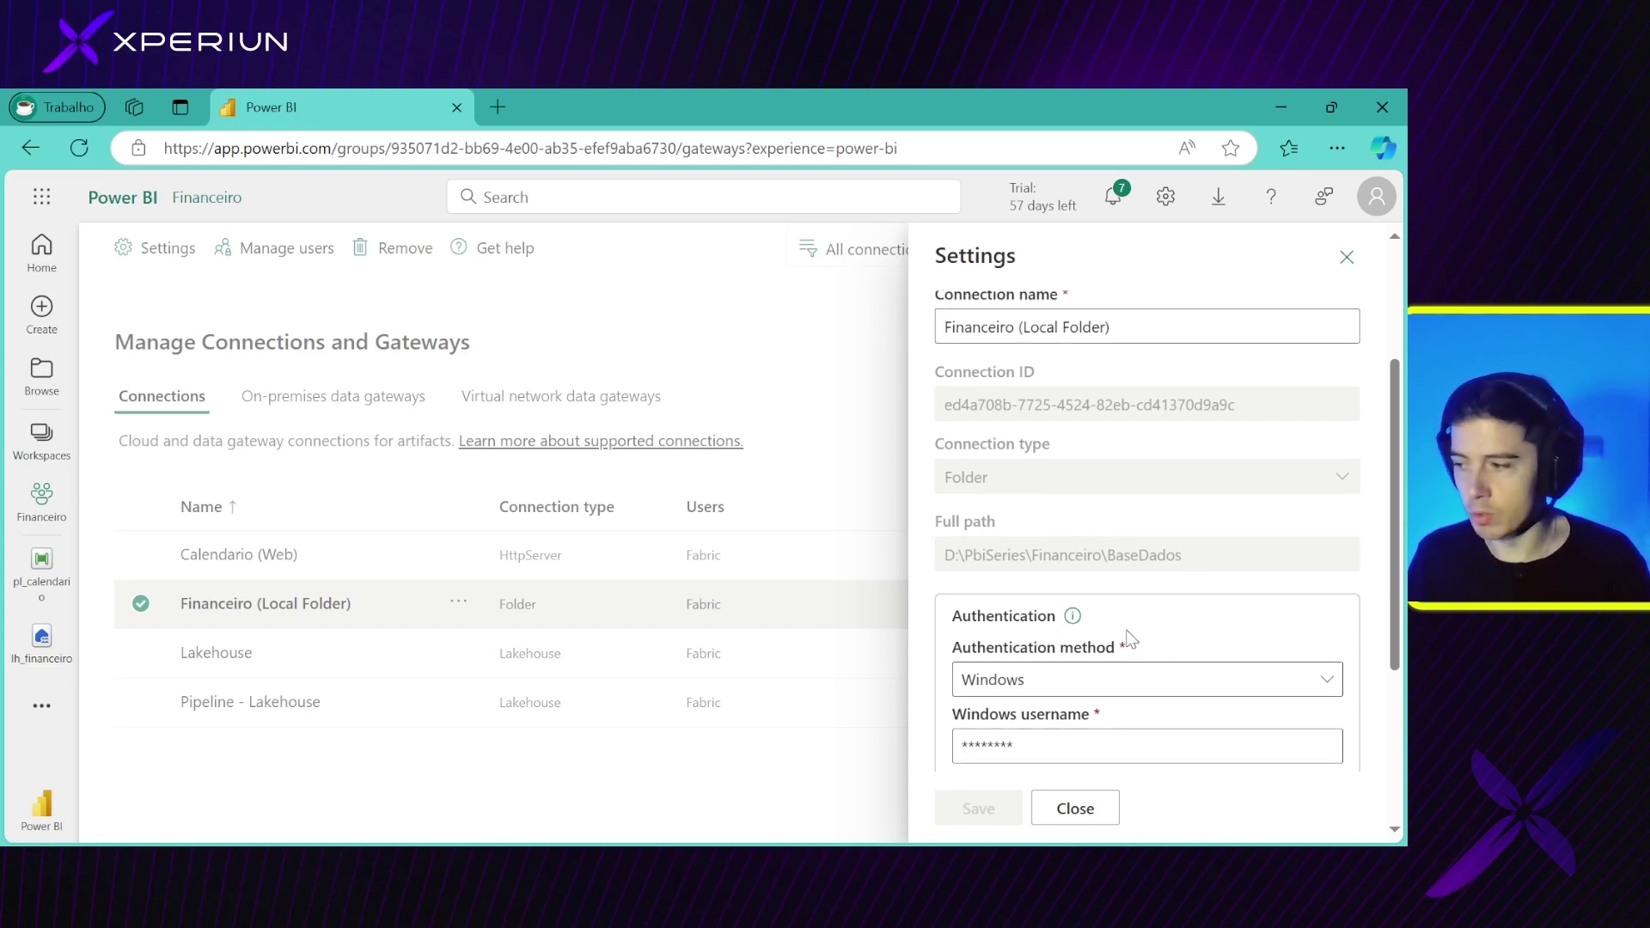
pyautogui.scroll(-1, 1129, 640)
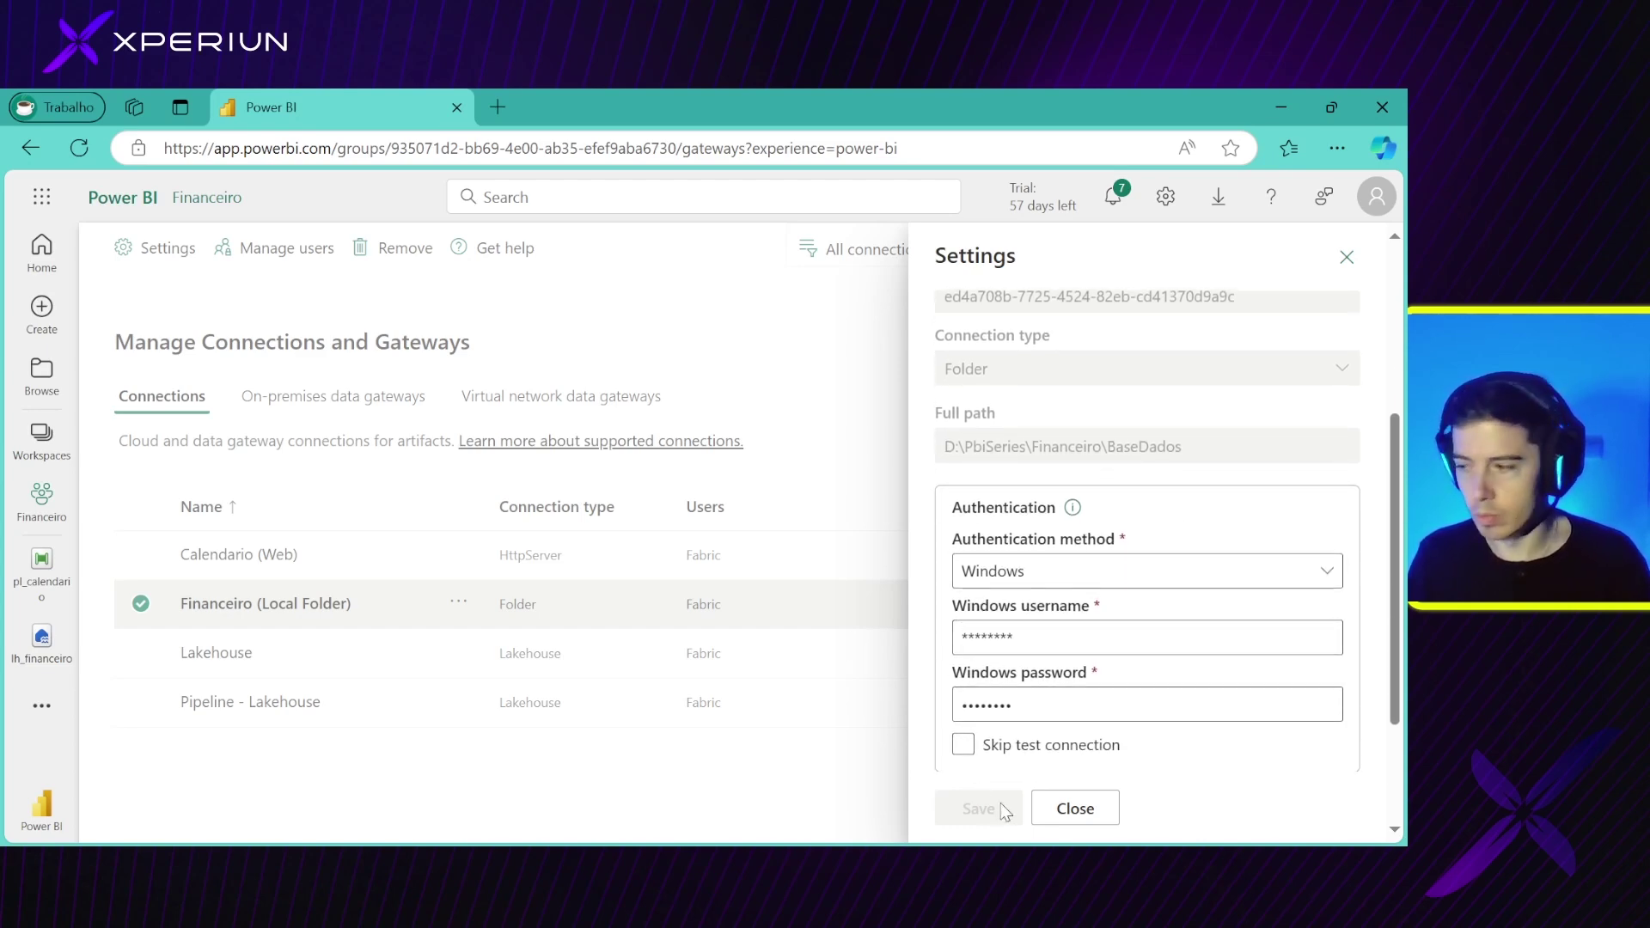
pyautogui.click(1070, 808)
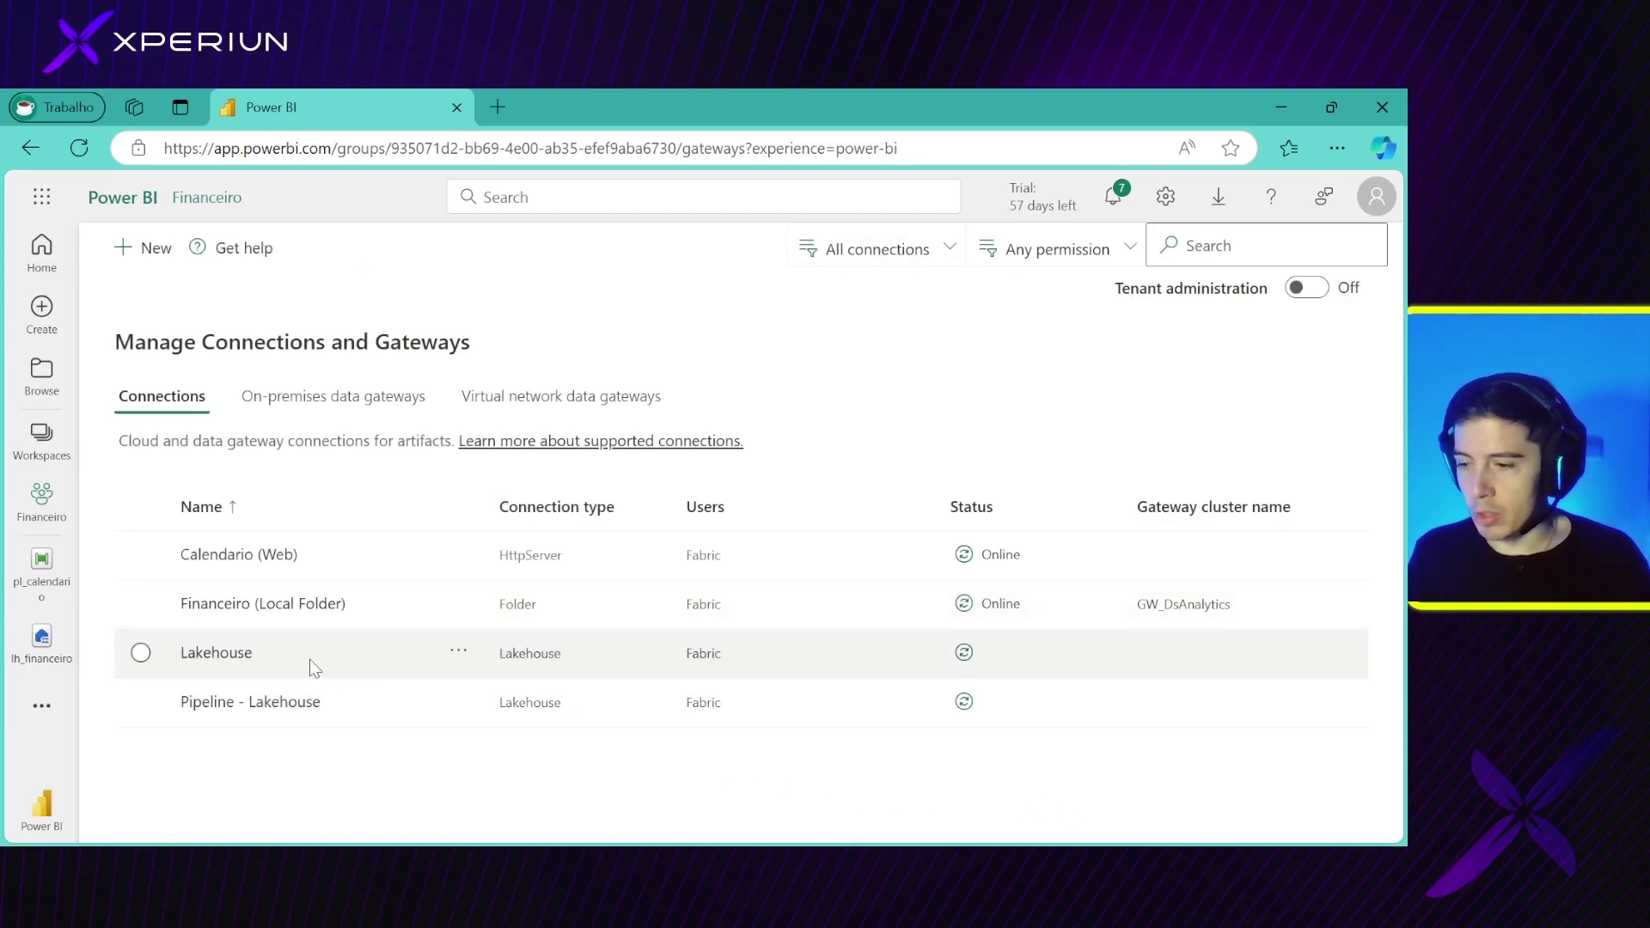
# Highlight the Lakehouse and Pipeline - Lakehouse connections in turn to compare them, and clear the selection
pyautogui.click(336, 659)
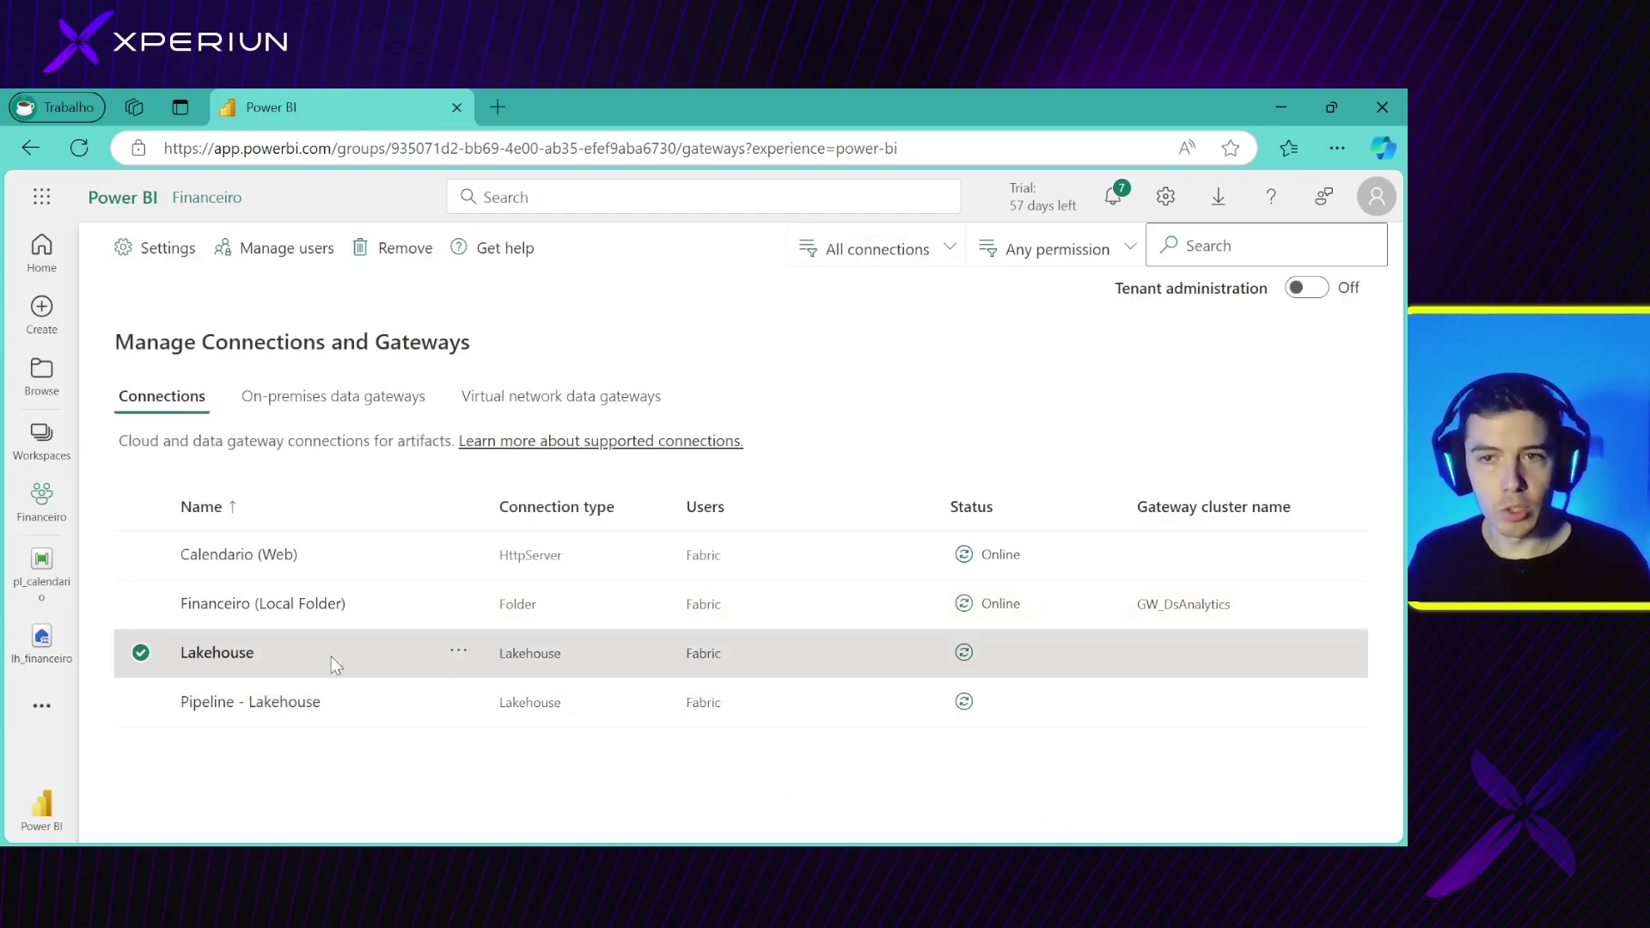
pyautogui.click(354, 695)
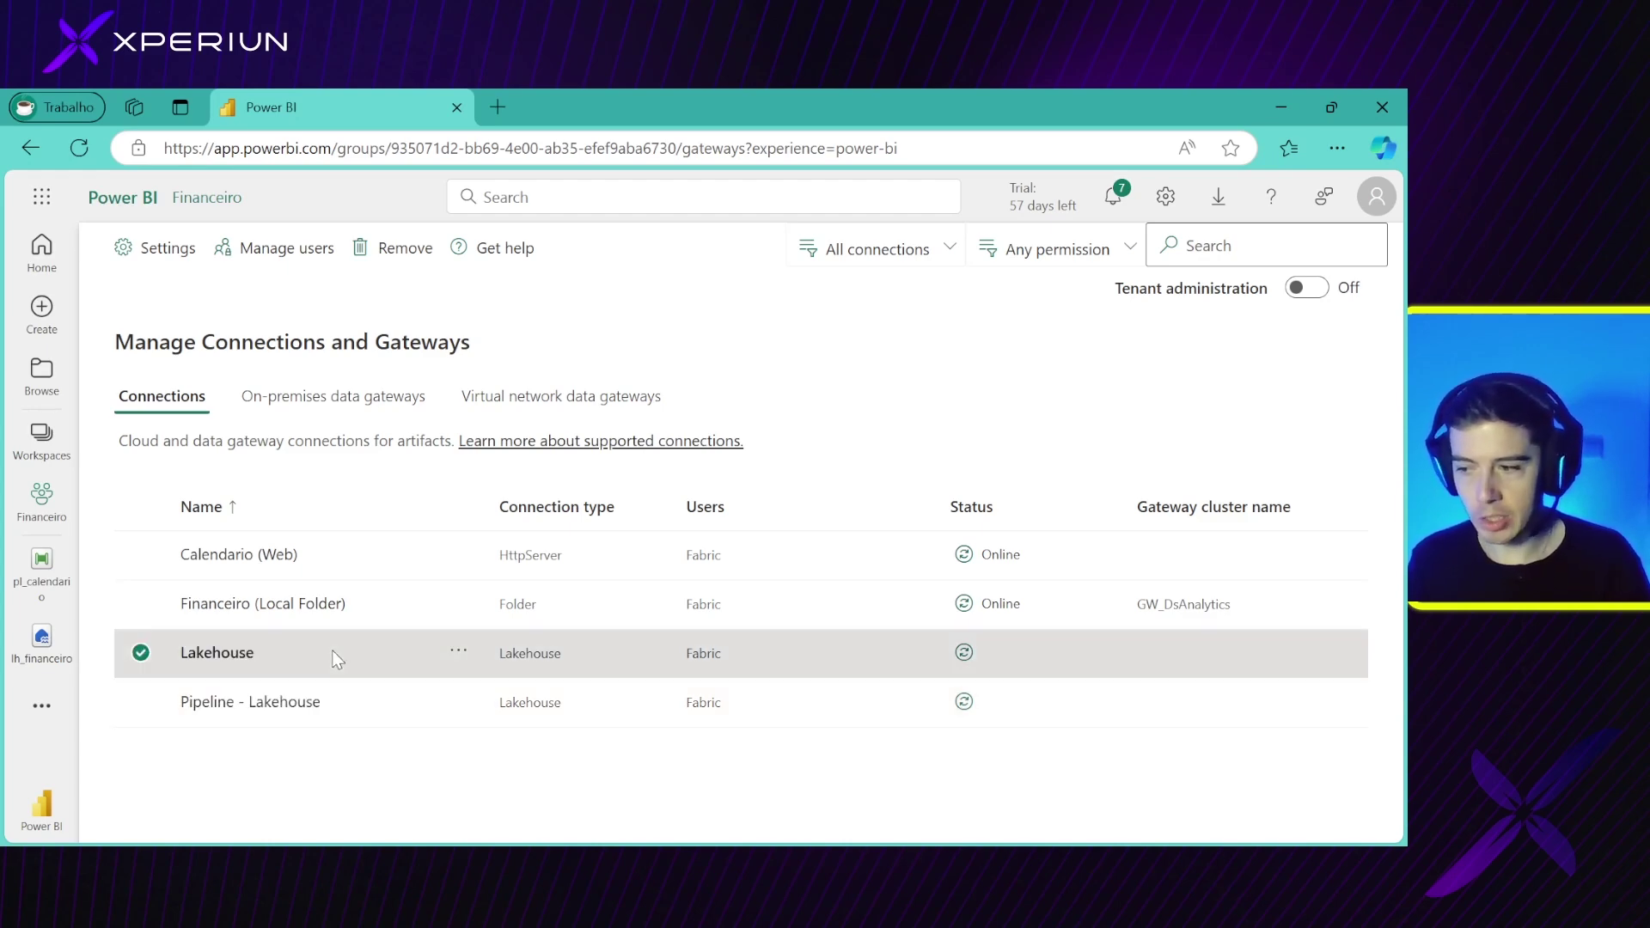
pyautogui.click(349, 655)
pyautogui.click(345, 701)
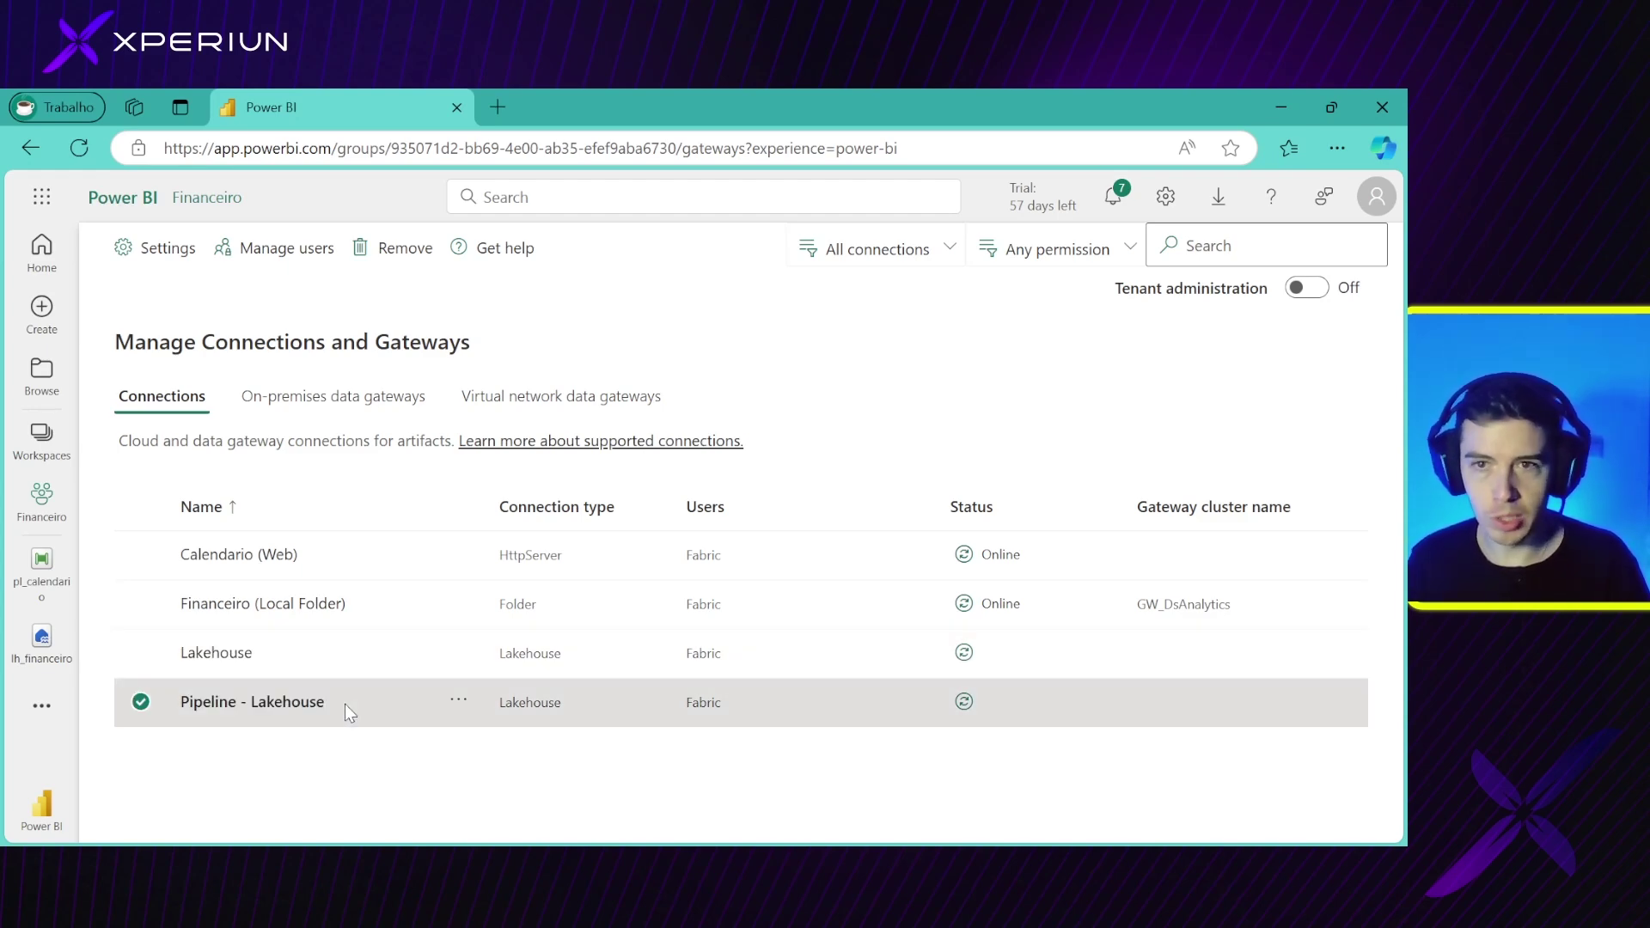
pyautogui.click(725, 277)
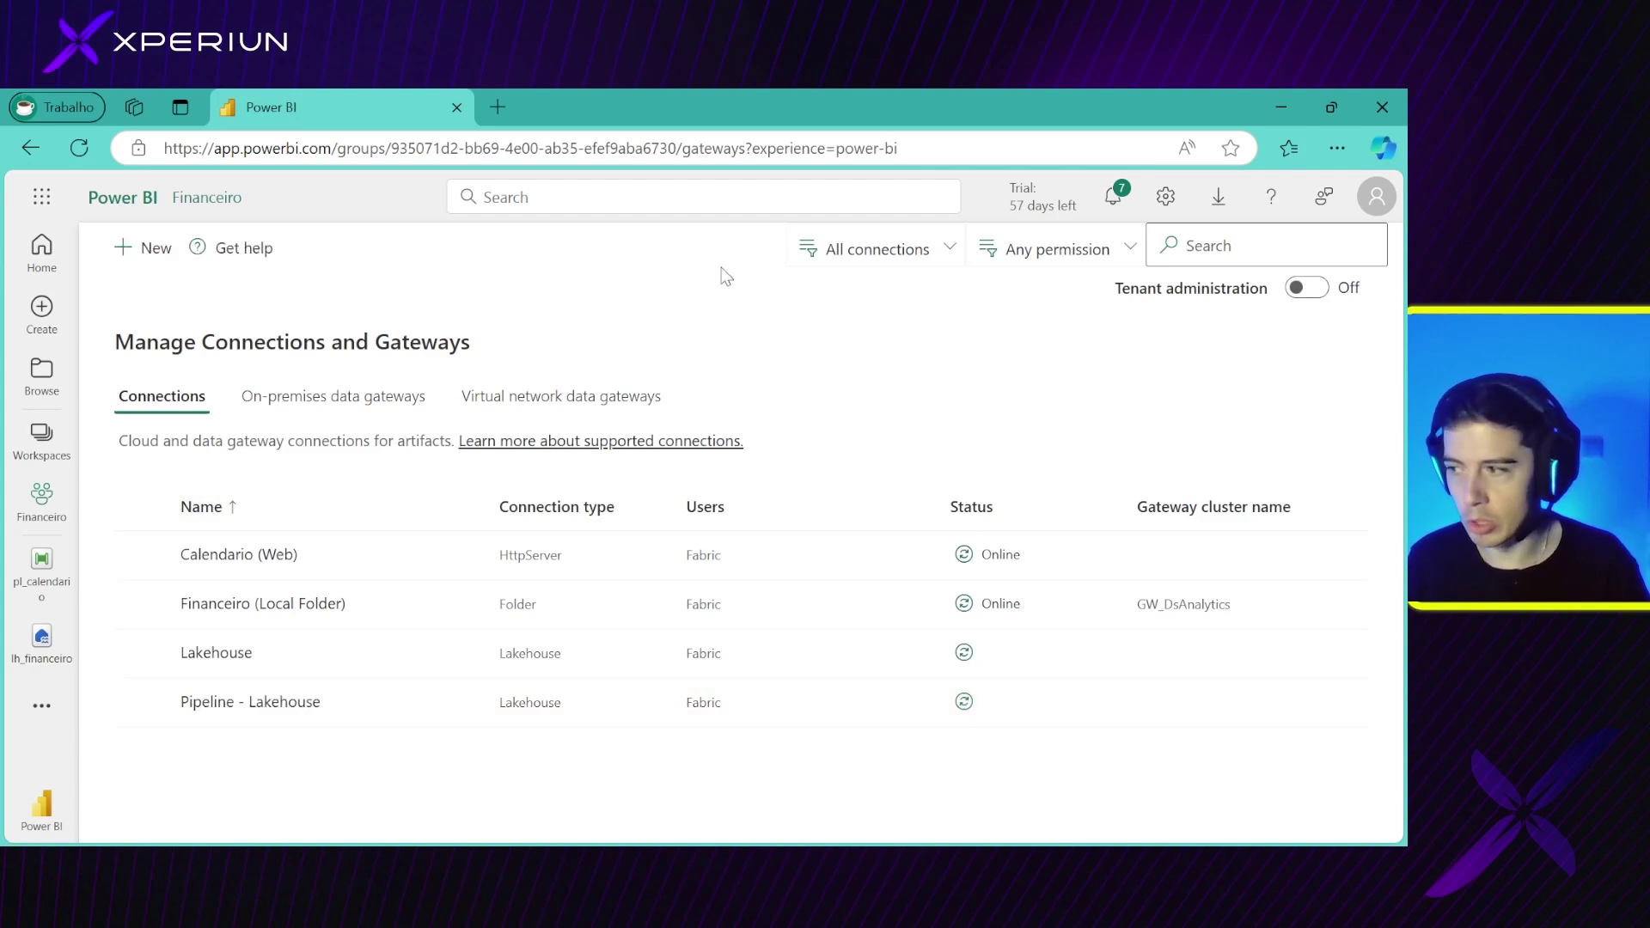
# Return to the pl_calendario pipeline and show the destination settings of the Copy dim_date activity
pyautogui.click(47, 581)
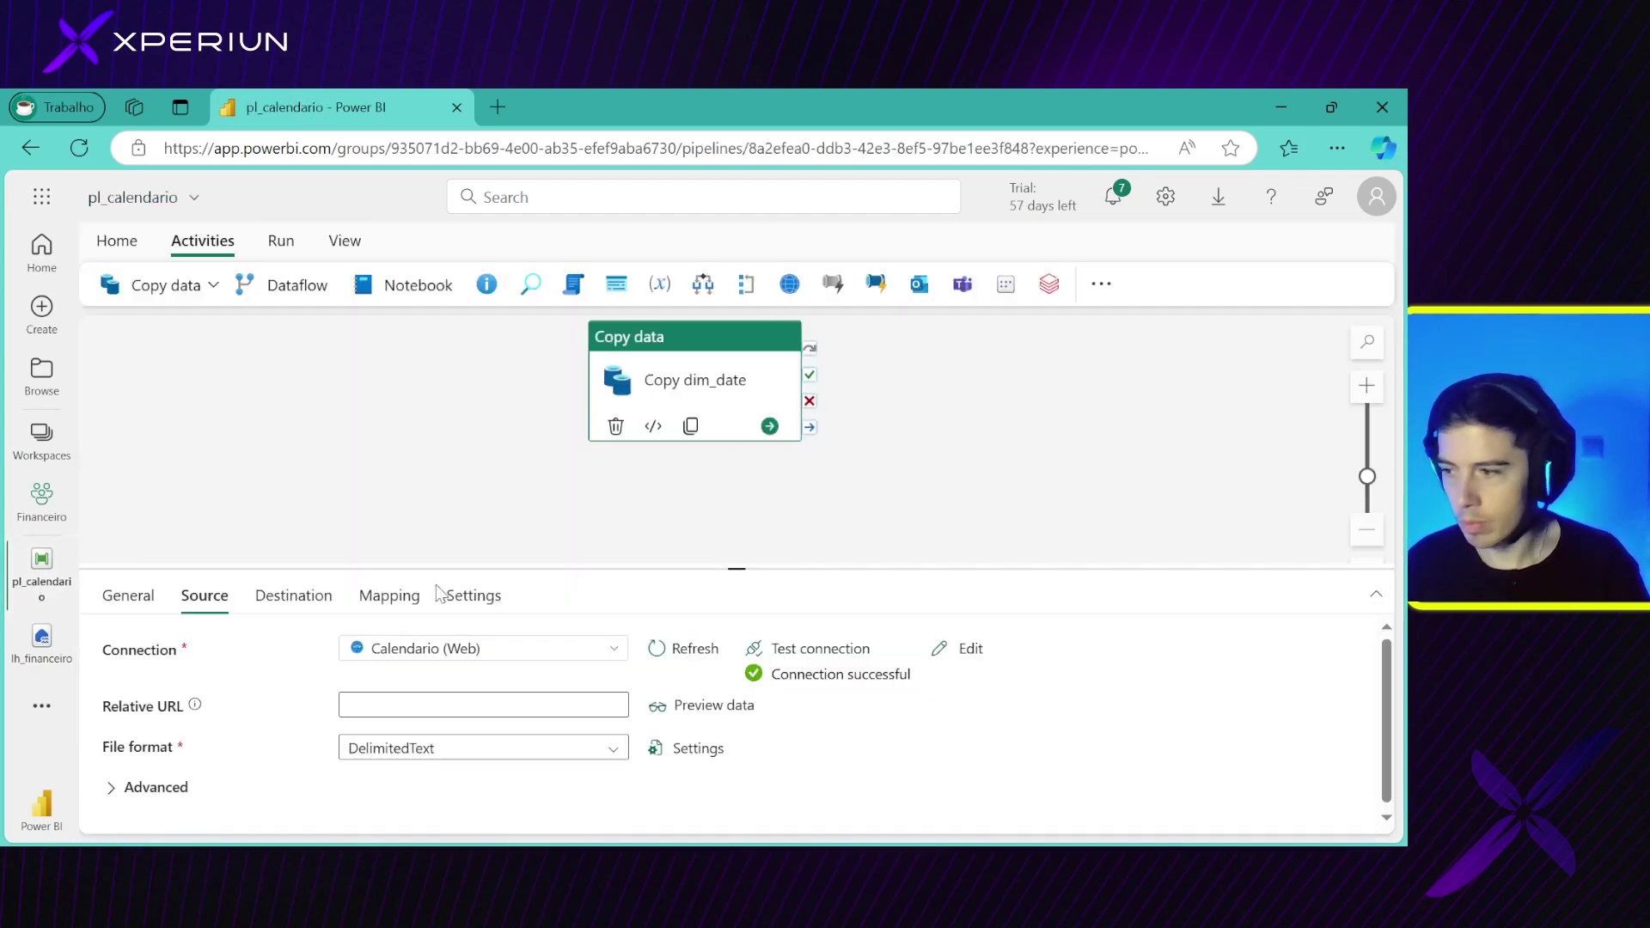
pyautogui.click(671, 328)
pyautogui.click(322, 602)
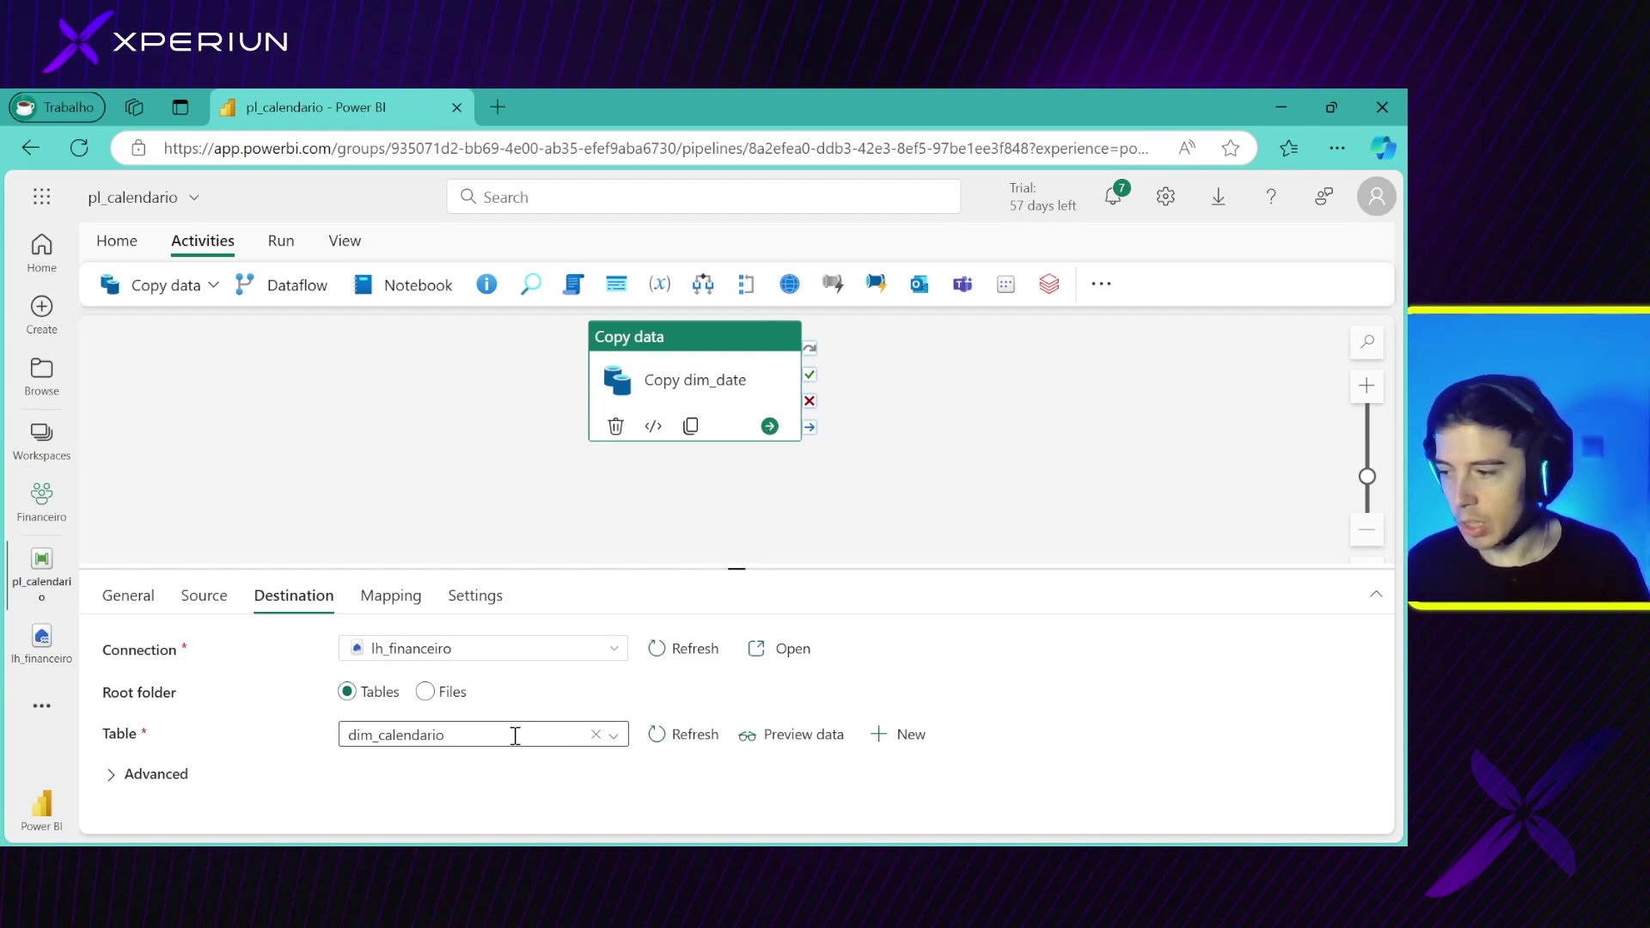
# Examine the Copy dim_date column mapping, comparing source and destination data types from Id through the fiscal columns
pyautogui.click(400, 597)
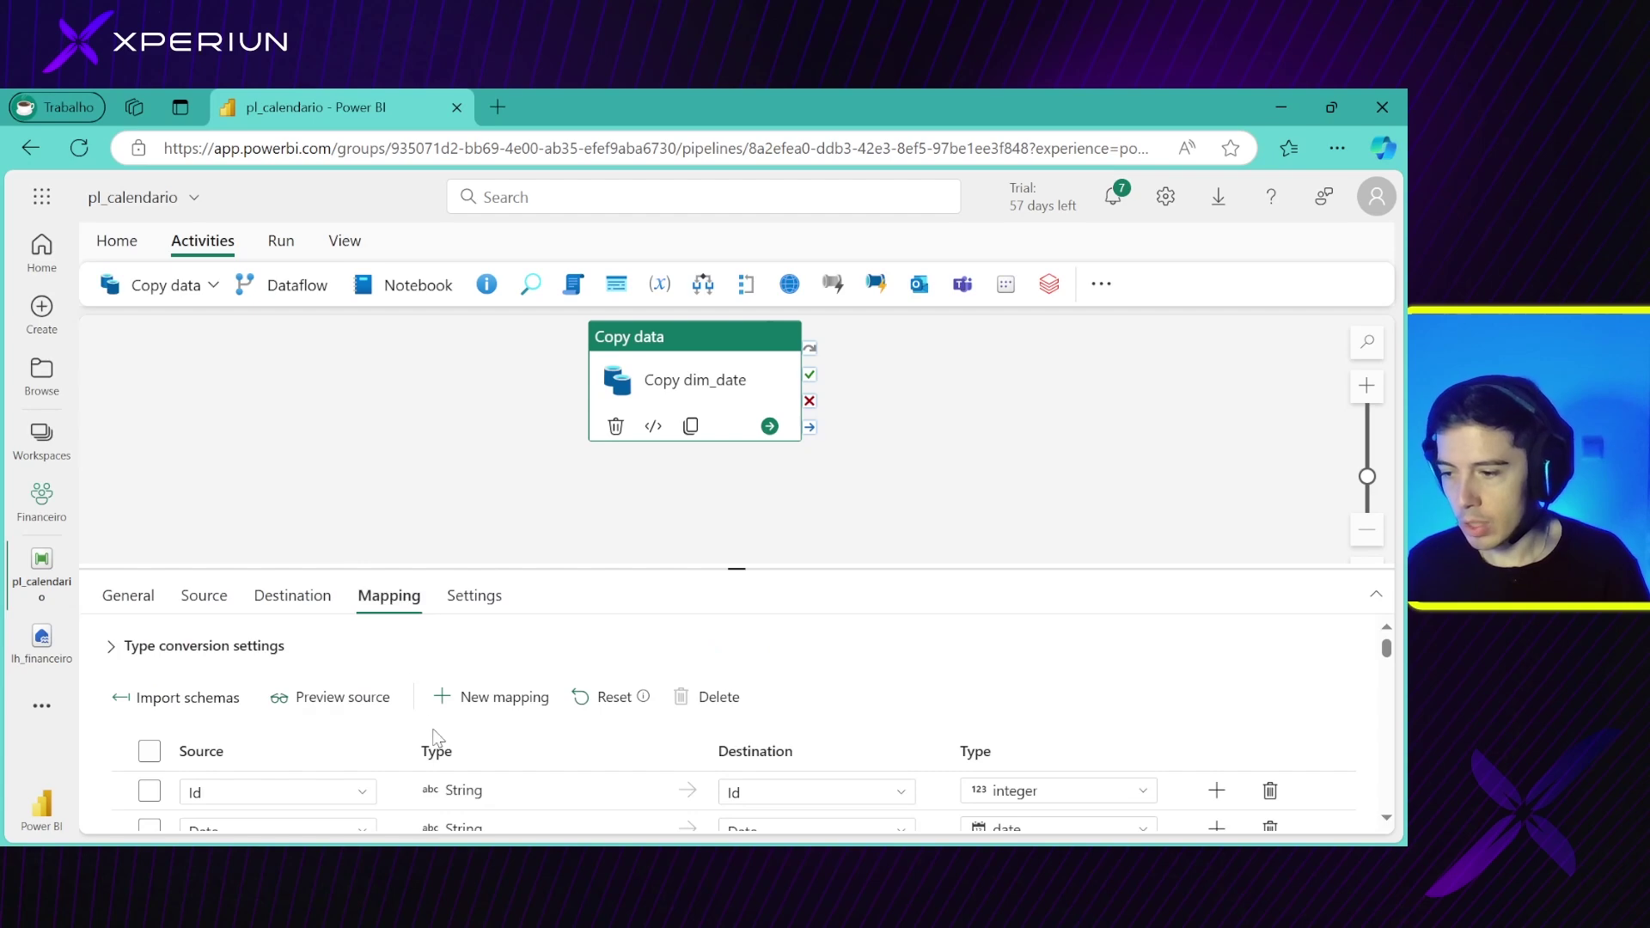
pyautogui.scroll(-1, 610, 760)
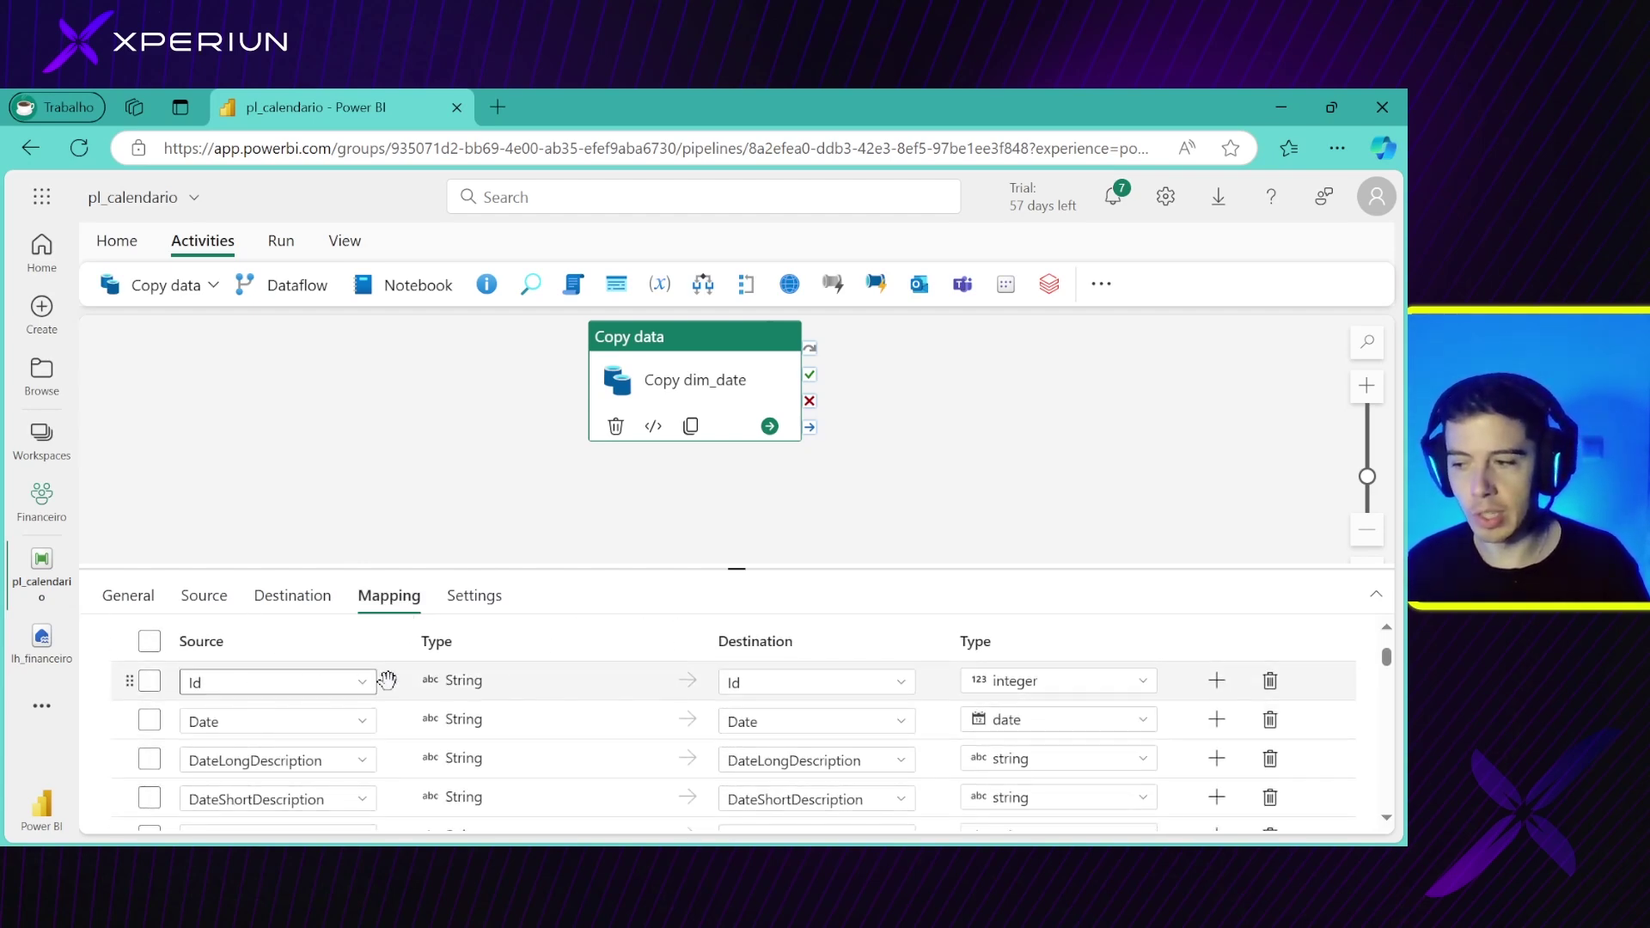
pyautogui.scroll(-1, 475, 681)
pyautogui.scroll(-8, 474, 681)
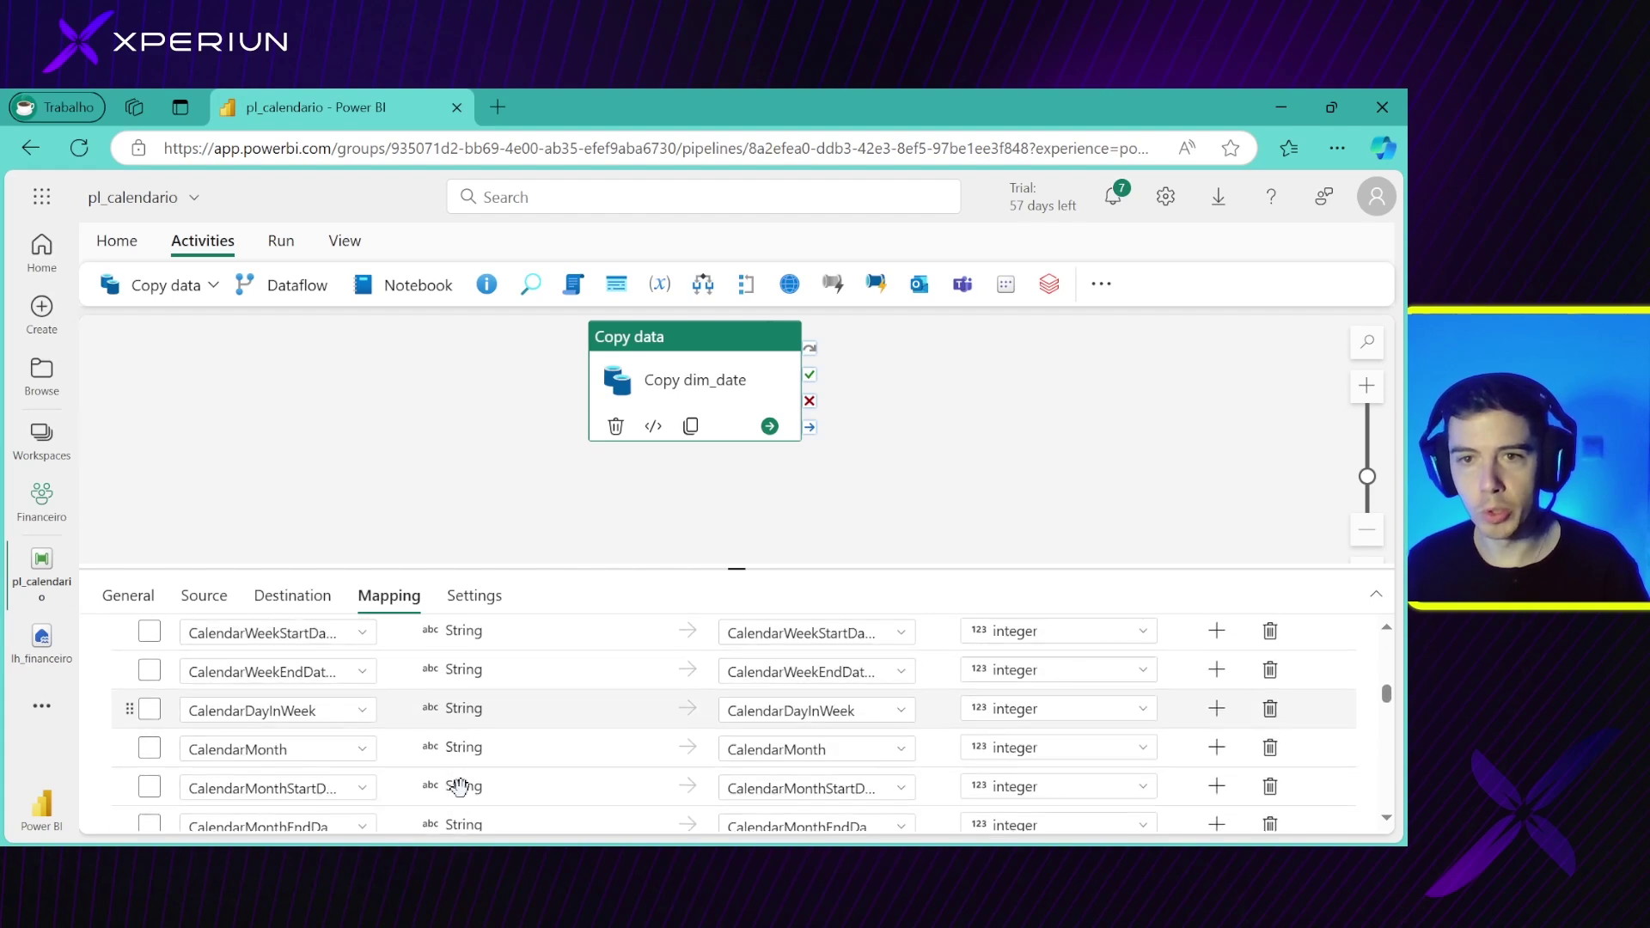
pyautogui.scroll(10, 462, 778)
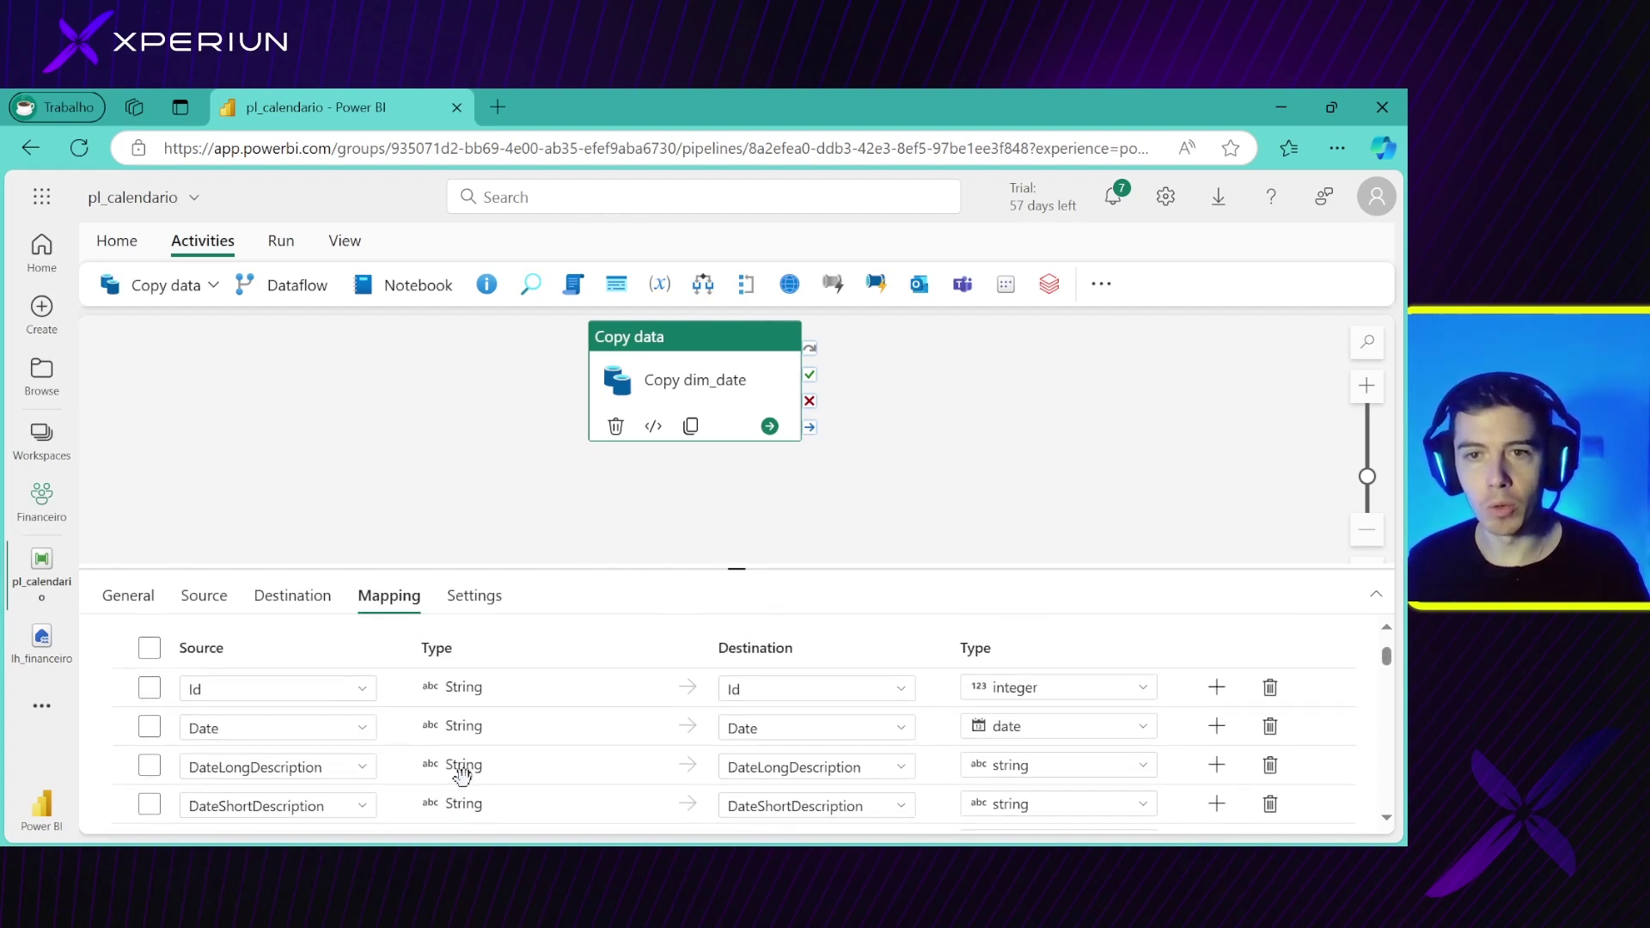
pyautogui.scroll(-2, 461, 778)
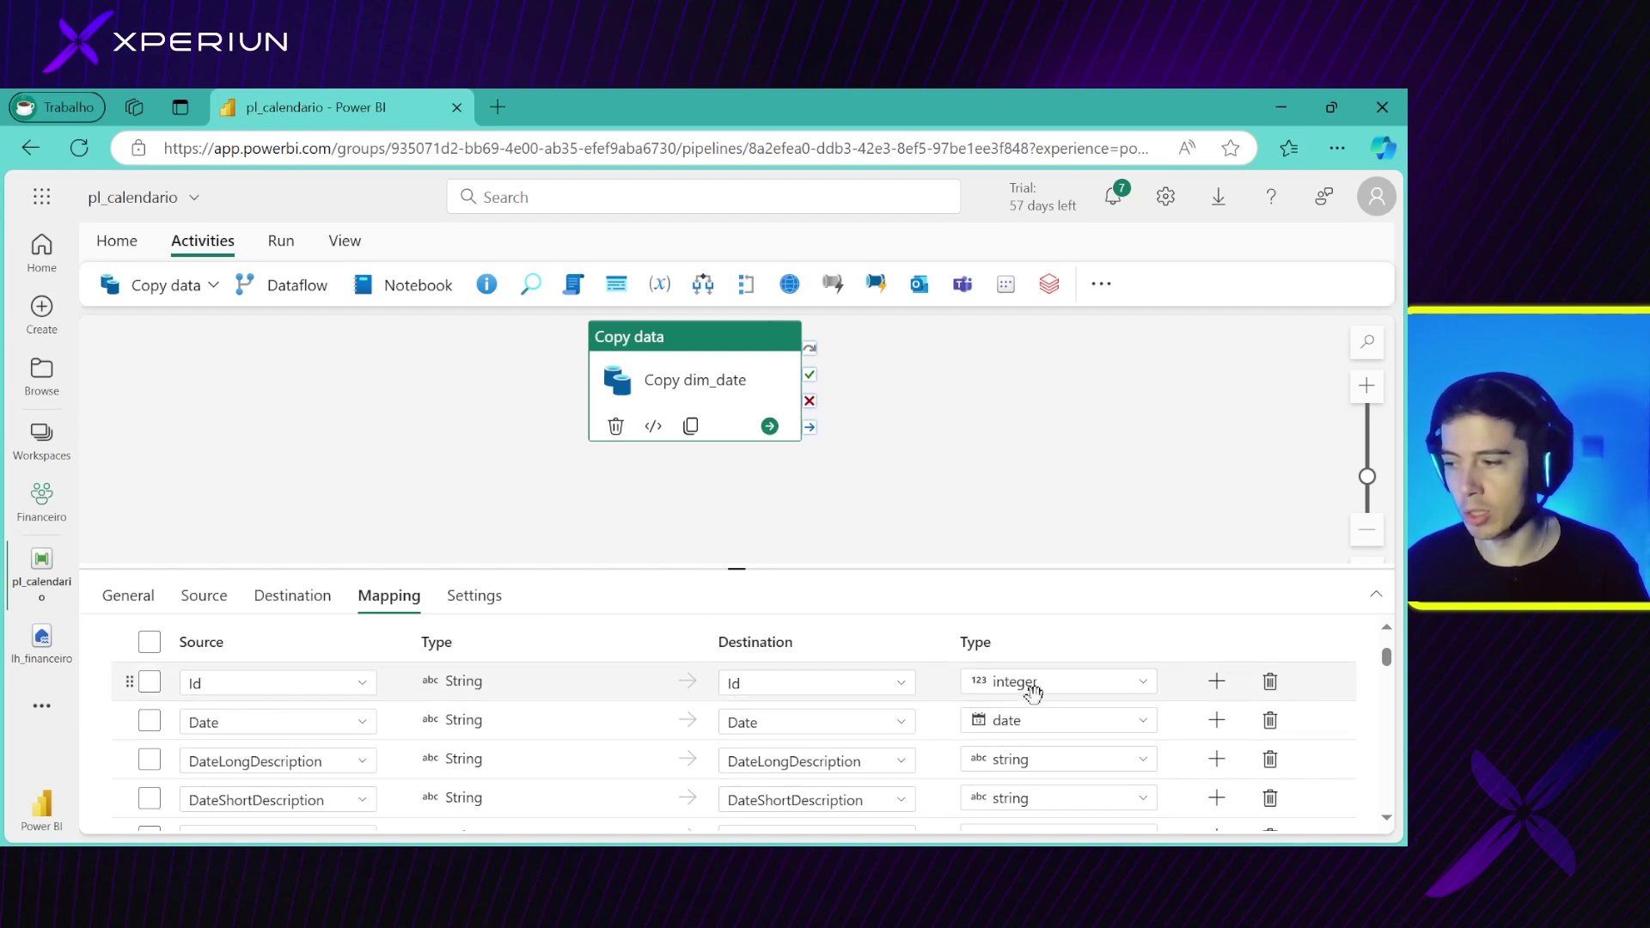
pyautogui.scroll(-2, 1078, 731)
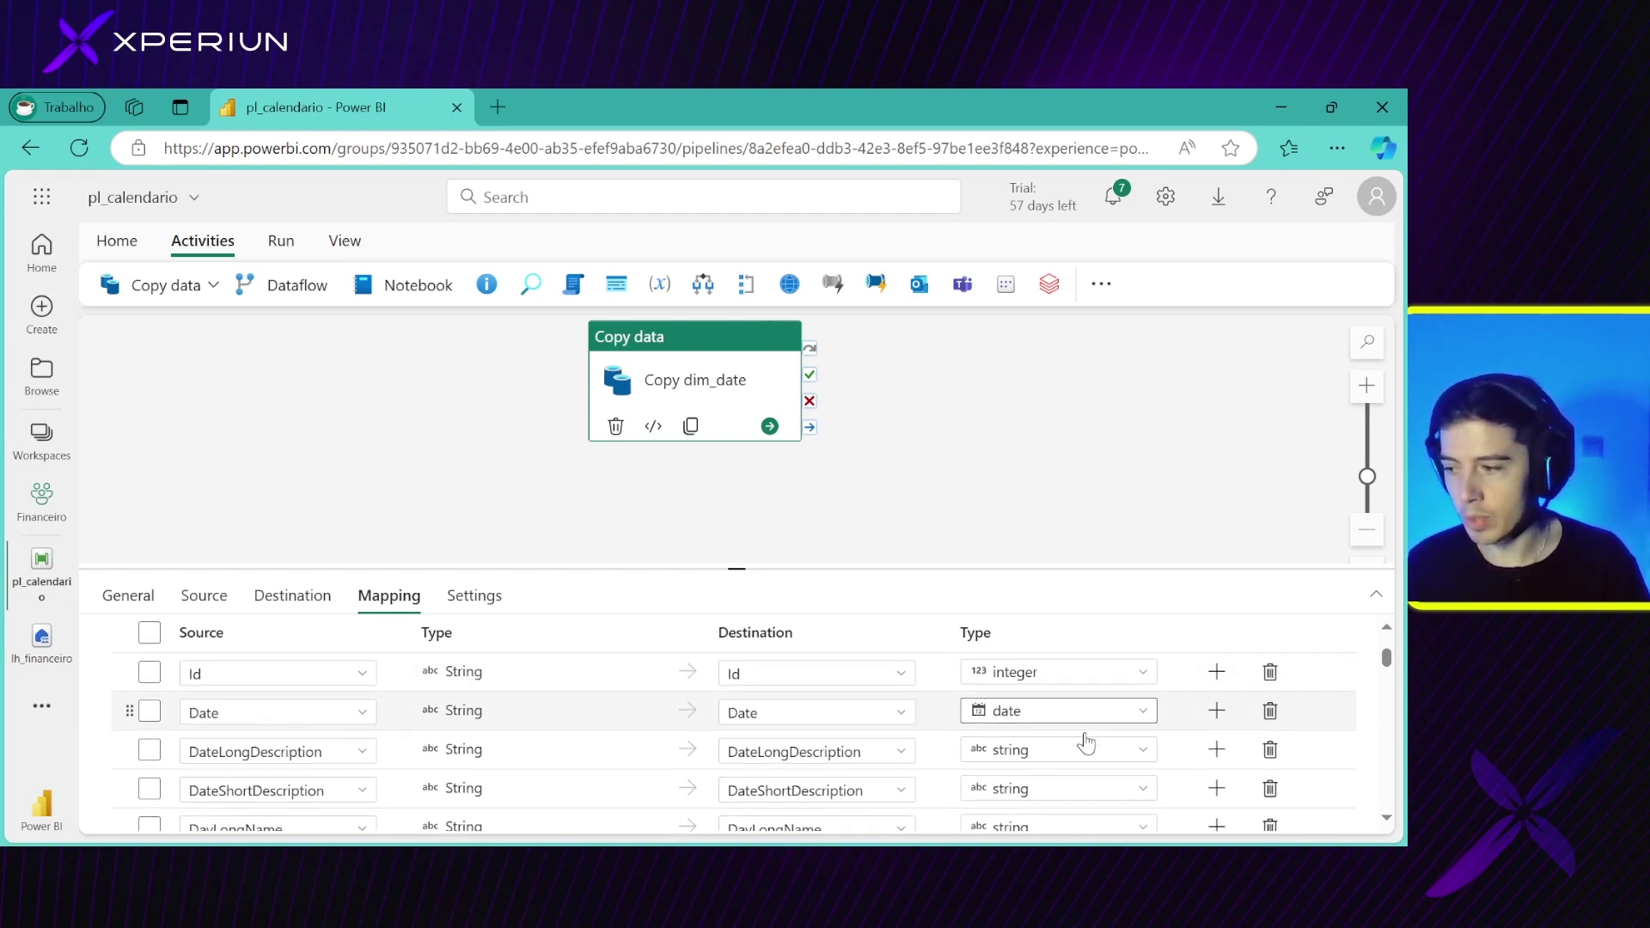
pyautogui.scroll(-2, 1079, 687)
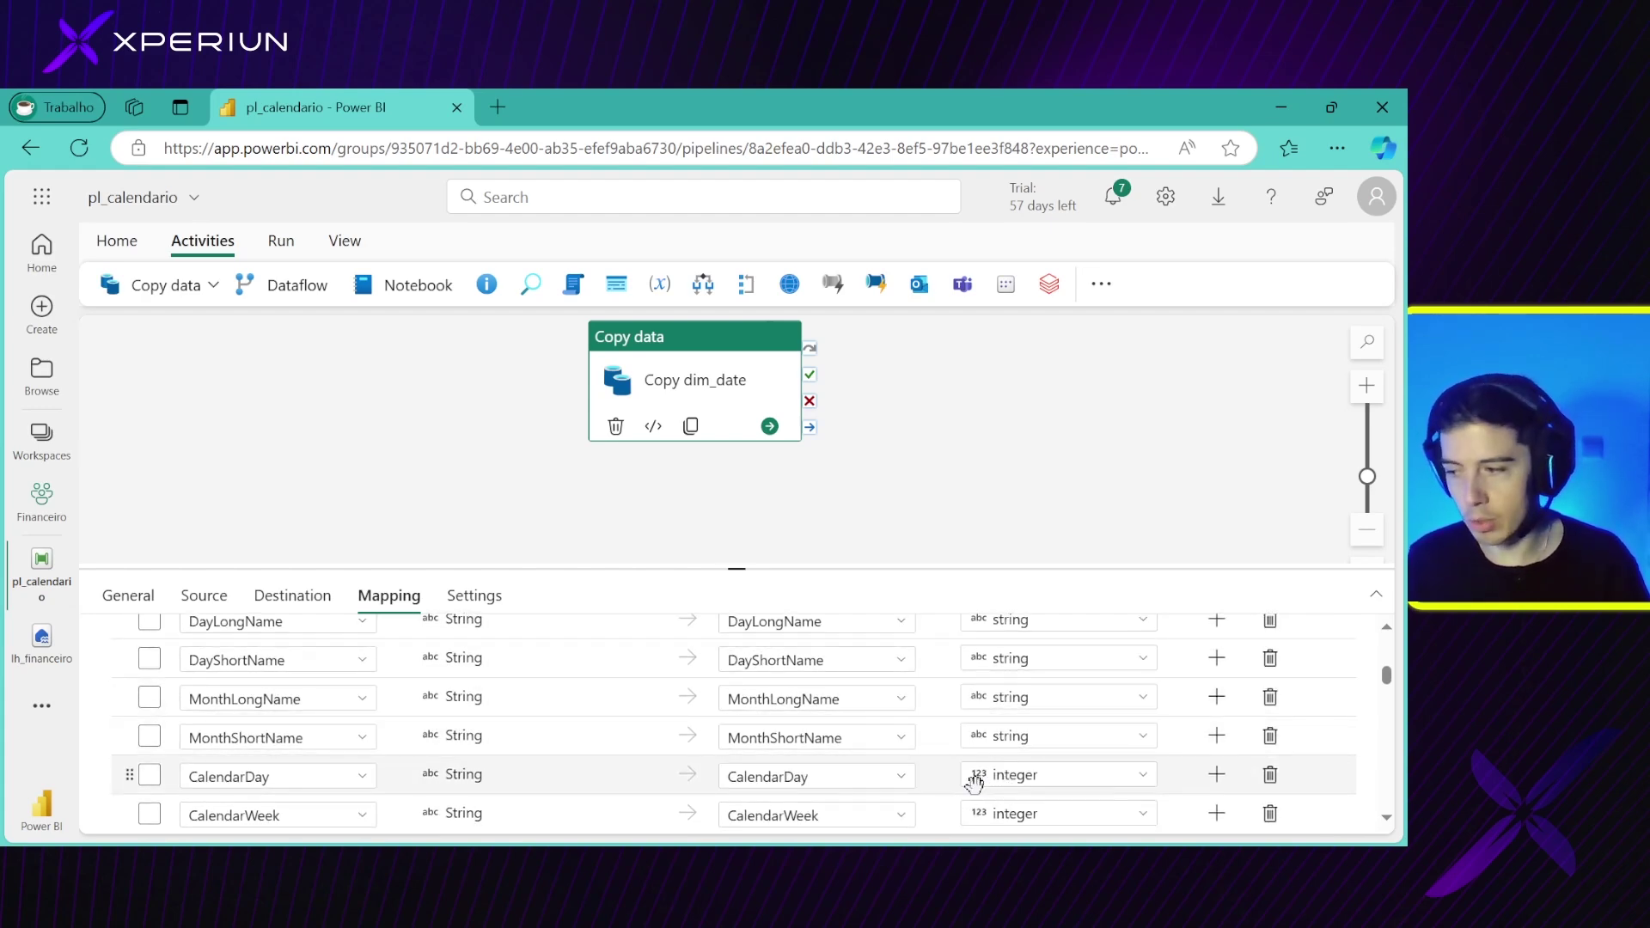
pyautogui.scroll(-2, 1064, 773)
pyautogui.scroll(-15, 1064, 768)
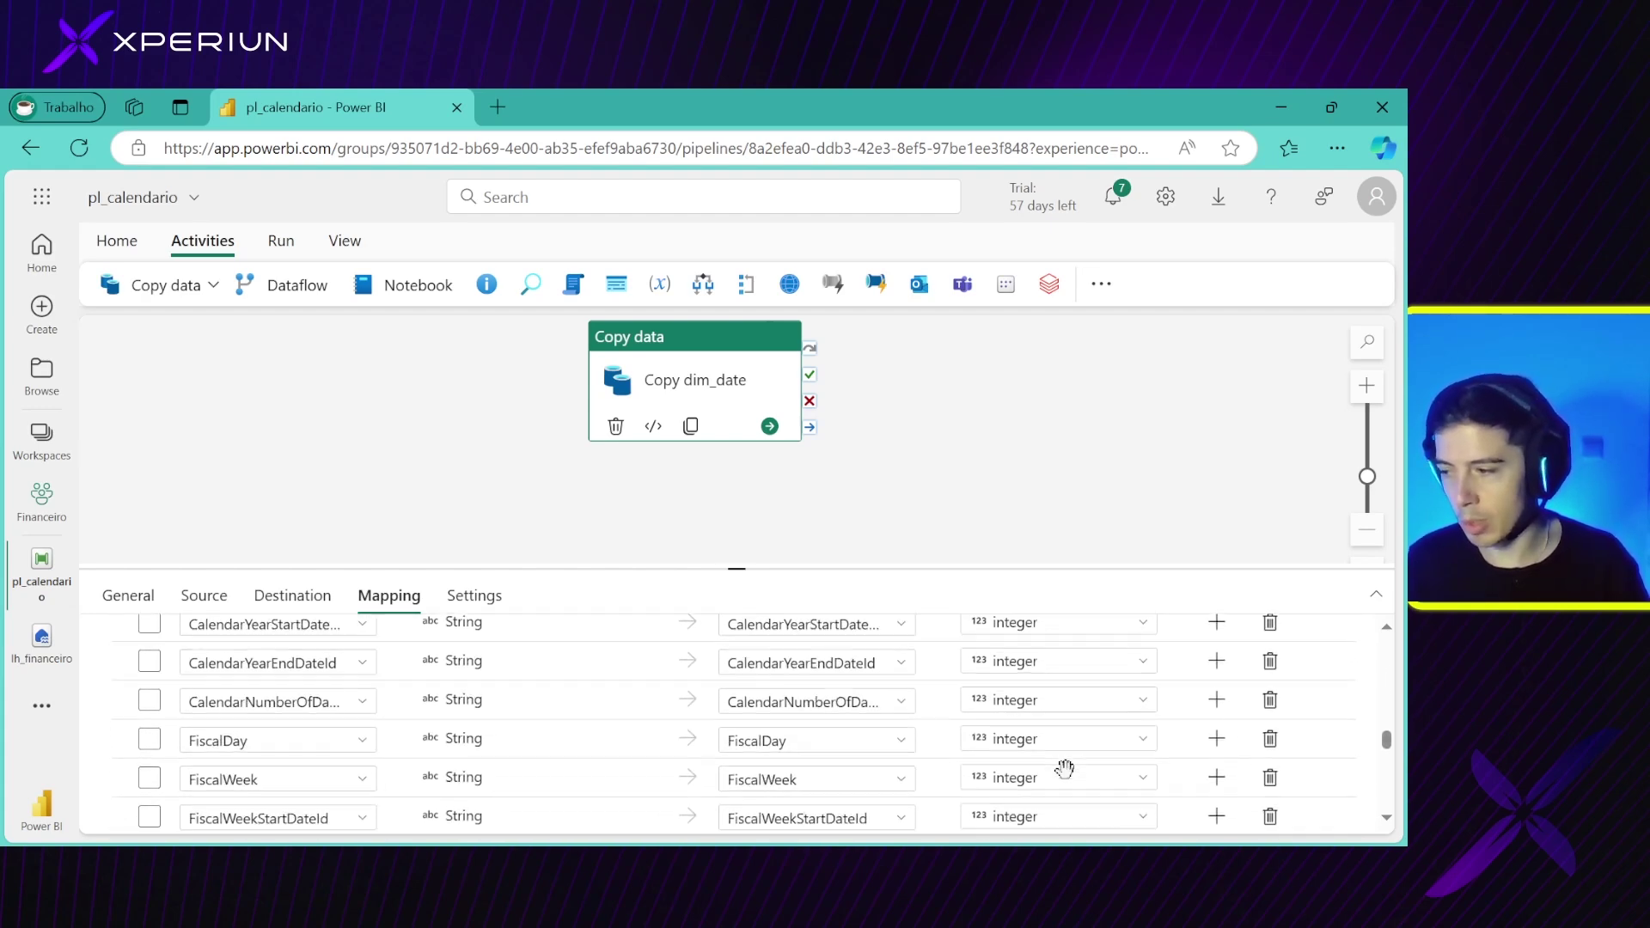
pyautogui.scroll(8, 1064, 768)
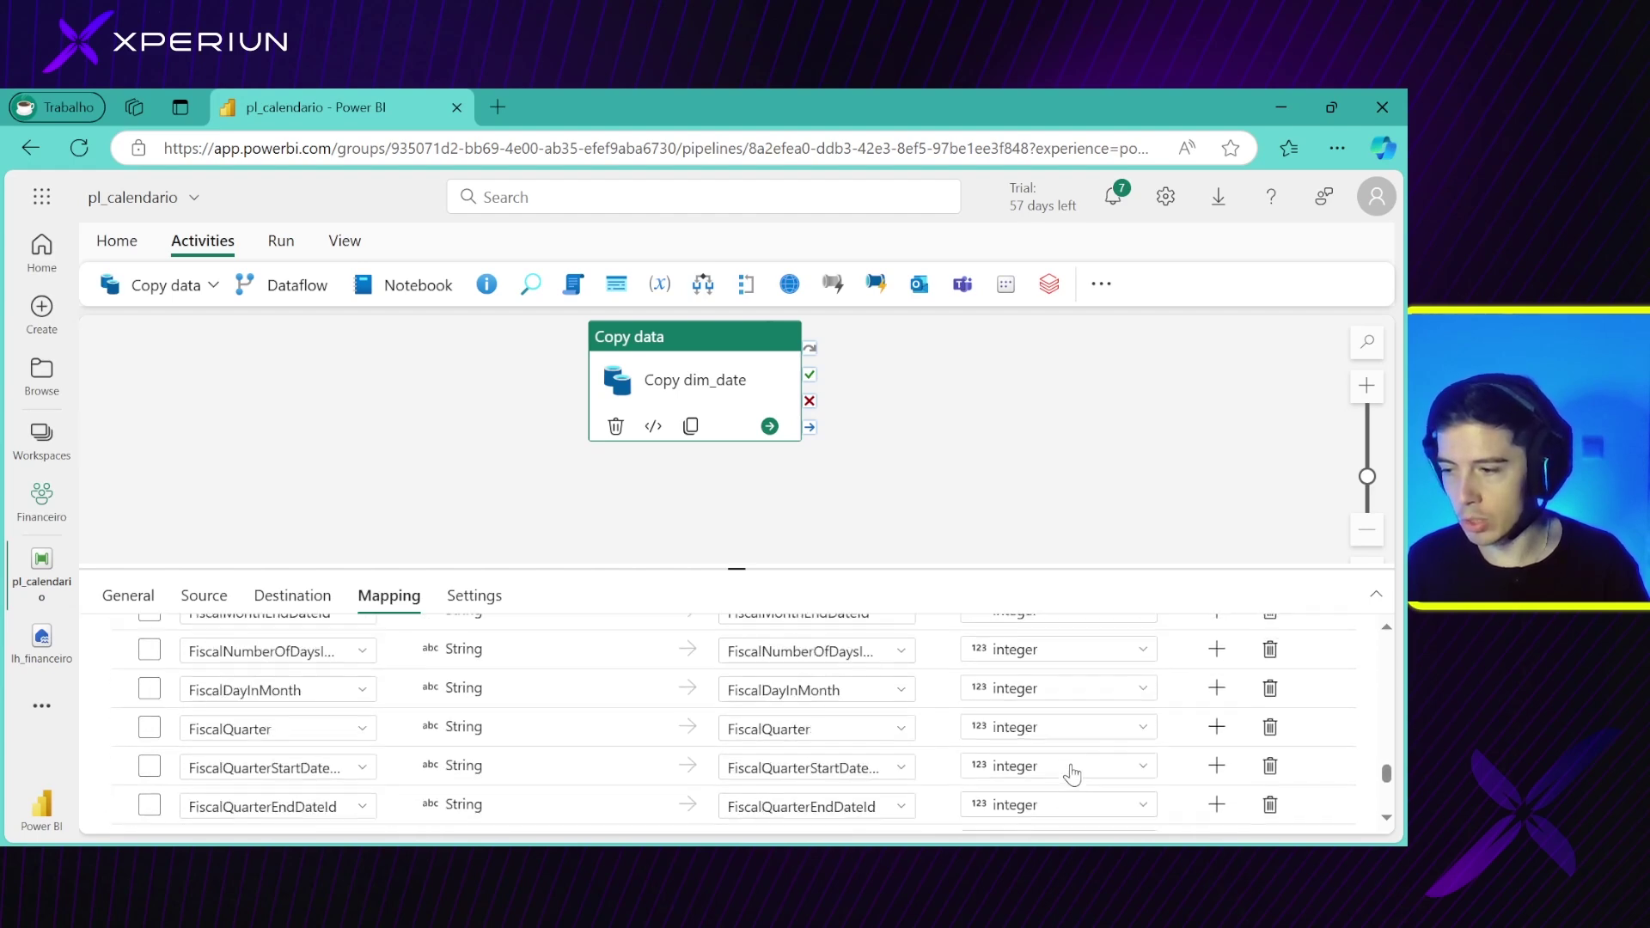
# Review Copy dim_date's throughput, parallelism, fault tolerance and logging settings, and deselect the activity
pyautogui.click(472, 595)
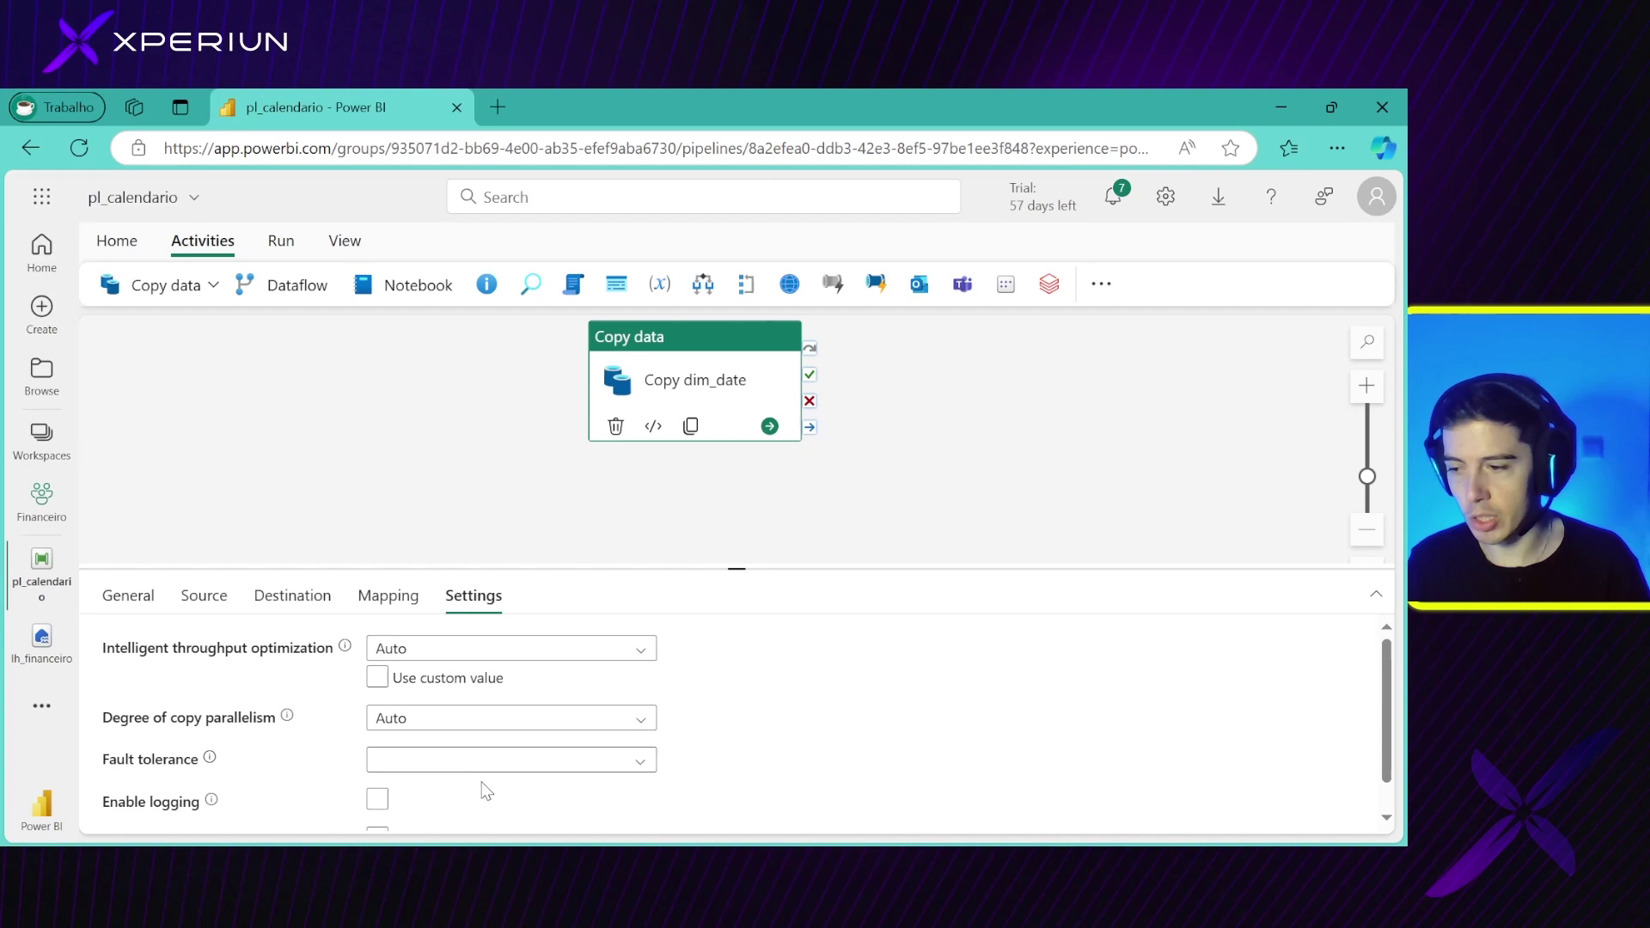
pyautogui.scroll(-2, 483, 776)
pyautogui.scroll(2, 483, 777)
pyautogui.scroll(1, 461, 498)
pyautogui.click(455, 496)
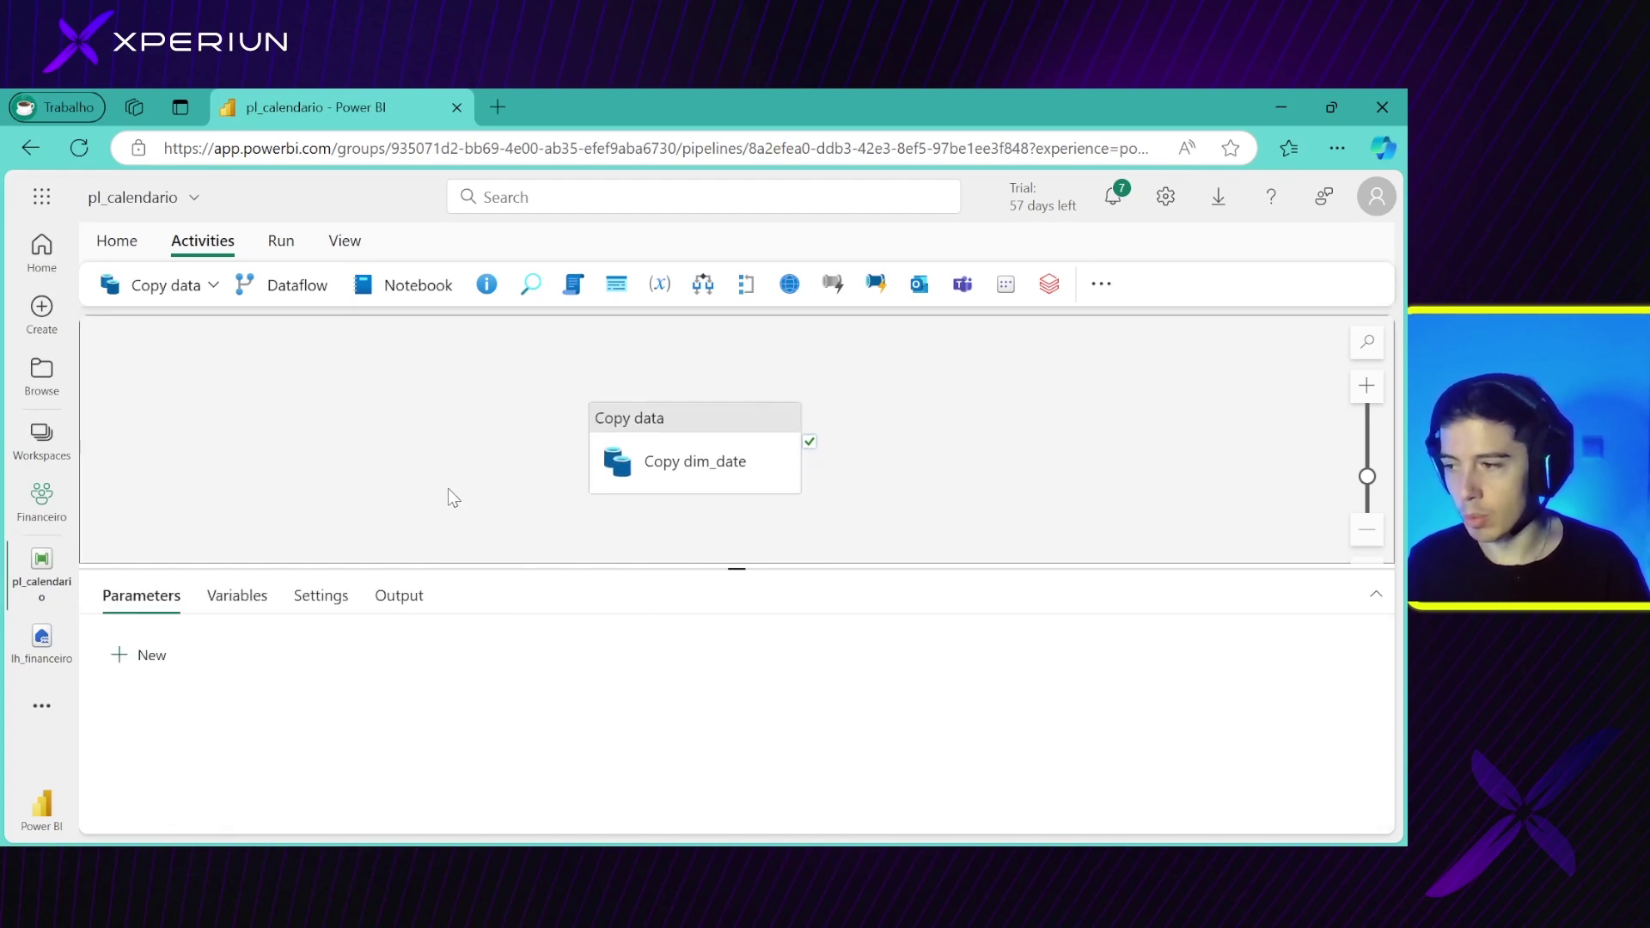
# Validate the pl_calendario pipeline and close the validation output
pyautogui.click(643, 427)
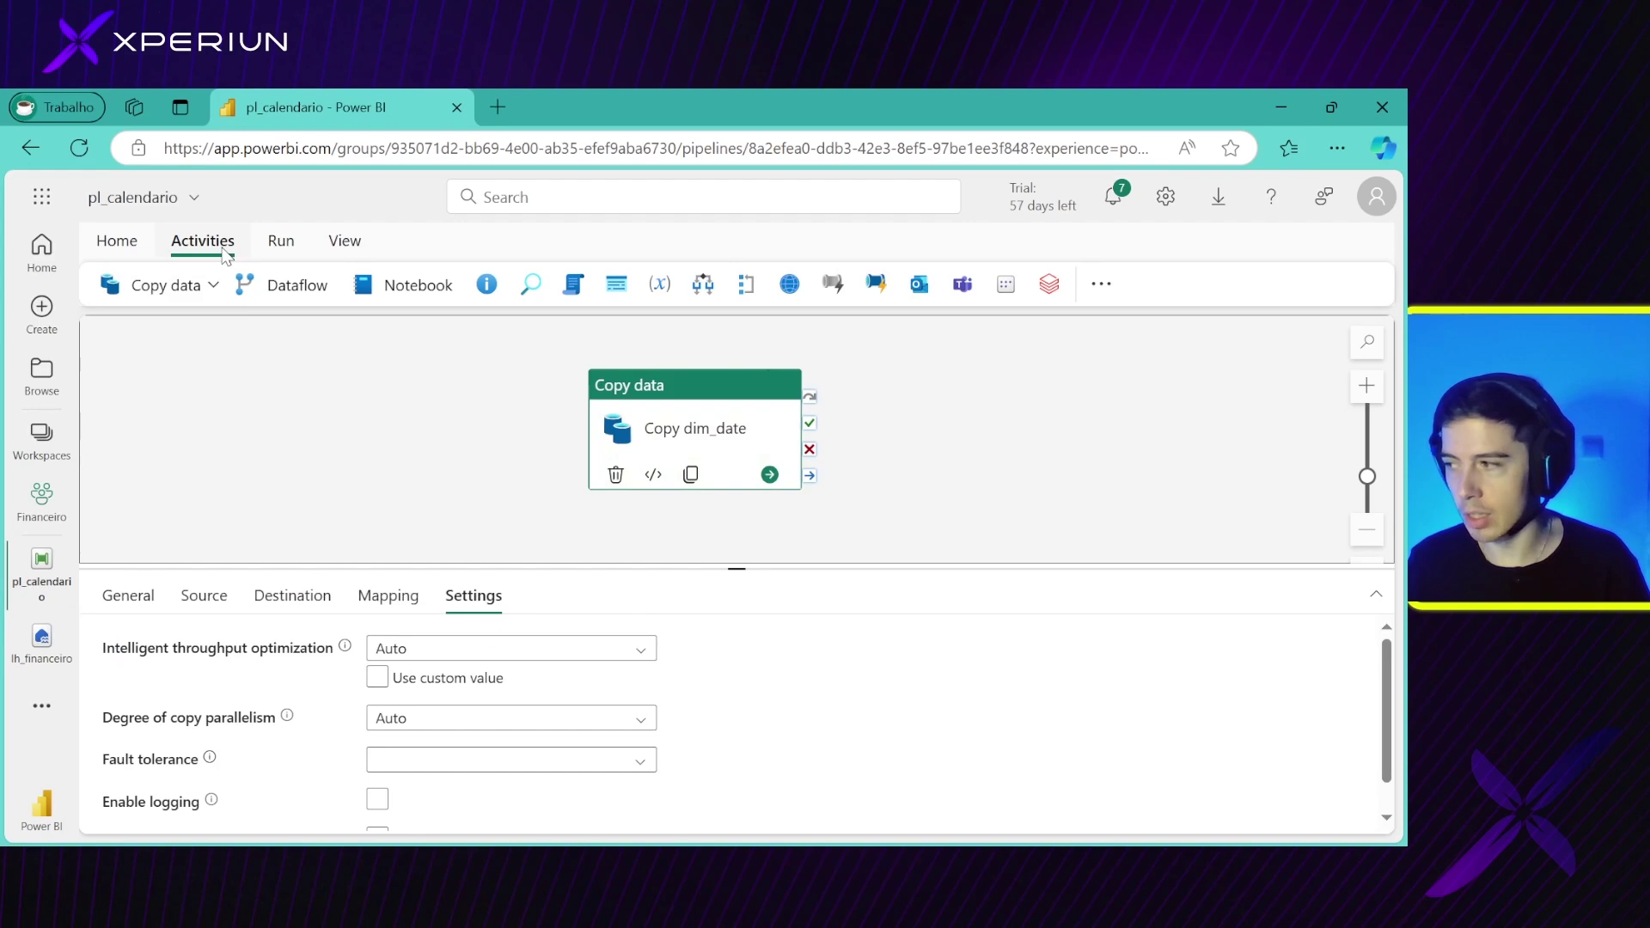
pyautogui.click(113, 247)
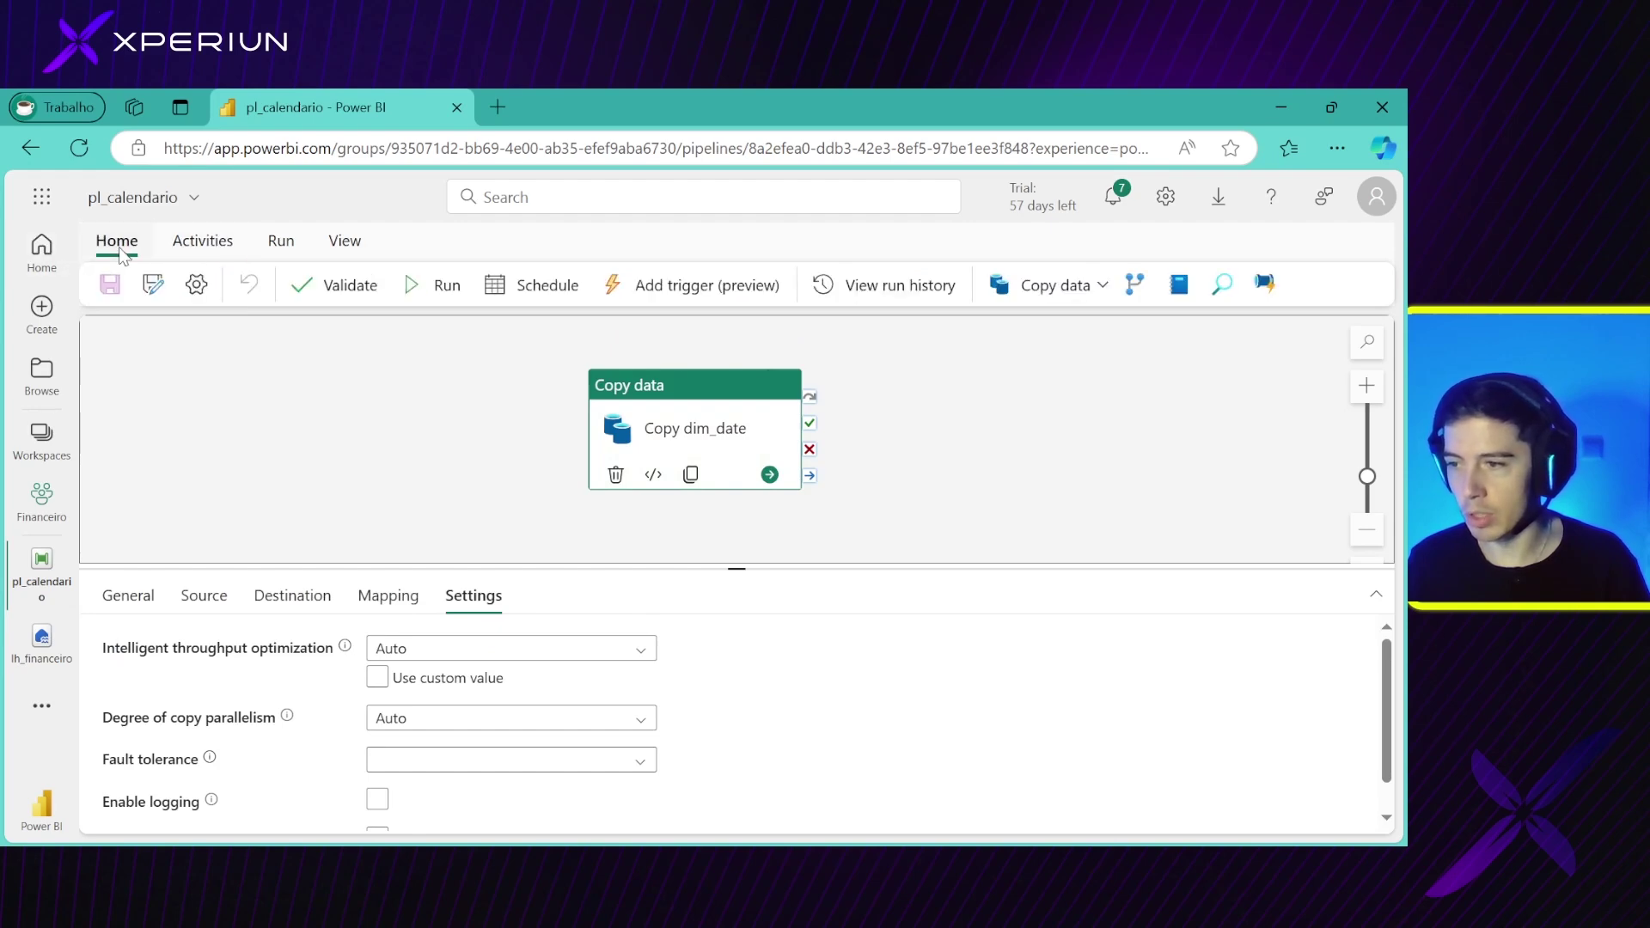
pyautogui.click(303, 285)
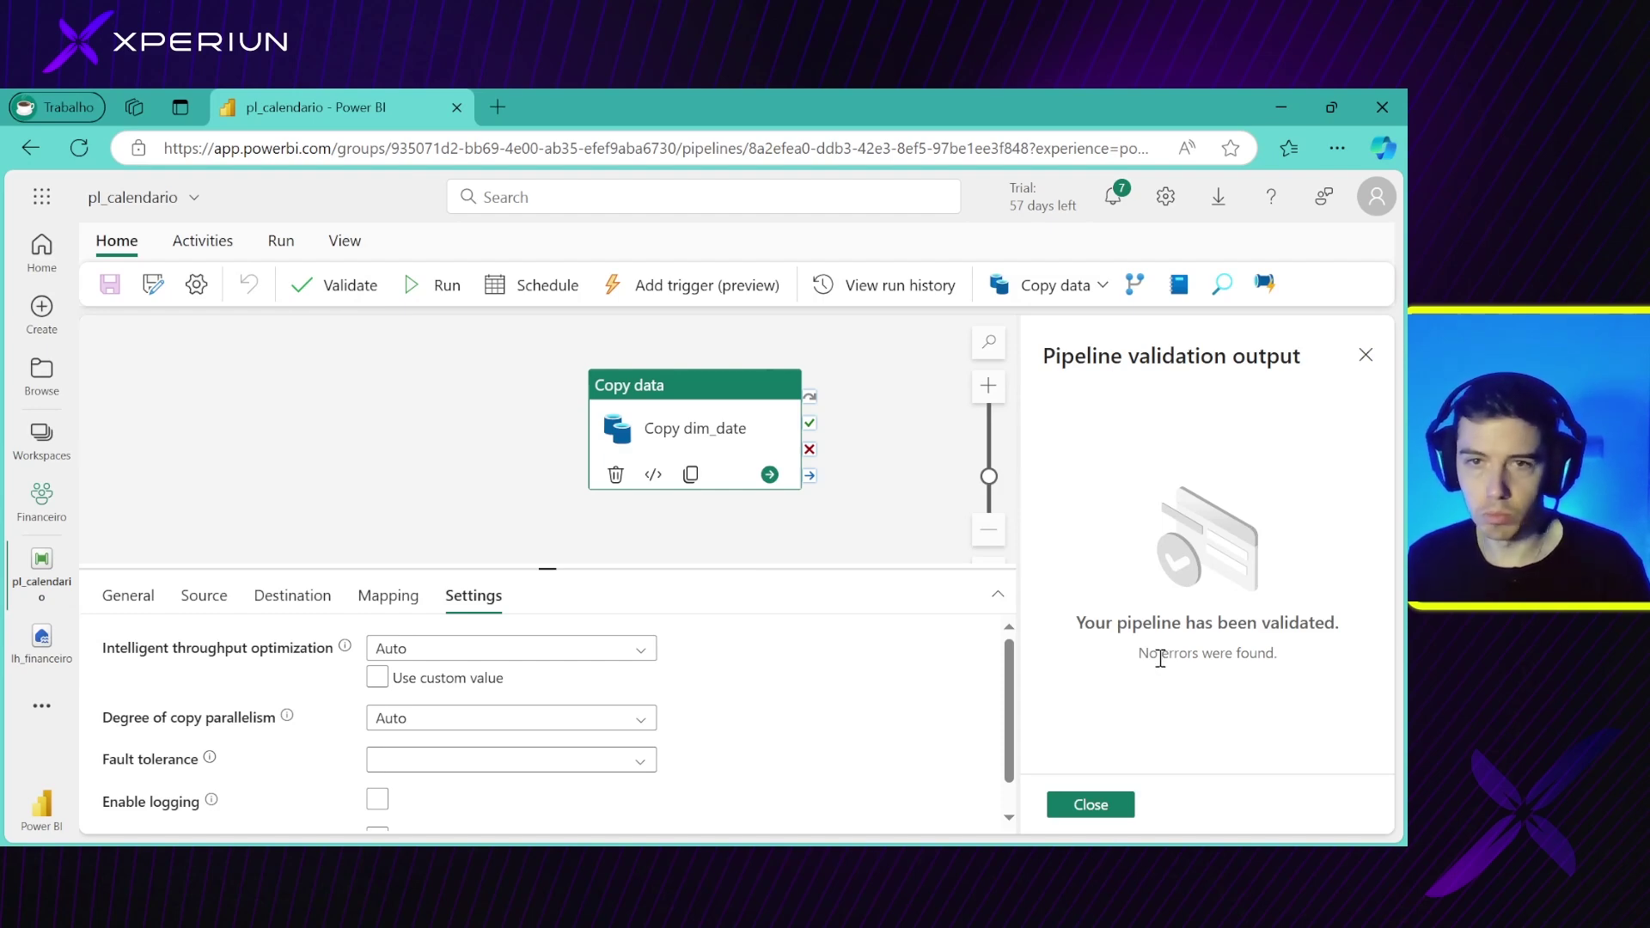
pyautogui.click(1091, 805)
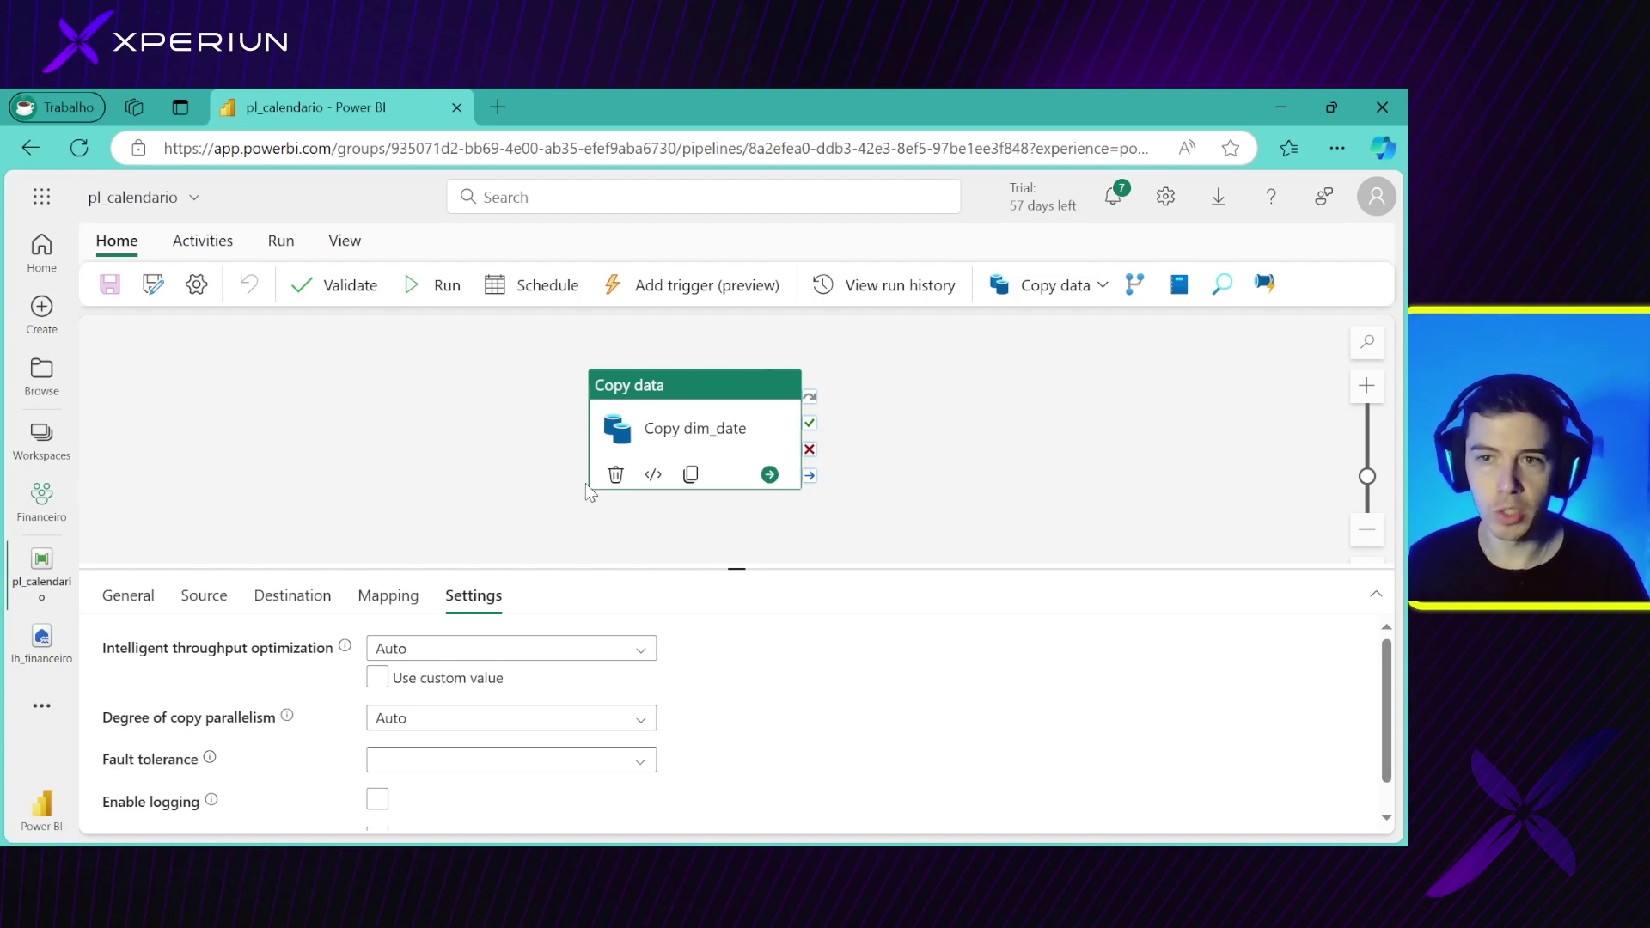
# Return to the Financeiro workspace's task flow and view only the items assigned to the Model & Visualize task
pyautogui.click(39, 443)
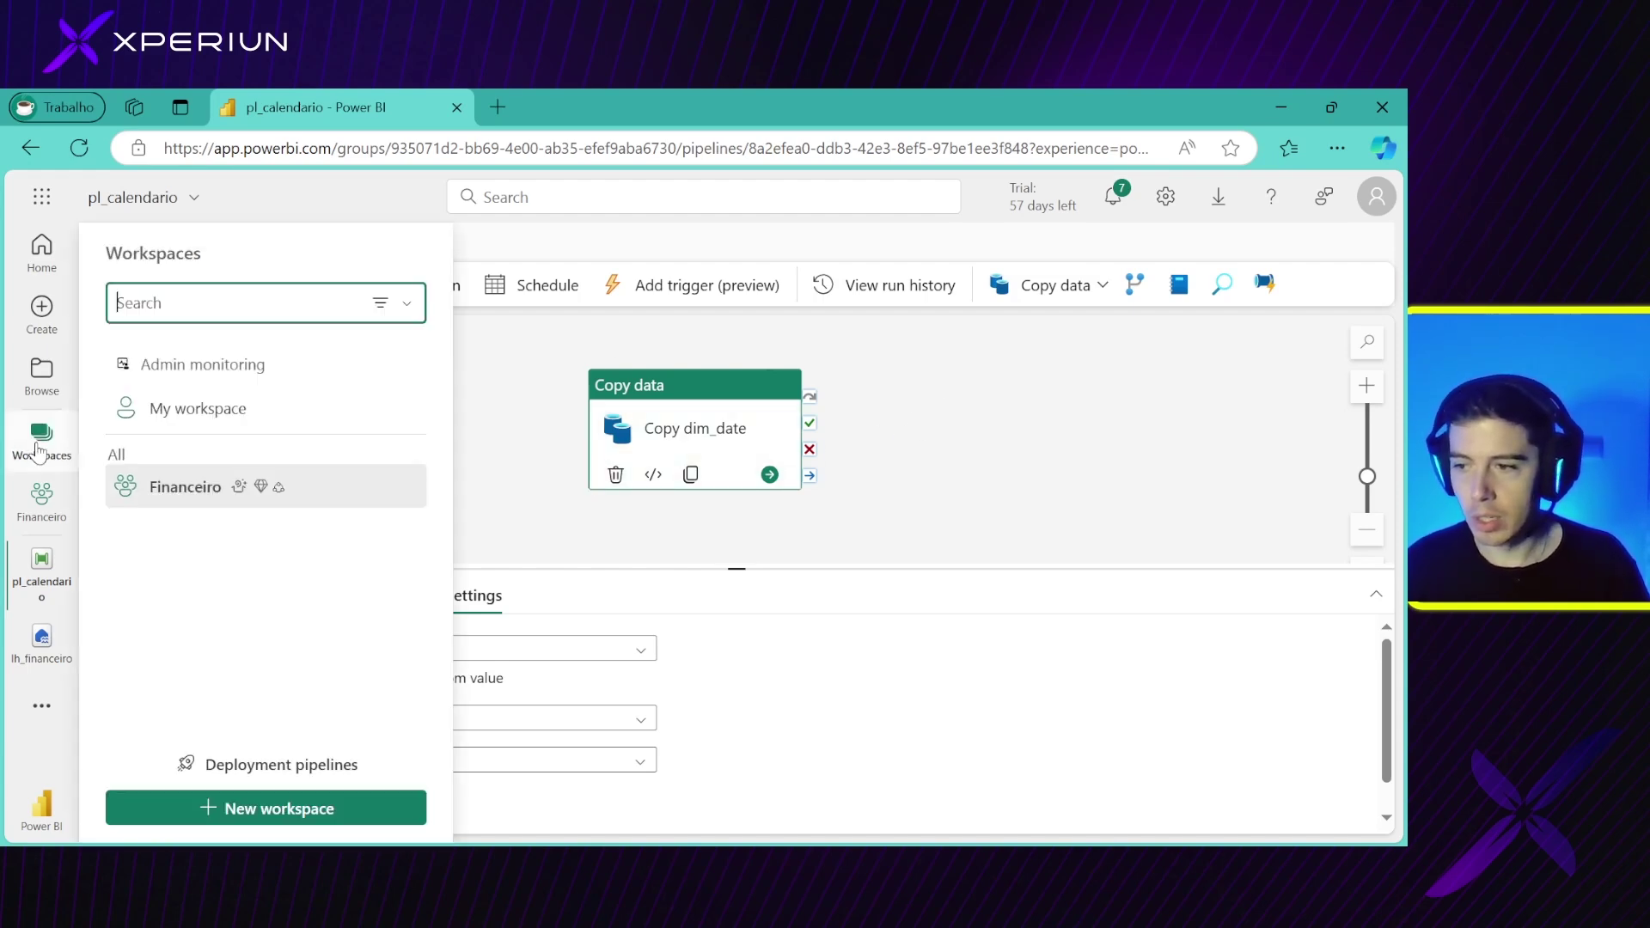
pyautogui.click(163, 485)
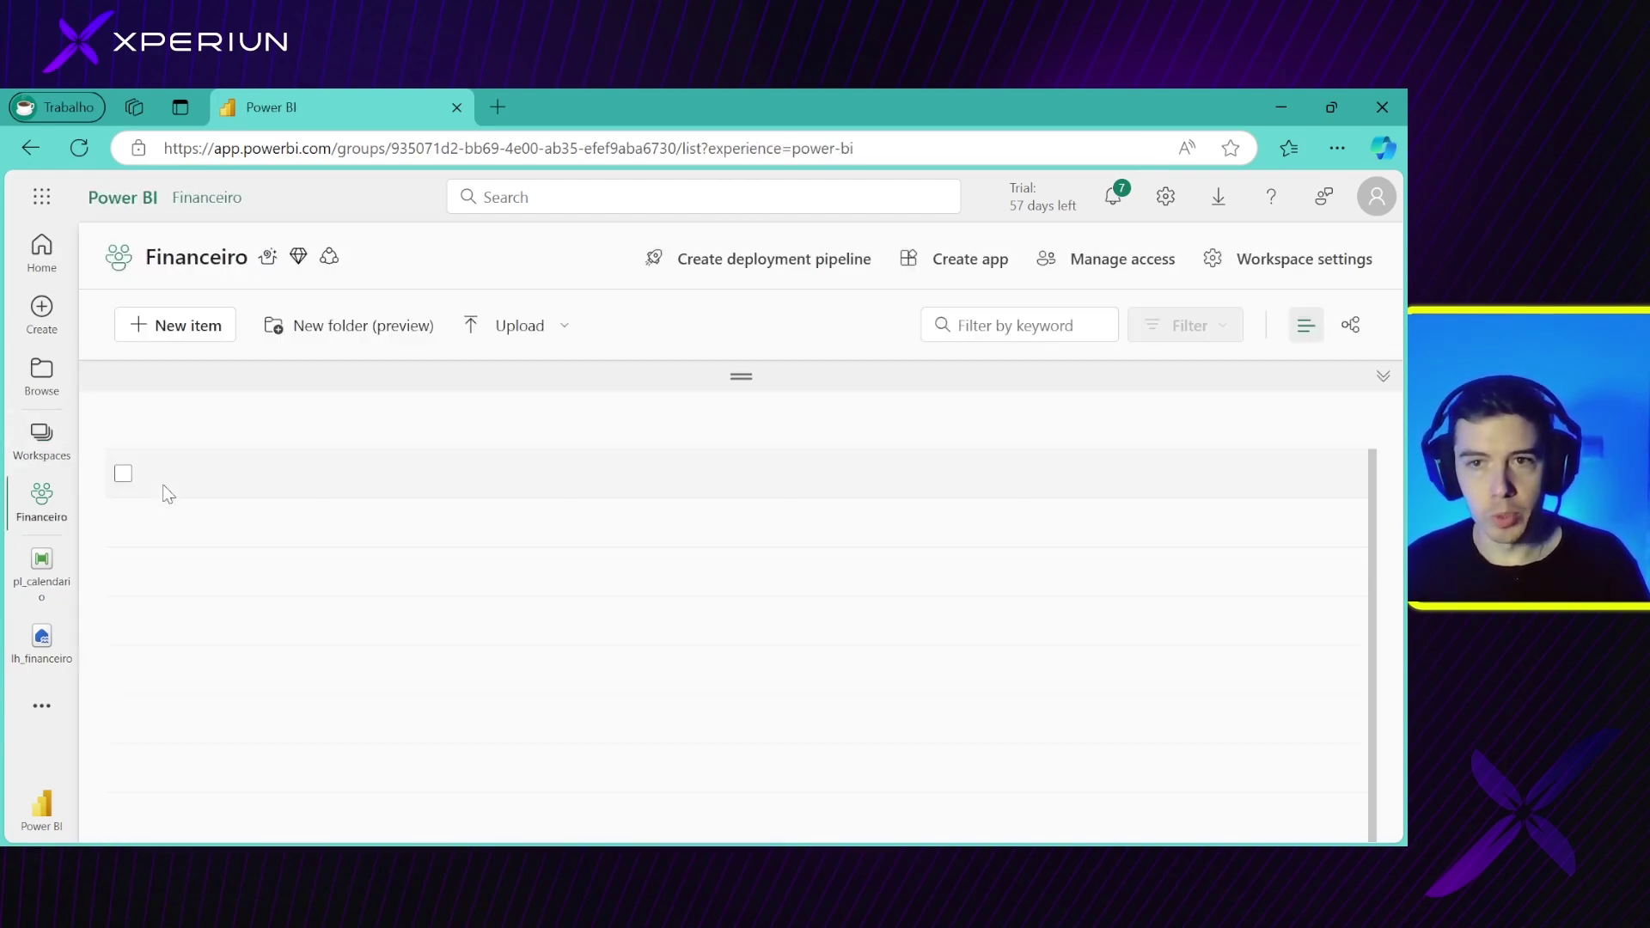
pyautogui.click(1383, 378)
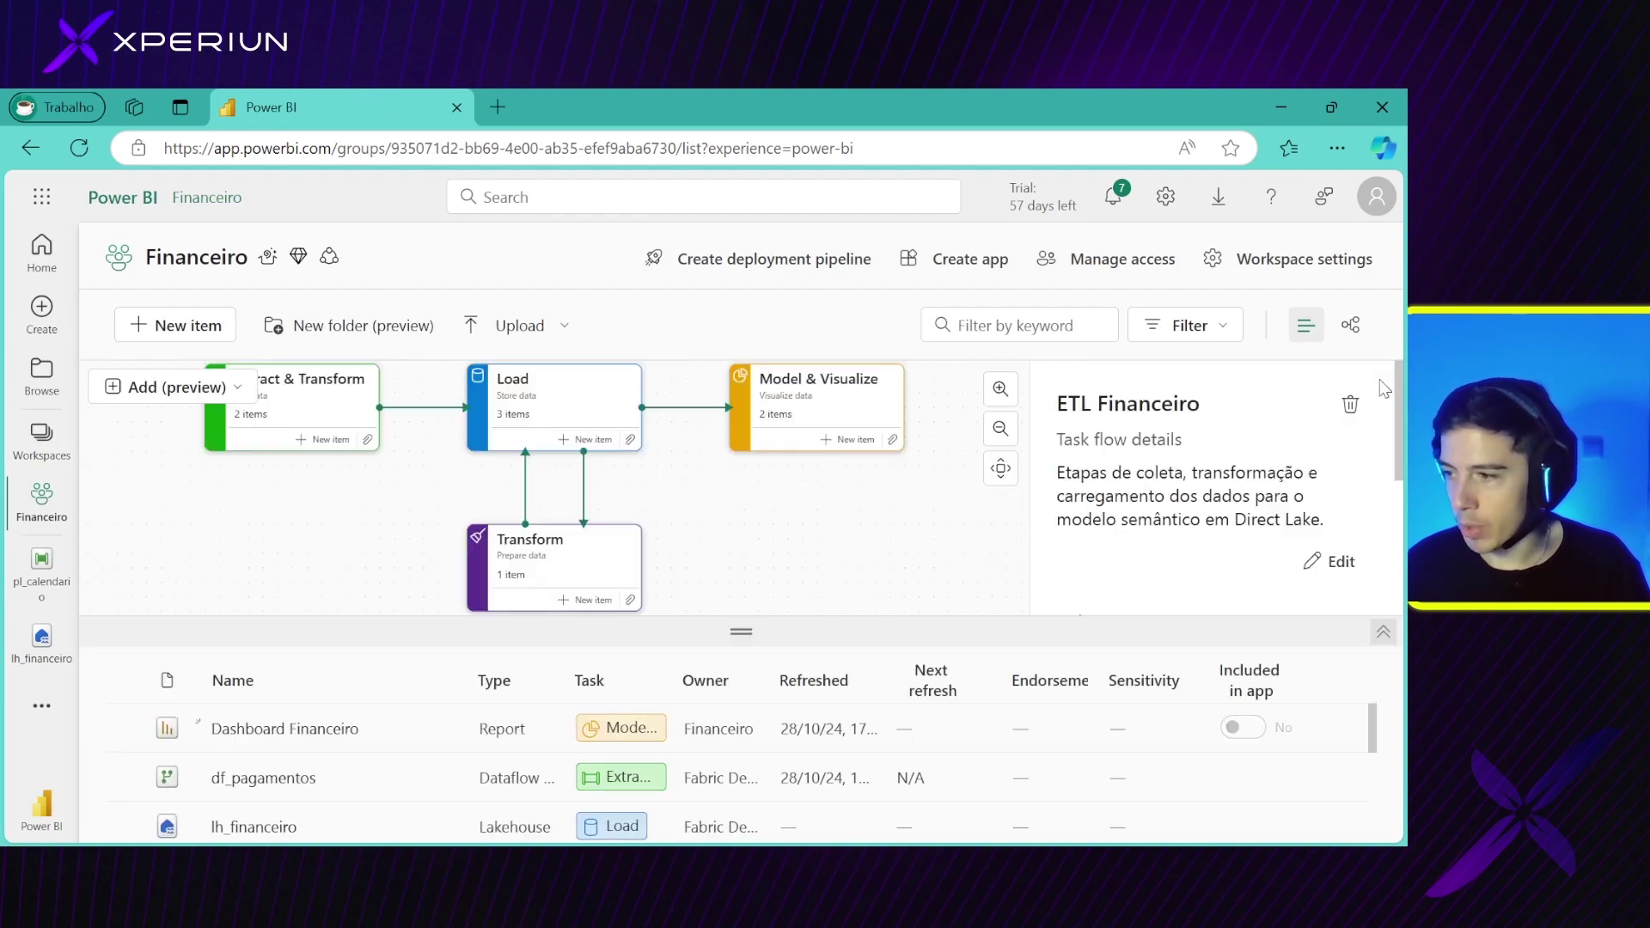
pyautogui.moveTo(361, 597); pyautogui.dragTo(412, 649)
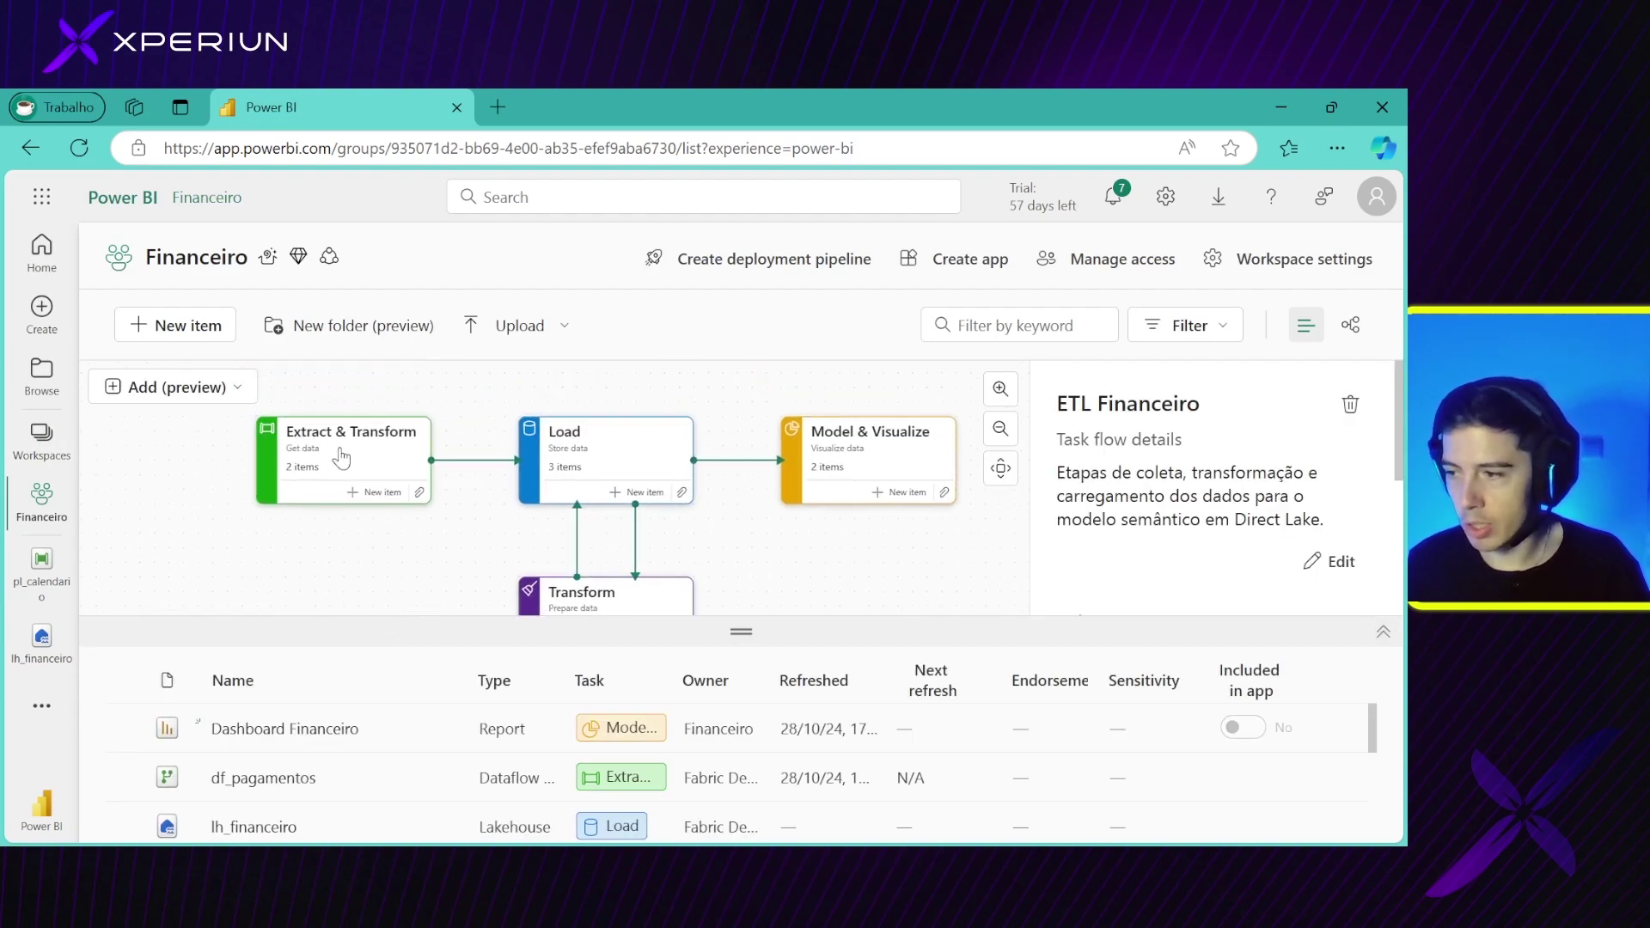
pyautogui.moveTo(431, 574); pyautogui.dragTo(294, 560)
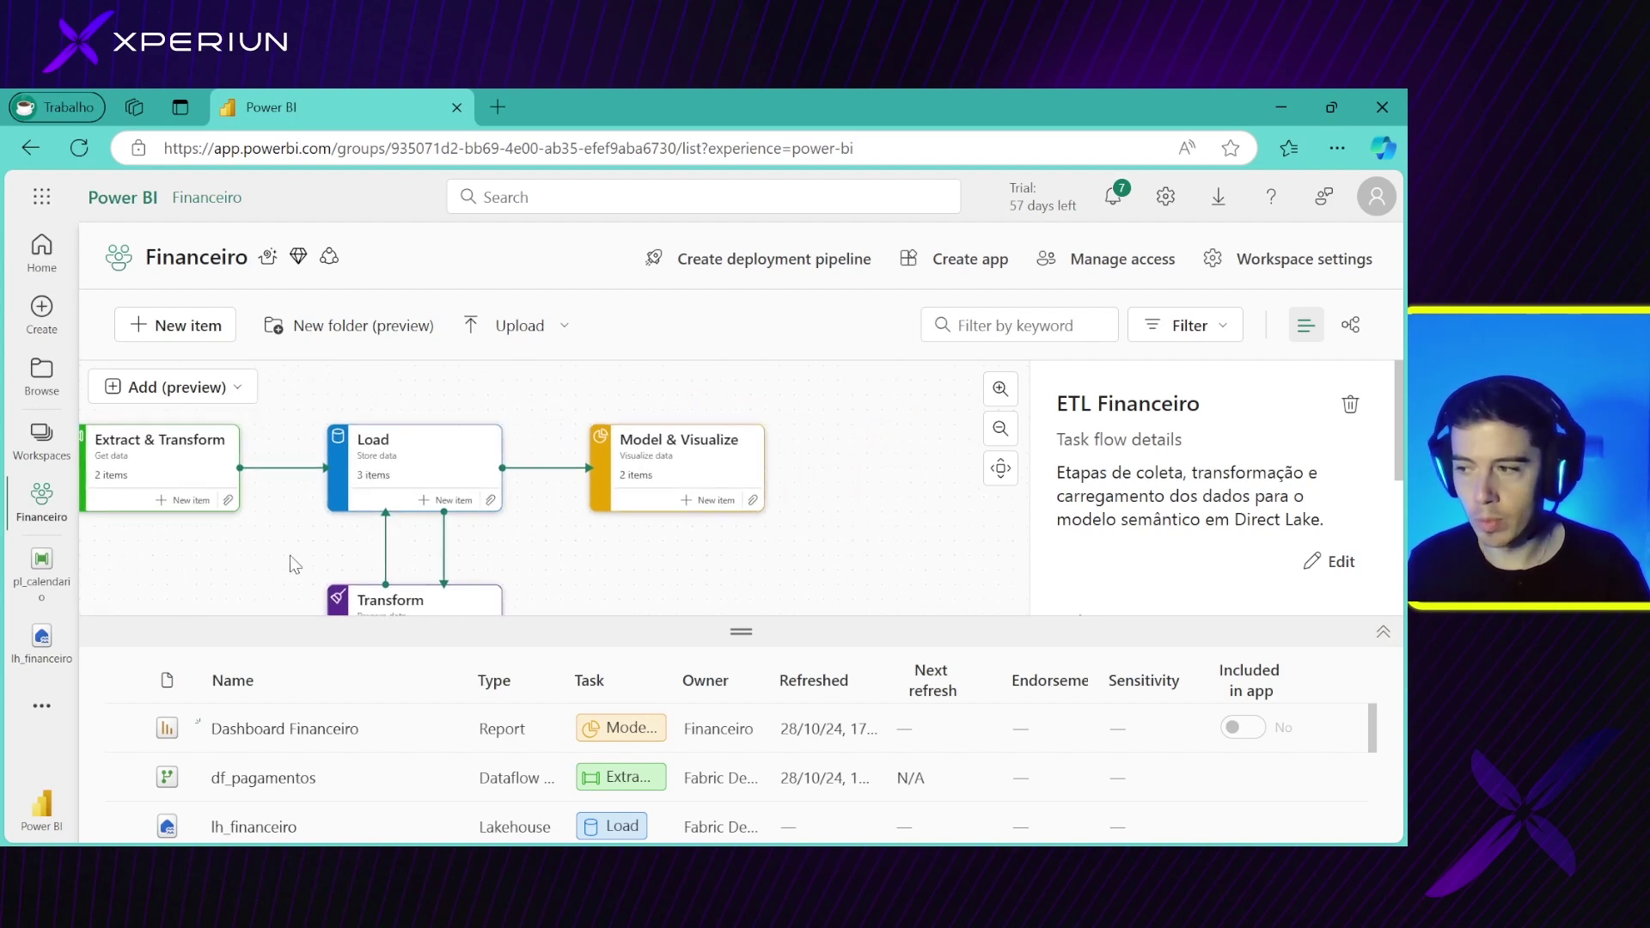
pyautogui.click(673, 462)
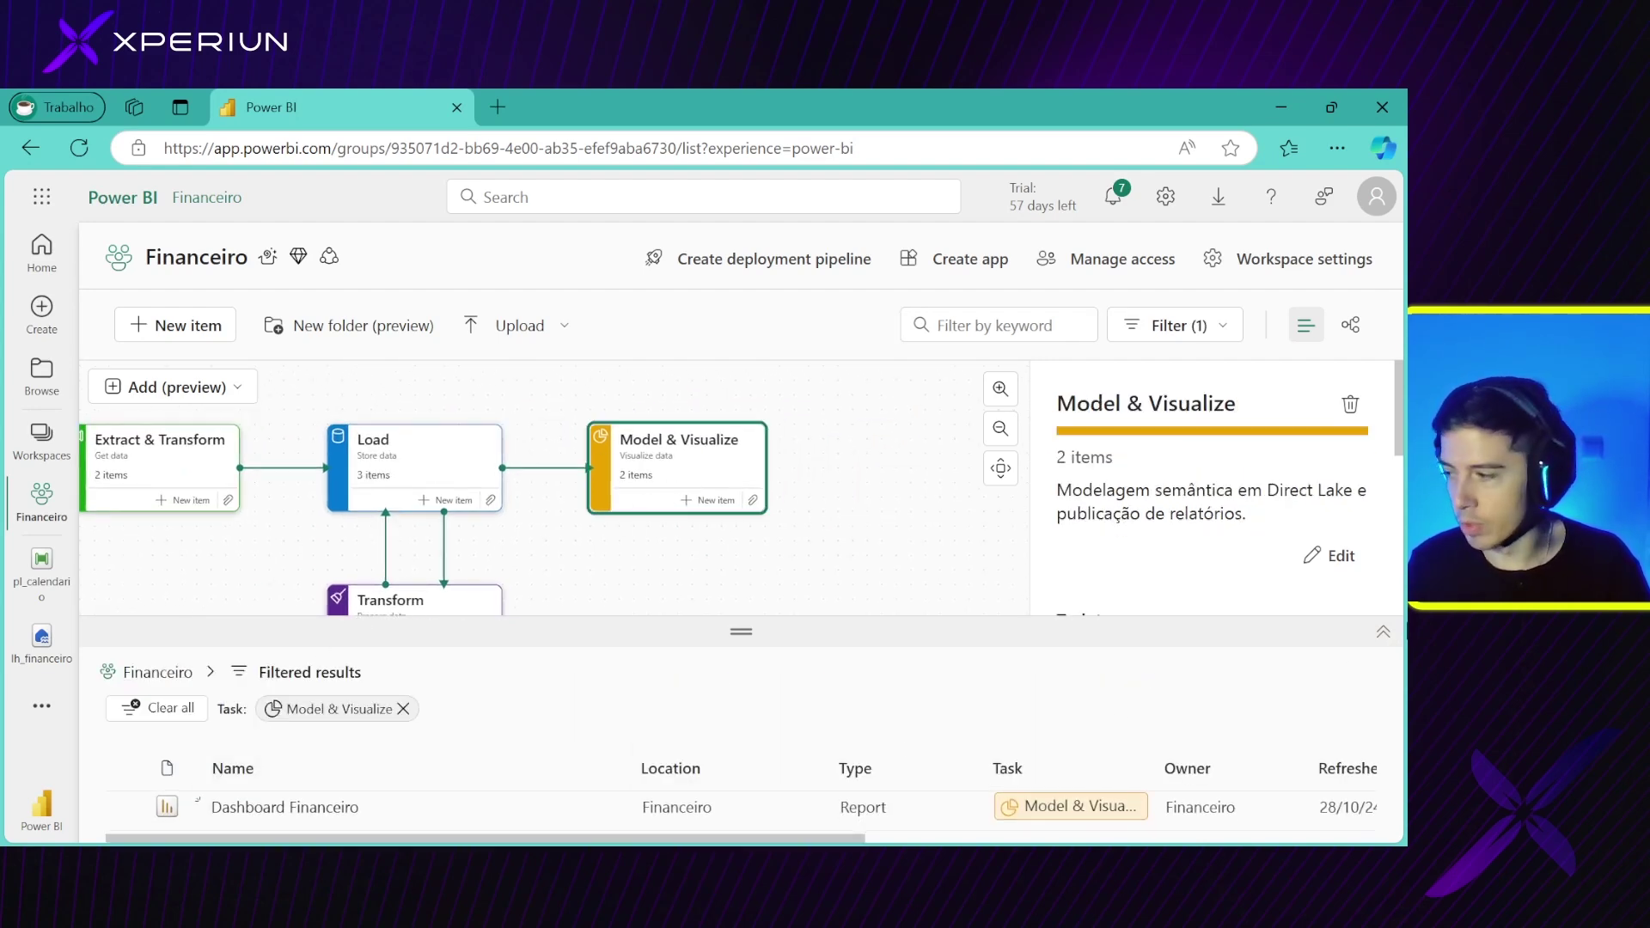
pyautogui.click(1383, 632)
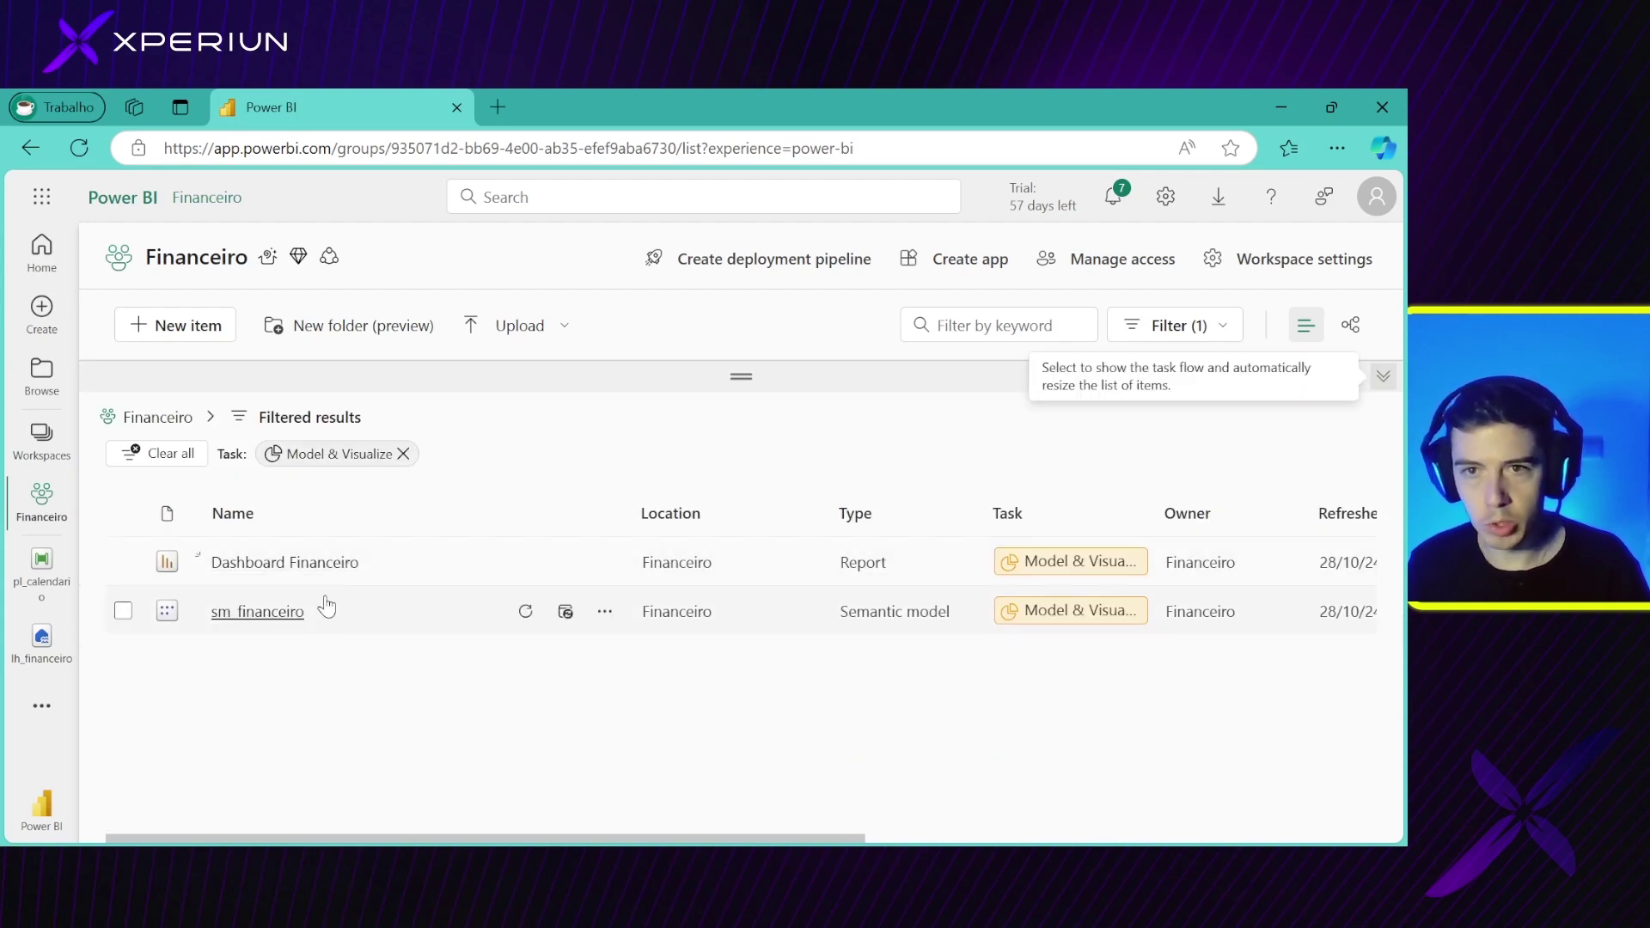
pyautogui.click(1382, 375)
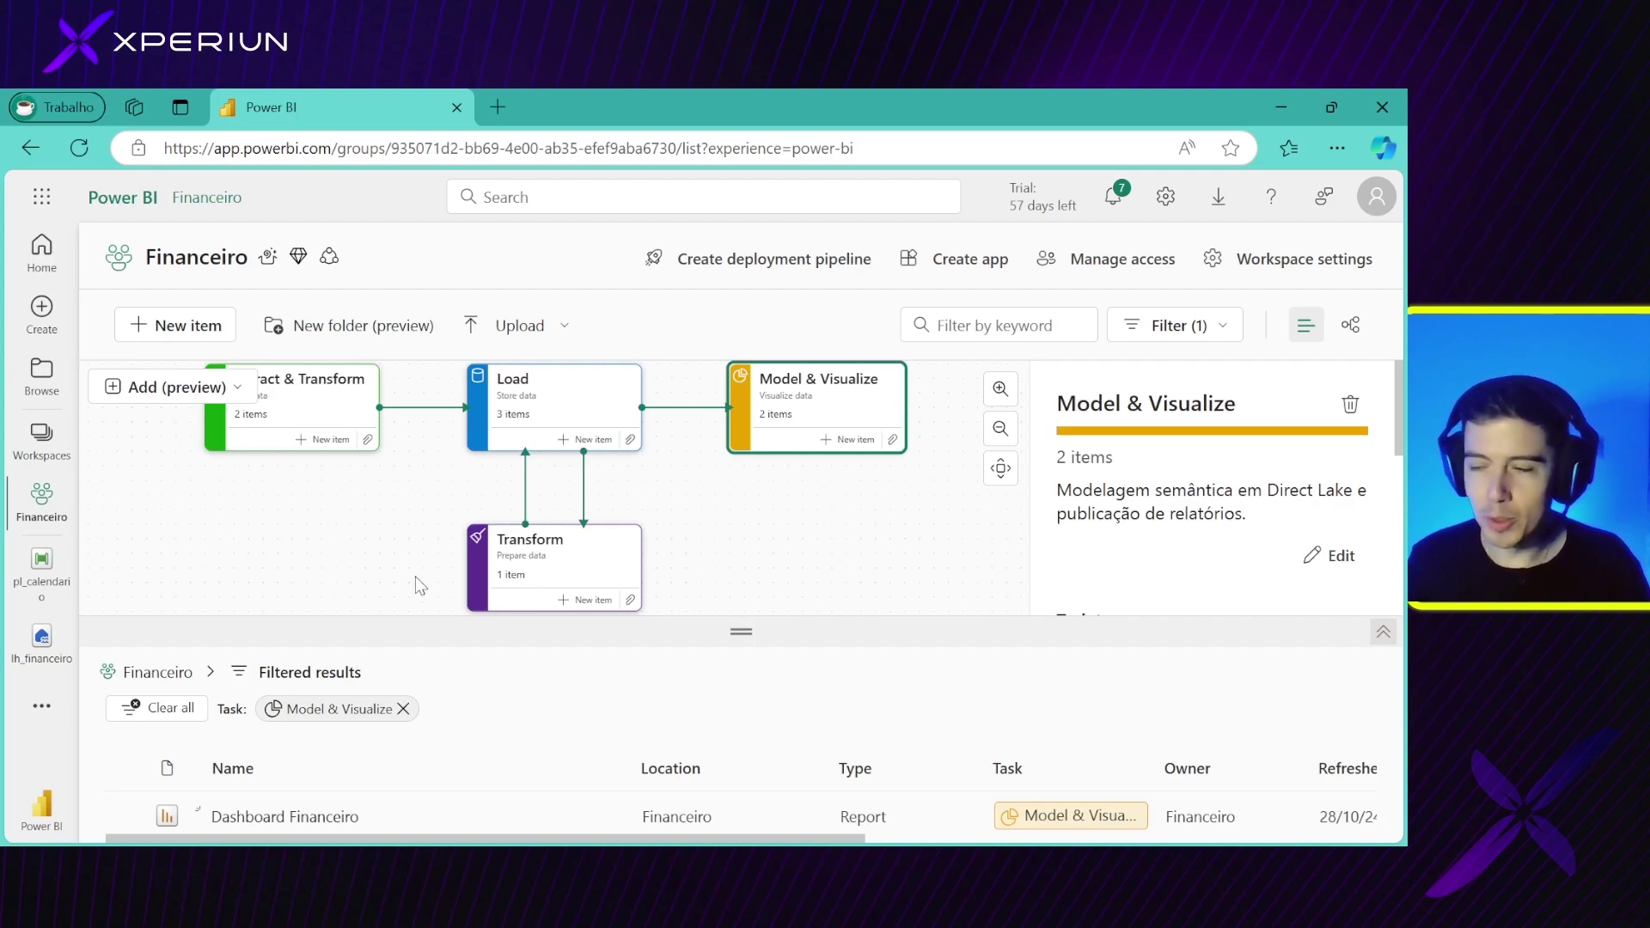
# Try to create a semantic model as a new item in the Financeiro workspace
pyautogui.click(170, 326)
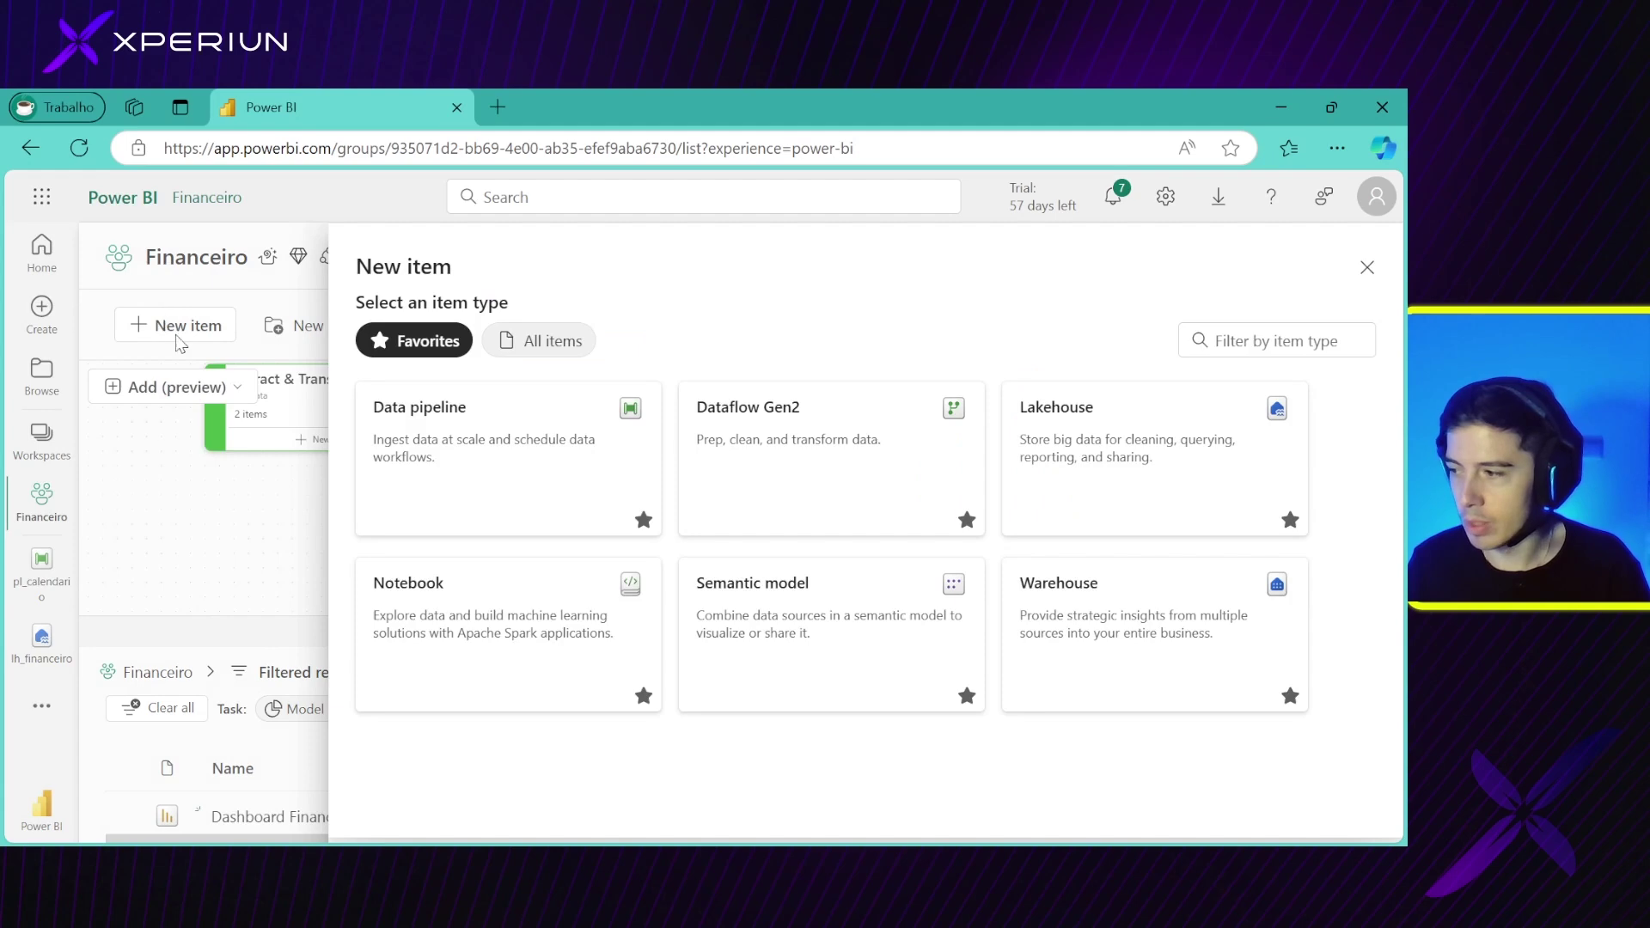
pyautogui.click(775, 632)
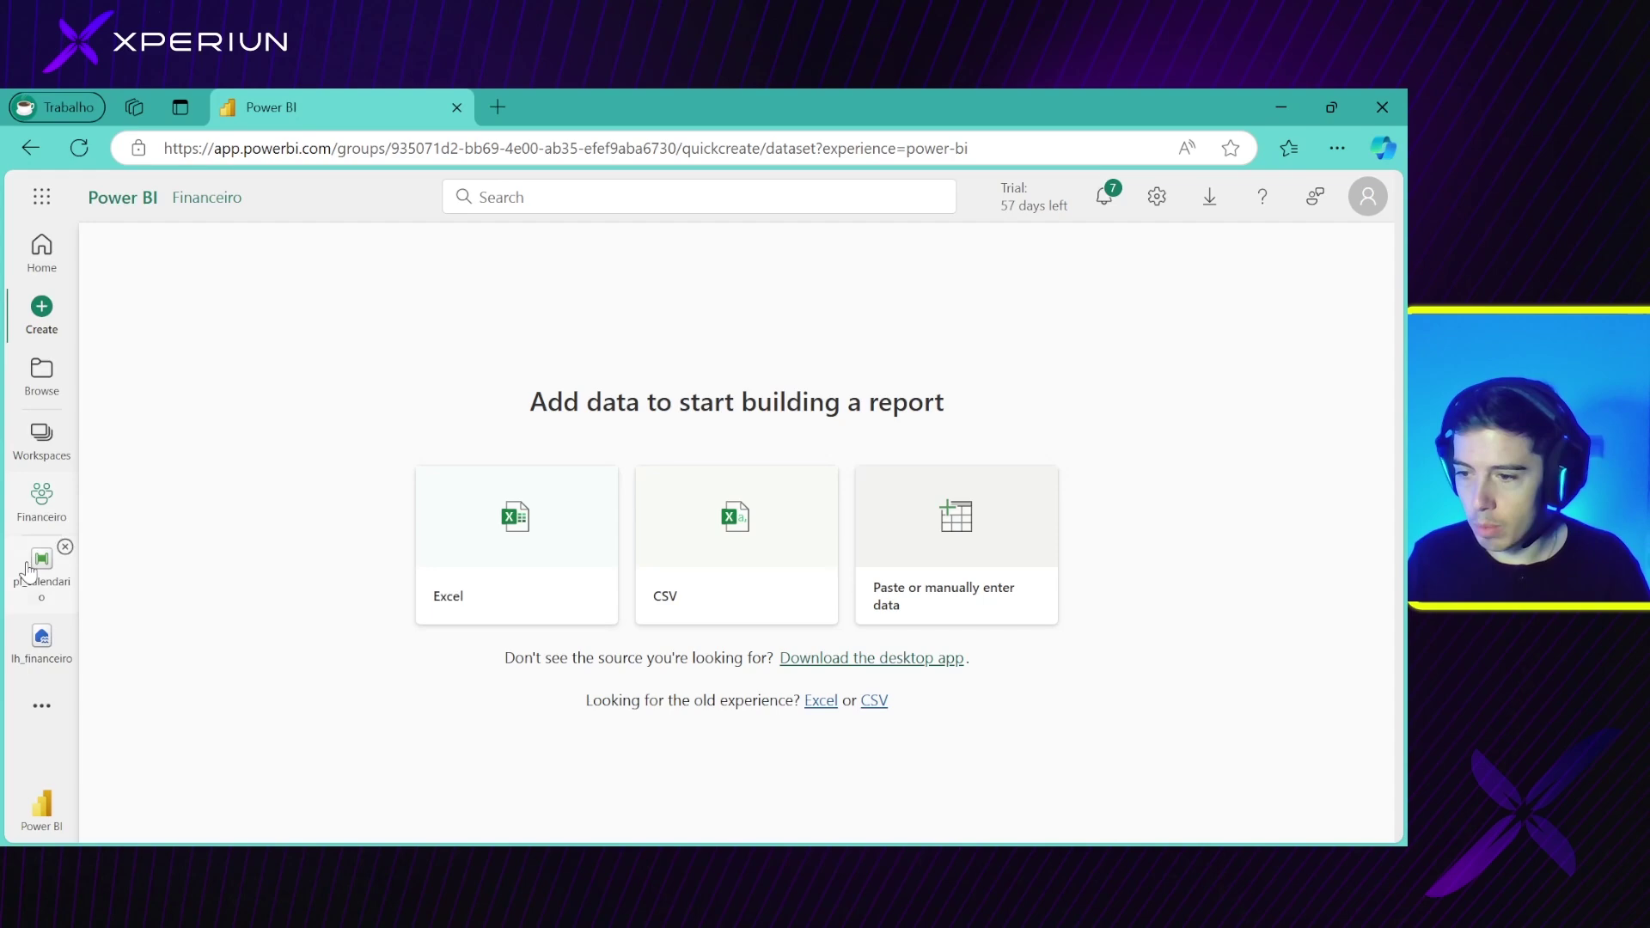
# Switch to the lh_financeiro lakehouse, collapse its explorer tree and close the open pl_calendario pipeline
pyautogui.click(43, 640)
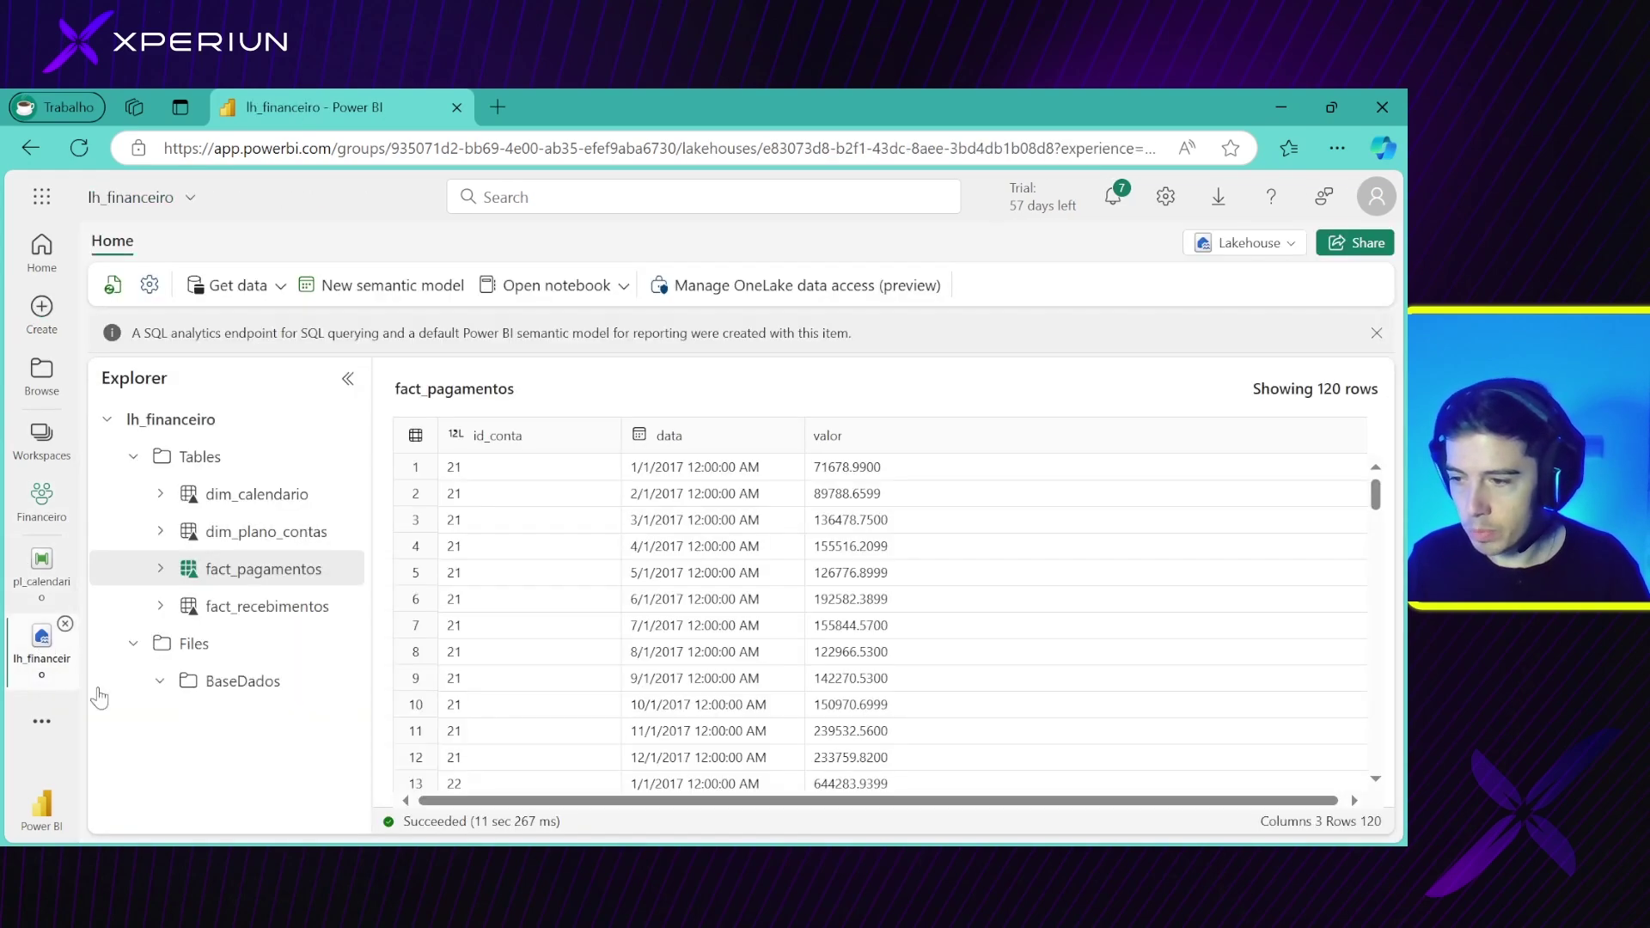
pyautogui.click(107, 419)
pyautogui.click(65, 548)
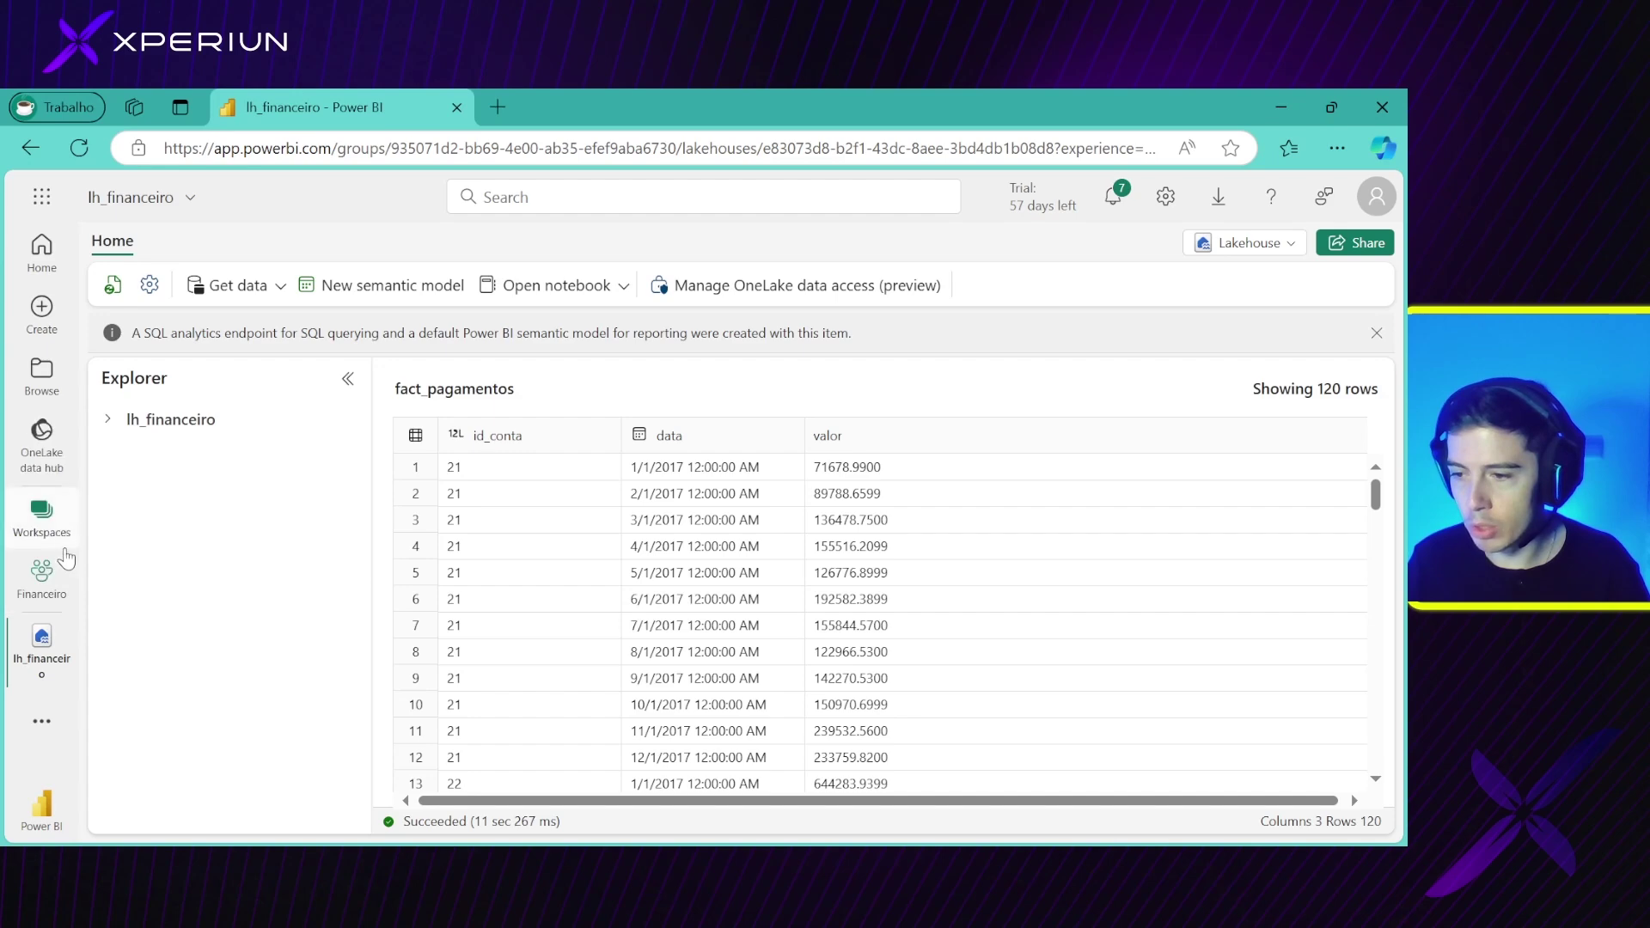
# Start a new semantic model from lh_financeiro and expand the dbo schema down to its list of tables
pyautogui.click(389, 293)
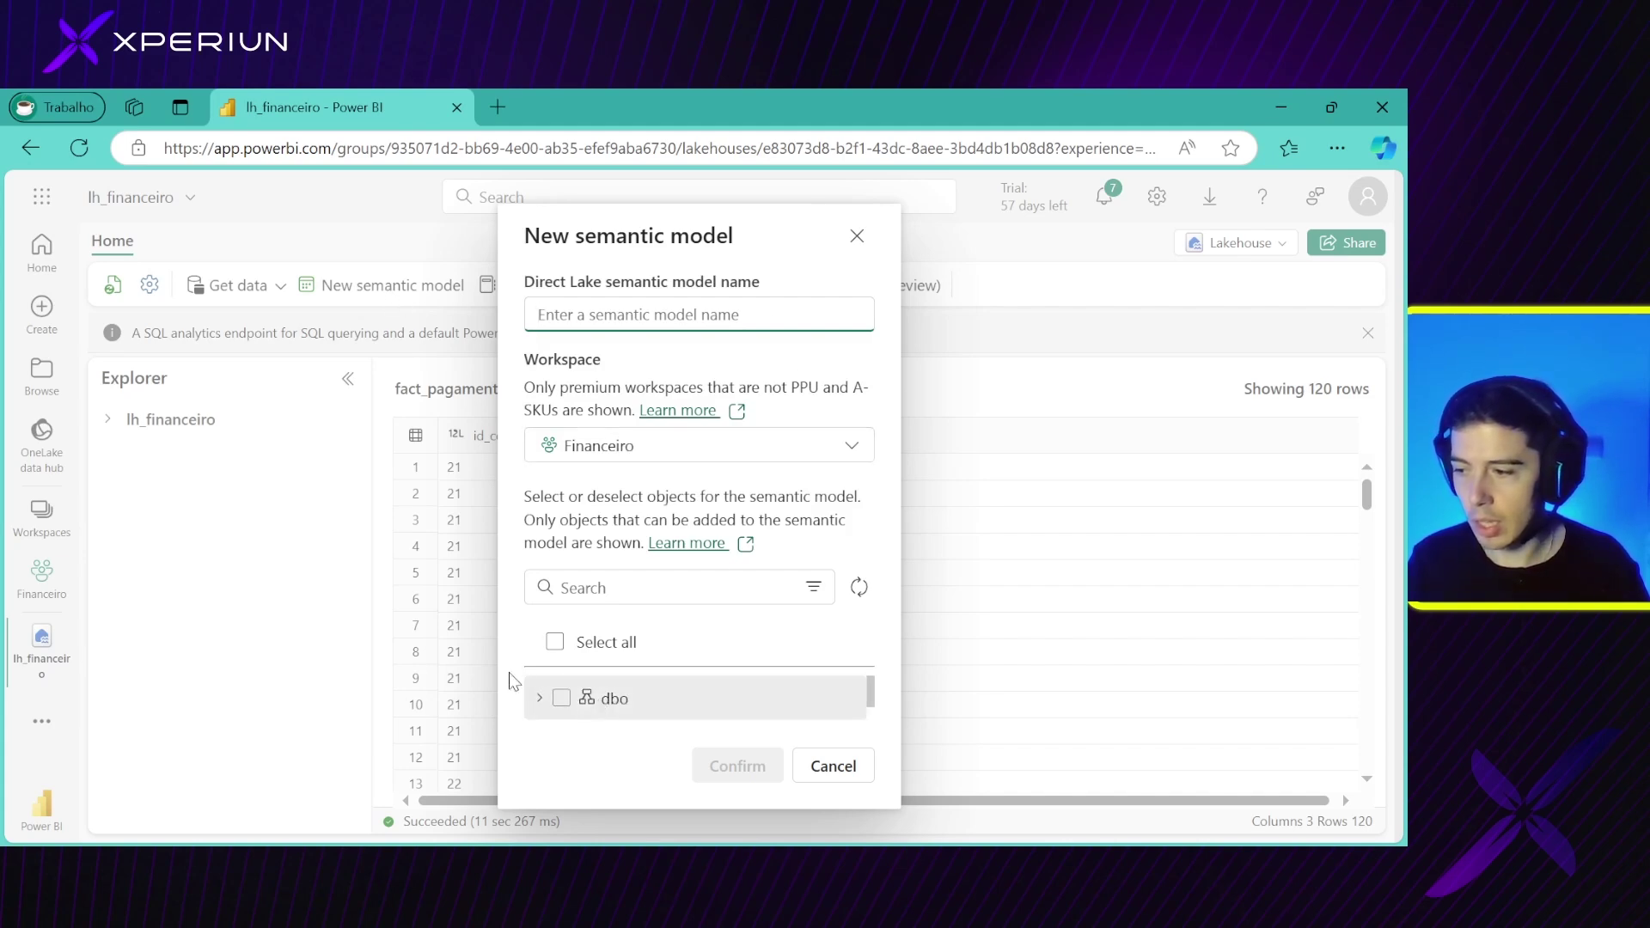
pyautogui.click(539, 697)
pyautogui.scroll(-2, 646, 710)
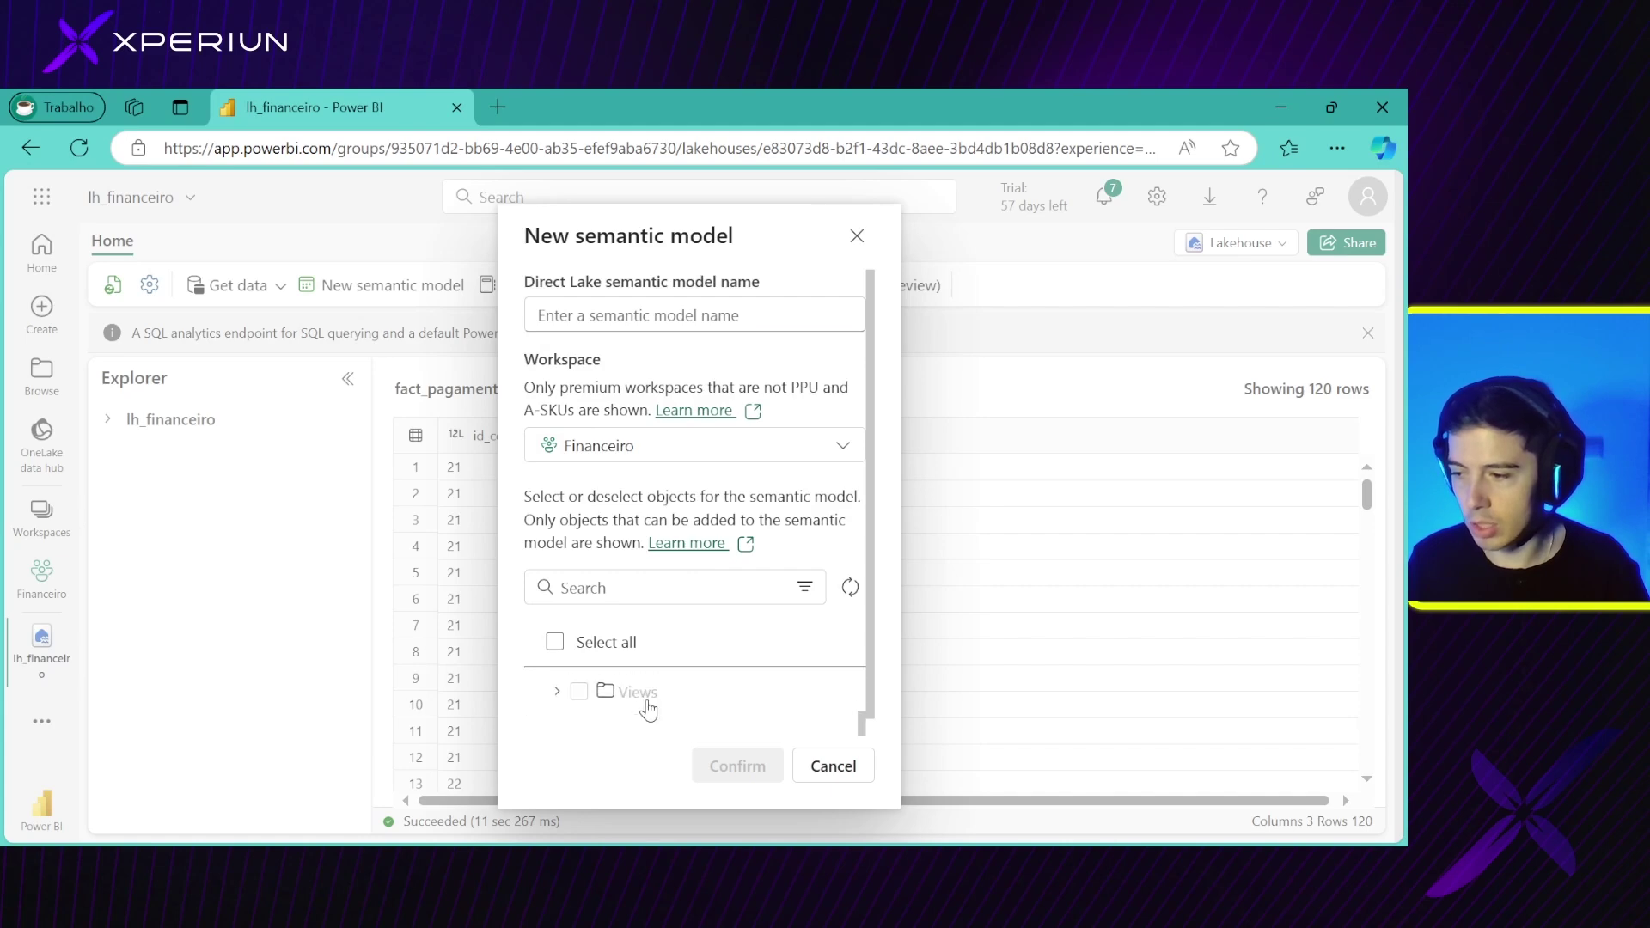
pyautogui.scroll(2, 575, 724)
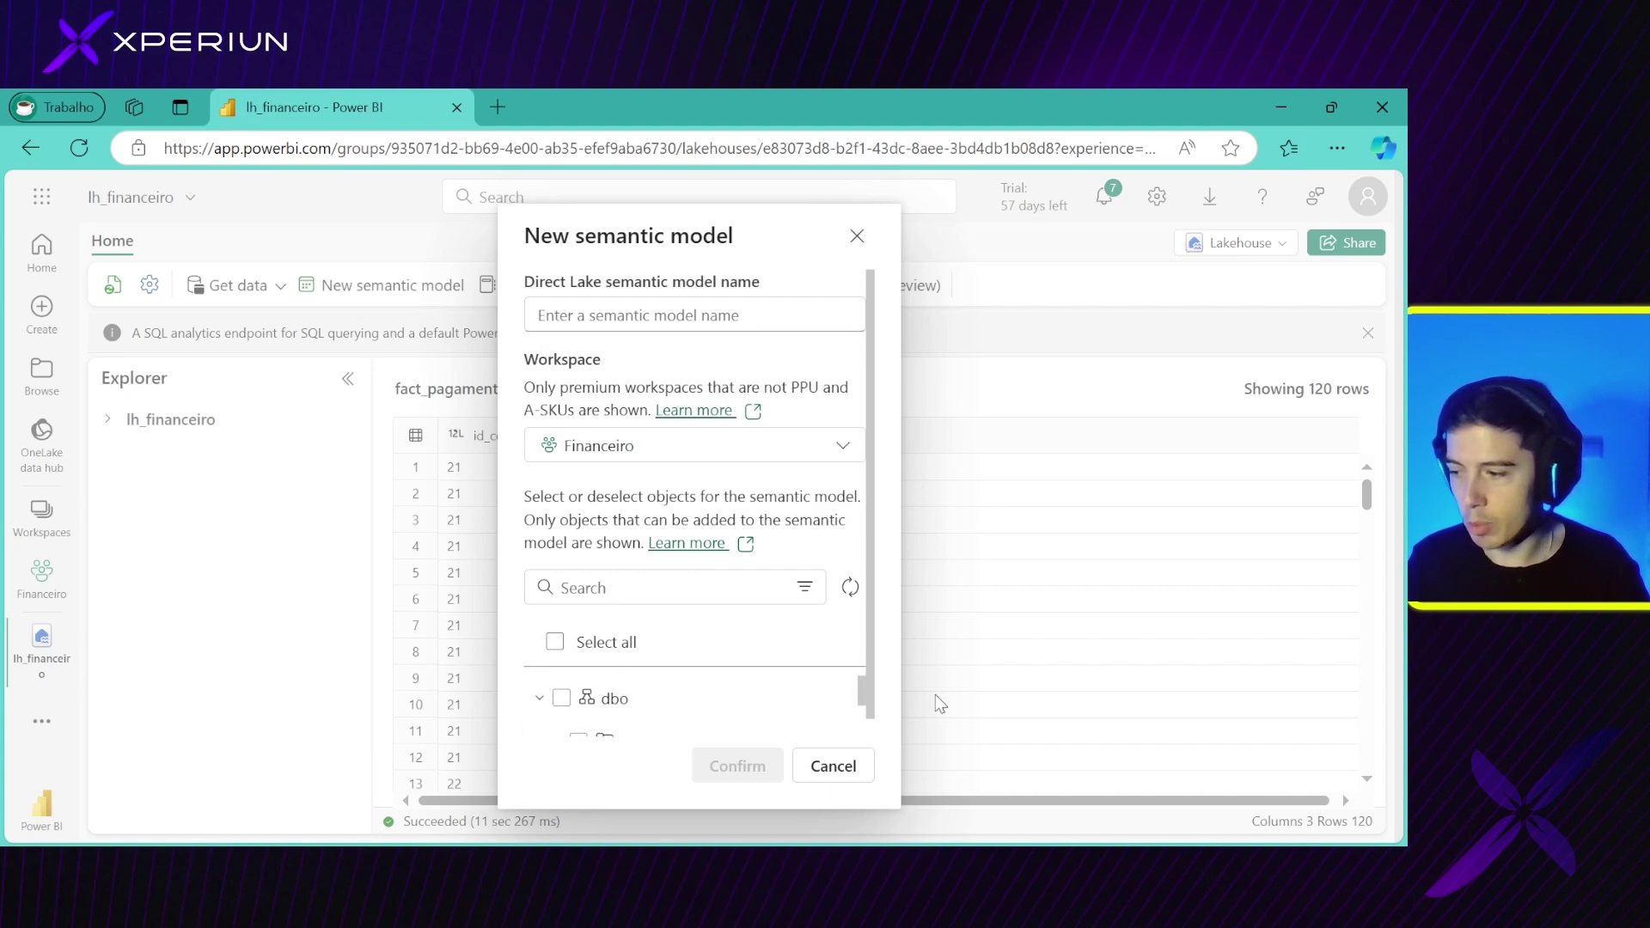
pyautogui.moveTo(863, 697); pyautogui.dragTo(861, 719)
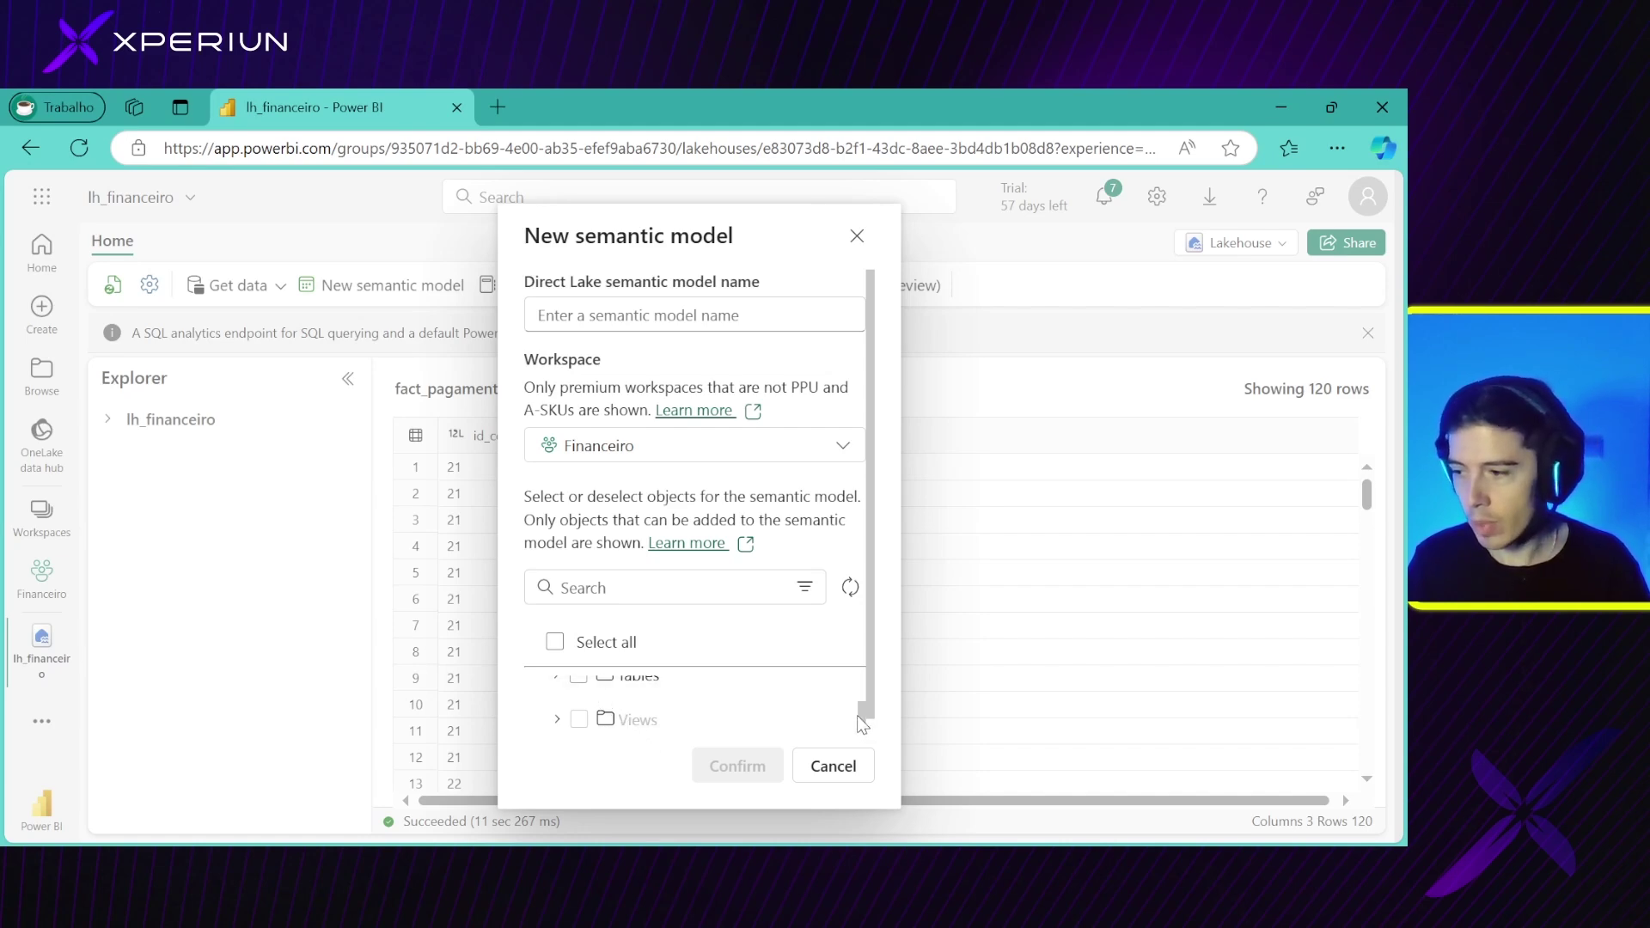
pyautogui.click(555, 678)
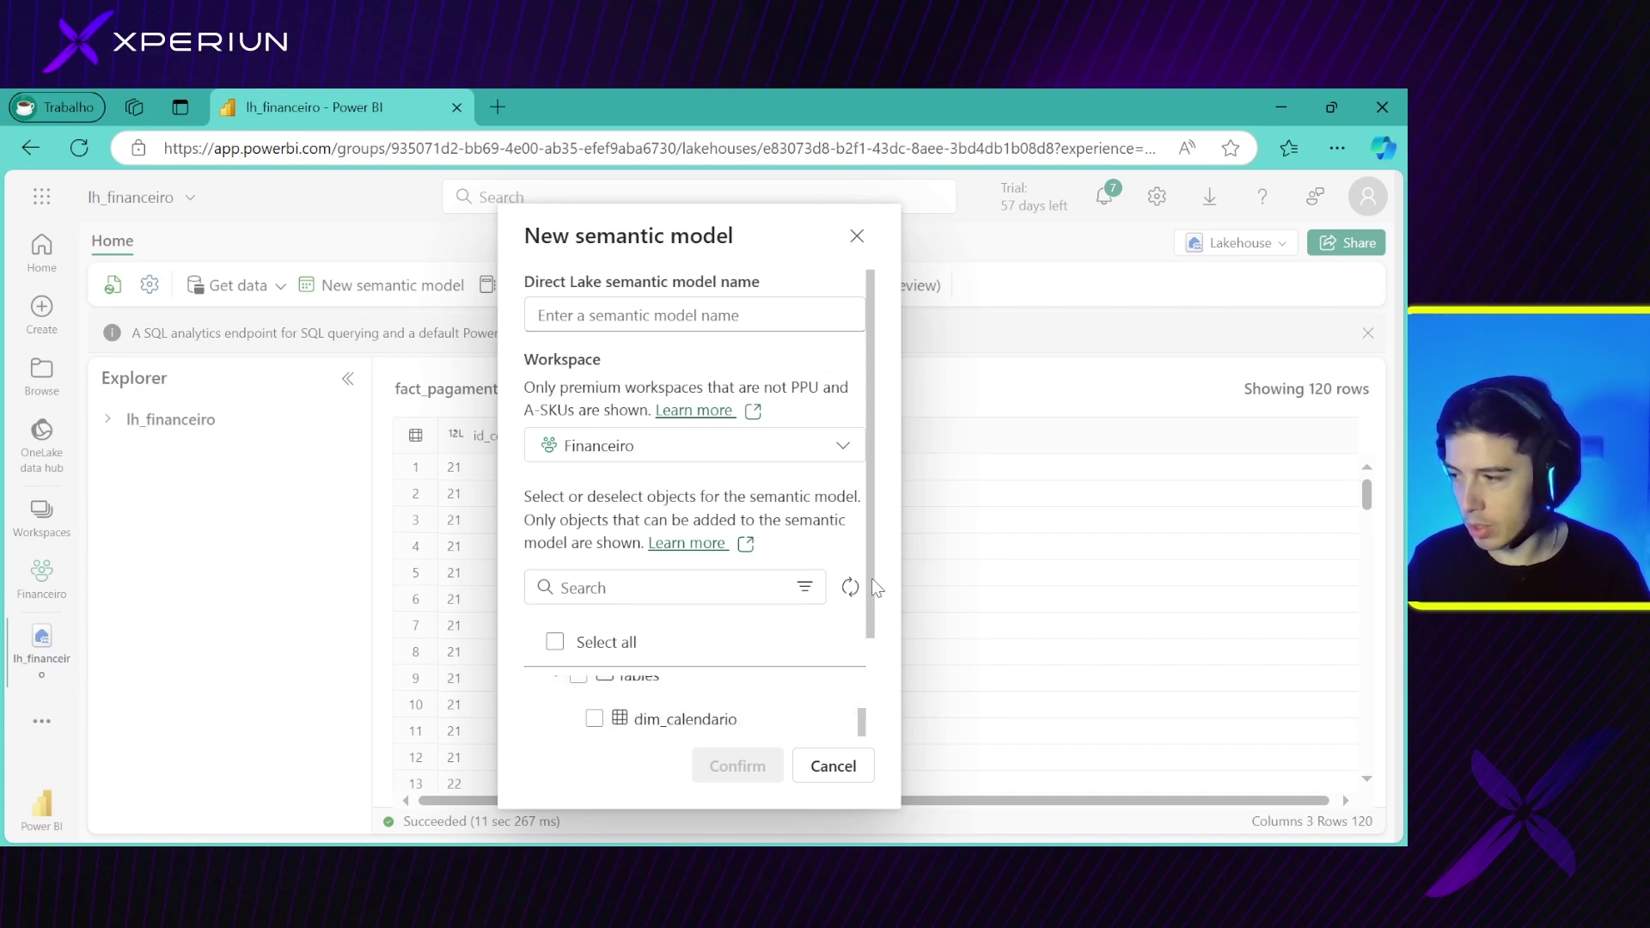
pyautogui.moveTo(872, 589); pyautogui.dragTo(864, 703)
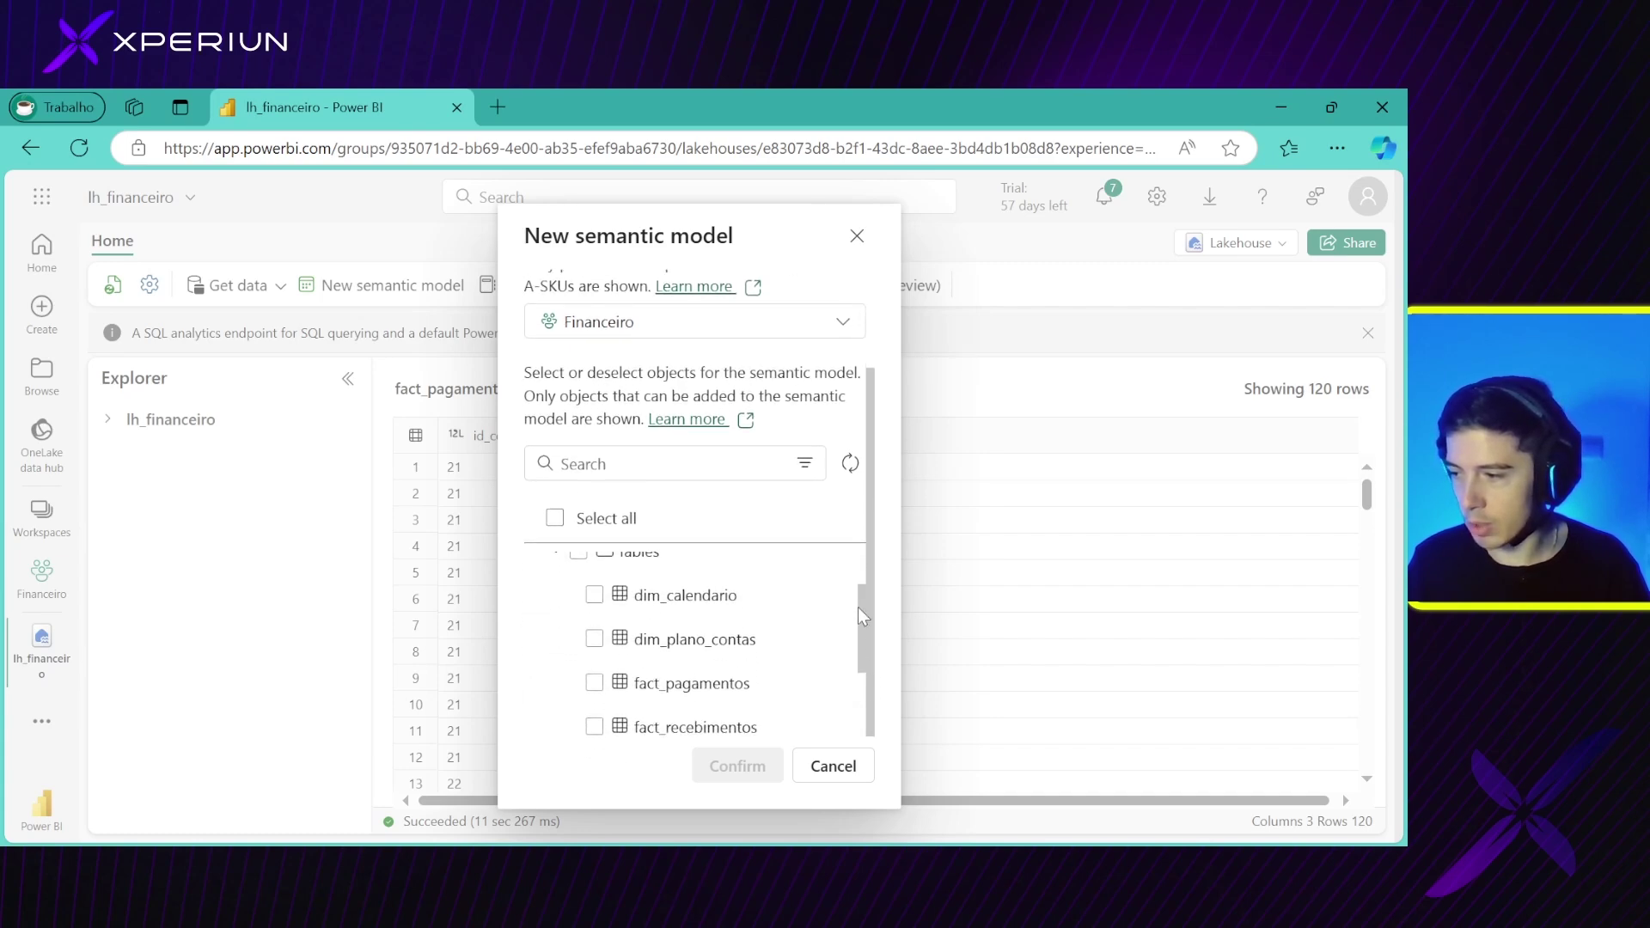
pyautogui.moveTo(858, 607); pyautogui.dragTo(858, 625)
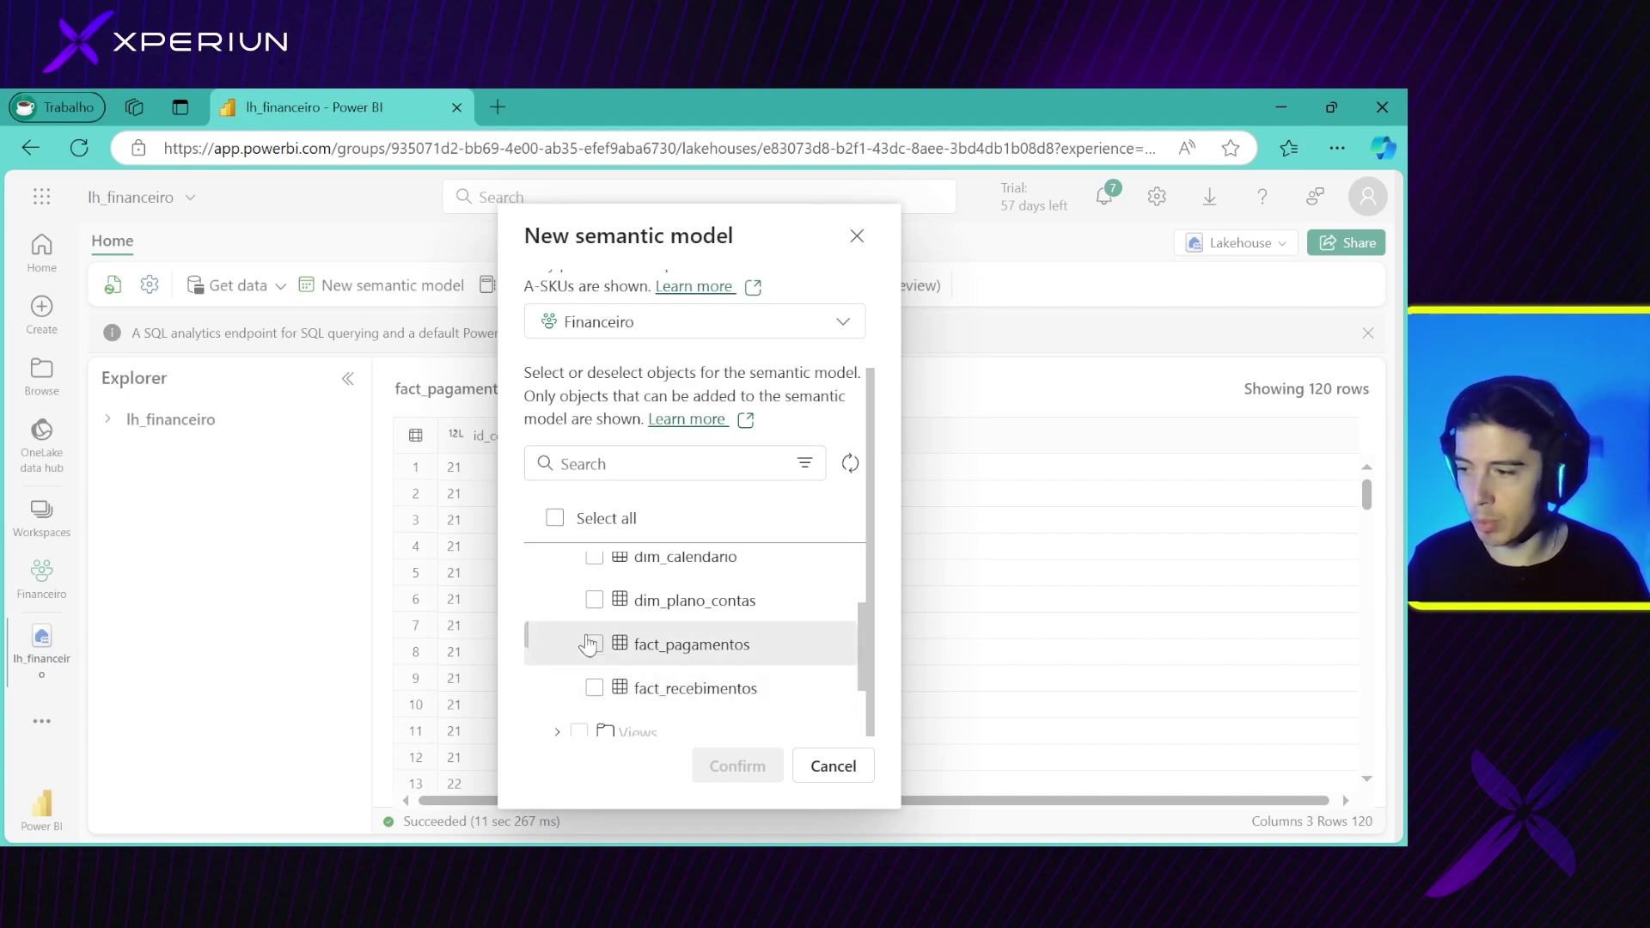
# Include the dim_plano_contas, fact_pagamentos, fact_recebimentos and dim_calendario tables in the new semantic model
pyautogui.click(594, 601)
pyautogui.click(594, 644)
pyautogui.click(594, 688)
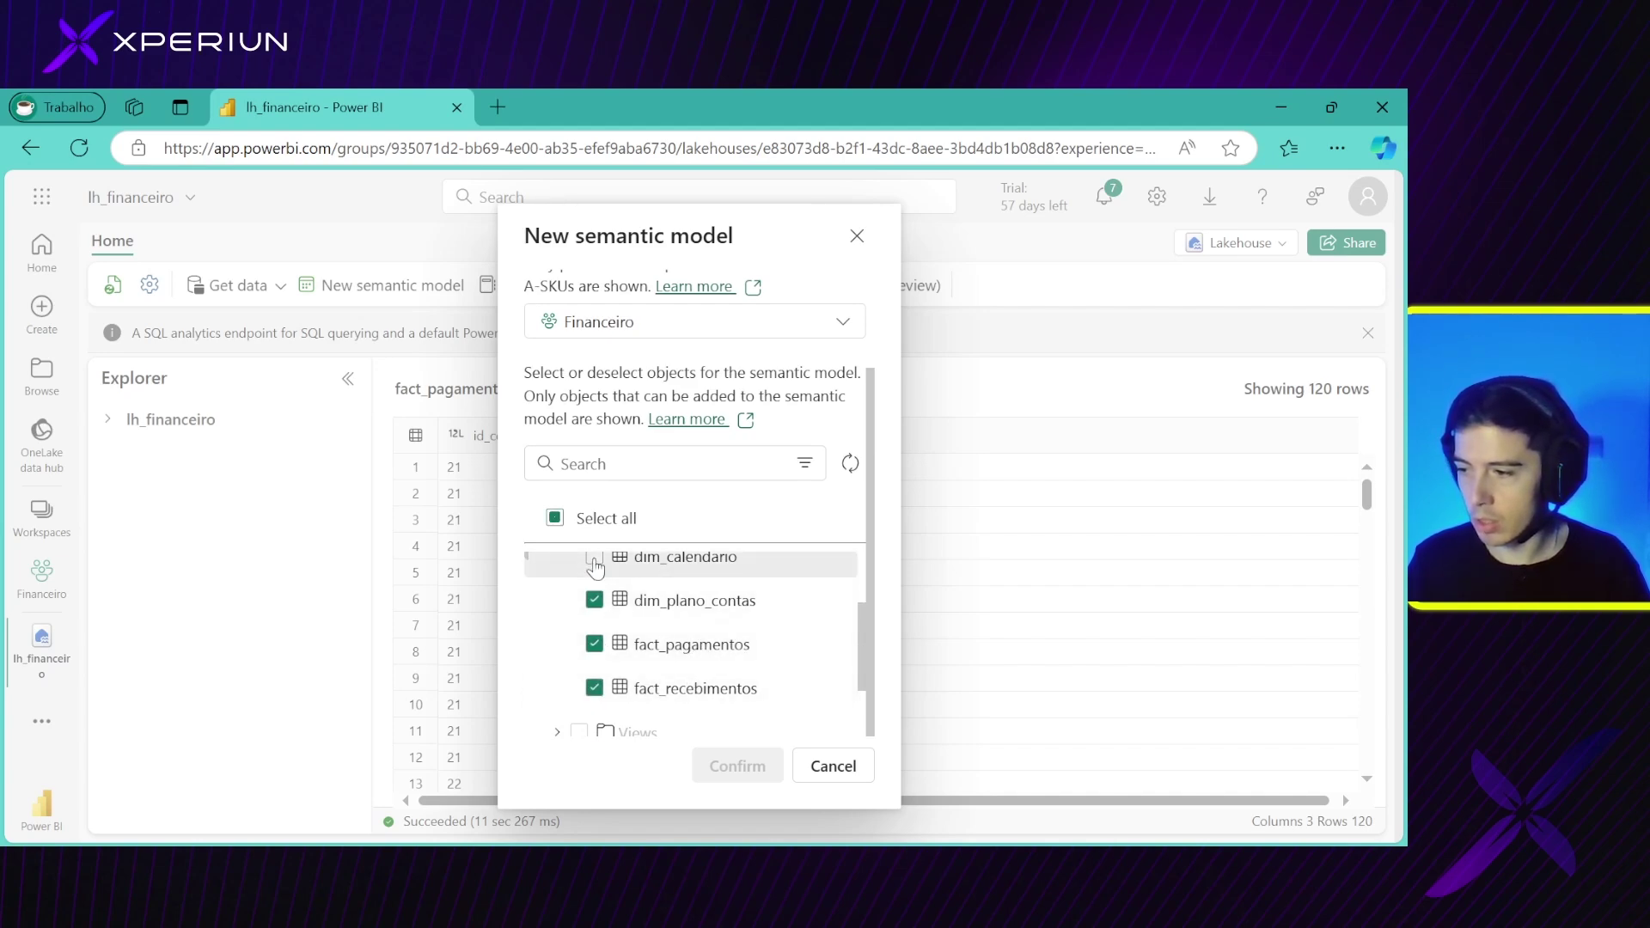
pyautogui.click(594, 557)
pyautogui.scroll(2, 611, 625)
pyautogui.scroll(3, 612, 625)
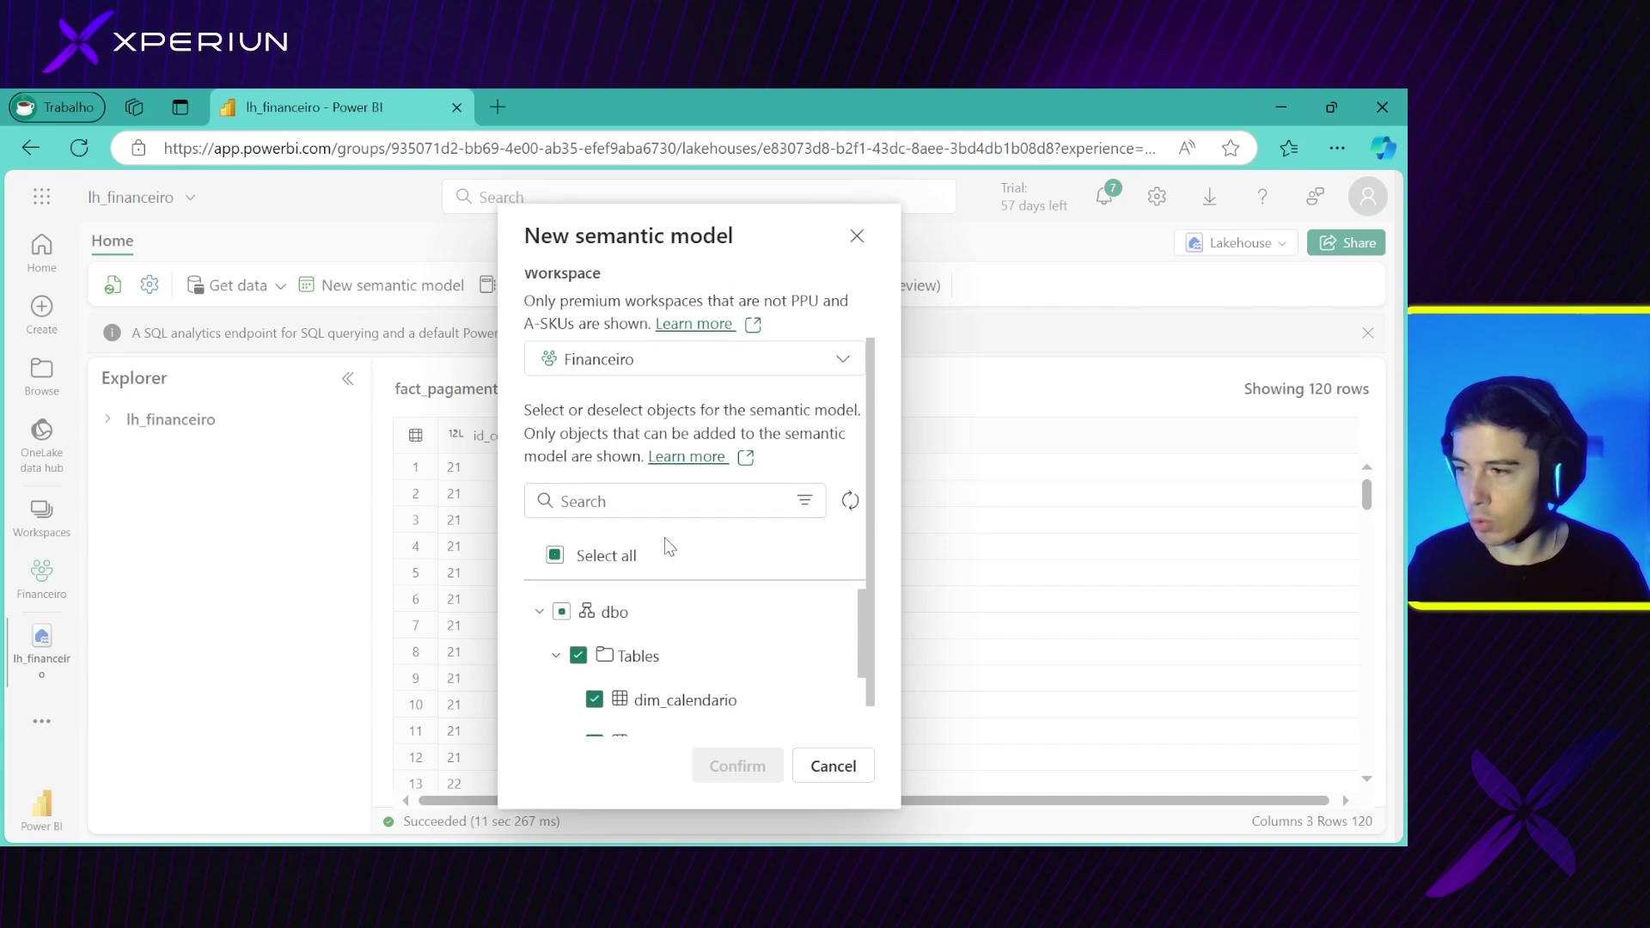
pyautogui.scroll(1, 672, 550)
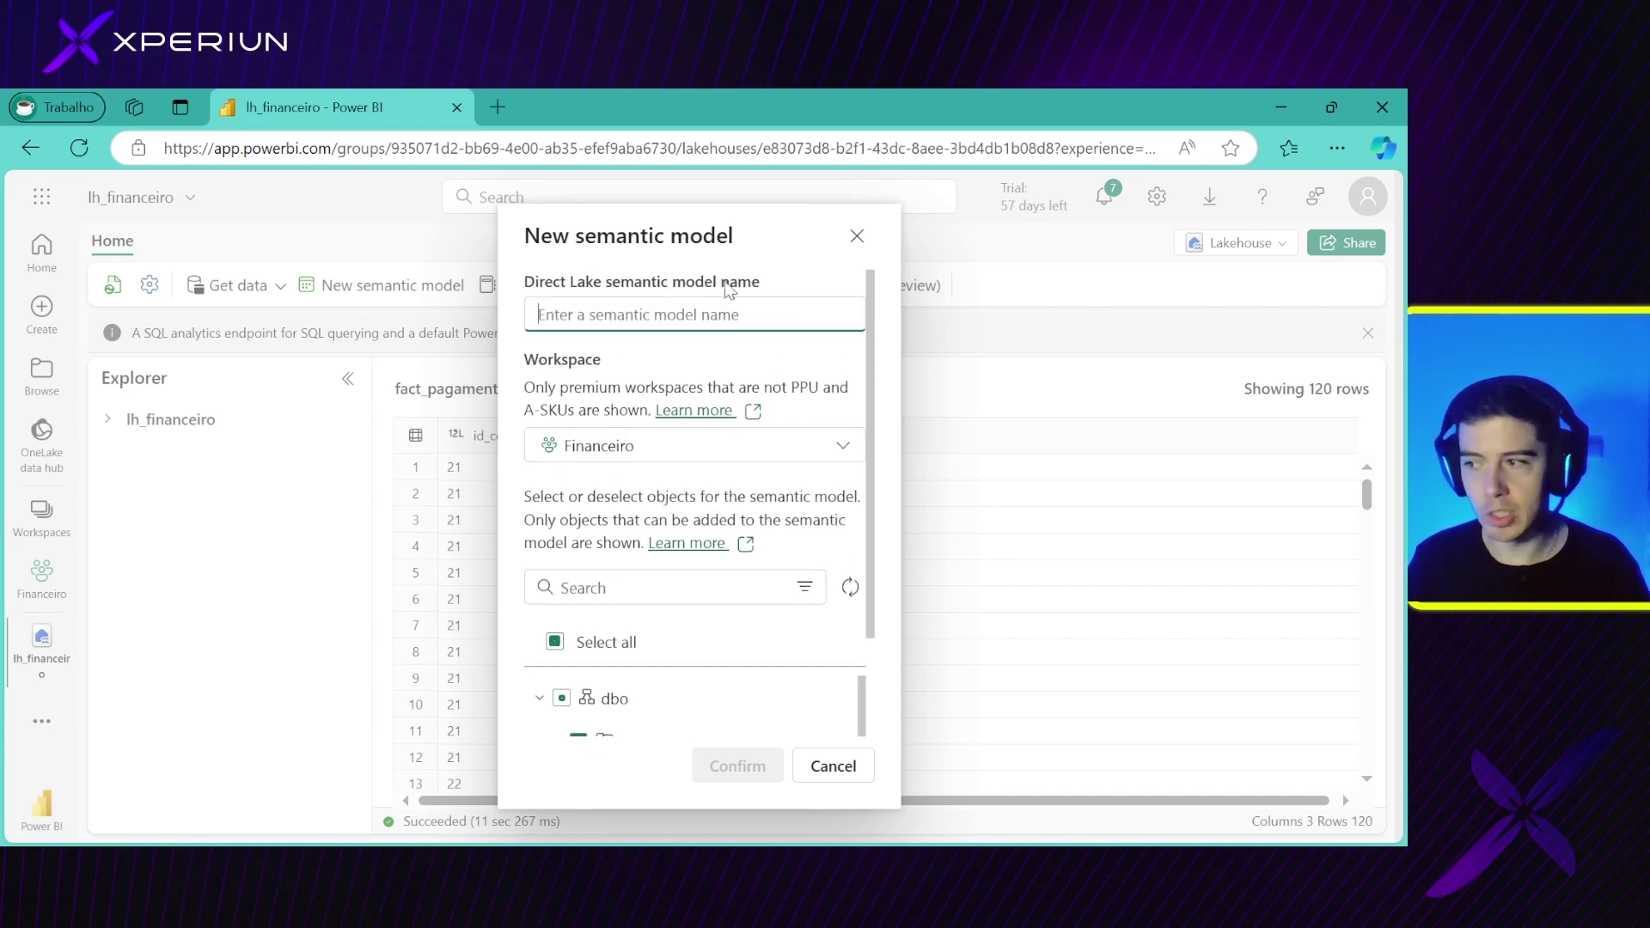
# Choose Financeiro as the semantic model's workspace, and cancel the model's creation
pyautogui.click(844, 458)
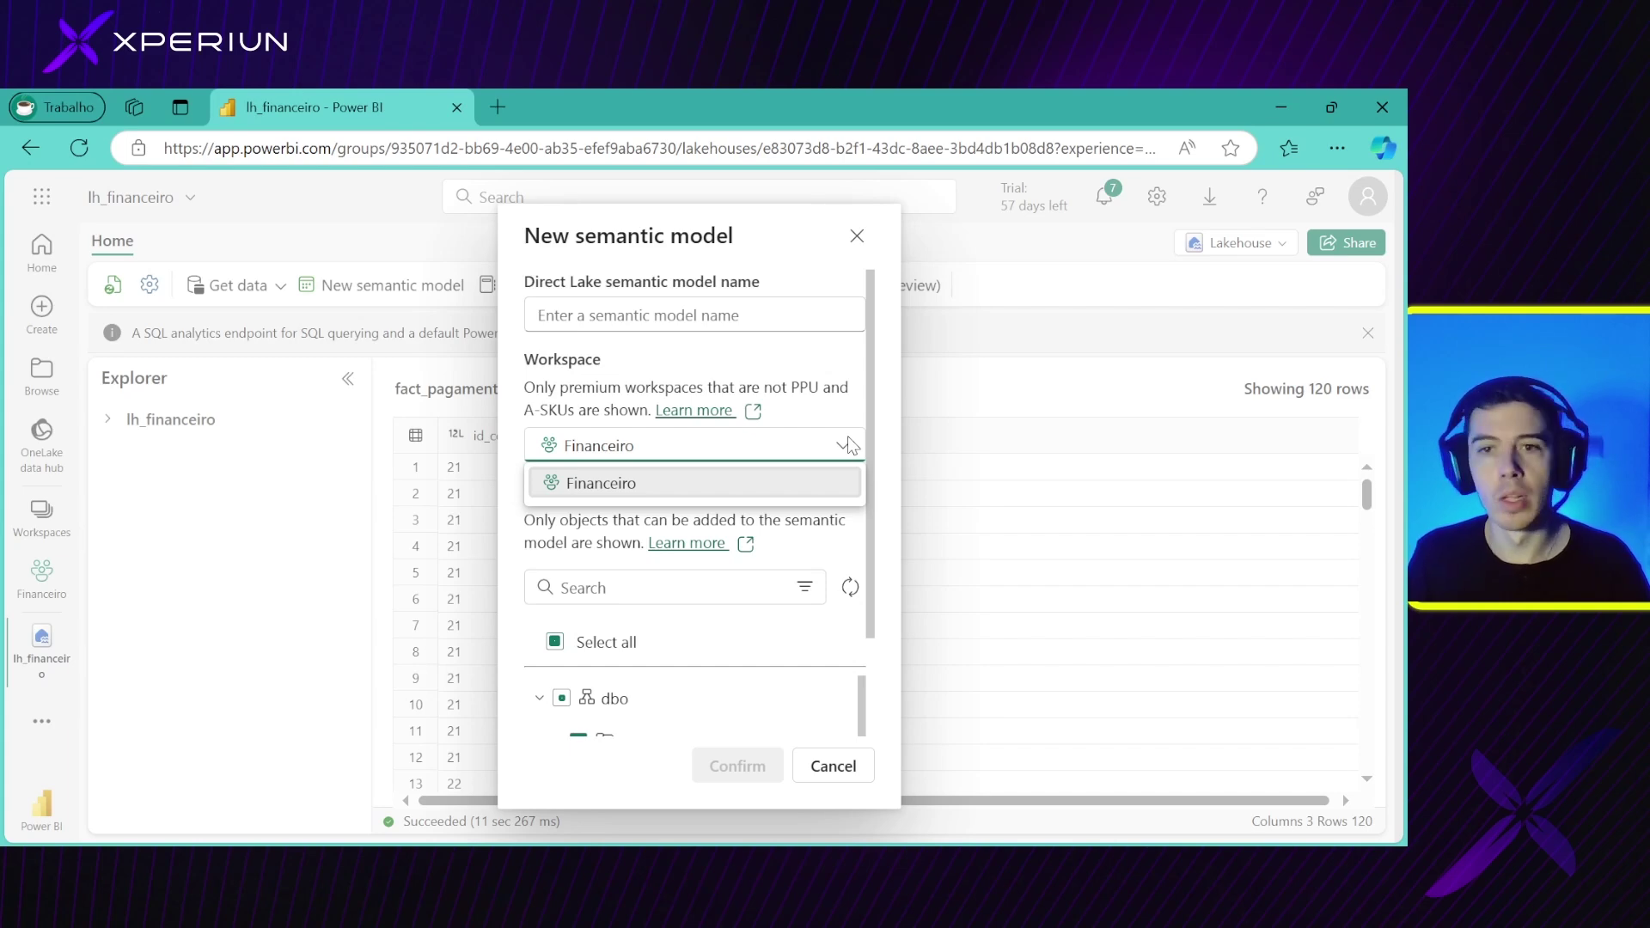
pyautogui.click(784, 485)
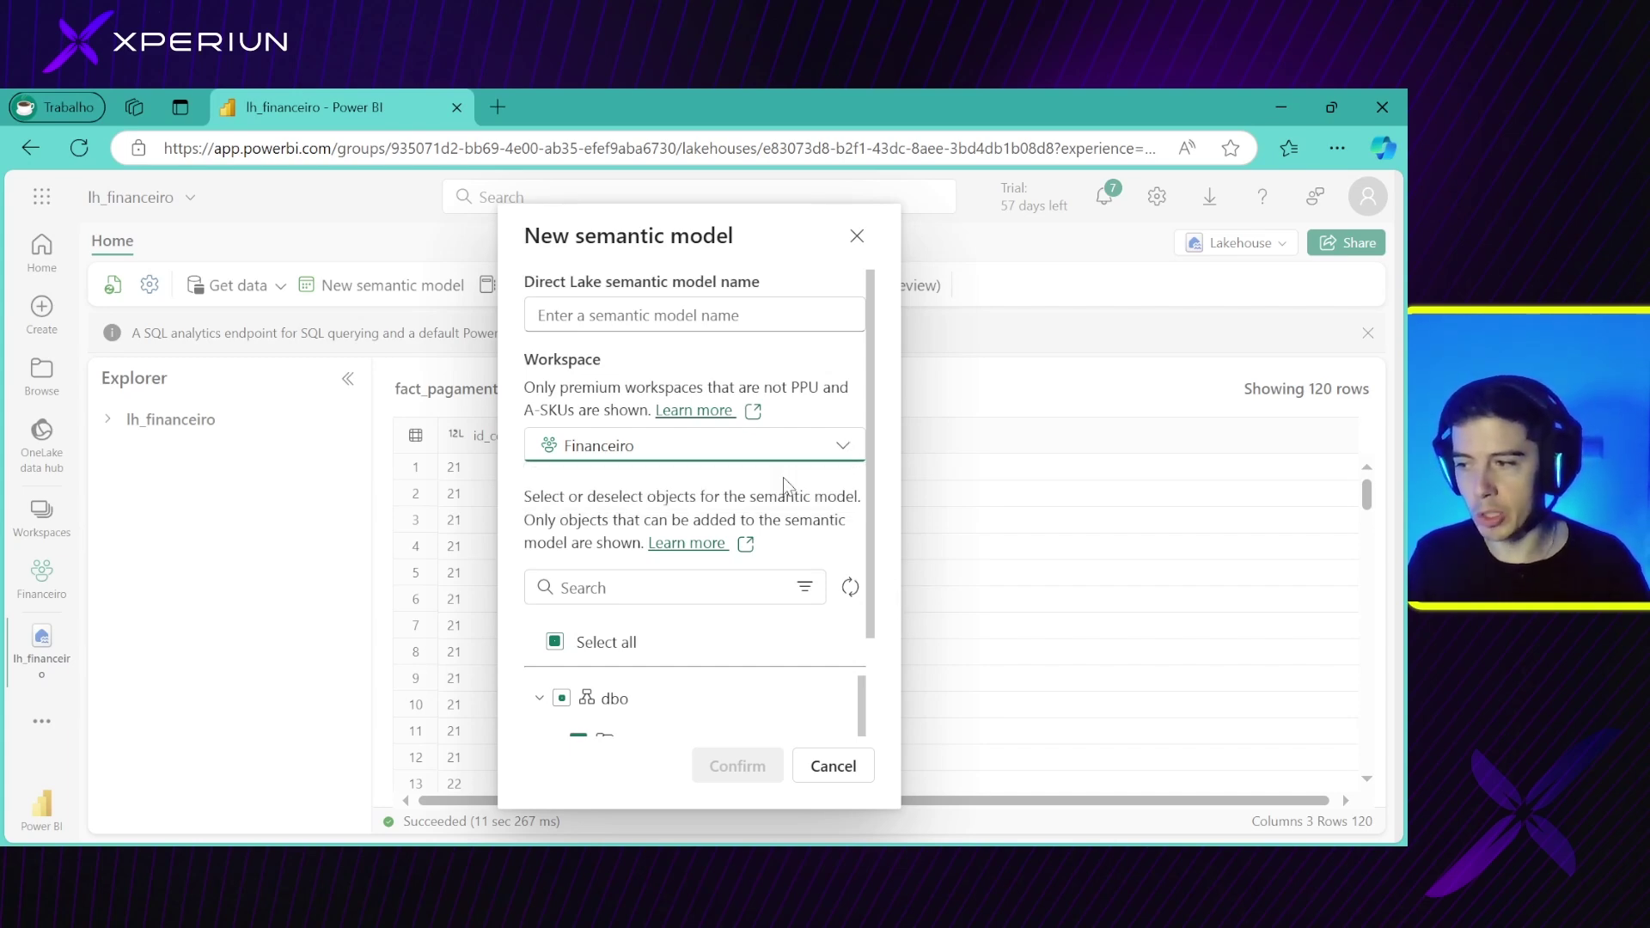
pyautogui.click(828, 771)
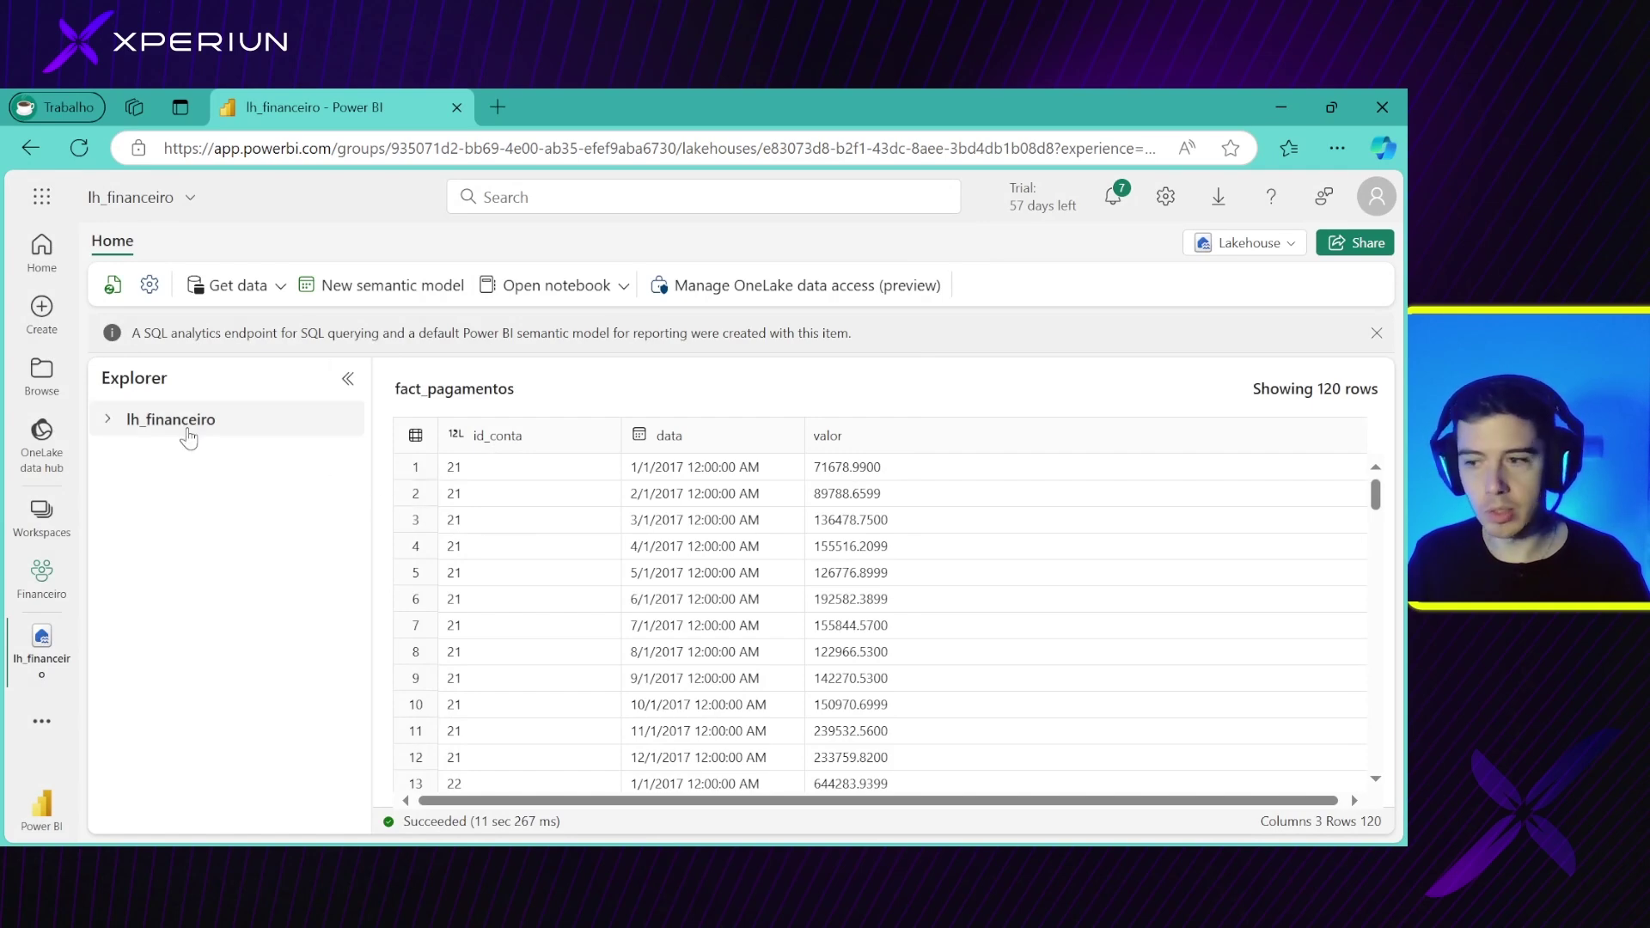
# Return to the Financeiro workspace, filter its items by Model & Visualize and open the sm_financeiro semantic model
pyautogui.click(41, 516)
pyautogui.click(185, 487)
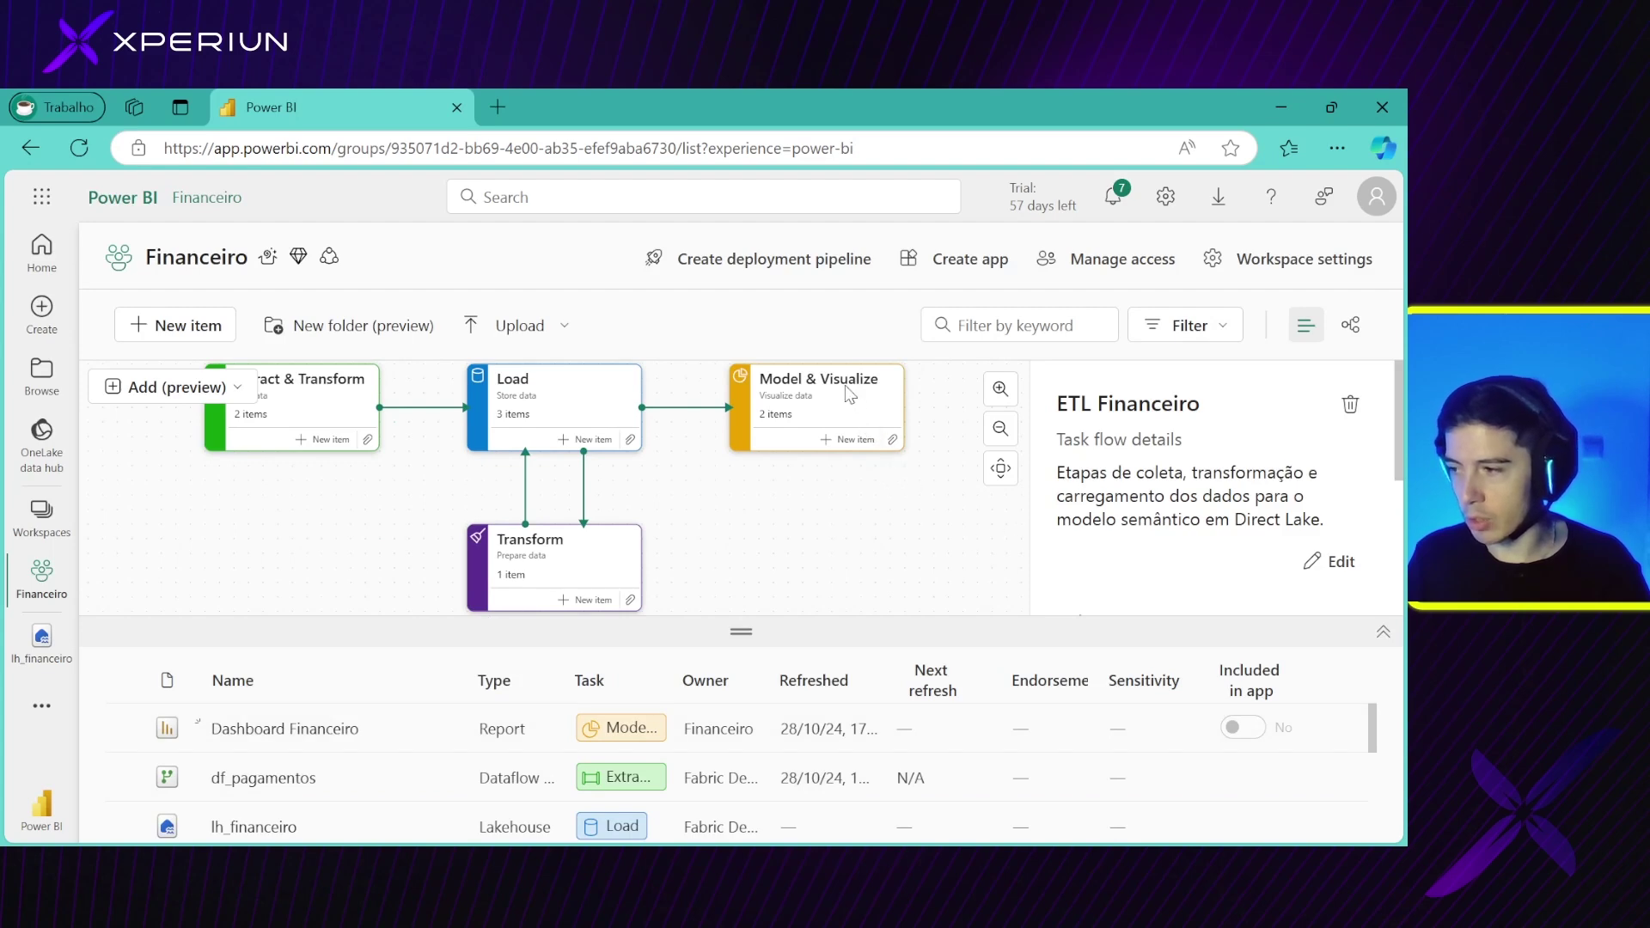
pyautogui.click(856, 411)
pyautogui.click(1384, 634)
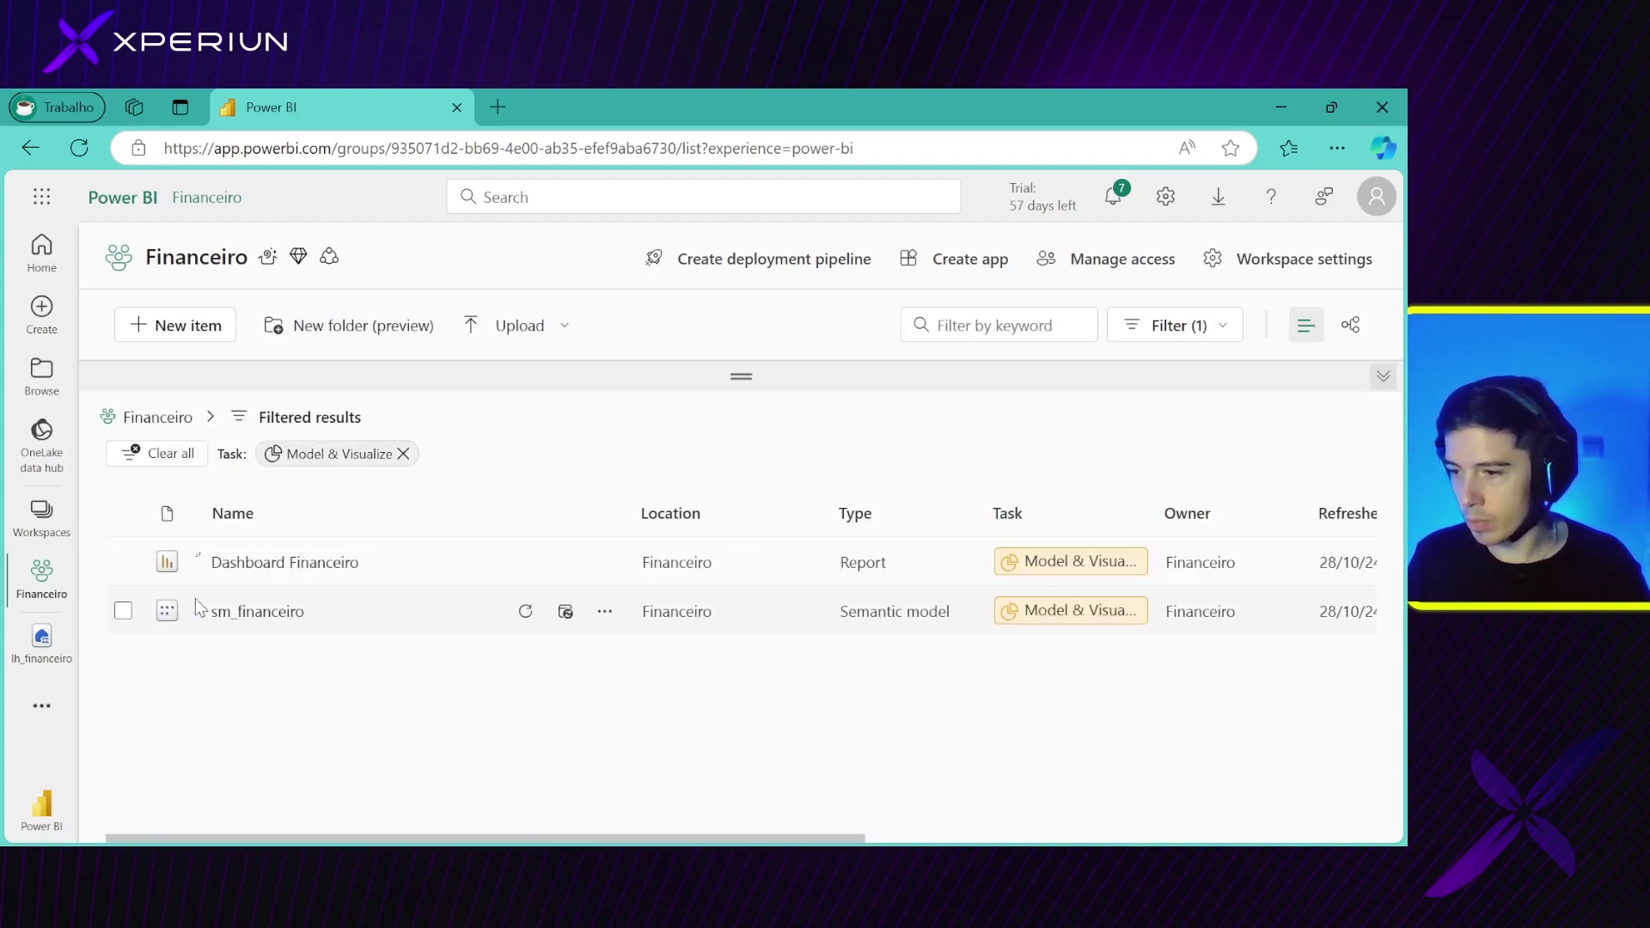
pyautogui.click(269, 613)
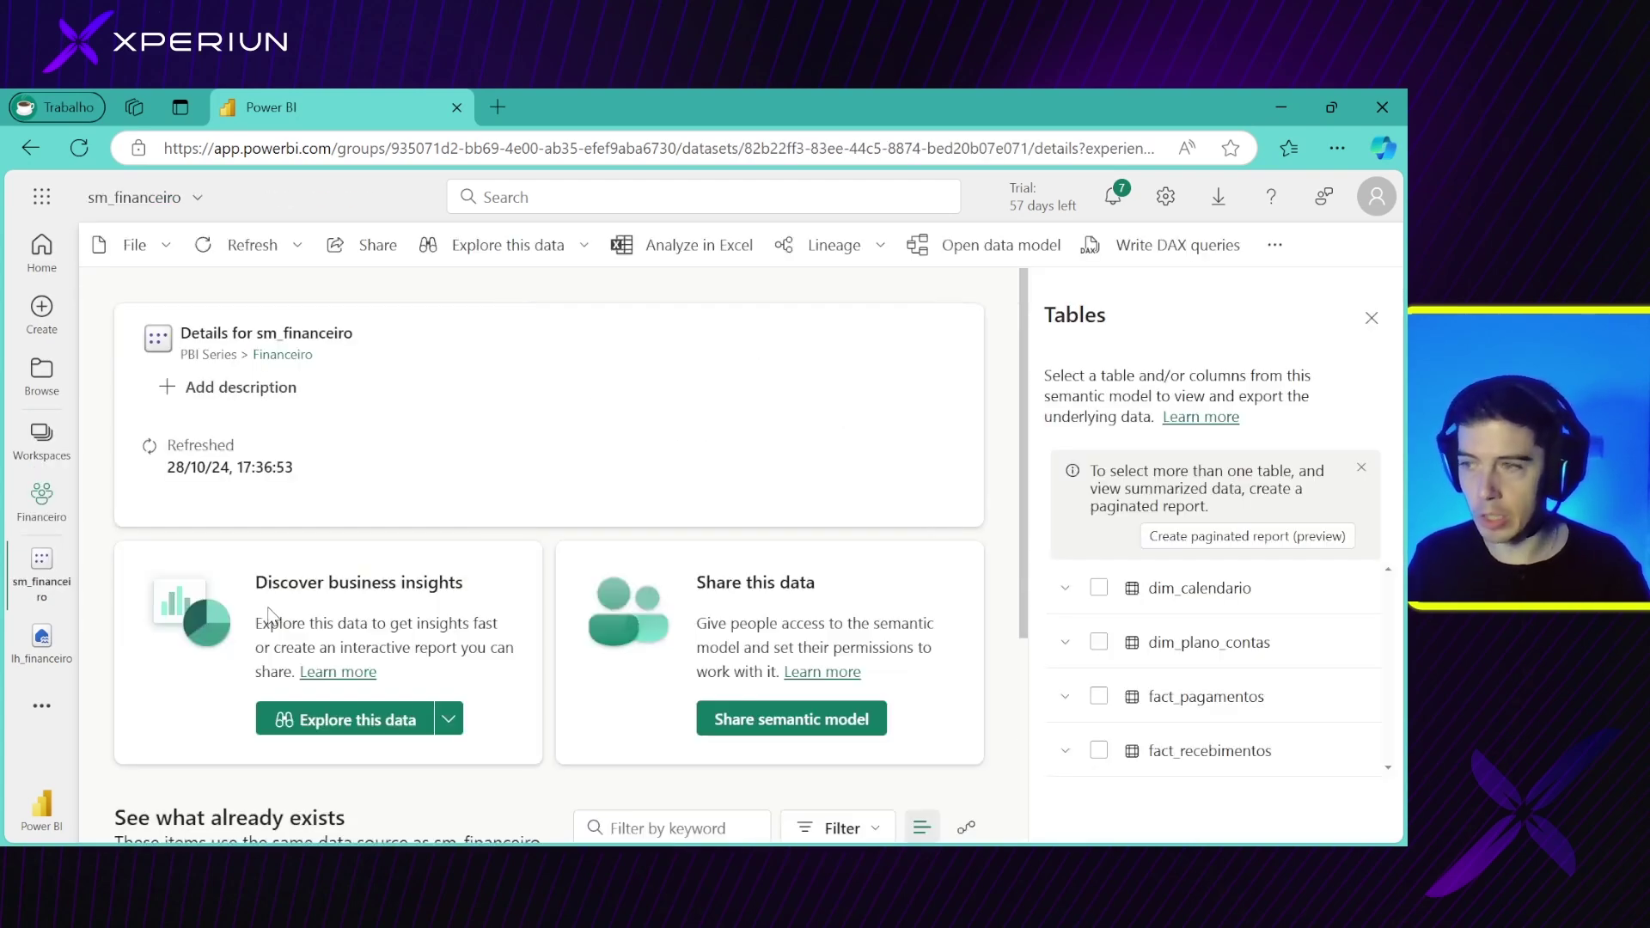
# Open the data model diagram of sm_financeiro, dismiss the autosave warning and collapse the properties pane
pyautogui.click(997, 248)
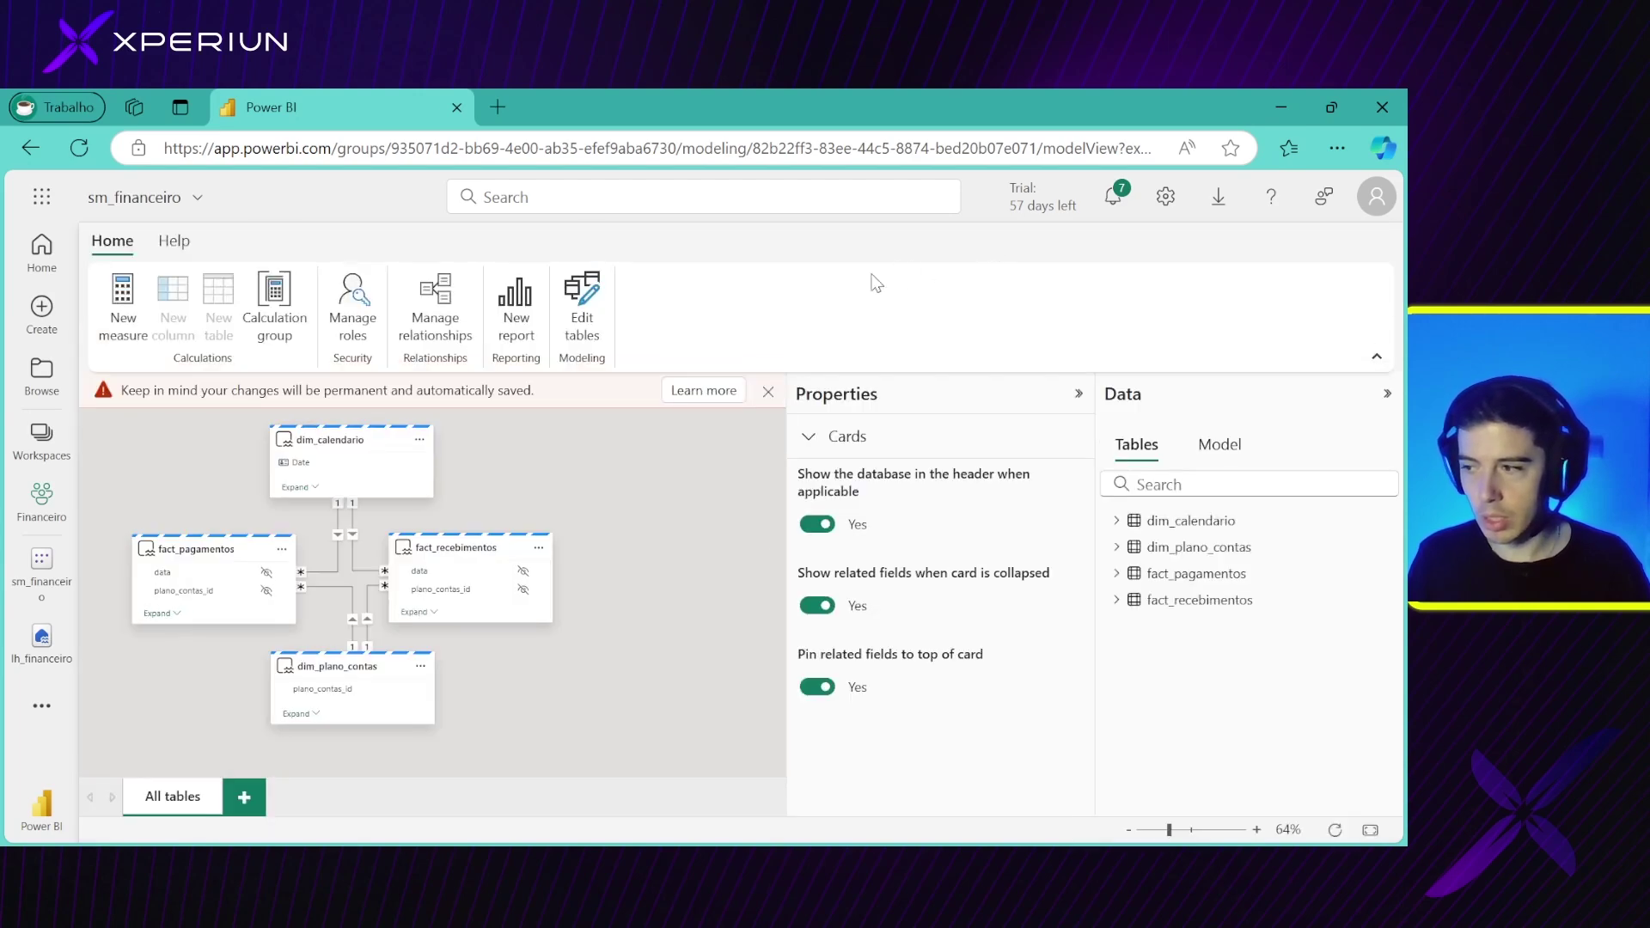
pyautogui.click(767, 391)
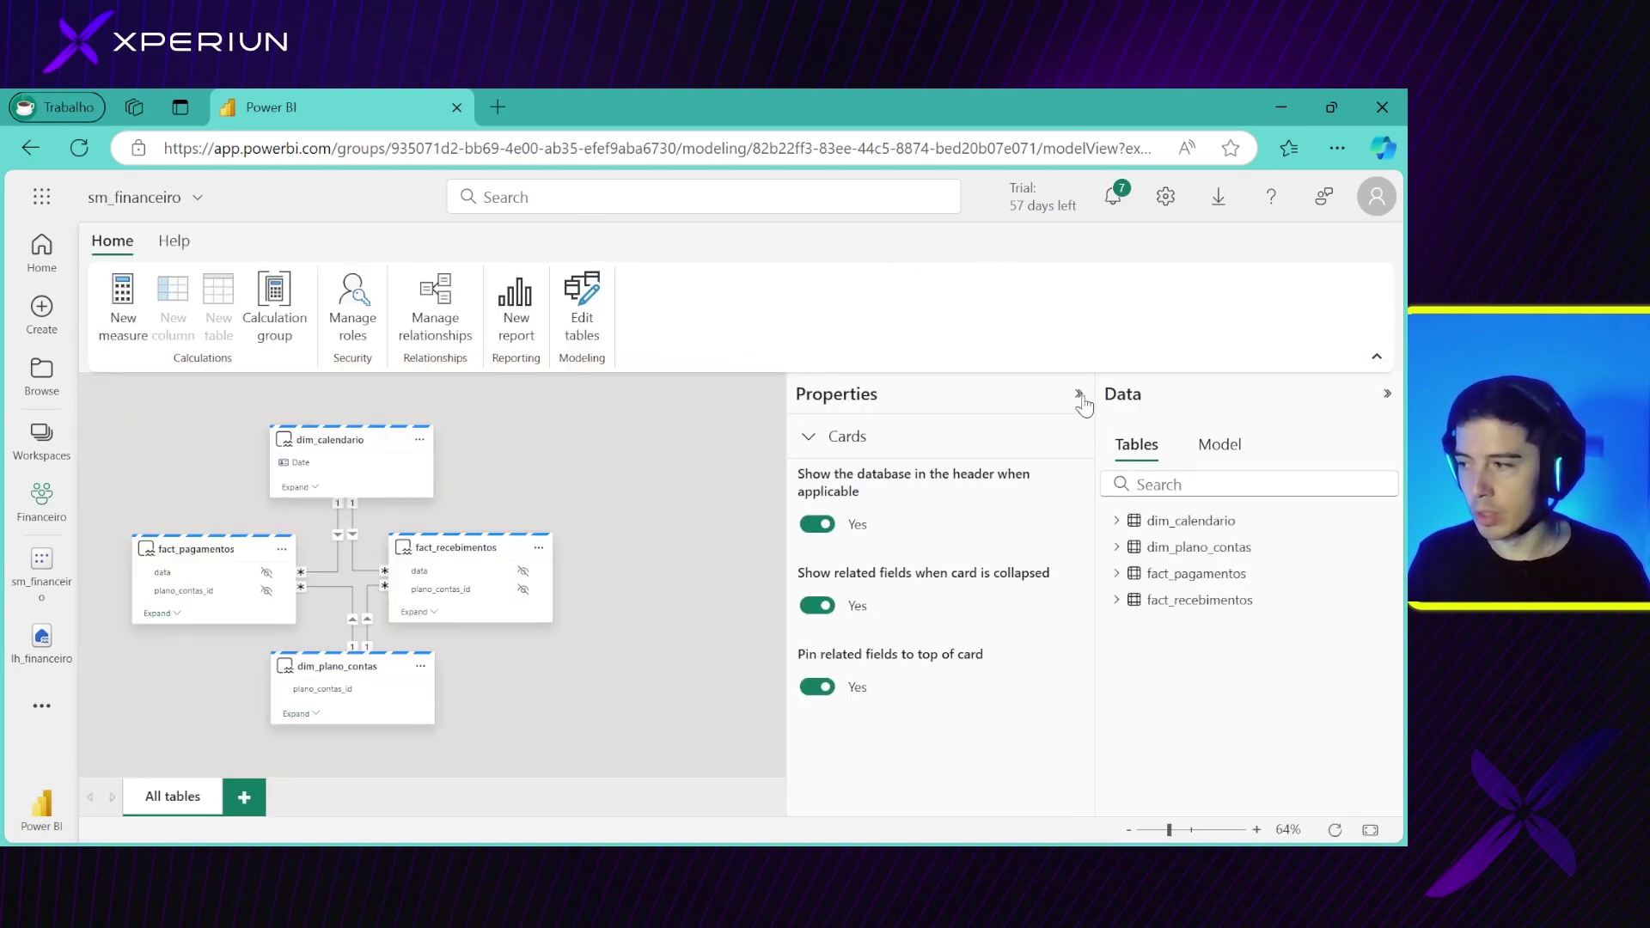
pyautogui.click(1079, 394)
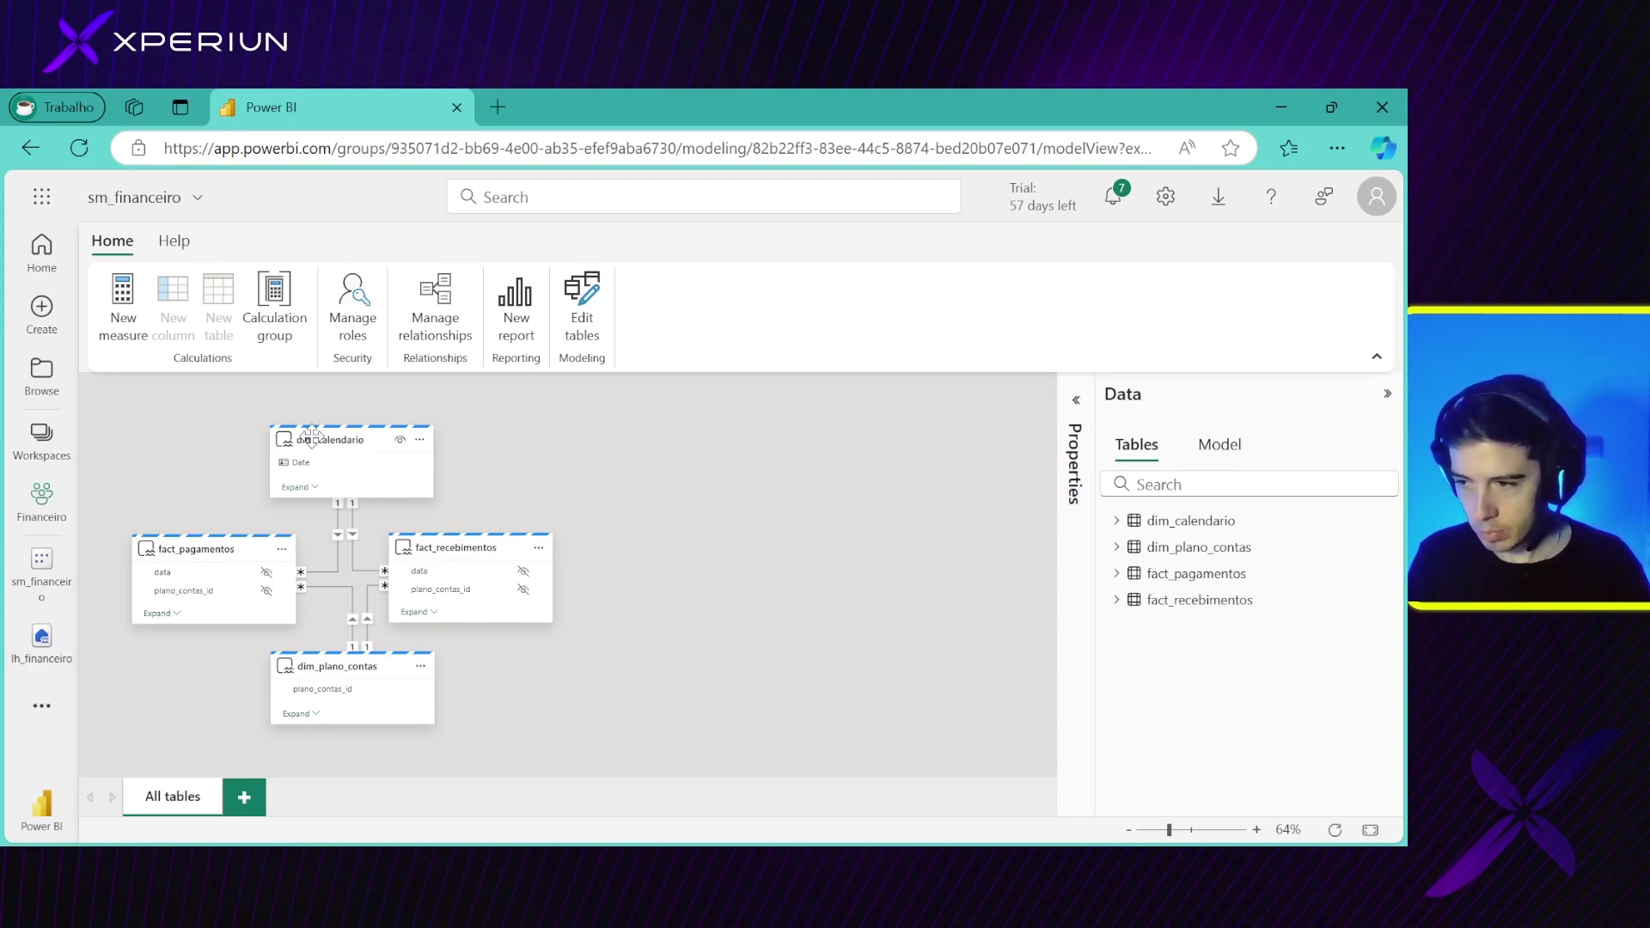
# Examine the dim_calendario, fact_pagamentos and dim_plano_contas tables in the sm_financeiro diagram, including the storage mode of fact_pagamentos
pyautogui.click(296, 468)
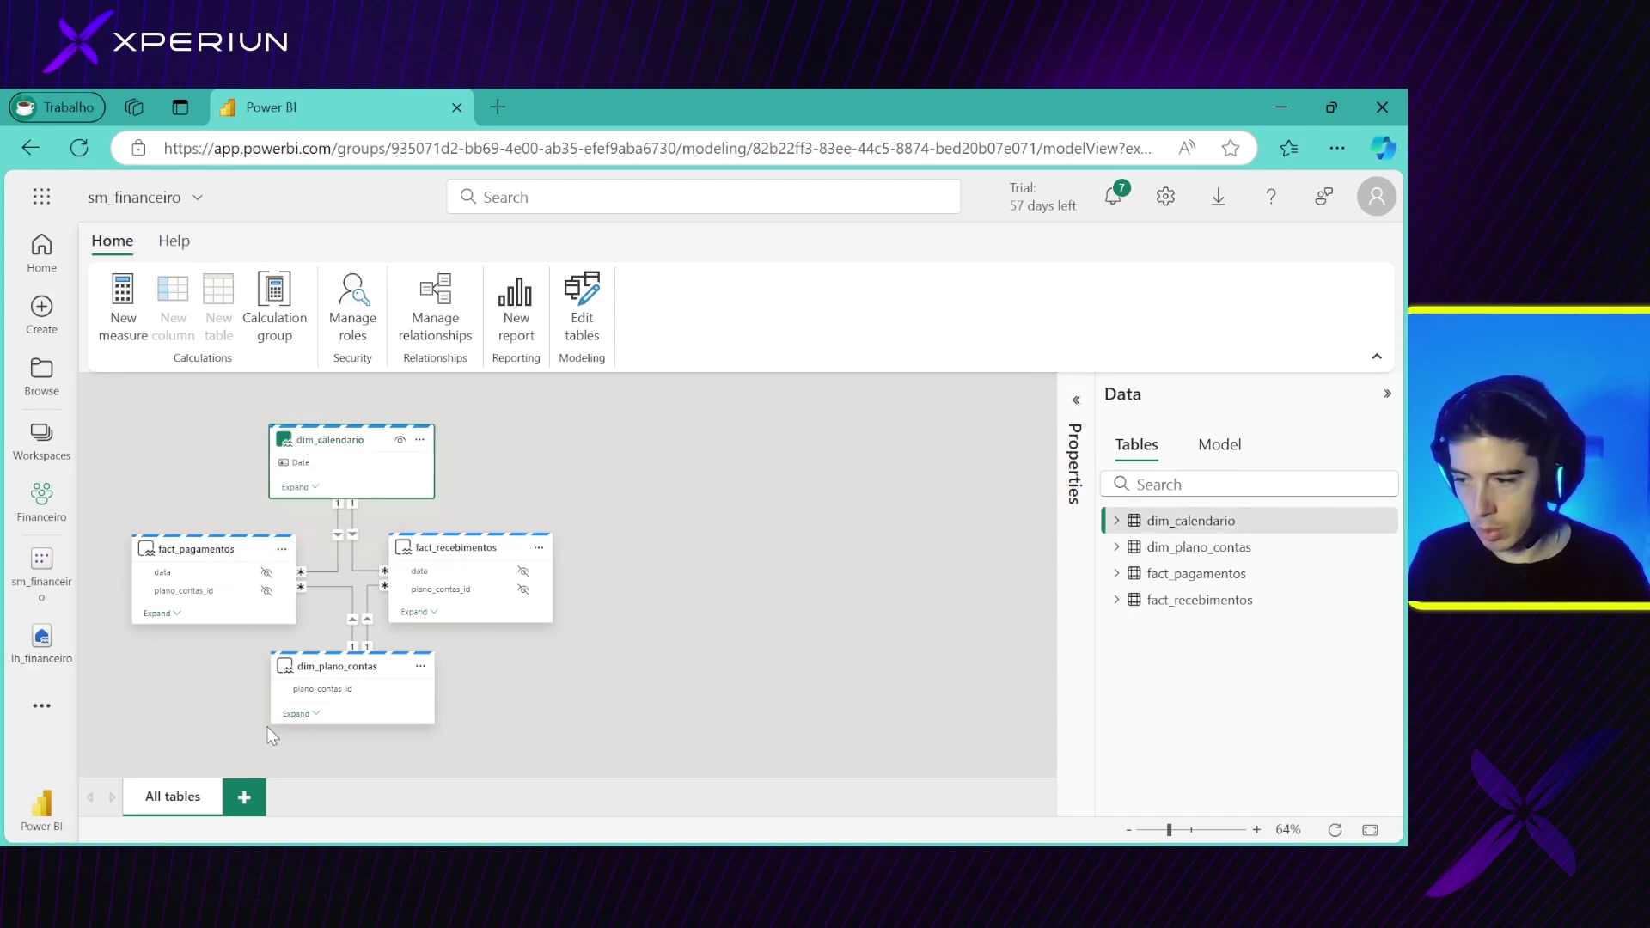
pyautogui.click(208, 557)
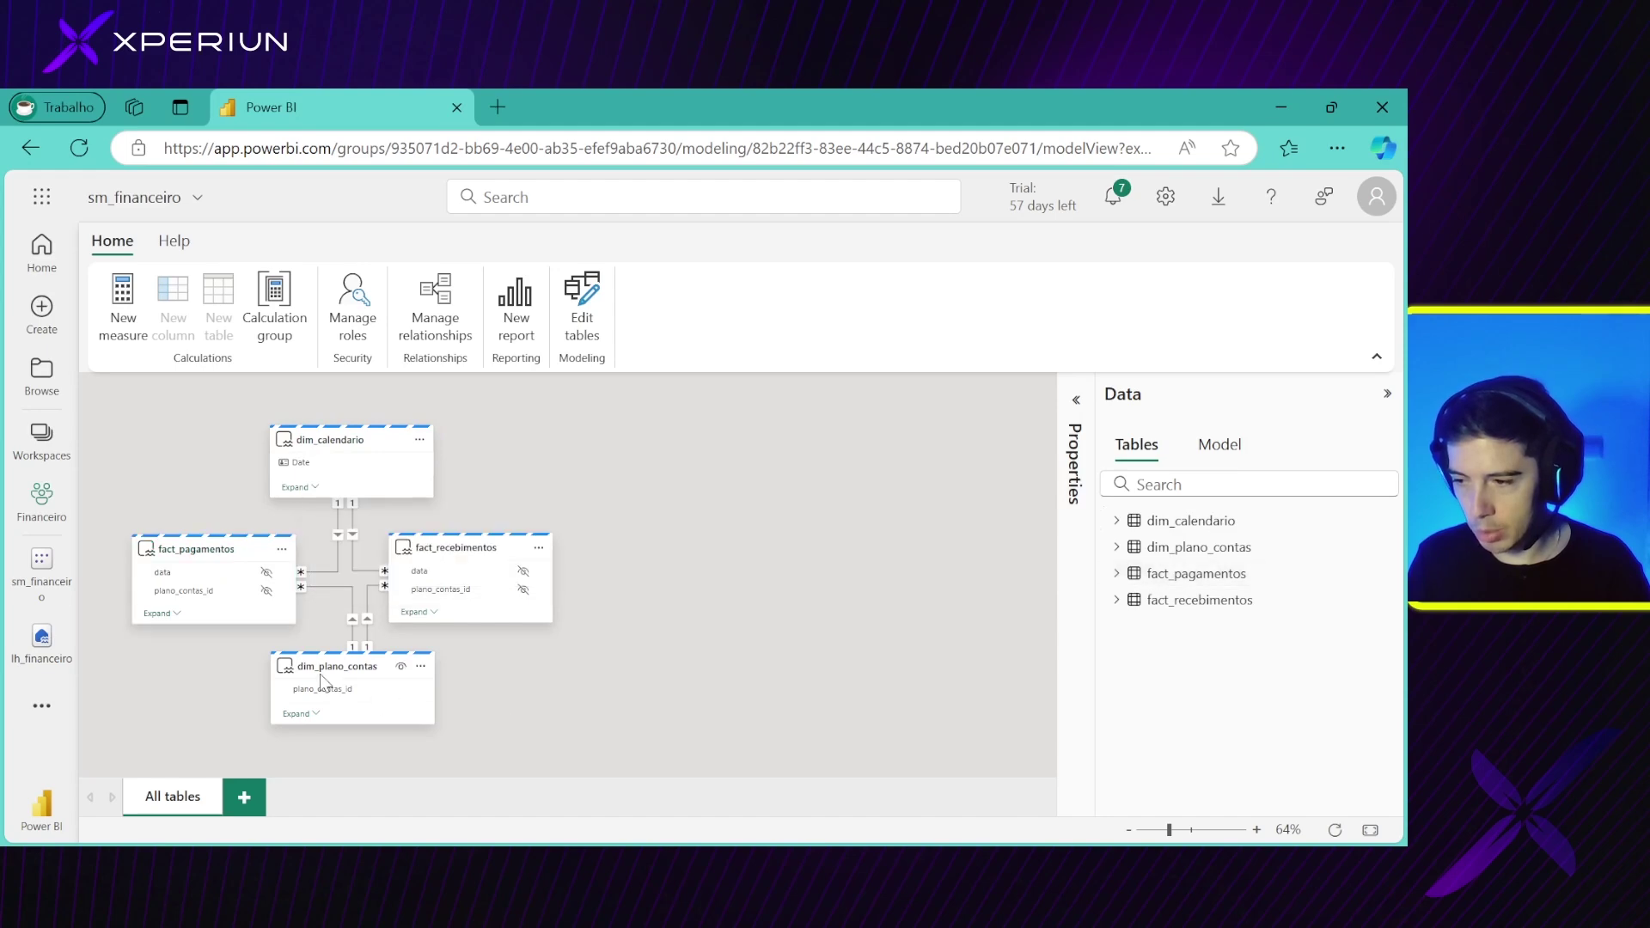
pyautogui.click(344, 692)
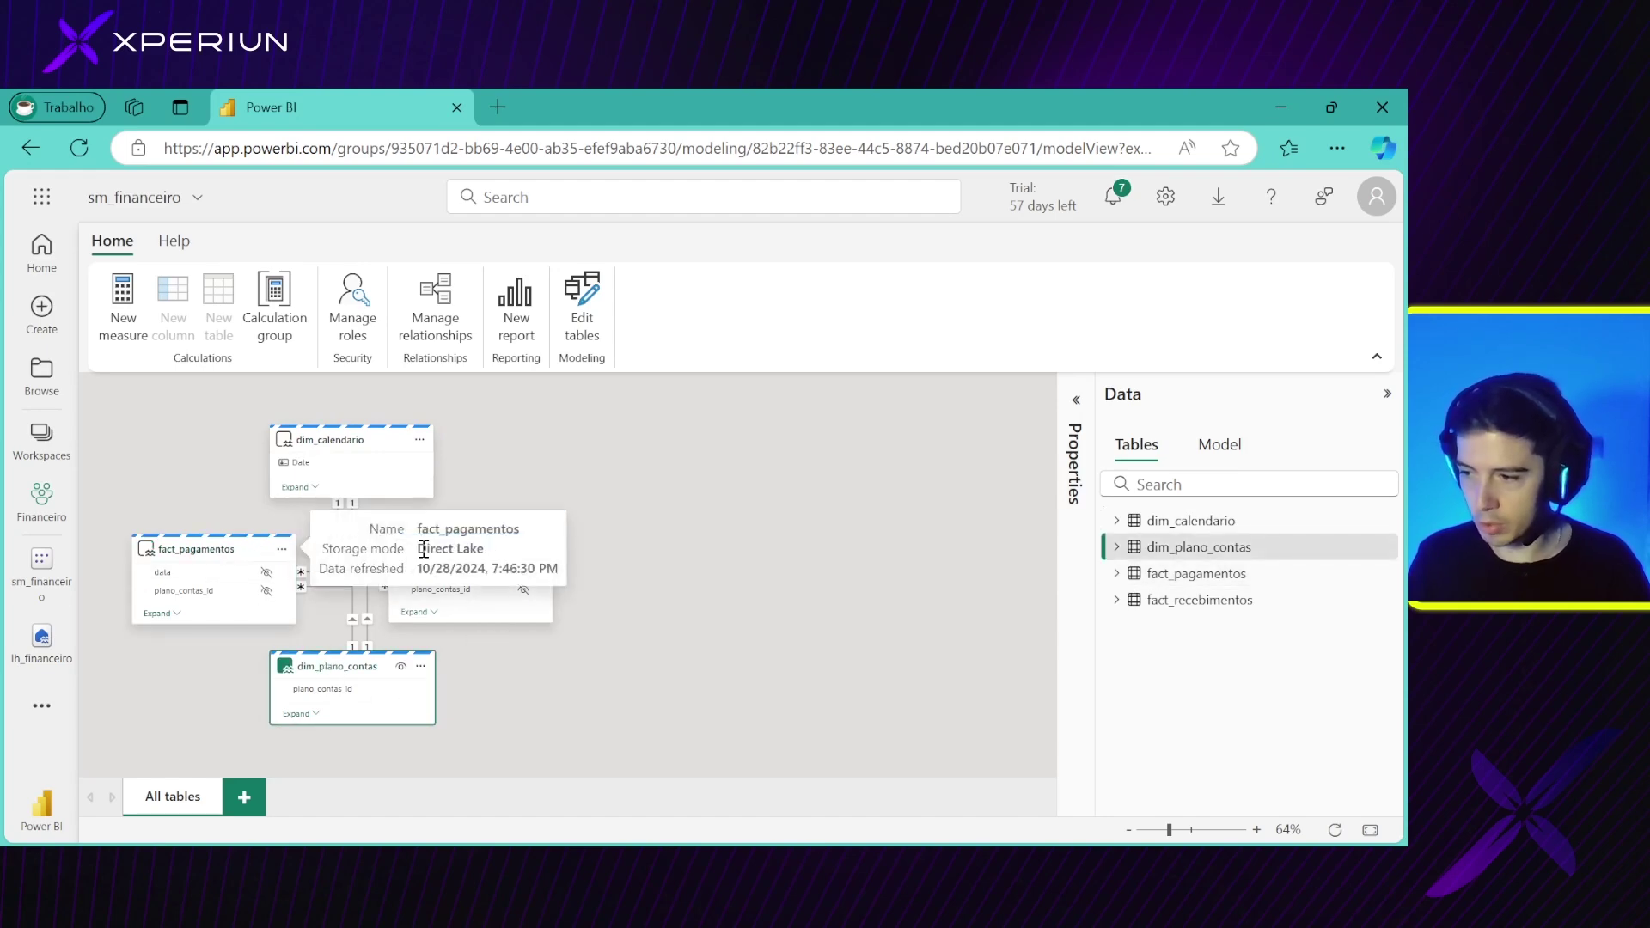
pyautogui.click(623, 705)
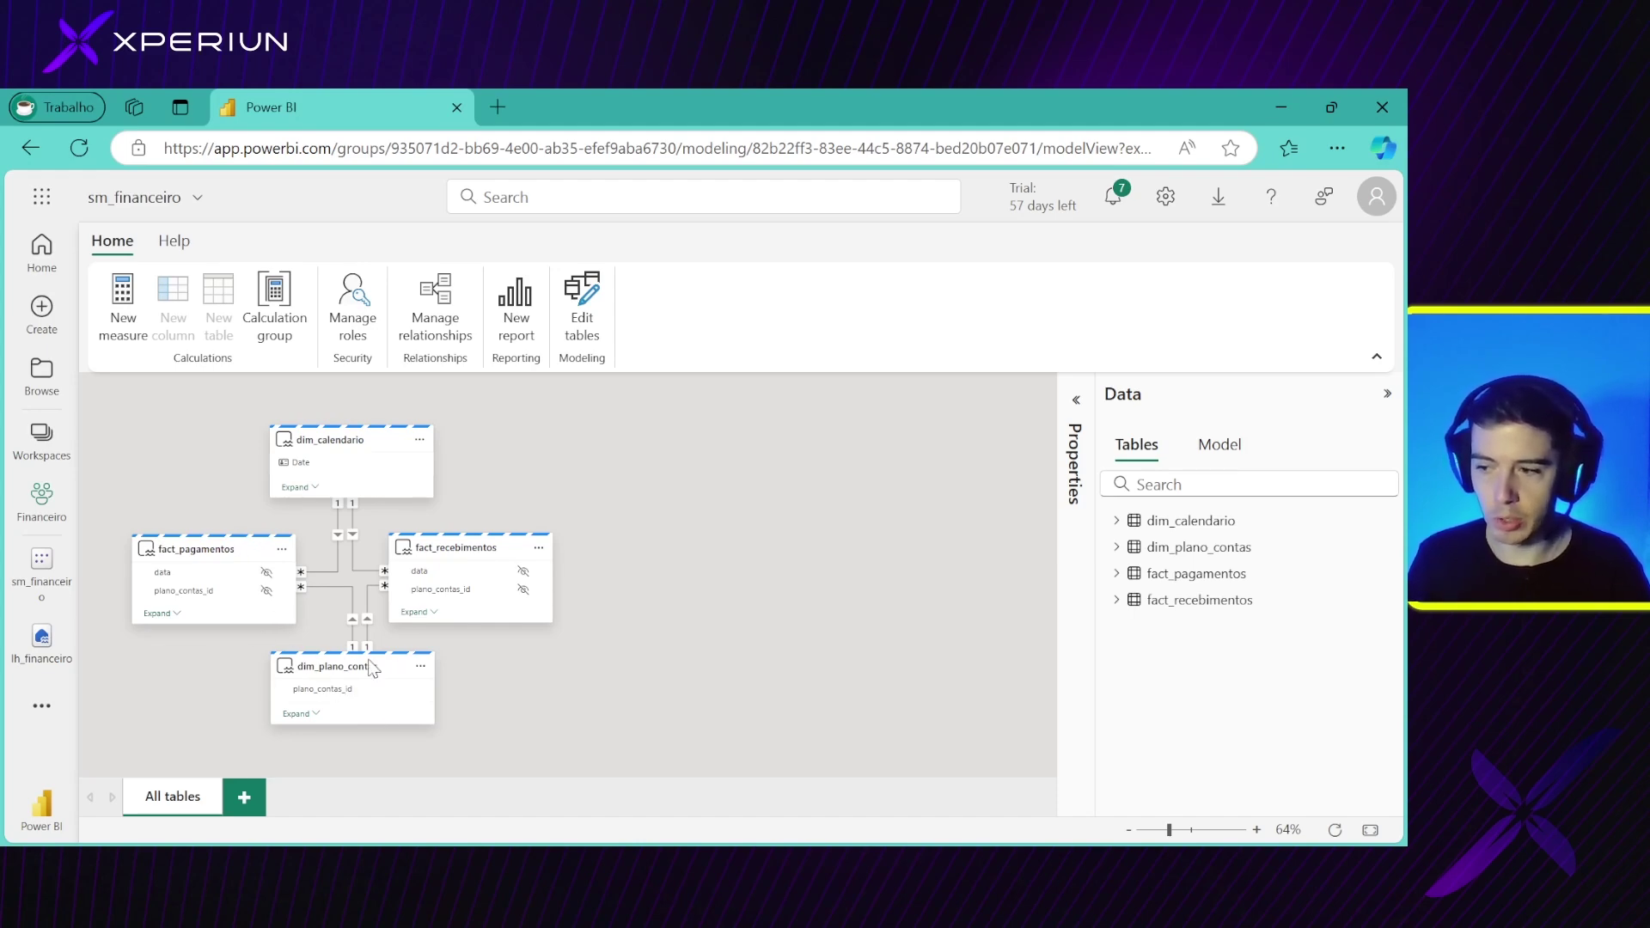
pyautogui.moveTo(375, 666)
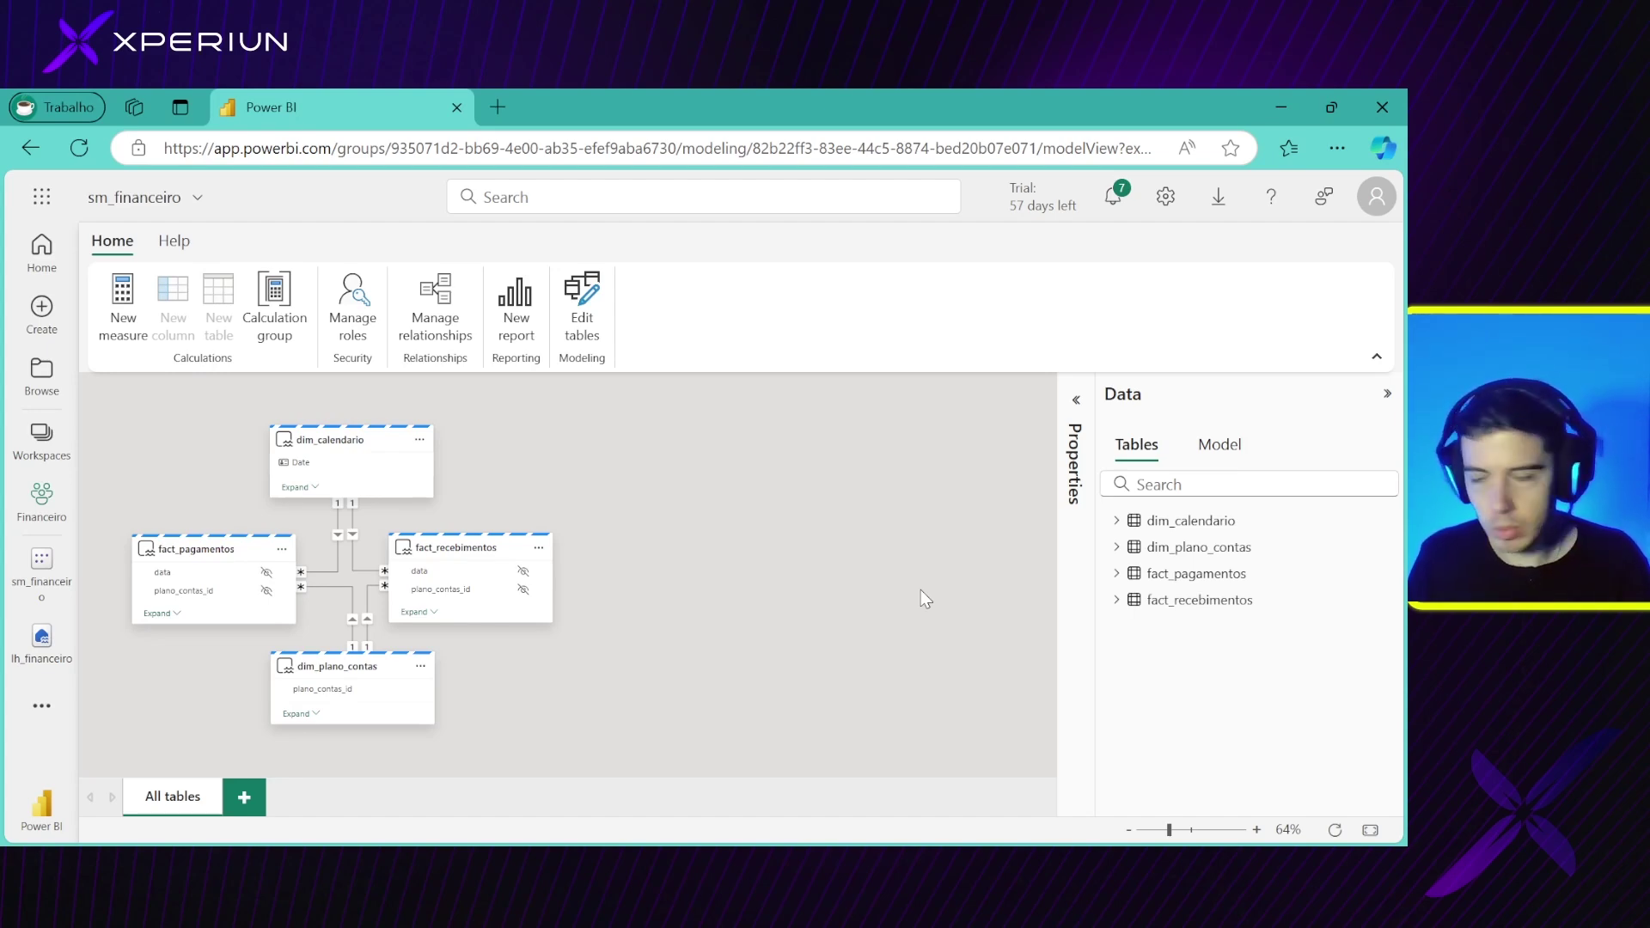
# Examine the columns and measures of fact_recebimentos, including the formula and display folder of the % Lucro measure
pyautogui.click(1126, 605)
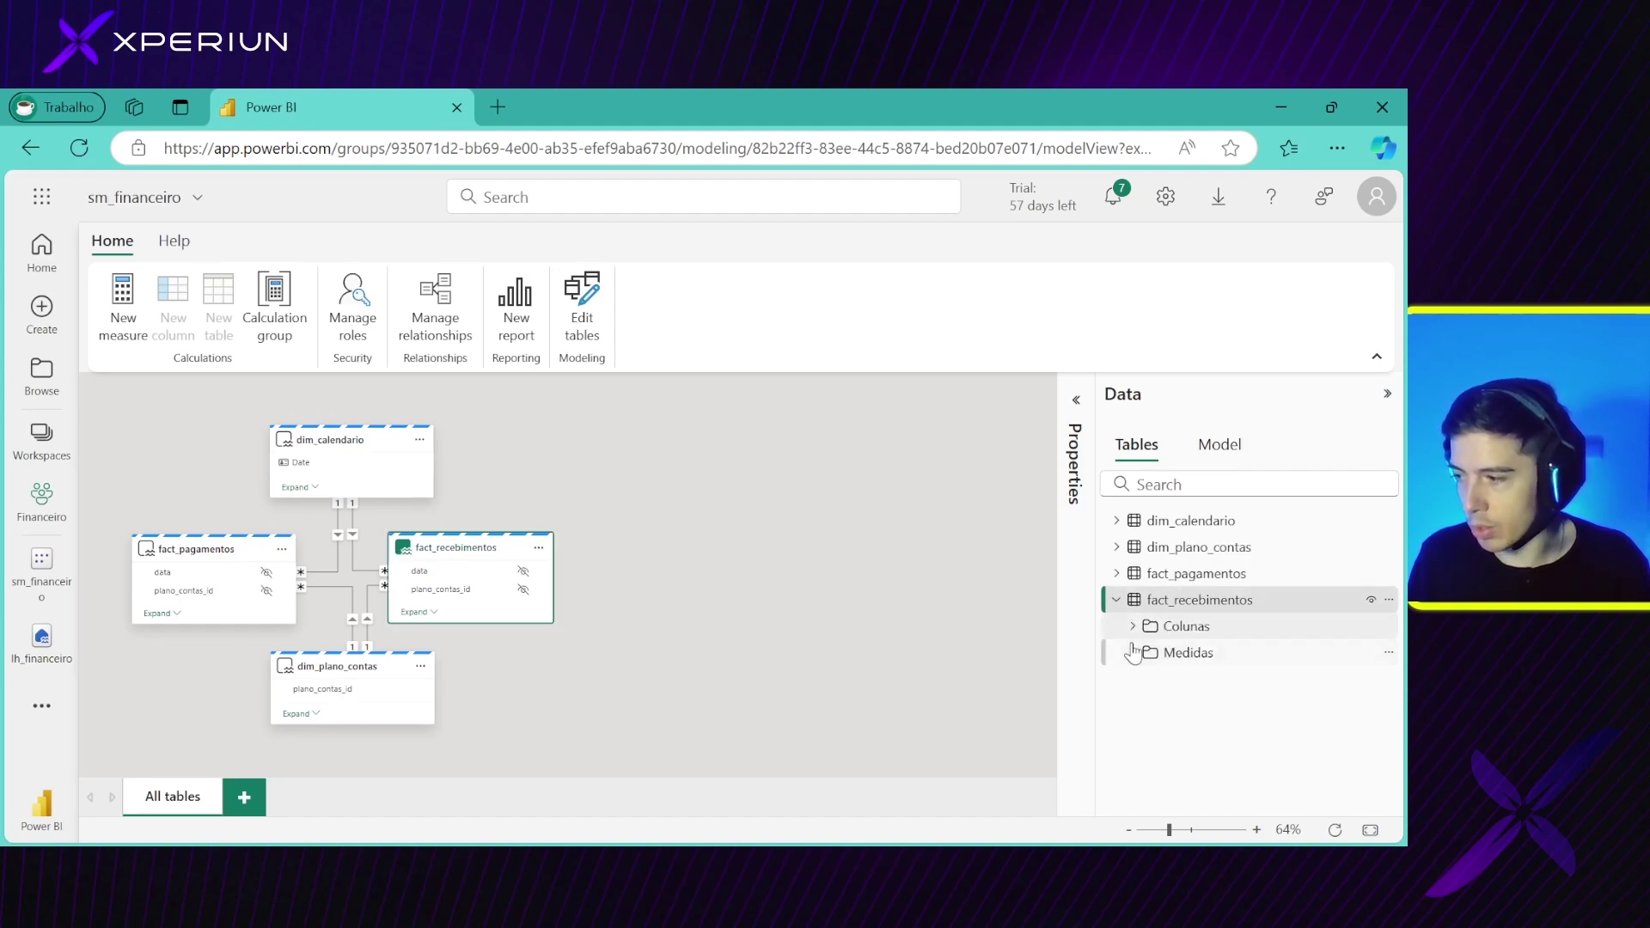
pyautogui.click(1133, 626)
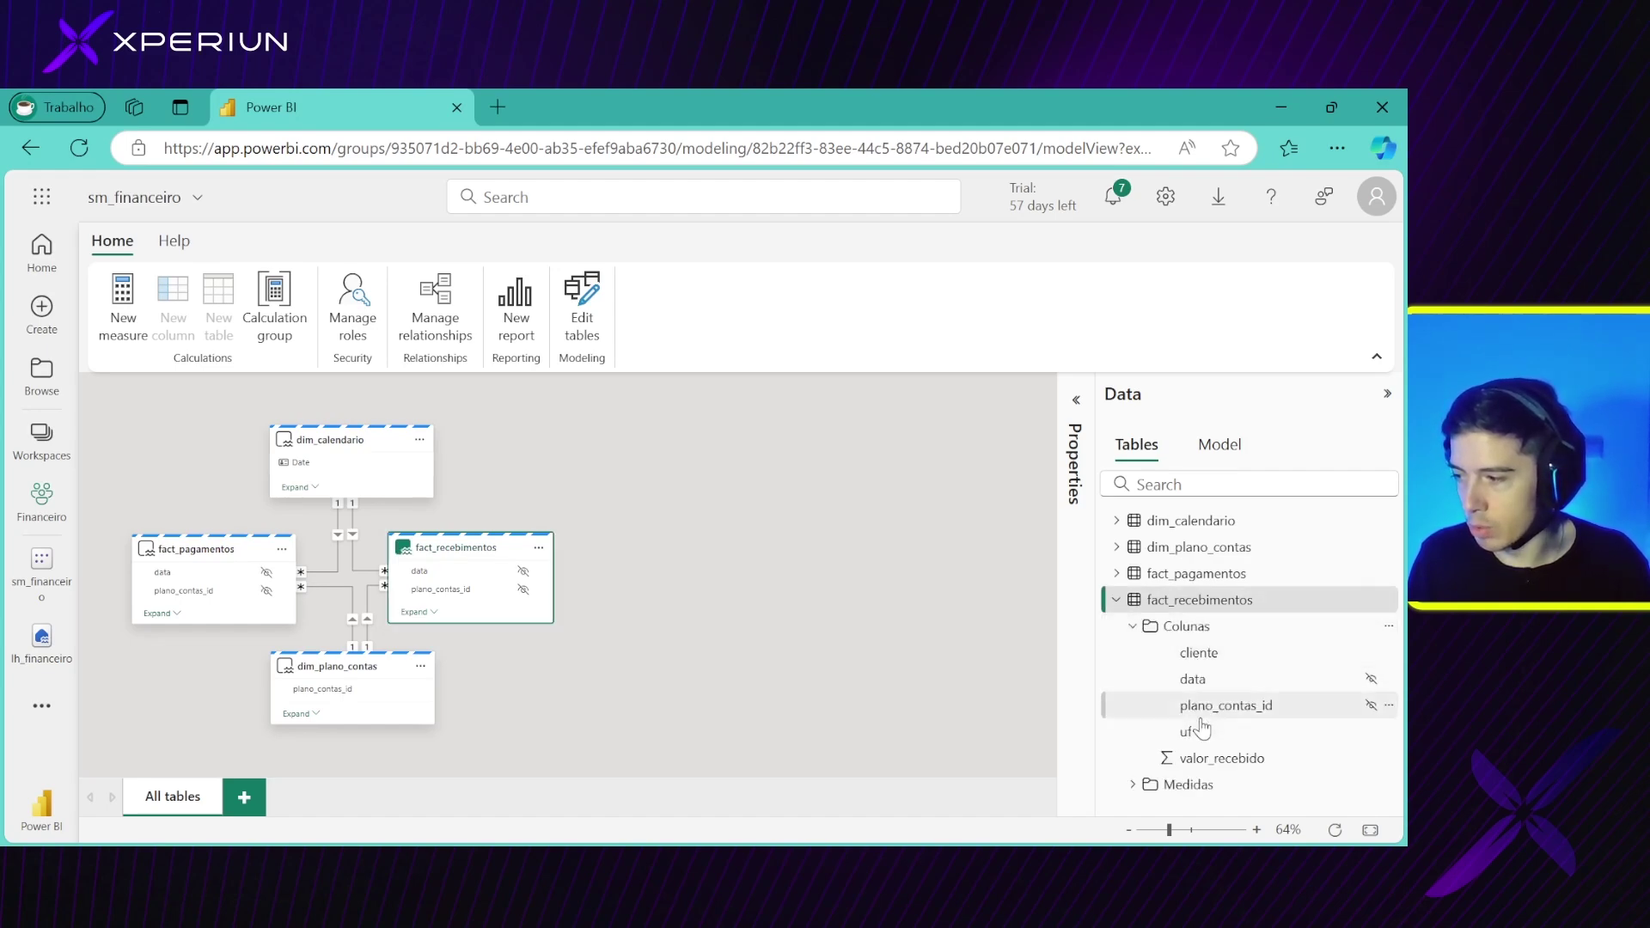
pyautogui.click(1134, 786)
pyautogui.scroll(-2, 1138, 789)
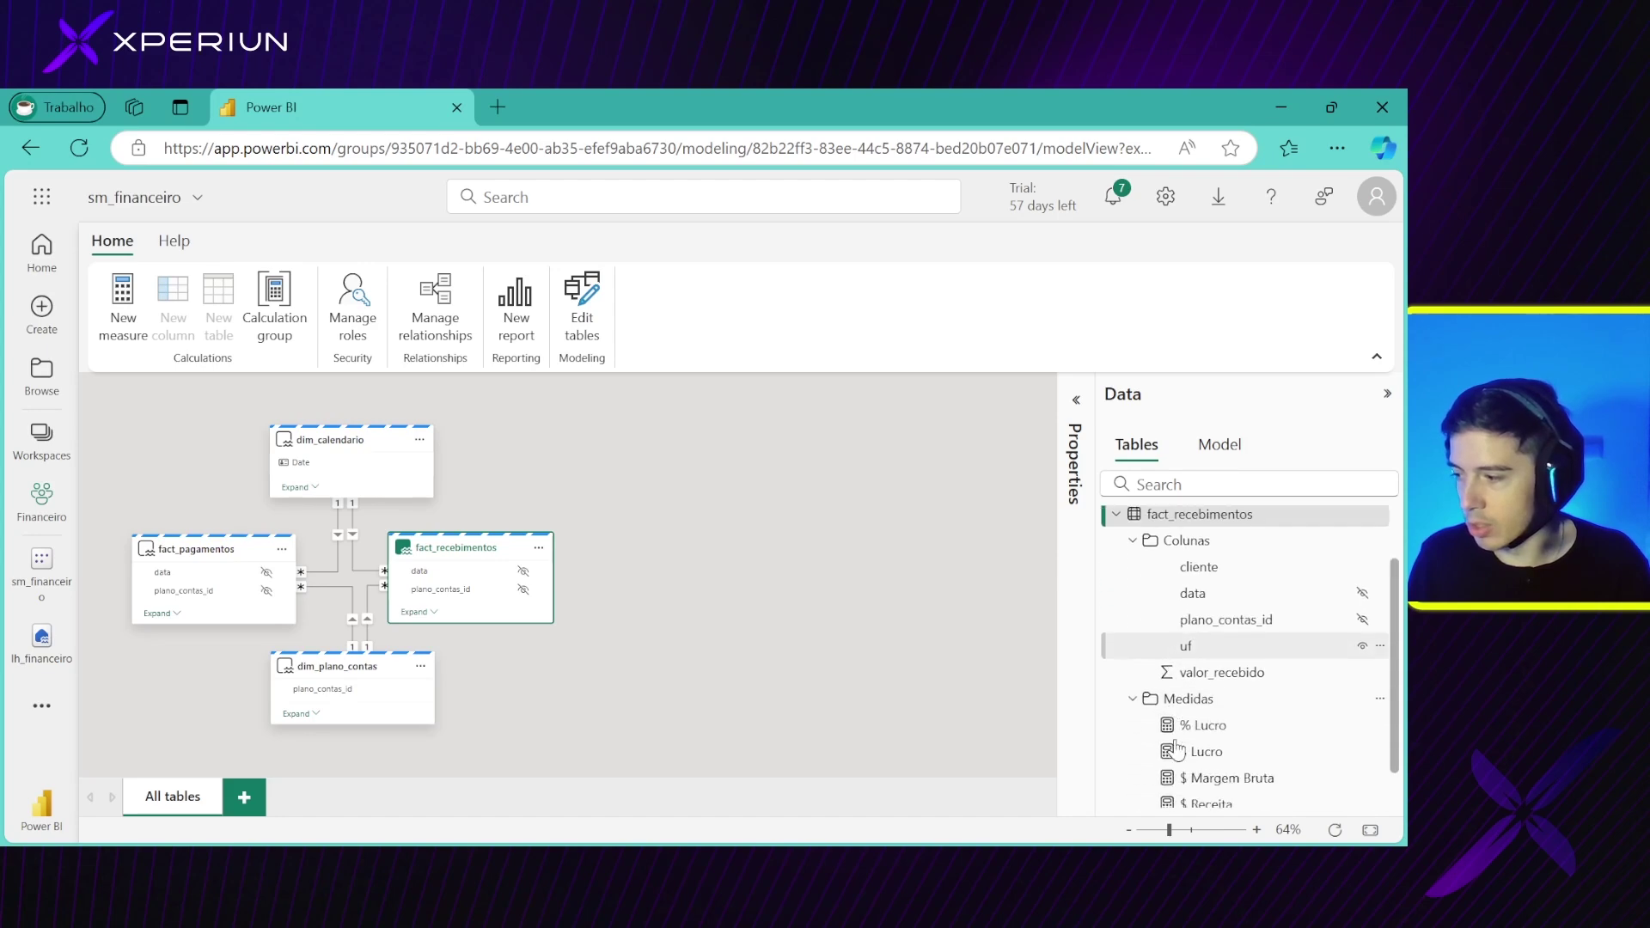
pyautogui.click(1203, 689)
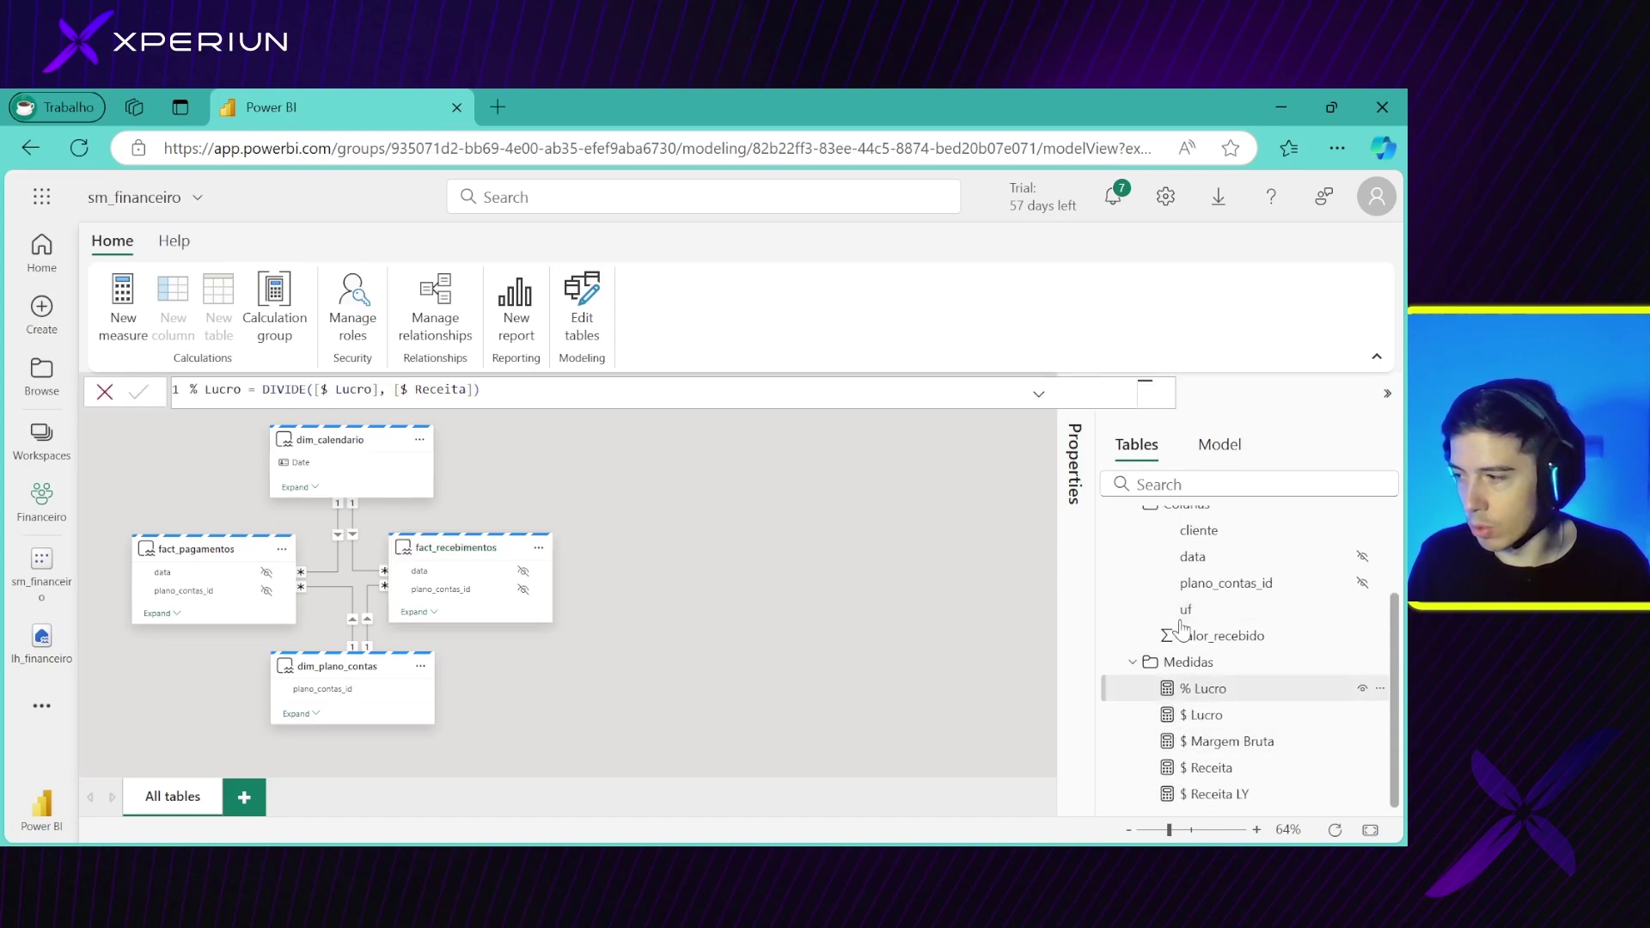
pyautogui.click(1078, 430)
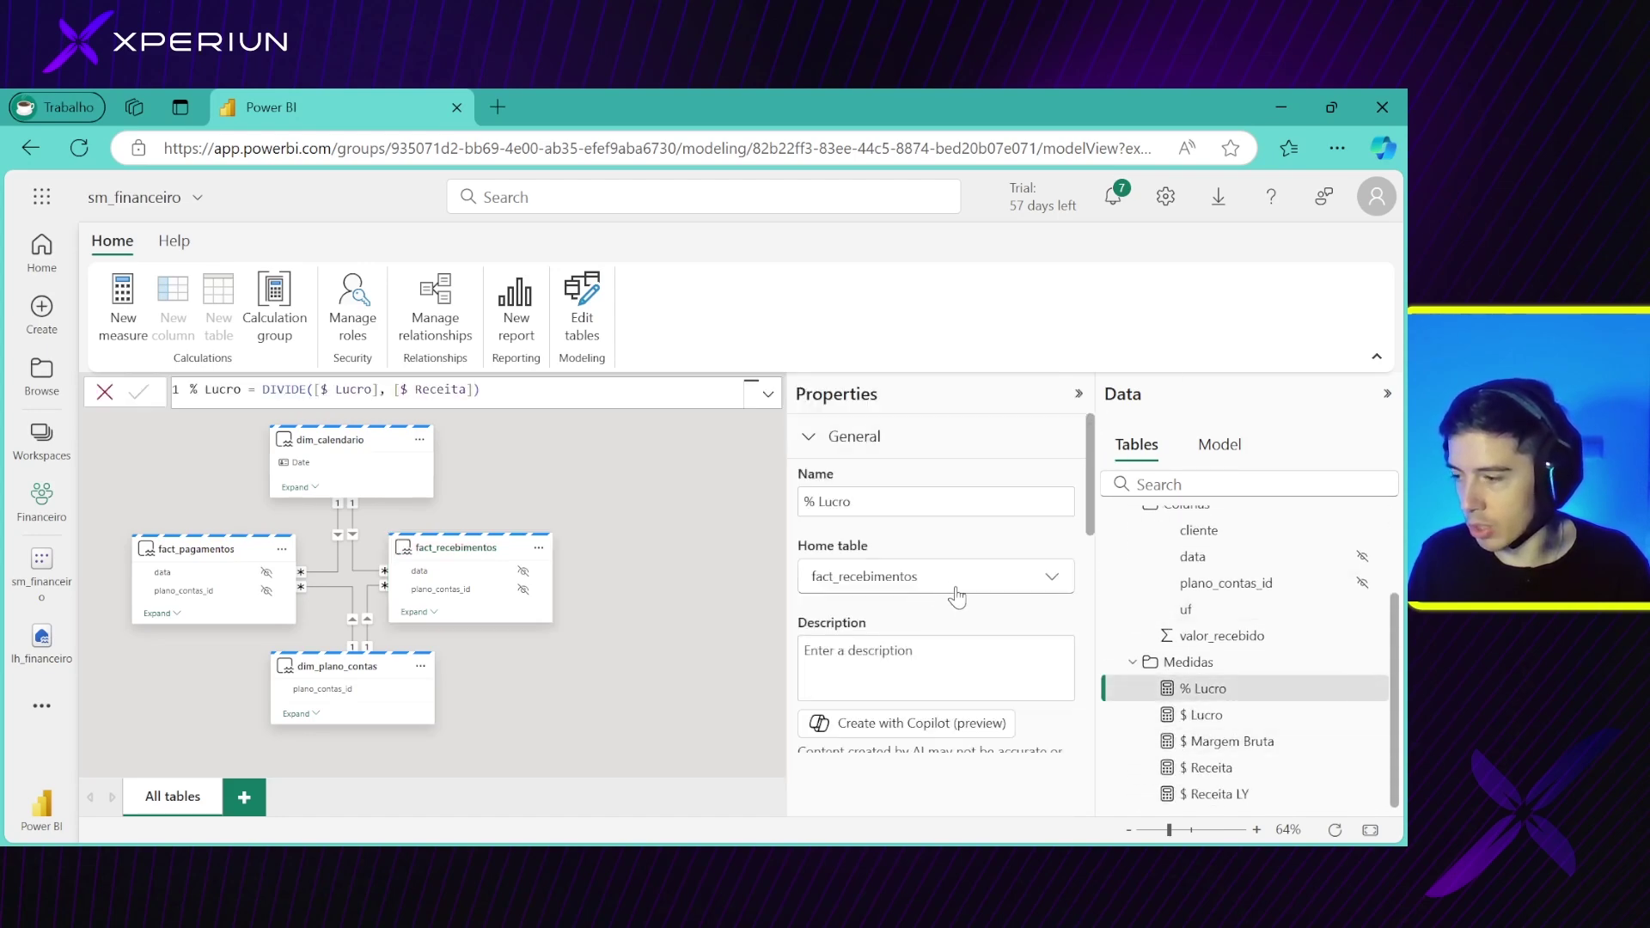
pyautogui.scroll(-2, 821, 615)
pyautogui.scroll(-2, 821, 614)
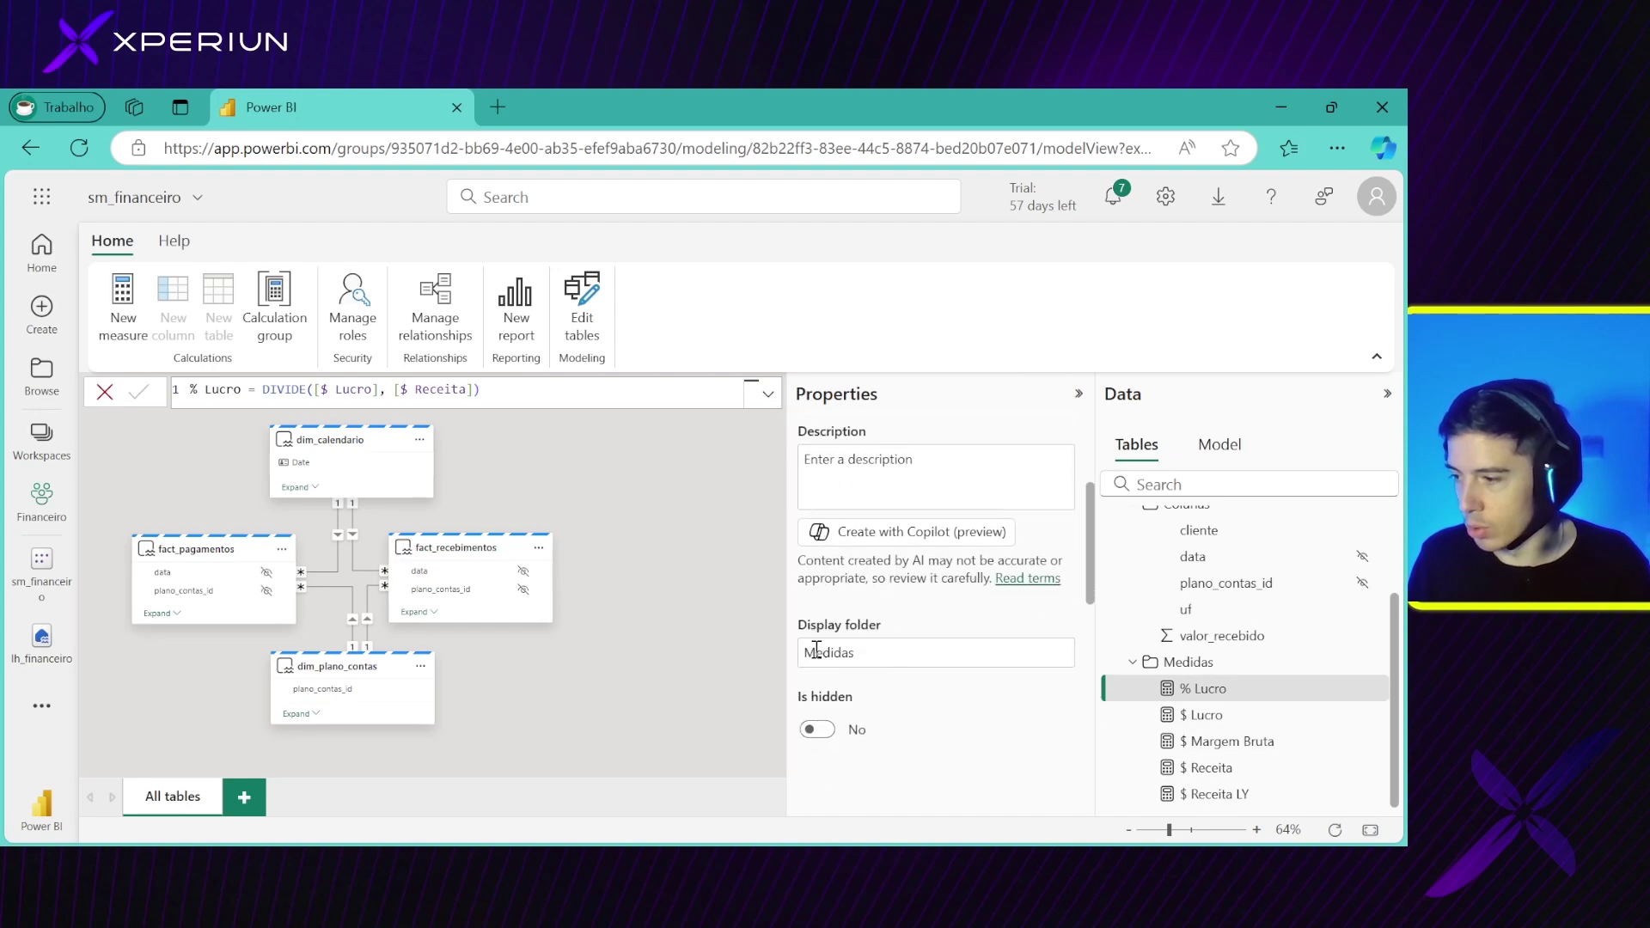
# Review the formulas of $ Lucro, $ Margem Bruta, $ Receita and $ Receita LY, and collapse the fact_recebimentos table
pyautogui.click(1263, 721)
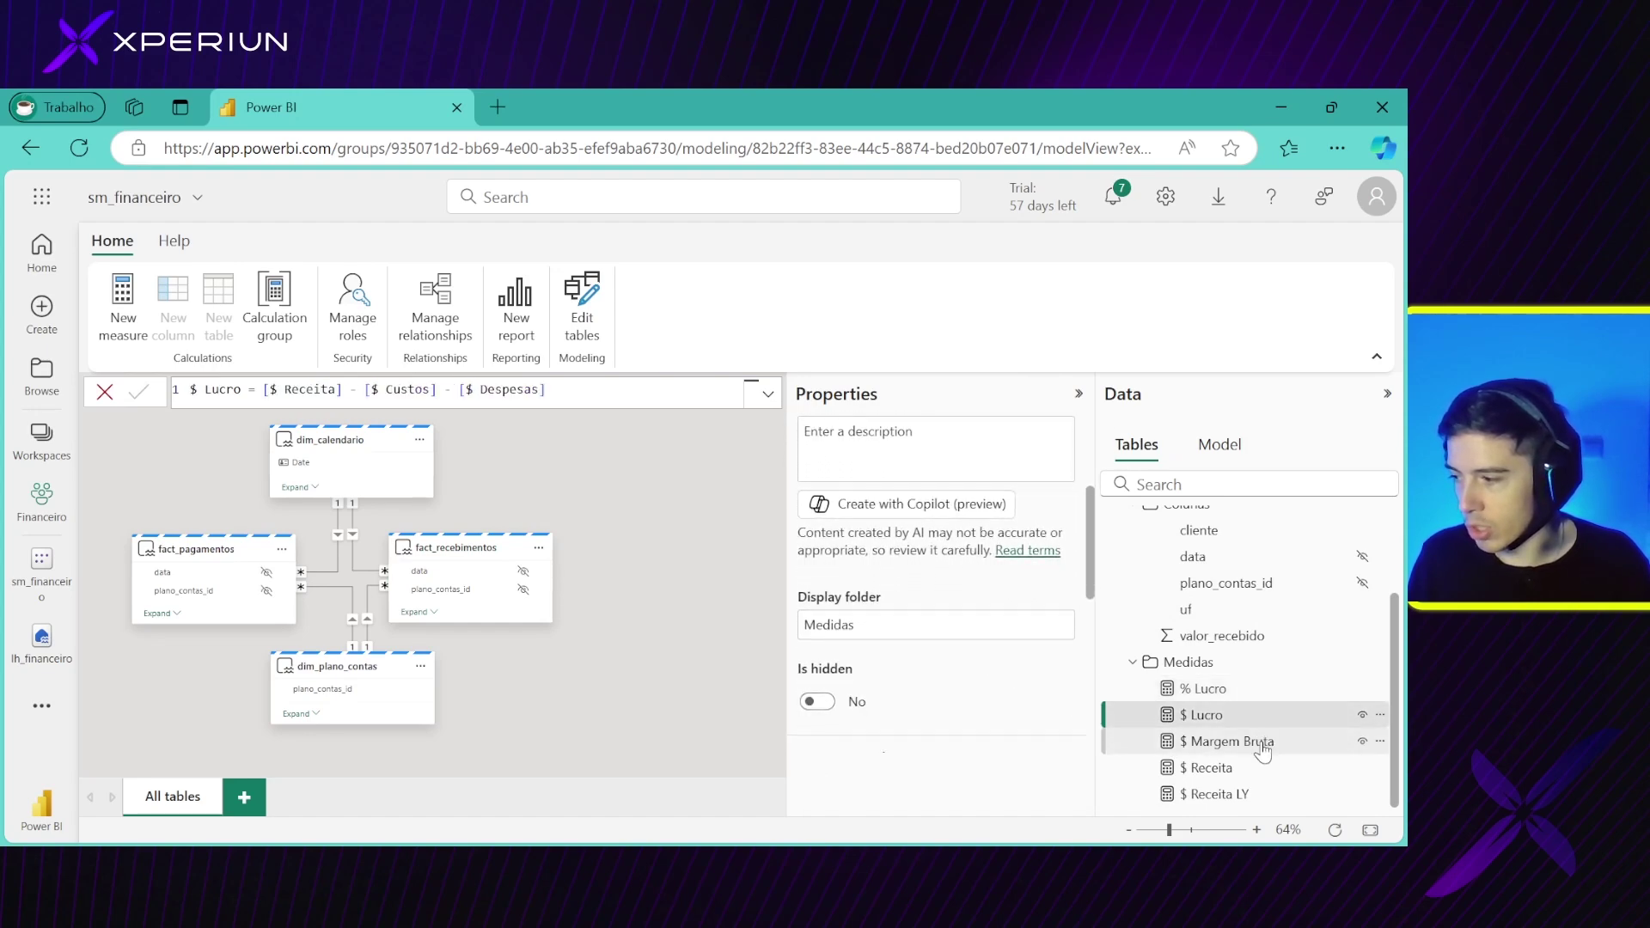
pyautogui.click(1259, 742)
pyautogui.click(1258, 769)
pyautogui.click(1257, 794)
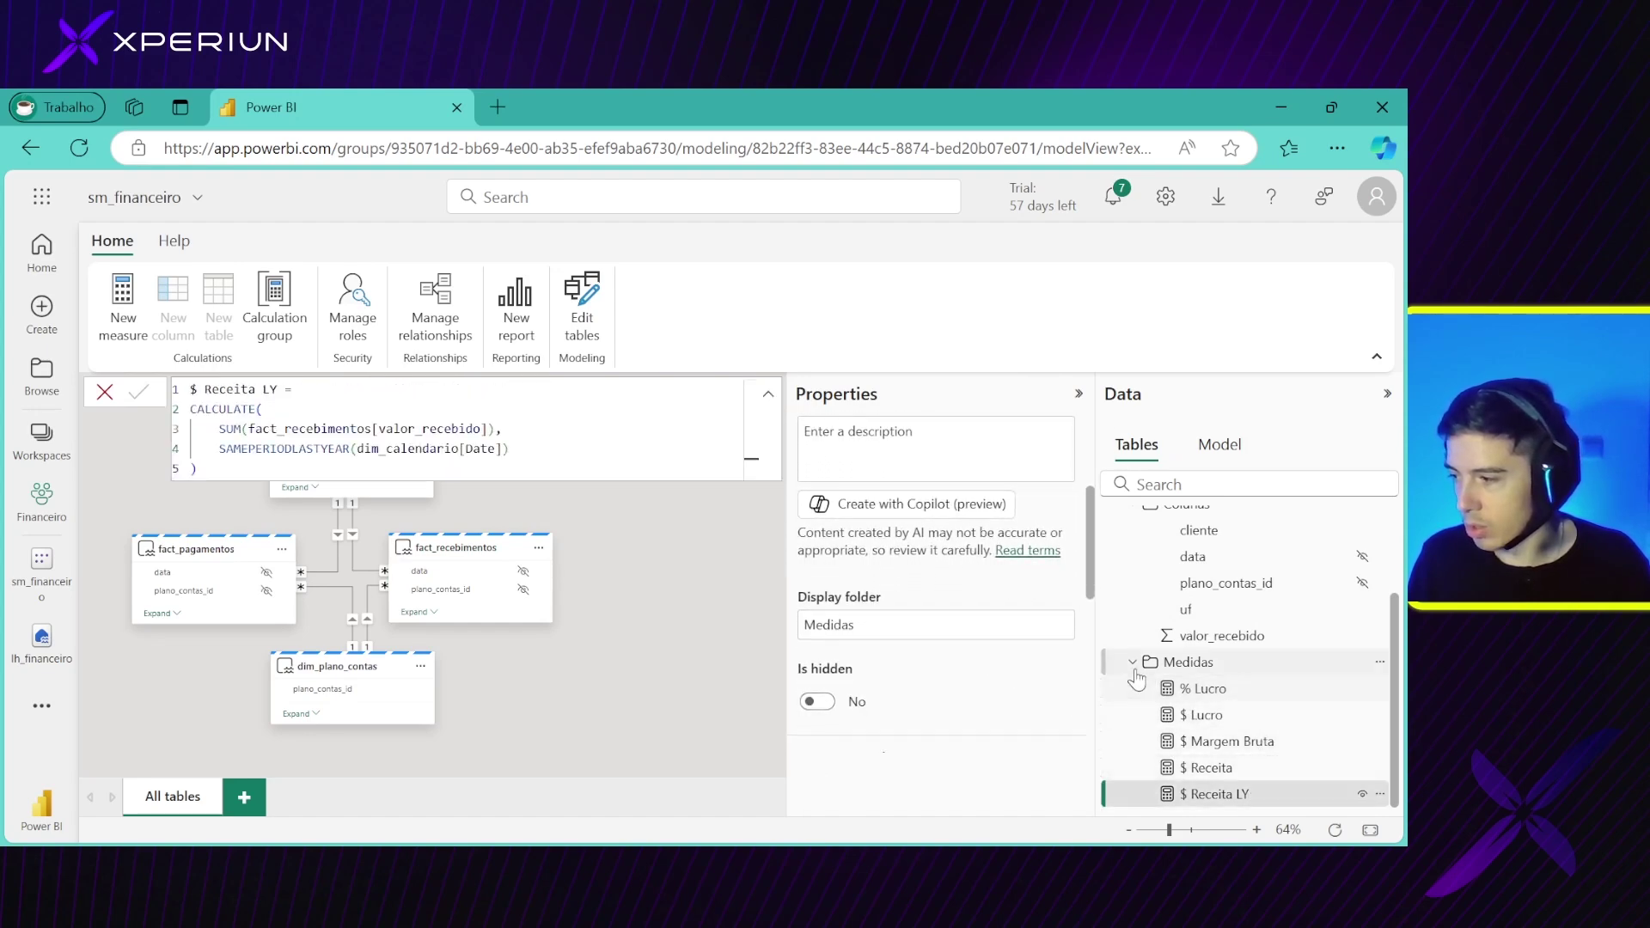
pyautogui.click(1133, 662)
pyautogui.click(1117, 600)
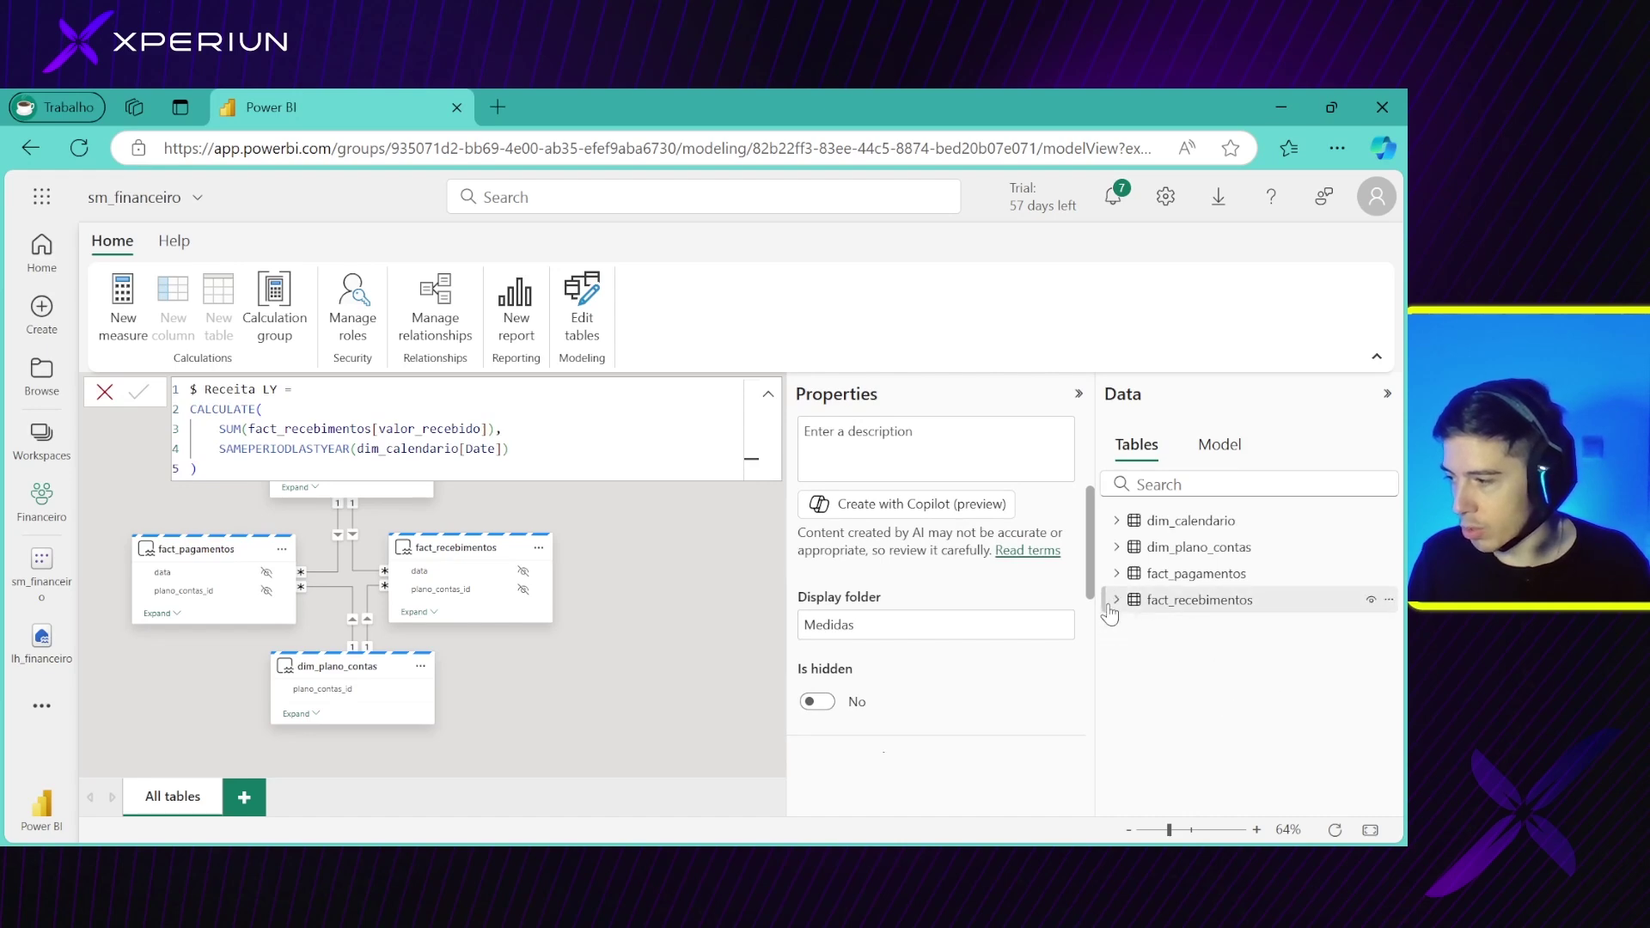
# Look through the columns and measures of the fact_pagamentos table, and collapse it again
pyautogui.click(1117, 573)
pyautogui.click(1133, 627)
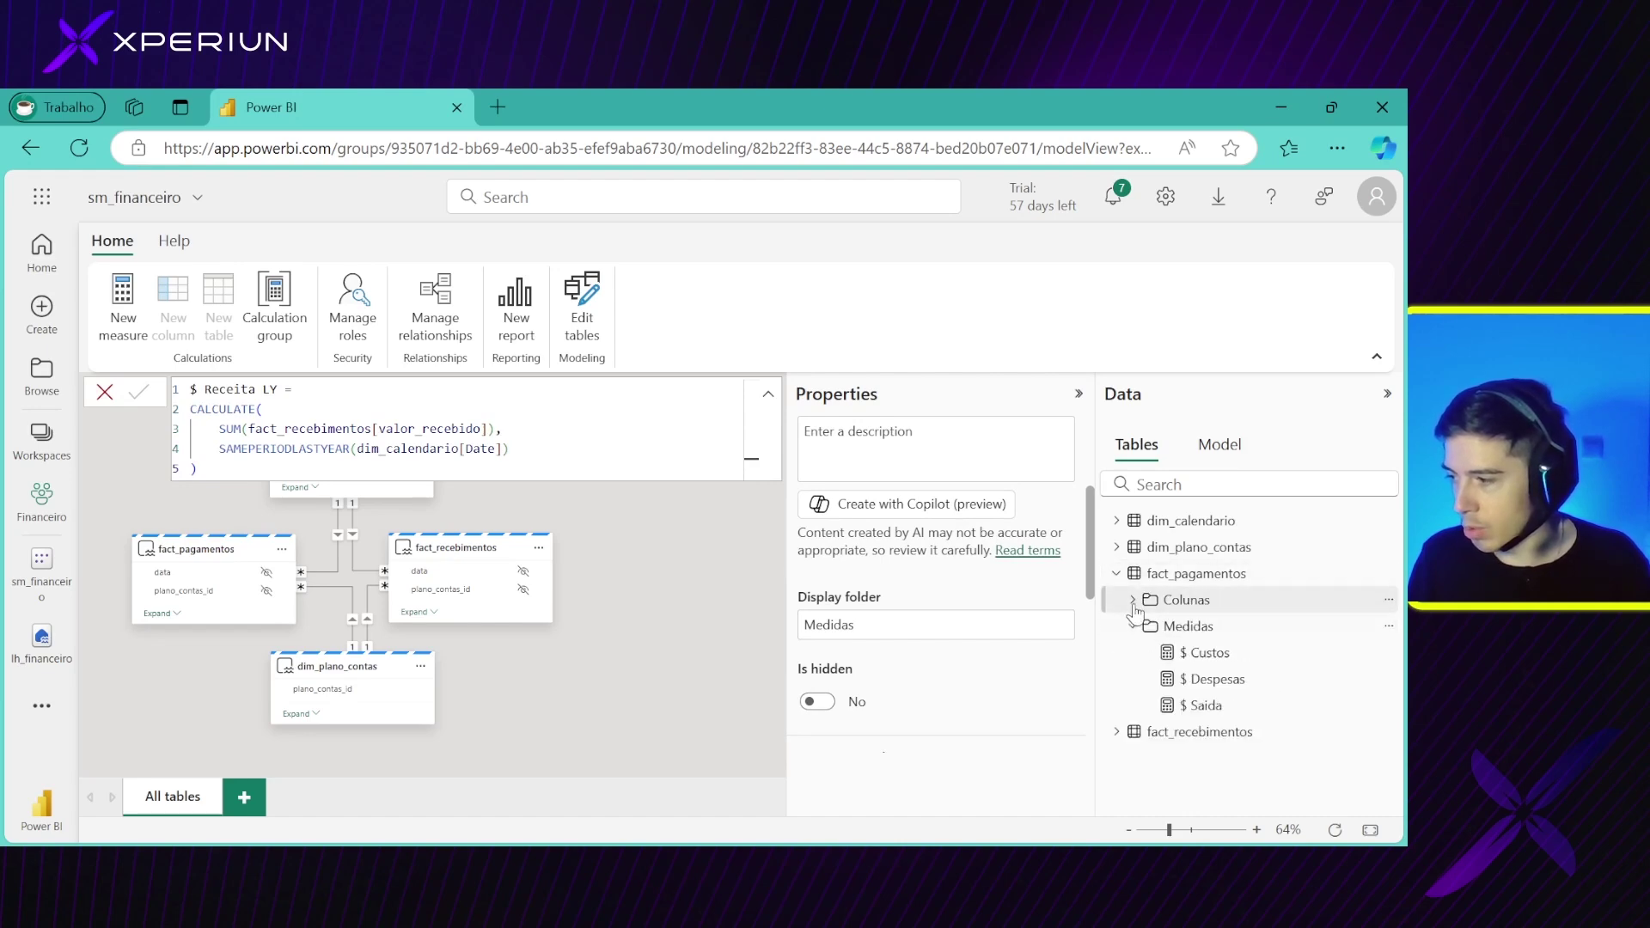
pyautogui.click(1133, 600)
pyautogui.click(1132, 600)
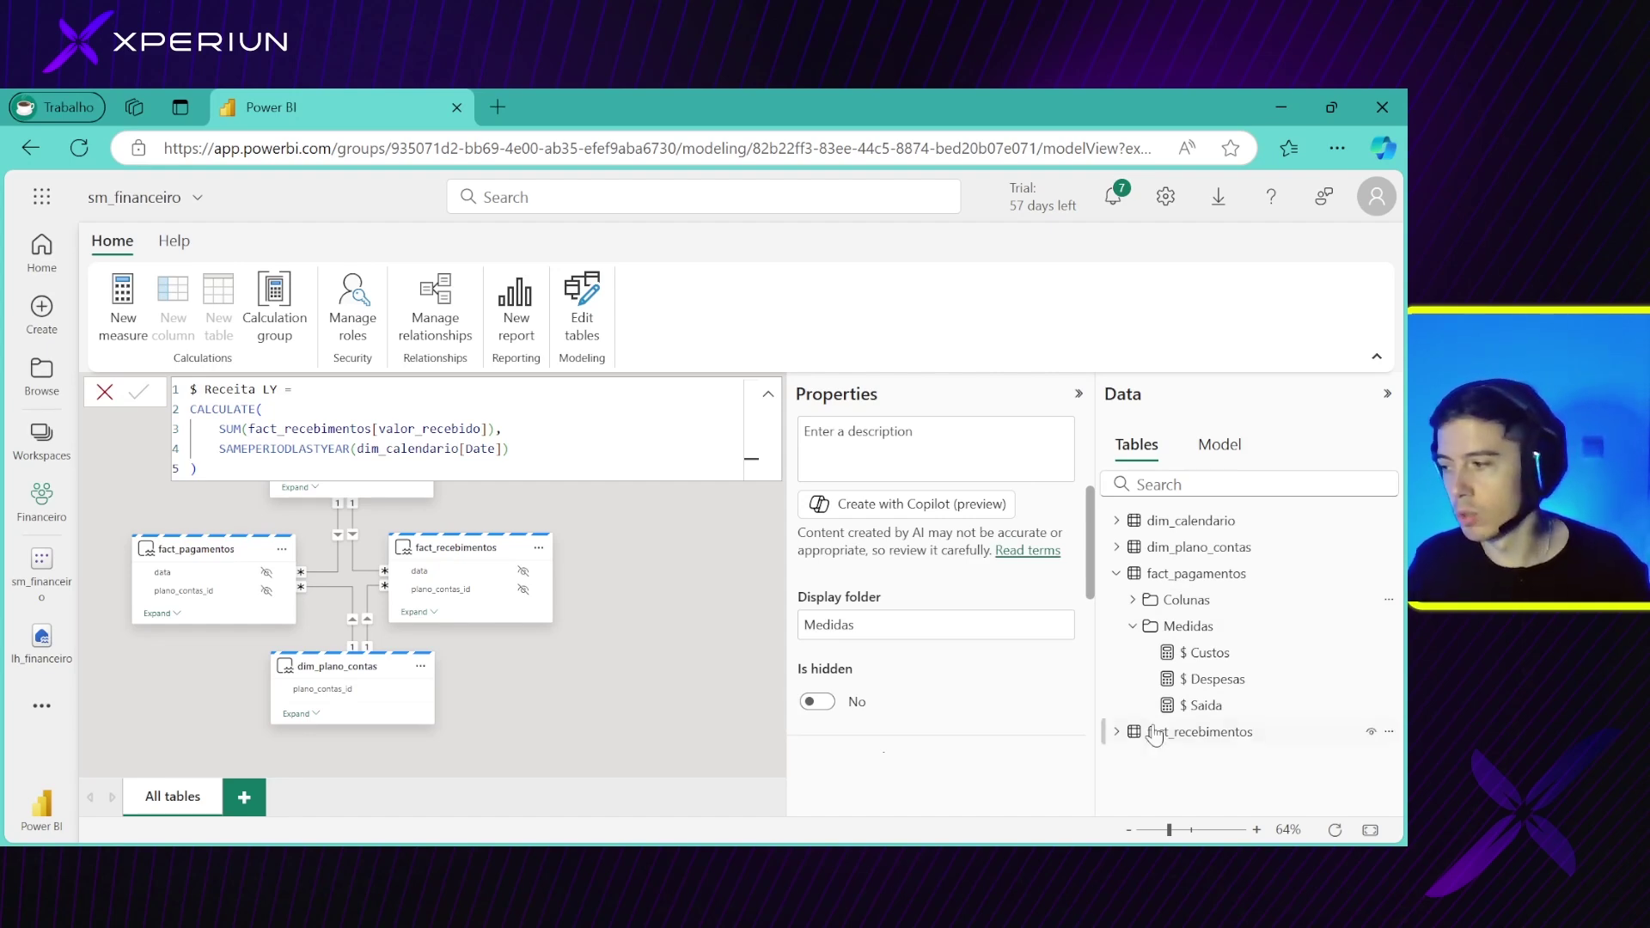
pyautogui.click(1134, 628)
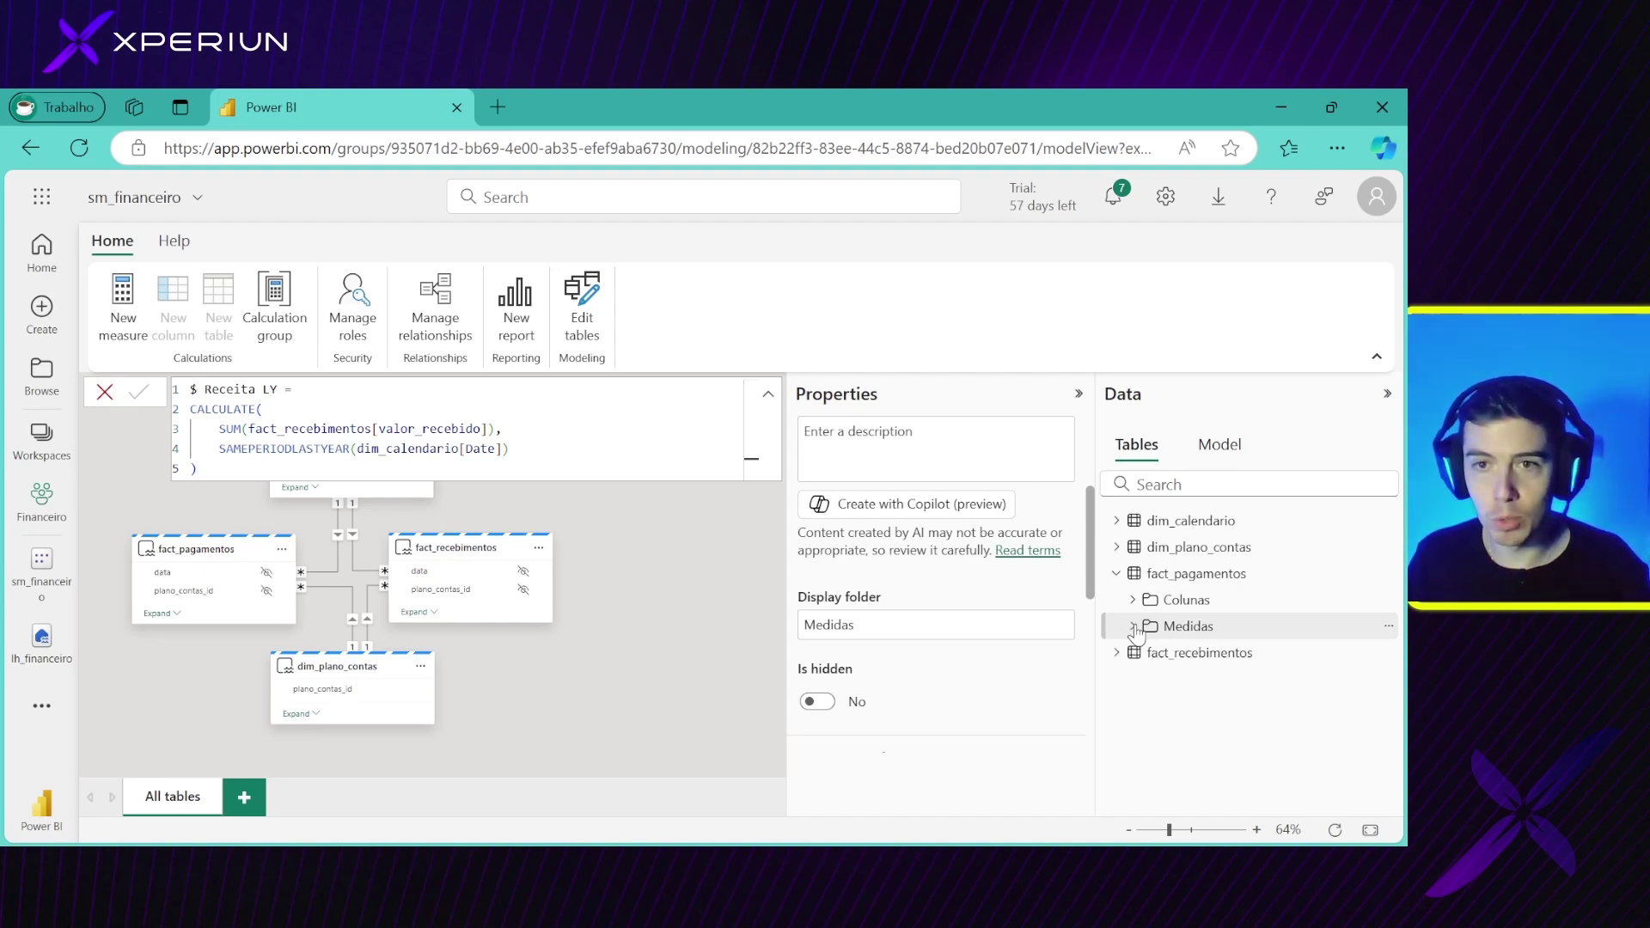
pyautogui.click(1116, 574)
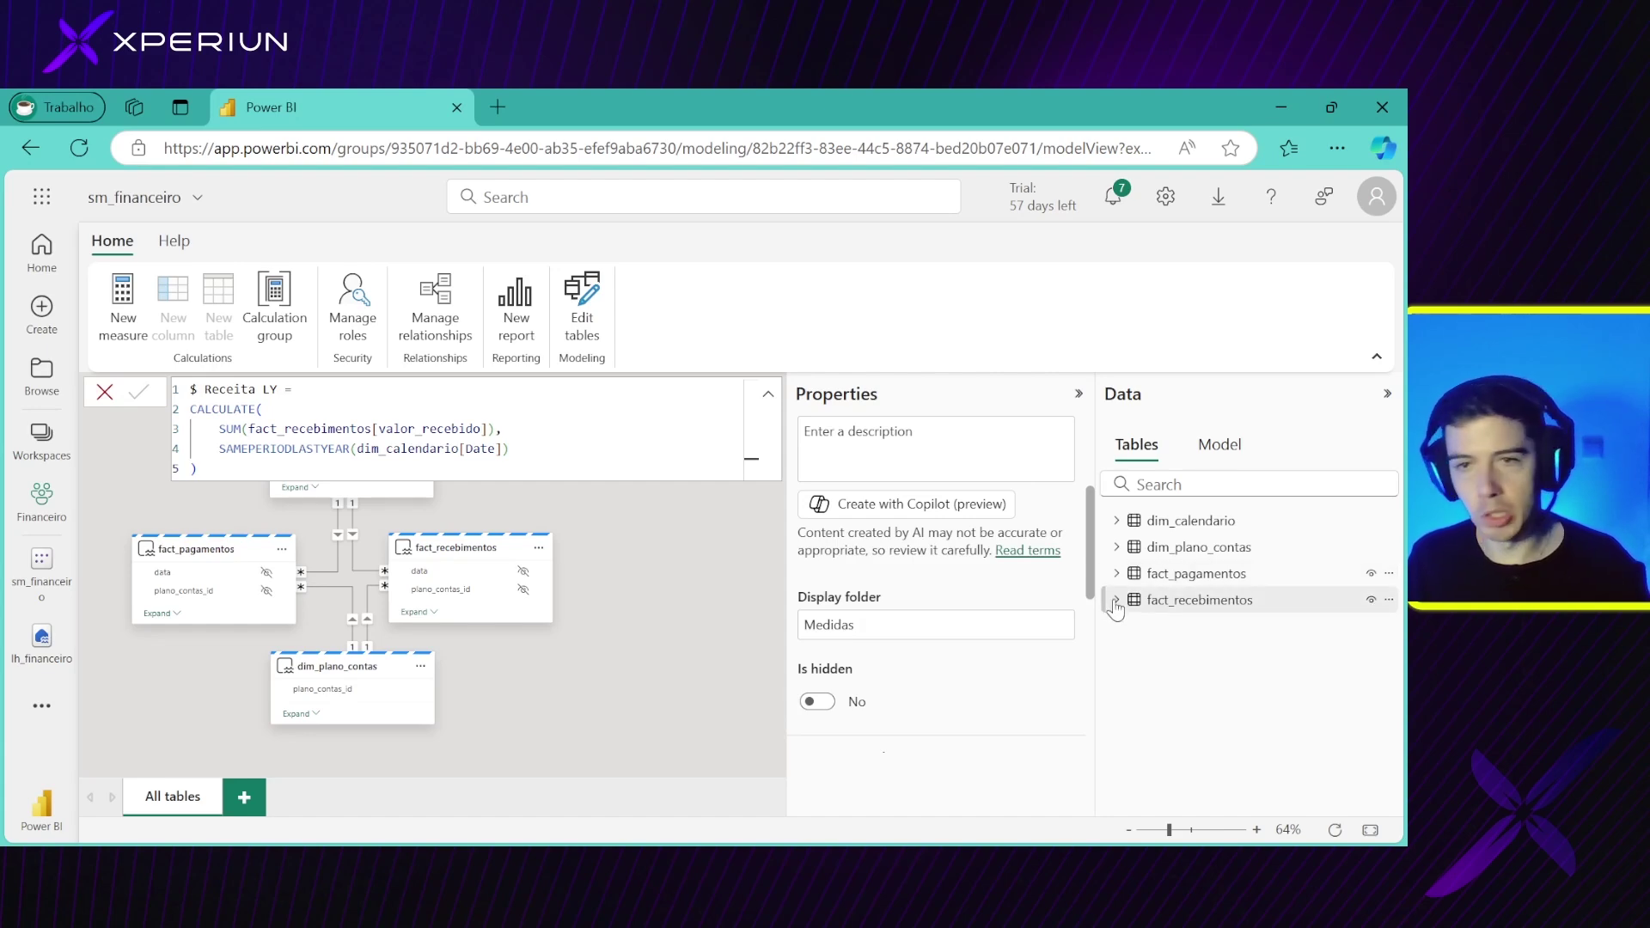
# Look through the columns and table properties of dim_plano_contas, and clear the selection
pyautogui.click(1117, 548)
pyautogui.click(1127, 573)
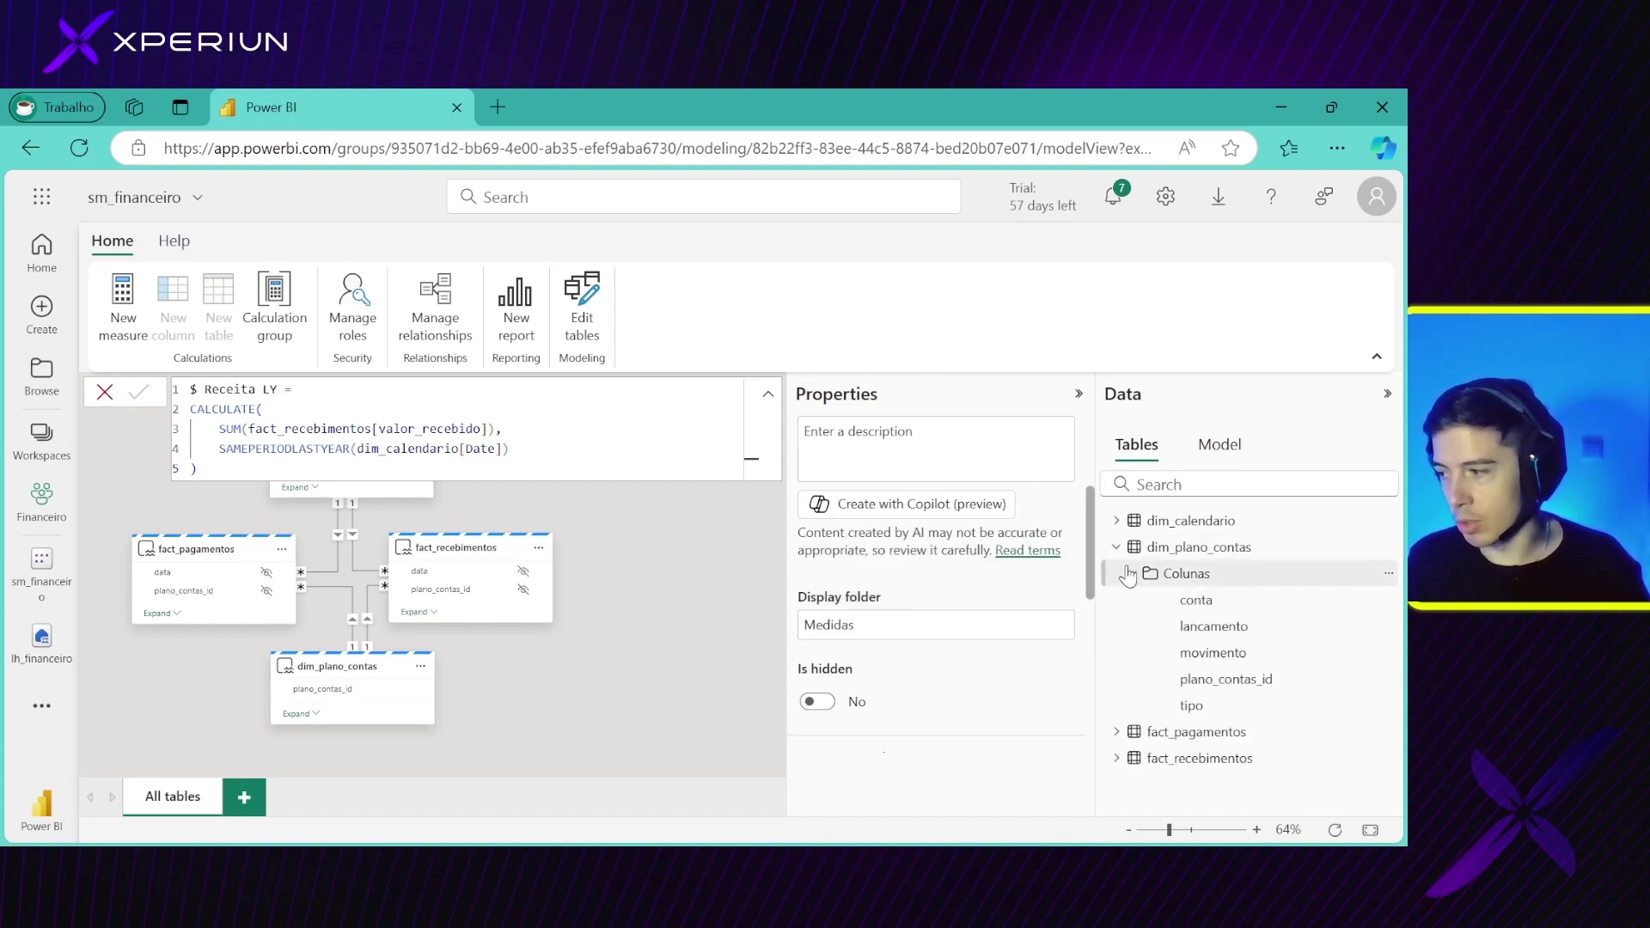
pyautogui.click(1127, 573)
pyautogui.click(1197, 547)
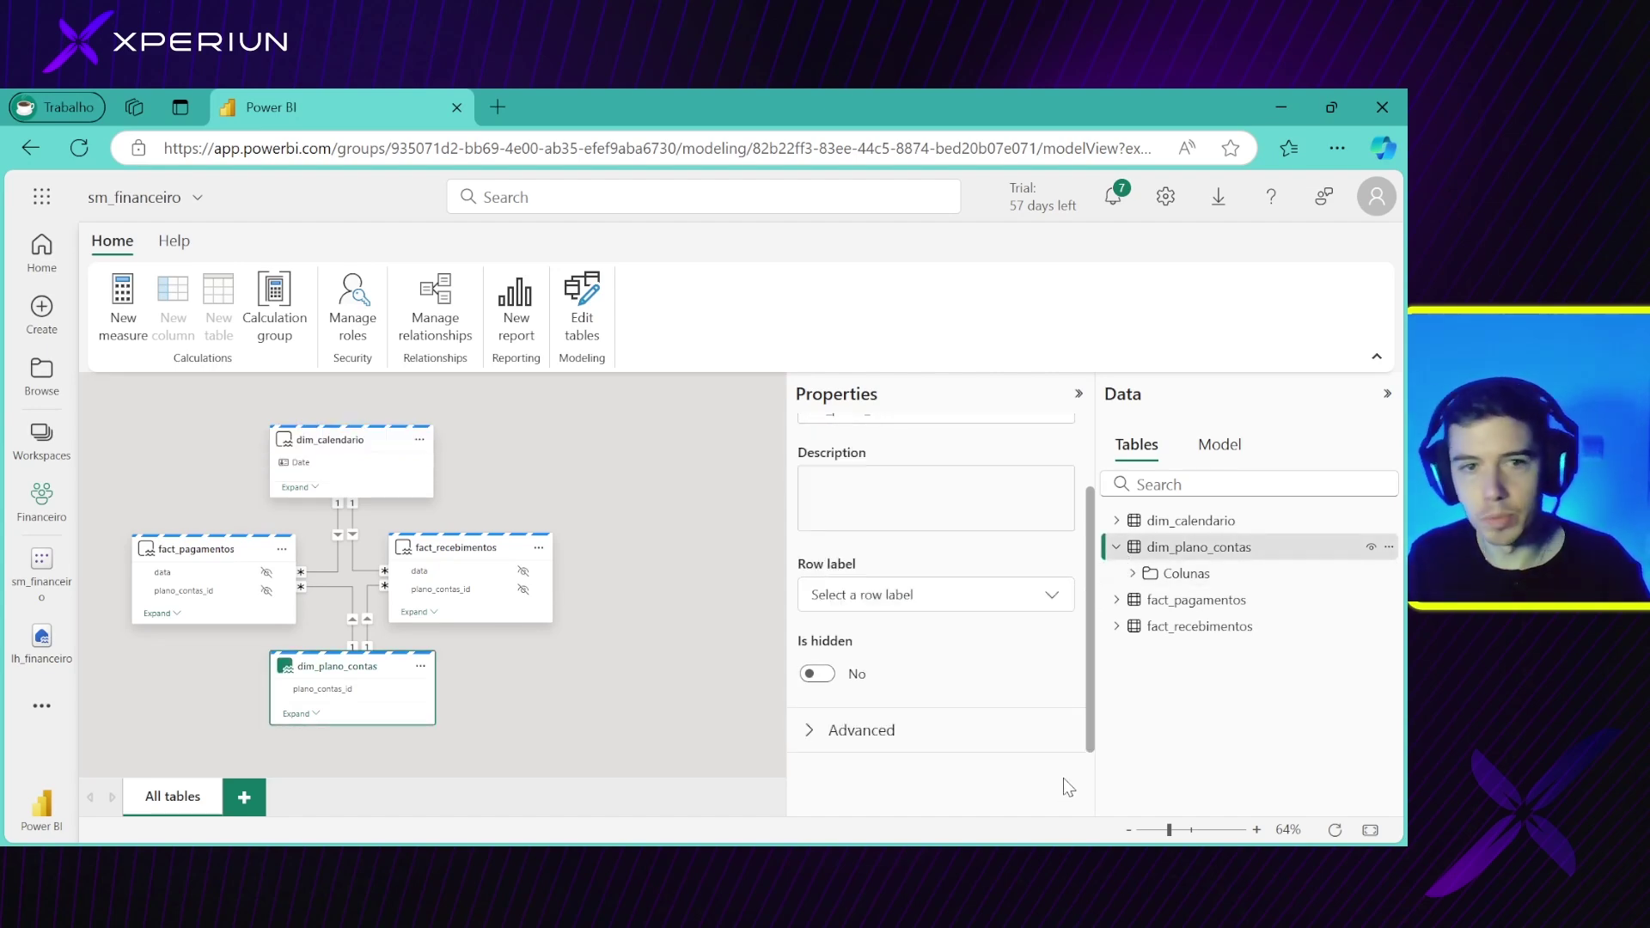
pyautogui.click(632, 742)
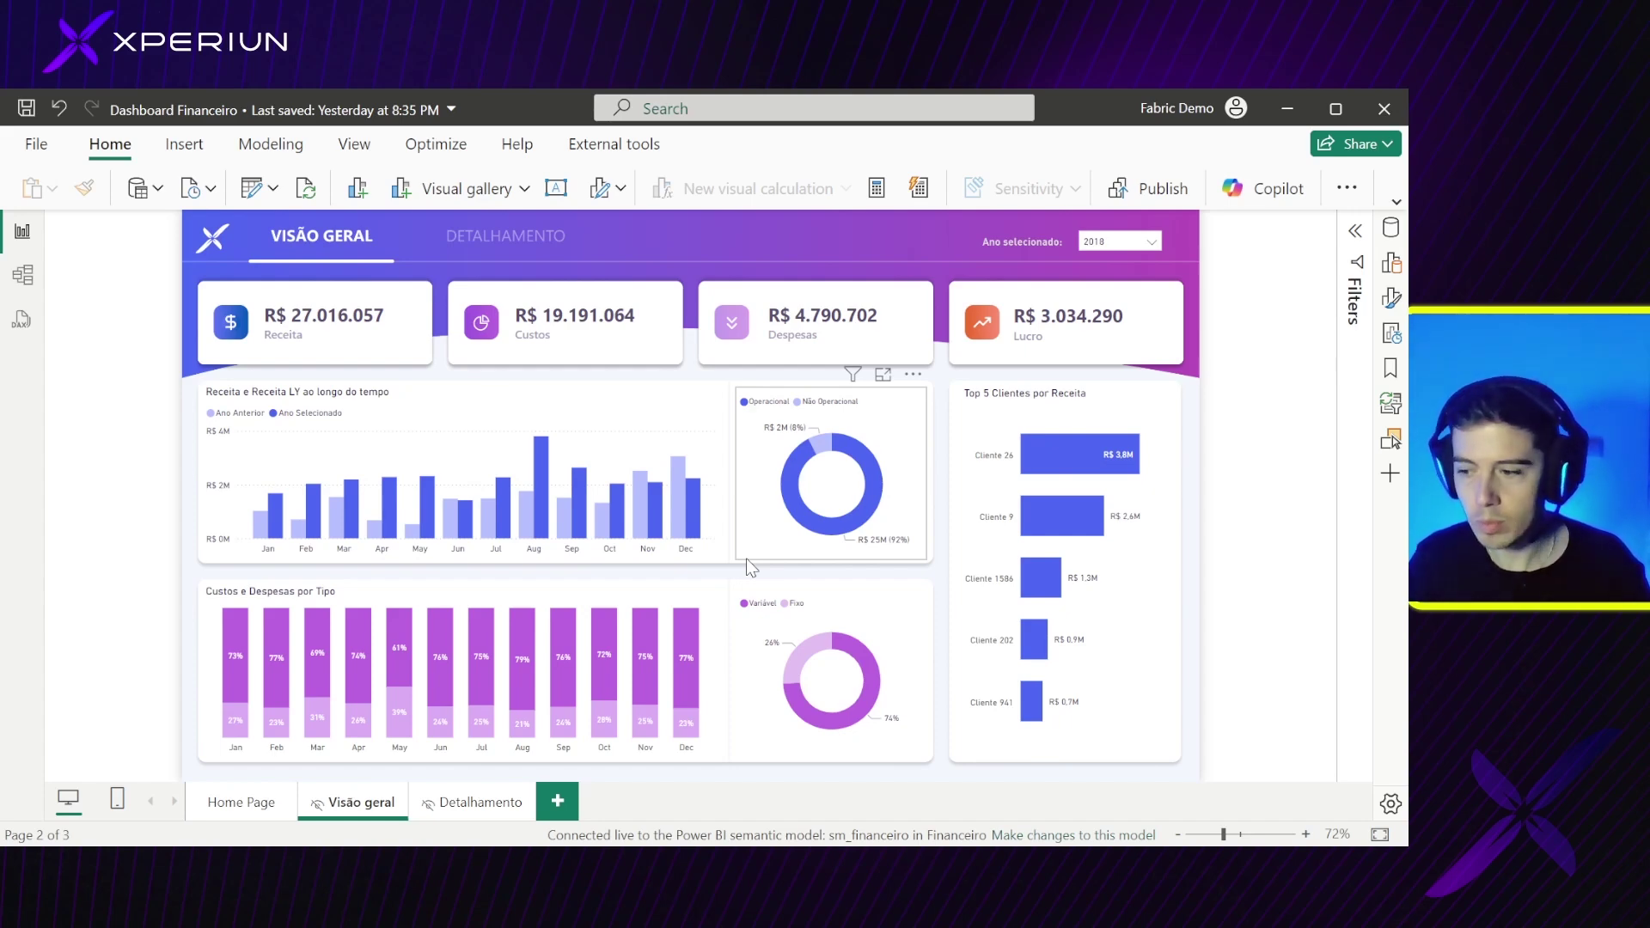
# Switch to the Dashboard Financeiro report in Power BI Desktop, open its model diagram and collapse the fact_recebimentos and dim_plano_contas cards
pyautogui.click(19, 276)
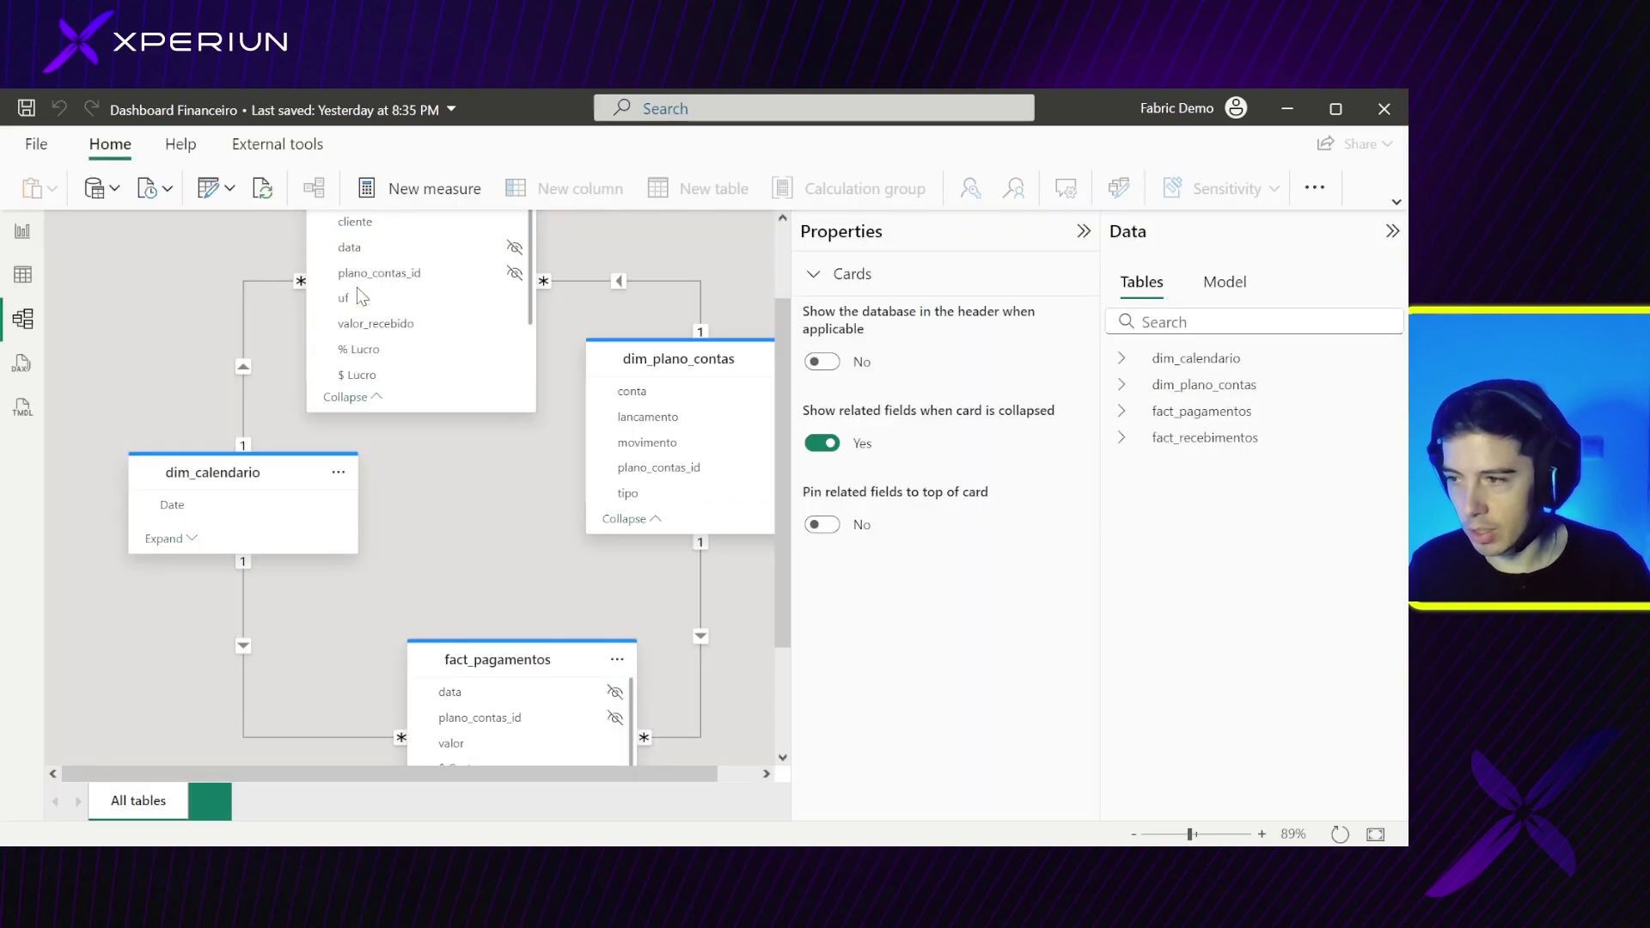
pyautogui.click(1082, 231)
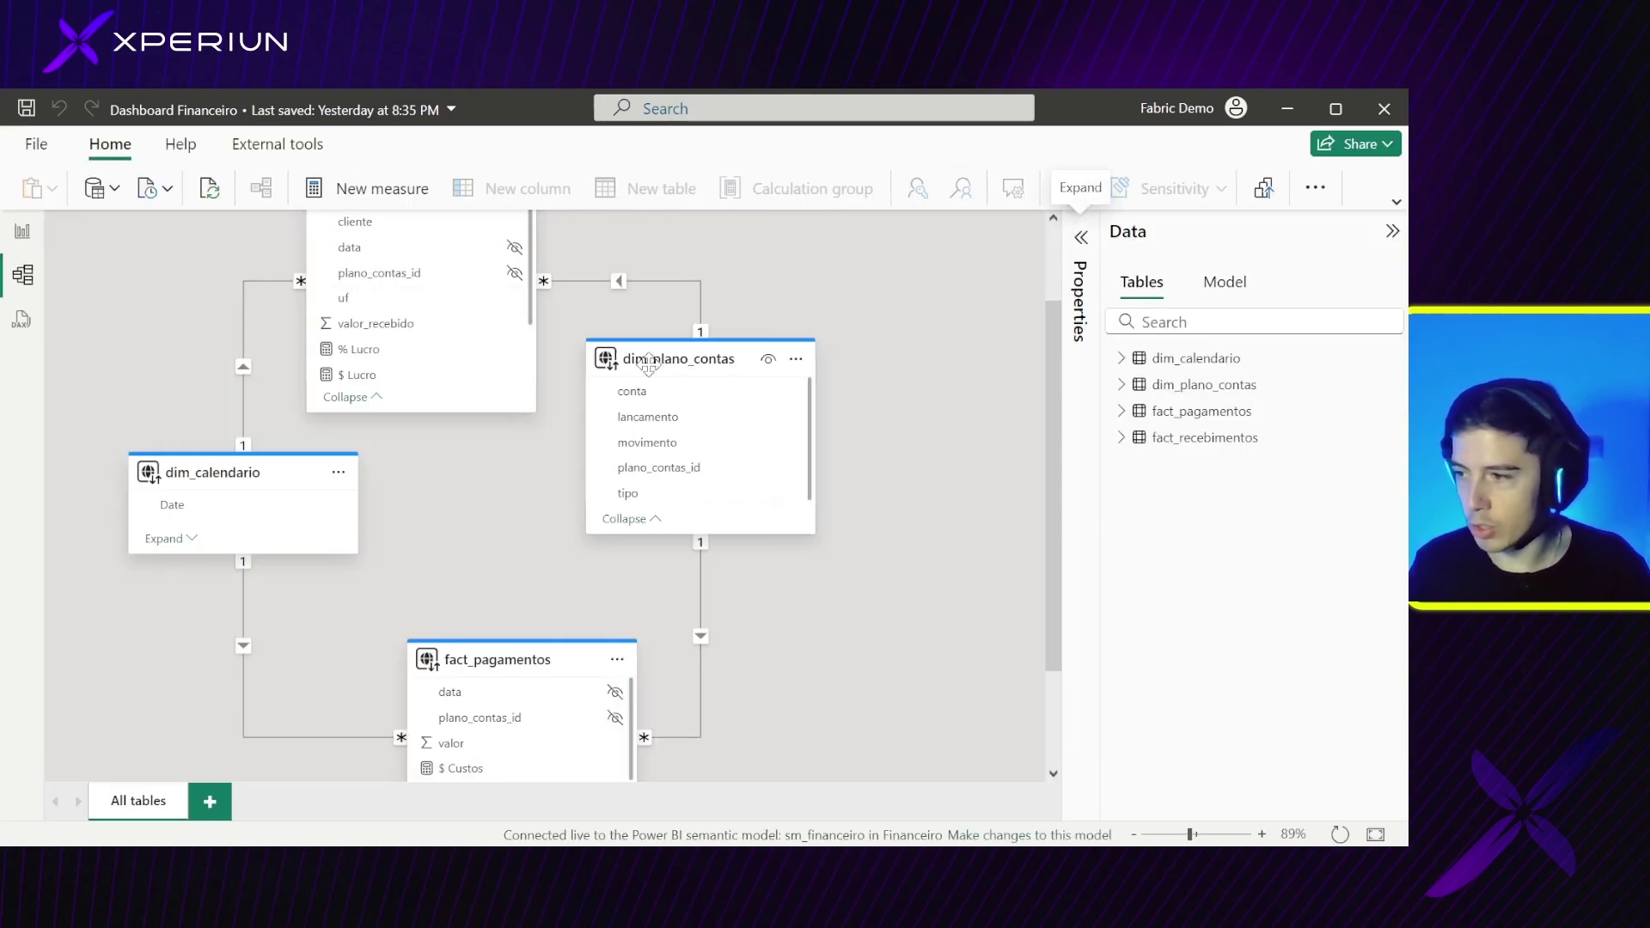
pyautogui.scroll(2, 386, 326)
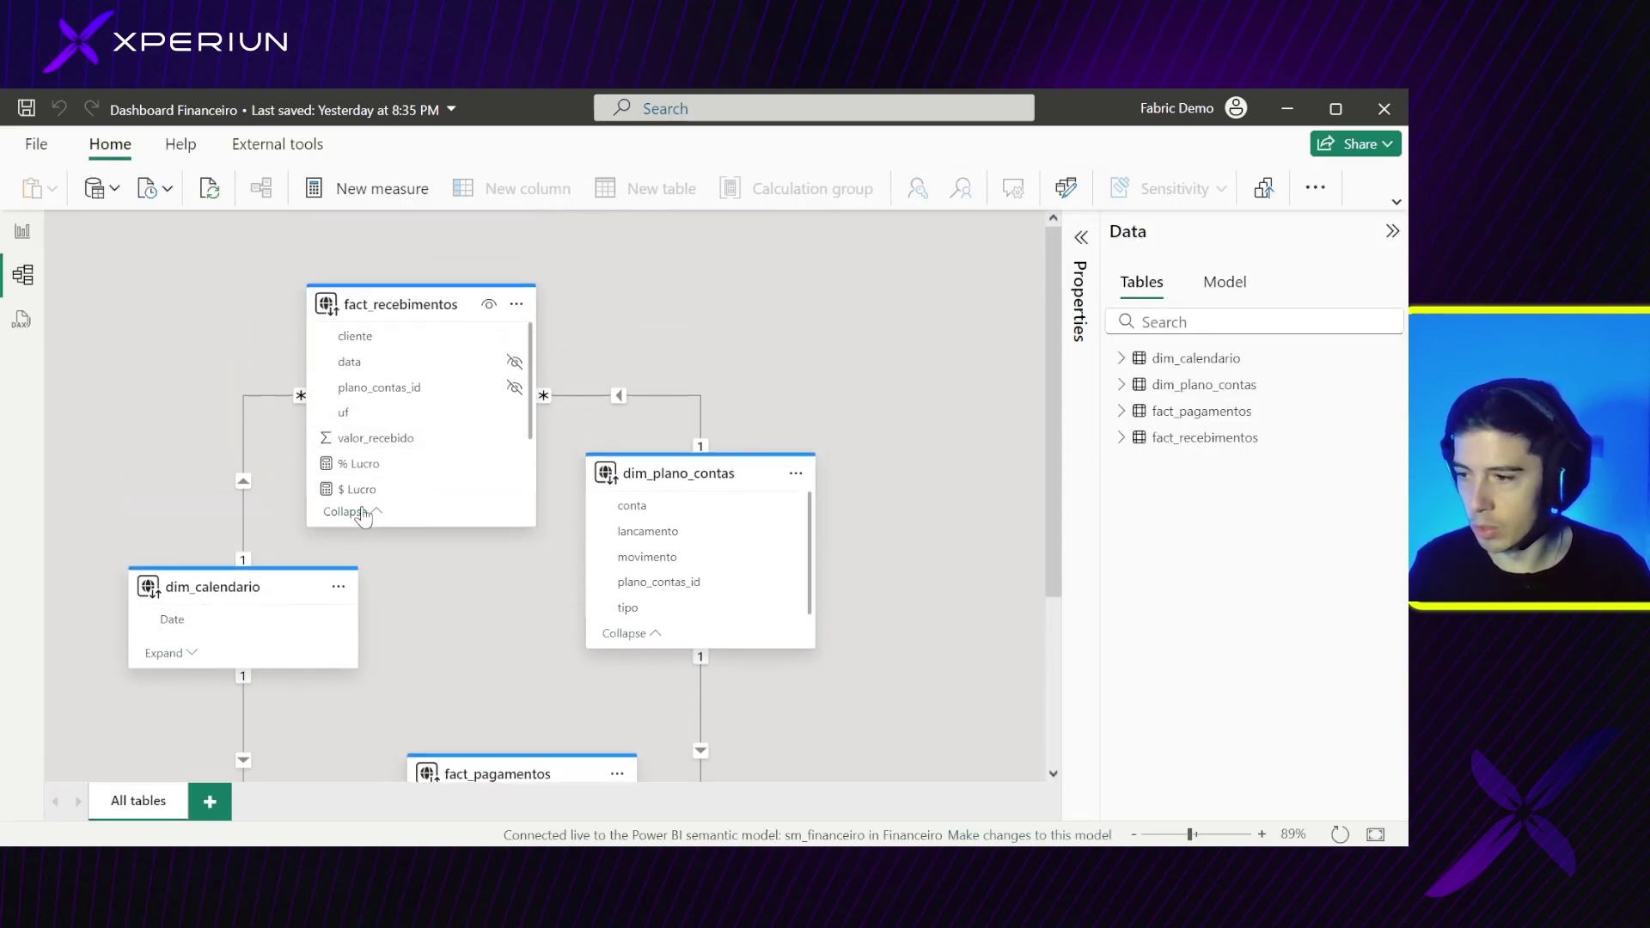
pyautogui.click(347, 512)
pyautogui.click(621, 634)
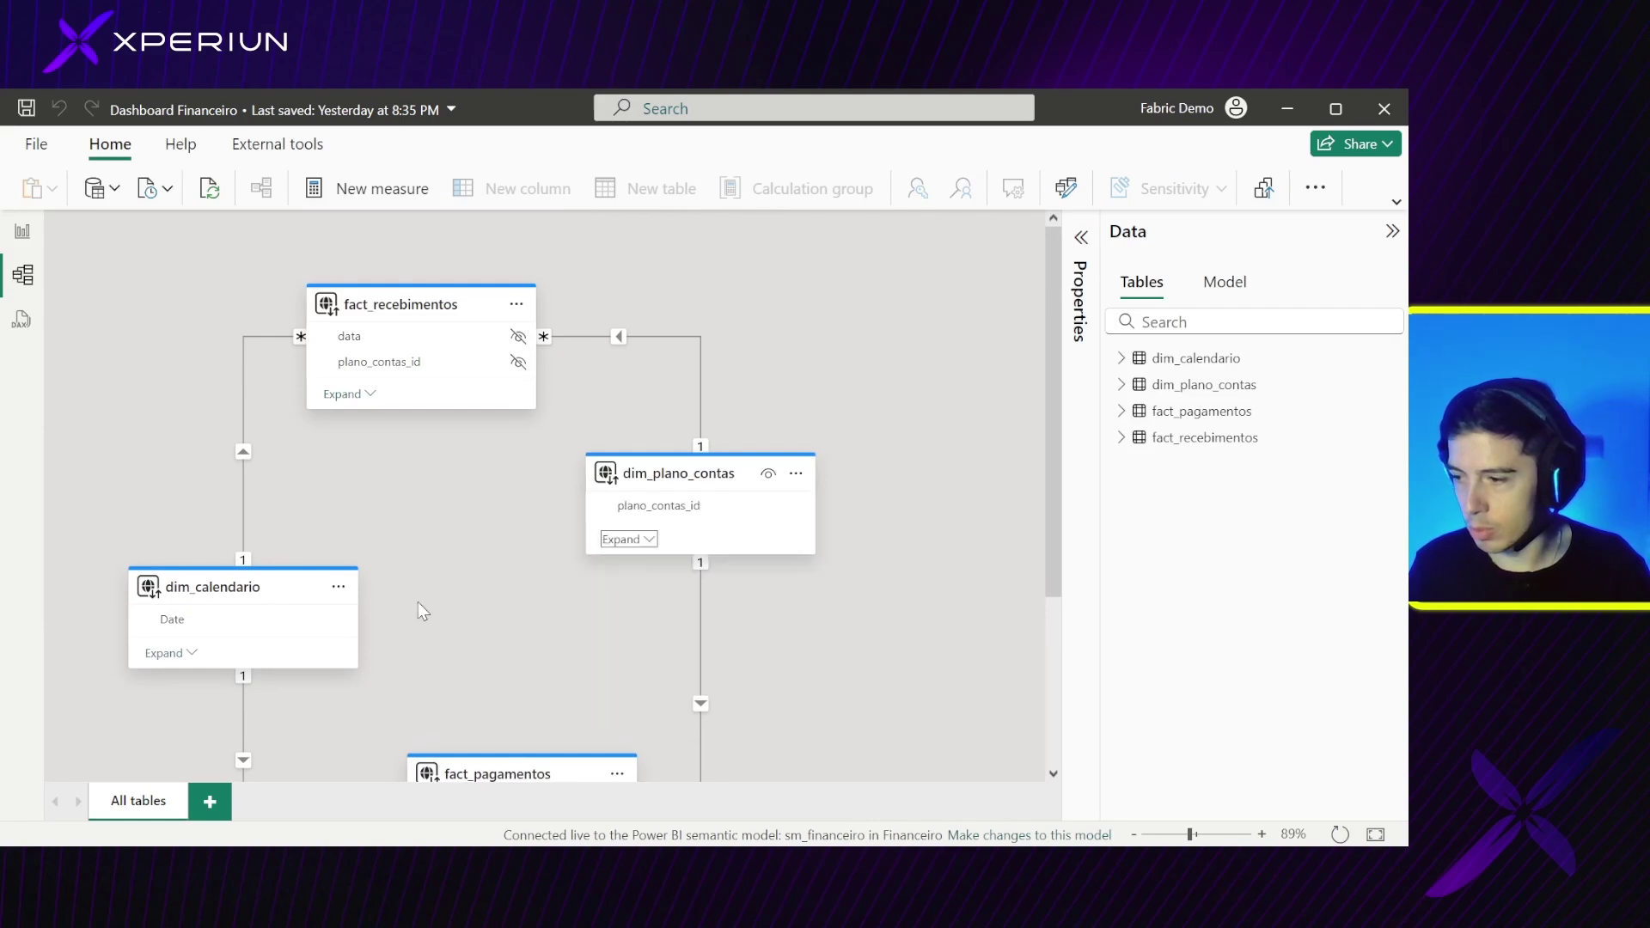
# Arrange the diagram by moving dim_calendario level with dim_plano_contas and placing a collapsed fact_pagamentos card between and below them
pyautogui.moveTo(283, 602); pyautogui.dragTo(273, 488)
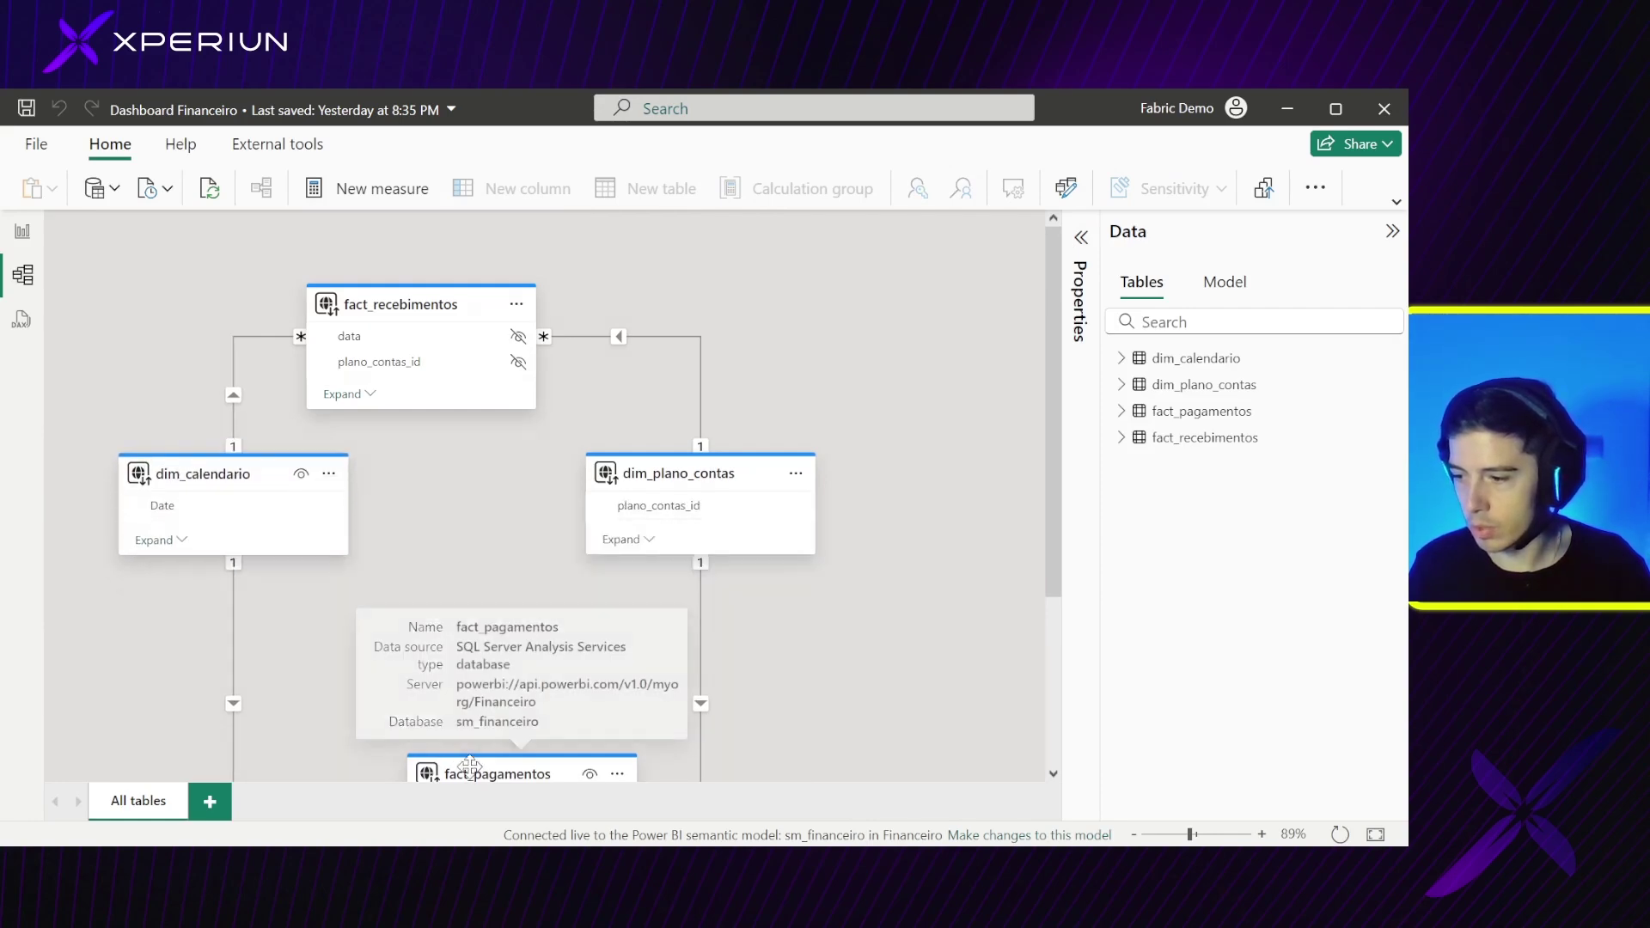
pyautogui.moveTo(469, 765); pyautogui.dragTo(418, 605)
pyautogui.click(401, 778)
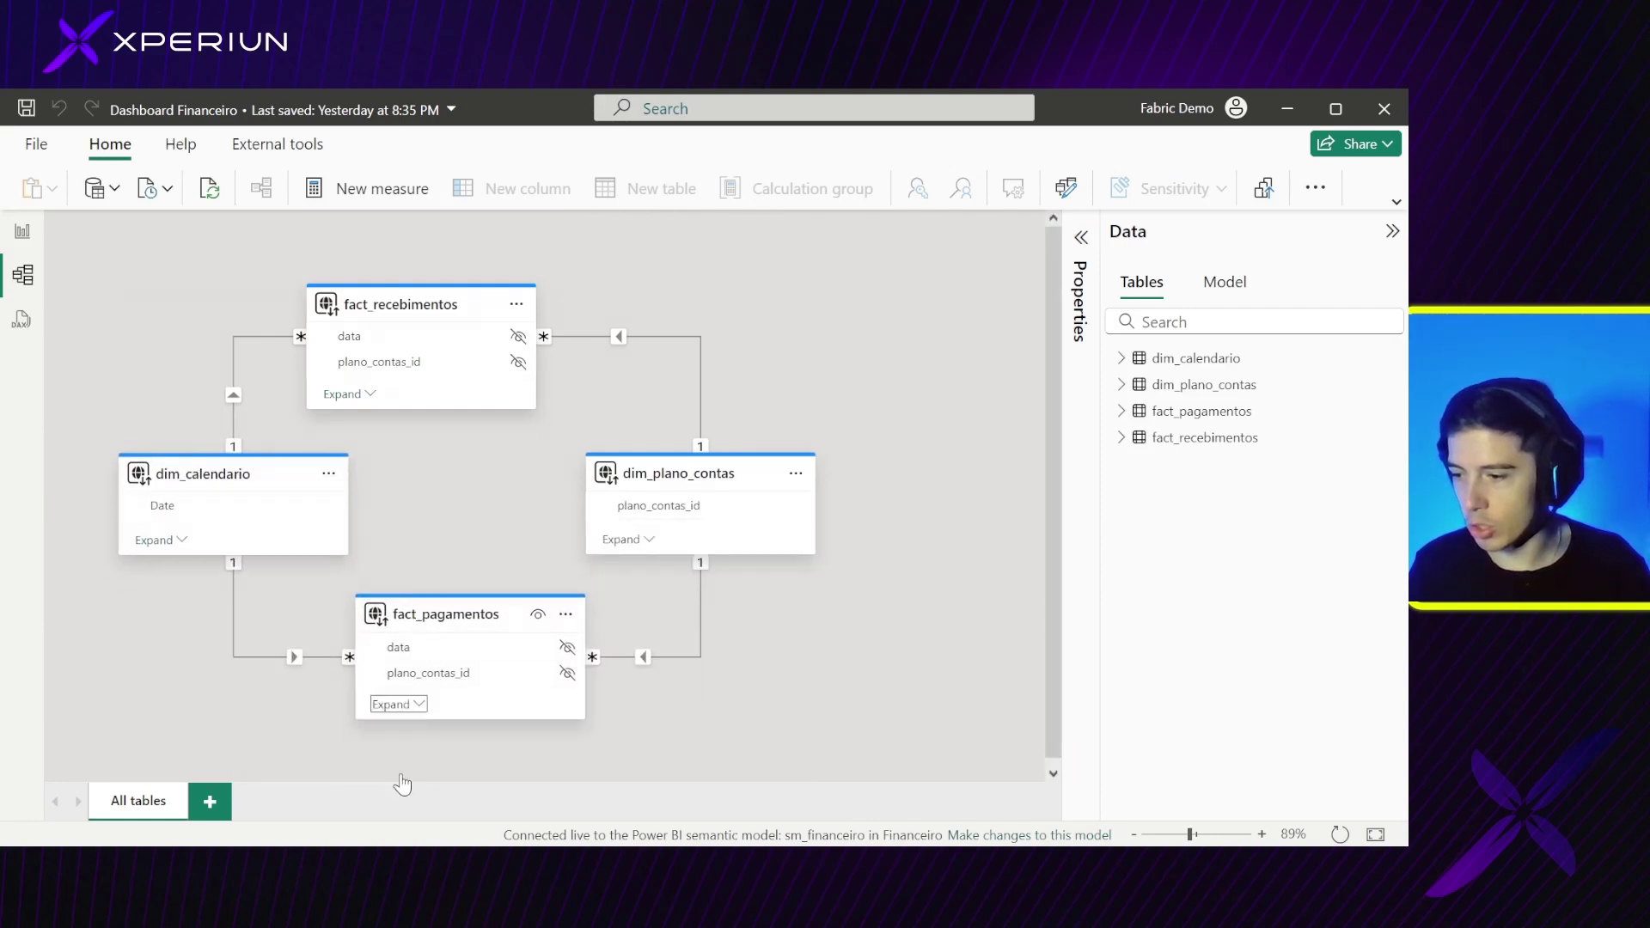
pyautogui.moveTo(150, 477)
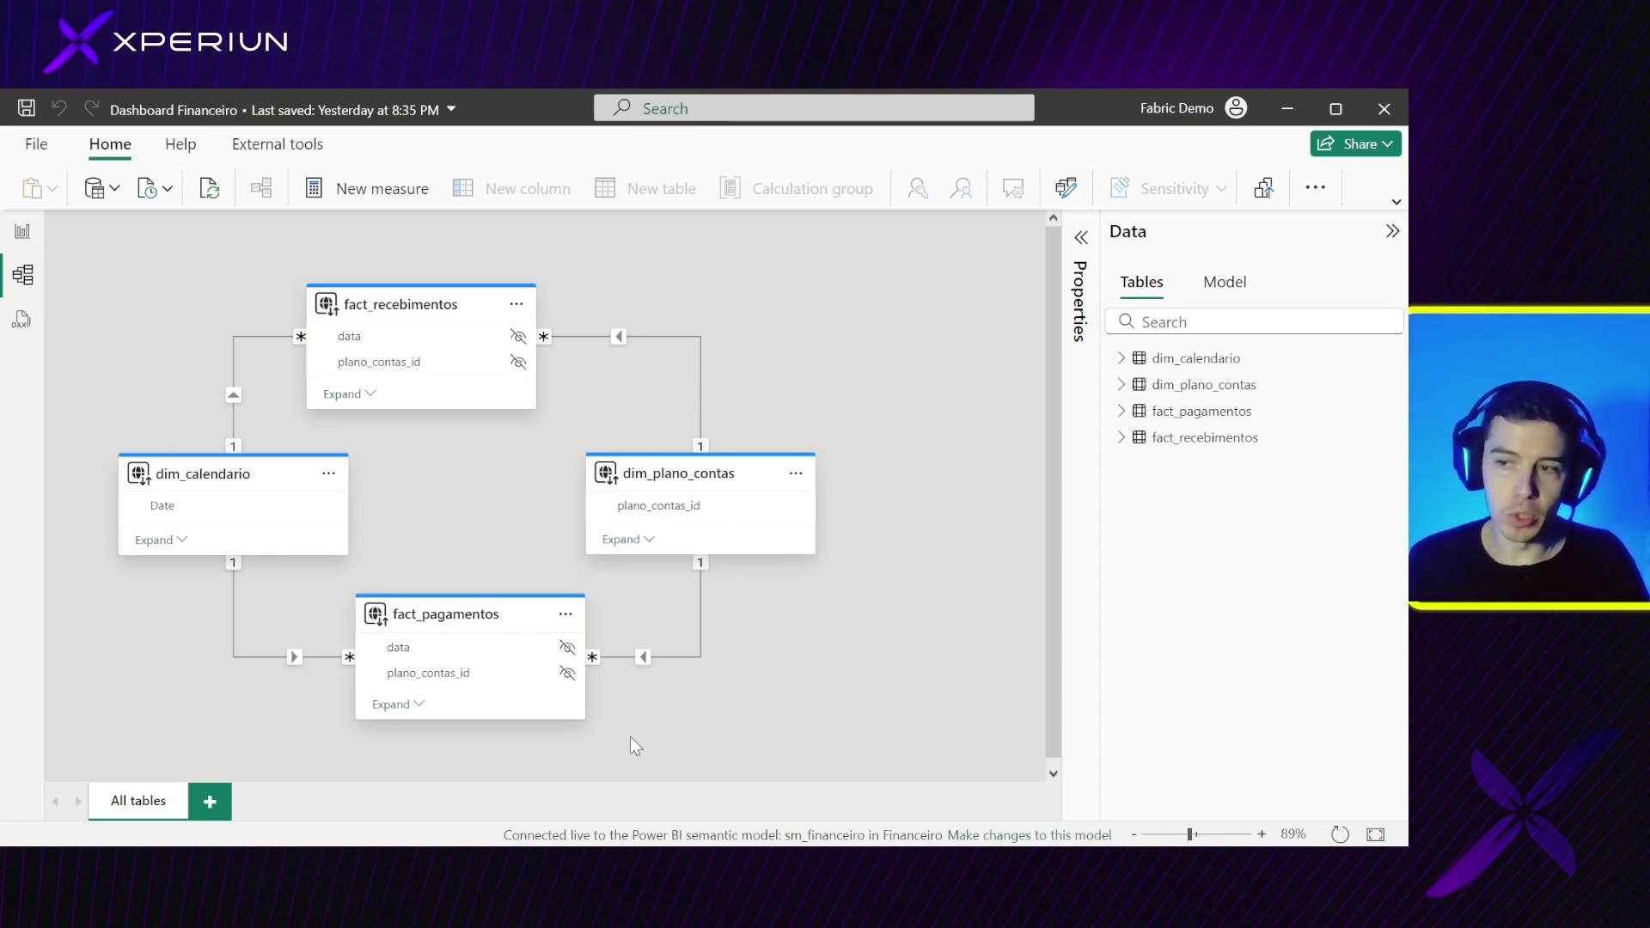
# Return to the Visão geral report page, and look at its modeling commands and the DAX query view
pyautogui.click(24, 232)
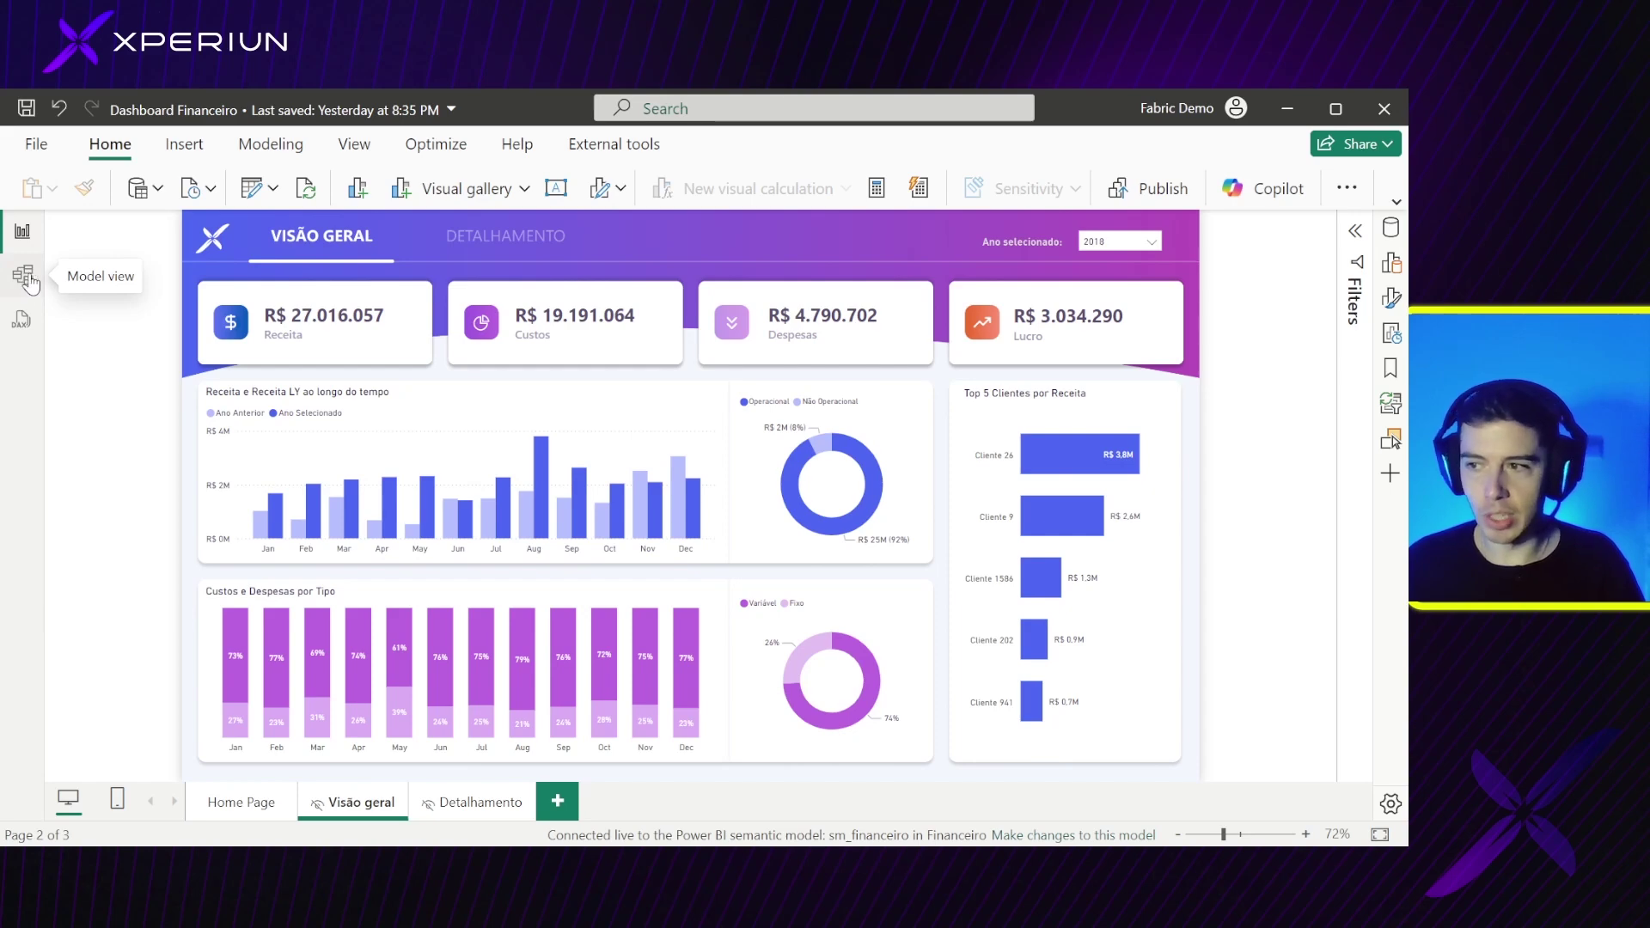
pyautogui.click(263, 145)
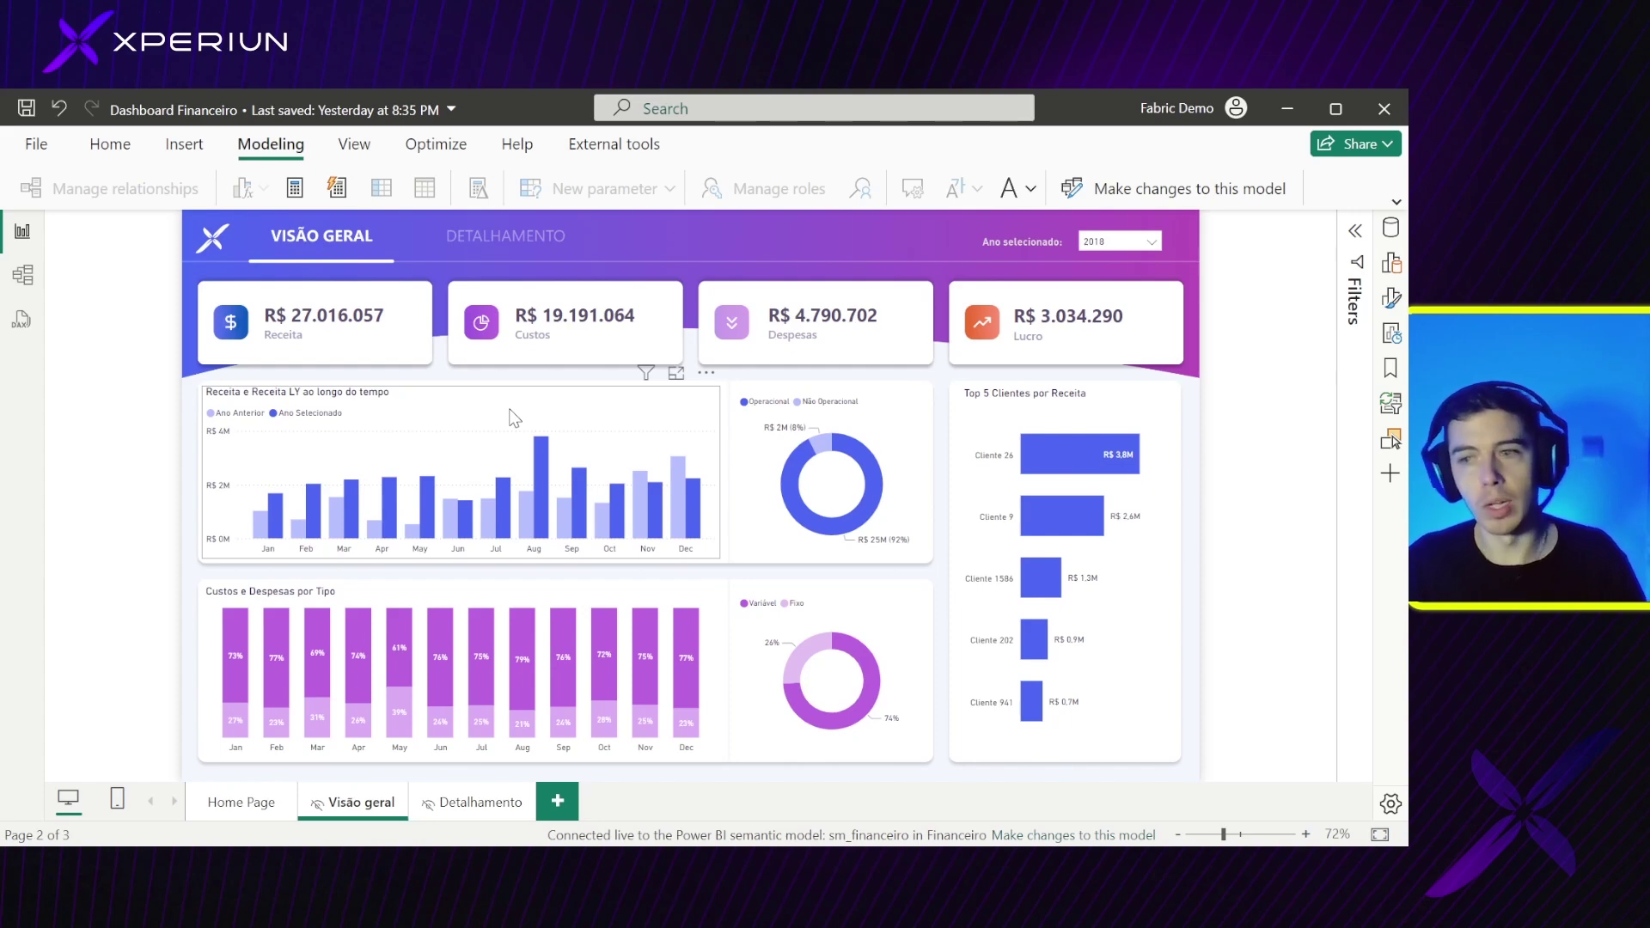
pyautogui.click(21, 323)
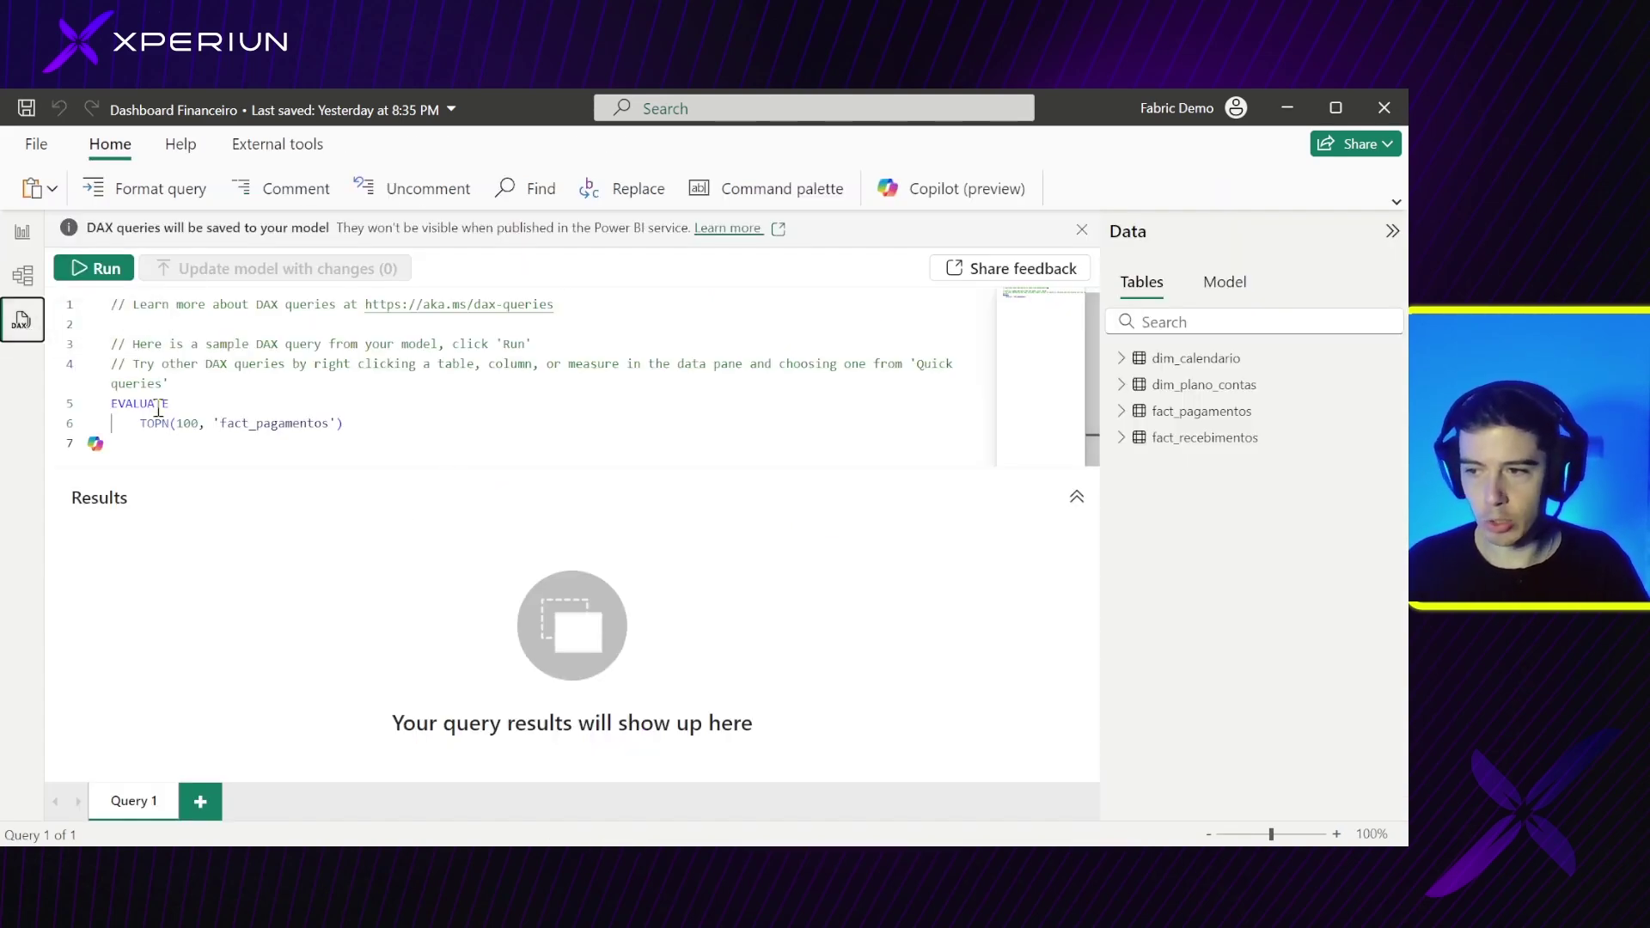
pyautogui.click(22, 232)
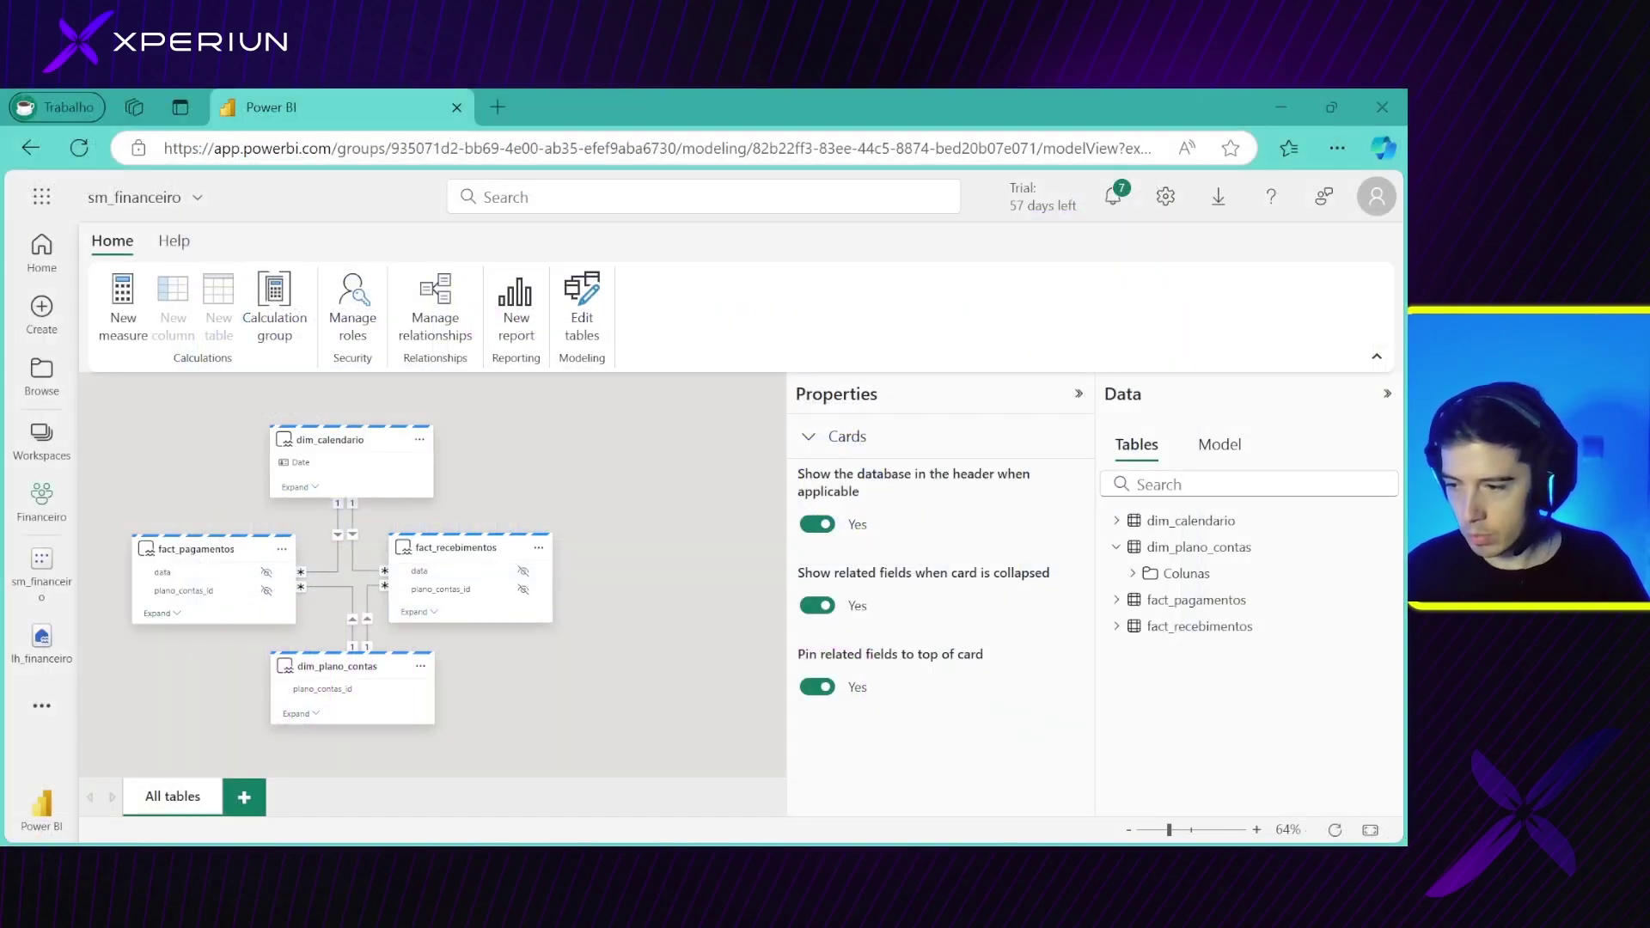
# Switch to the sm_financeiro model in the browser, collapse the Properties and Data panes, and return to the Financeiro workspace
pyautogui.click(1079, 393)
pyautogui.click(1385, 393)
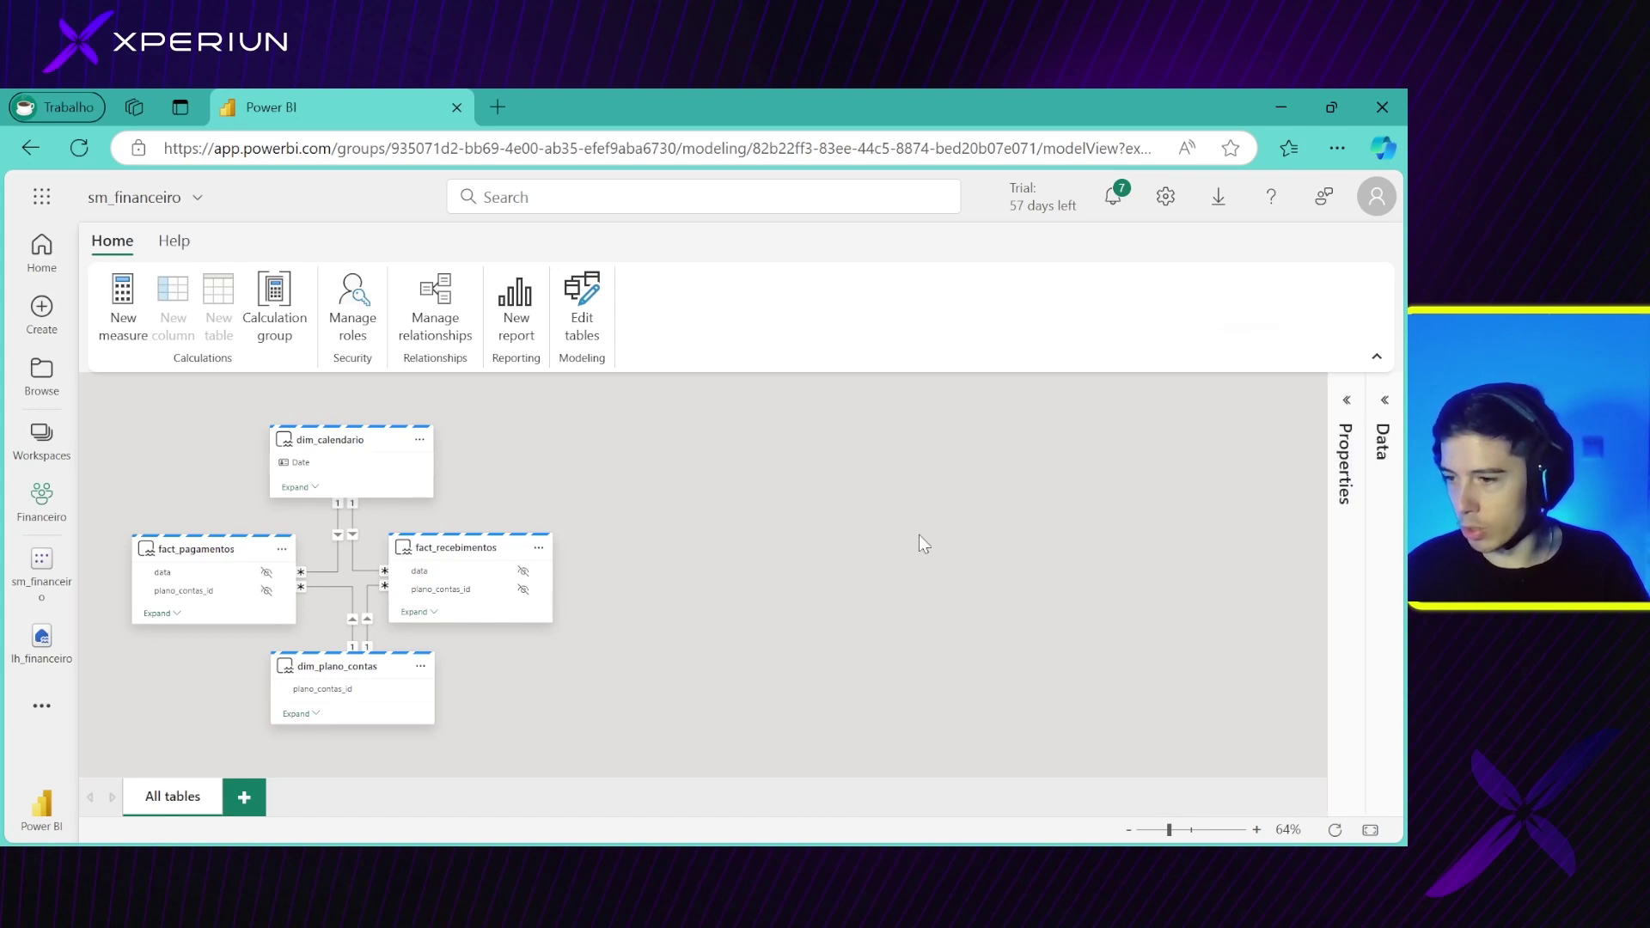
pyautogui.click(43, 569)
pyautogui.click(65, 637)
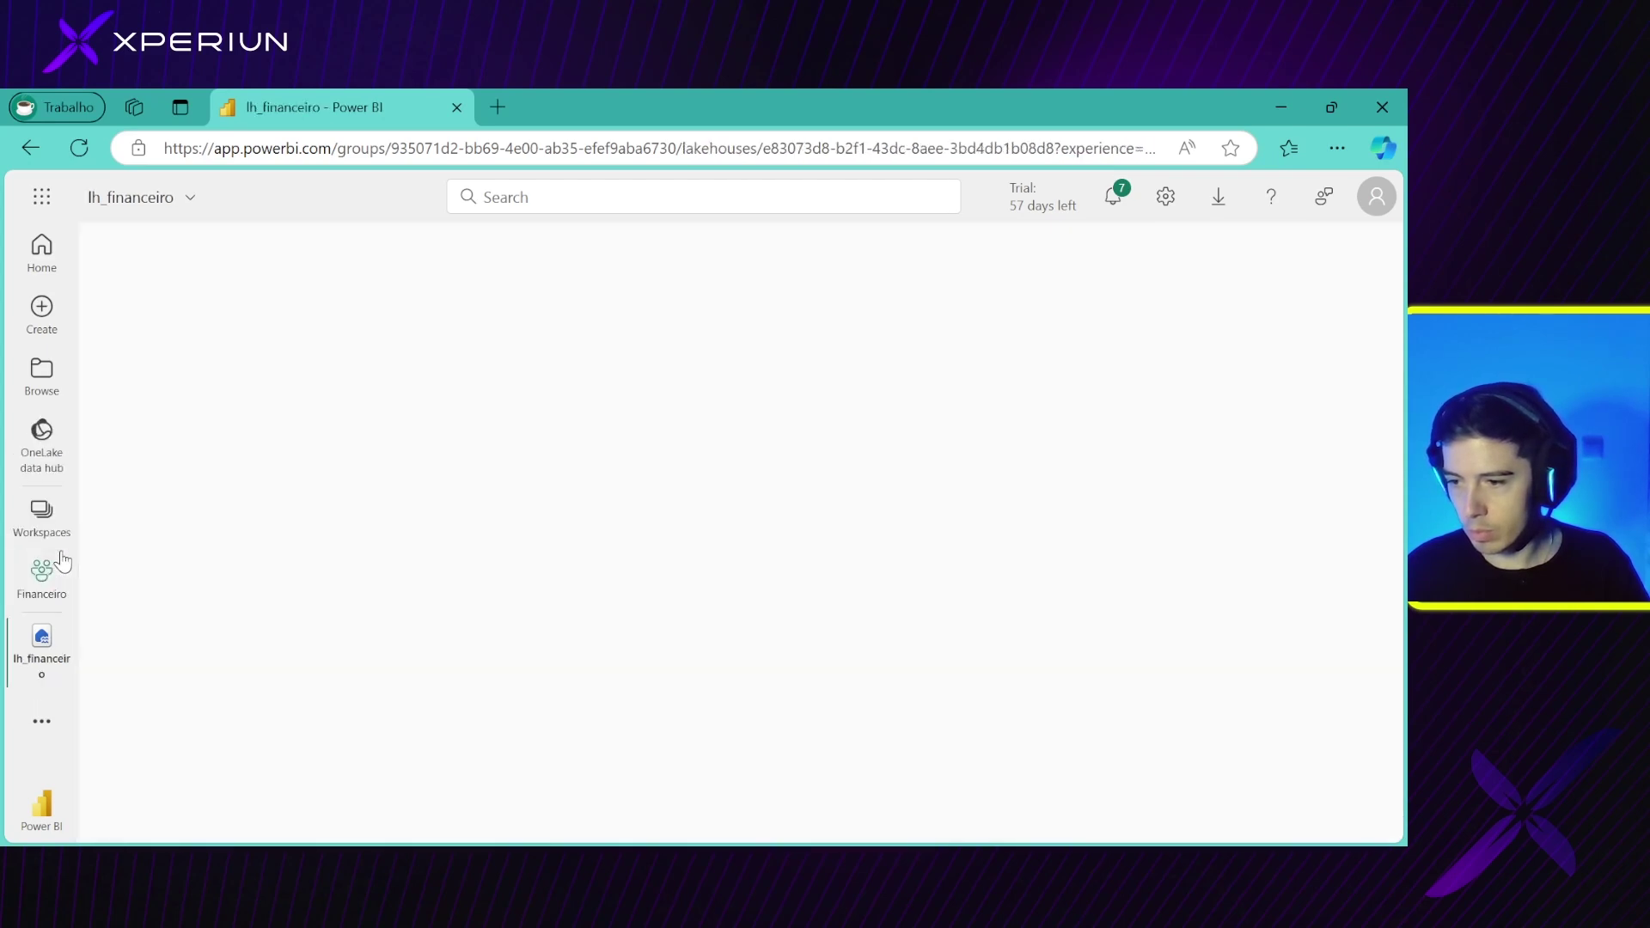
pyautogui.click(66, 627)
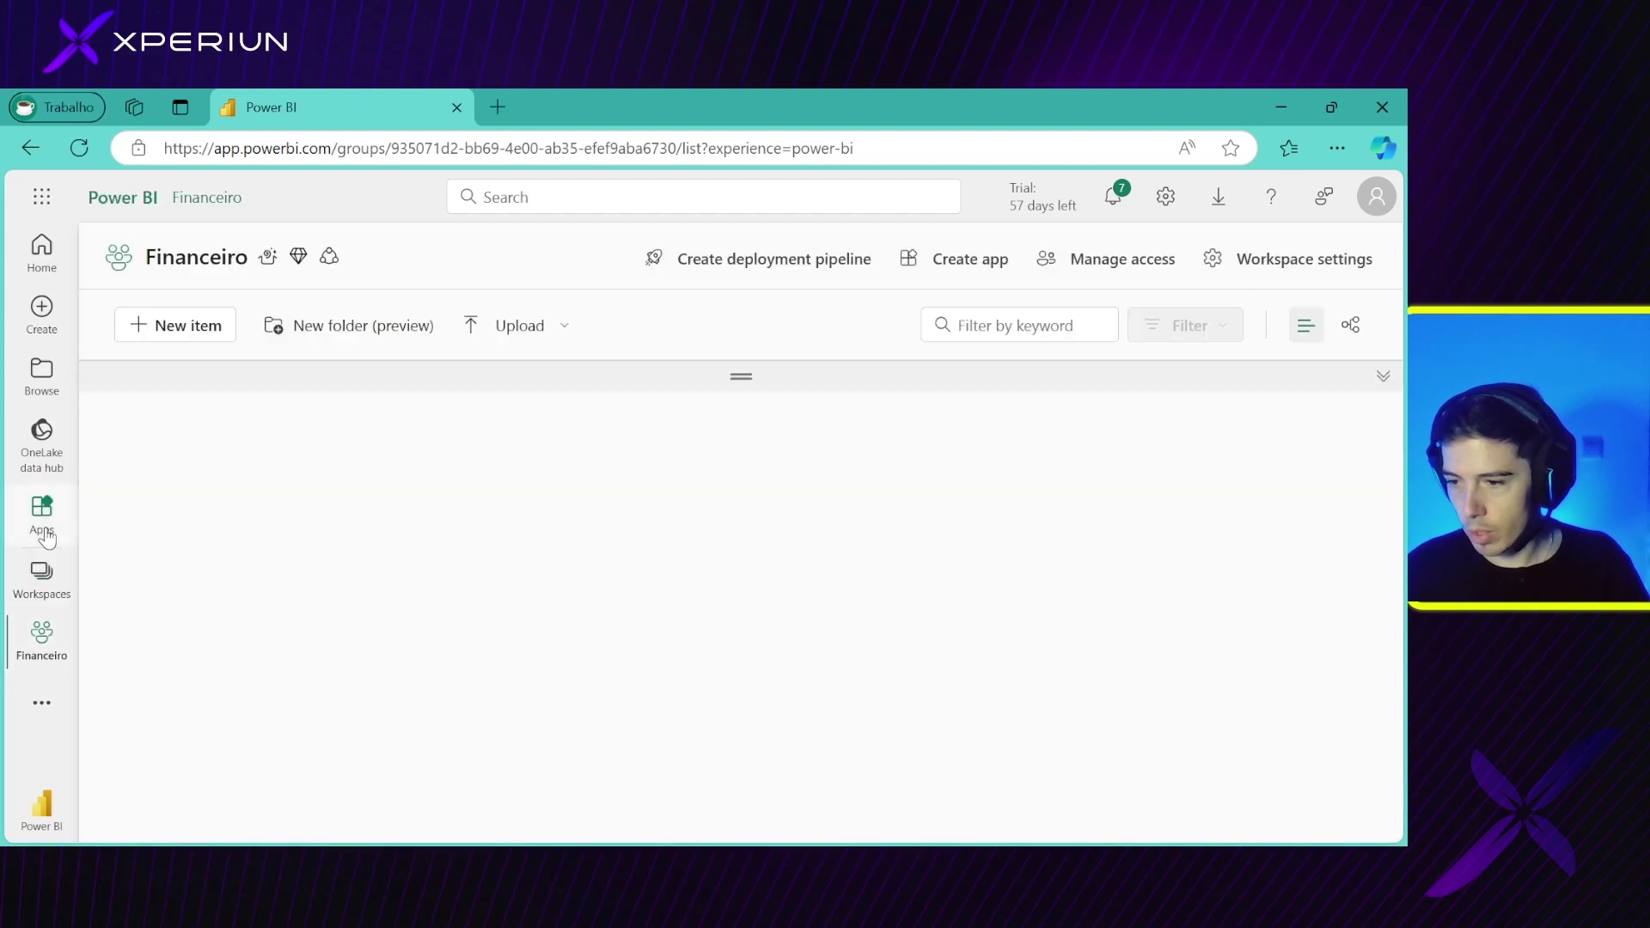
# Reopen the Financeiro workspace and open the settings of the sm_financeiro semantic model
pyautogui.click(41, 638)
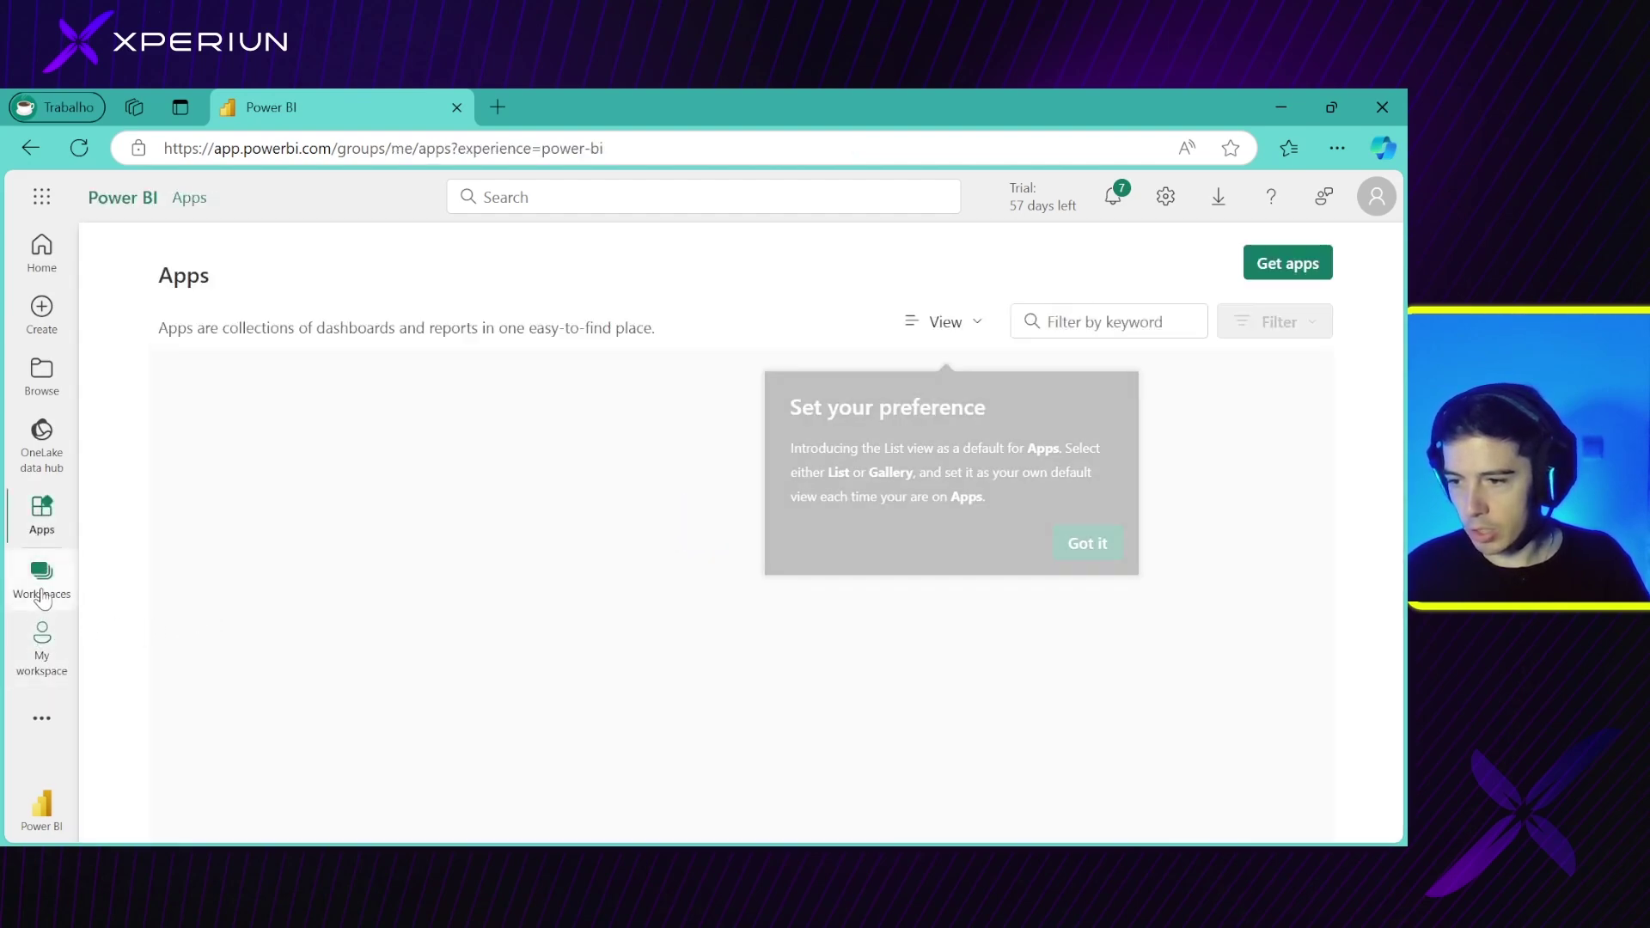
pyautogui.click(42, 576)
pyautogui.click(160, 508)
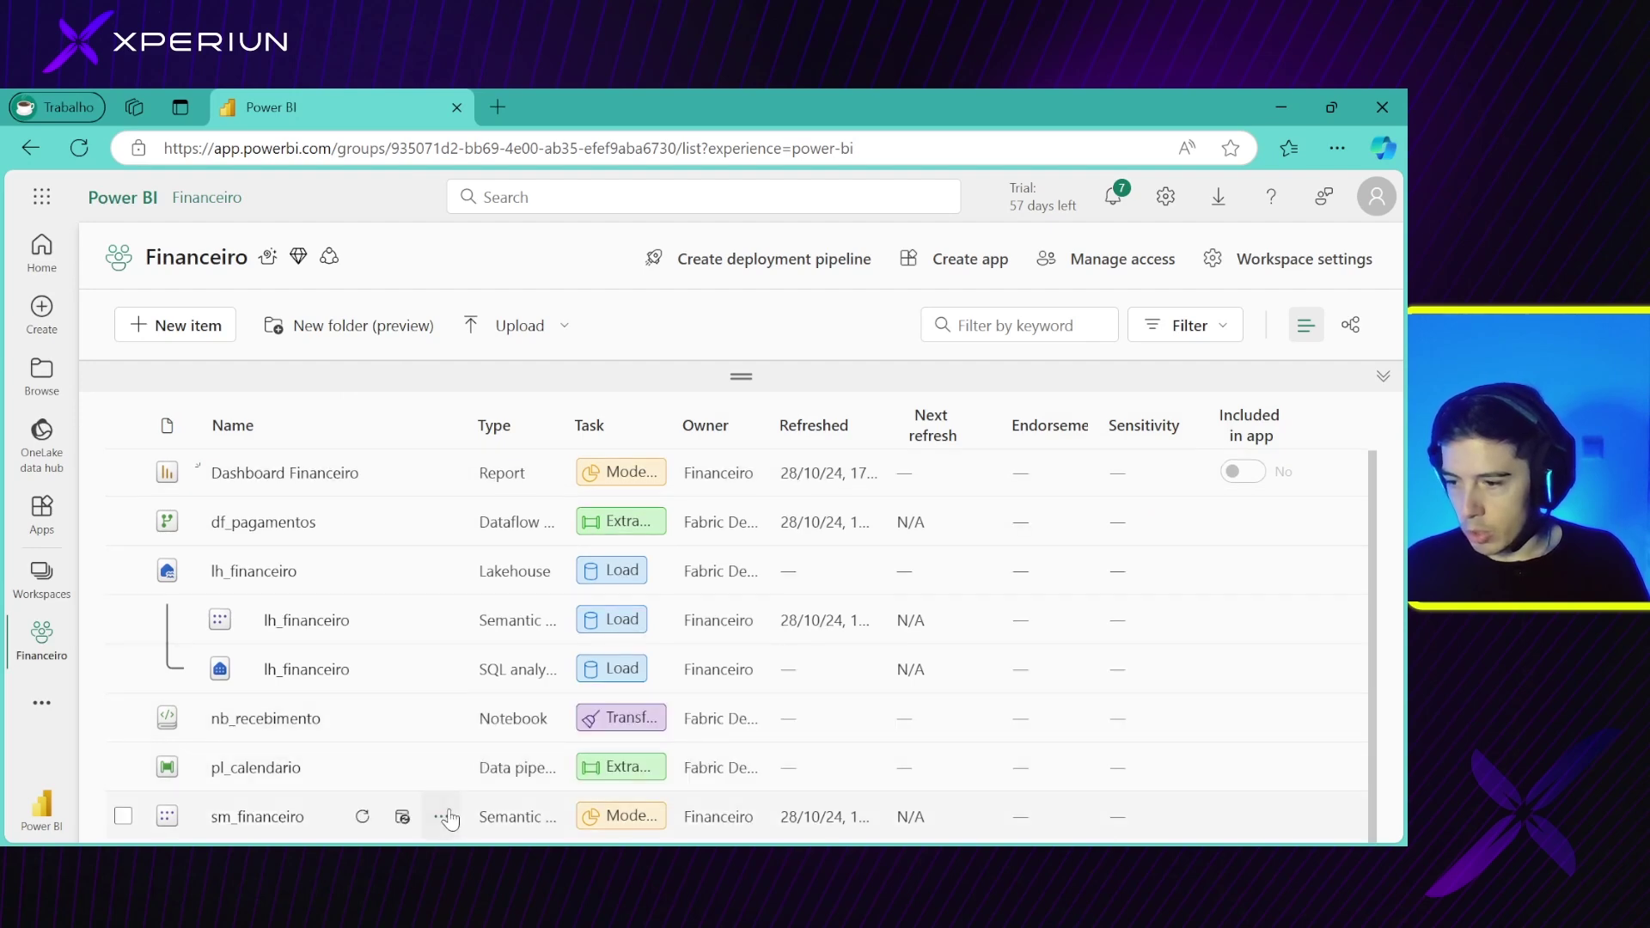
pyautogui.click(442, 818)
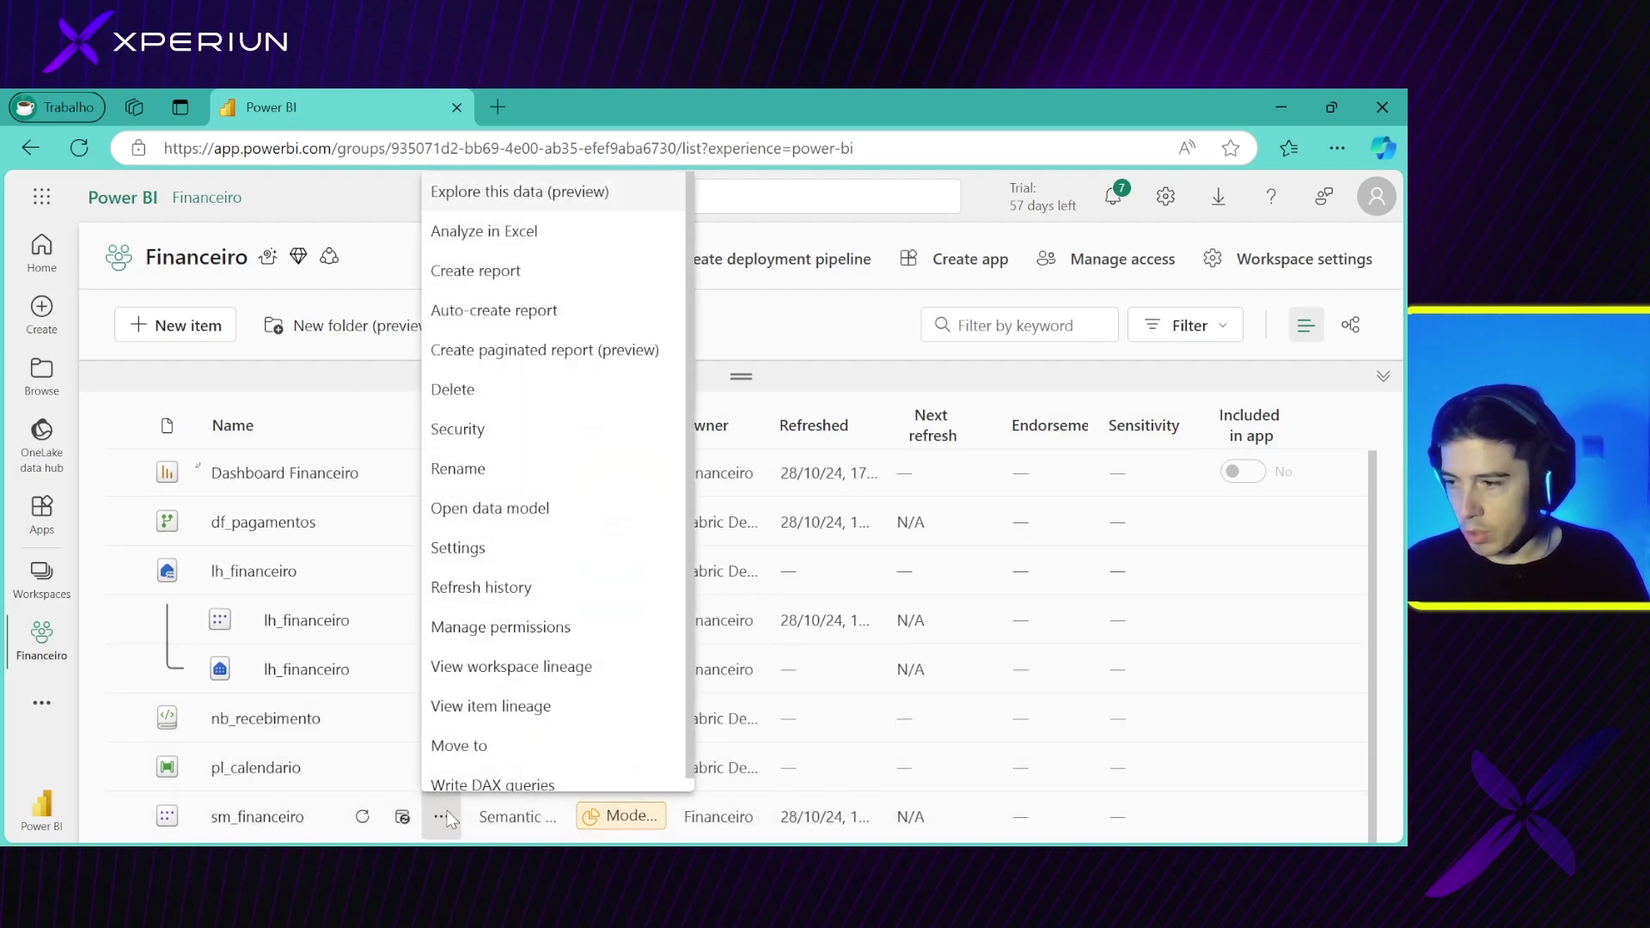
pyautogui.click(516, 550)
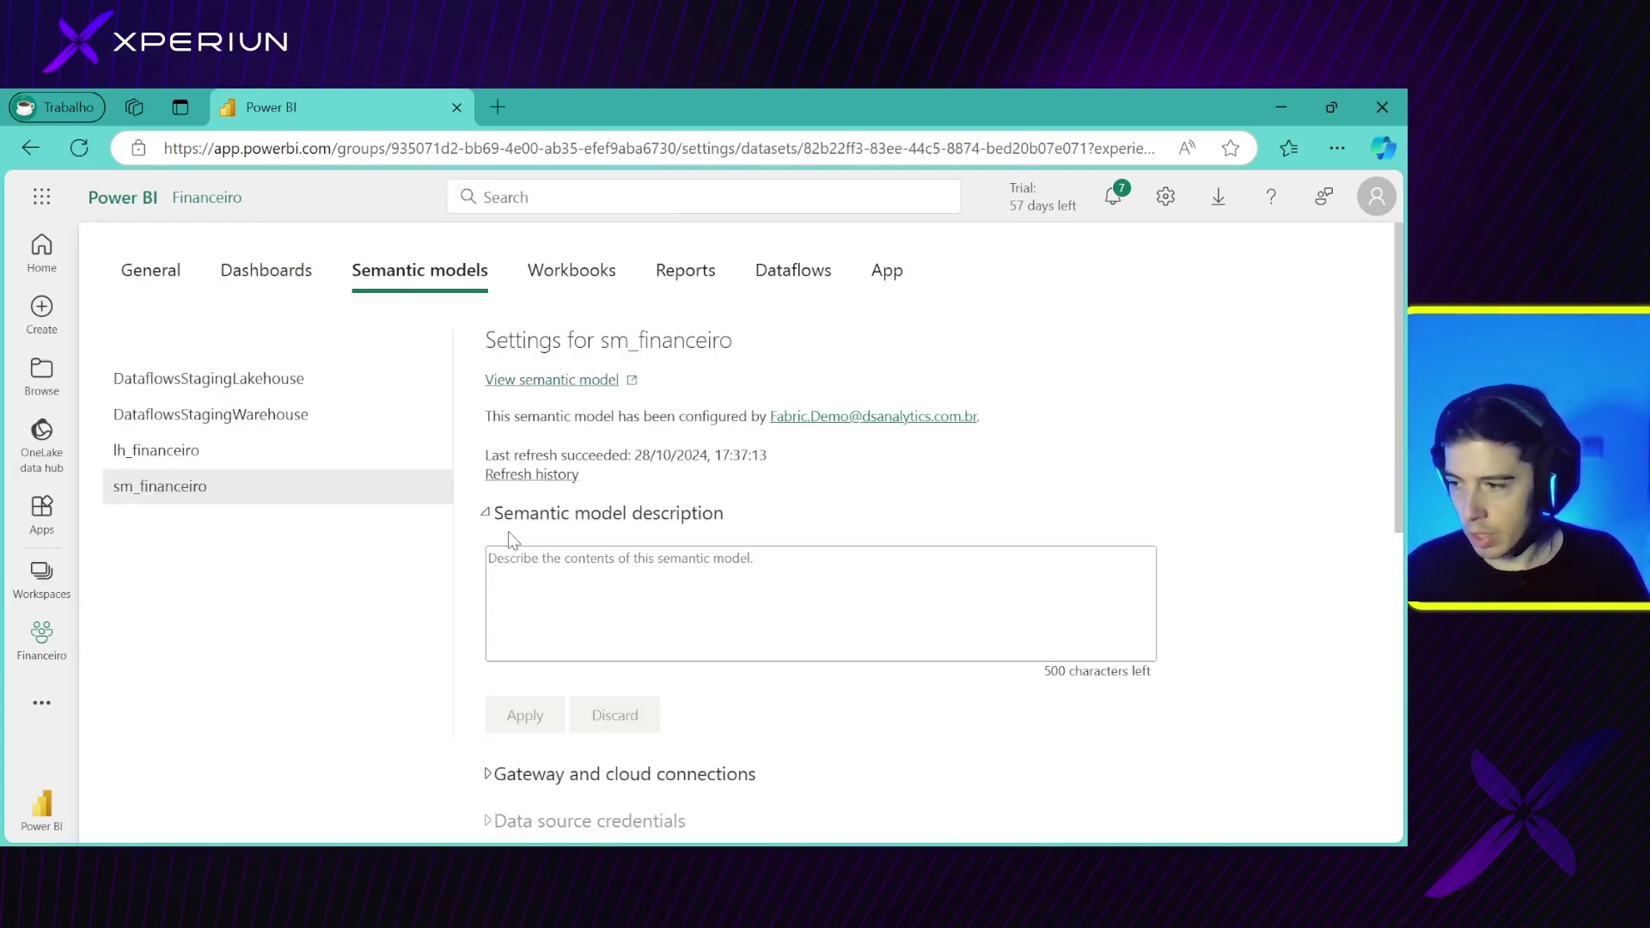
# Collapse the semantic model description, expand the Refresh settings and review the Direct Lake update, time zone and schedule options
pyautogui.click(478, 519)
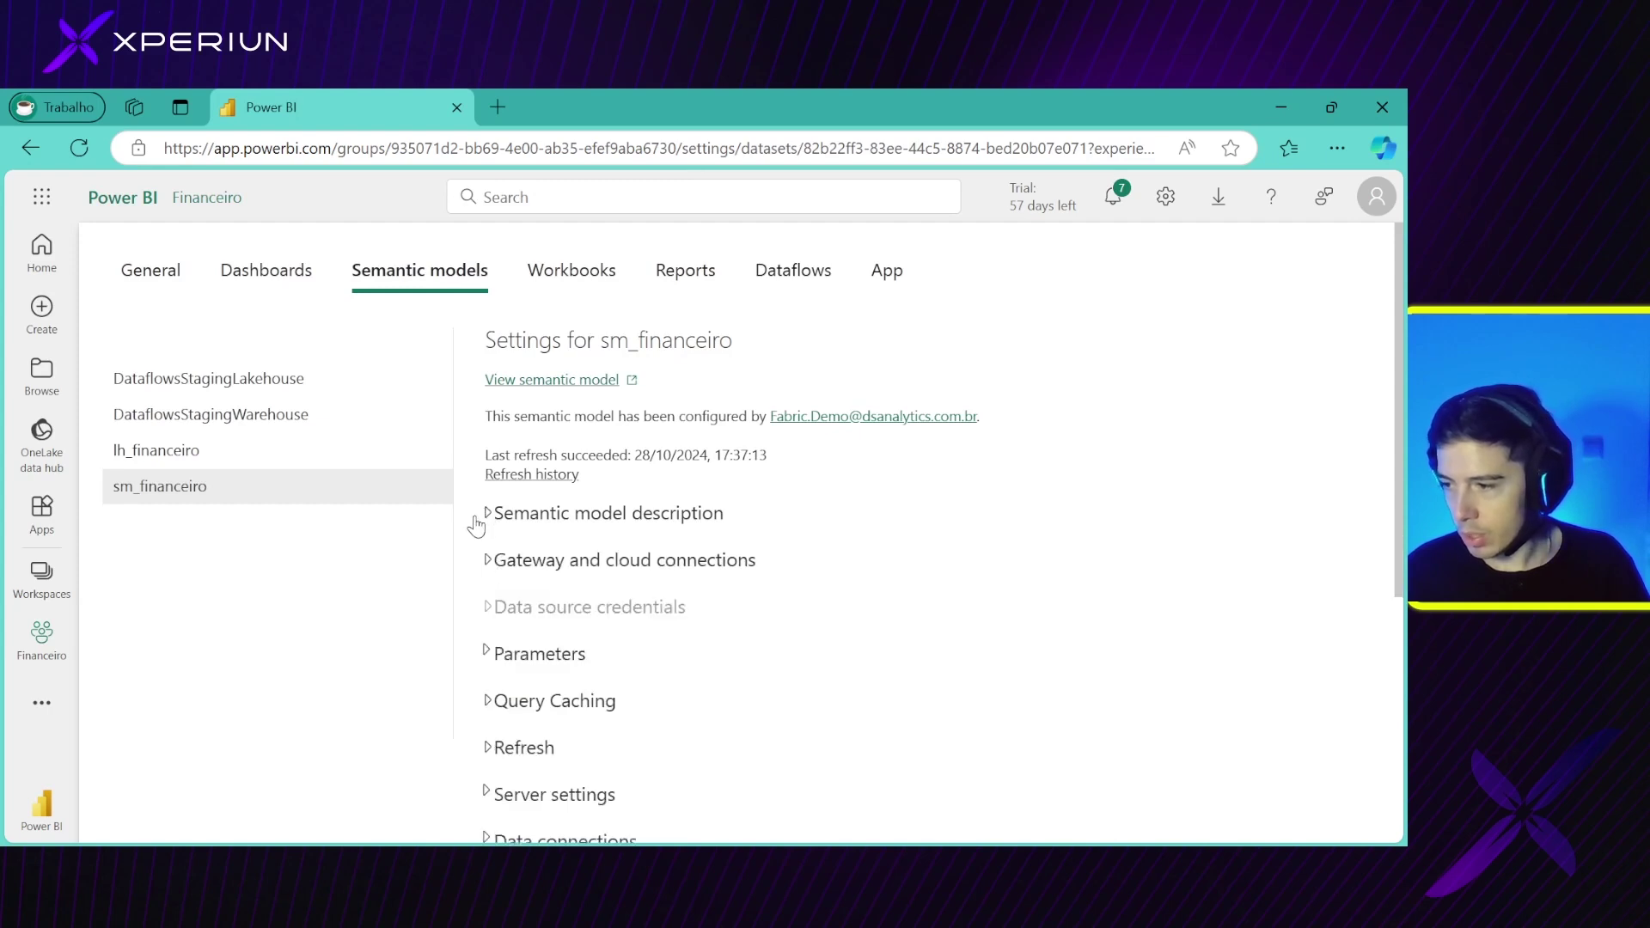
pyautogui.scroll(-1, 806, 644)
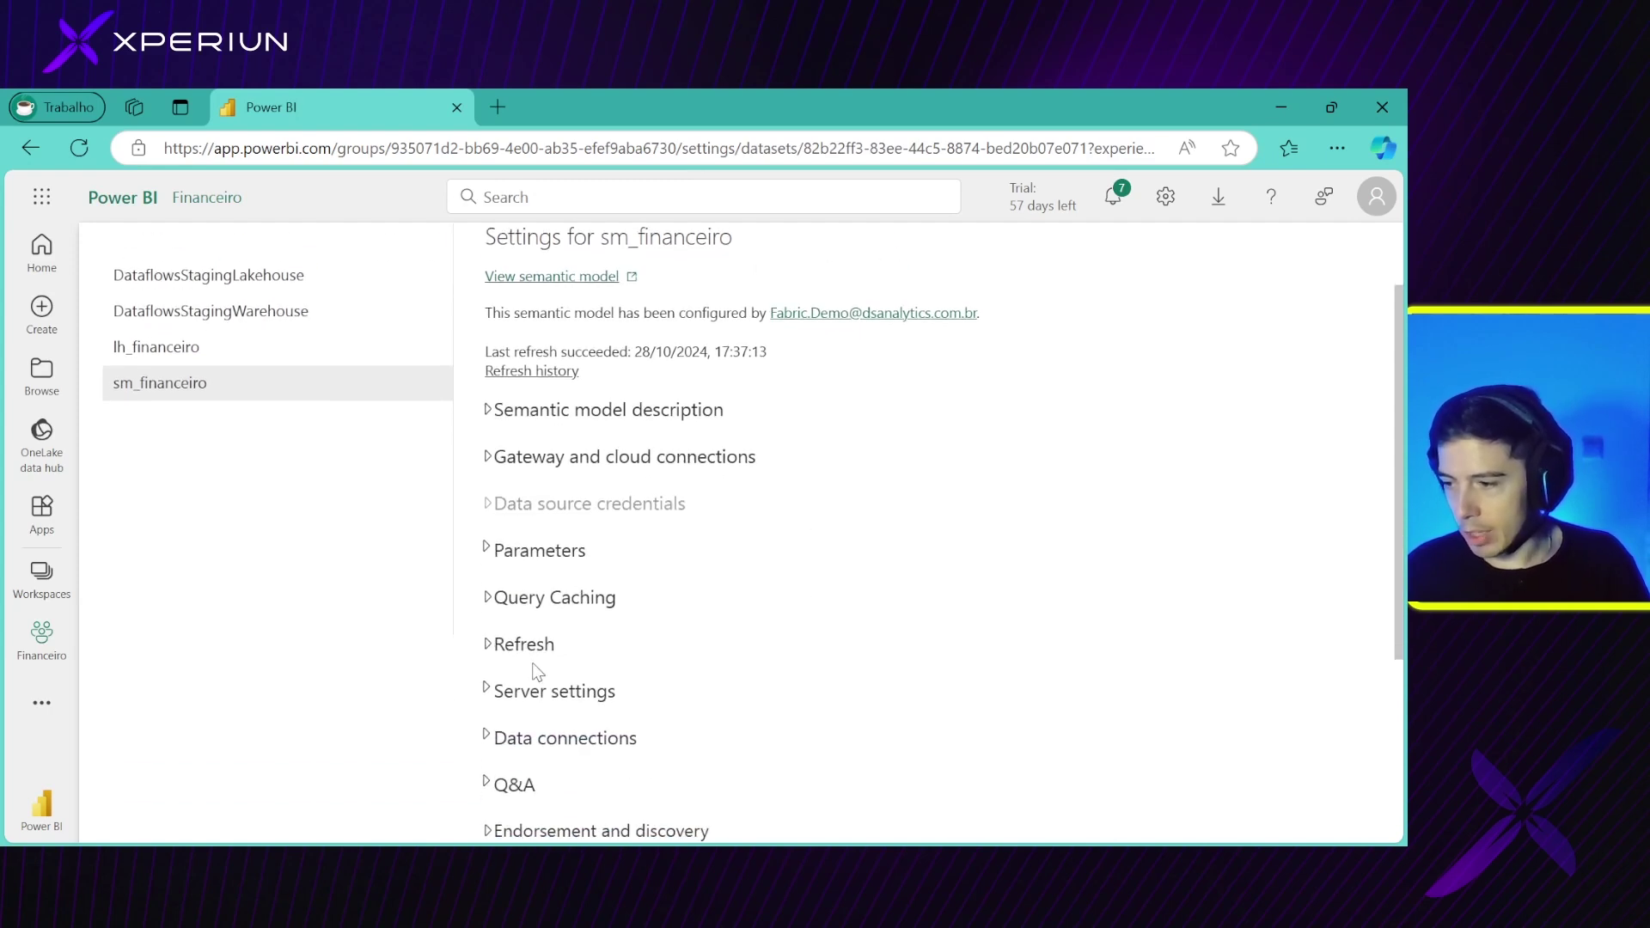
pyautogui.click(485, 647)
pyautogui.scroll(-2, 484, 651)
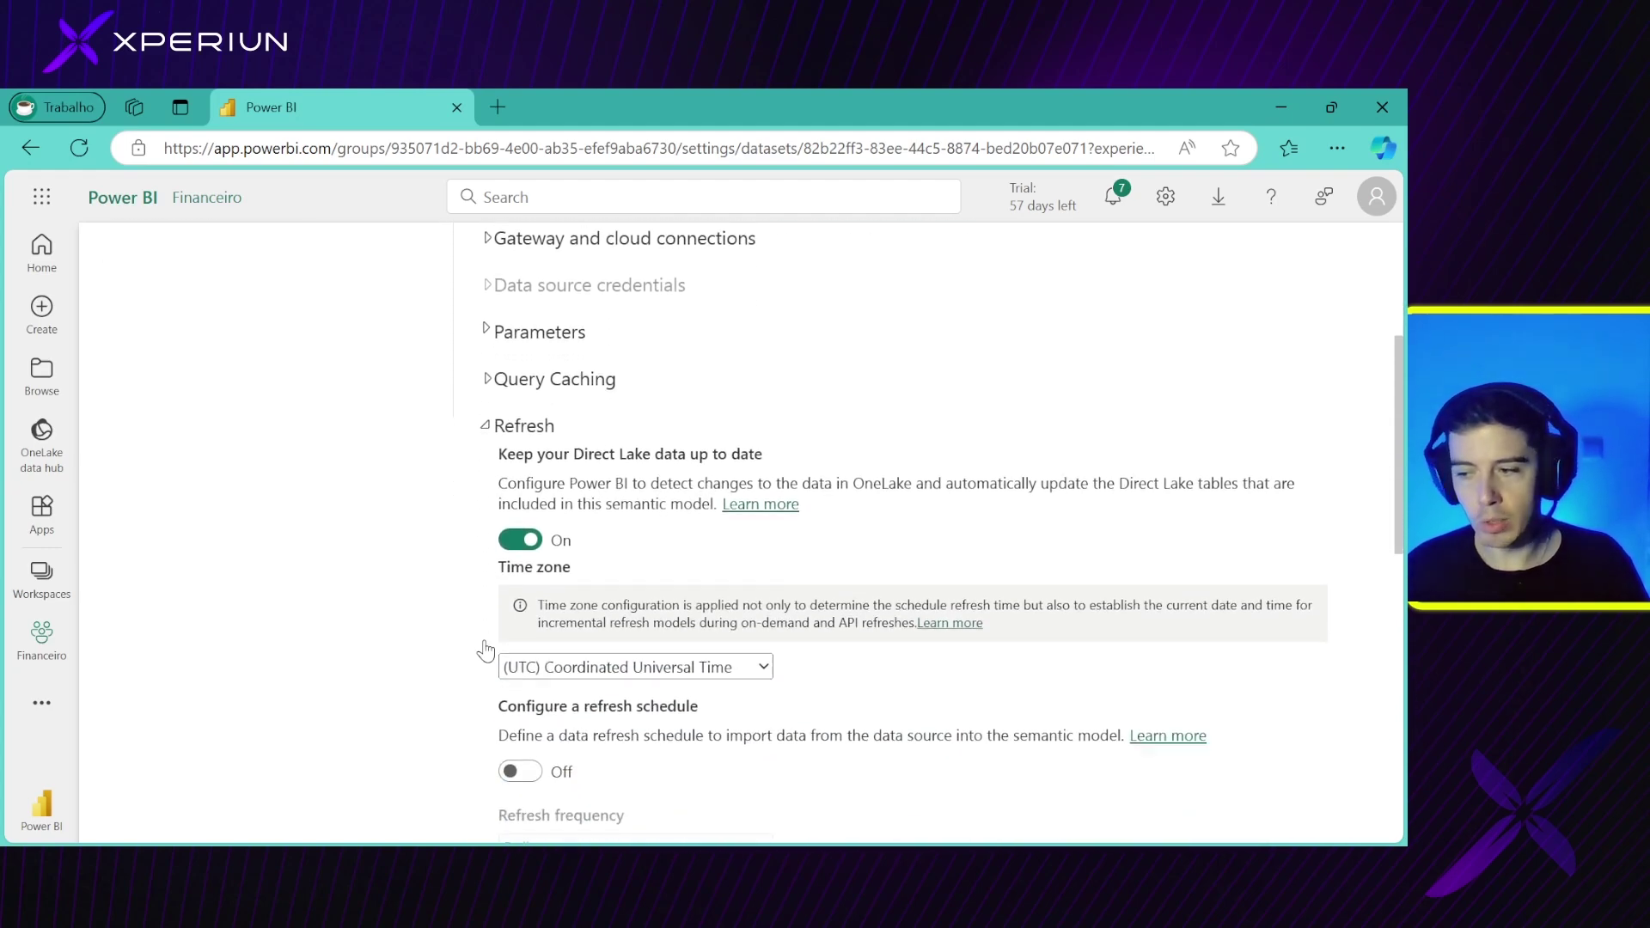
pyautogui.scroll(-2, 470, 666)
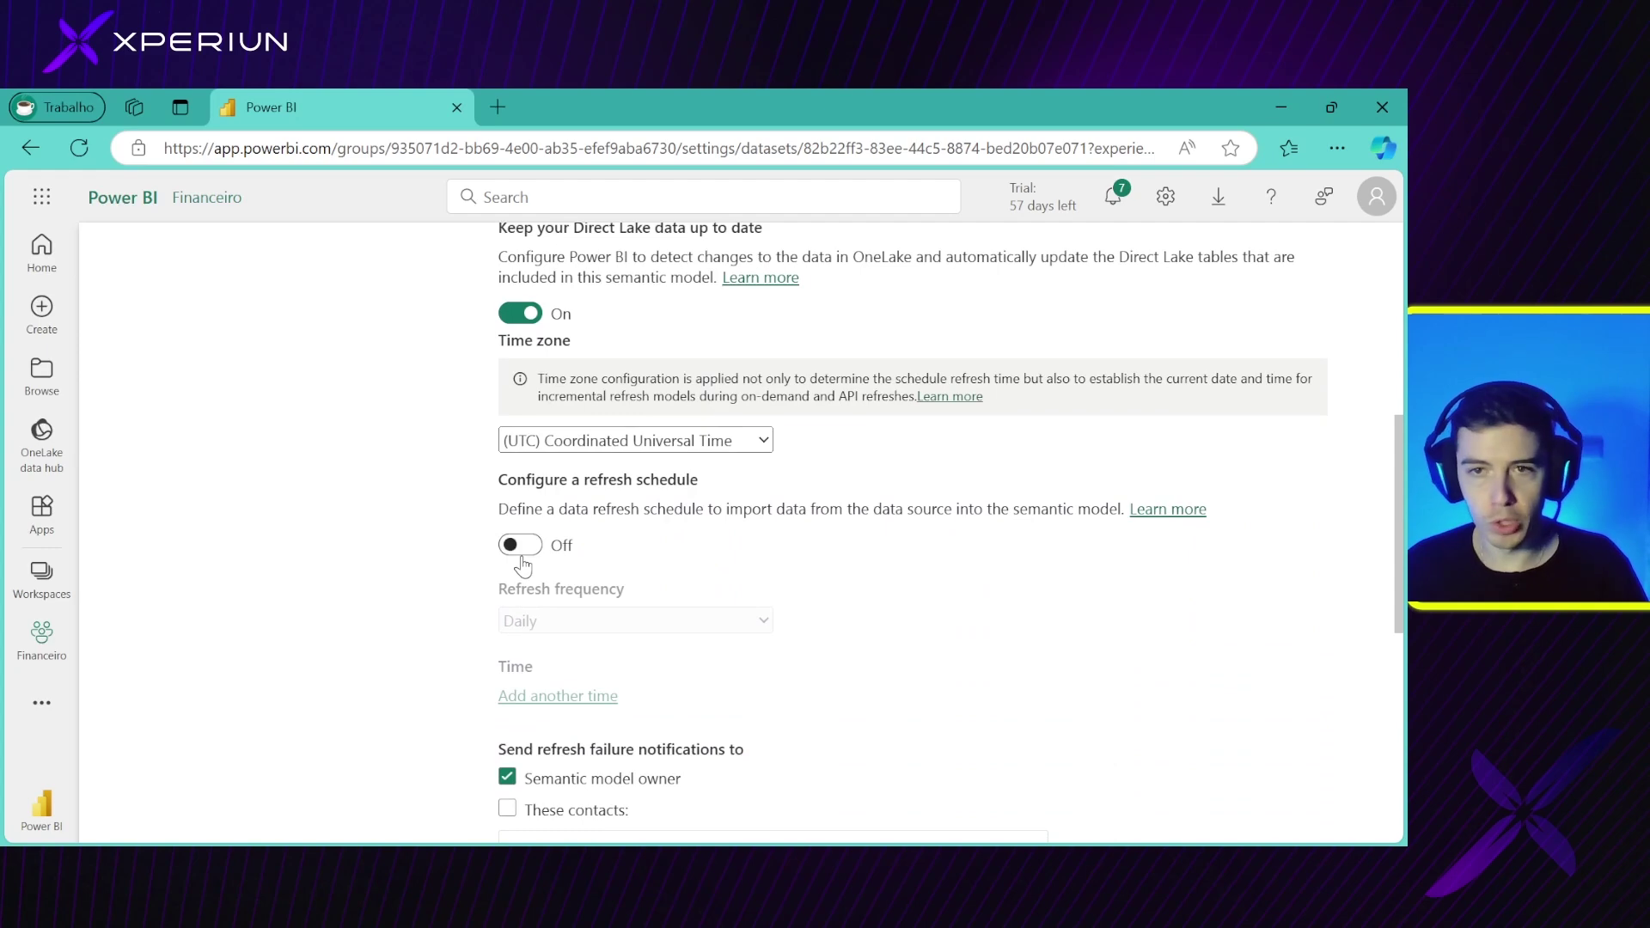
# Turn on the refresh schedule to view its frequency options, and turn it off again
pyautogui.click(514, 551)
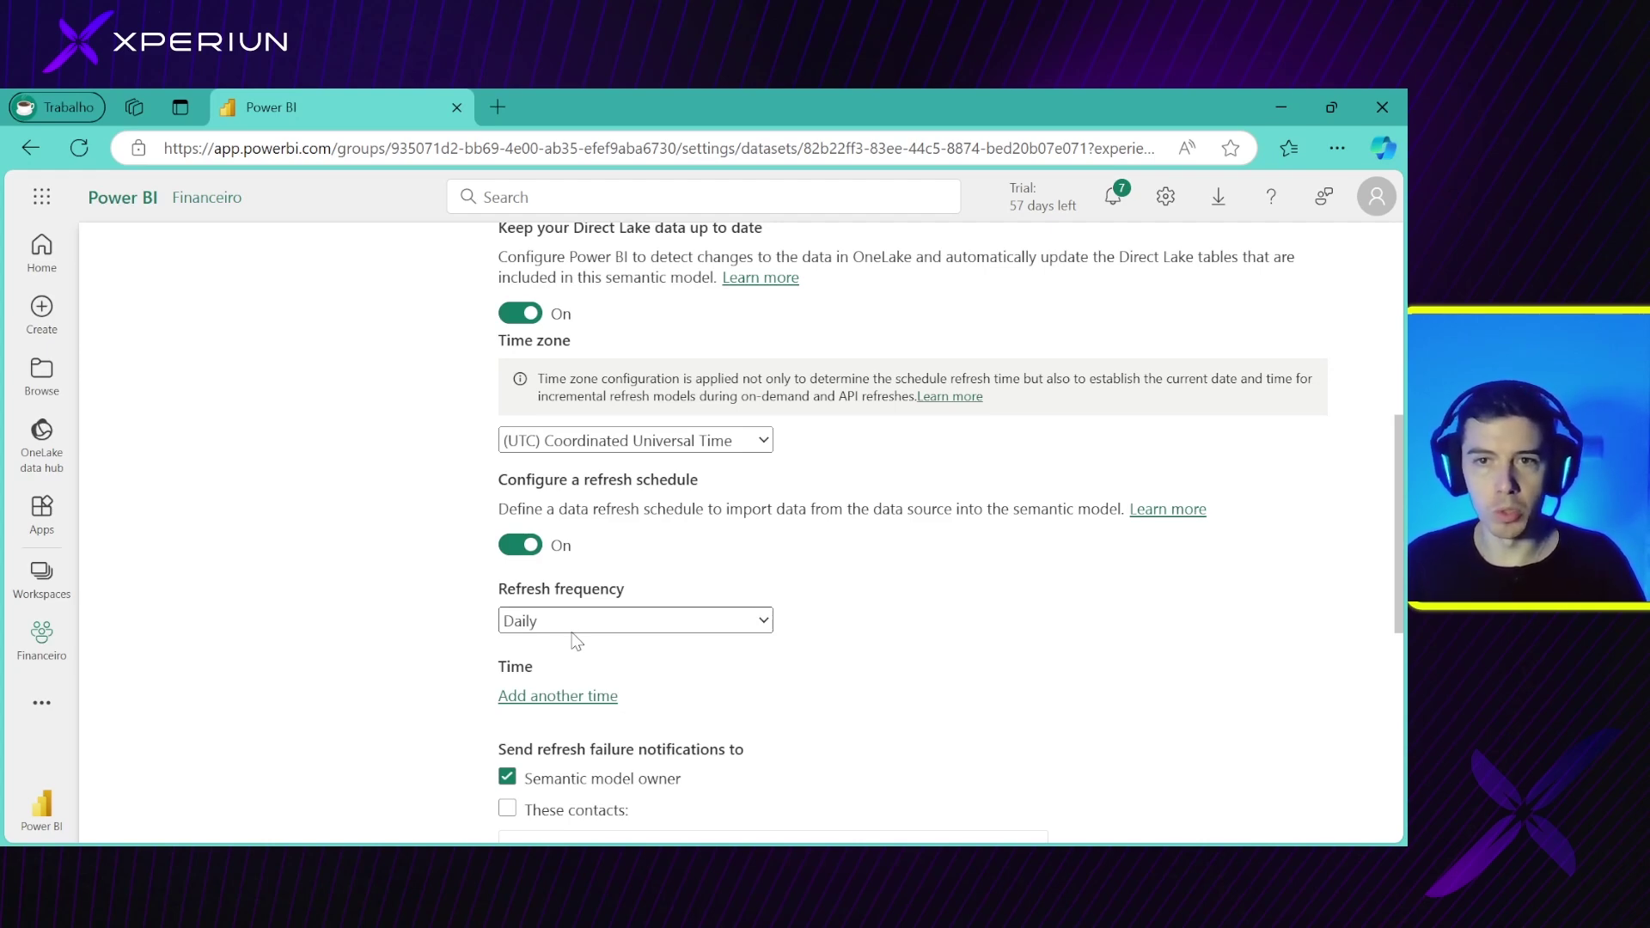
pyautogui.click(528, 548)
pyautogui.scroll(1, 533, 557)
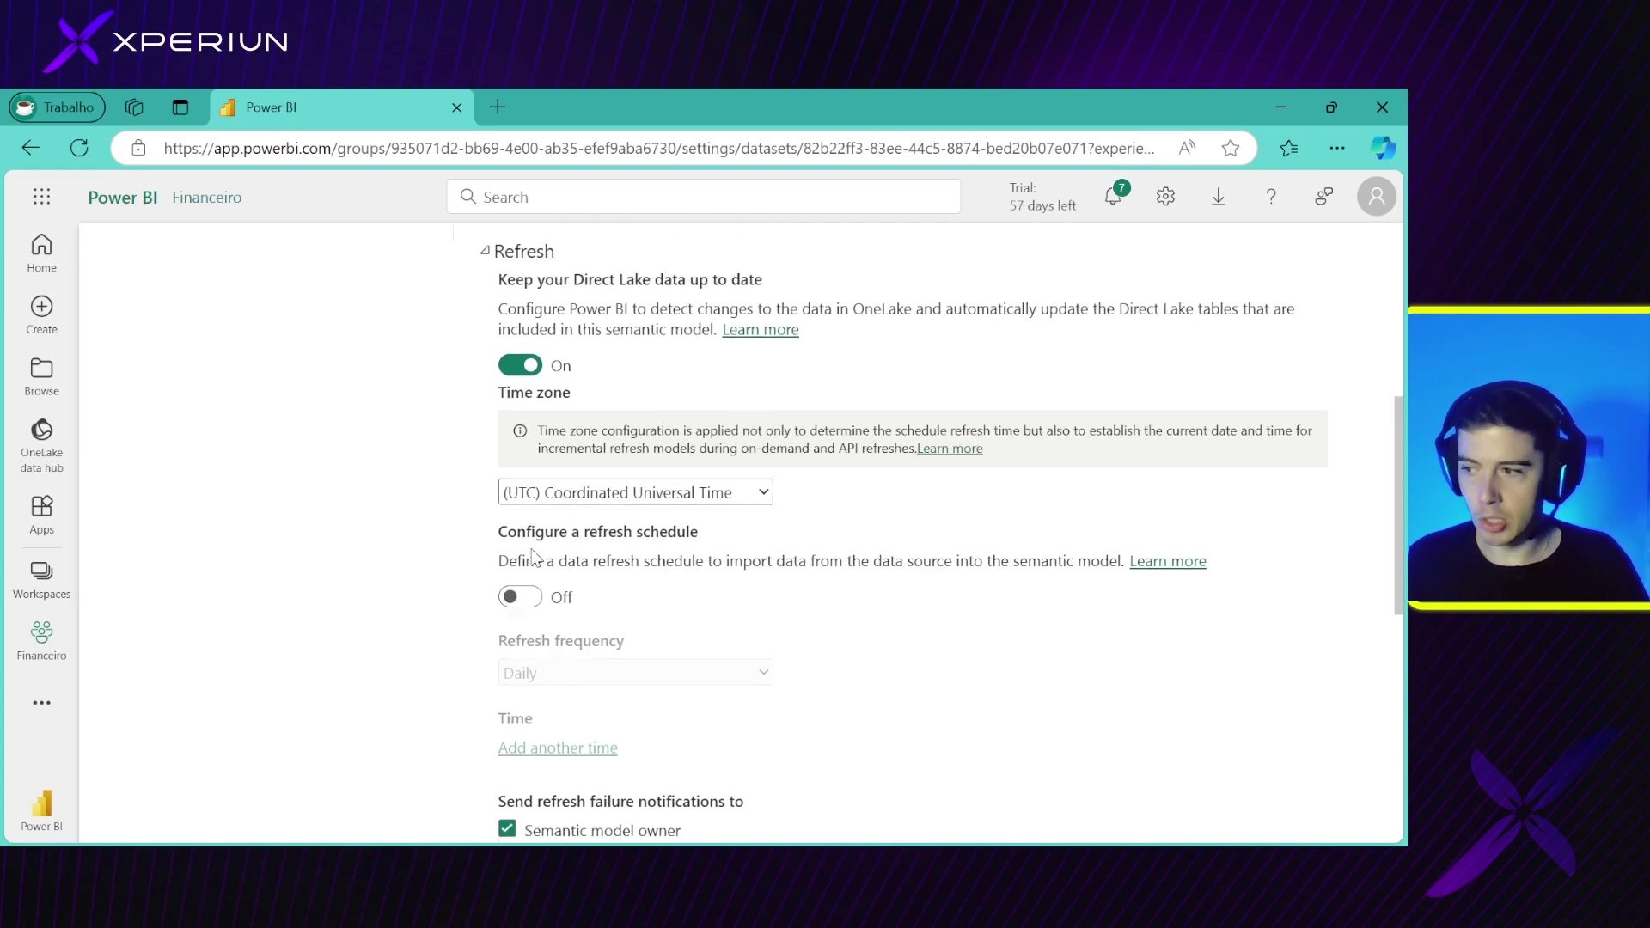
# Examine the "Keep your Direct Lake data up to date" option in the Refresh settings
pyautogui.scroll(1, 533, 556)
pyautogui.moveTo(506, 337); pyautogui.dragTo(865, 350)
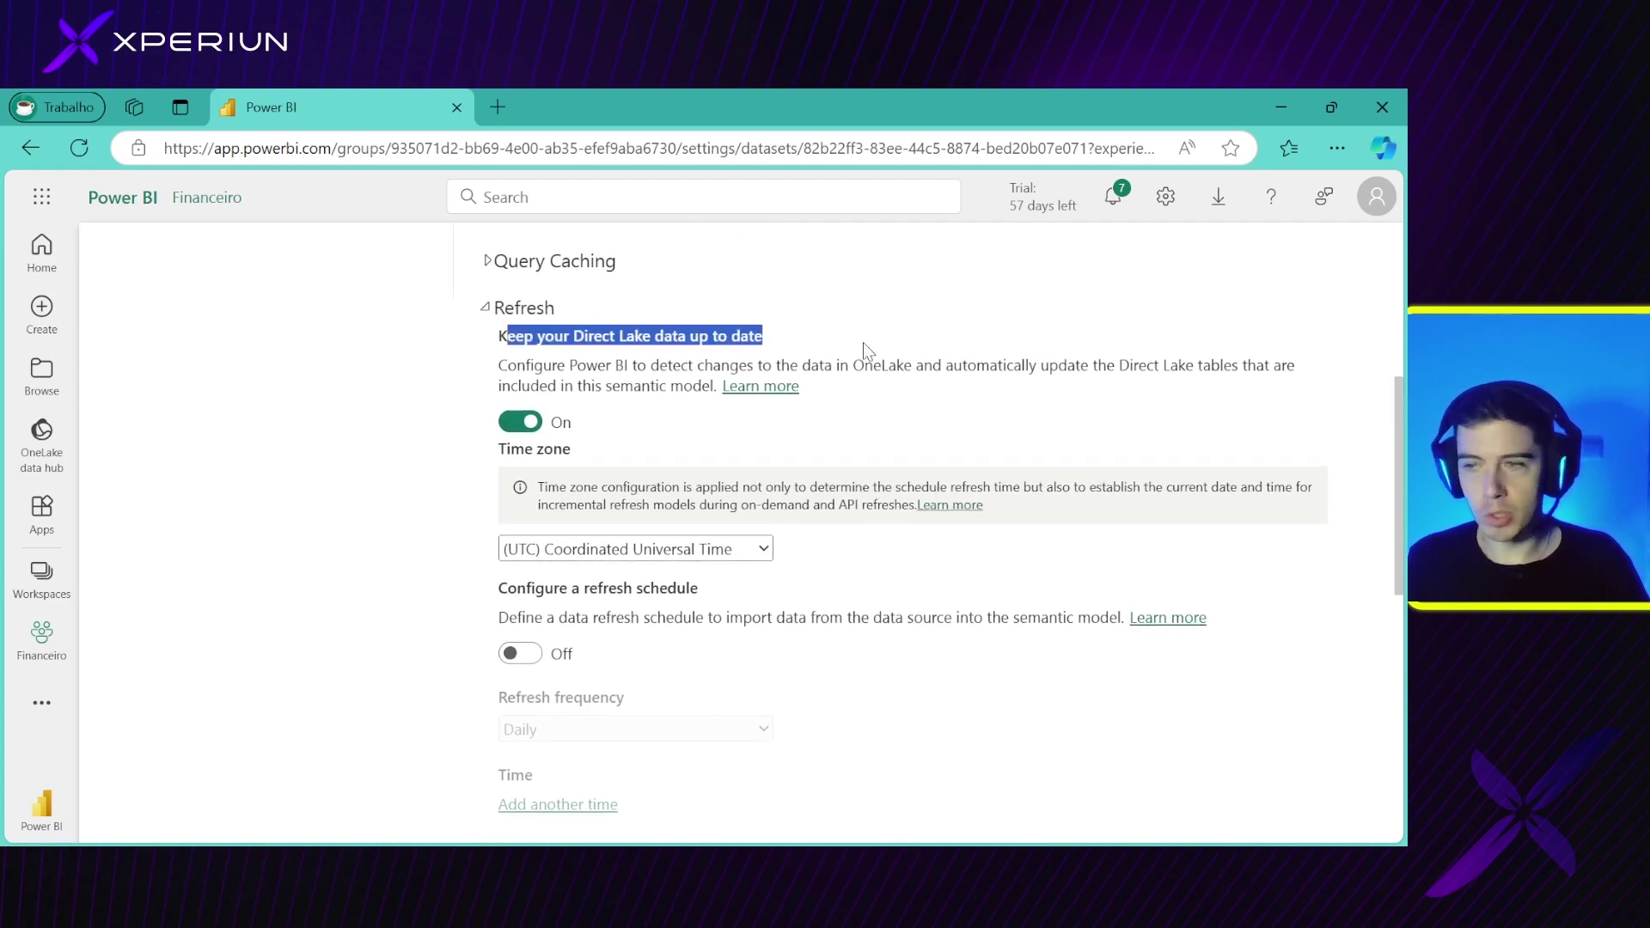
pyautogui.click(648, 379)
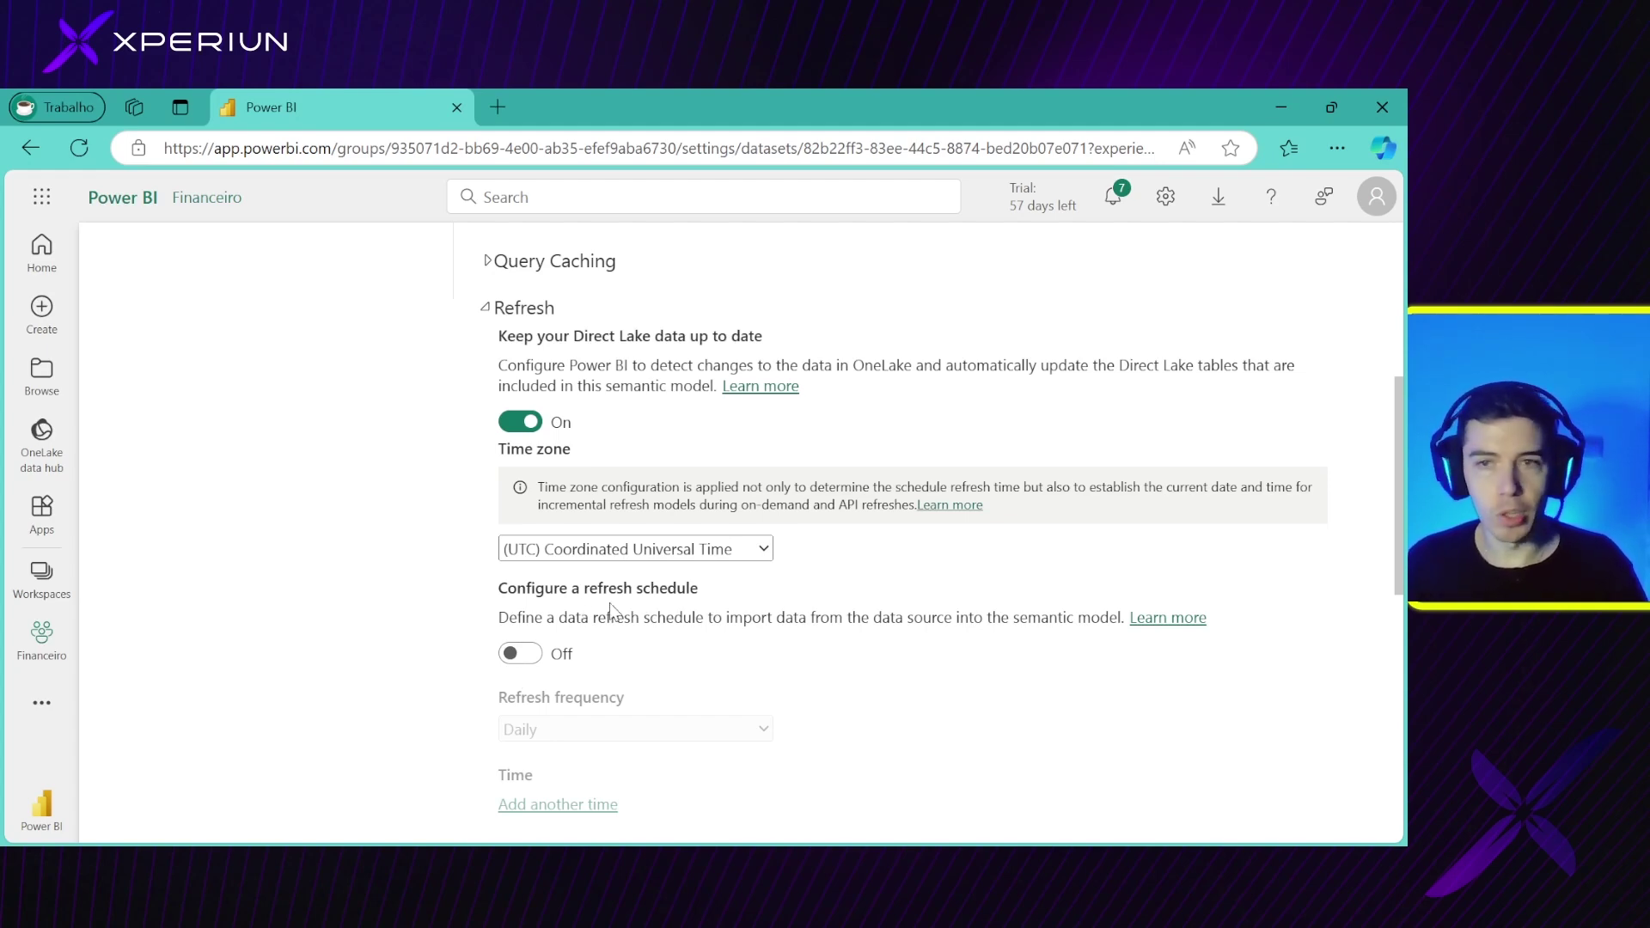
# Return to the Financeiro workspace, show its task flow, and open the Dashboard Financeiro report at its Visão Geral page
pyautogui.click(42, 574)
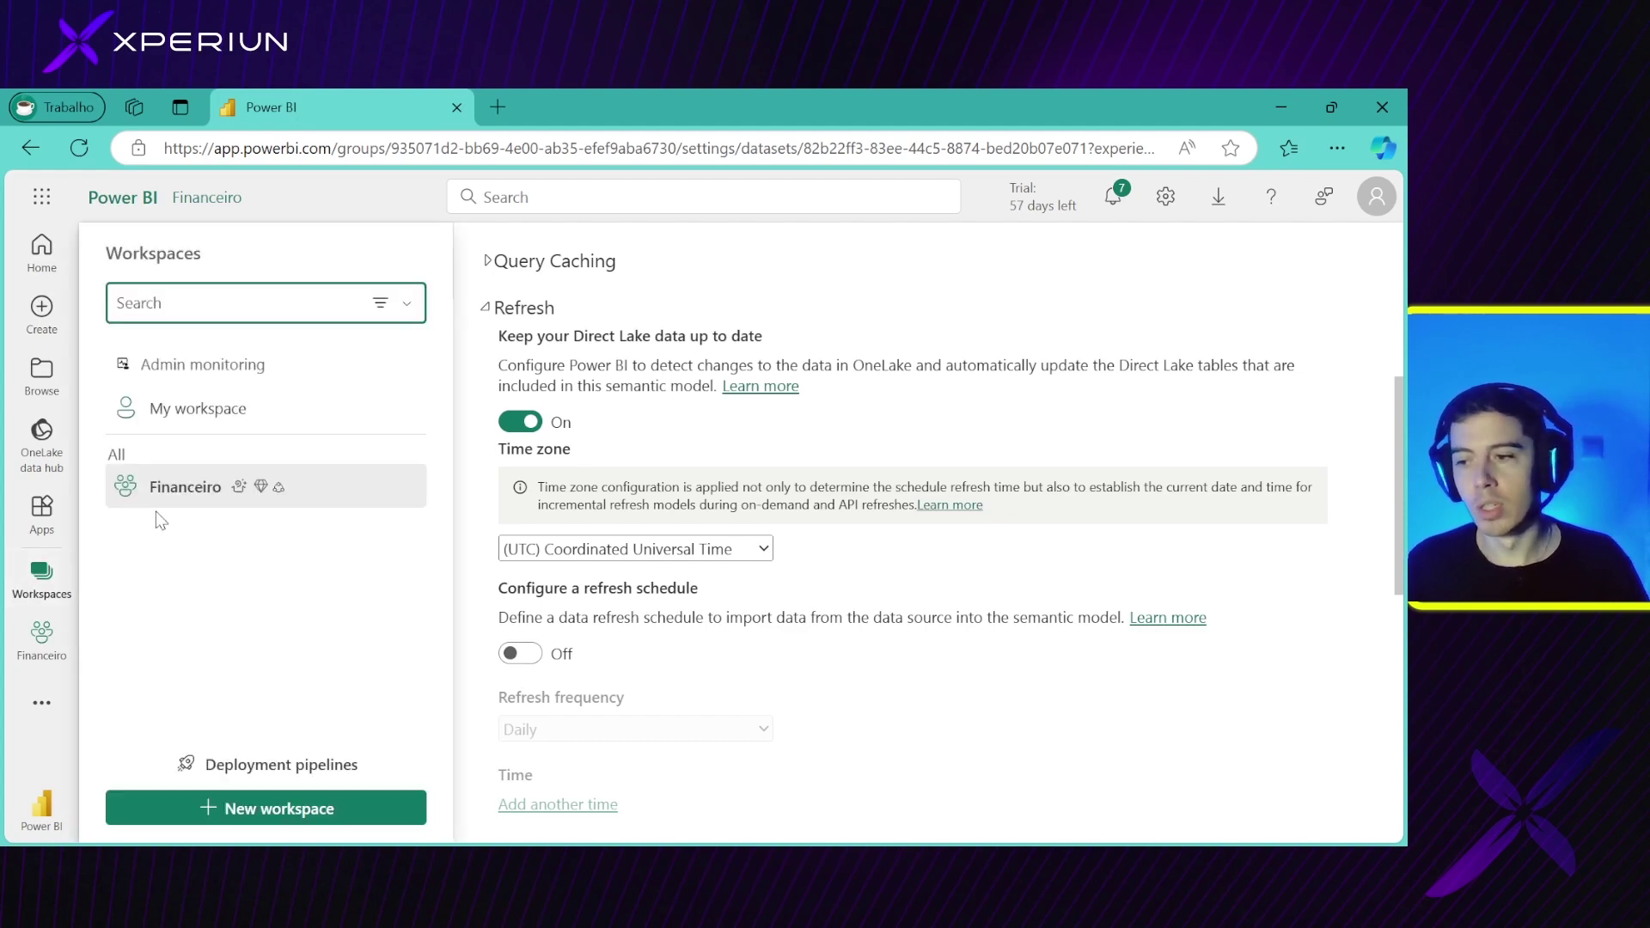
pyautogui.click(180, 488)
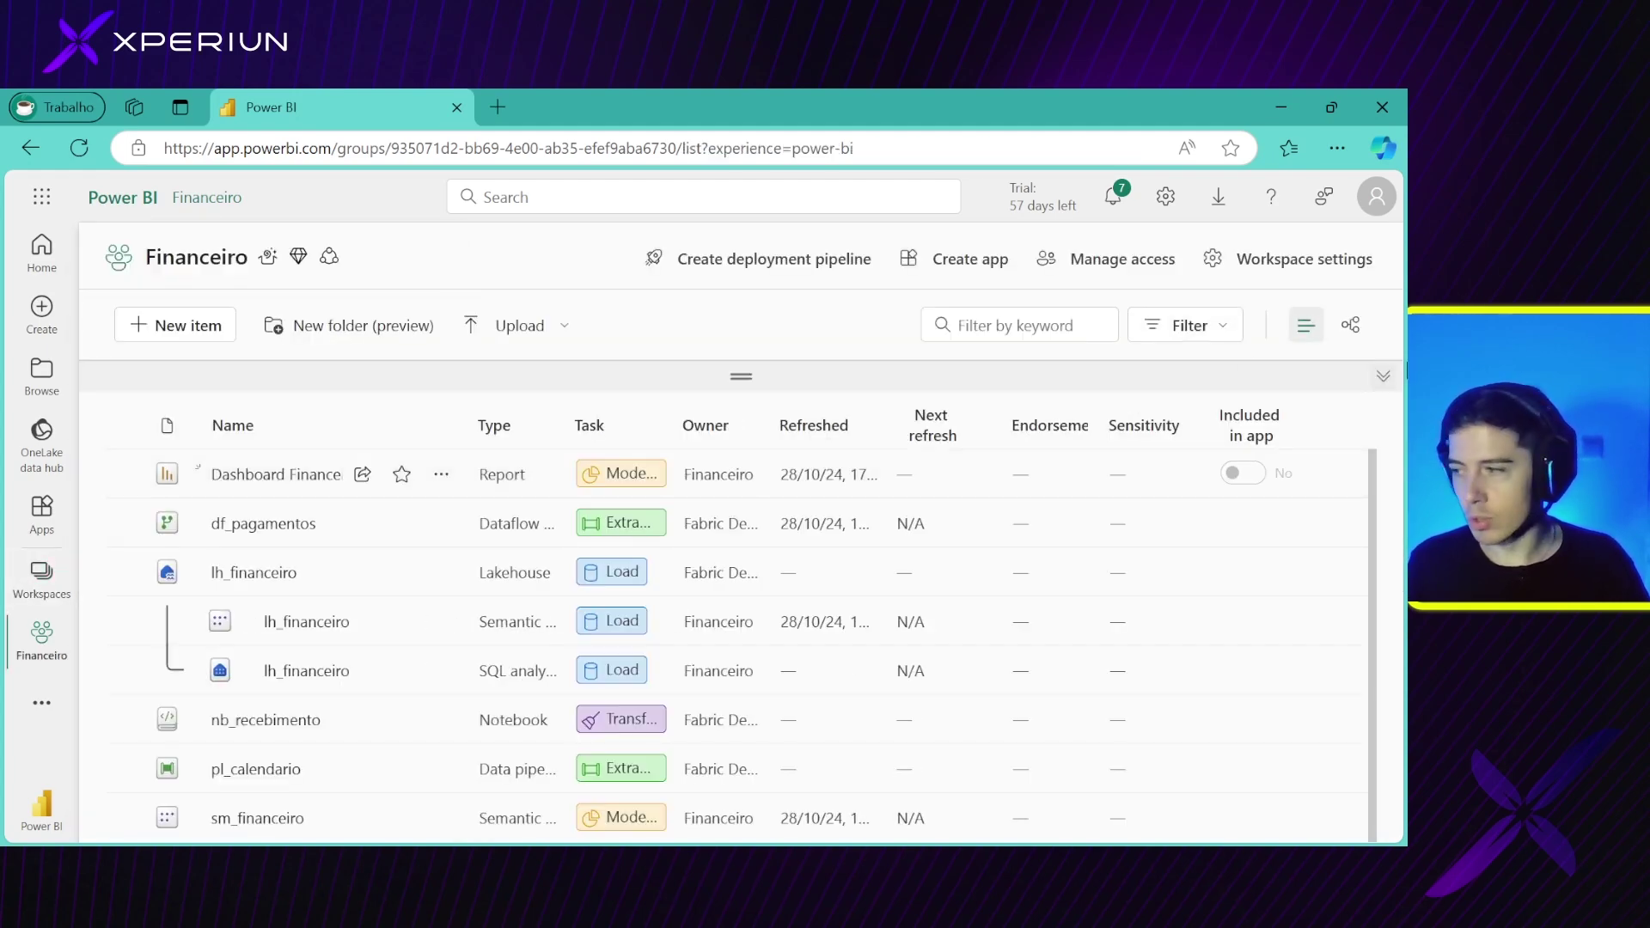
pyautogui.click(1383, 374)
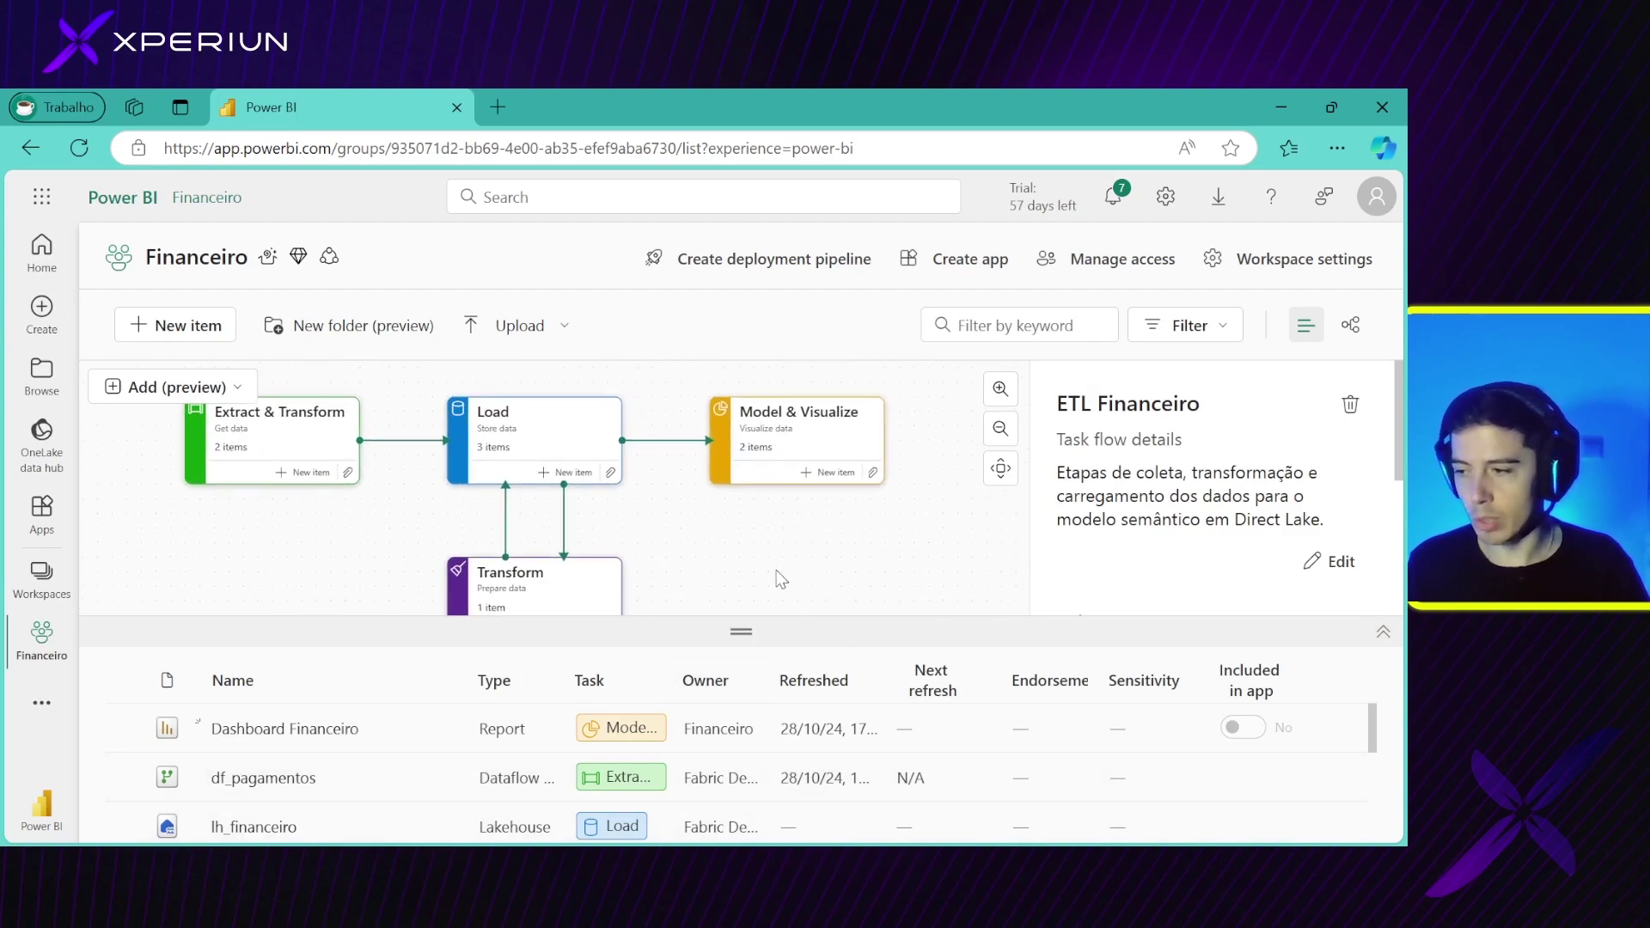
pyautogui.click(332, 735)
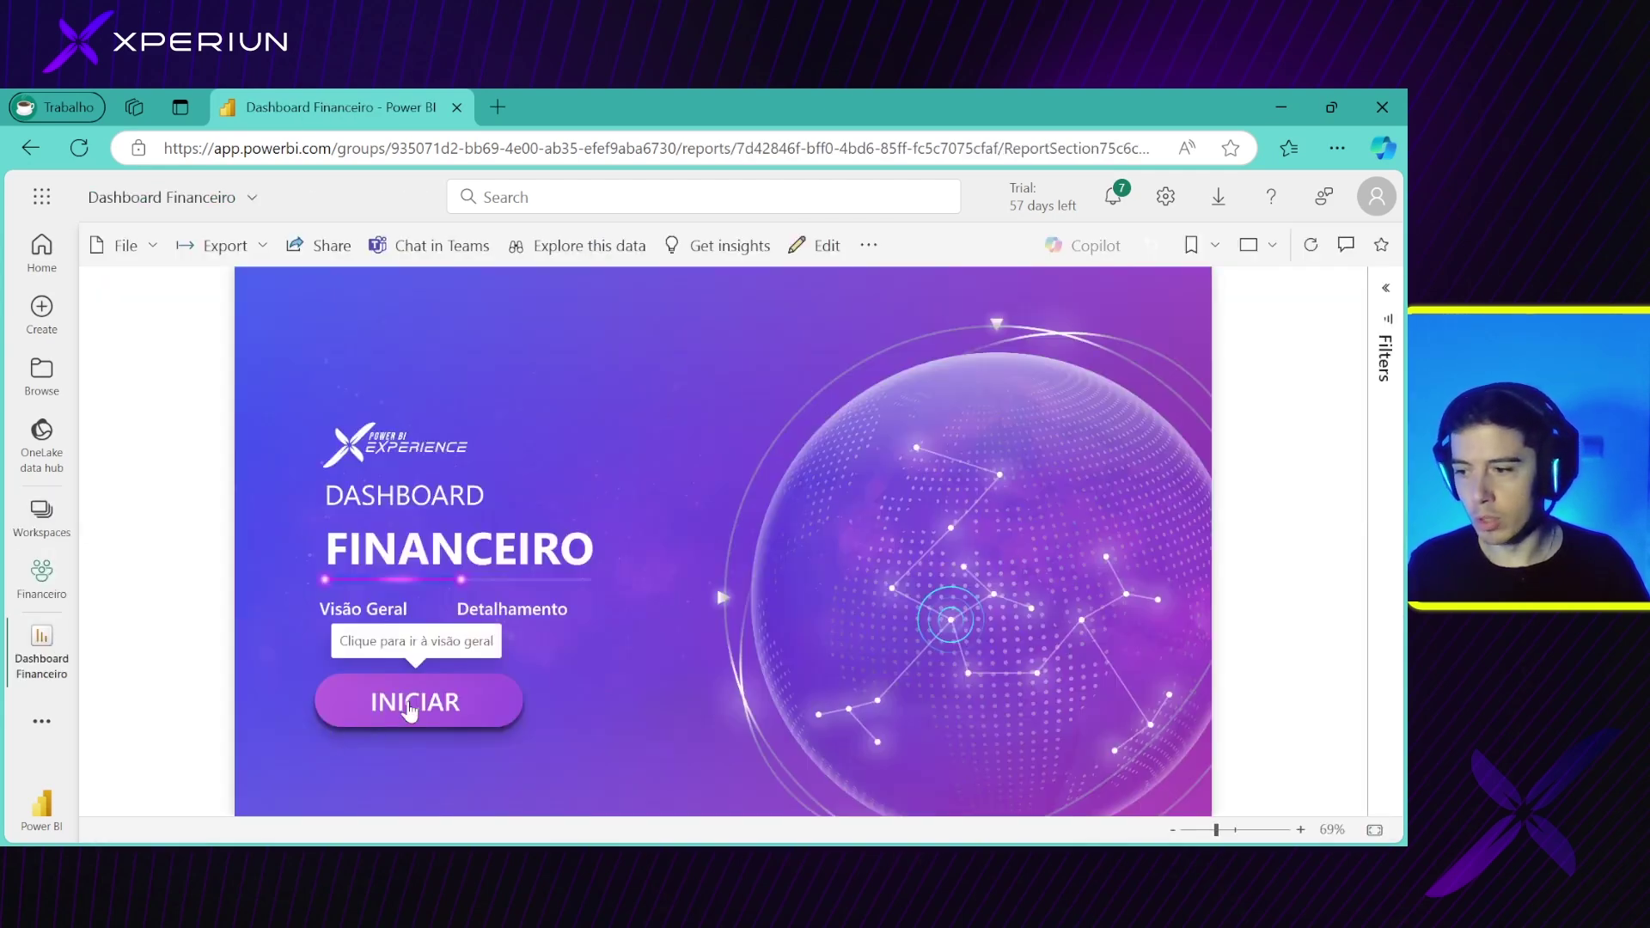
pyautogui.click(409, 710)
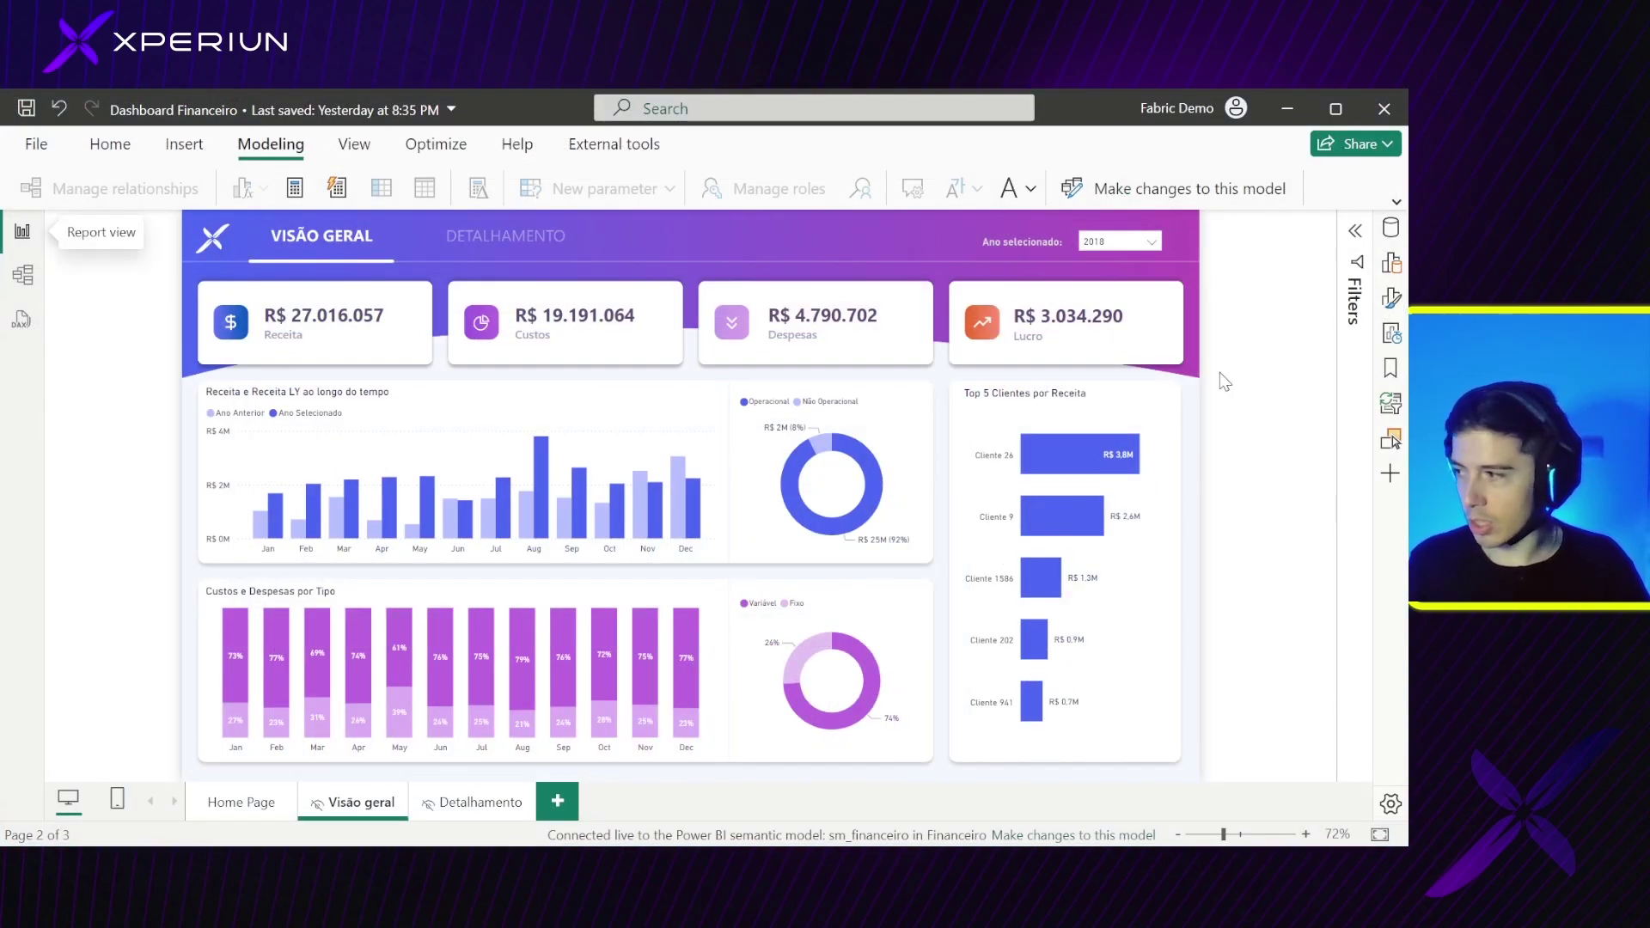
# Switch to the report in Power BI Desktop and open the Page refresh formatting settings of the Visão geral page
pyautogui.click(1391, 263)
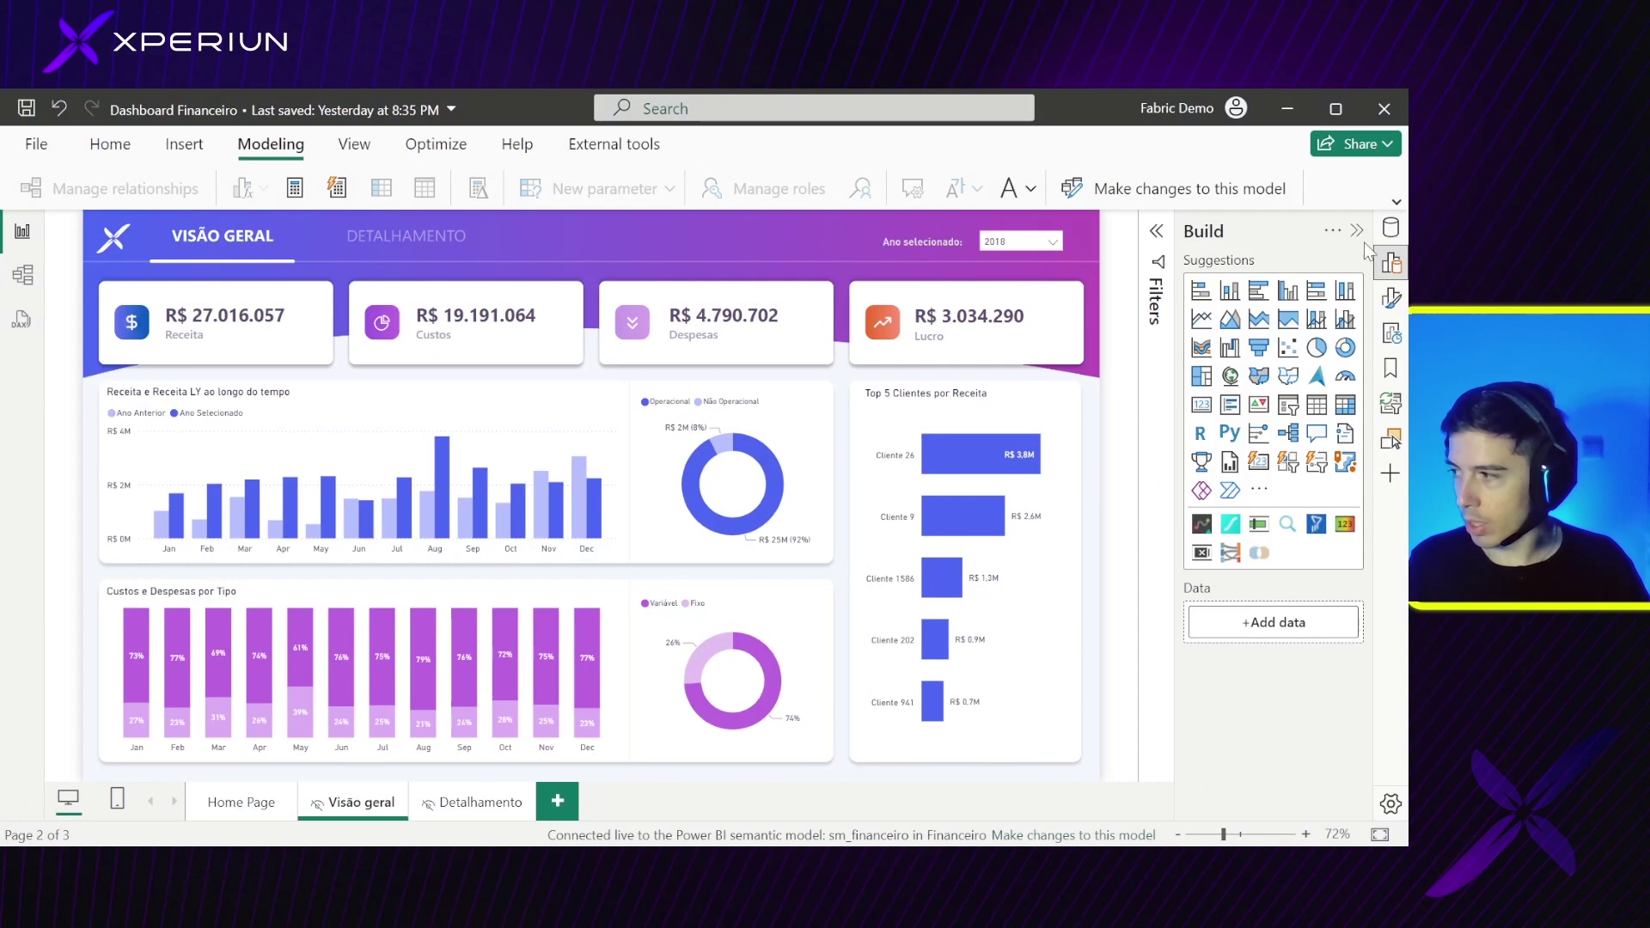
pyautogui.click(1390, 228)
pyautogui.click(1384, 300)
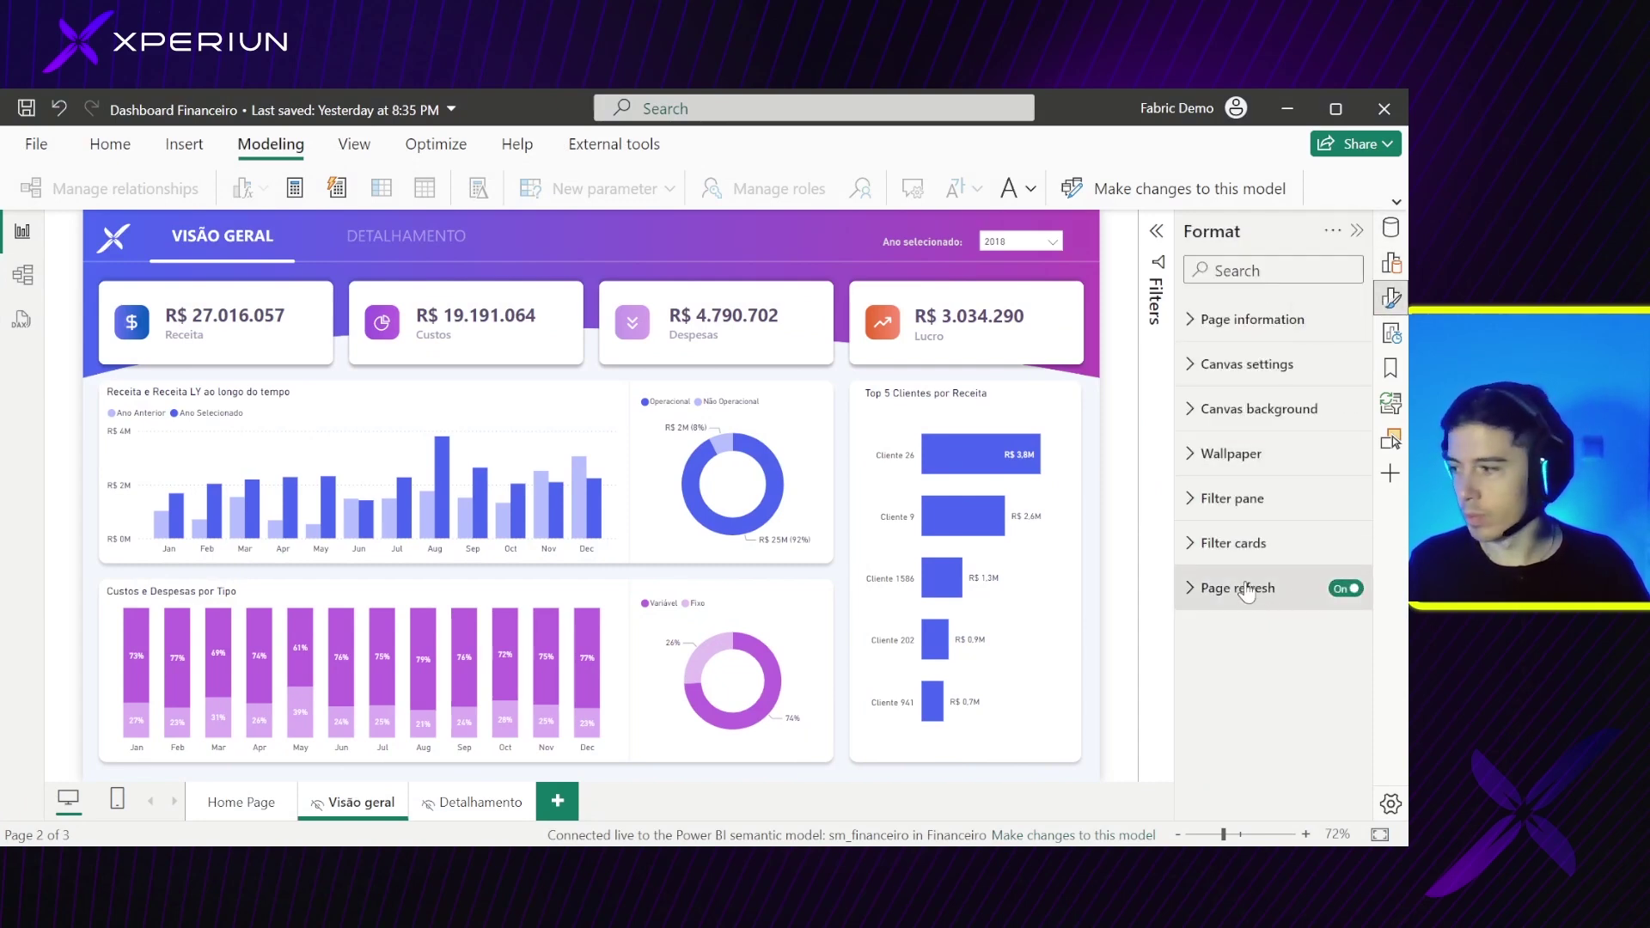
pyautogui.click(1284, 604)
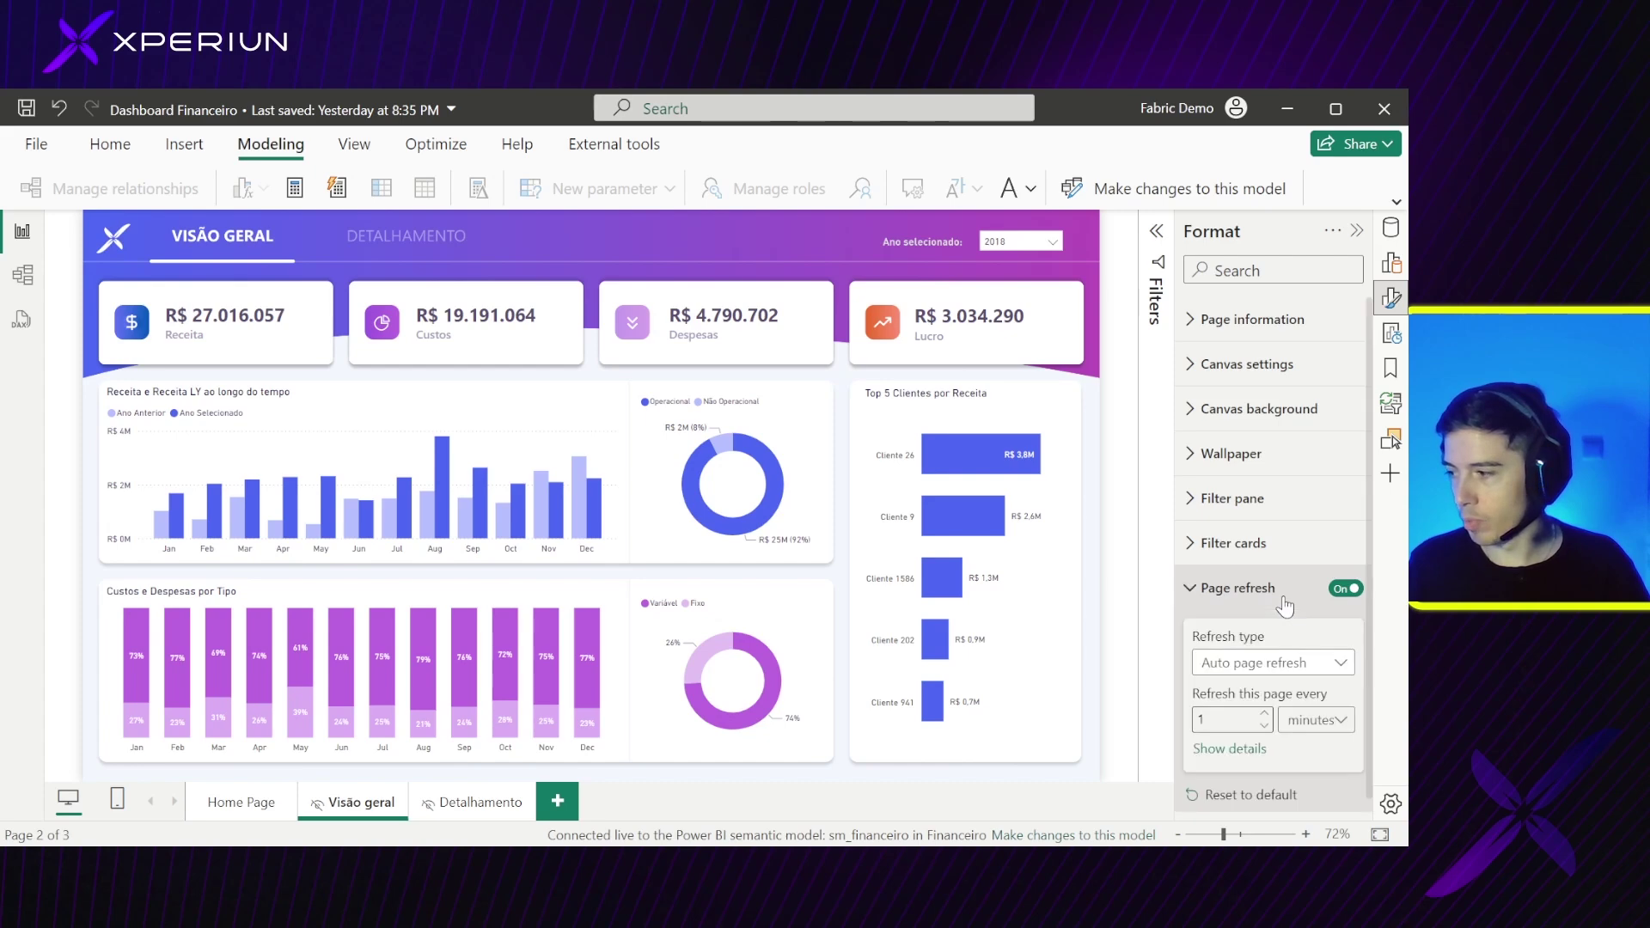
# Examine the refresh type, interval and time unit options for automatic page refresh without changing them
pyautogui.click(1339, 663)
pyautogui.click(1338, 664)
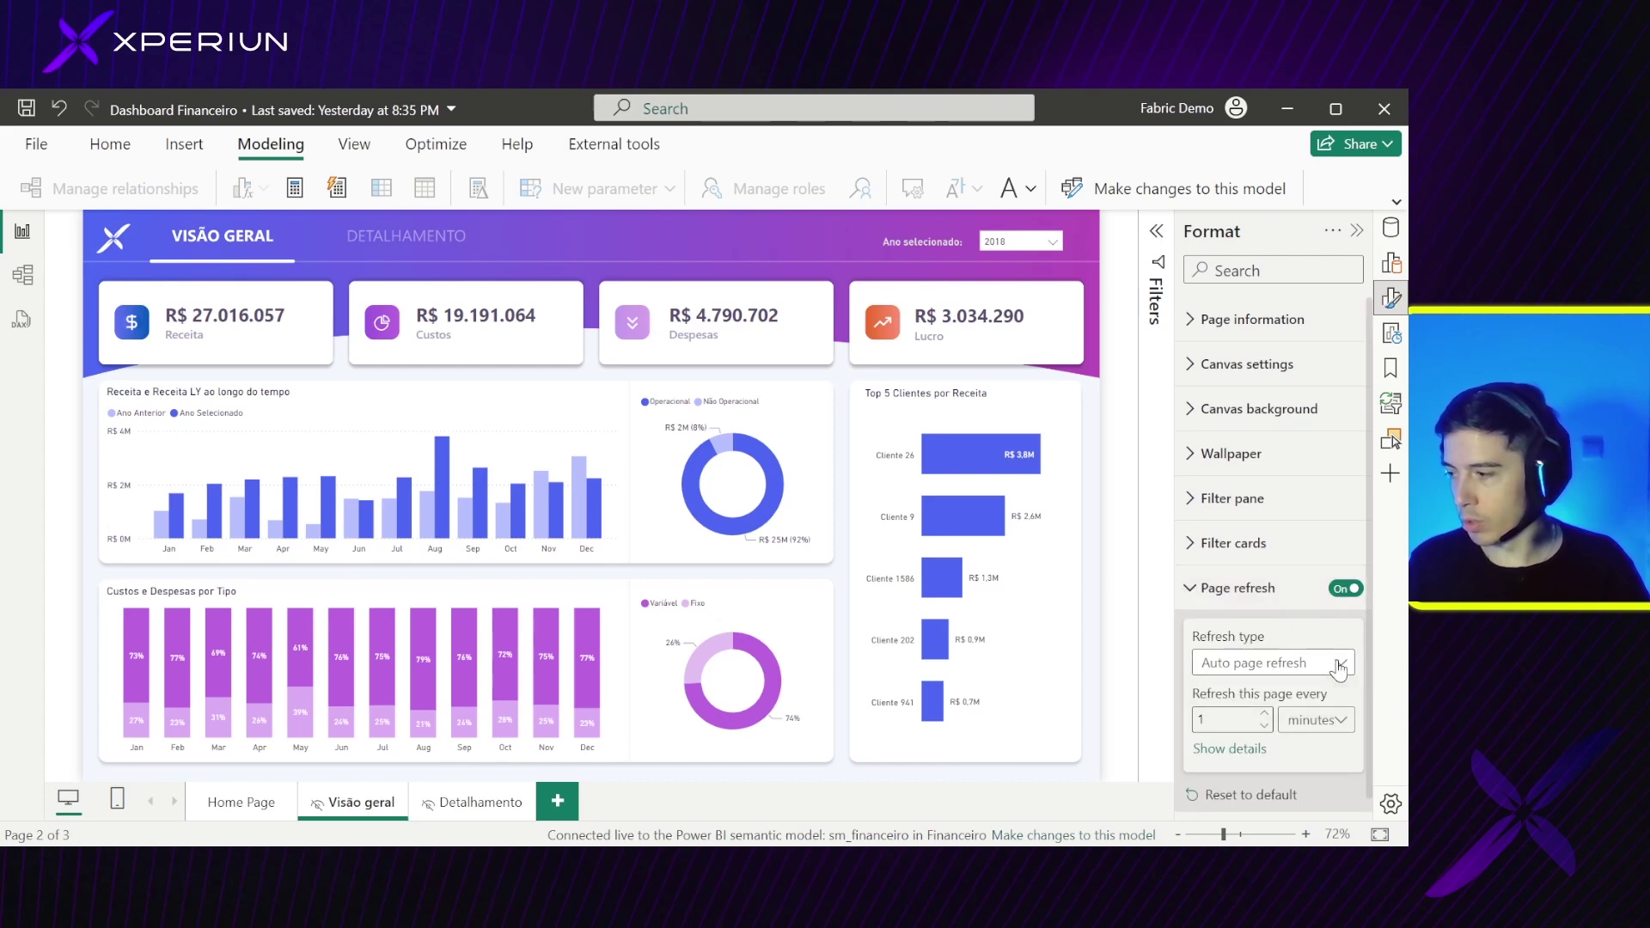
pyautogui.click(1227, 721)
pyautogui.click(1337, 726)
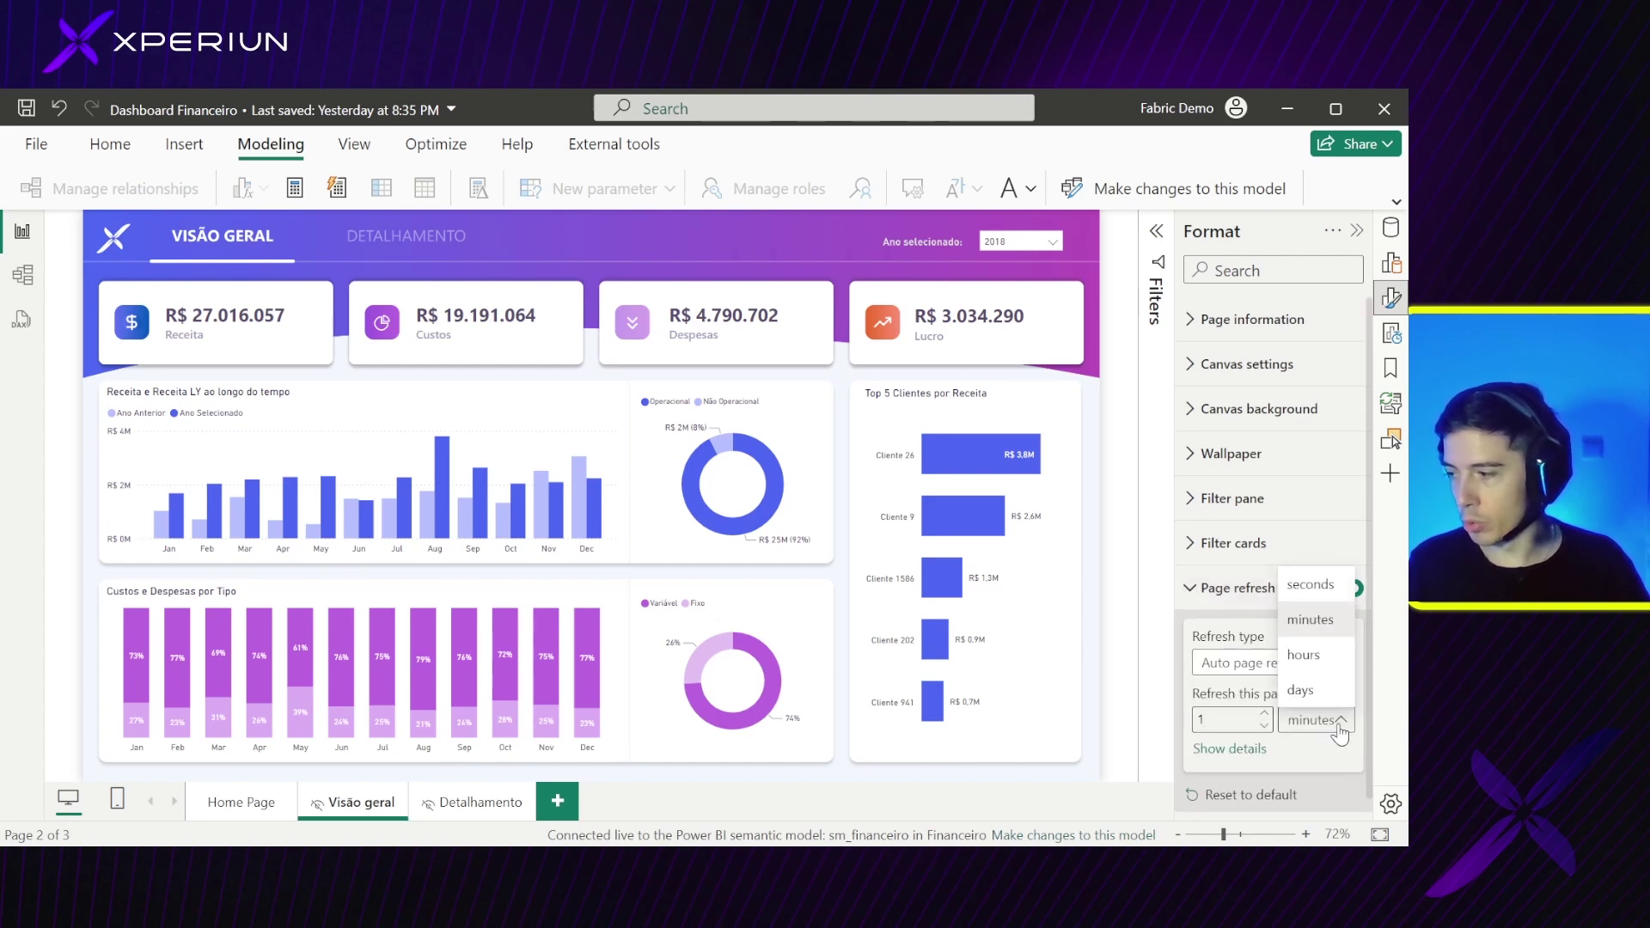
pyautogui.click(1333, 729)
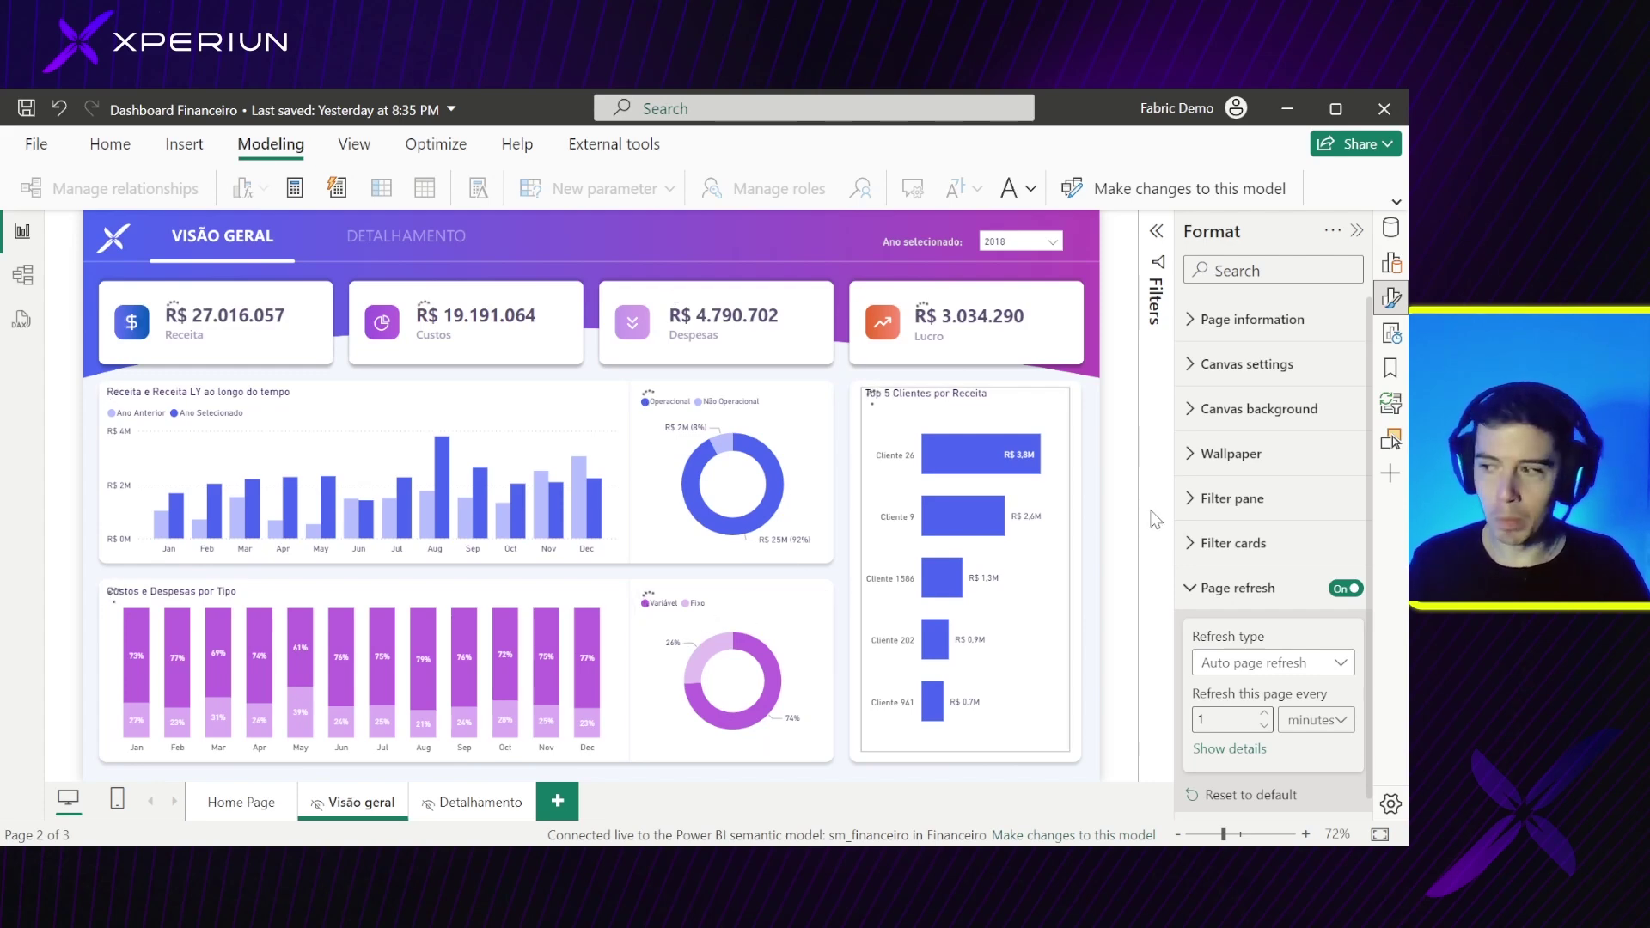